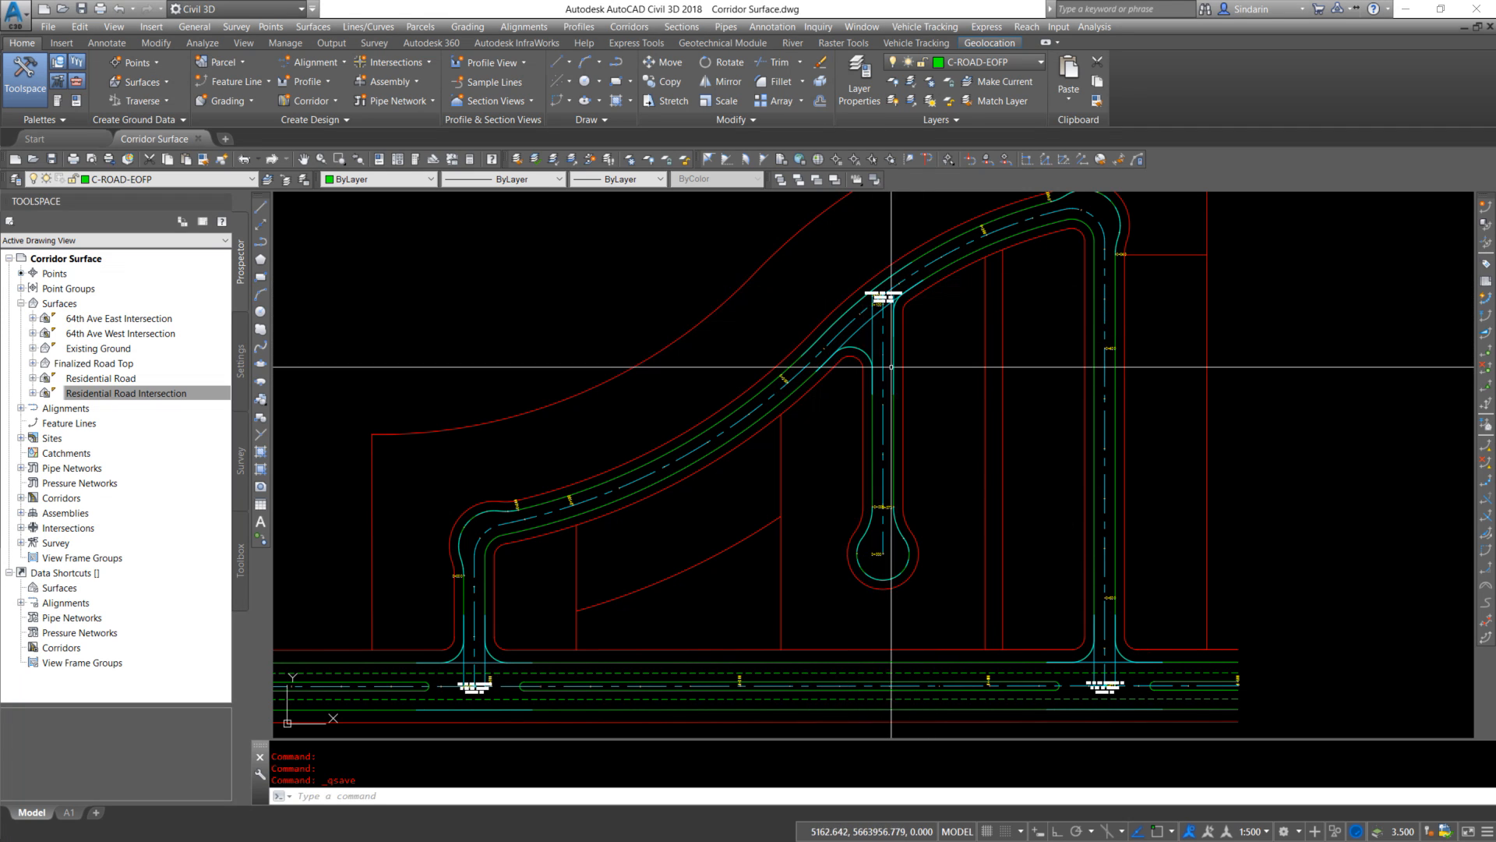
# Thaw the layers C-CORR-Residential Road, C-SURF-64th Ave East Intersection, C-SURF-64th Ave West Intersection and C-SURF-Residential Road Intersection
pyautogui.moveTo(880, 298); pyautogui.dragTo(858, 348, button='middle')
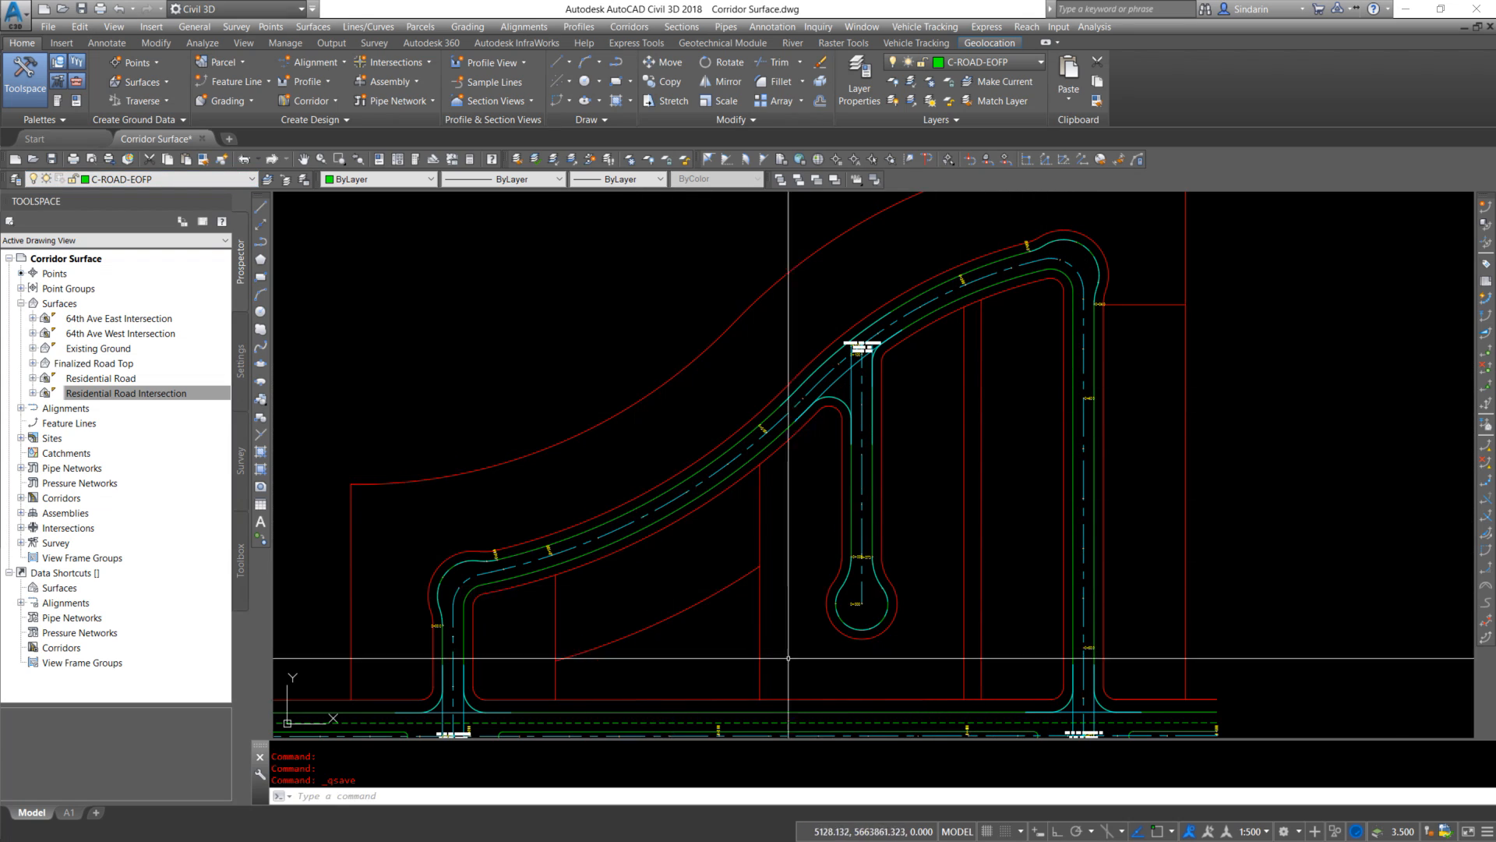
pyautogui.click(143, 178)
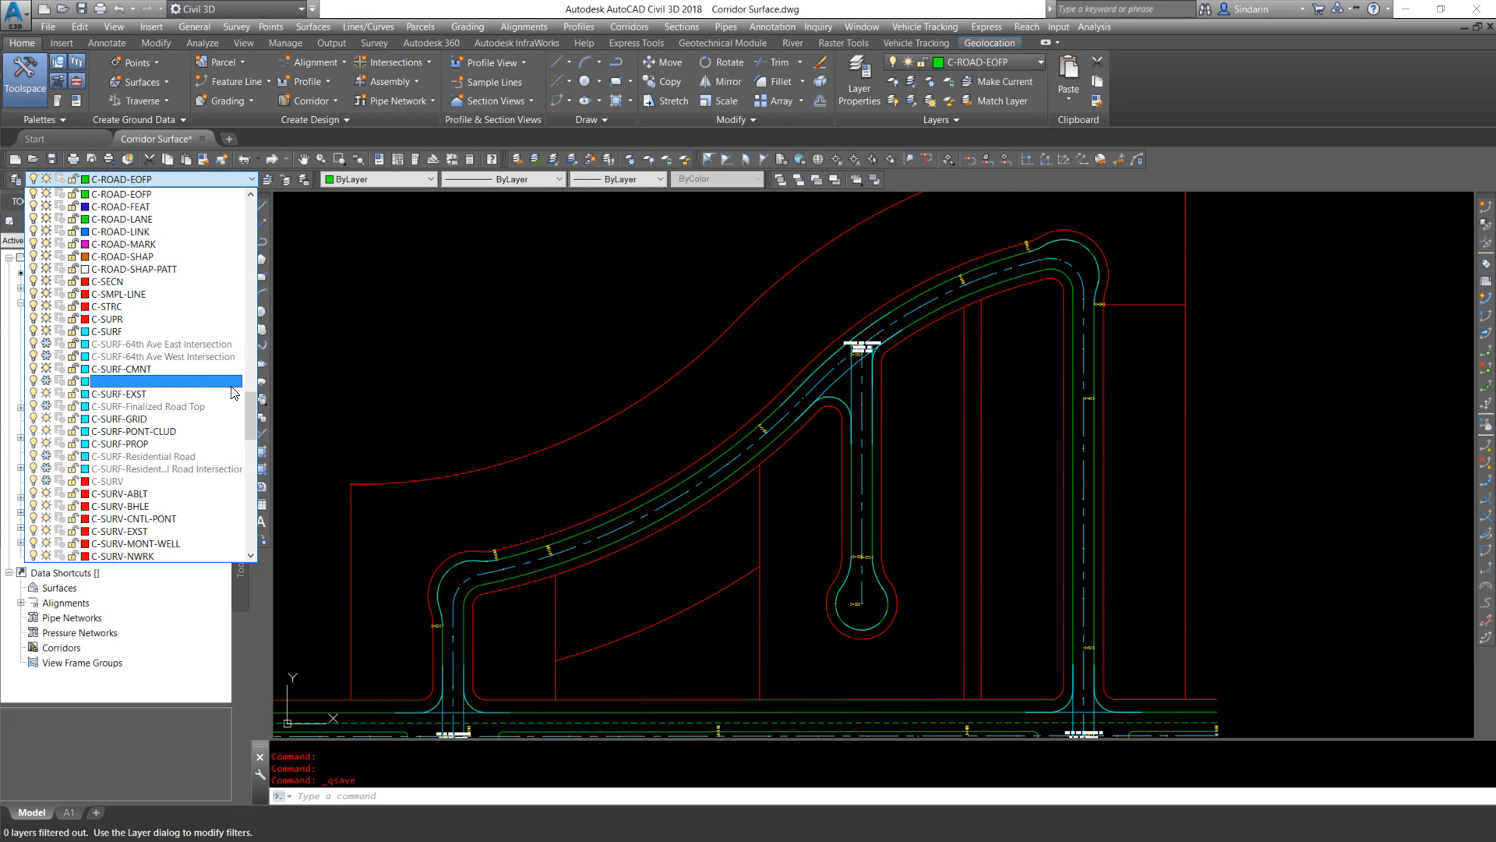
pyautogui.scroll(-1, 177, 430)
pyautogui.scroll(15, 178, 430)
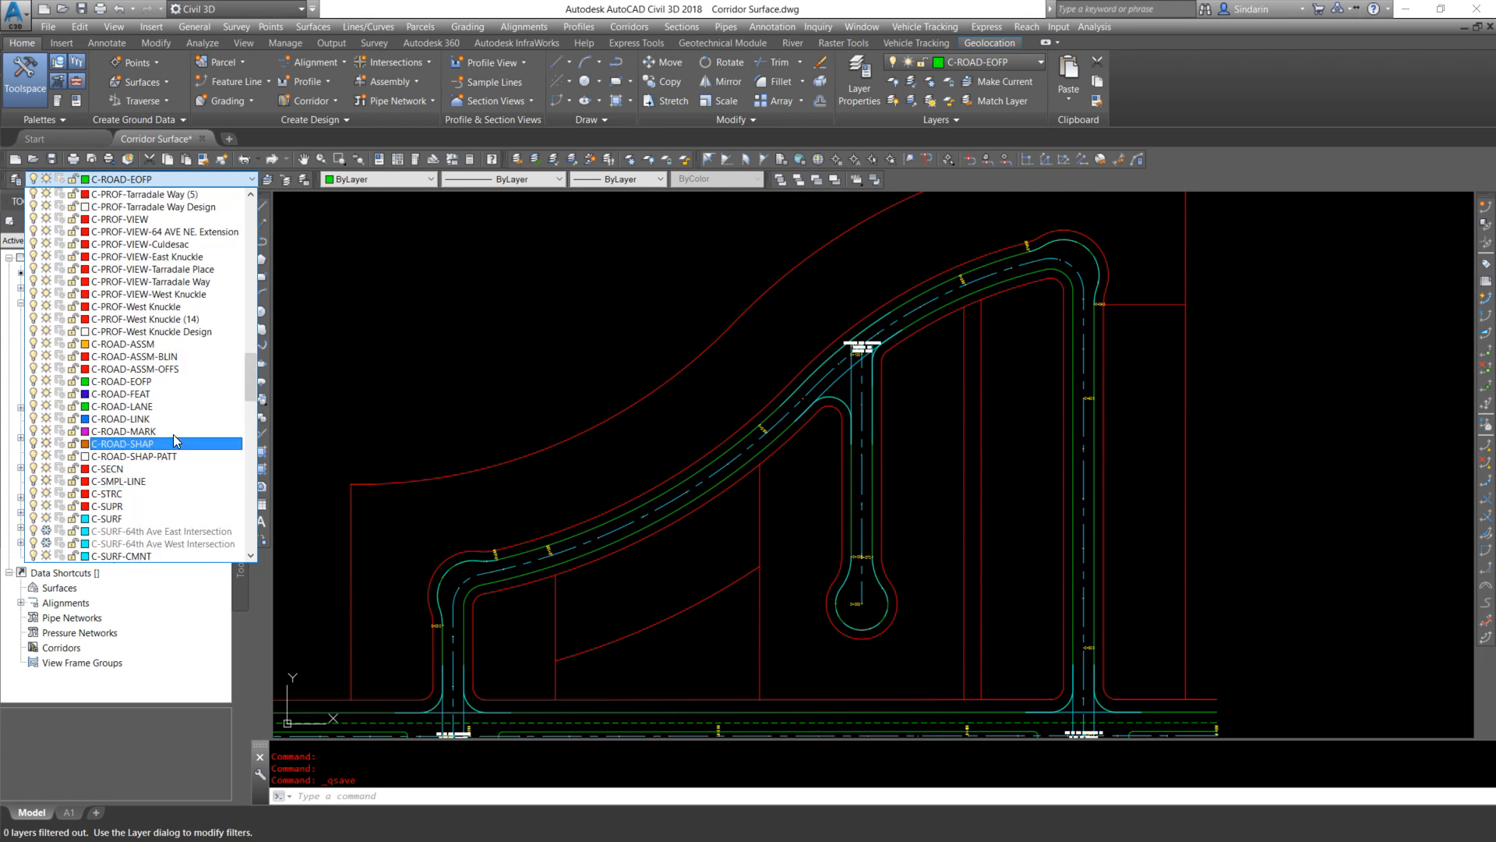
pyautogui.scroll(20, 166, 365)
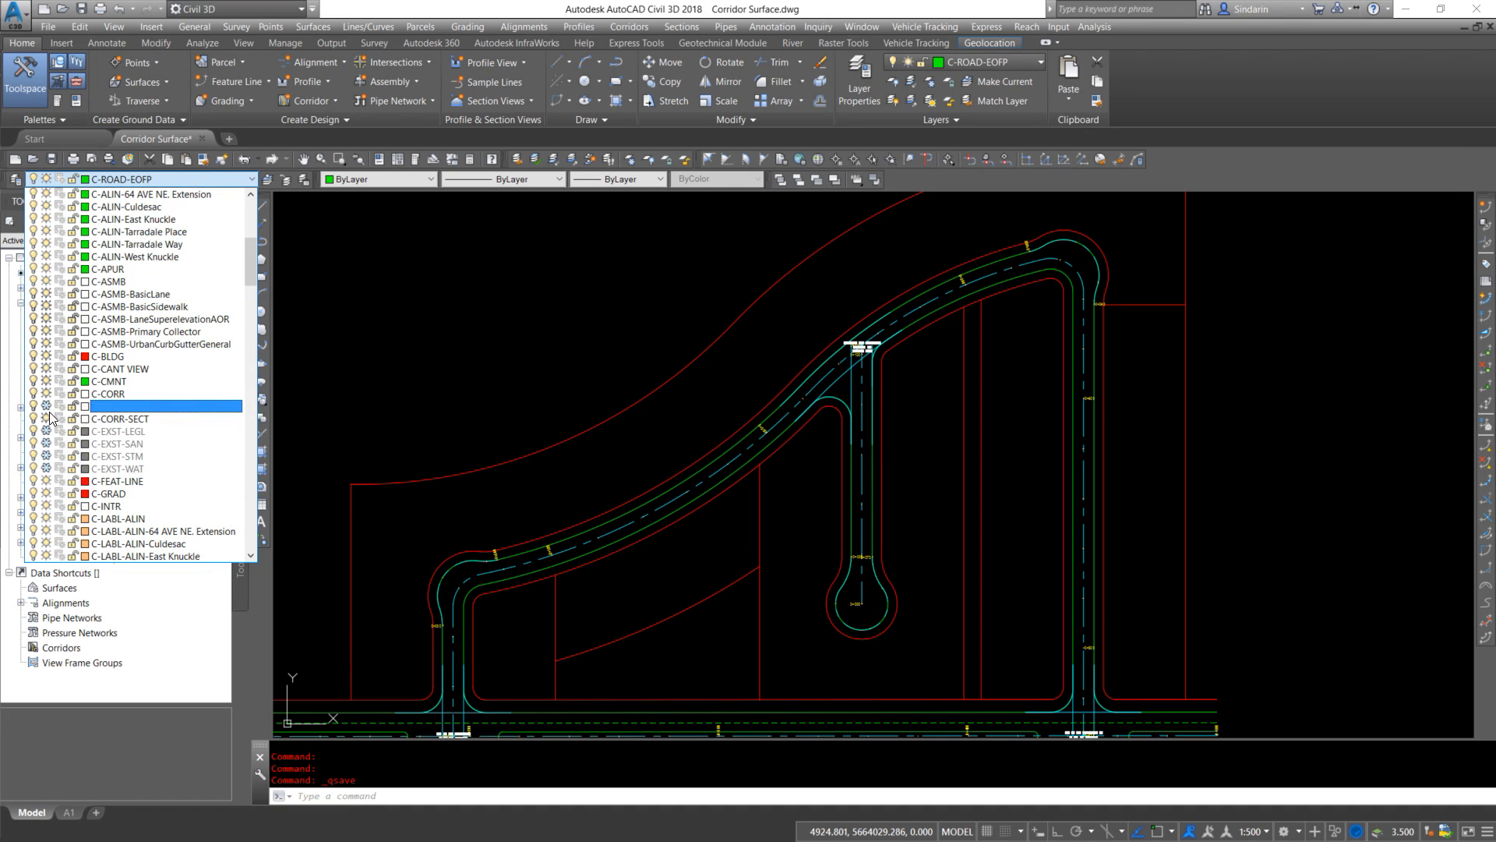
pyautogui.scroll(-13, 105, 399)
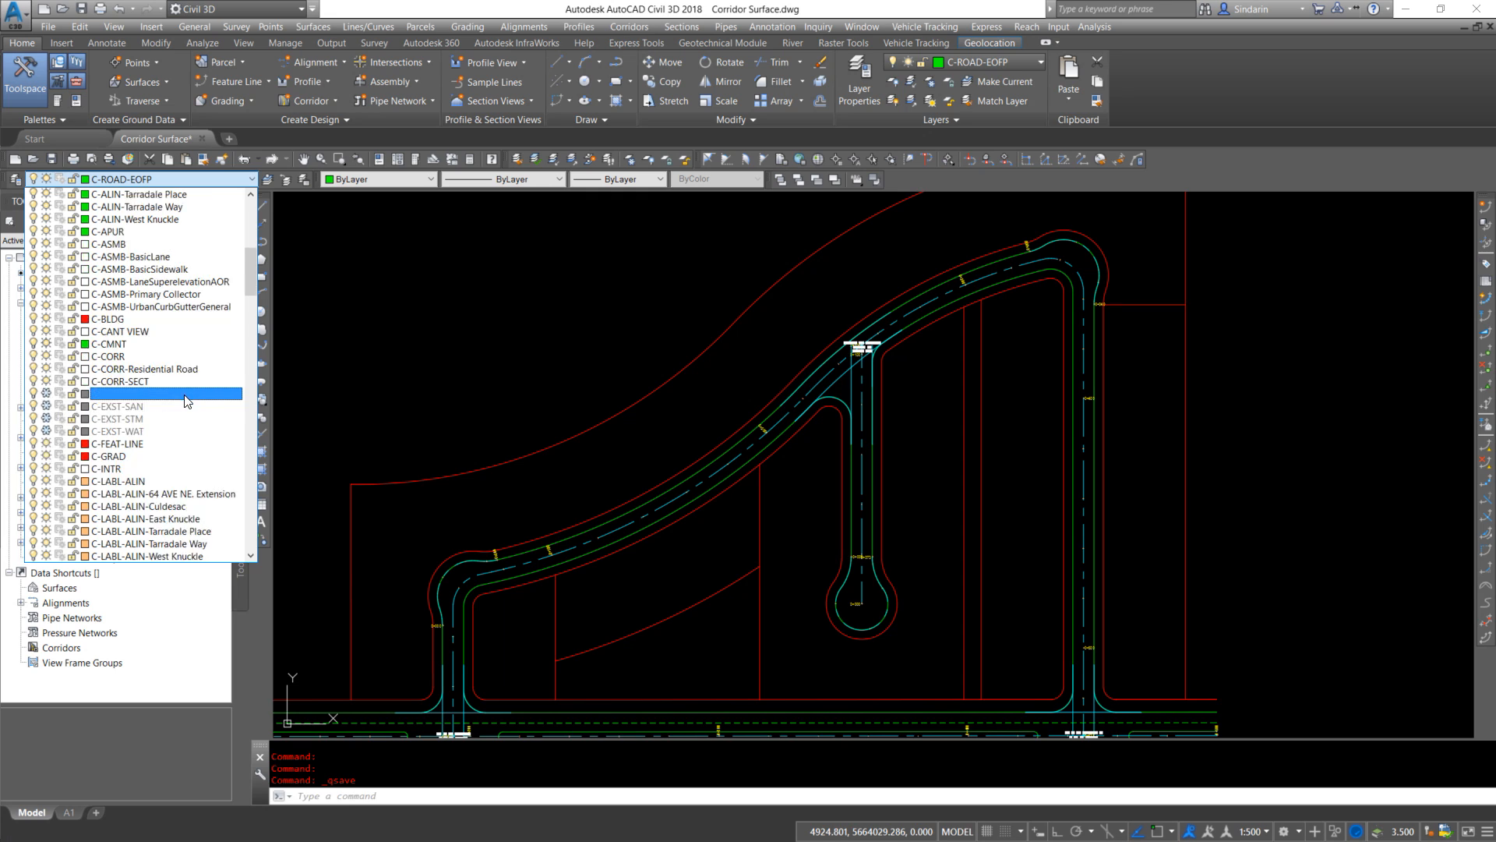
pyautogui.scroll(-15, 187, 397)
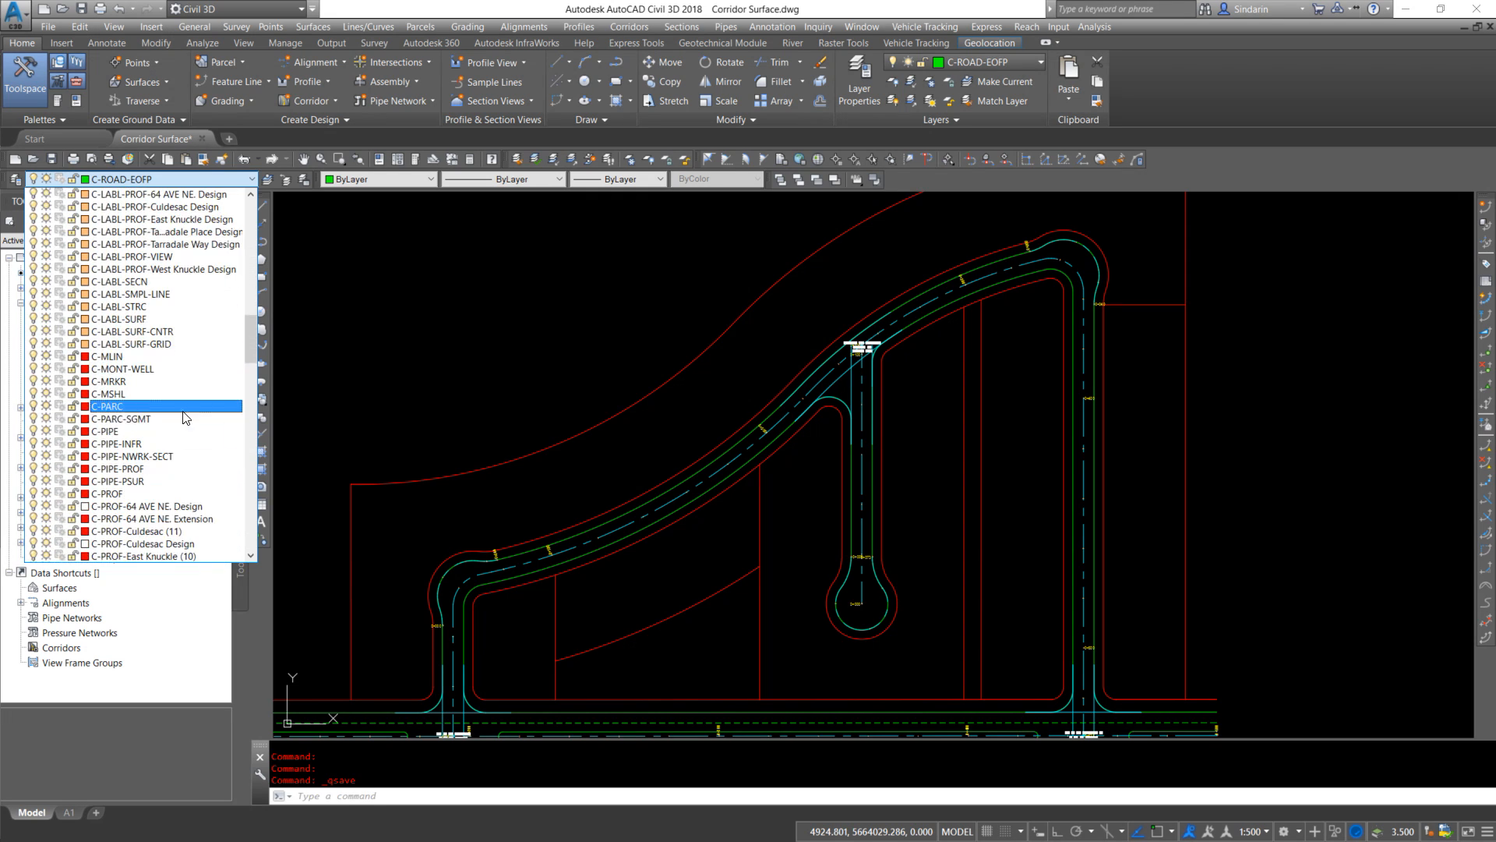
pyautogui.scroll(-6, 159, 451)
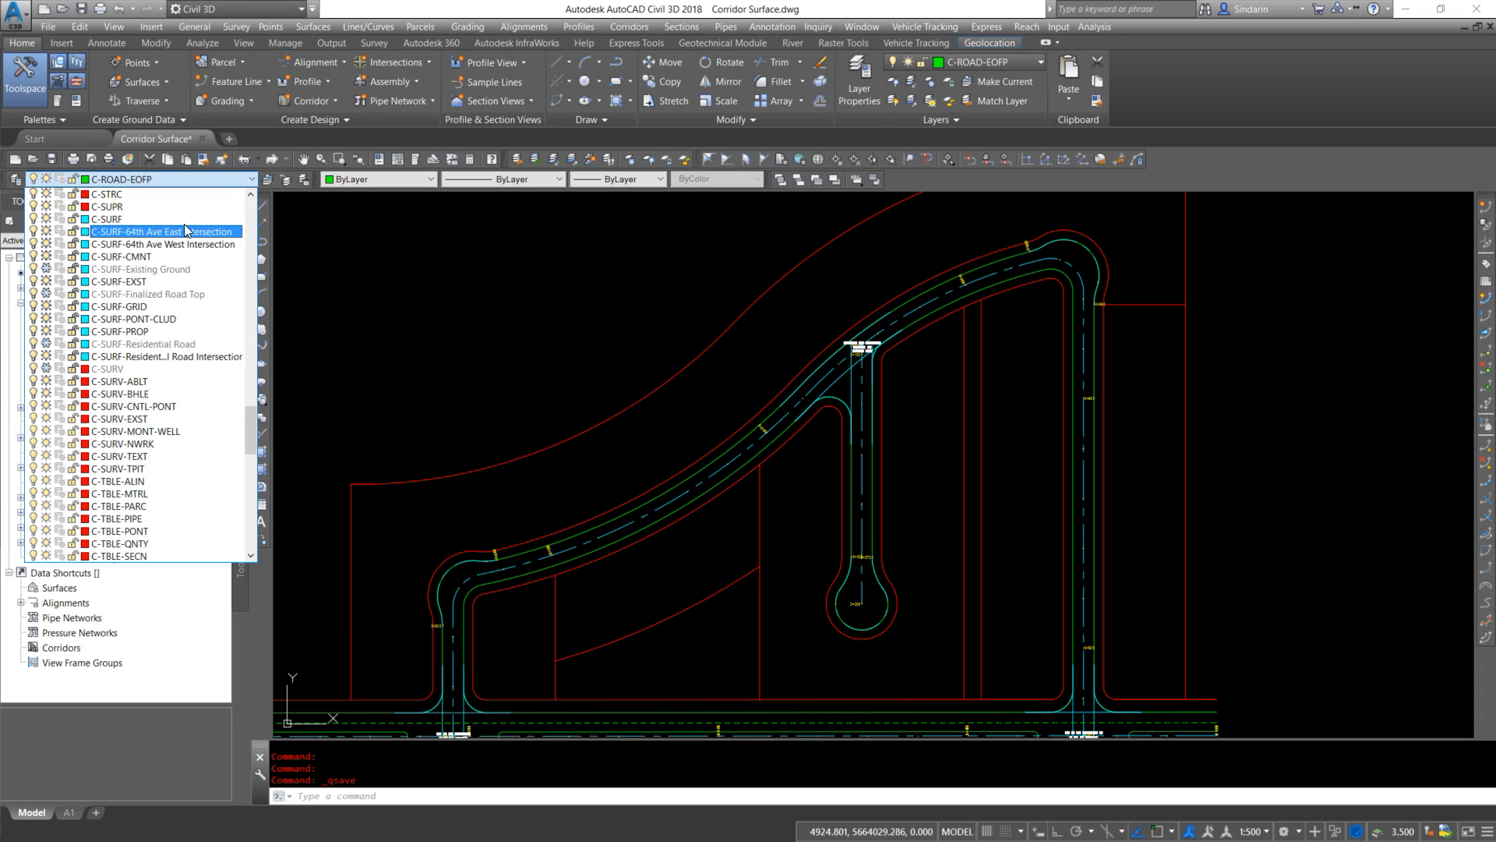
pyautogui.click(541, 382)
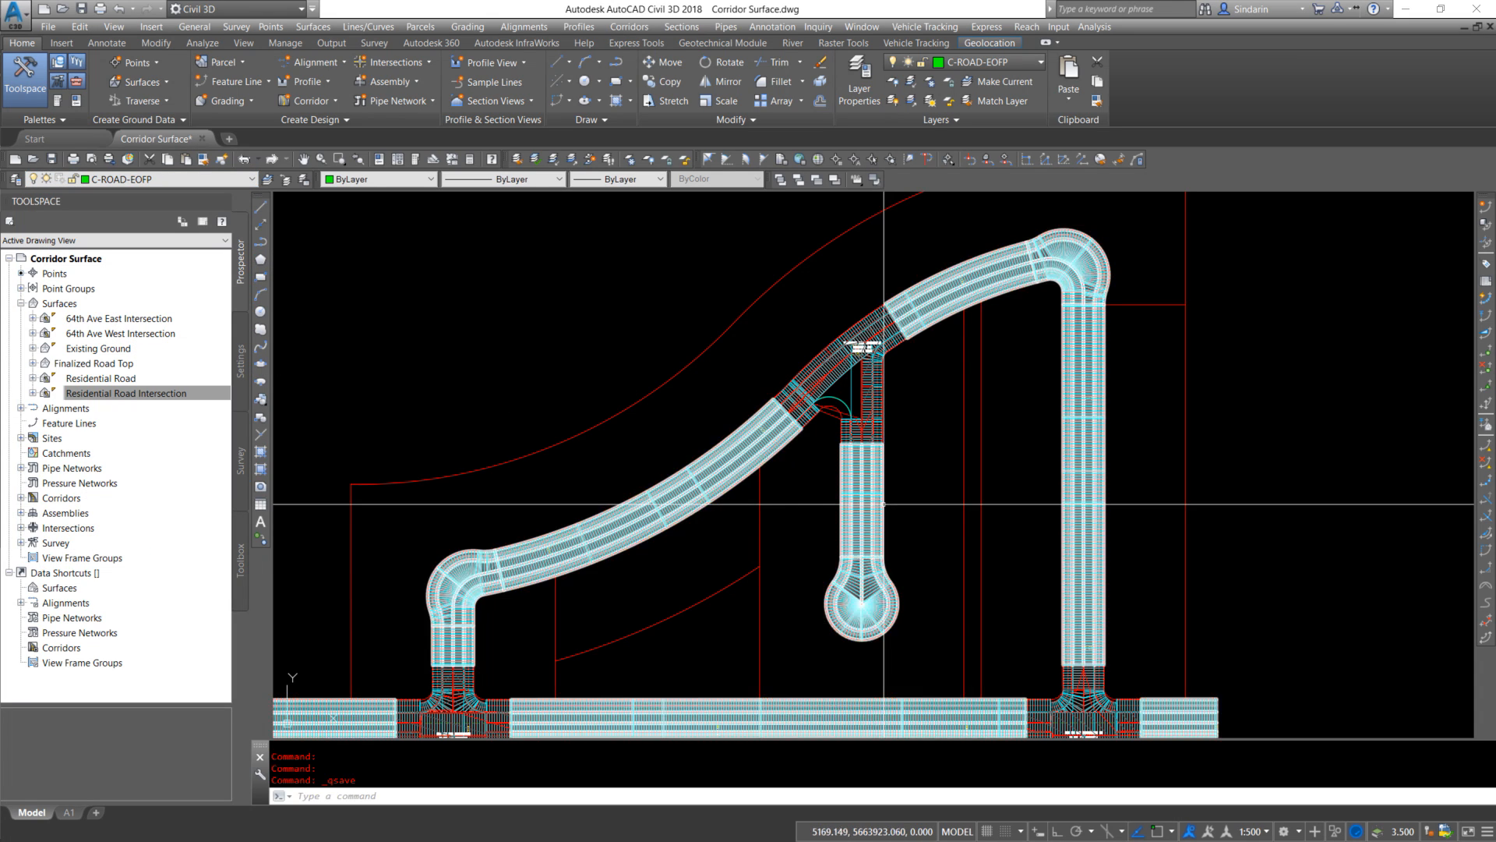
# Enable the Residential Road Intersection-SW-Quadrant baseline with its curb return region in Corridor-13's properties and rebuild the corridor
pyautogui.scroll(6, 880, 505)
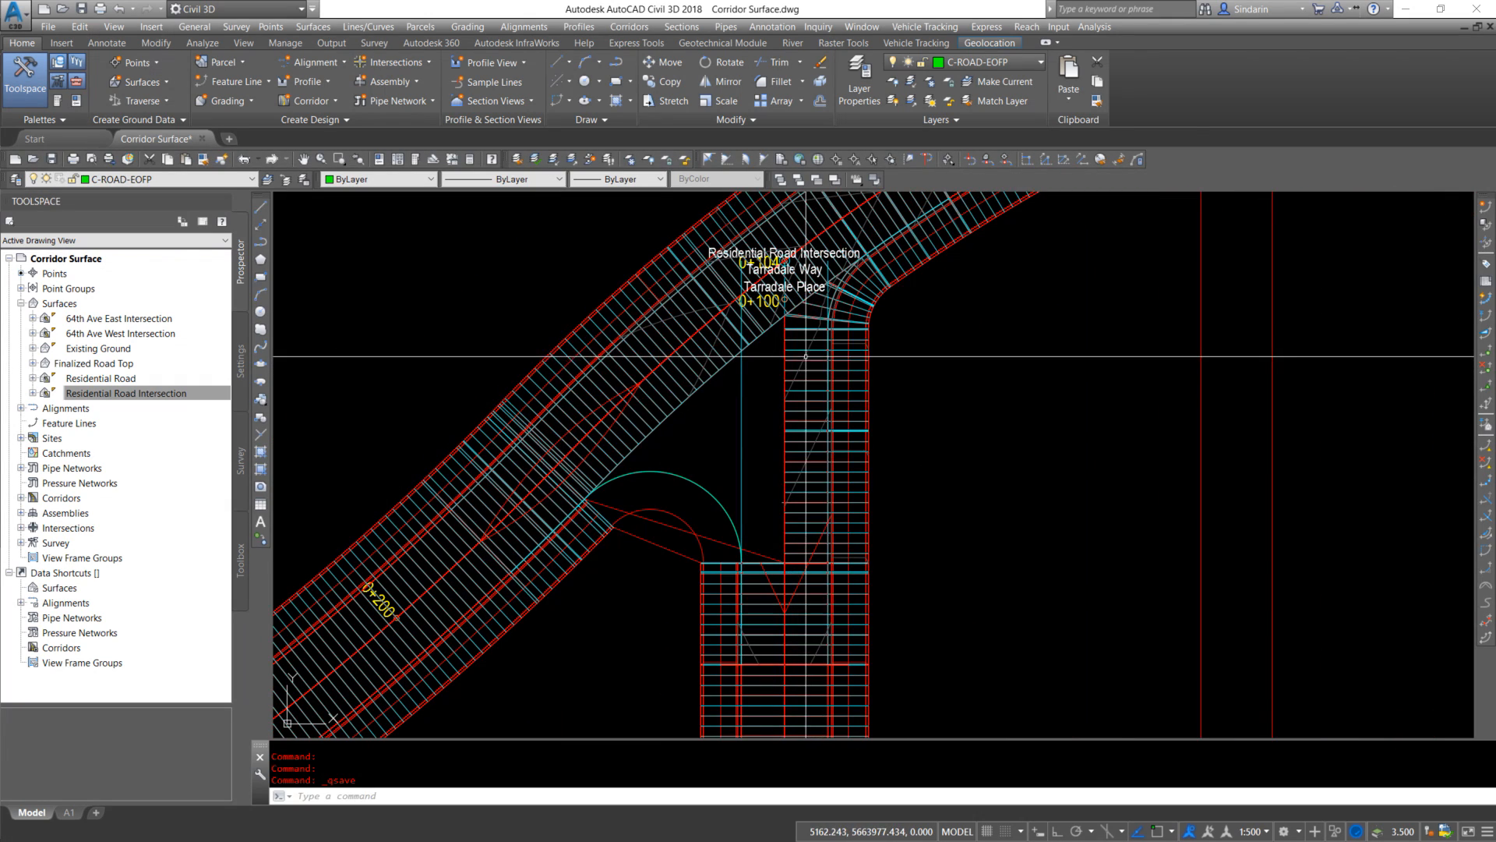
pyautogui.click(548, 511)
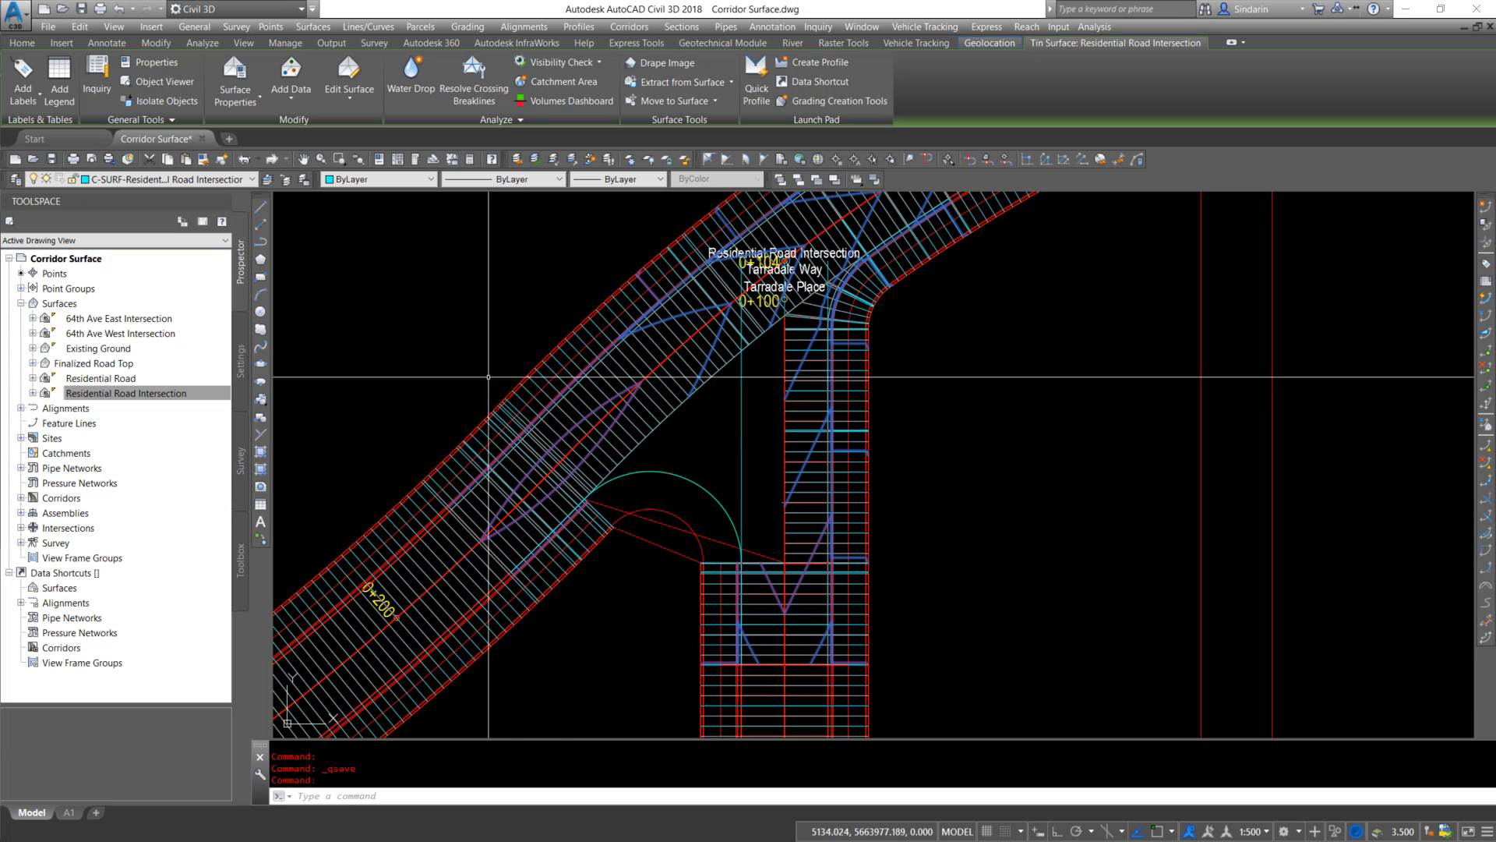
pyautogui.moveTo(751, 431); pyautogui.dragTo(780, 353, button='middle')
pyautogui.press('Escape')
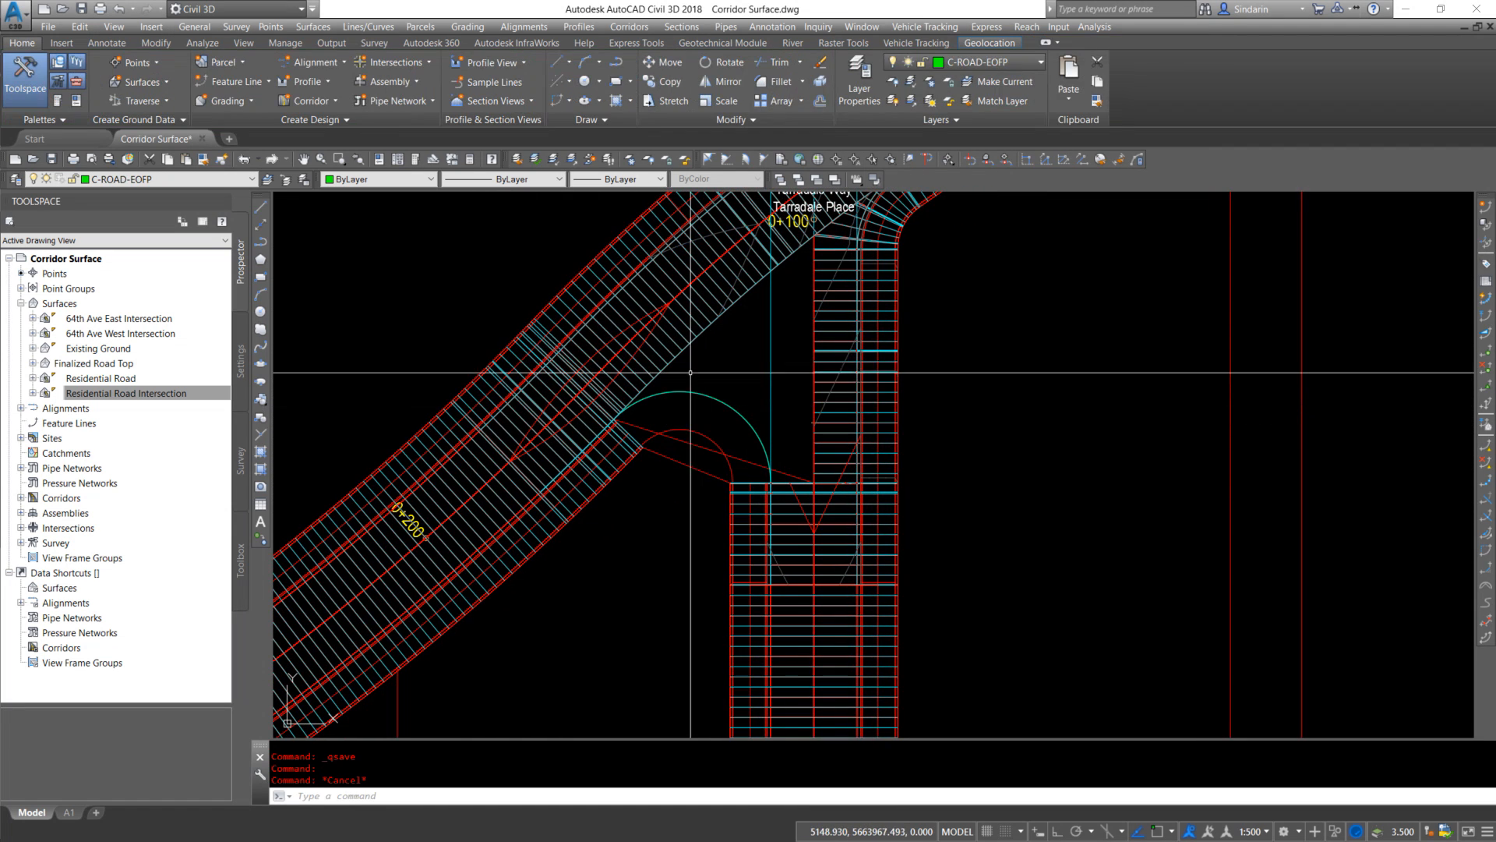
pyautogui.click(686, 321)
pyautogui.rightClick(686, 321)
pyautogui.click(741, 485)
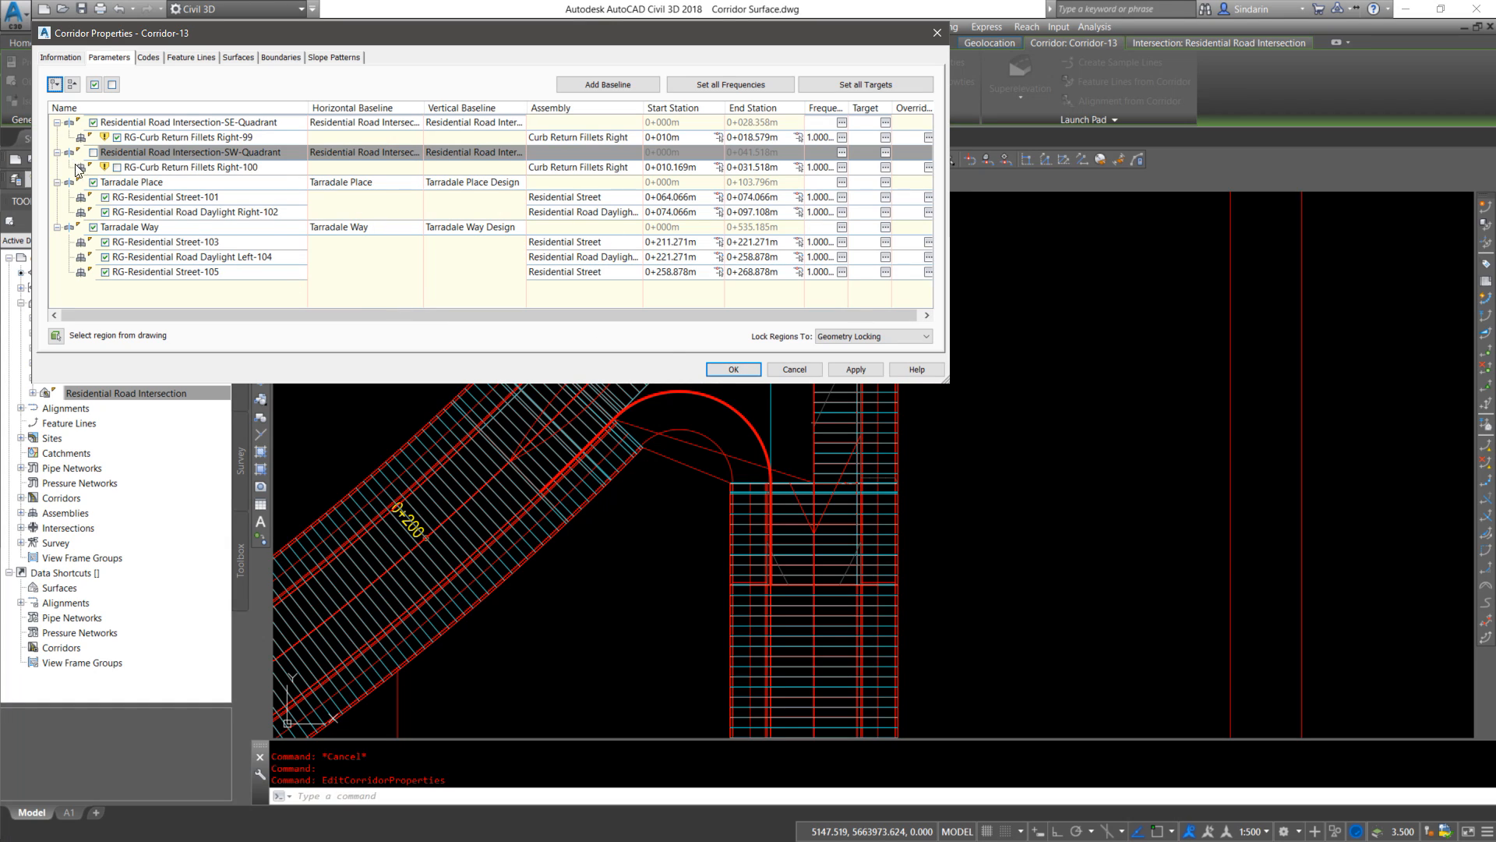
pyautogui.click(733, 369)
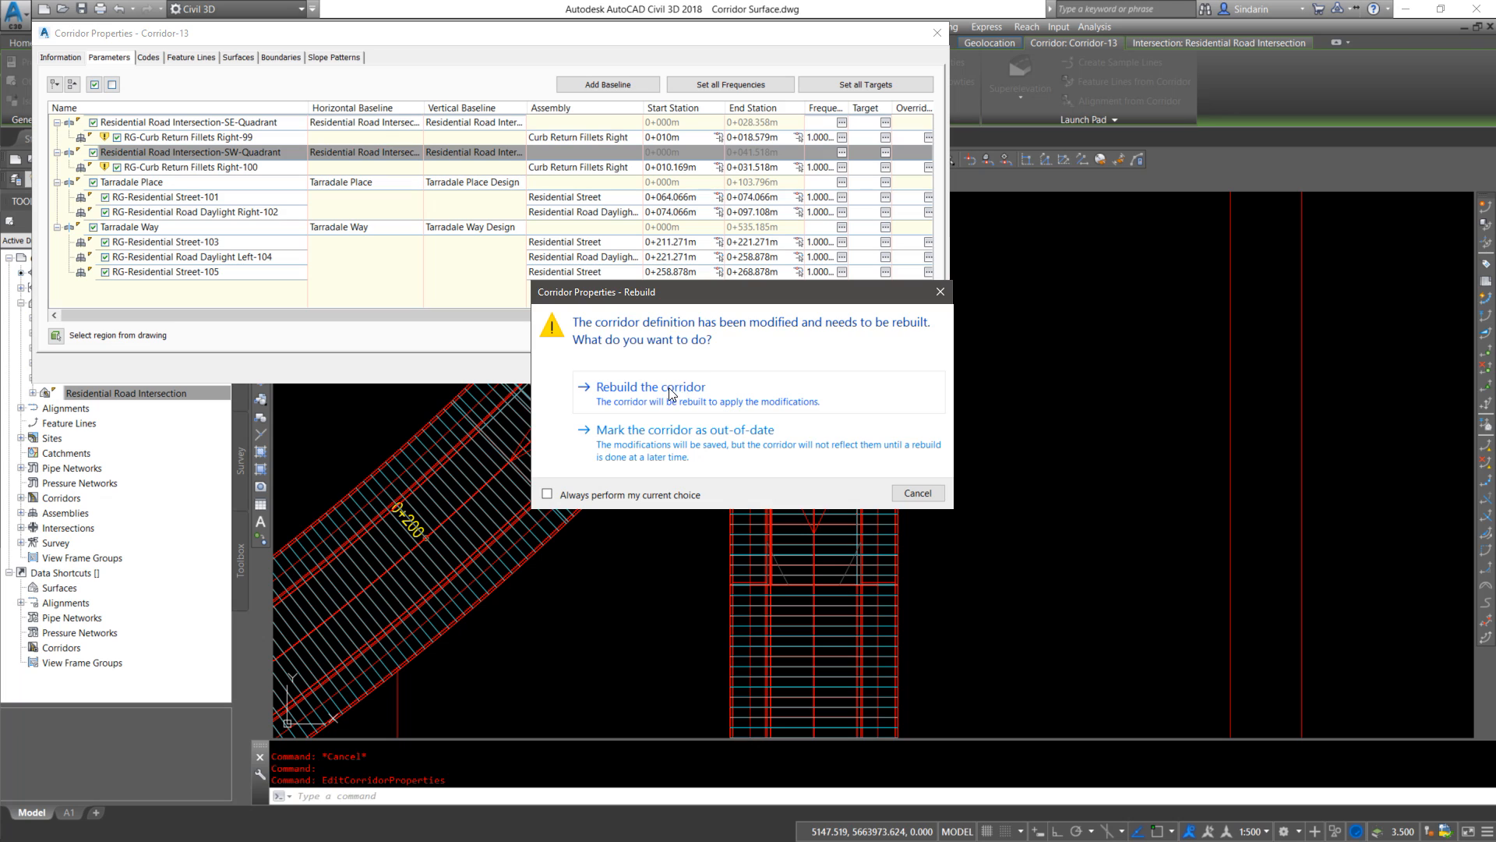
pyautogui.click(671, 394)
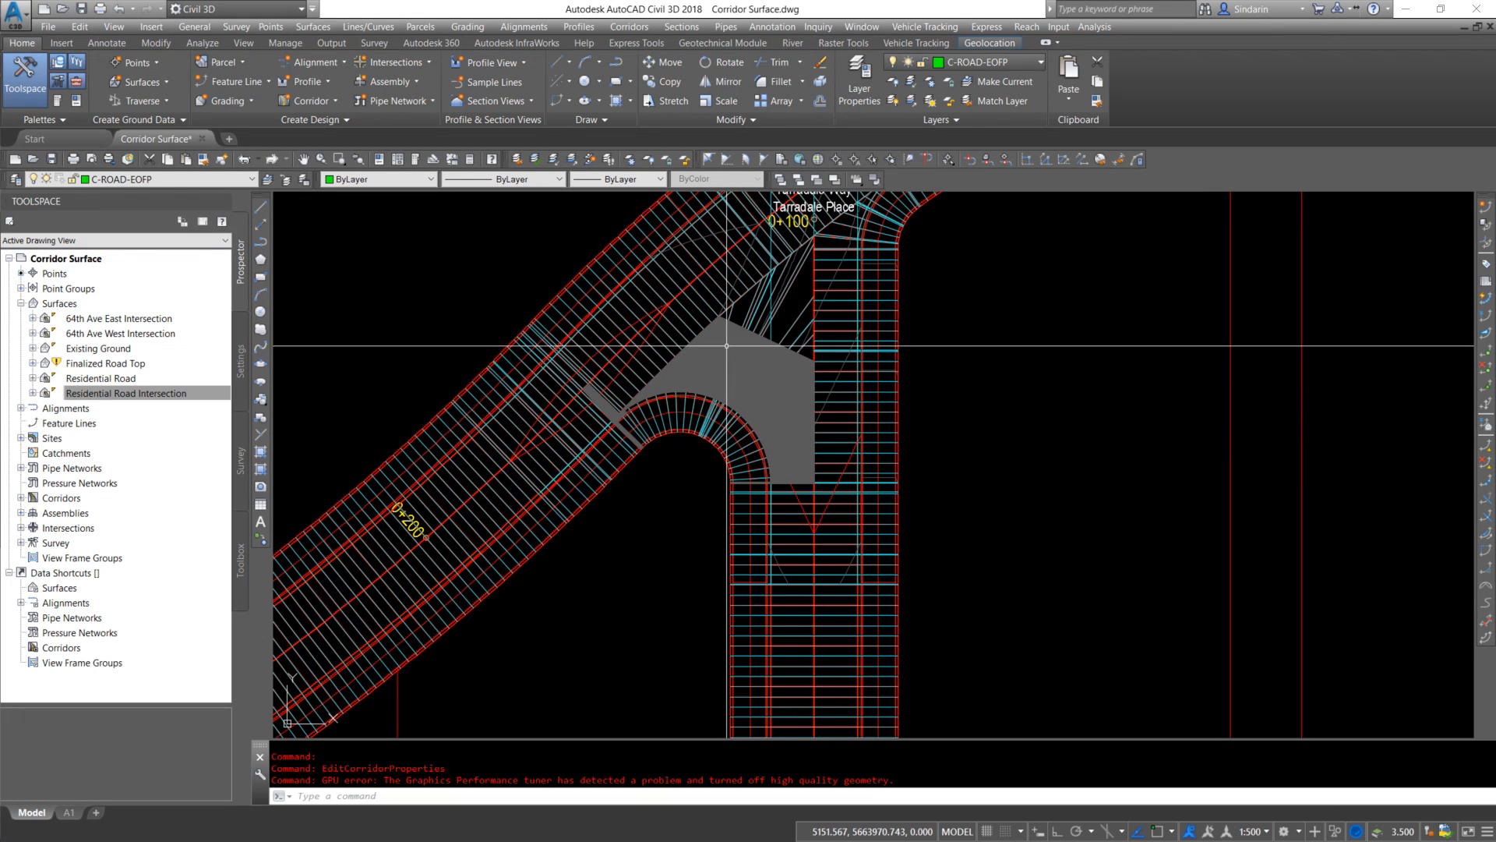
# Inspect the dense surface area around the southwest curb return of the residential intersection and save the drawing
pyautogui.moveTo(726, 346)
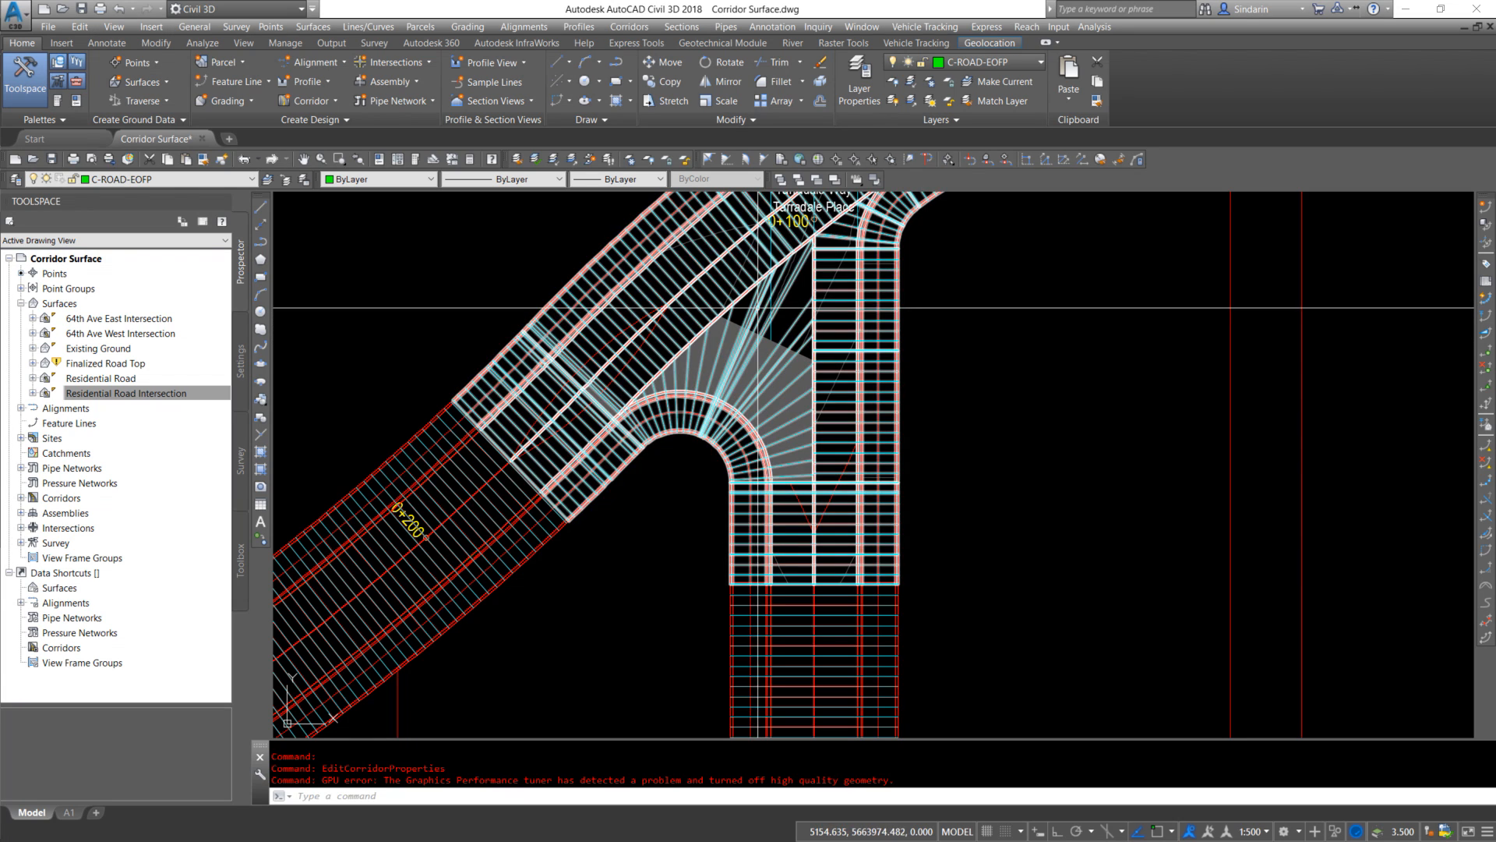
pyautogui.scroll(5, 739, 317)
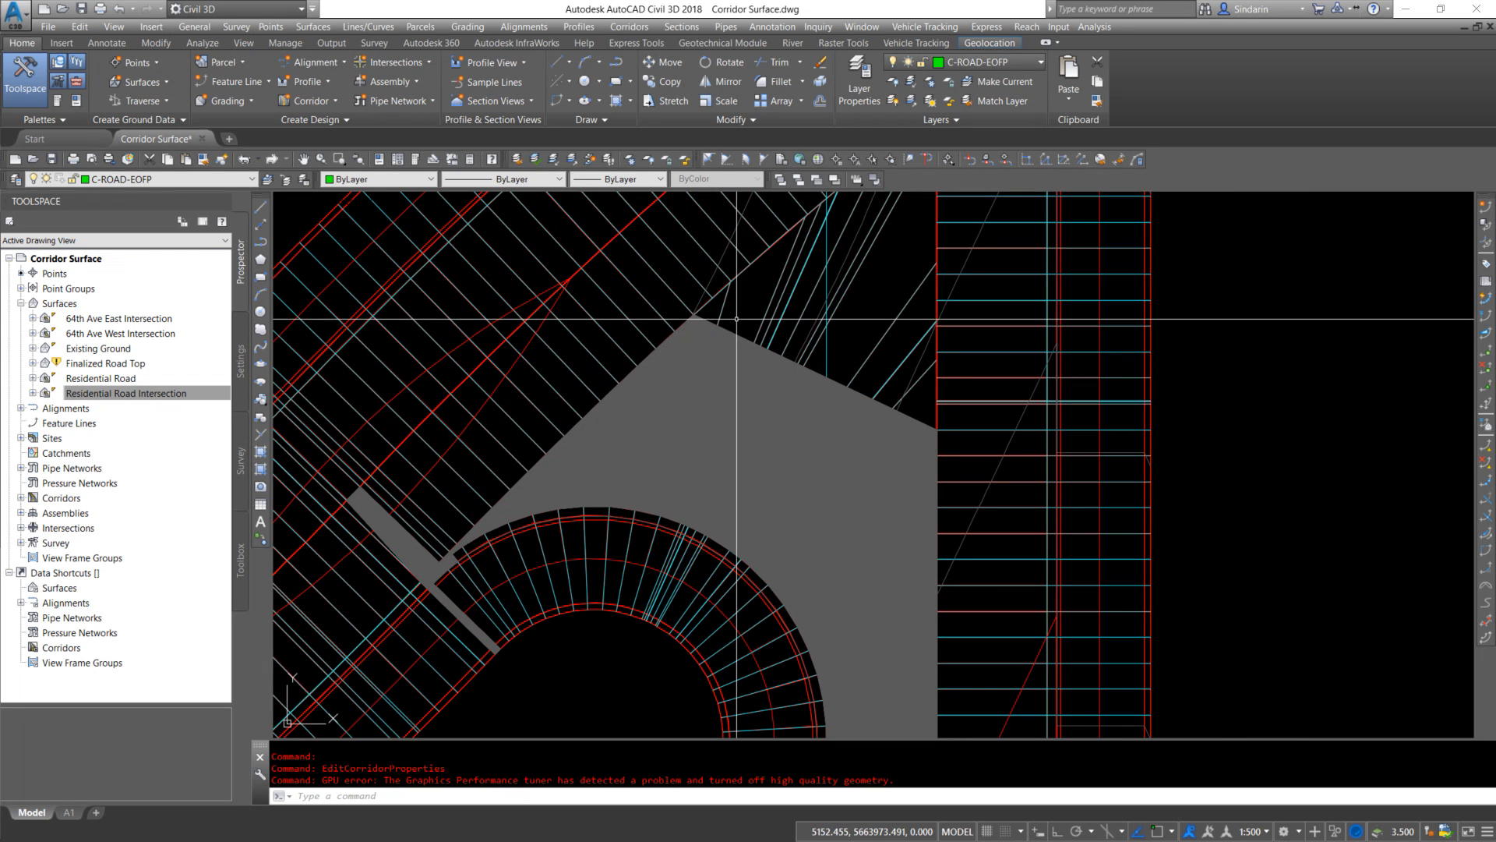
pyautogui.moveTo(735, 320)
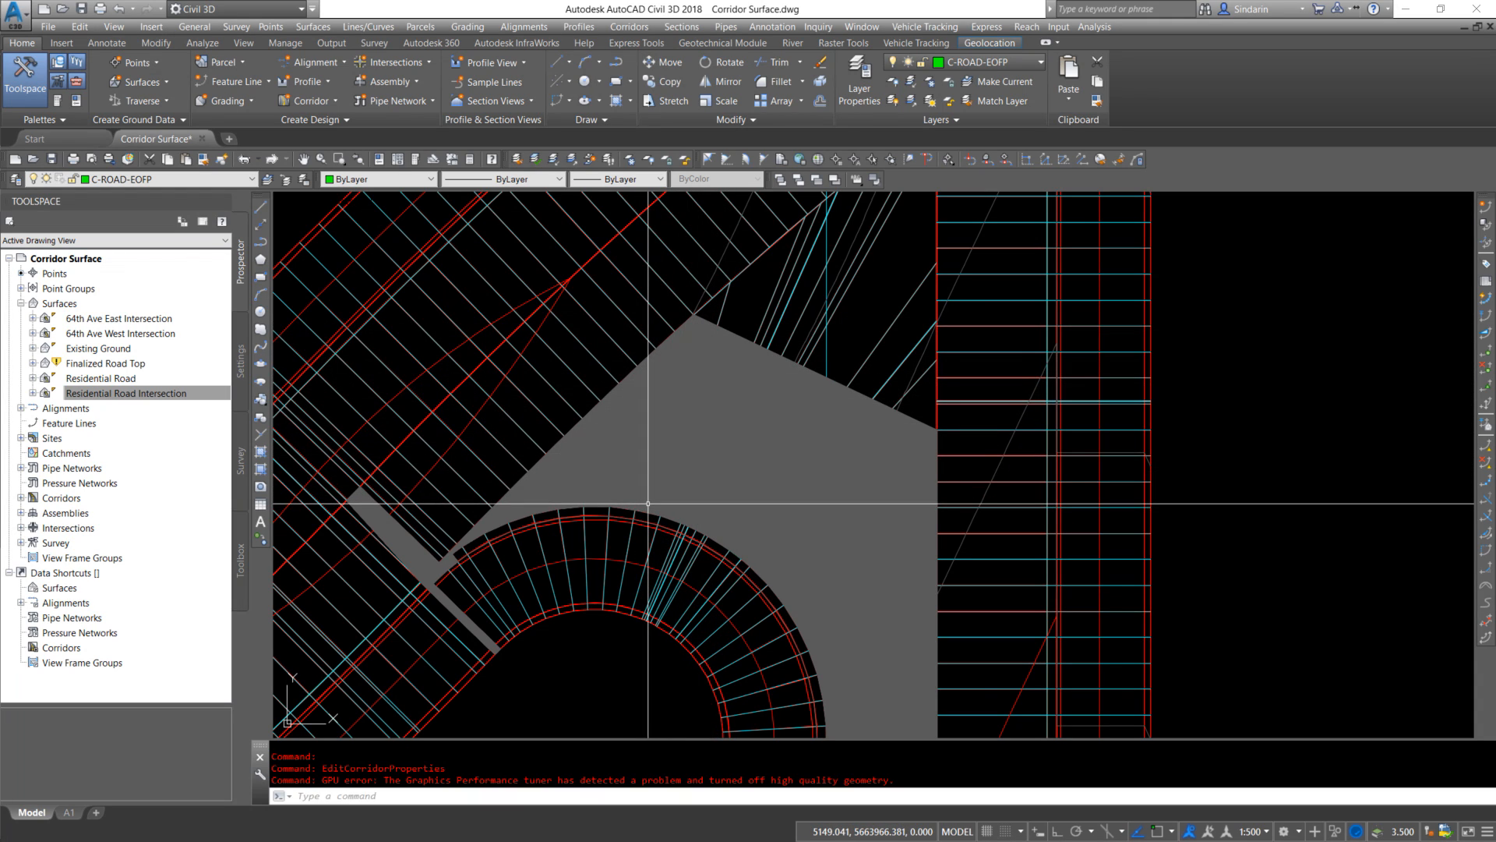
pyautogui.moveTo(647, 503)
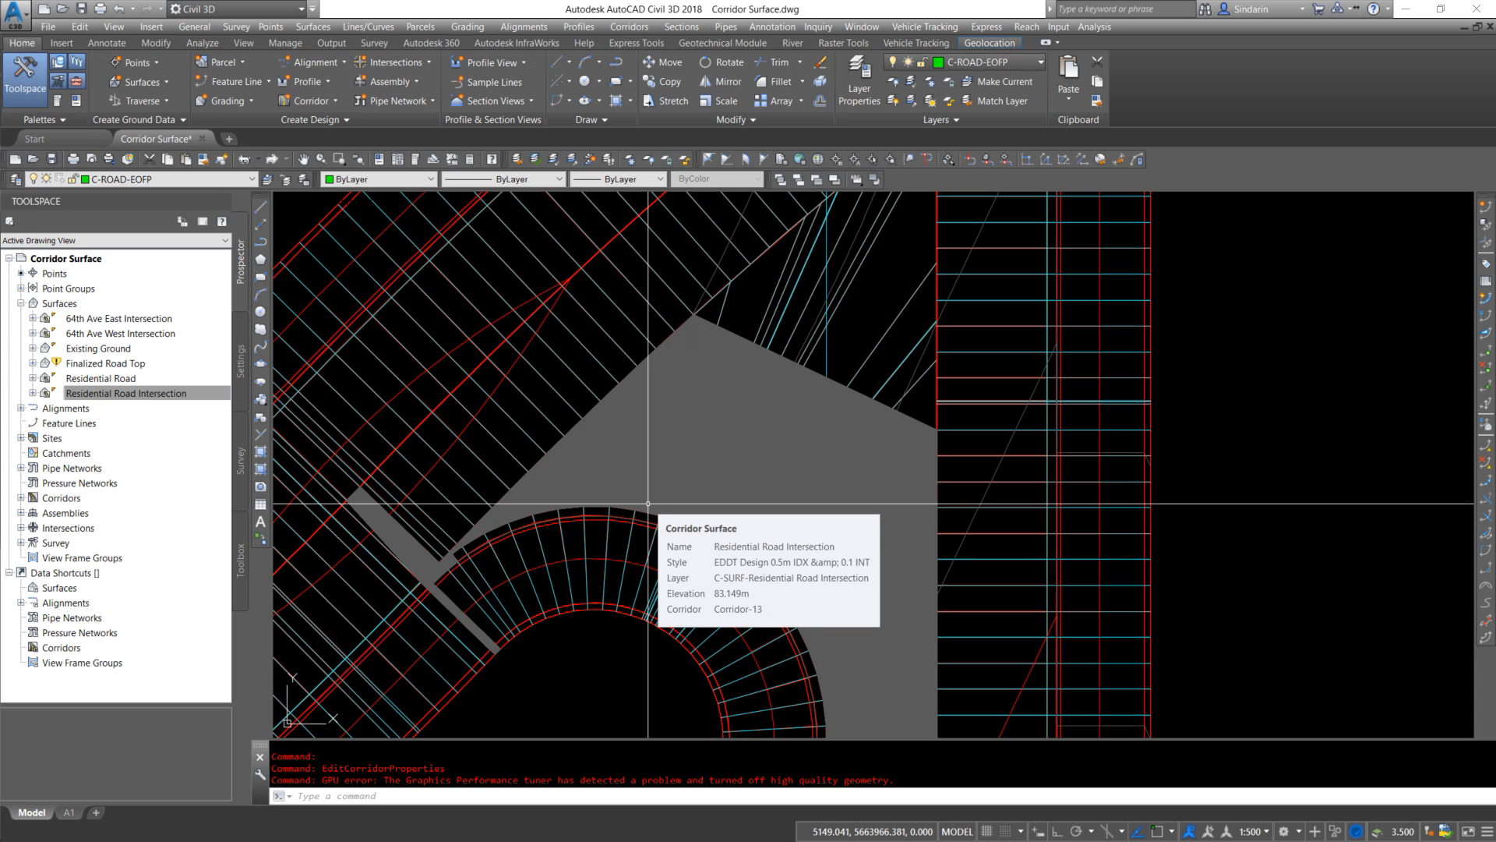
pyautogui.moveTo(699, 577)
pyautogui.mouseDown(button='middle')
pyautogui.moveTo(787, 351)
pyautogui.moveTo(813, 444)
pyautogui.mouseUp(button='middle')
pyautogui.scroll(-3, 803, 353)
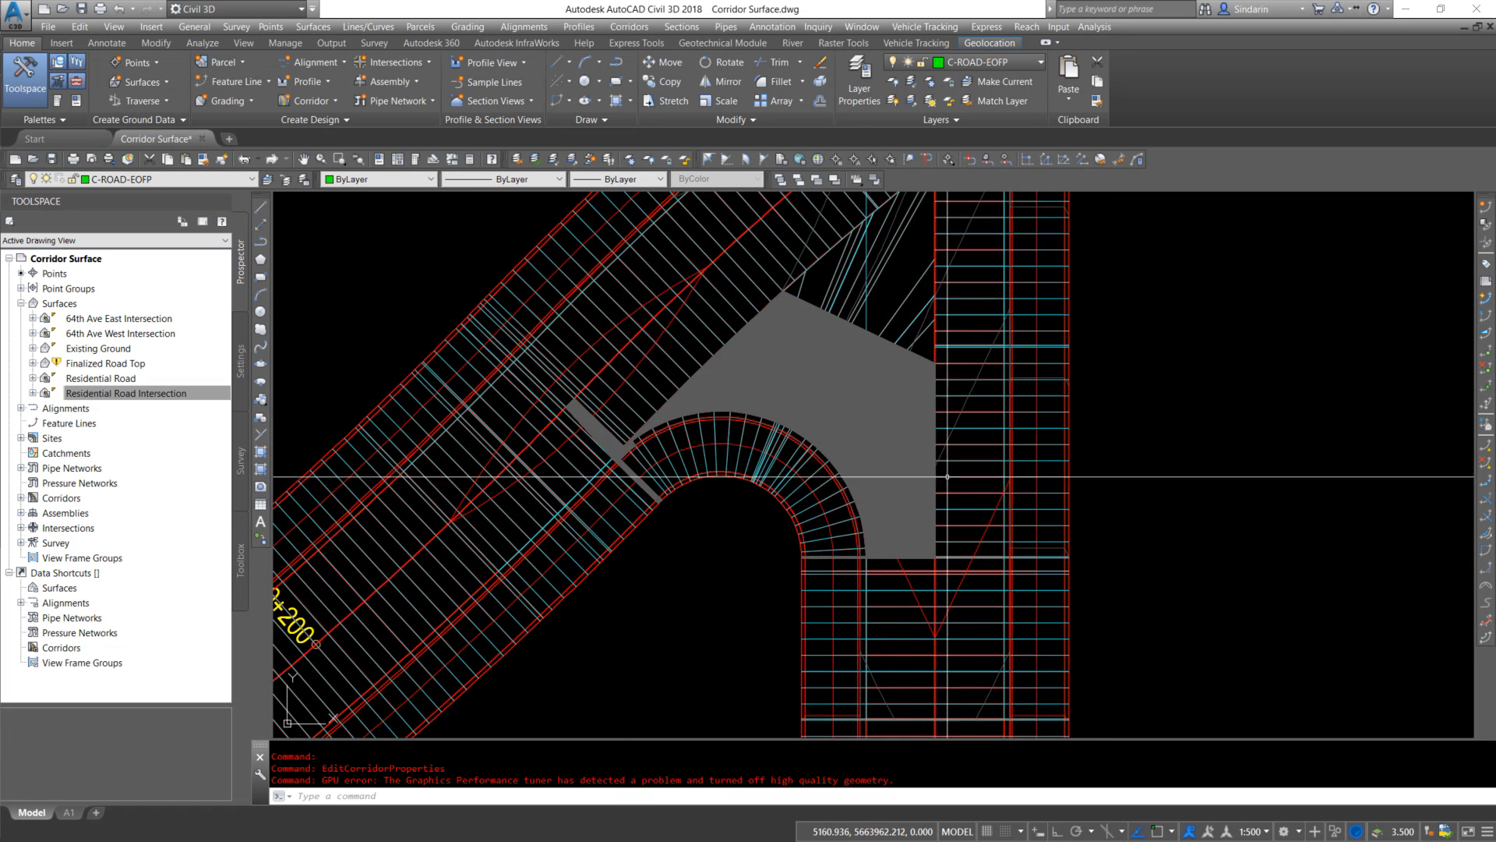
pyautogui.click(82, 14)
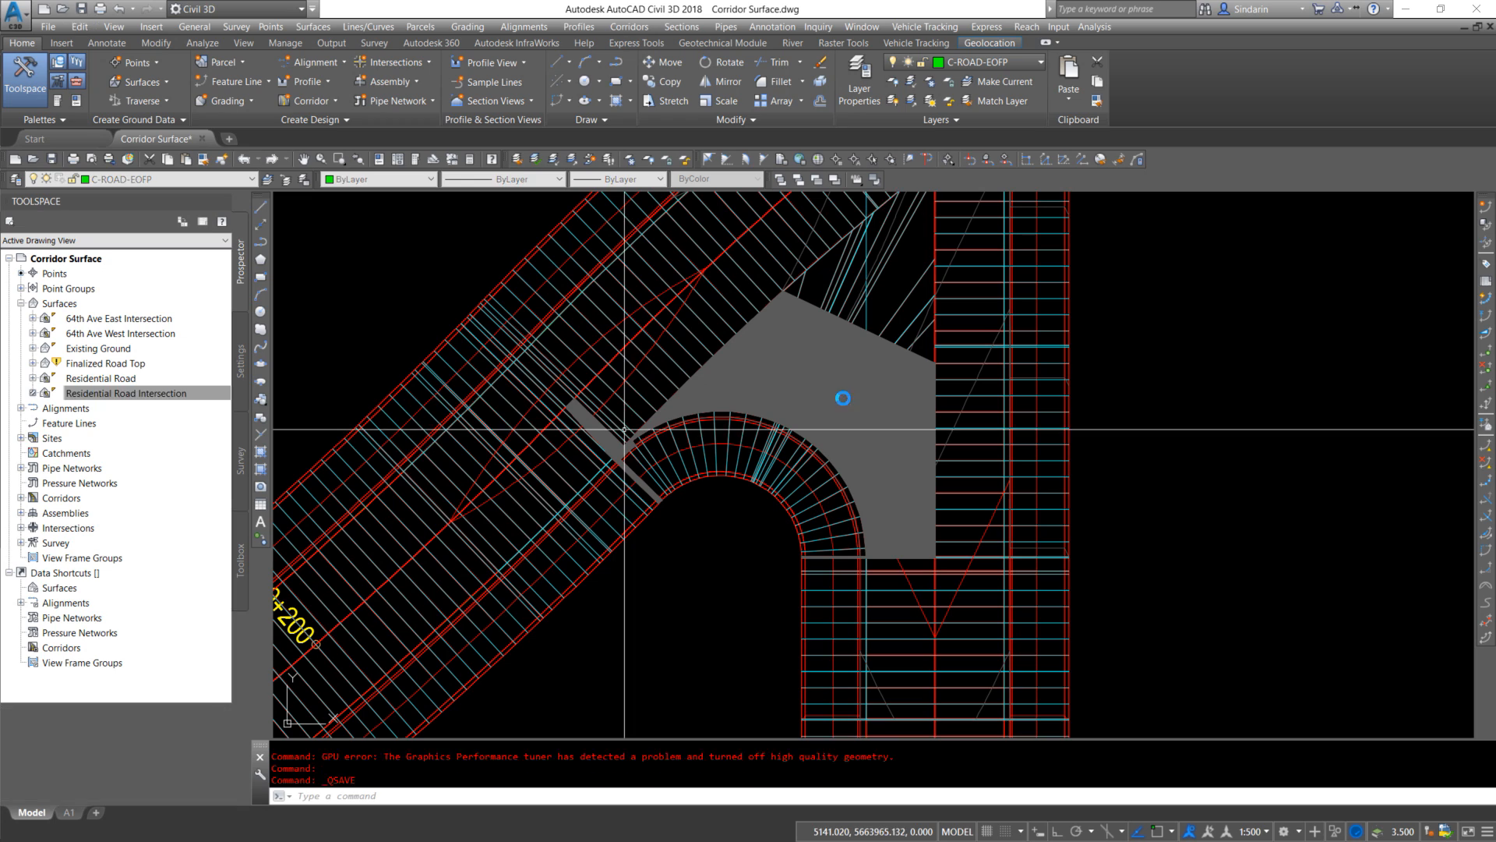
# Open the Residential Road Intersection surface in the Object Viewer and maximize the viewer window
pyautogui.click(936, 397)
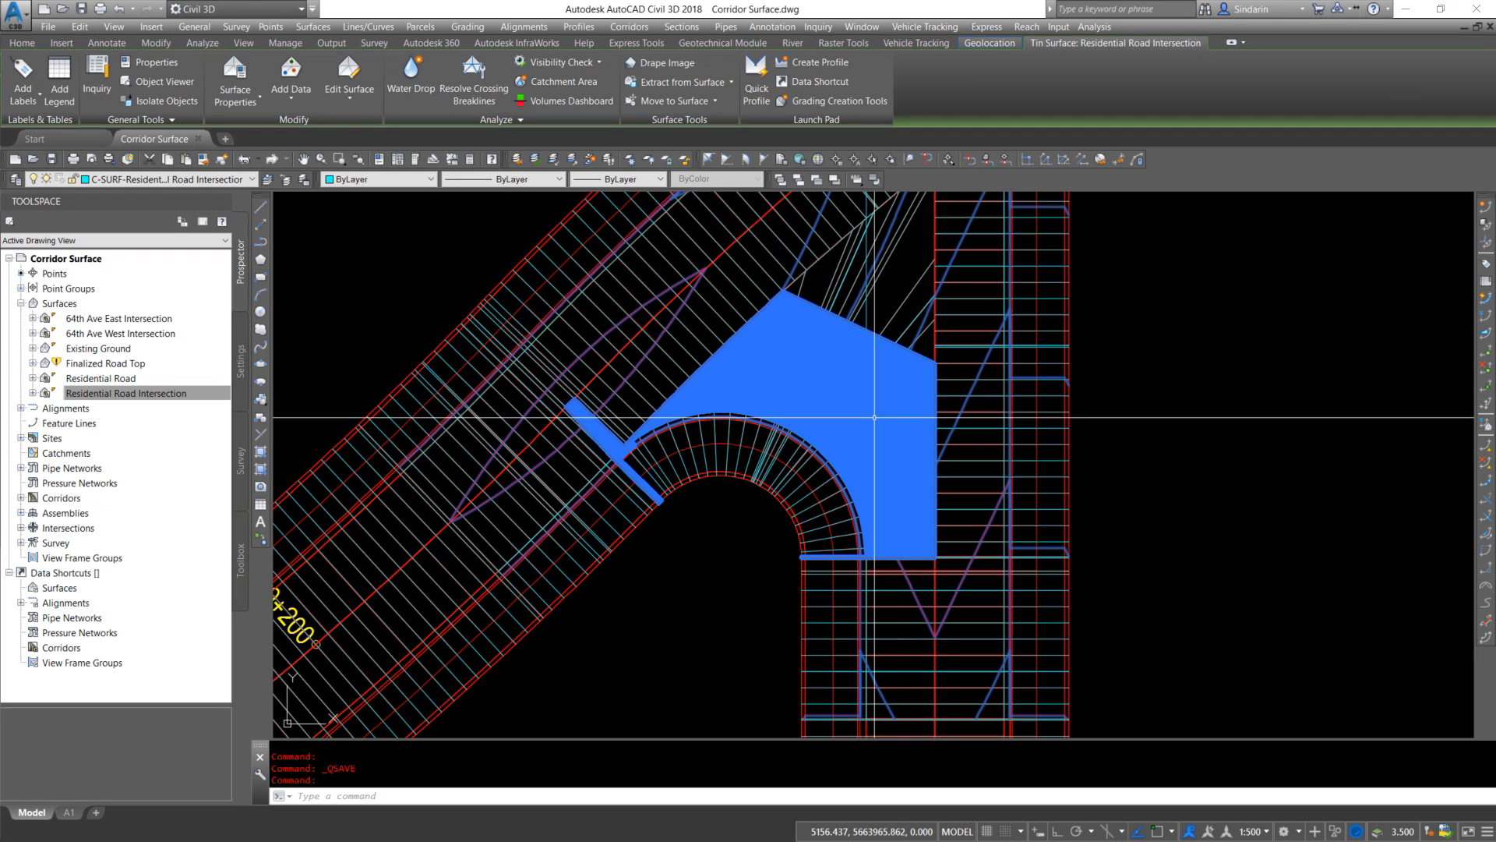
pyautogui.rightClick(931, 395)
pyautogui.click(979, 612)
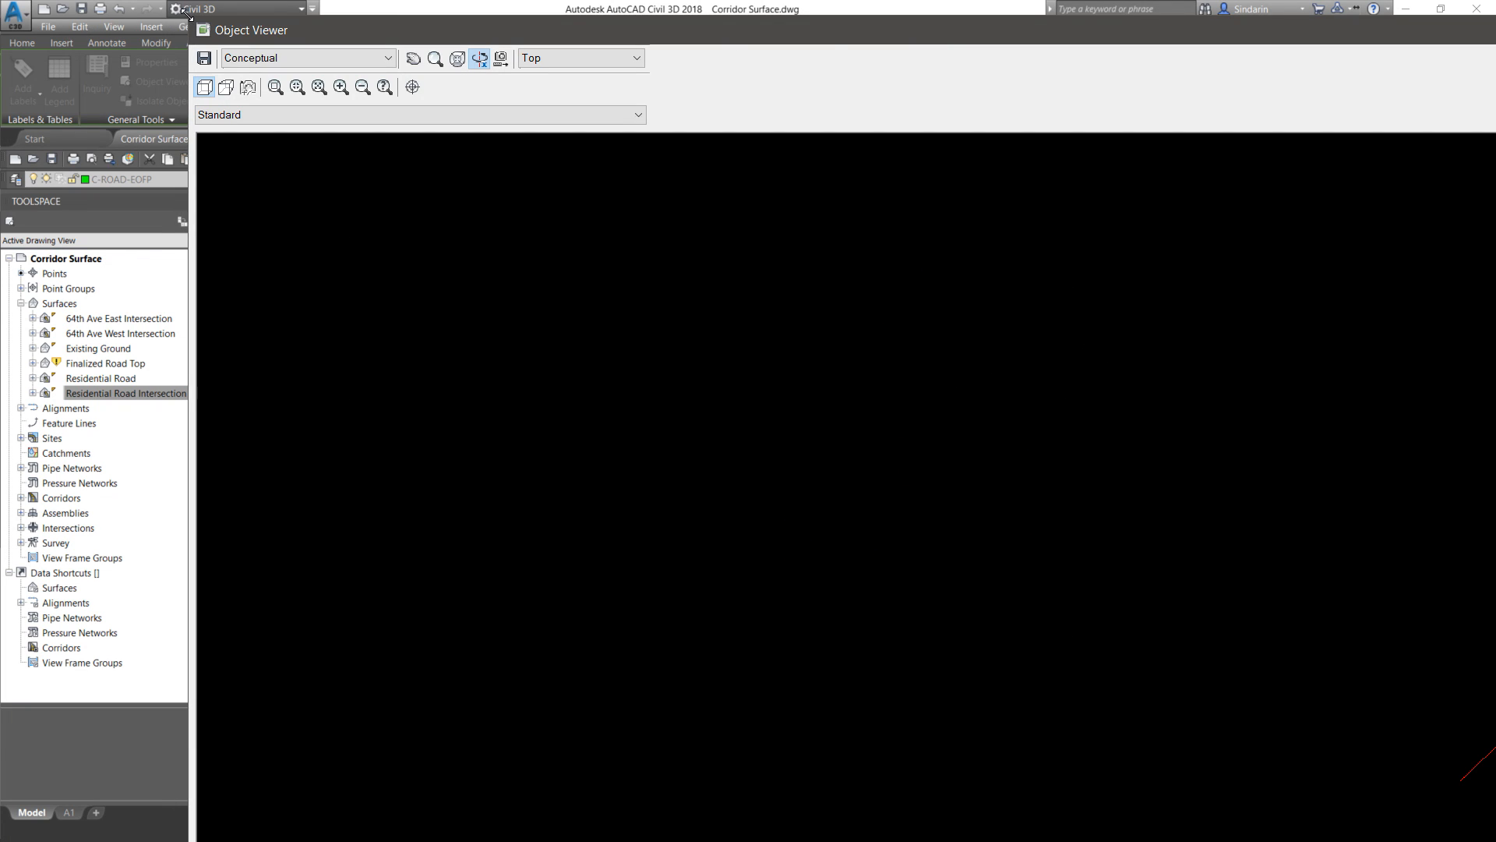
pyautogui.moveTo(187, 14); pyautogui.dragTo(643, 206)
pyautogui.moveTo(787, 215); pyautogui.dragTo(241, 52)
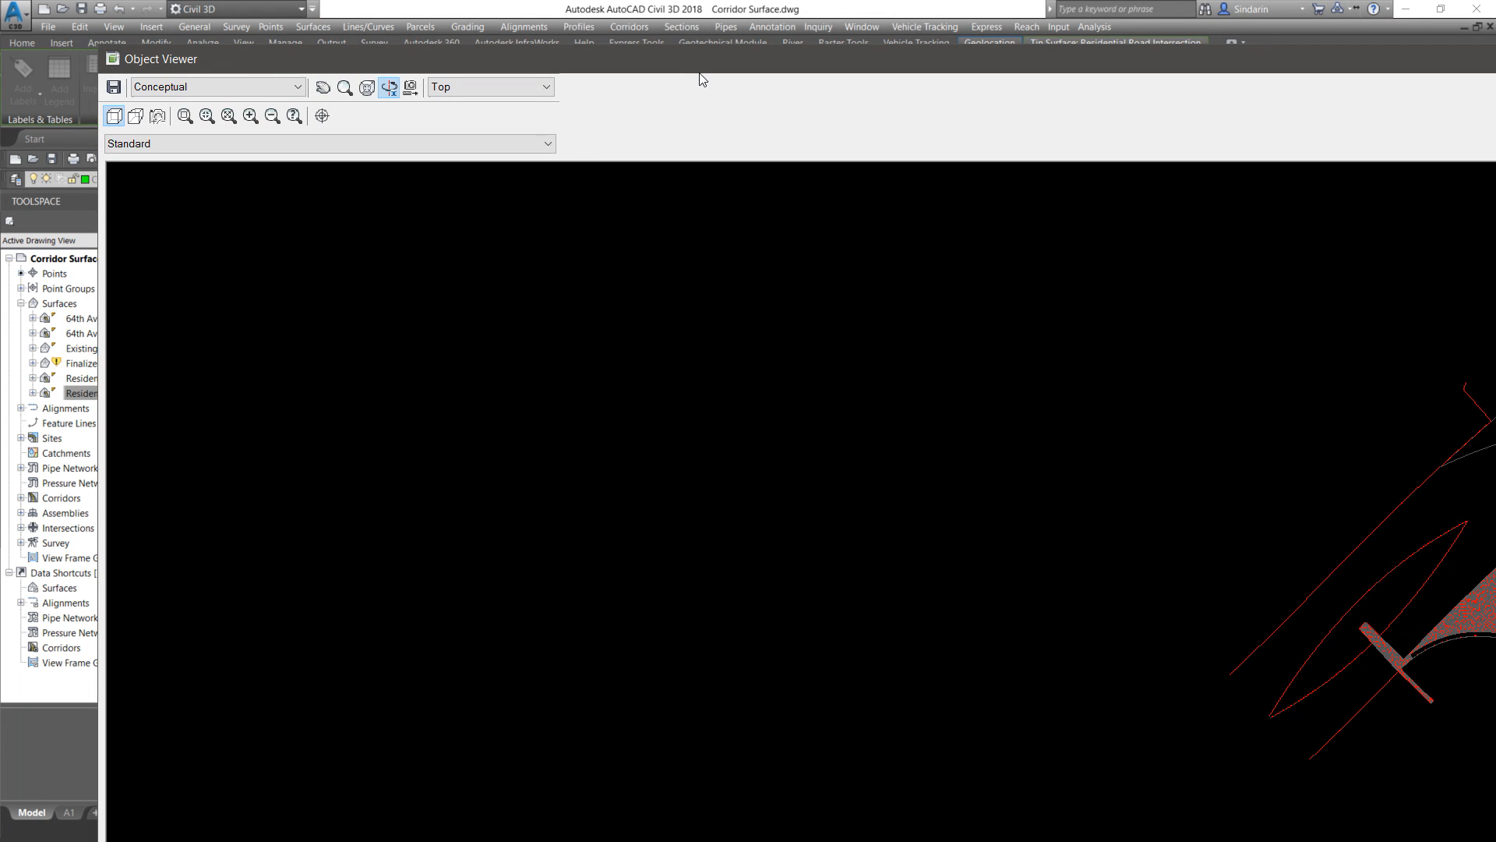
pyautogui.doubleClick(689, 54)
# Examine in 3D how the intersection surface behaves at the southwest curb return, following it to its lowest end, and close the viewer
pyautogui.scroll(5, 767, 452)
pyautogui.scroll(-6, 767, 418)
pyautogui.moveTo(809, 420); pyautogui.dragTo(892, 262)
pyautogui.scroll(6, 799, 291)
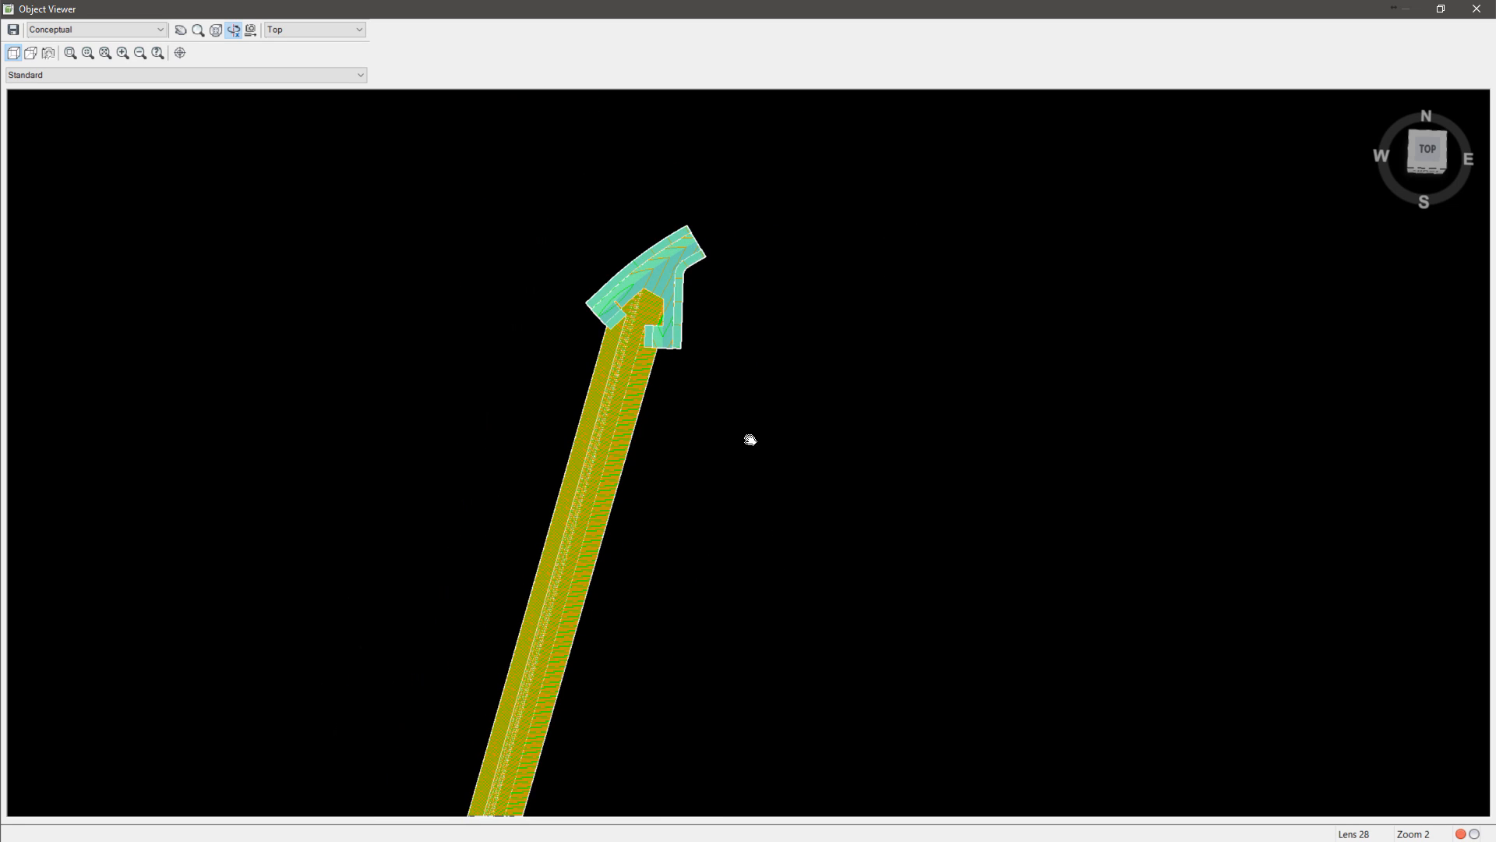
pyautogui.scroll(3, 670, 271)
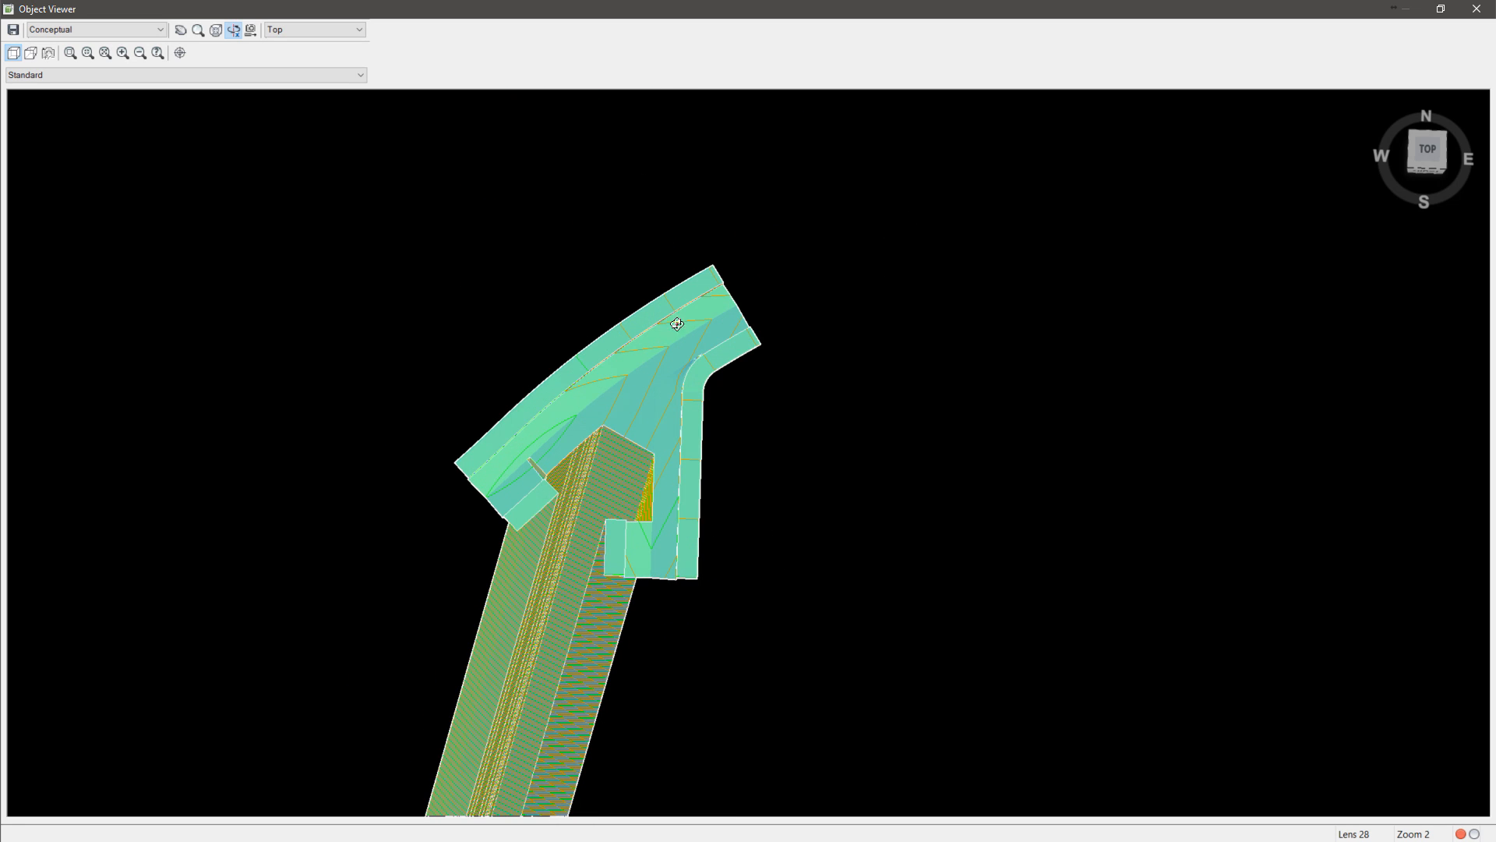
pyautogui.scroll(3, 581, 403)
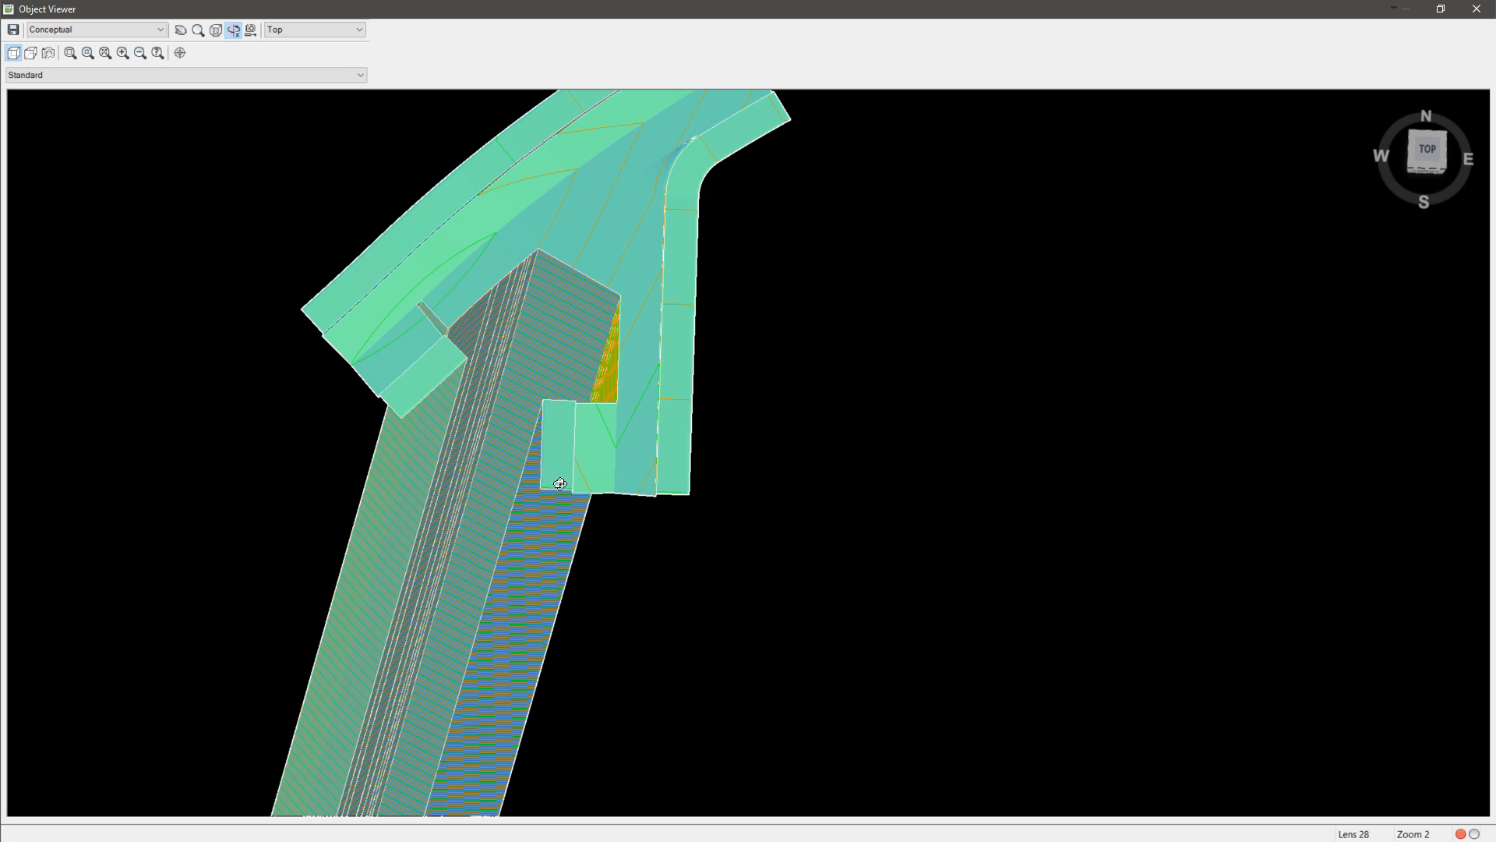
pyautogui.scroll(-6, 560, 484)
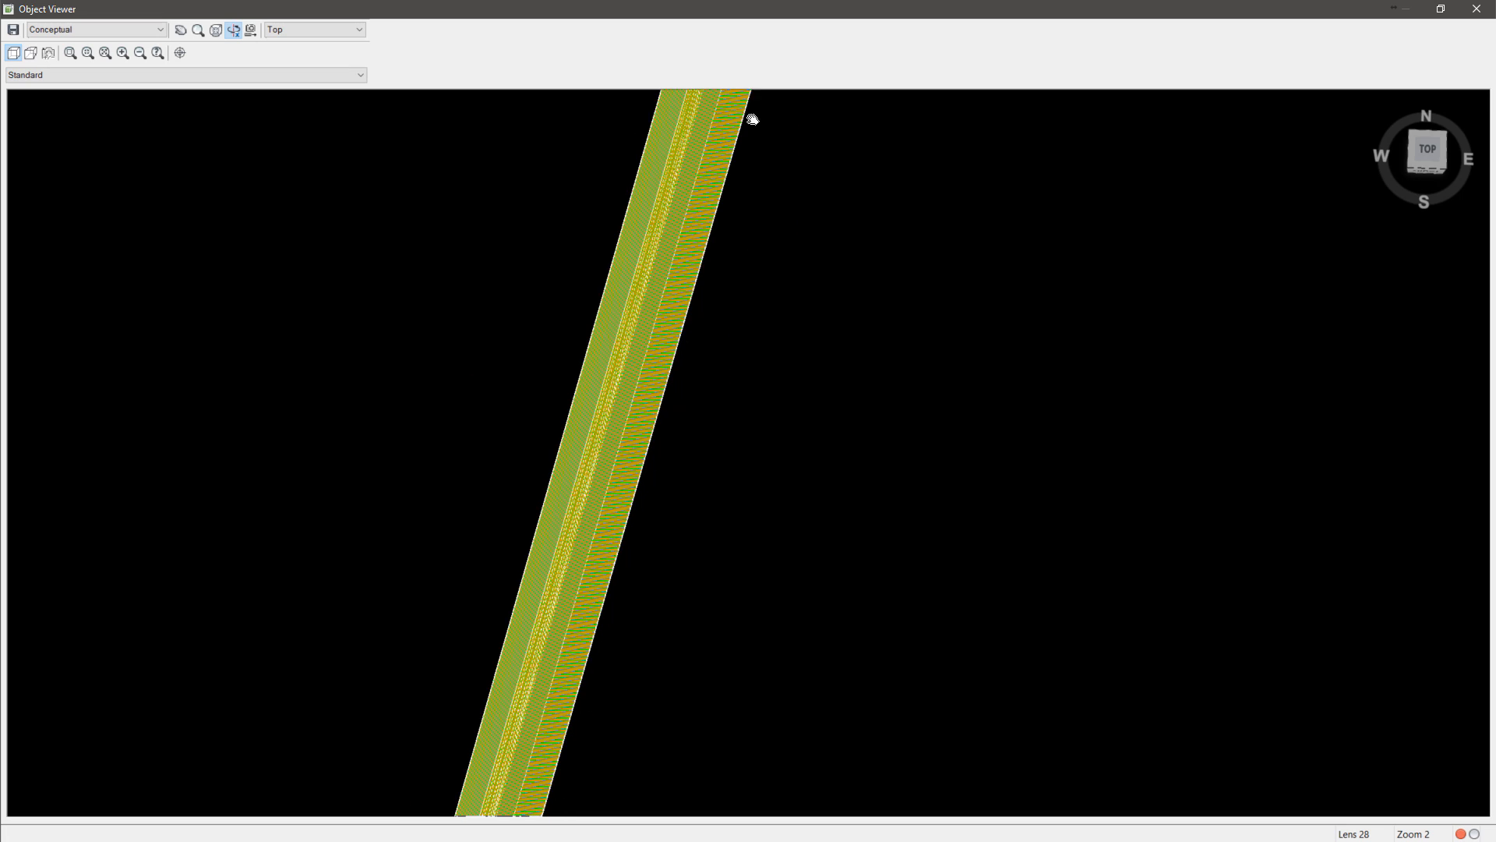
pyautogui.moveTo(732, 650); pyautogui.dragTo(794, 201, button='middle')
pyautogui.moveTo(769, 444); pyautogui.dragTo(796, 305, button='middle')
pyautogui.scroll(-6, 789, 361)
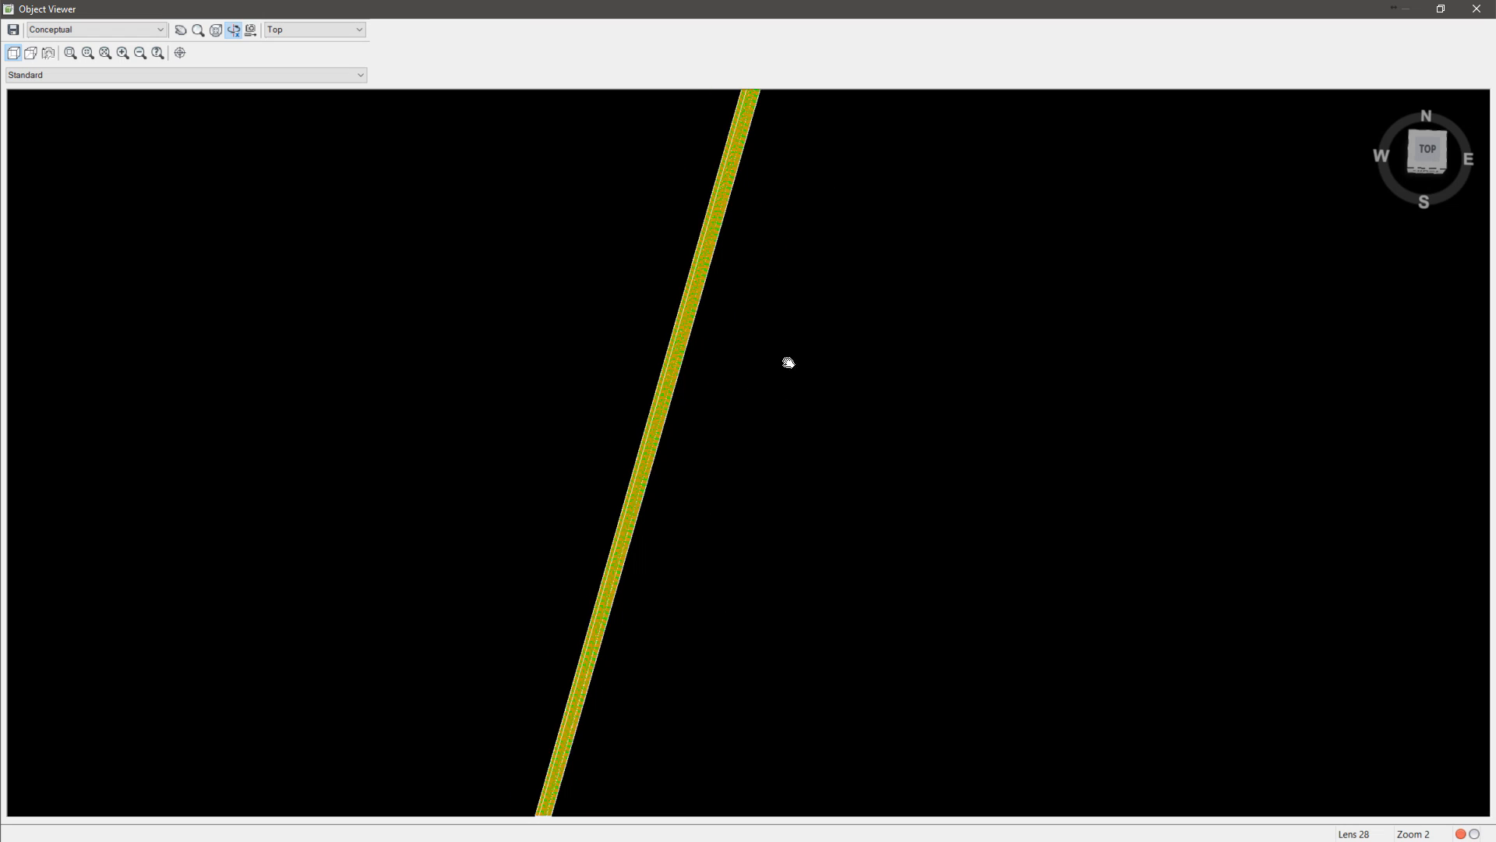
pyautogui.scroll(3, 746, 570)
pyautogui.moveTo(694, 581); pyautogui.dragTo(816, 324, button='middle')
pyautogui.scroll(3, 735, 497)
pyautogui.scroll(5, 721, 405)
pyautogui.moveTo(610, 208); pyautogui.dragTo(874, 840, button='middle')
pyautogui.scroll(4, 740, 451)
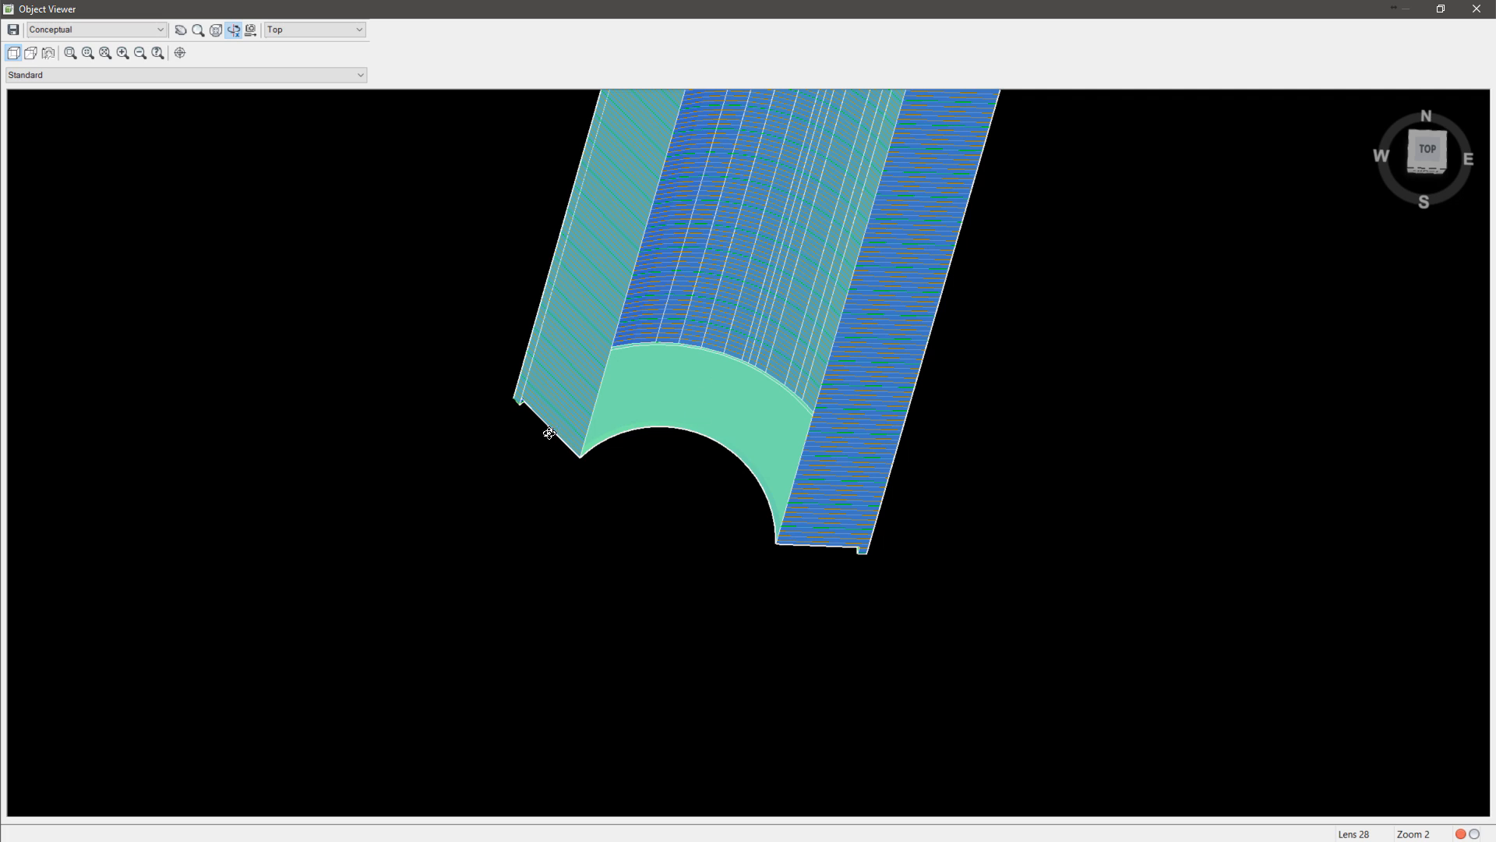
pyautogui.scroll(-6, 686, 452)
pyautogui.rightClick(784, 278)
pyautogui.click(855, 296)
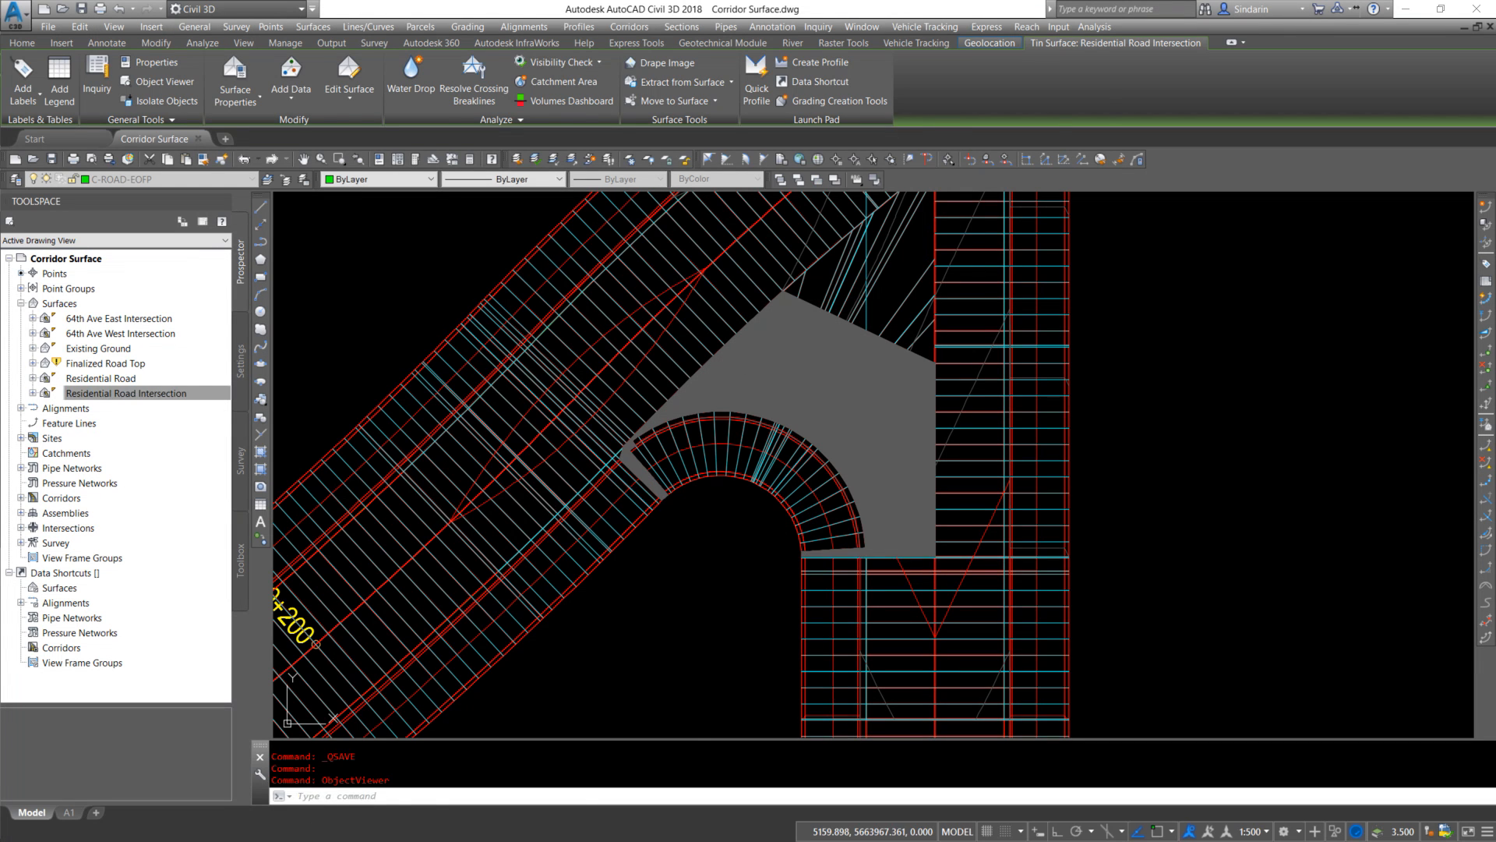
pyautogui.click(692, 561)
pyautogui.click(756, 536)
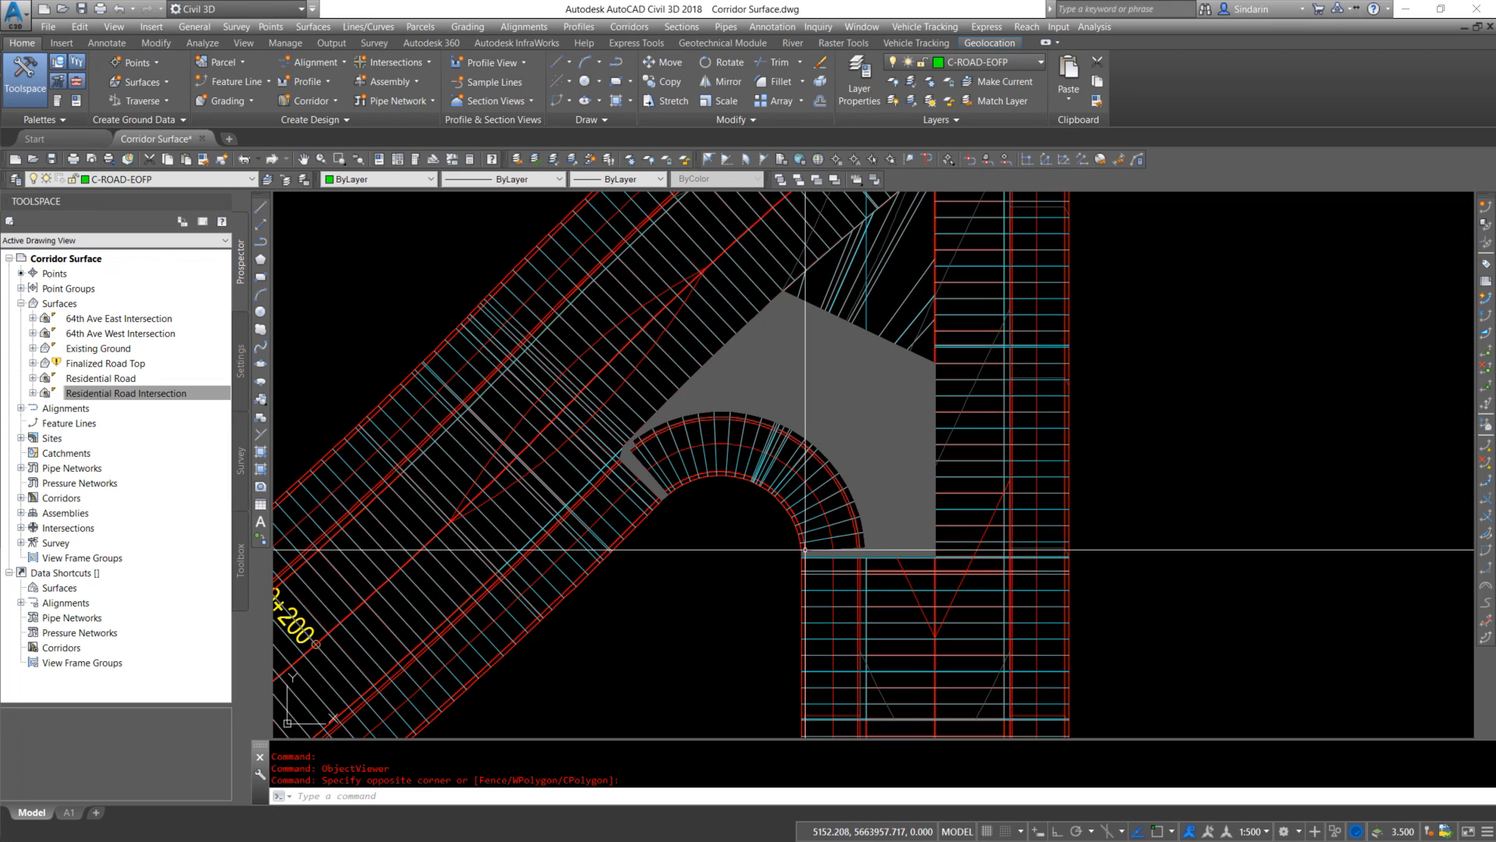
pyautogui.moveTo(804, 549)
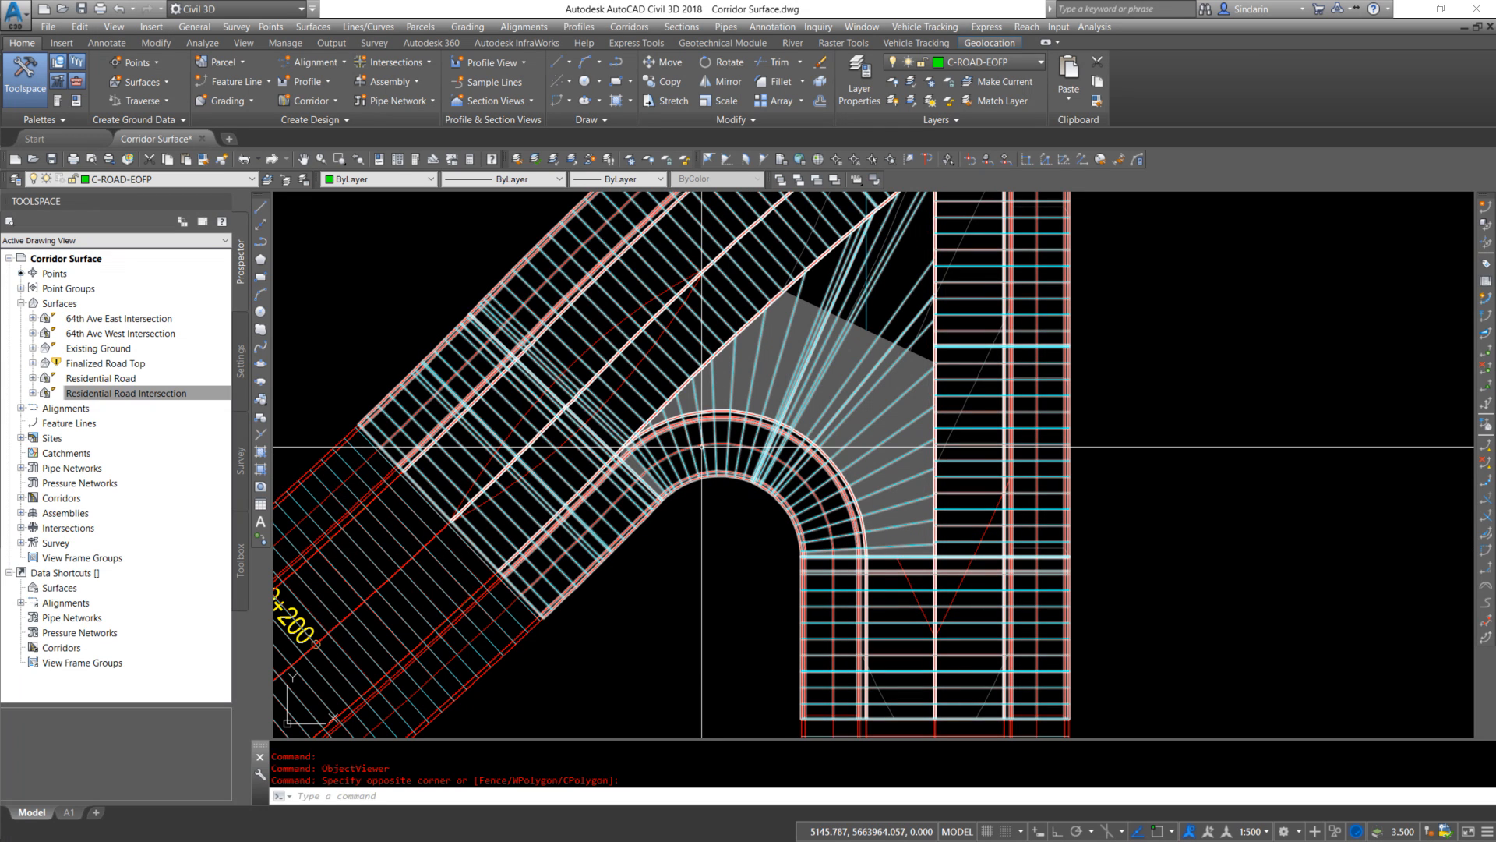
pyautogui.click(723, 361)
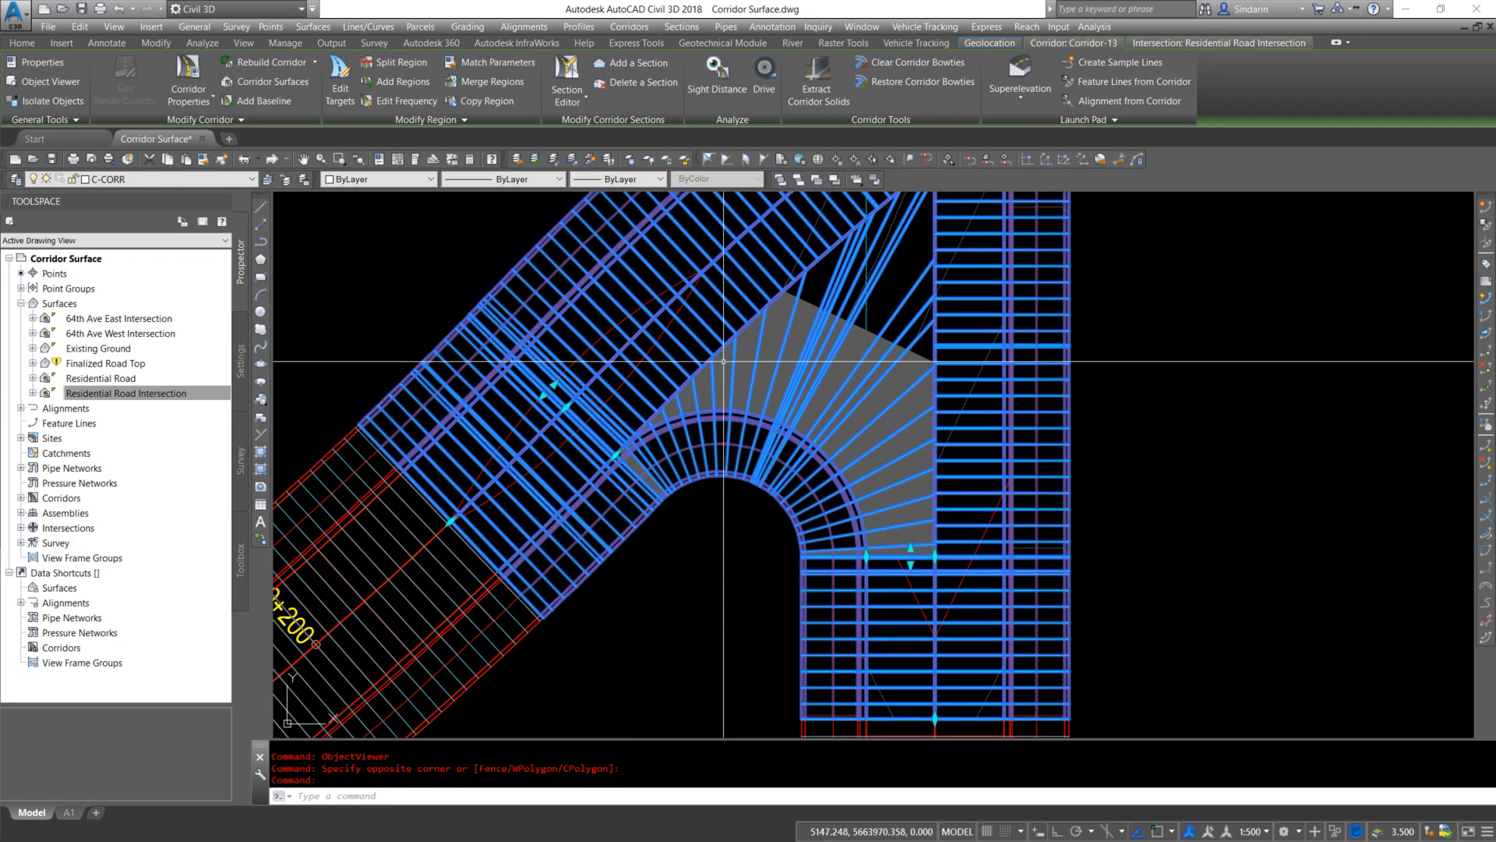
pyautogui.click(461, 566)
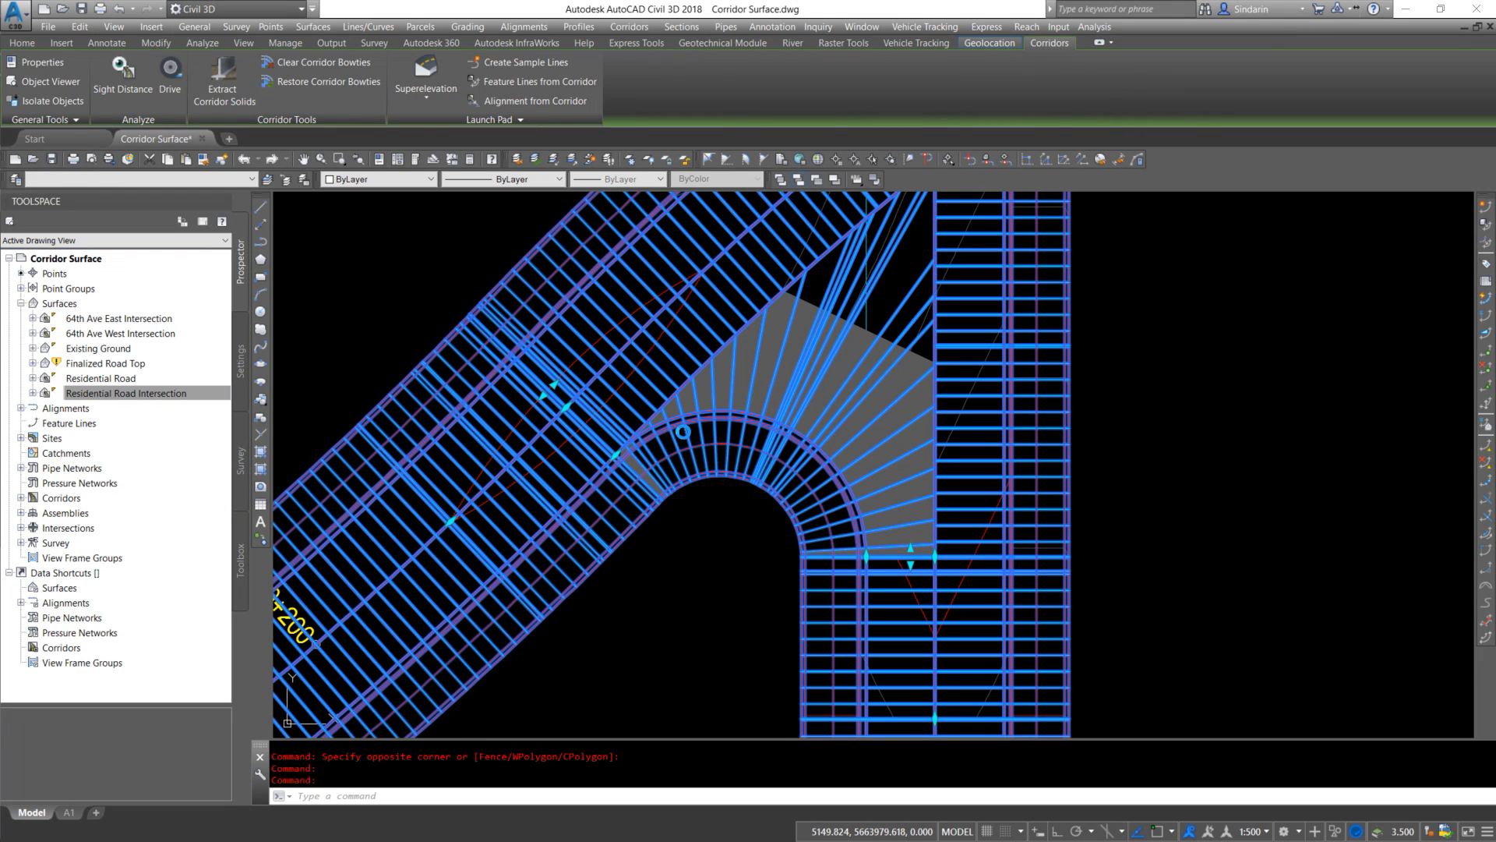
pyautogui.press('Escape')
# Check which alignment runs along the southwest curb return of the residential intersection
pyautogui.click(640, 461)
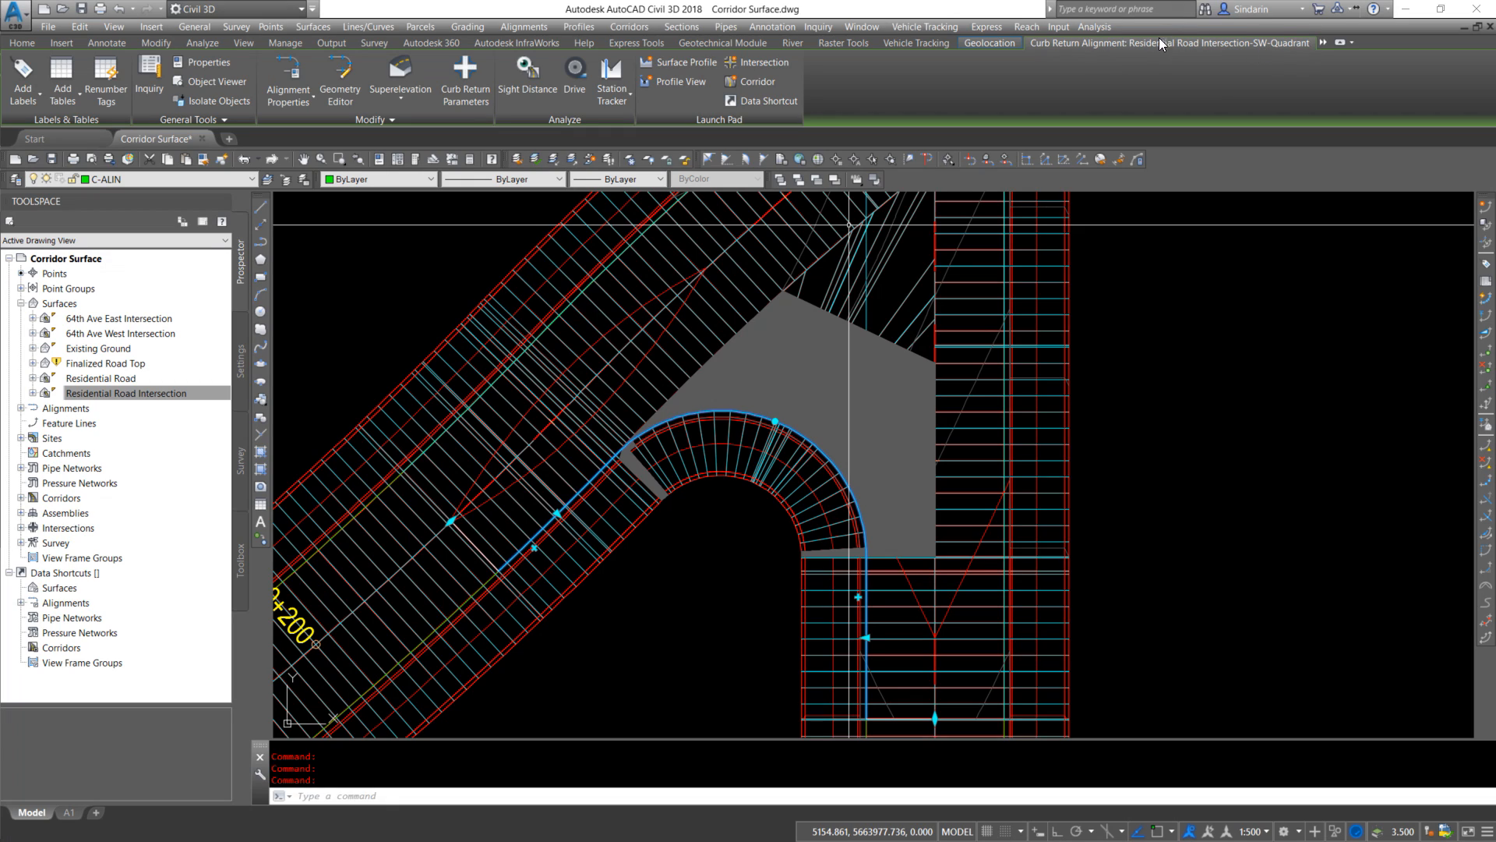
pyautogui.moveTo(1099, 418); pyautogui.dragTo(1032, 397, button='middle')
pyautogui.press('Escape')
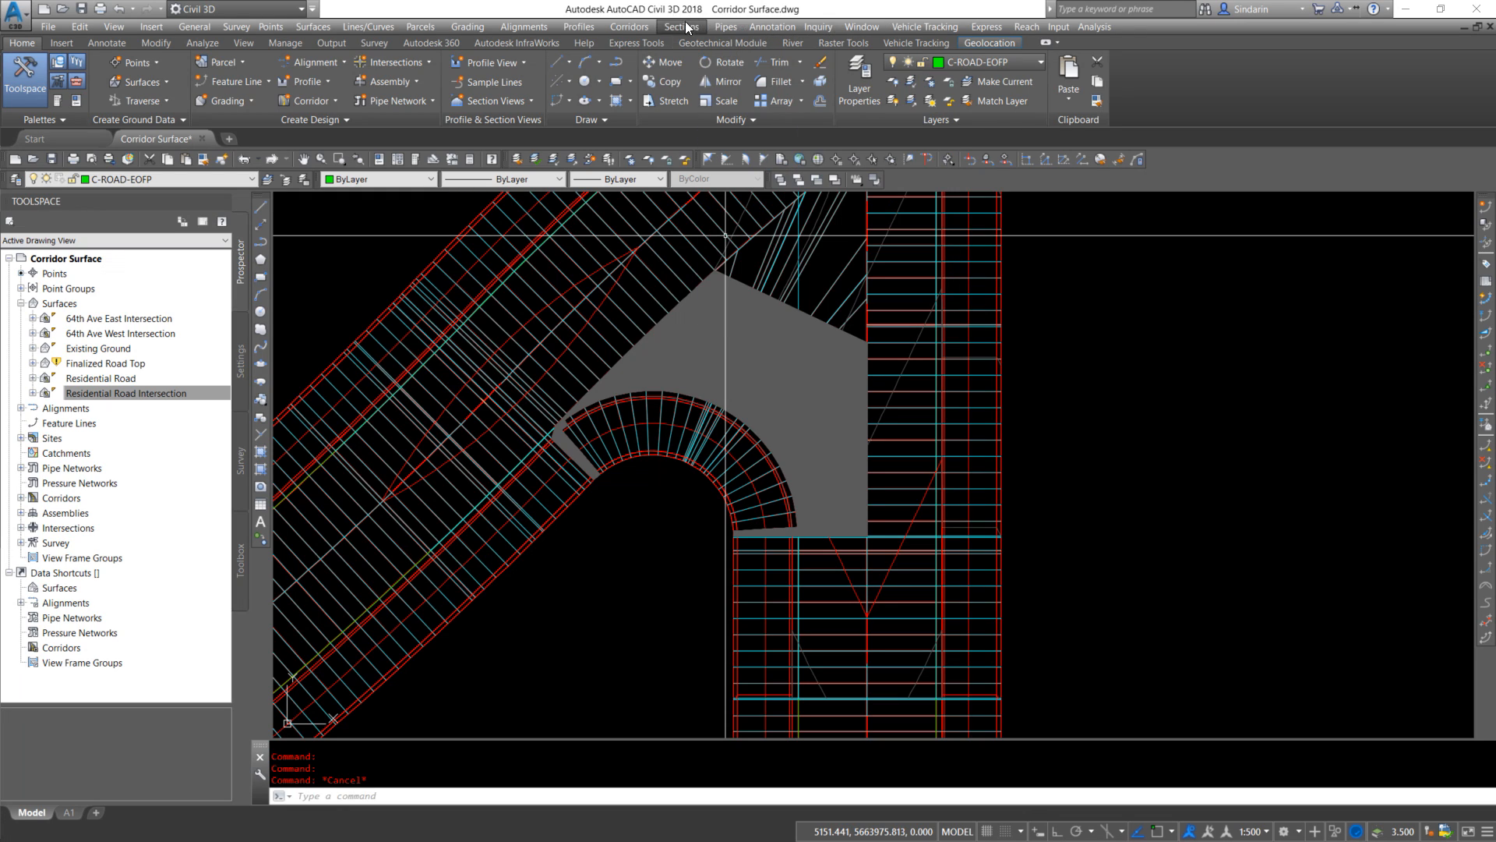
# Start Create Profile from Surface for the Residential Road Intersection-SW-Quadrant alignment
pyautogui.click(567, 28)
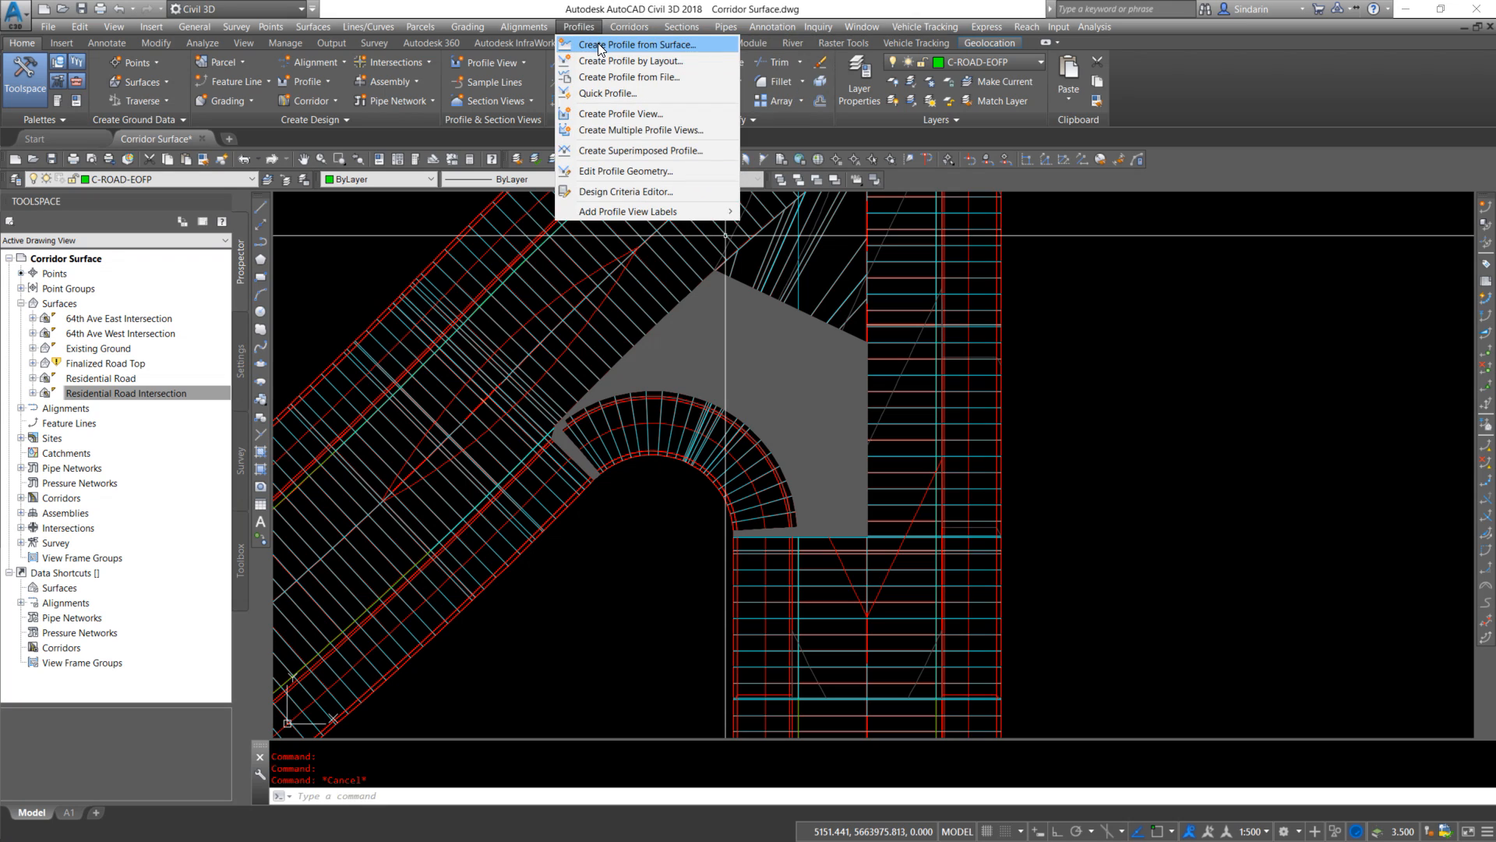
pyautogui.click(597, 45)
pyautogui.click(574, 224)
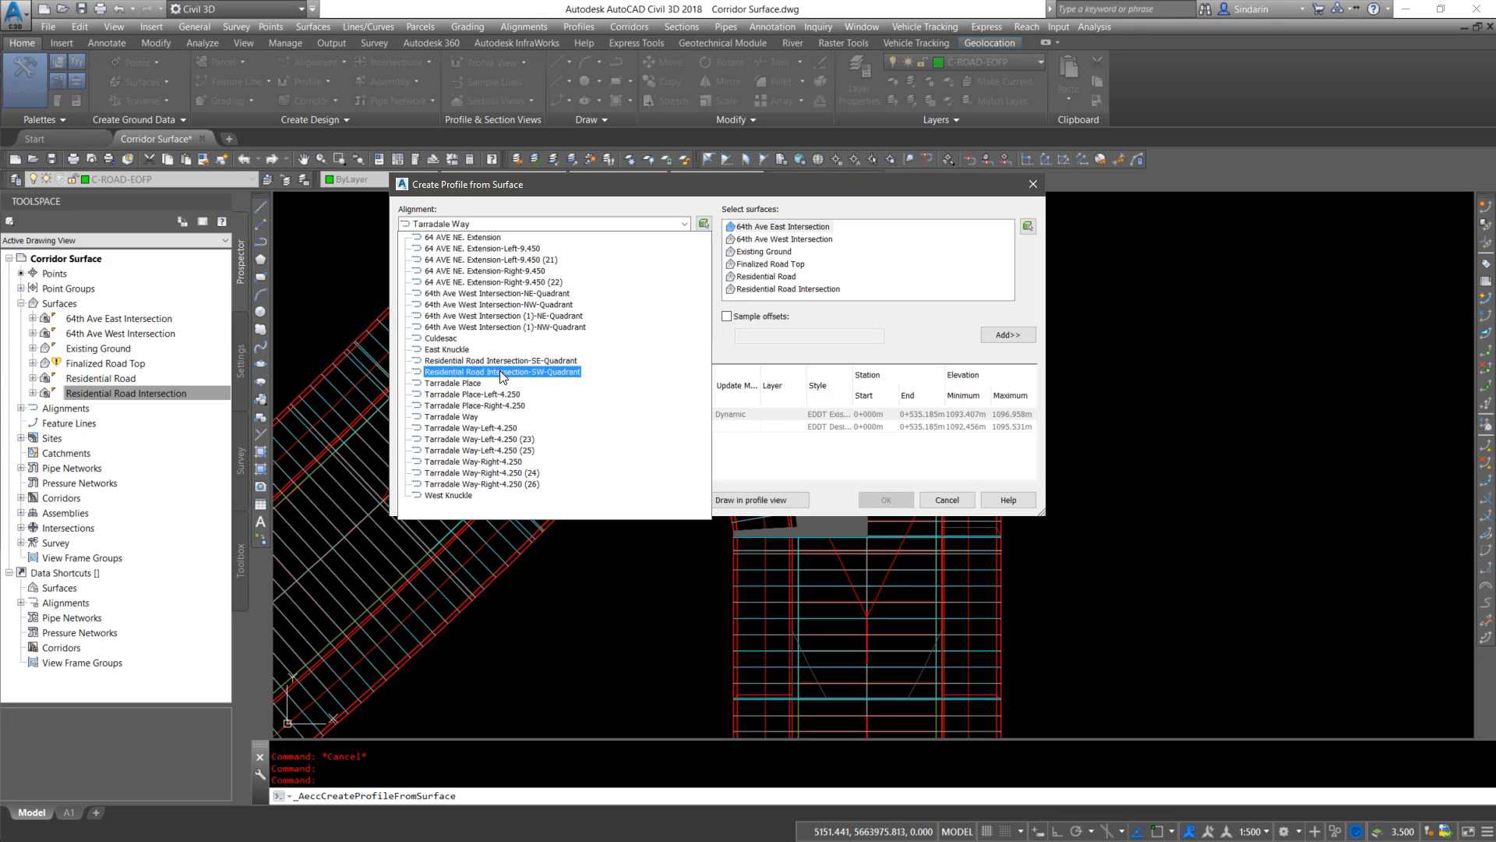
pyautogui.click(537, 380)
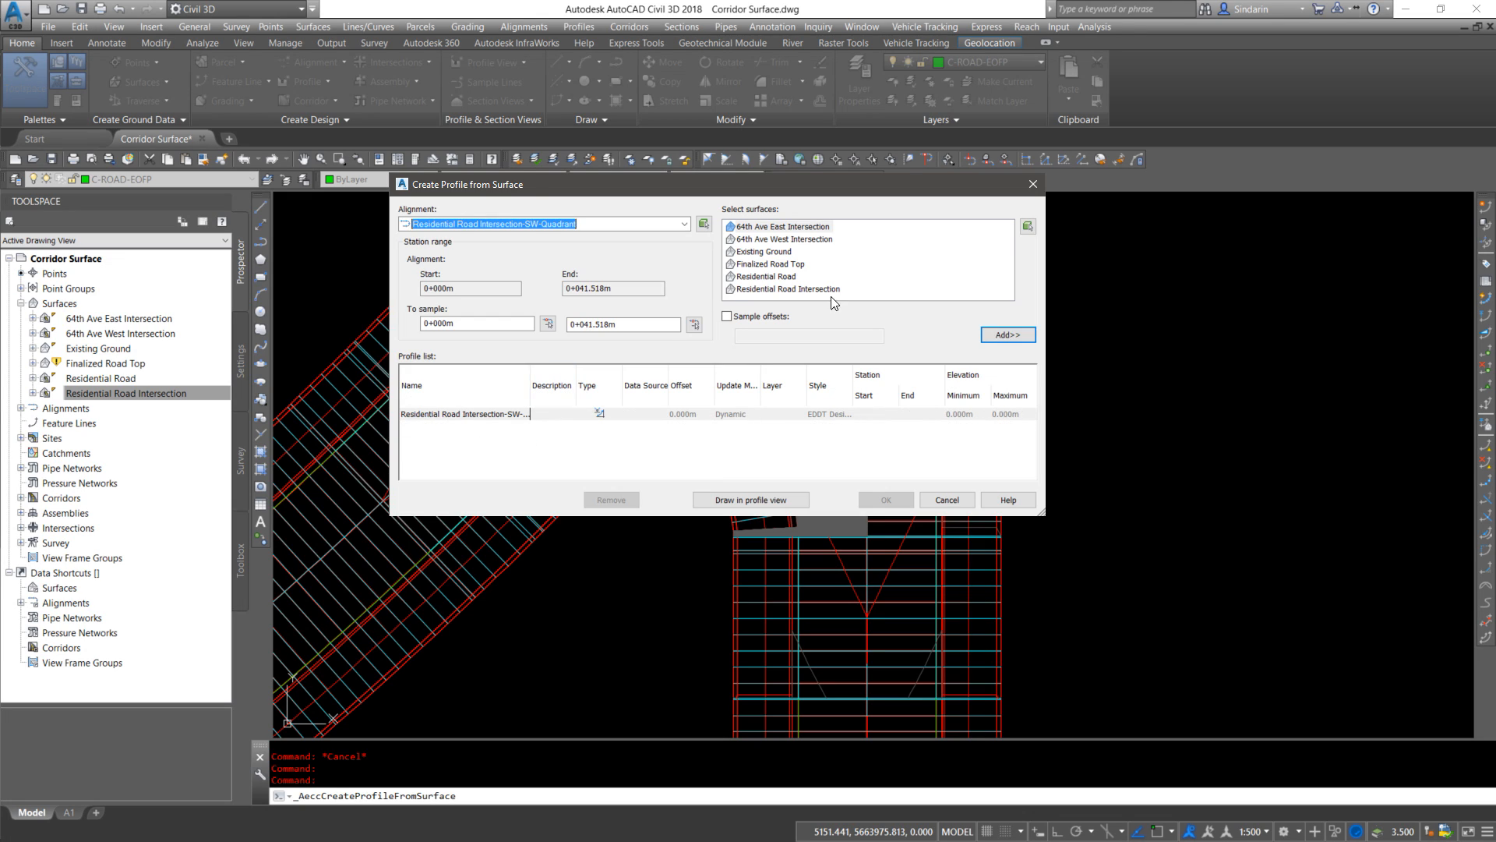
pyautogui.click(803, 231)
pyautogui.moveTo(803, 187); pyautogui.dragTo(765, 118)
pyautogui.moveTo(1010, 442); pyautogui.dragTo(1014, 495)
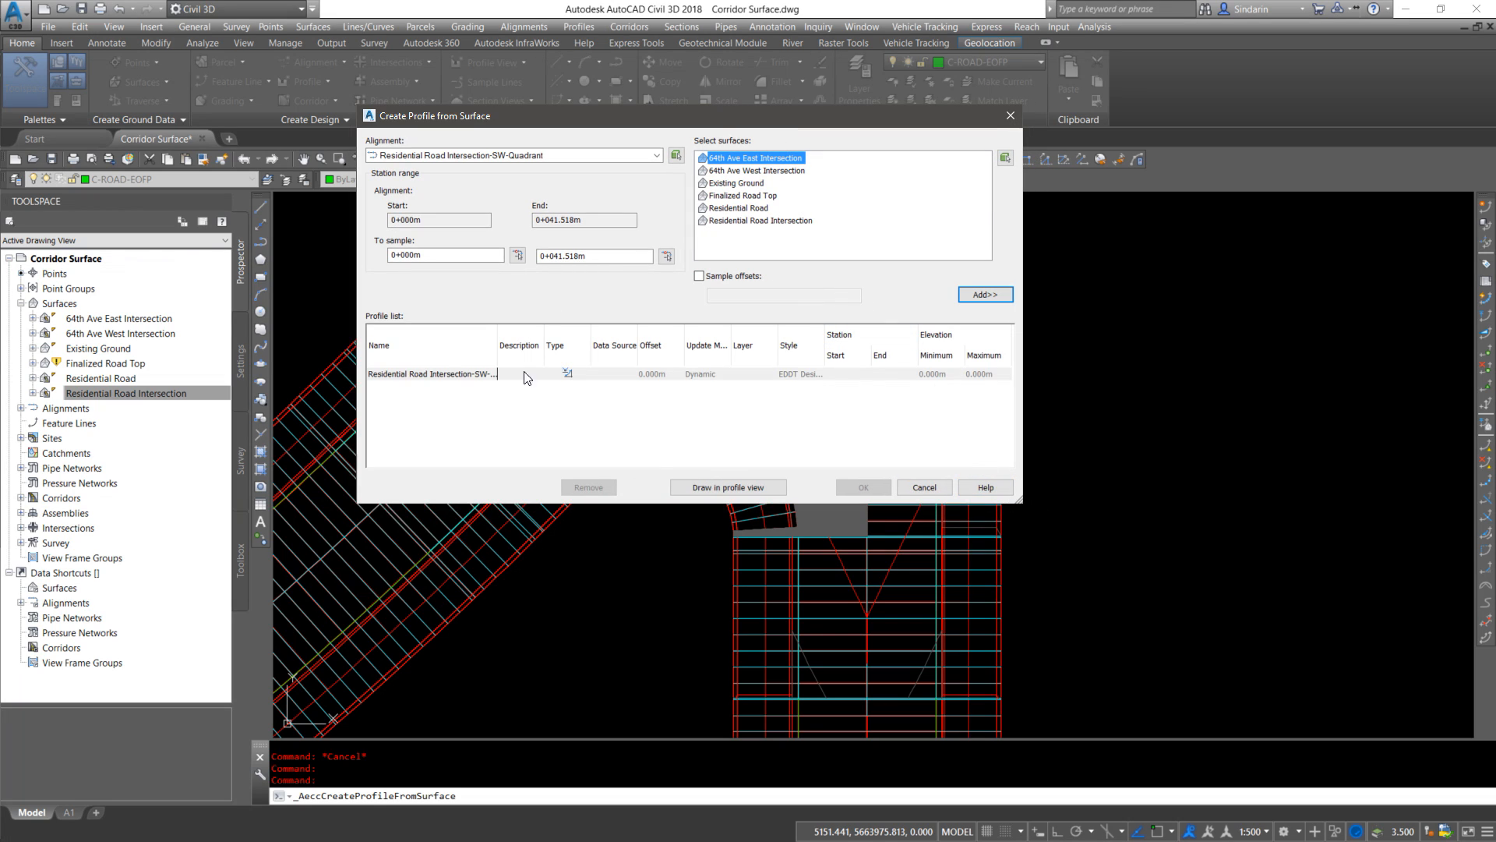
pyautogui.click(457, 375)
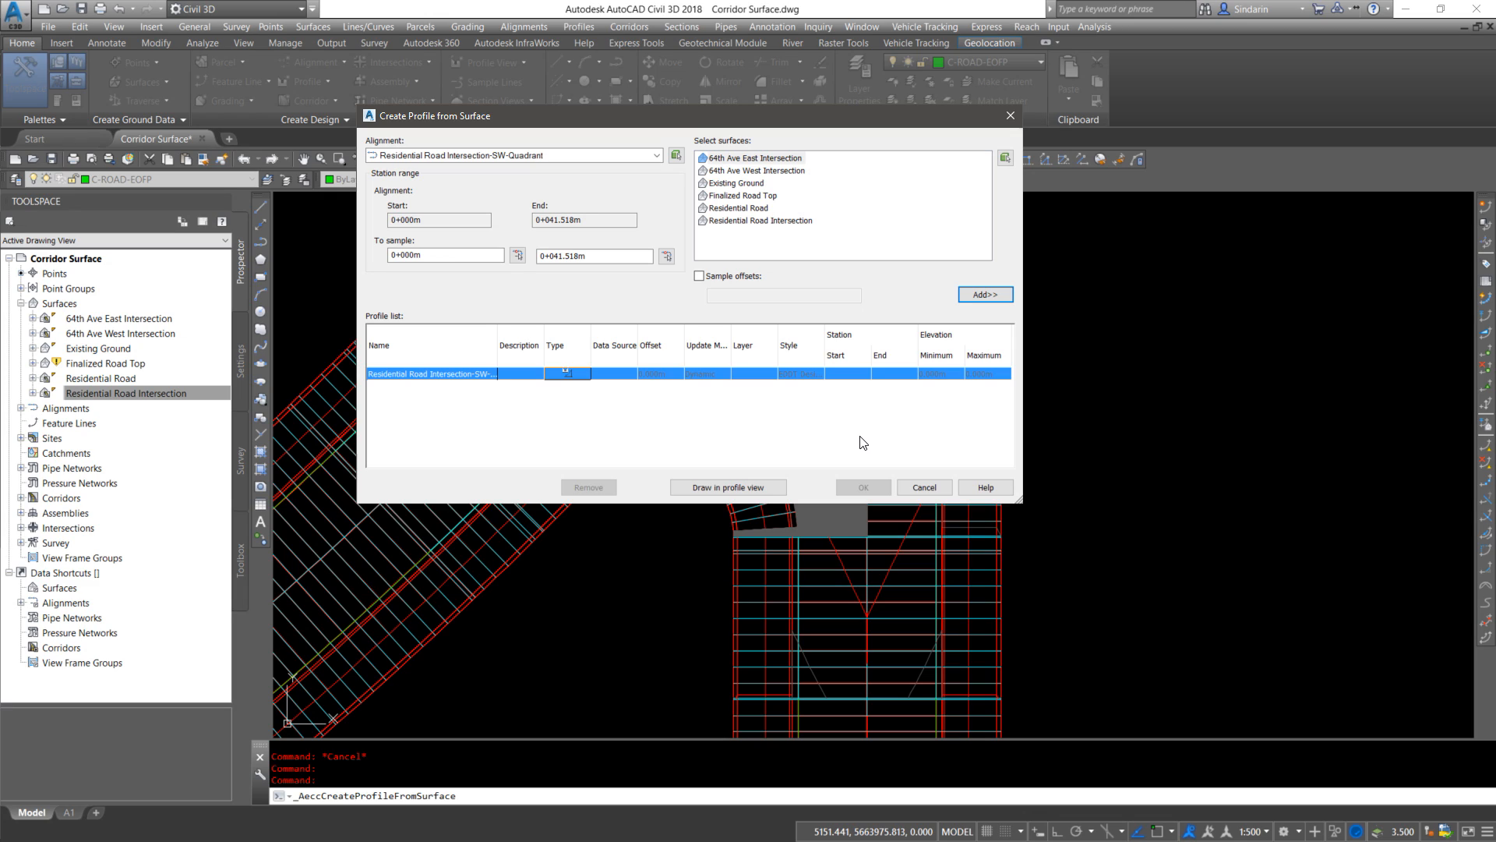
# Sample the Residential Road and Residential Road Intersection surfaces into the alignment's profile list
pyautogui.click(742, 209)
pyautogui.click(717, 208)
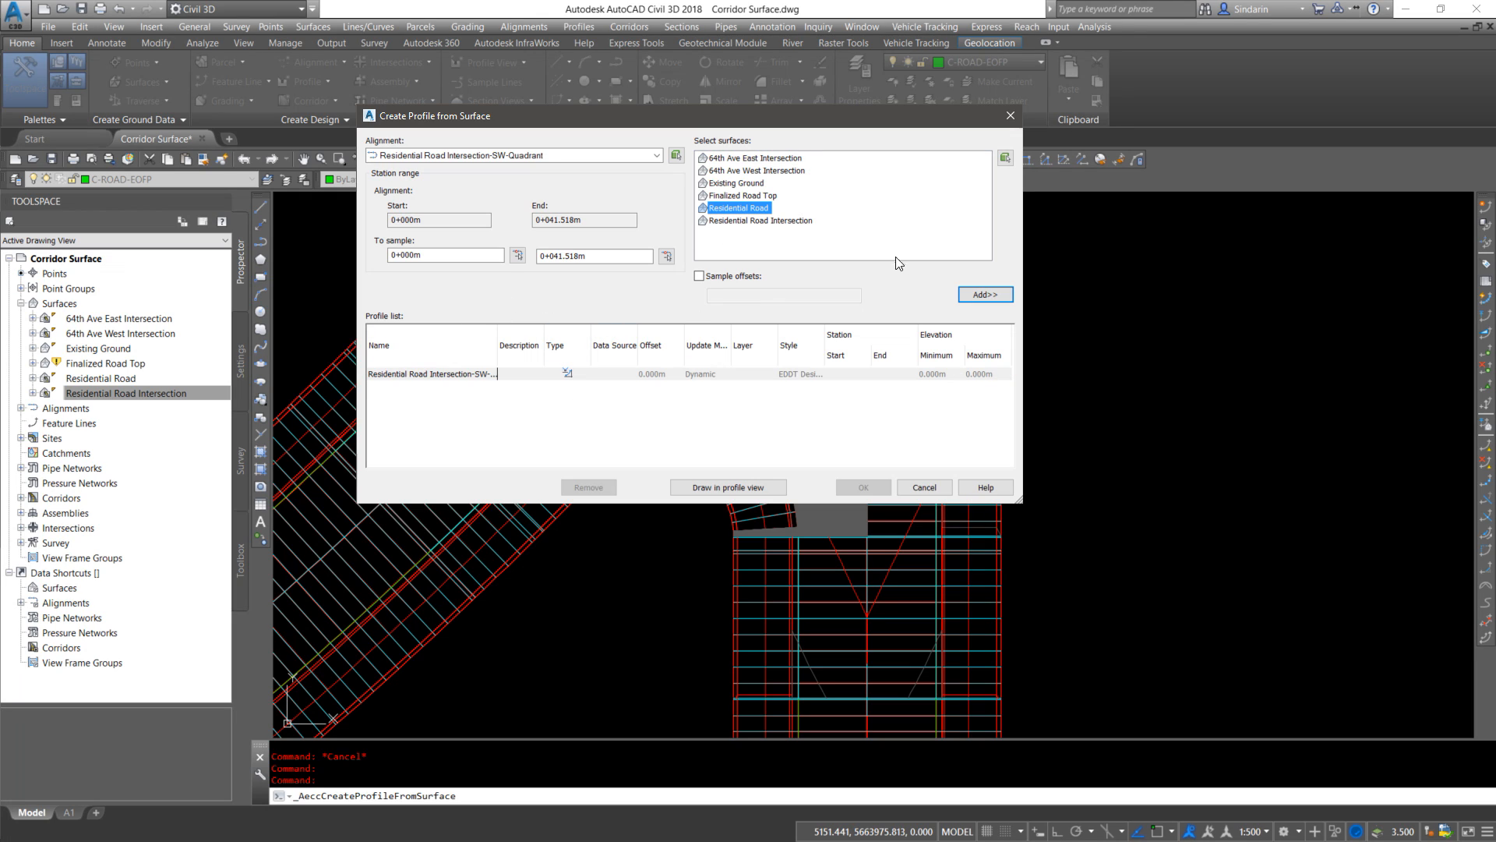
pyautogui.click(985, 295)
pyautogui.click(739, 221)
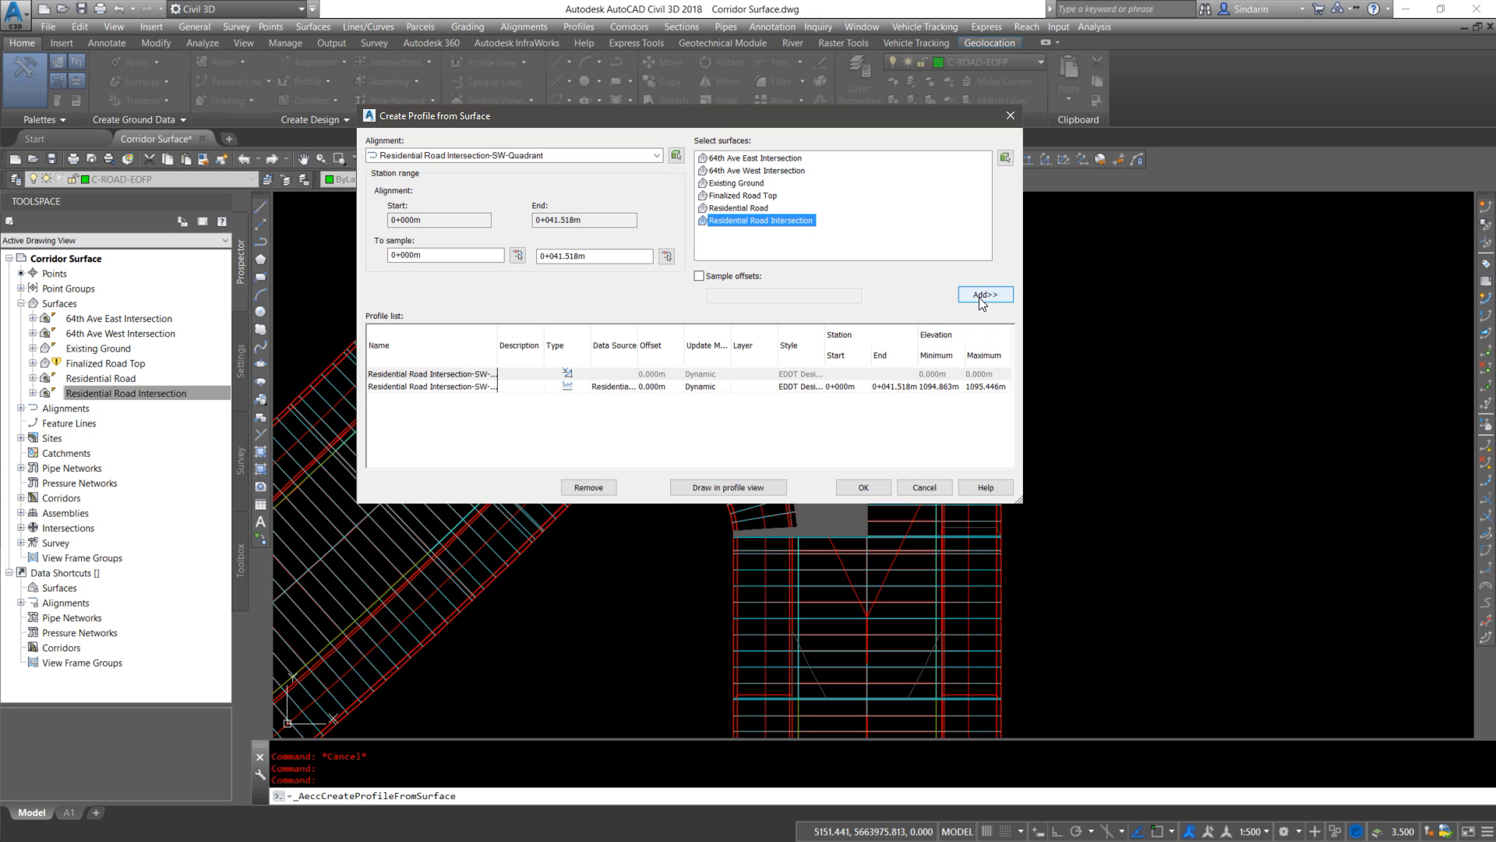
pyautogui.click(979, 295)
# Assign the EDDT Existing Ground style to the profile sampled from the Residential Road surface
pyautogui.click(807, 392)
pyautogui.click(807, 392)
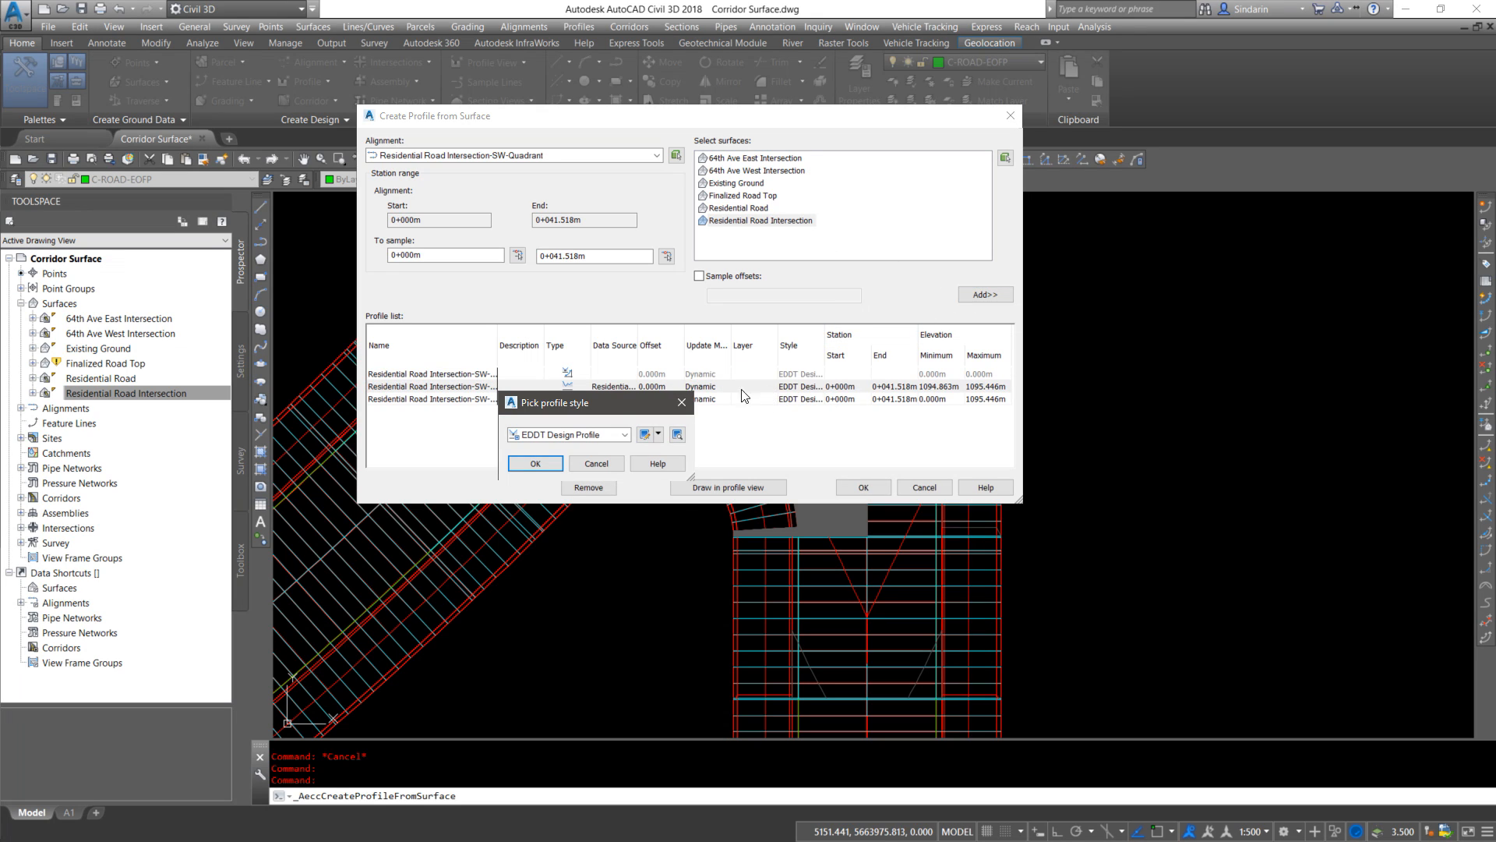
pyautogui.click(617, 435)
pyautogui.click(572, 470)
pyautogui.click(561, 482)
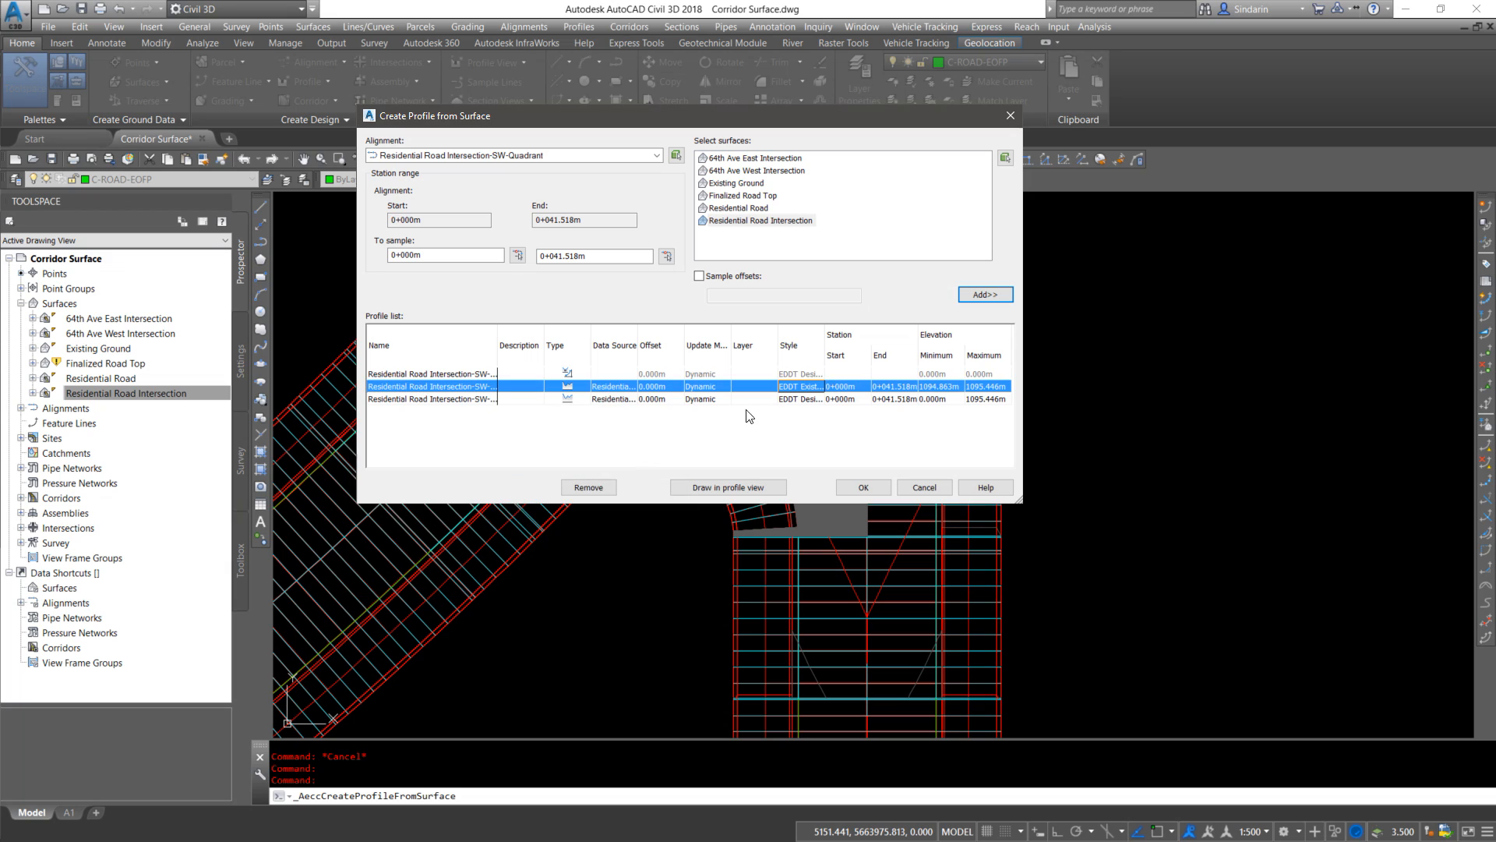
# Assign the EDDT Groundwater Level style to the profile sampled from the Residential Road Intersection surface
pyautogui.click(788, 399)
pyautogui.click(789, 399)
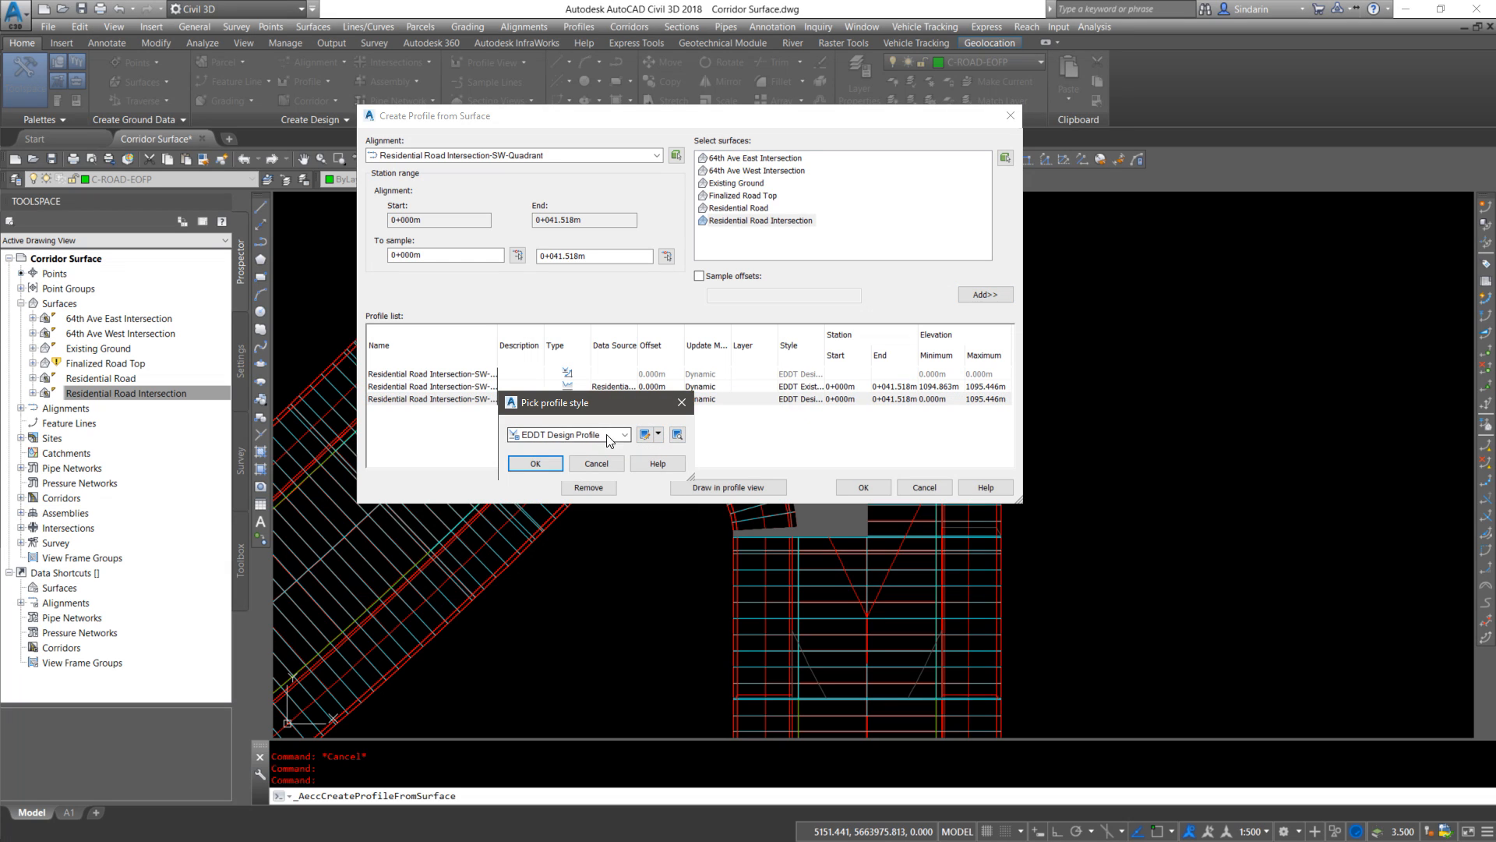
pyautogui.click(624, 435)
pyautogui.click(561, 483)
pyautogui.click(538, 464)
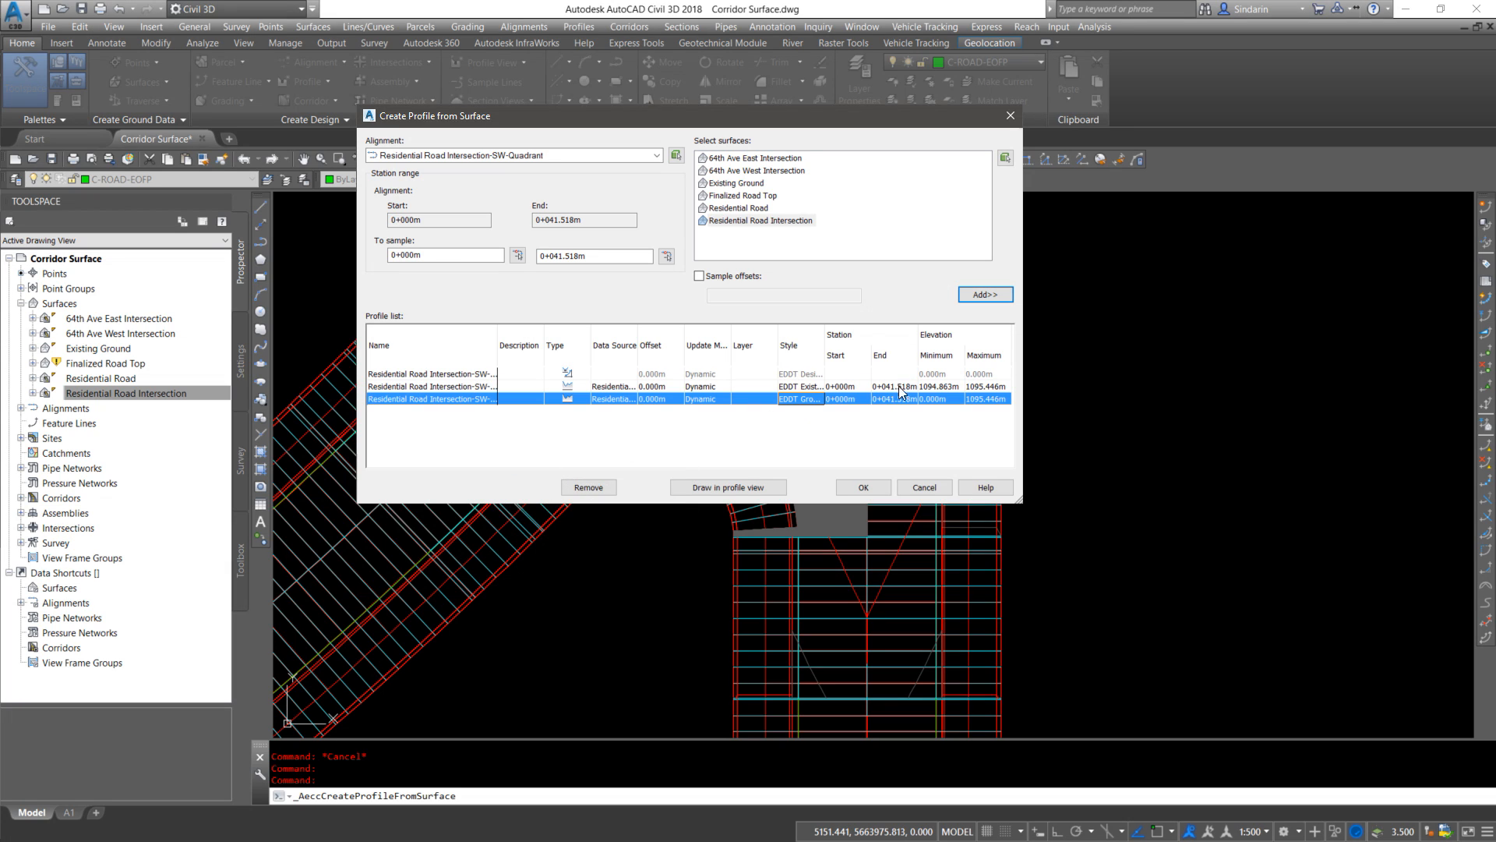
# Widen the Style column and review the available surfaces and the listed profiles with their styles
pyautogui.moveTo(825, 334); pyautogui.dragTo(894, 335)
pyautogui.click(823, 374)
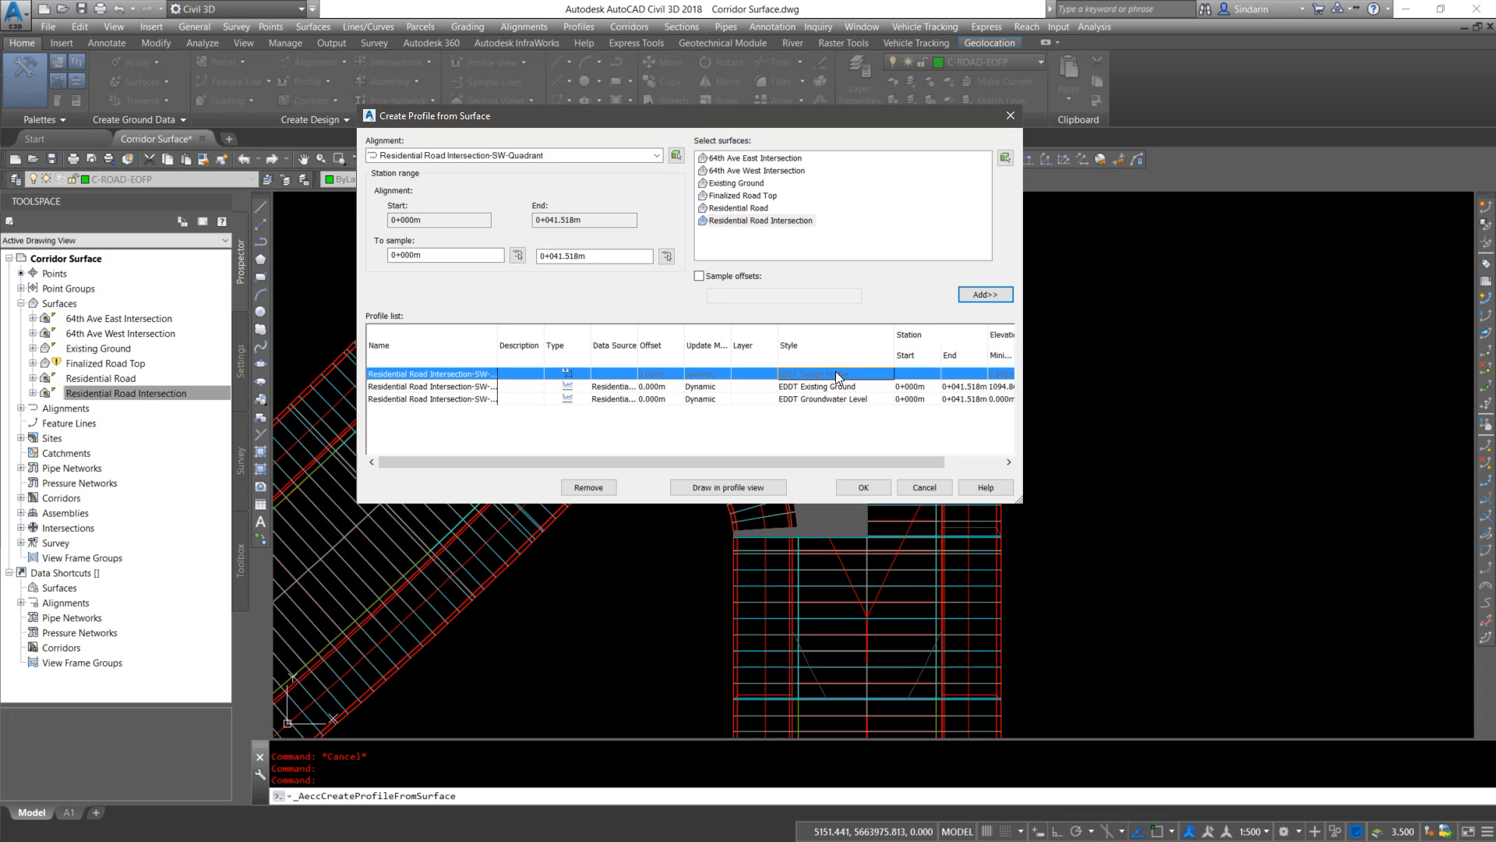
pyautogui.click(760, 159)
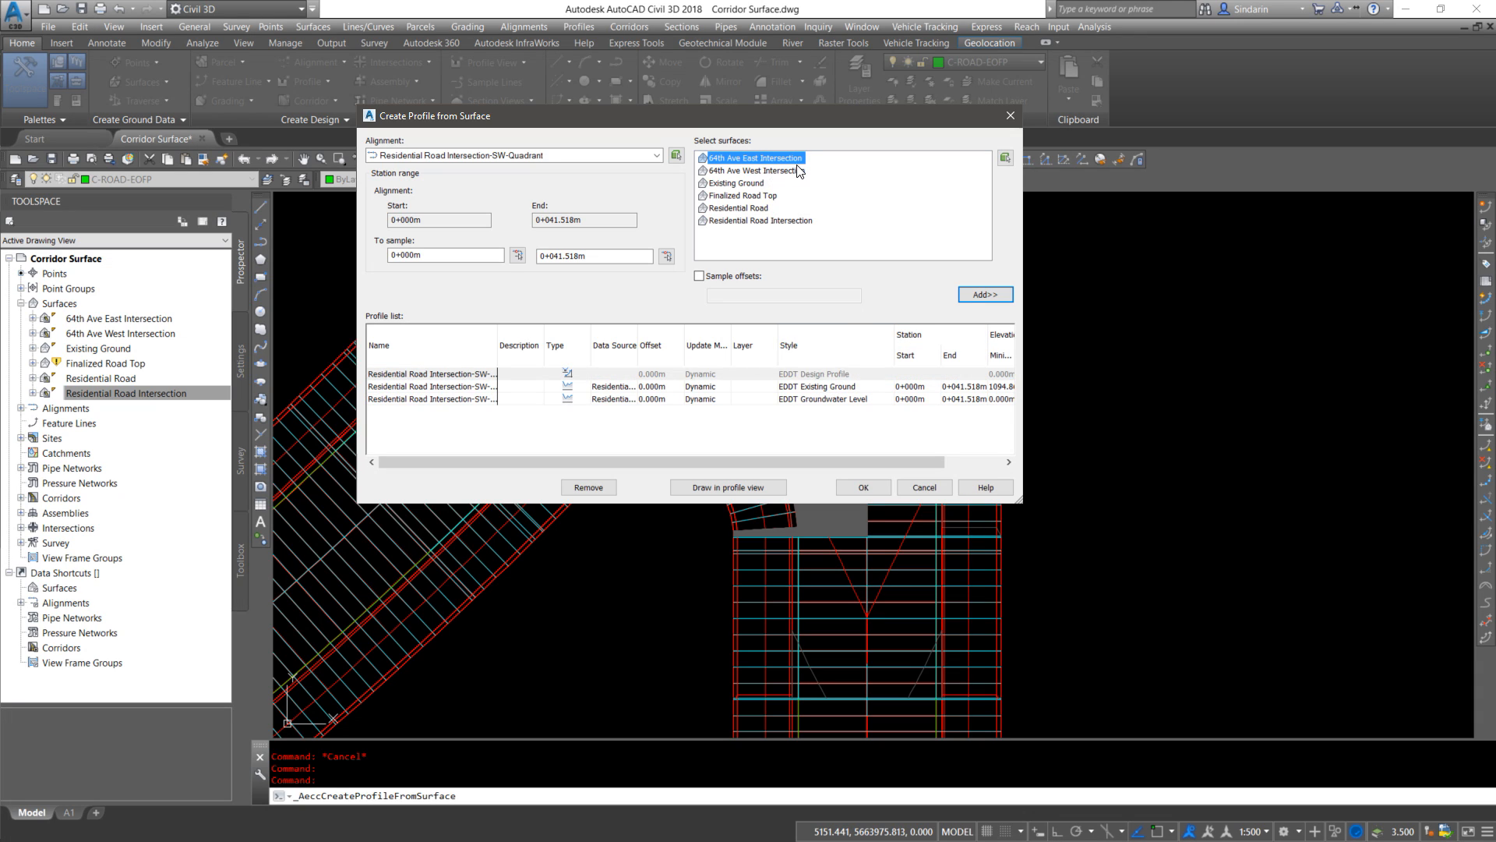
pyautogui.click(781, 172)
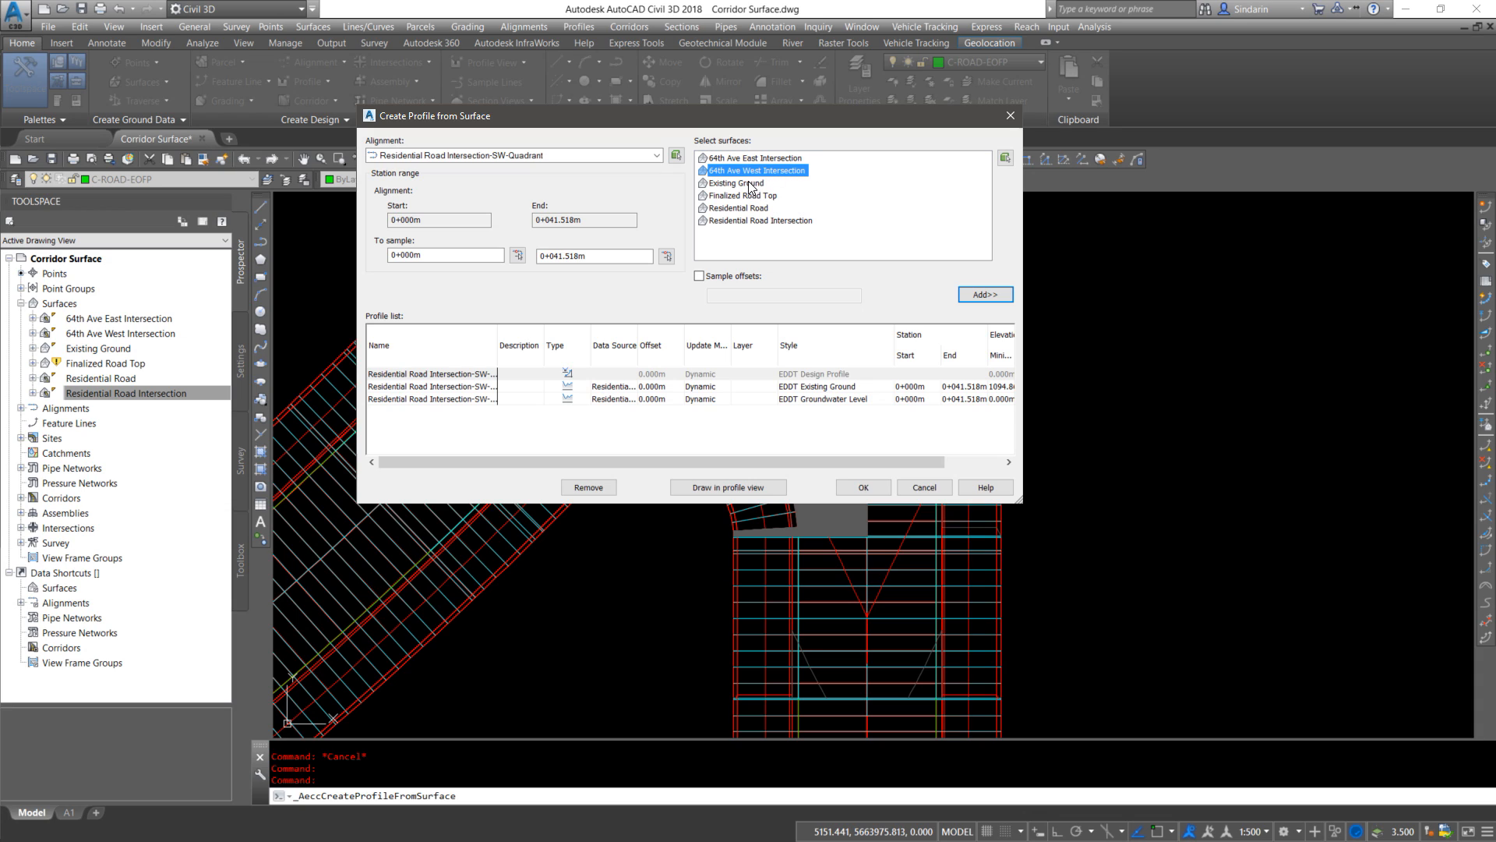
pyautogui.click(750, 184)
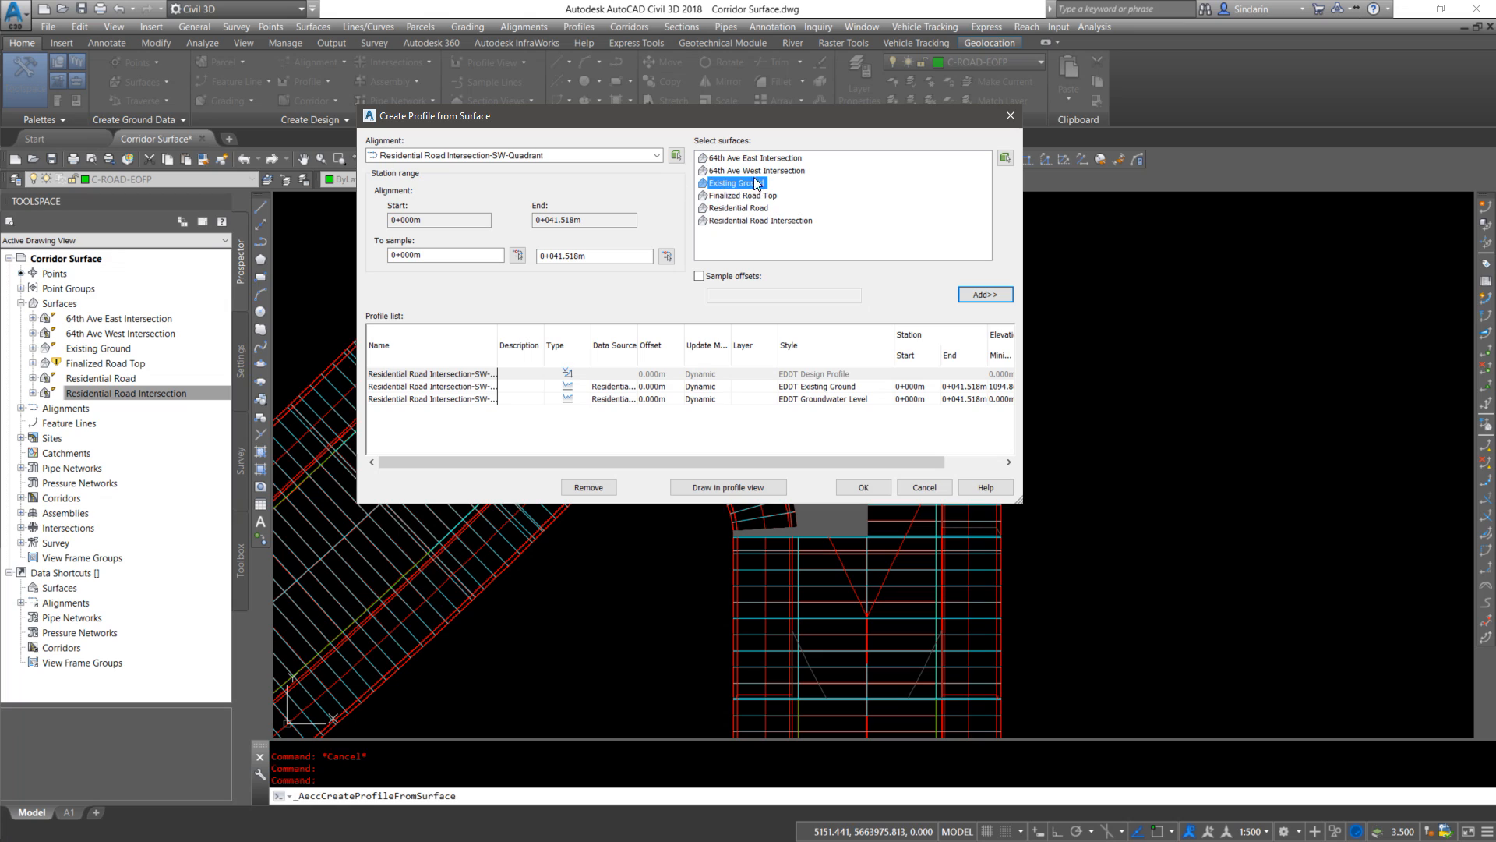
pyautogui.click(740, 198)
pyautogui.click(752, 208)
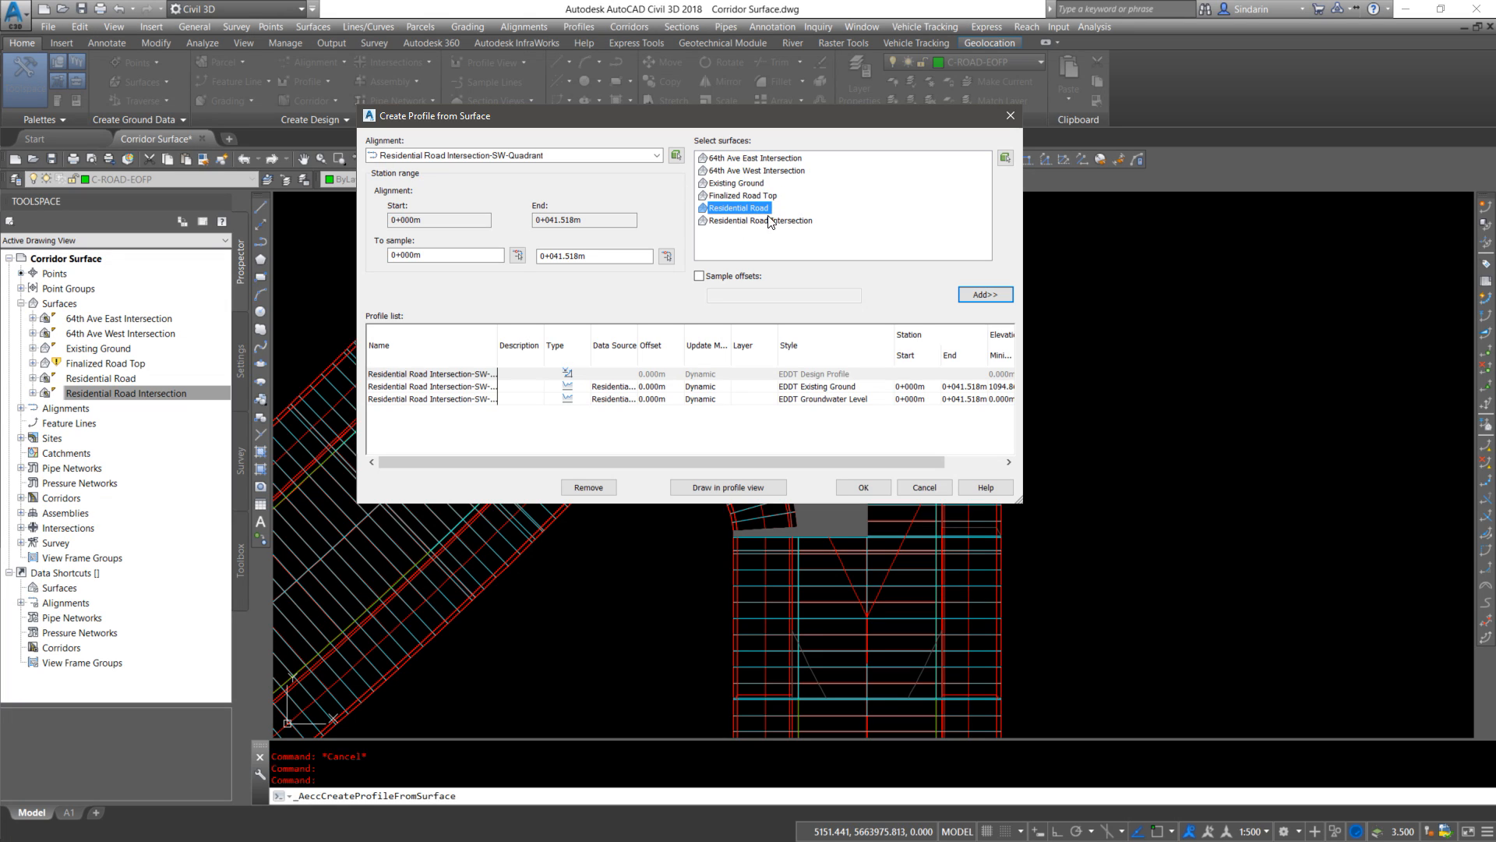
pyautogui.click(754, 221)
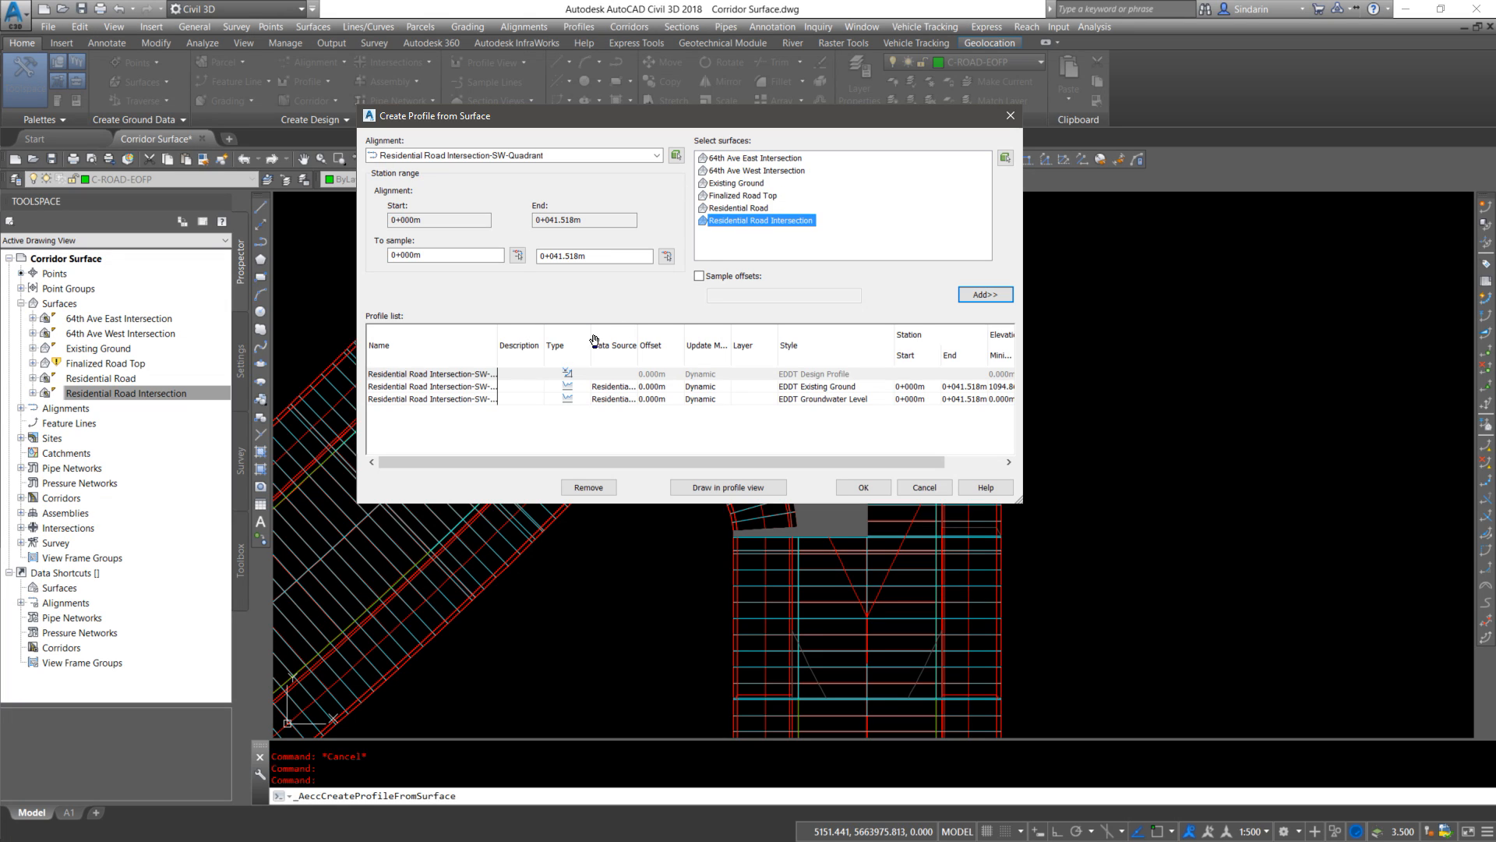
pyautogui.click(441, 376)
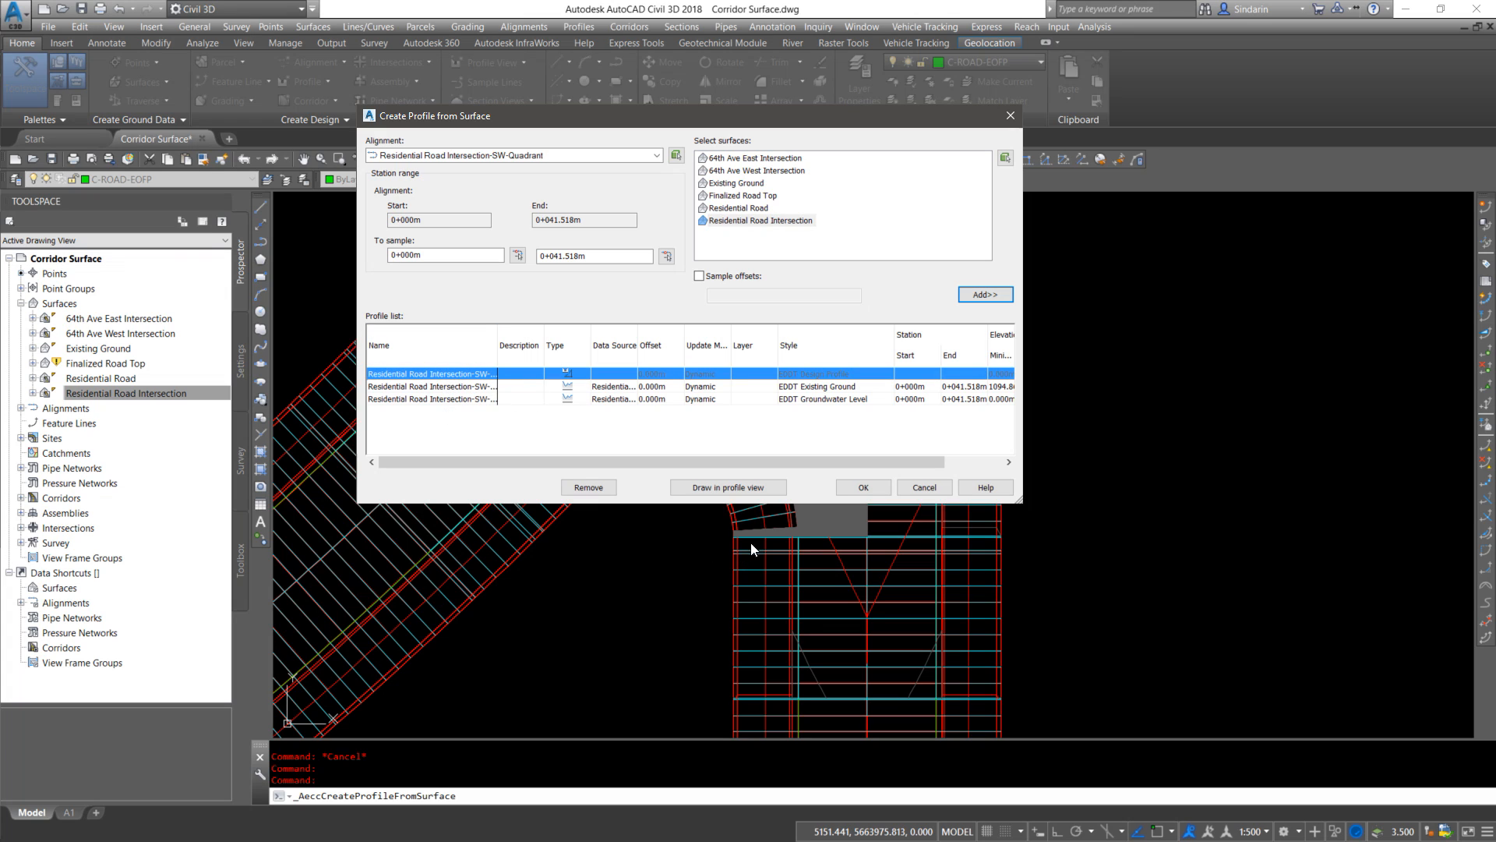
# Create a profile view in the EDDT 10xV - 20m Station Interval style and place it east of the existing profile views
pyautogui.click(732, 486)
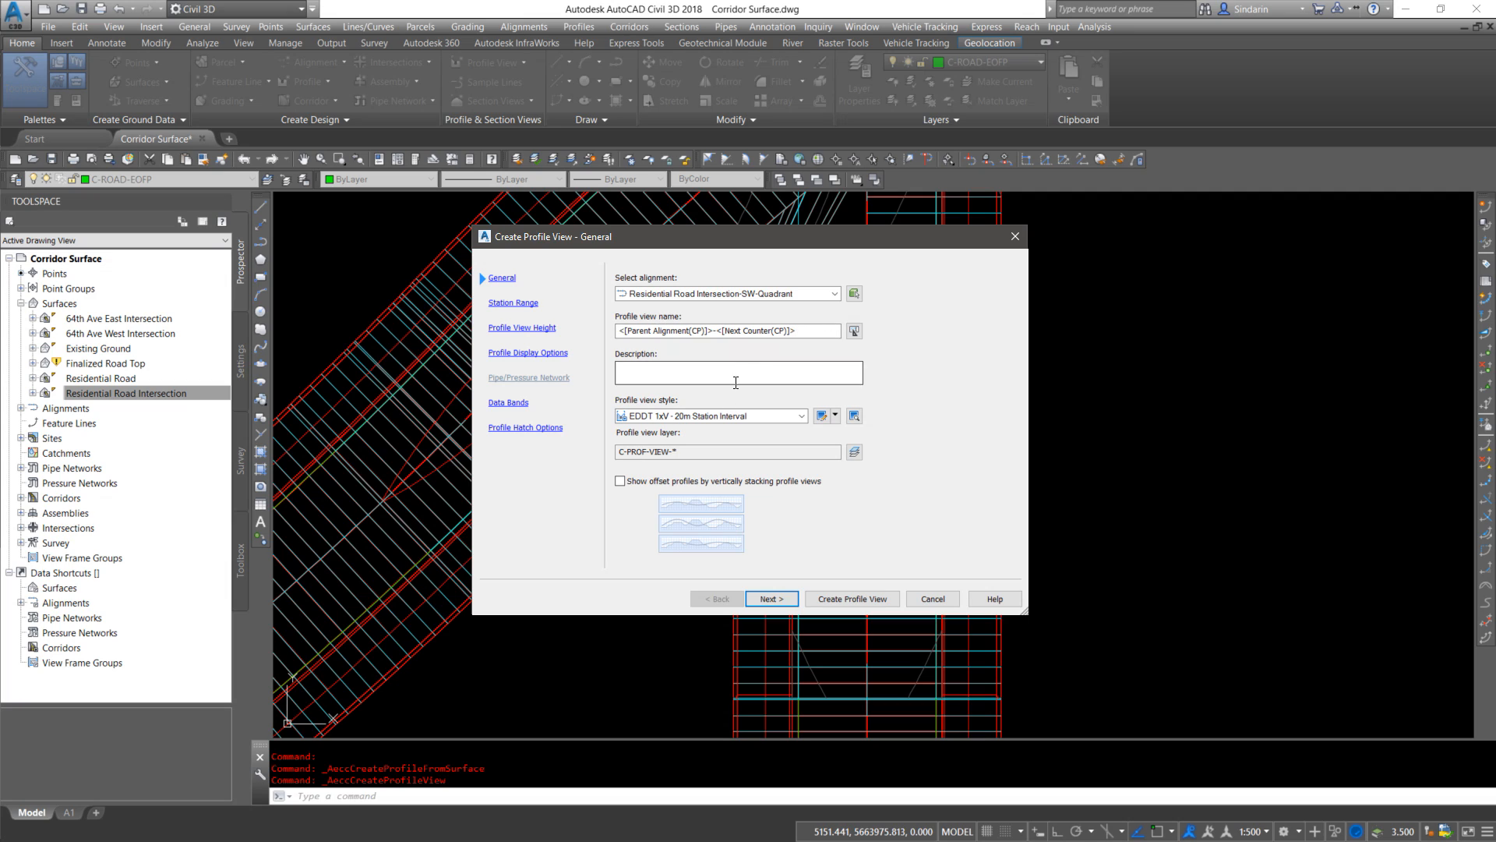
pyautogui.click(748, 416)
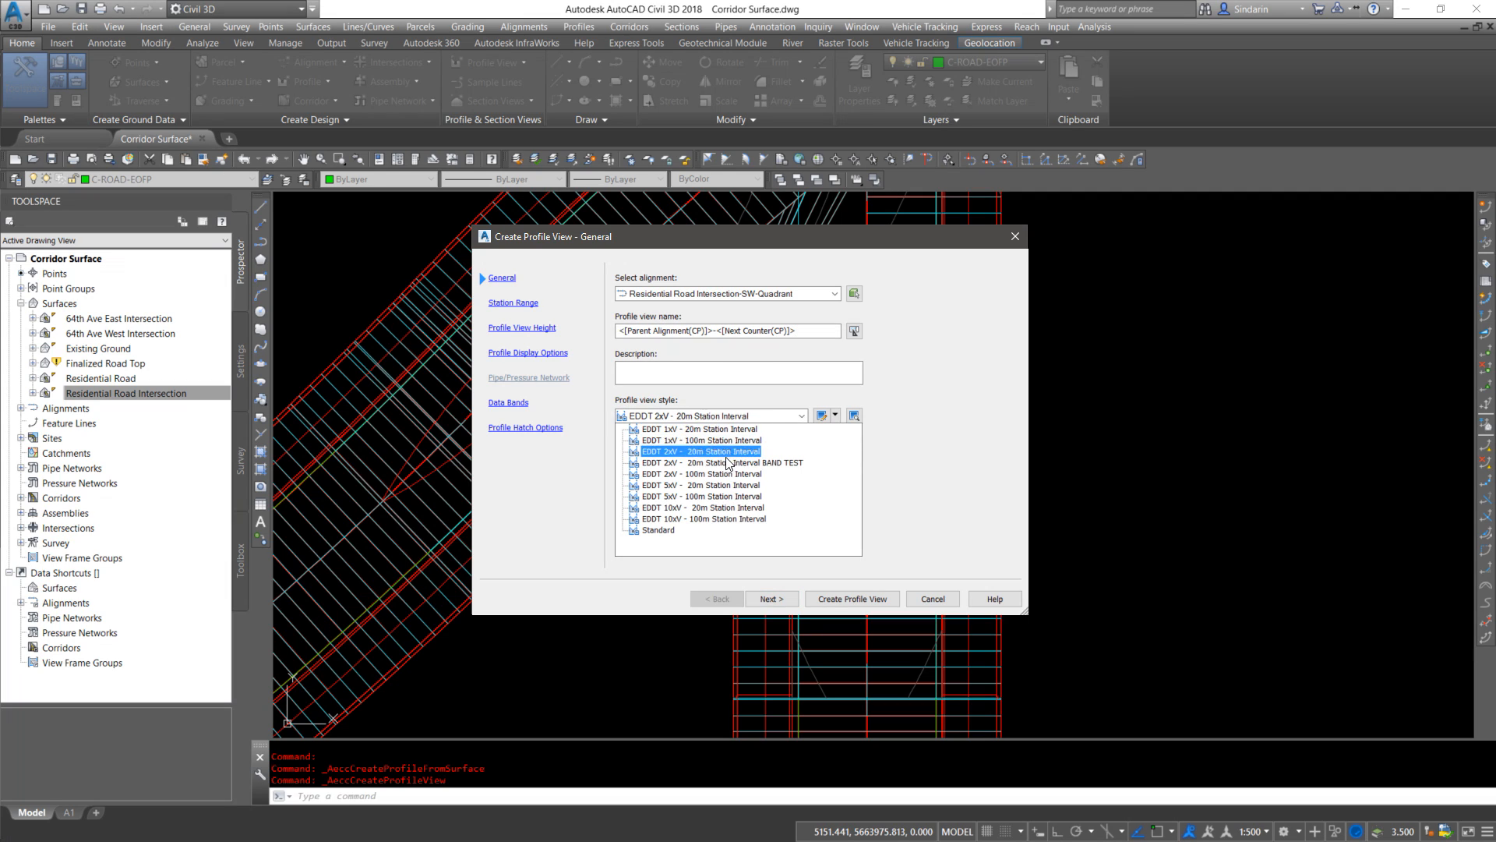
pyautogui.click(719, 507)
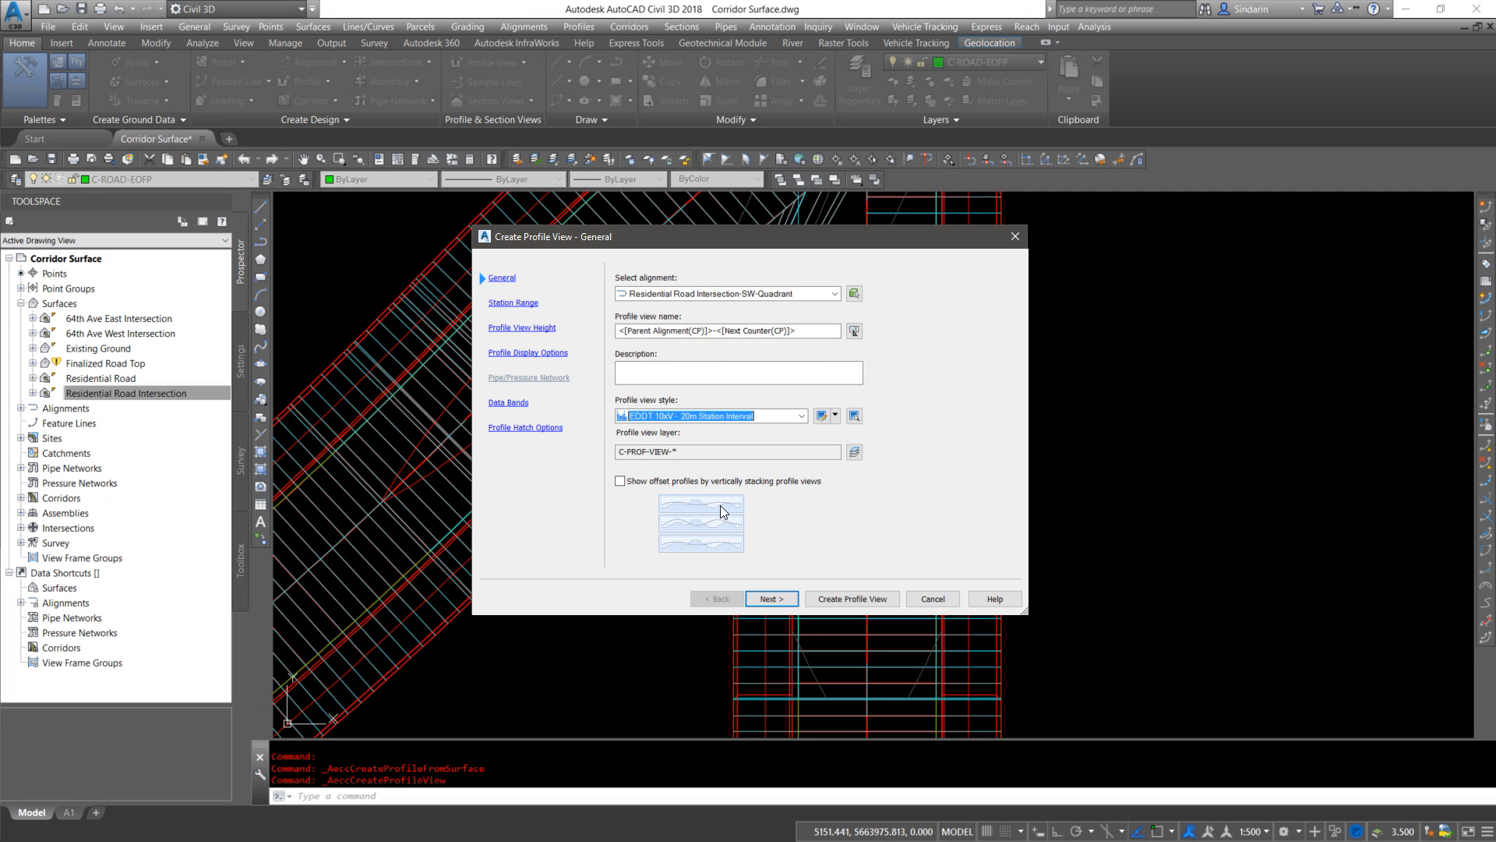
pyautogui.click(857, 599)
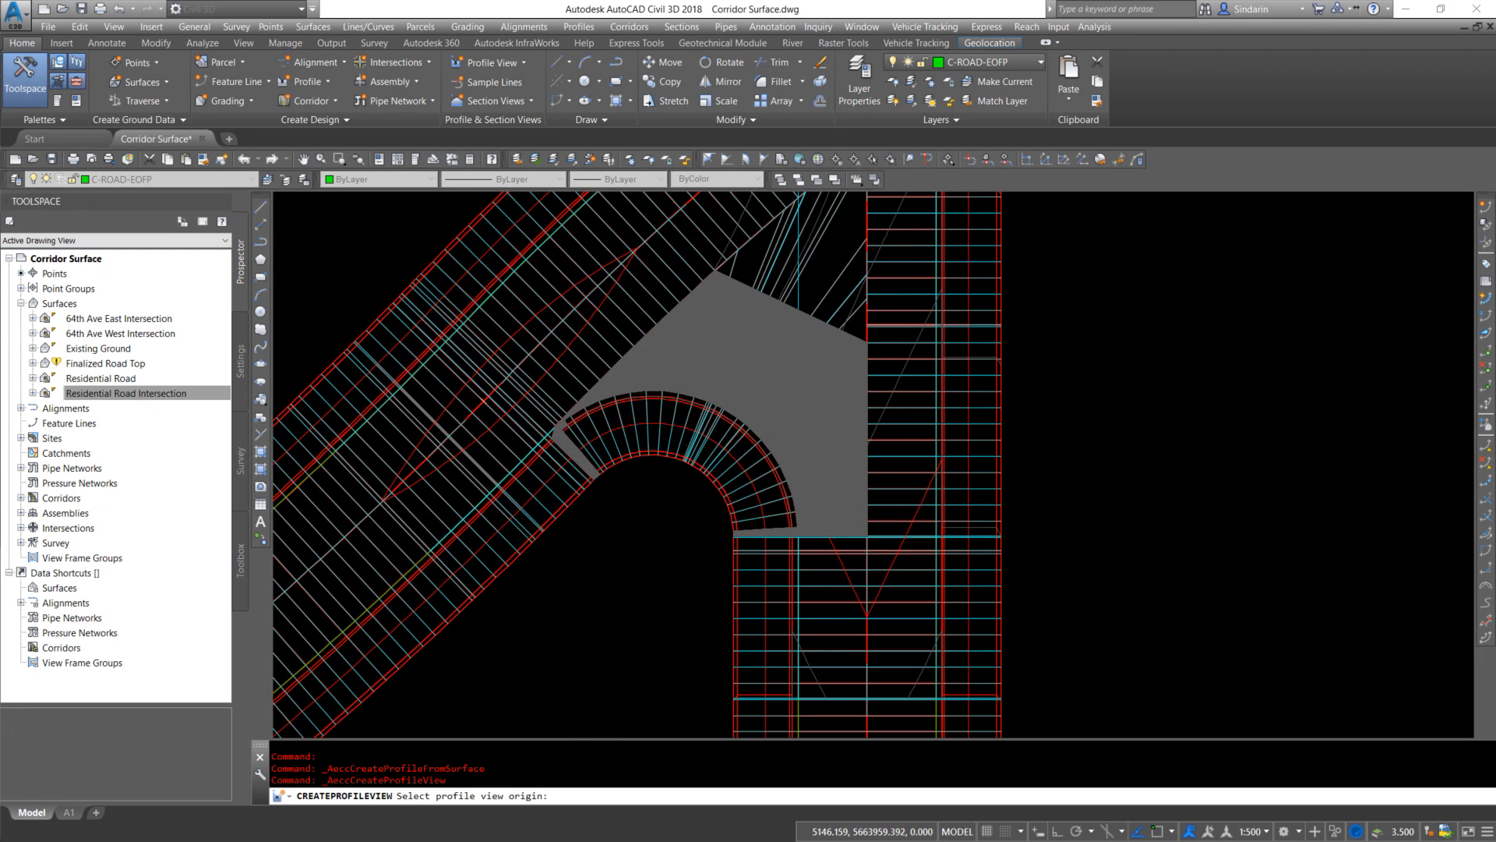
pyautogui.scroll(-5, 856, 564)
pyautogui.moveTo(856, 564); pyautogui.dragTo(730, 512, button='middle')
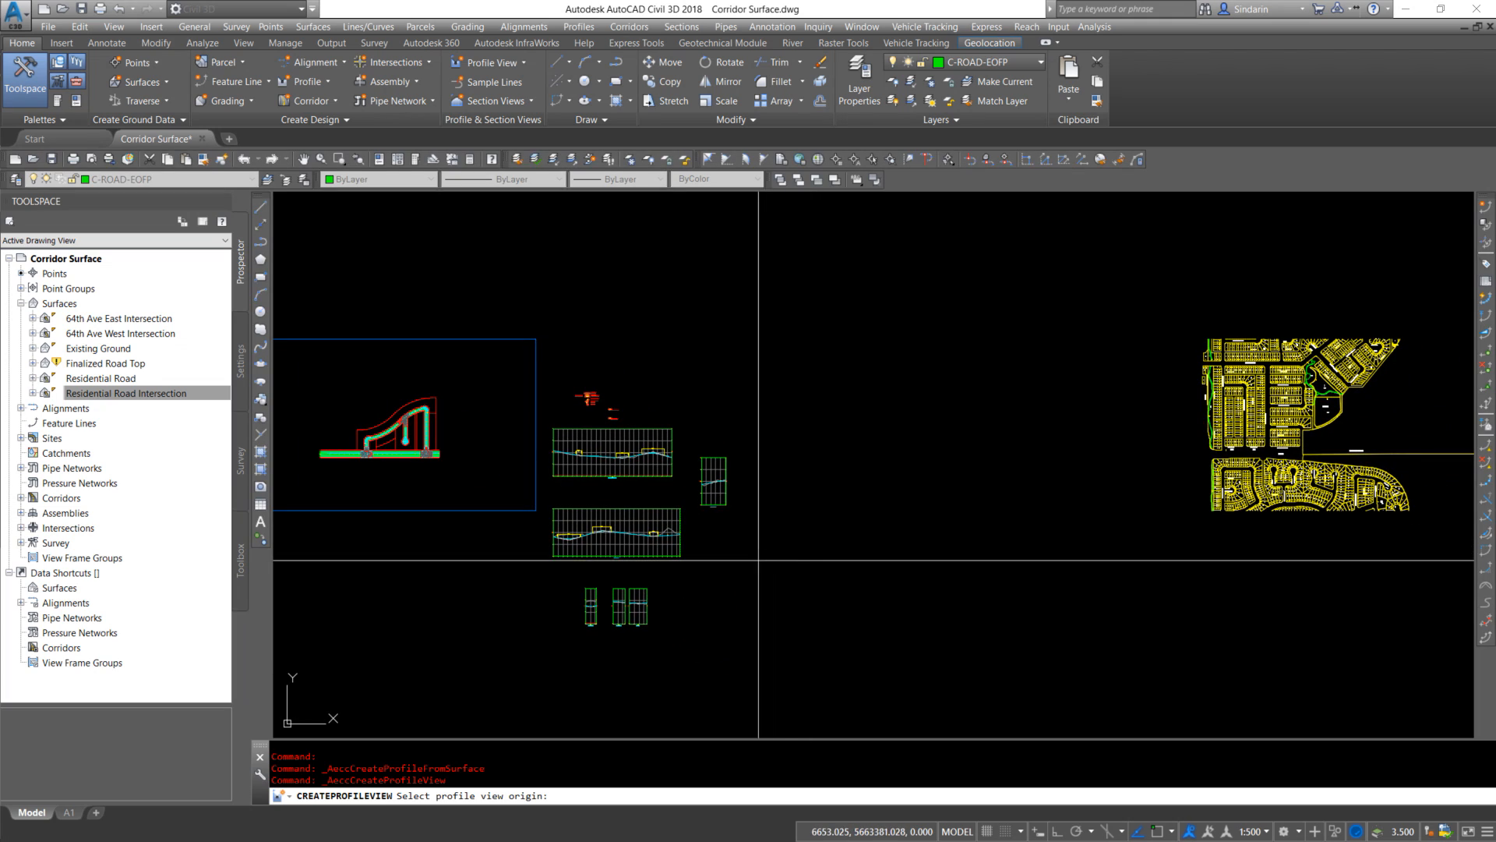
pyautogui.click(766, 550)
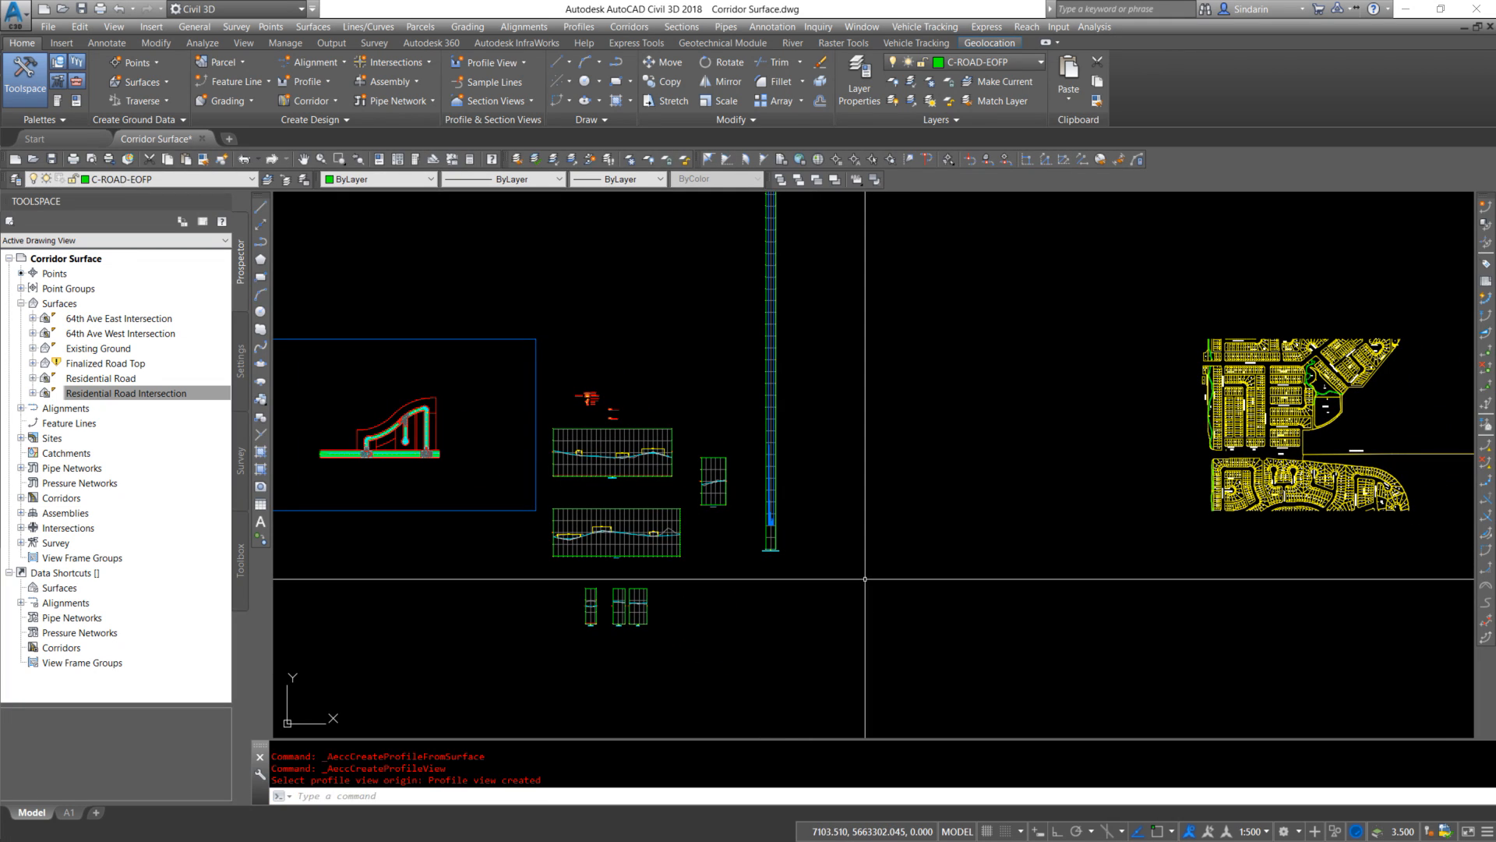
# Examine the Residential Road Intersection surface profile around elevation 0 in the new profile view
pyautogui.scroll(2, 772, 538)
pyautogui.scroll(4, 774, 558)
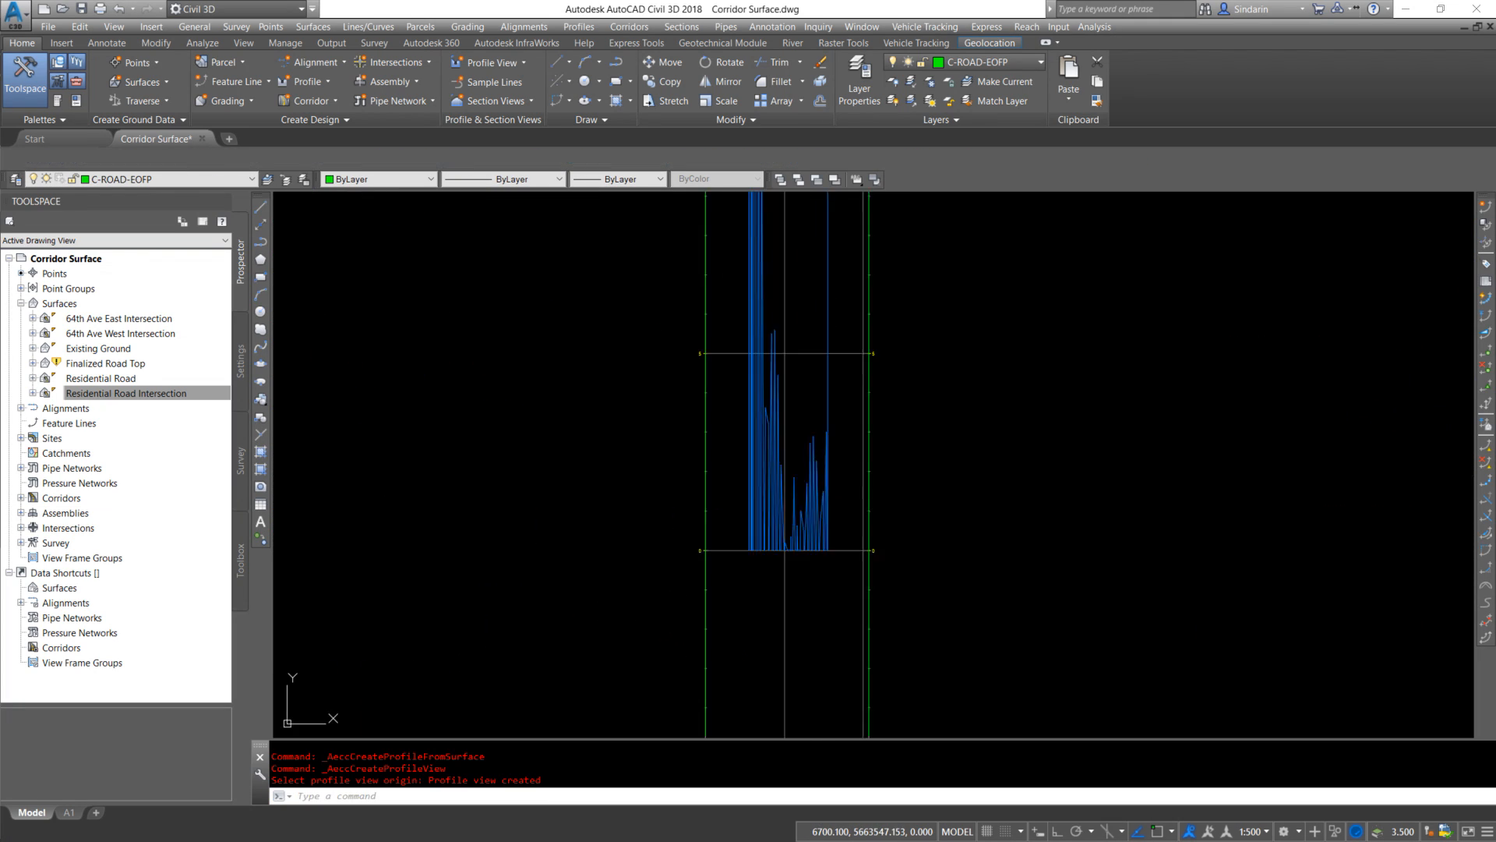
pyautogui.click(854, 559)
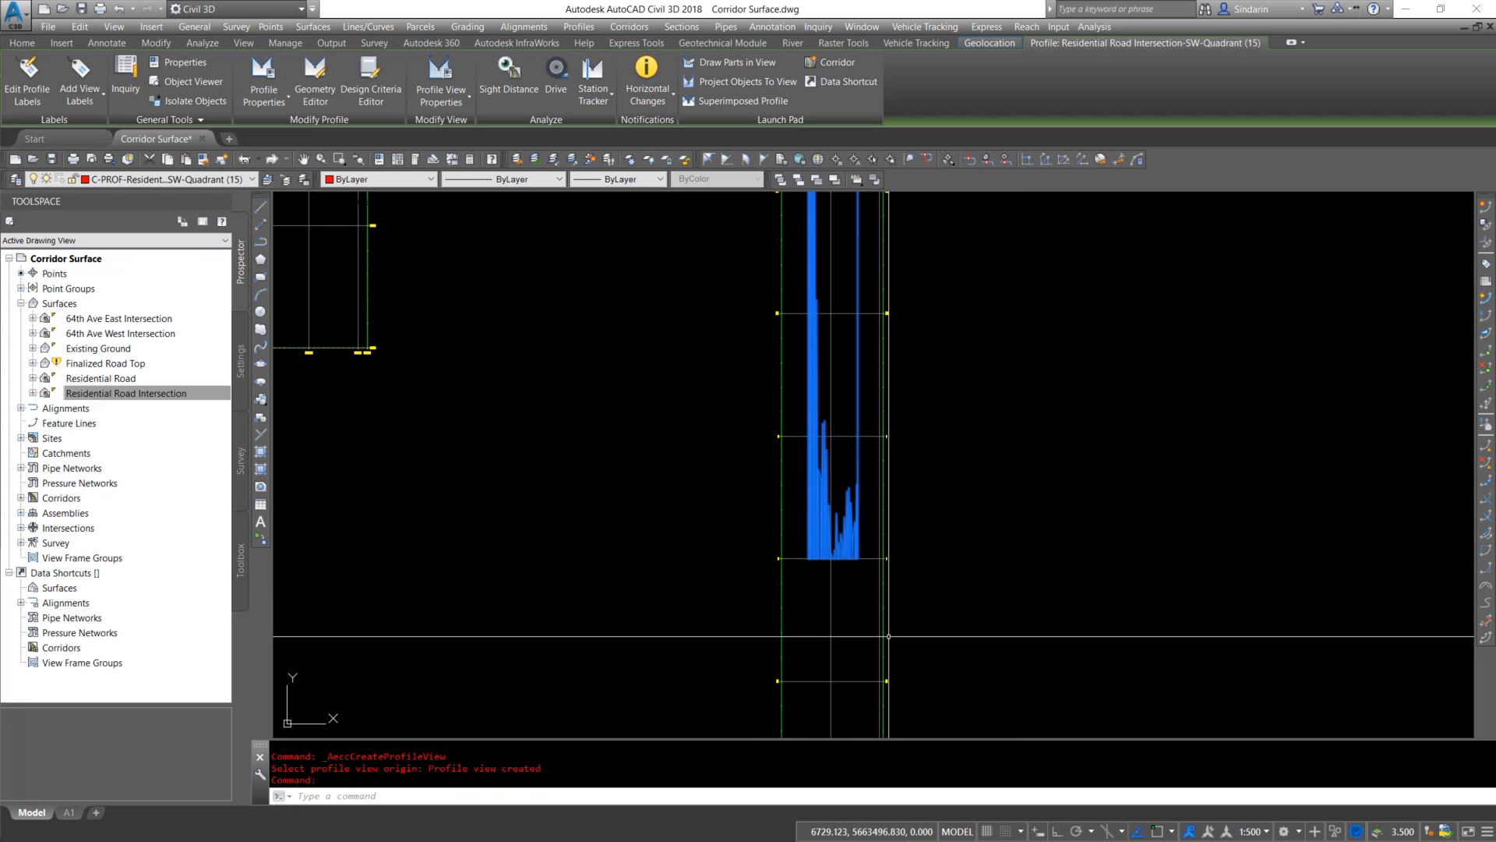
pyautogui.scroll(4, 688, 485)
pyautogui.press('Escape')
pyautogui.click(1019, 448)
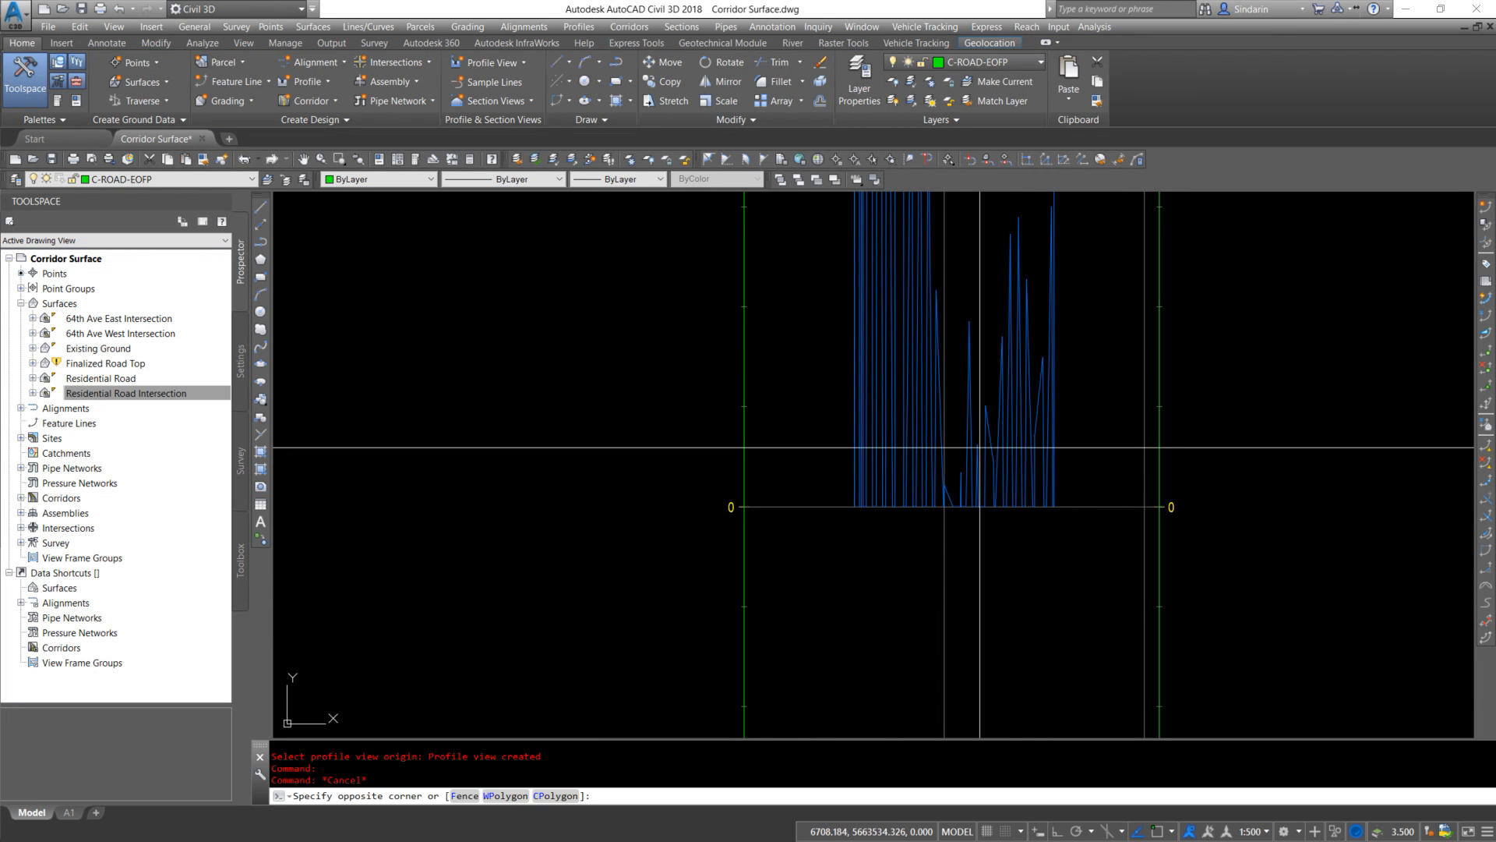
pyautogui.click(951, 342)
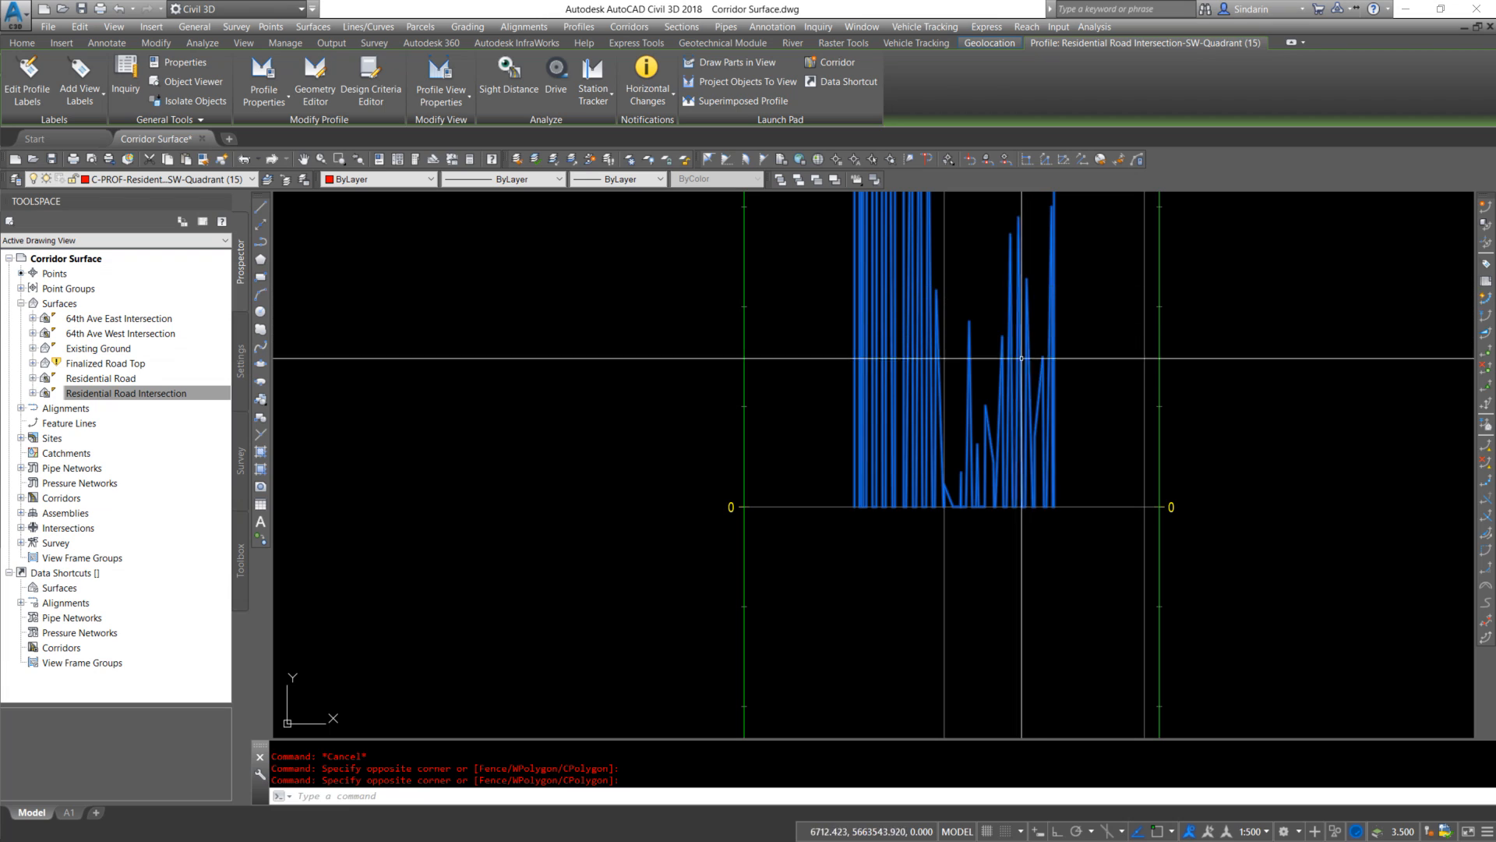
pyautogui.press('Escape')
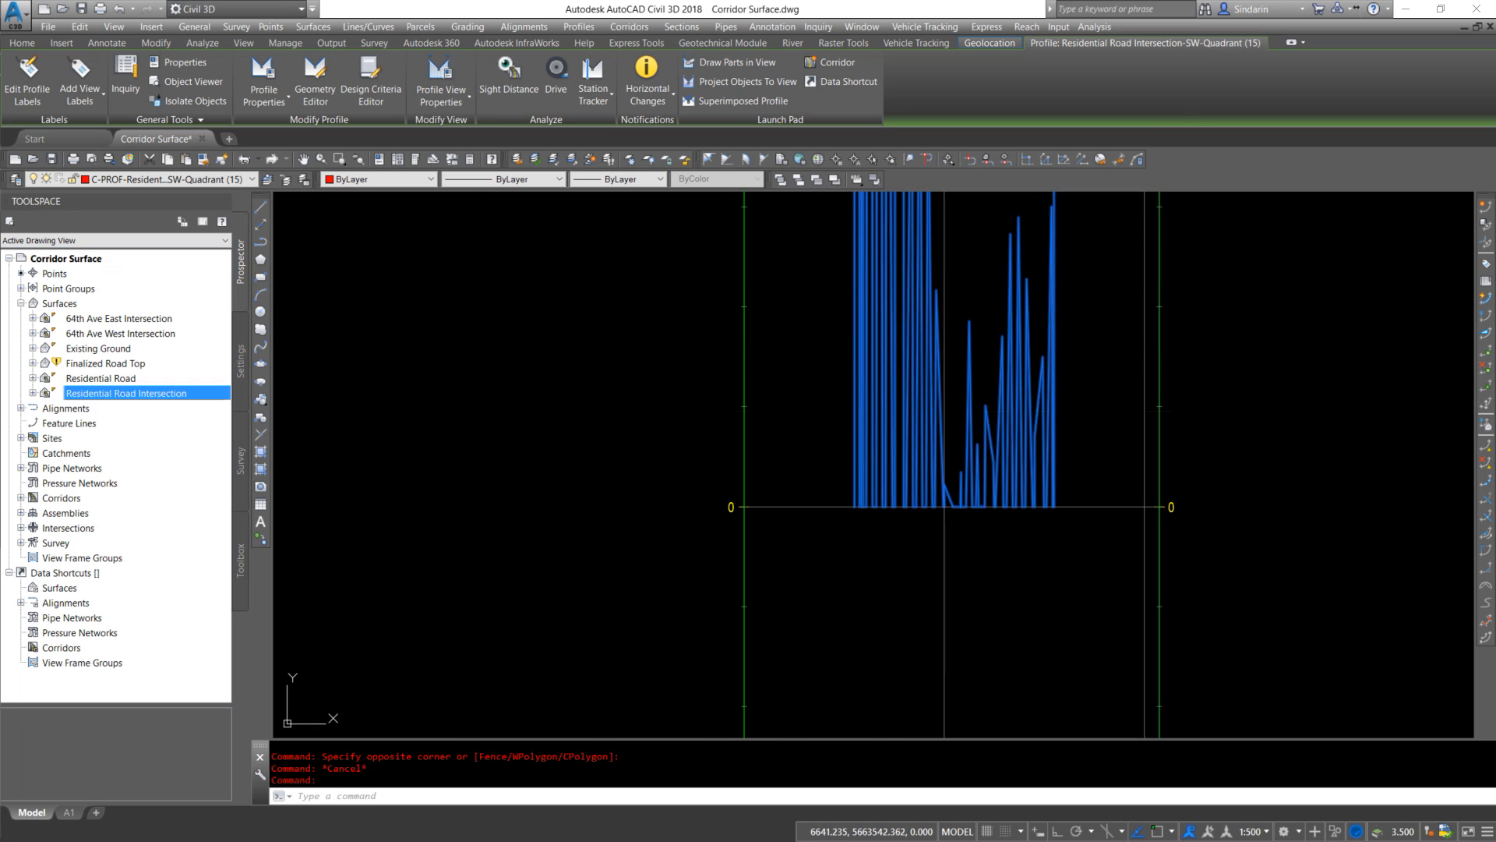
# Review the properties of the Residential Road Intersection surface profile, including its style and data source, and close them
pyautogui.rightClick(674, 327)
pyautogui.click(722, 447)
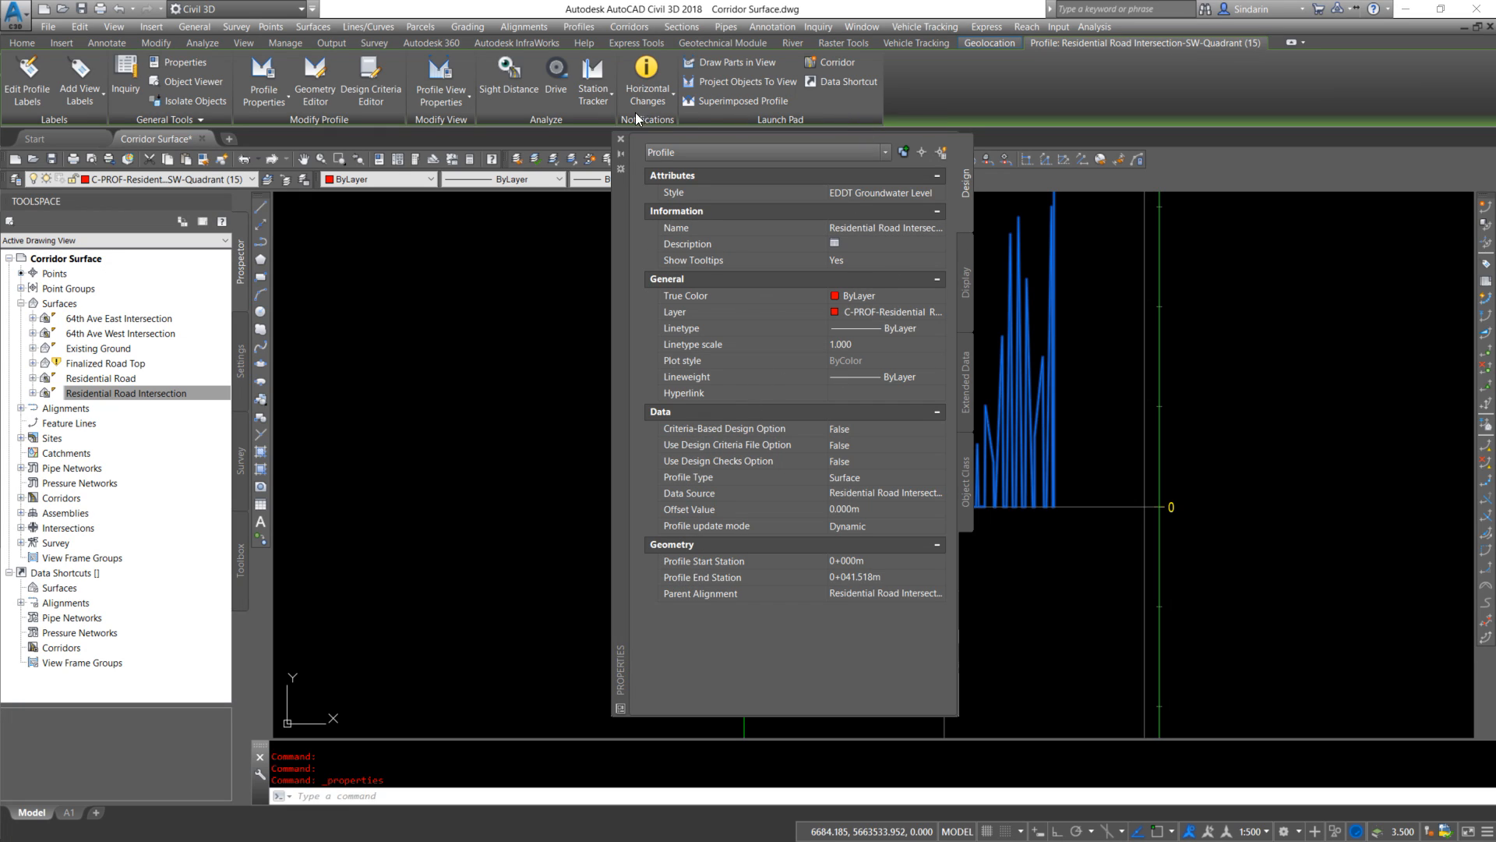
pyautogui.click(622, 137)
# Compare the curb return's design profile with the sampled surface profiles around elevation 1095, focusing on the far end of the profile view
pyautogui.scroll(-15, 770, 551)
pyautogui.moveTo(777, 484); pyautogui.dragTo(770, 497, button='middle')
pyautogui.moveTo(807, 444); pyautogui.dragTo(831, 564, button='middle')
pyautogui.press('Escape')
pyautogui.moveTo(825, 361)
pyautogui.mouseDown(button='middle')
pyautogui.moveTo(824, 481)
pyautogui.moveTo(843, 498)
pyautogui.mouseUp(button='middle')
pyautogui.scroll(4, 866, 511)
pyautogui.scroll(6, 798, 483)
pyautogui.scroll(5, 885, 611)
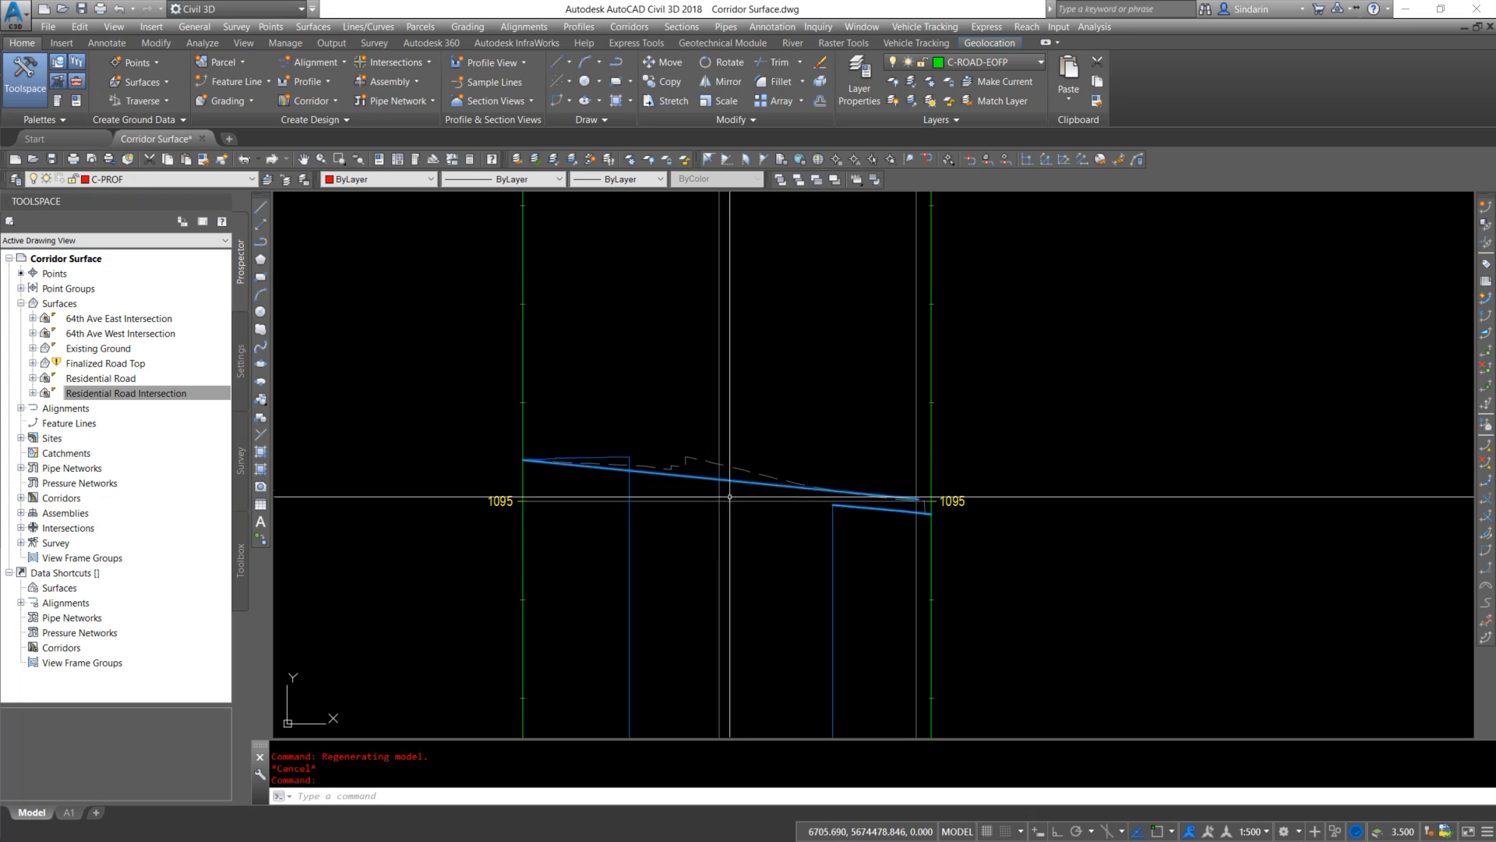
pyautogui.click(842, 506)
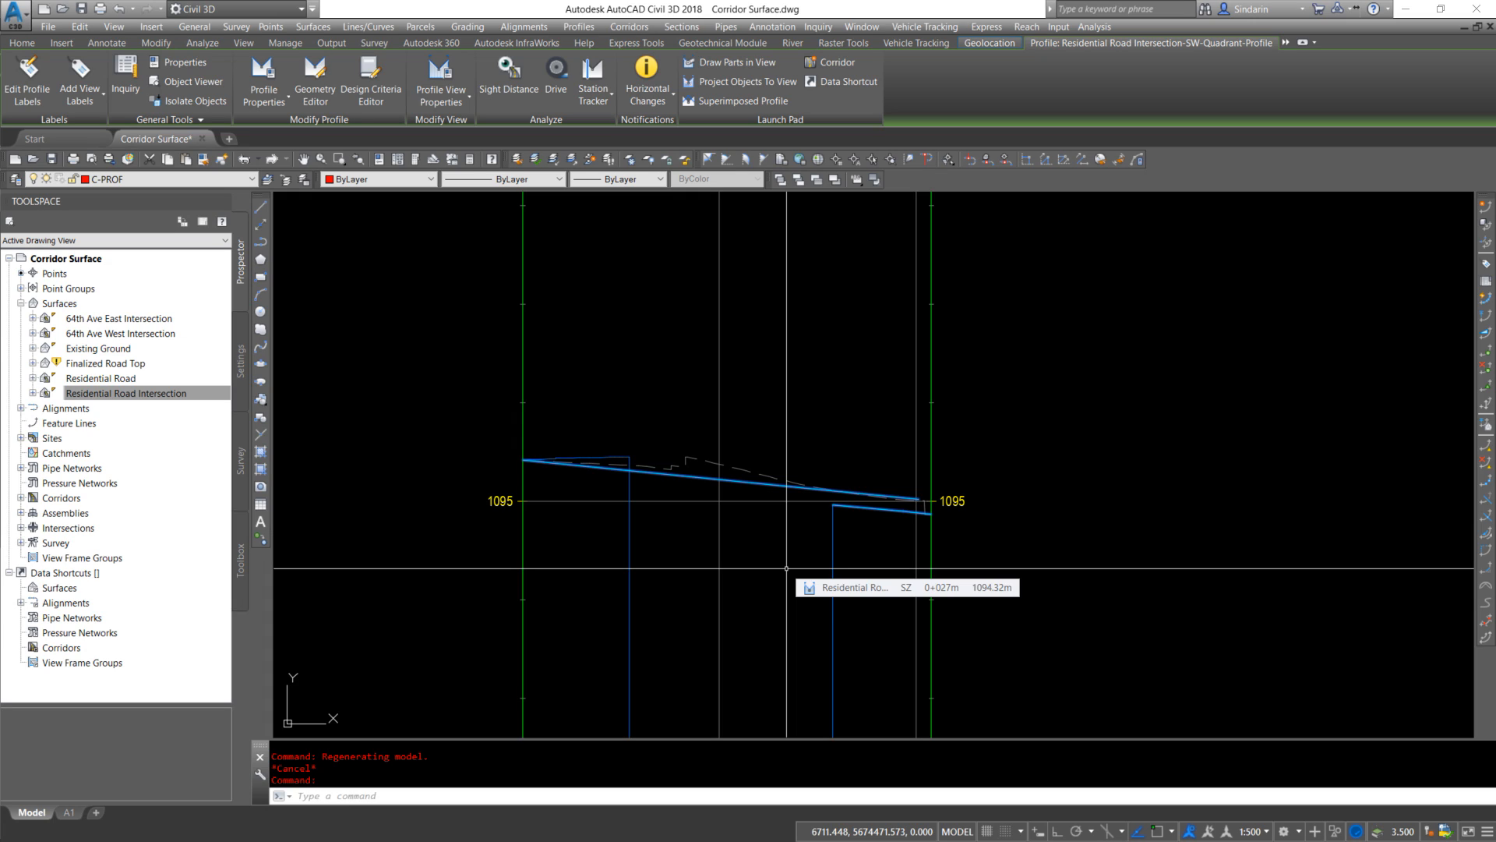
pyautogui.scroll(5, 786, 569)
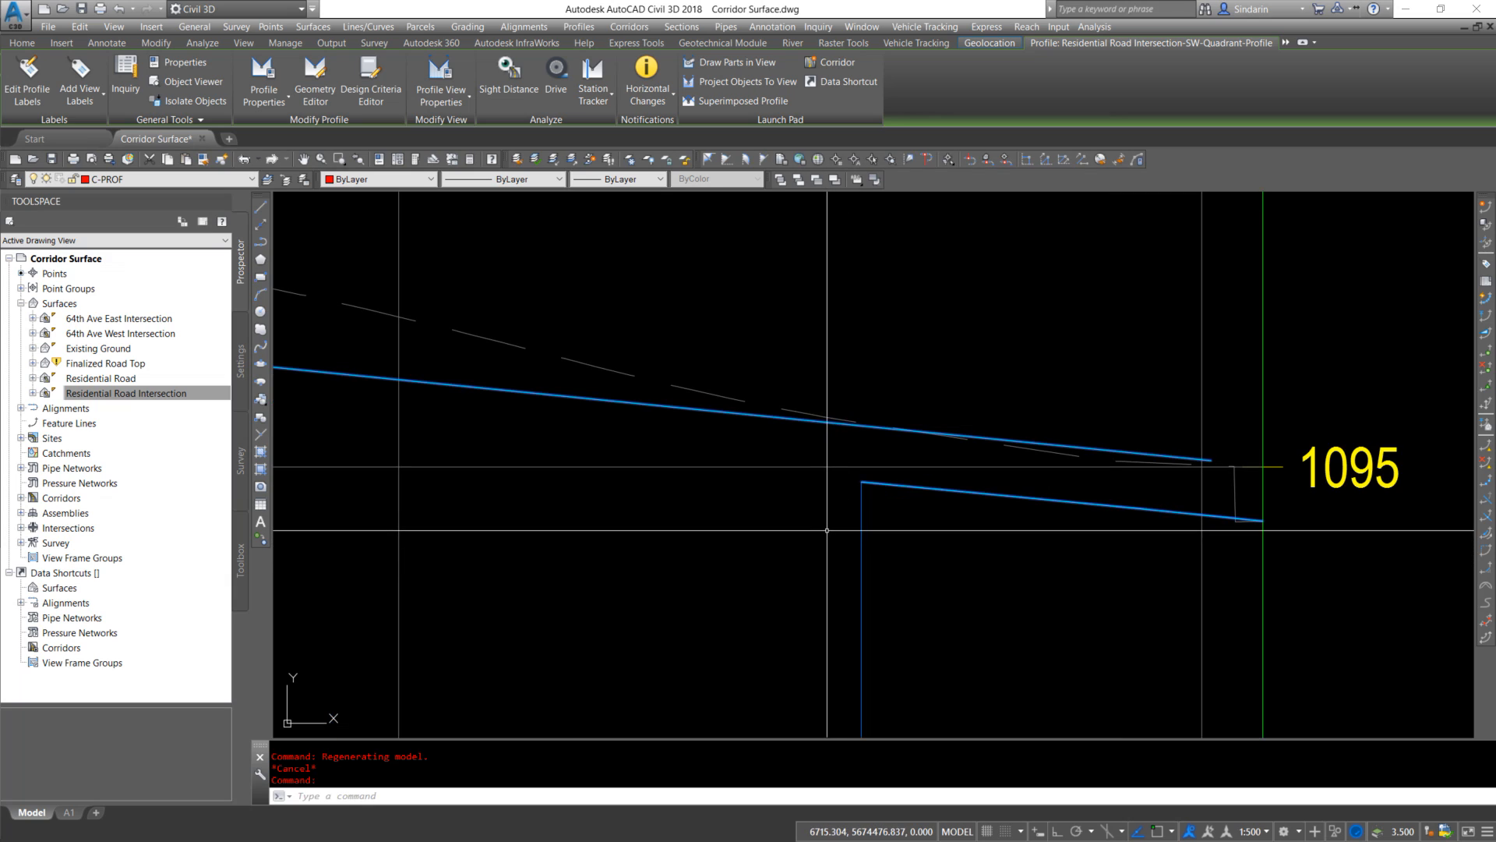
# Recheck the southwest curb return's design profile against the surface profiles around elevation 1095, and erase the design profile
pyautogui.scroll(-4, 840, 532)
pyautogui.moveTo(754, 528); pyautogui.dragTo(938, 545, button='middle')
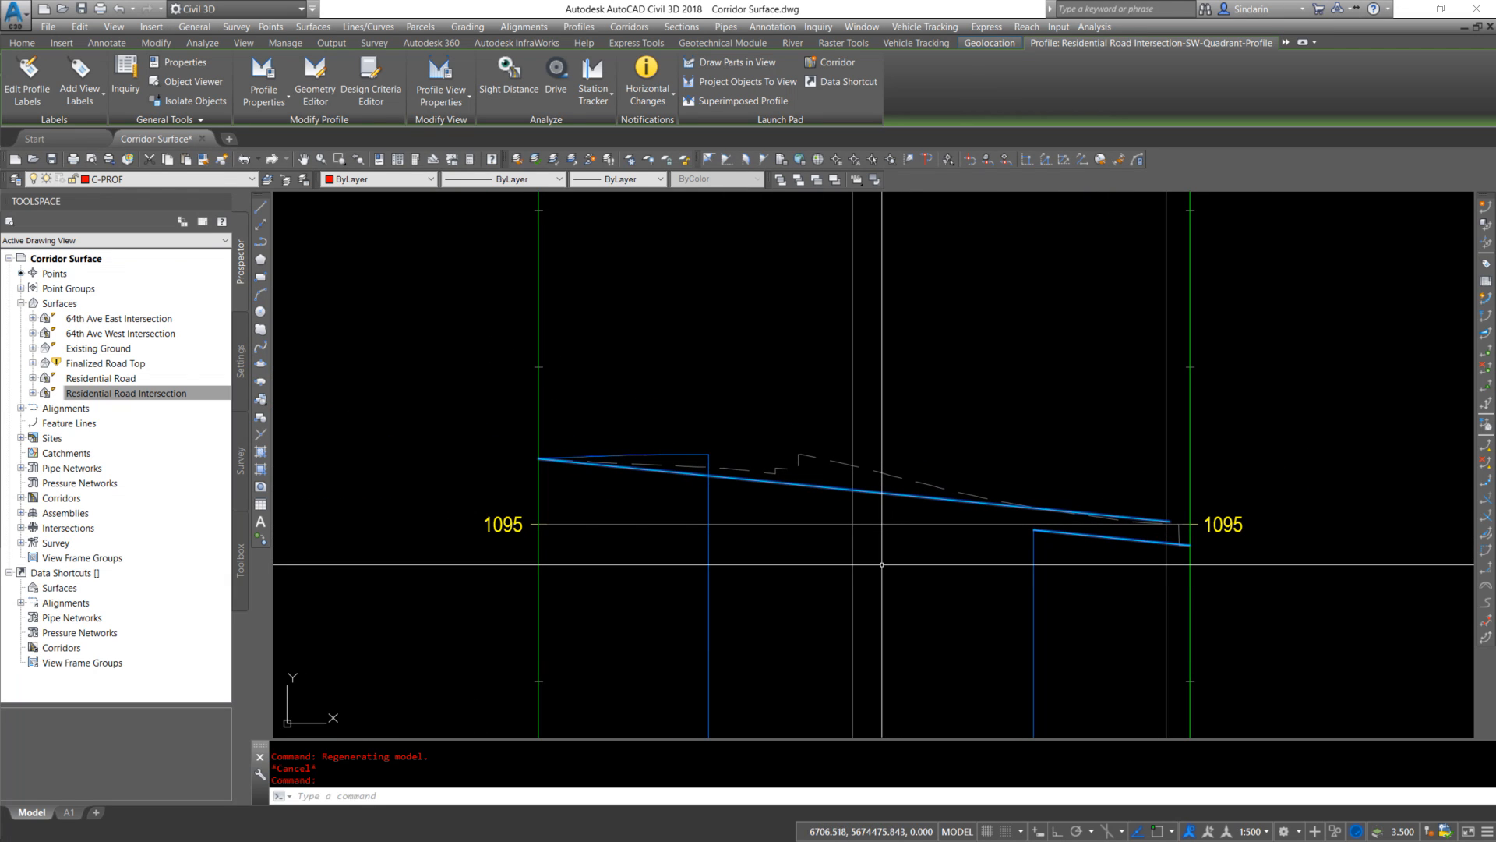
pyautogui.moveTo(881, 564)
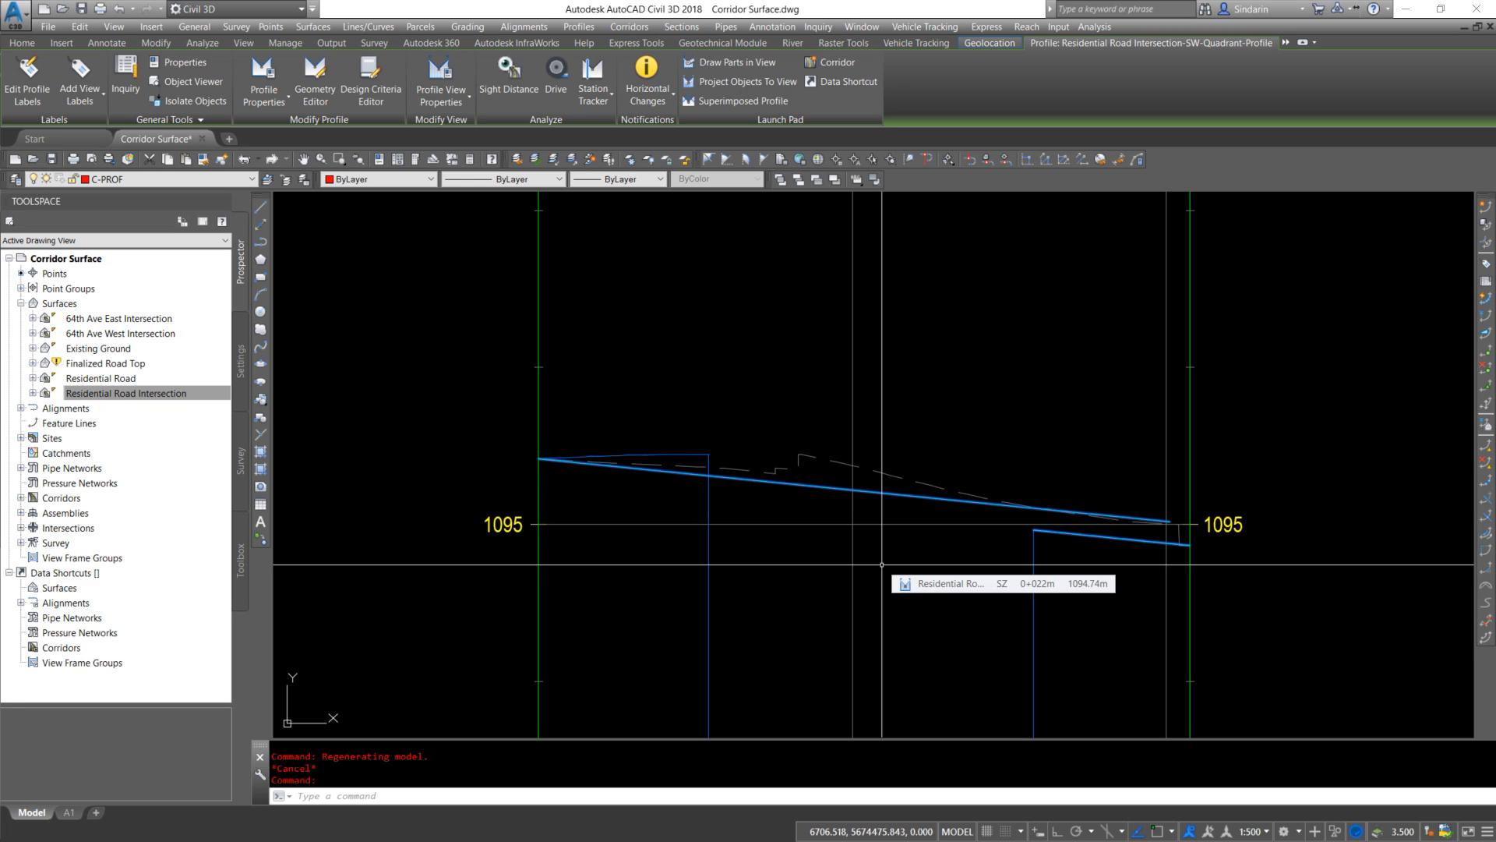
pyautogui.scroll(4, 904, 544)
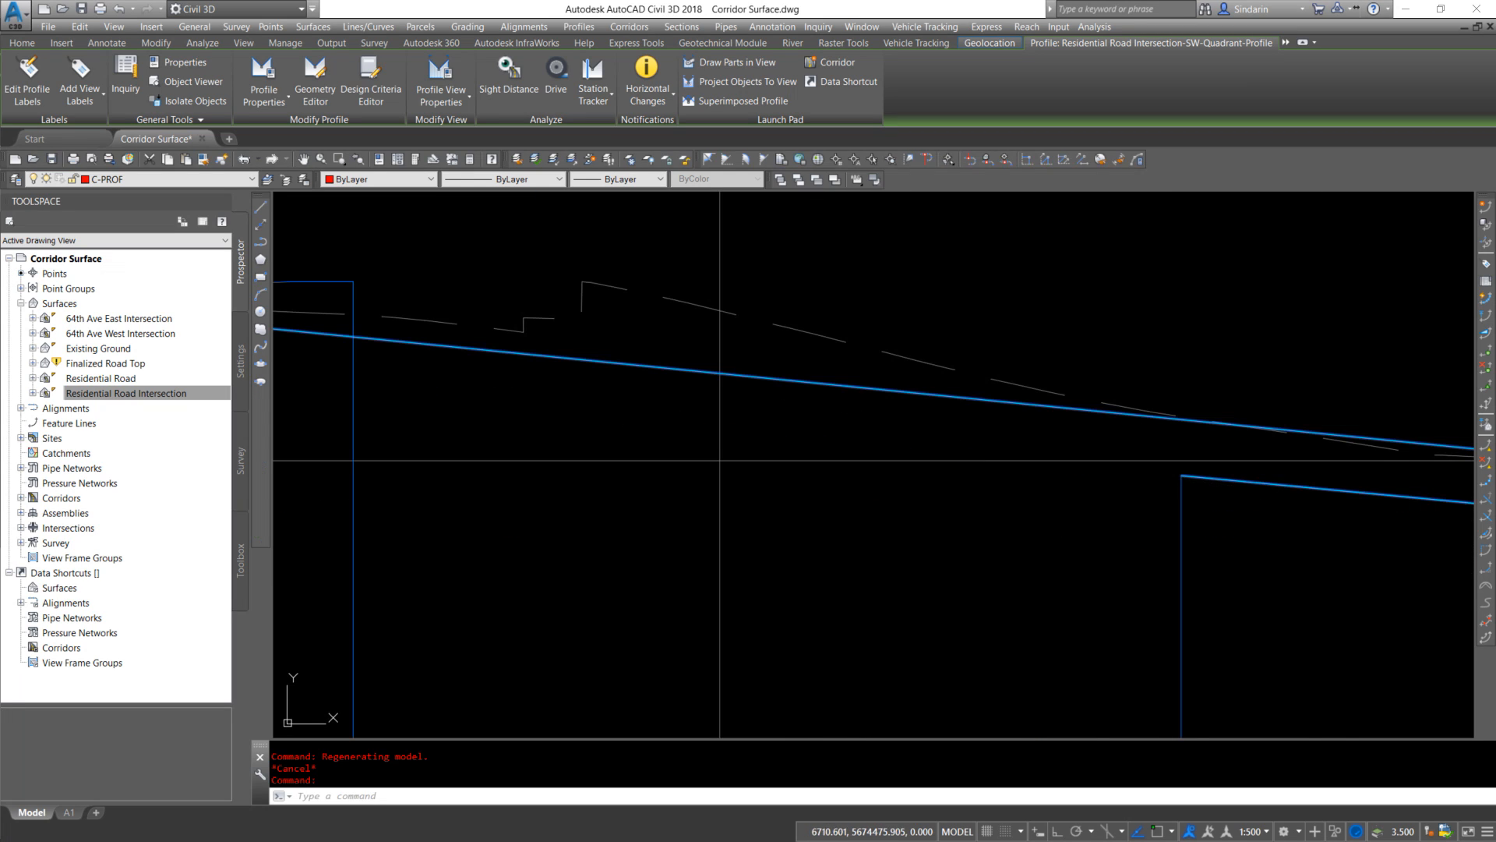
pyautogui.scroll(-4, 927, 526)
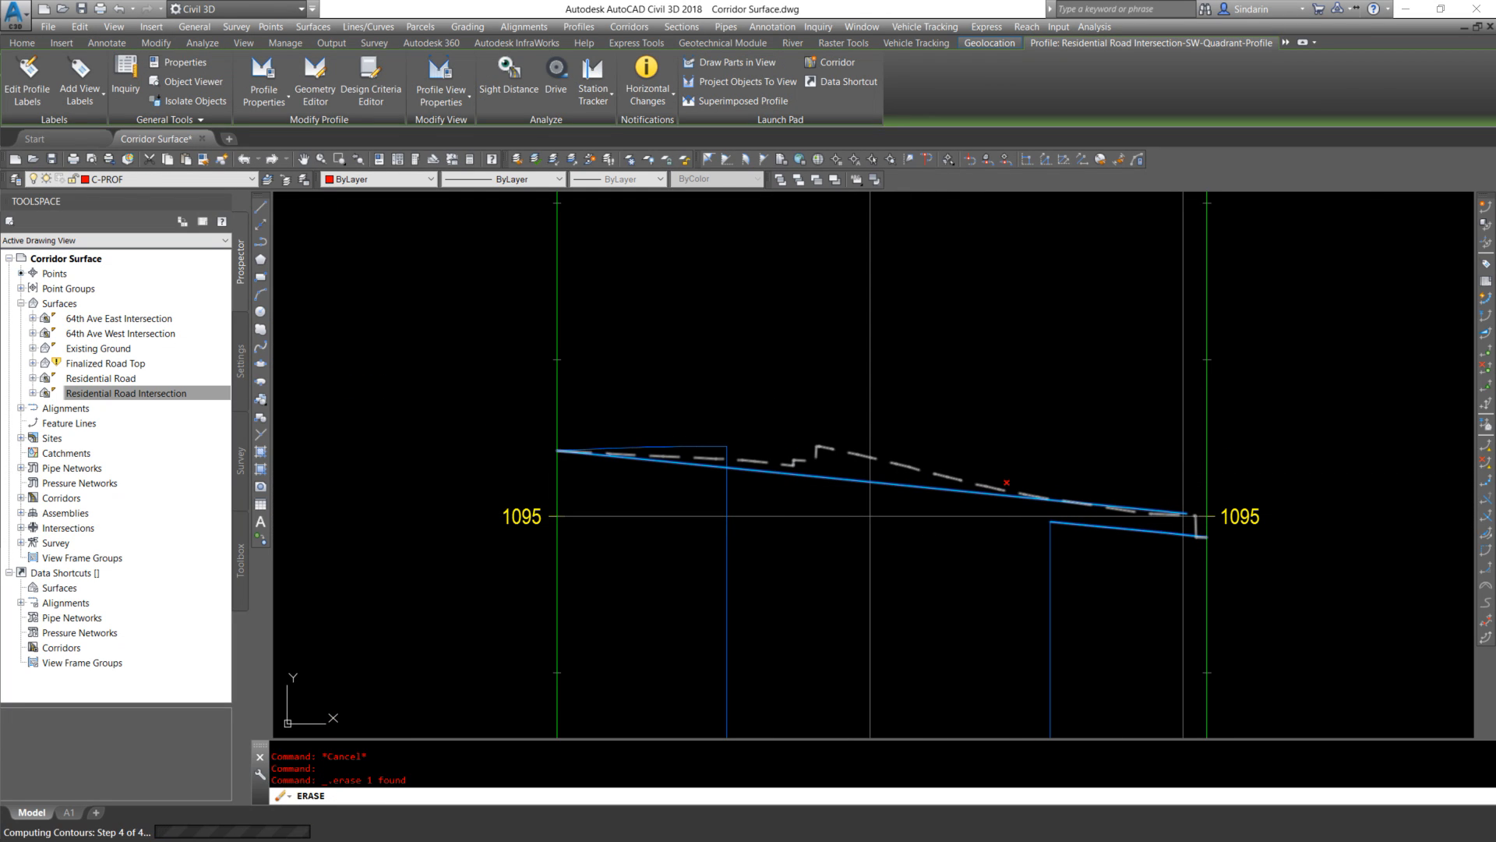
# Look over the drawing's profile views and the curb return's profile view around elevation 1095
pyautogui.moveTo(888, 563); pyautogui.dragTo(782, 361, button='middle')
pyautogui.scroll(-13, 795, 378)
pyautogui.moveTo(847, 568); pyautogui.dragTo(835, 393, button='middle')
pyautogui.scroll(-12, 842, 428)
pyautogui.scroll(12, 872, 507)
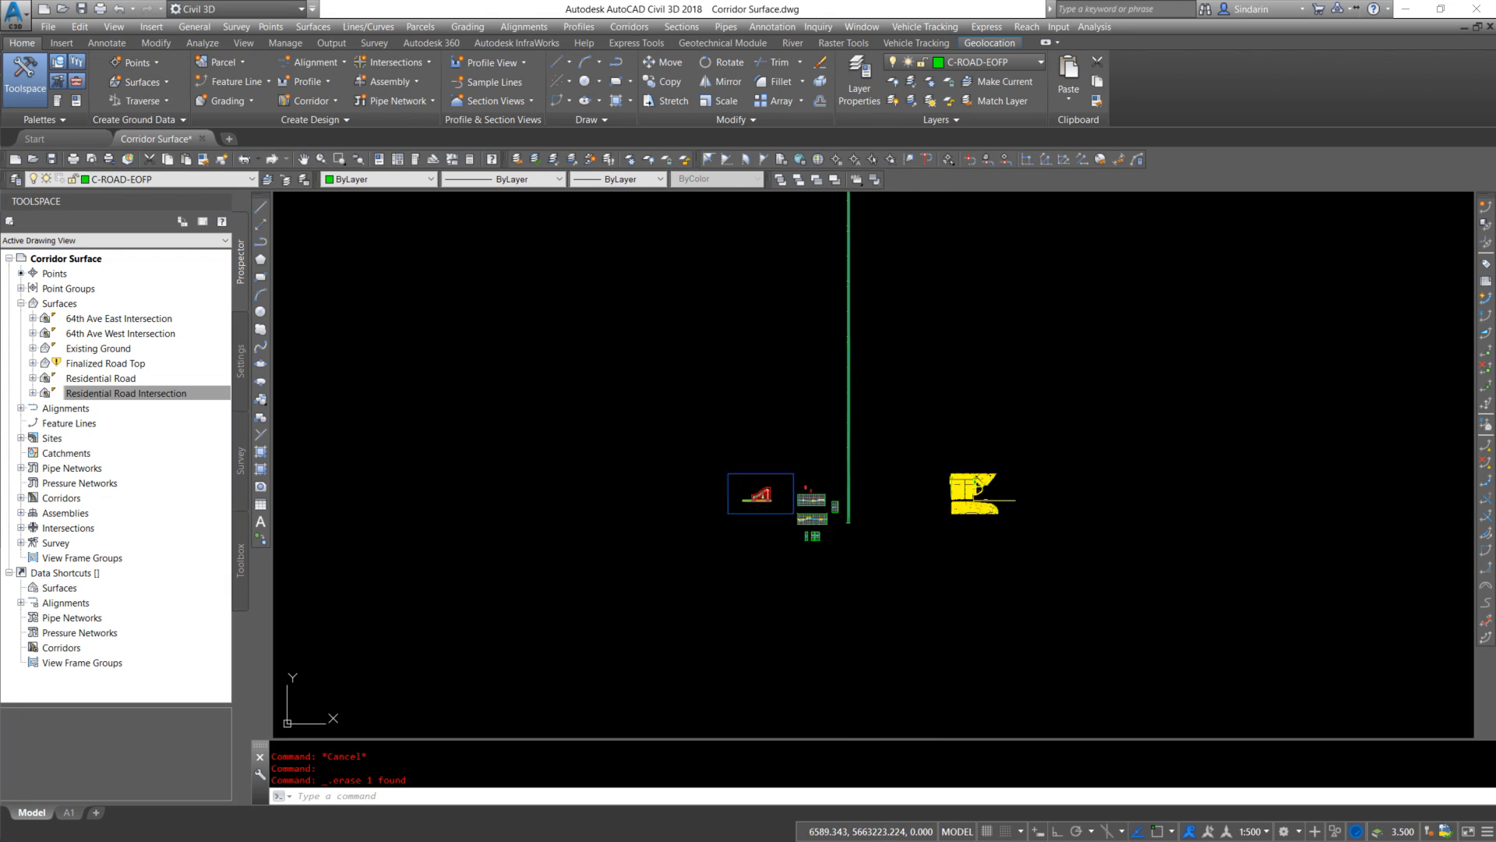
pyautogui.moveTo(840, 415); pyautogui.dragTo(806, 594, button='middle')
pyautogui.moveTo(943, 387); pyautogui.dragTo(867, 575, button='middle')
pyautogui.scroll(6, 920, 403)
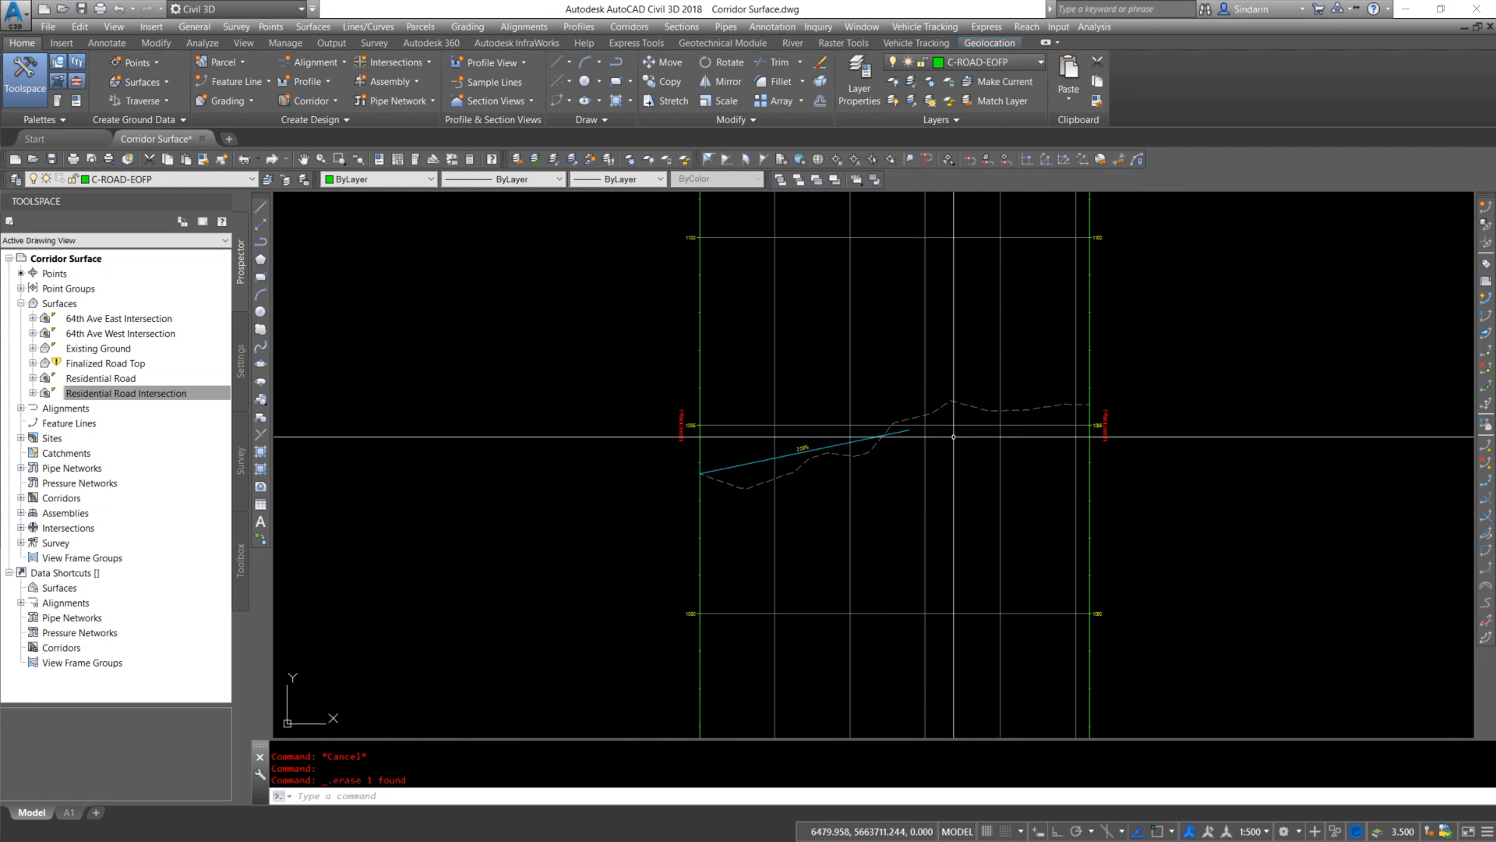
pyautogui.scroll(-8, 1028, 440)
pyautogui.moveTo(1004, 406); pyautogui.dragTo(993, 573, button='middle')
pyautogui.scroll(6, 712, 594)
pyautogui.scroll(-6, 839, 629)
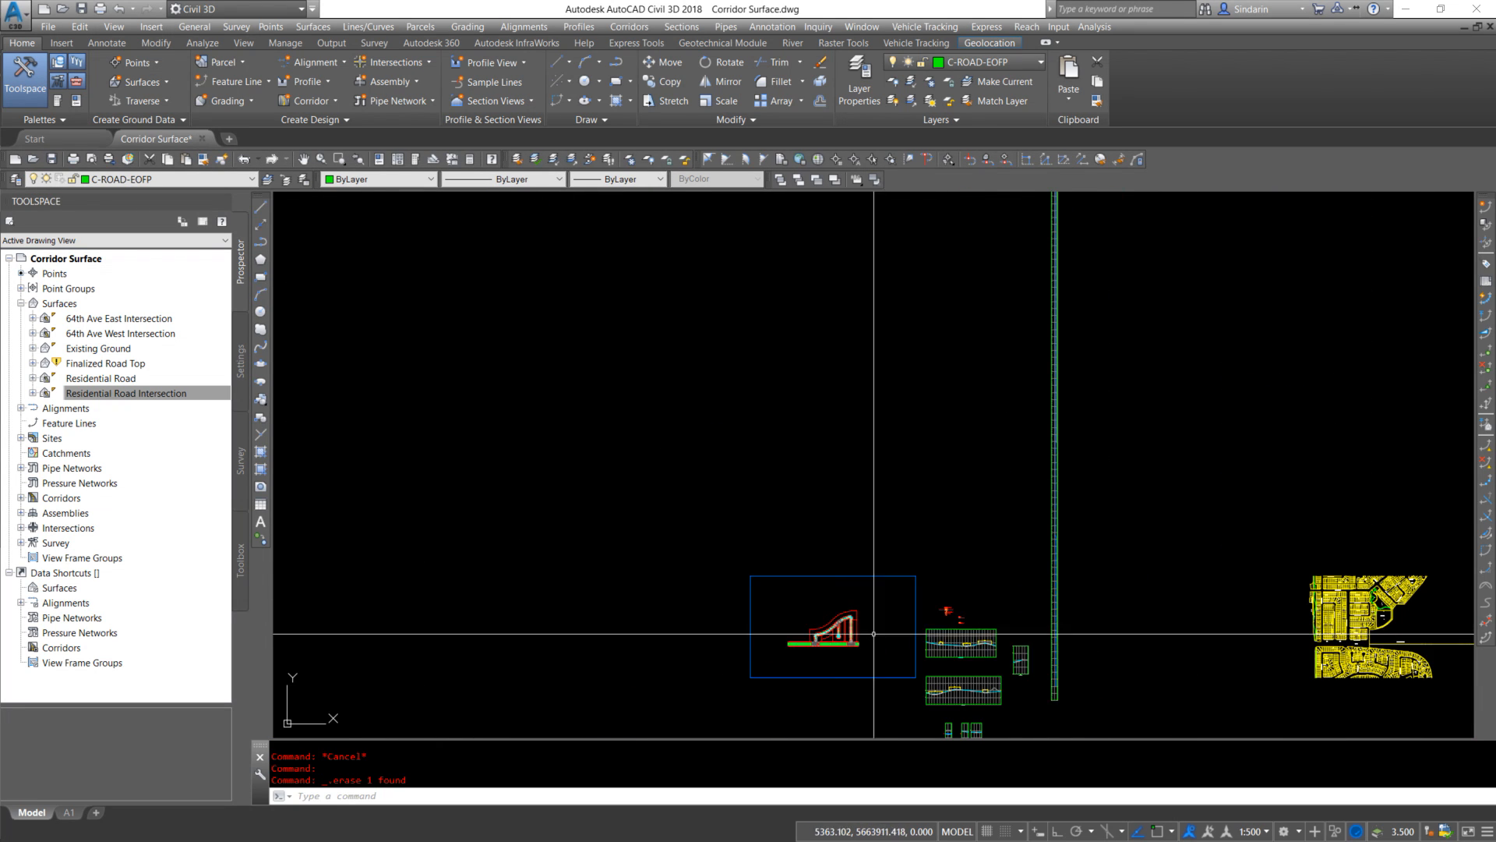
pyautogui.scroll(-4, 1104, 426)
pyautogui.moveTo(1142, 321); pyautogui.dragTo(1014, 593, button='middle')
pyautogui.scroll(8, 966, 522)
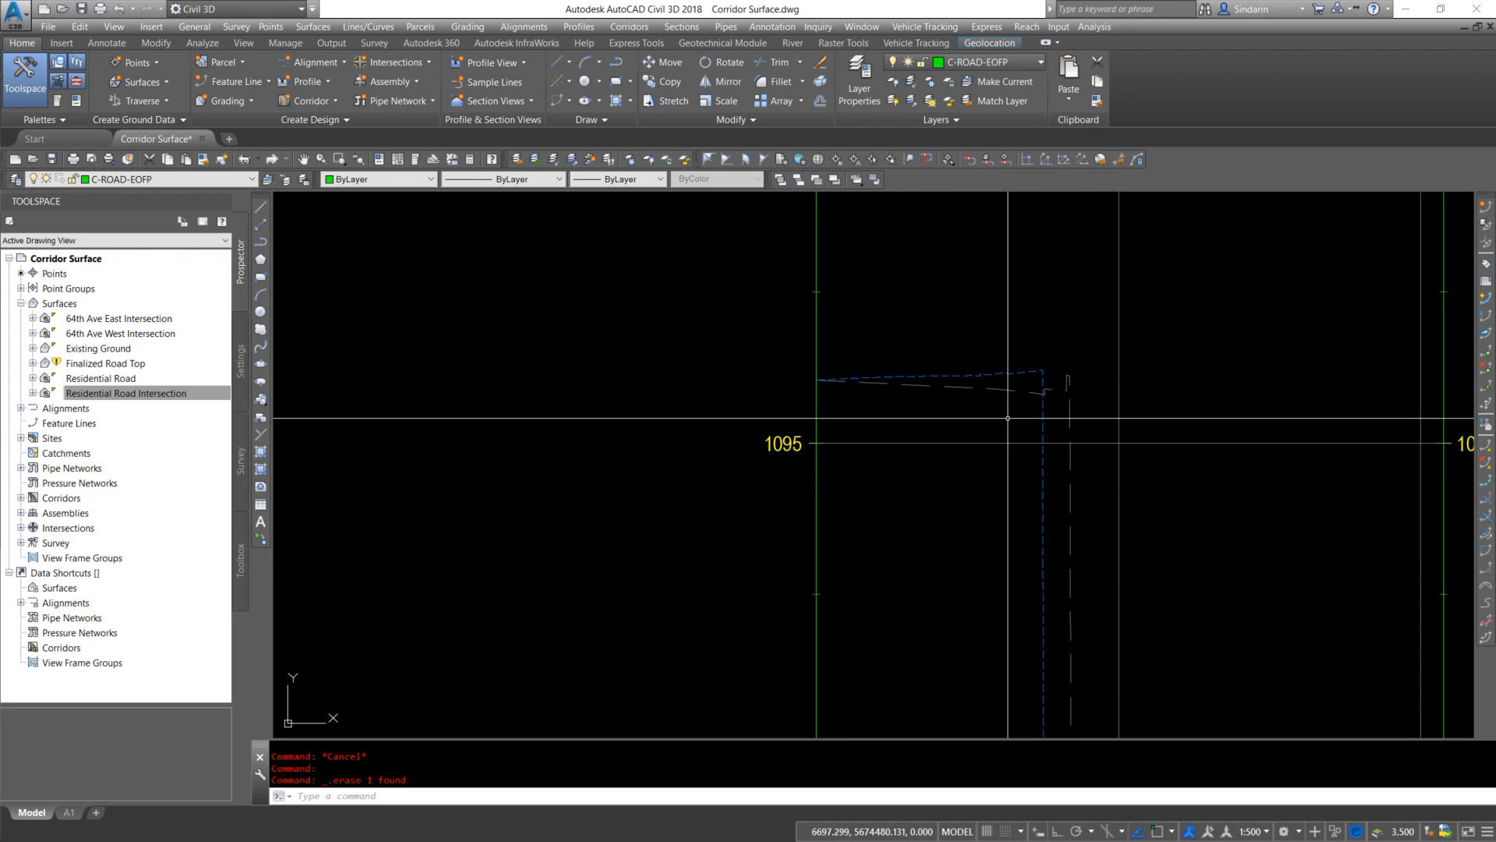
# Examine the sampled surface profiles at the start of the curb return's profile view, around elevation 1095
pyautogui.scroll(2, 1263, 316)
pyautogui.click(838, 411)
pyautogui.click(800, 363)
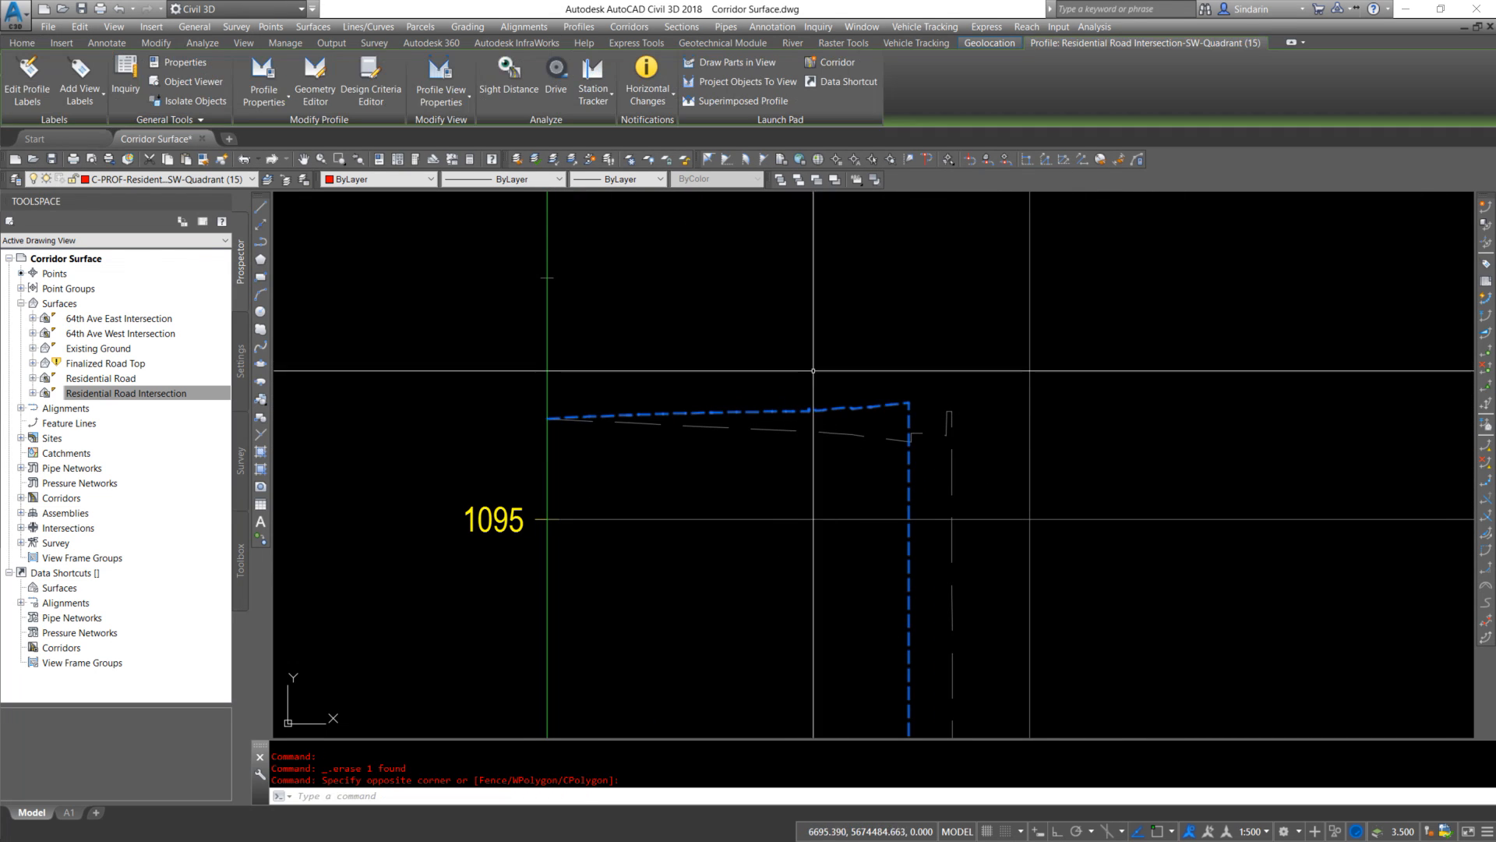
pyautogui.scroll(2, 830, 427)
pyautogui.scroll(-3, 830, 440)
pyautogui.press('Escape')
pyautogui.scroll(-6, 967, 367)
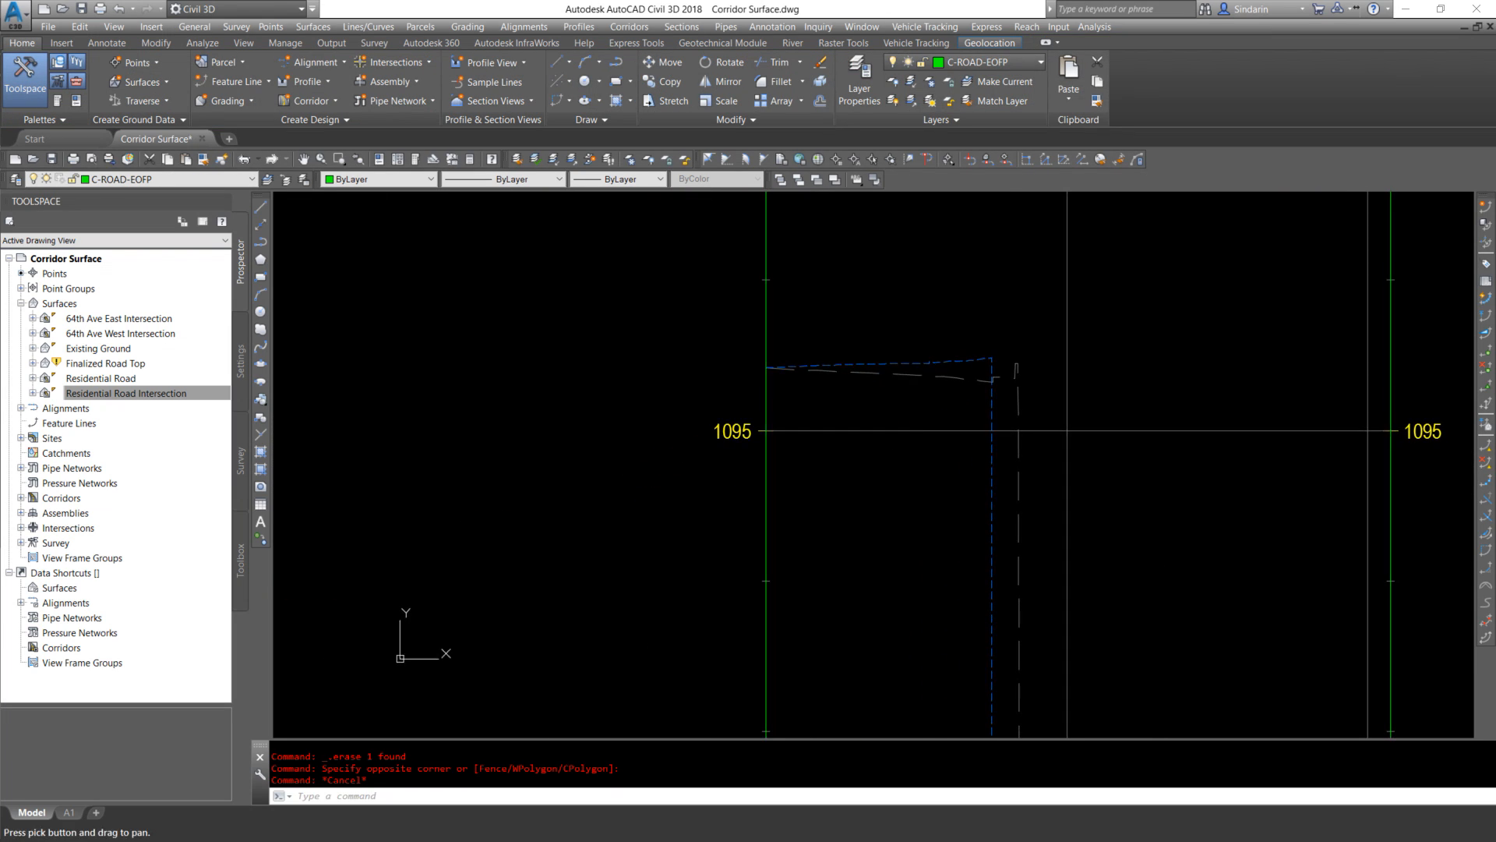
pyautogui.scroll(6, 972, 336)
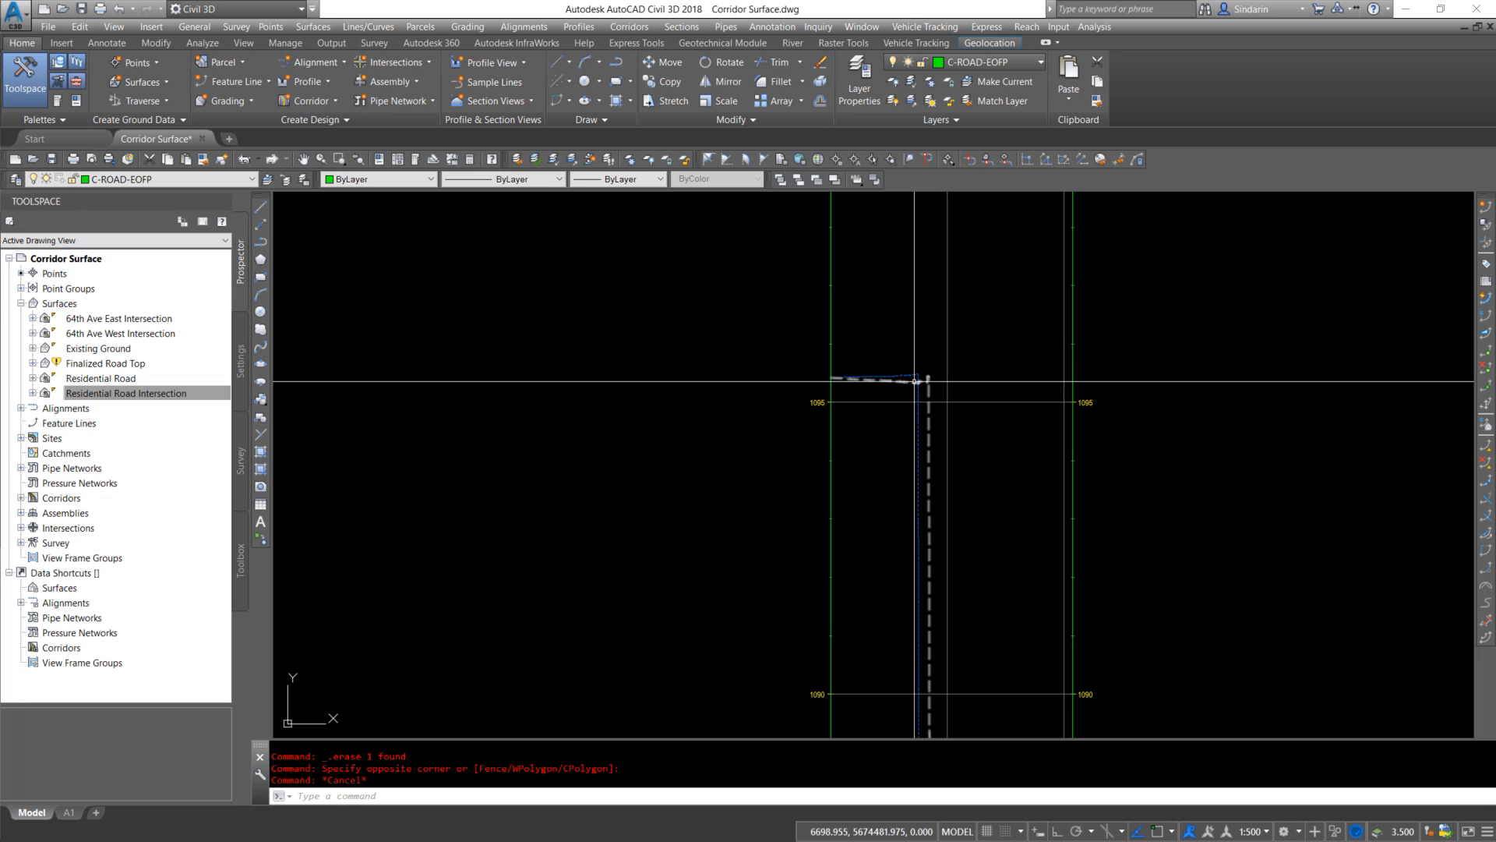
pyautogui.scroll(2, 935, 367)
pyautogui.scroll(-6, 931, 339)
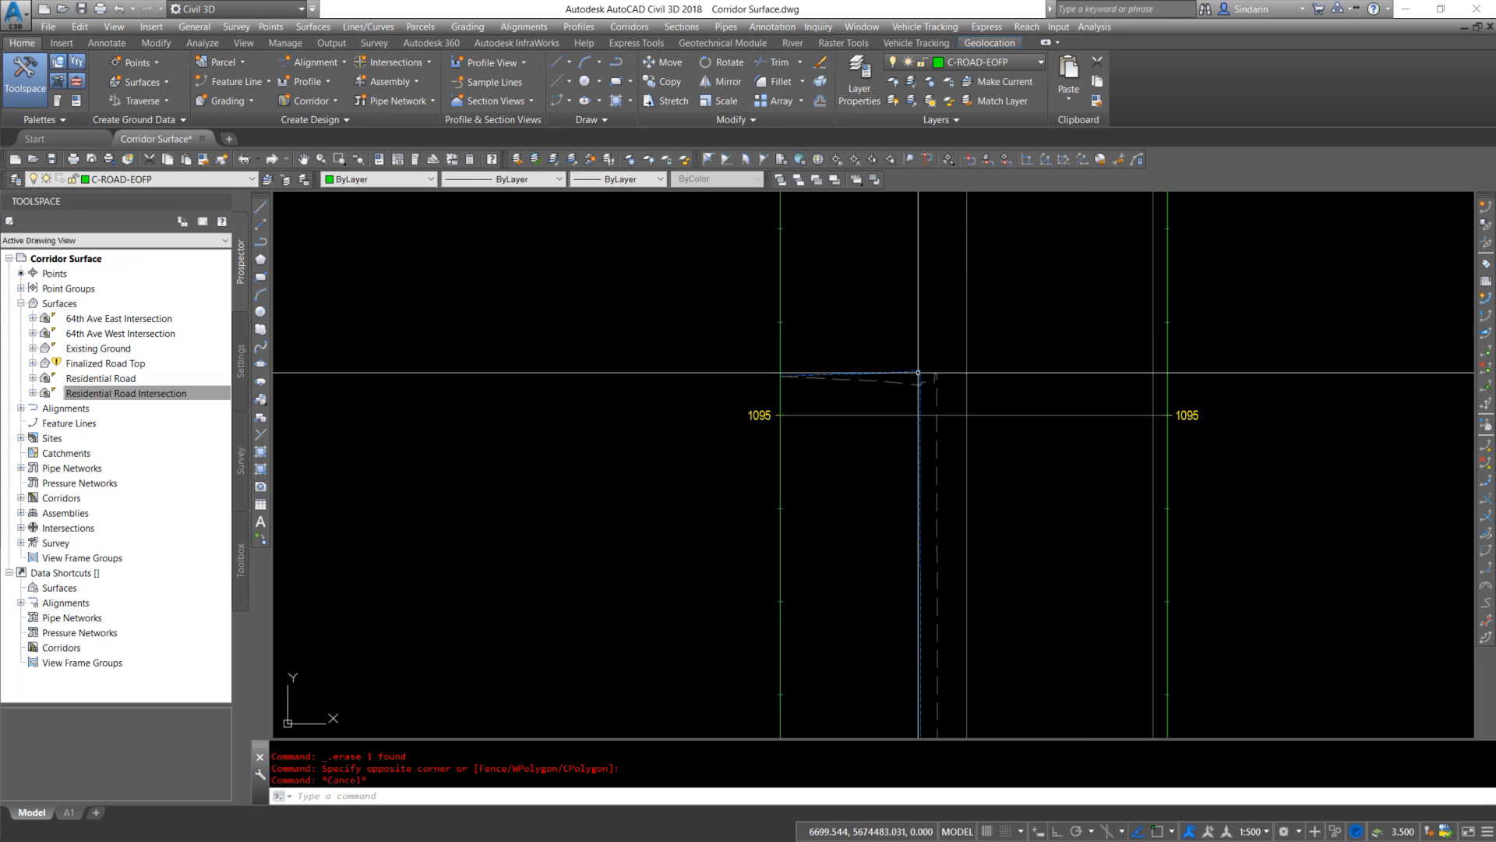
# Regenerate the drawing and freeze the corridor's C-CORR layer at the residential intersection in plan
pyautogui.scroll(8, 935, 444)
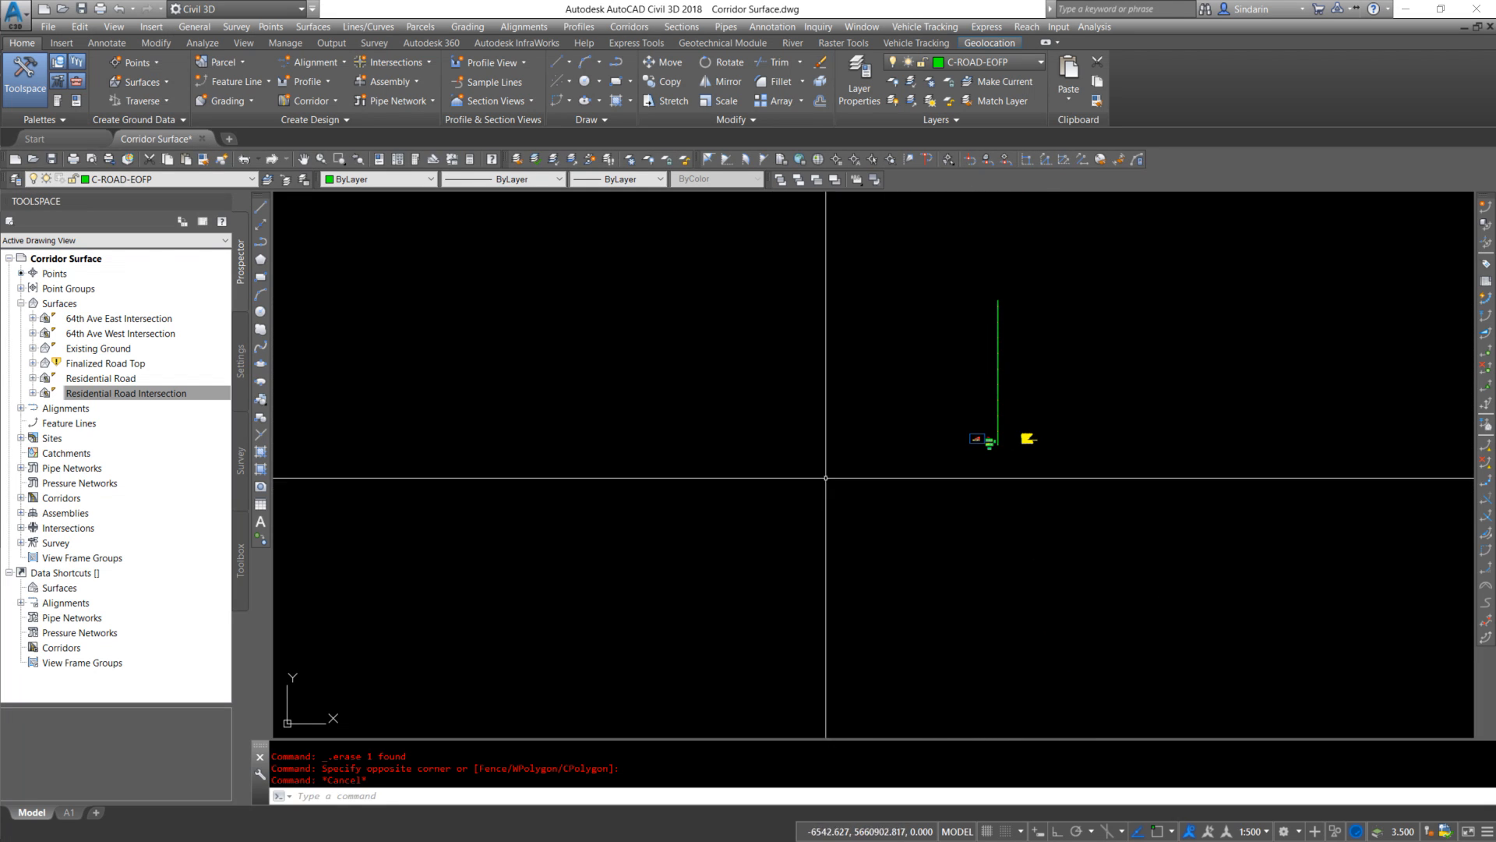
pyautogui.scroll(6, 944, 406)
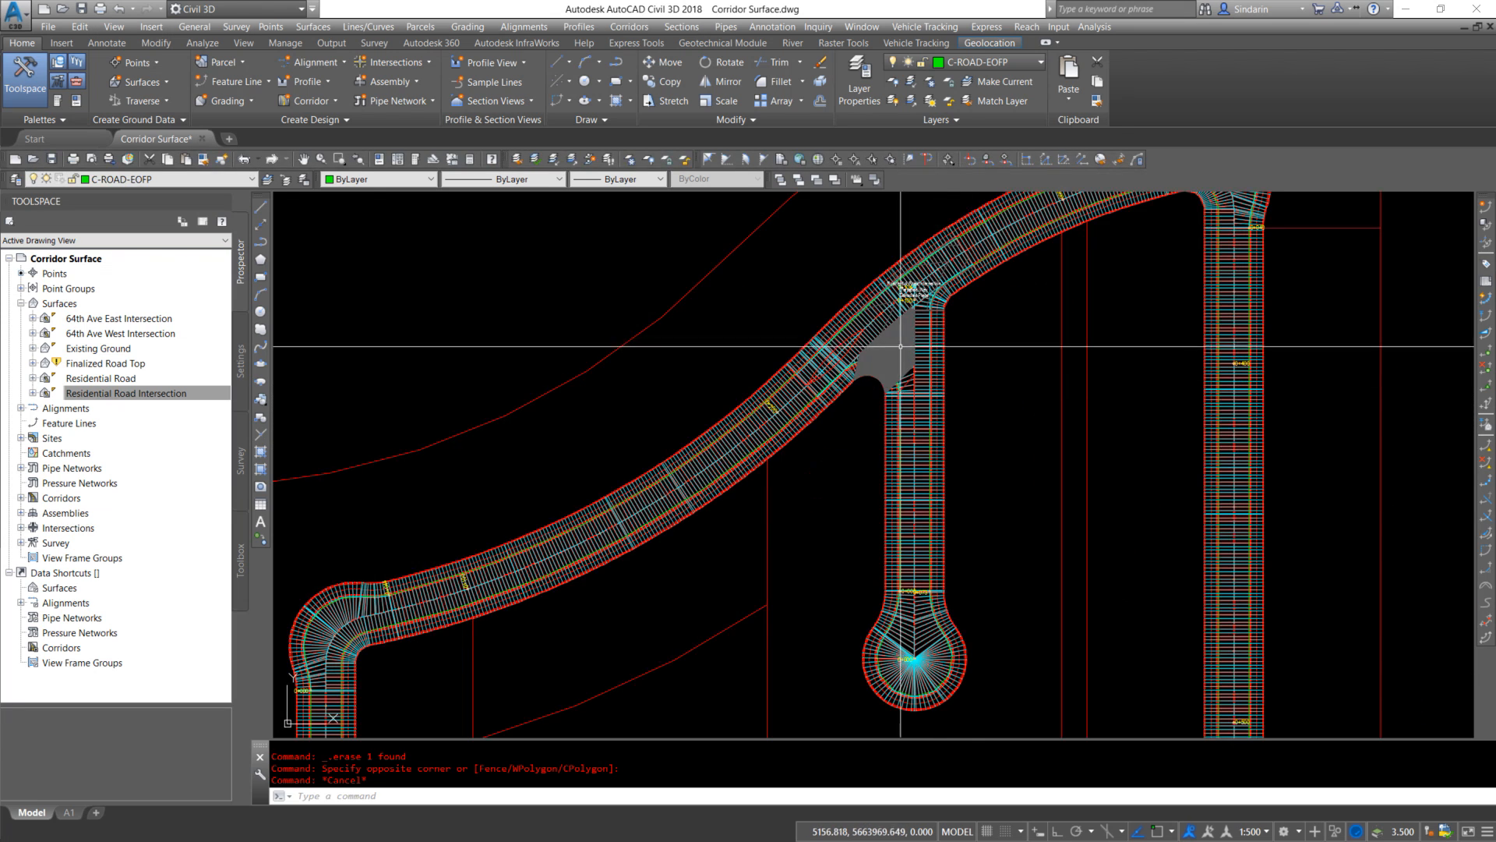
pyautogui.scroll(2, 777, 461)
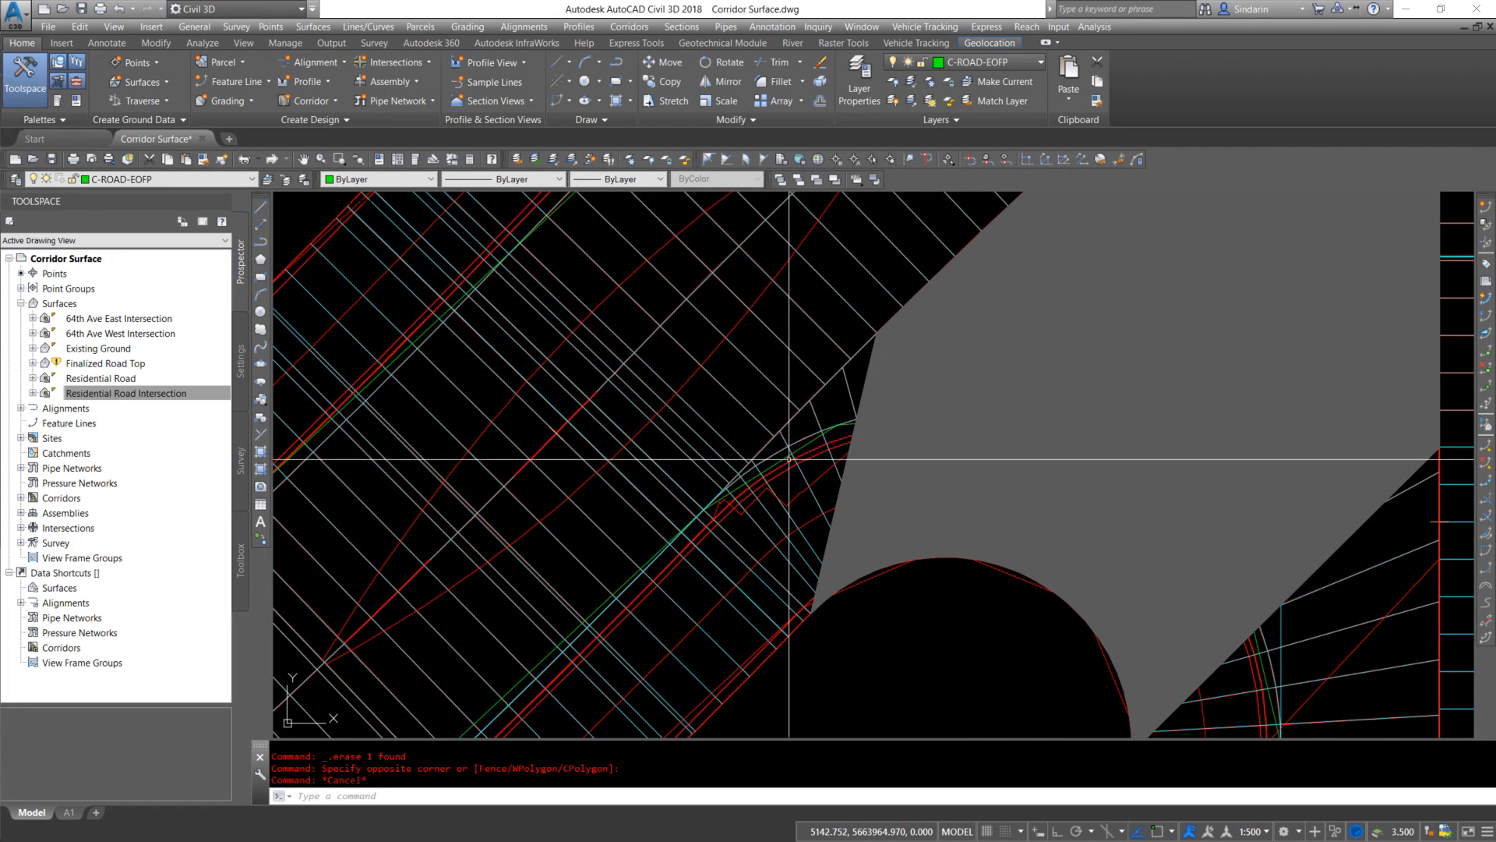
pyautogui.write('RE')
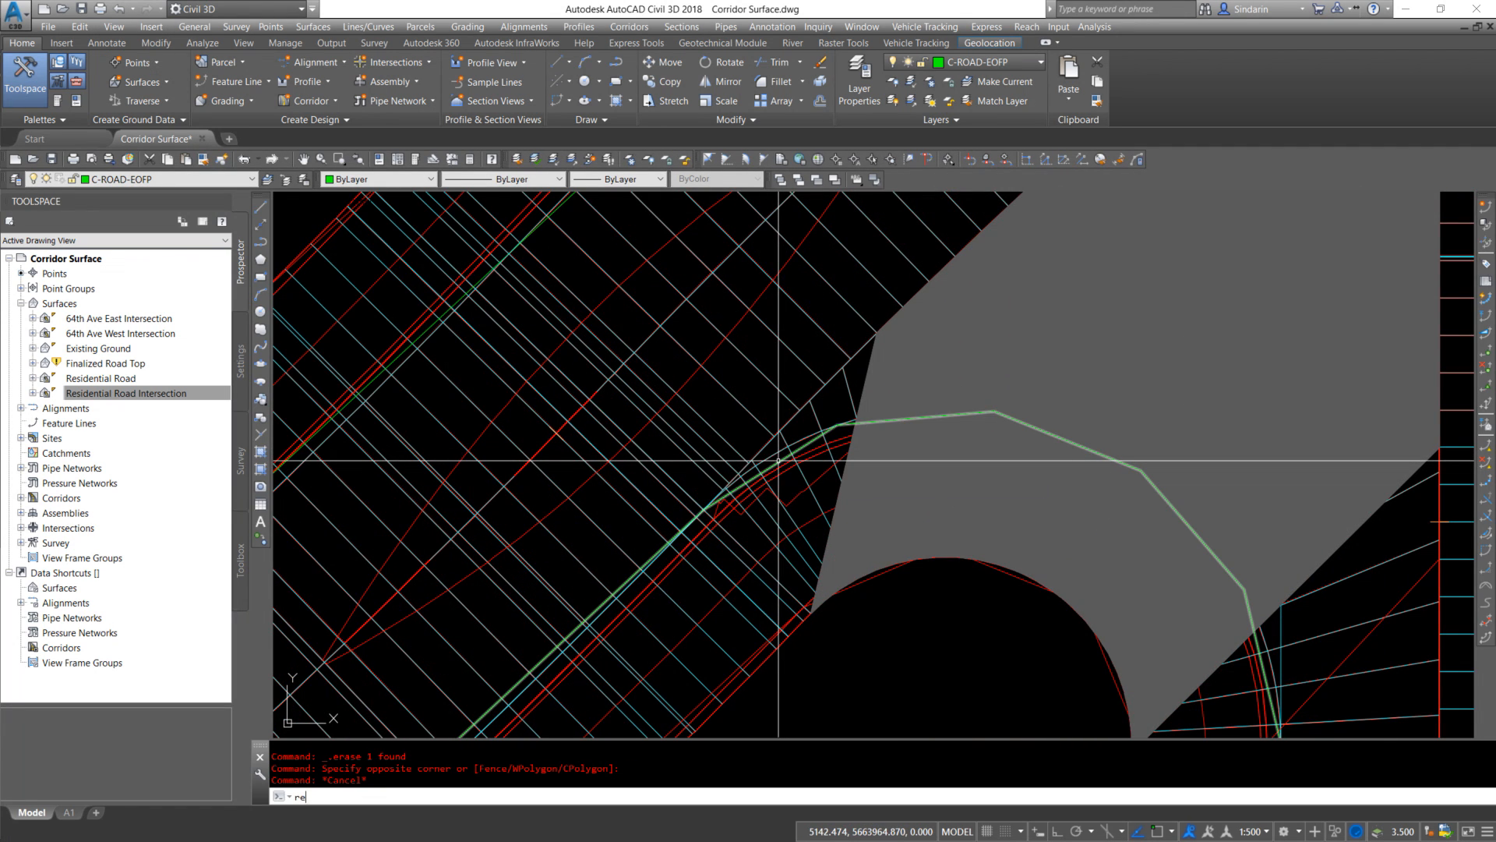
pyautogui.press('Return')
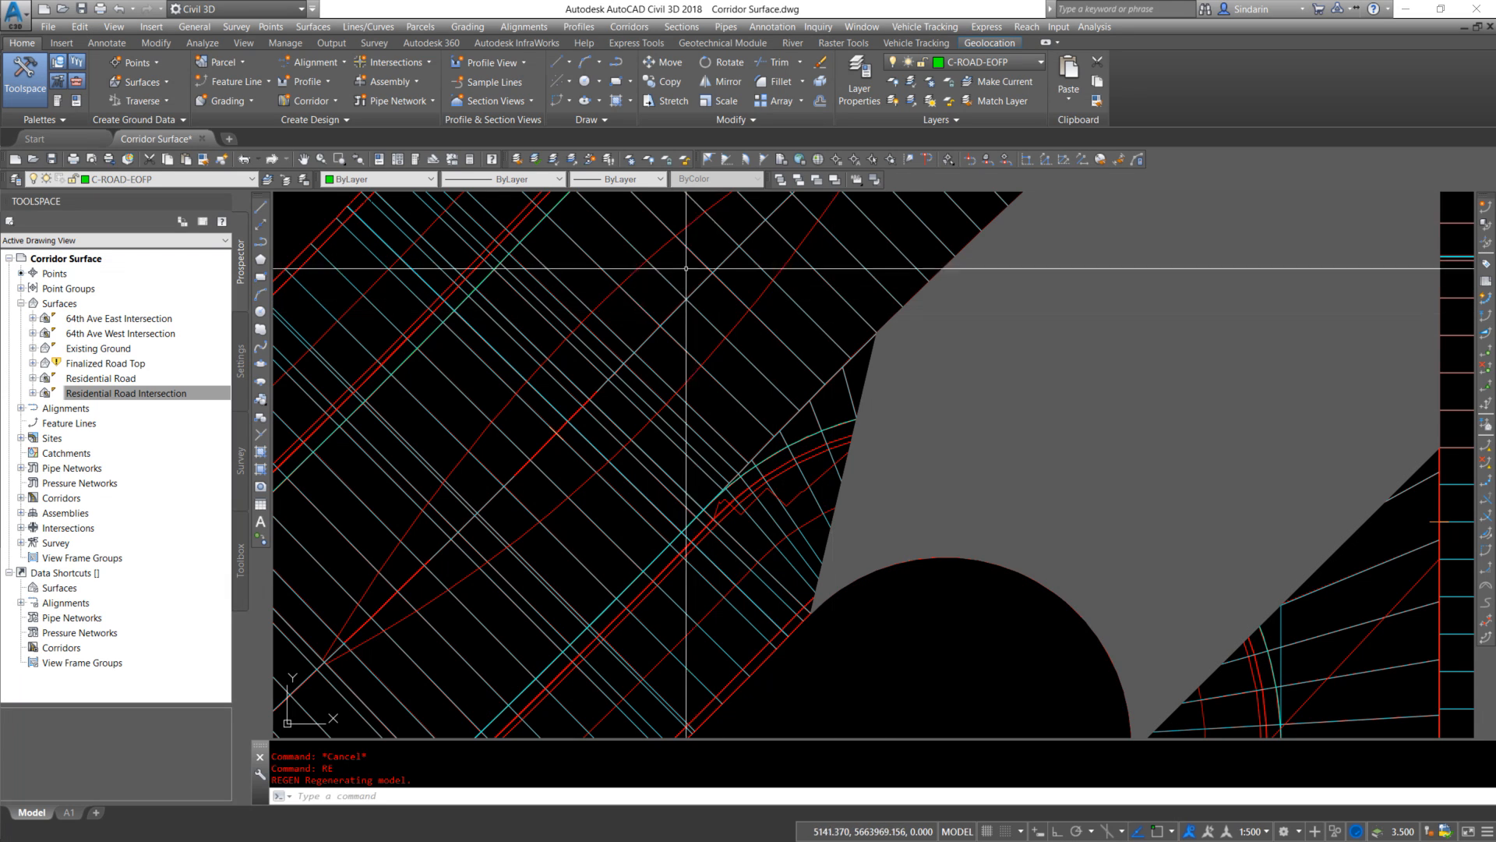
pyautogui.click(632, 161)
pyautogui.click(749, 363)
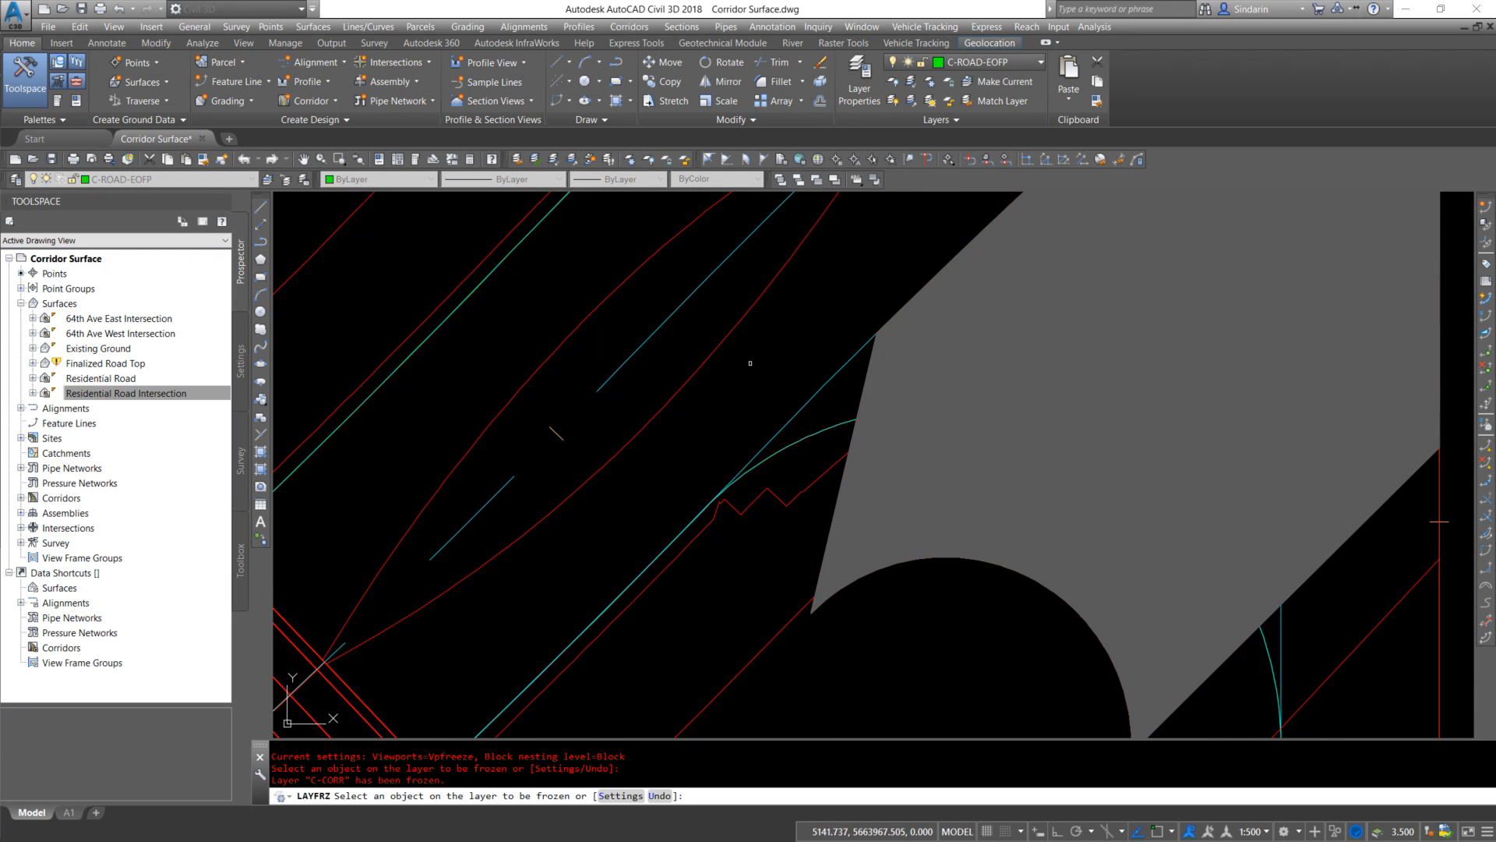
pyautogui.press('Escape')
pyautogui.press('Escape')
pyautogui.write('pl')
pyautogui.press('Return')
pyautogui.keyDown('shift'); pyautogui.rightClick(770, 458); pyautogui.keyUp('shift')
pyautogui.press('e')
pyautogui.click(770, 461)
pyautogui.press('Escape')
# Draw a three-point polyline arc over the southwest curb return, from the curve's start endpoint through its midpoint to its end
pyautogui.write('pl')
pyautogui.press('Return')
pyautogui.keyDown('shift'); pyautogui.rightClick(774, 464); pyautogui.keyUp('shift')
pyautogui.press('e')
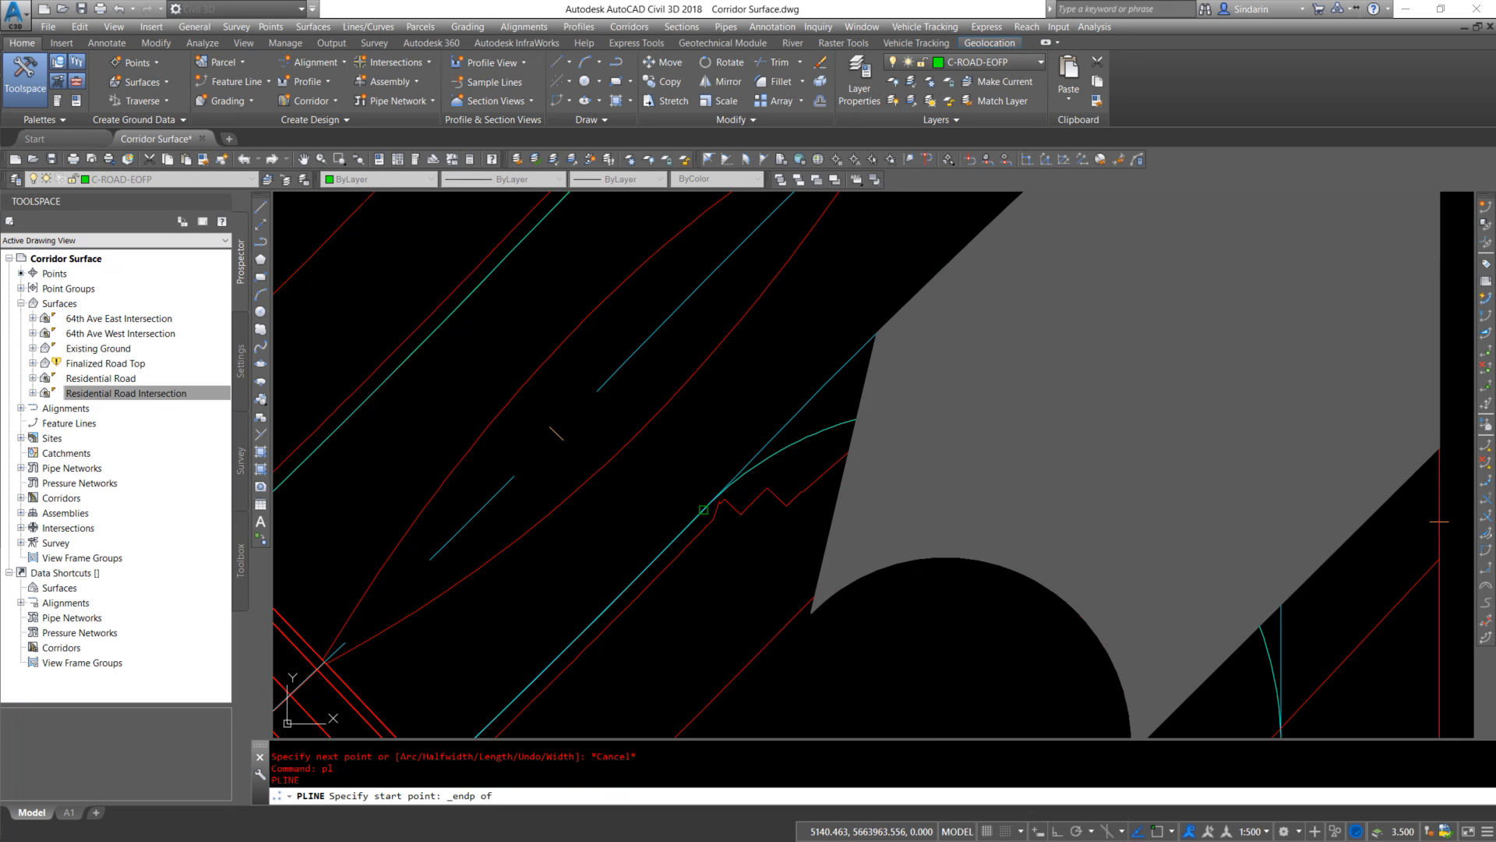
pyautogui.click(771, 461)
pyautogui.scroll(-2, 792, 356)
pyautogui.write('a')
pyautogui.press('Return')
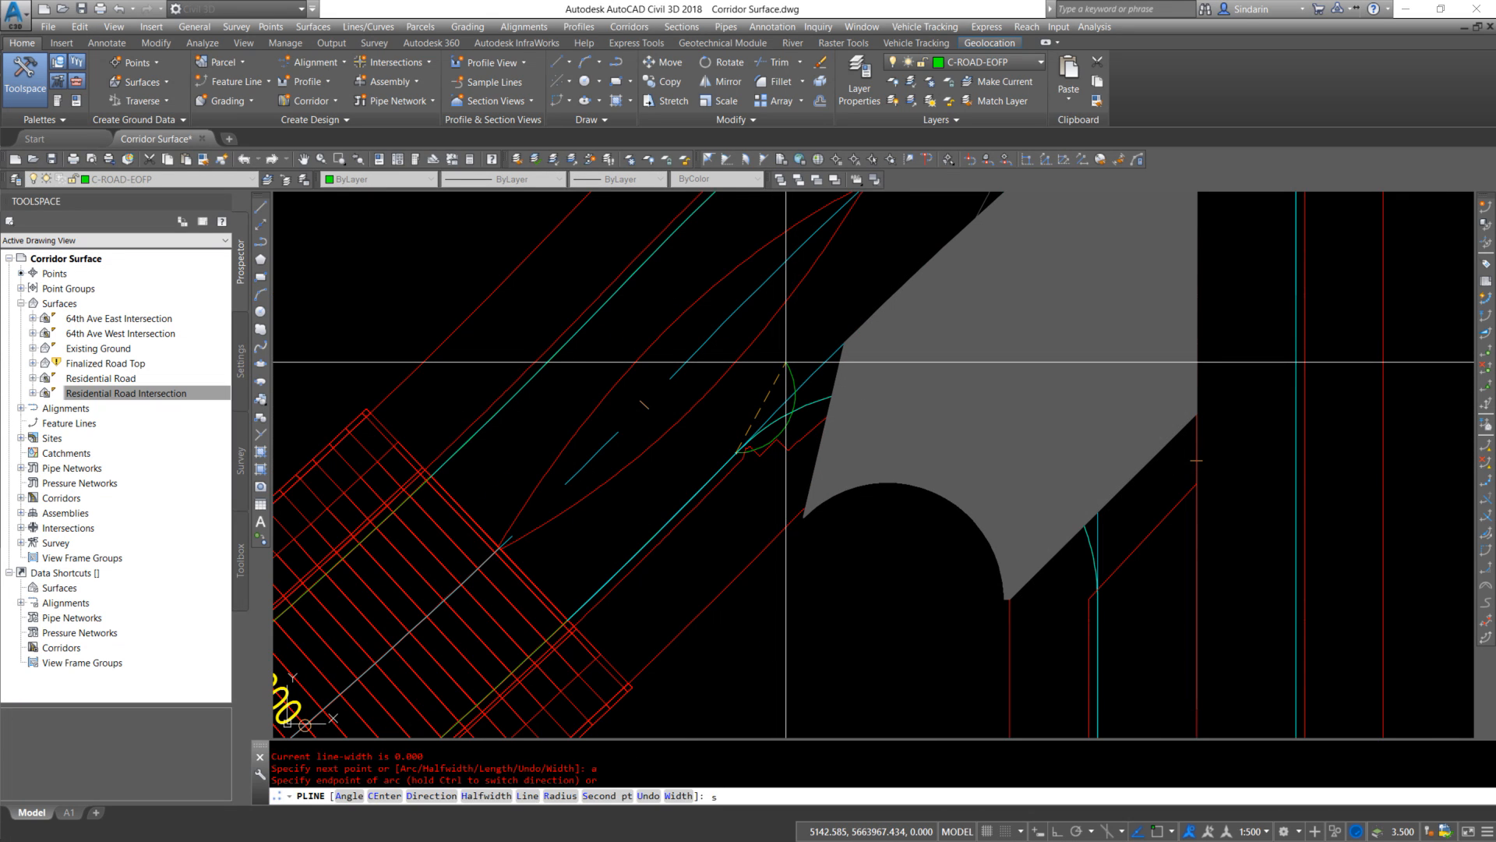
pyautogui.press('Return')
pyautogui.keyDown('shift'); pyautogui.rightClick(844, 427); pyautogui.keyUp('shift')
pyautogui.click(972, 408)
pyautogui.keyDown('shift'); pyautogui.rightClick(1062, 546); pyautogui.keyUp('shift')
pyautogui.press('e')
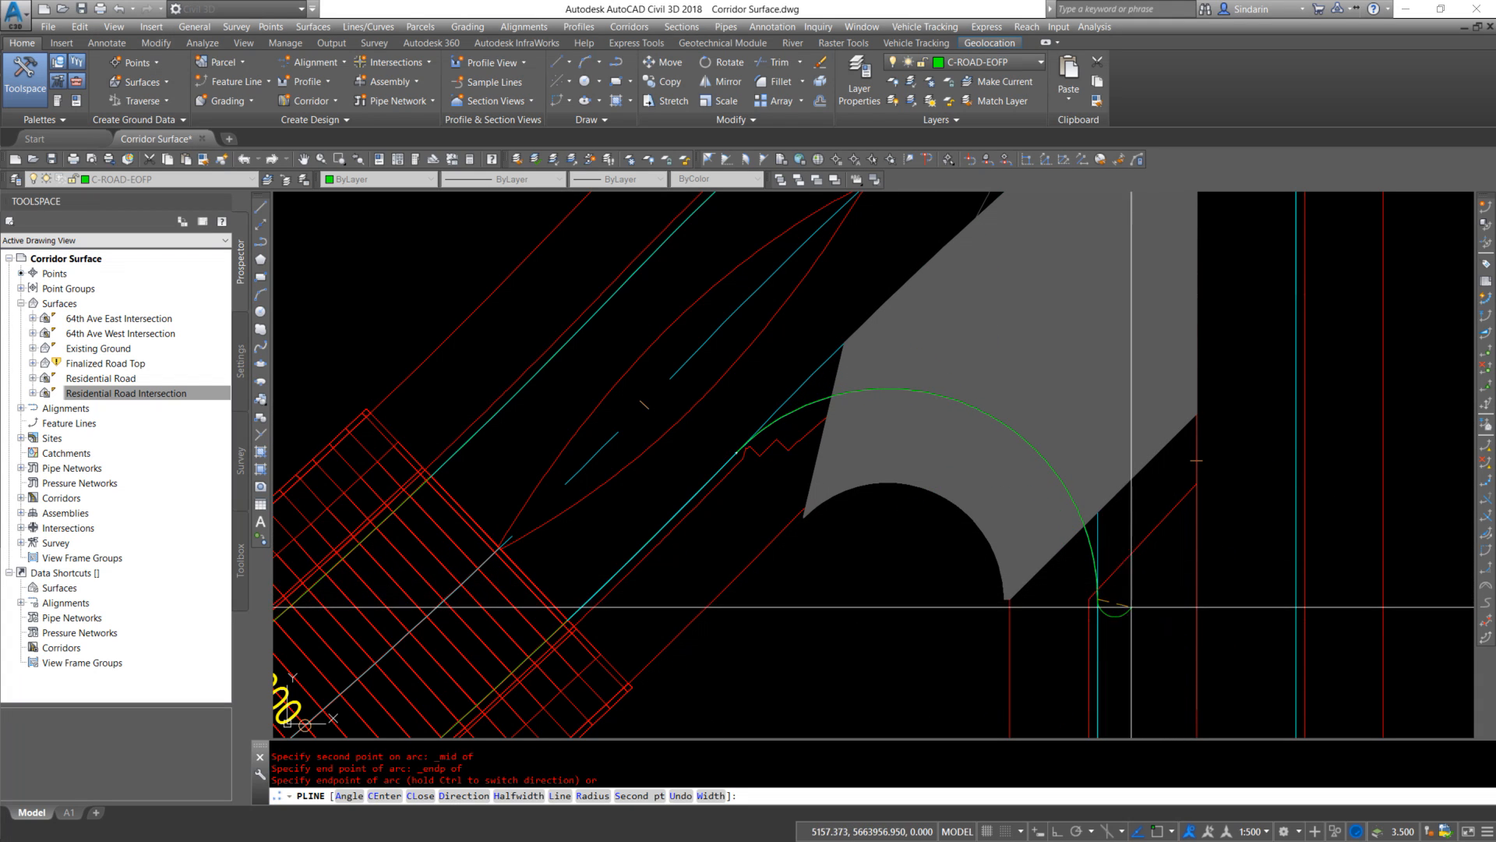
pyautogui.click(1093, 592)
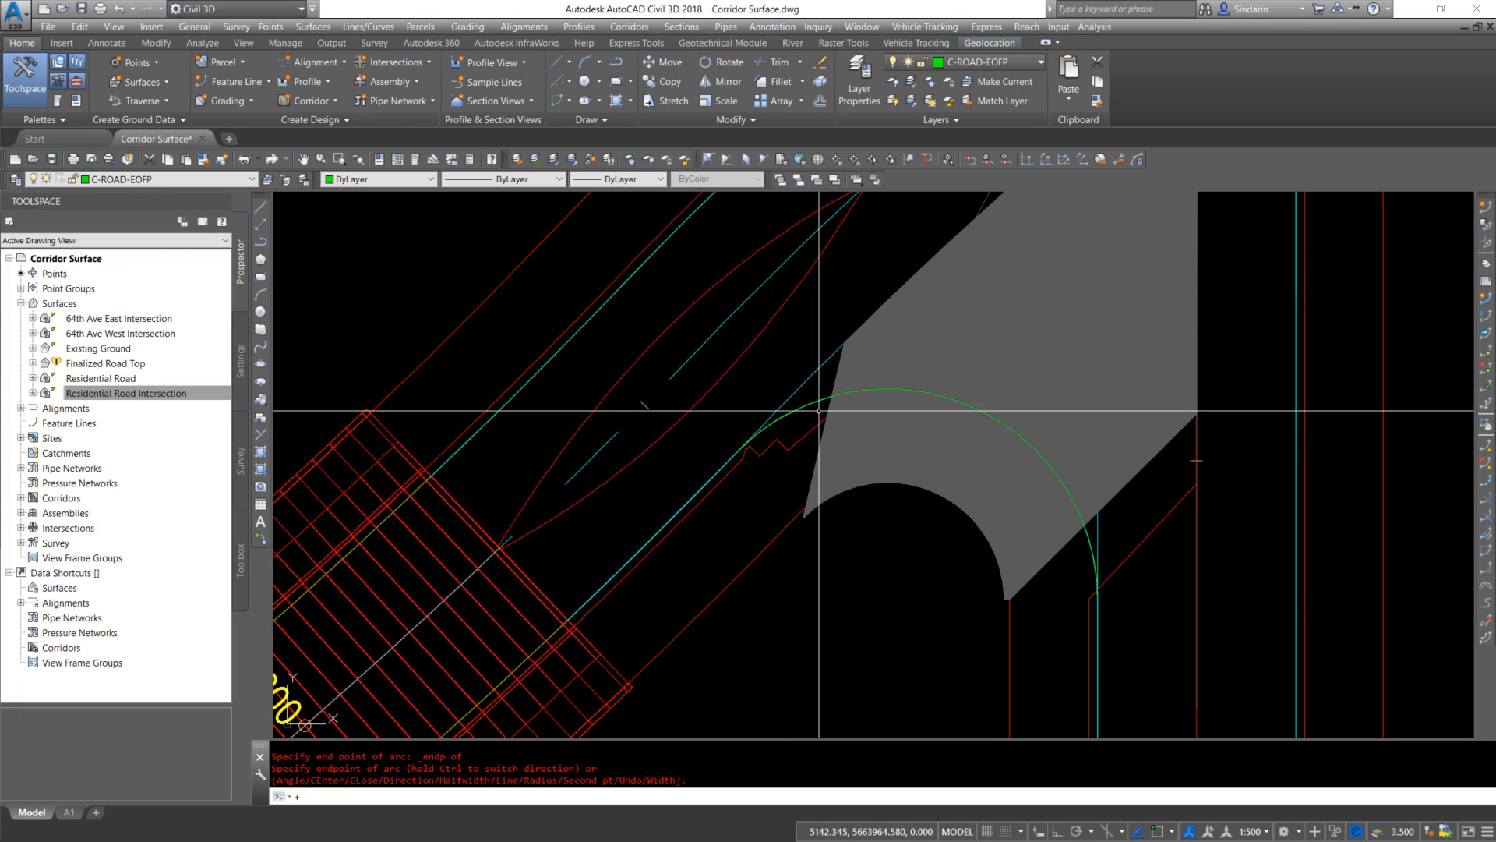
pyautogui.press('Escape')
# Inspect the new polyline arc and the Residential Road Intersection surface around the start of the southwest curb return
pyautogui.moveTo(785, 438); pyautogui.dragTo(670, 362, button='middle')
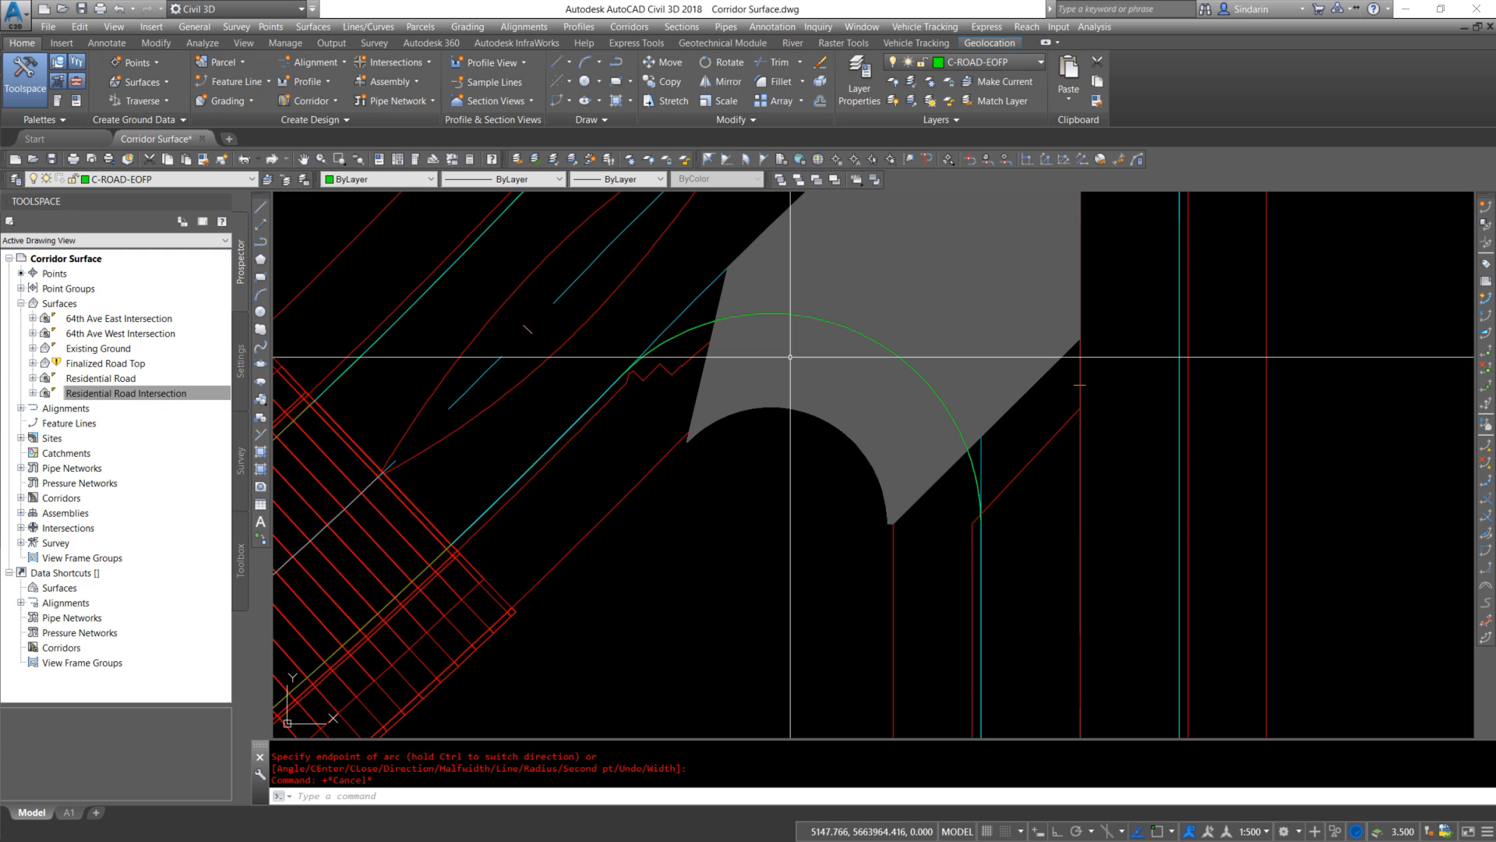
pyautogui.click(706, 323)
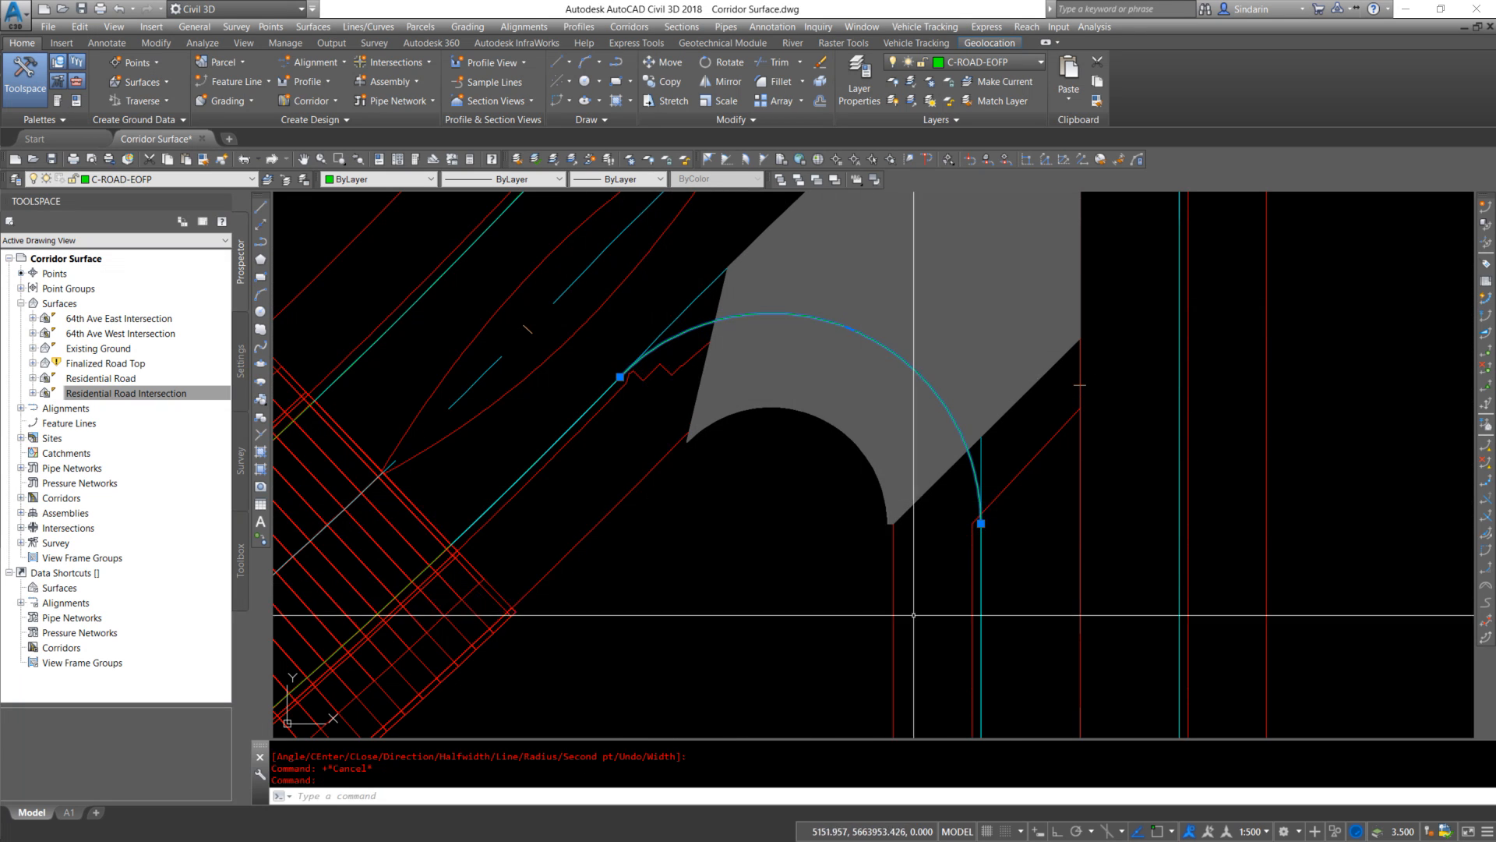
pyautogui.moveTo(611, 436); pyautogui.dragTo(627, 495, button='middle')
pyautogui.press('Escape')
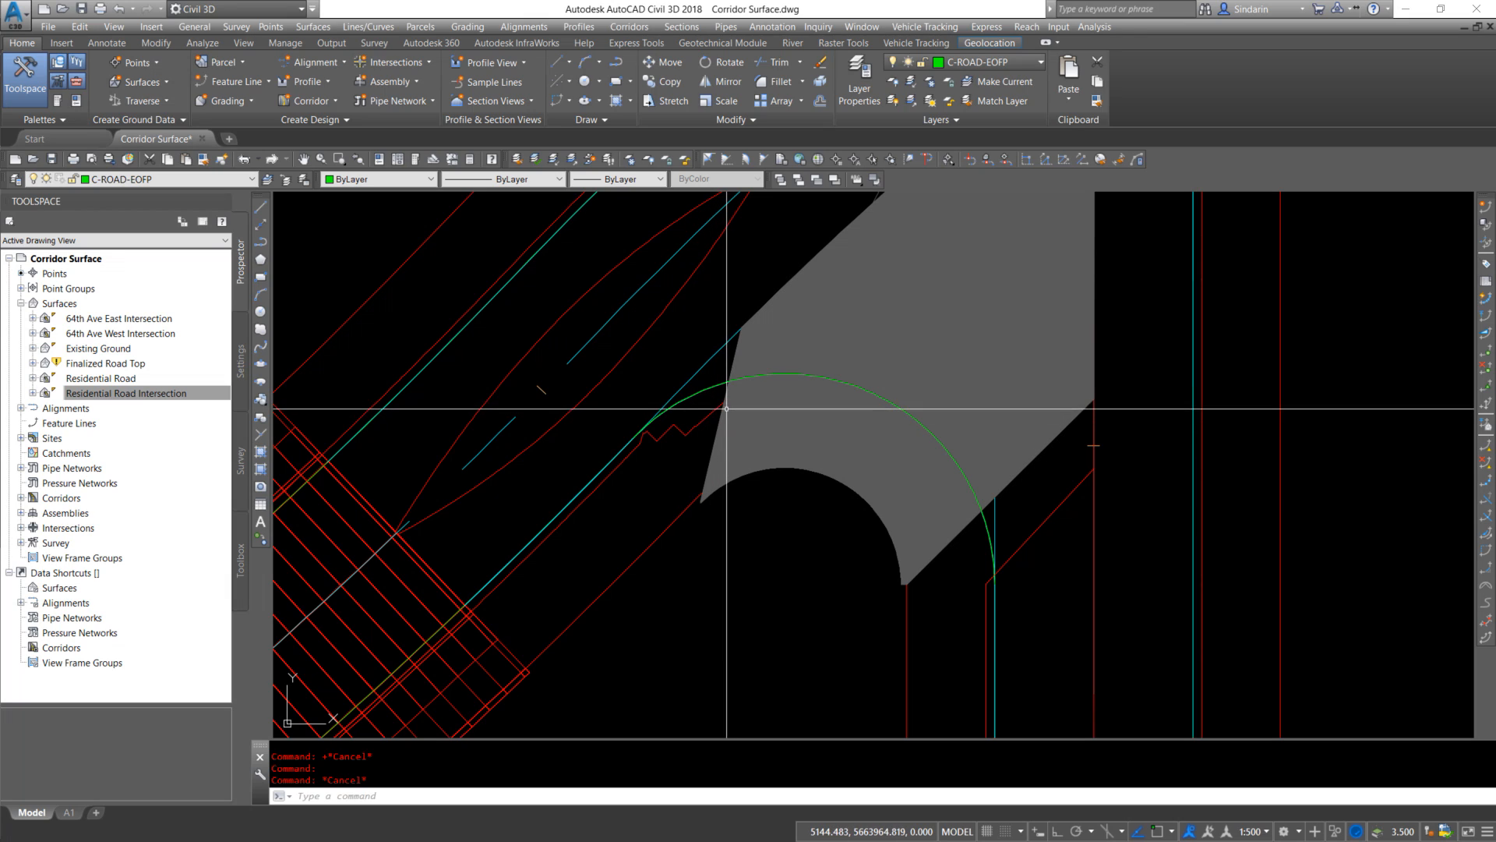
pyautogui.moveTo(721, 428)
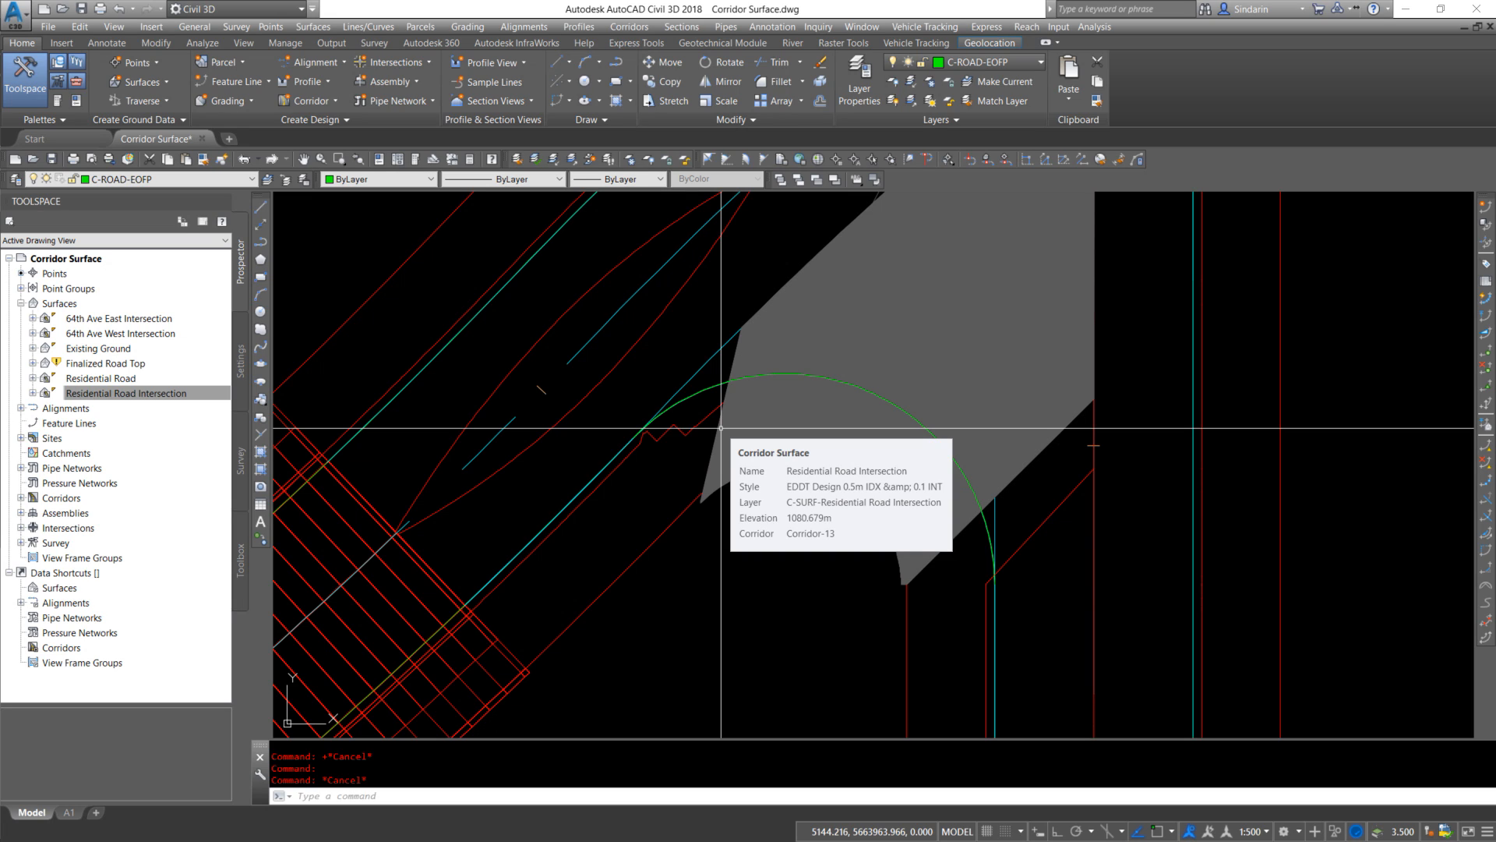
pyautogui.scroll(4, 721, 428)
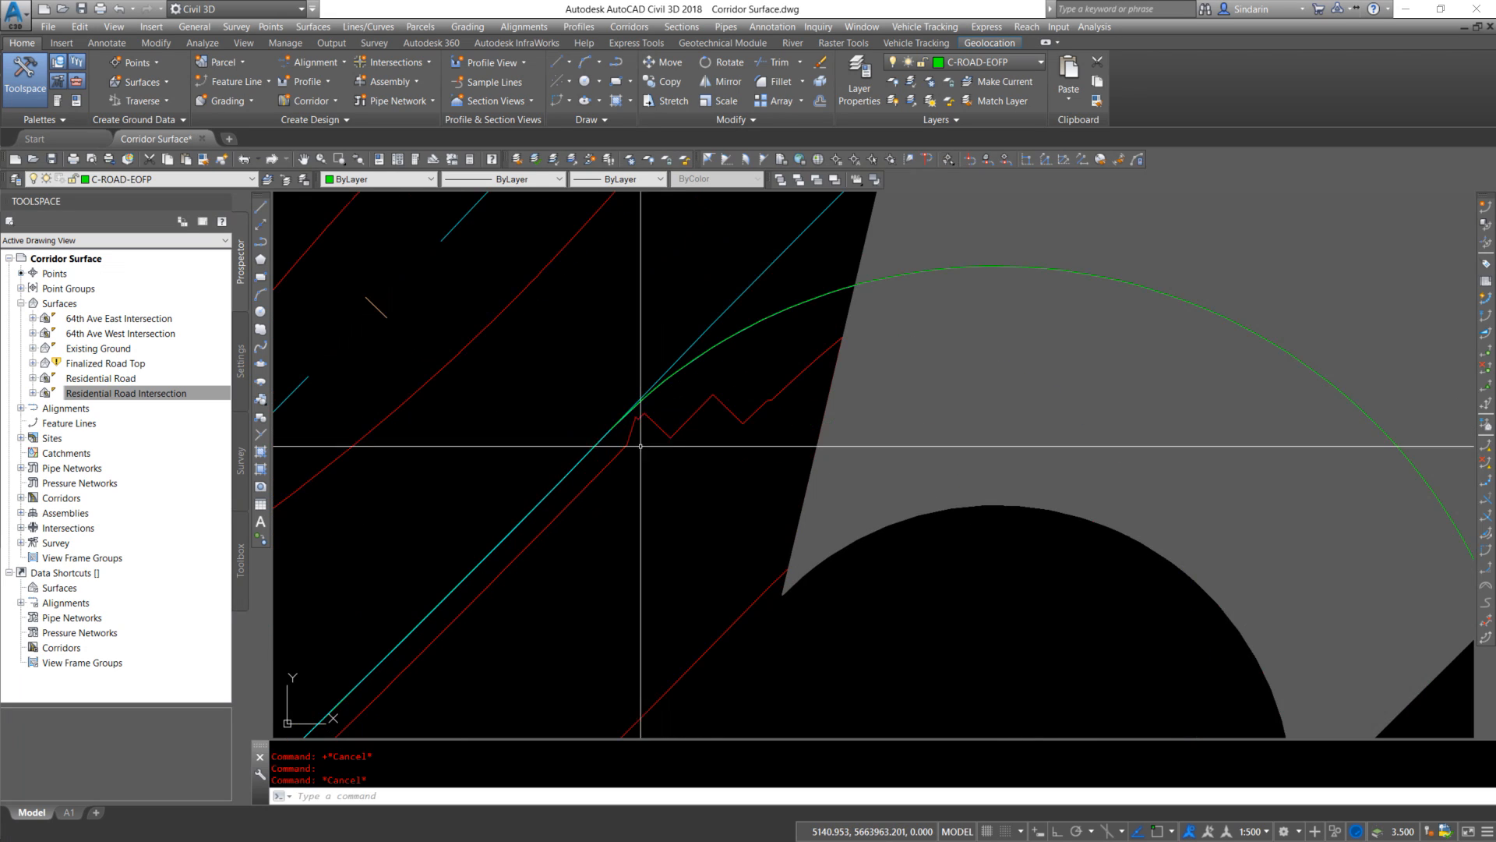
# Add a Station/Offset label to the southwest quadrant alignment at the starting endpoint of the curb return arc, on the alignment itself
pyautogui.click(523, 27)
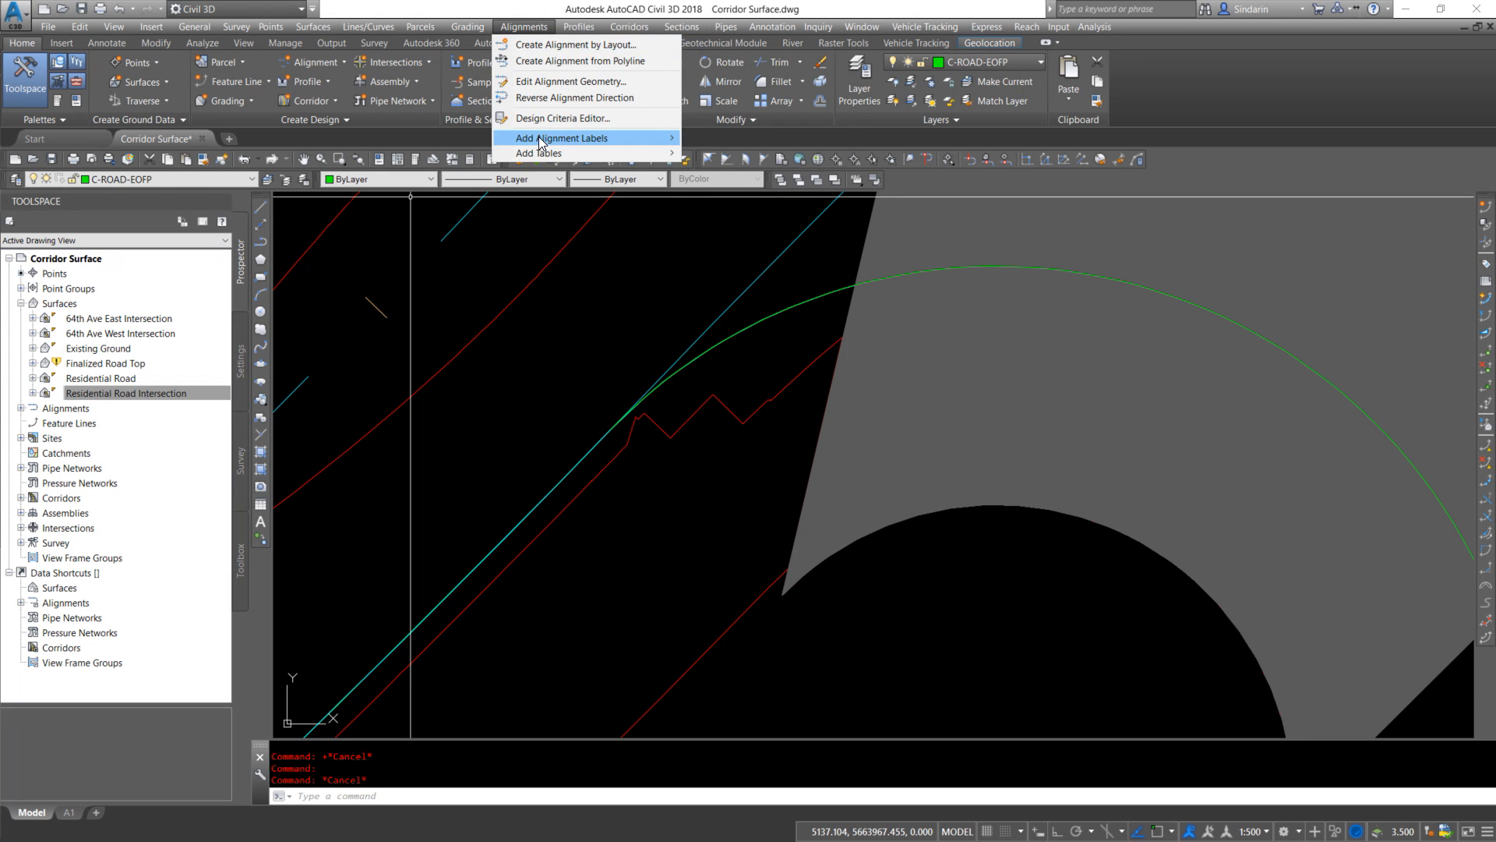
pyautogui.moveTo(538, 145)
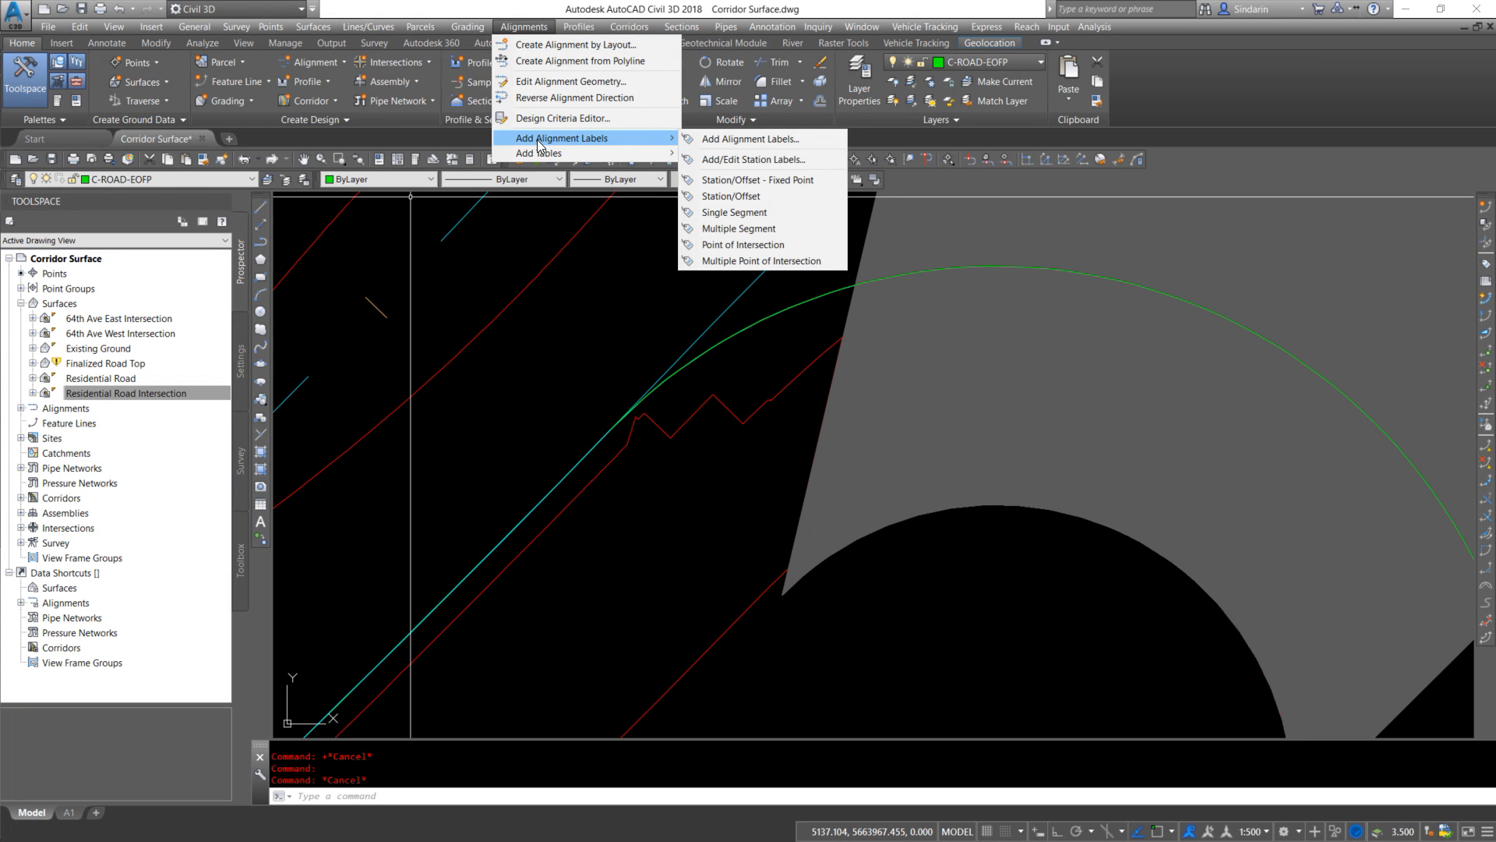
pyautogui.click(754, 196)
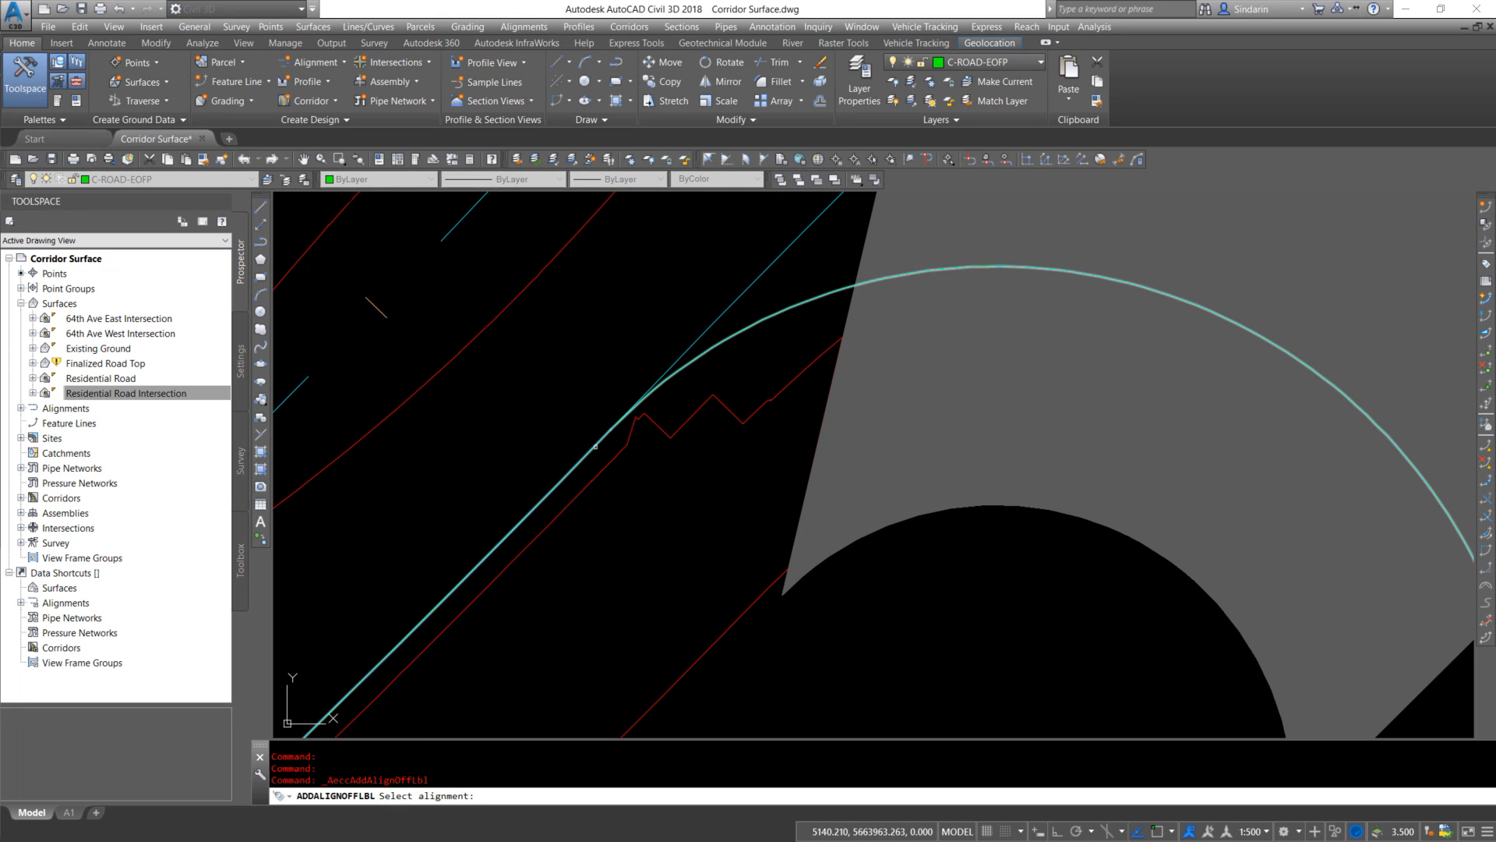
pyautogui.click(595, 445)
pyautogui.keyDown('shift'); pyautogui.rightClick(618, 421); pyautogui.keyUp('shift')
pyautogui.press('e')
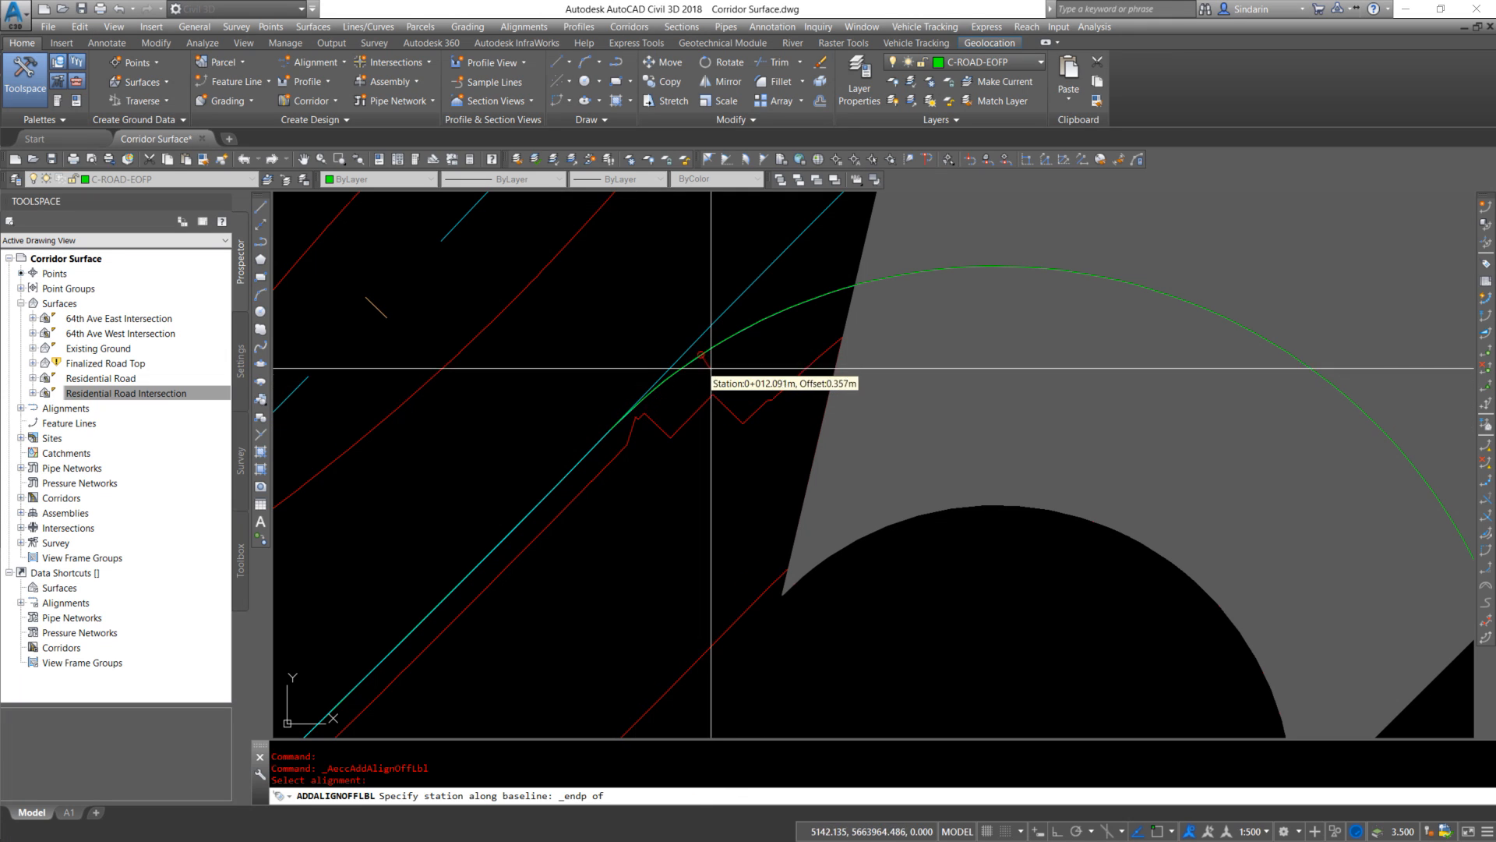
pyautogui.click(610, 429)
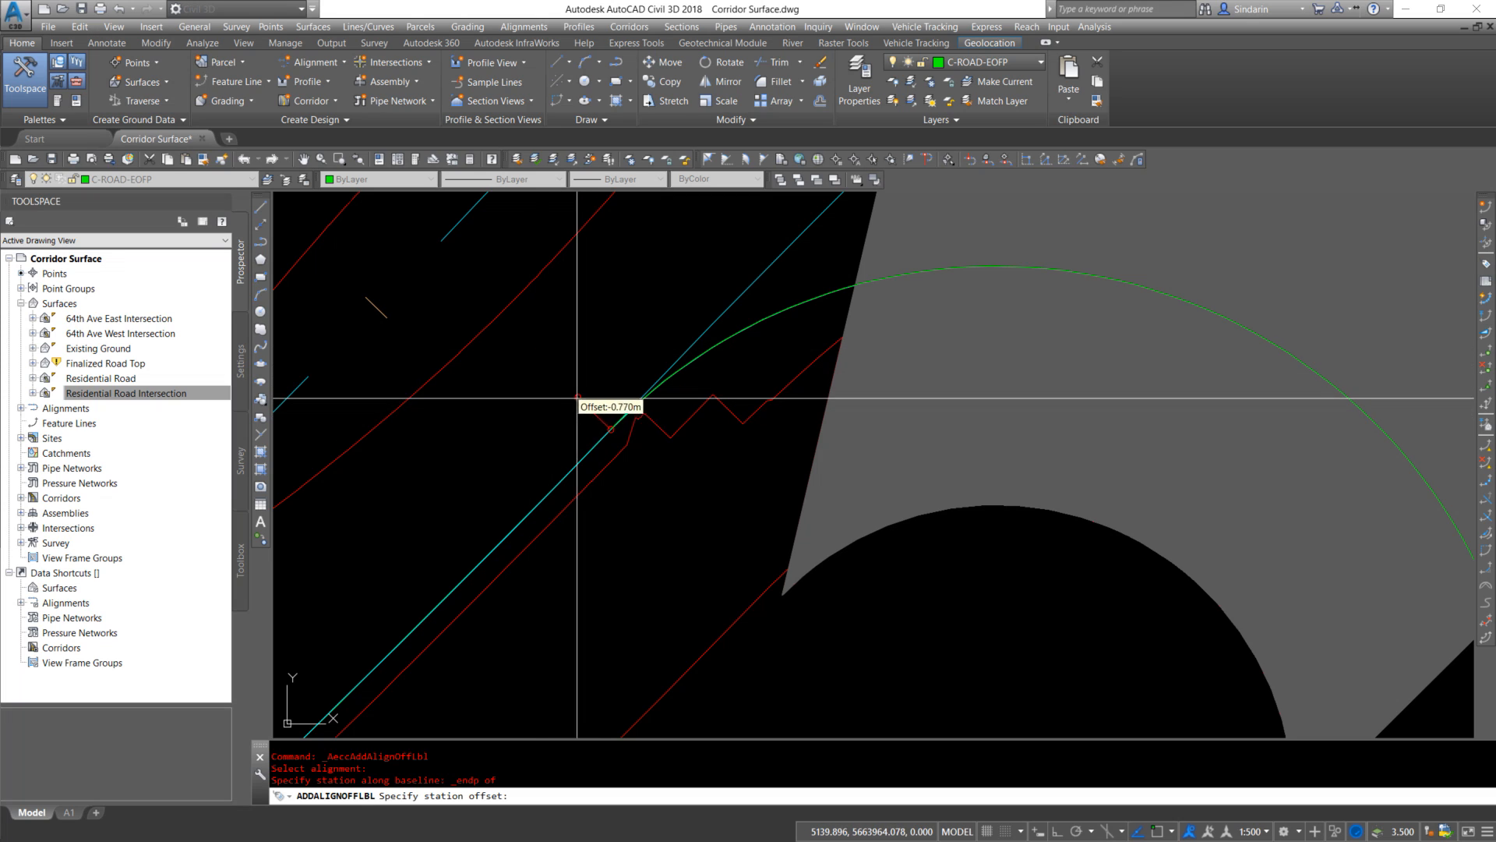
pyautogui.press('F8')
pyautogui.keyDown('shift'); pyautogui.rightClick(657, 392); pyautogui.keyUp('shift')
pyautogui.click(701, 508)
pyautogui.click(612, 430)
pyautogui.scroll(4, 667, 421)
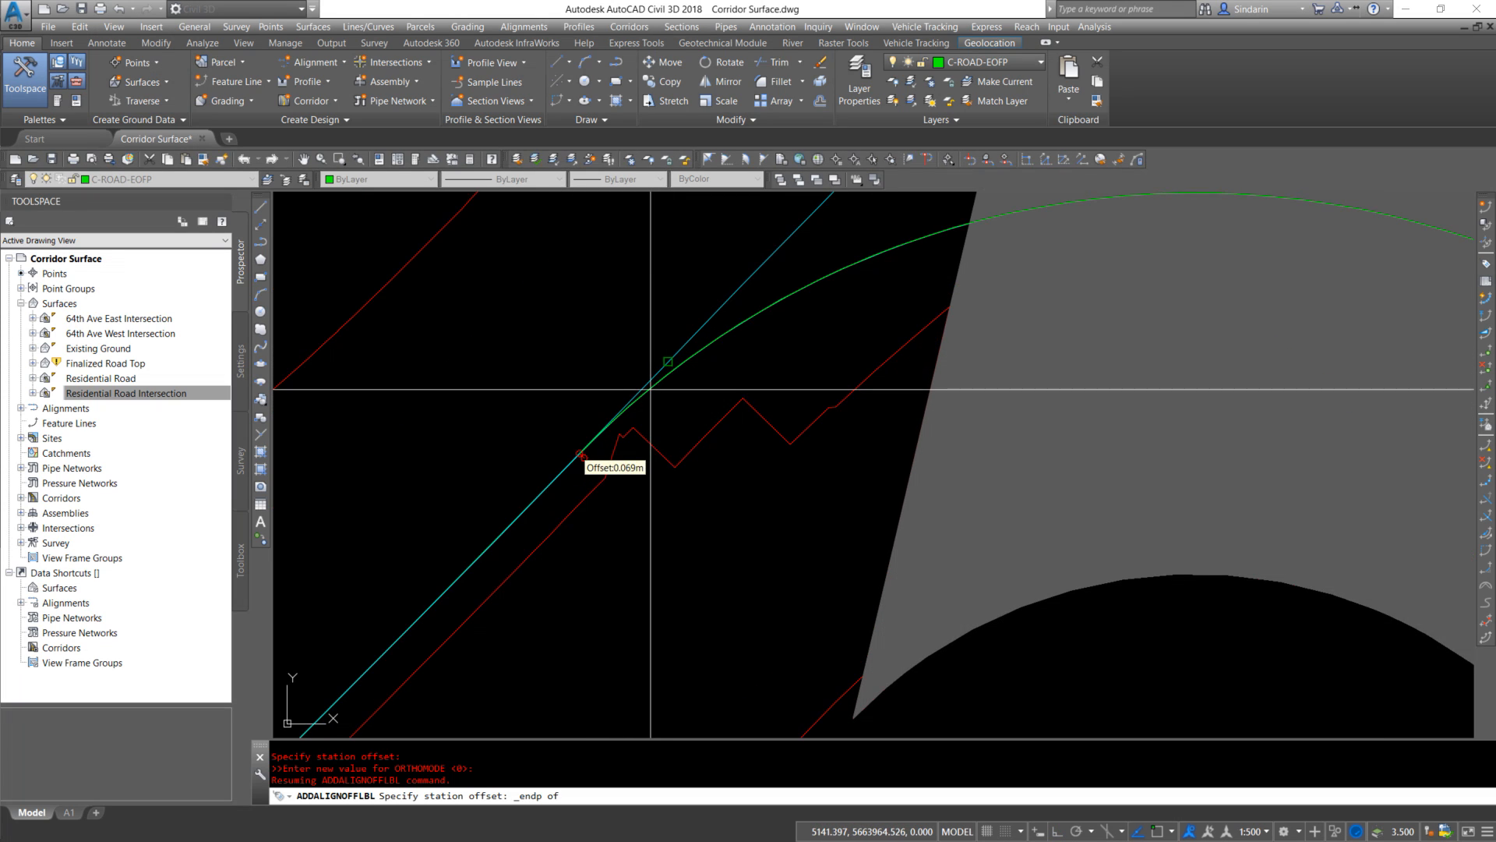
pyautogui.scroll(-5, 710, 474)
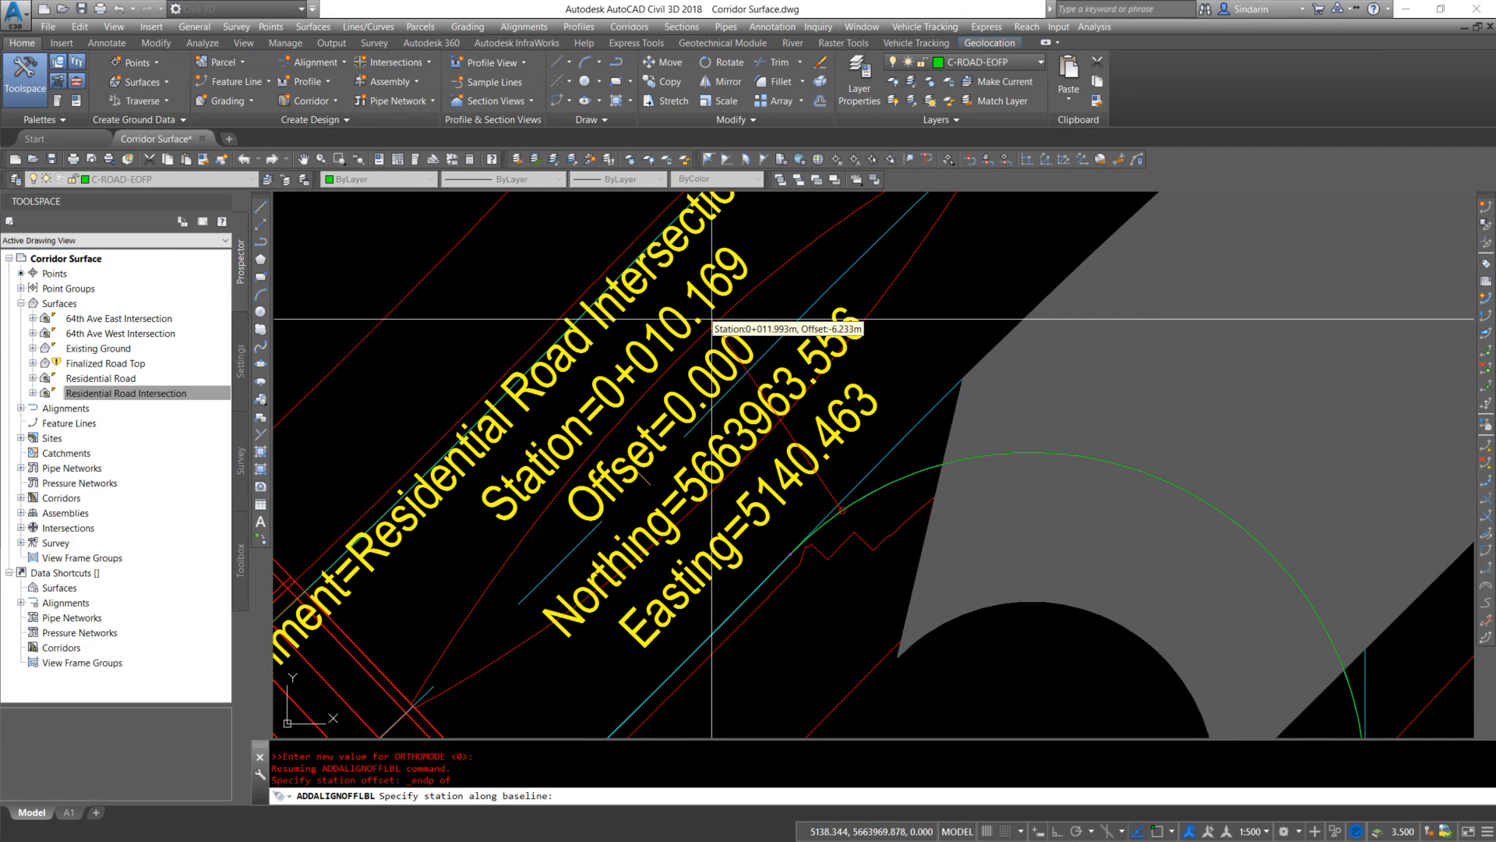
pyautogui.scroll(-4, 822, 372)
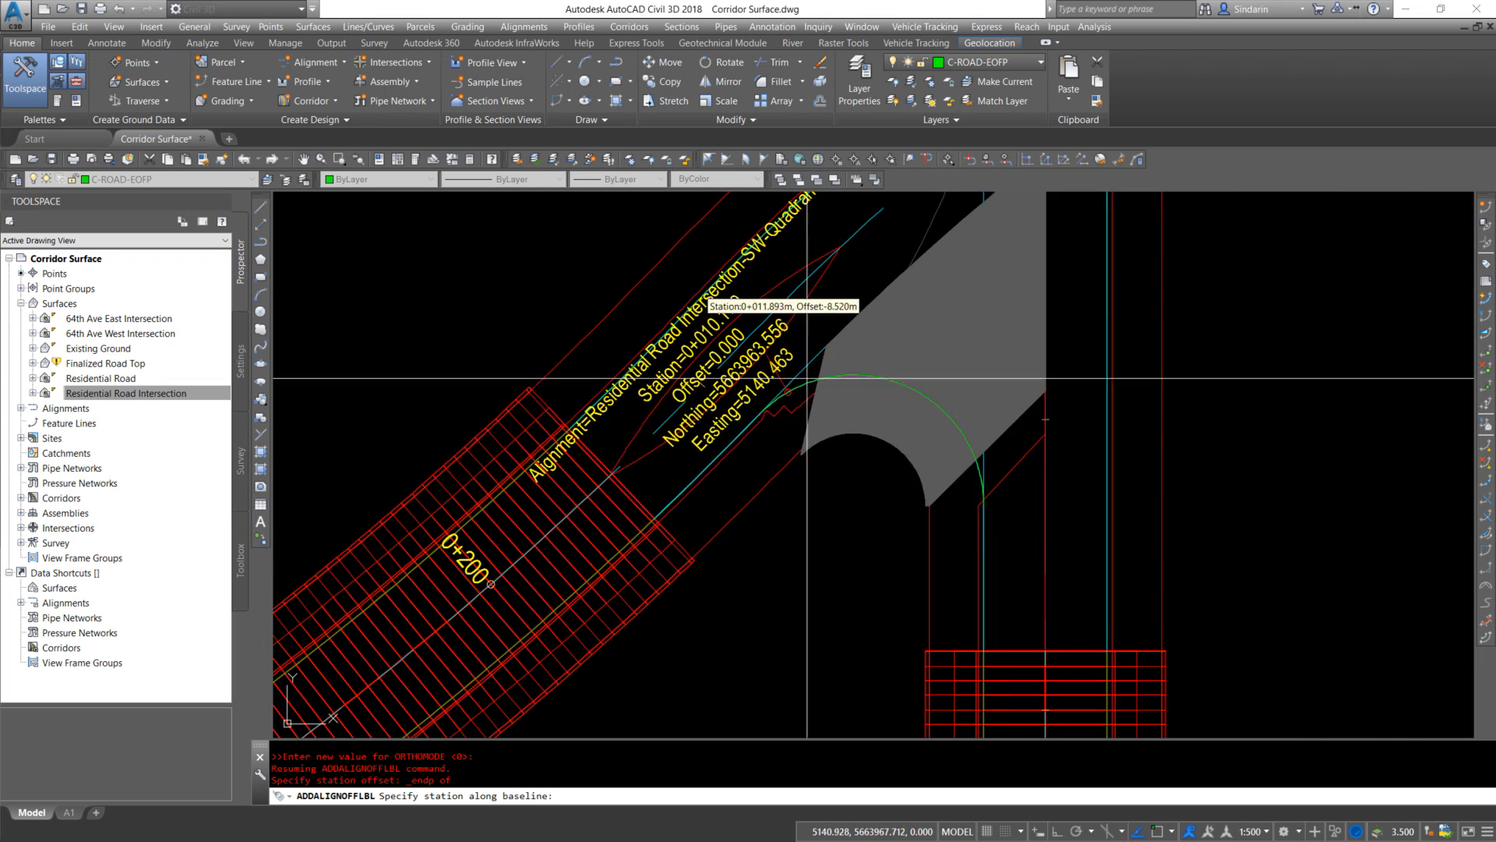
# Add a second Station/Offset label to the southwest quadrant alignment at the curb return arc's end endpoint, with the offset on the alignment
pyautogui.scroll(4, 873, 350)
pyautogui.keyDown('shift'); pyautogui.rightClick(855, 366); pyautogui.keyUp('shift')
pyautogui.click(897, 457)
pyautogui.scroll(4, 759, 318)
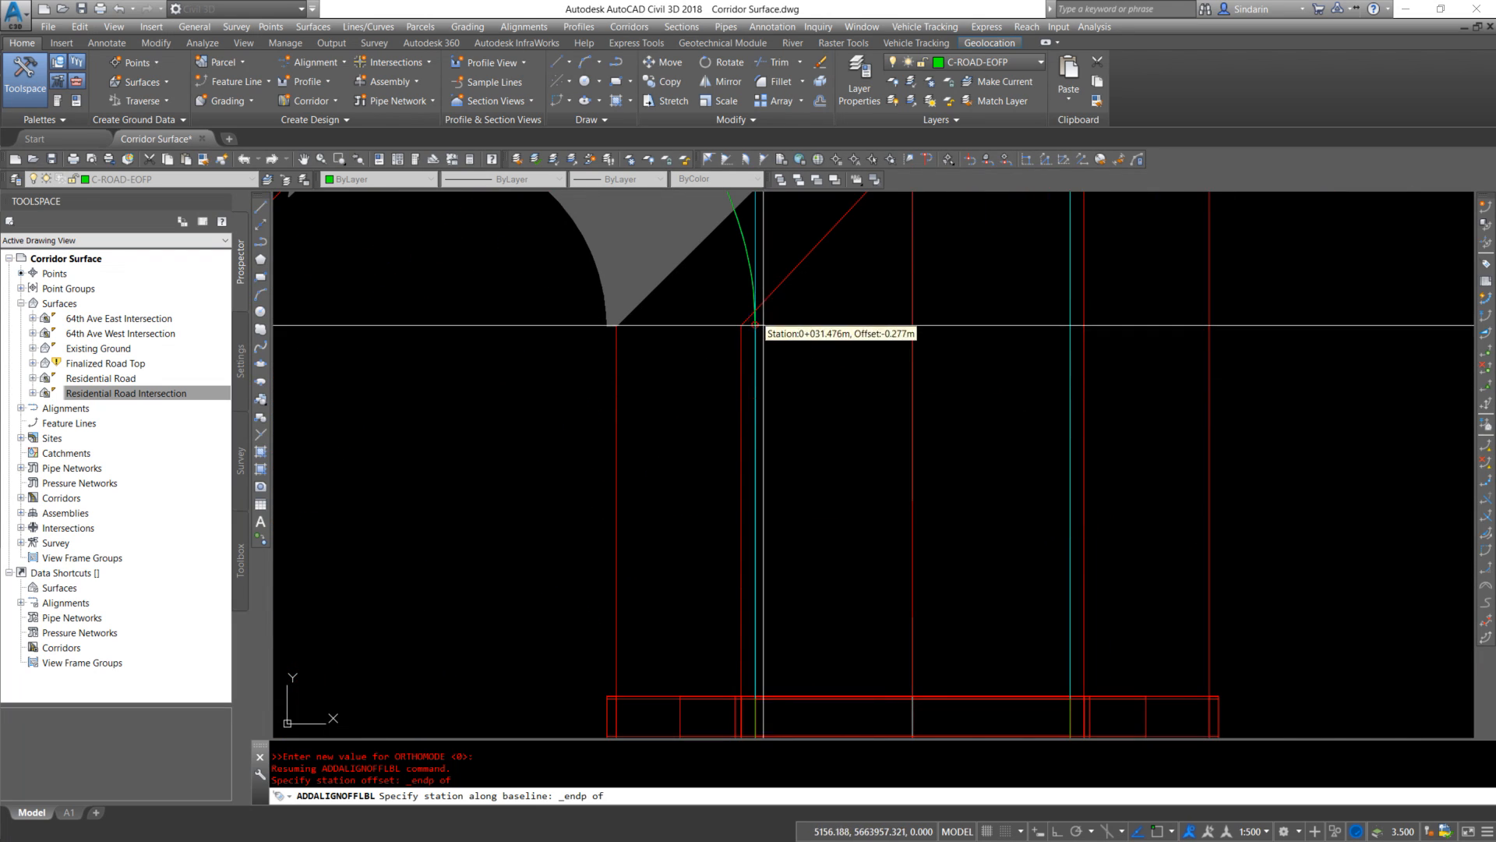
pyautogui.click(748, 315)
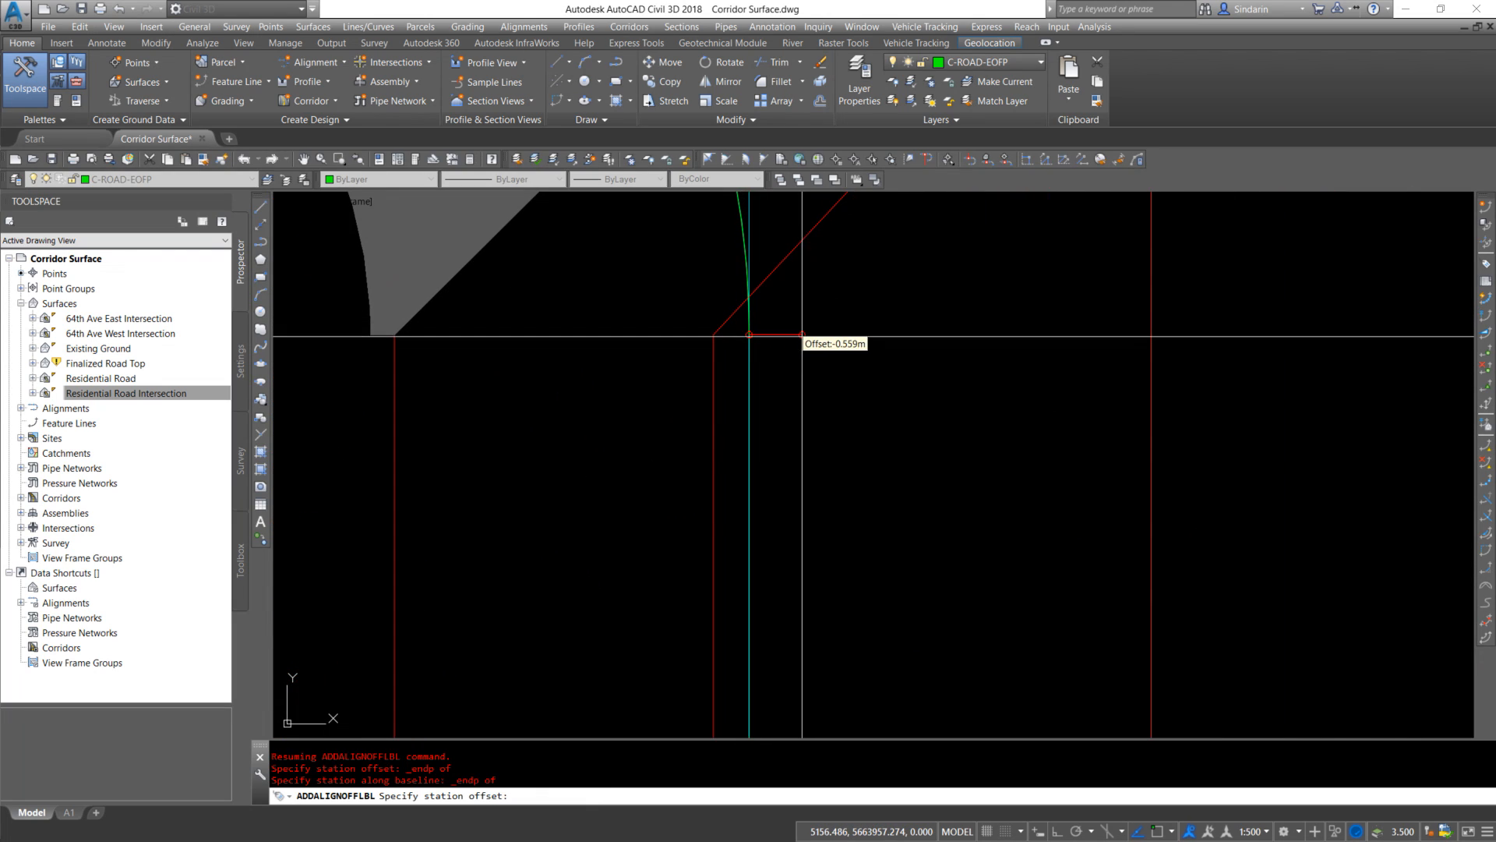
pyautogui.keyDown('shift'); pyautogui.rightClick(760, 321); pyautogui.keyUp('shift')
pyautogui.click(802, 417)
pyautogui.click(749, 319)
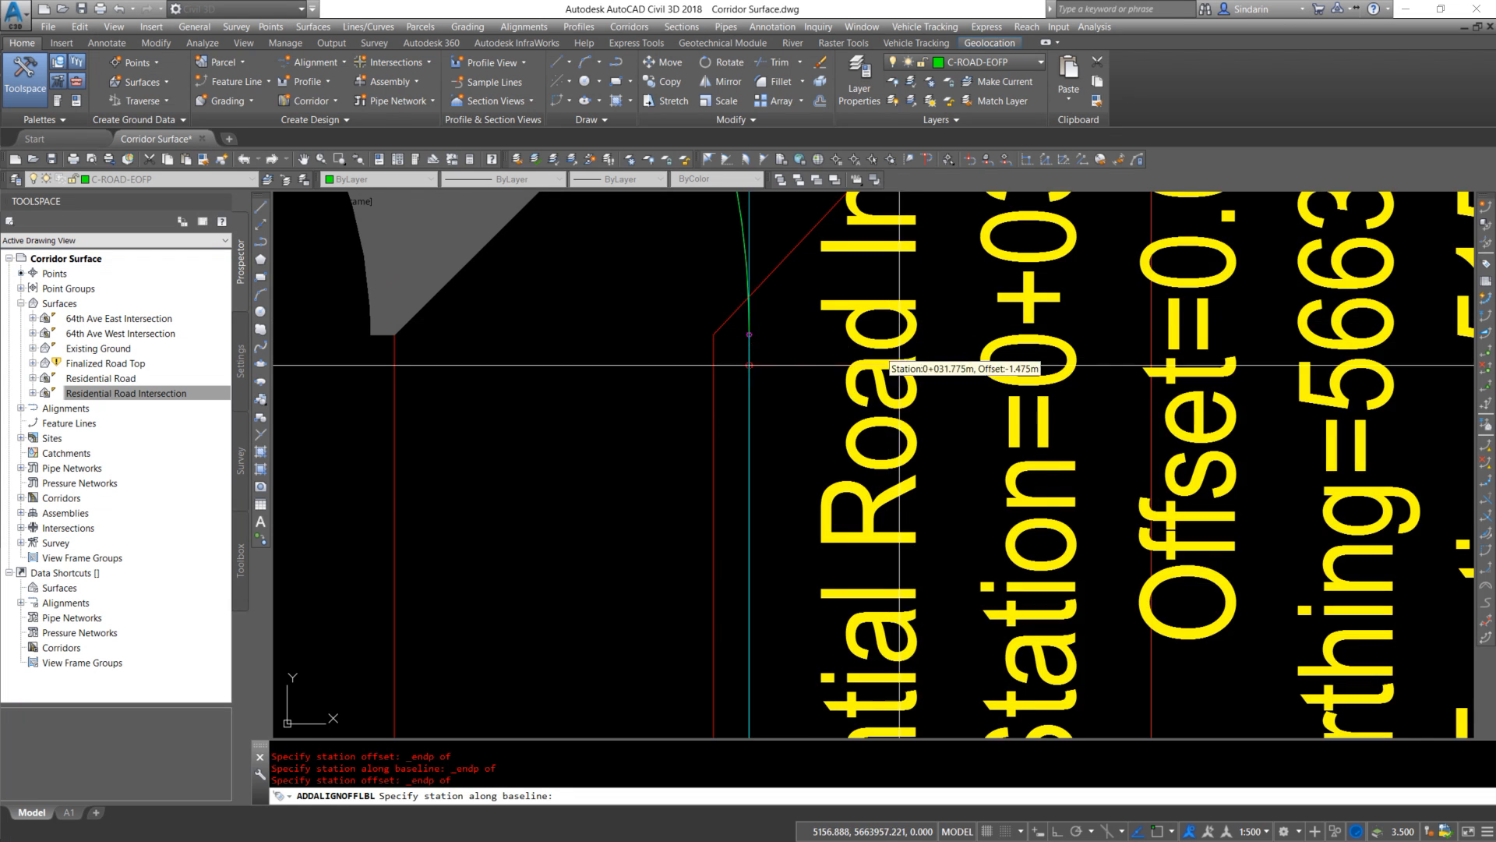
pyautogui.scroll(-4, 1027, 560)
pyautogui.press('Escape')
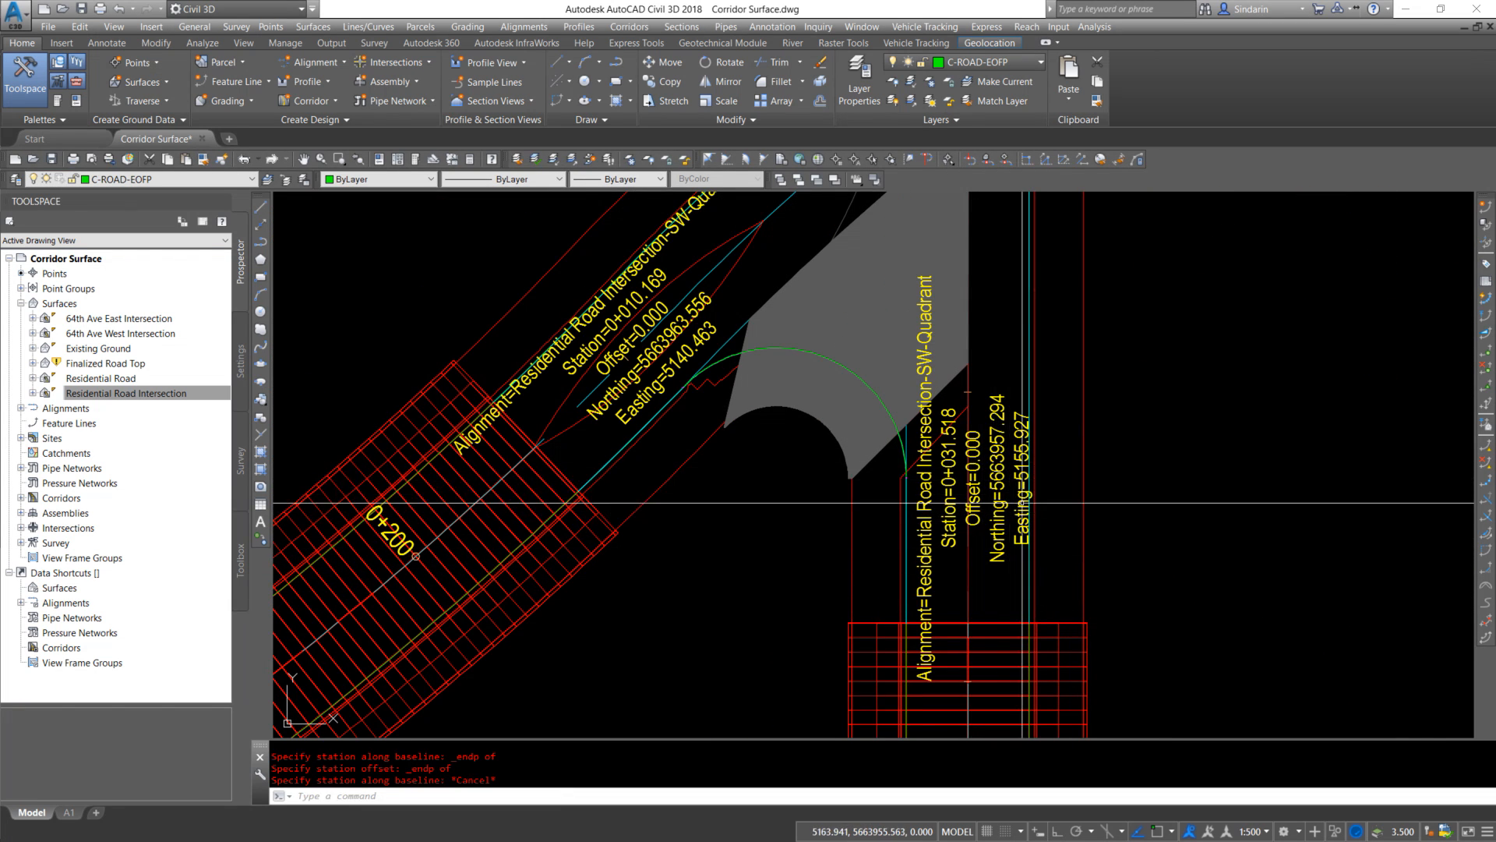
# Switch to Notepad and record the curb return curve's start and end stations, 10.169 and 31.518, on separate lines
pyautogui.scroll(2, 967, 452)
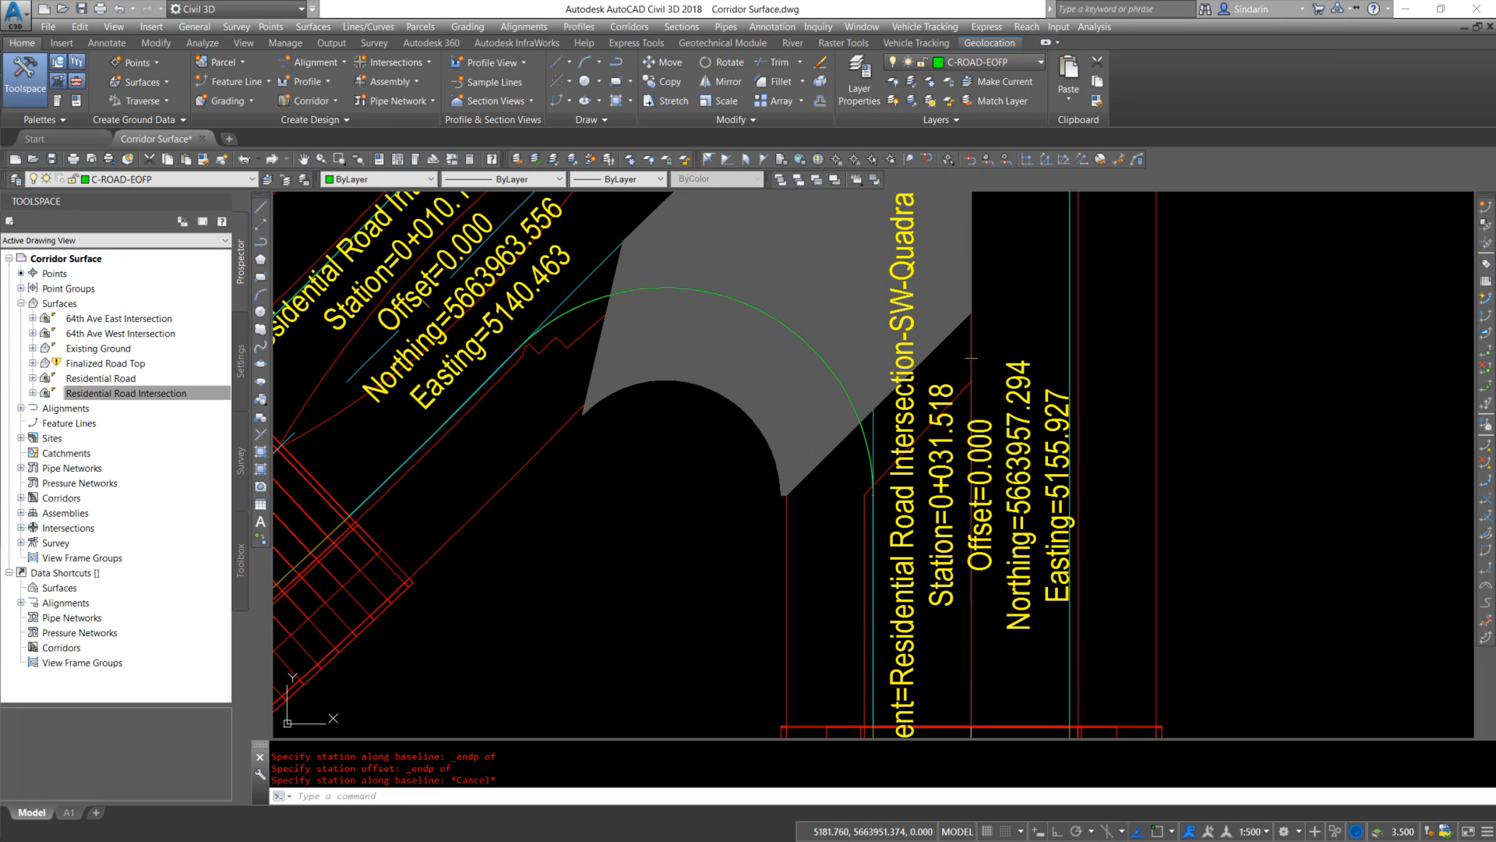
pyautogui.moveTo(1495, 66); pyautogui.dragTo(816, 100)
pyautogui.click(556, 364)
pyautogui.scroll(-2, 573, 358)
pyautogui.moveTo(575, 356); pyautogui.dragTo(543, 398, button='middle')
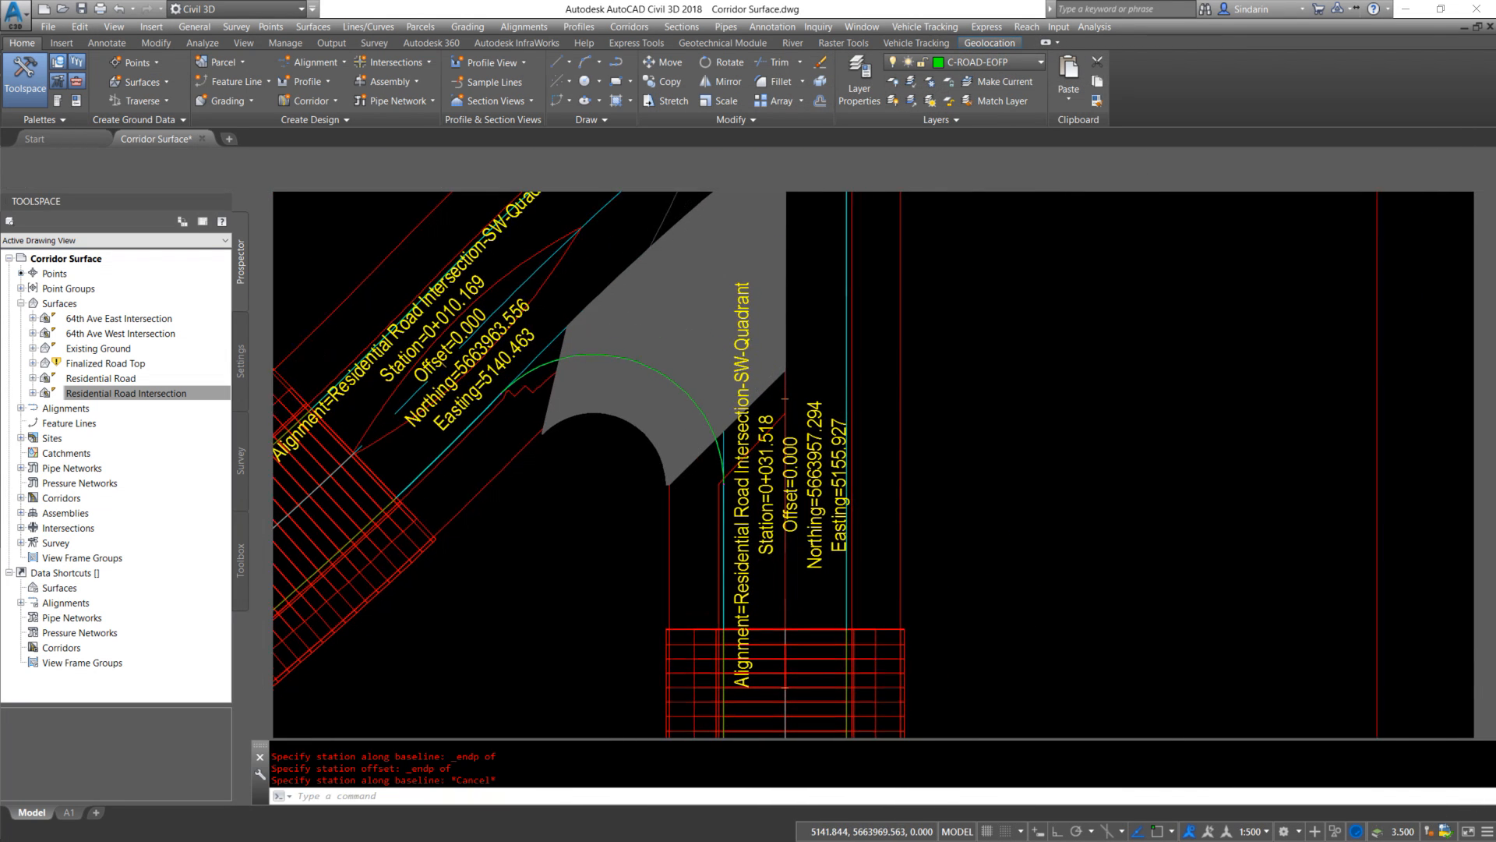
pyautogui.hotkey('alt', 'Tab')
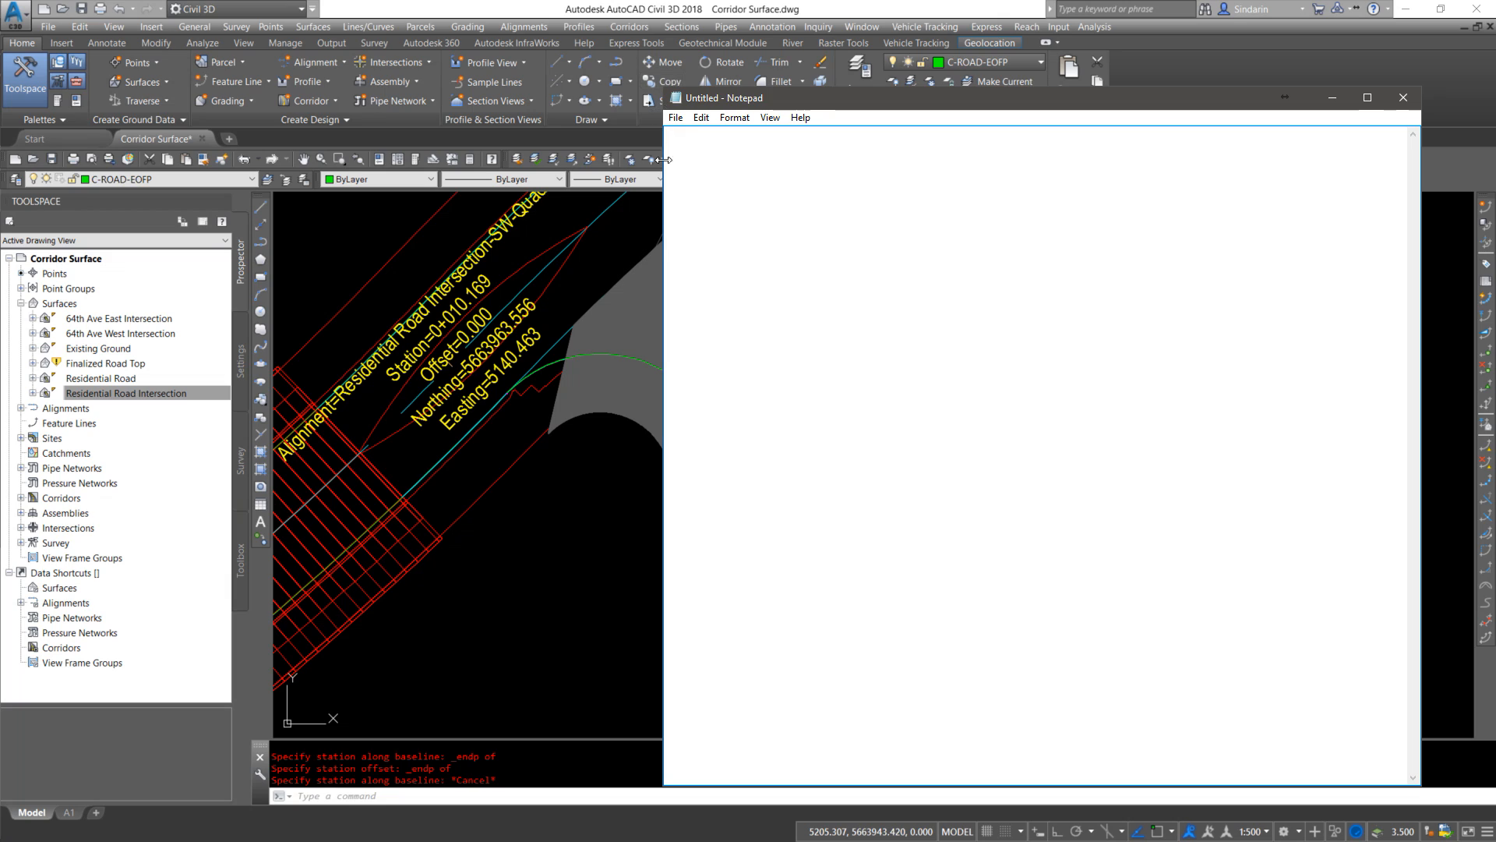
pyautogui.moveTo(663, 87); pyautogui.dragTo(921, 330)
pyautogui.write('10')
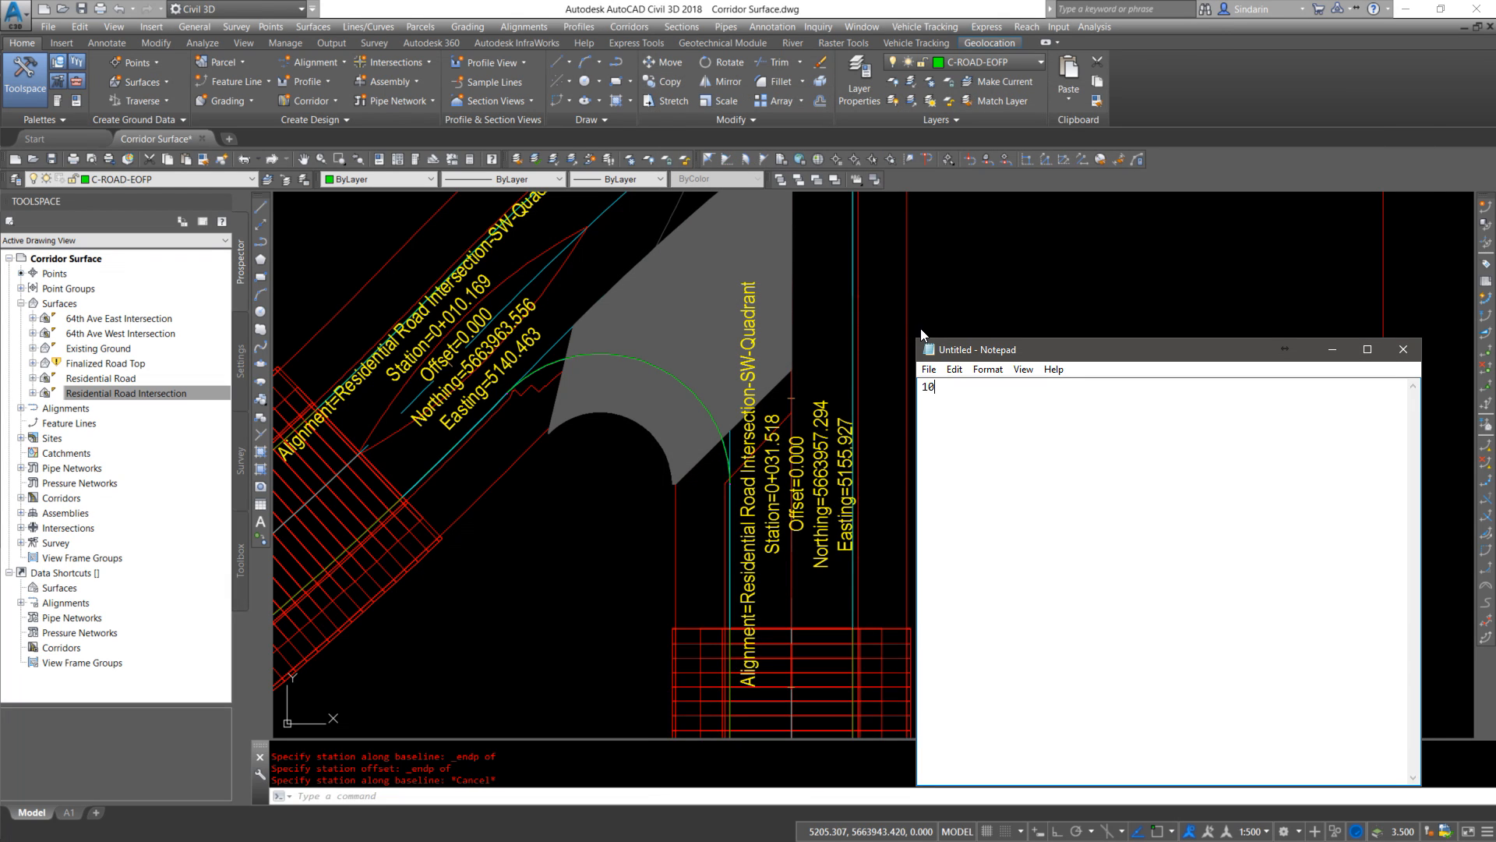
pyautogui.write('.169')
pyautogui.press('Return')
pyautogui.press('Return')
pyautogui.write('31.518')
# Delete the two Station/Offset labels at the ends of the southwest curb return arc
pyautogui.click(871, 363)
pyautogui.click(747, 452)
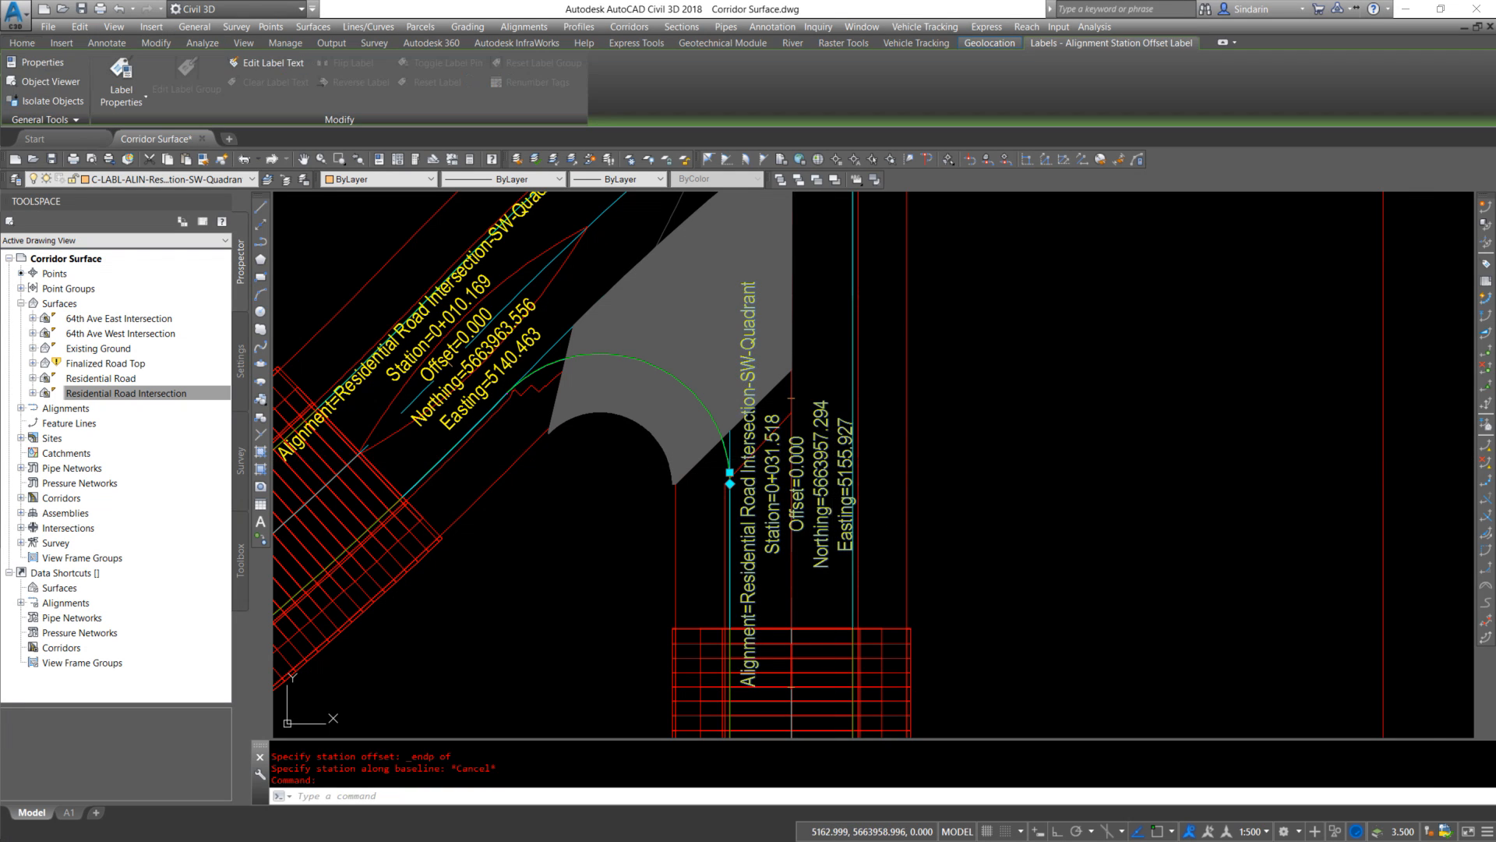
pyautogui.press('Delete')
pyautogui.click(539, 343)
pyautogui.press('Delete')
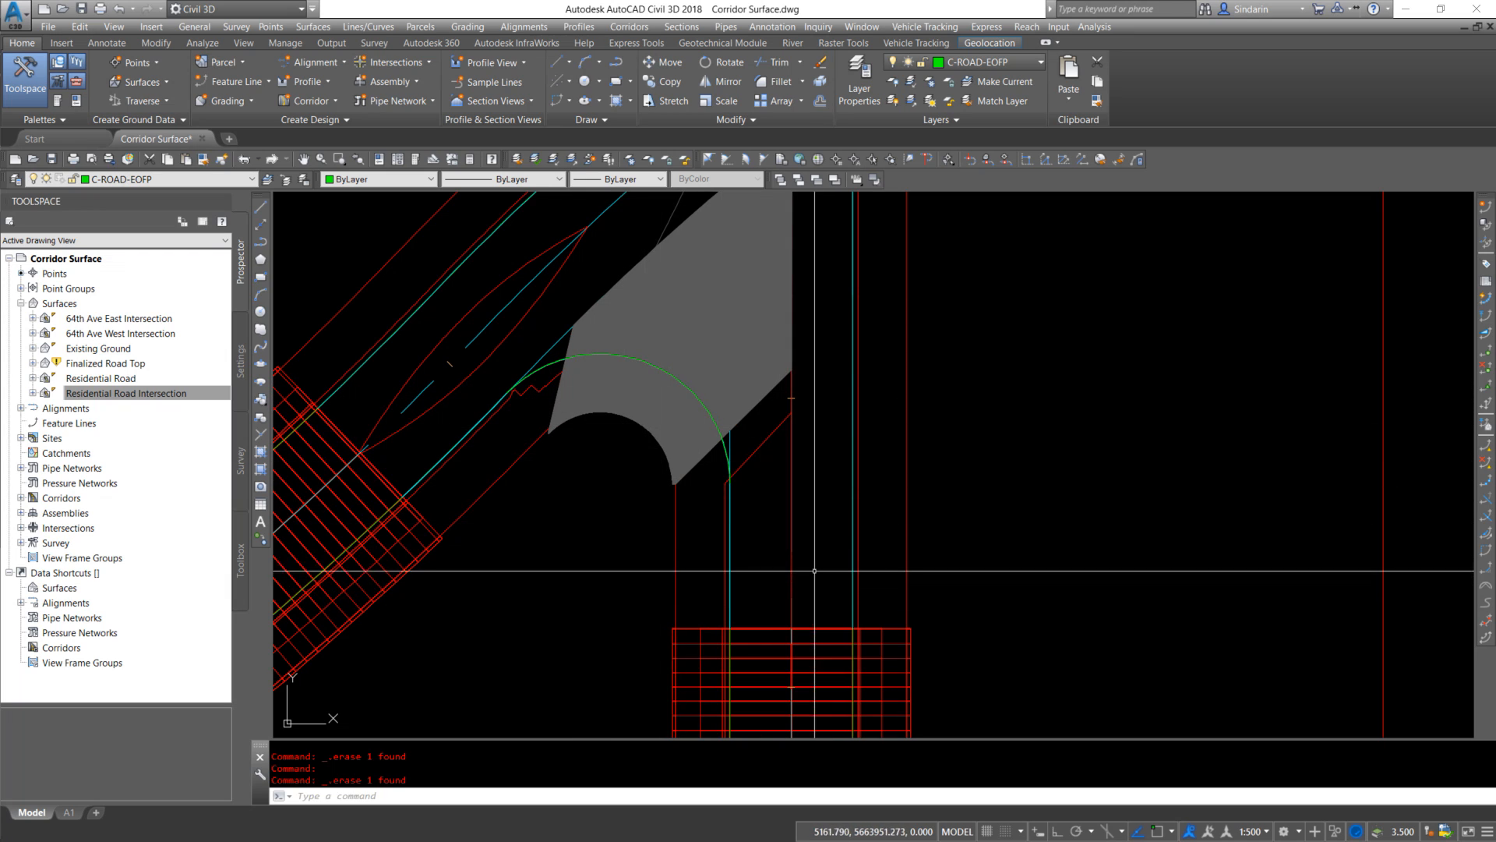
# Add a spot elevation label for the Residential Road Intersection surface at the start endpoint of the southwest curb return arc
pyautogui.click(759, 449)
pyautogui.click(752, 451)
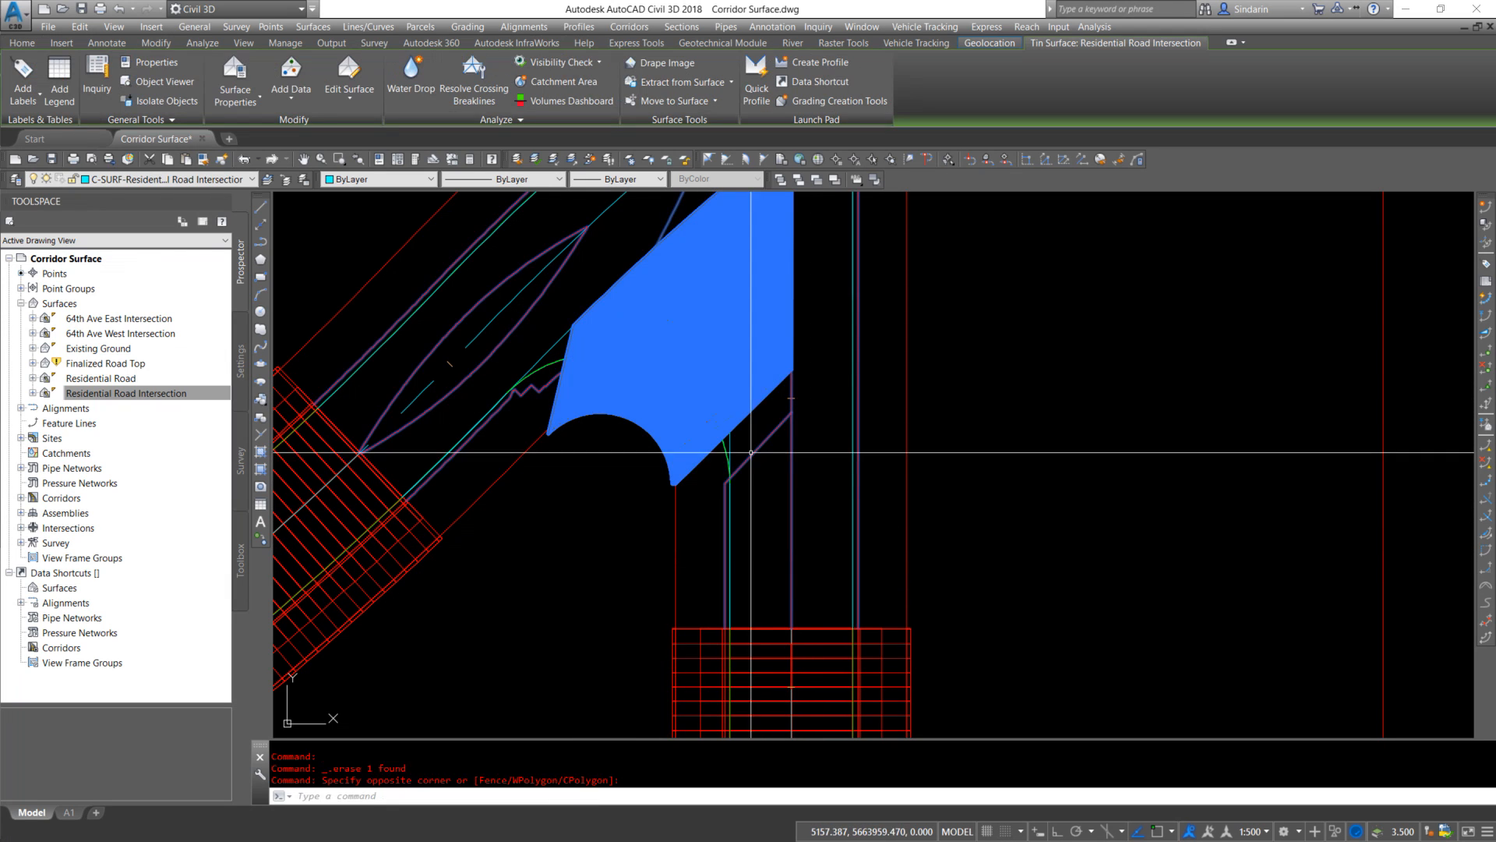
pyautogui.press('Escape')
pyautogui.click(313, 26)
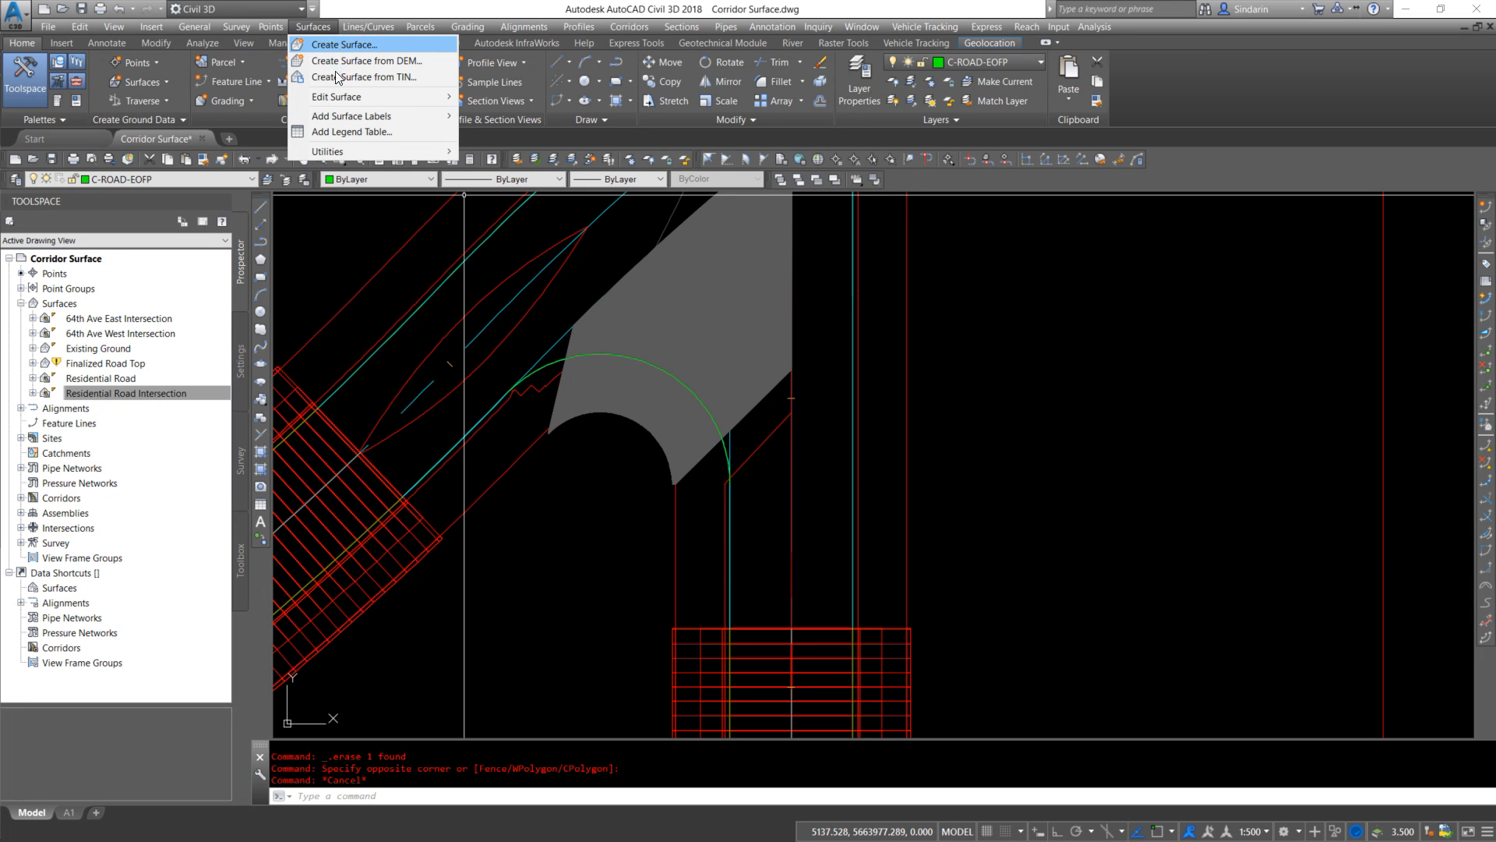
pyautogui.moveTo(350, 124)
pyautogui.click(501, 158)
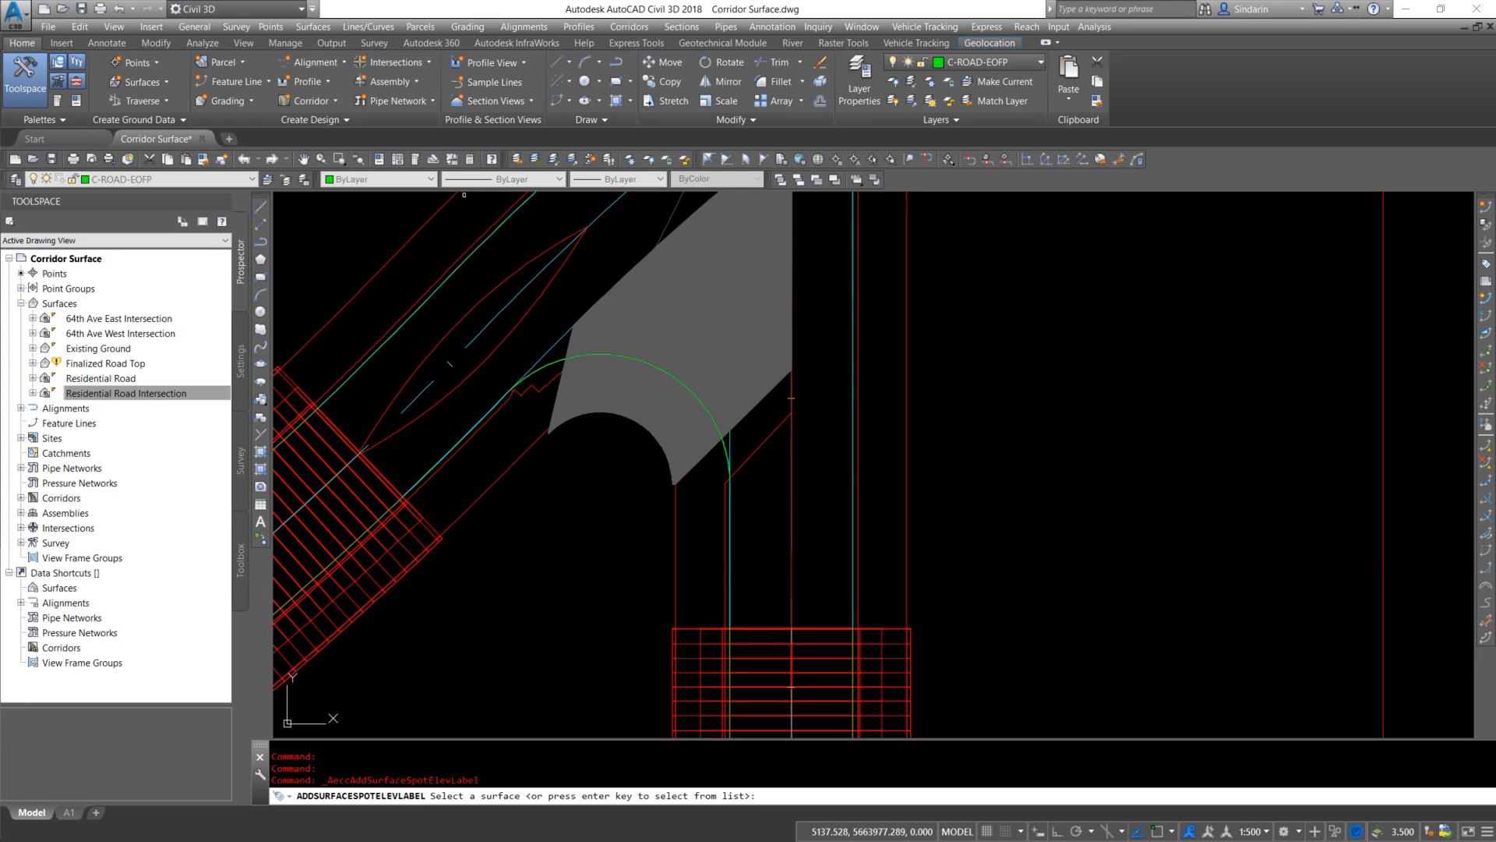
pyautogui.moveTo(610, 373); pyautogui.dragTo(851, 343, button='middle')
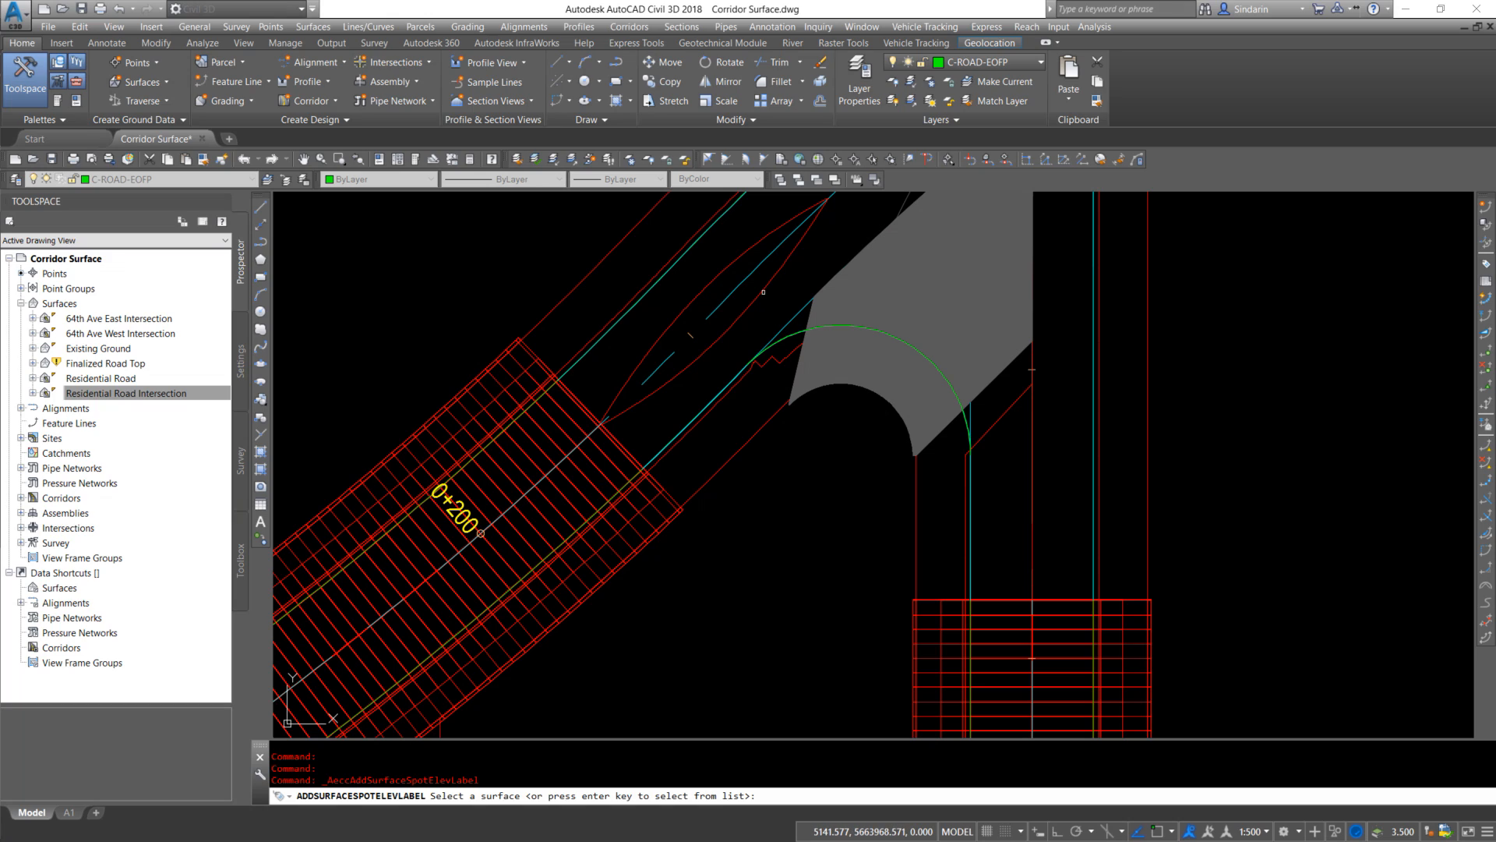
pyautogui.moveTo(762, 290)
pyautogui.click(760, 292)
pyautogui.click(803, 329)
pyautogui.scroll(4, 753, 360)
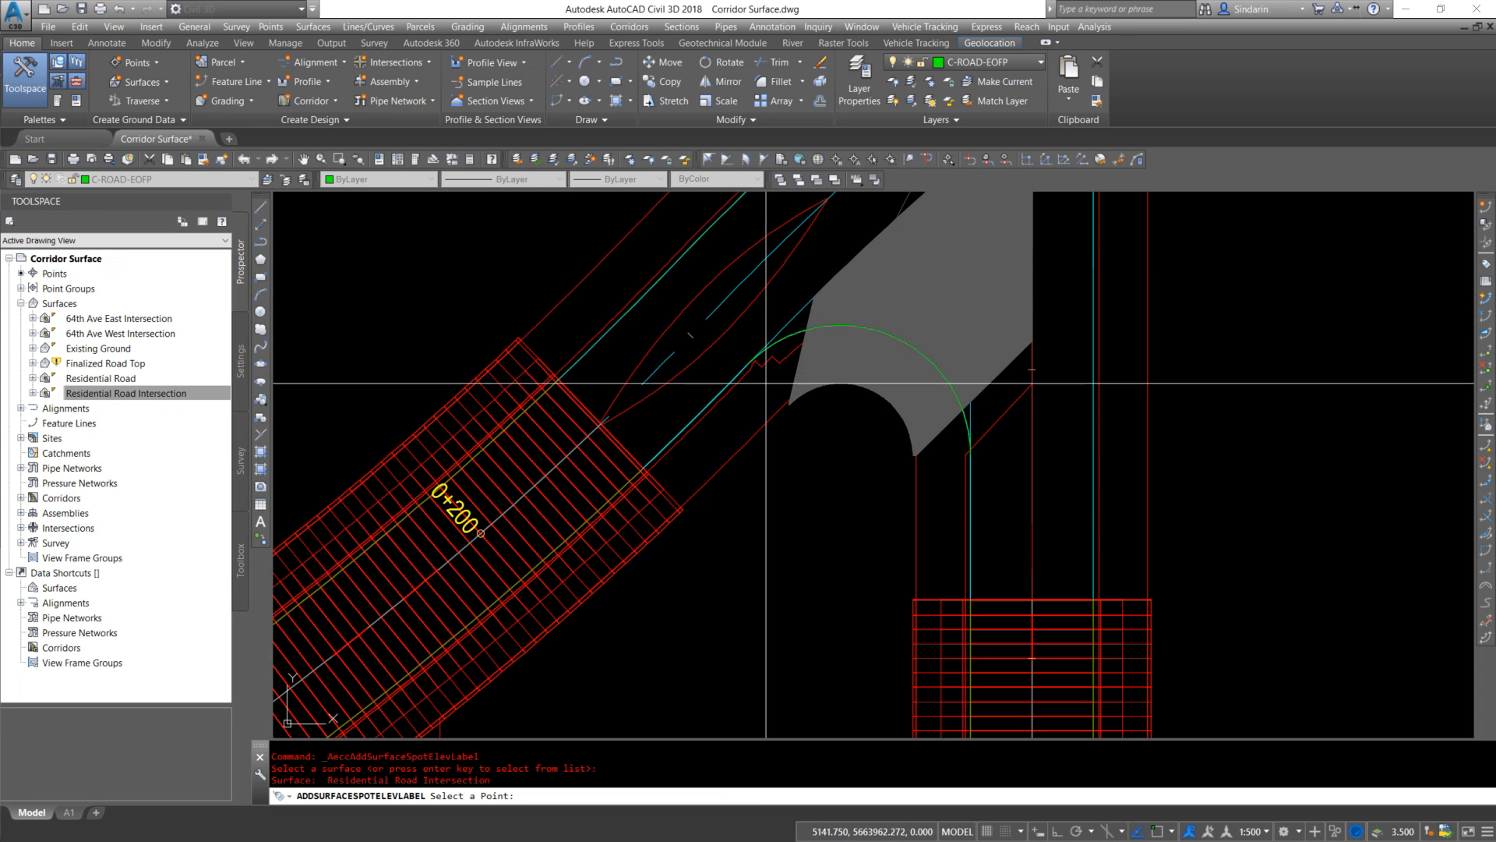
pyautogui.keyDown('shift'); pyautogui.rightClick(754, 359); pyautogui.keyUp('shift')
pyautogui.click(787, 435)
pyautogui.scroll(5, 728, 317)
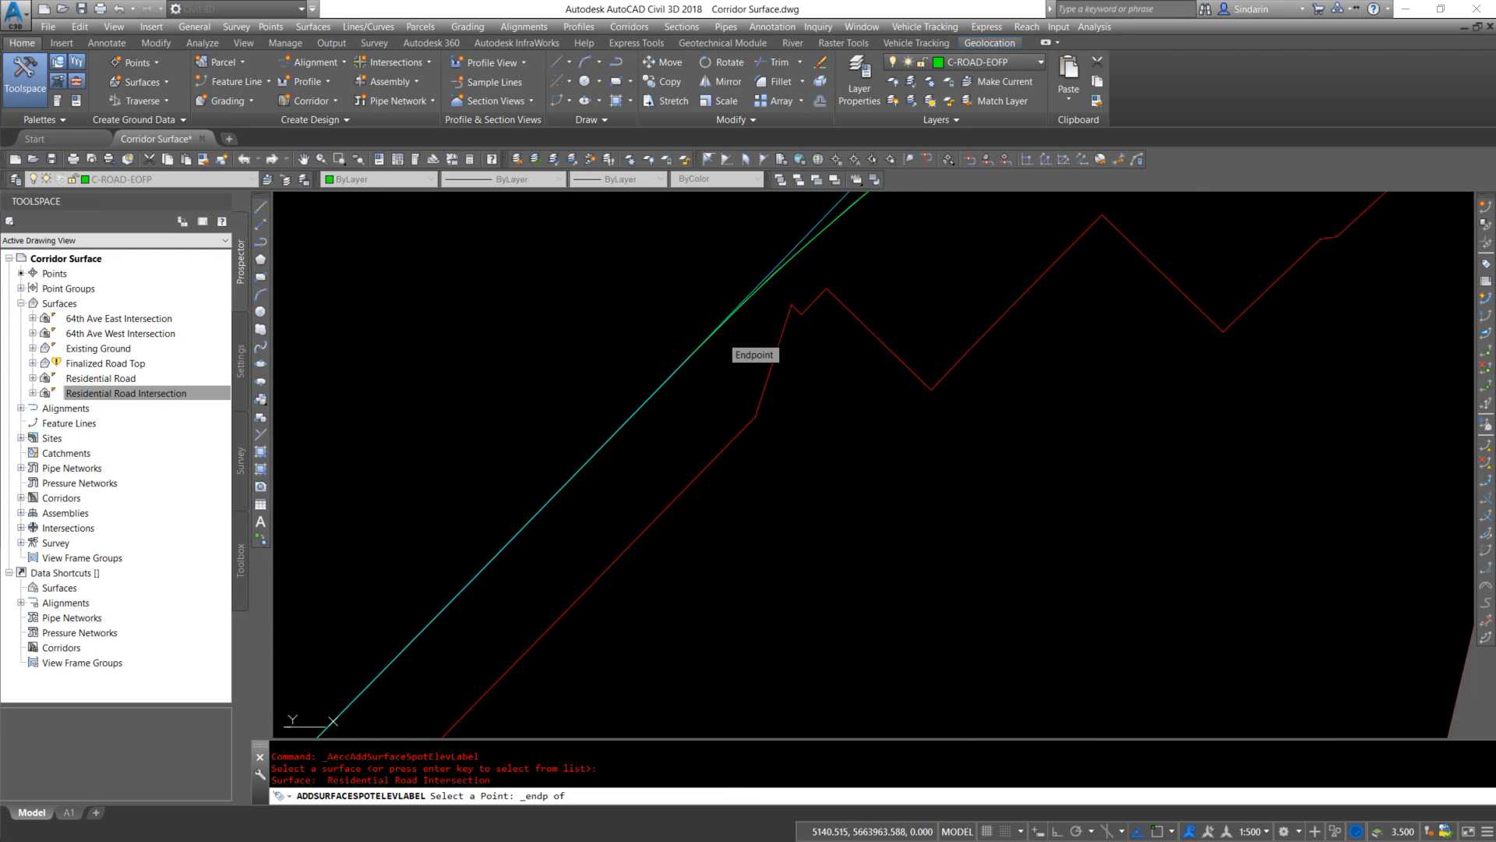
pyautogui.click(729, 317)
pyautogui.scroll(-7, 729, 327)
# Add another spot elevation label for the same surface at the end endpoint of the curb return arc
pyautogui.keyDown('shift'); pyautogui.rightClick(894, 444); pyautogui.keyUp('shift')
pyautogui.click(936, 536)
pyautogui.scroll(6, 885, 421)
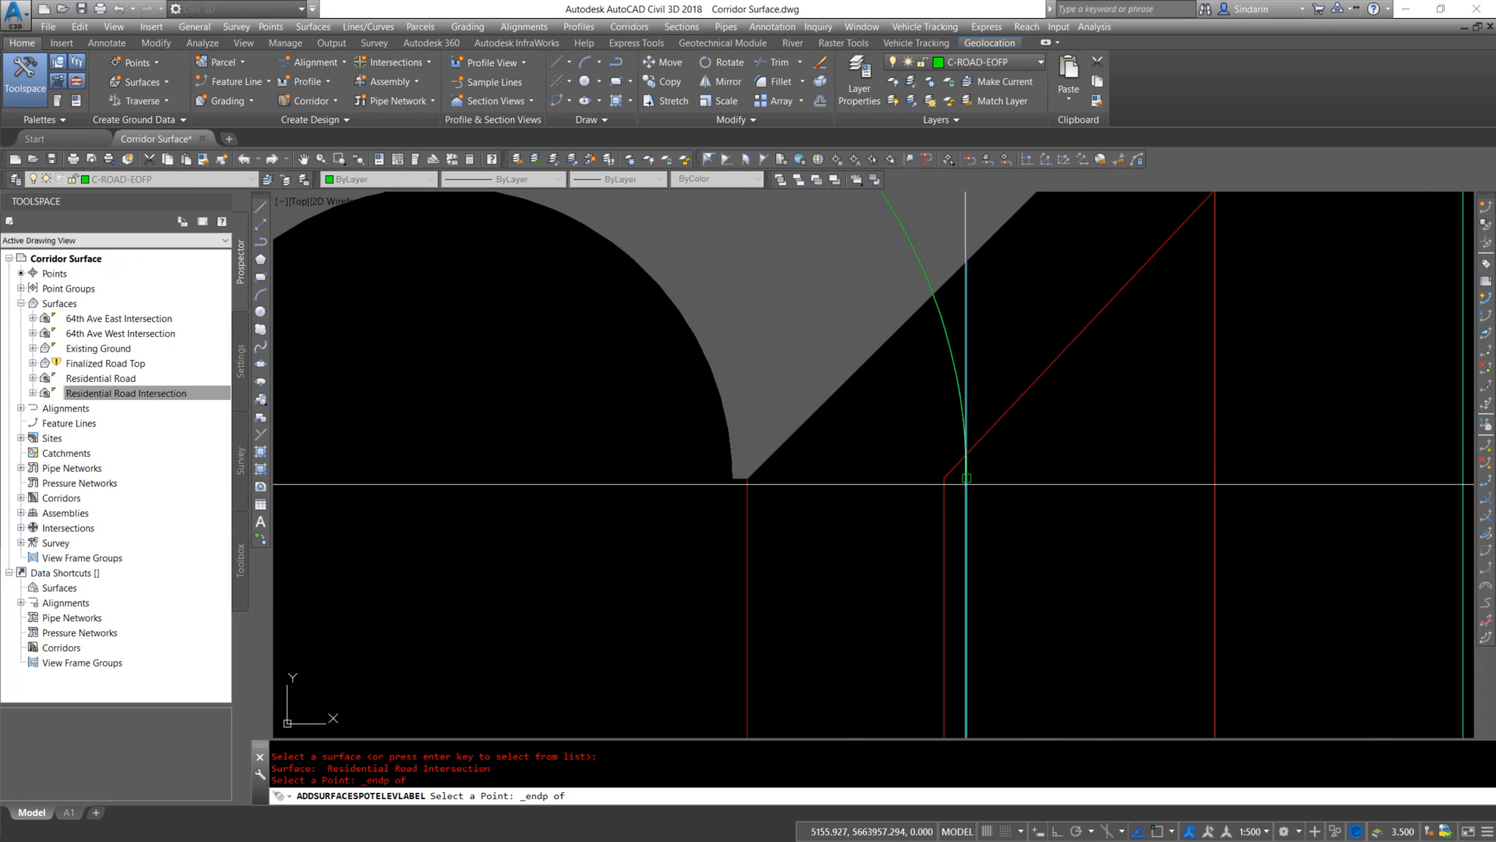
pyautogui.click(967, 478)
pyautogui.scroll(-5, 1005, 479)
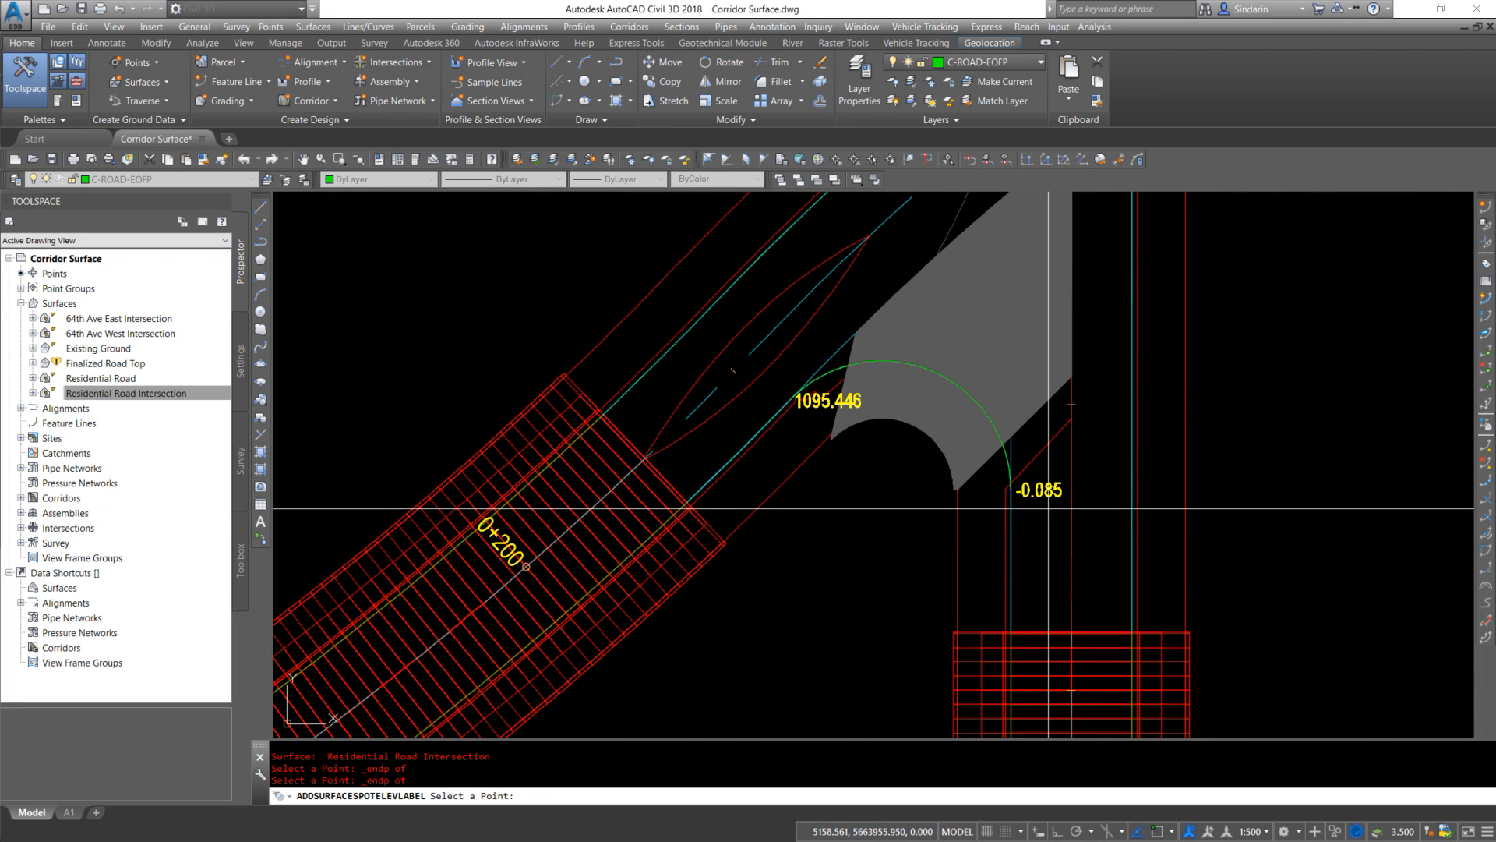
pyautogui.scroll(4, 1040, 498)
pyautogui.press('Escape')
pyautogui.press('Escape')
pyautogui.scroll(4, 1054, 507)
pyautogui.moveTo(1056, 507); pyautogui.dragTo(985, 449, button='middle')
pyautogui.click(870, 396)
pyautogui.click(809, 305)
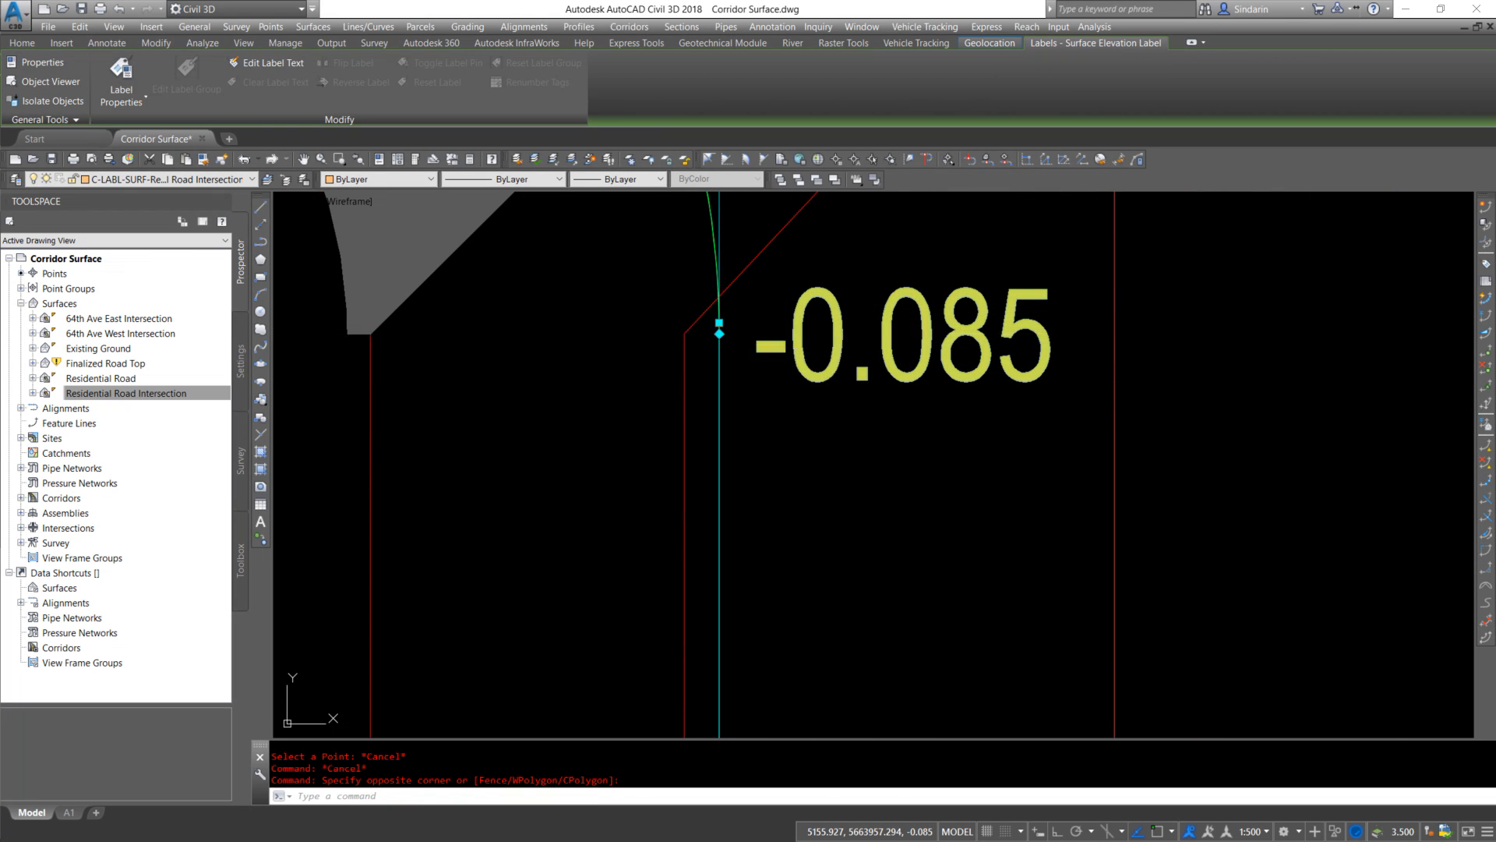
pyautogui.click(719, 333)
pyautogui.keyDown('shift'); pyautogui.rightClick(745, 367); pyautogui.keyUp('shift')
pyautogui.click(802, 457)
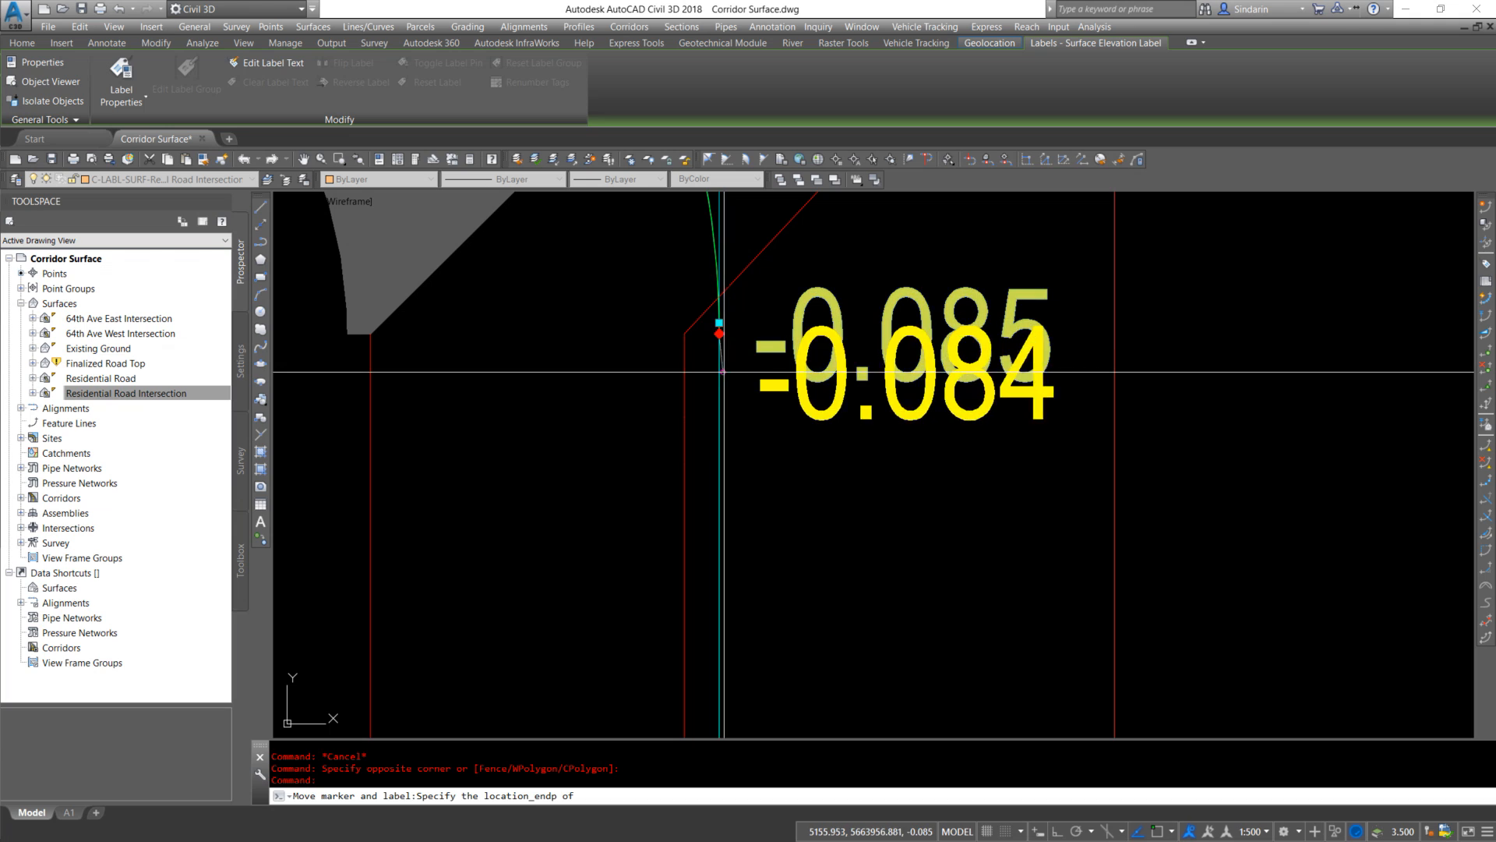
pyautogui.scroll(-6, 746, 436)
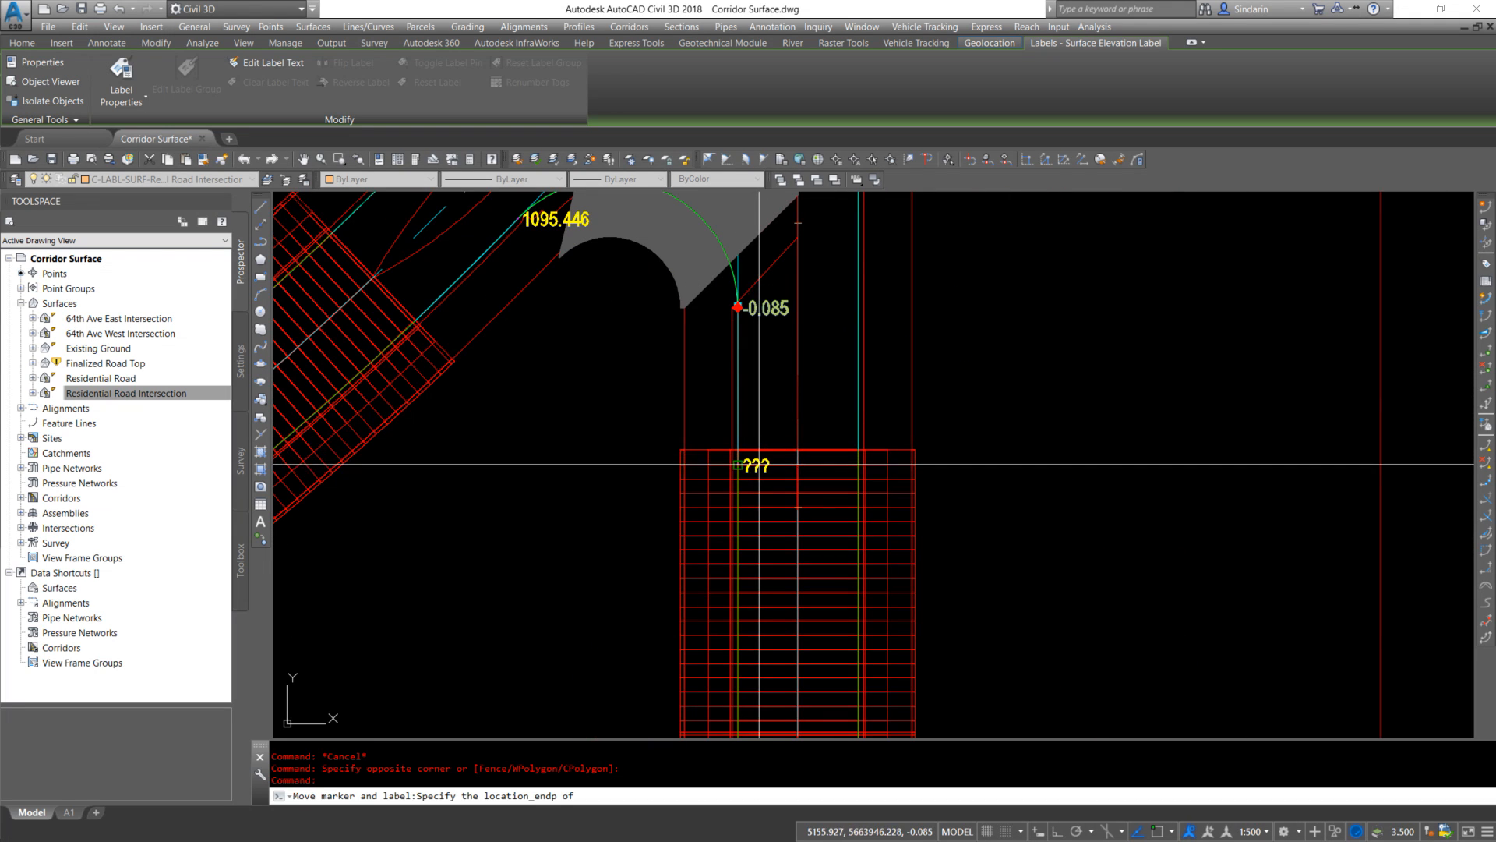
pyautogui.press('Escape')
pyautogui.press('Escape')
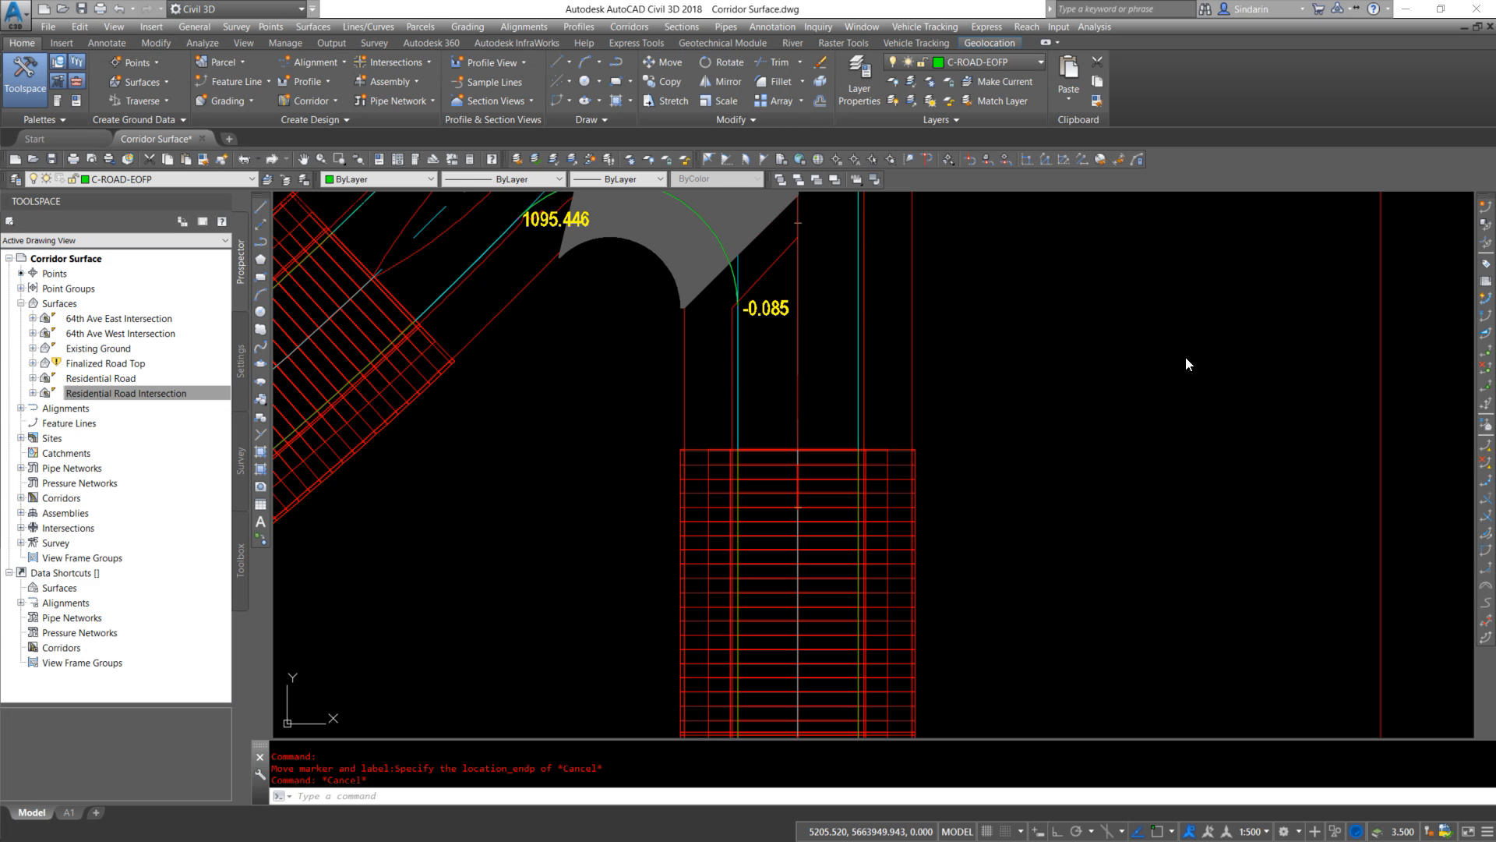
# Change the surface referenced by the spot elevation label at the arc's end to Residential Road
pyautogui.click(752, 308)
pyautogui.rightClick(643, 433)
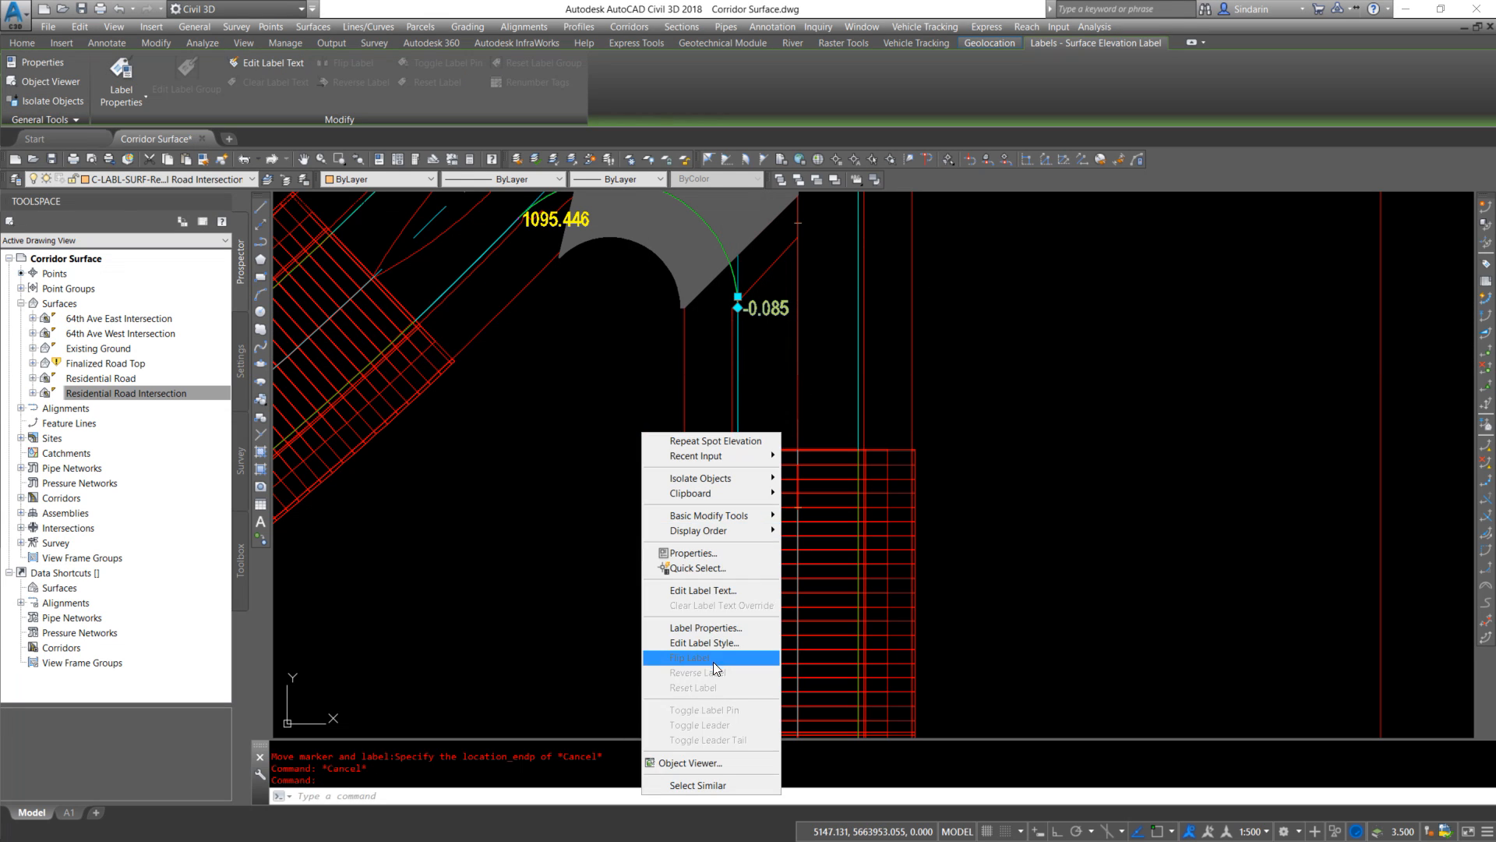
pyautogui.click(705, 629)
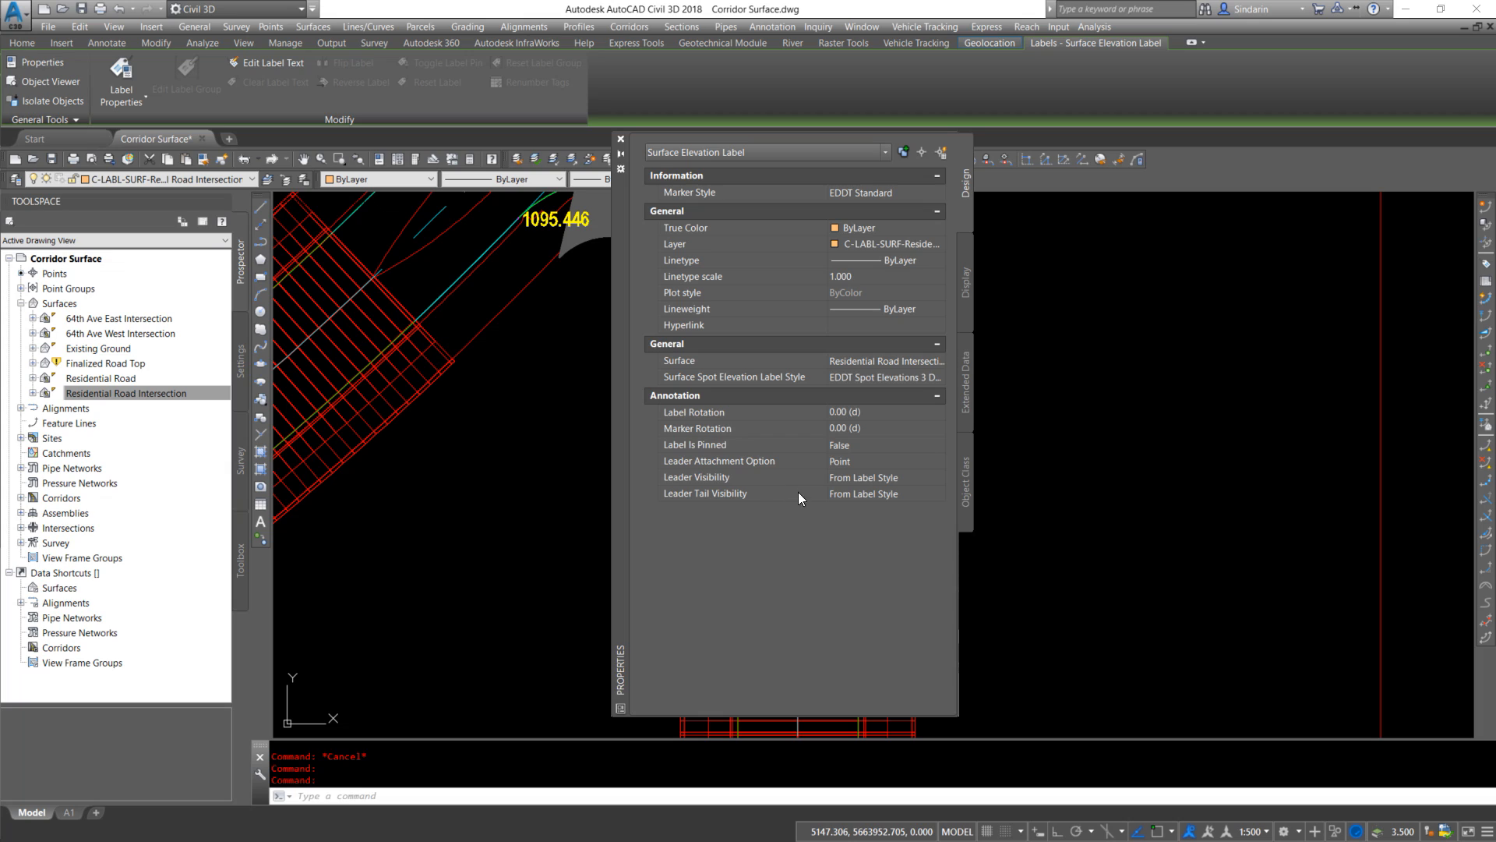
pyautogui.click(868, 359)
pyautogui.click(870, 358)
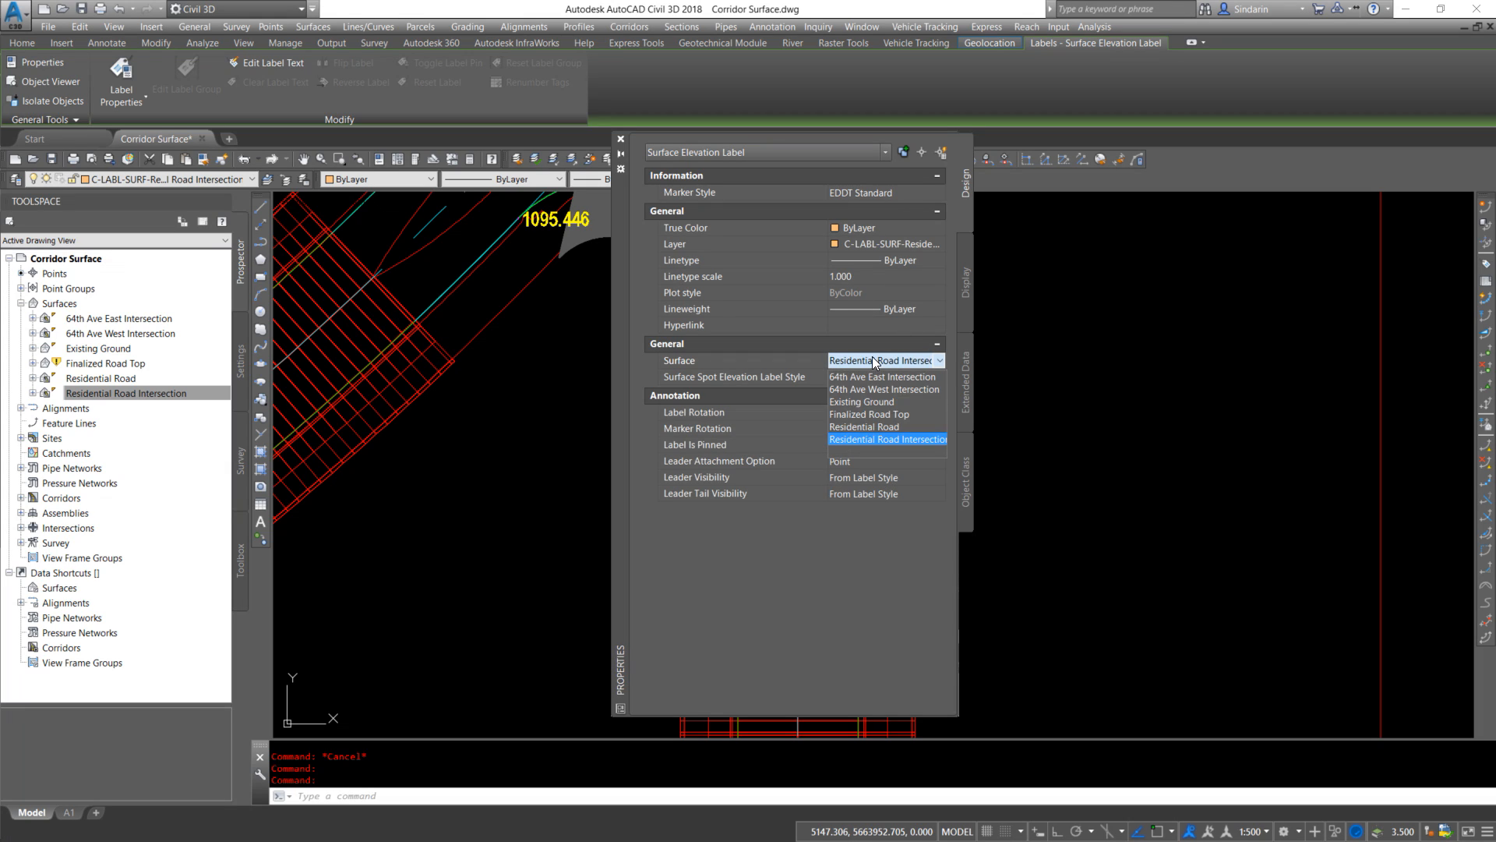
pyautogui.click(878, 427)
pyautogui.moveTo(617, 294)
pyautogui.mouseDown()
pyautogui.moveTo(1058, 302)
pyautogui.moveTo(1000, 299)
pyautogui.mouseUp()
pyautogui.scroll(5, 719, 385)
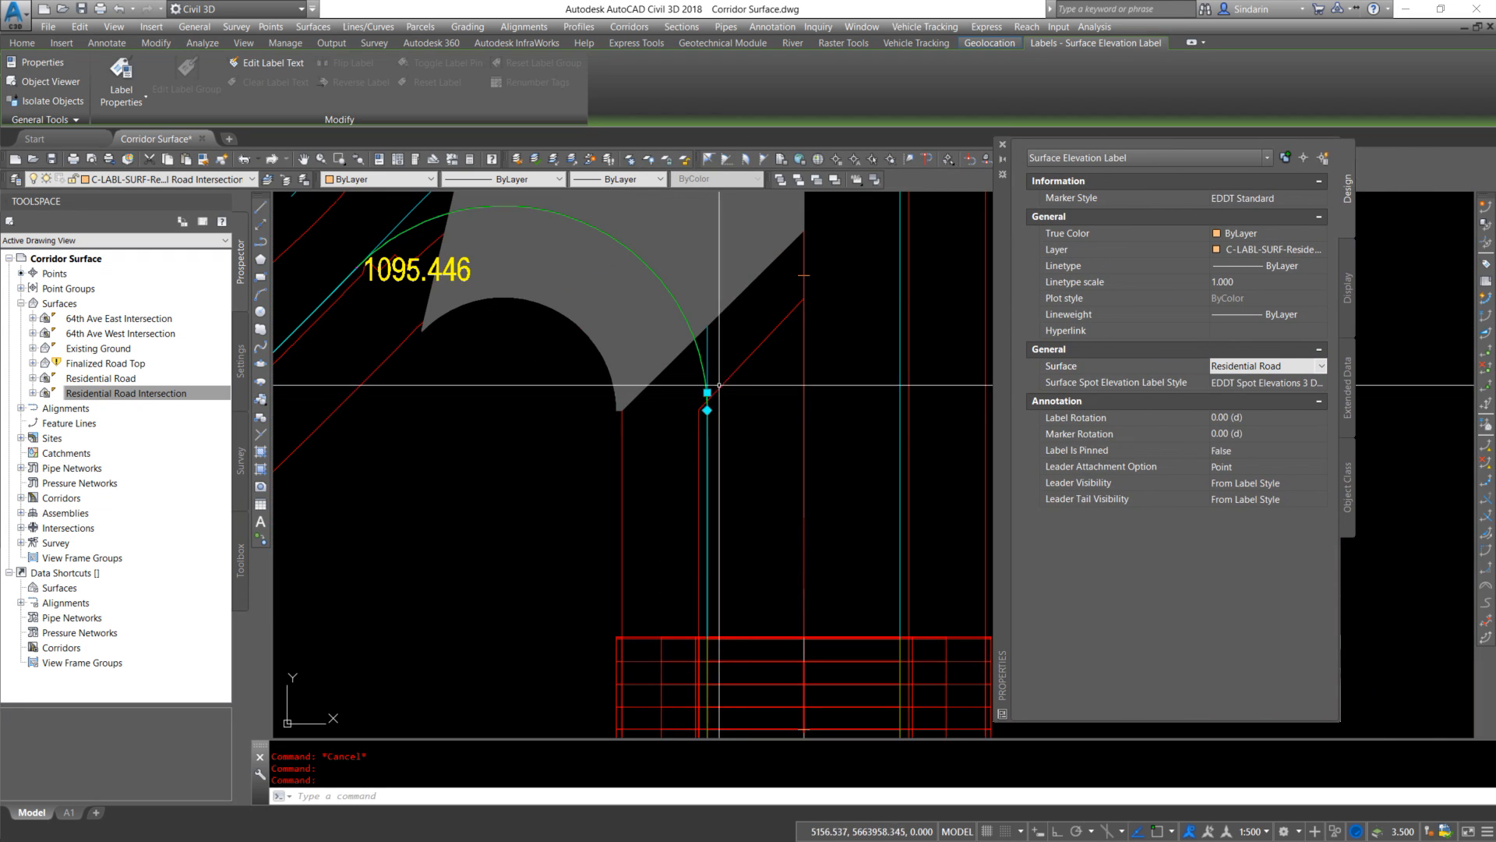
# Regenerate the drawing to refresh the spot elevation label and move the properties palette closer to the curb return
pyautogui.press('Escape')
pyautogui.write('re')
pyautogui.press('Return')
pyautogui.moveTo(1005, 257)
pyautogui.mouseDown()
pyautogui.moveTo(1157, 362)
pyautogui.moveTo(909, 251)
pyautogui.mouseUp()
pyautogui.click(758, 419)
pyautogui.press('Escape')
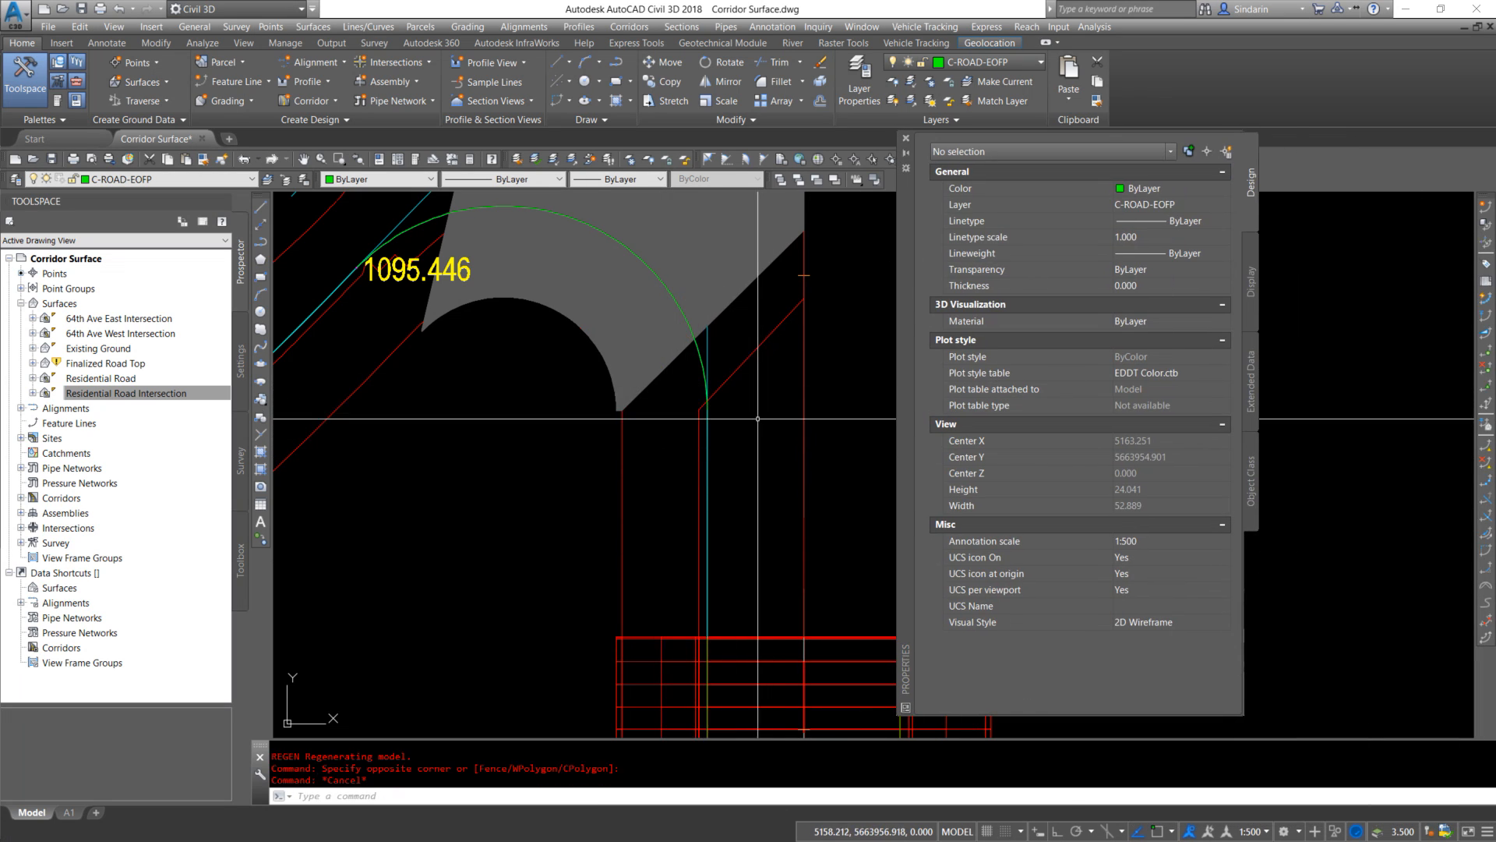
# Thaw the C-SURF-Residential Road layer to display the Residential Road surface around the intersection
pyautogui.scroll(-6, 764, 572)
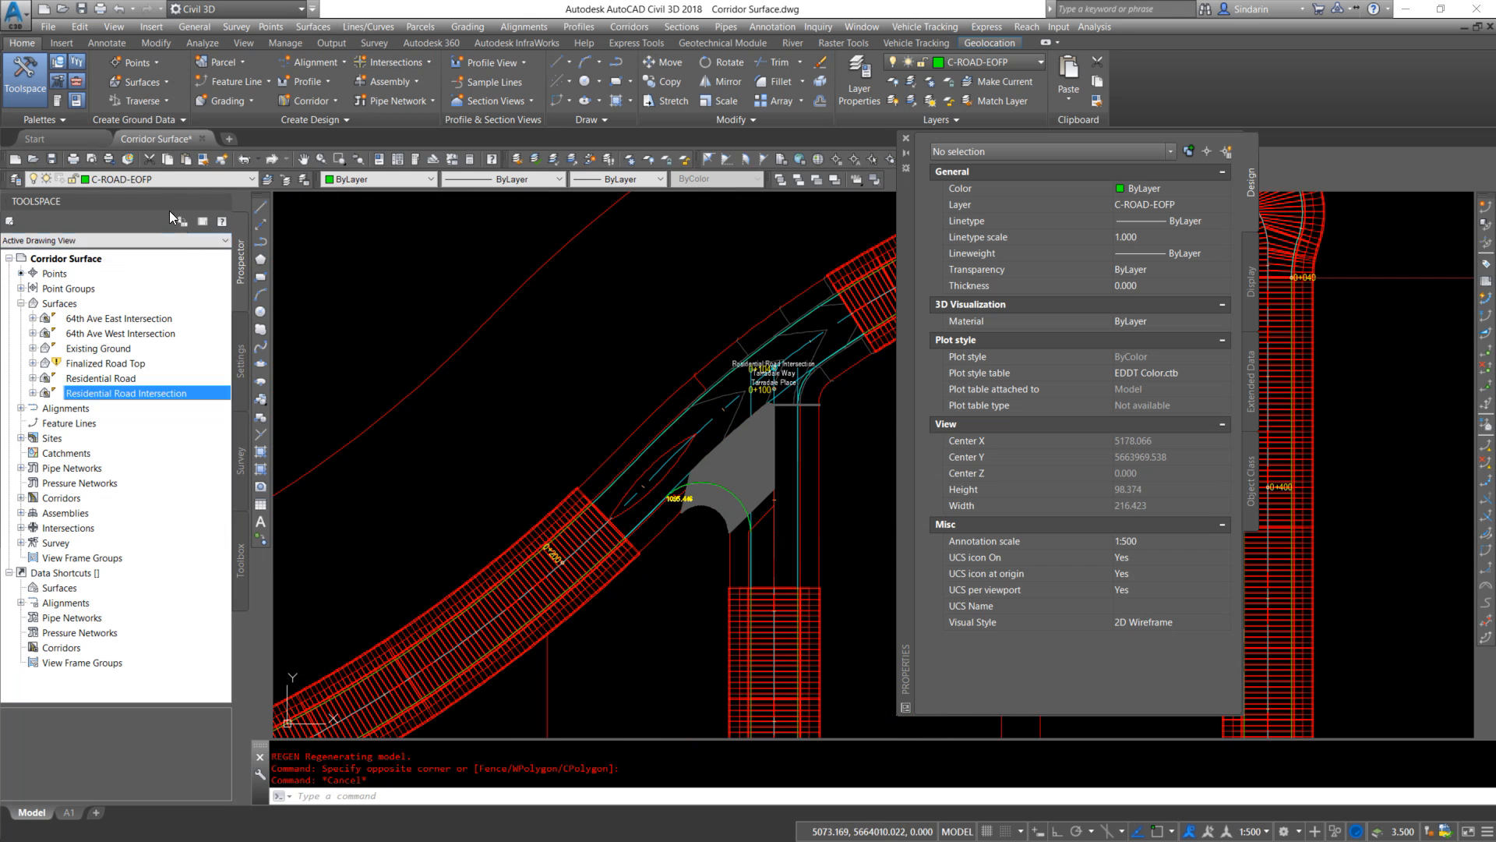
pyautogui.click(174, 180)
pyautogui.scroll(-1, 176, 432)
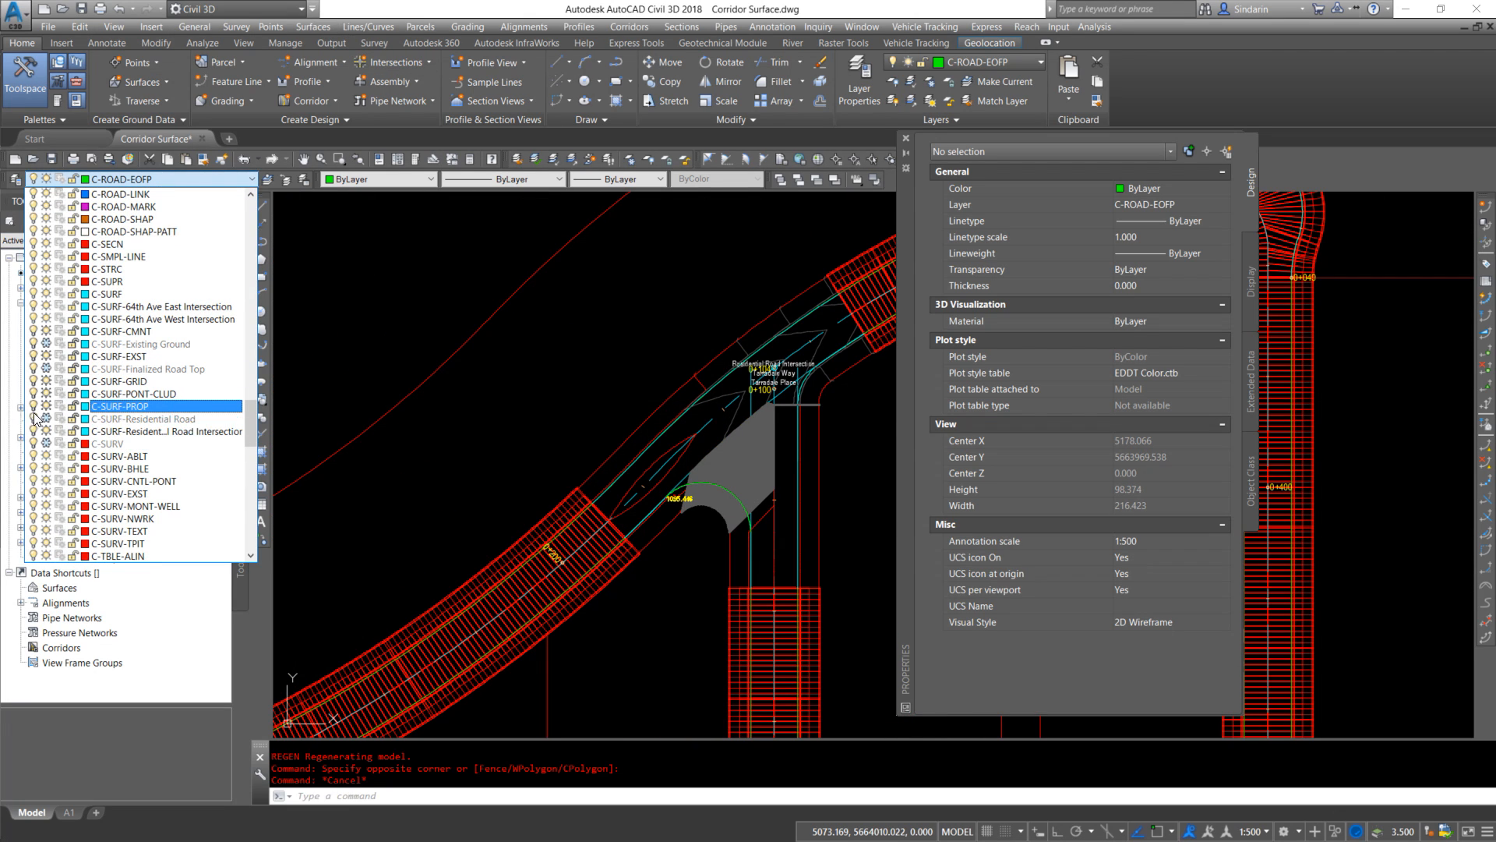
pyautogui.click(122, 430)
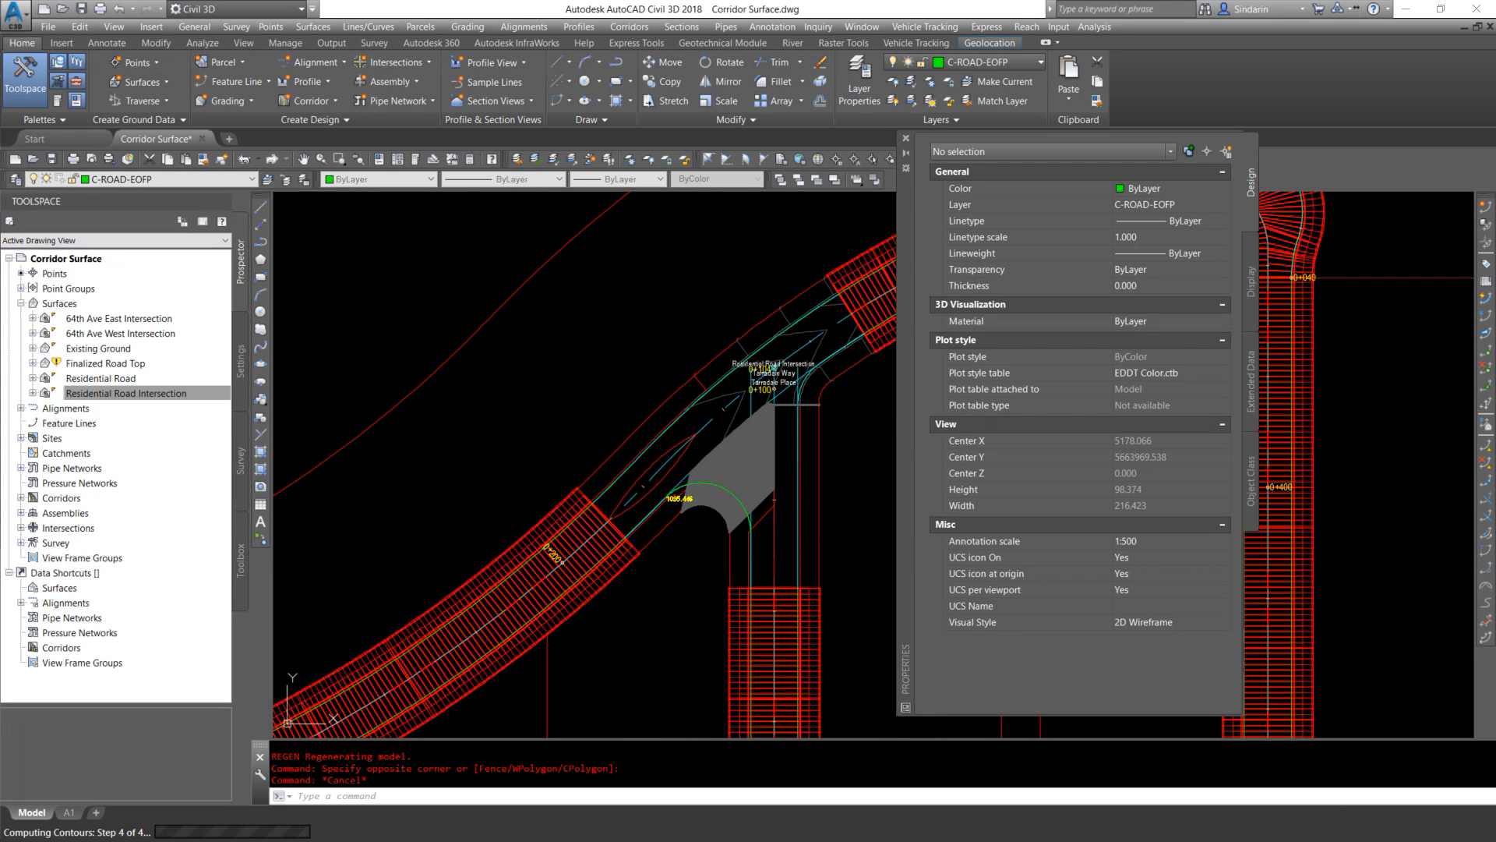
pyautogui.moveTo(788, 564); pyautogui.dragTo(641, 497, button='middle')
pyautogui.click(642, 475)
pyautogui.press('Escape')
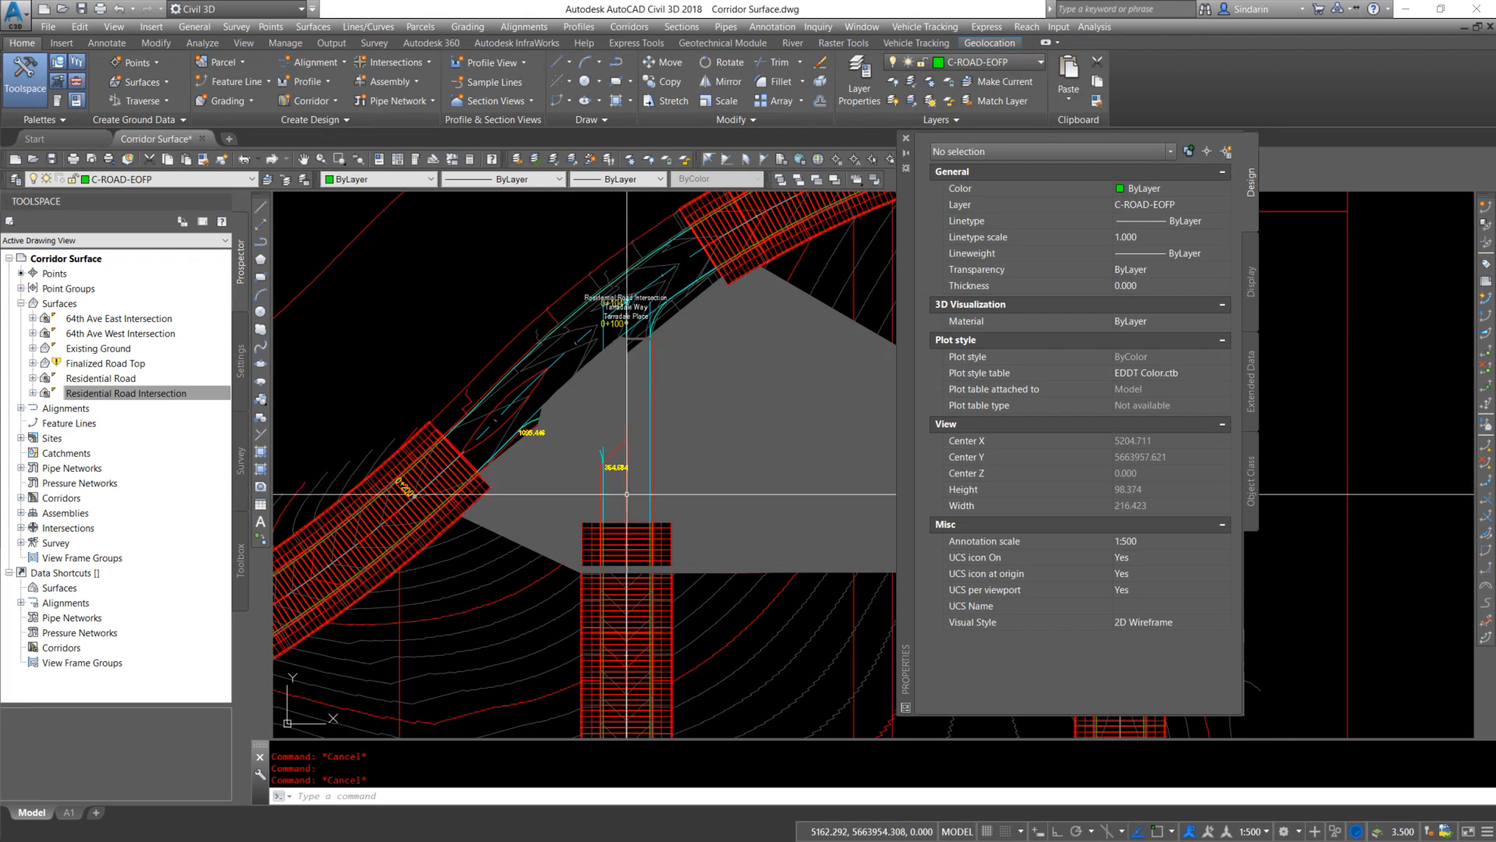
# Edit the geometry of the Tarradale Place Design profile, inserting a PVI at station 0+103.796m and elevation 1095.549m to extend it
pyautogui.scroll(-10, 659, 491)
pyautogui.moveTo(651, 509); pyautogui.dragTo(235, 413, button='middle')
pyautogui.moveTo(881, 544); pyautogui.dragTo(494, 484, button='middle')
pyautogui.scroll(4, 494, 484)
pyautogui.click(496, 472)
pyautogui.scroll(5, 528, 491)
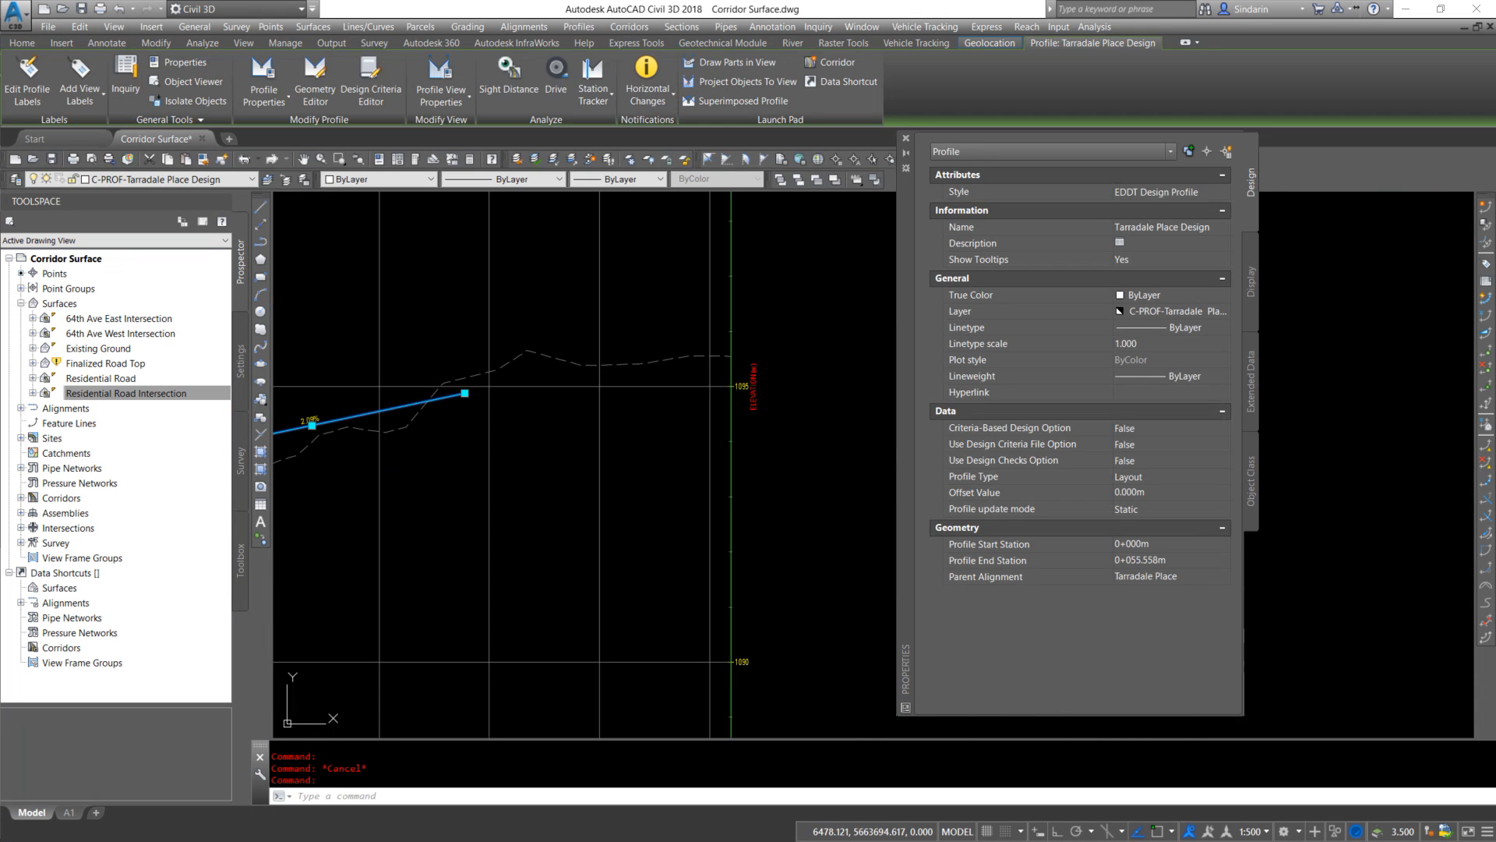
pyautogui.rightClick(470, 440)
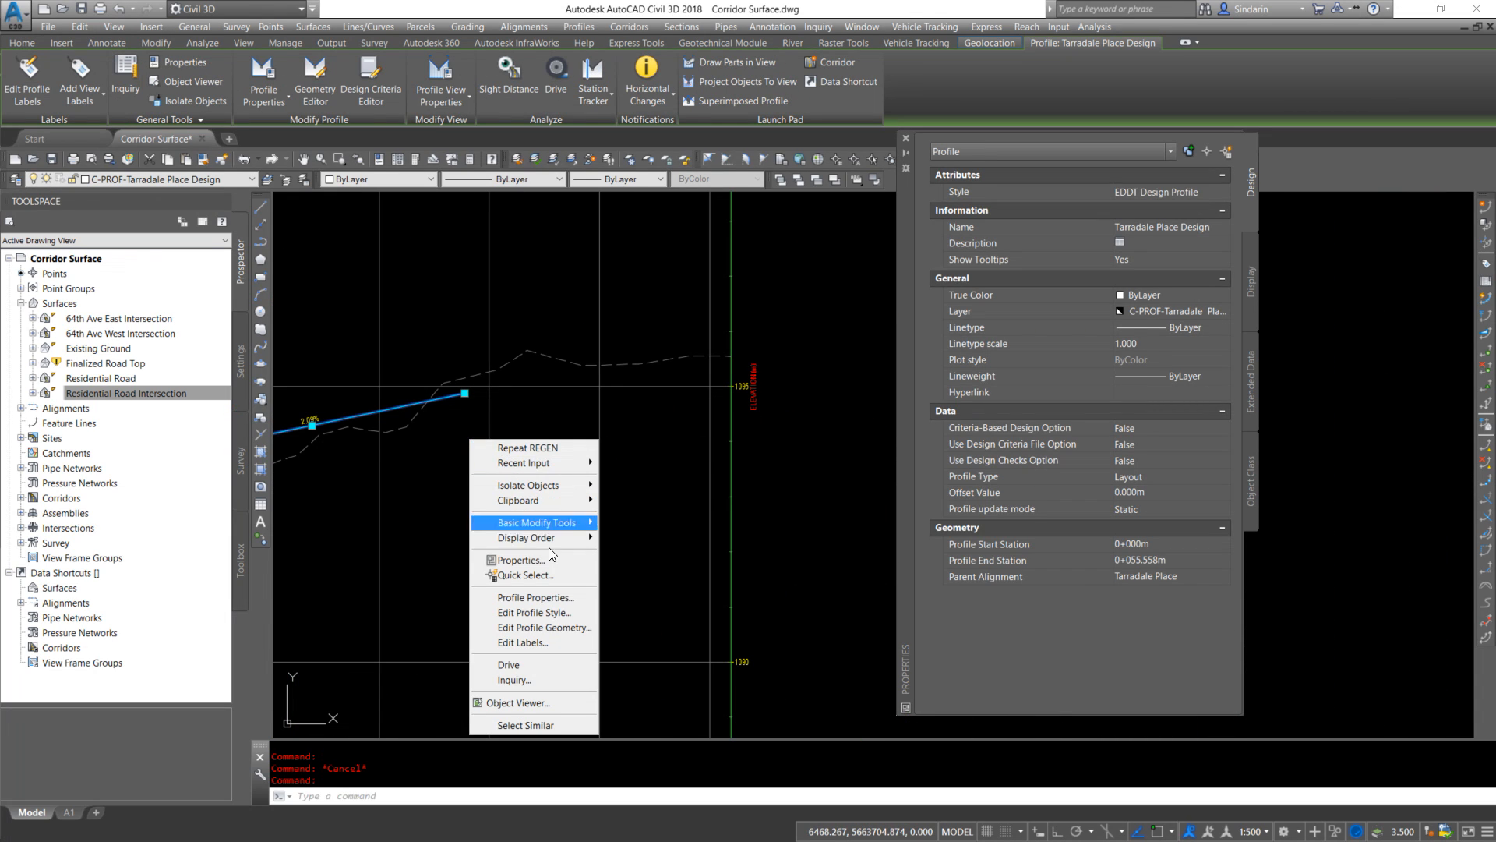
pyautogui.click(558, 629)
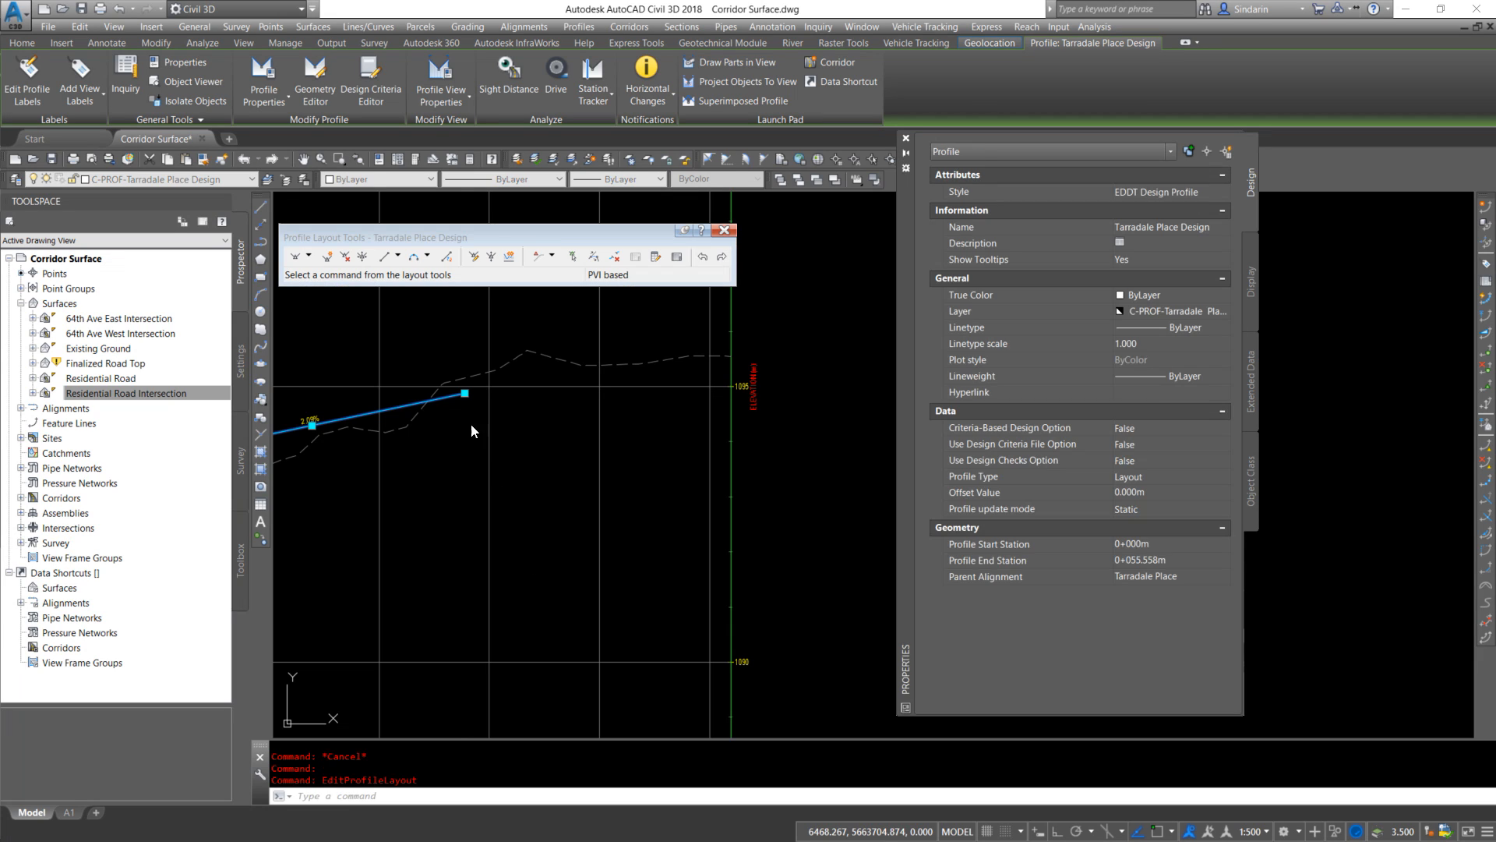
pyautogui.click(327, 257)
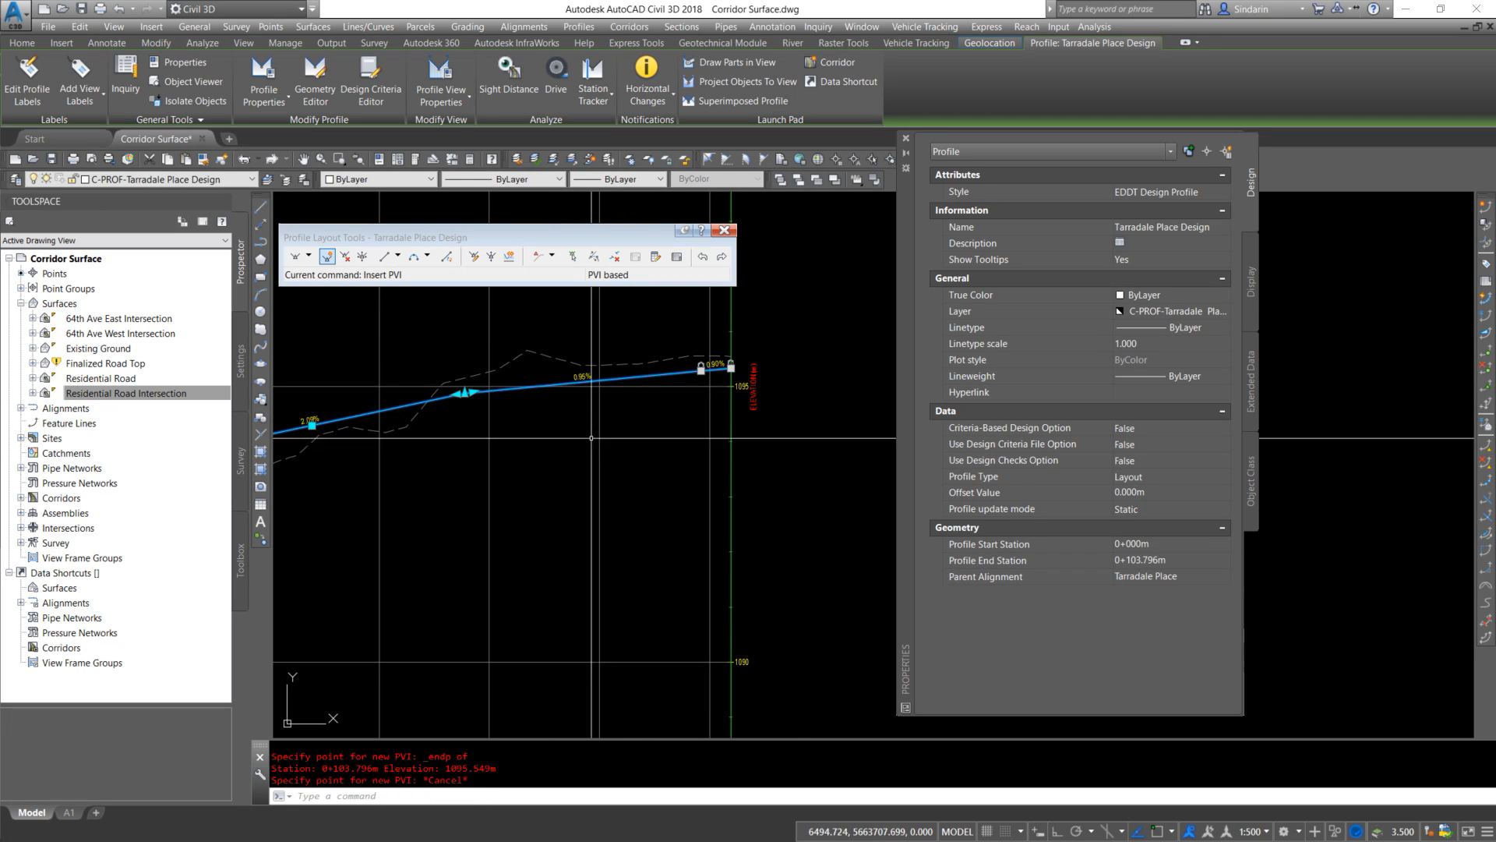
# Leave the profile edit and rebuild the Residential Road and Corridor-13 corridors
pyautogui.press('Escape')
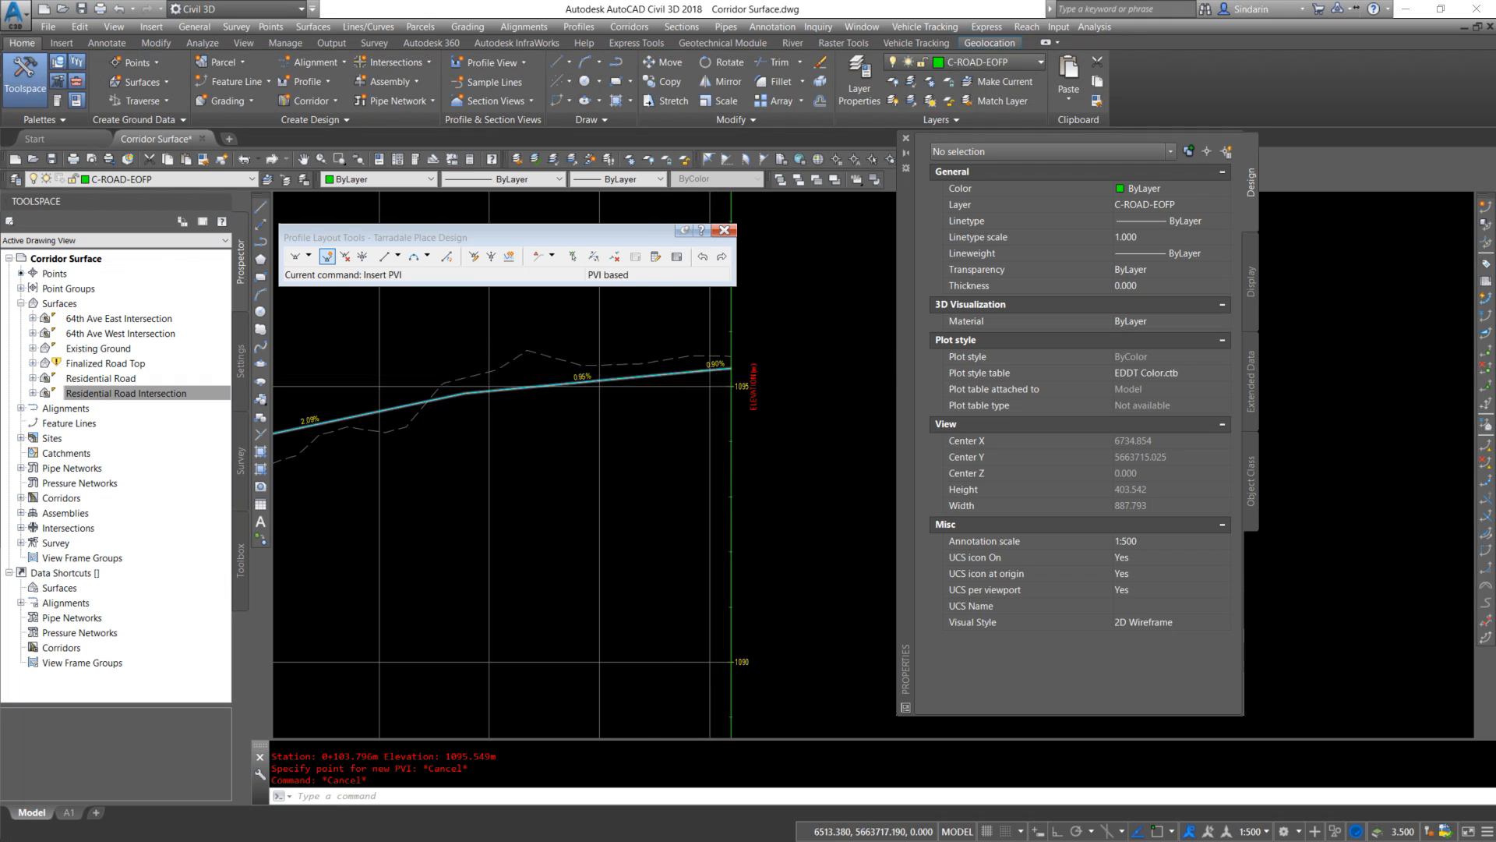
pyautogui.scroll(-6, 436, 400)
pyautogui.scroll(10, 436, 400)
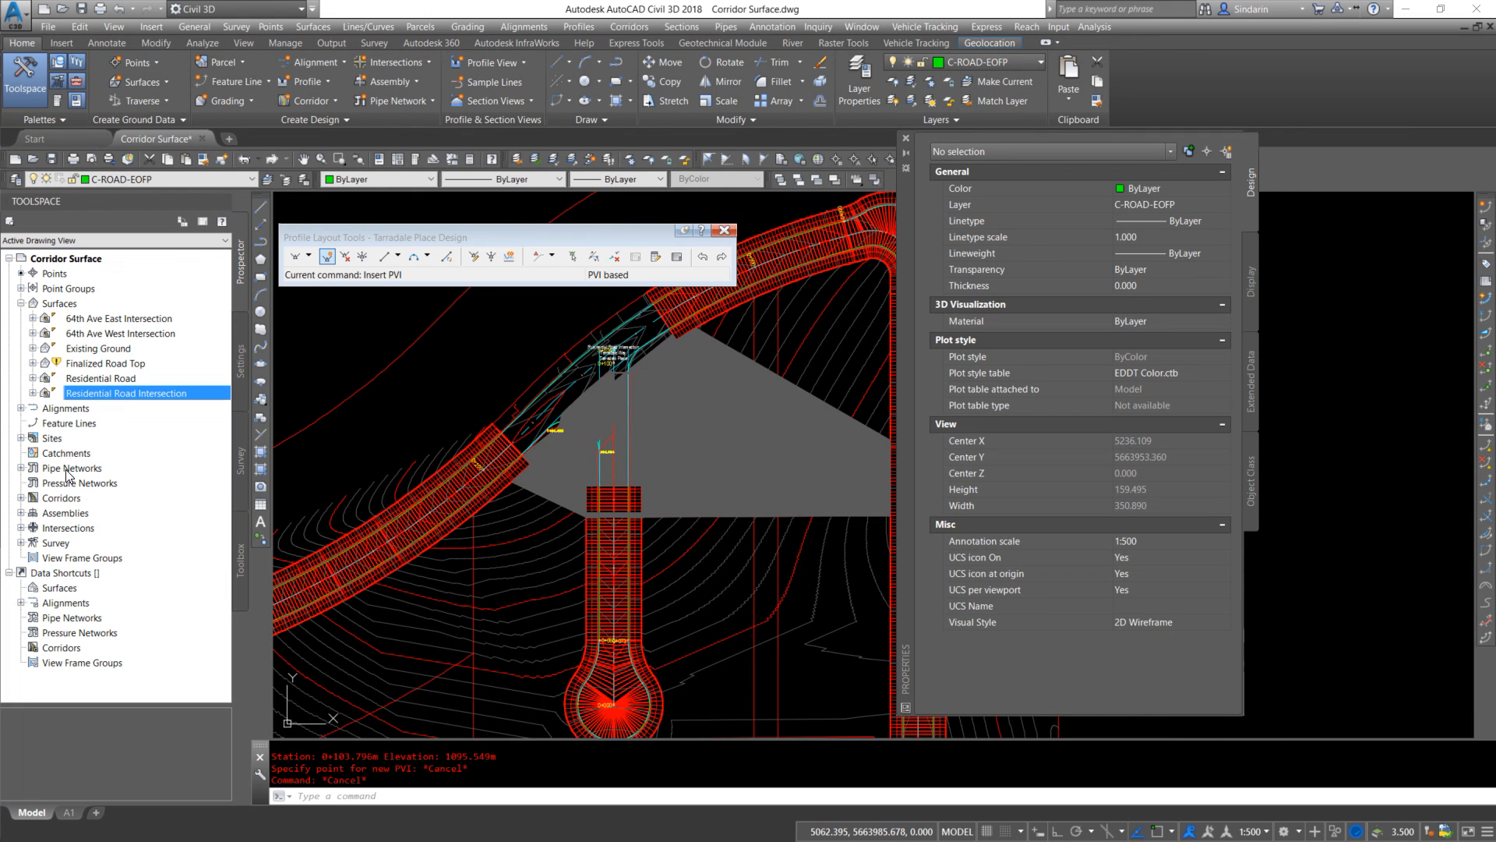
pyautogui.doubleClick(68, 500)
pyautogui.rightClick(109, 558)
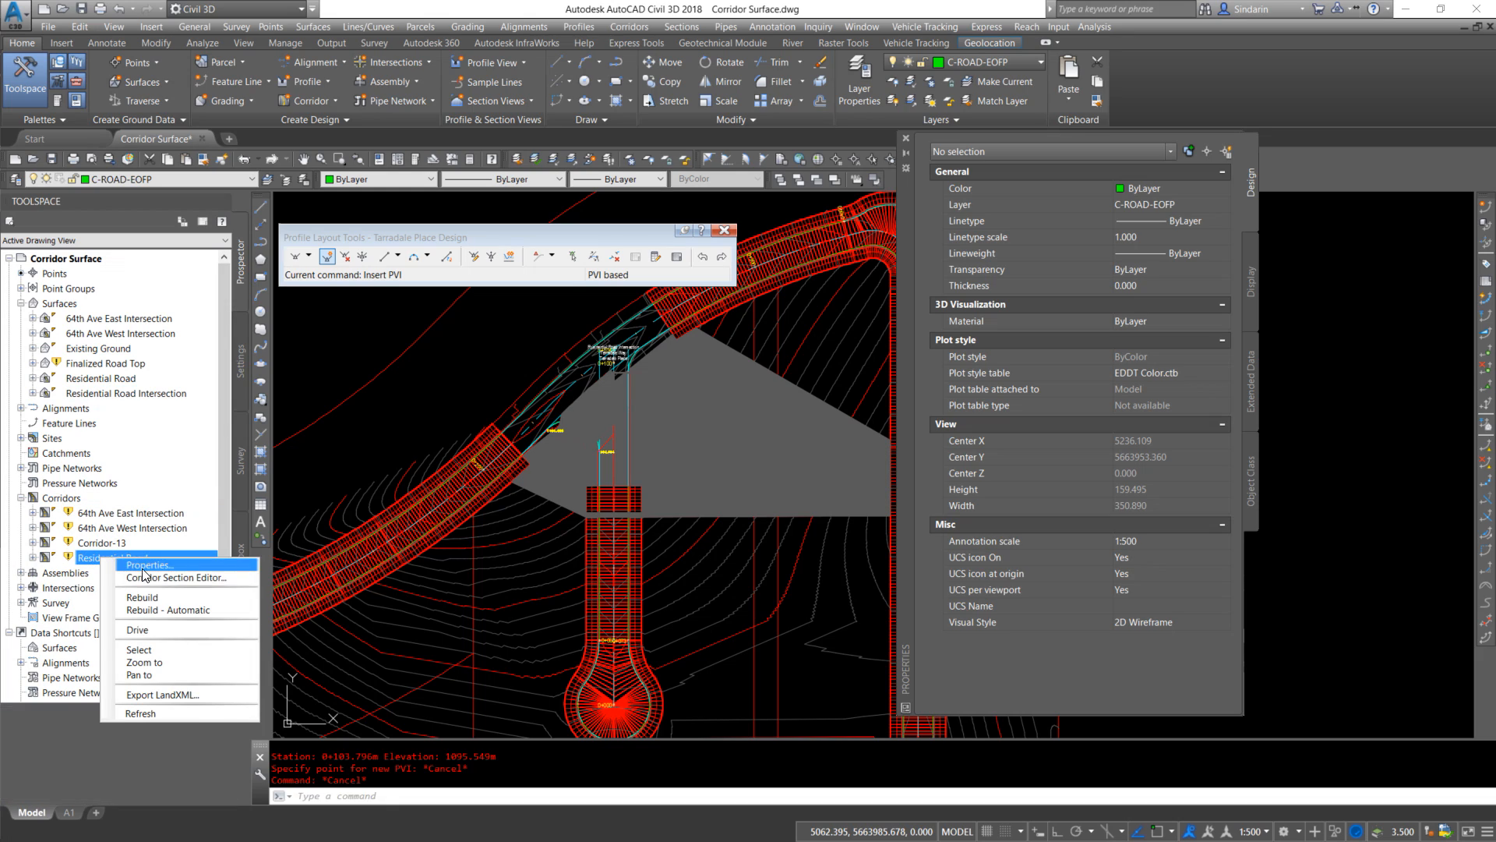
pyautogui.click(172, 608)
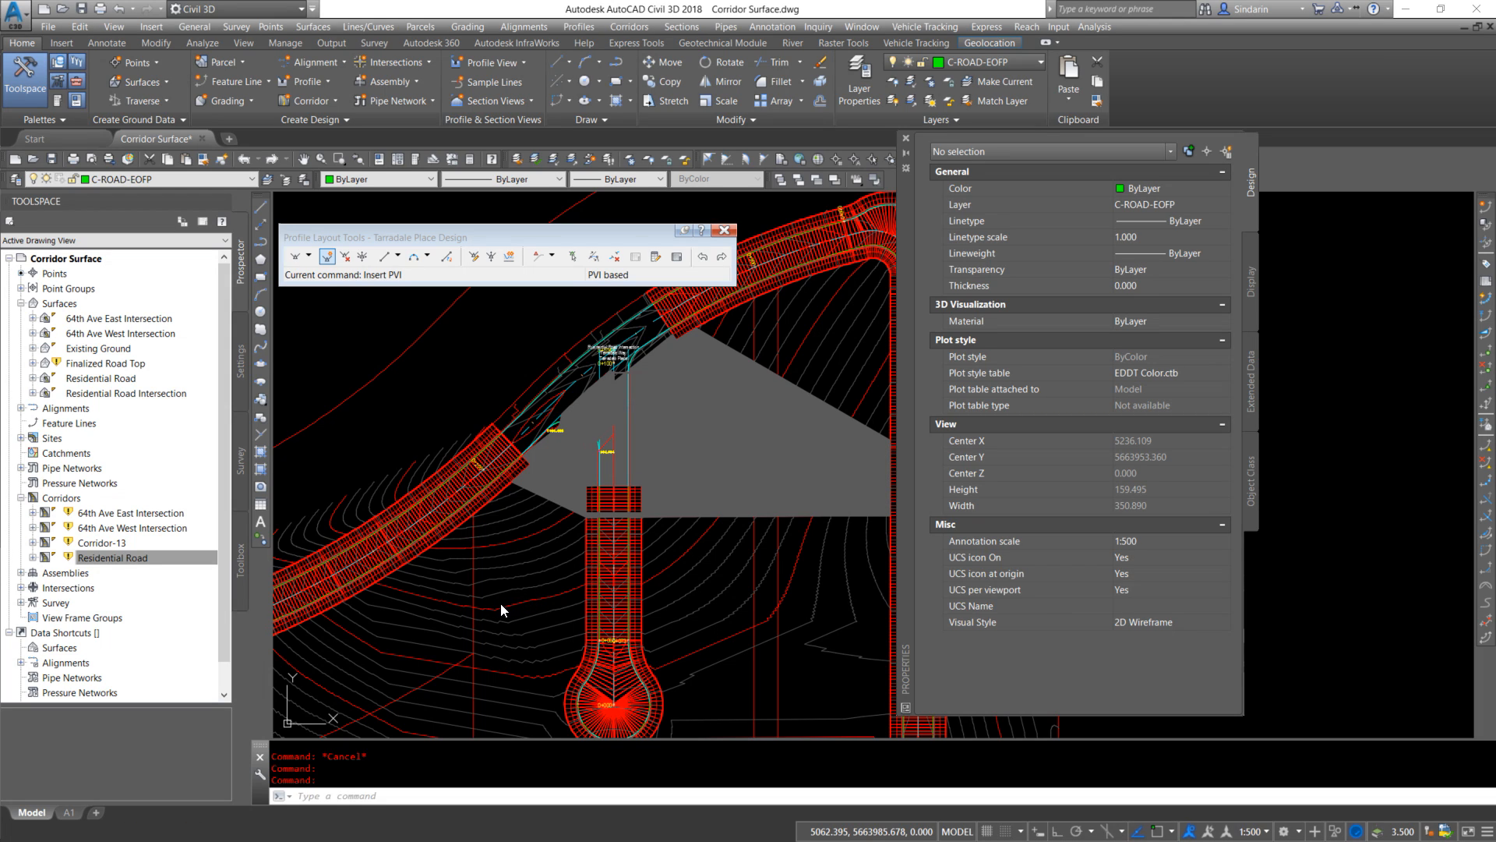
pyautogui.click(94, 558)
pyautogui.rightClick(107, 542)
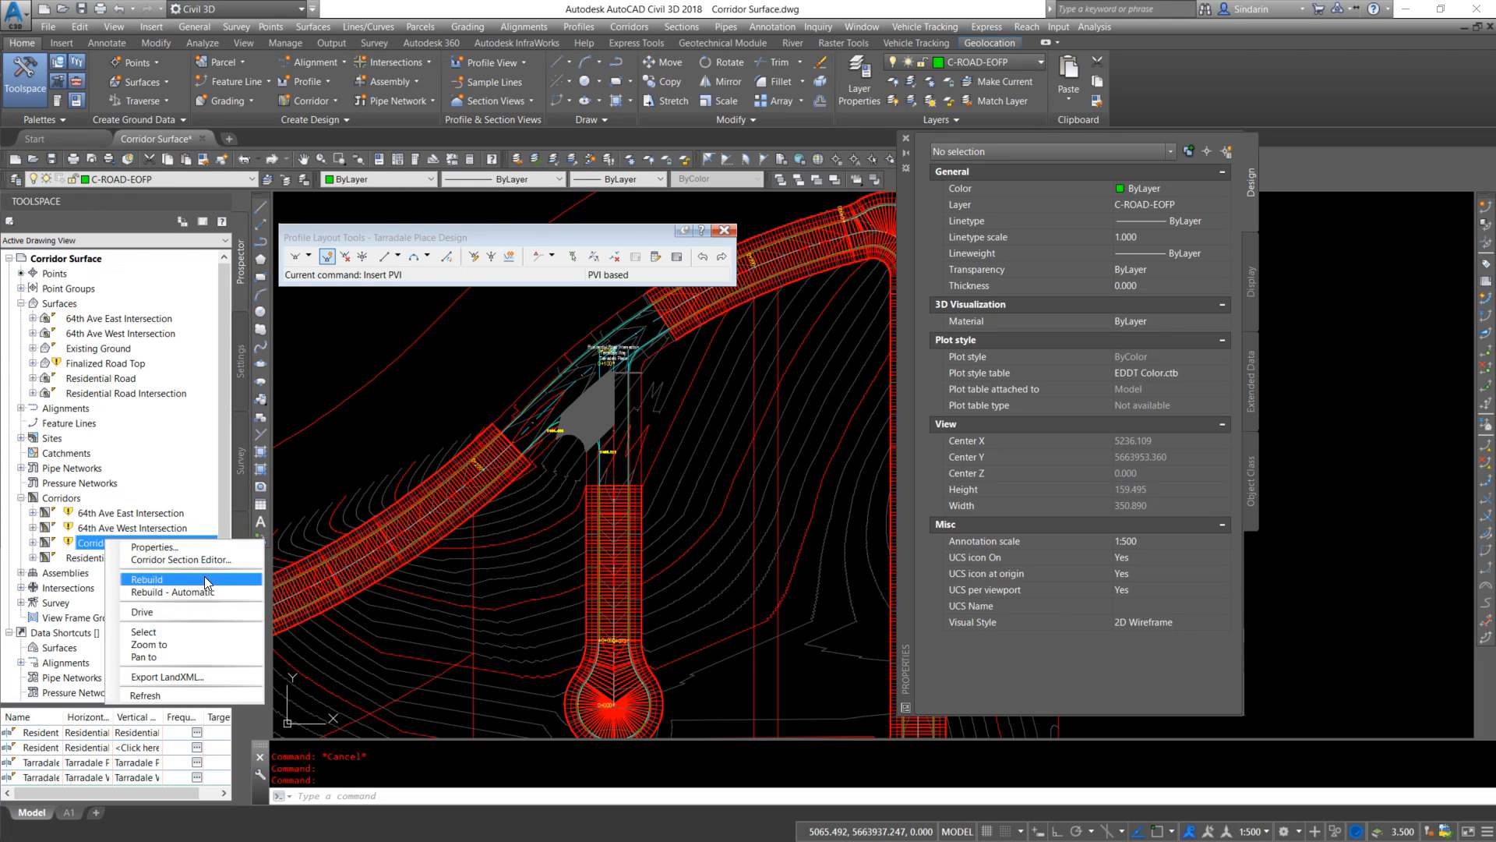
pyautogui.click(176, 580)
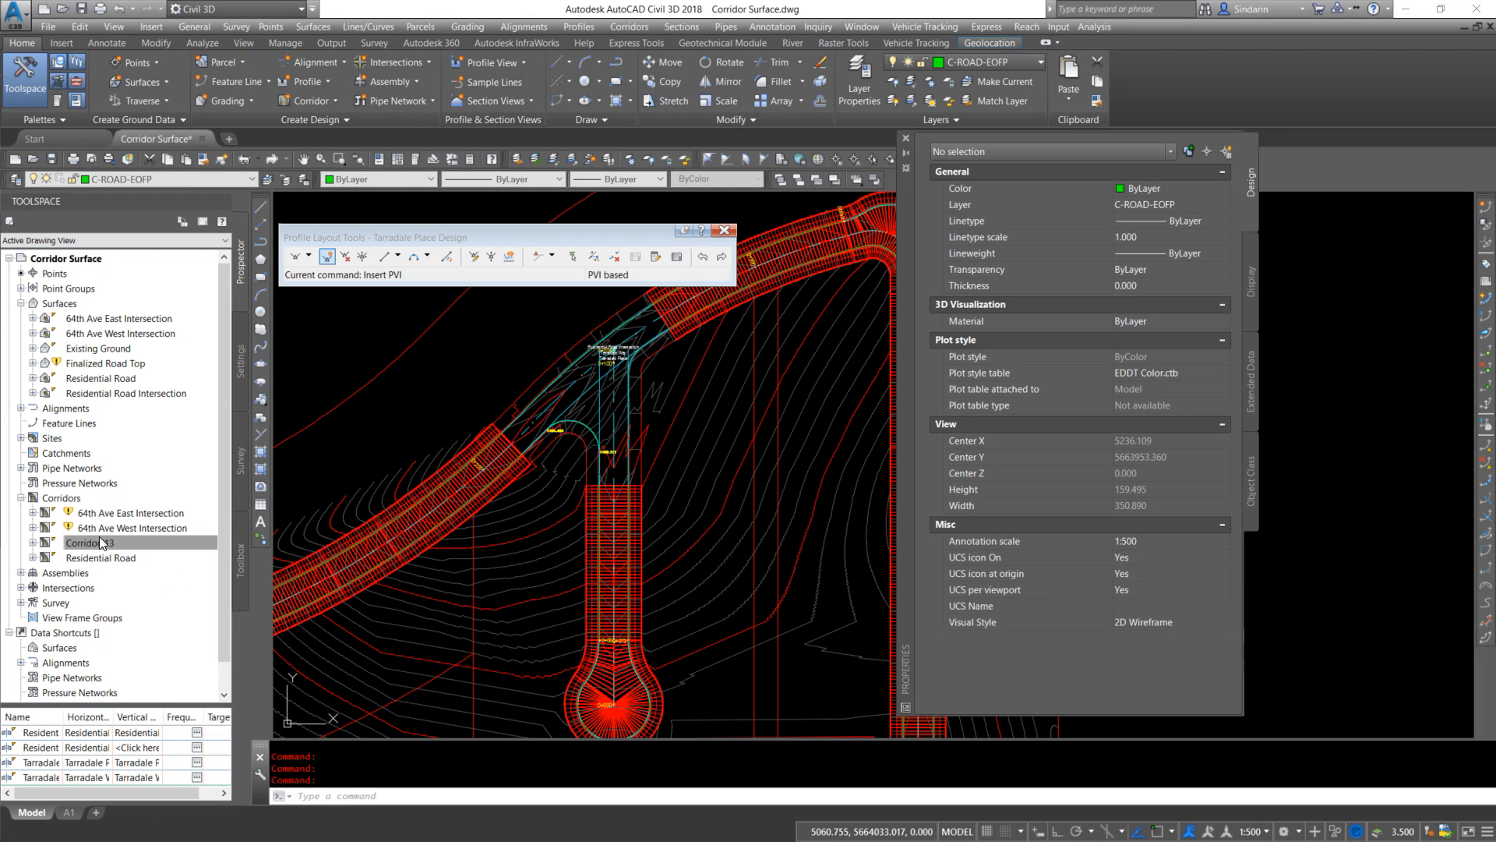
# Rebuild the 64th Ave West Intersection and 64th Ave East Intersection corridors
pyautogui.rightClick(108, 530)
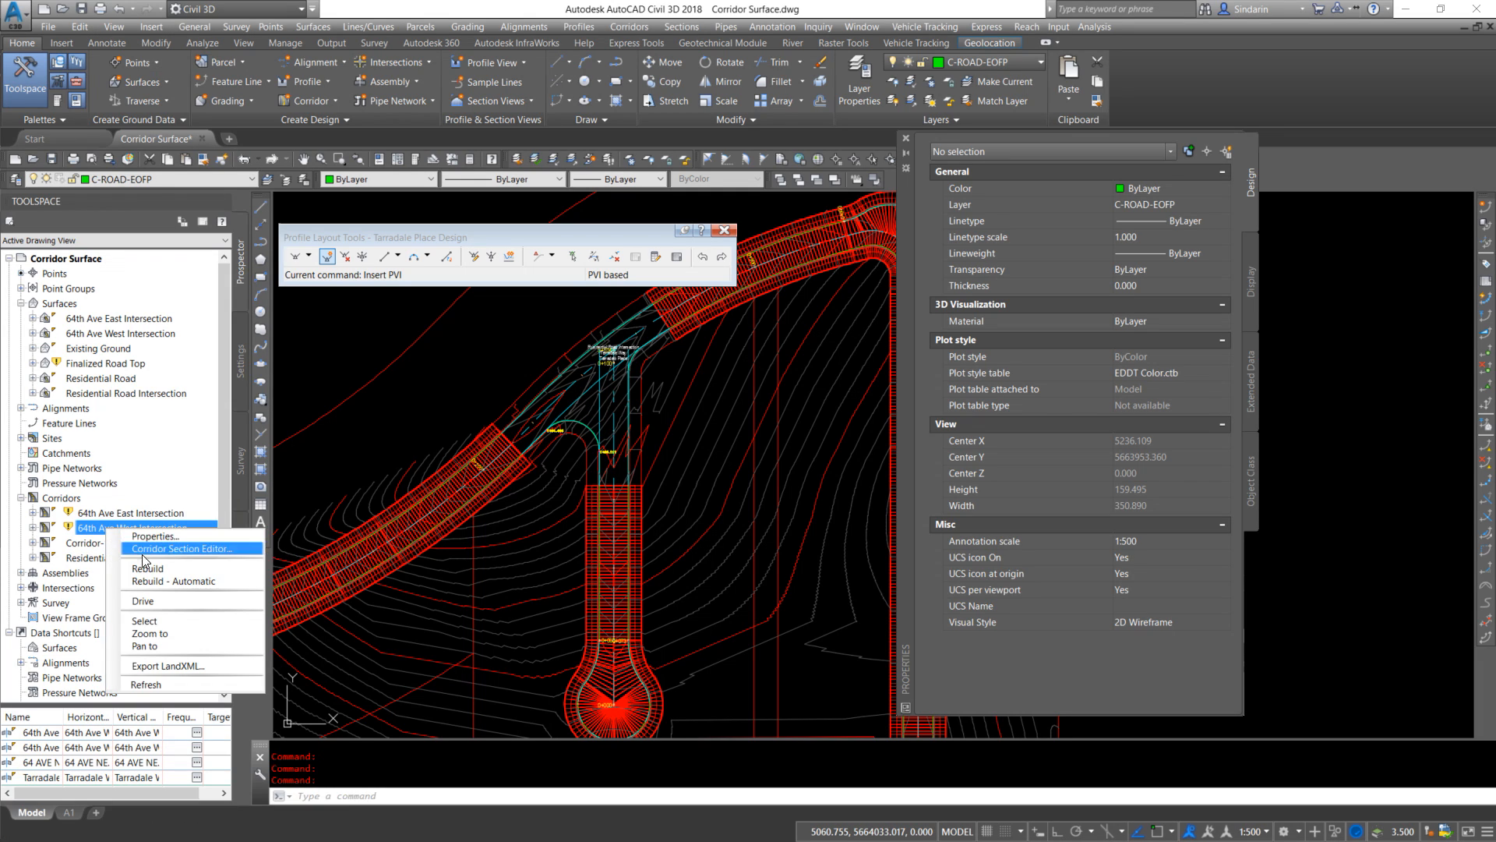
pyautogui.click(116, 523)
pyautogui.rightClick(118, 516)
pyautogui.click(118, 513)
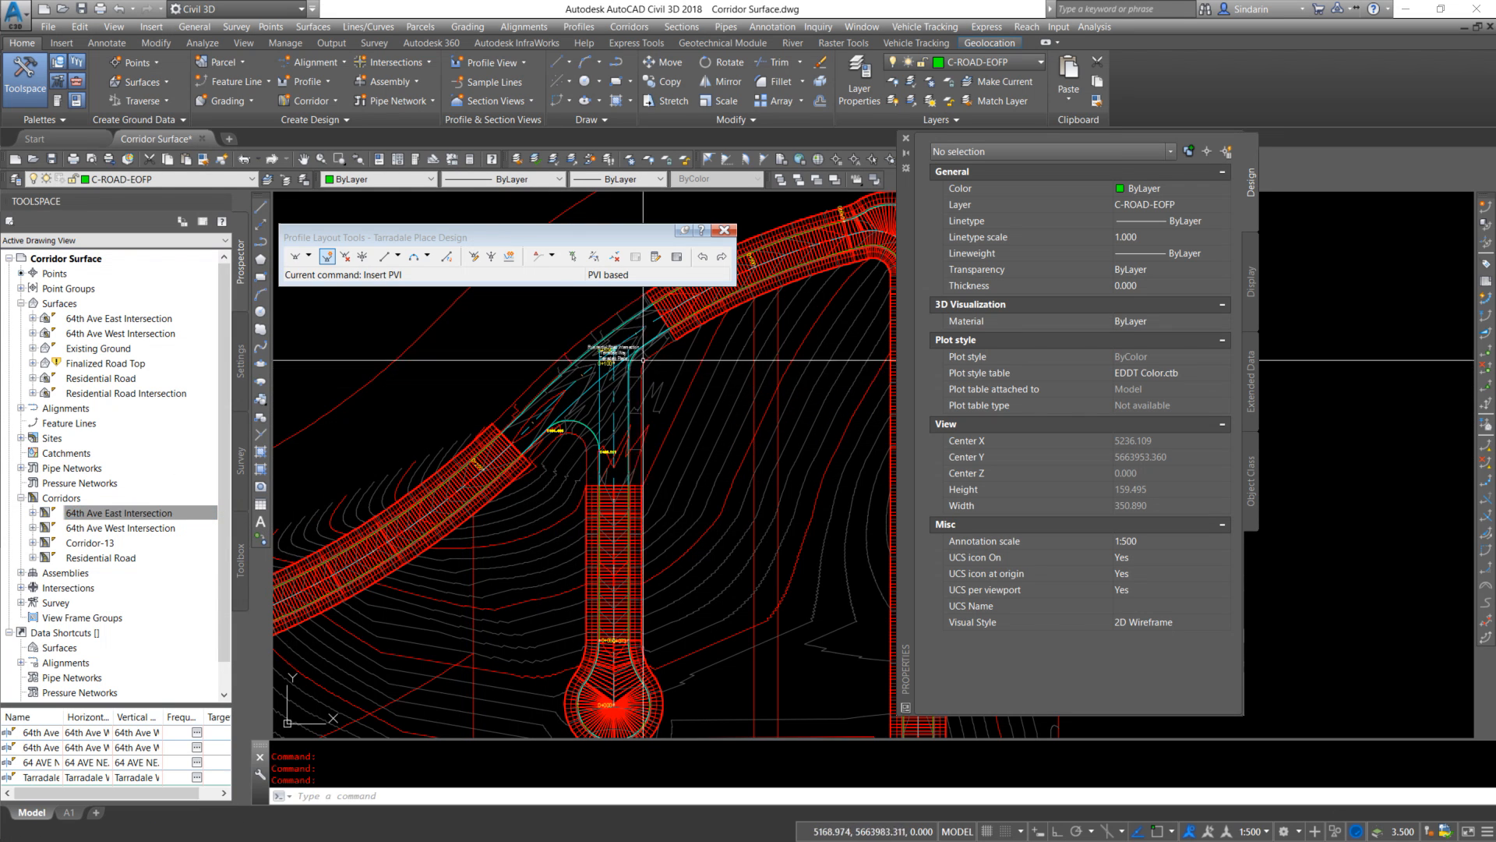
# Freeze the C-SURF-Residential Road layer by picking the Residential Road surface beside the southwest curb return
pyautogui.scroll(4, 616, 390)
pyautogui.click(616, 449)
pyautogui.press('Escape')
pyautogui.moveTo(630, 458); pyautogui.dragTo(721, 443, button='middle')
pyautogui.click(636, 431)
pyautogui.press('Escape')
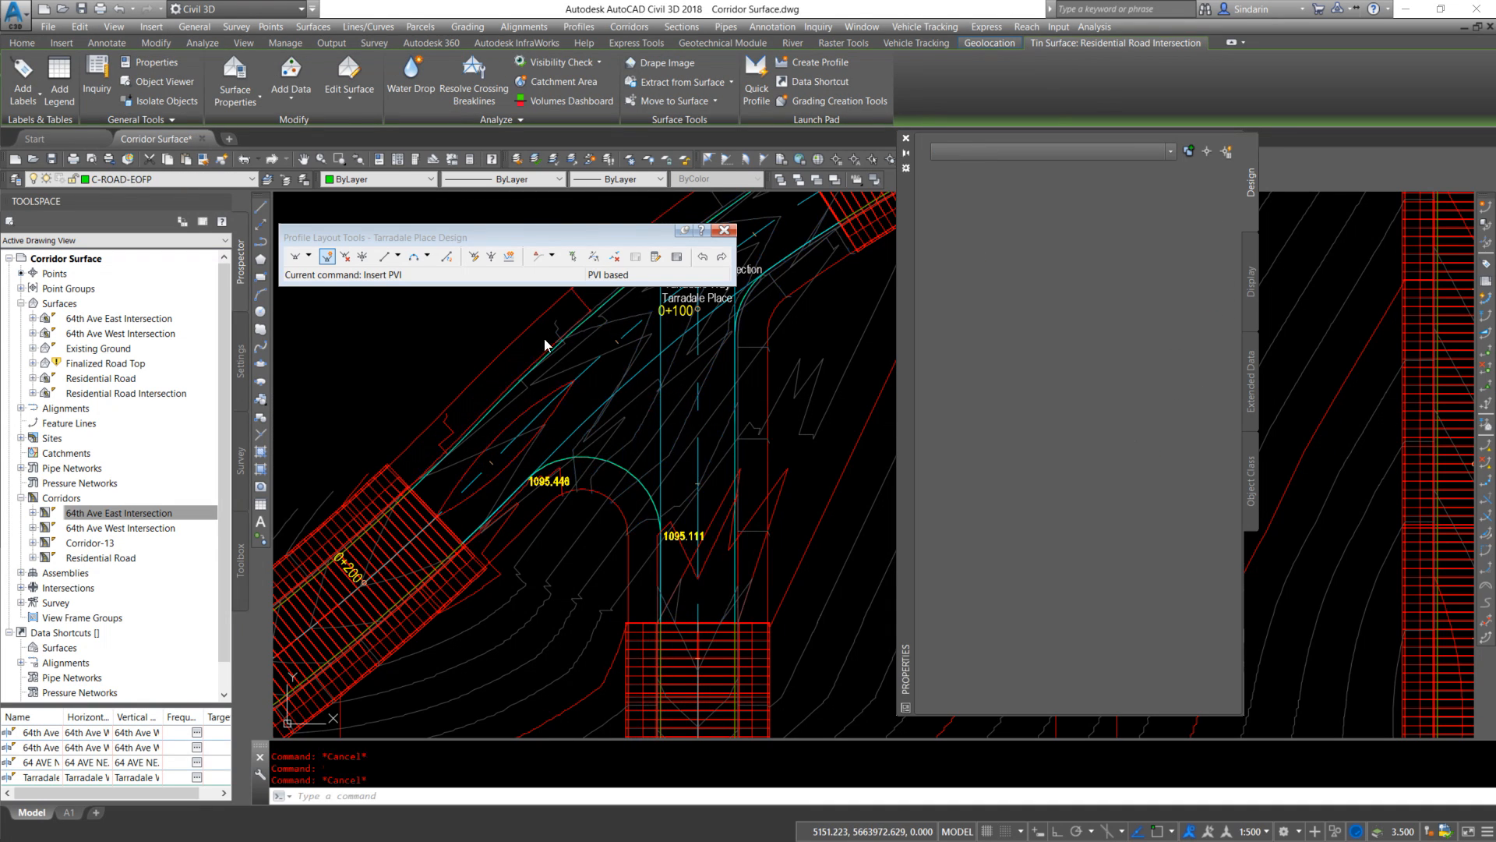
pyautogui.click(632, 159)
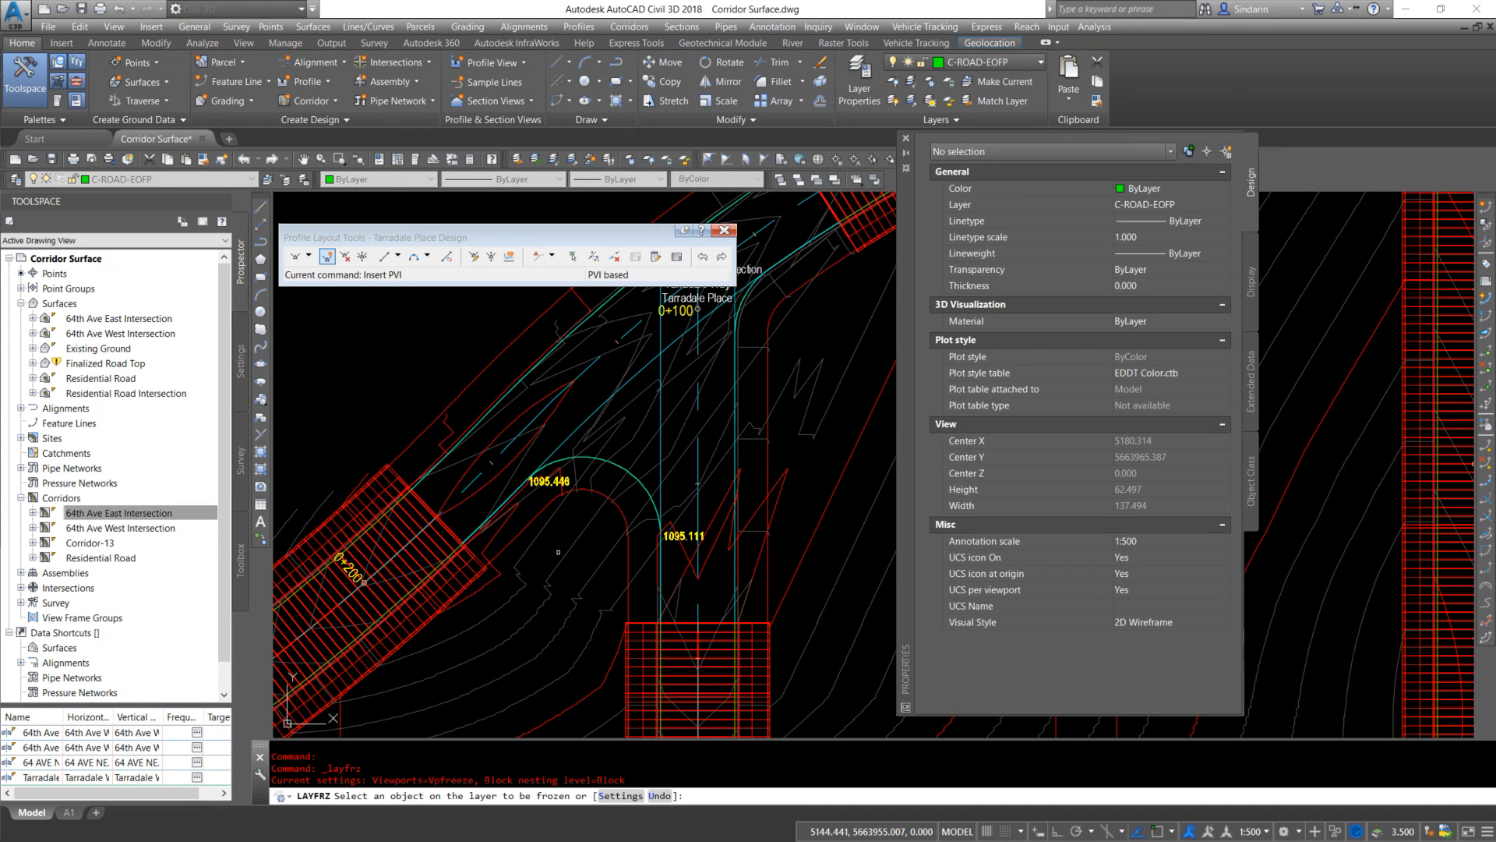
pyautogui.click(559, 559)
pyautogui.press('Escape')
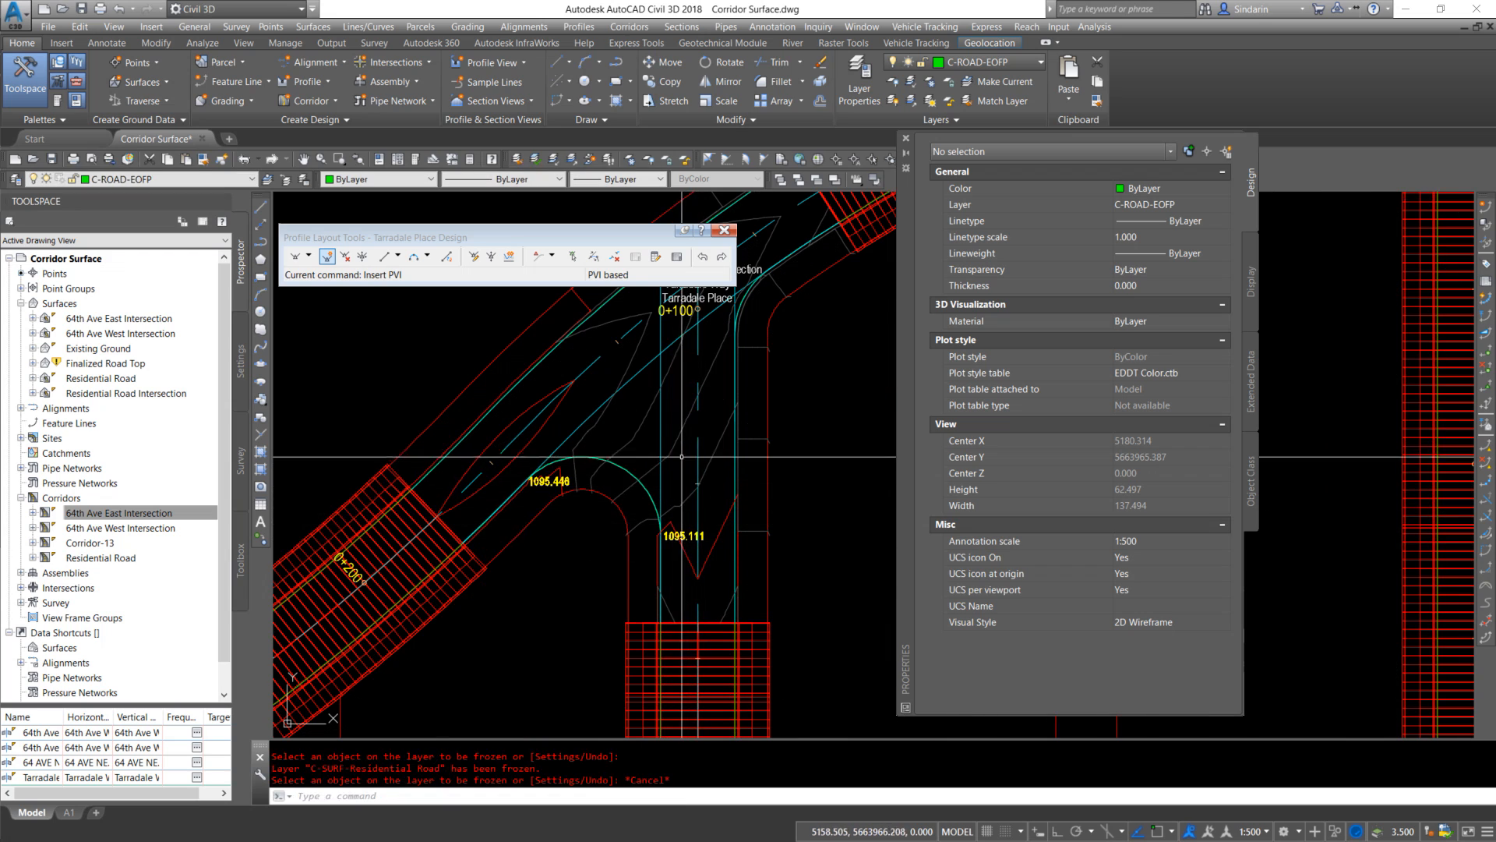
# Examine the Residential Road Intersection surface contours and the two spot elevations along the southwest curb return
pyautogui.click(495, 352)
pyautogui.scroll(5, 555, 476)
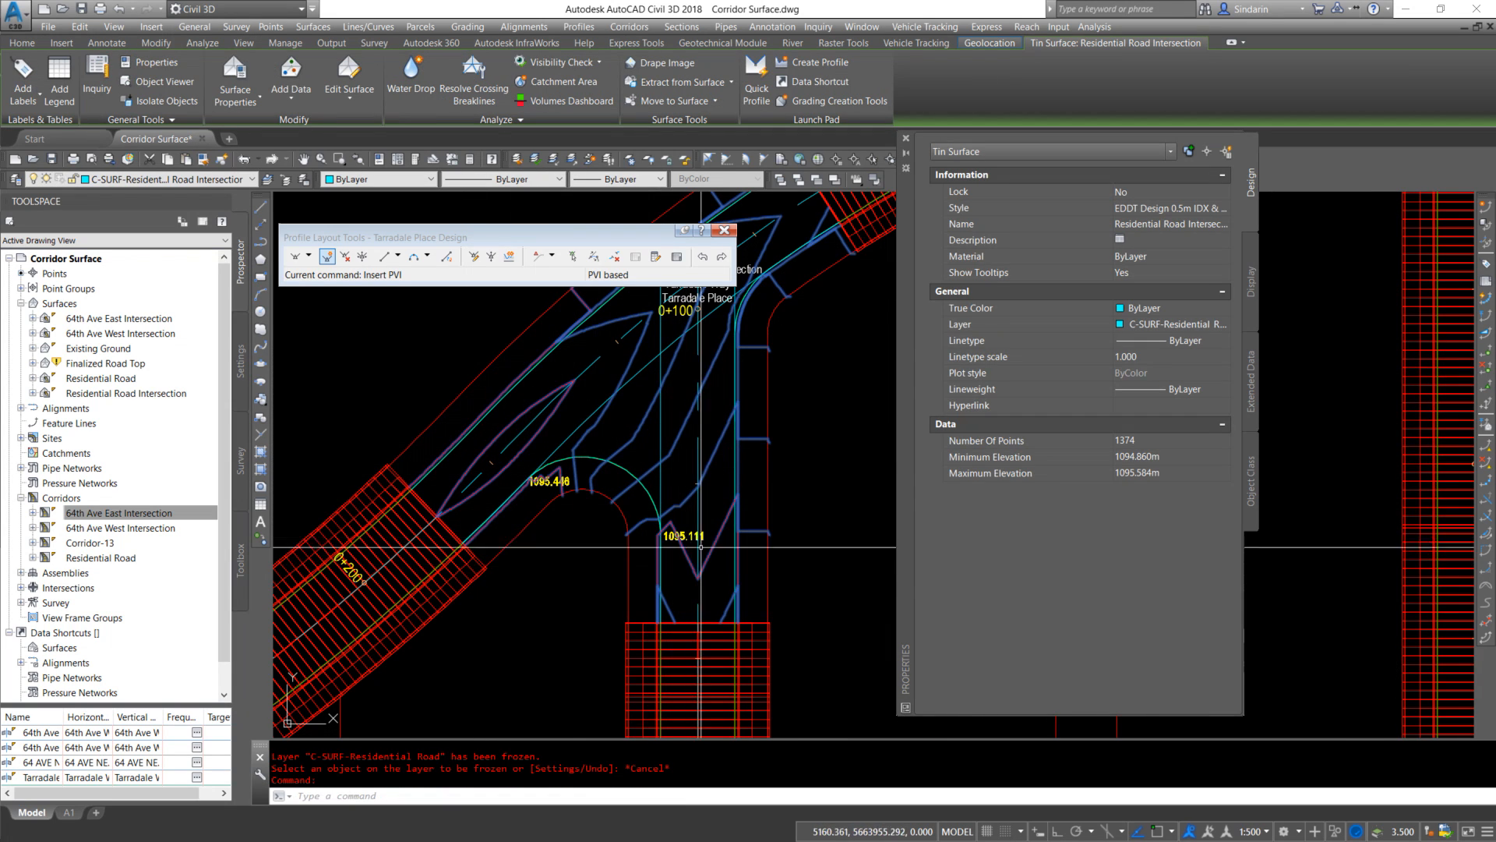
pyautogui.press('Escape')
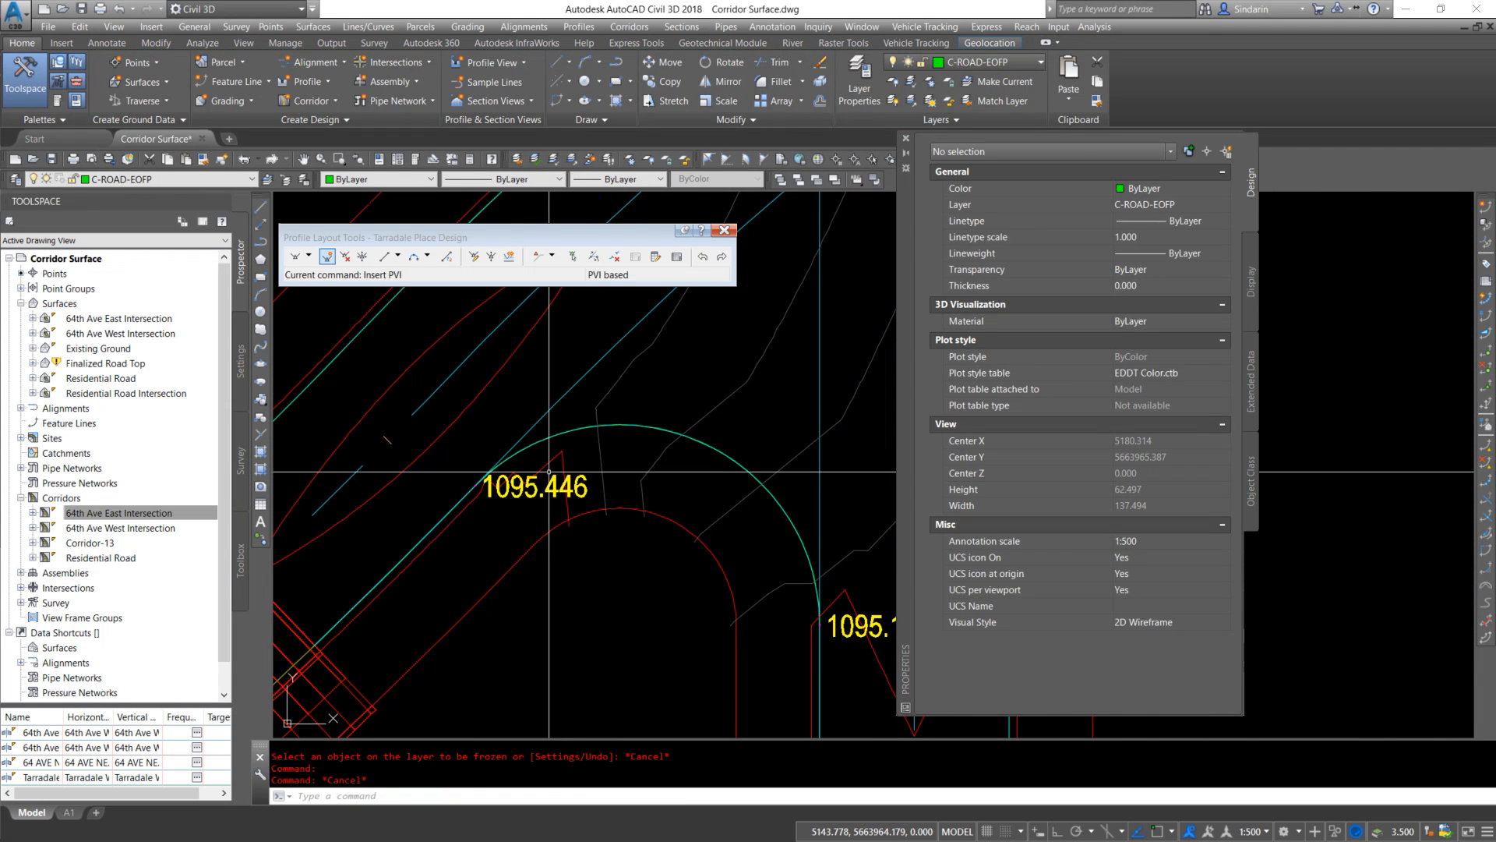
pyautogui.scroll(-3, 554, 468)
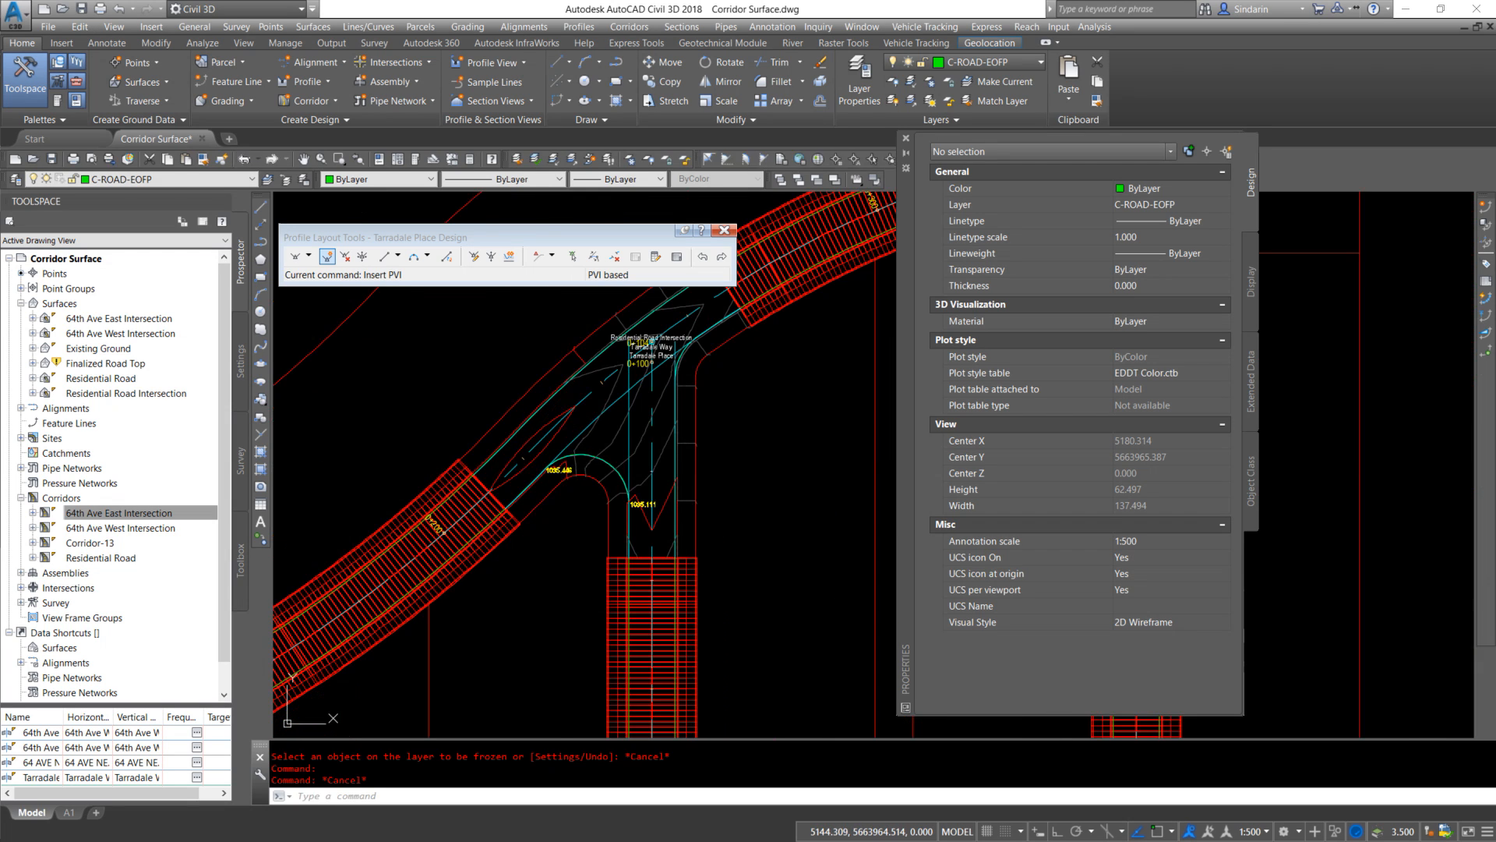
pyautogui.scroll(2, 628, 485)
pyautogui.moveTo(455, 409); pyautogui.dragTo(431, 401, button='middle')
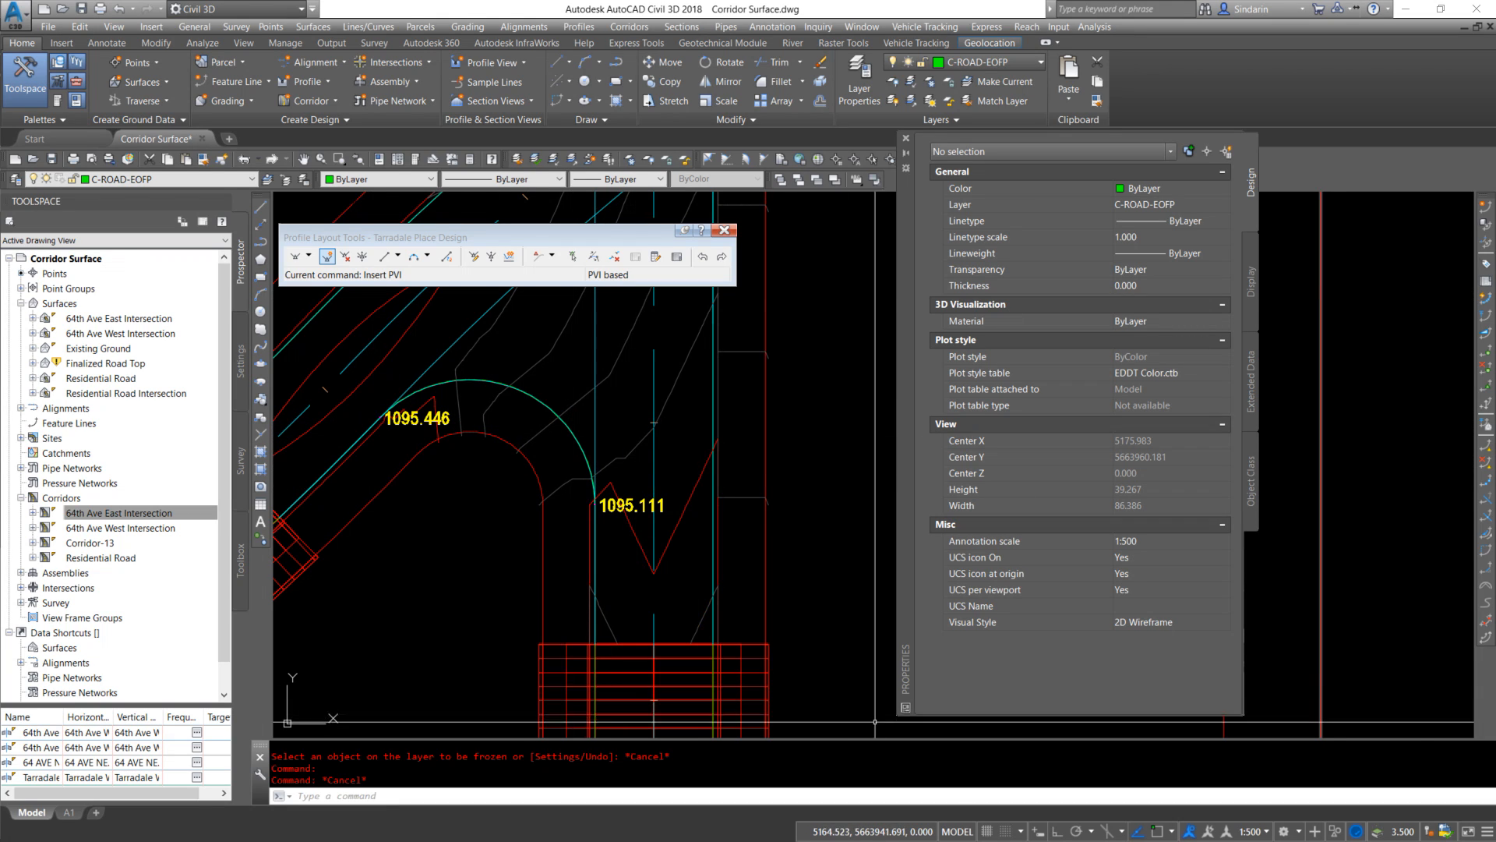
# Switch to Notepad, note 10.169 - 1095.446 and 31.518 - 1095.111, and shrink its window beside the curb return
pyautogui.hotkey('alt', 'Tab')
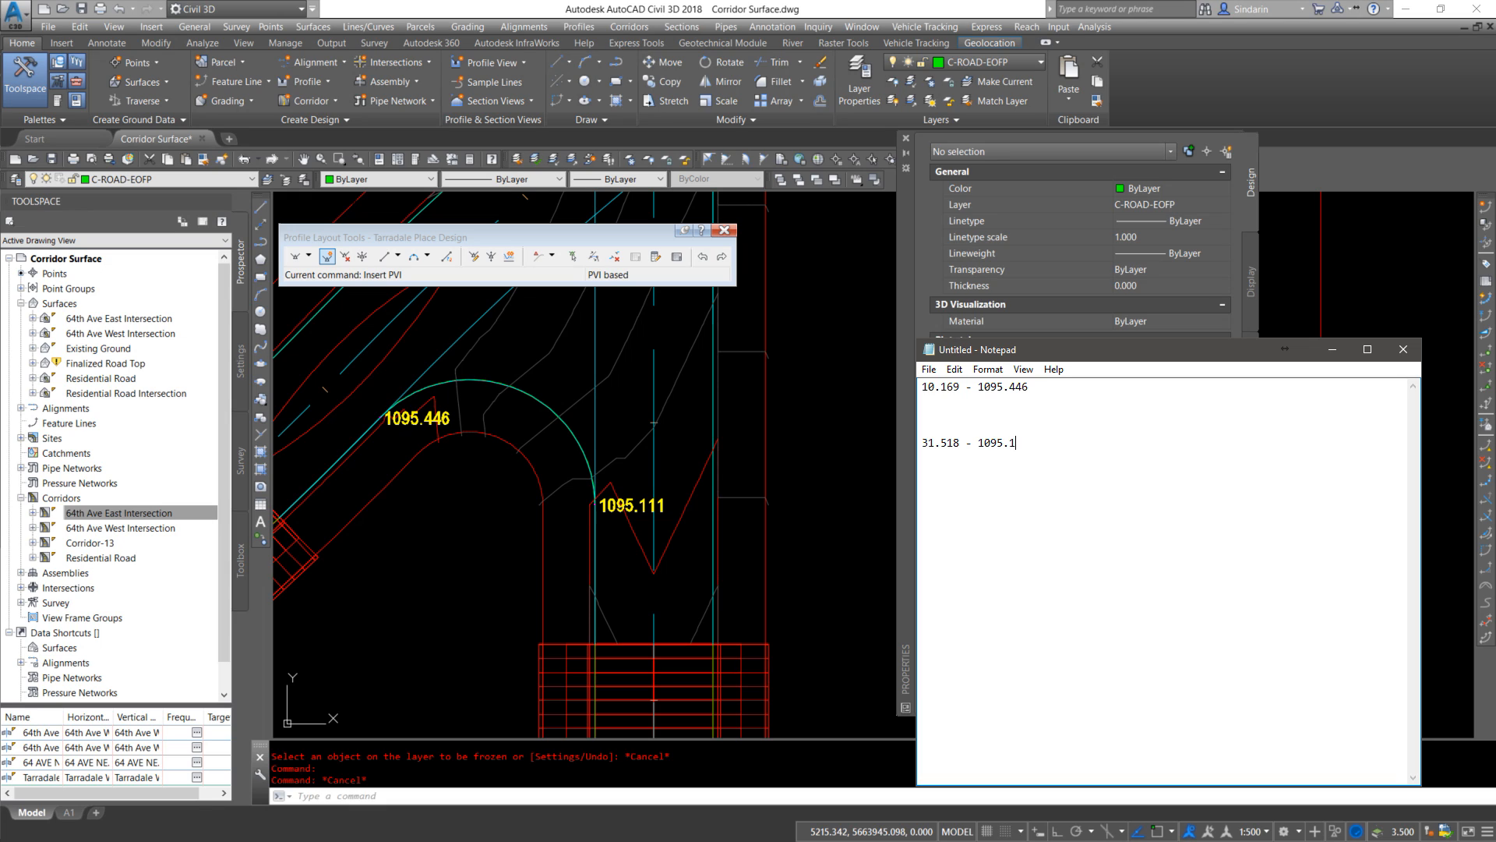
pyautogui.moveTo(1030, 355); pyautogui.dragTo(1077, 218)
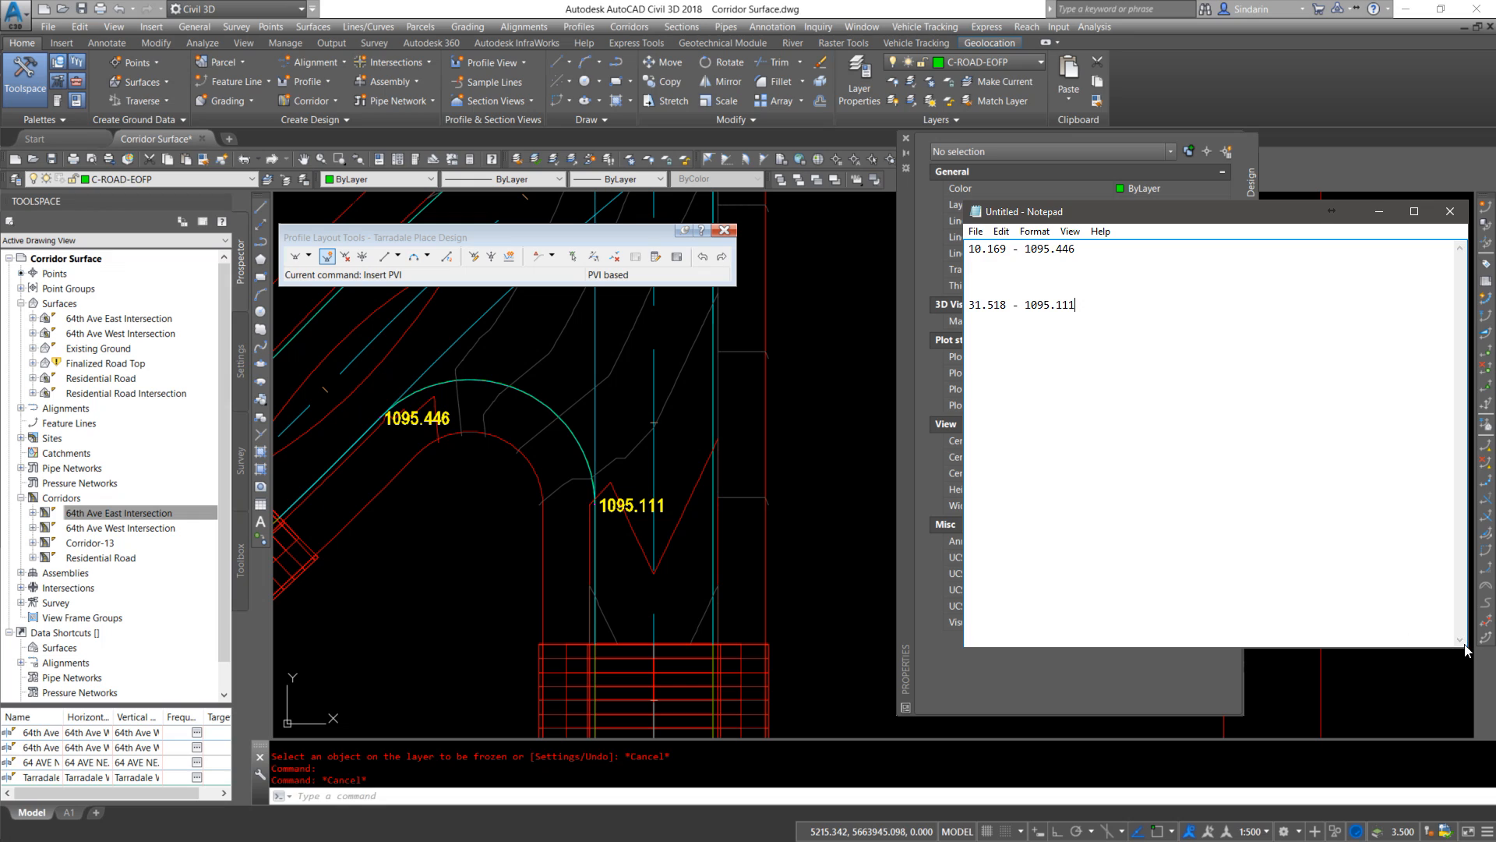
pyautogui.moveTo(1468, 650); pyautogui.dragTo(1146, 427)
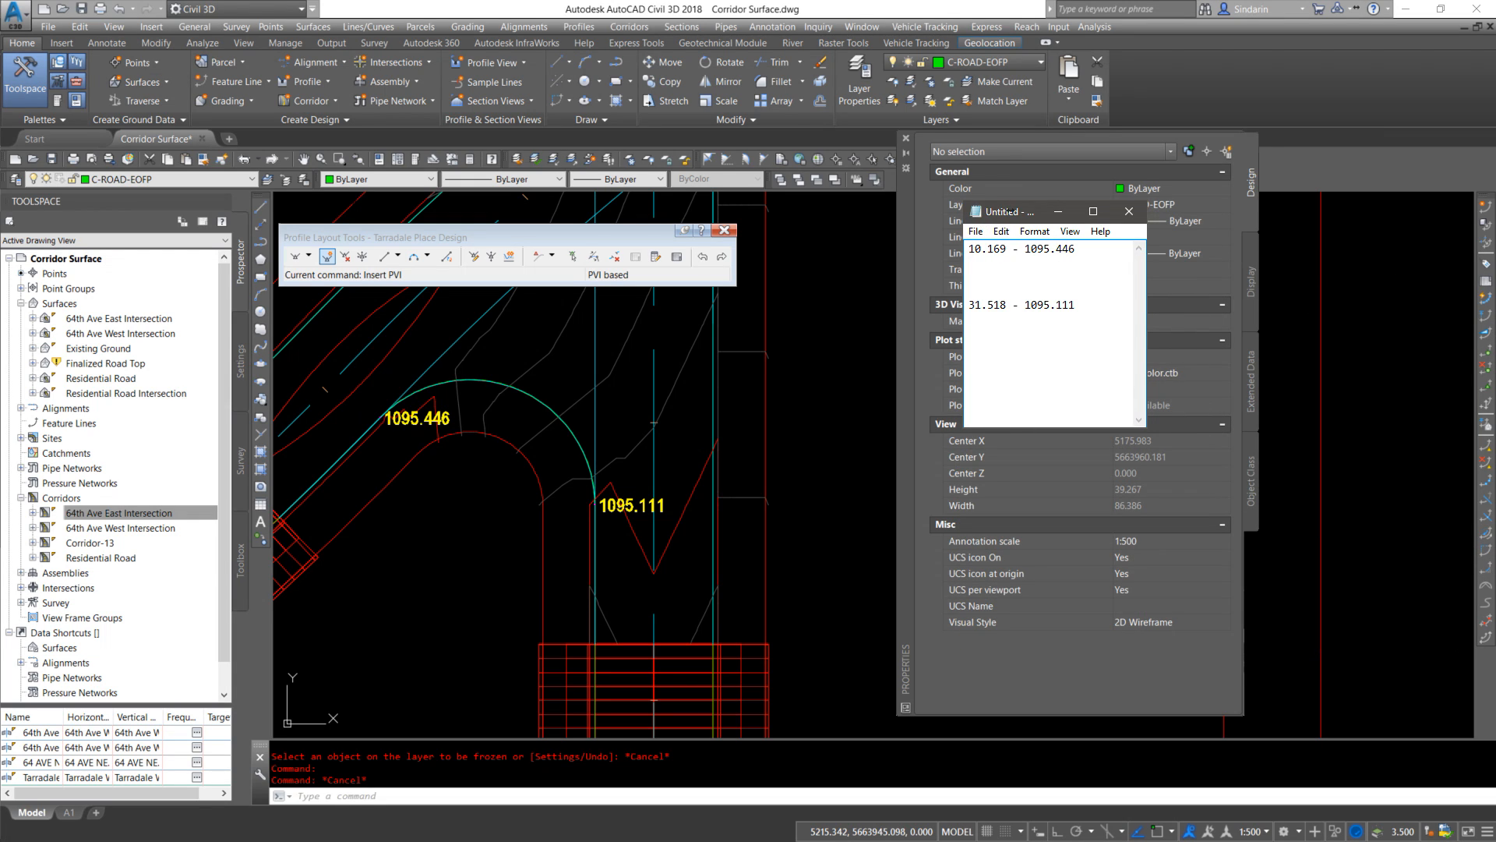
# Switch back to Civil 3D and close the properties palette and the Profile Layout Tools
pyautogui.click(497, 160)
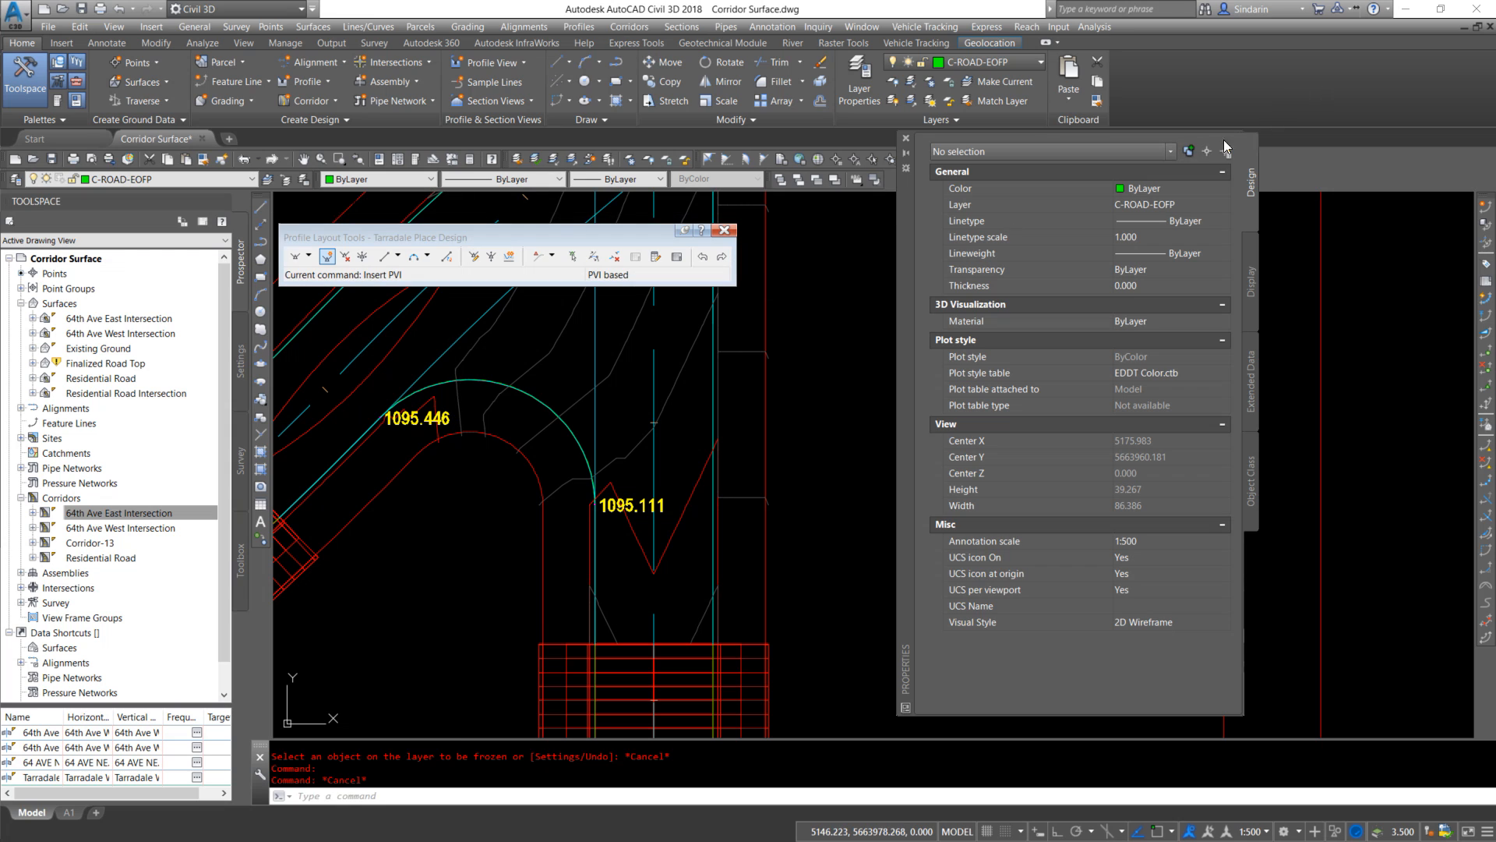
pyautogui.click(906, 138)
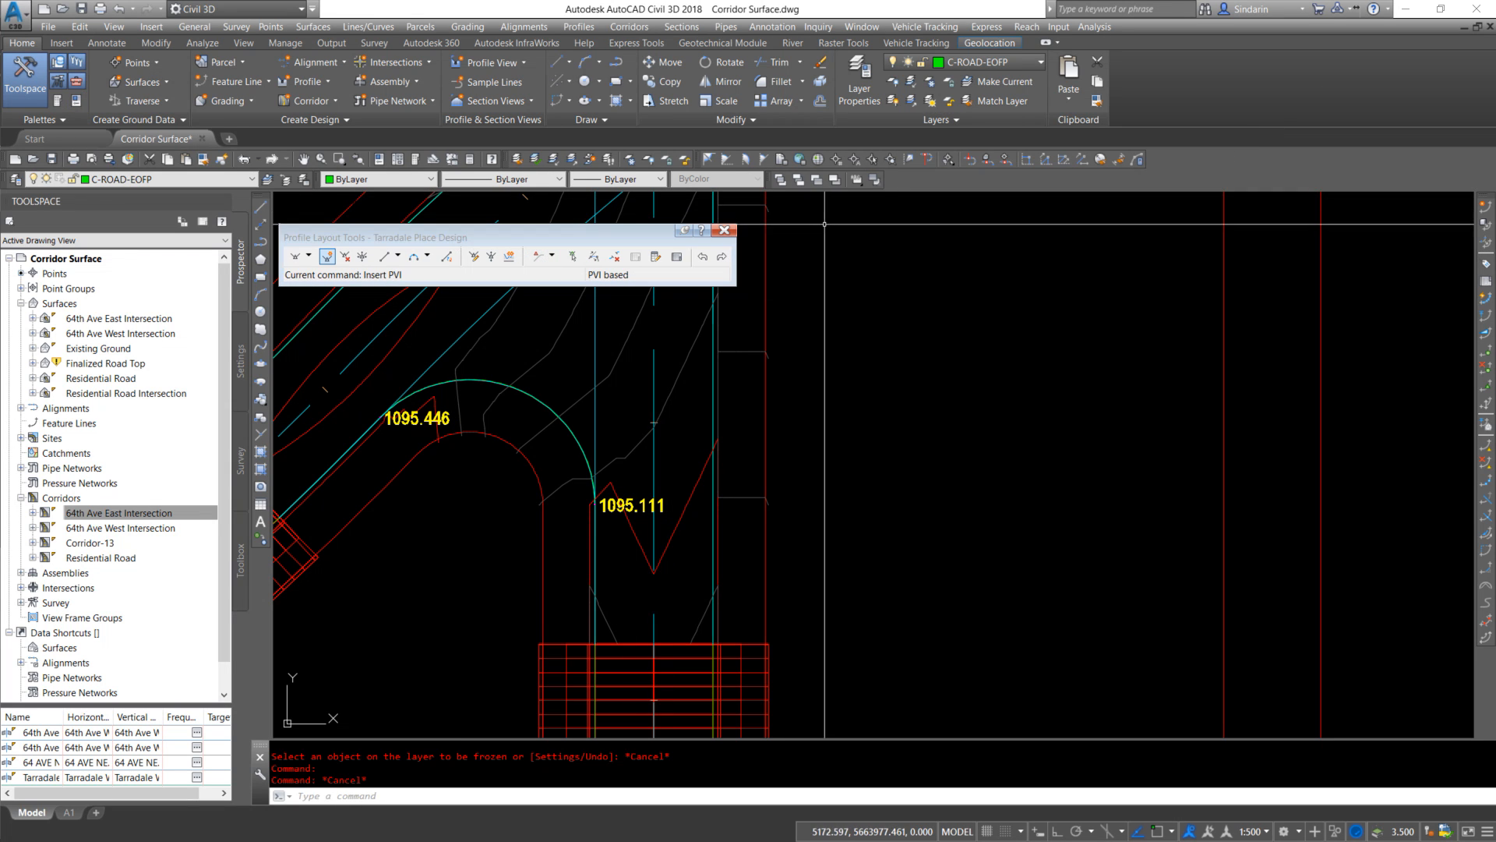
pyautogui.click(724, 231)
# Create a layout profile named Residential Road SW Design in the Residential Road Intersection-SW-Quadrant profile view, with EDDT Design Profile style
pyautogui.scroll(-6, 639, 367)
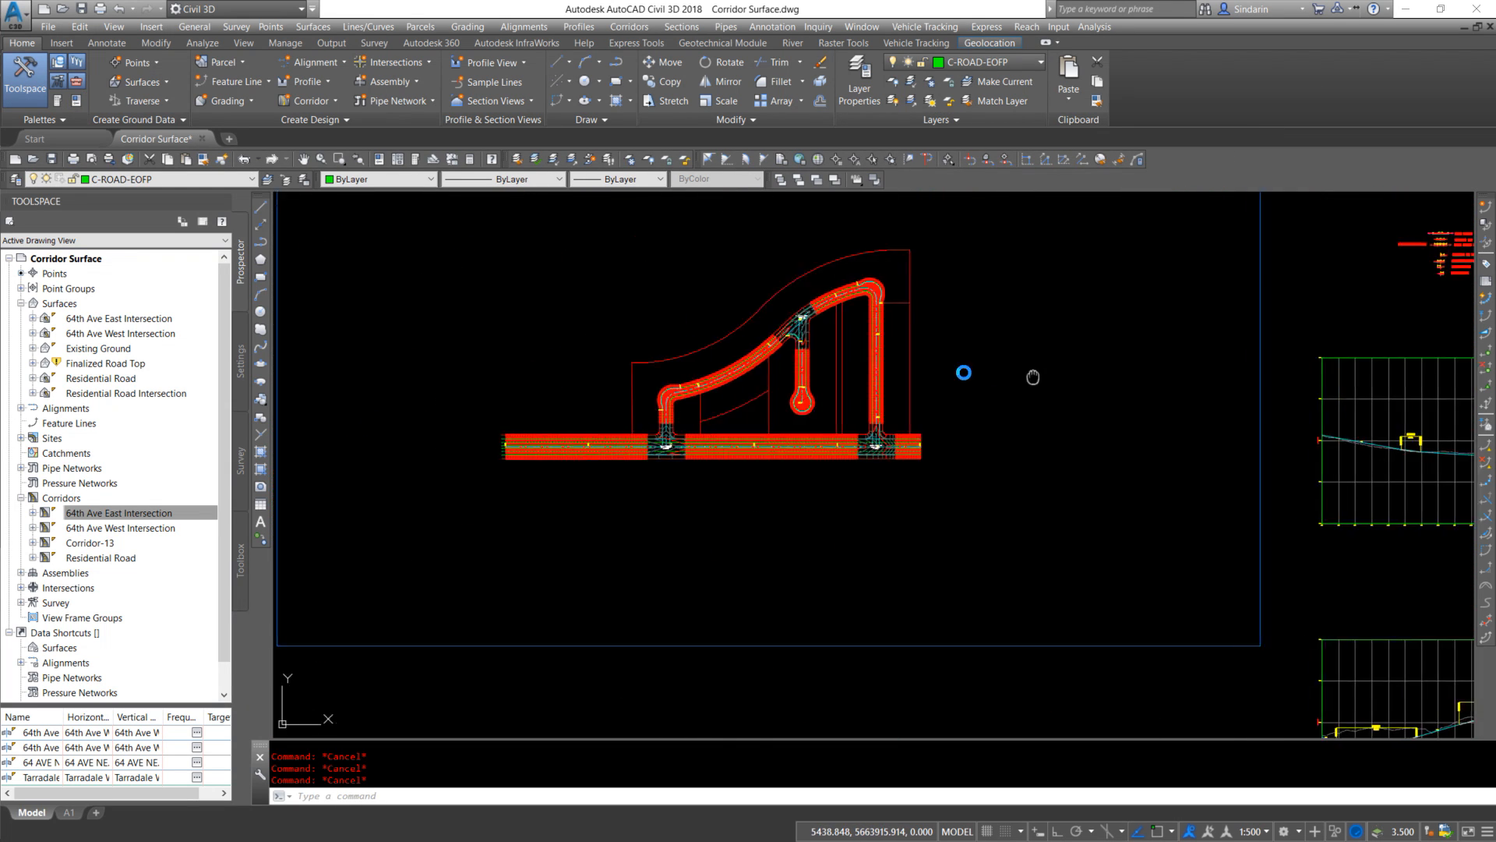
pyautogui.scroll(8, 991, 465)
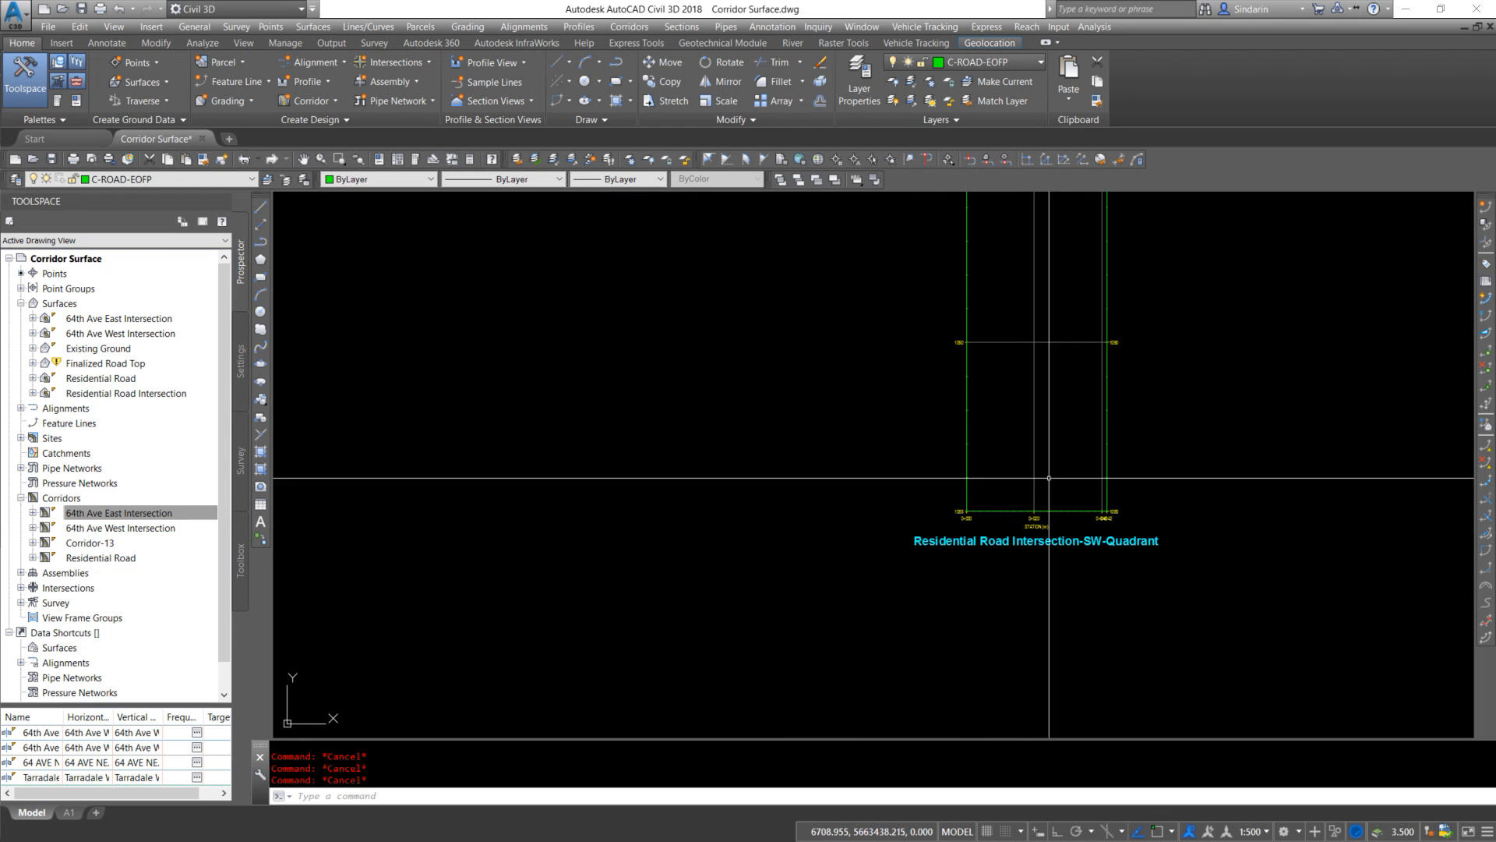
pyautogui.scroll(5, 991, 465)
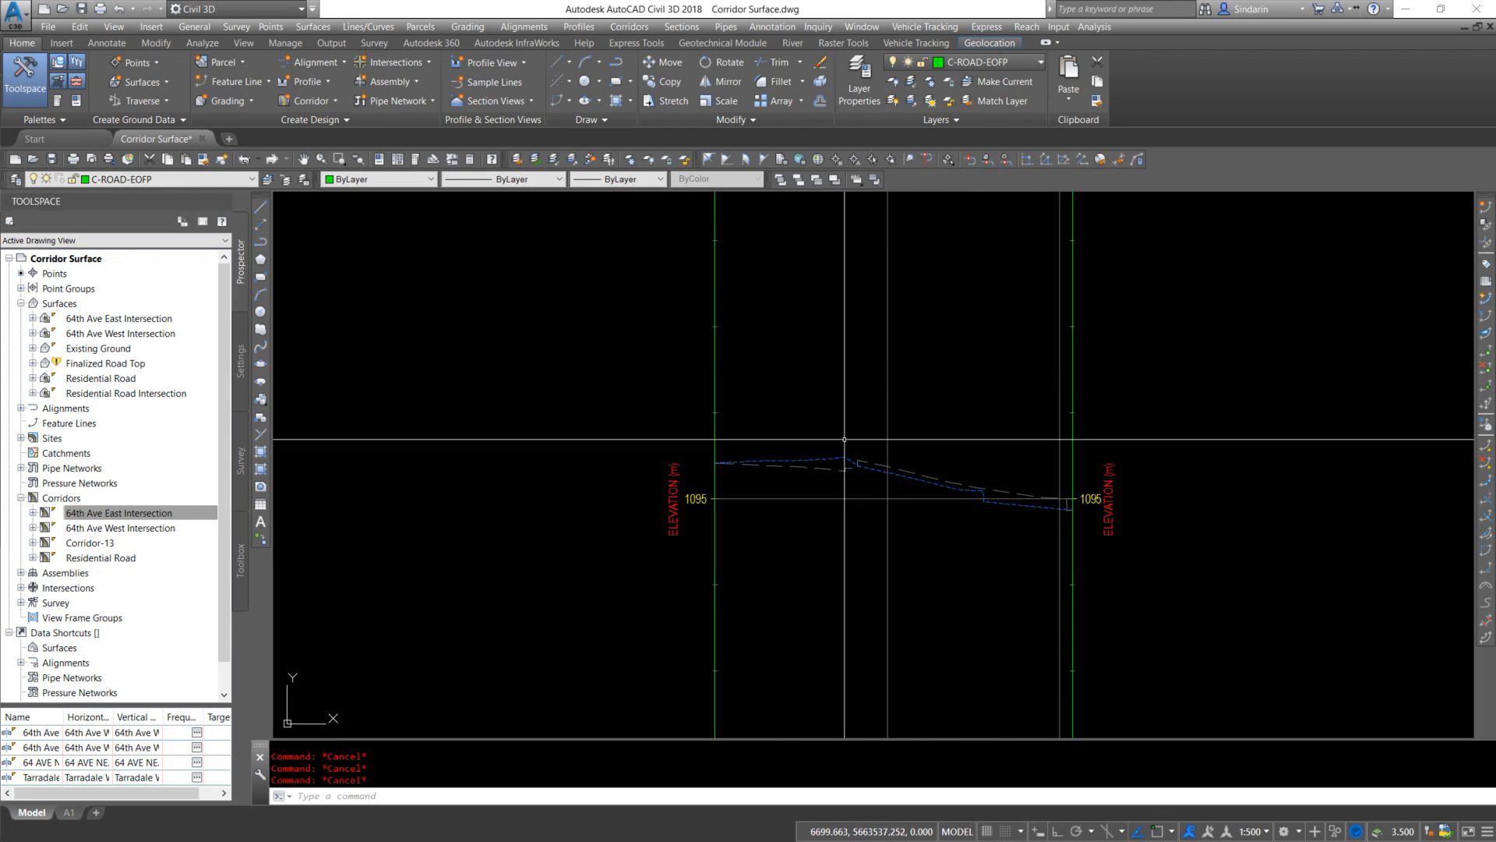
pyautogui.scroll(-4, 888, 488)
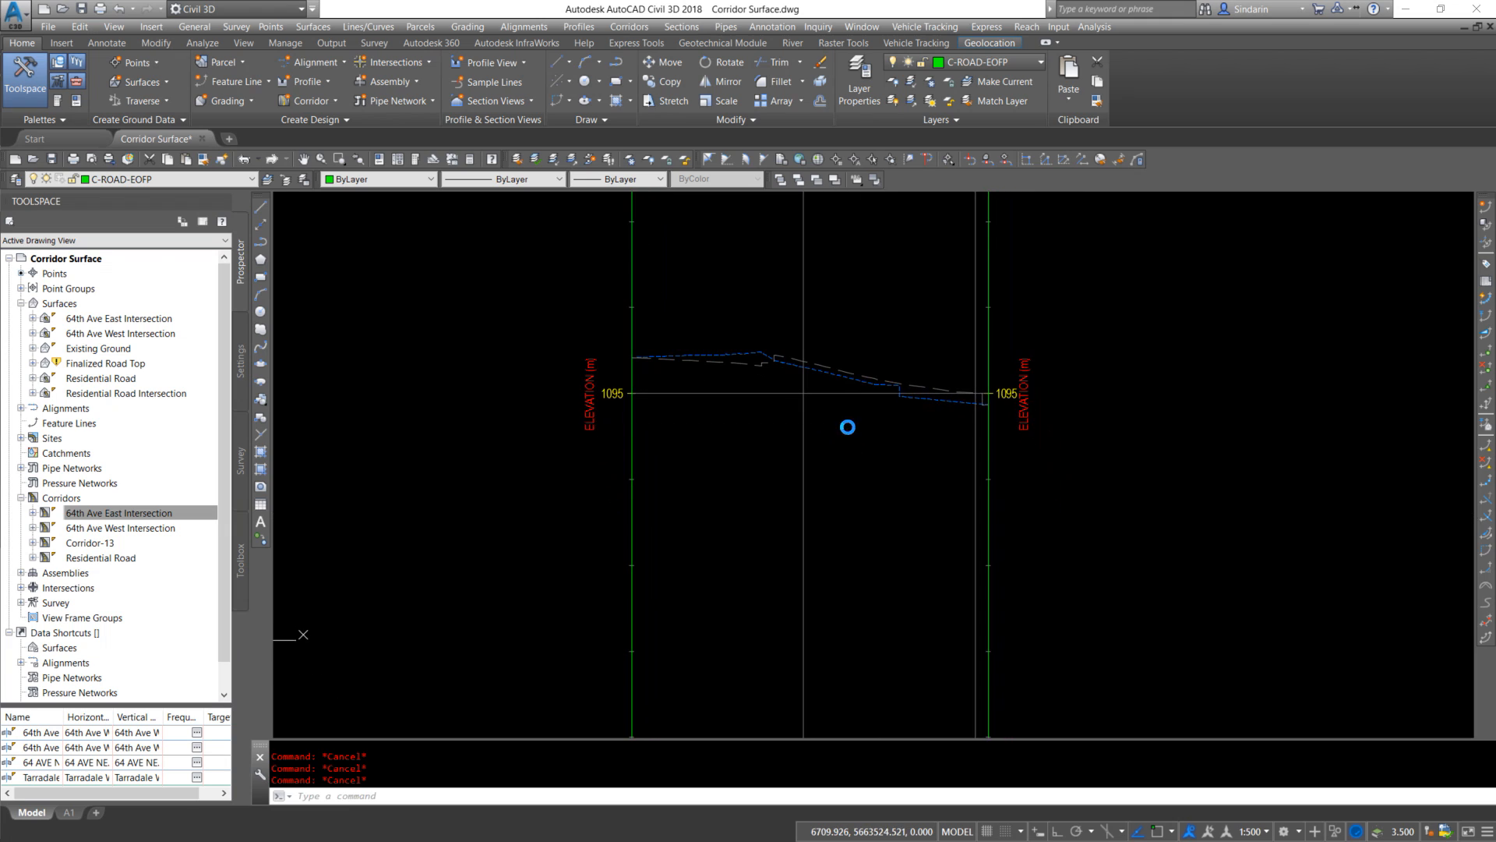
pyautogui.moveTo(919, 419); pyautogui.dragTo(921, 397, button='middle')
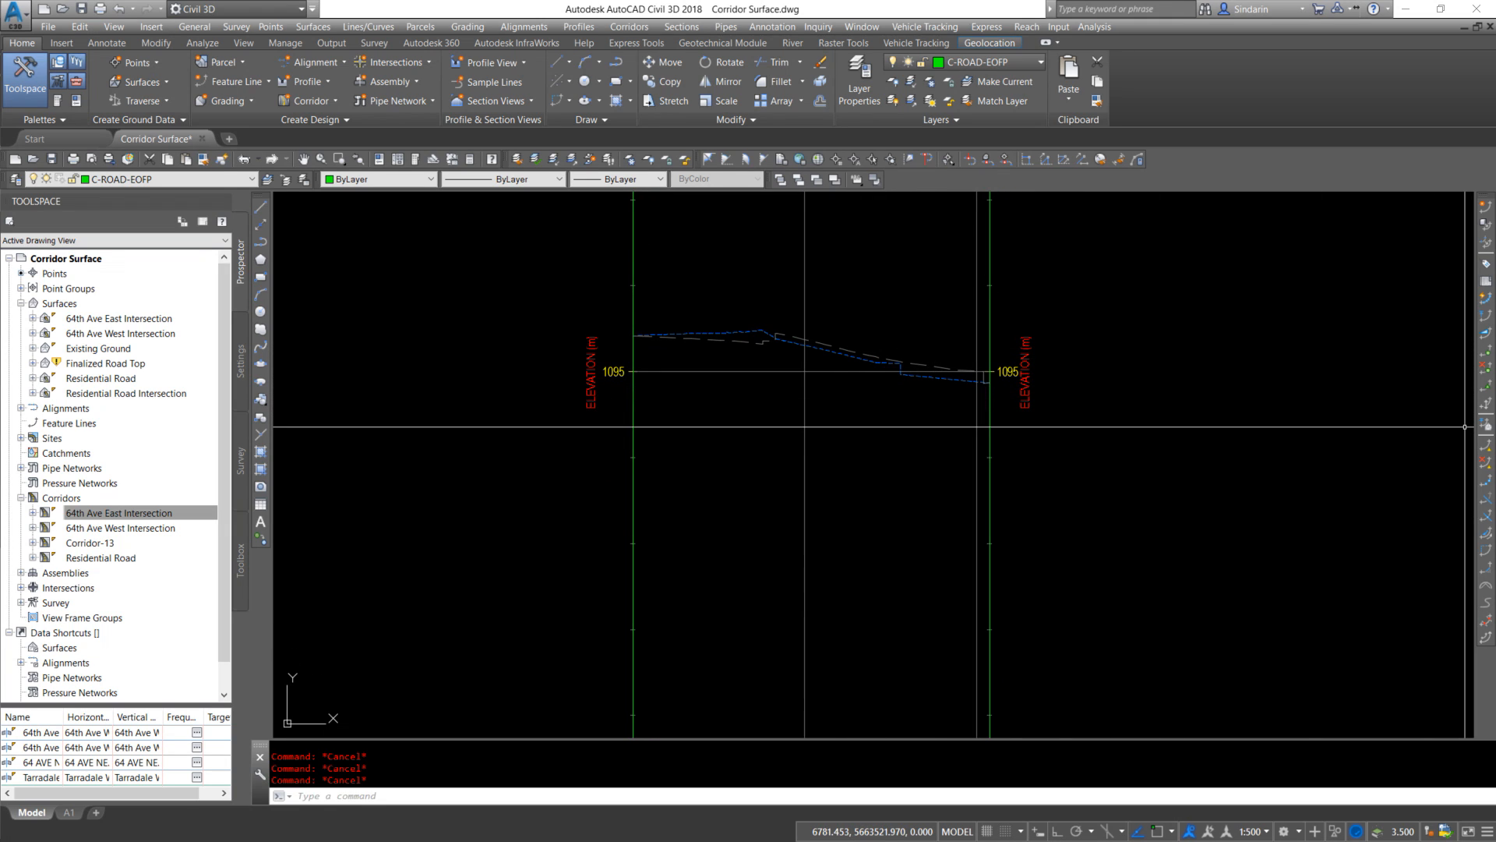
pyautogui.scroll(-4, 696, 475)
pyautogui.moveTo(815, 544); pyautogui.dragTo(784, 404, button='middle')
pyautogui.moveTo(701, 287); pyautogui.dragTo(725, 381, button='middle')
pyautogui.click(579, 26)
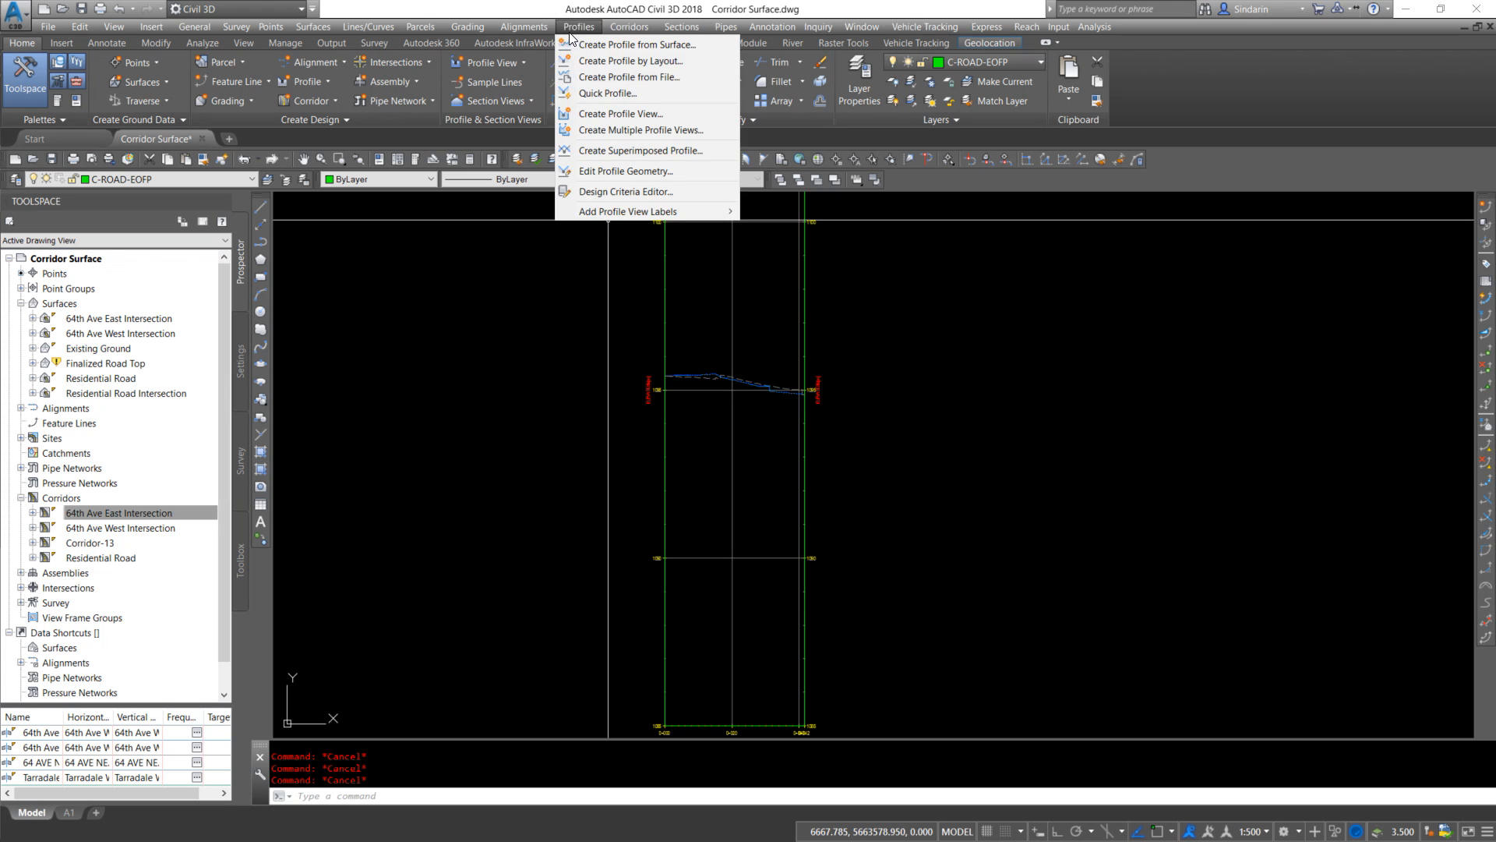
pyautogui.click(636, 62)
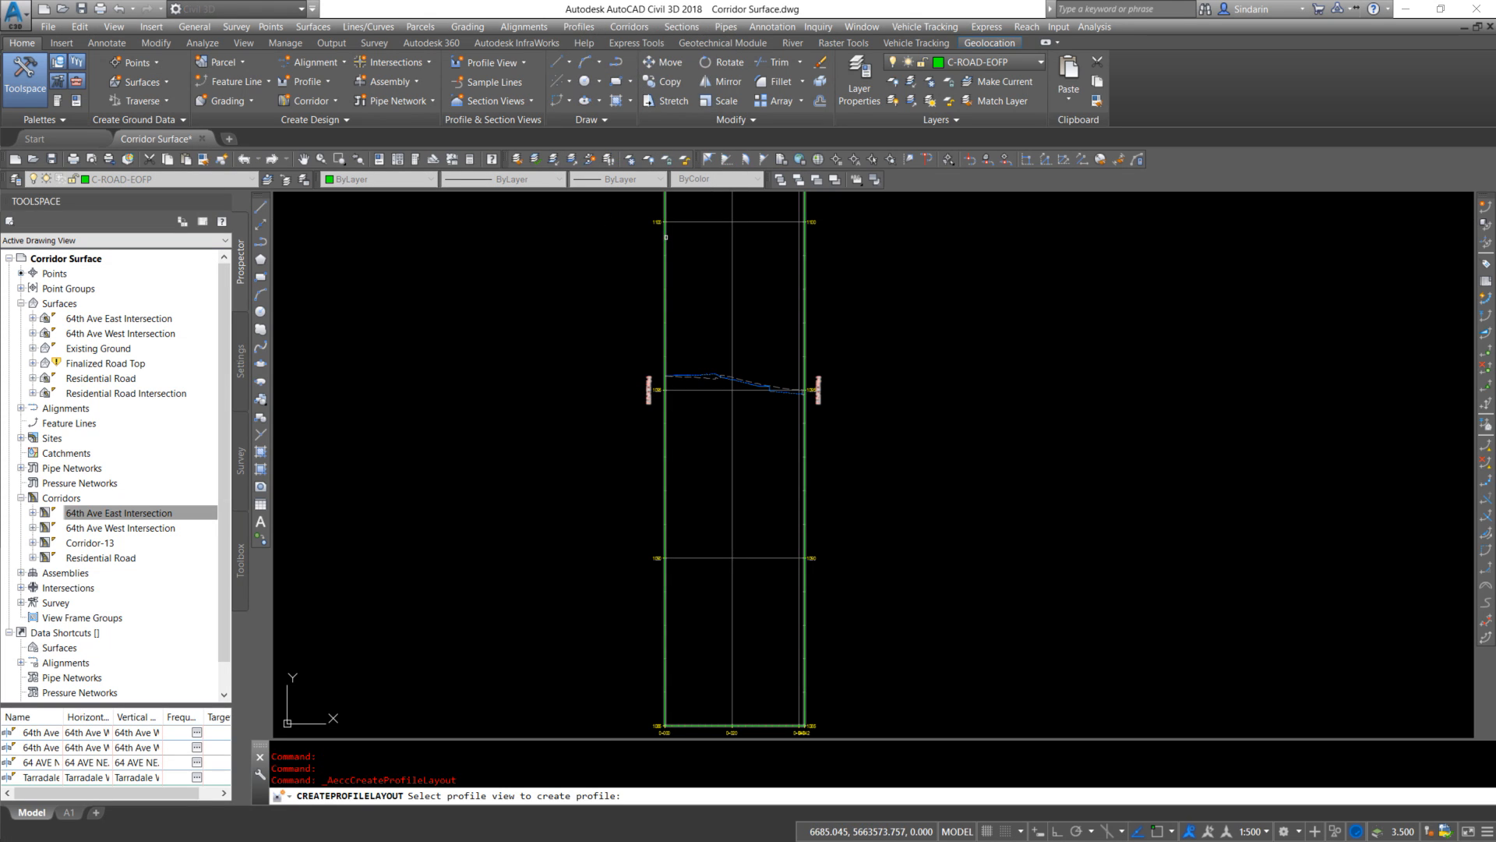
pyautogui.click(722, 295)
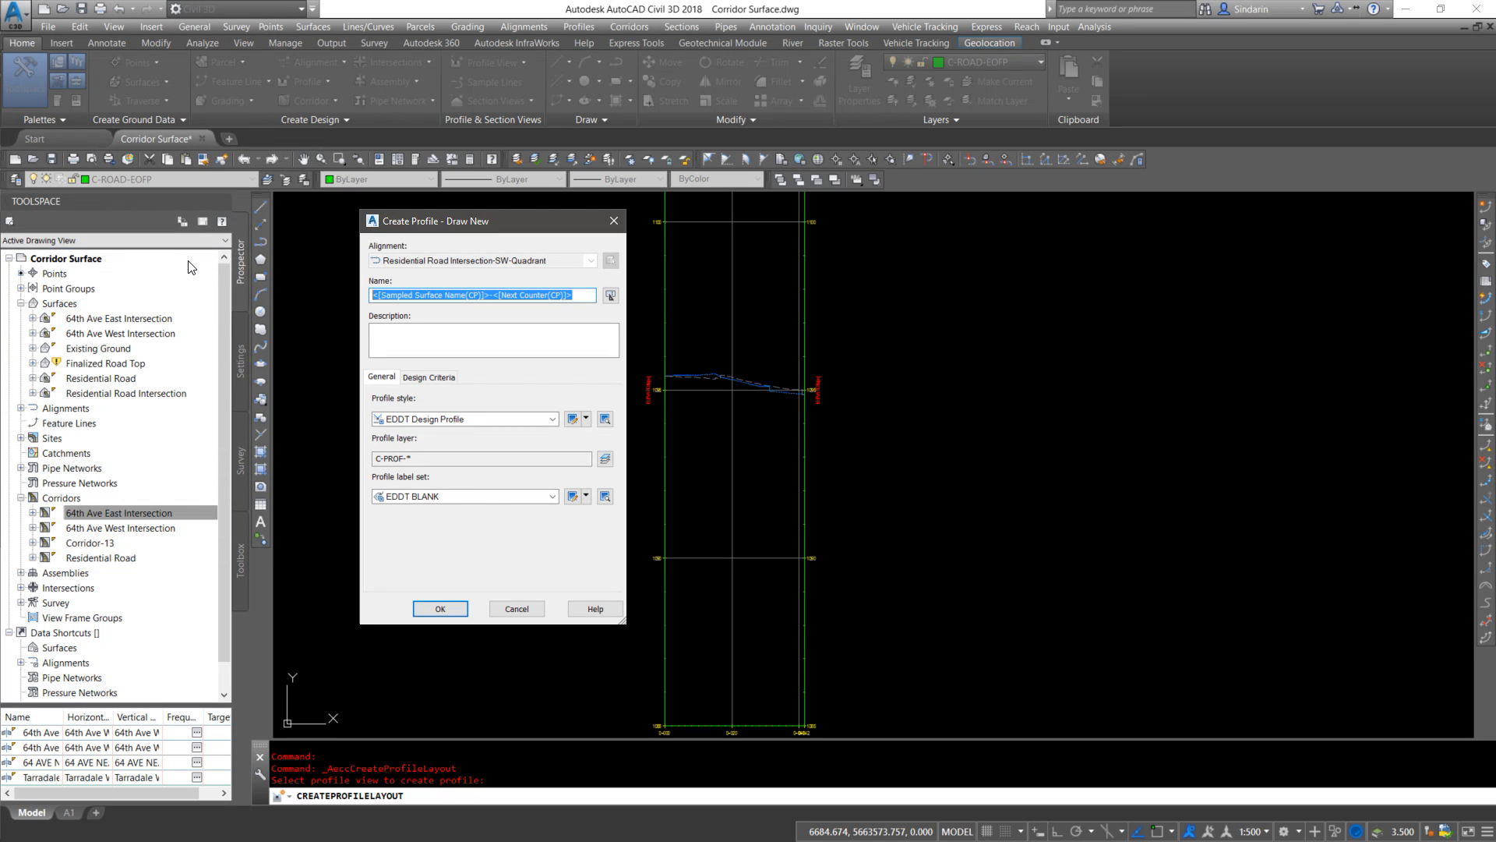
pyautogui.write('Residential Road SW Design')
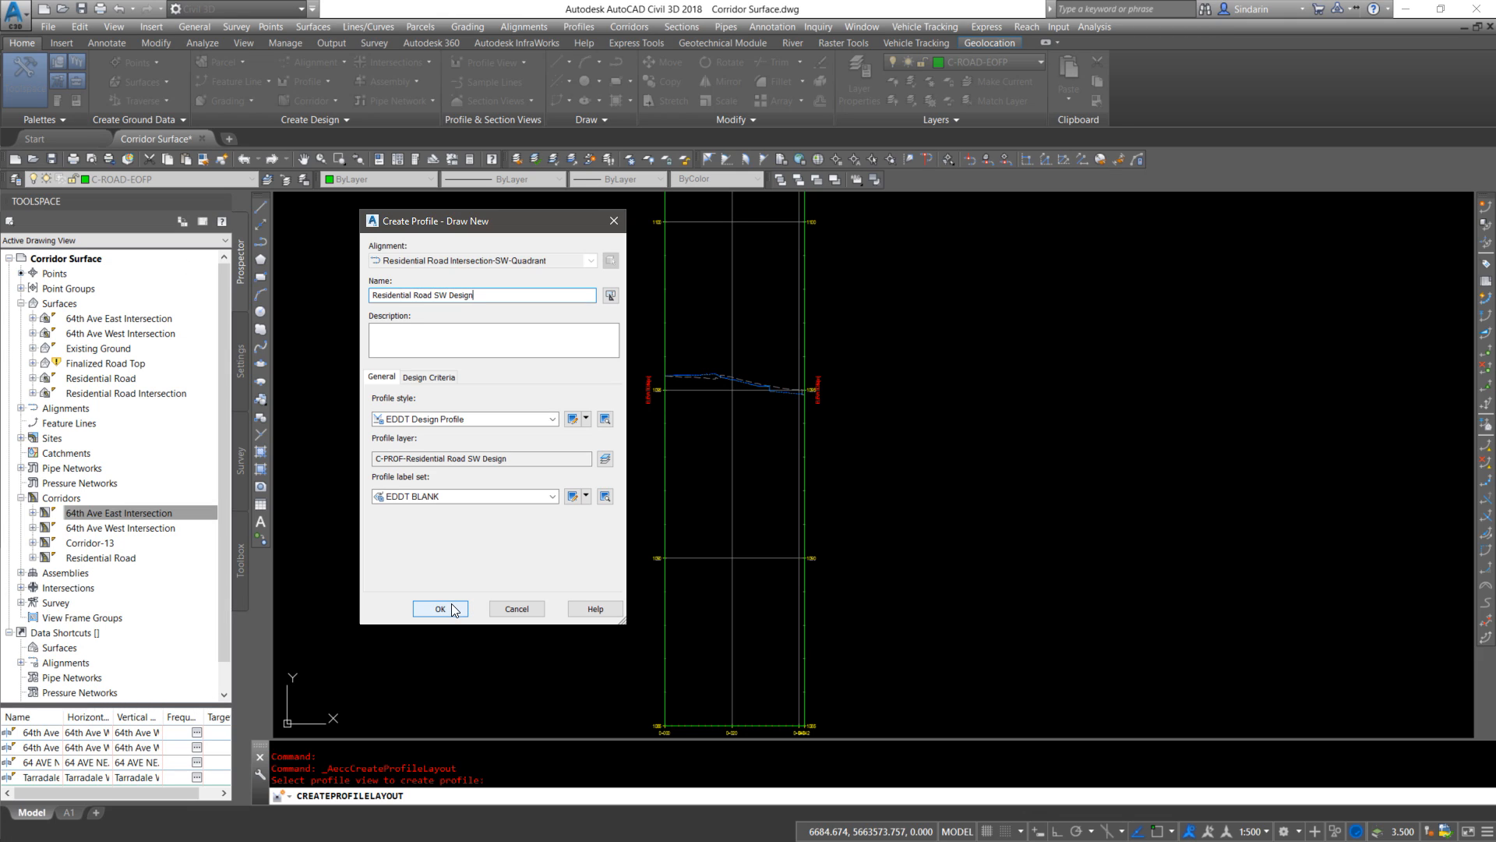
pyautogui.click(440, 609)
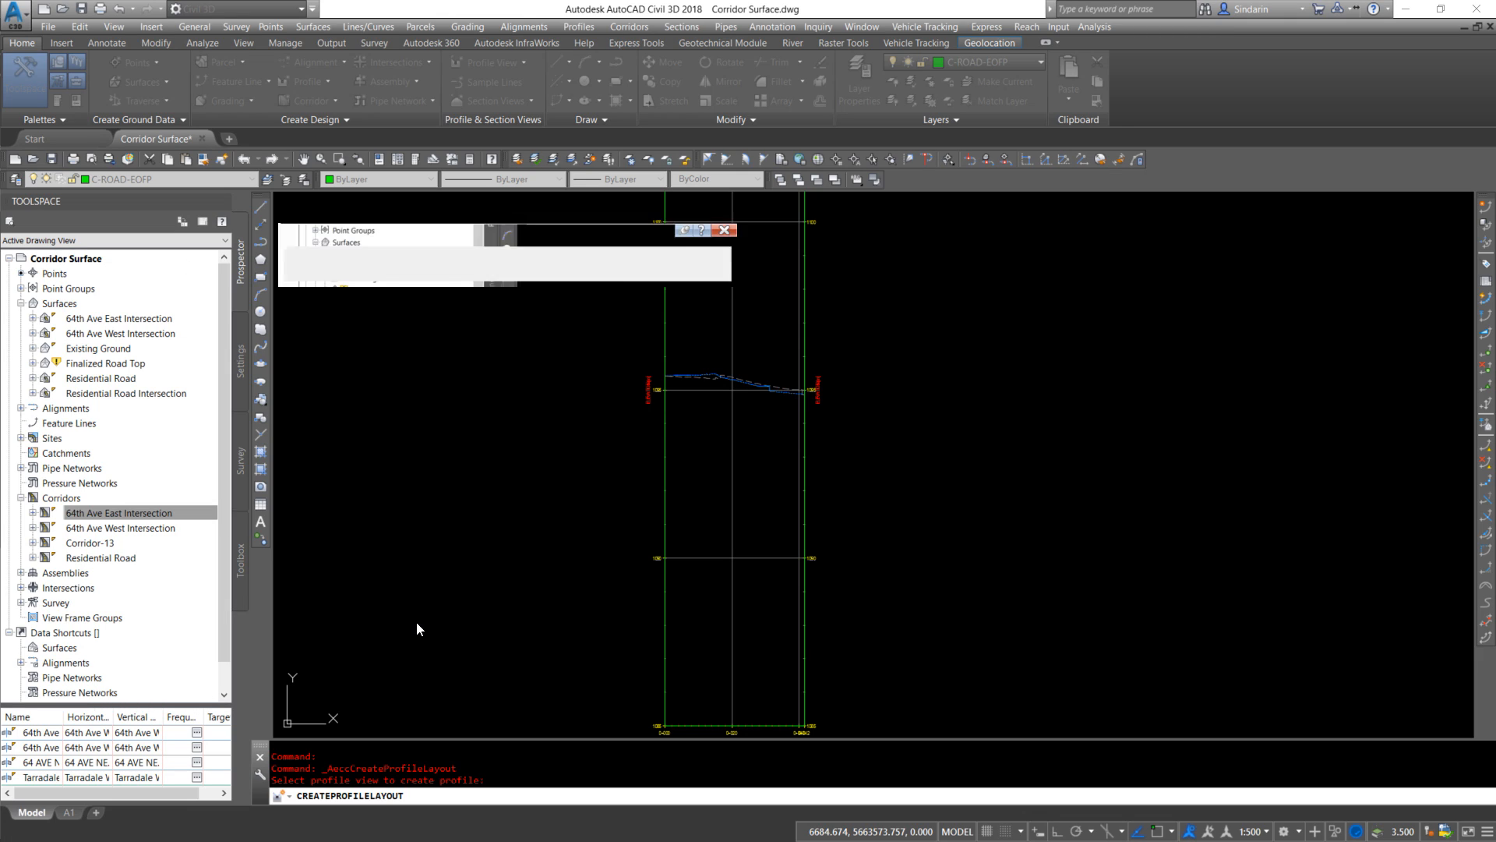
# Start drawing profile tangents in the southwest curb return profile view at station 10.169, elevation 1095.446
pyautogui.click(309, 256)
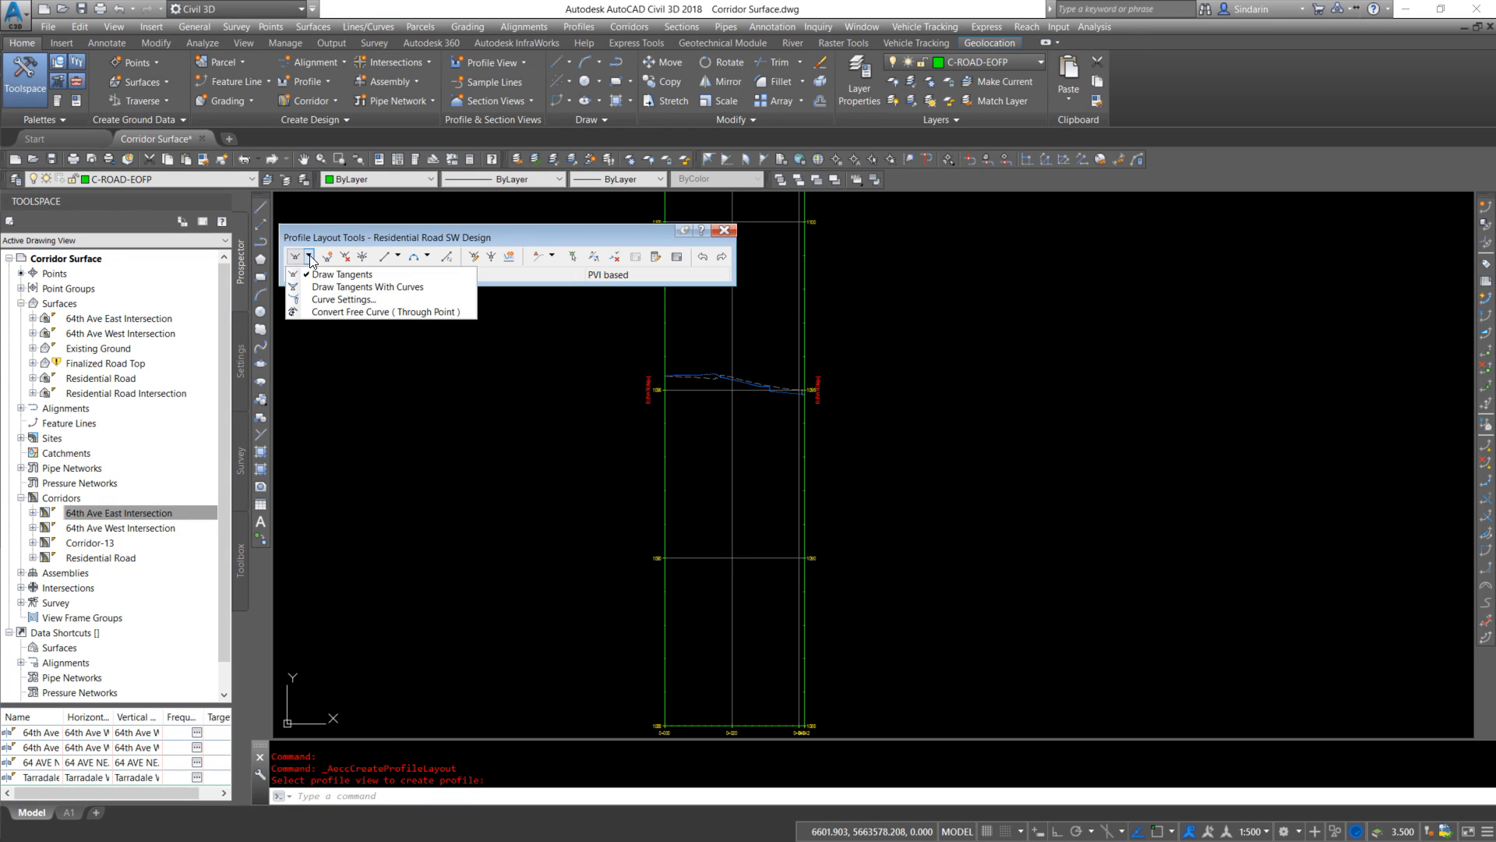
pyautogui.click(341, 275)
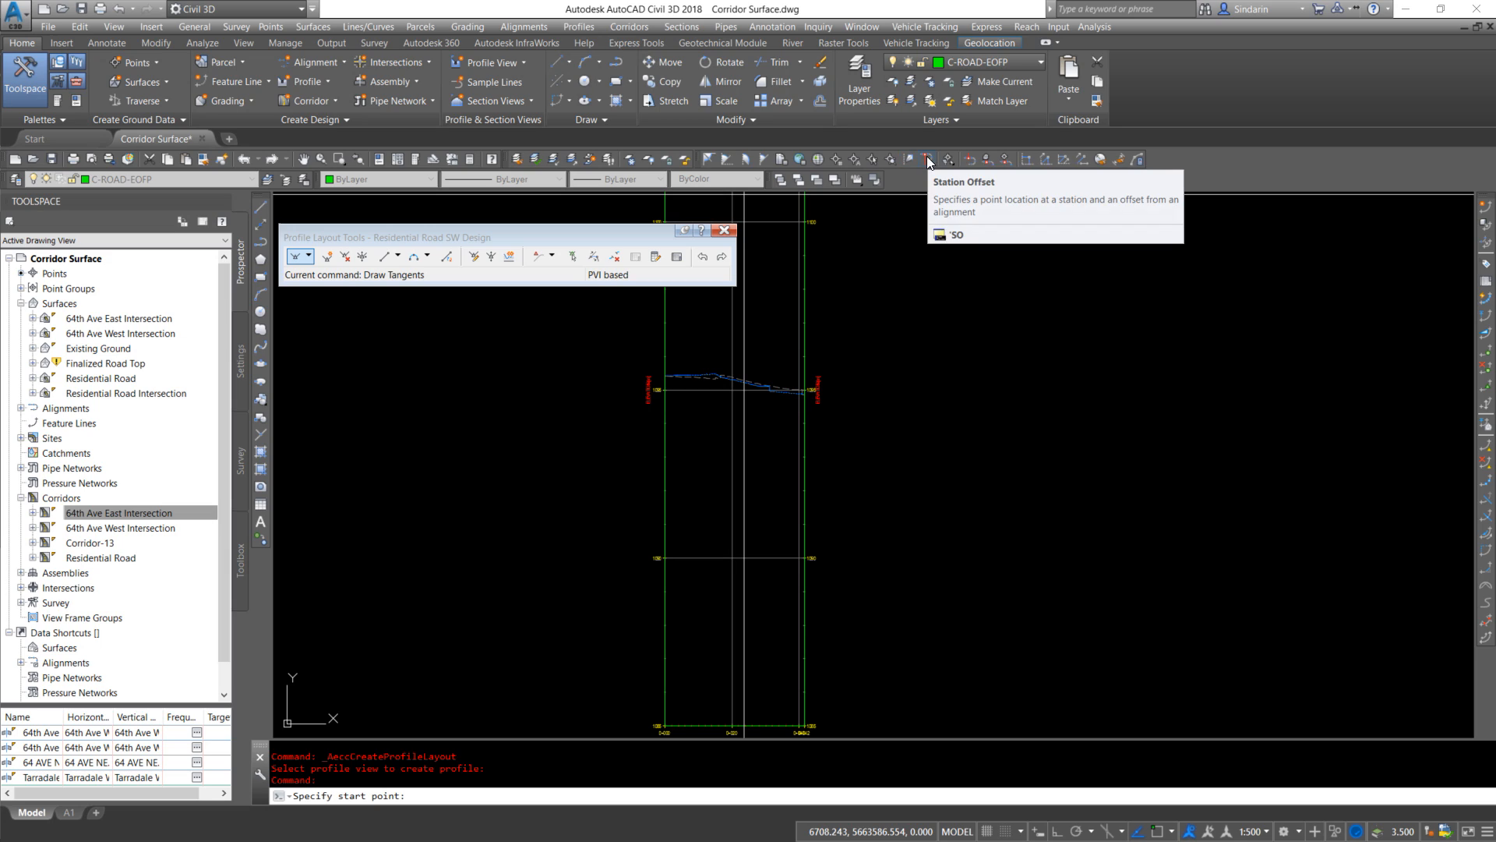
pyautogui.click(1029, 158)
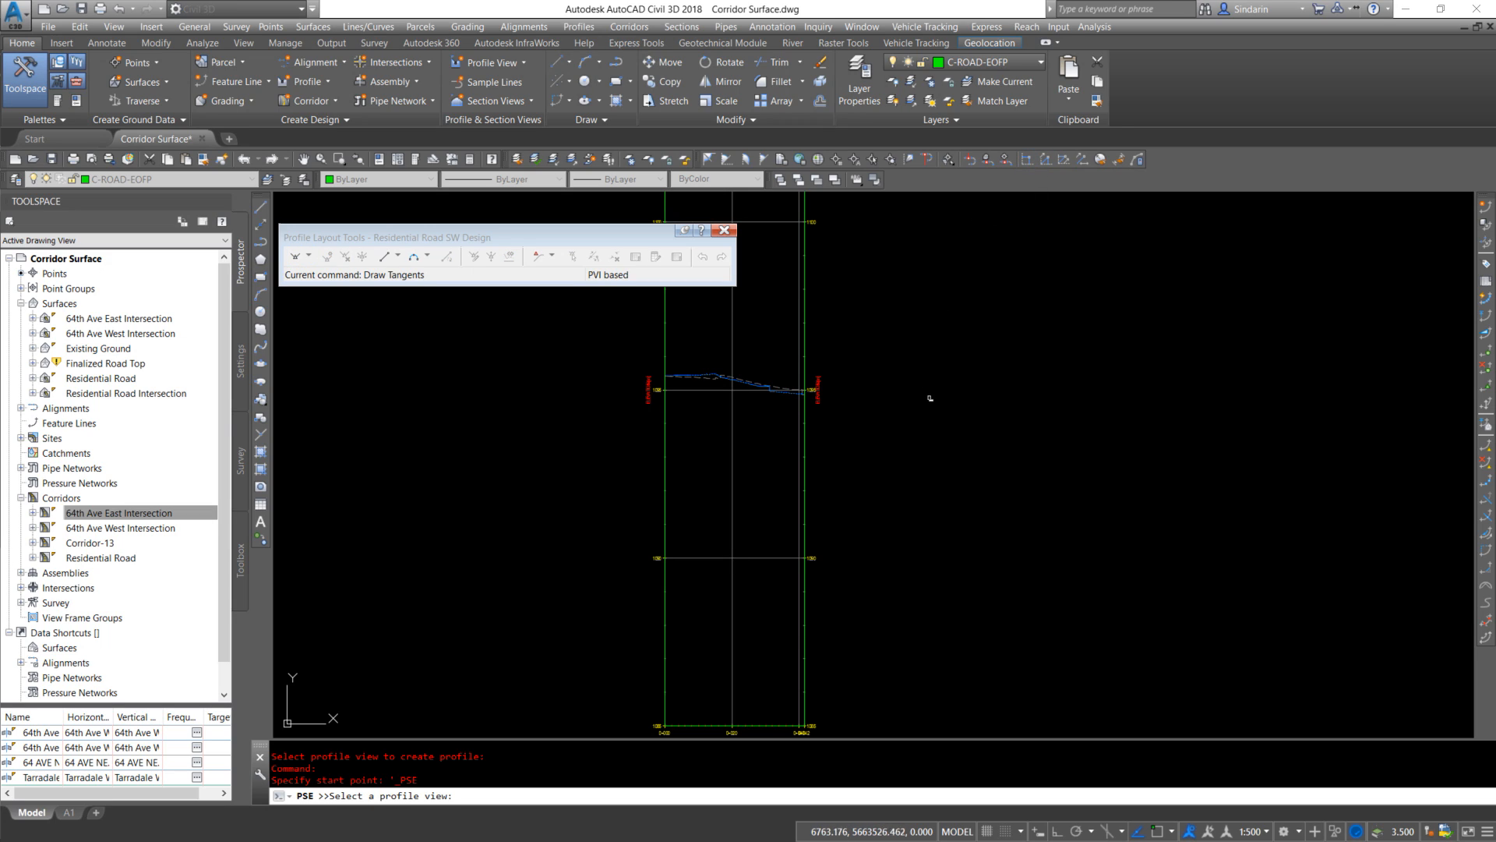
pyautogui.click(666, 333)
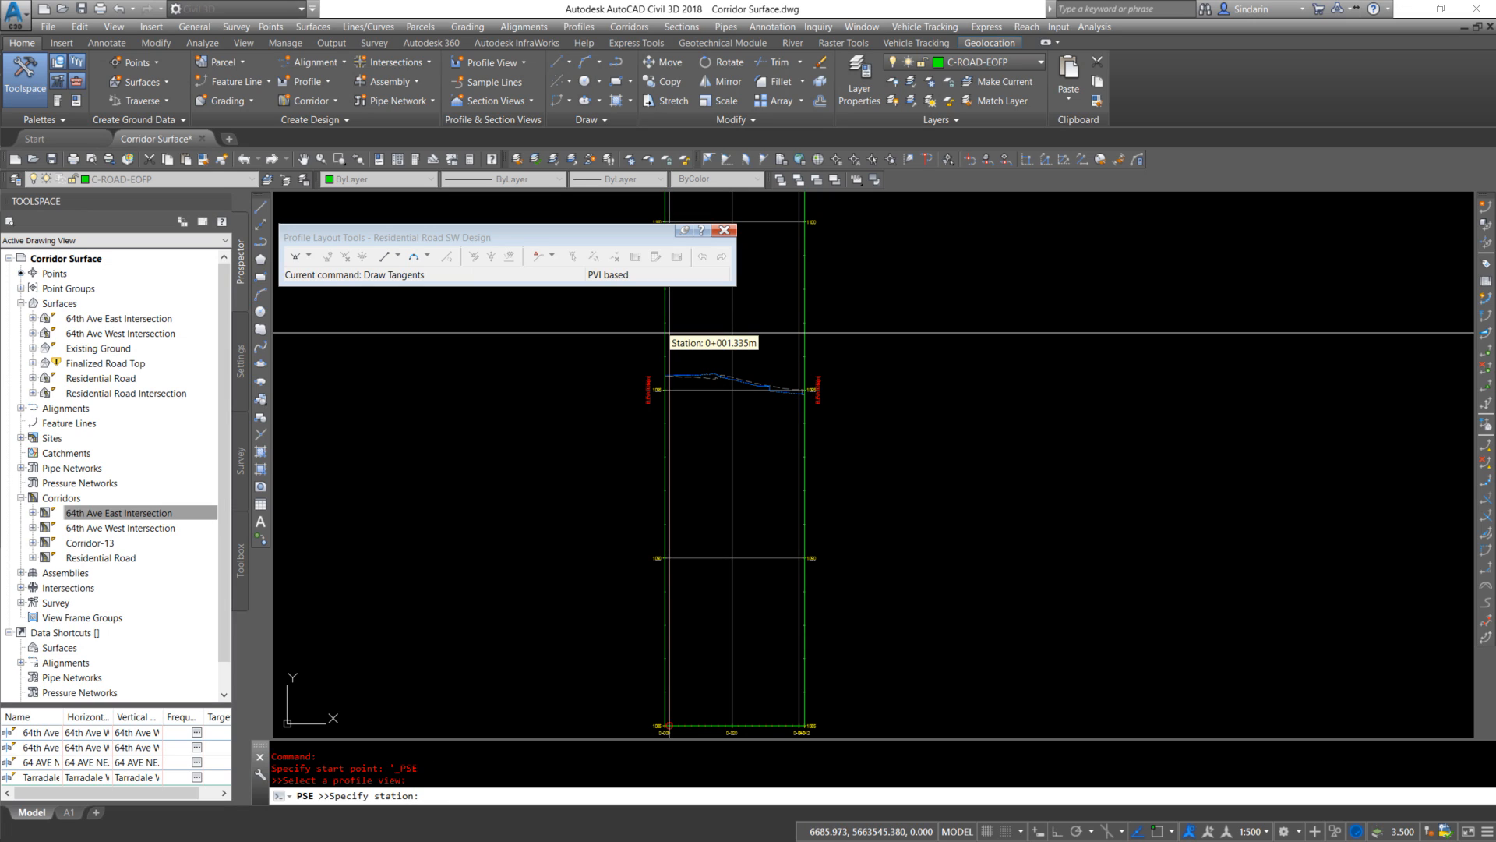
pyautogui.write('10.169')
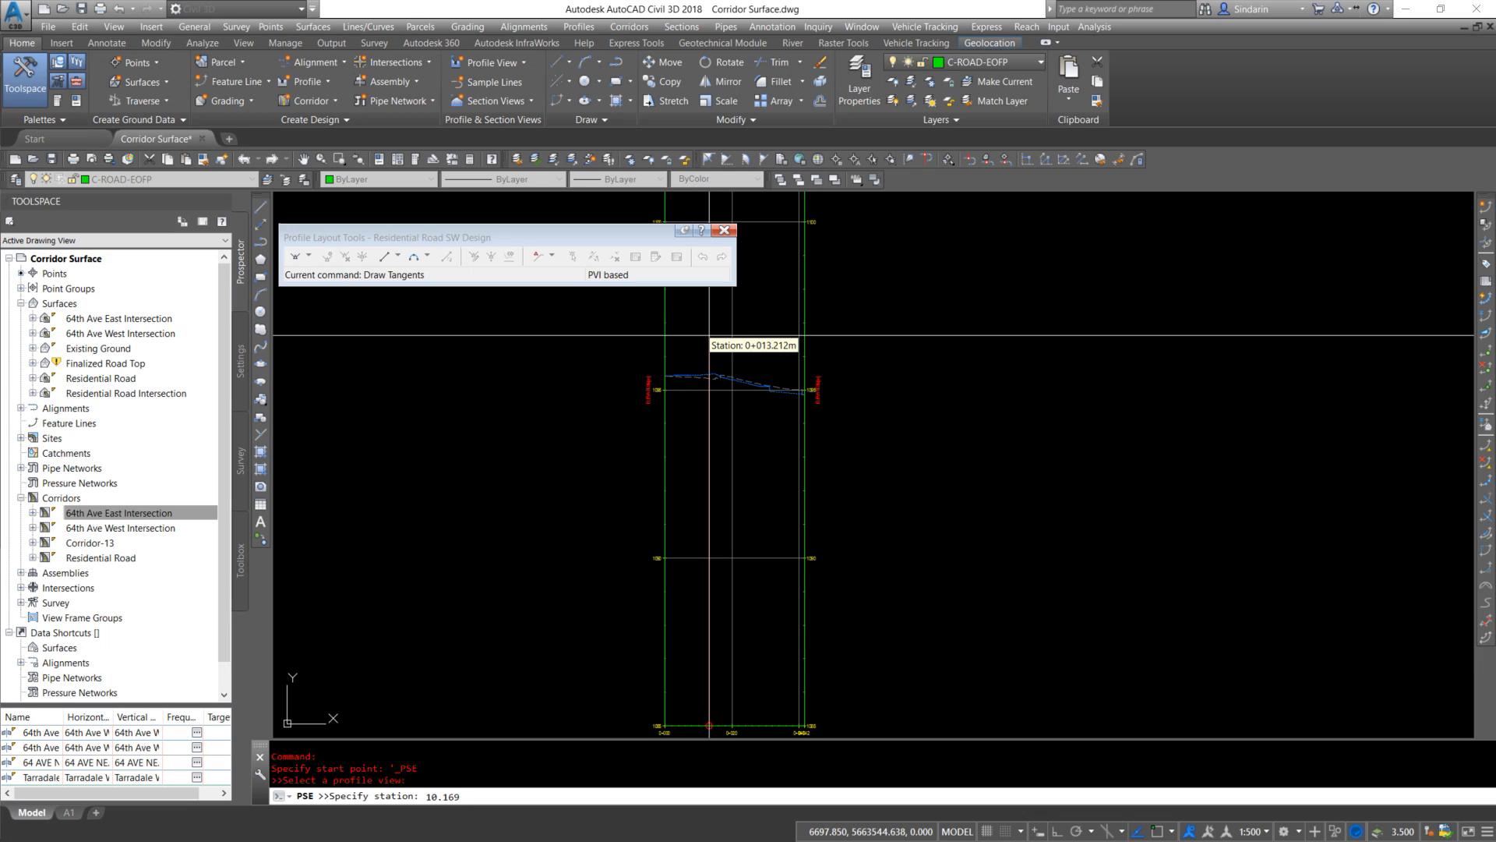
pyautogui.press('Return')
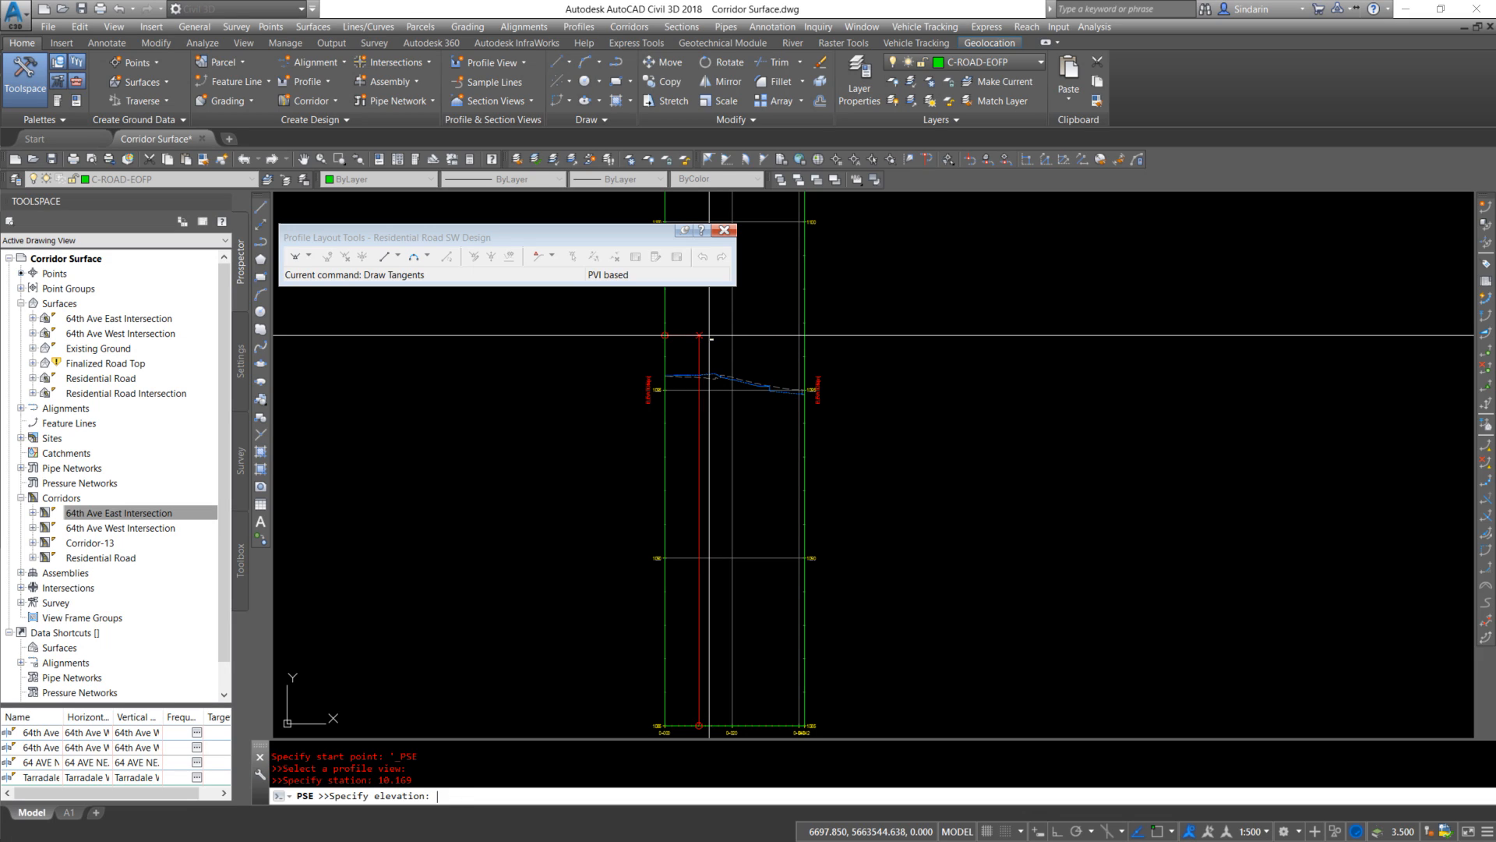
pyautogui.write('1095.44')
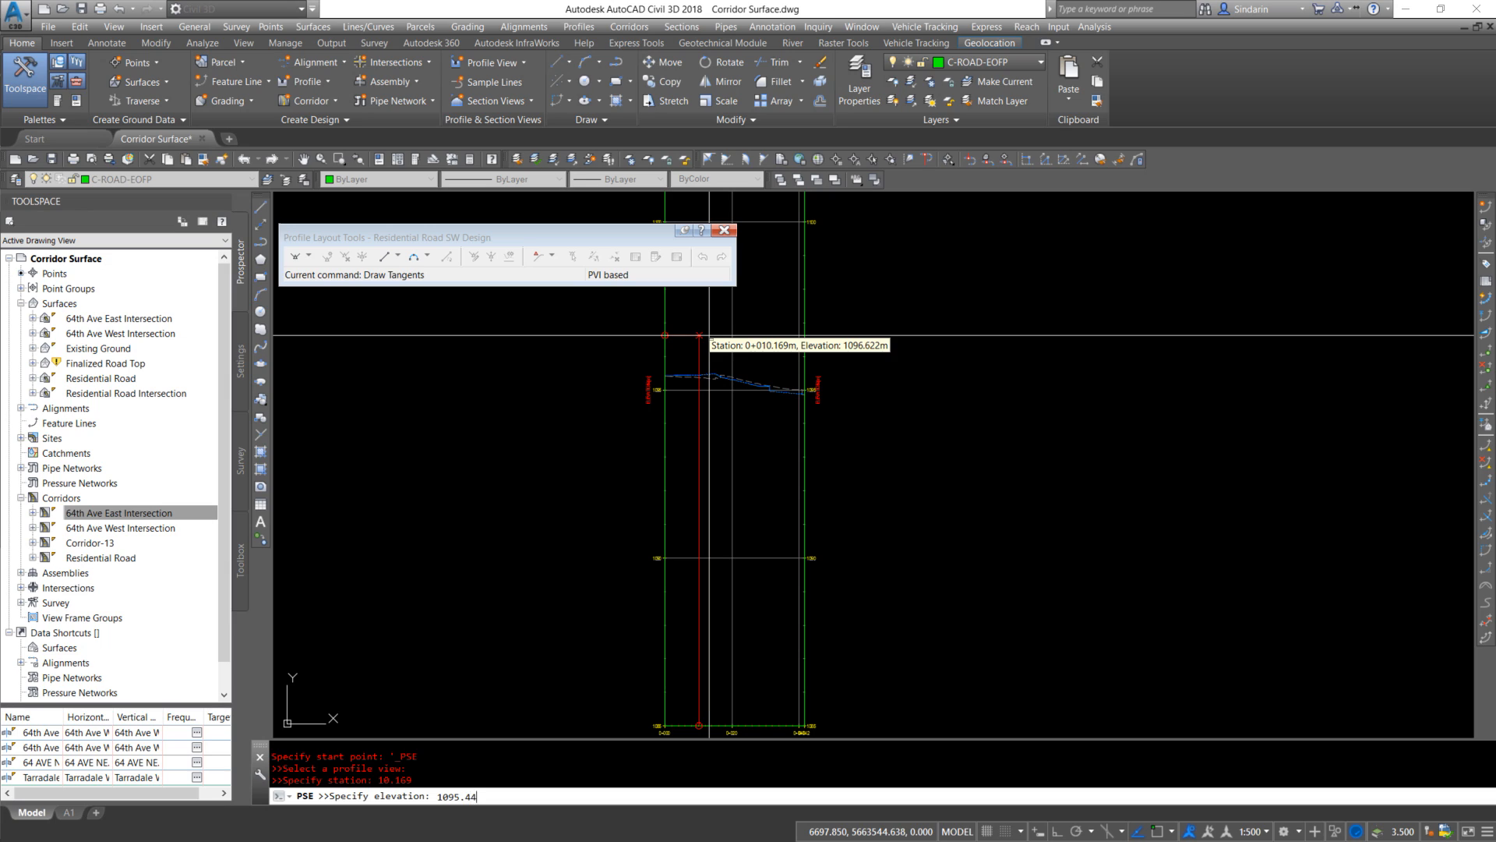
pyautogui.write('6')
pyautogui.press('Return')
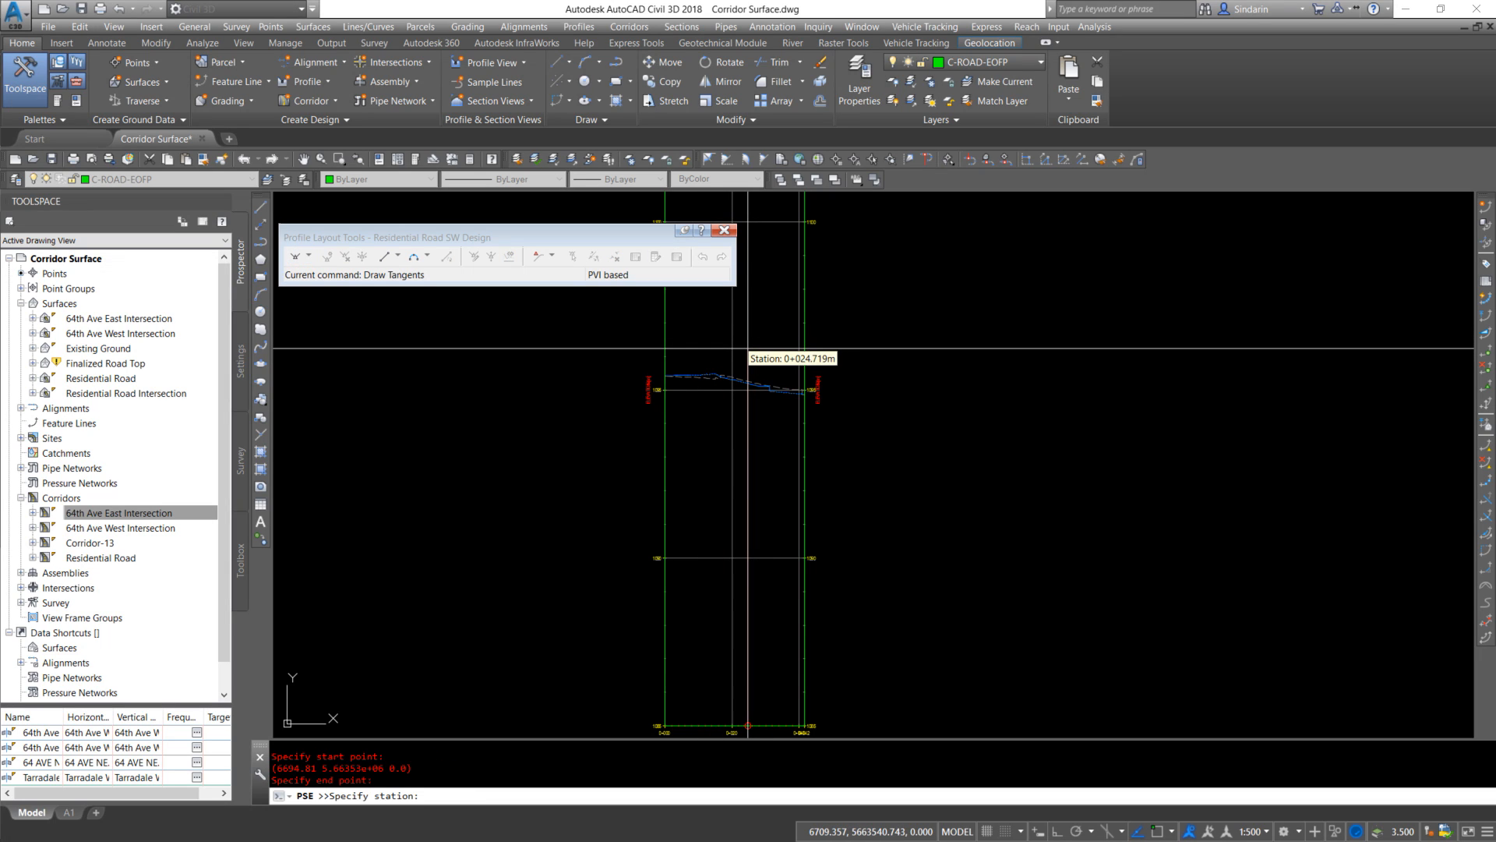
# Finish the design profile tangent at station 31.518, elevation 1095.111
pyautogui.write('31.518')
pyautogui.press('Return')
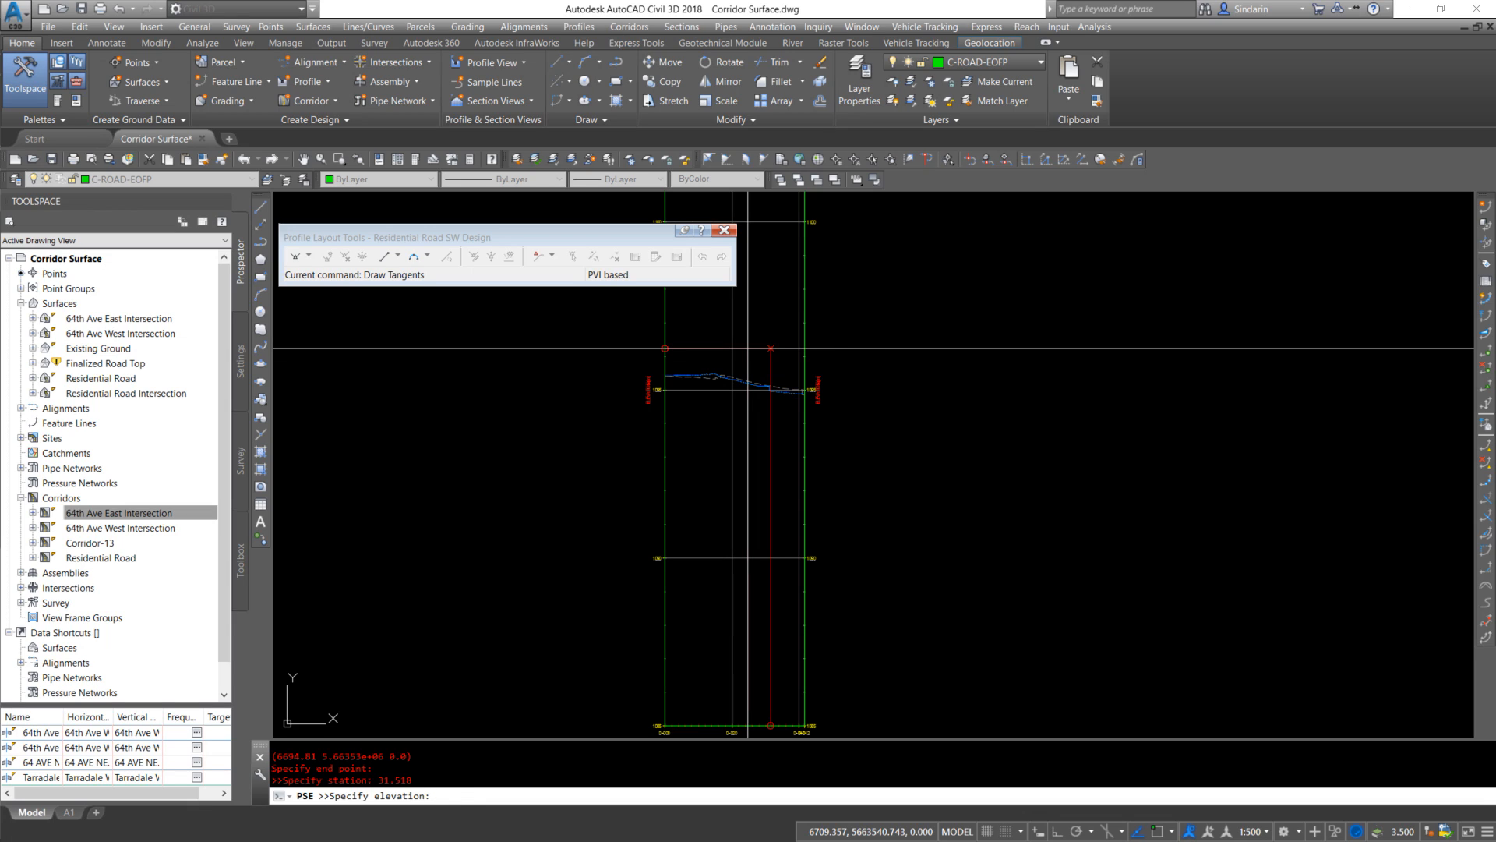
pyautogui.write('1095.111')
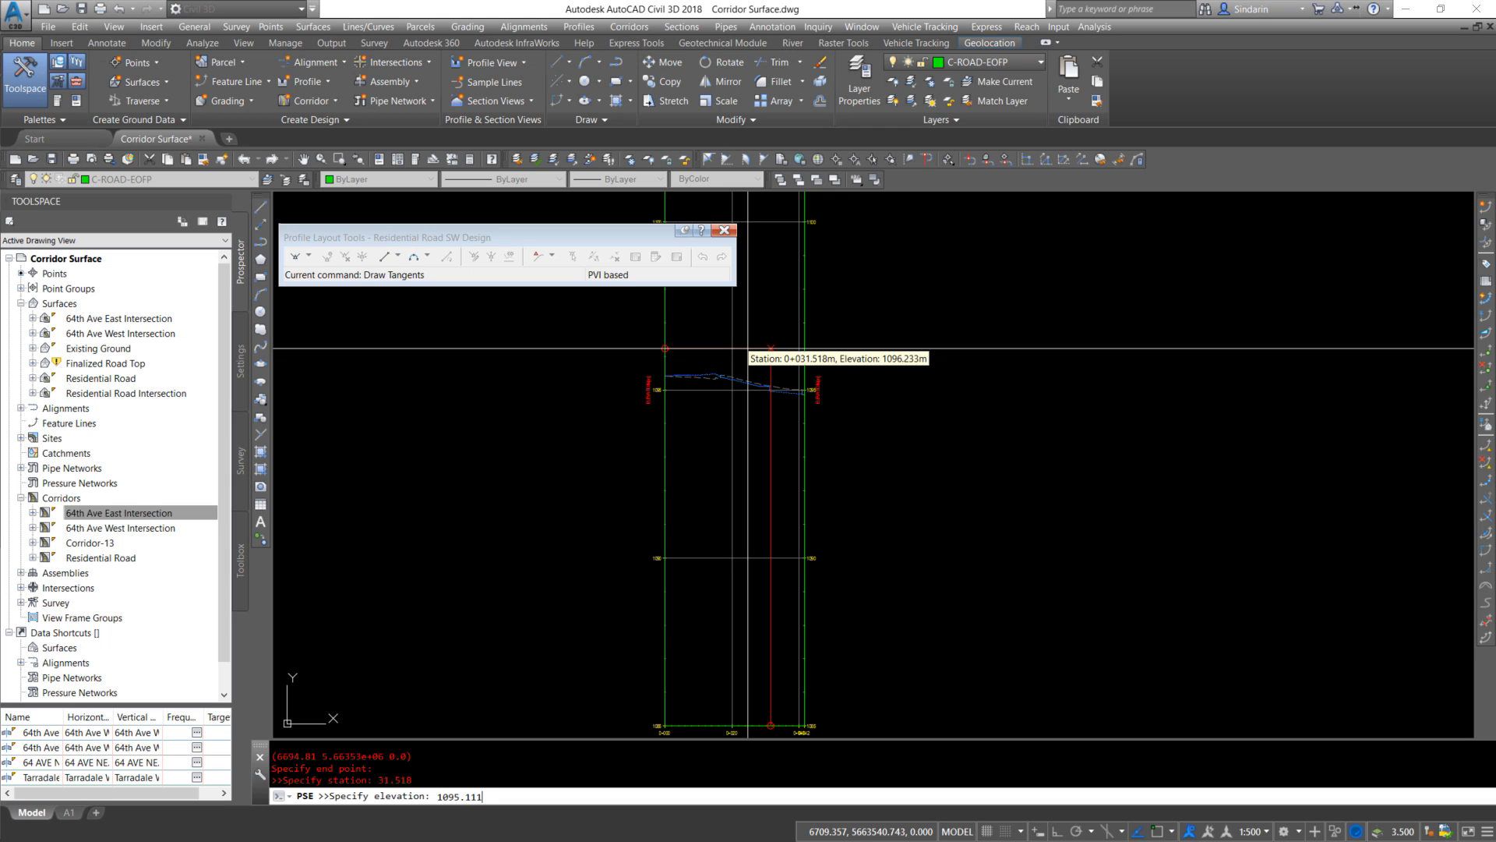
pyautogui.press('Return')
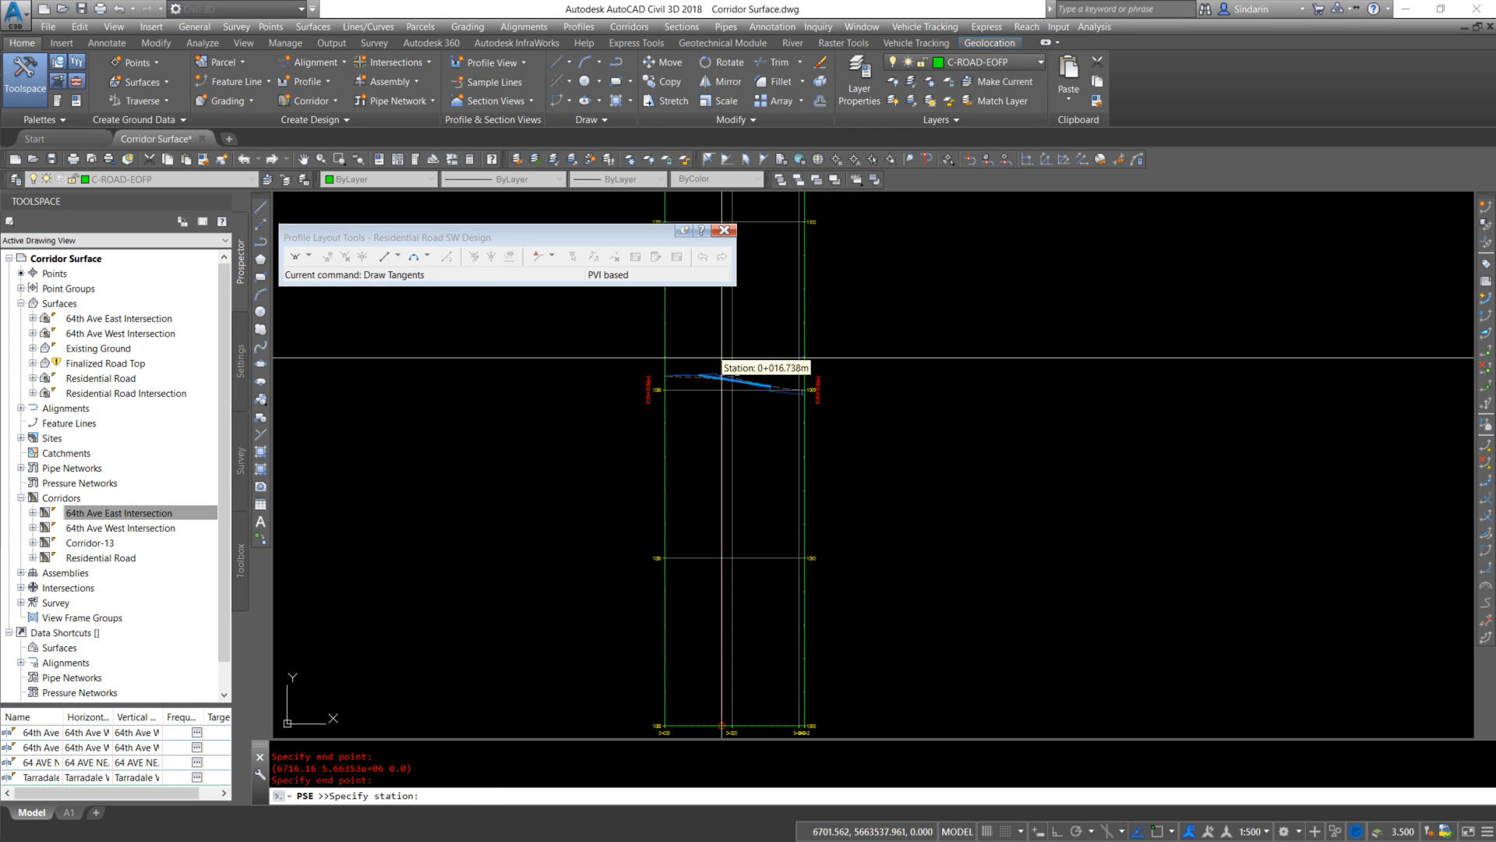
pyautogui.scroll(5, 739, 382)
pyautogui.press('Escape')
pyautogui.scroll(-2, 879, 441)
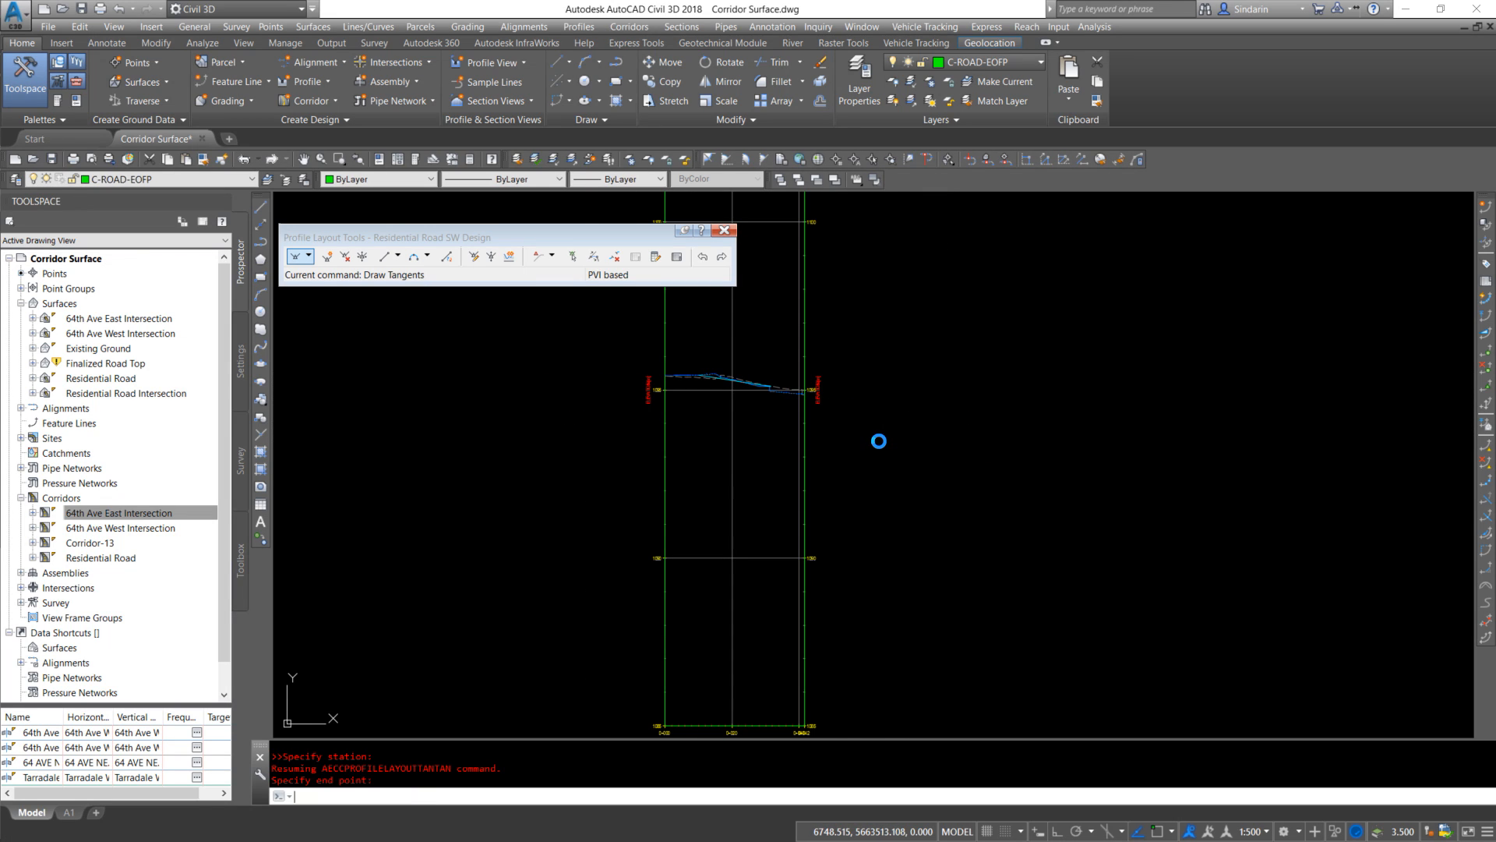
pyautogui.scroll(6, 715, 421)
pyautogui.moveTo(748, 452); pyautogui.dragTo(948, 503, button='middle')
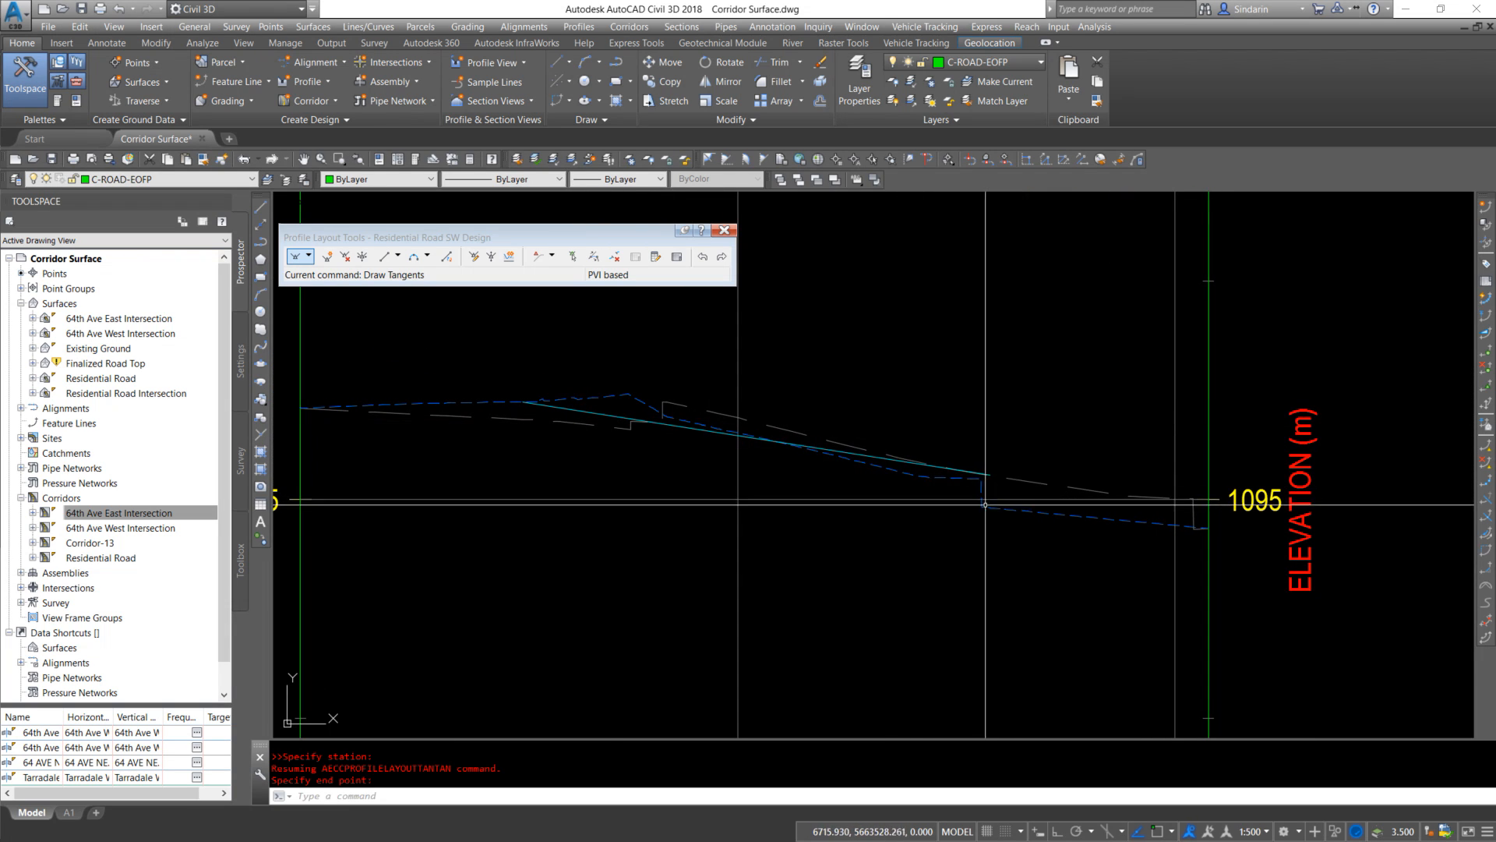
pyautogui.press('Return')
pyautogui.scroll(-1, 1001, 550)
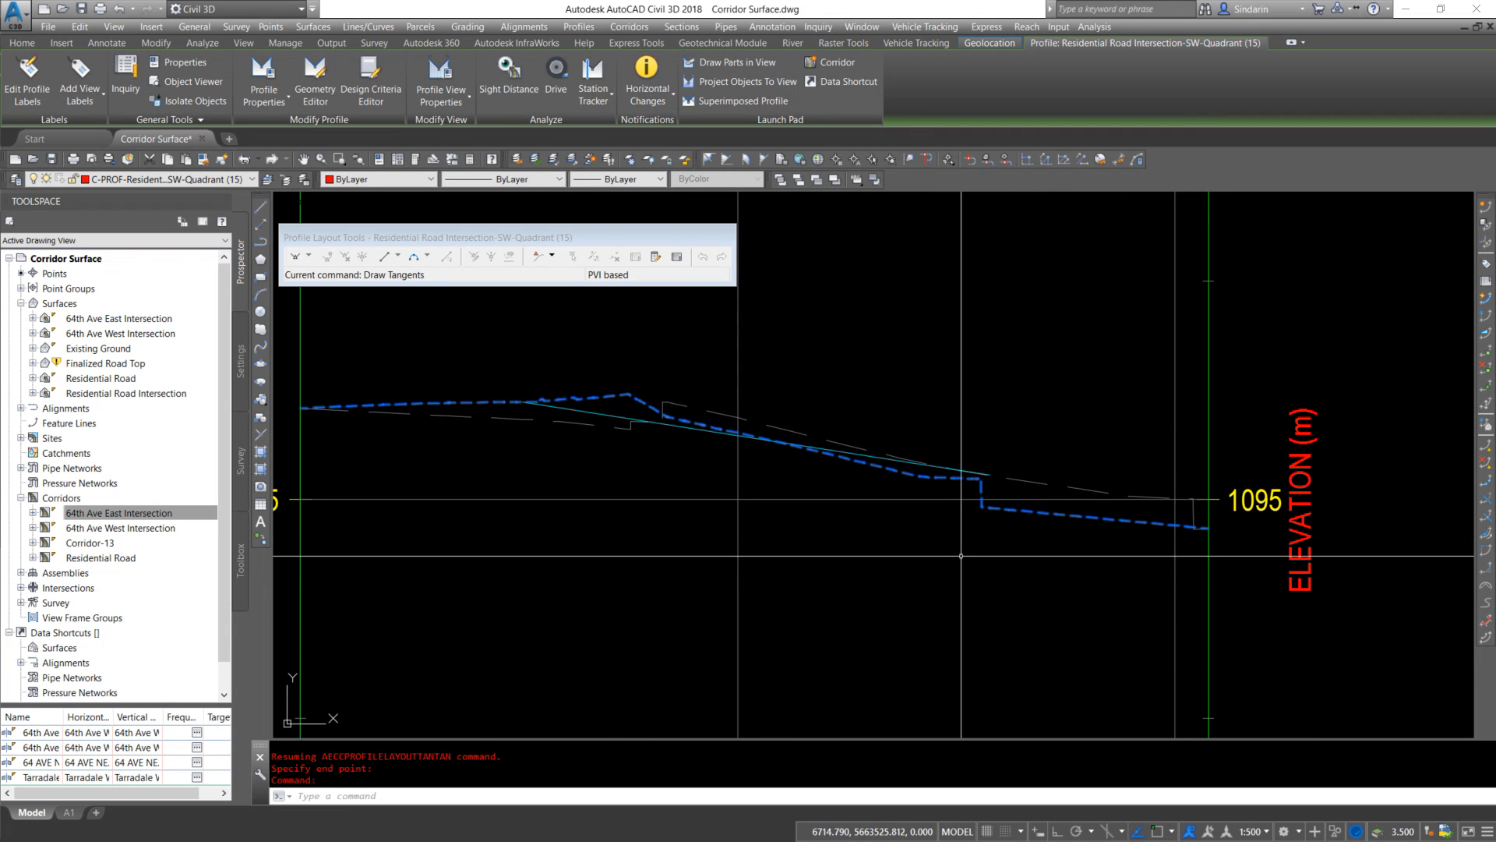
pyautogui.press('Escape')
# Set the minor contour interval of the Residential Road Intersection surface's style to 0.01 m
pyautogui.scroll(-5, 1001, 549)
pyautogui.scroll(-6, 1081, 453)
pyautogui.moveTo(572, 331); pyautogui.dragTo(780, 497, button='middle')
pyautogui.scroll(10, 777, 496)
pyautogui.scroll(8, 755, 455)
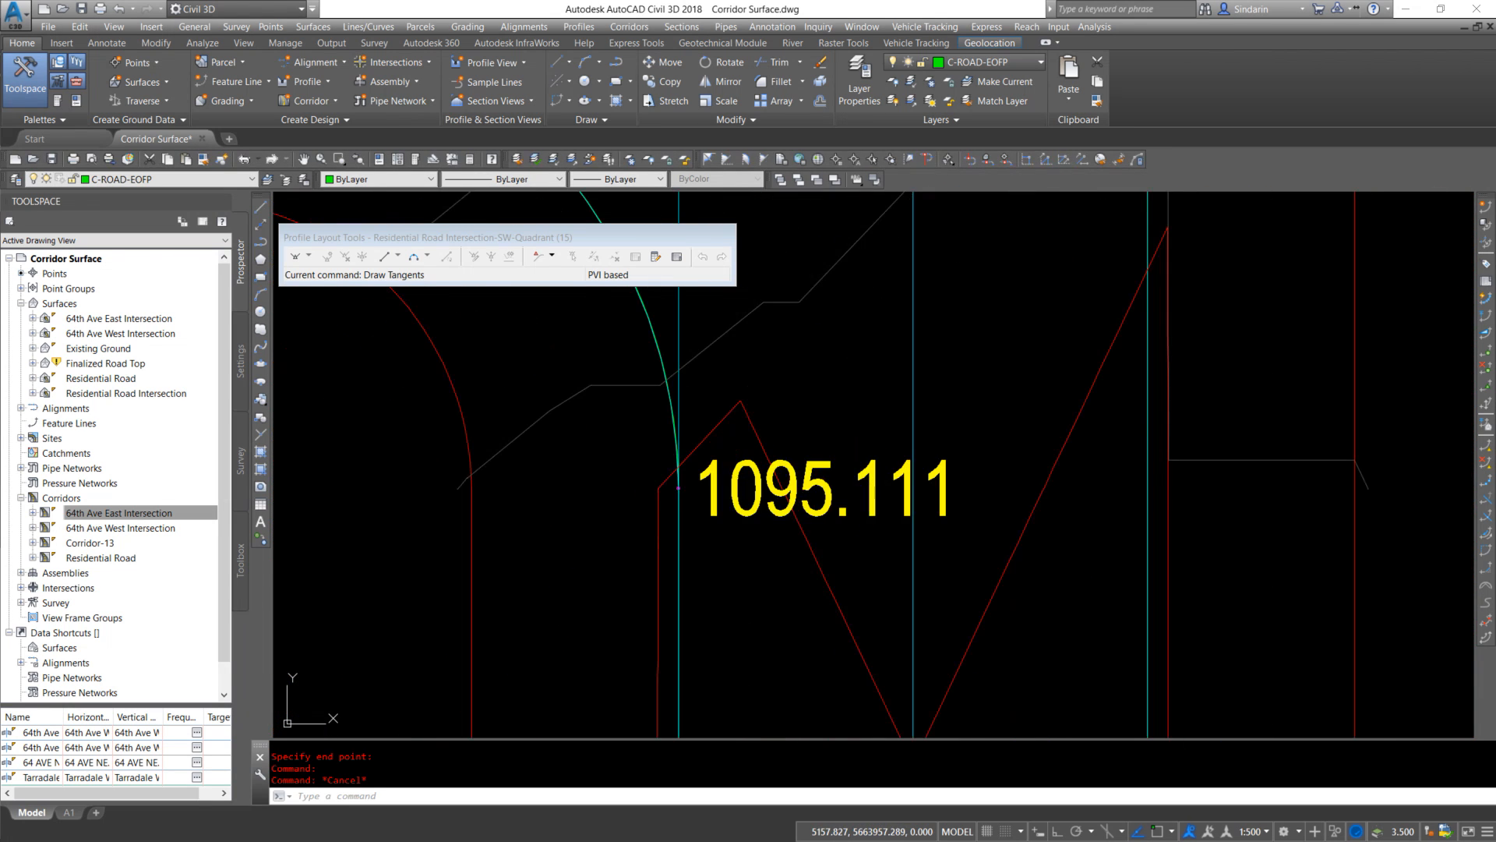
pyautogui.click(729, 415)
pyautogui.click(714, 425)
pyautogui.rightClick(713, 419)
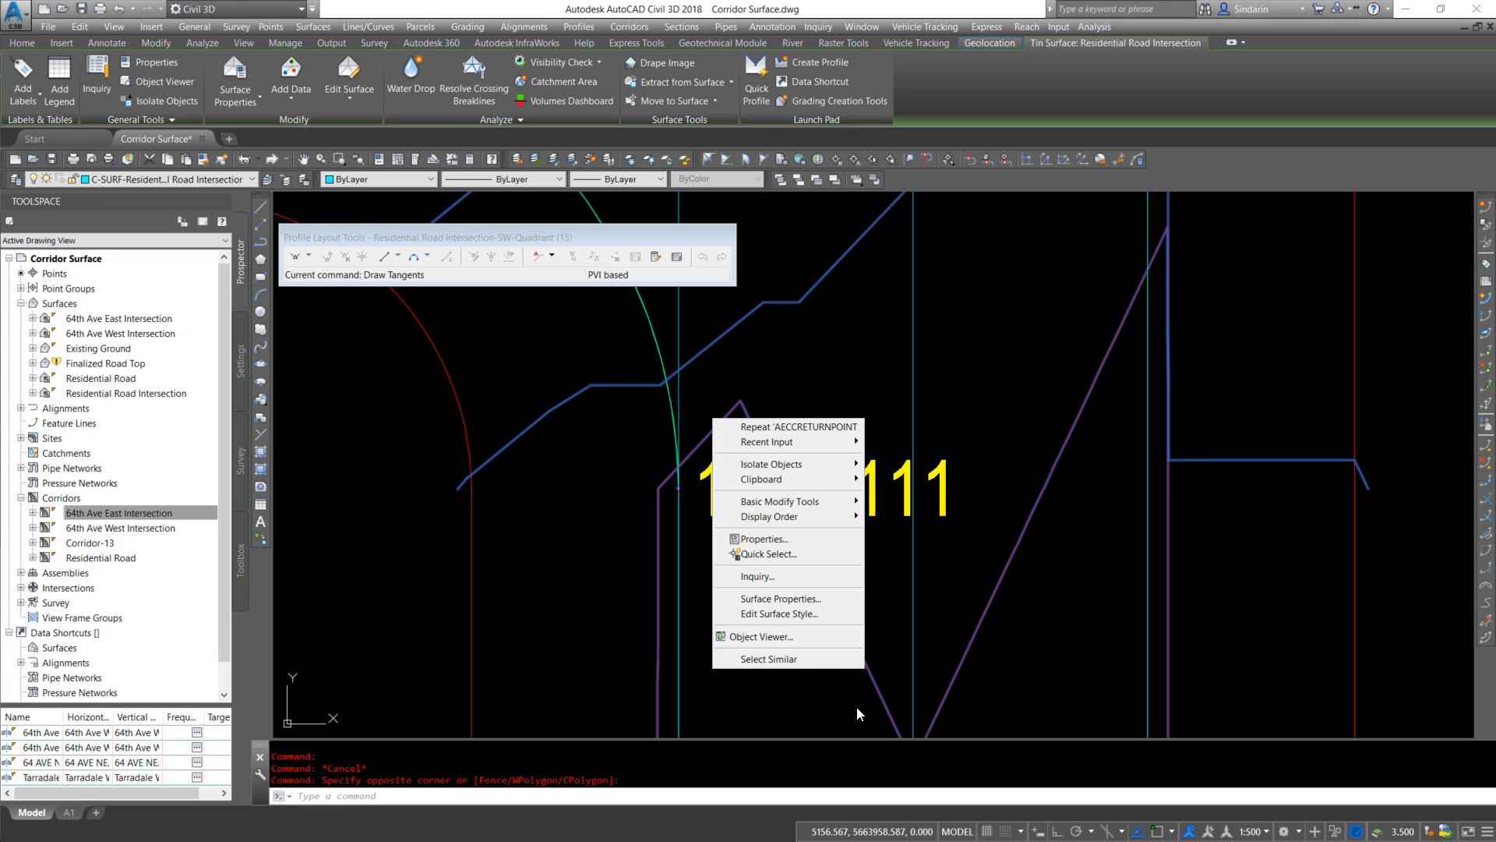
pyautogui.click(797, 615)
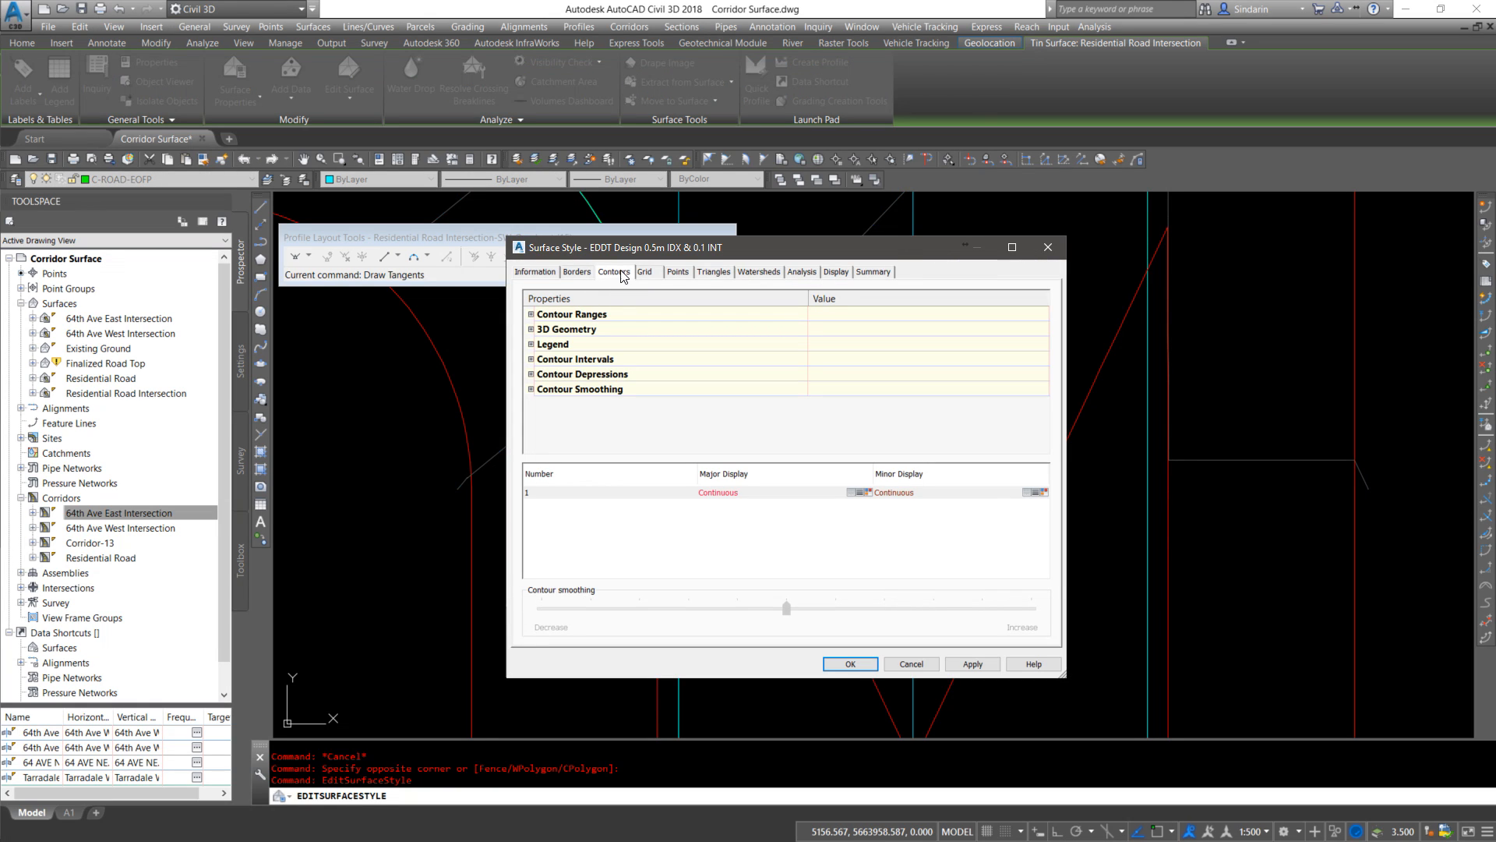
pyautogui.click(531, 359)
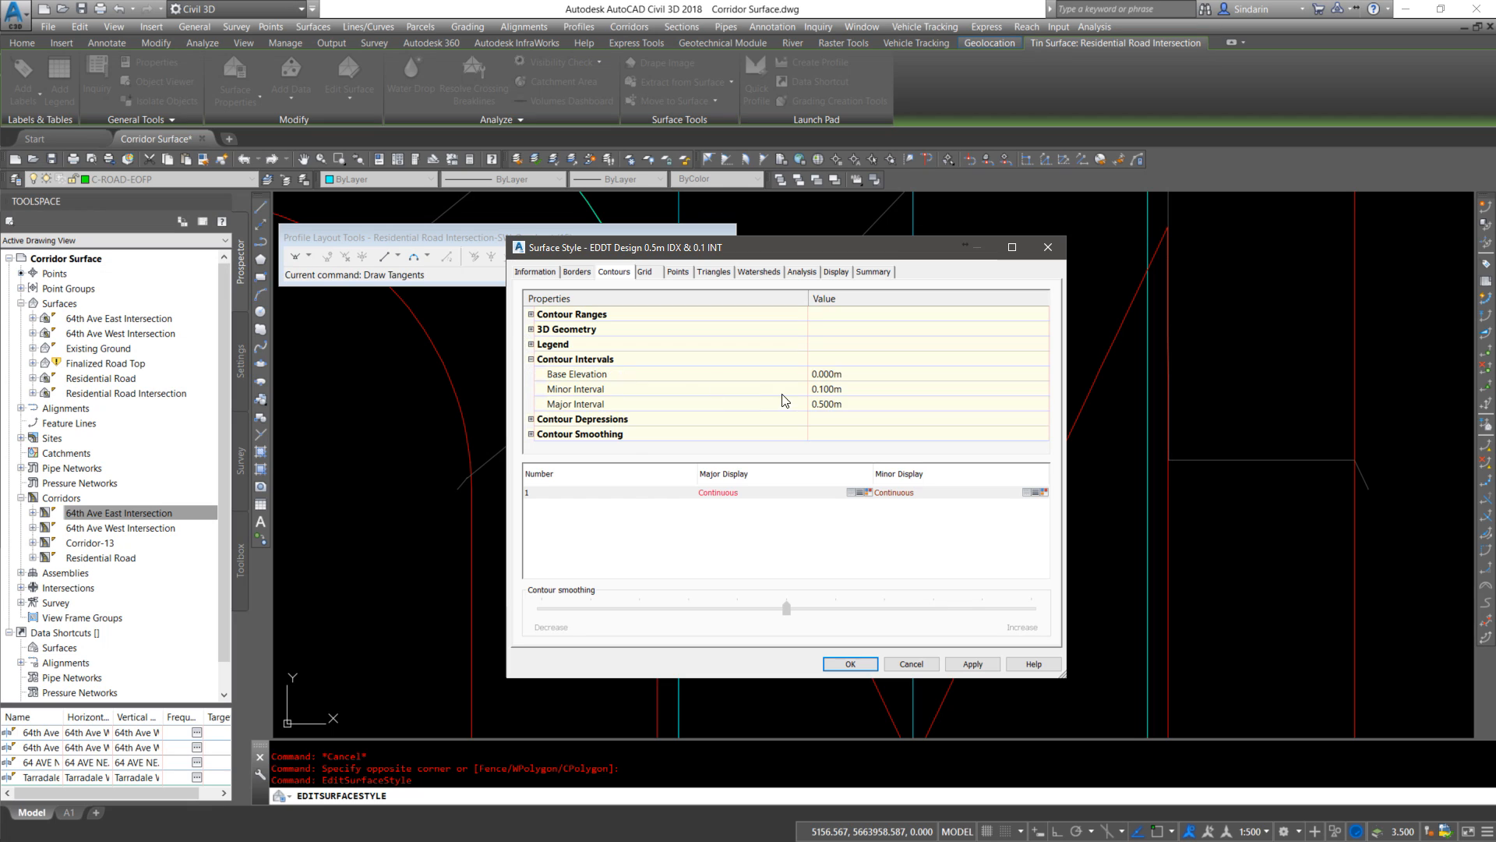
pyautogui.click(855, 387)
pyautogui.write('.01')
pyautogui.press('Return')
pyautogui.click(850, 664)
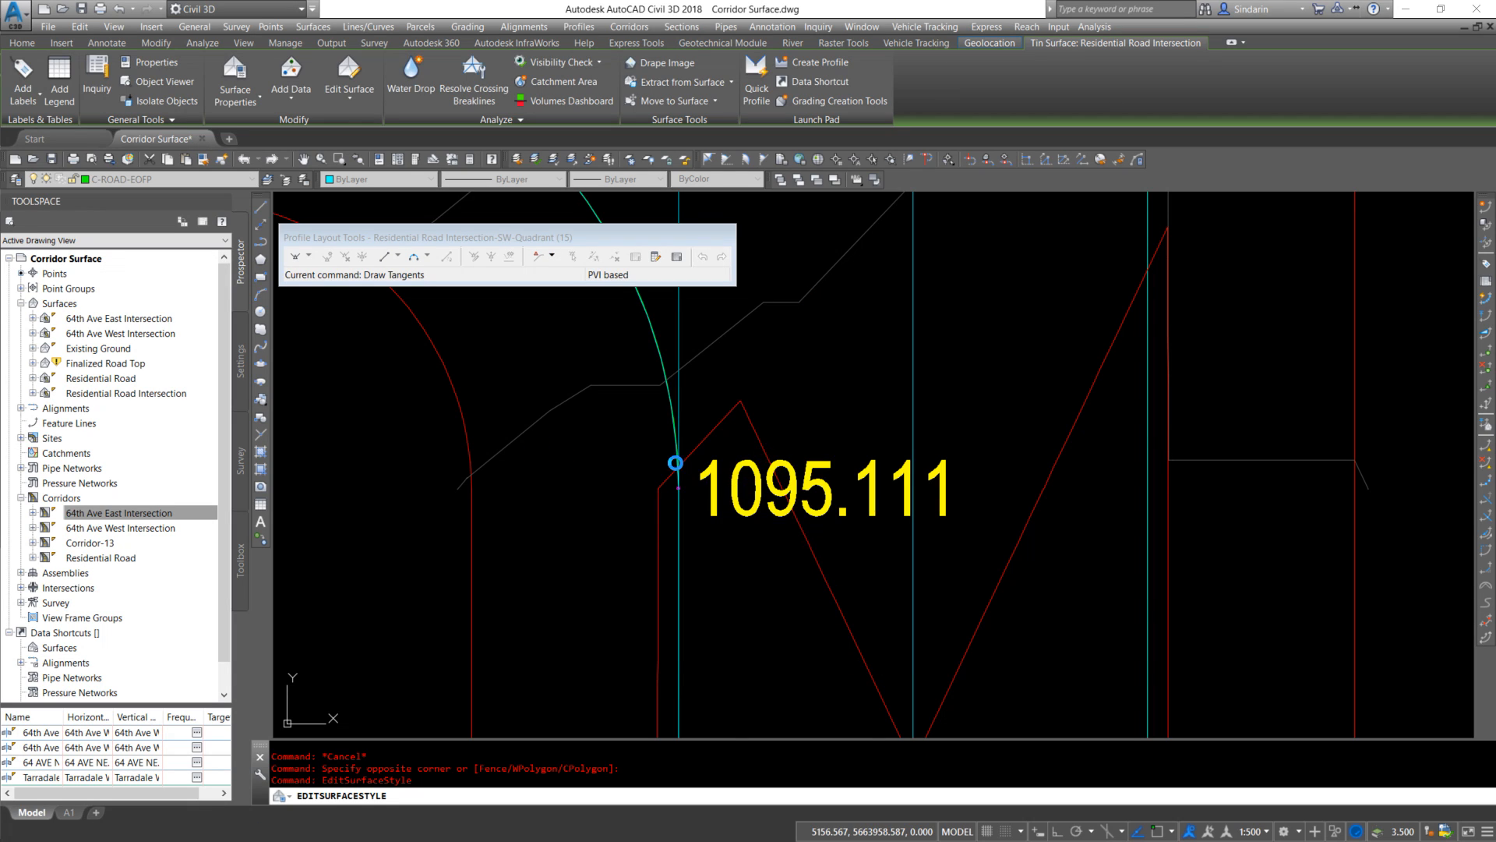
# Examine the intersection surface contours around the 1095.111 and 1095.446 spot elevations at both ends of the curb return
pyautogui.scroll(-4, 694, 511)
pyautogui.moveTo(775, 584); pyautogui.dragTo(773, 467, button='middle')
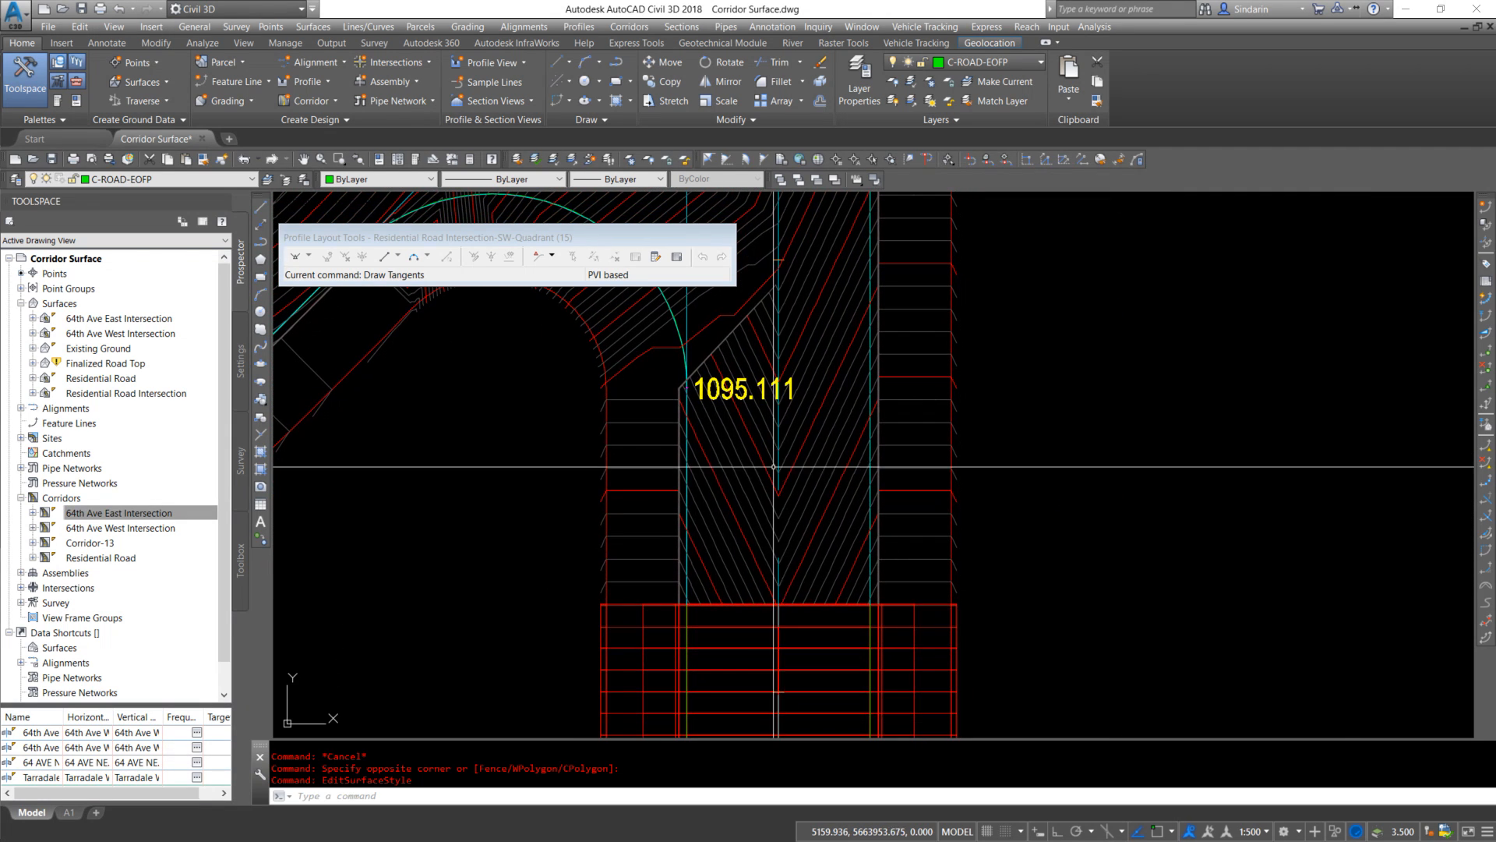
pyautogui.scroll(9, 682, 394)
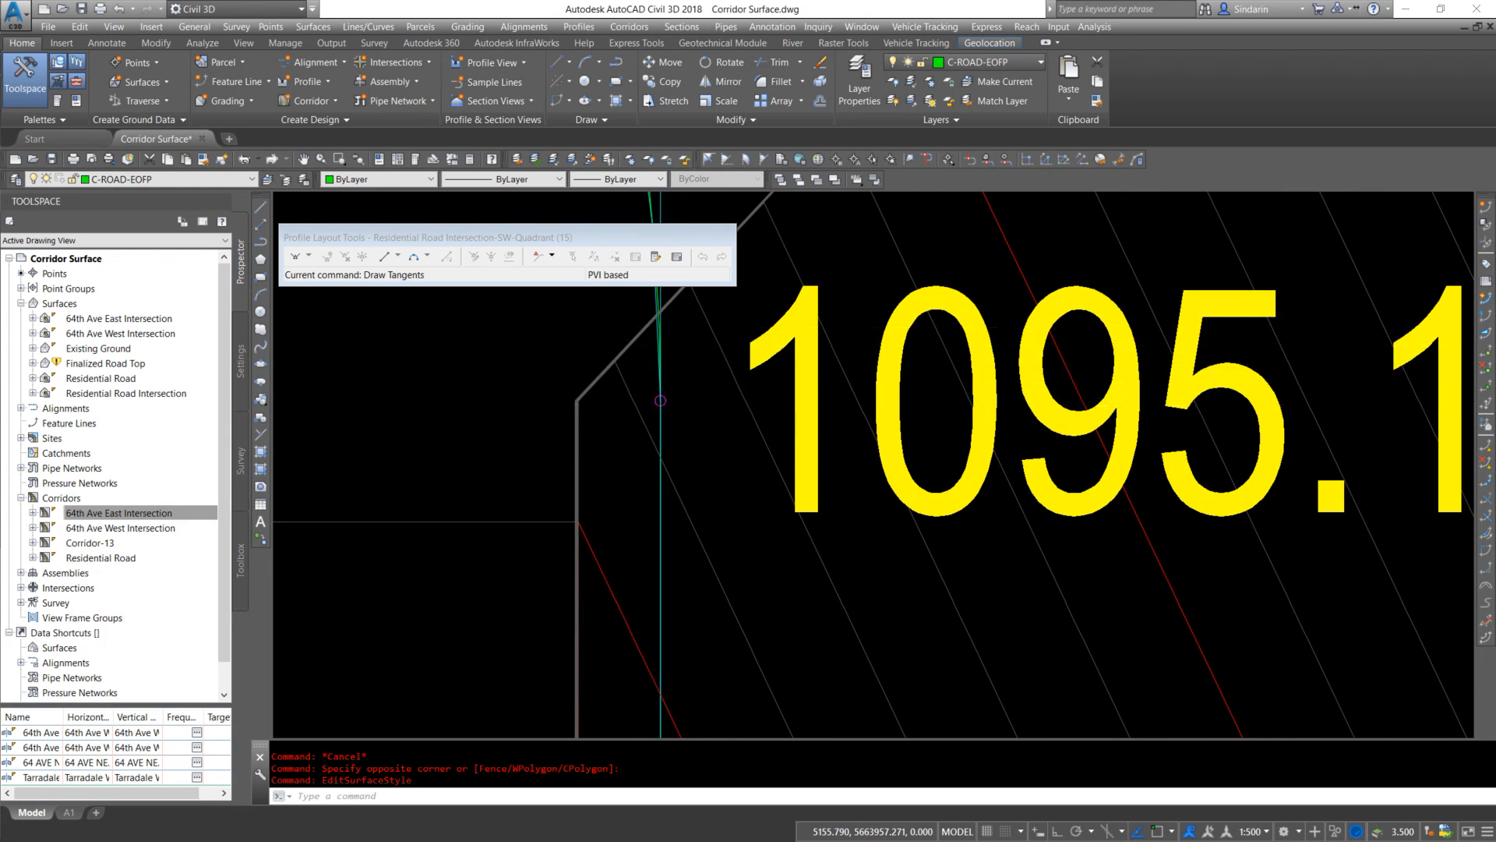
pyautogui.scroll(-8, 660, 400)
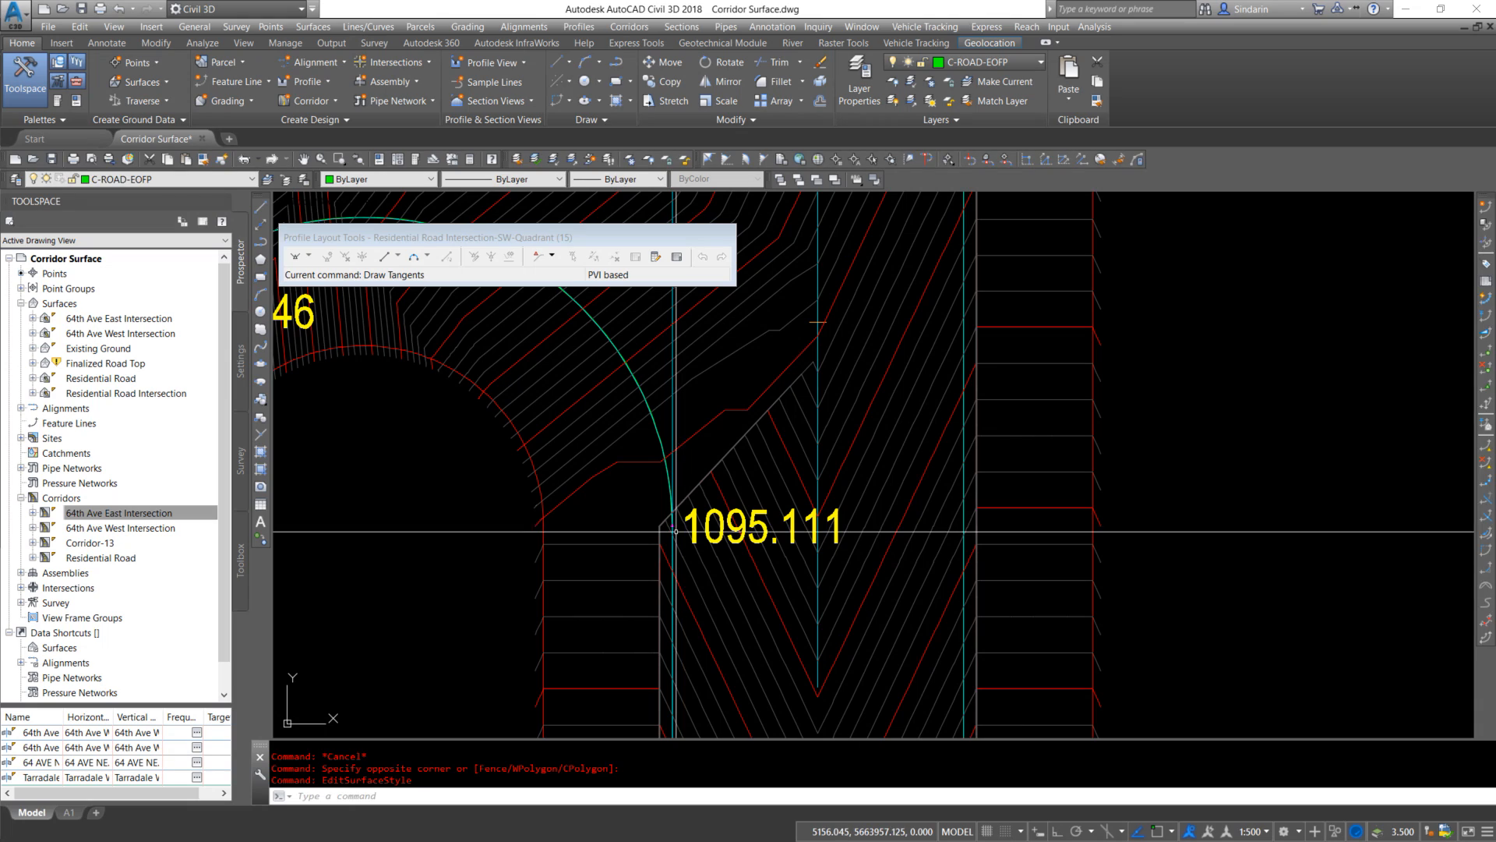
pyautogui.moveTo(791, 641); pyautogui.dragTo(781, 349, button='middle')
pyautogui.scroll(-5, 809, 715)
pyautogui.scroll(6, 701, 436)
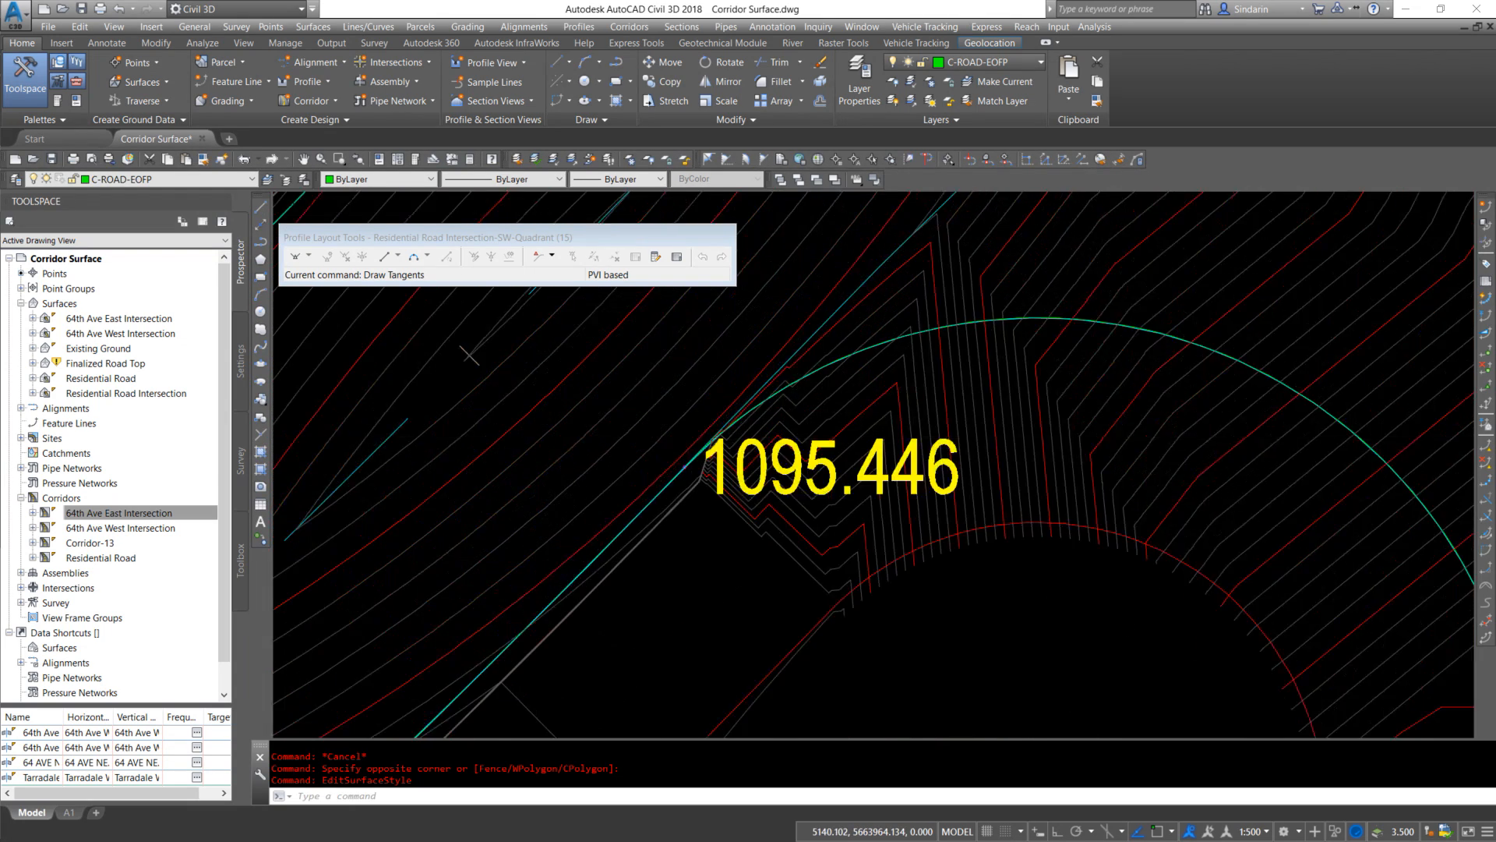
pyautogui.scroll(2, 699, 484)
pyautogui.scroll(-5, 699, 484)
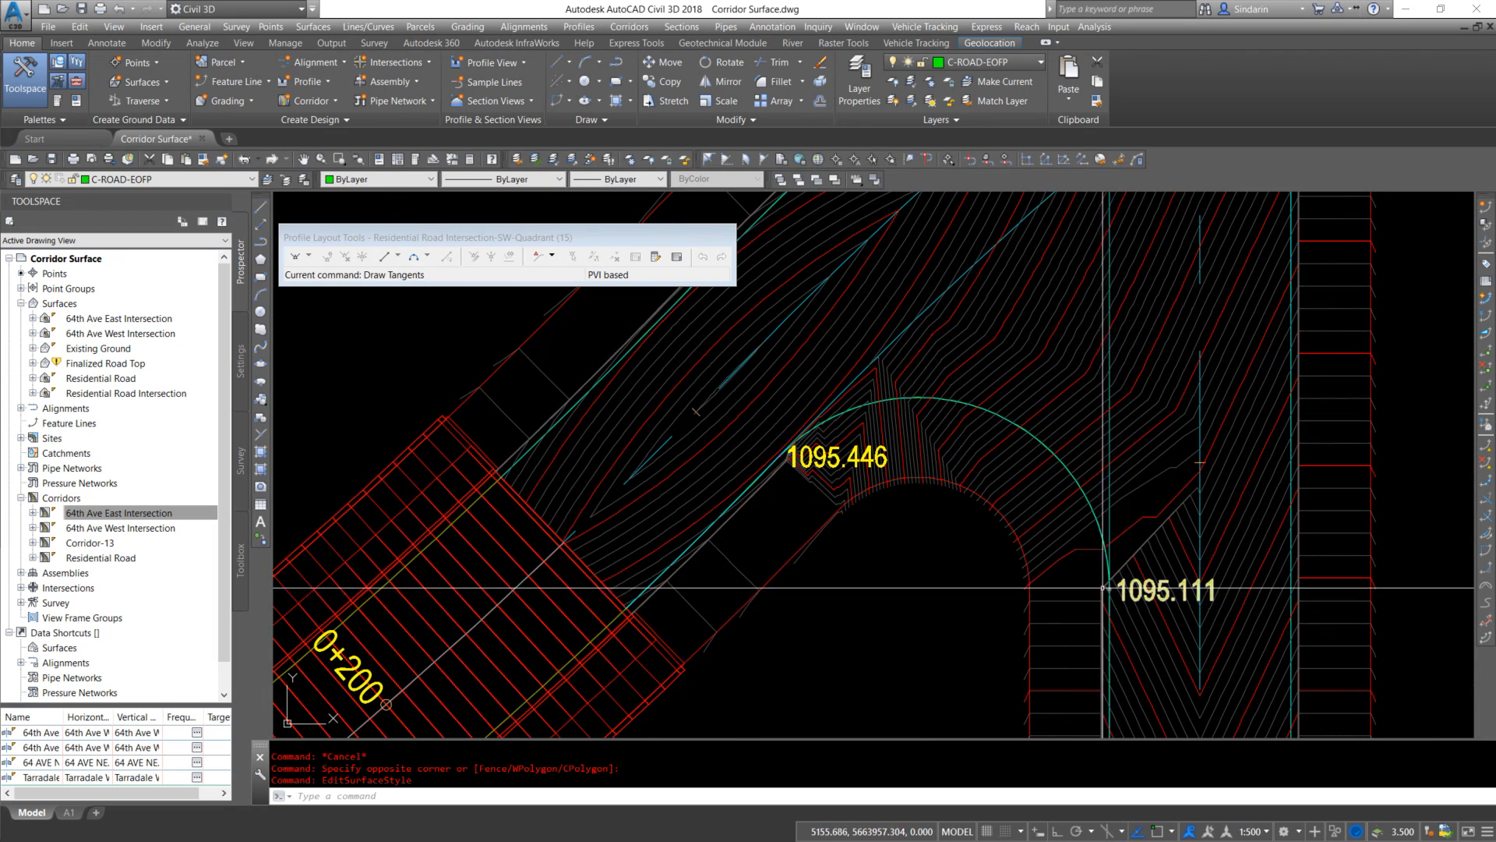
pyautogui.scroll(-5, 792, 484)
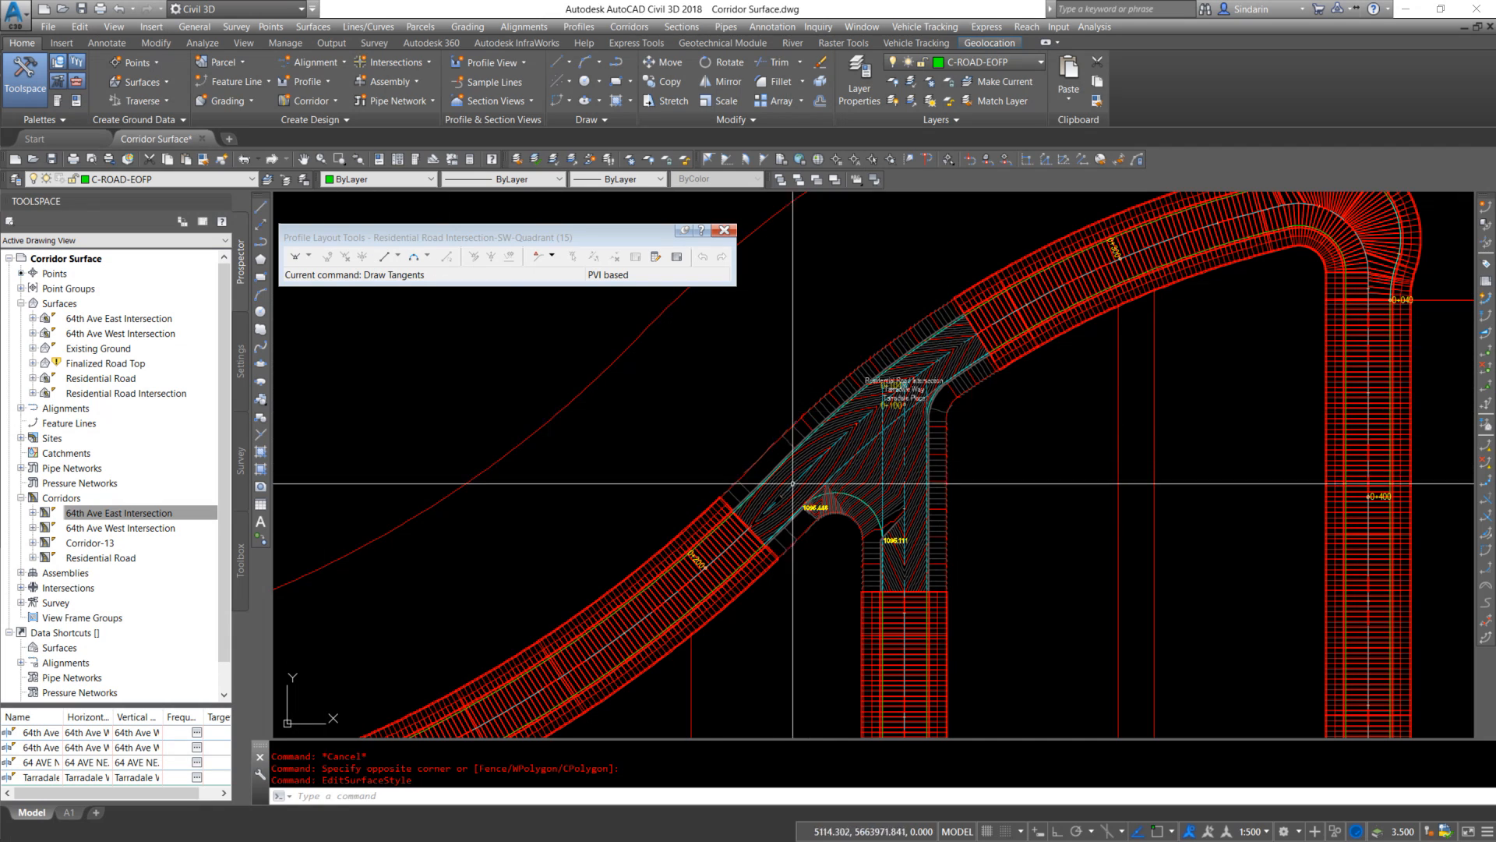
pyautogui.scroll(-3, 990, 484)
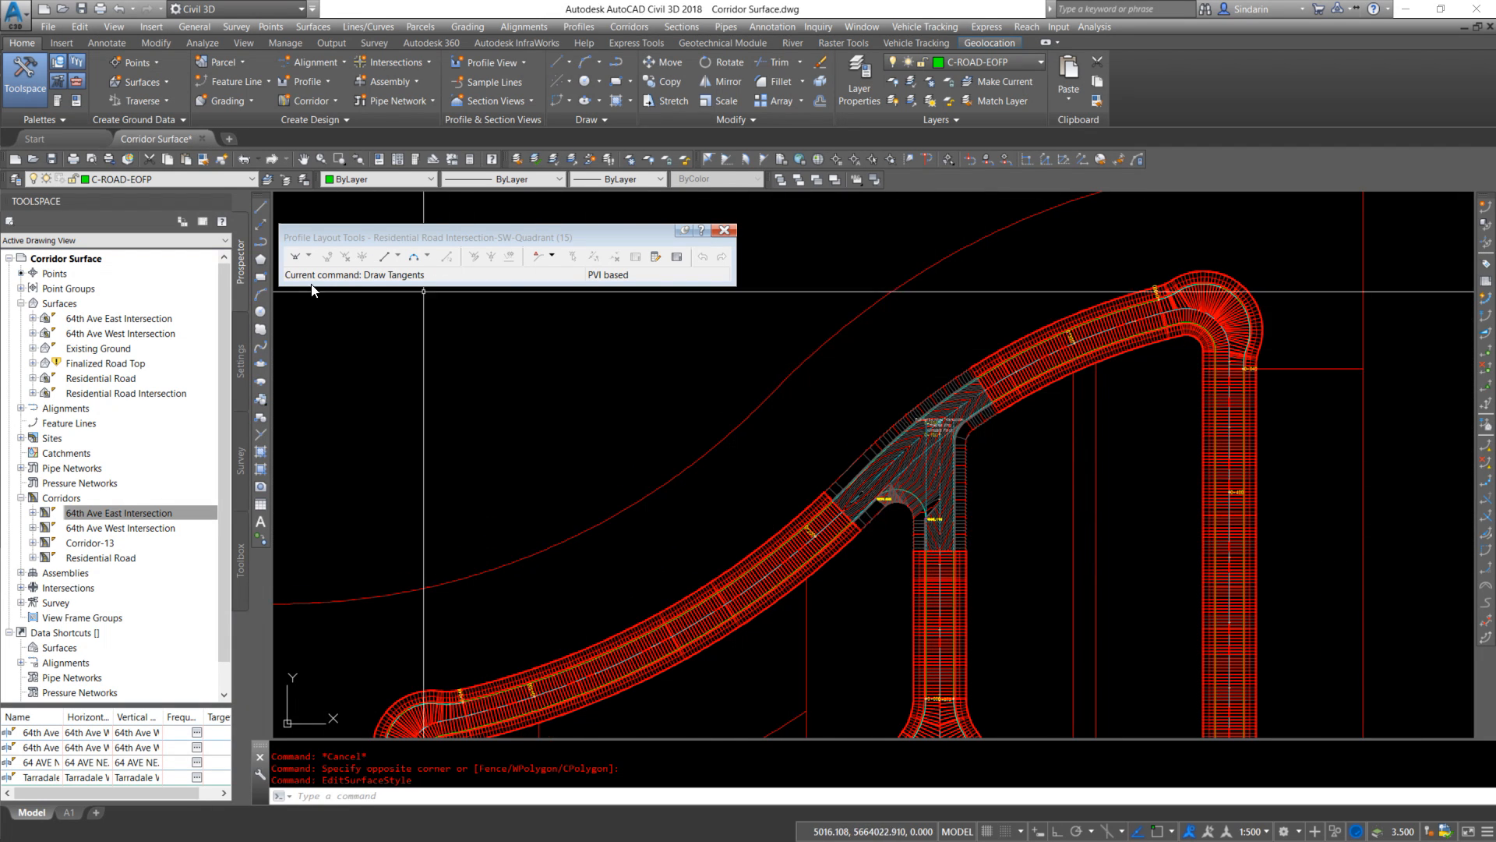
pyautogui.rightClick(94, 364)
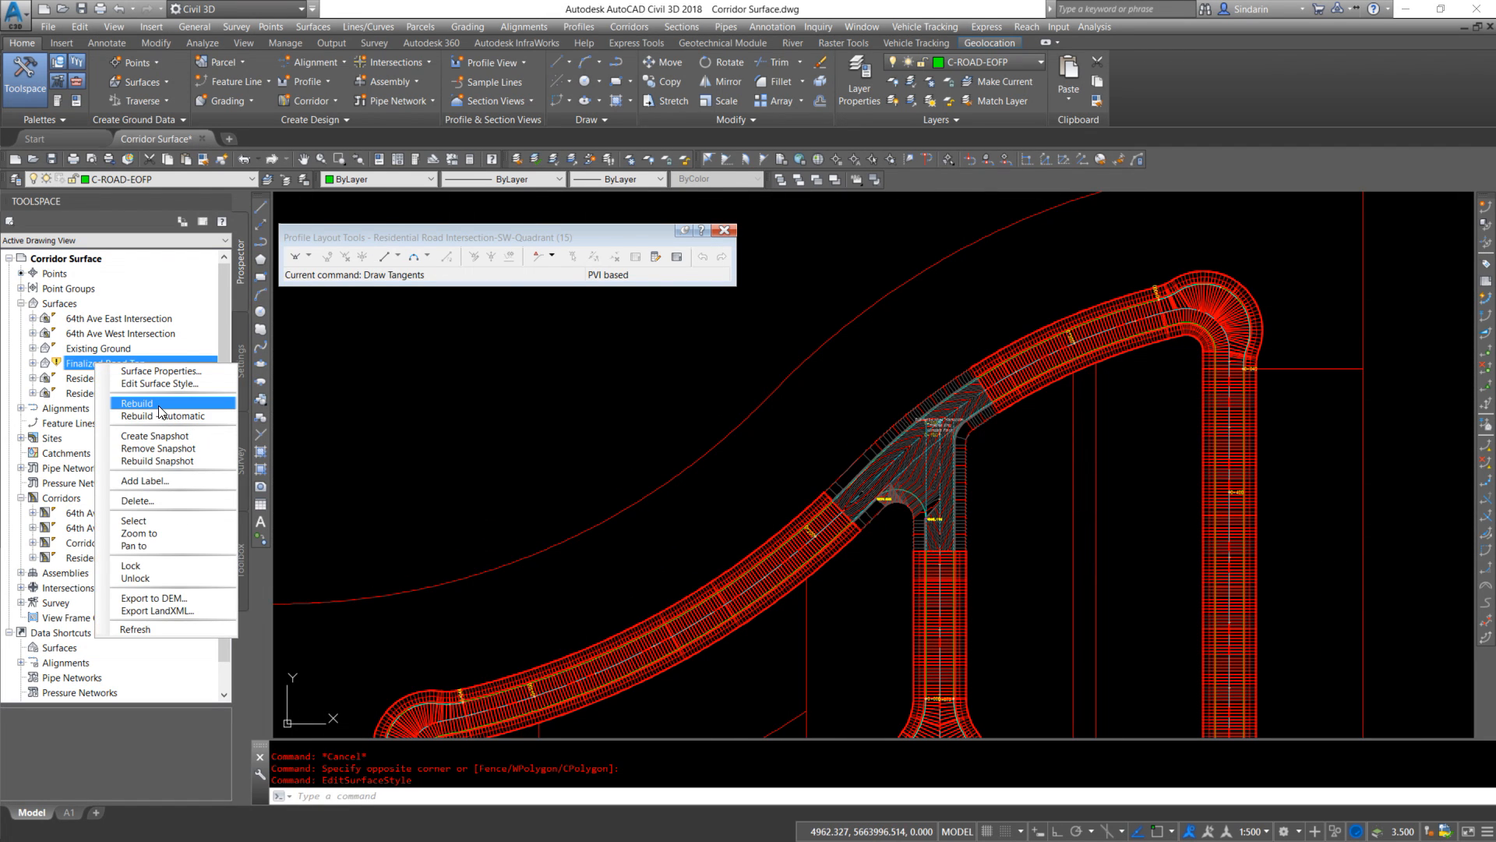
pyautogui.click(508, 437)
pyautogui.click(407, 374)
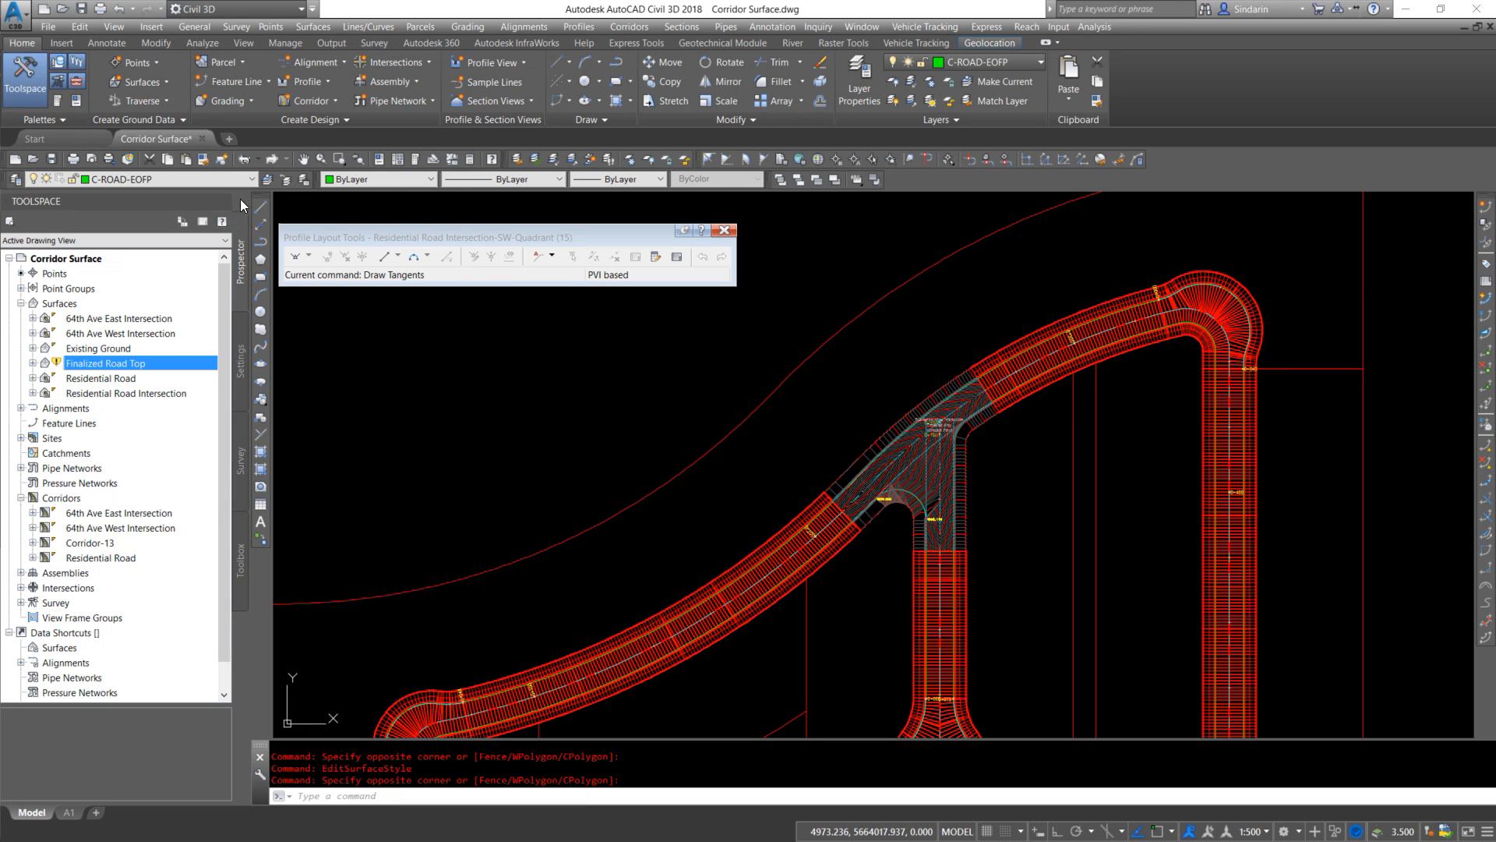
# Thaw the C-CORR layer to display the corridors
pyautogui.click(251, 182)
pyautogui.scroll(-3, 172, 351)
pyautogui.scroll(15, 172, 340)
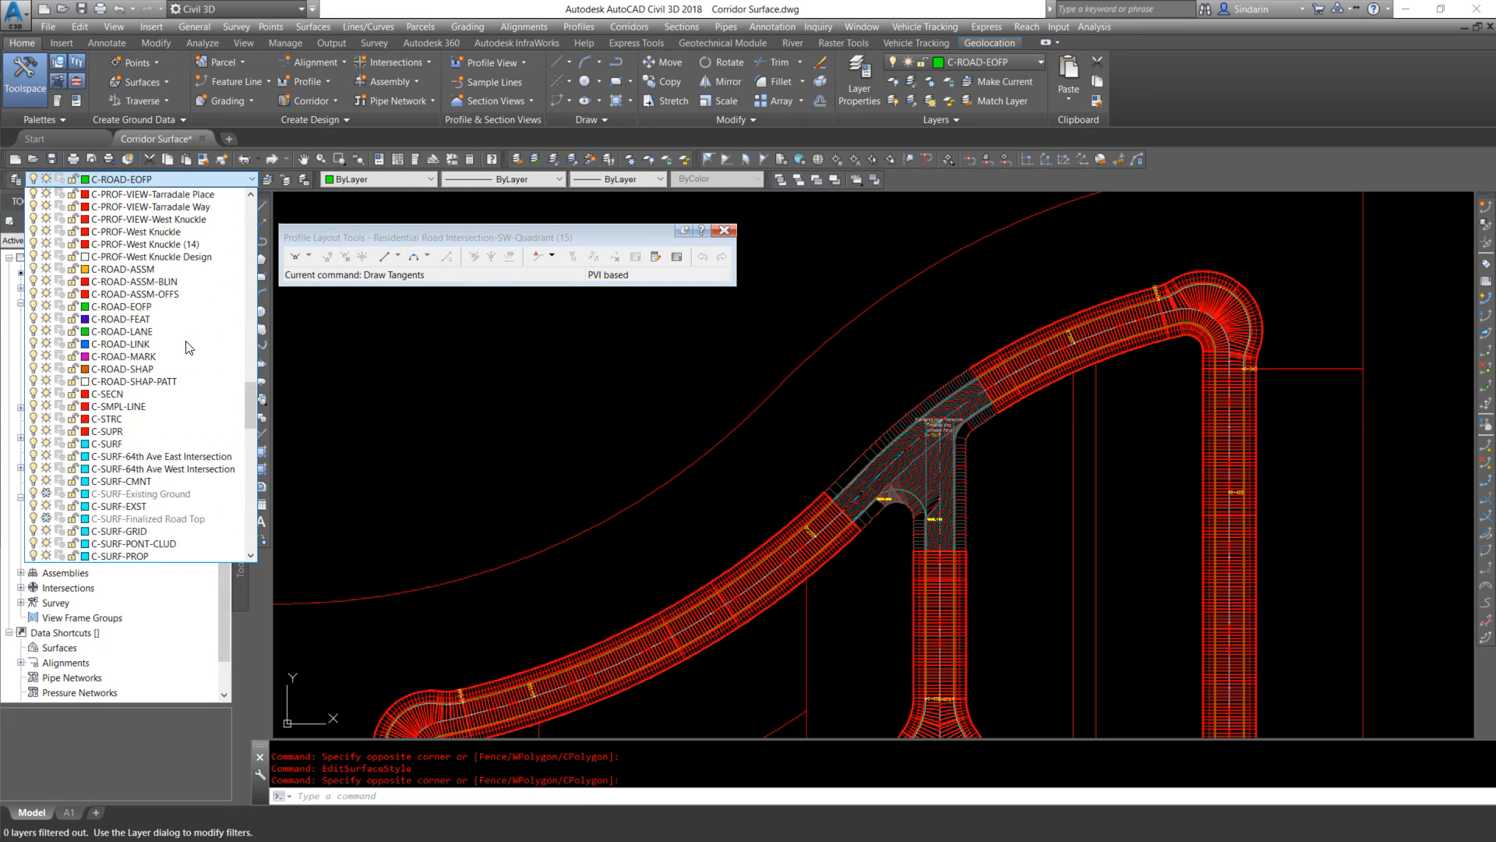
pyautogui.scroll(20, 171, 340)
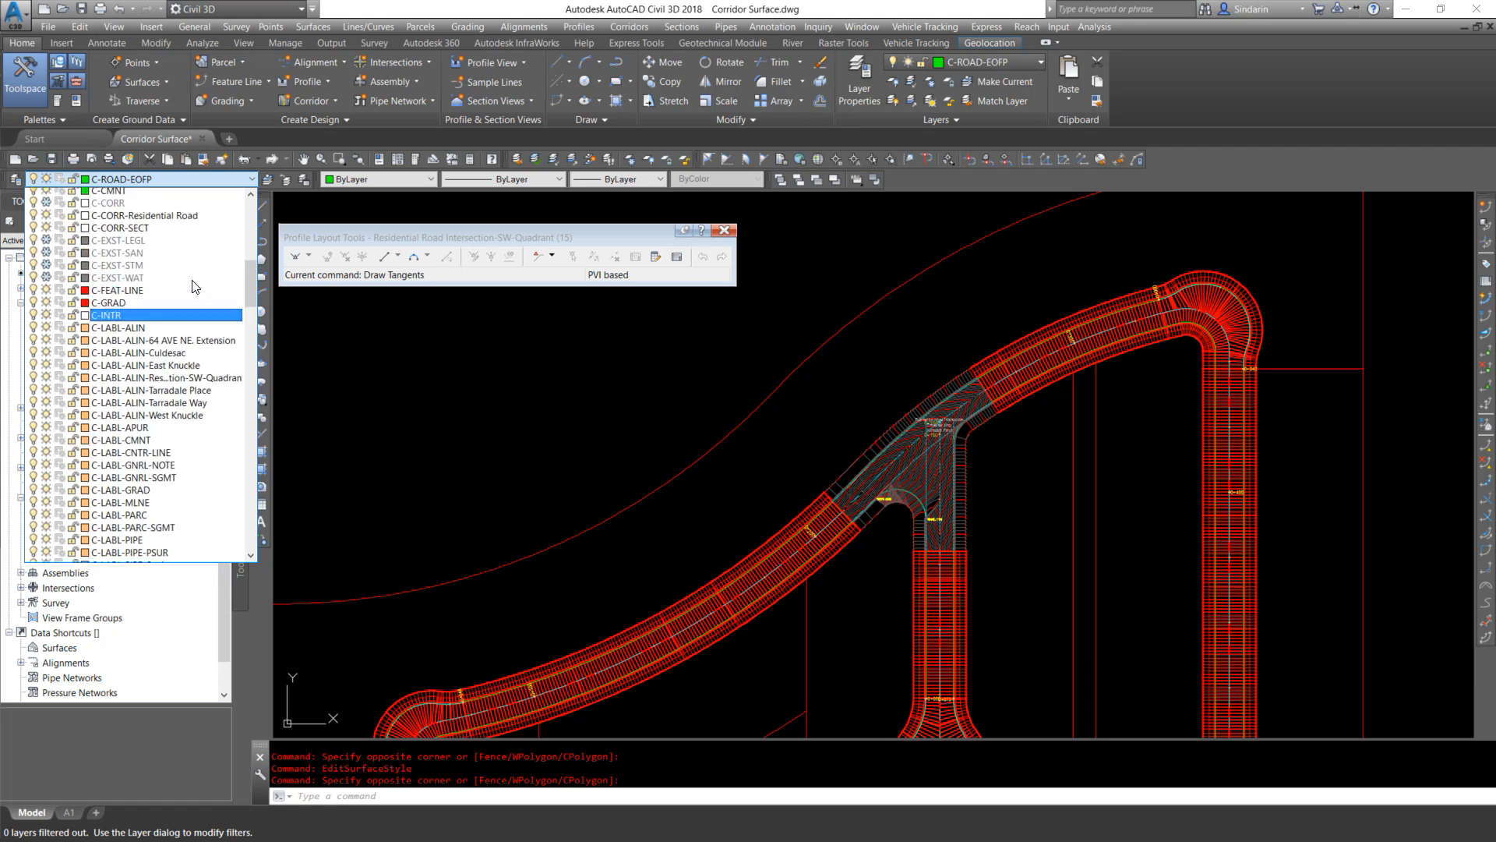
pyautogui.scroll(1, 114, 388)
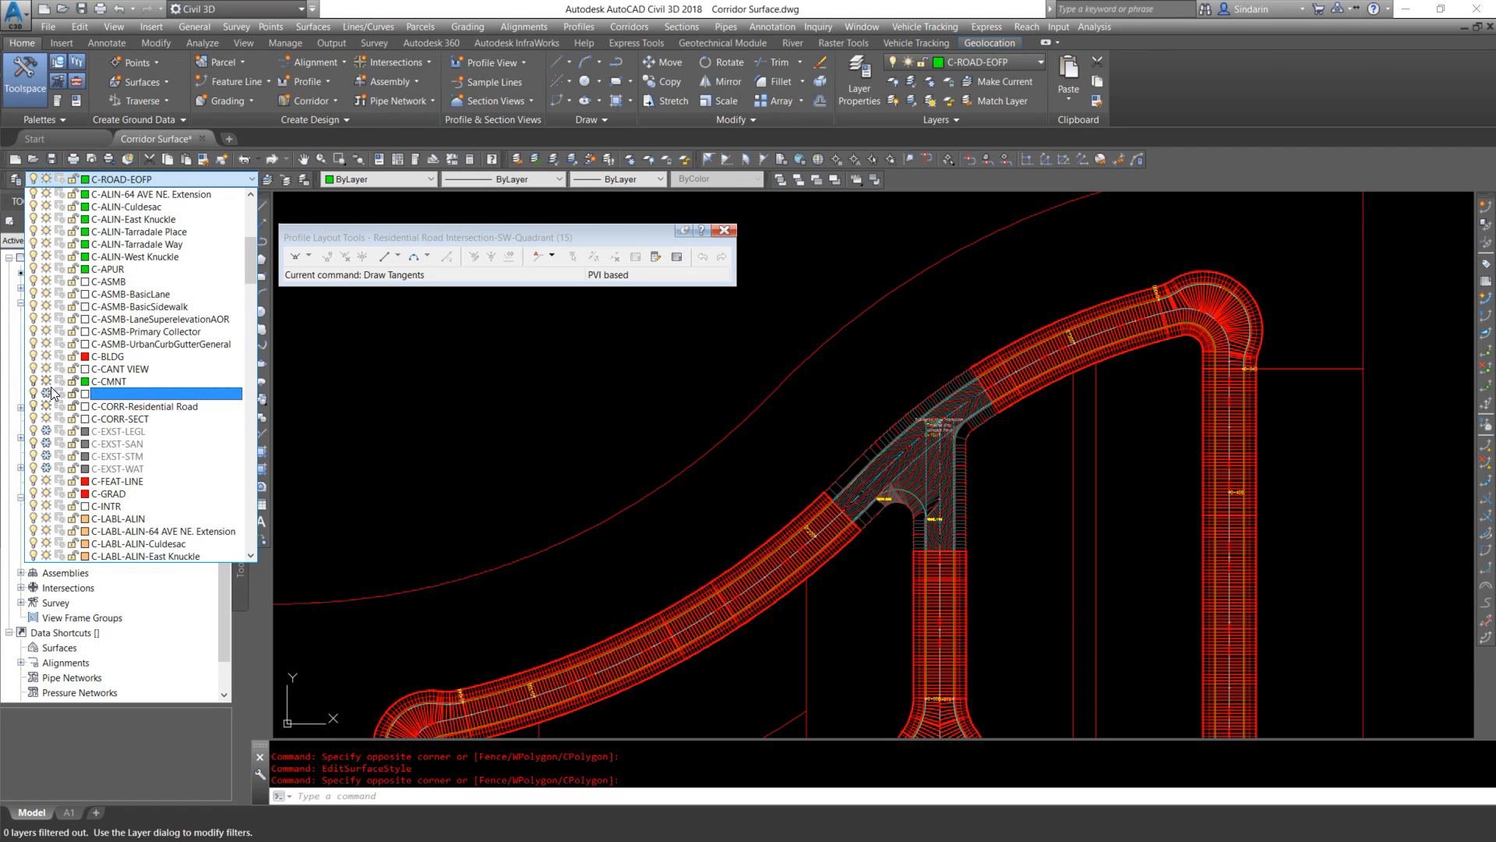
pyautogui.click(627, 444)
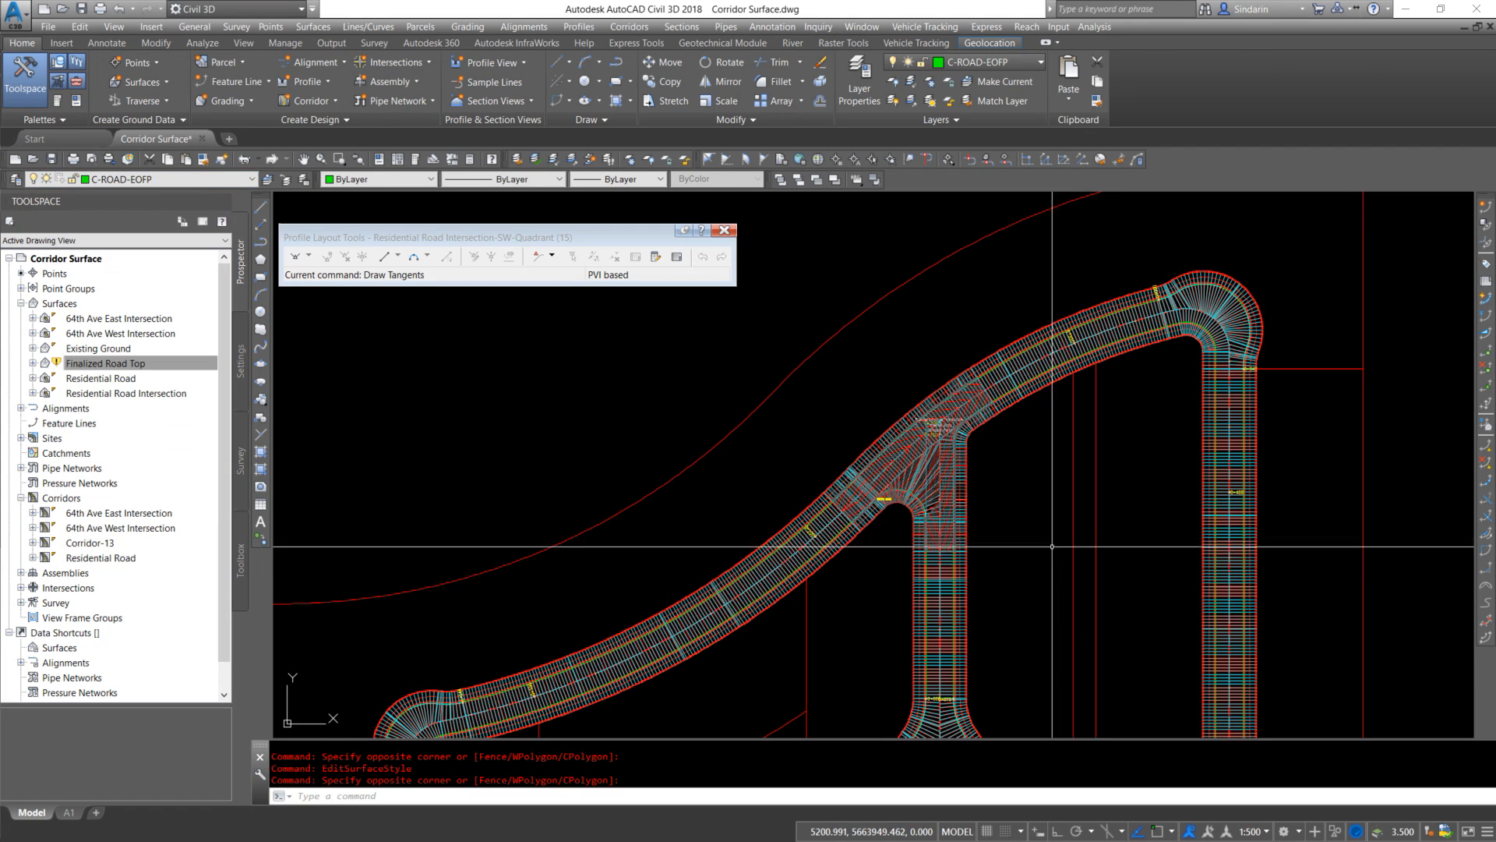
pyautogui.moveTo(1071, 530); pyautogui.dragTo(983, 494, button='middle')
pyautogui.click(859, 426)
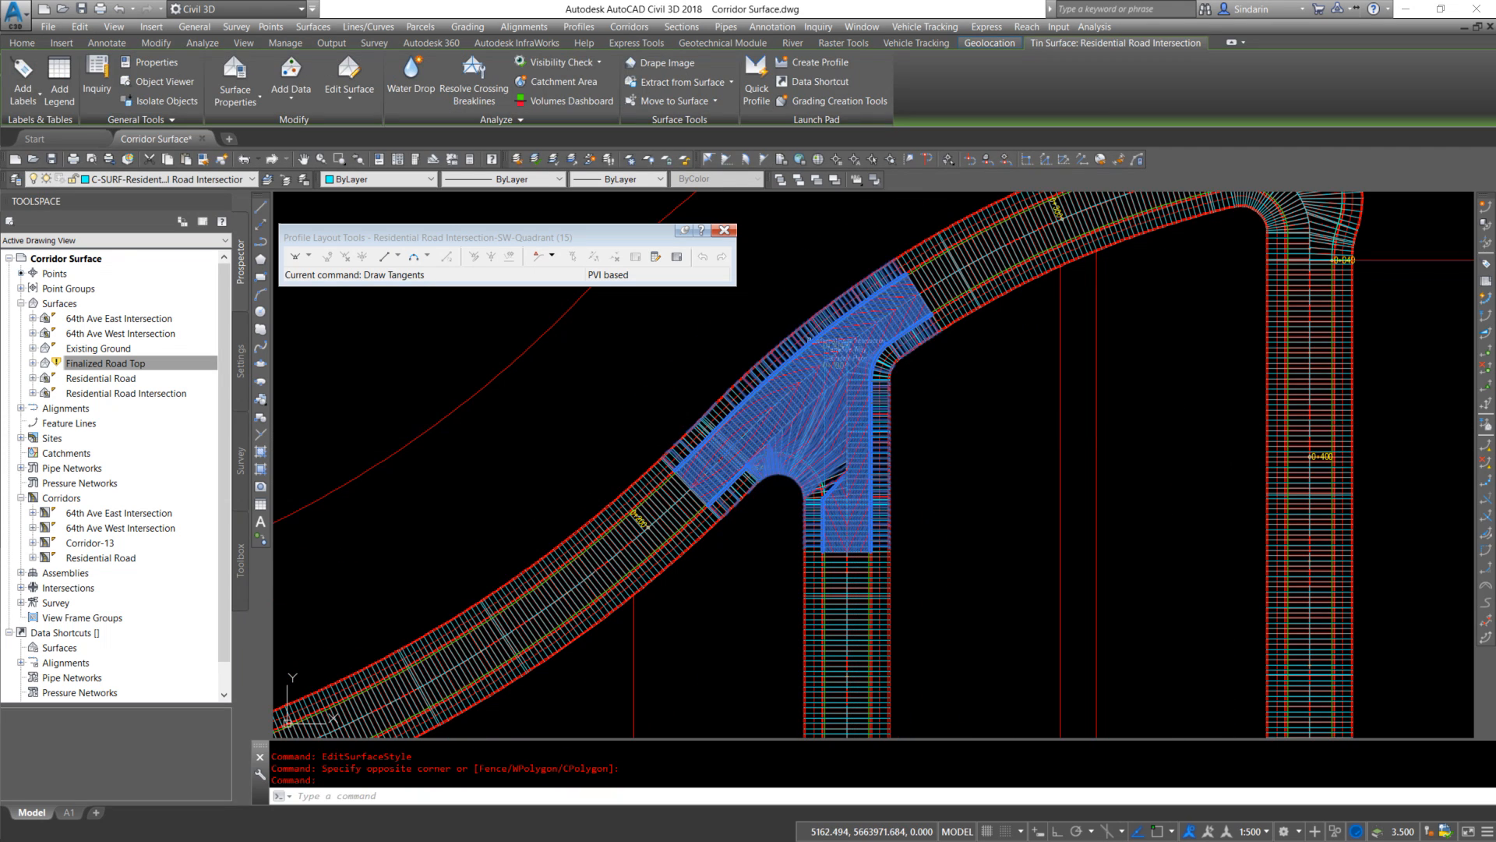
pyautogui.rightClick(858, 436)
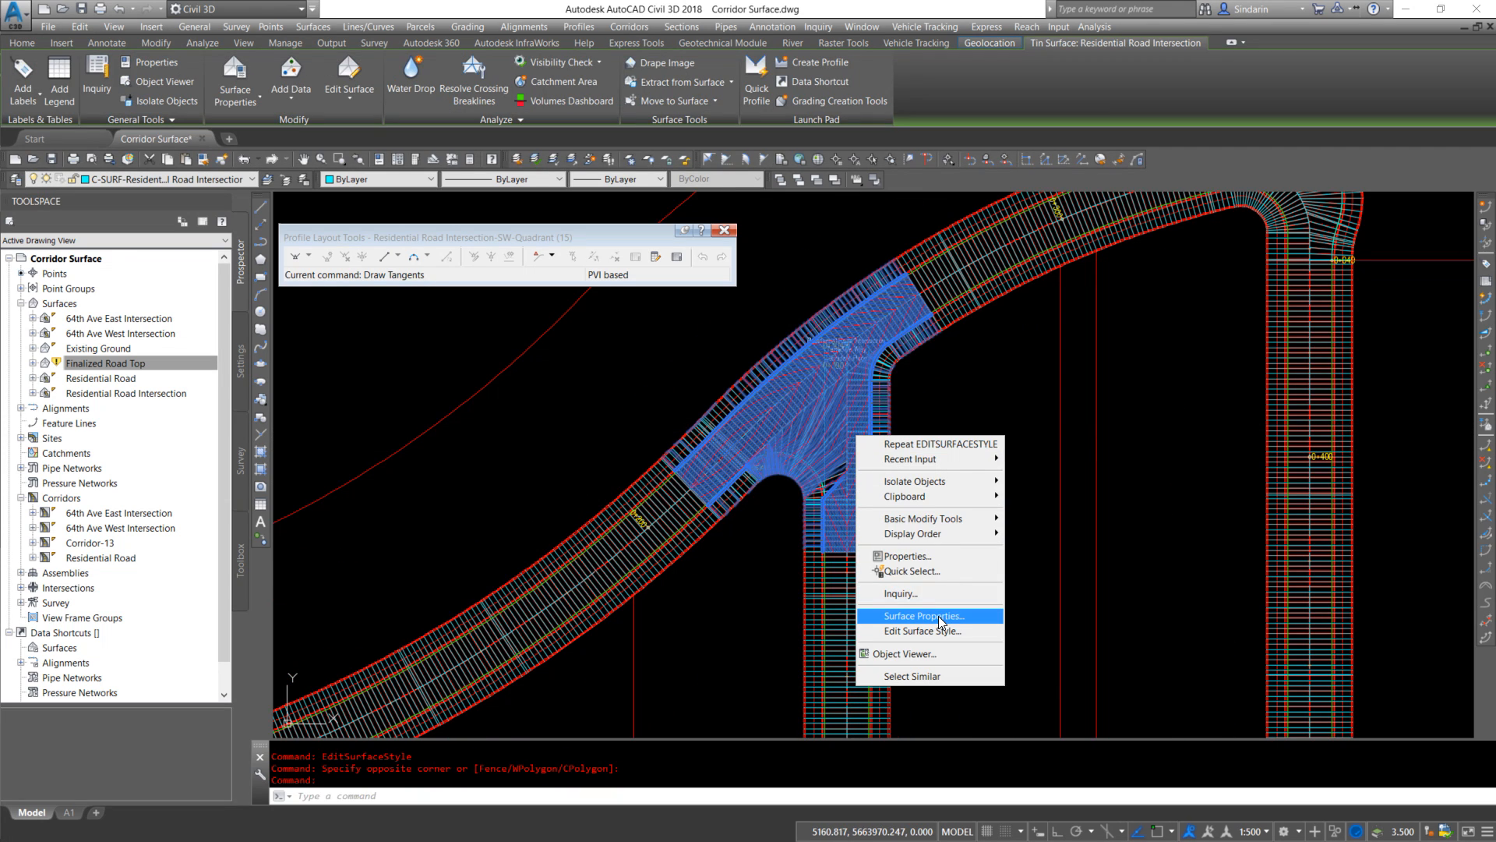
pyautogui.press('Escape')
pyautogui.scroll(5, 802, 392)
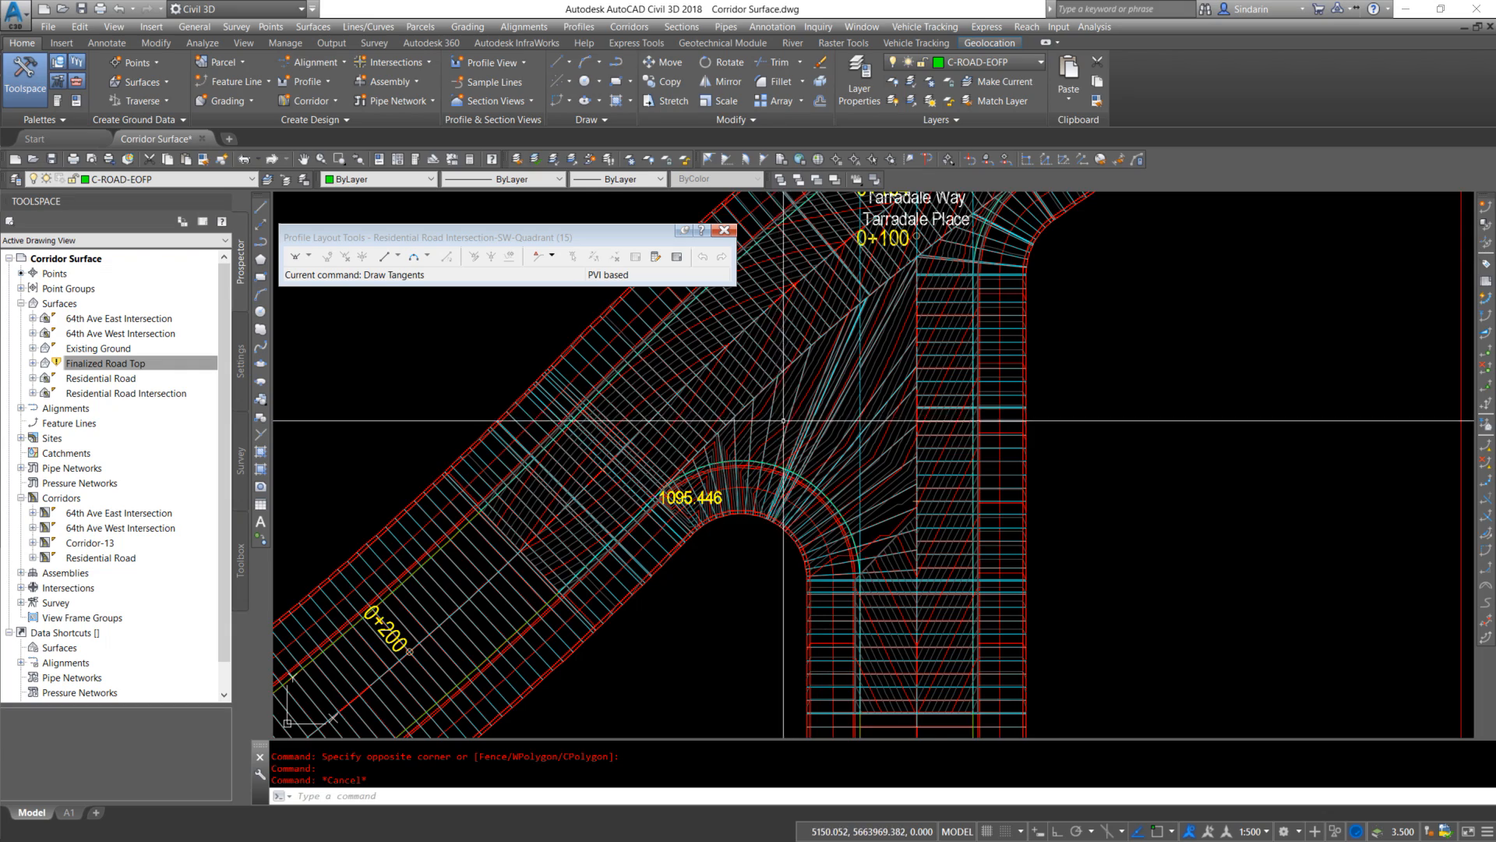
# In Corridor-13's properties, assign the Residential Road SW Design profile as the vertical baseline of Residential Road Intersection-SW-Quadrant
pyautogui.click(803, 392)
pyautogui.scroll(-5, 803, 392)
pyautogui.rightClick(848, 408)
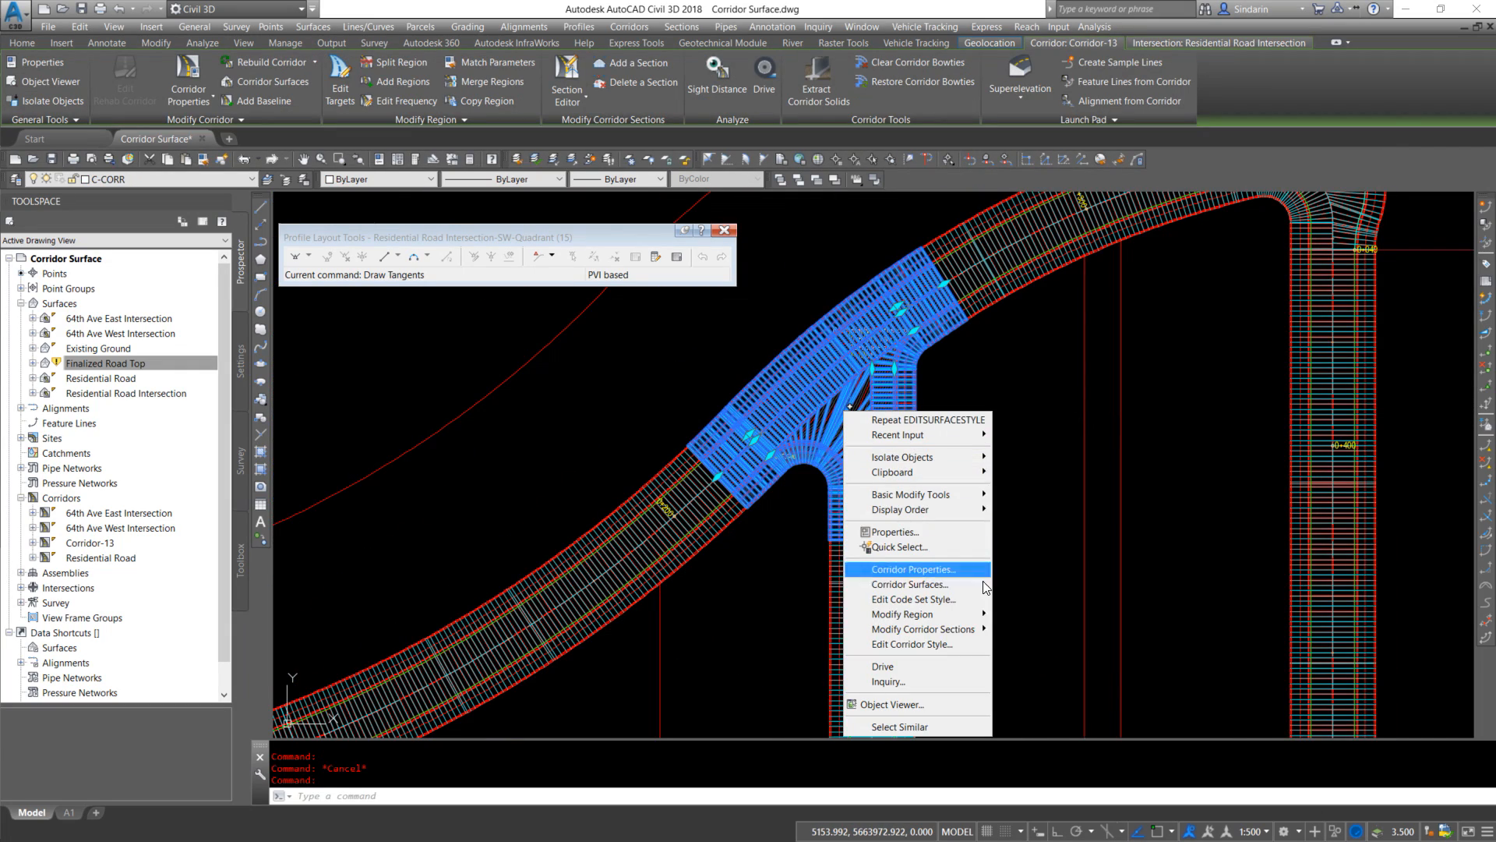
pyautogui.click(916, 573)
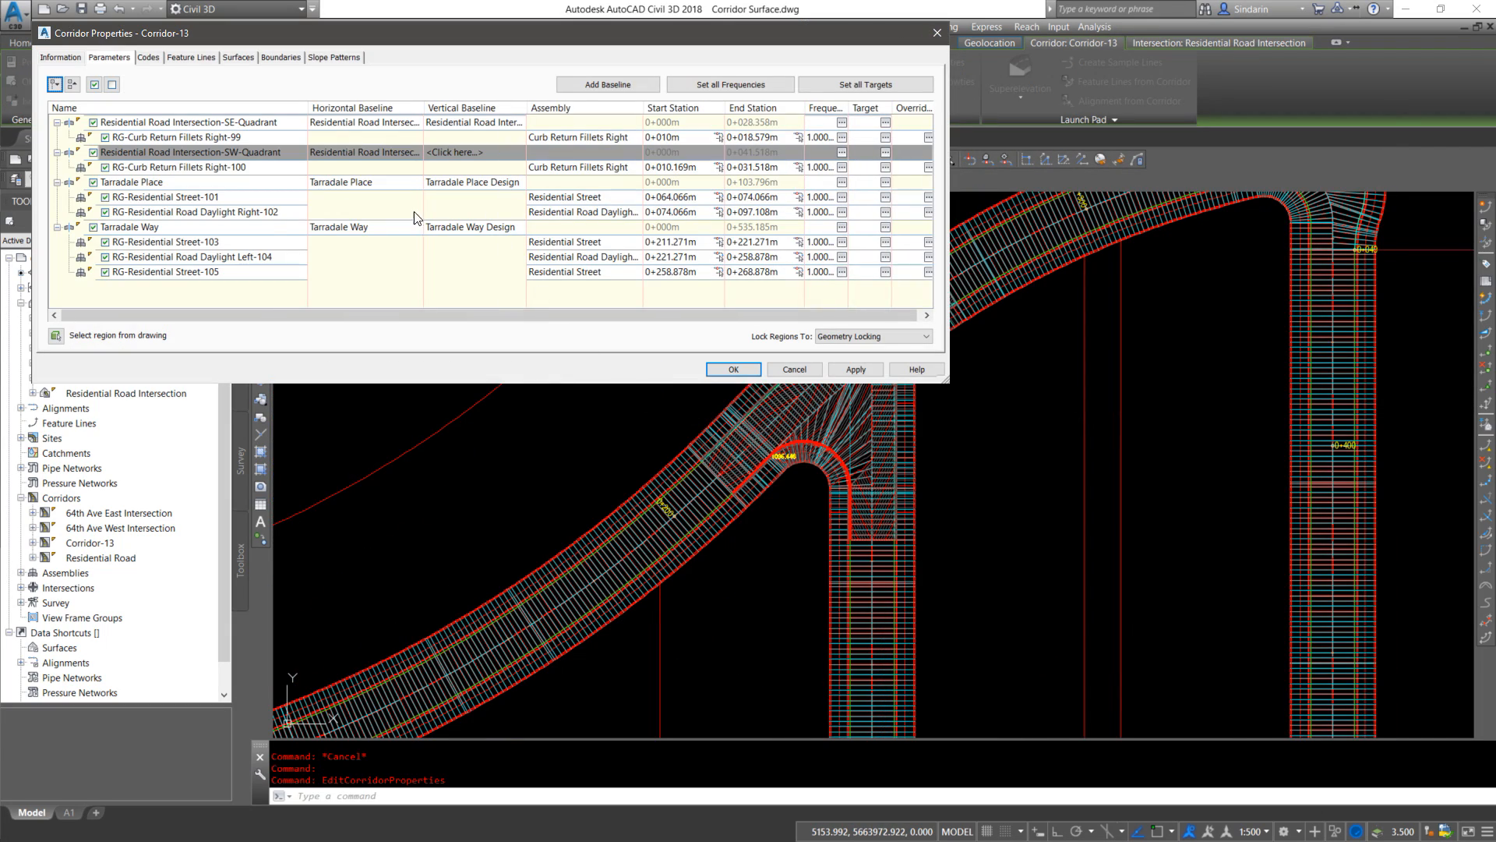
pyautogui.click(141, 167)
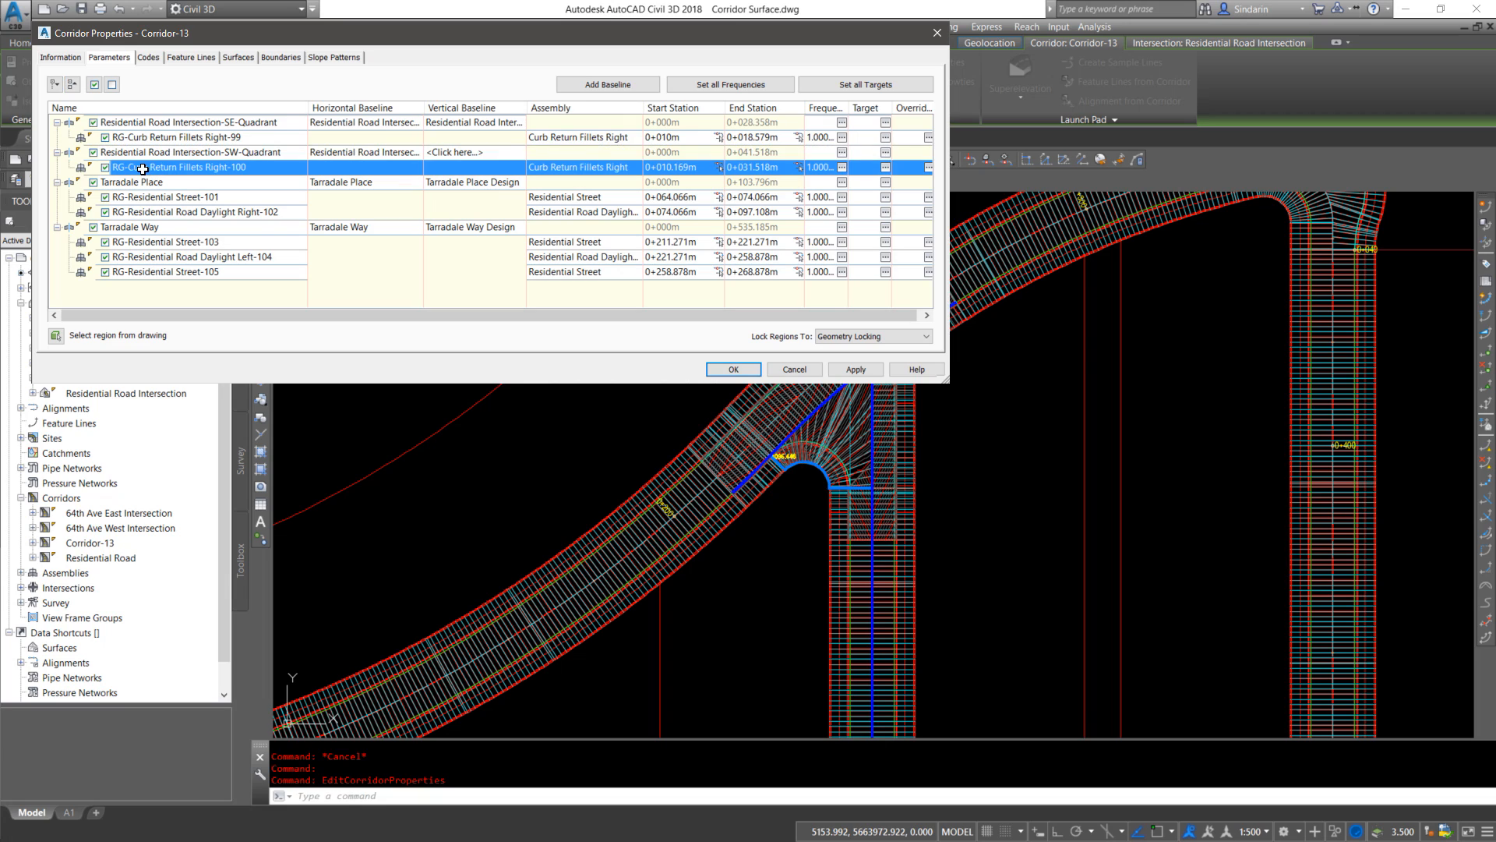
pyautogui.click(425, 153)
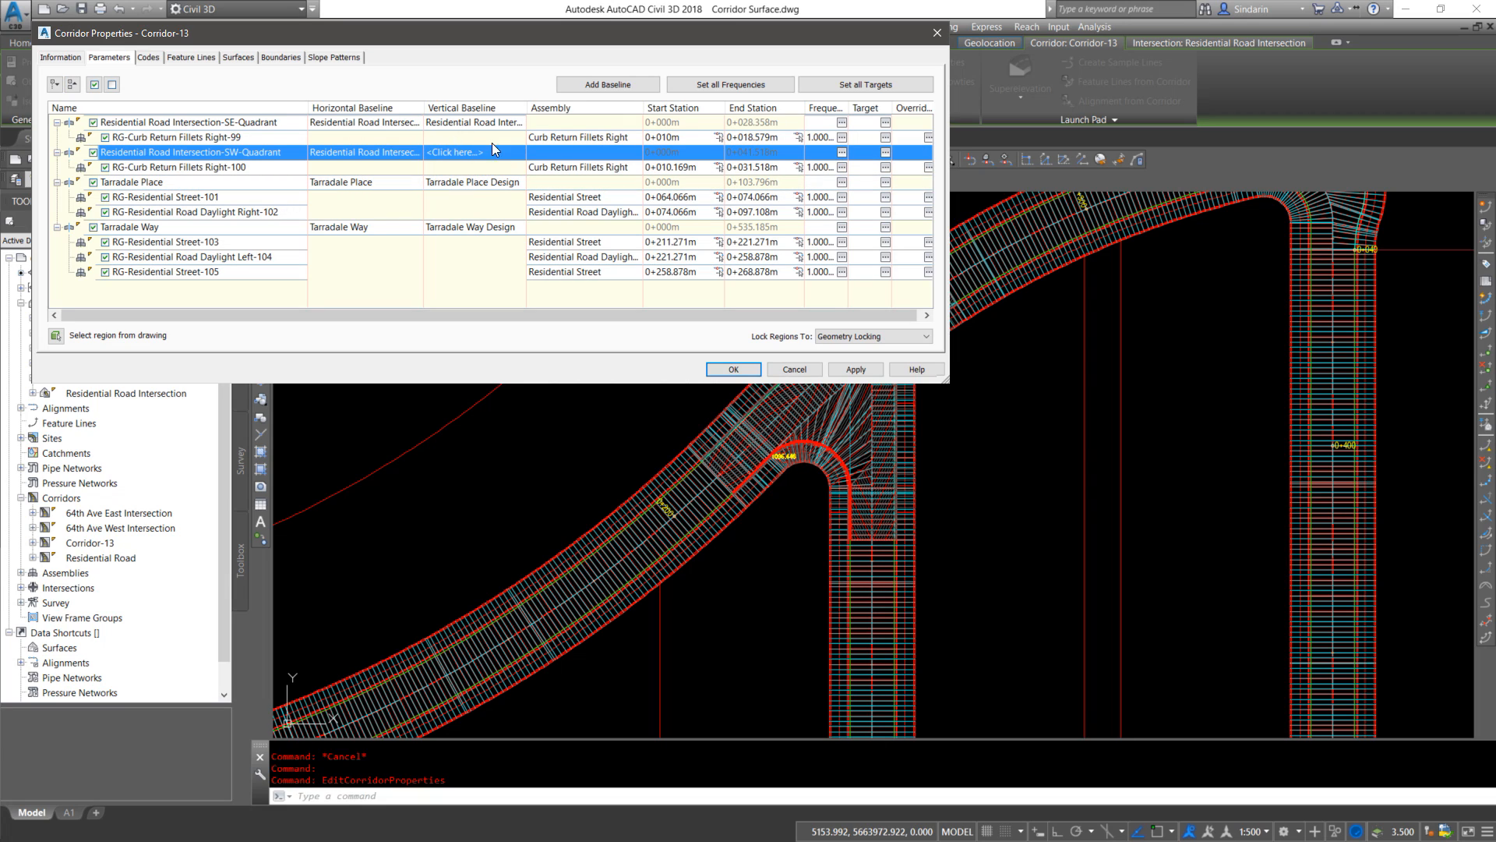
pyautogui.click(461, 152)
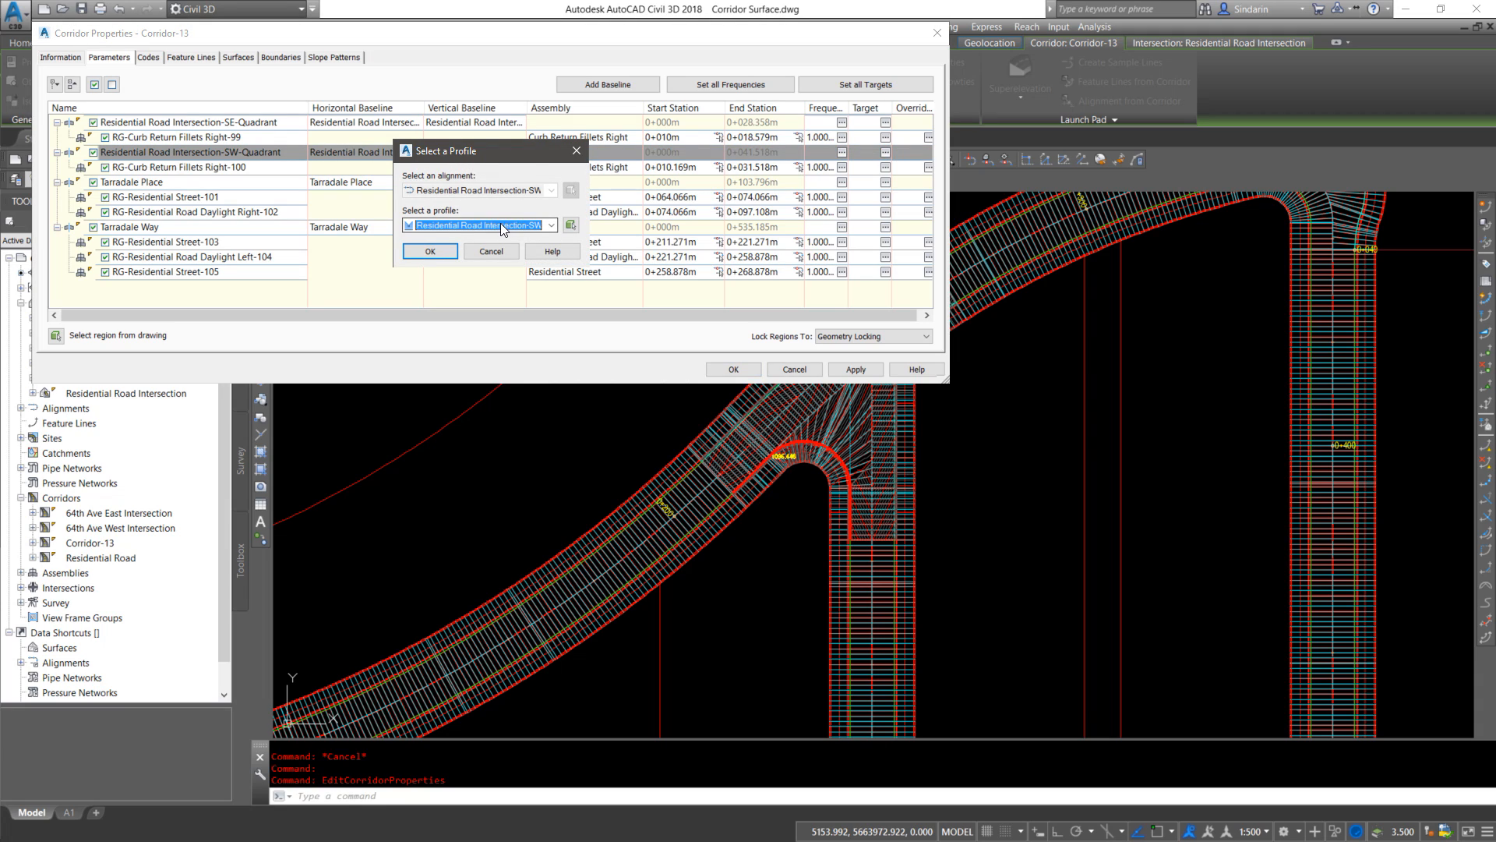
pyautogui.click(500, 250)
pyautogui.click(434, 245)
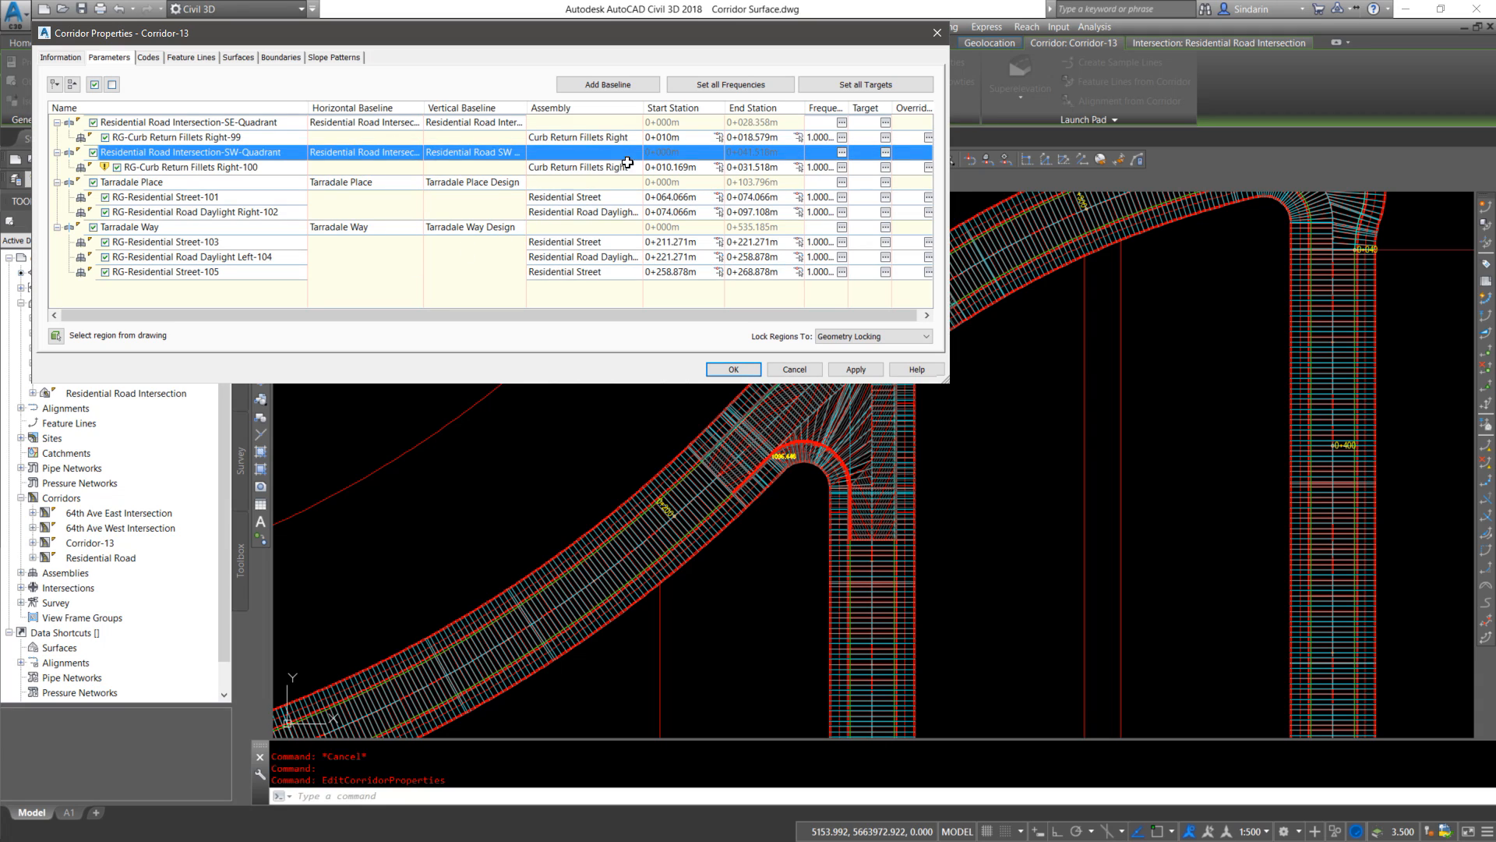
# Apply the corridor property changes, rebuild the corridor and close its properties
pyautogui.click(852, 369)
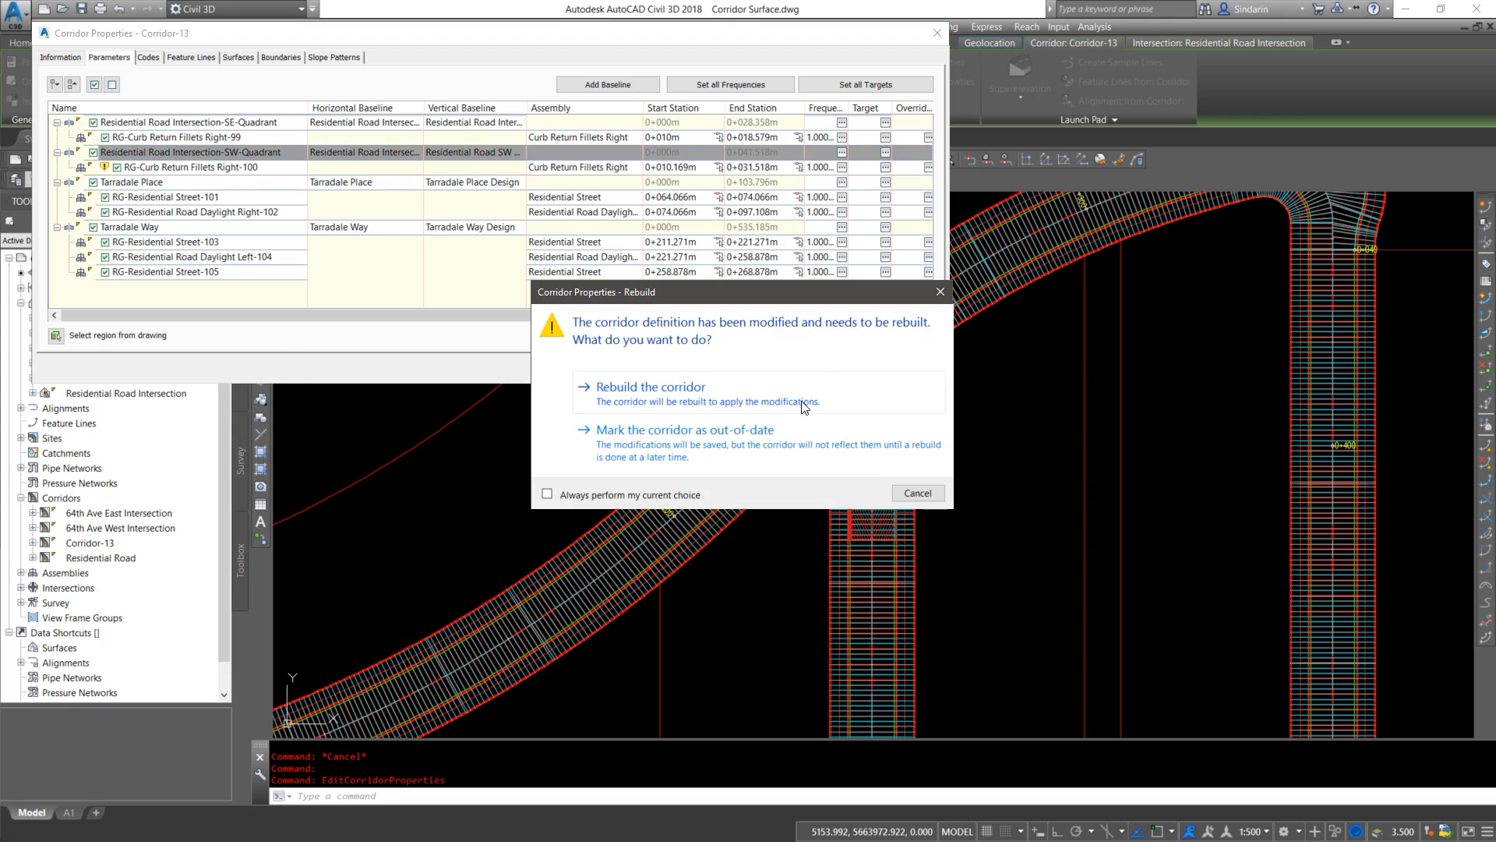
pyautogui.click(645, 393)
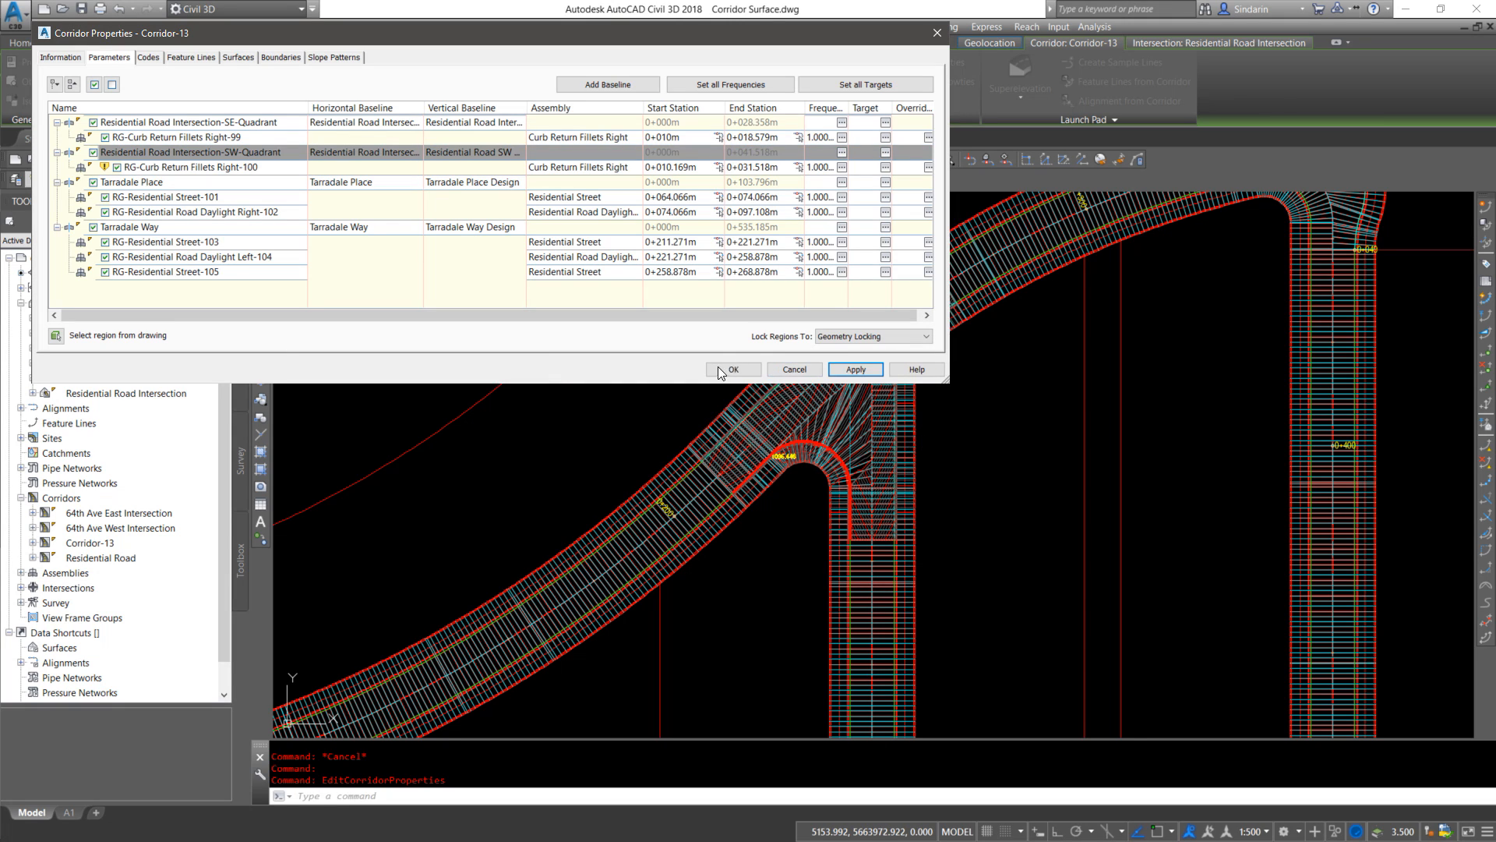
pyautogui.click(740, 373)
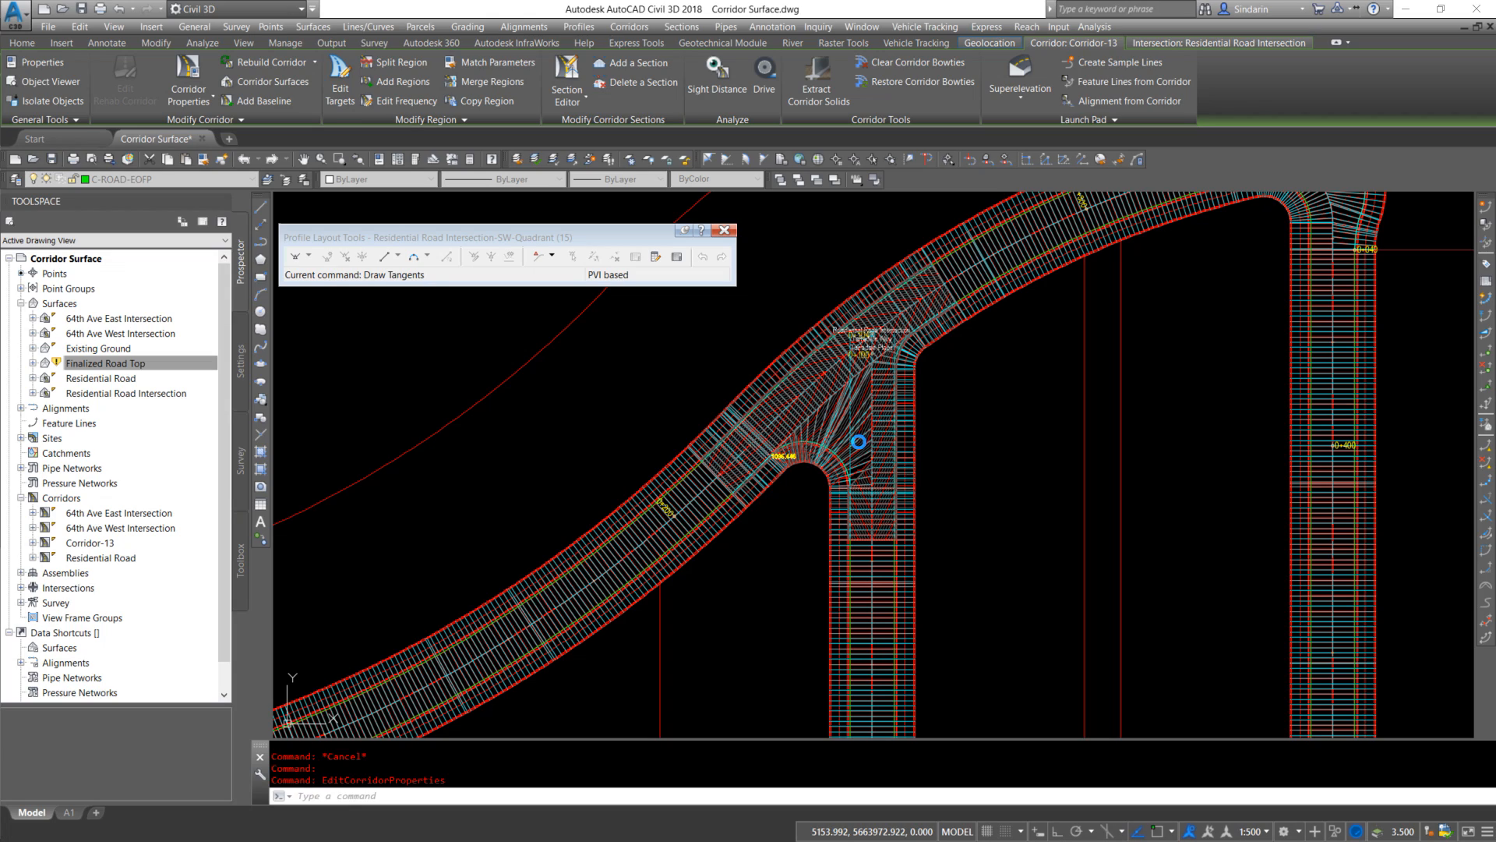
# Examine the rebuilt corridor surface and the spot elevation label at the northwest end of the curb return
pyautogui.scroll(5, 858, 434)
pyautogui.scroll(5, 720, 436)
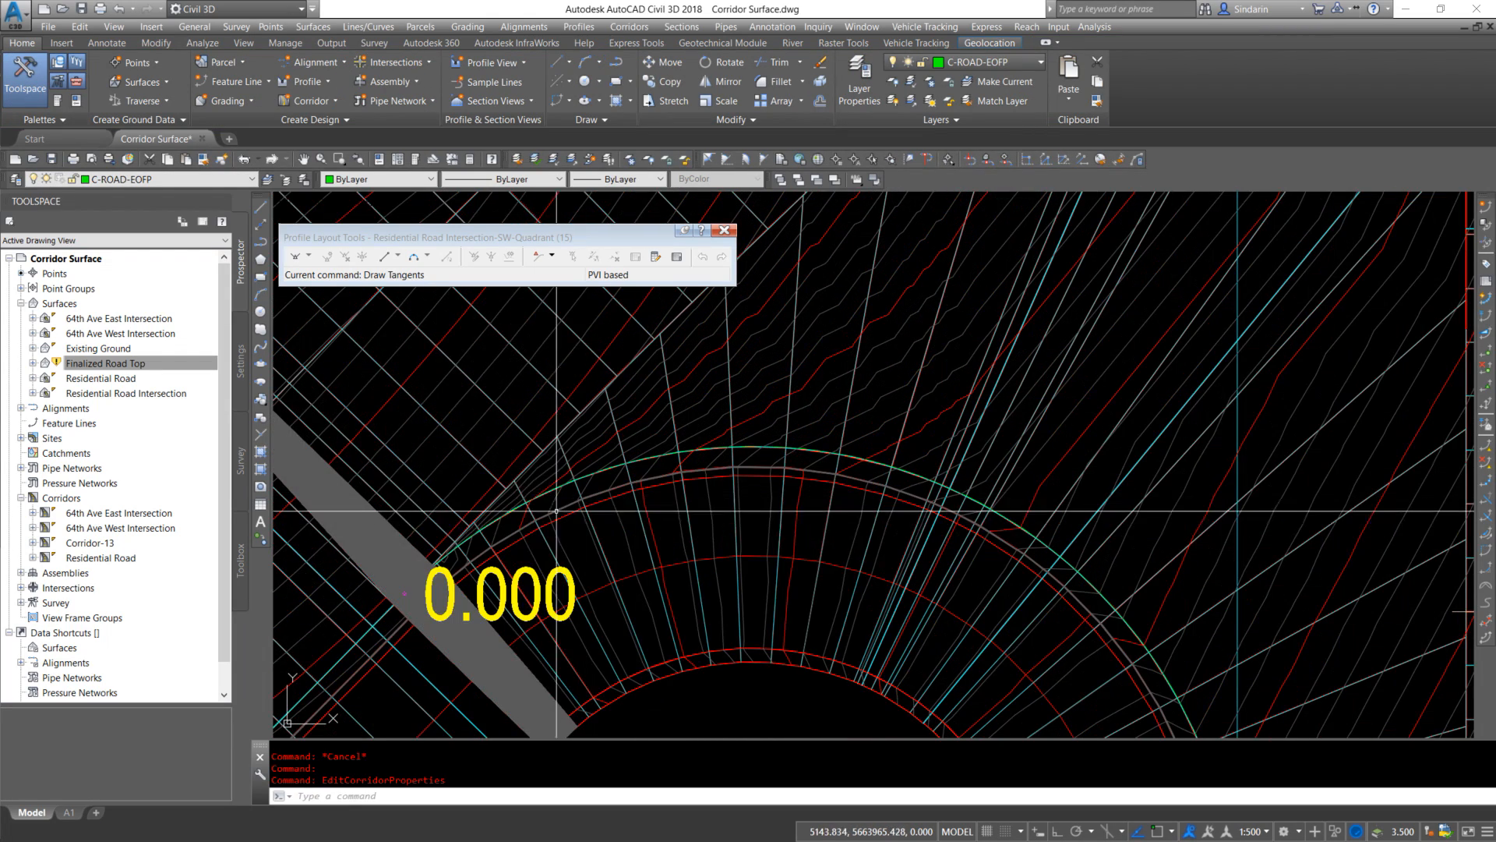
pyautogui.moveTo(517, 534); pyautogui.dragTo(676, 479, button='middle')
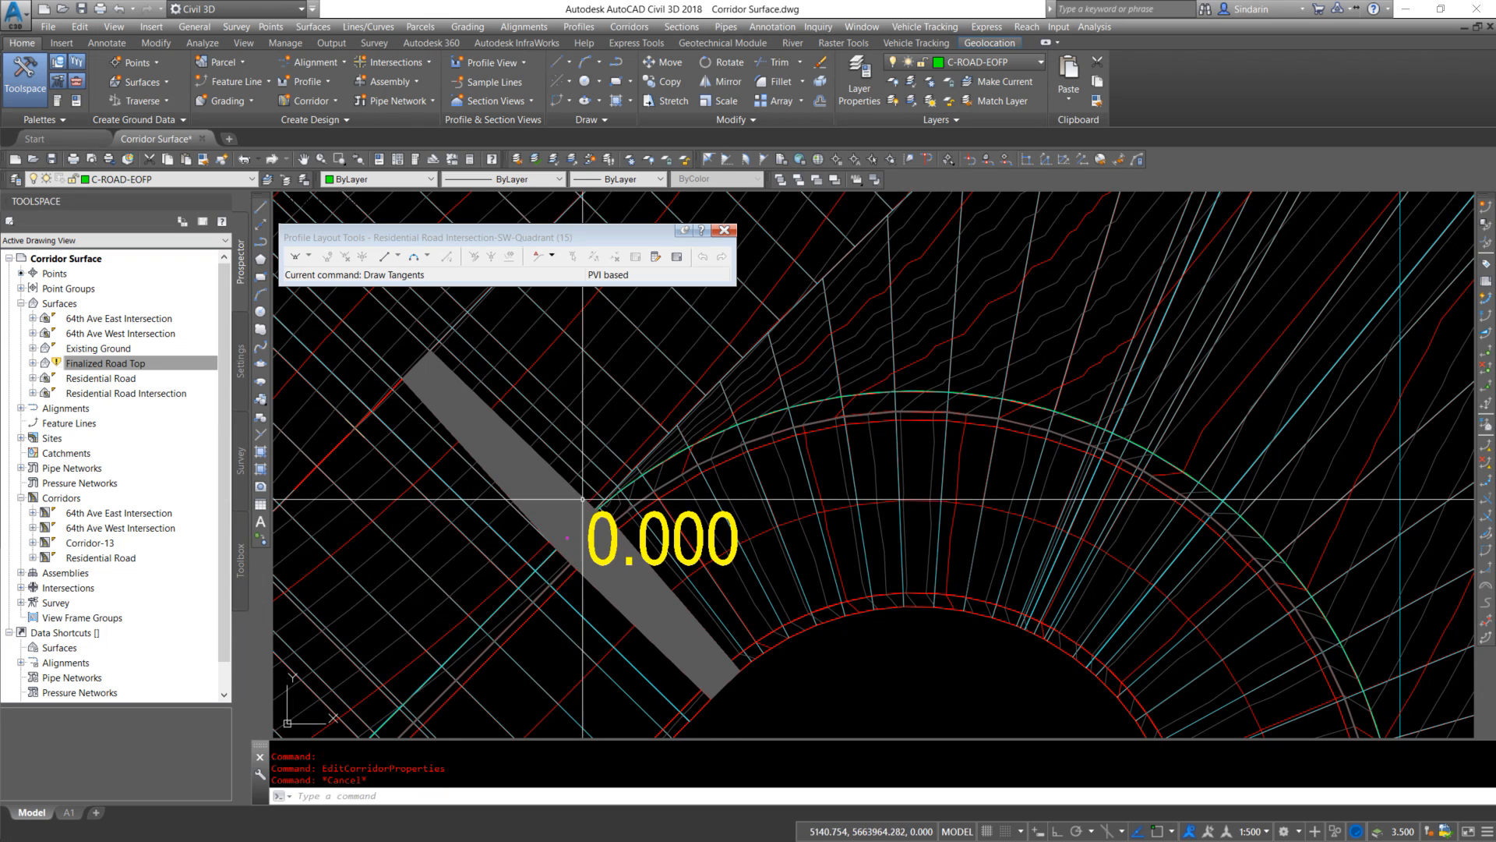
pyautogui.click(566, 536)
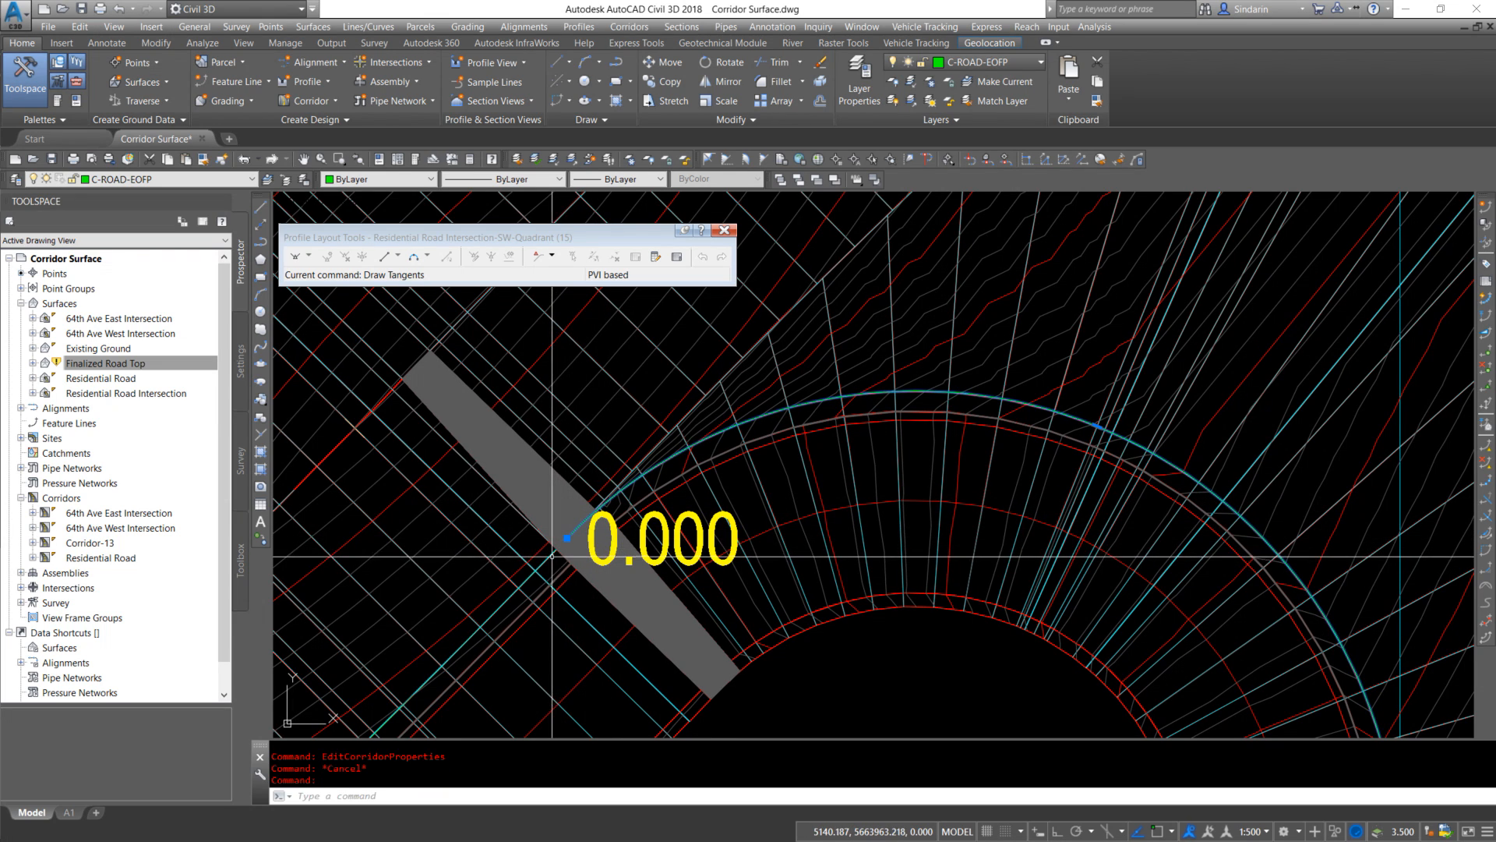
pyautogui.press('Escape')
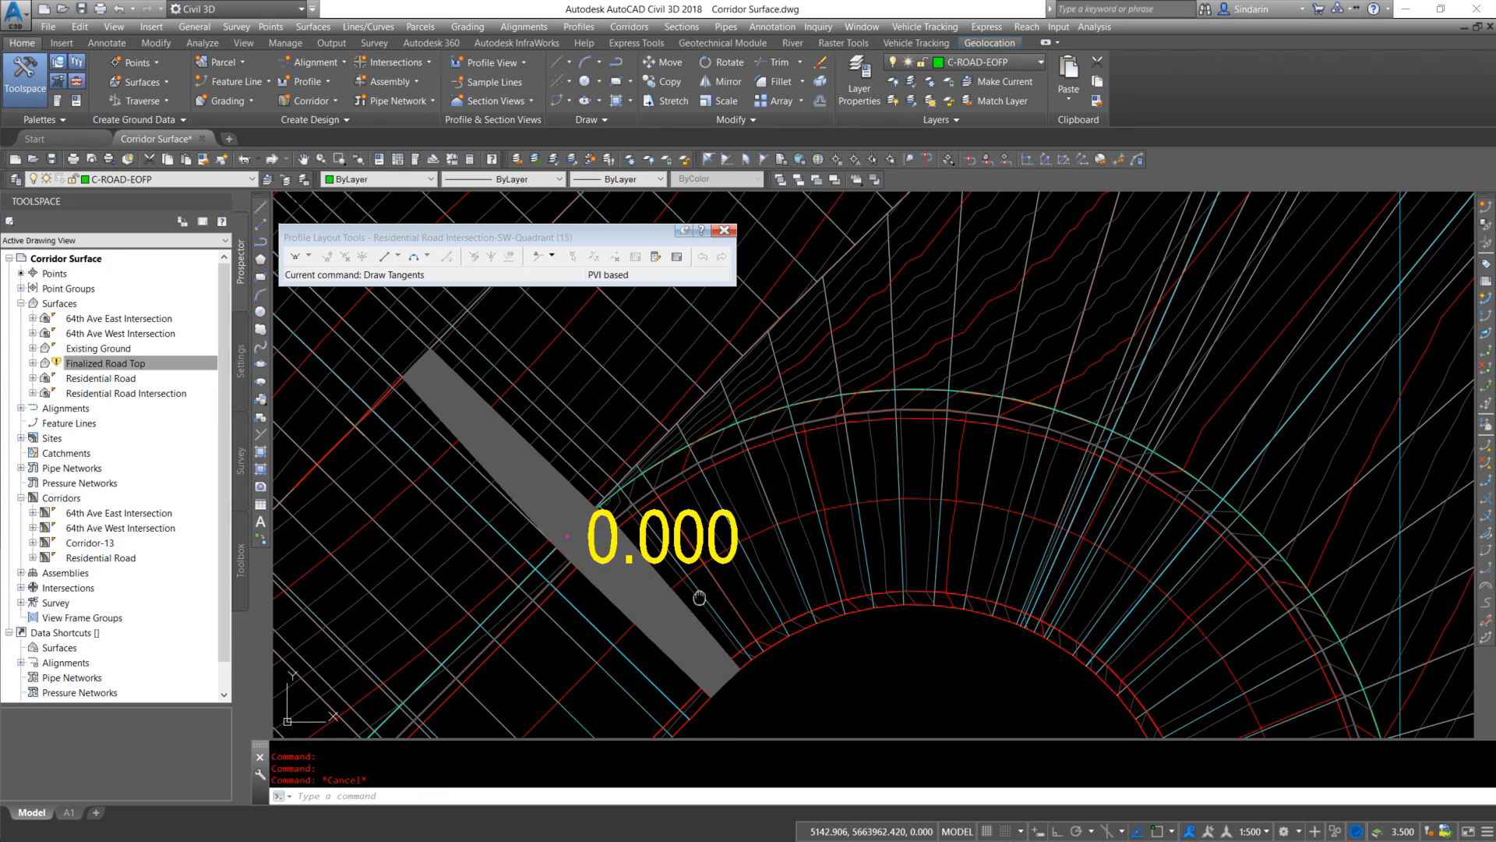
pyautogui.moveTo(699, 598); pyautogui.dragTo(795, 515, button='middle')
pyautogui.scroll(-2, 803, 517)
pyautogui.moveTo(1002, 588)
pyautogui.mouseDown(button='middle')
pyautogui.moveTo(952, 525)
pyautogui.moveTo(779, 431)
pyautogui.moveTo(850, 488)
pyautogui.mouseUp(button='middle')
pyautogui.scroll(-2, 851, 487)
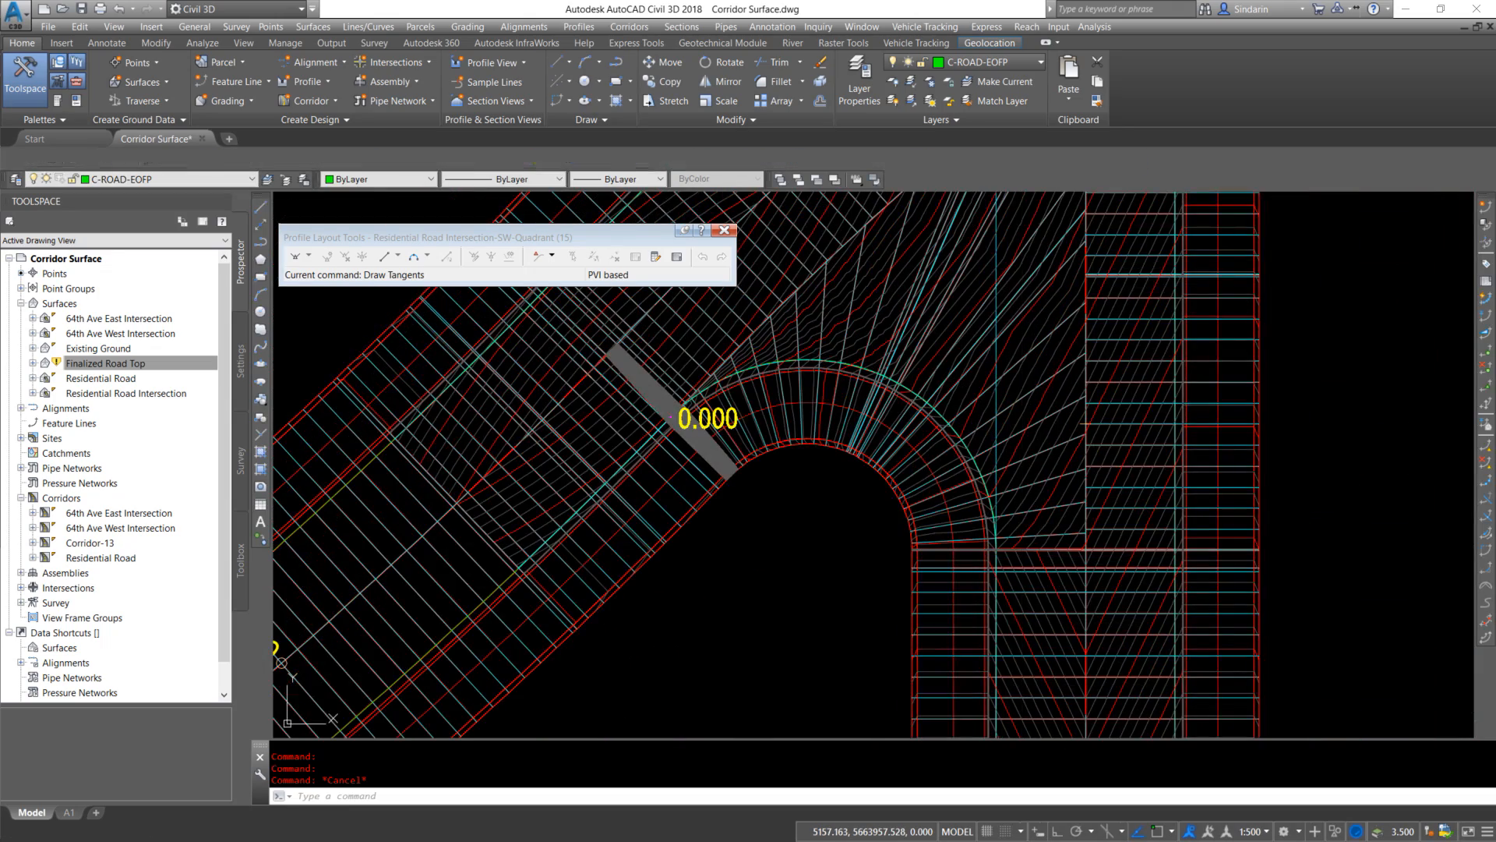
pyautogui.scroll(2, 1061, 538)
# In the curb return's profile view, stretch the start point of the Residential Road SW Design profile to the adjacent surface profile's endpoint
pyautogui.scroll(-4, 725, 556)
pyautogui.scroll(-4, 699, 557)
pyautogui.moveTo(1143, 595); pyautogui.dragTo(615, 407, button='middle')
pyautogui.scroll(-2, 1029, 536)
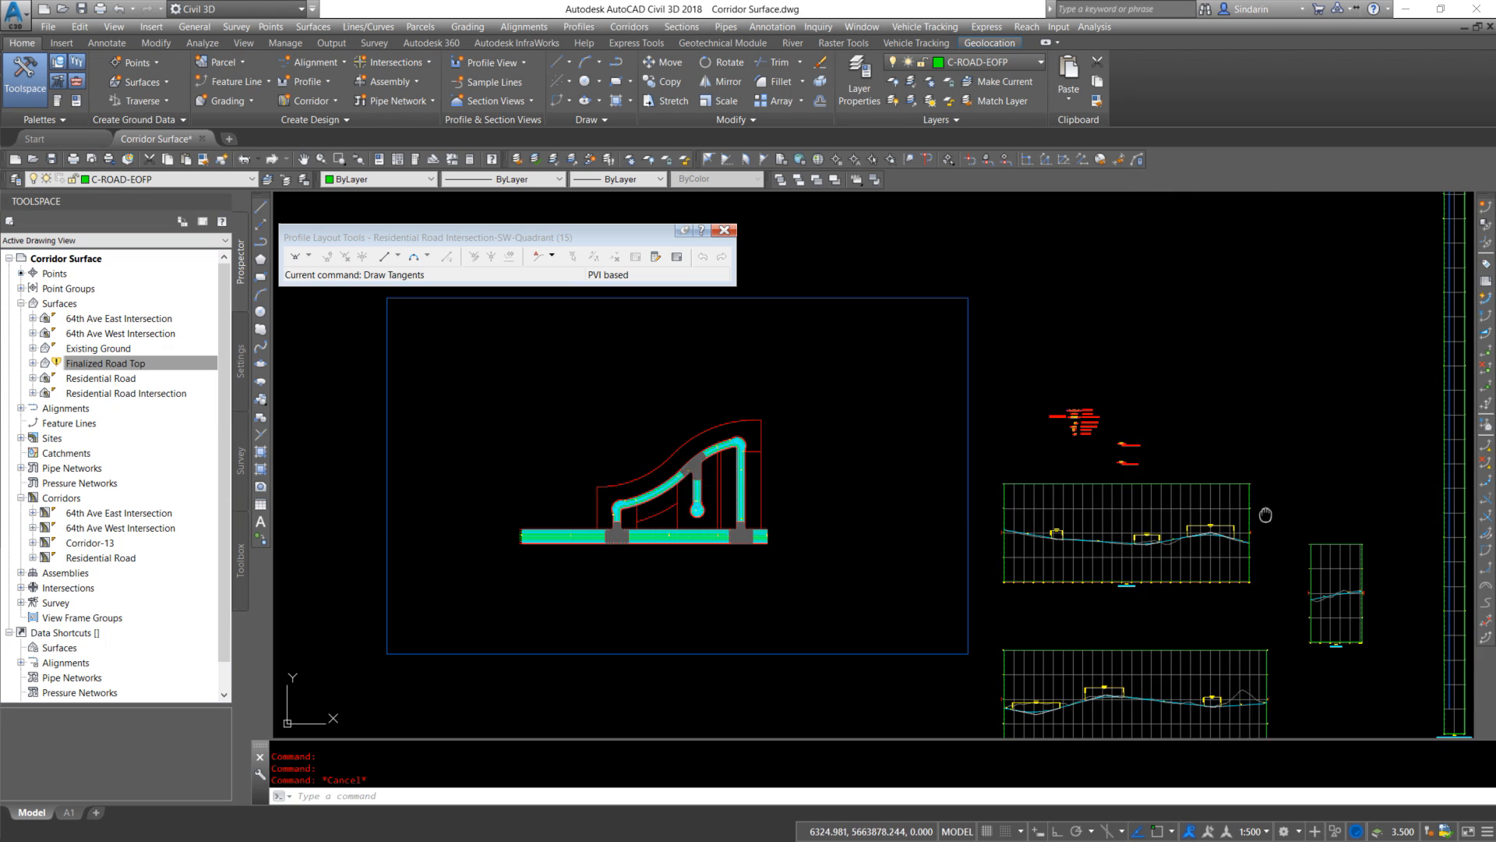
pyautogui.moveTo(1268, 515); pyautogui.dragTo(682, 500, button='middle')
pyautogui.moveTo(881, 405); pyautogui.dragTo(867, 658, button='middle')
pyautogui.scroll(-5, 869, 585)
pyautogui.moveTo(868, 373); pyautogui.dragTo(857, 725, button='middle')
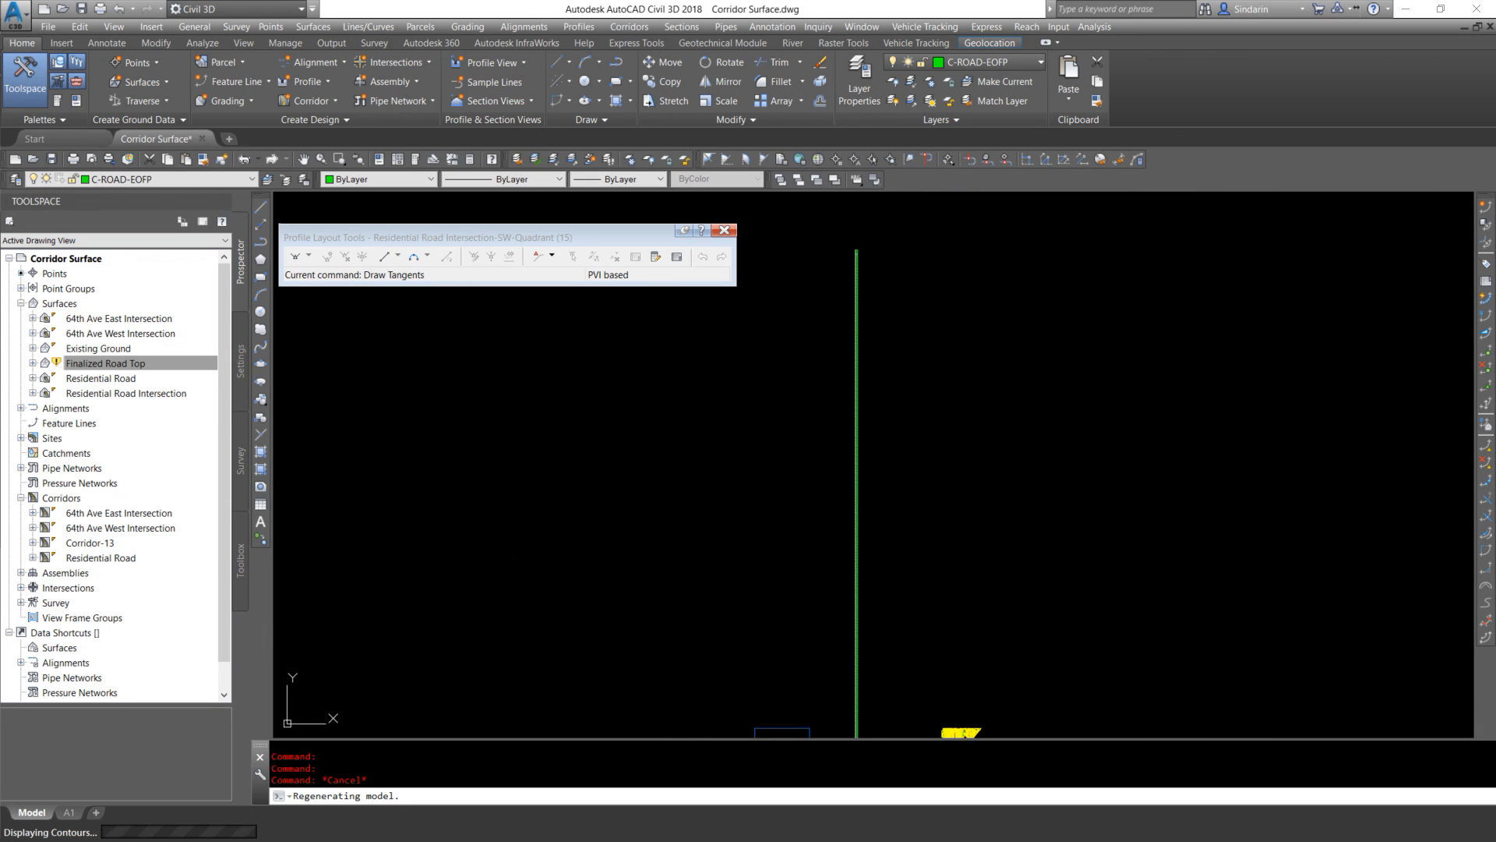
pyautogui.scroll(4, 886, 361)
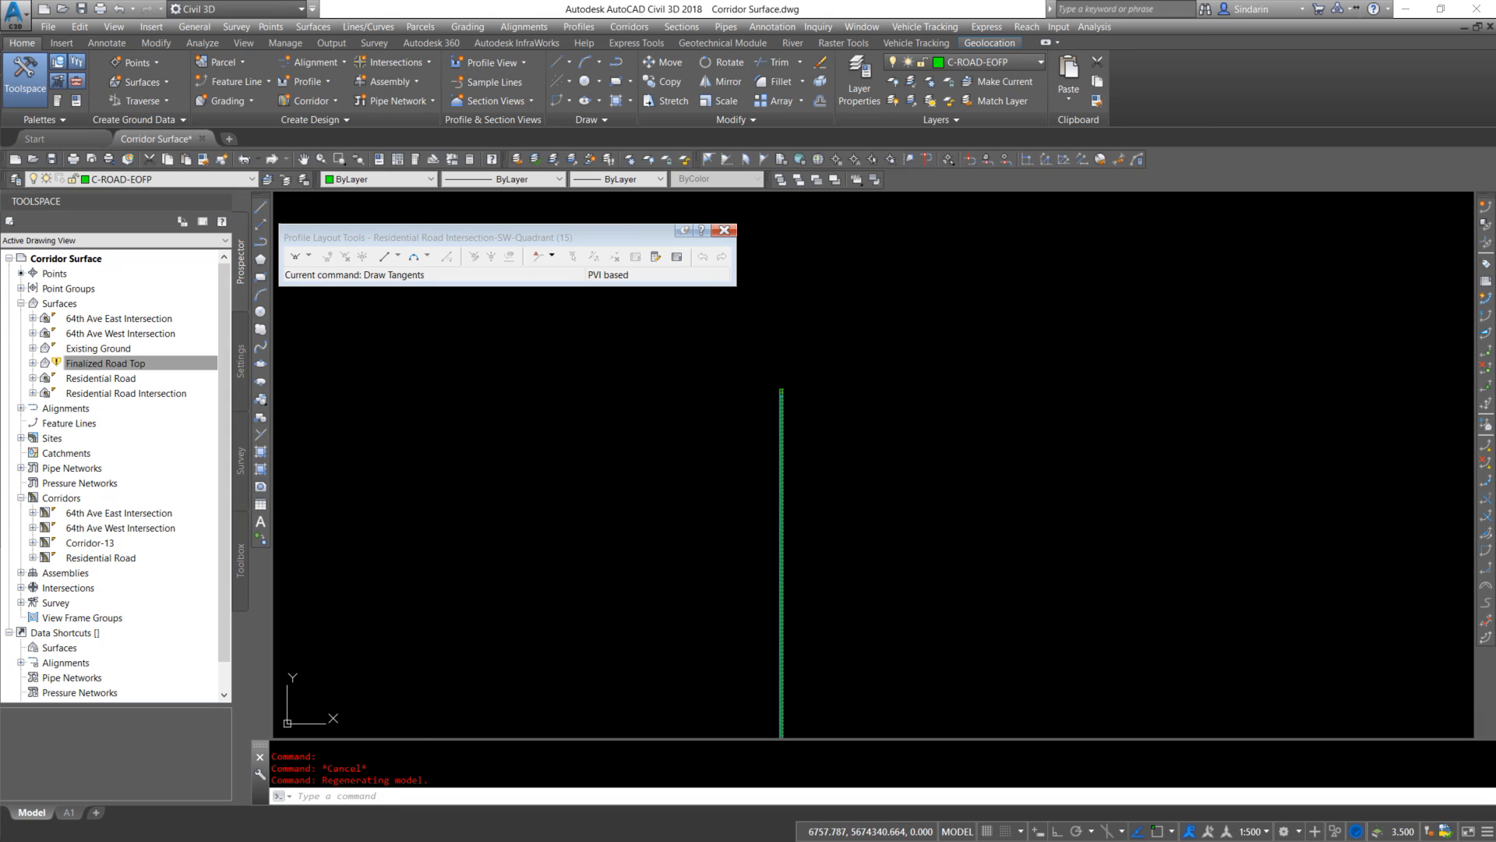
pyautogui.scroll(10, 761, 367)
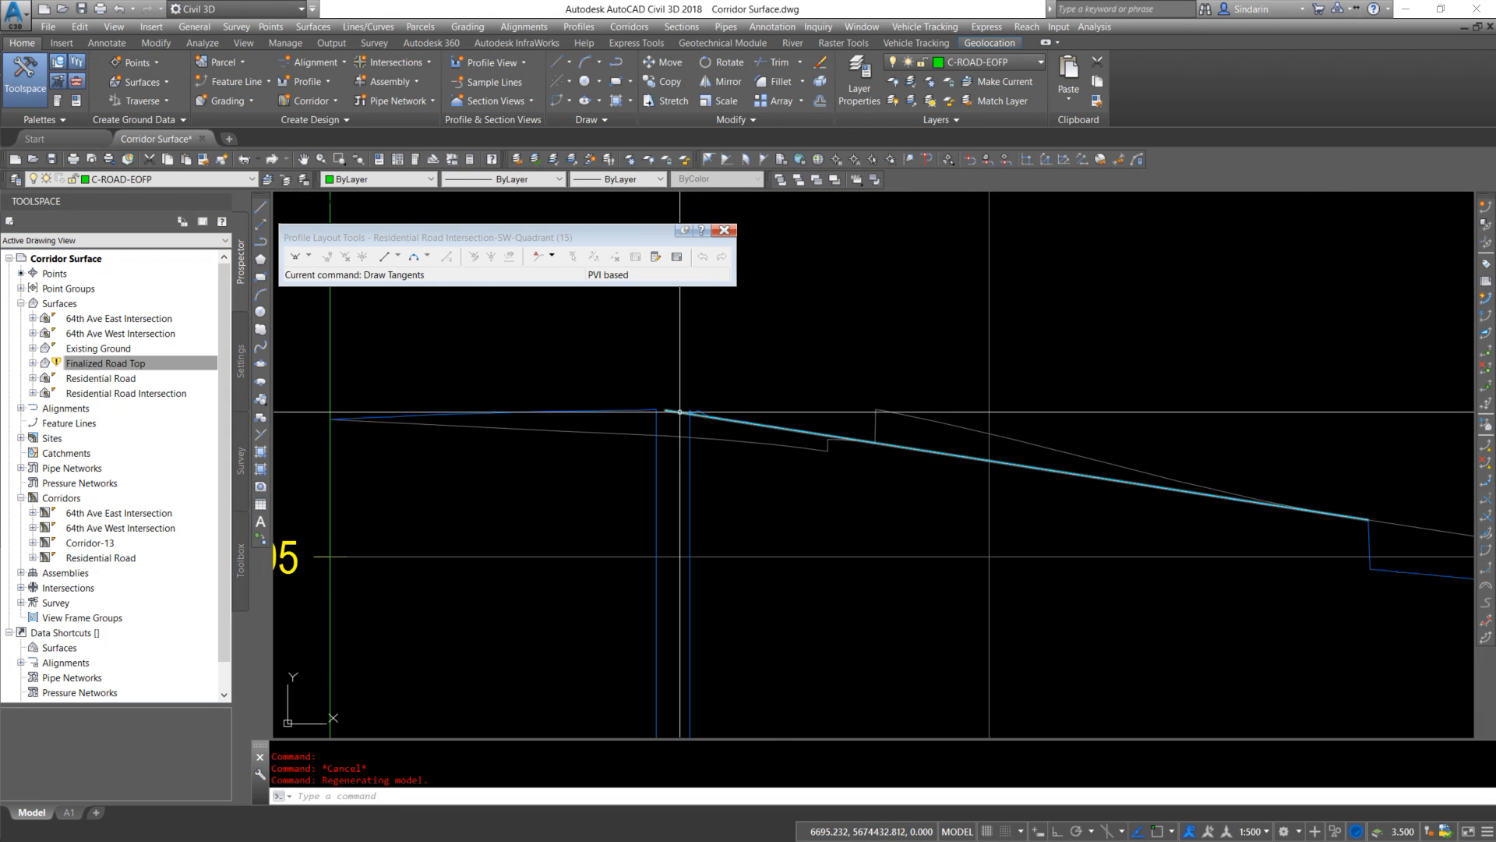
pyautogui.click(772, 426)
pyautogui.moveTo(1411, 524); pyautogui.dragTo(1103, 524, button='middle')
pyautogui.scroll(3, 1154, 540)
pyautogui.scroll(3, 1002, 512)
pyautogui.scroll(-5, 1080, 529)
pyautogui.scroll(-3, 511, 533)
pyautogui.scroll(7, 863, 523)
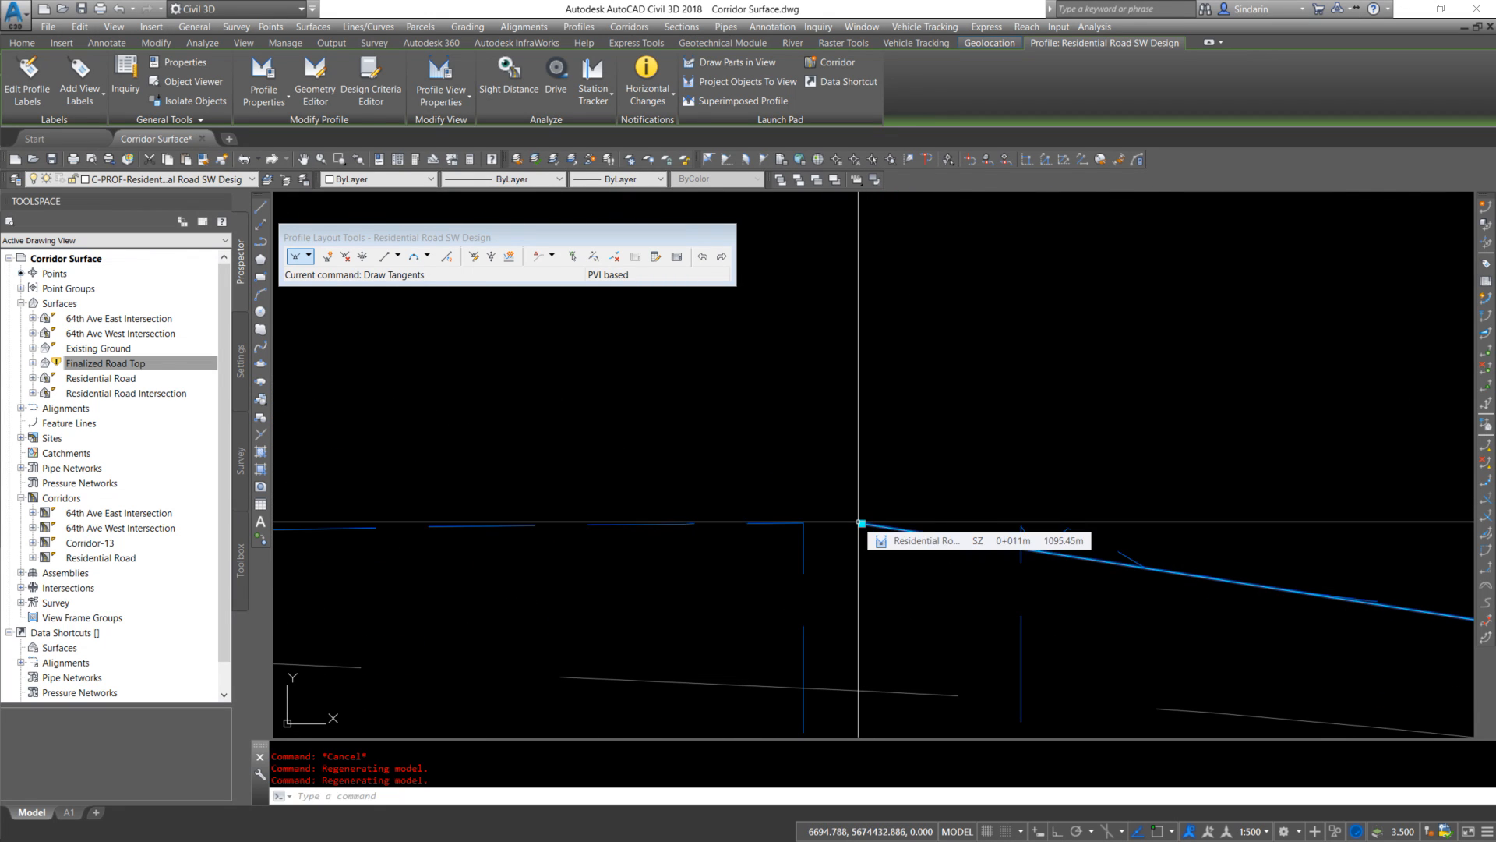
pyautogui.click(860, 522)
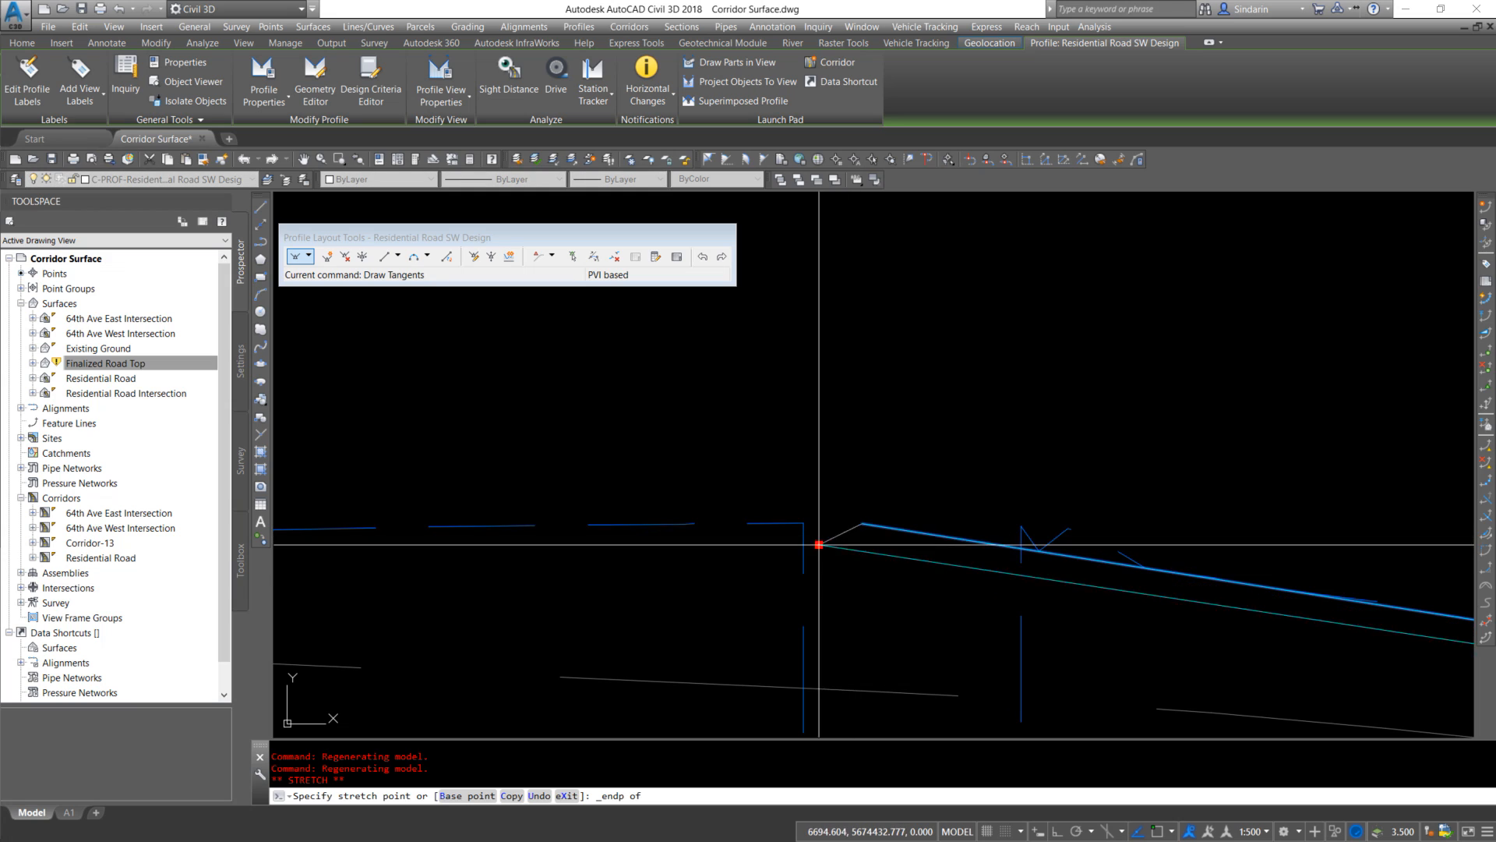
pyautogui.click(803, 524)
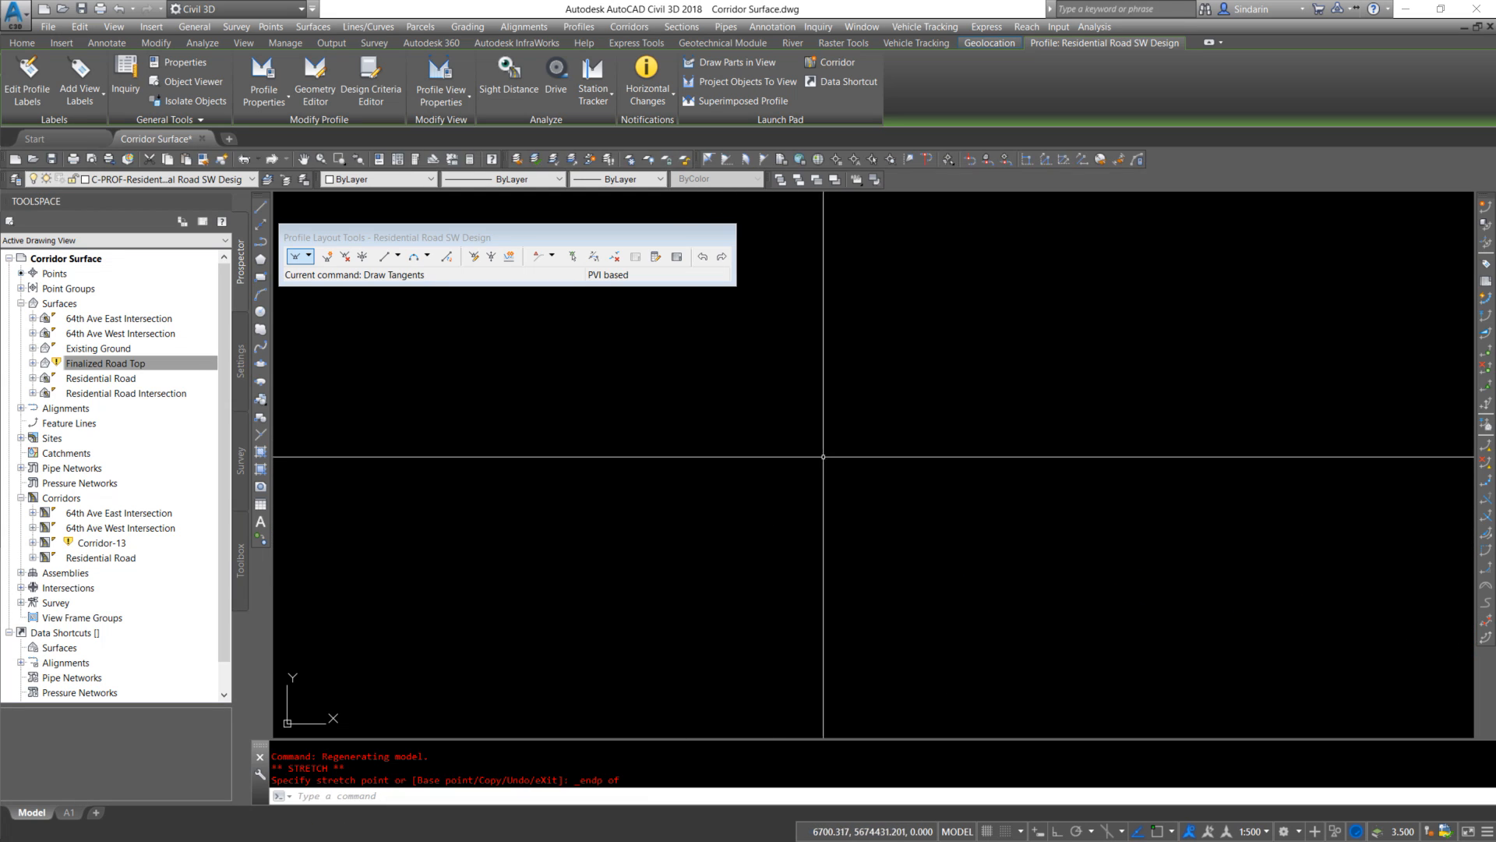
pyautogui.press('Escape')
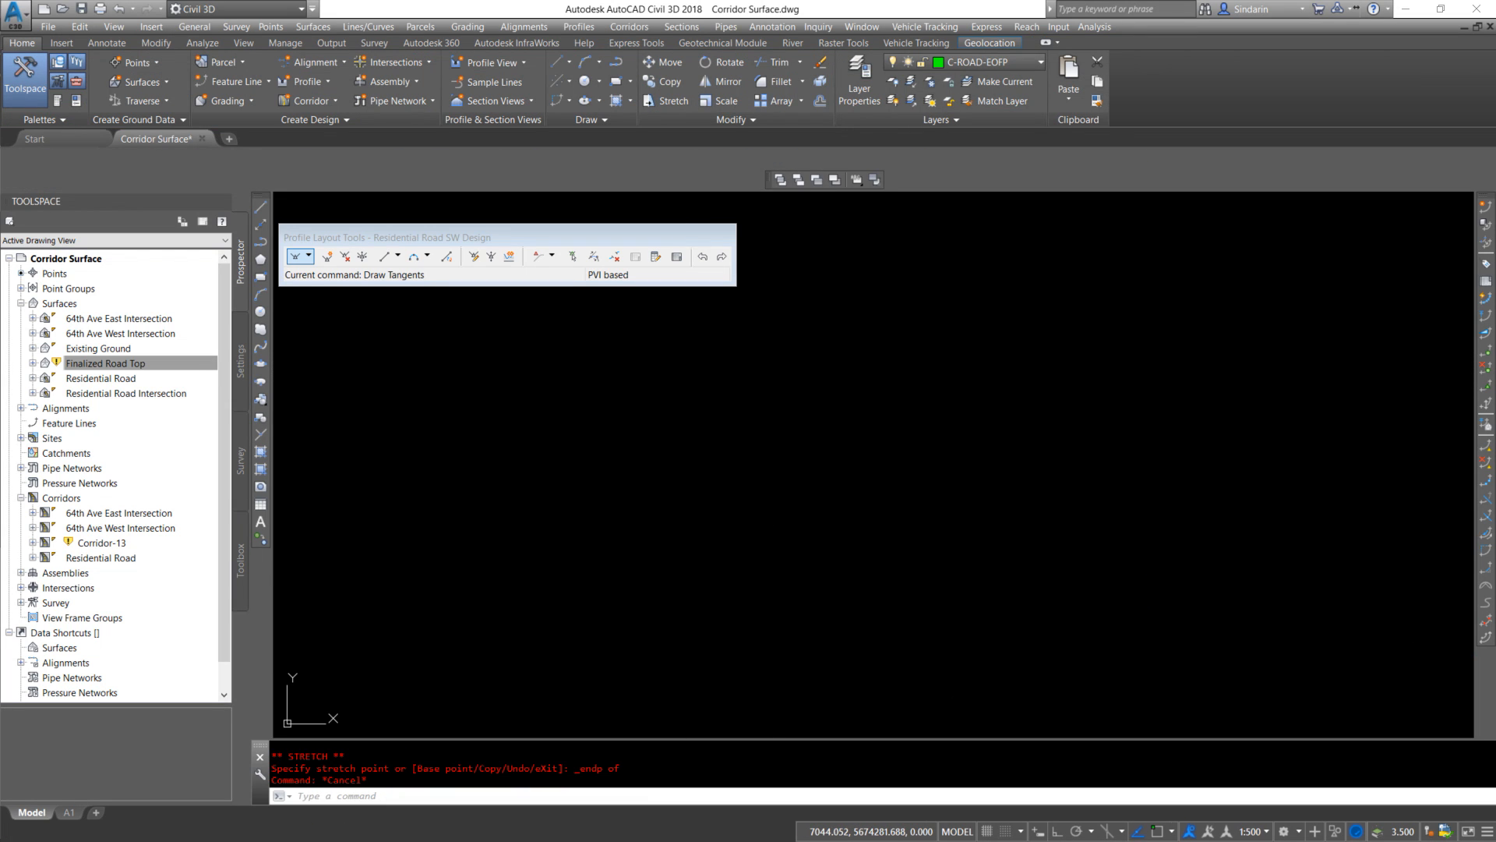
# Rebuild Corridor-13 and regenerate the drawing at the residential intersection
pyautogui.scroll(6, 849, 546)
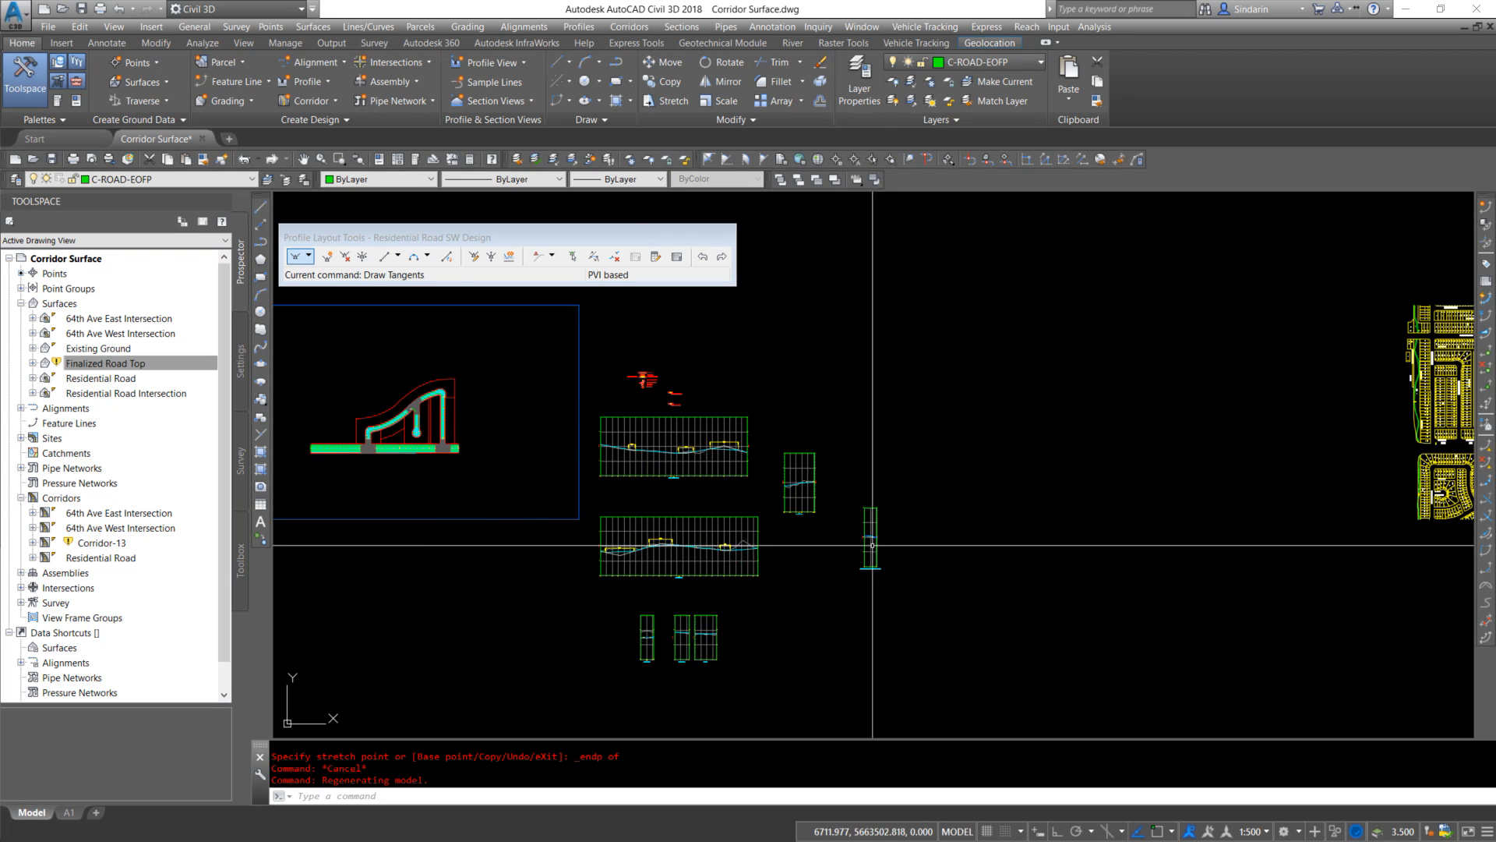
pyautogui.scroll(-3, 817, 485)
pyautogui.scroll(10, 670, 499)
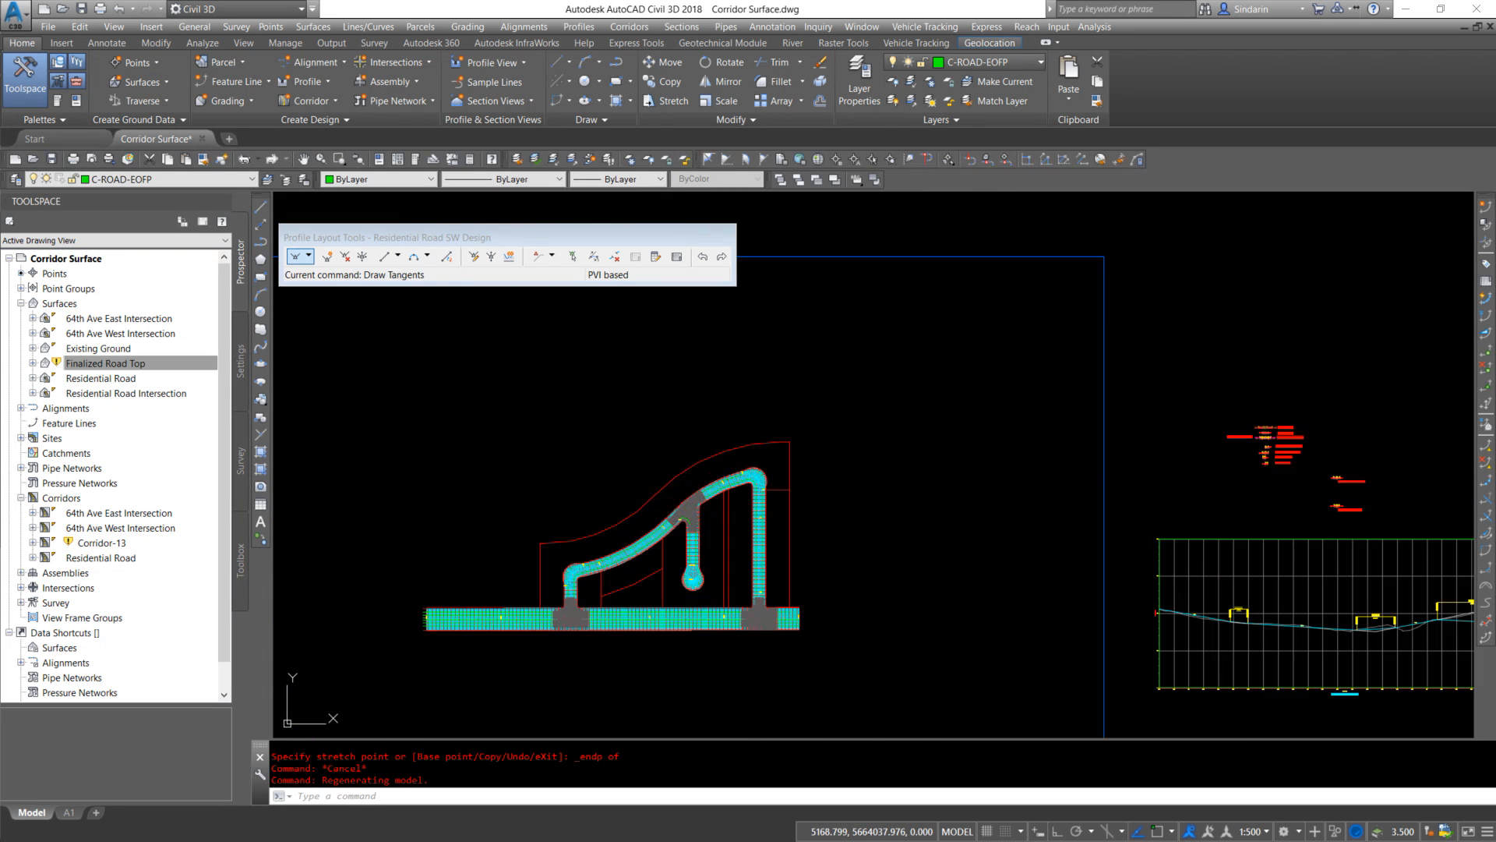
pyautogui.moveTo(659, 564); pyautogui.dragTo(744, 520, button='middle')
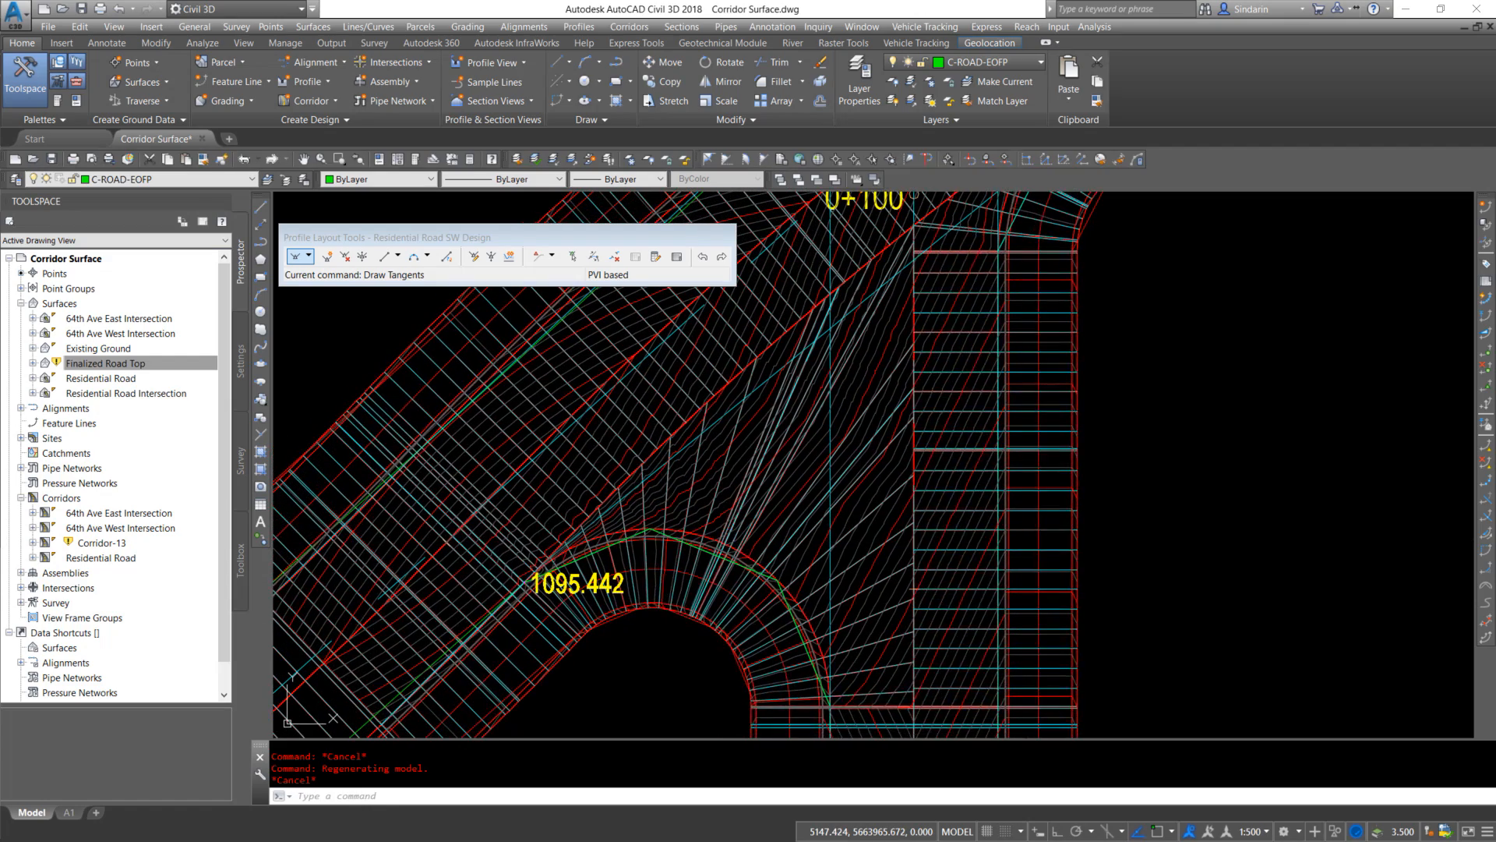
pyautogui.rightClick(106, 544)
pyautogui.click(173, 583)
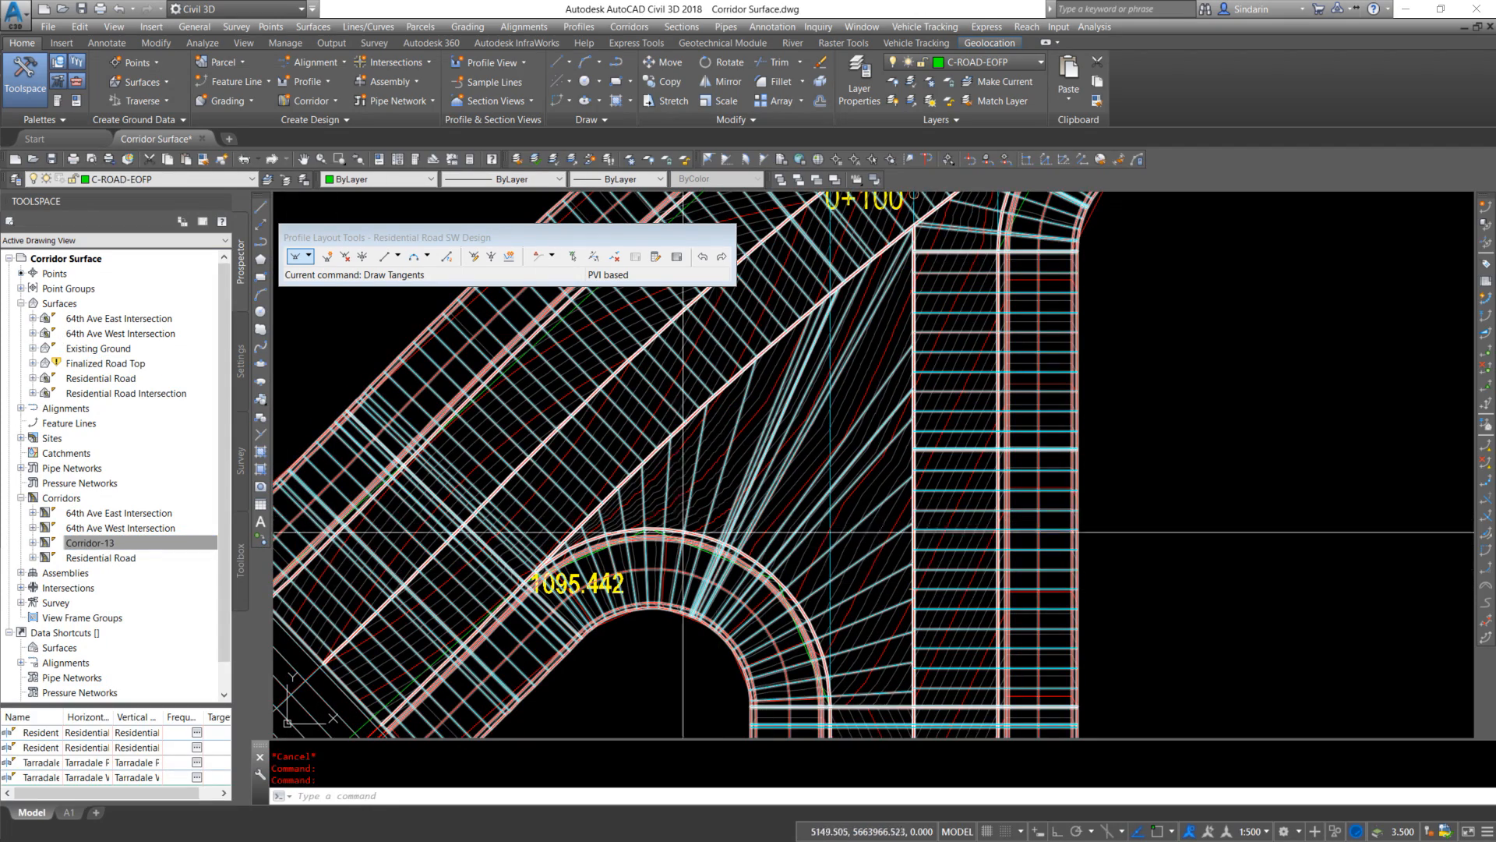
pyautogui.write('re')
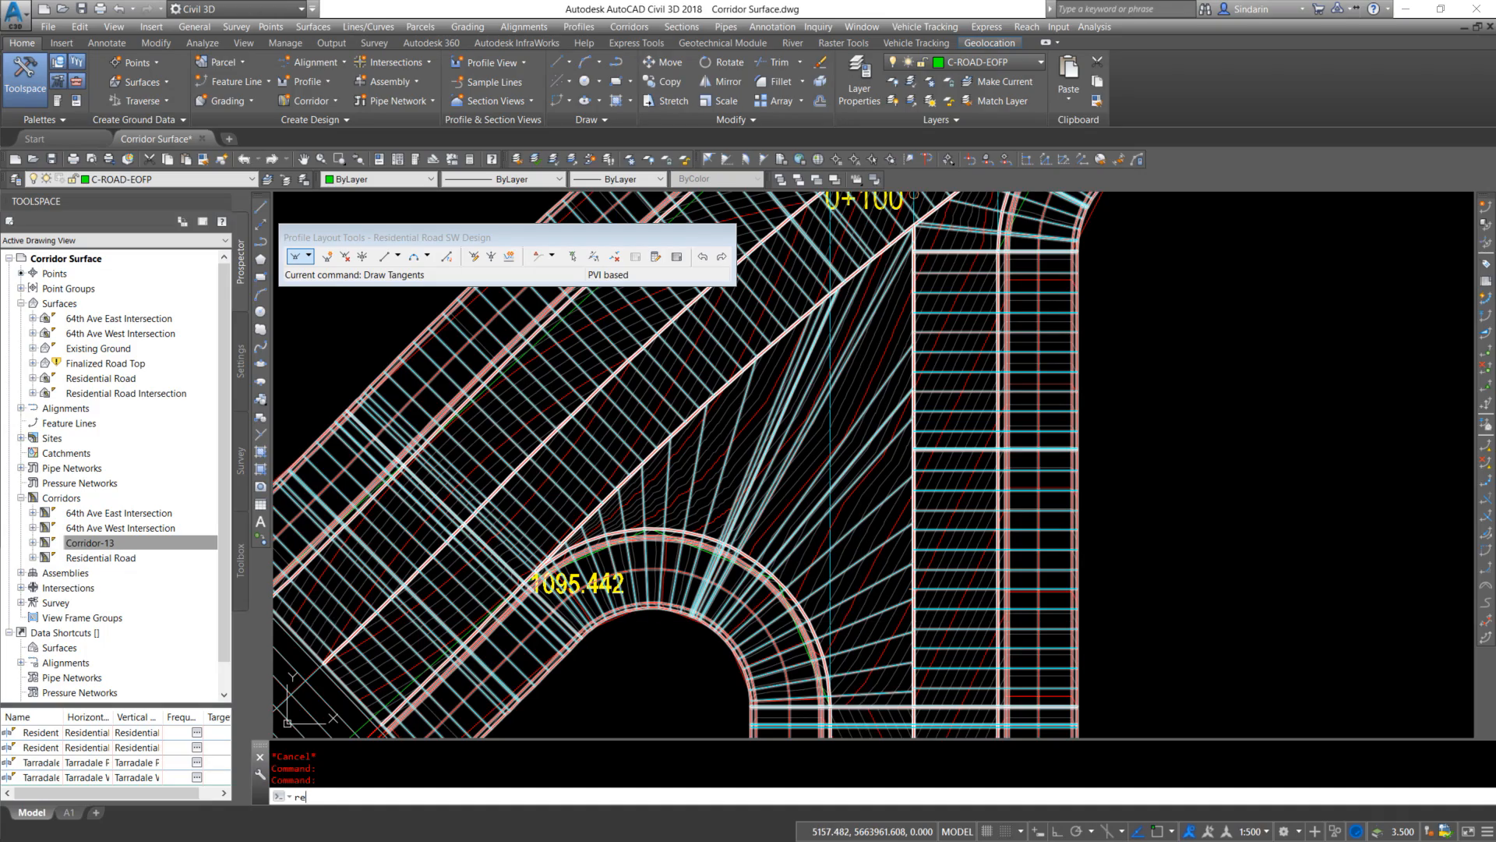
pyautogui.press('Return')
# Examine the rebuilt surface contours around the southwest curb return and across the adjoining road
pyautogui.scroll(5, 598, 467)
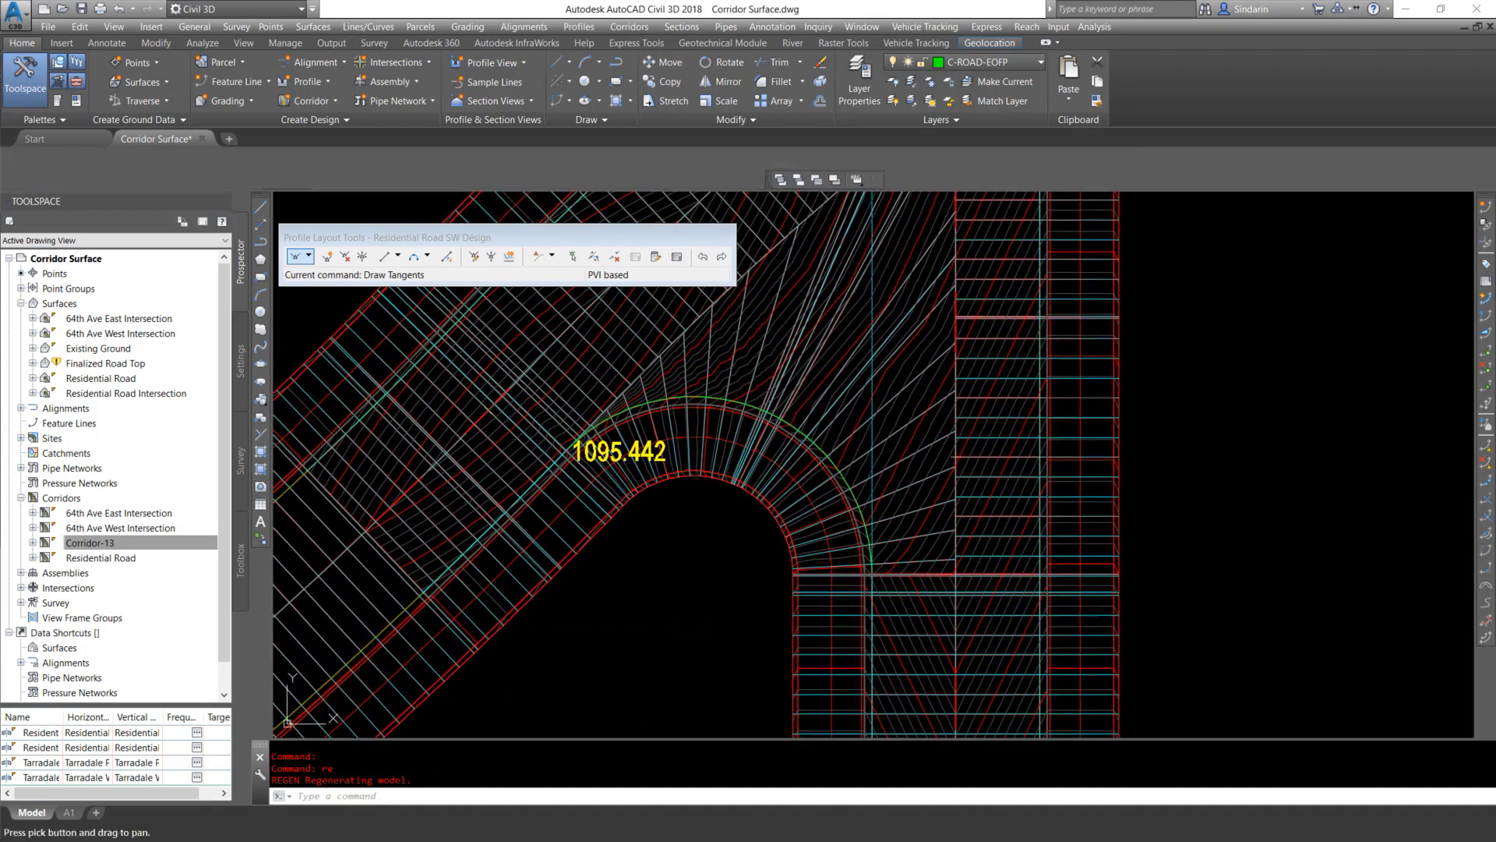
pyautogui.scroll(-2, 586, 456)
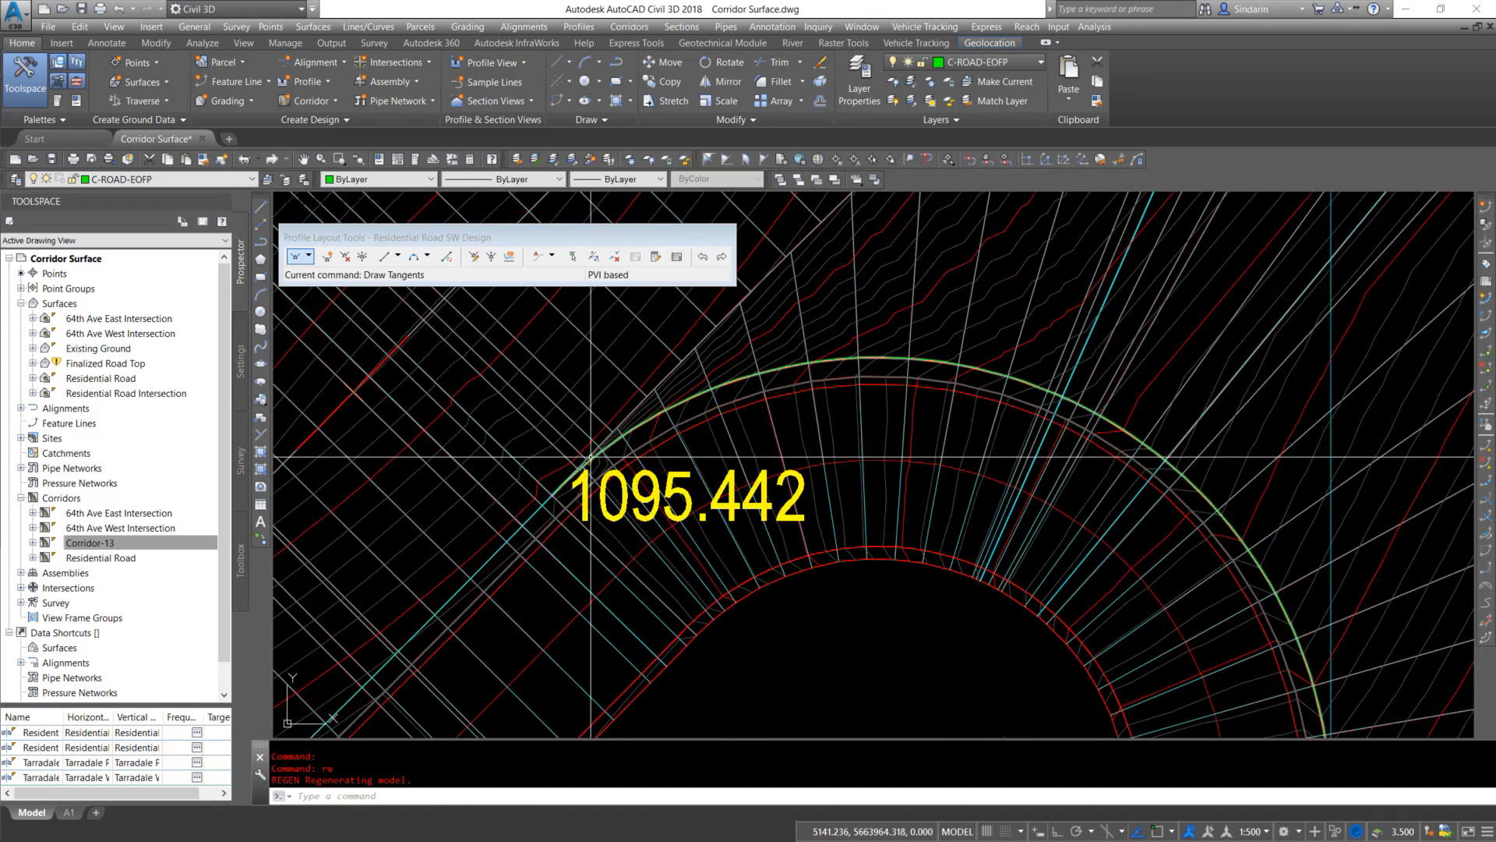
pyautogui.moveTo(1196, 588); pyautogui.dragTo(1114, 556, button='middle')
pyautogui.scroll(-4, 1113, 556)
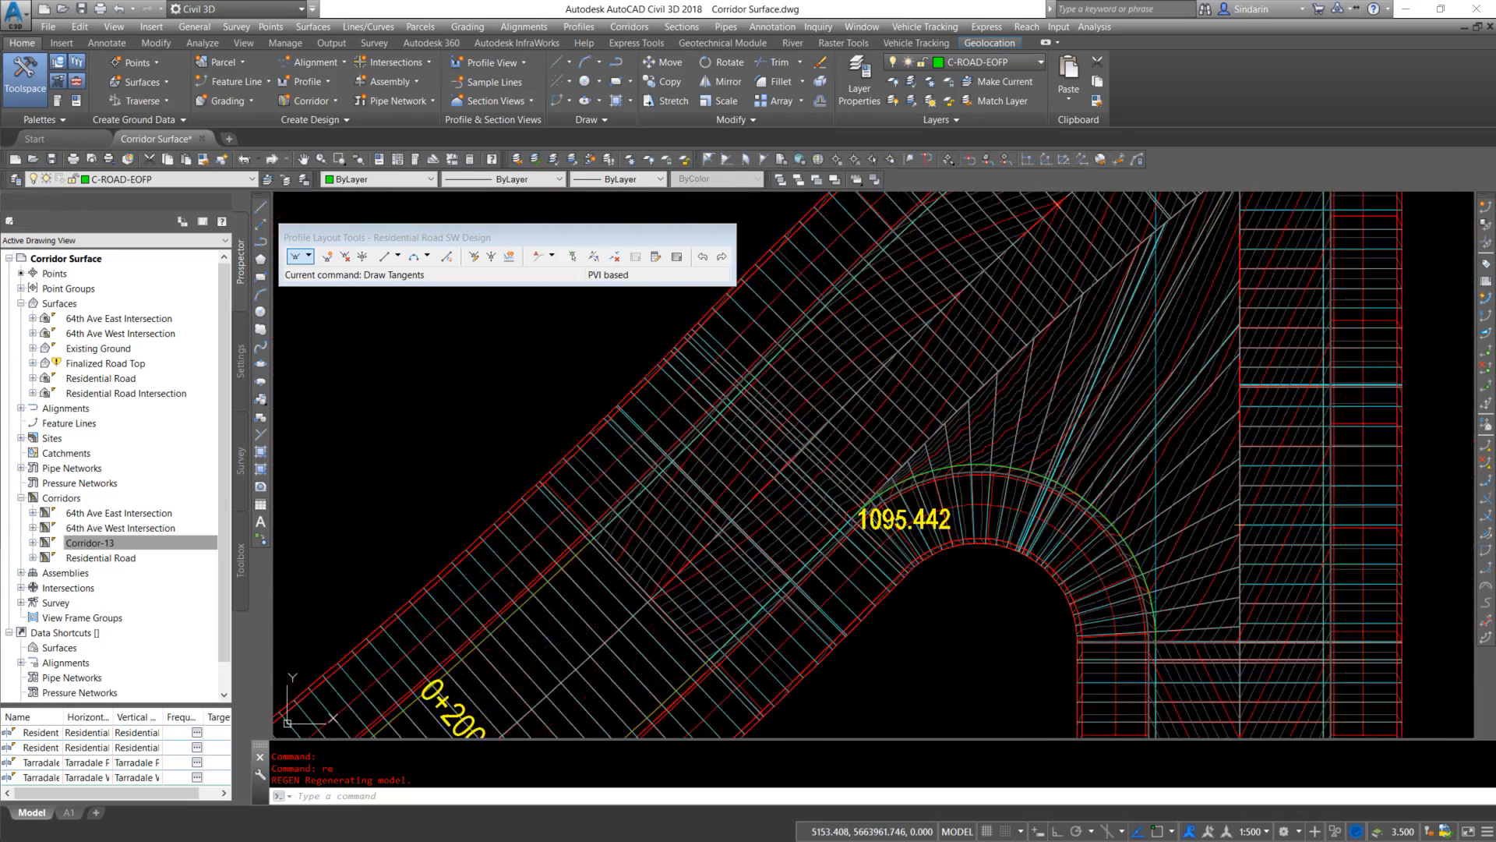
pyautogui.moveTo(825, 466); pyautogui.dragTo(639, 481, button='middle')
pyautogui.scroll(2, 722, 452)
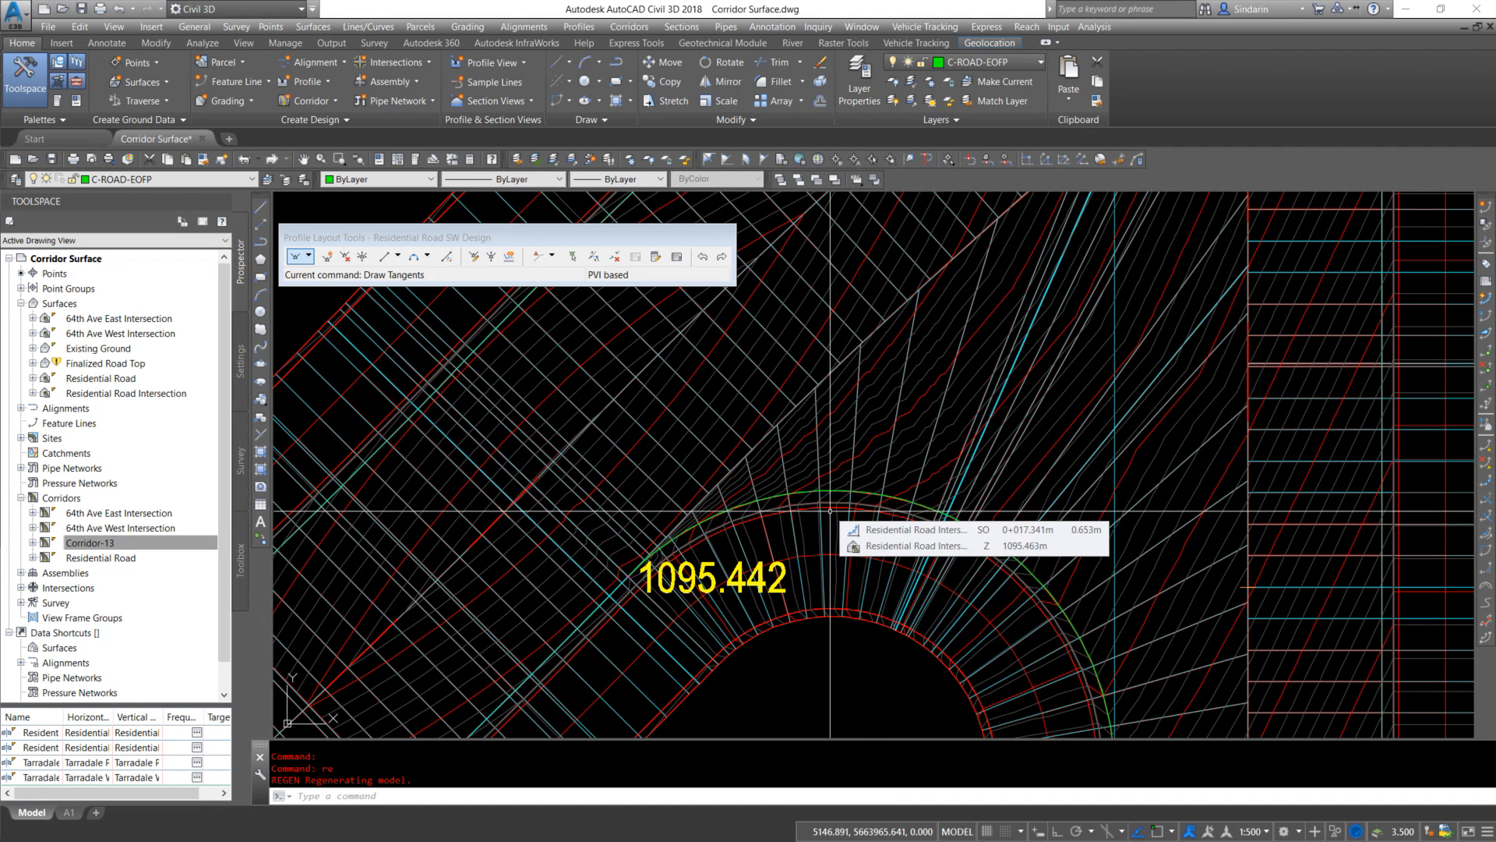
pyautogui.click(891, 392)
pyautogui.click(885, 417)
pyautogui.rightClick(885, 418)
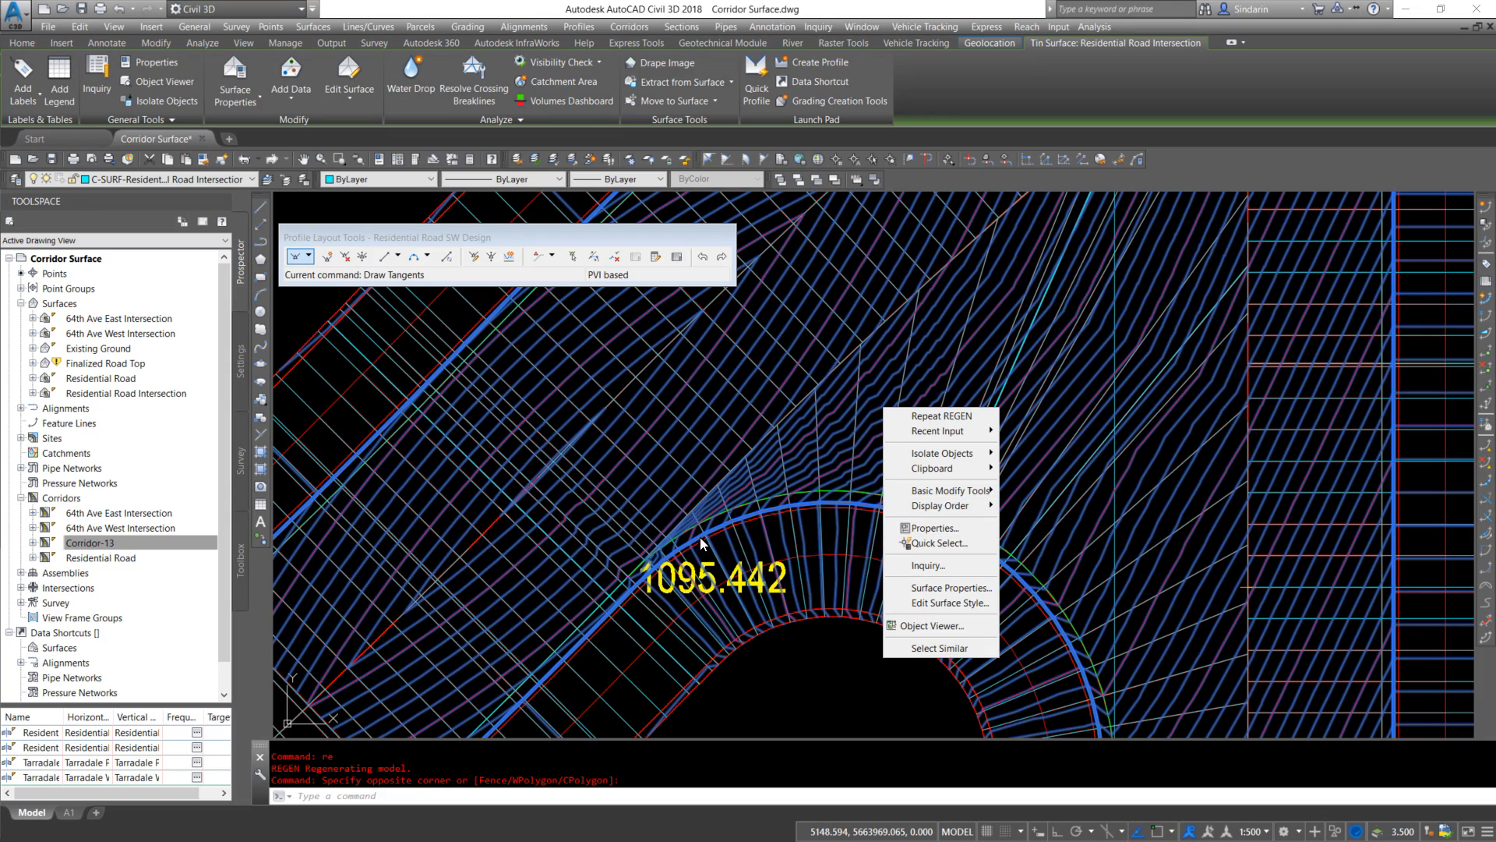
pyautogui.press('Escape')
pyautogui.press('Escape')
# Inspect the contours and corridor lines closely where the curb return meets the road beside the spot elevation label
pyautogui.scroll(5, 755, 504)
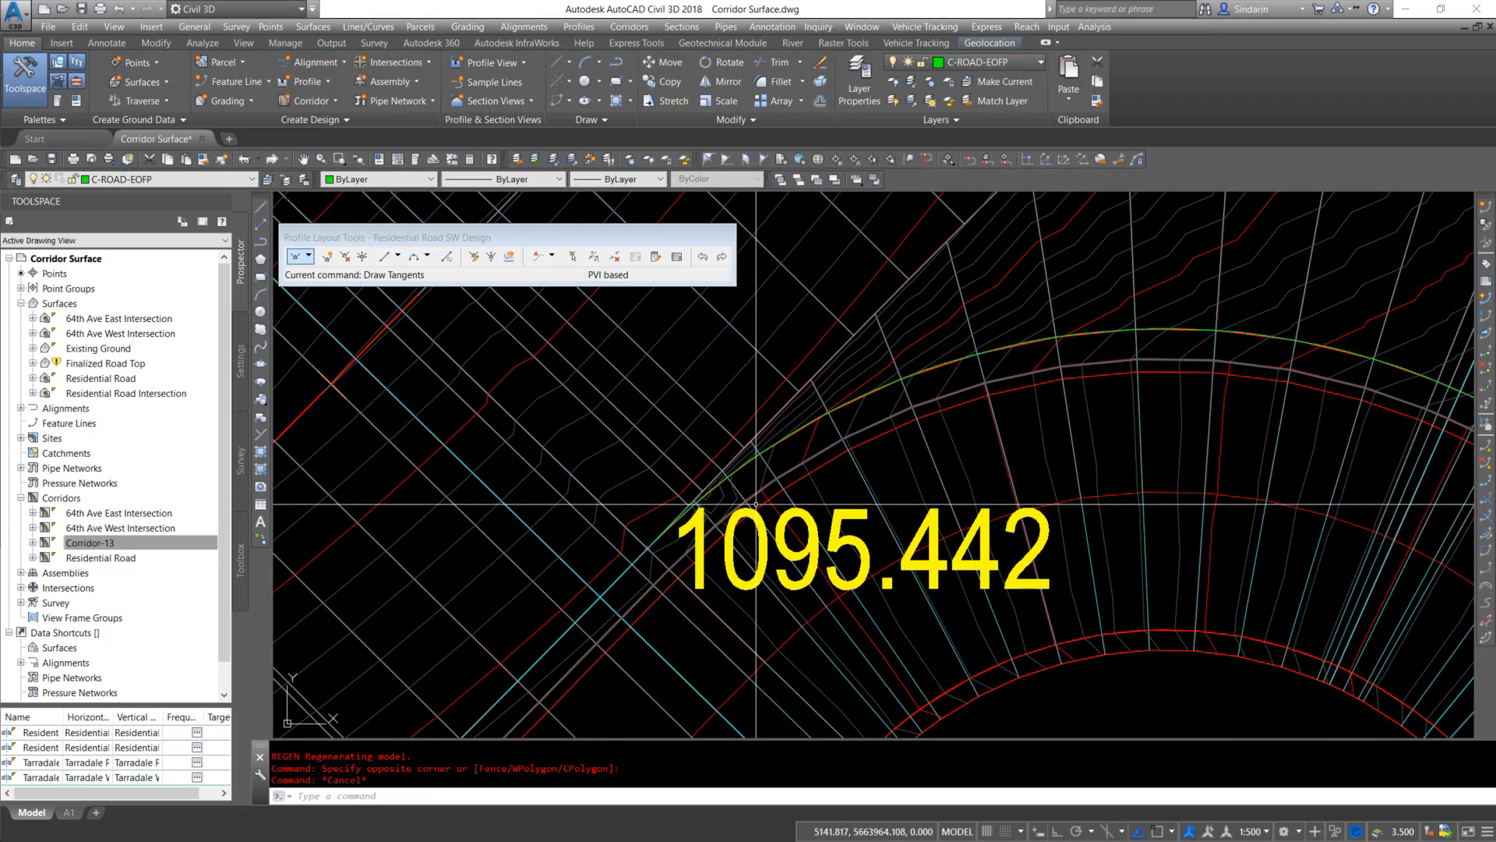
pyautogui.scroll(3, 755, 504)
pyautogui.click(733, 459)
pyautogui.press('Escape')
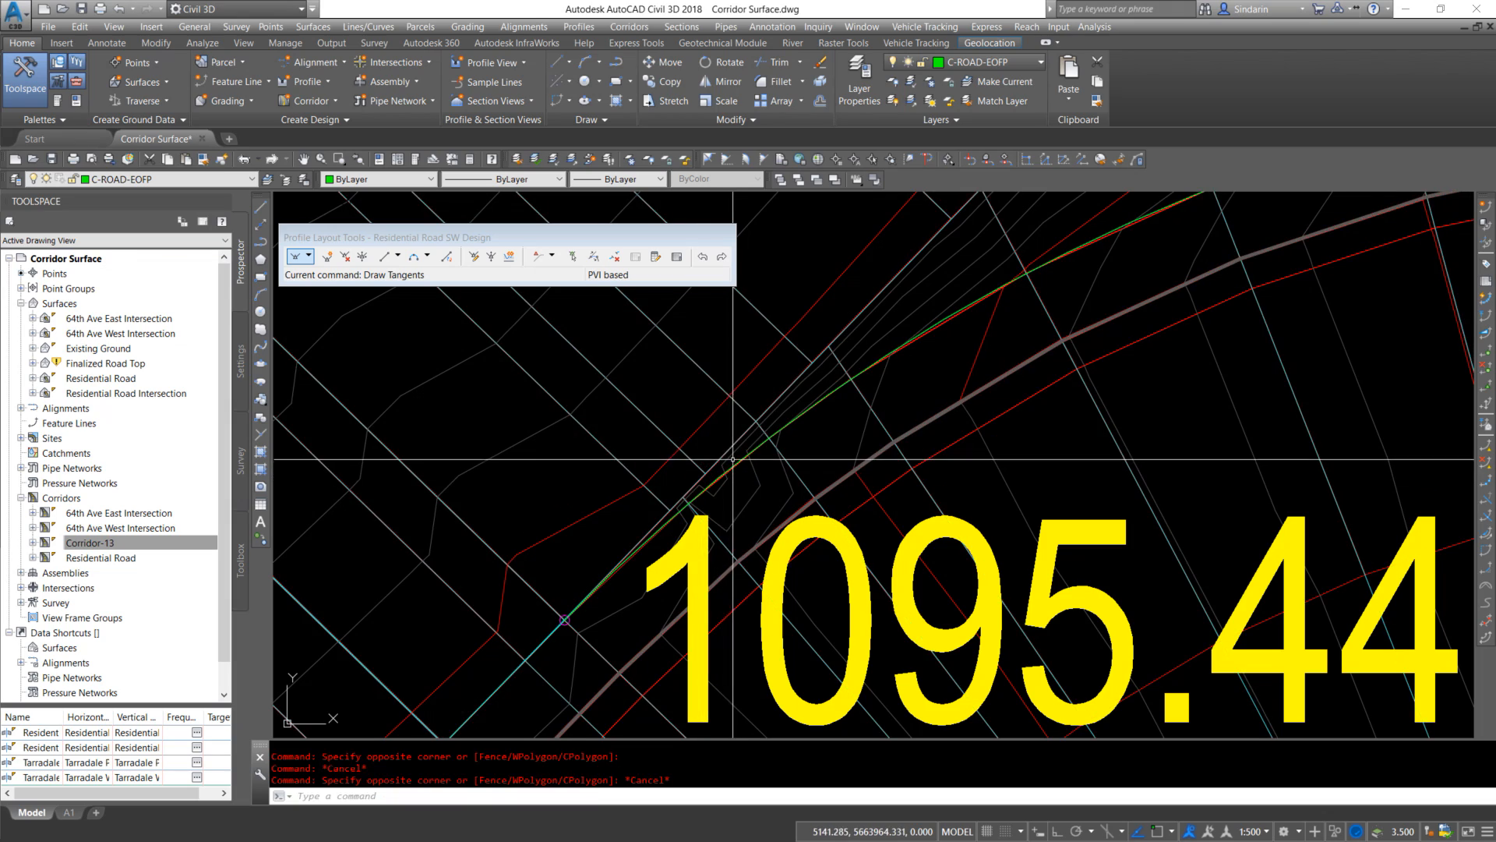
pyautogui.click(720, 456)
pyautogui.press('Escape')
# Coarsen the contour intervals in the Residential Road Intersection surface's style, EDDT Design 0.5m IDX & 0.1 INT
pyautogui.scroll(-5, 710, 549)
pyautogui.click(961, 406)
pyautogui.click(950, 394)
pyautogui.rightClick(950, 394)
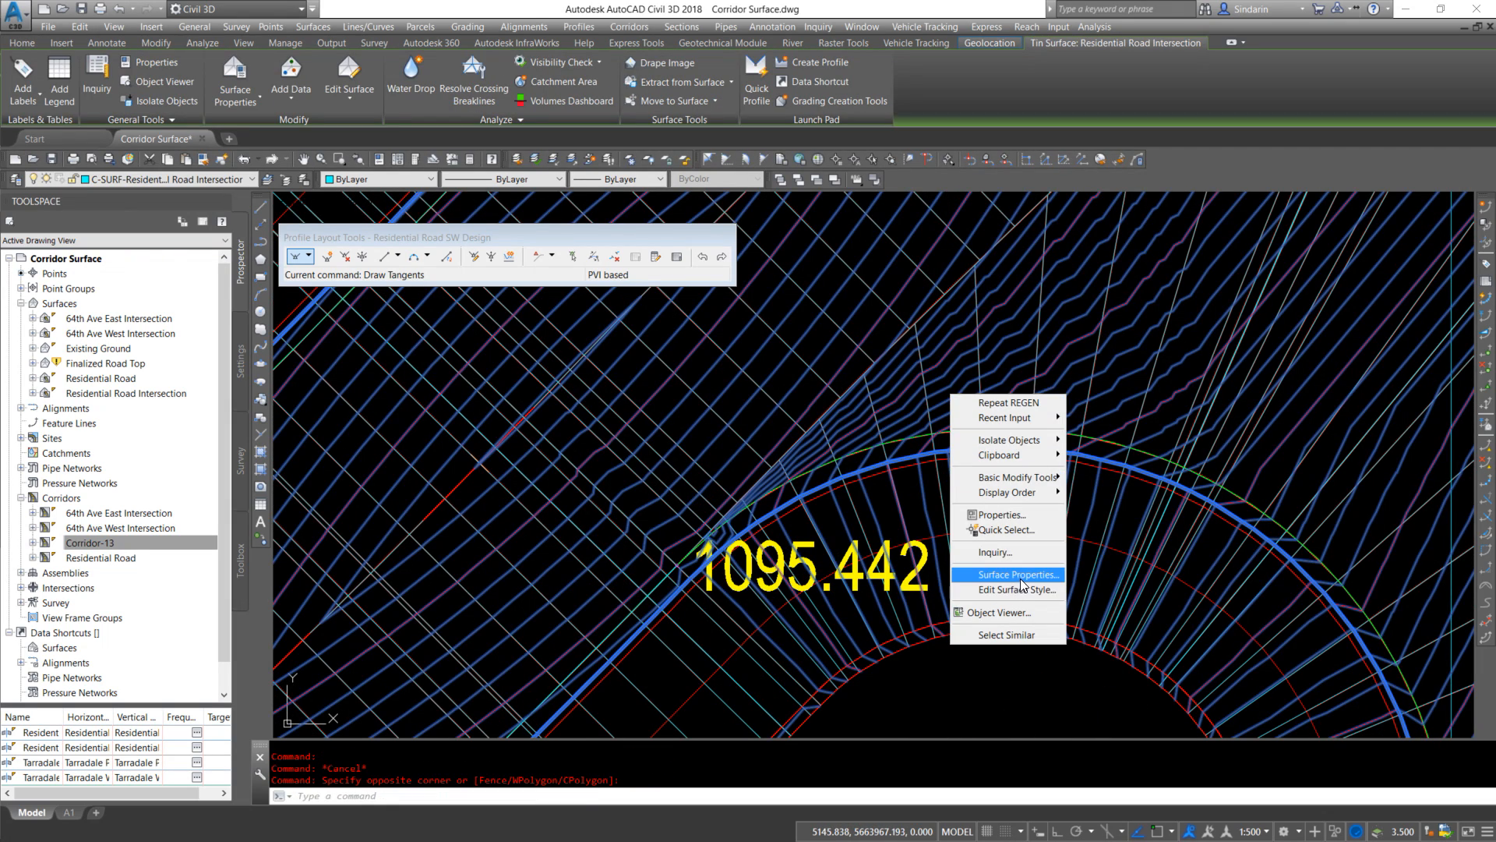
pyautogui.click(1017, 589)
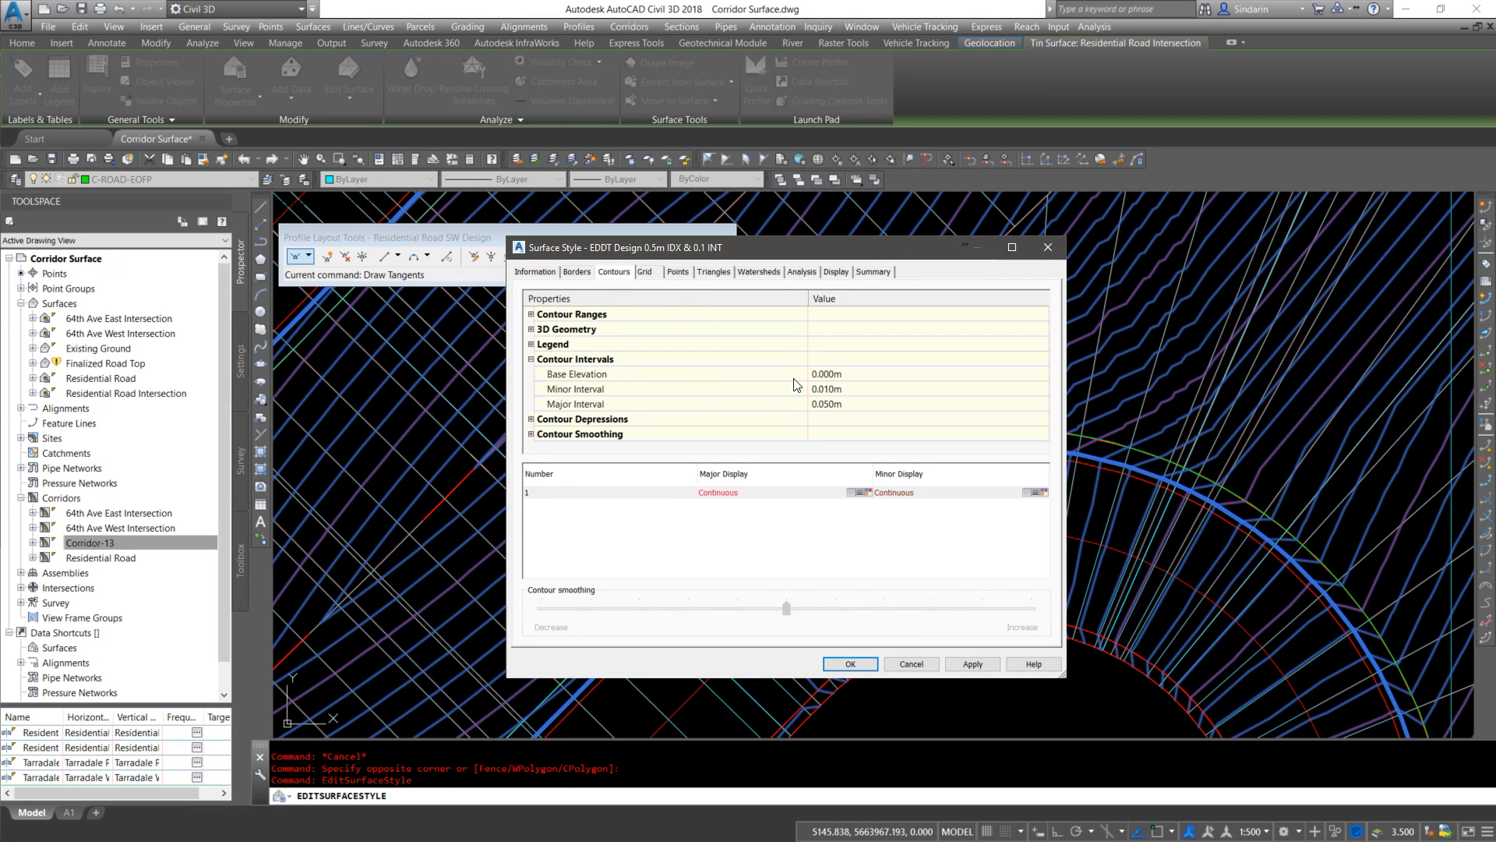
pyautogui.click(851, 664)
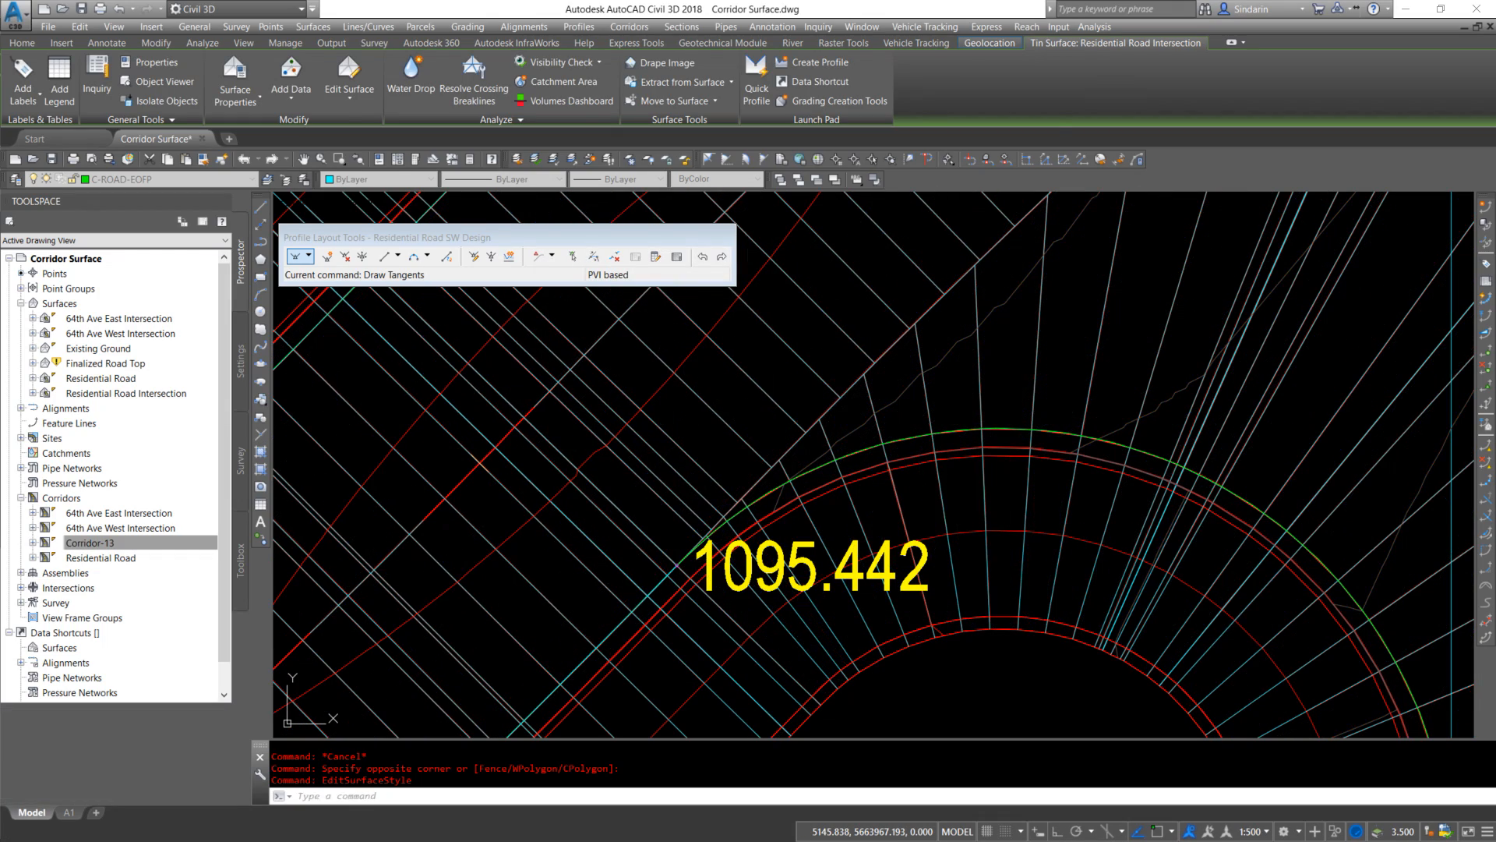
pyautogui.press('Escape')
# Examine the coarser contours around the southwest curb return and where its eastern end meets the adjoining road
pyautogui.scroll(-5, 920, 452)
pyautogui.moveTo(941, 458); pyautogui.dragTo(910, 443, button='middle')
pyautogui.scroll(3, 910, 444)
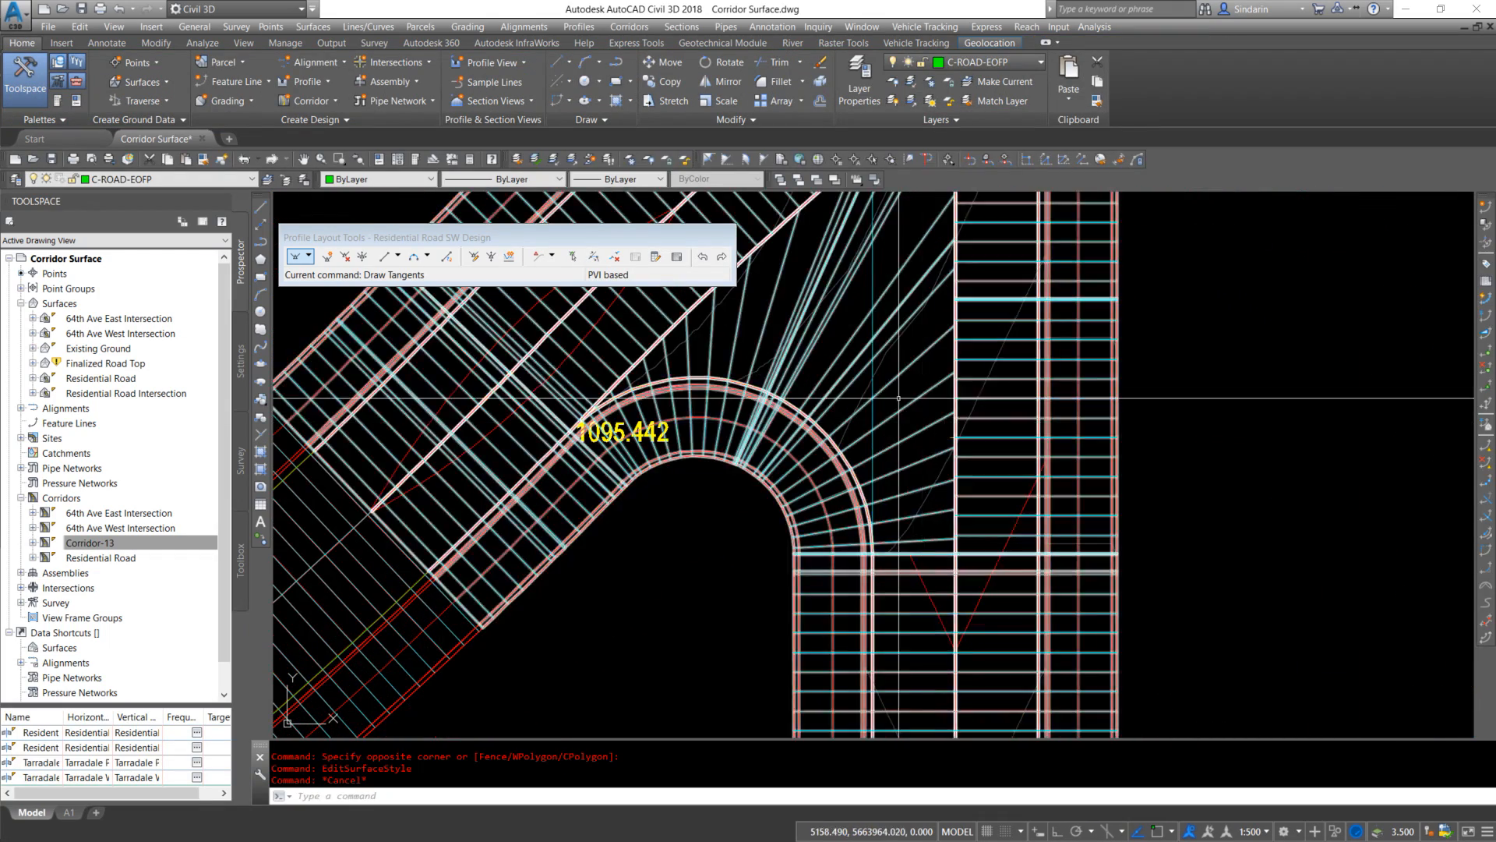
pyautogui.click(873, 380)
pyautogui.moveTo(906, 391); pyautogui.dragTo(860, 340, button='middle')
pyautogui.scroll(7, 812, 577)
pyautogui.scroll(-3, 811, 576)
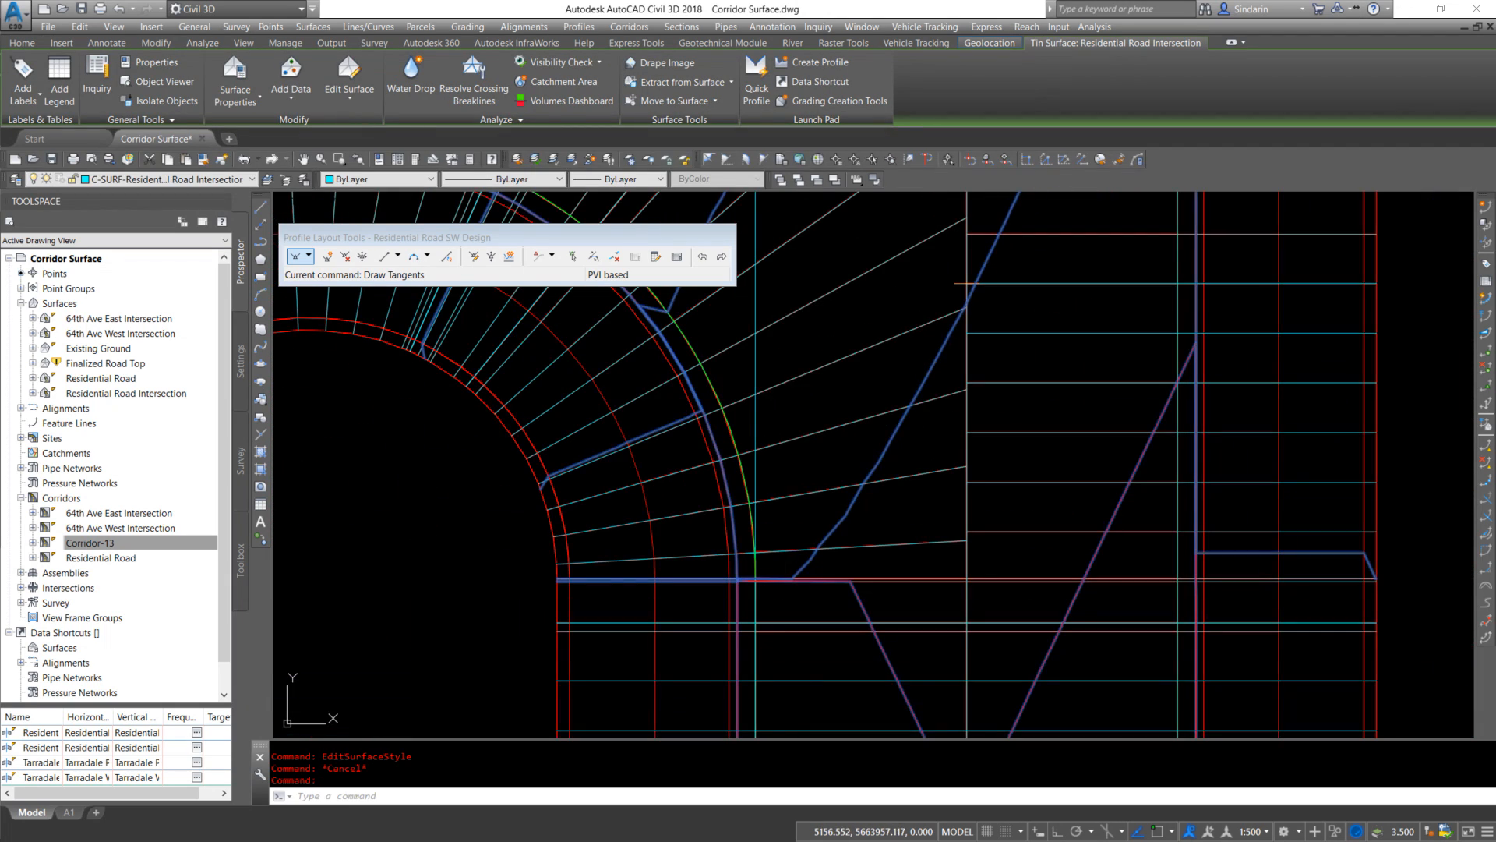
pyautogui.press('Escape')
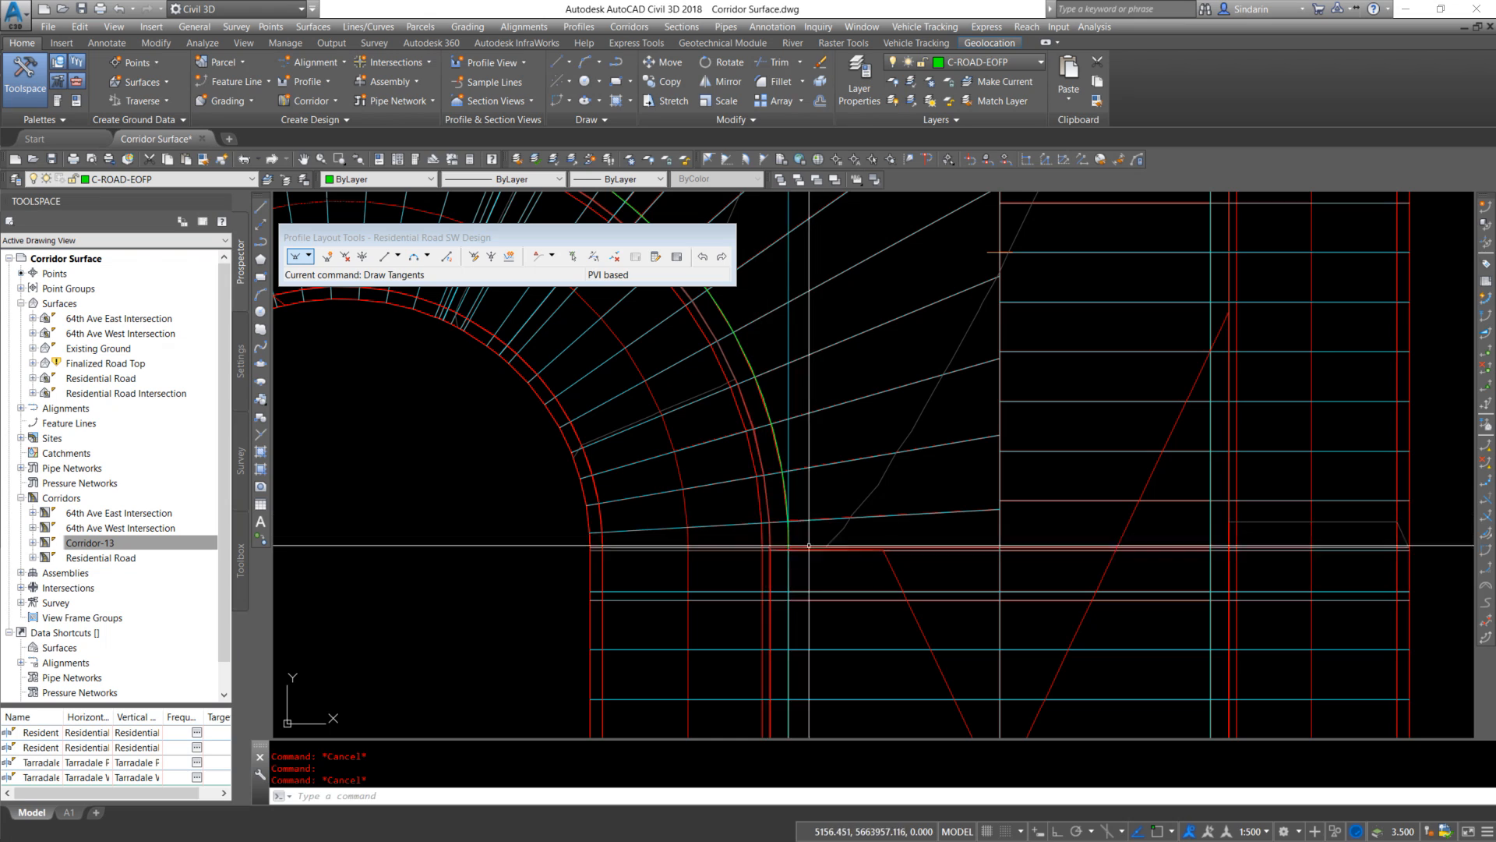
pyautogui.scroll(5, 789, 538)
pyautogui.press('Escape')
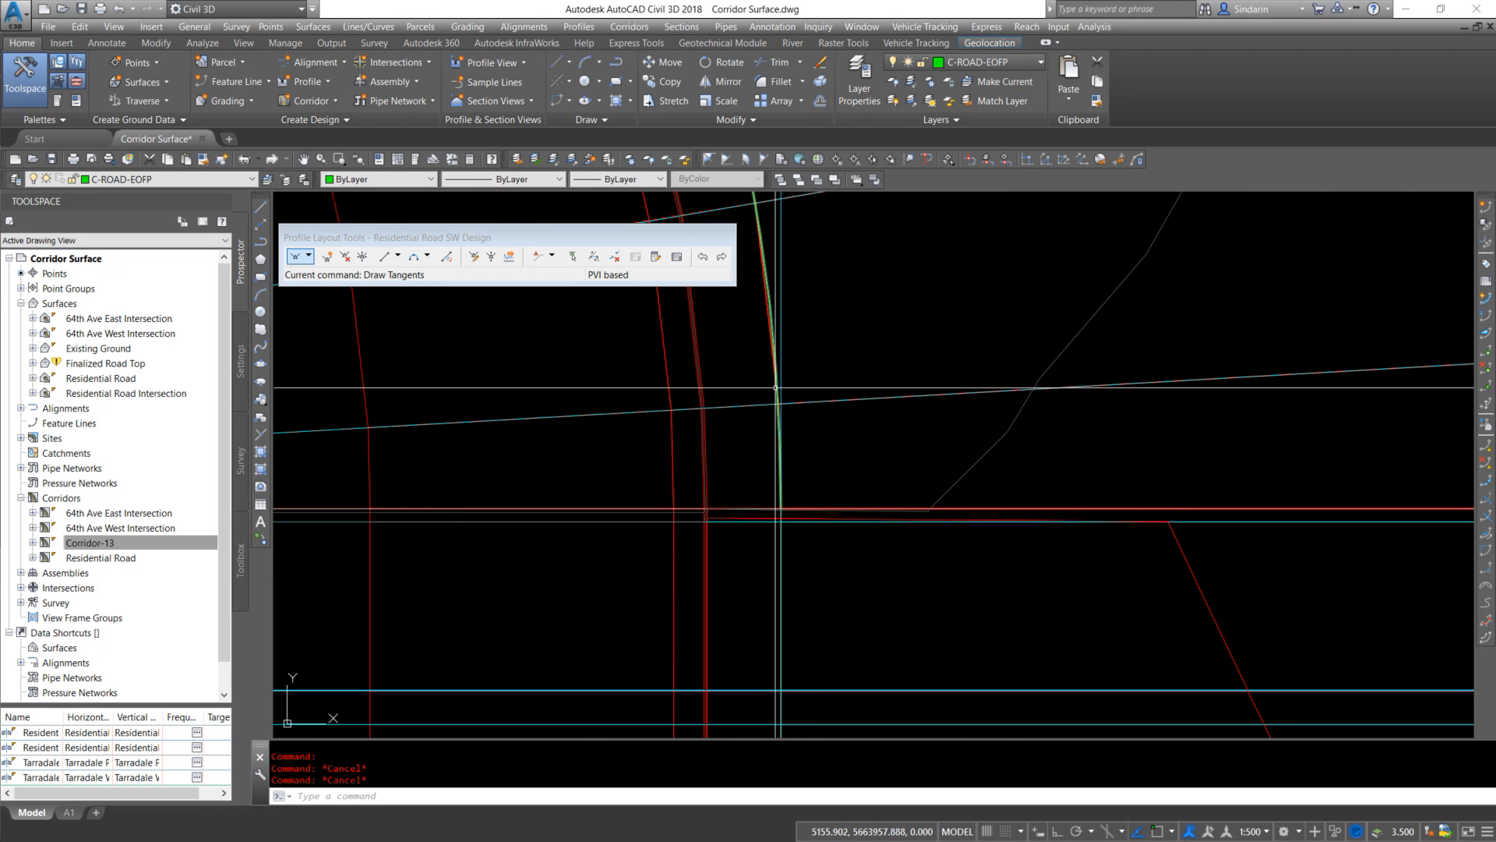
pyautogui.click(781, 568)
pyautogui.press('Escape')
# In the curb return's profile view, stretch the end point of the Residential Road SW Design profile down to the surface profile's endpoint
pyautogui.scroll(-5, 802, 584)
pyautogui.scroll(-8, 634, 457)
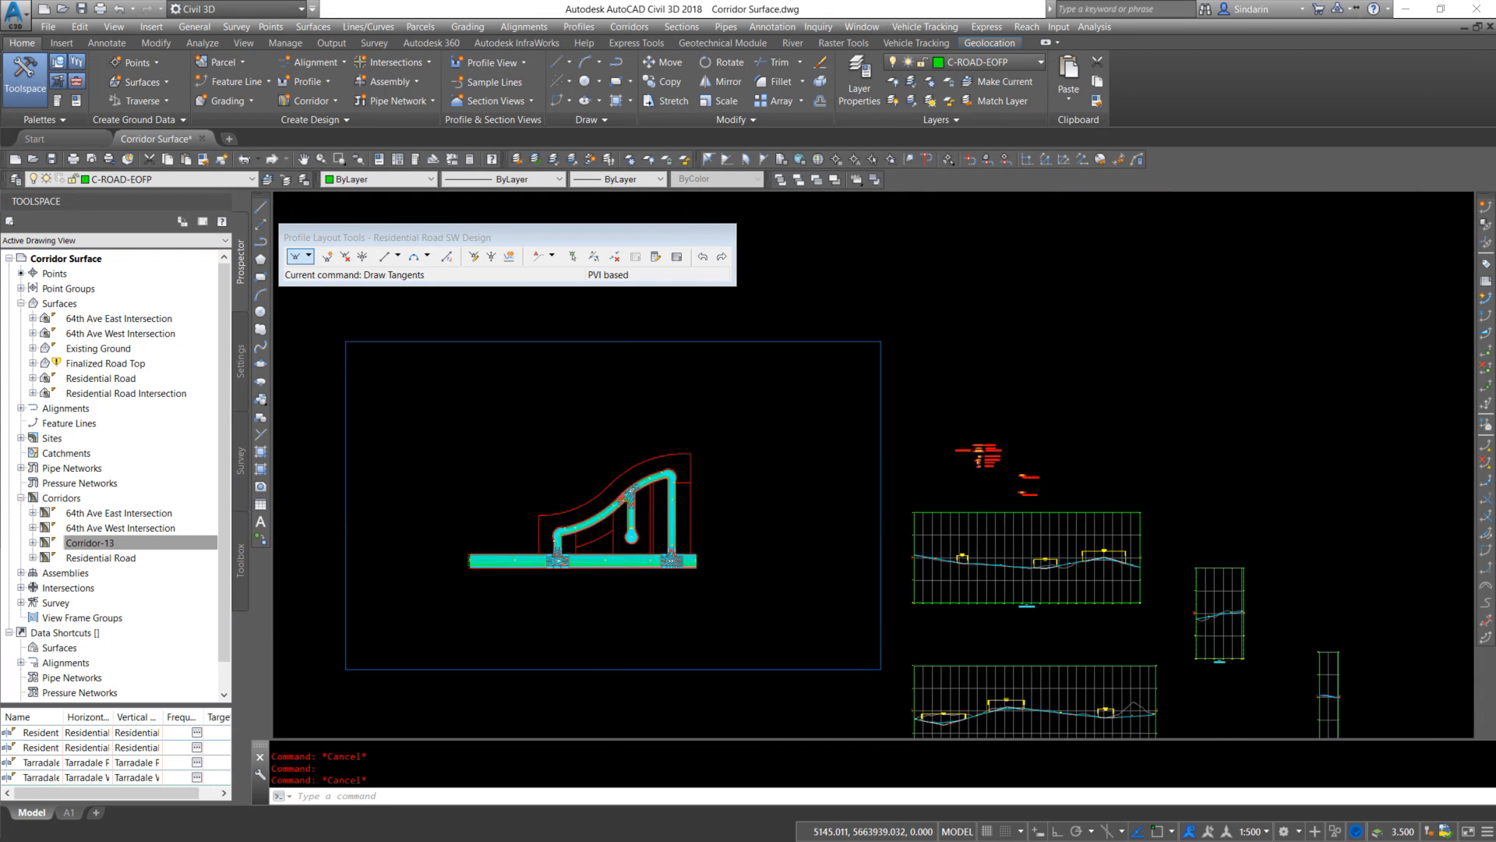
pyautogui.scroll(3, 941, 619)
pyautogui.scroll(6, 941, 620)
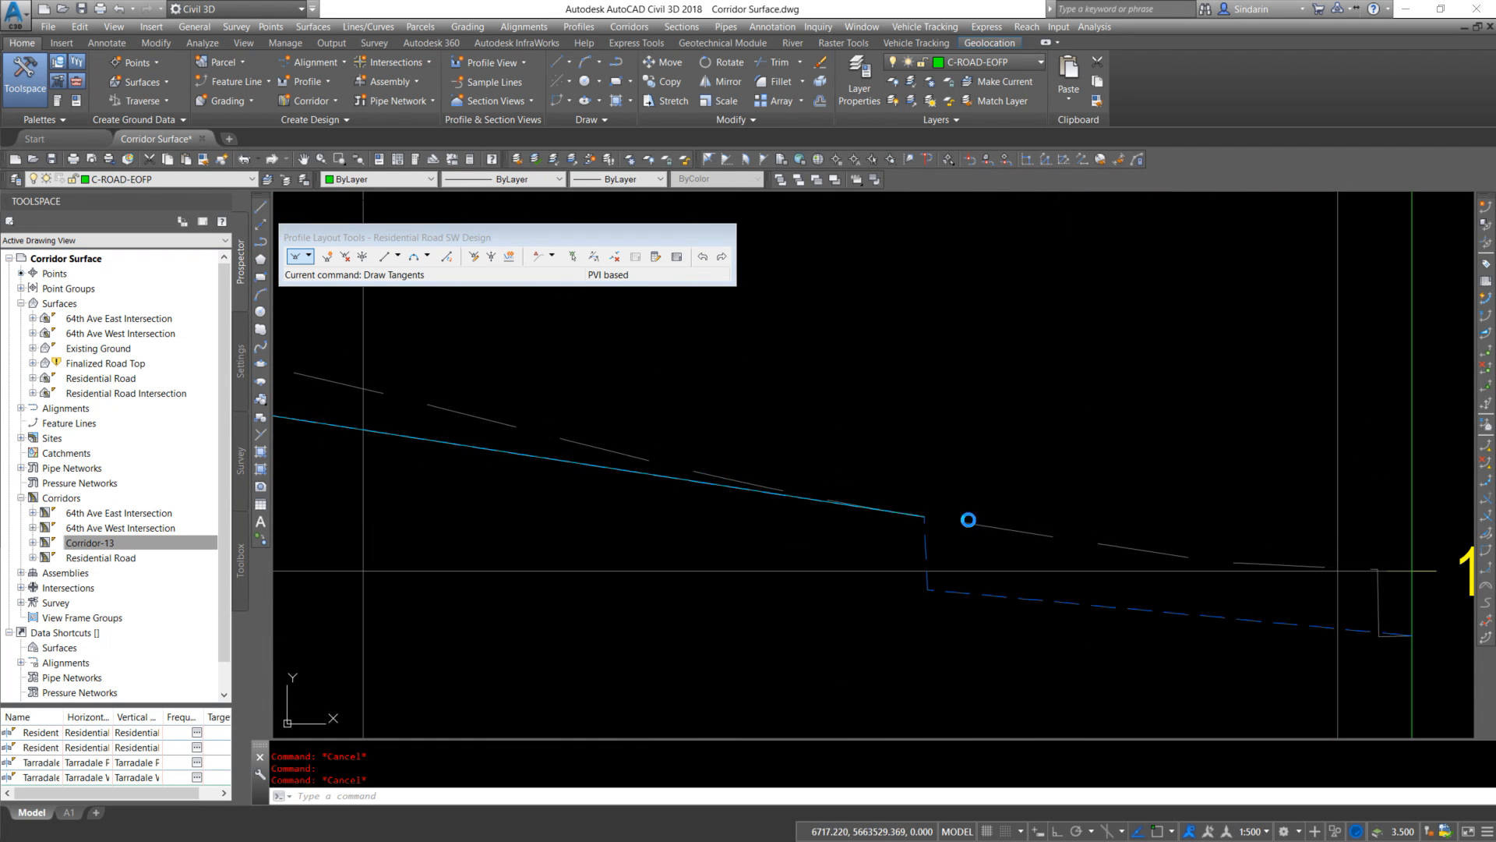
pyautogui.scroll(-4, 925, 564)
pyautogui.moveTo(925, 564); pyautogui.dragTo(954, 576, button='middle')
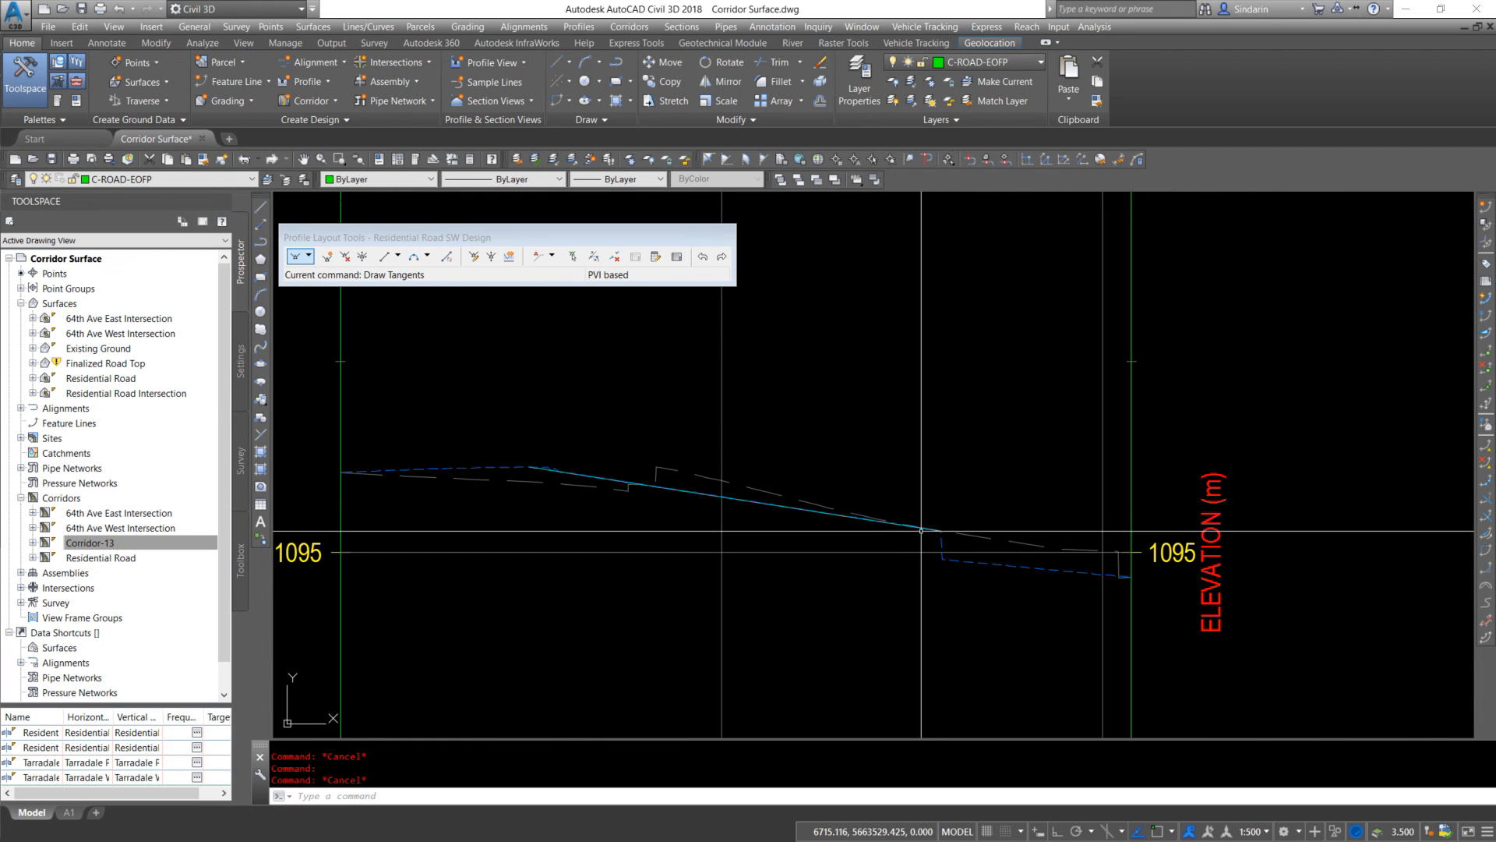
pyautogui.click(928, 529)
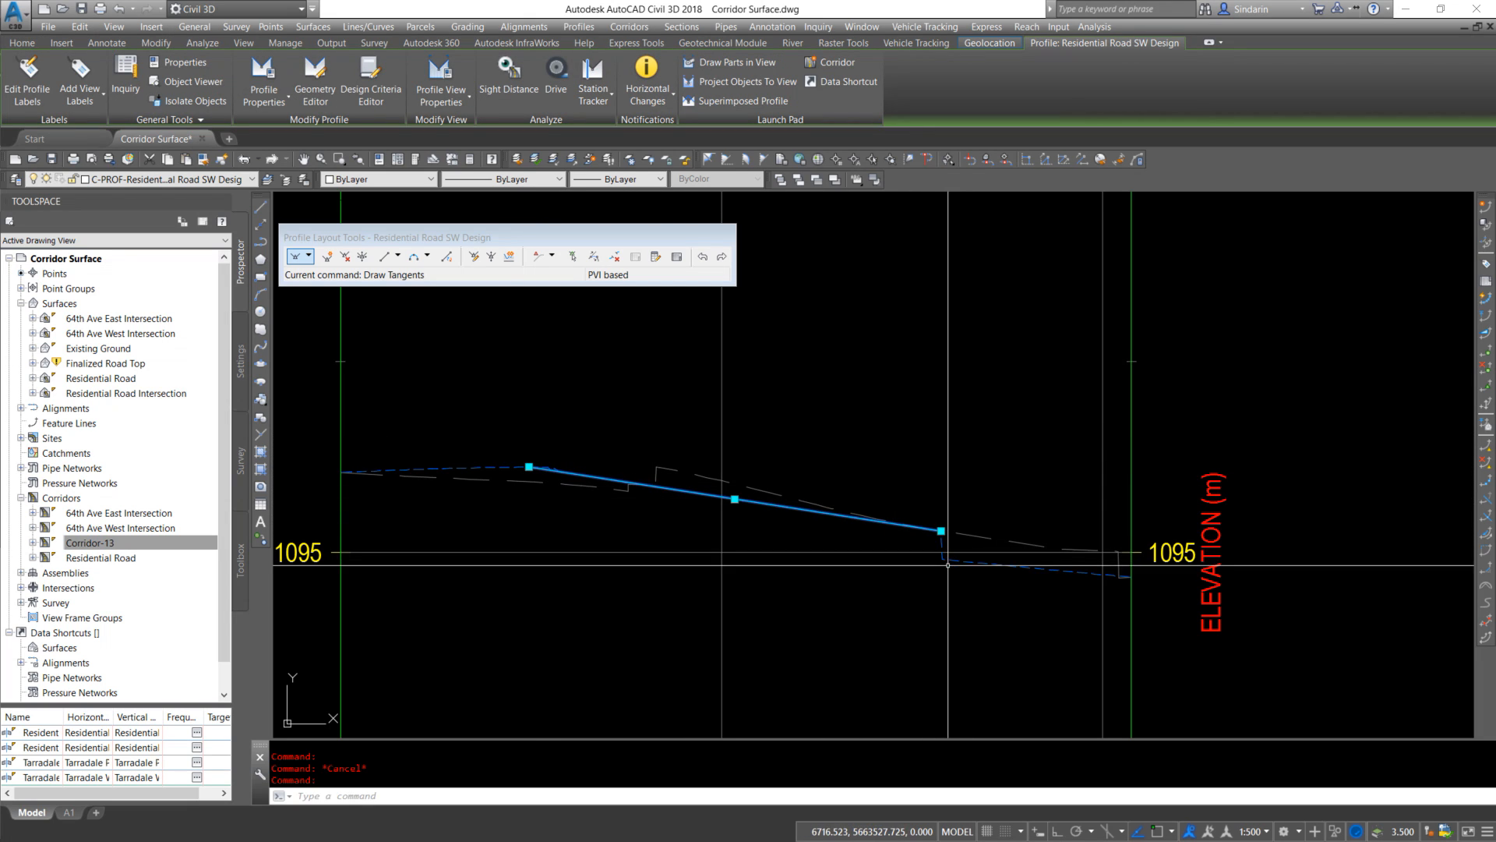
pyautogui.click(941, 531)
pyautogui.keyDown('shift'); pyautogui.rightClick(959, 567); pyautogui.keyUp('shift')
pyautogui.click(1006, 659)
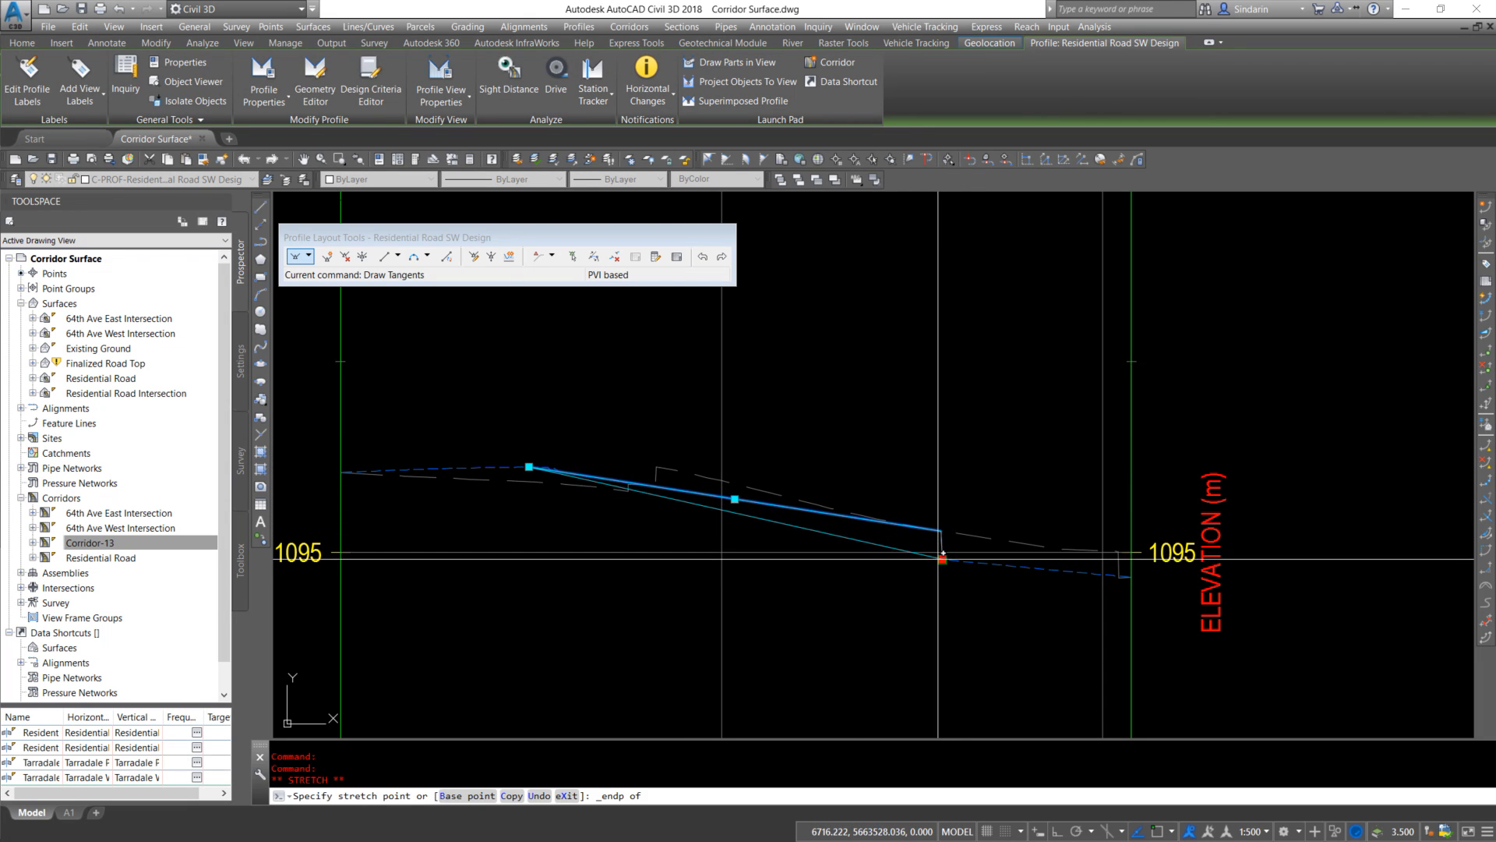
pyautogui.scroll(4, 945, 556)
pyautogui.press('Escape')
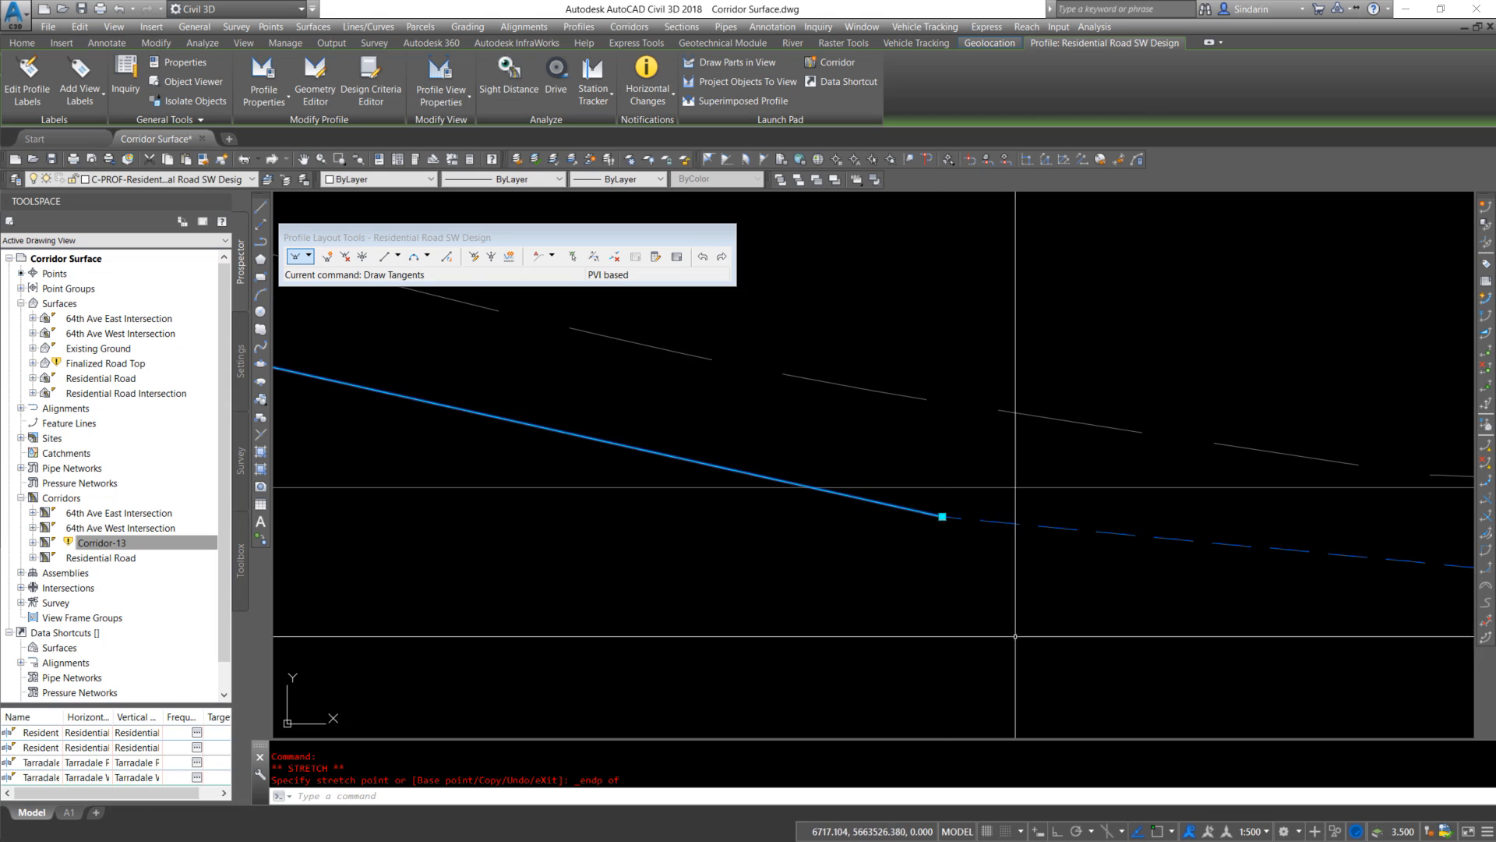
pyautogui.press('Escape')
# Rebuild Corridor-13 to update the curb return at the residential intersection
pyautogui.scroll(-5, 1066, 565)
pyautogui.scroll(-5, 912, 487)
pyautogui.scroll(6, 904, 498)
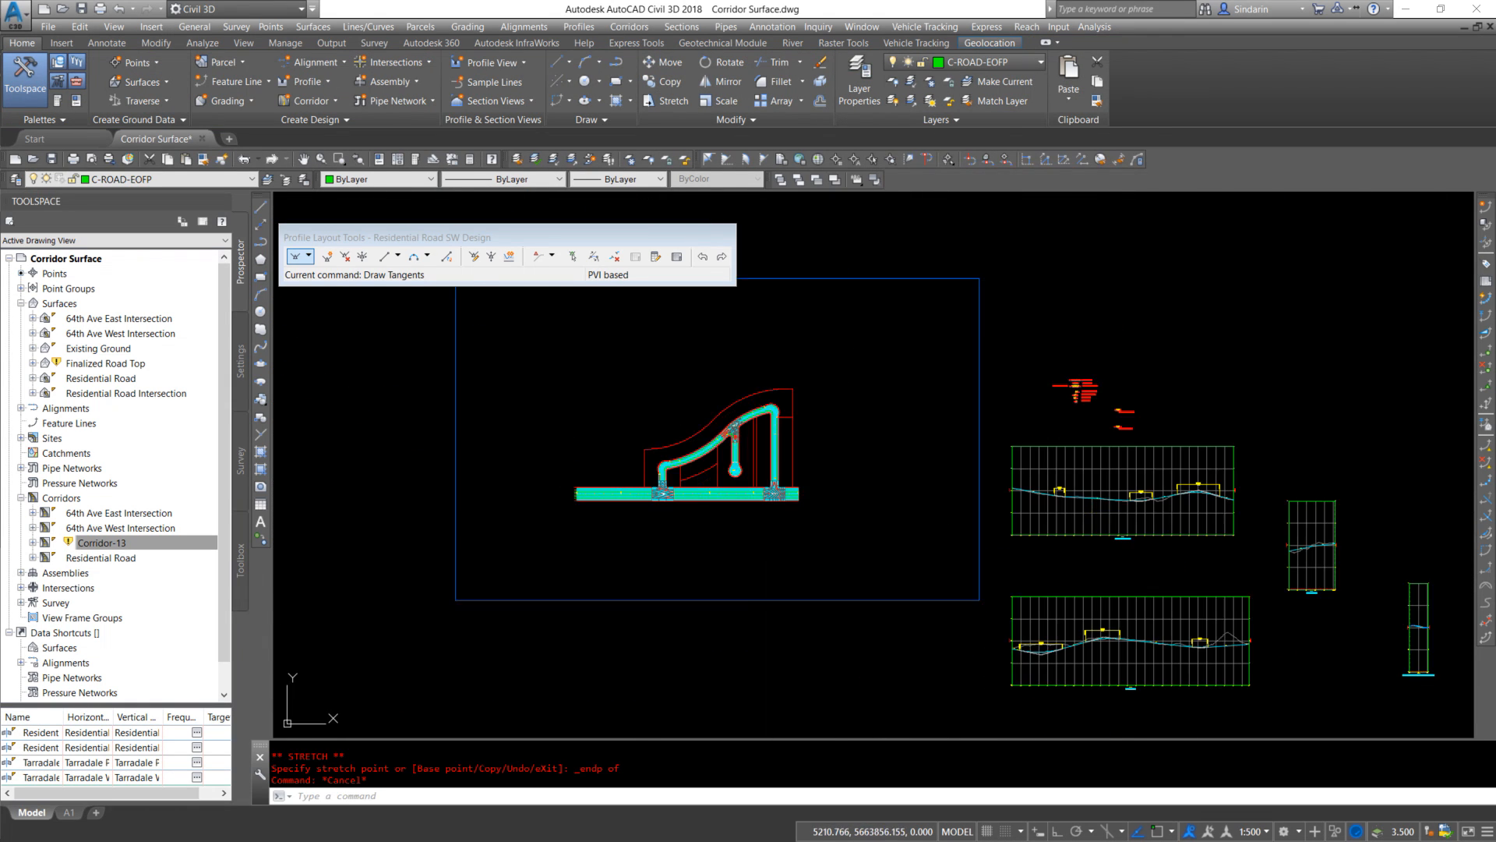
pyautogui.scroll(5, 742, 438)
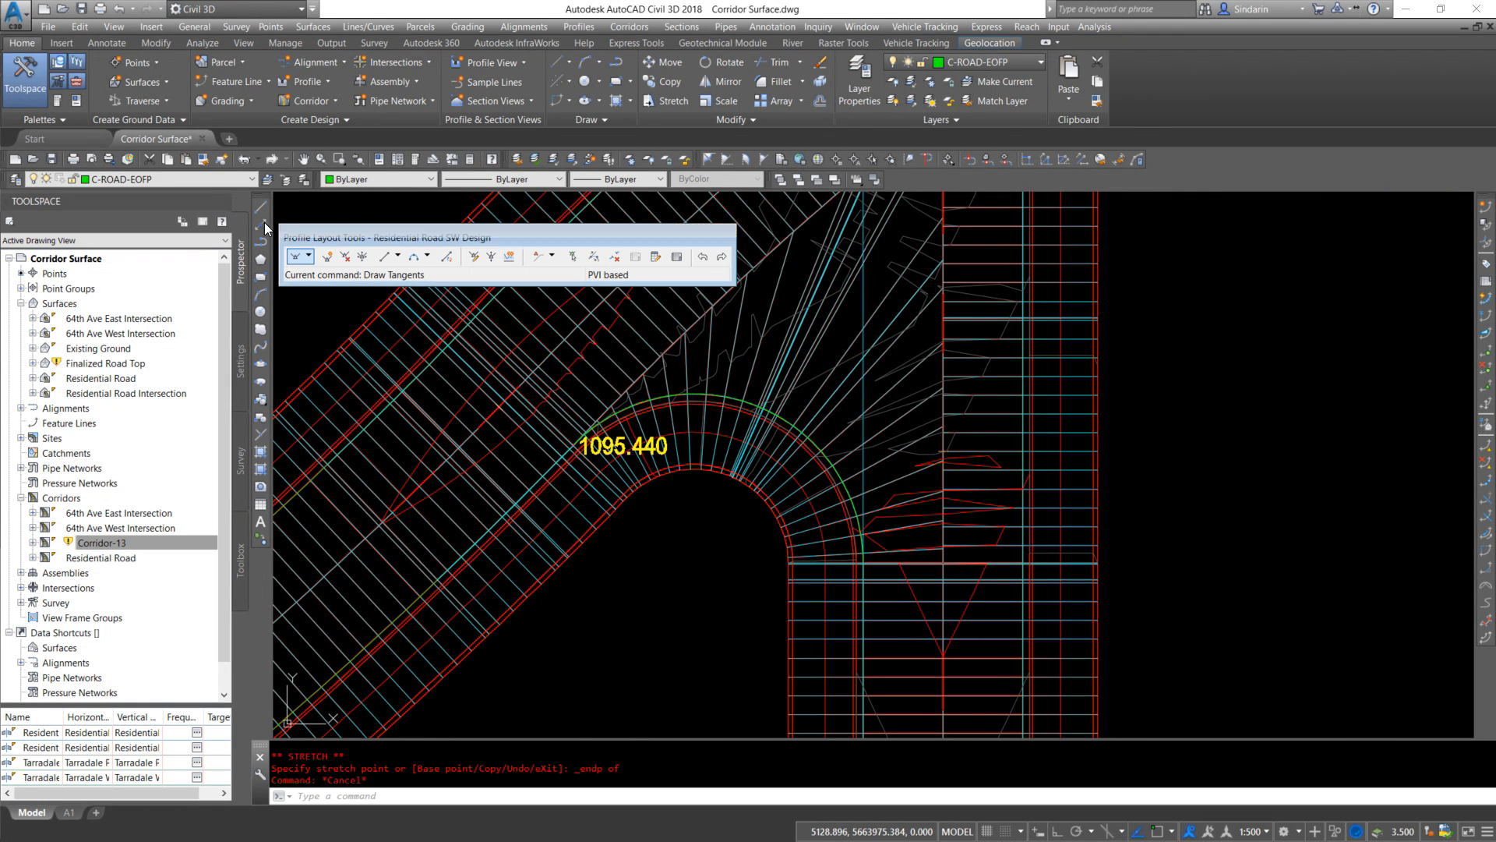
pyautogui.rightClick(110, 543)
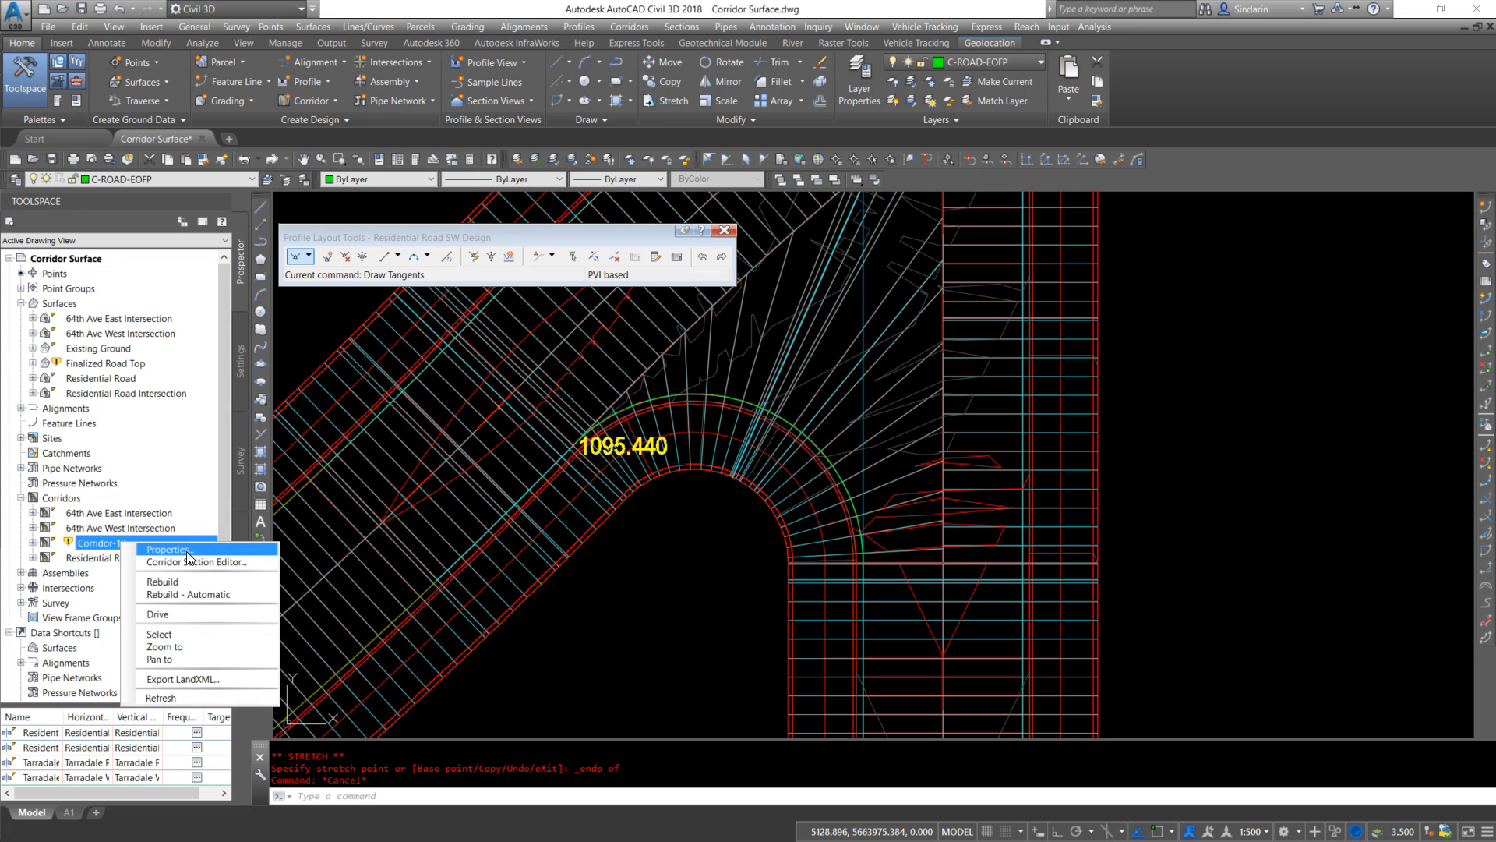
pyautogui.click(180, 587)
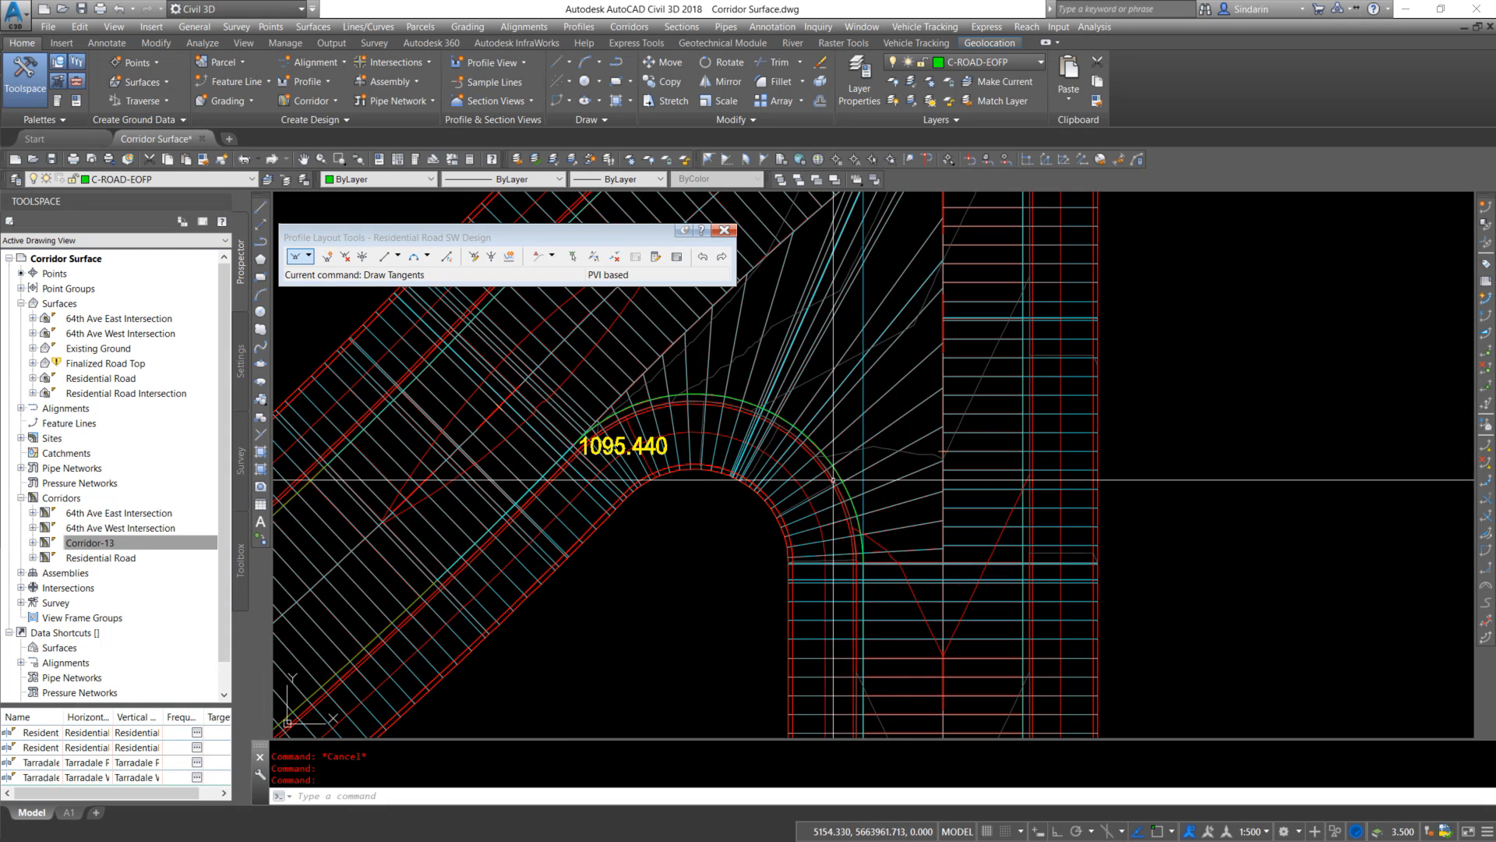
# Rename Corridor-13 as Residential Road Intersection in its corridor properties
pyautogui.rightClick(113, 543)
pyautogui.click(193, 559)
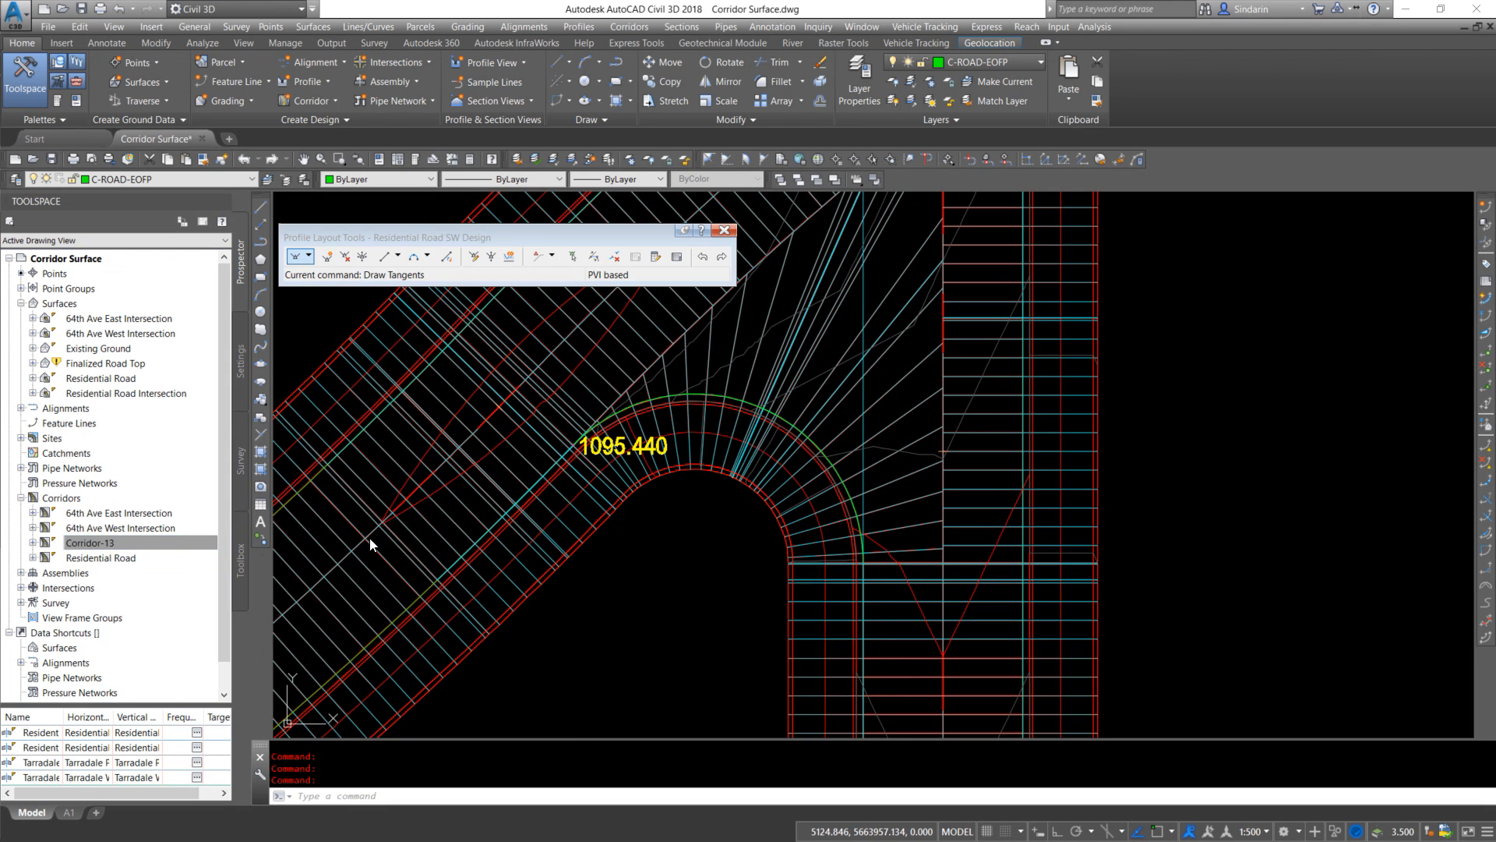
pyautogui.click(61, 58)
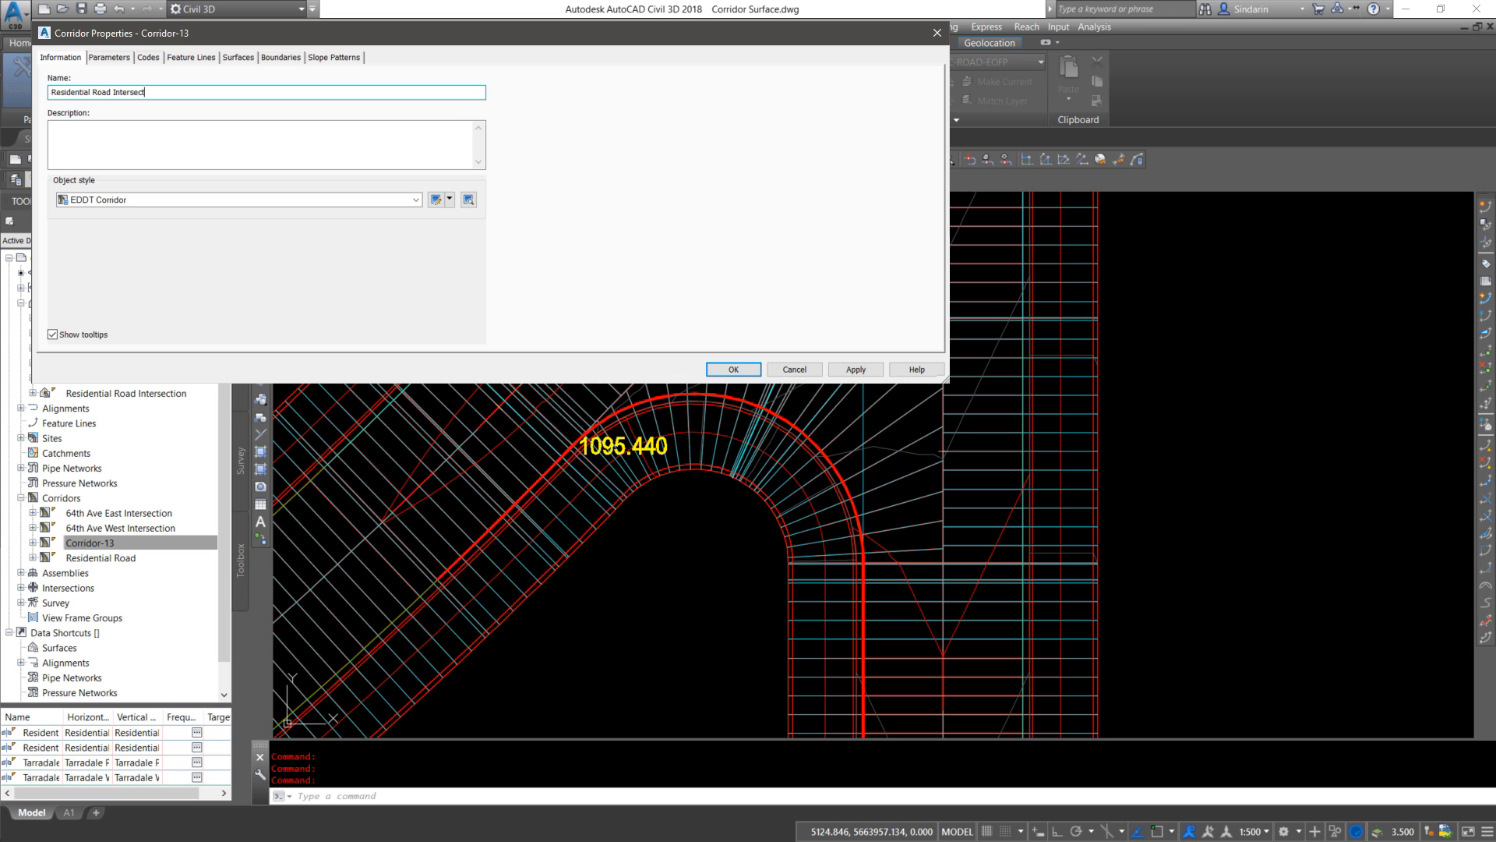
pyautogui.click(733, 370)
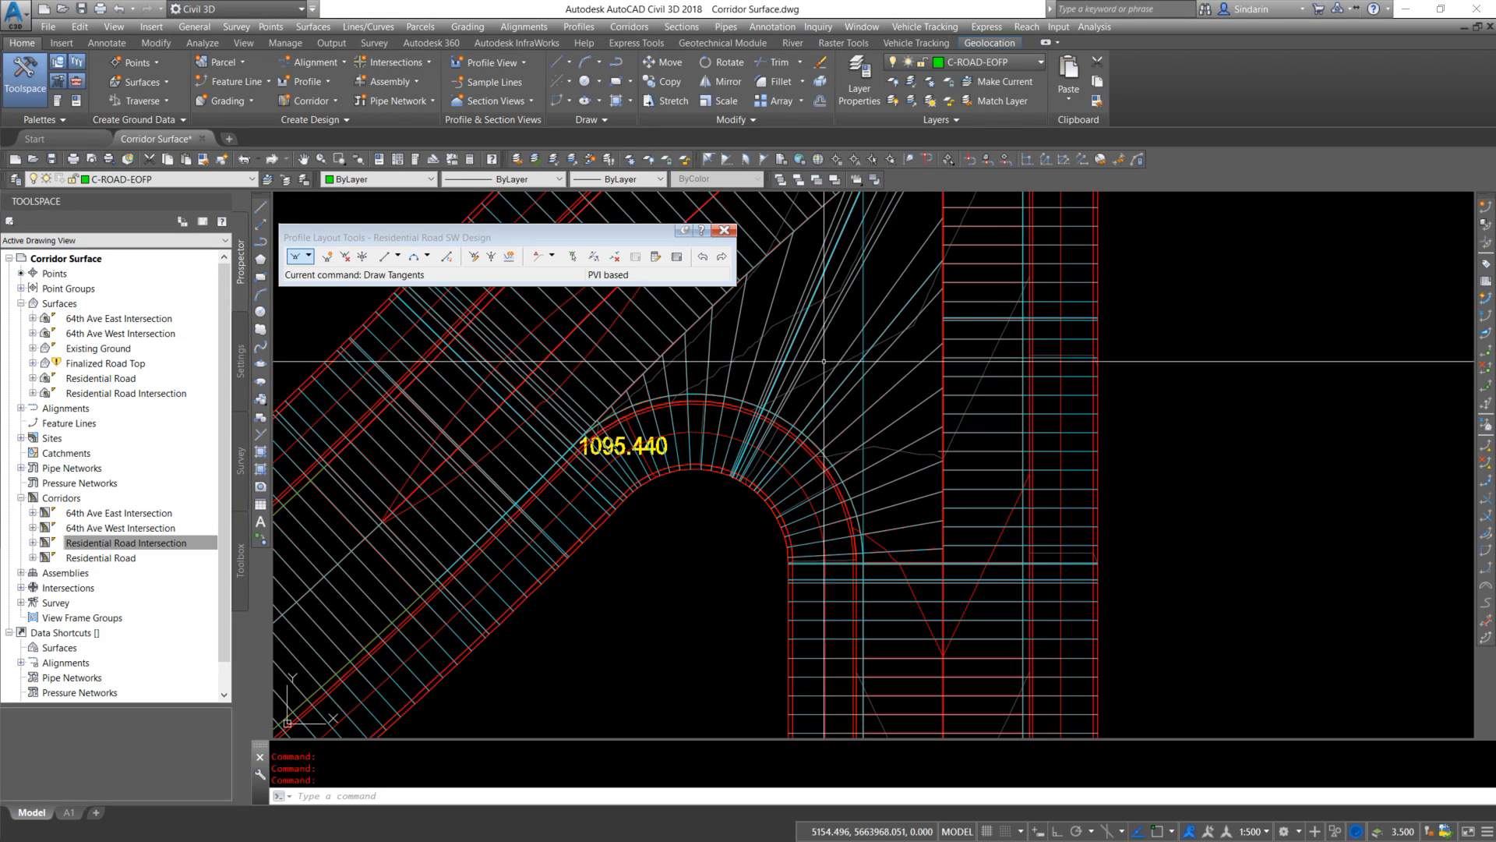
# Close the profile layout tools and save the drawing
pyautogui.click(724, 232)
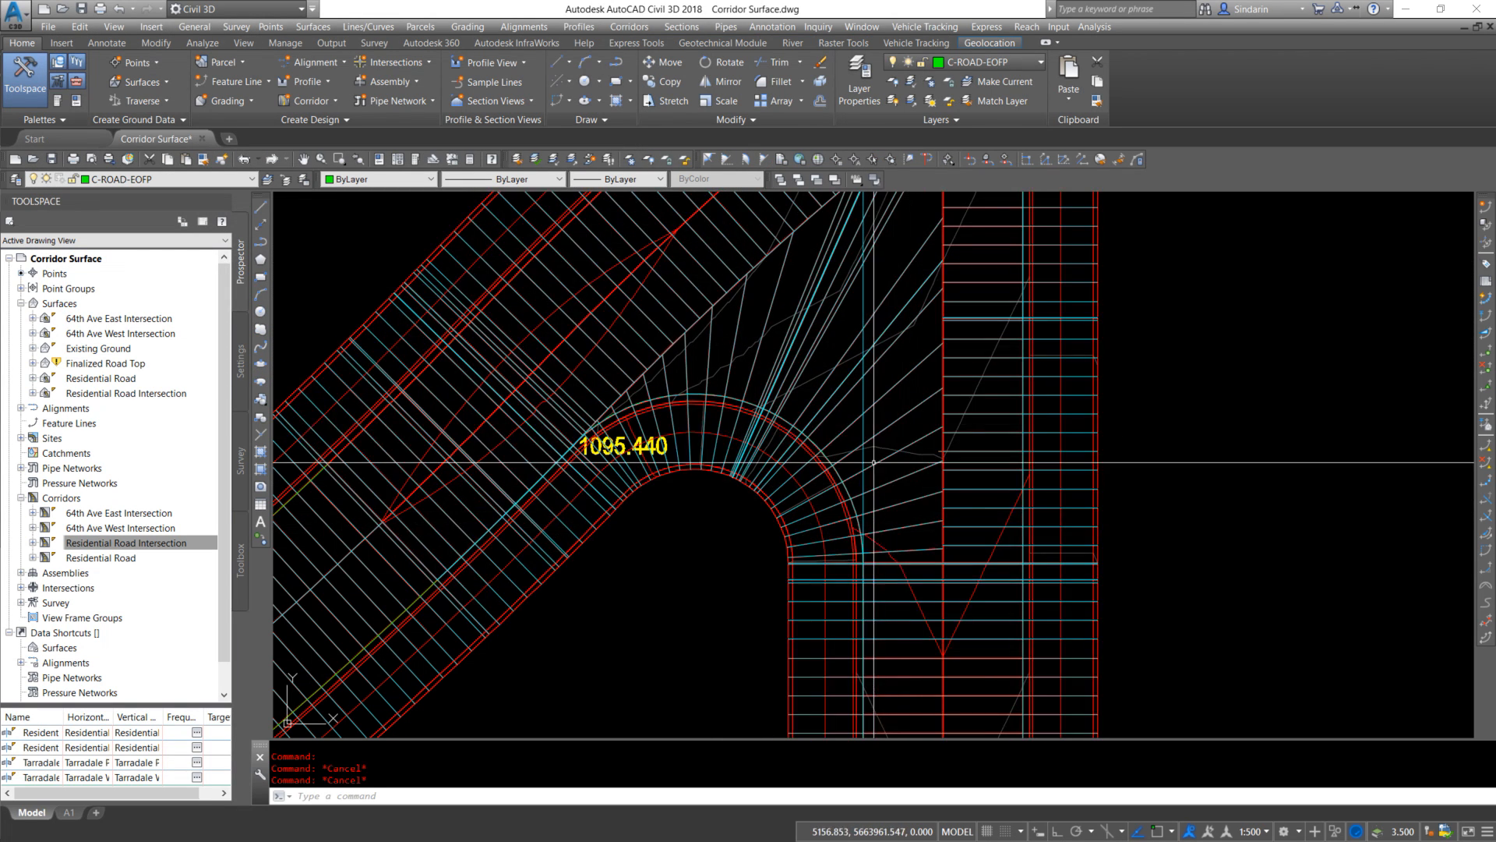
pyautogui.click(889, 450)
pyautogui.rightClick(889, 450)
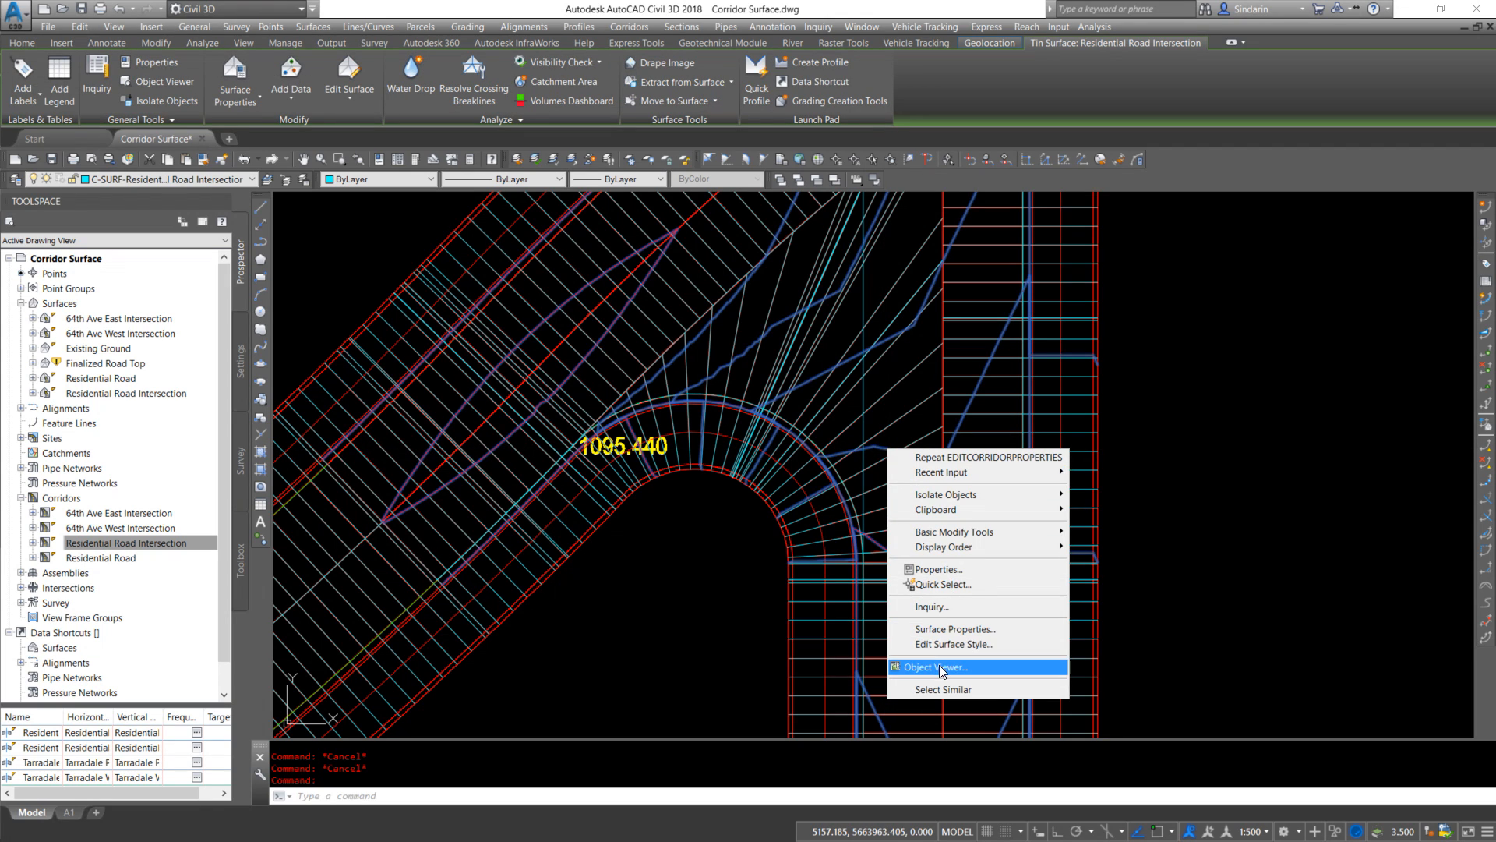
pyautogui.press('Escape')
pyautogui.press('Escape')
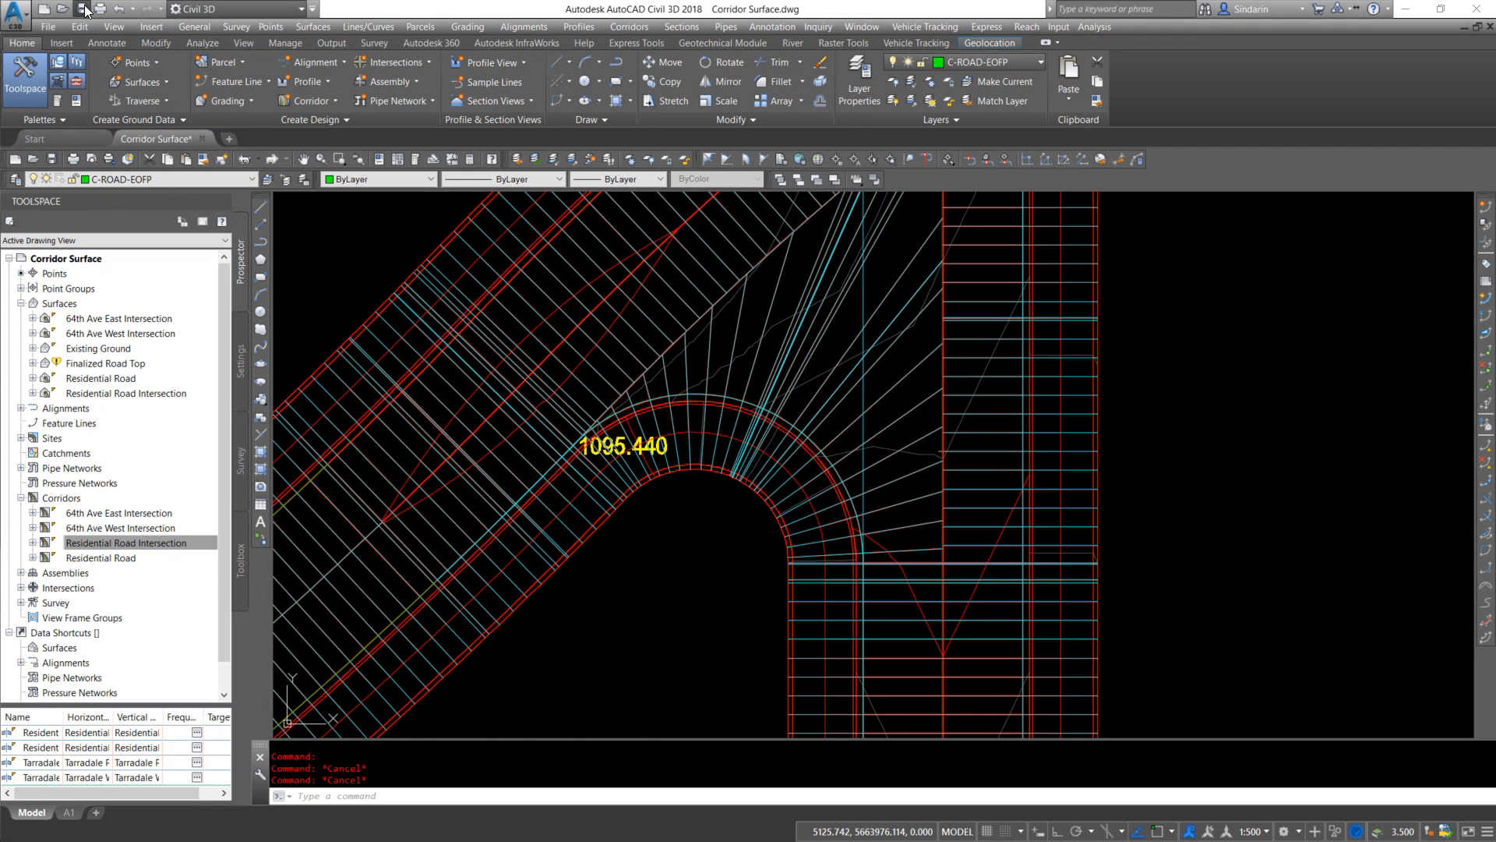
pyautogui.click(82, 9)
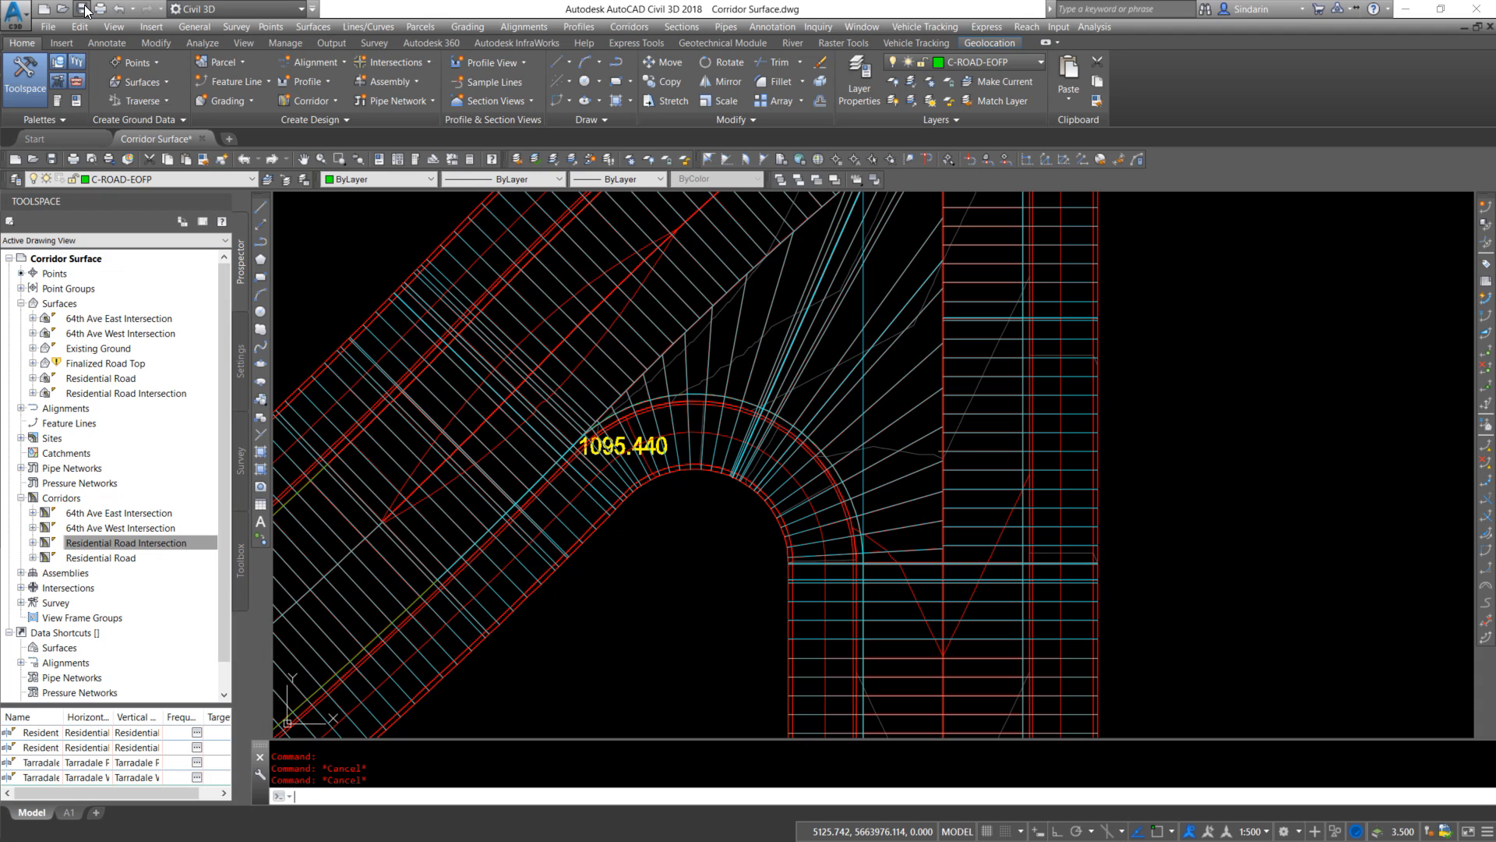
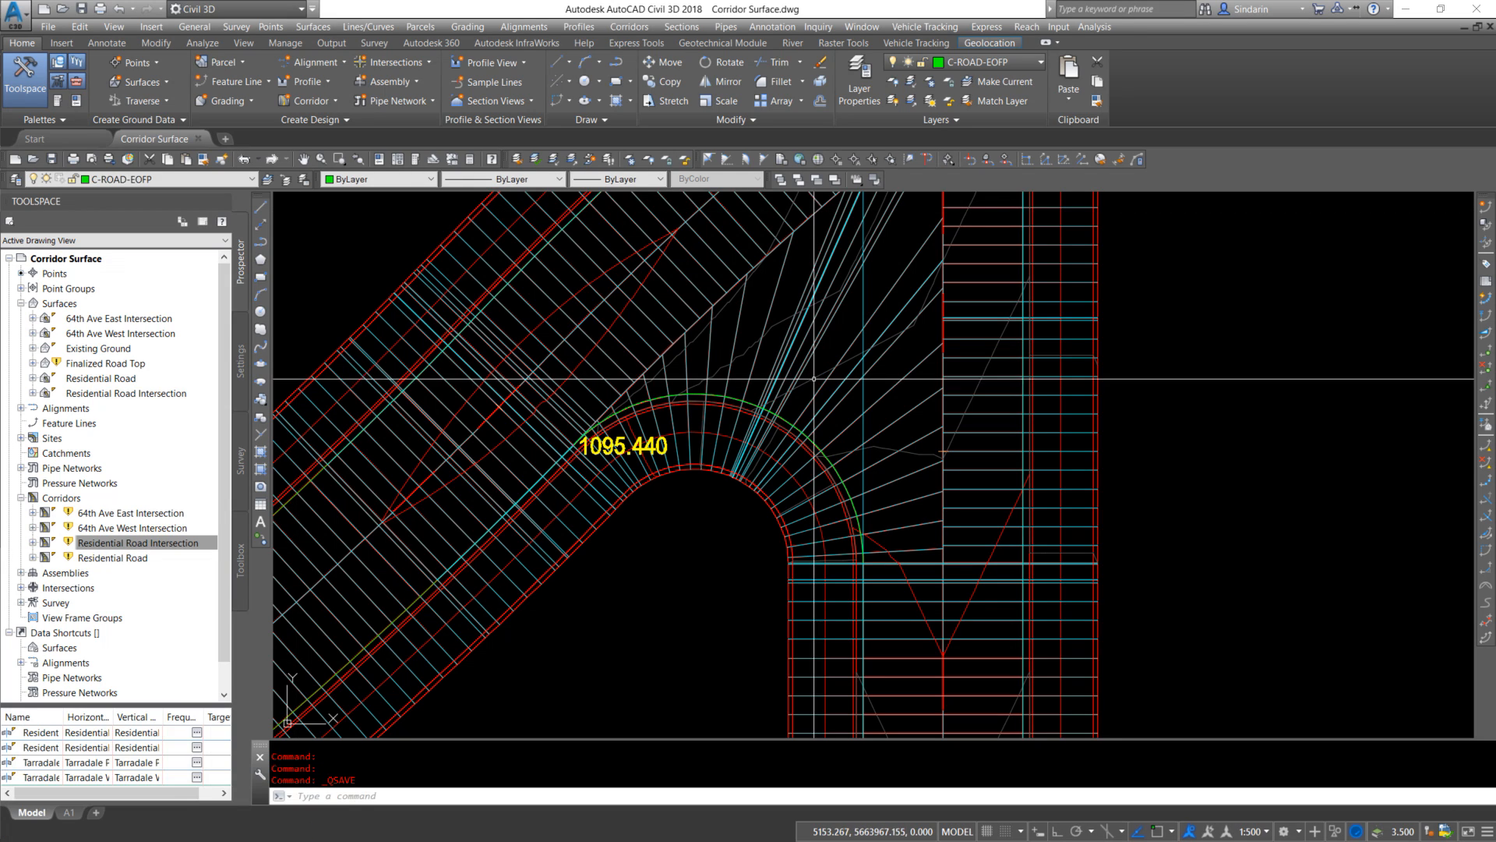
# Inspect the Residential Road Intersection surface in 3D with the Object Viewer, orbiting it and looking closely at the curb returns
pyautogui.click(812, 379)
pyautogui.rightClick(811, 378)
pyautogui.click(861, 597)
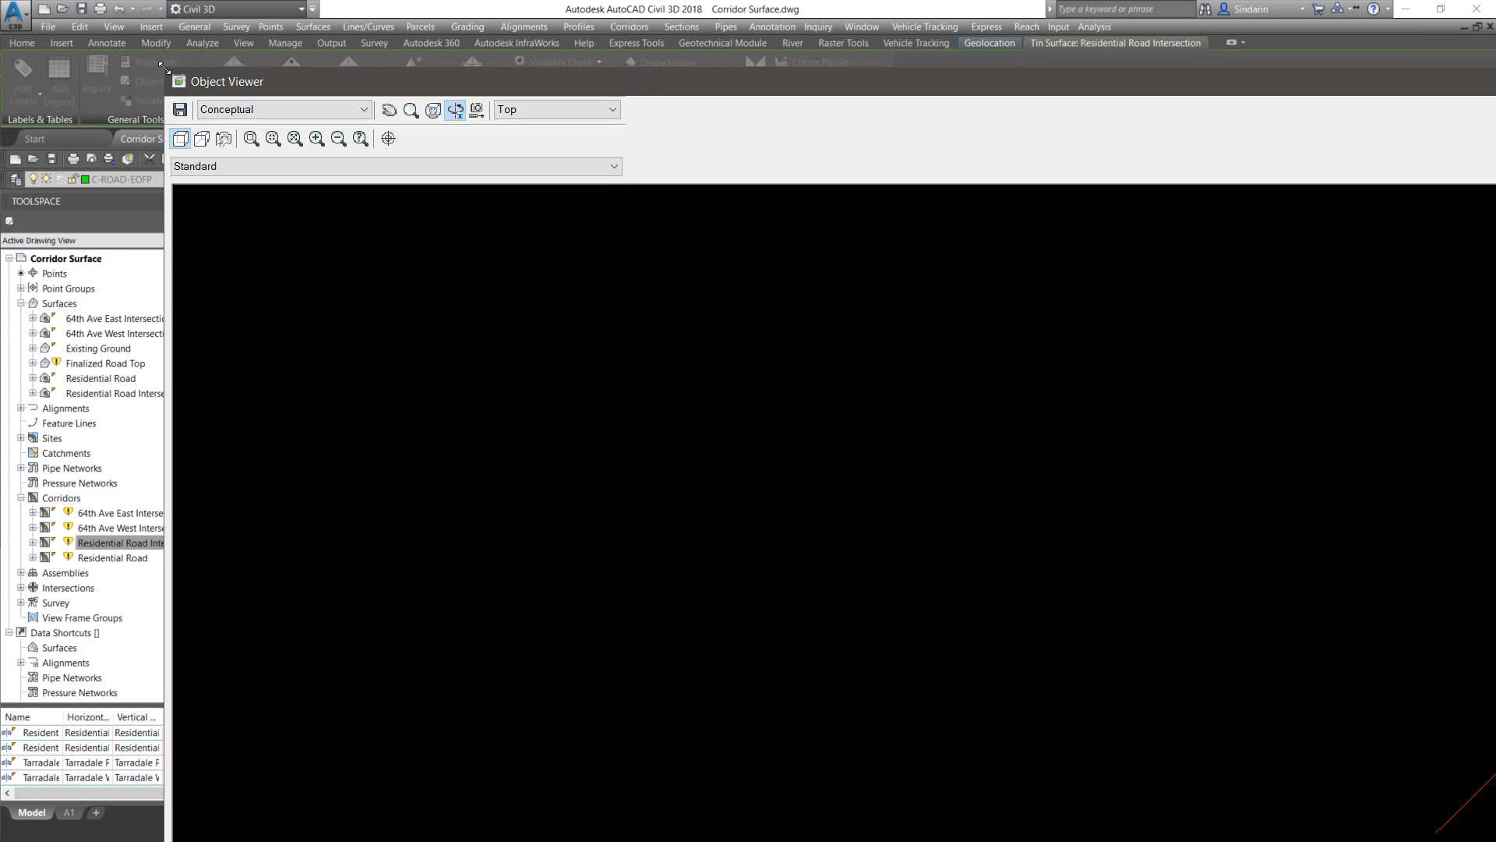
pyautogui.moveTo(164, 68); pyautogui.dragTo(668, 166)
pyautogui.moveTo(872, 183); pyautogui.dragTo(287, 45)
pyautogui.moveTo(79, 29); pyautogui.dragTo(907, 175)
pyautogui.moveTo(1059, 196); pyautogui.dragTo(335, 0)
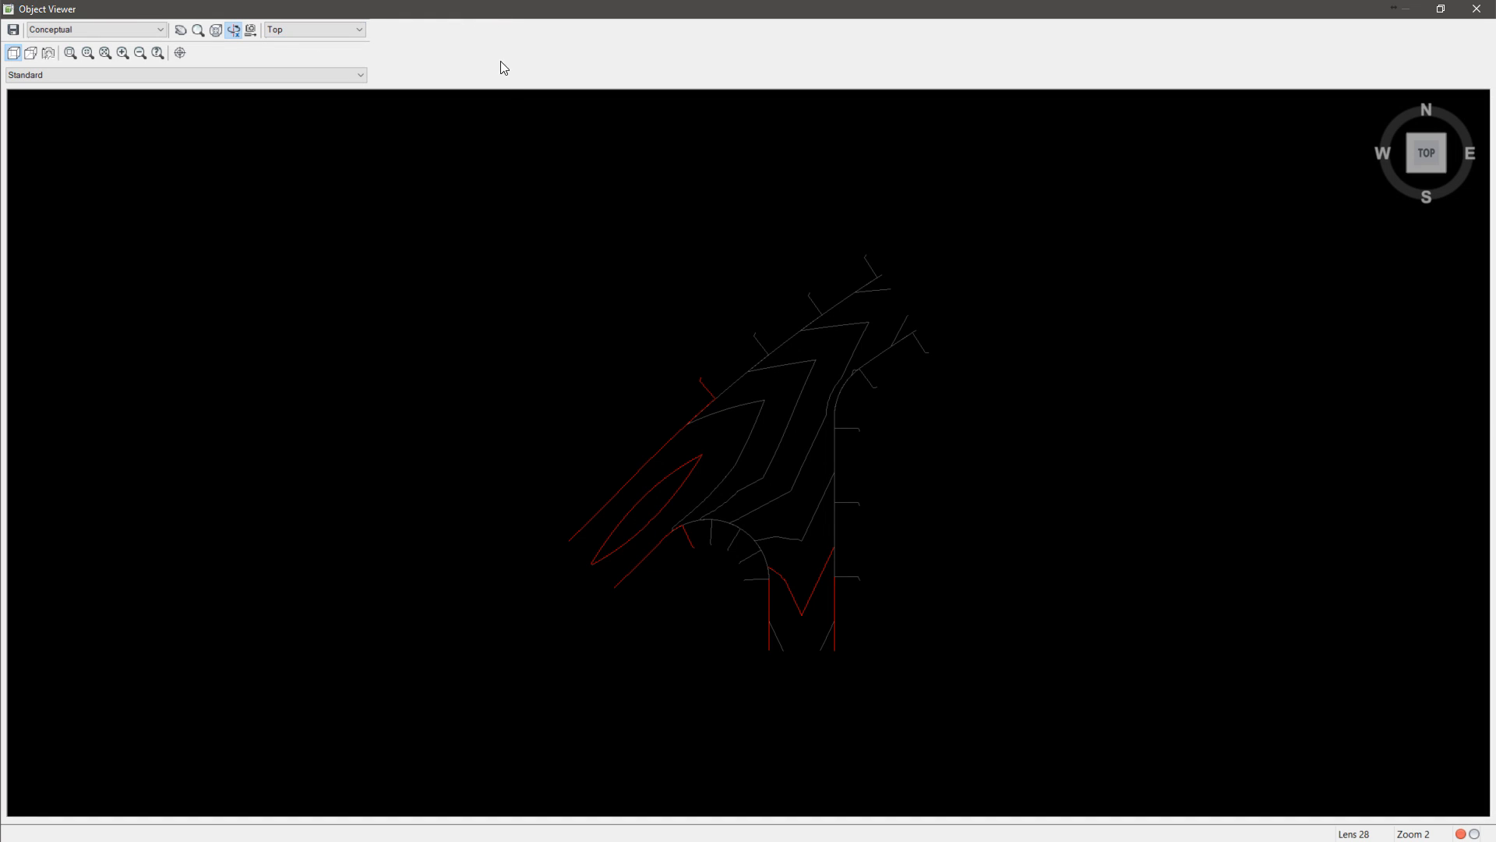
pyautogui.moveTo(762, 522)
pyautogui.mouseDown()
pyautogui.moveTo(745, 324)
pyautogui.moveTo(807, 543)
pyautogui.moveTo(765, 501)
pyautogui.moveTo(971, 506)
pyautogui.moveTo(742, 515)
pyautogui.moveTo(732, 390)
pyautogui.moveTo(846, 548)
pyautogui.moveTo(721, 381)
pyautogui.moveTo(961, 494)
pyautogui.moveTo(782, 466)
pyautogui.moveTo(788, 387)
pyautogui.moveTo(671, 464)
pyautogui.moveTo(755, 434)
pyautogui.mouseUp()
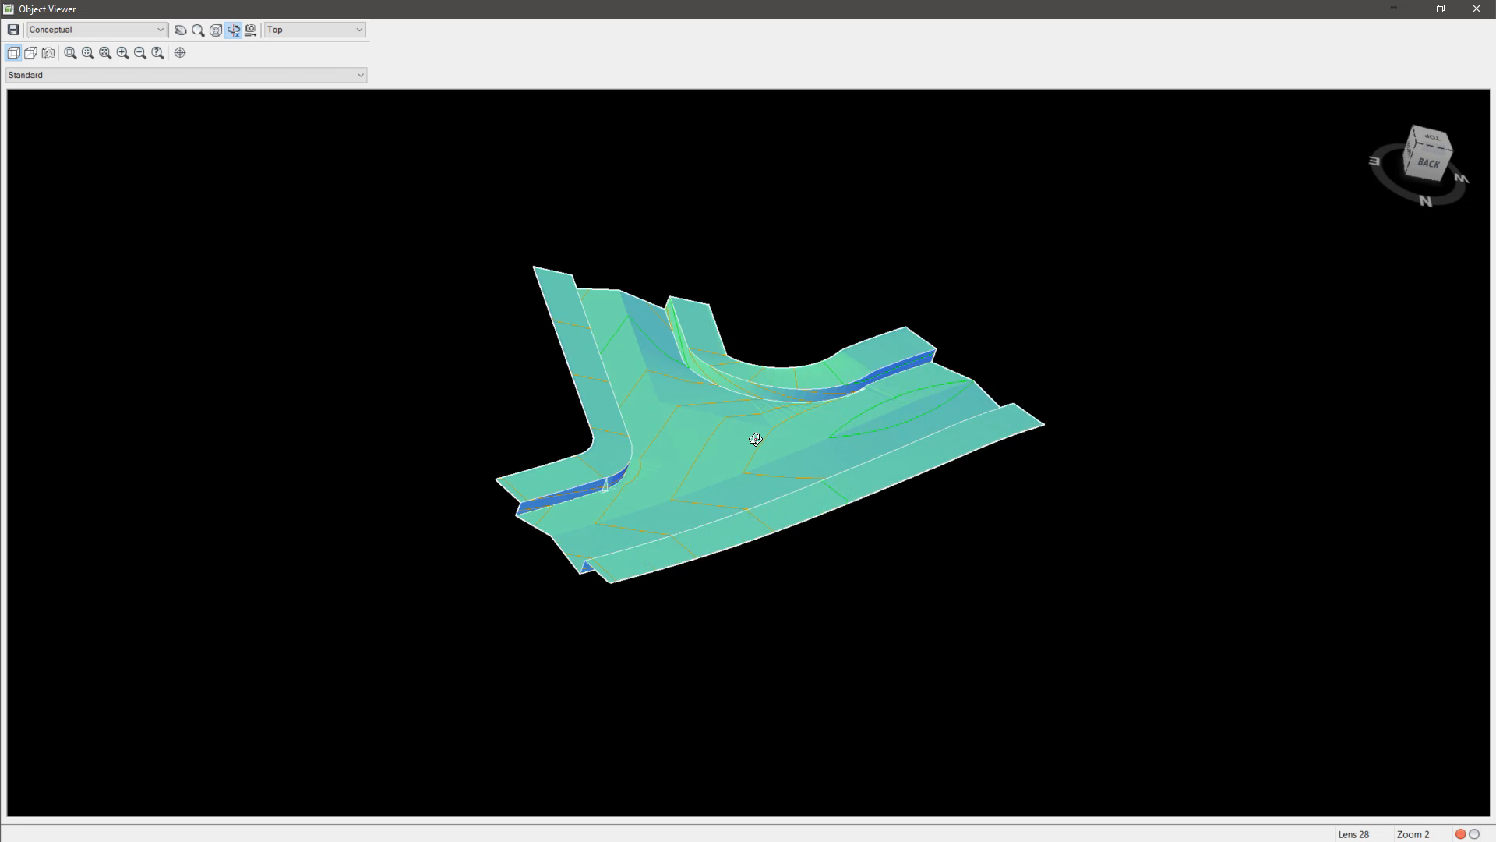
pyautogui.scroll(5, 738, 383)
pyautogui.moveTo(738, 383); pyautogui.dragTo(614, 384, button='middle')
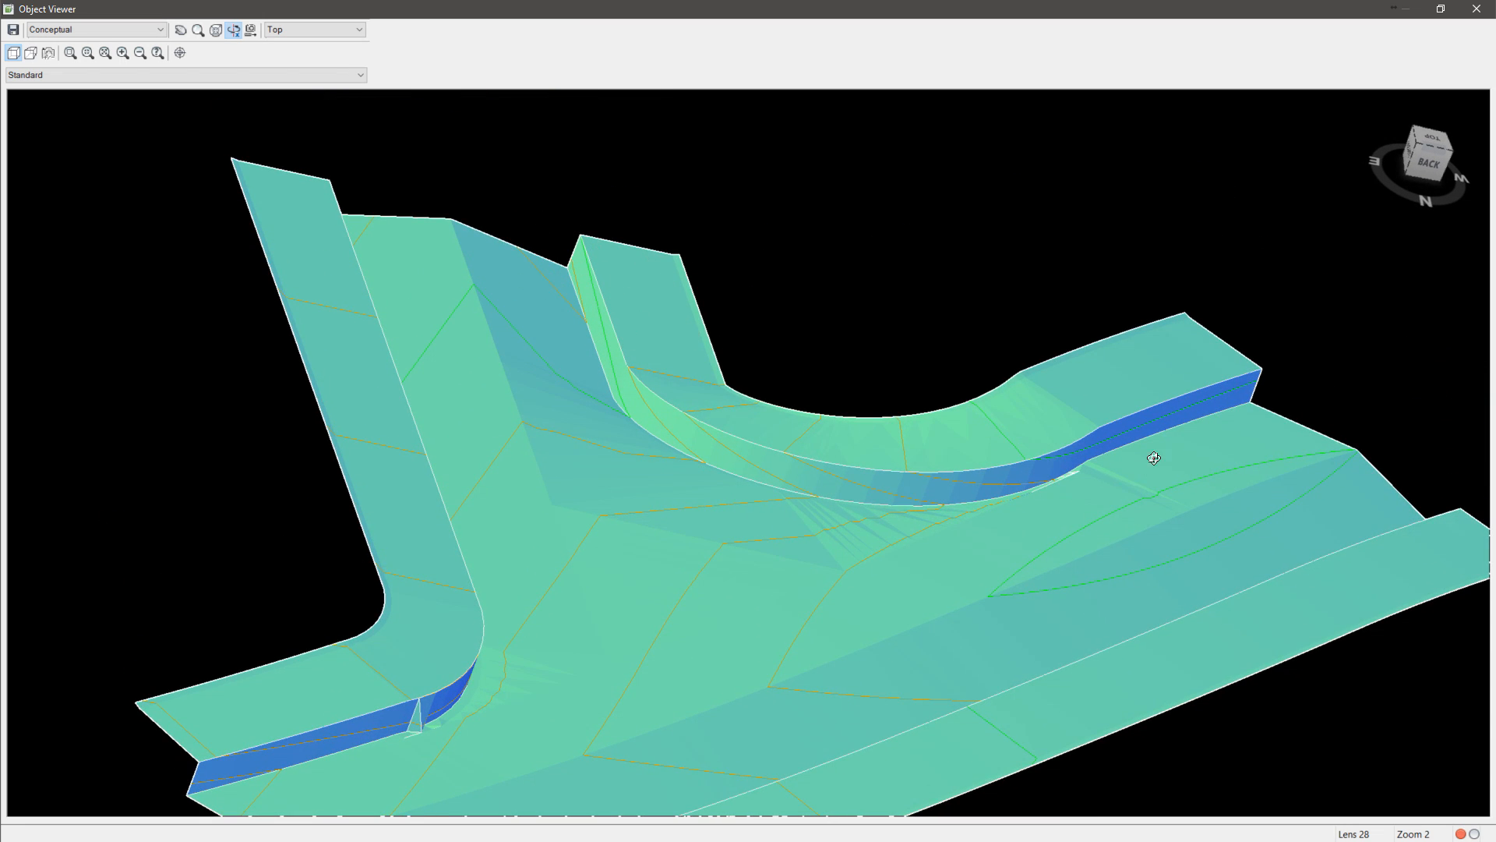
pyautogui.press('Escape')
# Examine the corridor lines and contours in plan where the curb return's eastern end meets the adjoining road
pyautogui.click(891, 538)
pyautogui.press('Escape')
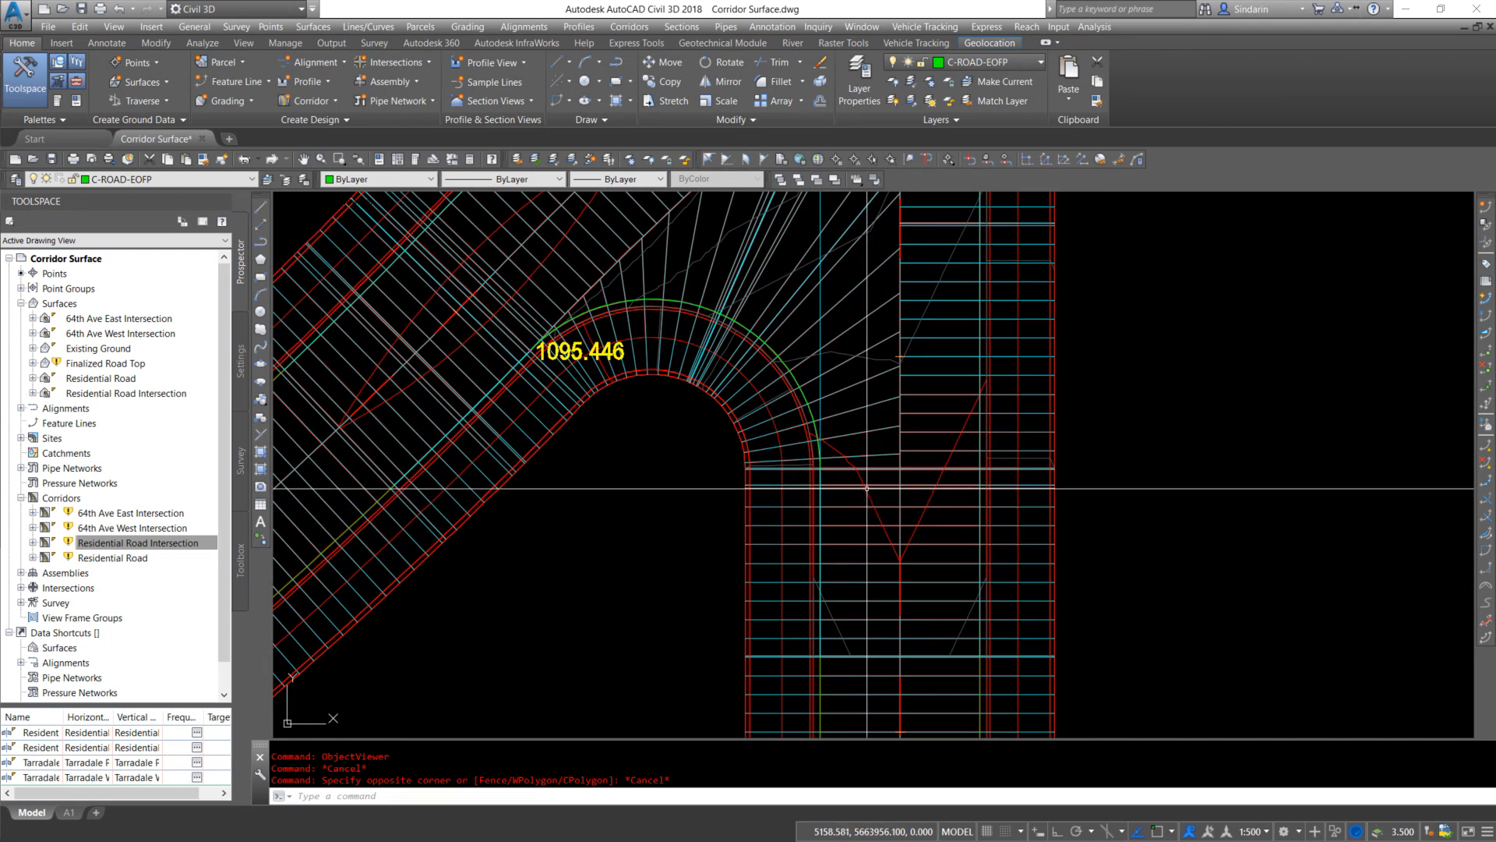
pyautogui.click(870, 490)
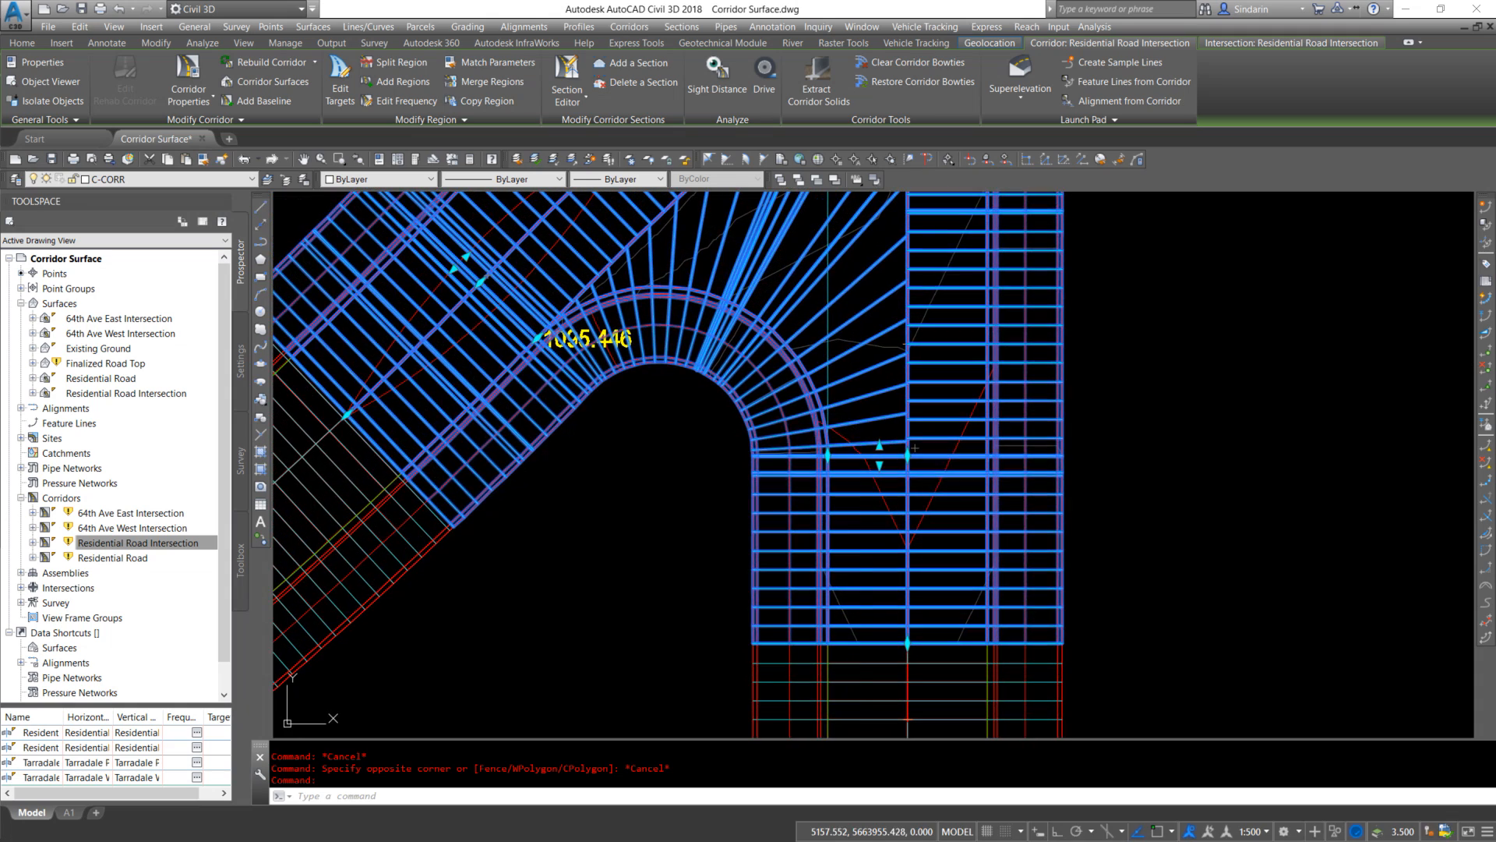
pyautogui.press('Escape')
pyautogui.scroll(5, 904, 436)
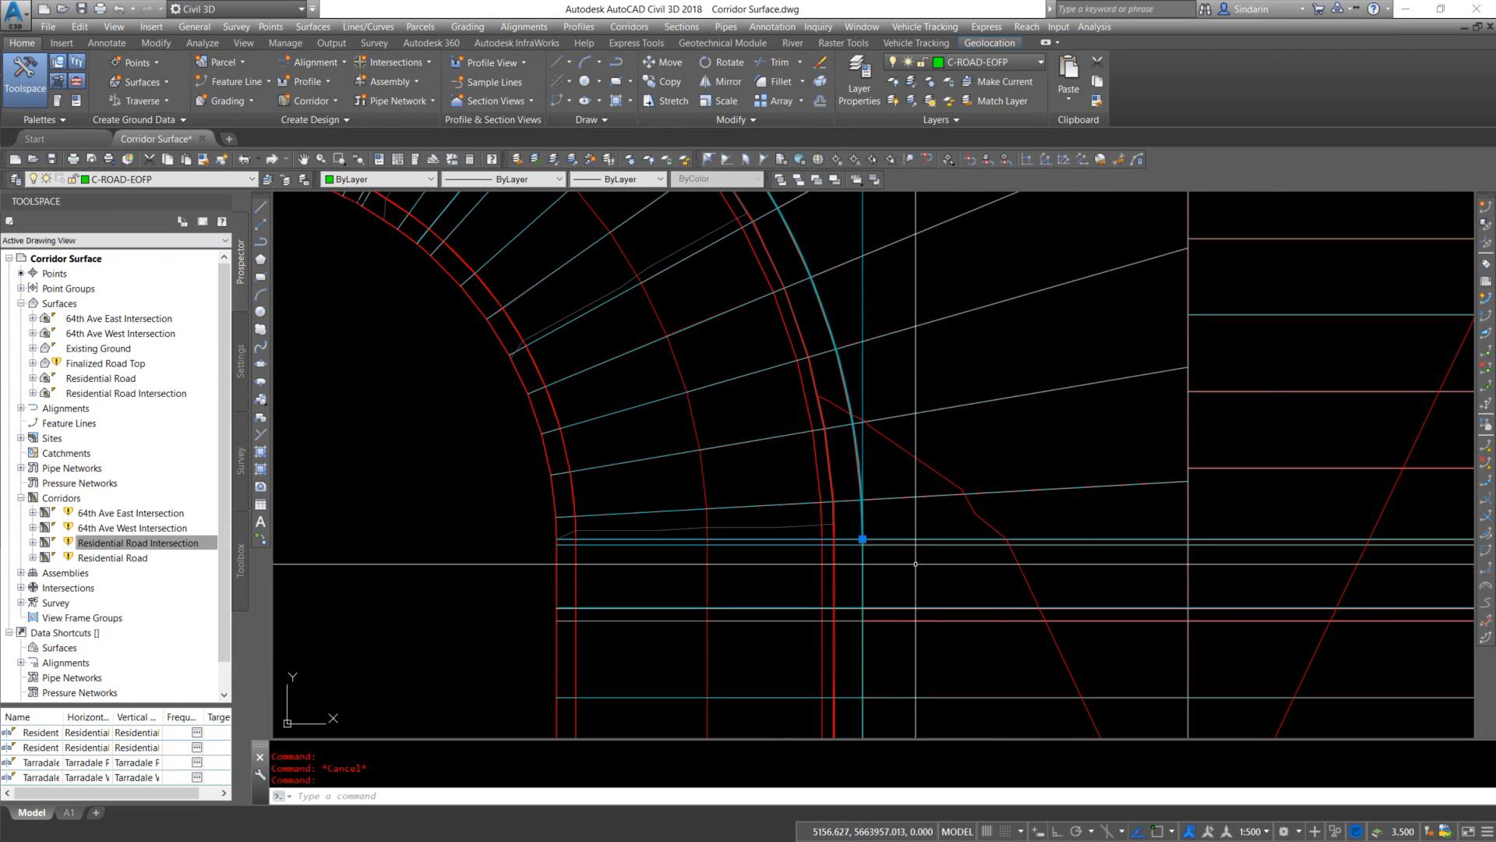
pyautogui.scroll(-3, 916, 564)
pyautogui.moveTo(912, 546); pyautogui.dragTo(836, 365, button='middle')
pyautogui.scroll(3, 837, 365)
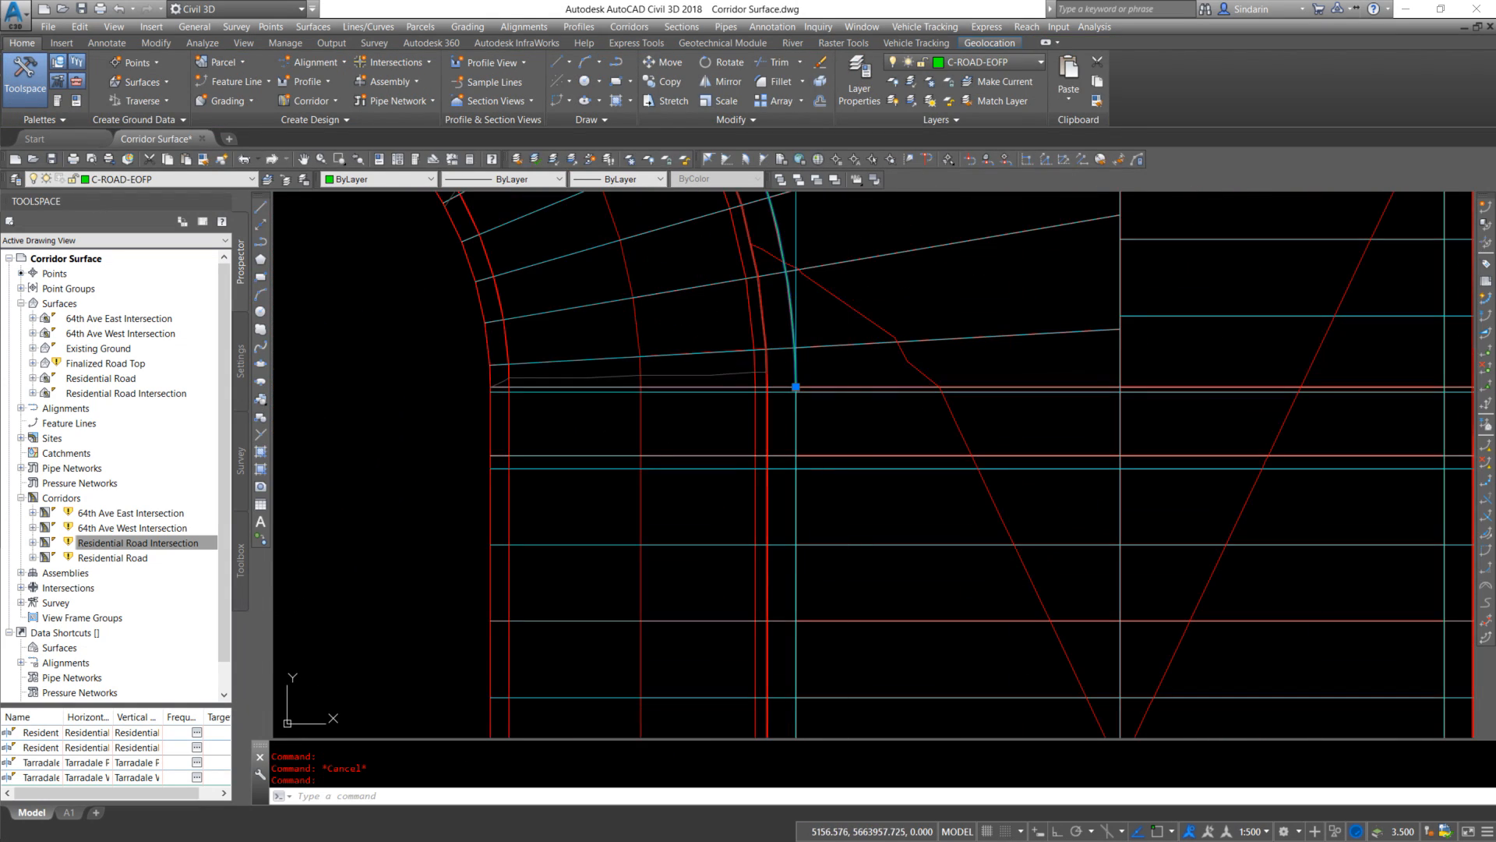
pyautogui.scroll(2, 795, 387)
# Set the contour intervals in the Residential Road Intersection surface's style to 0.010 m minor and 0.050 m major
pyautogui.click(697, 354)
pyautogui.scroll(-4, 750, 392)
pyautogui.rightClick(932, 393)
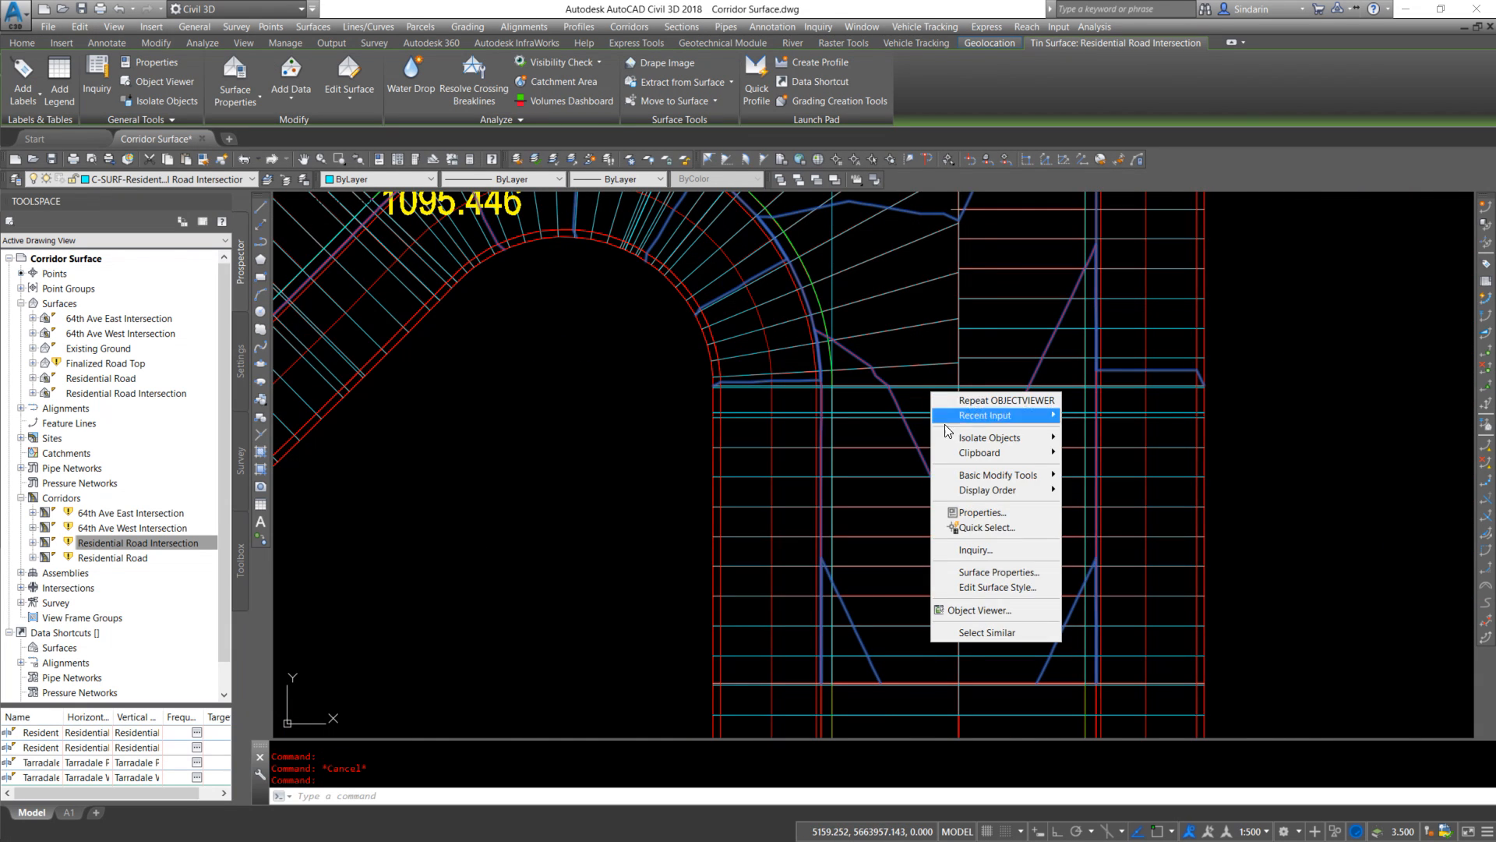
pyautogui.click(1003, 588)
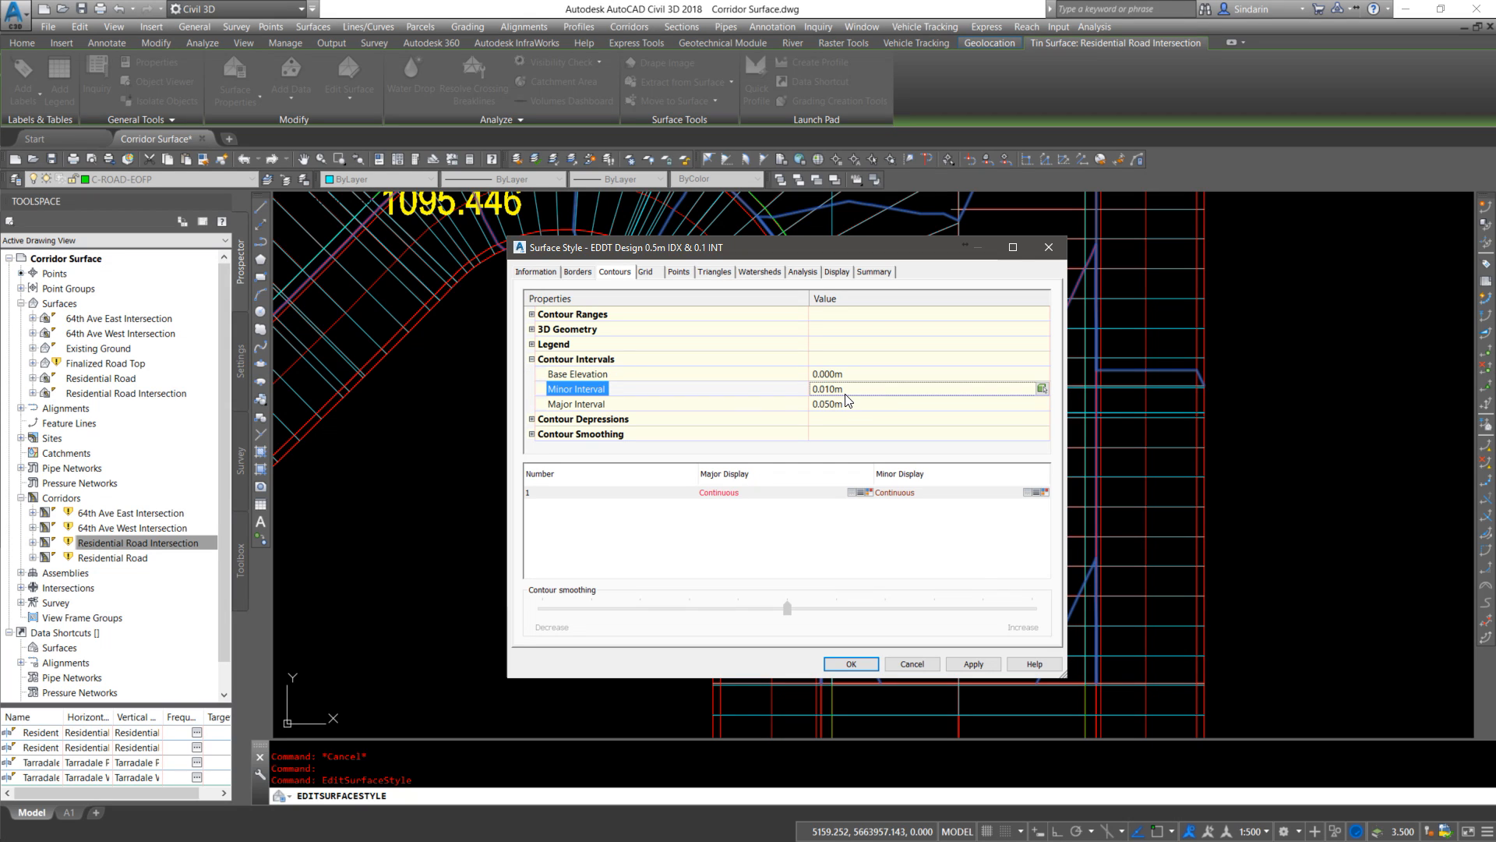
pyautogui.click(851, 663)
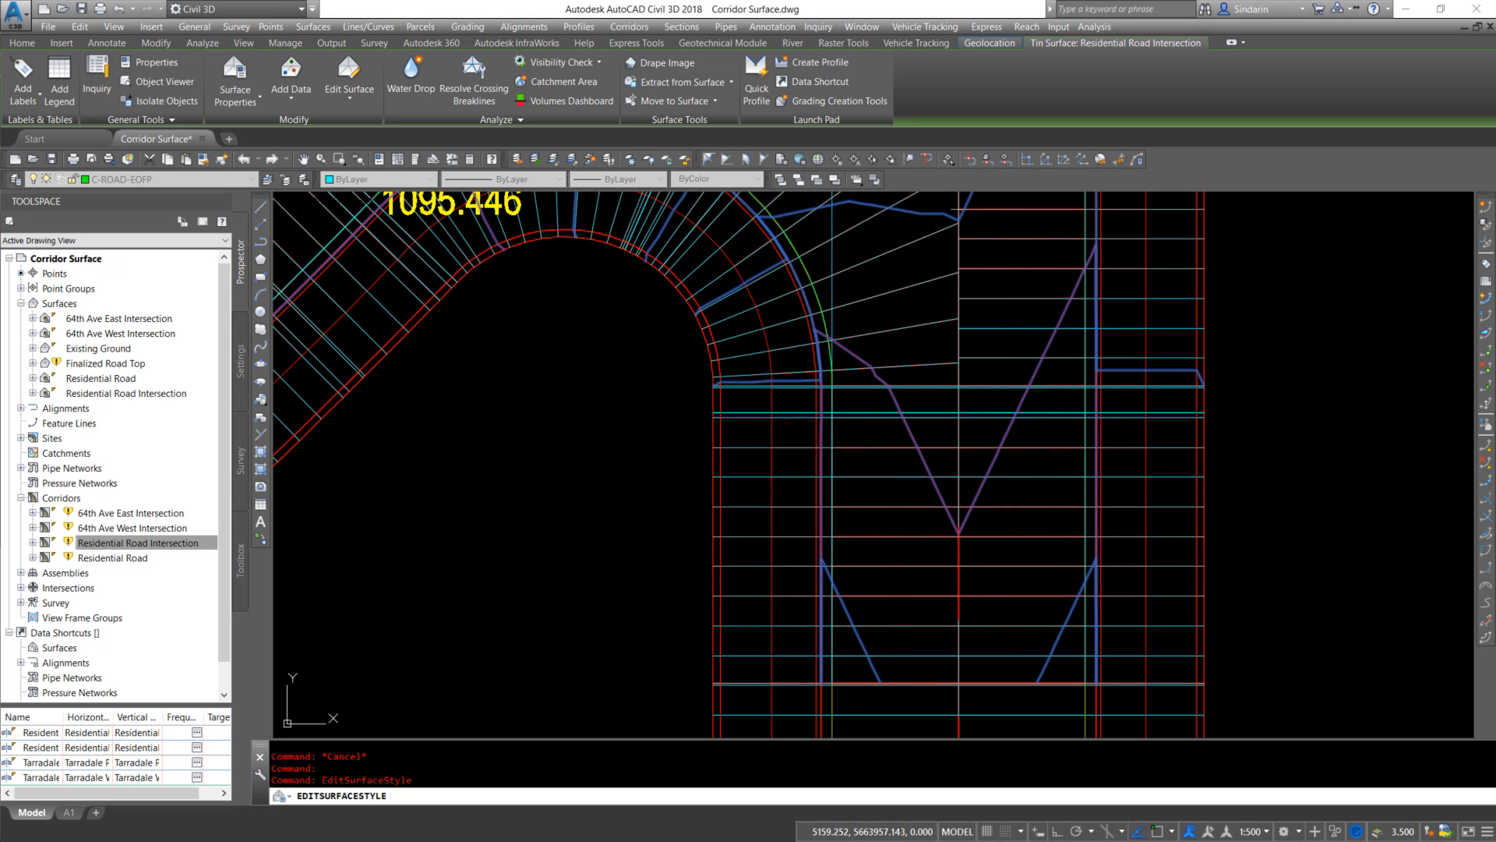
pyautogui.press('Escape')
pyautogui.scroll(5, 861, 369)
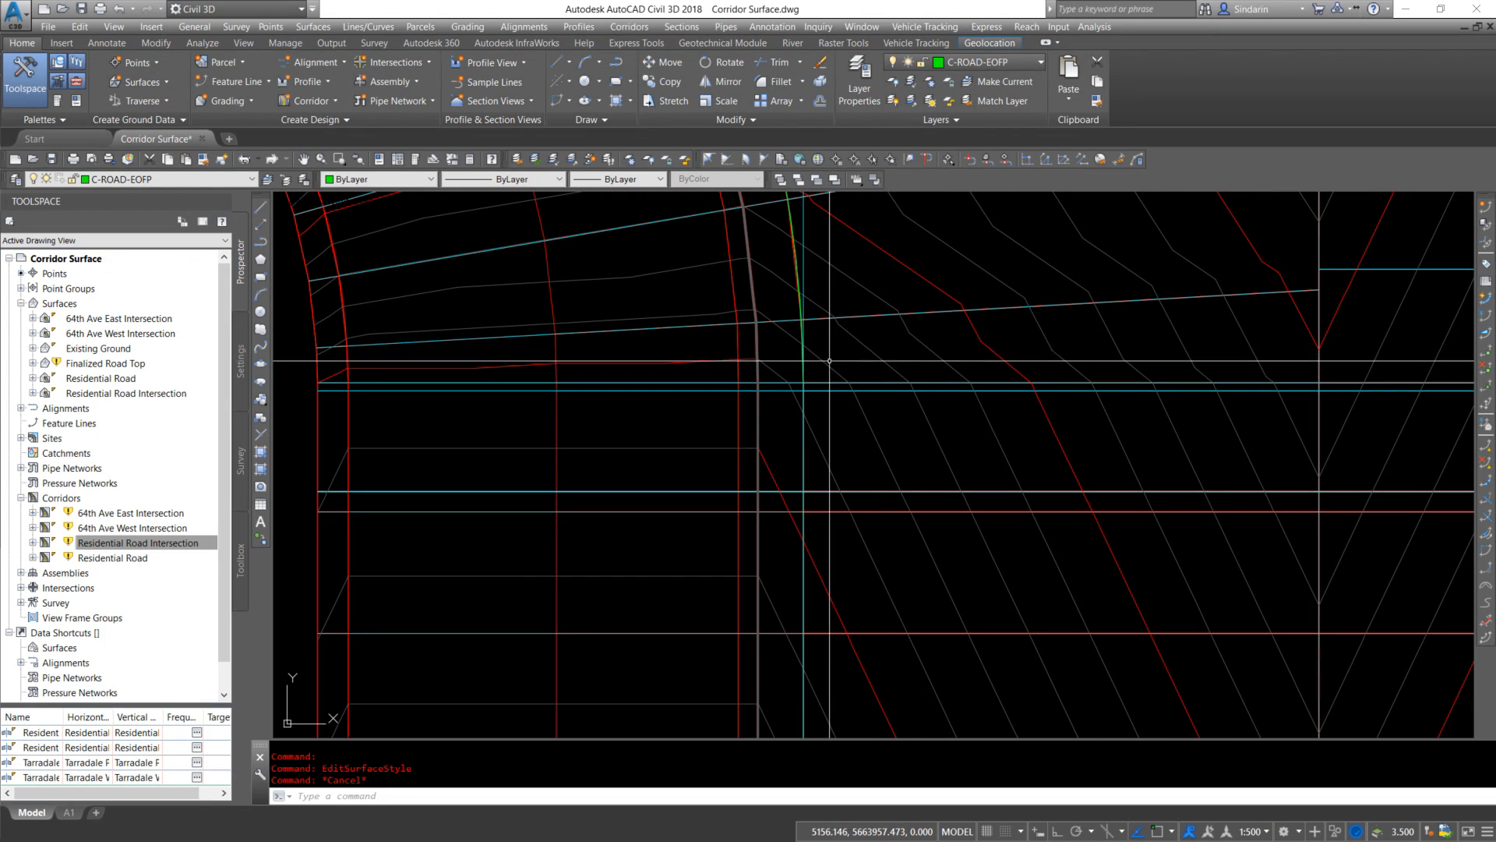
# Examine the surface contours along the southwest curb return and the adjoining road lanes
pyautogui.click(868, 400)
pyautogui.scroll(5, 897, 539)
pyautogui.moveTo(897, 538)
pyautogui.mouseDown(button='middle')
pyautogui.moveTo(896, 490)
pyautogui.moveTo(835, 398)
pyautogui.moveTo(831, 544)
pyautogui.mouseUp(button='middle')
pyautogui.moveTo(808, 387); pyautogui.dragTo(840, 535, button='middle')
pyautogui.scroll(8, 754, 394)
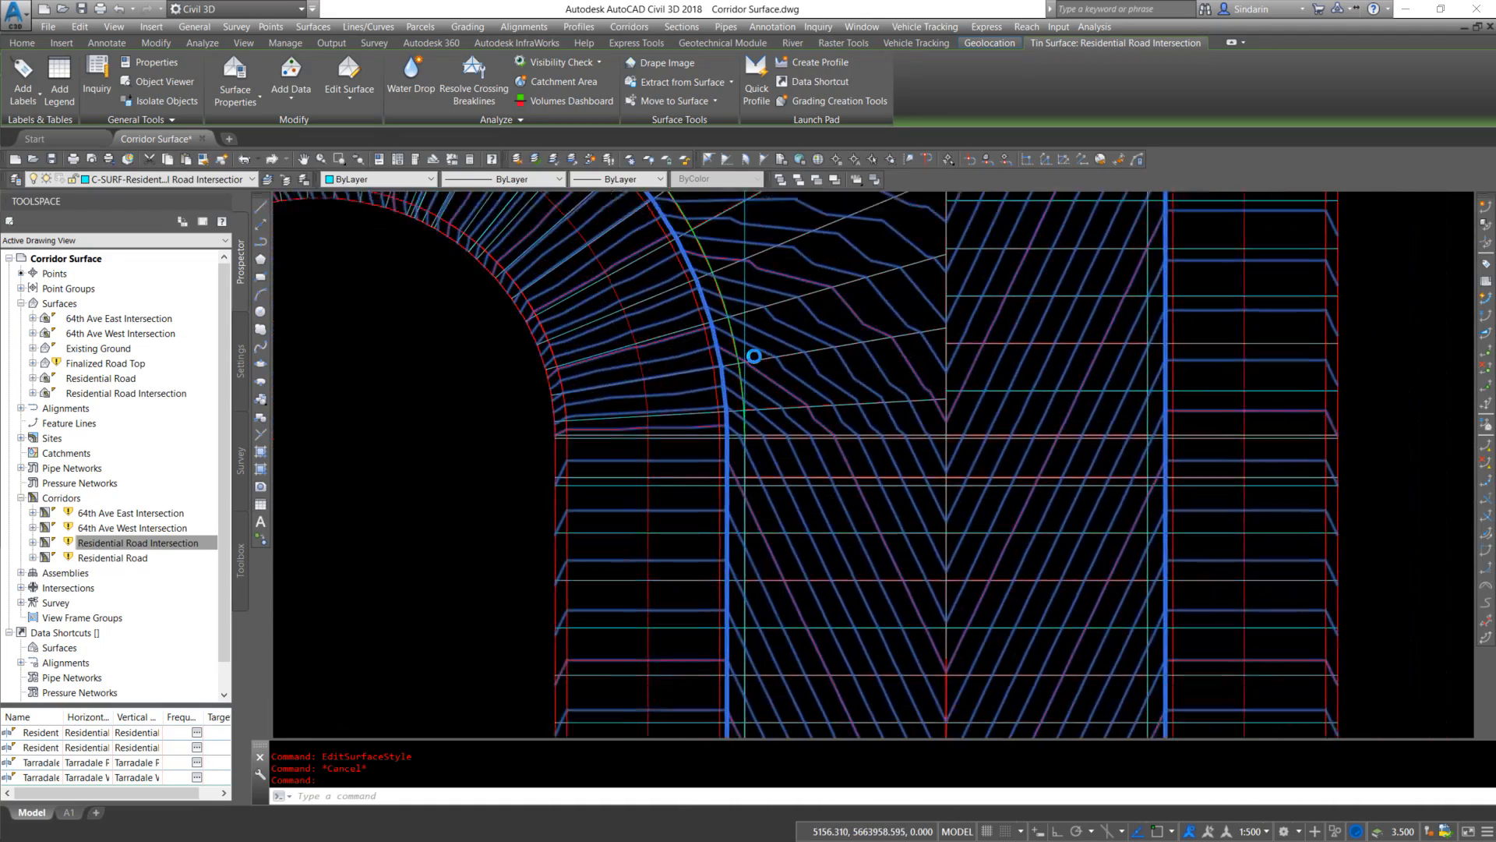
pyautogui.press('Escape')
pyautogui.scroll(1, 745, 355)
pyautogui.scroll(-1, 669, 433)
pyautogui.scroll(3, 612, 425)
# Inspect the Residential Road Intersection surface with its finer contours in the Object Viewer, orbiting between low and overhead angles
pyautogui.click(544, 409)
pyautogui.scroll(-4, 544, 410)
pyautogui.scroll(-2, 726, 544)
pyautogui.moveTo(745, 614); pyautogui.dragTo(710, 366, button='middle')
pyautogui.scroll(-2, 710, 366)
pyautogui.moveTo(768, 567)
pyautogui.mouseDown(button='middle')
pyautogui.moveTo(770, 469)
pyautogui.moveTo(791, 681)
pyautogui.mouseUp(button='middle')
pyautogui.moveTo(694, 382); pyautogui.dragTo(742, 520, button='middle')
pyautogui.moveTo(431, 393)
pyautogui.mouseDown(button='middle')
pyautogui.moveTo(650, 446)
pyautogui.moveTo(758, 533)
pyautogui.moveTo(717, 488)
pyautogui.mouseUp(button='middle')
pyautogui.scroll(3, 654, 526)
pyautogui.scroll(-3, 654, 526)
pyautogui.scroll(-3, 741, 544)
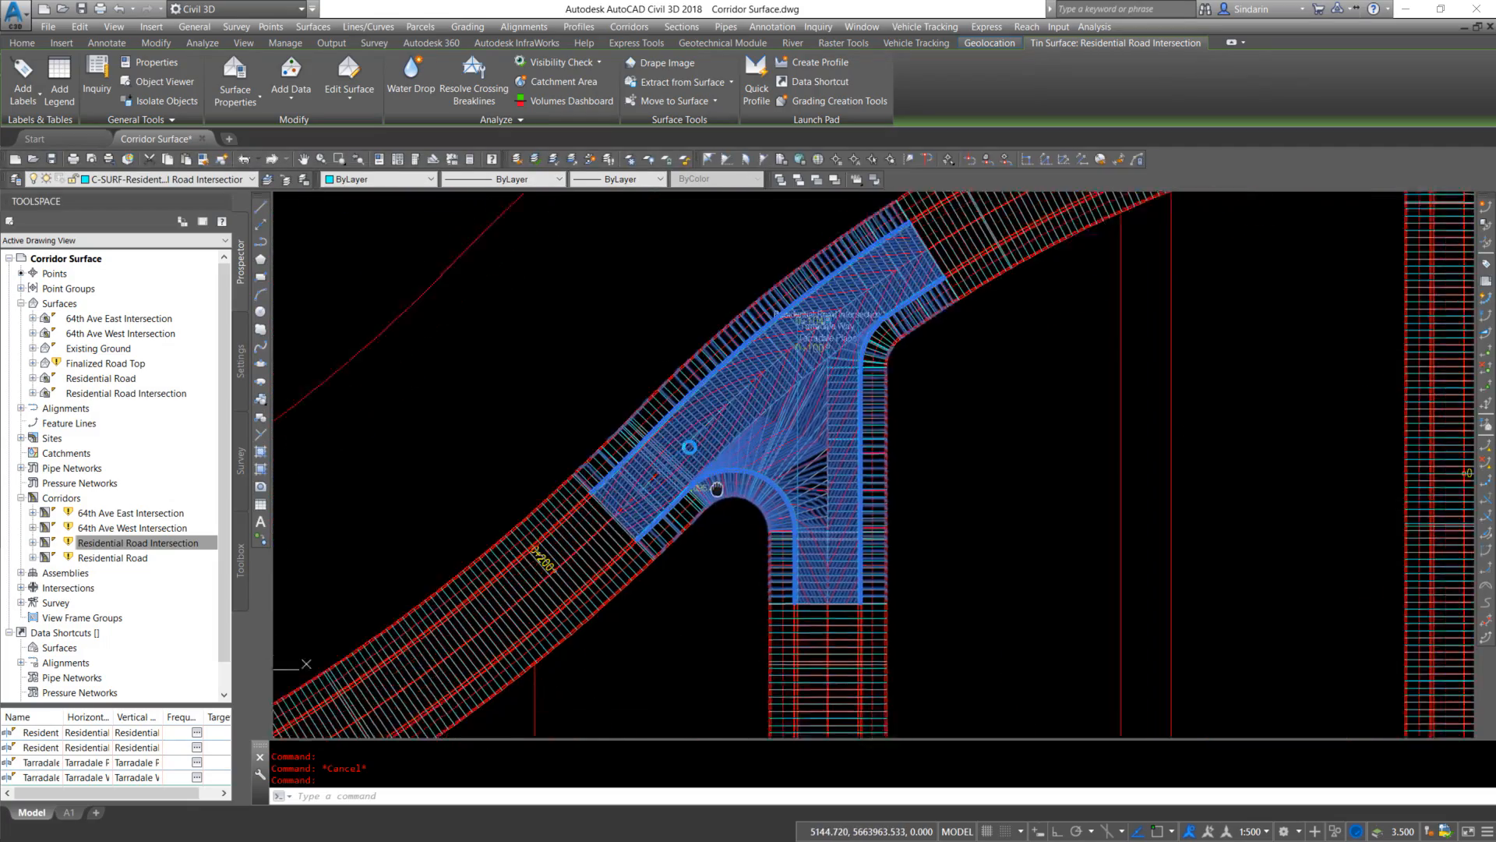
pyautogui.scroll(5, 717, 488)
pyautogui.rightClick(797, 417)
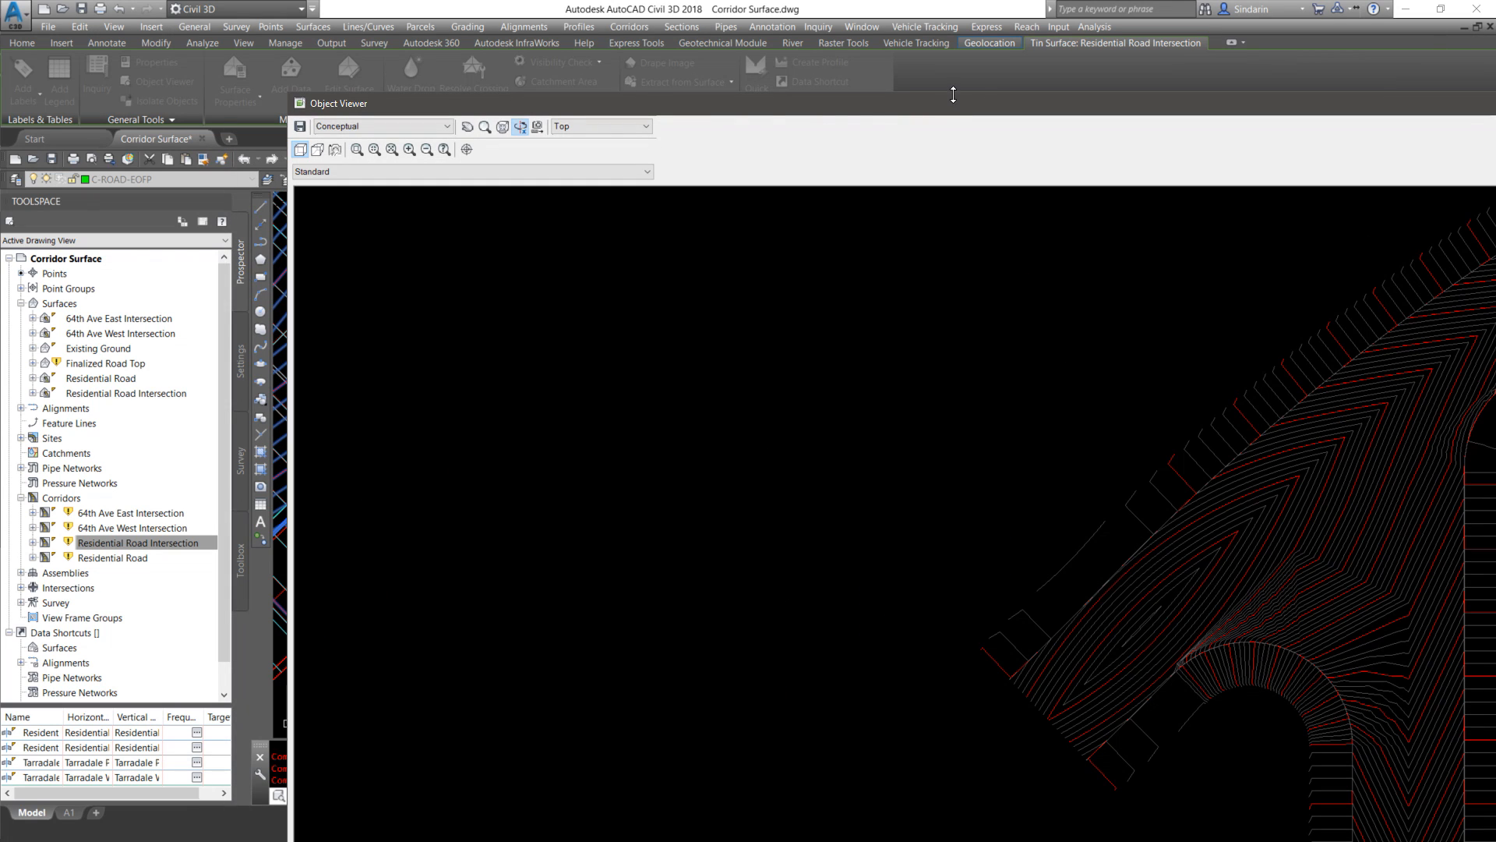
pyautogui.moveTo(938, 103); pyautogui.dragTo(693, 0)
pyautogui.moveTo(780, 539); pyautogui.dragTo(763, 423)
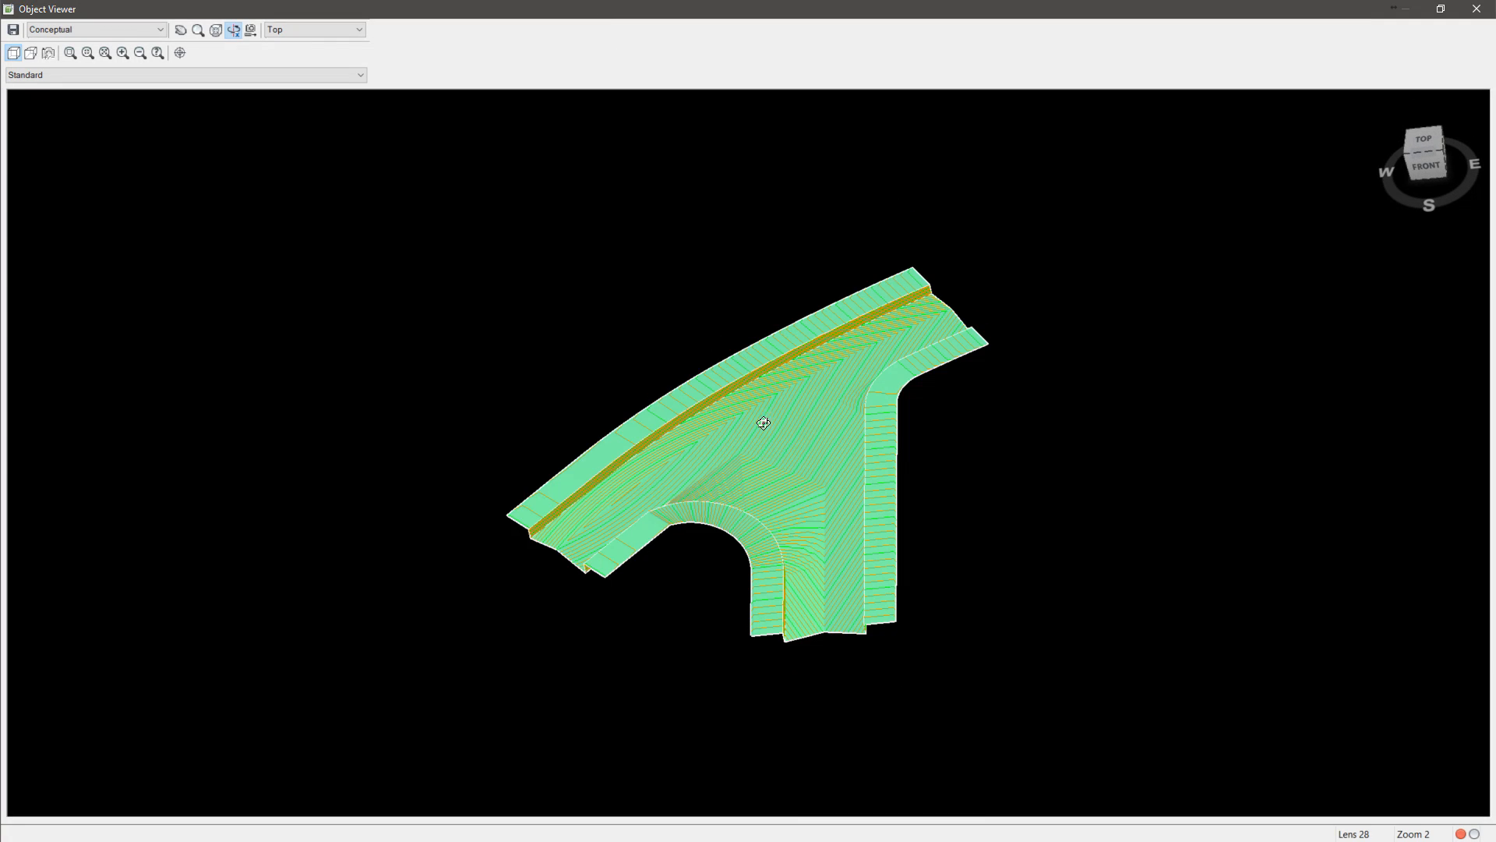
pyautogui.moveTo(796, 583); pyautogui.dragTo(825, 452)
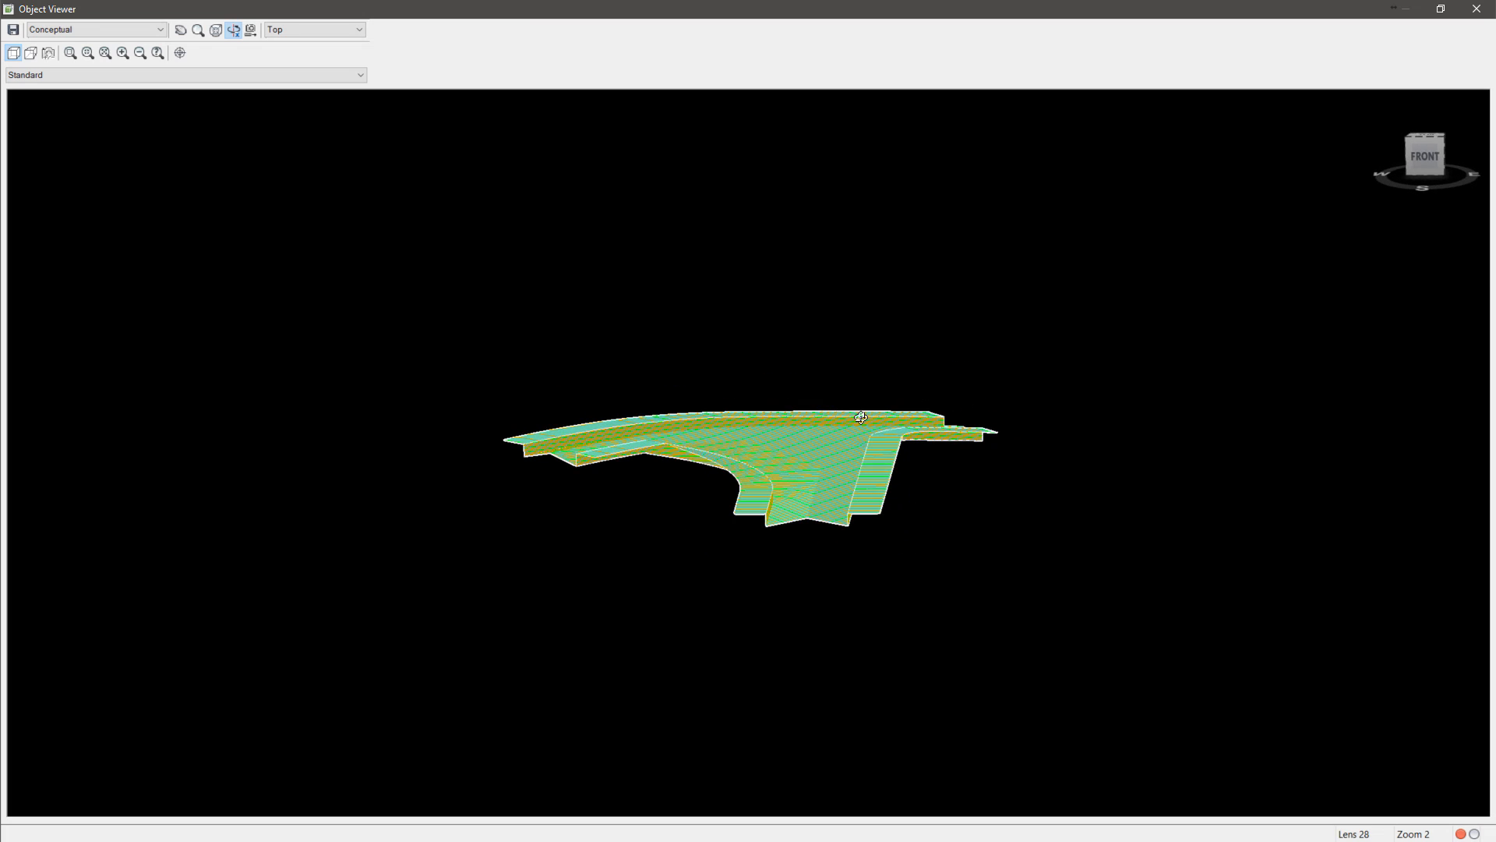
pyautogui.moveTo(779, 354); pyautogui.dragTo(780, 352)
pyautogui.scroll(3, 828, 455)
pyautogui.scroll(-2, 858, 445)
pyautogui.moveTo(858, 445); pyautogui.dragTo(802, 661)
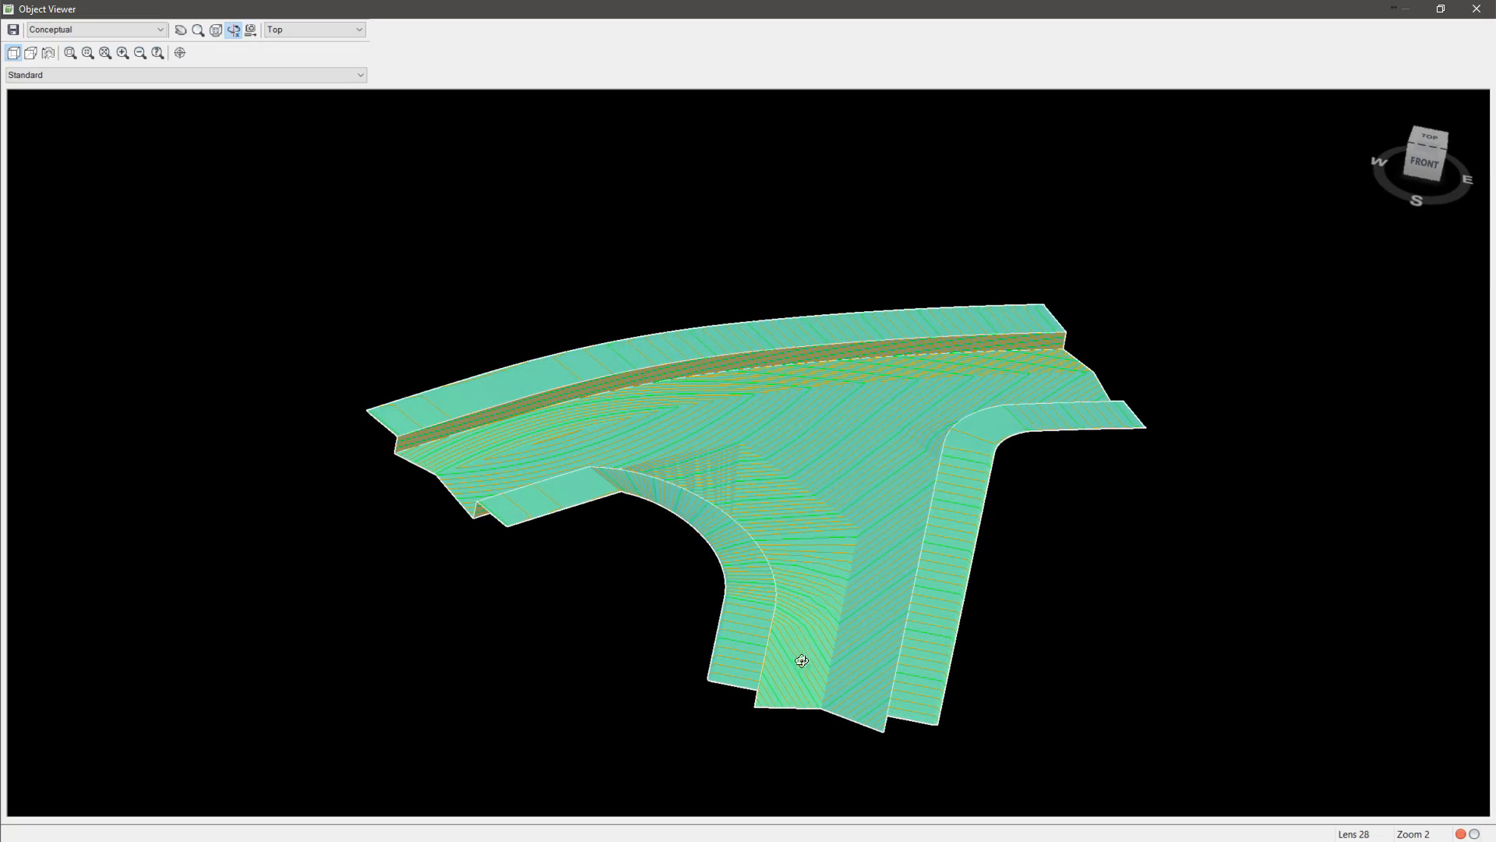
pyautogui.moveTo(733, 507); pyautogui.dragTo(819, 587)
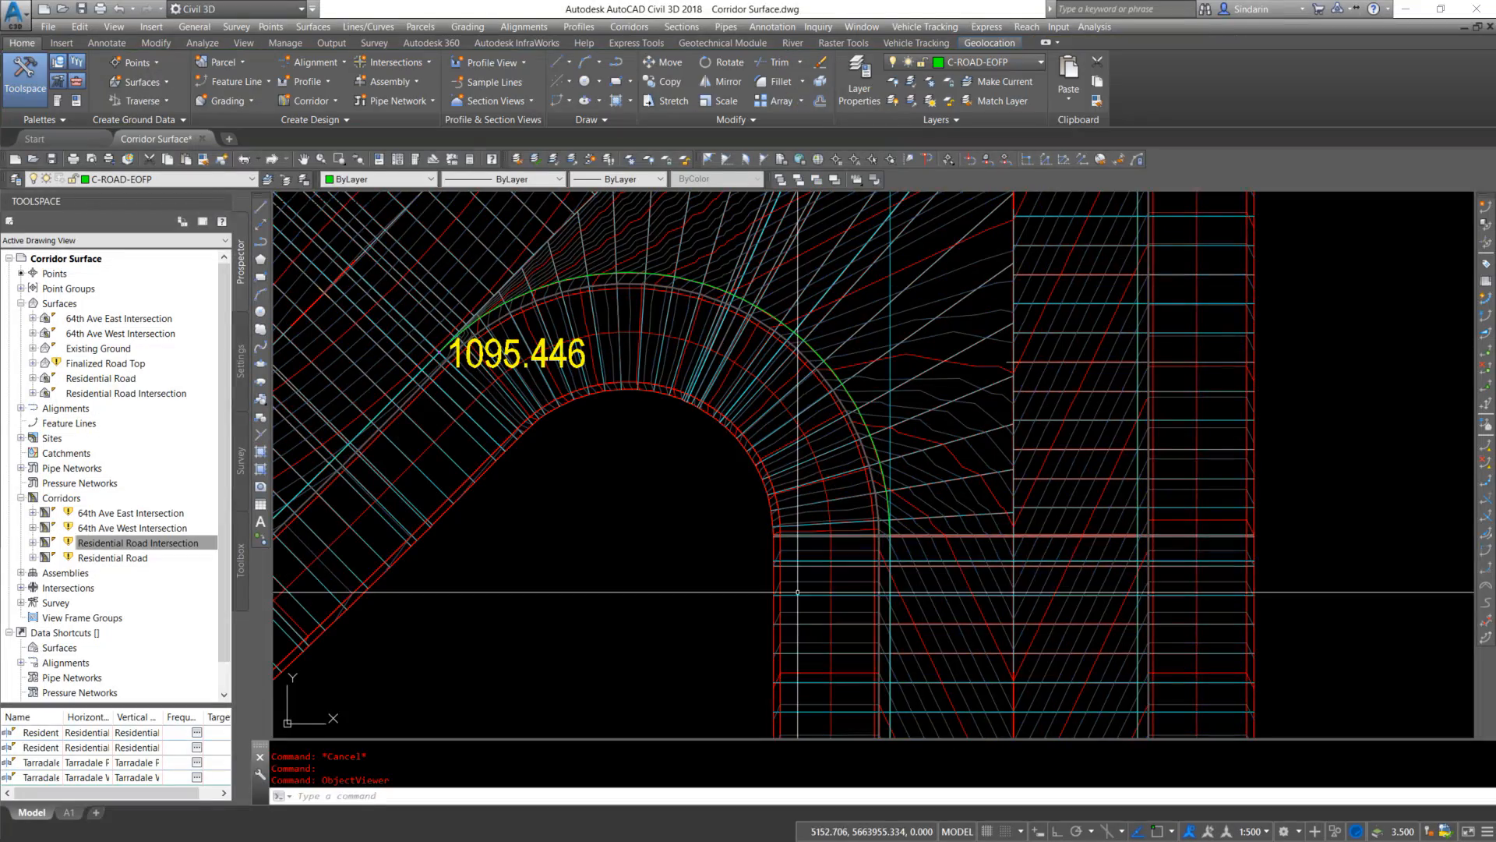
# Regenerate the whole drawing with REGENALL to refresh the display around the curb return
pyautogui.scroll(-3, 742, 466)
pyautogui.scroll(5, 742, 466)
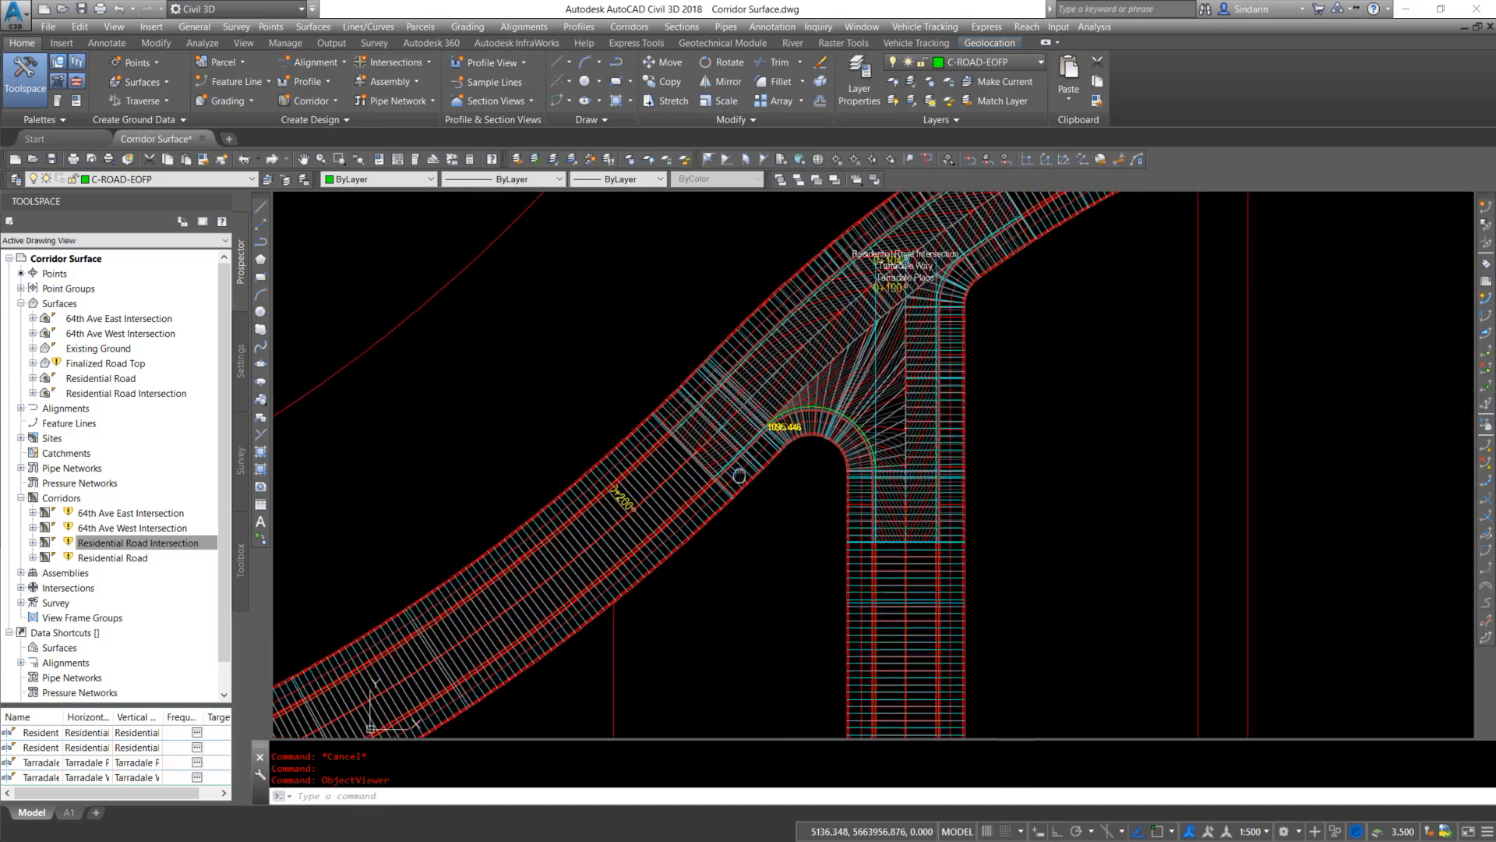
pyautogui.scroll(-1, 742, 466)
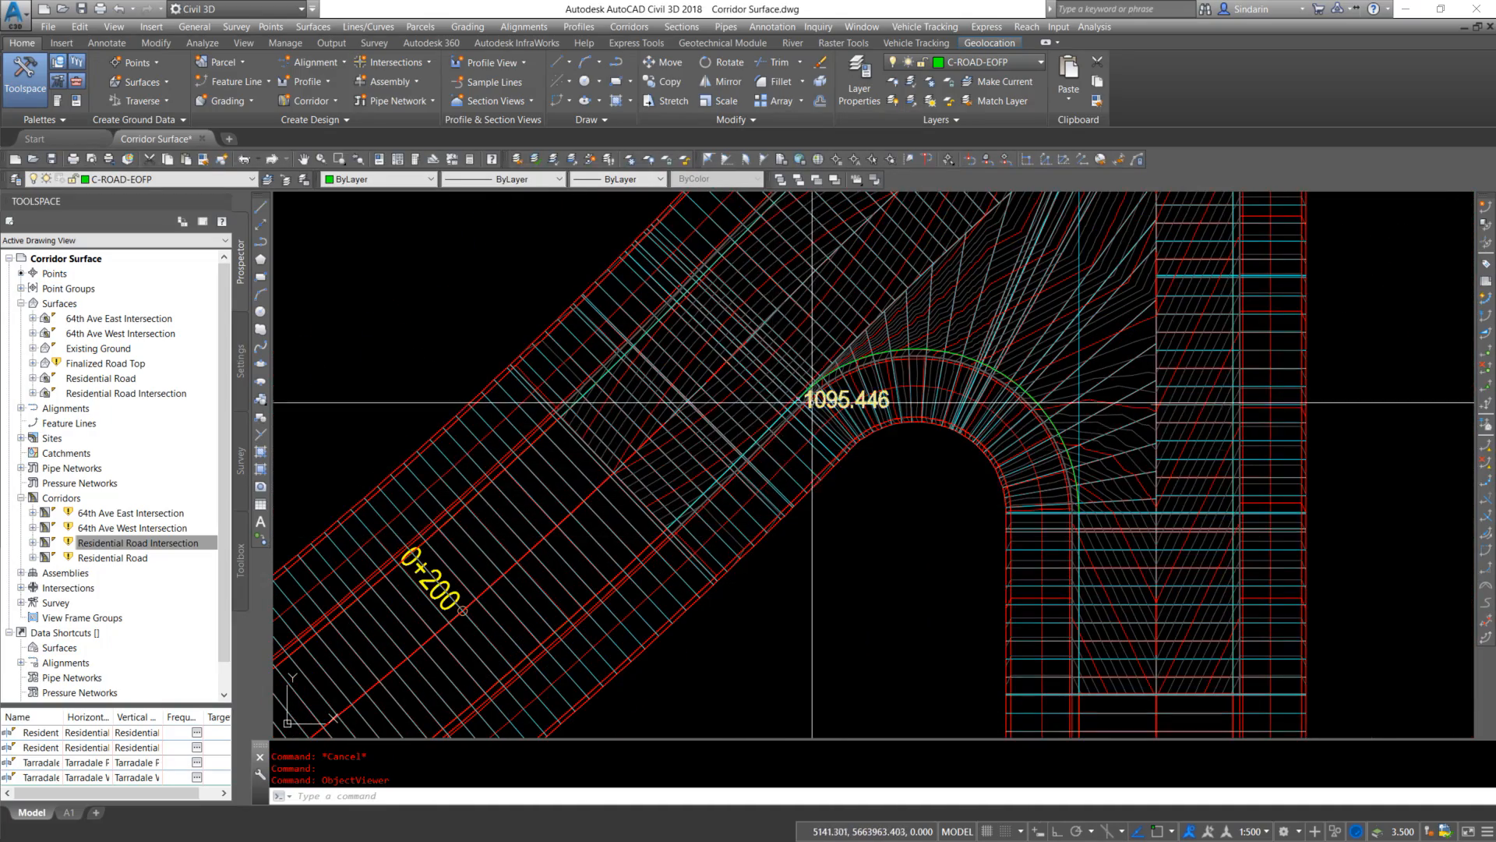
pyautogui.scroll(3, 832, 385)
pyautogui.scroll(-4, 922, 508)
pyautogui.moveTo(1071, 562); pyautogui.dragTo(887, 376, button='middle')
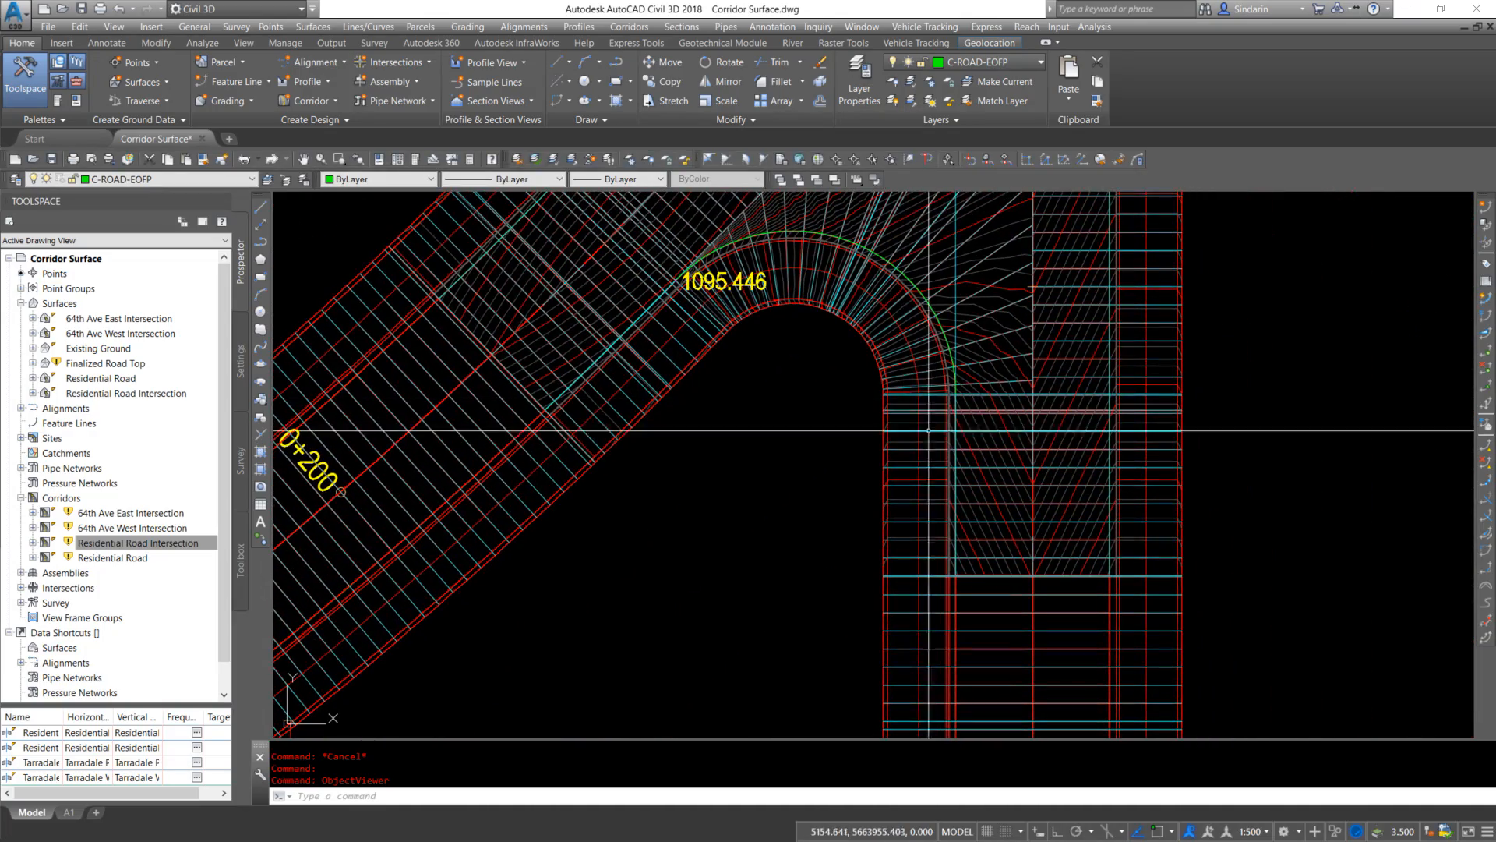
pyautogui.write('rea')
pyautogui.press('Return')
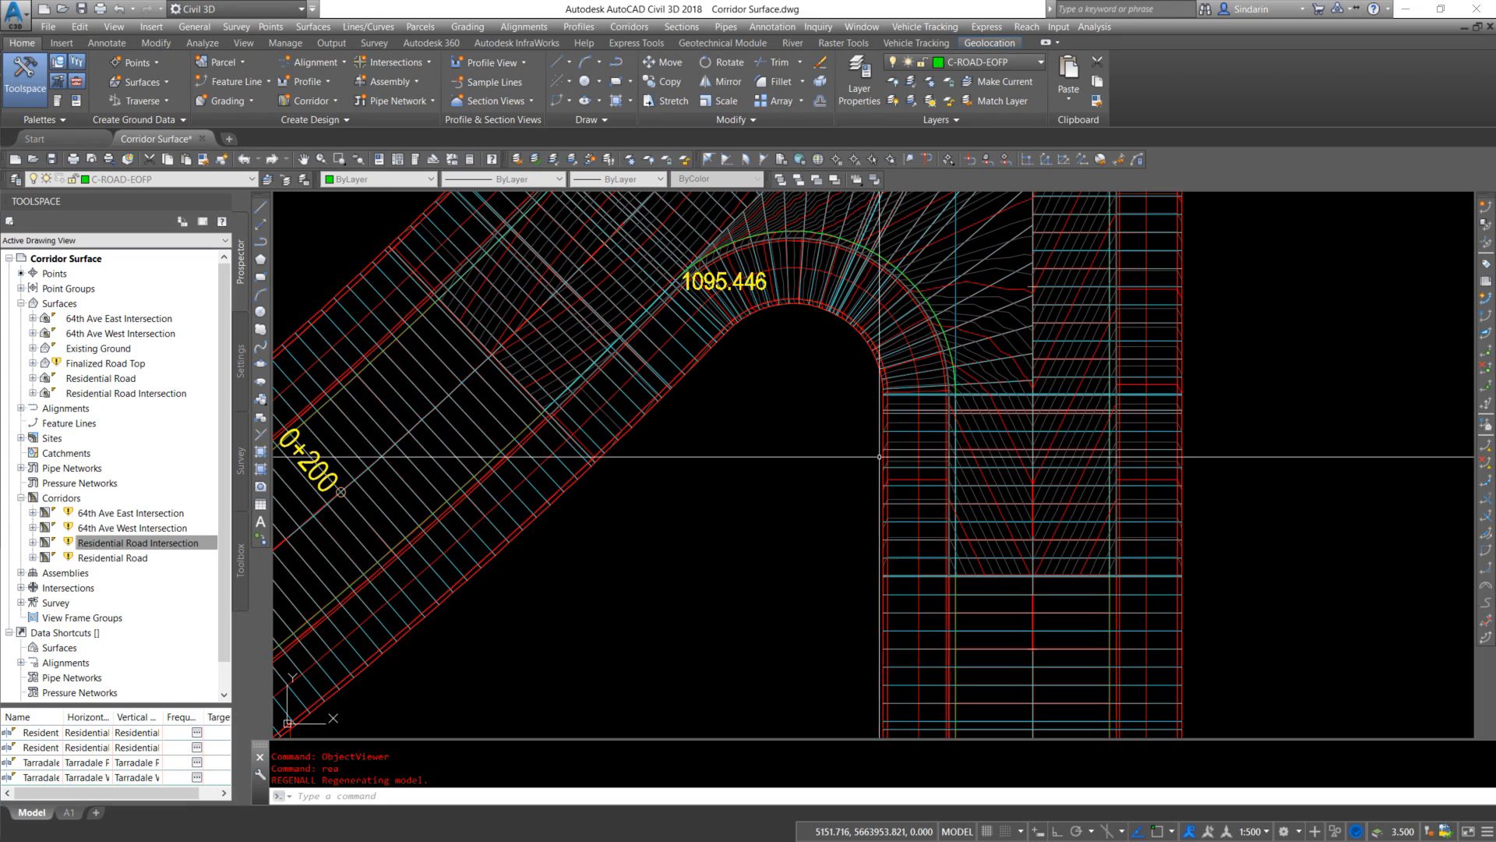
# Delete the existing spot elevation label at the curb return's western end
pyautogui.scroll(3, 747, 267)
pyautogui.click(747, 268)
pyautogui.scroll(-3, 780, 315)
pyautogui.moveTo(788, 300); pyautogui.dragTo(803, 367, button='middle')
pyautogui.press('Delete')
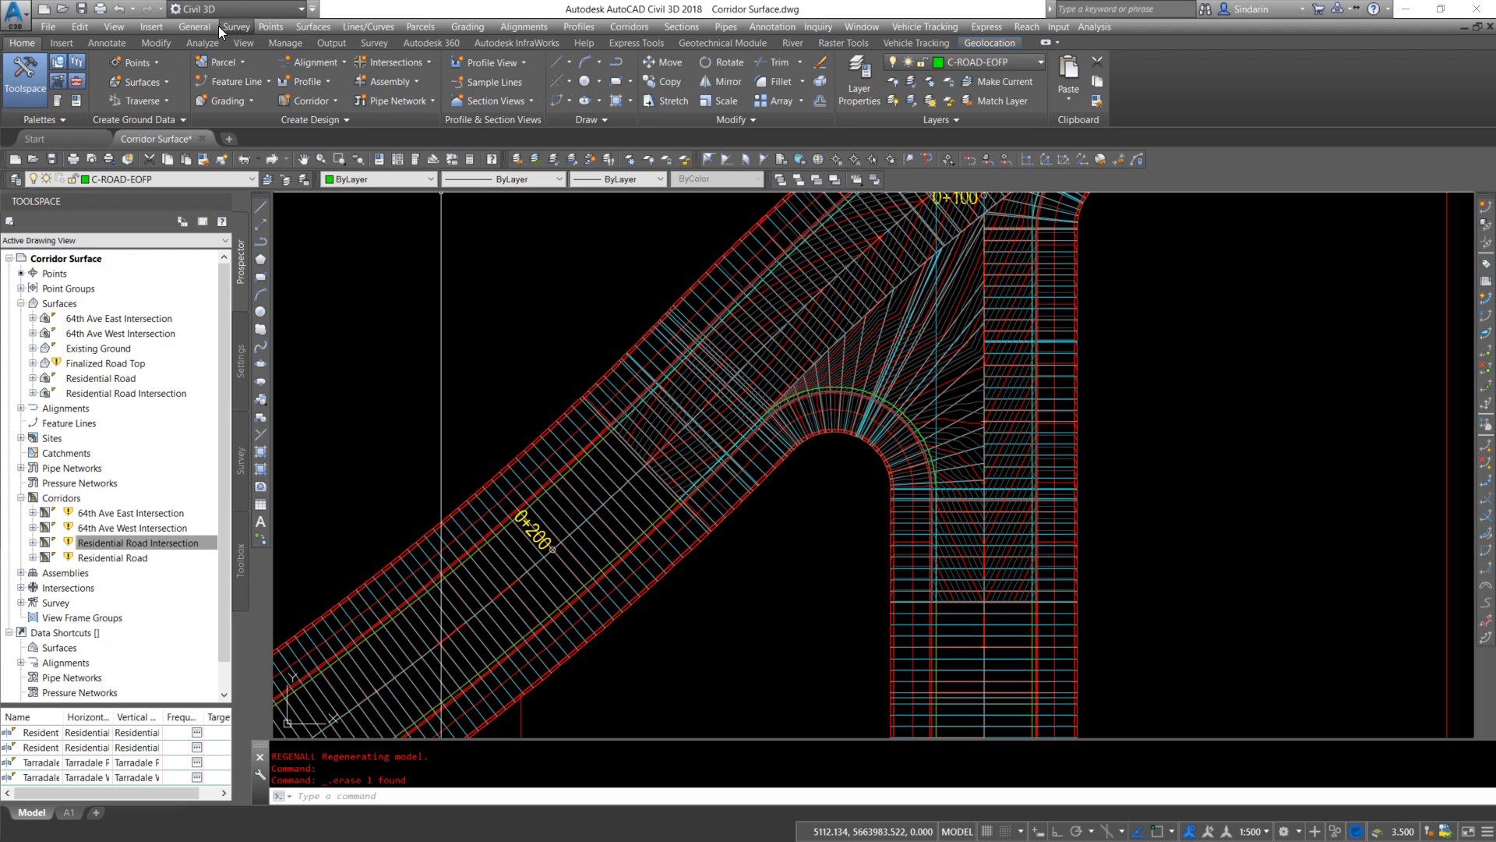
pyautogui.click(312, 29)
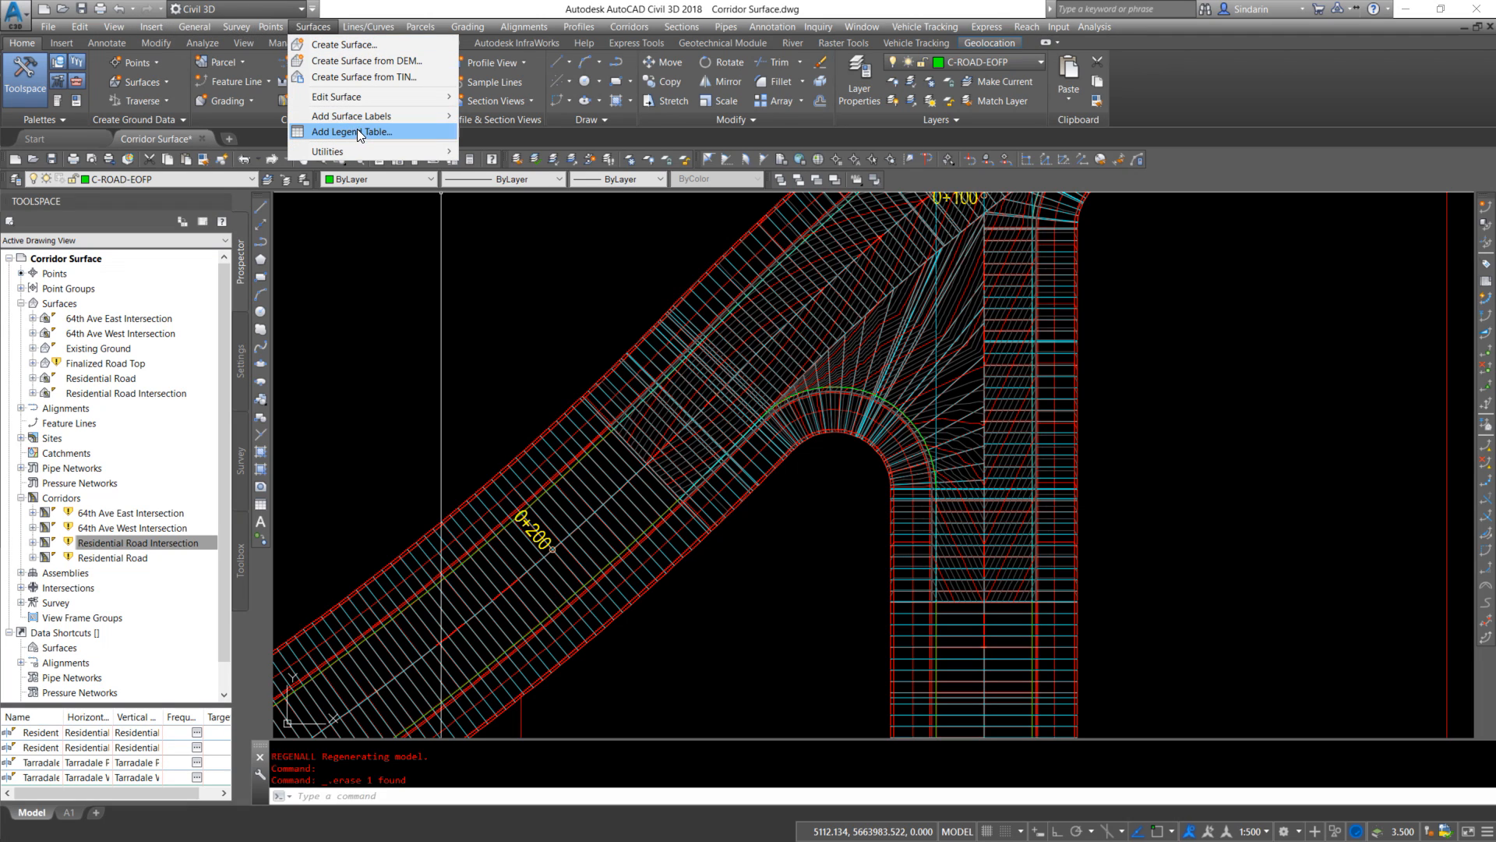
pyautogui.moveTo(363, 123)
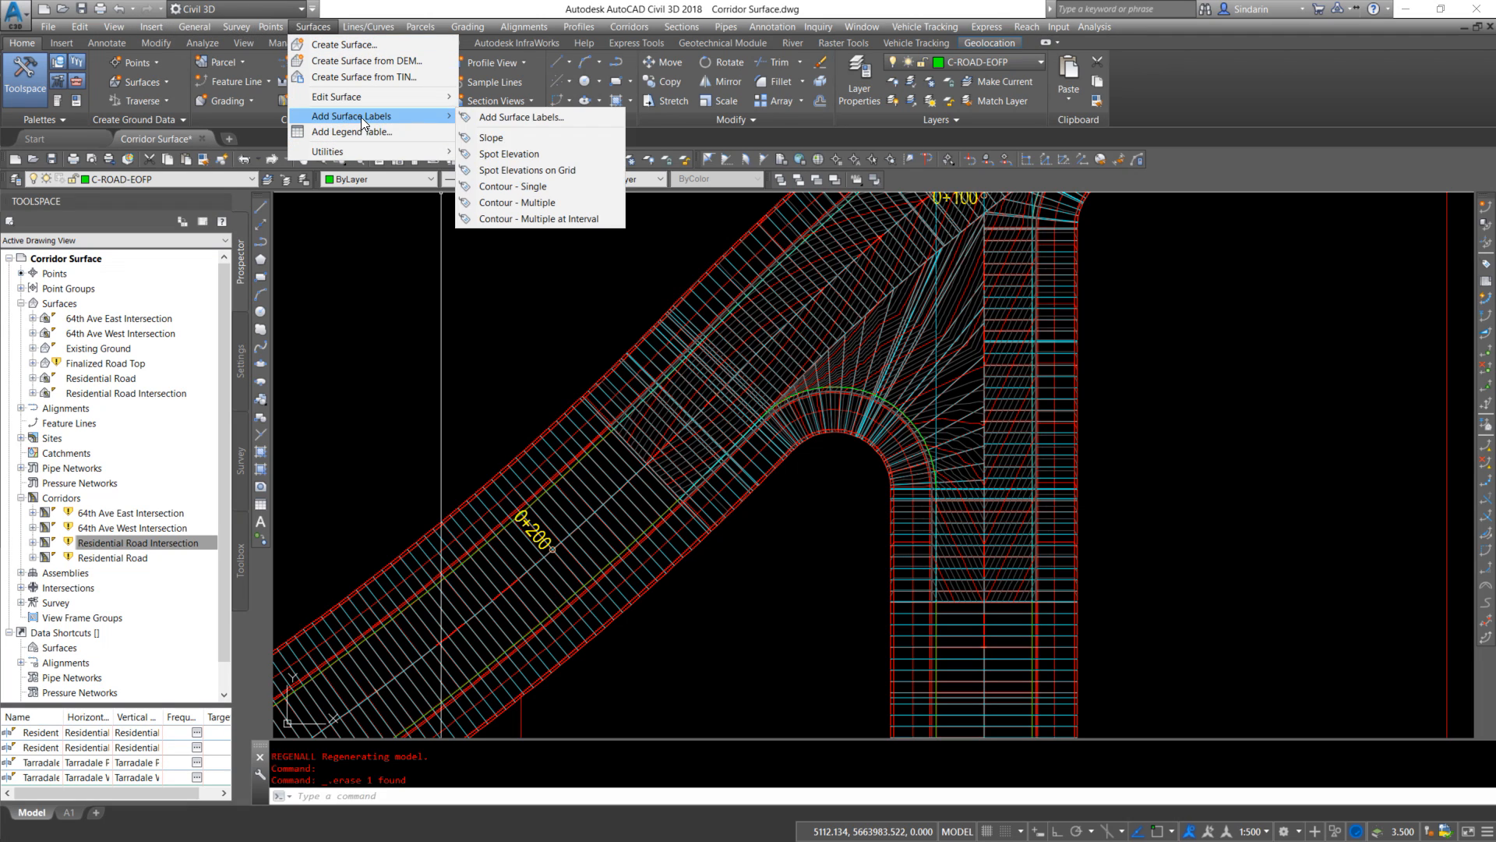
pyautogui.click(509, 154)
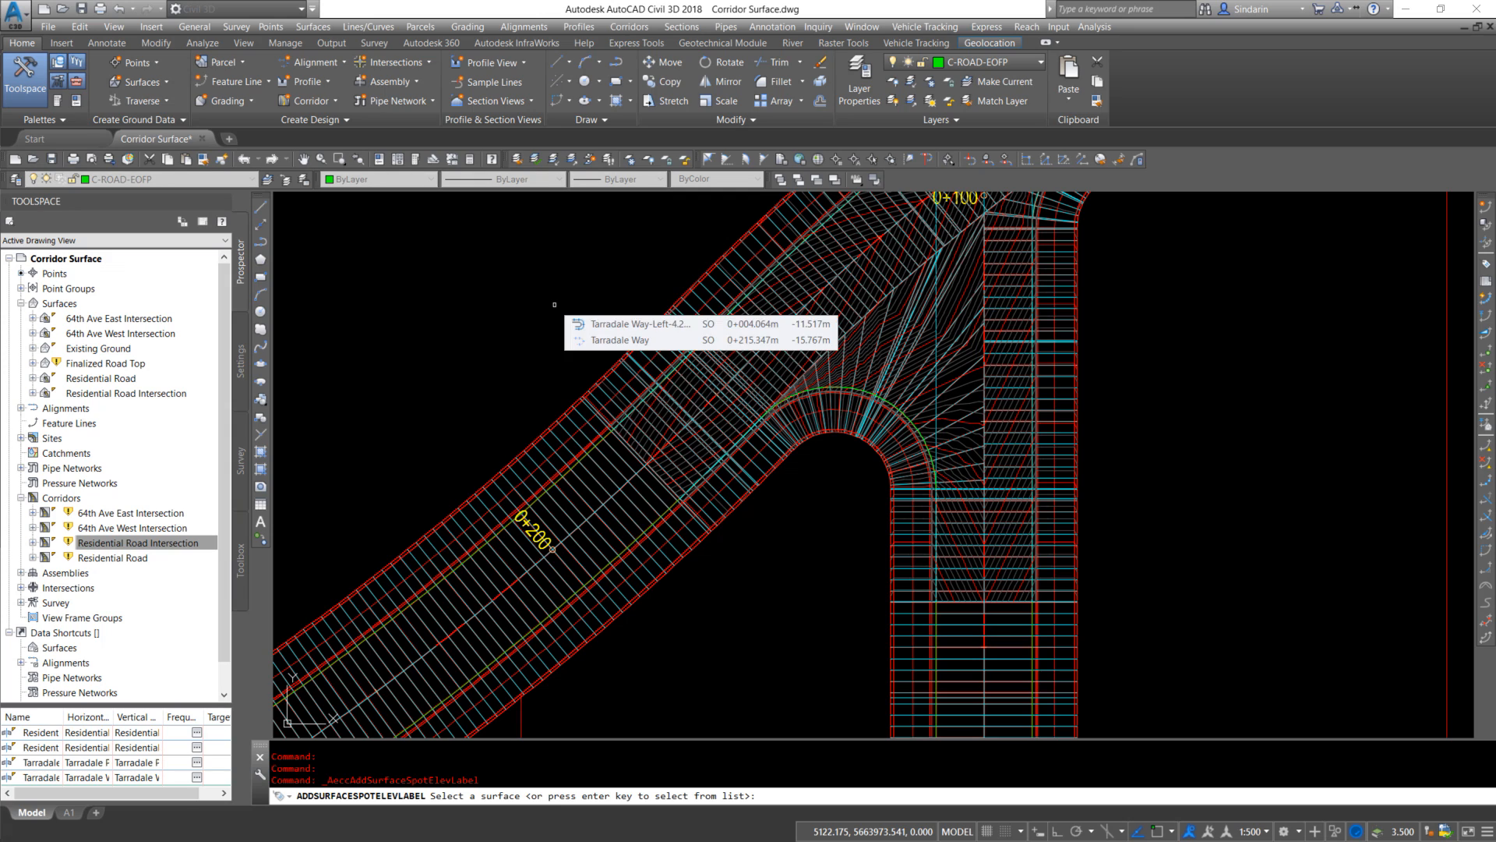
pyautogui.press('Return')
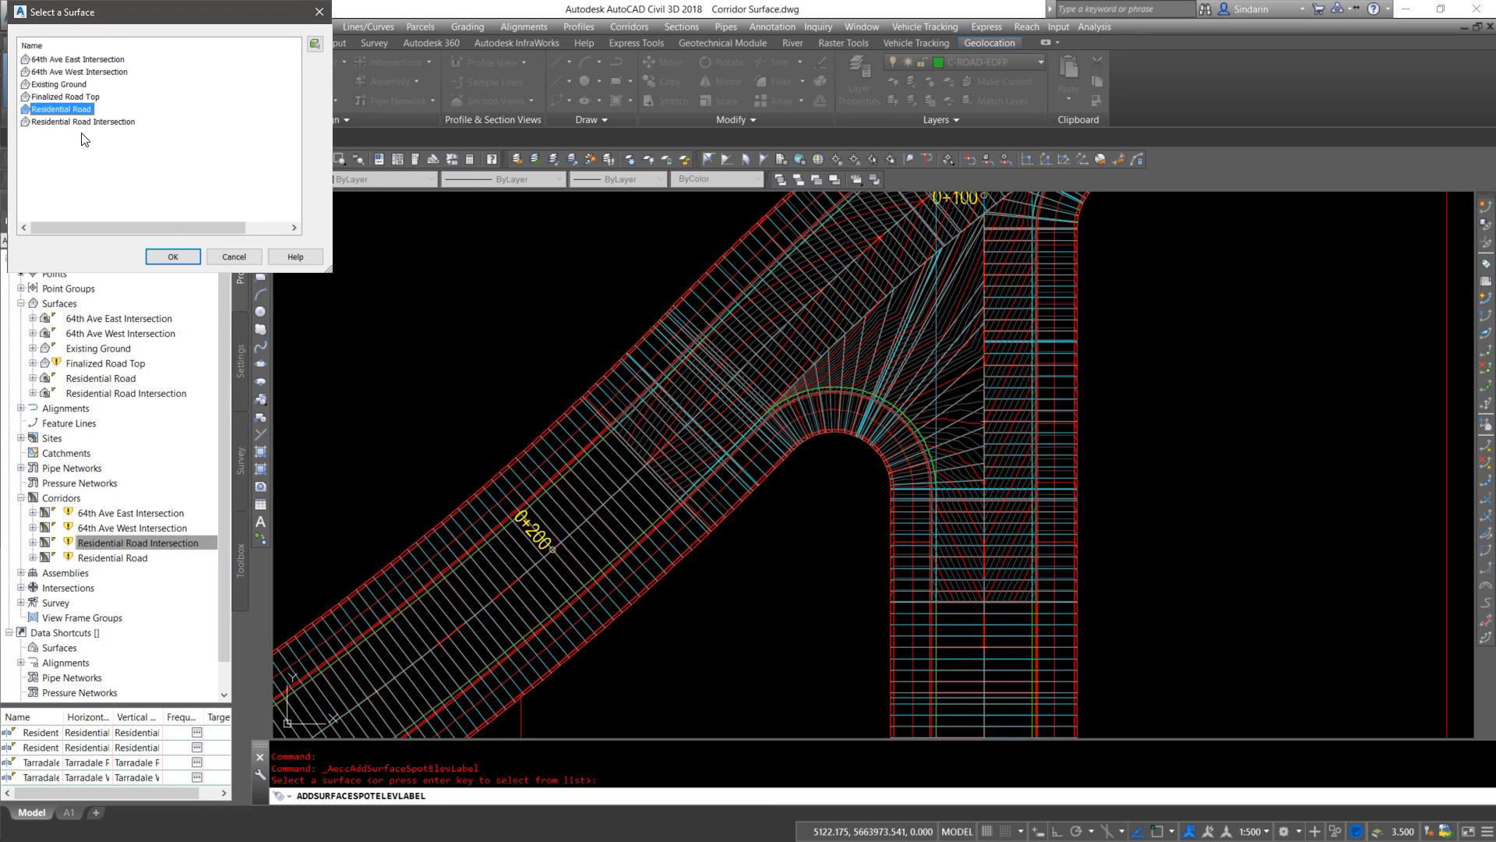
pyautogui.click(173, 257)
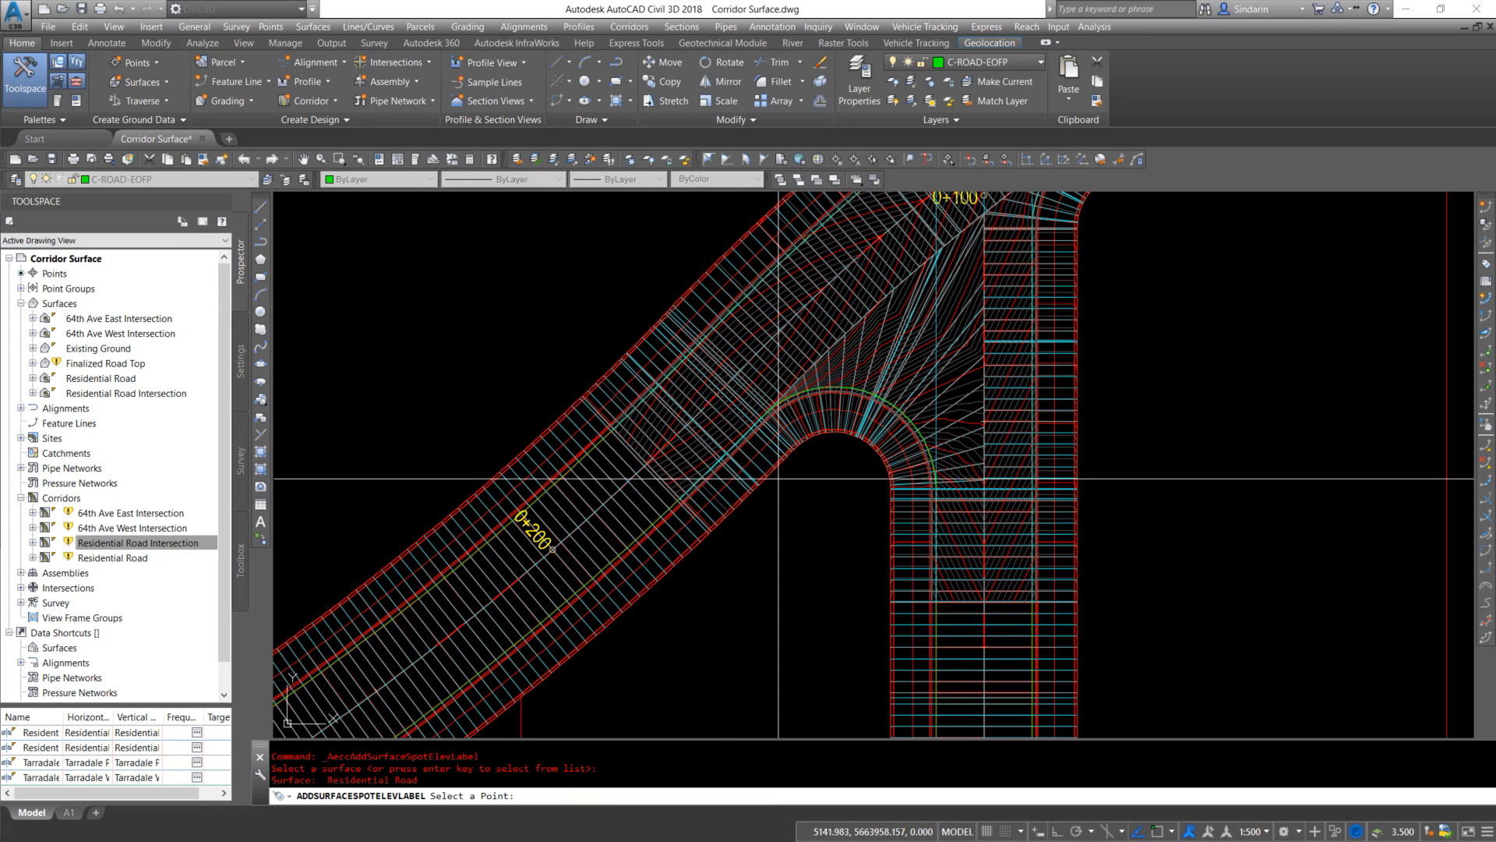
pyautogui.scroll(5, 691, 248)
pyautogui.scroll(-3, 691, 247)
pyautogui.scroll(3, 702, 367)
pyautogui.keyDown('shift'); pyautogui.rightClick(677, 380); pyautogui.keyUp('shift')
pyautogui.press('e')
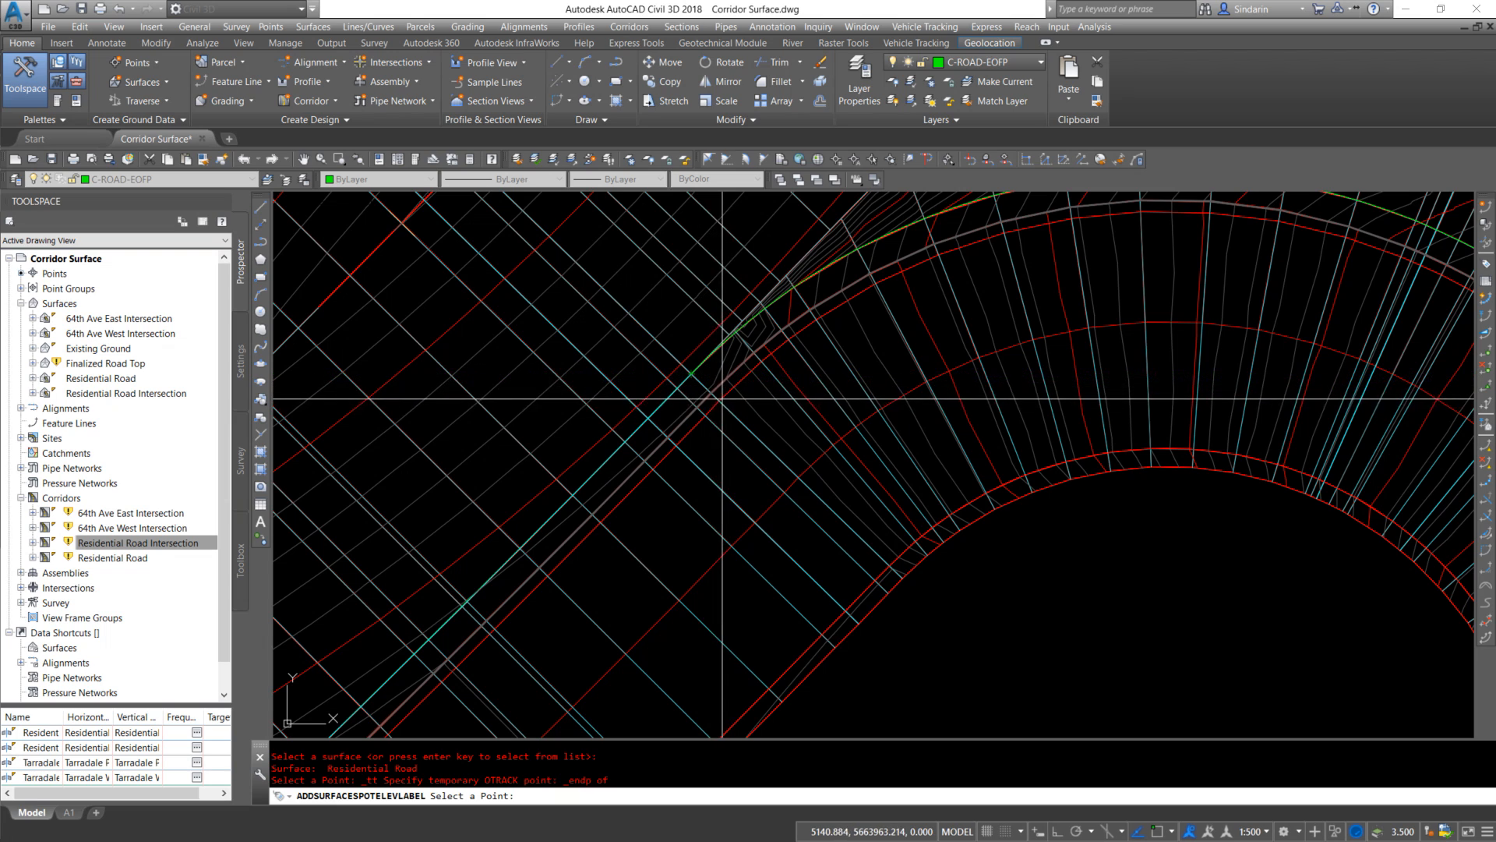
pyautogui.keyDown('shift'); pyautogui.rightClick(691, 371); pyautogui.keyUp('shift')
pyautogui.press('e')
pyautogui.press('Escape')
pyautogui.press('Escape')
pyautogui.press('Escape')
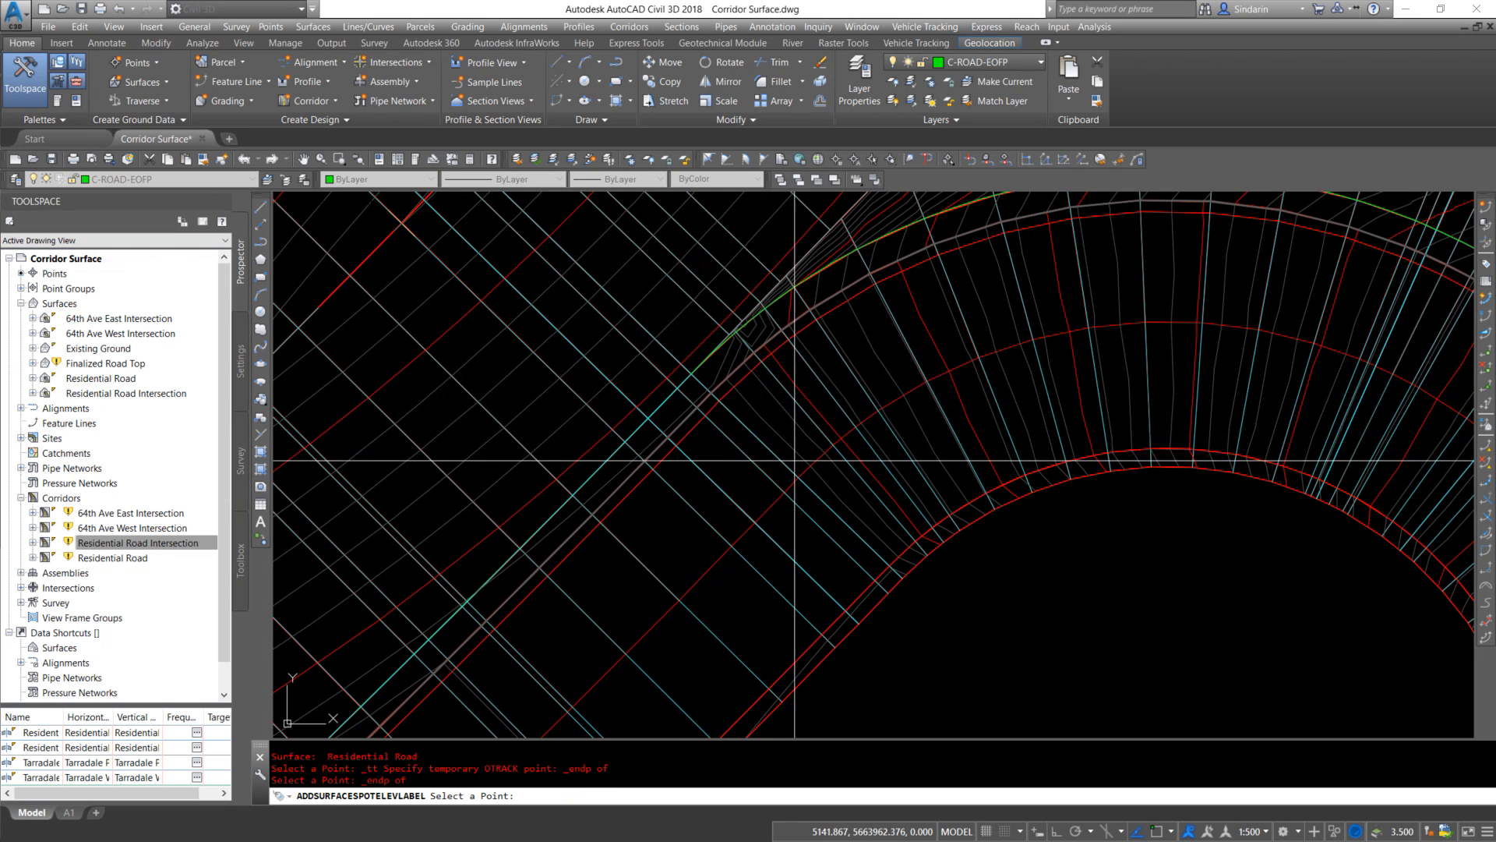
# Add spot elevation labels from the Residential Road surface at the western and eastern endpoints of the curb return
pyautogui.click(313, 26)
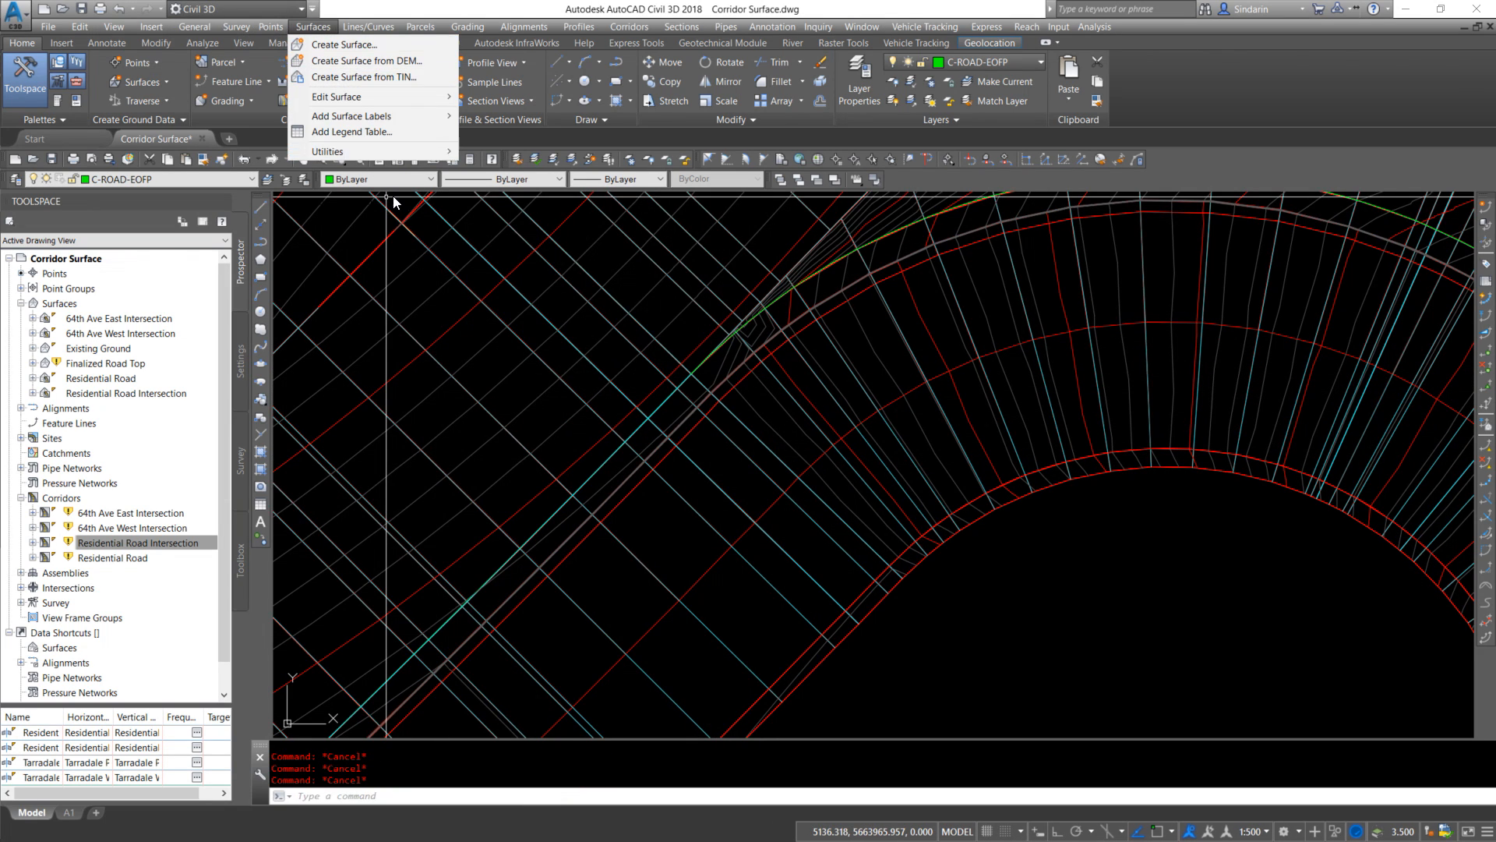
pyautogui.moveTo(360, 117)
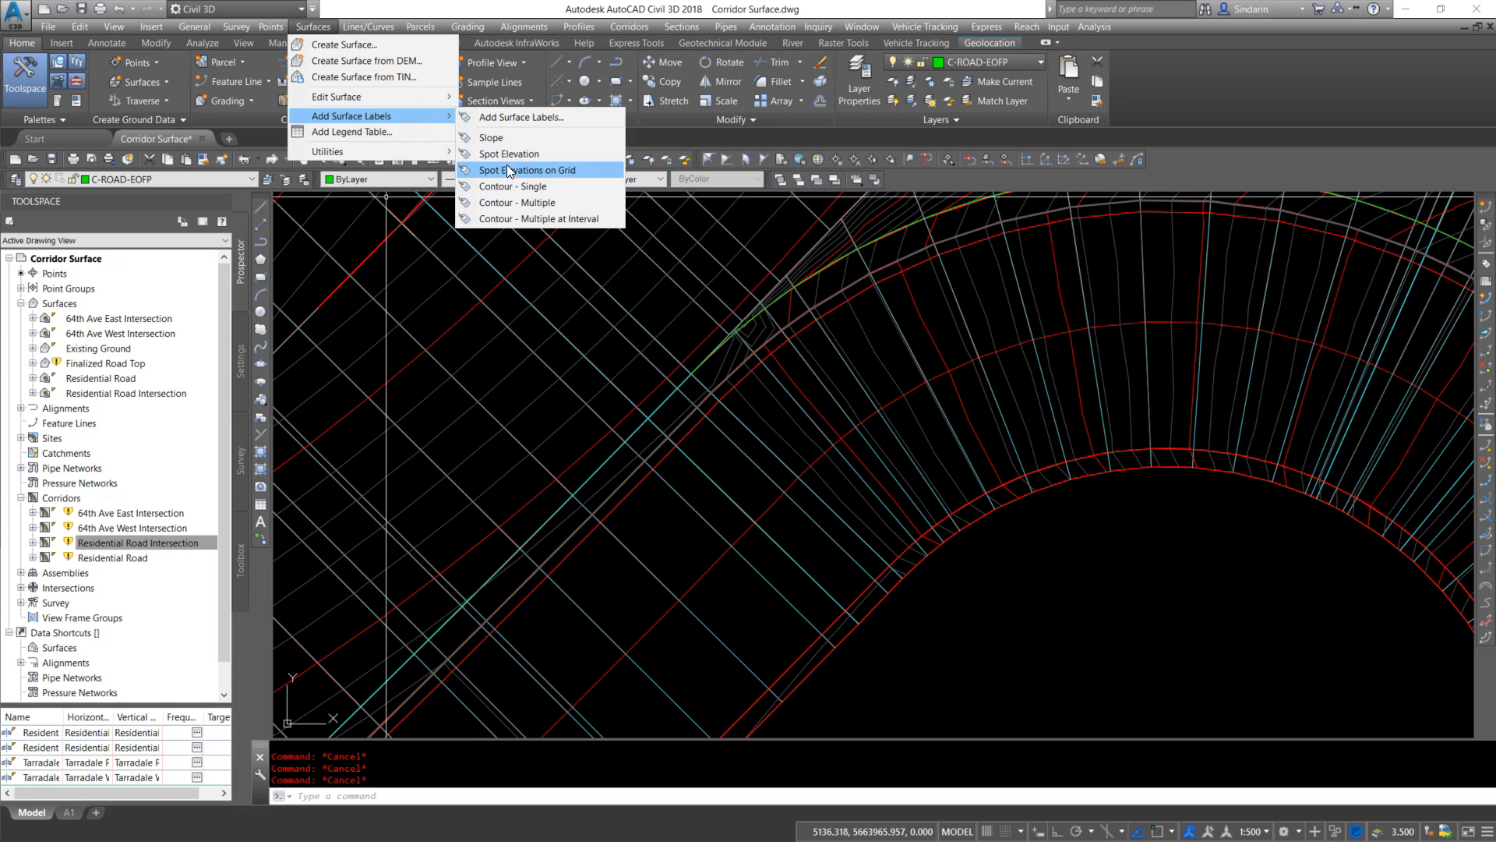
pyautogui.click(509, 155)
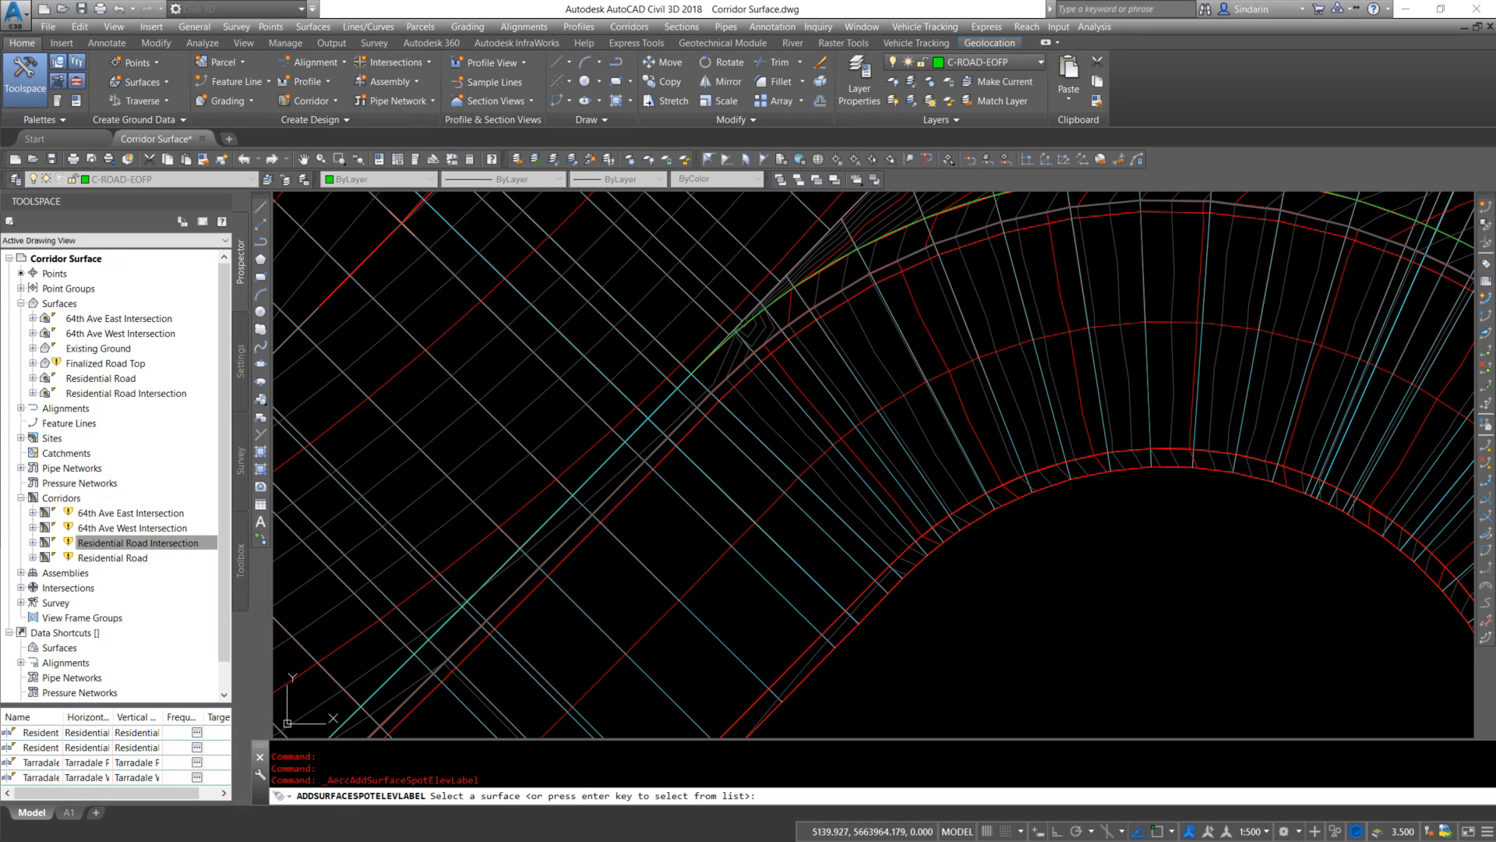
pyautogui.press('Return')
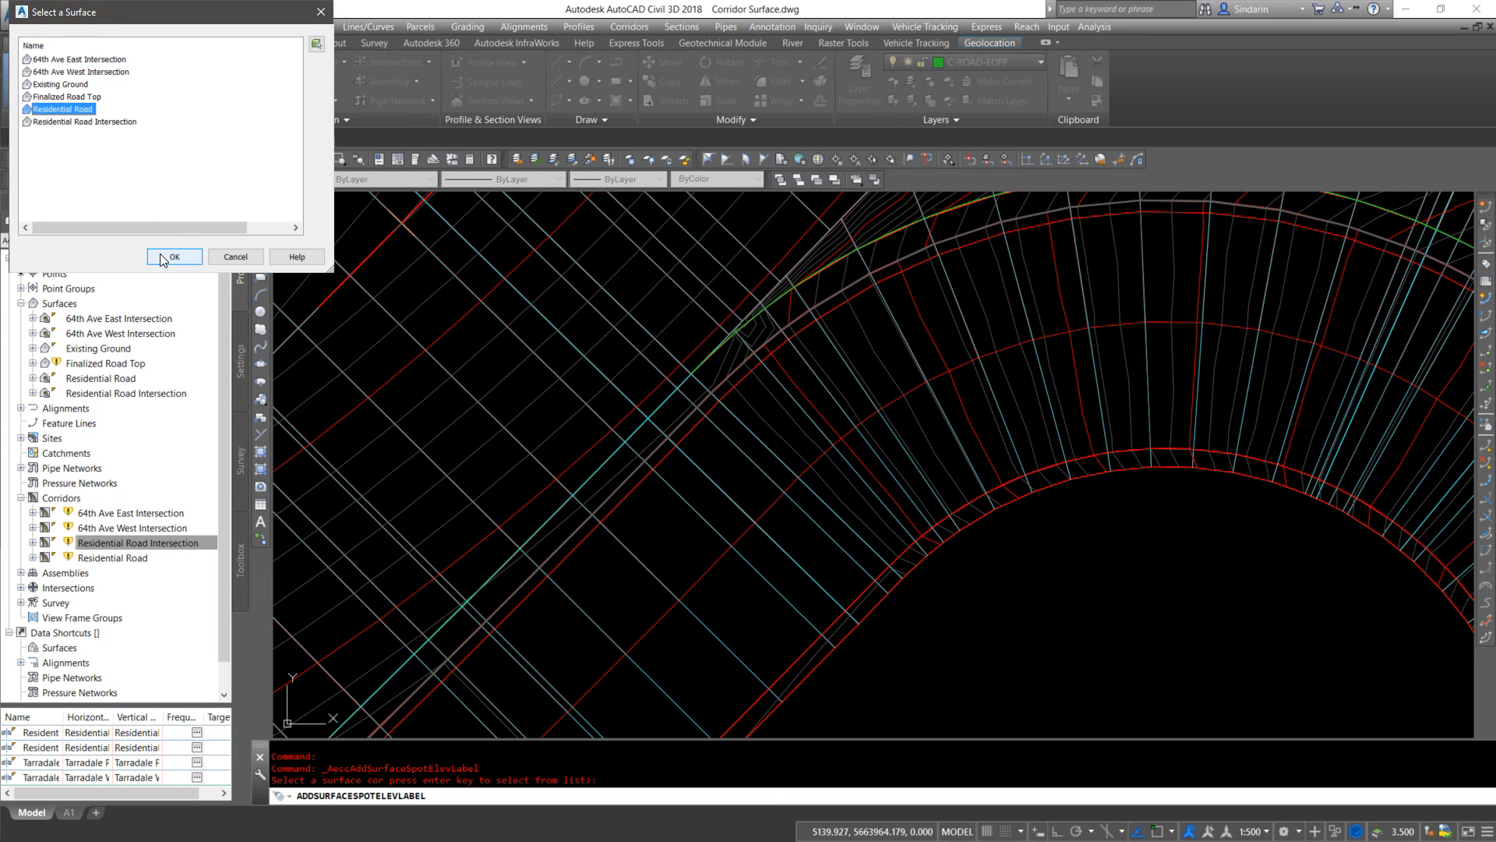
pyautogui.click(173, 257)
pyautogui.keyDown('shift'); pyautogui.rightClick(737, 385); pyautogui.keyUp('shift')
pyautogui.click(787, 487)
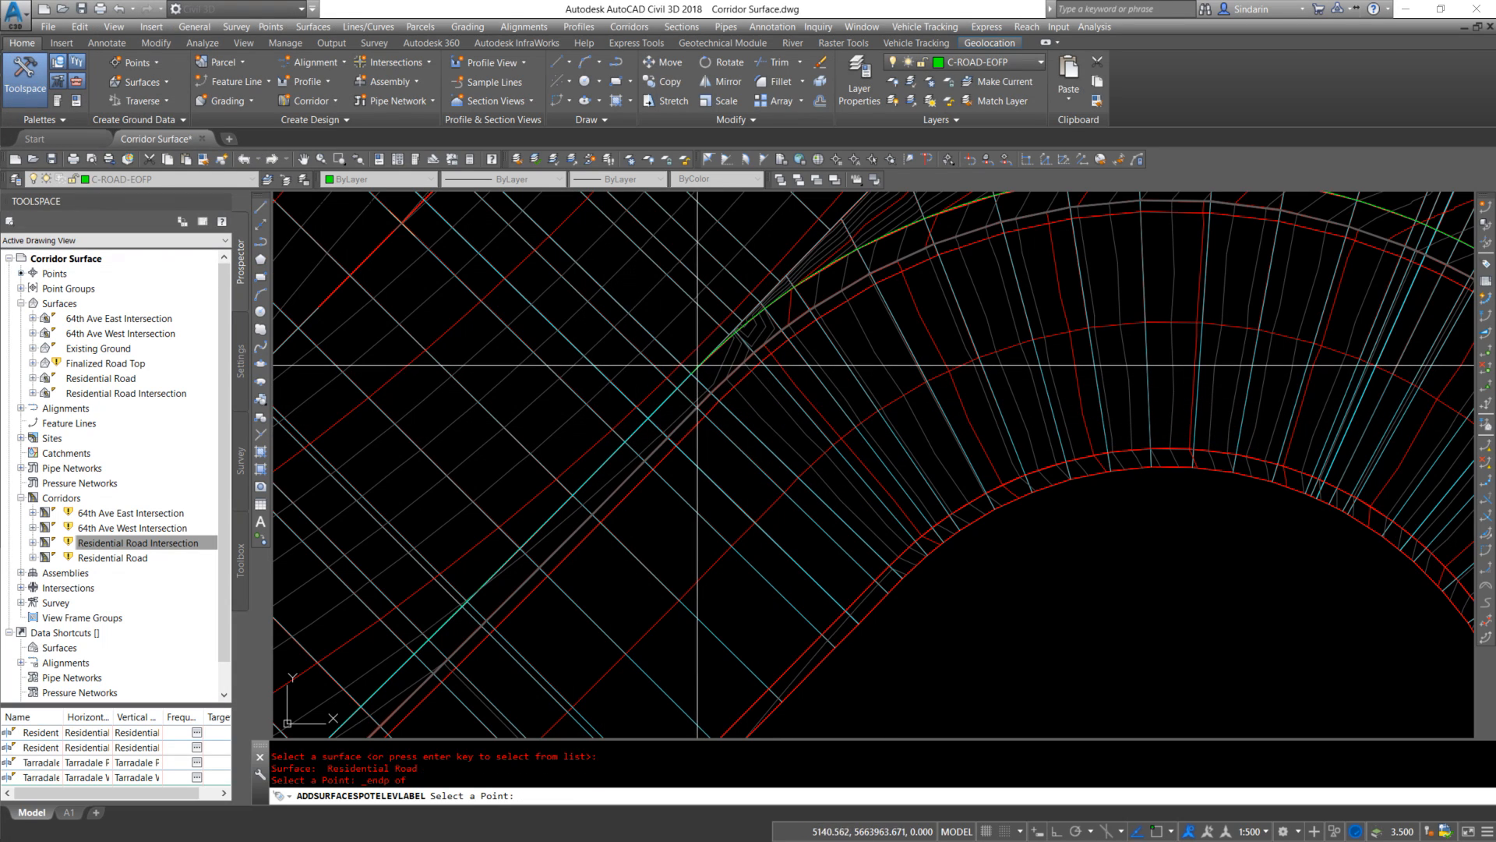
pyautogui.scroll(-5, 665, 372)
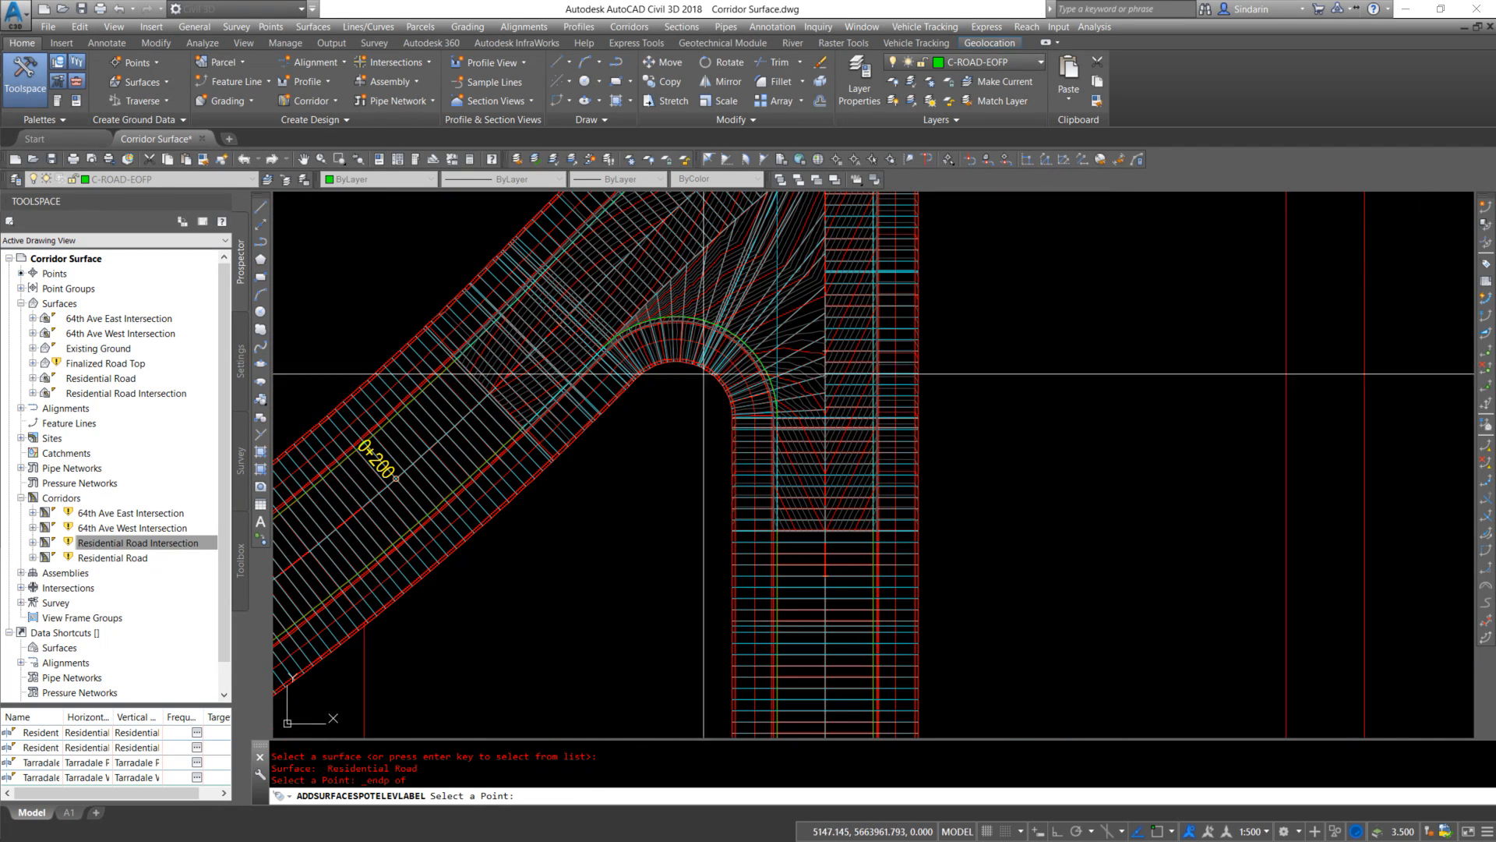
pyautogui.scroll(4, 931, 441)
pyautogui.scroll(6, 932, 442)
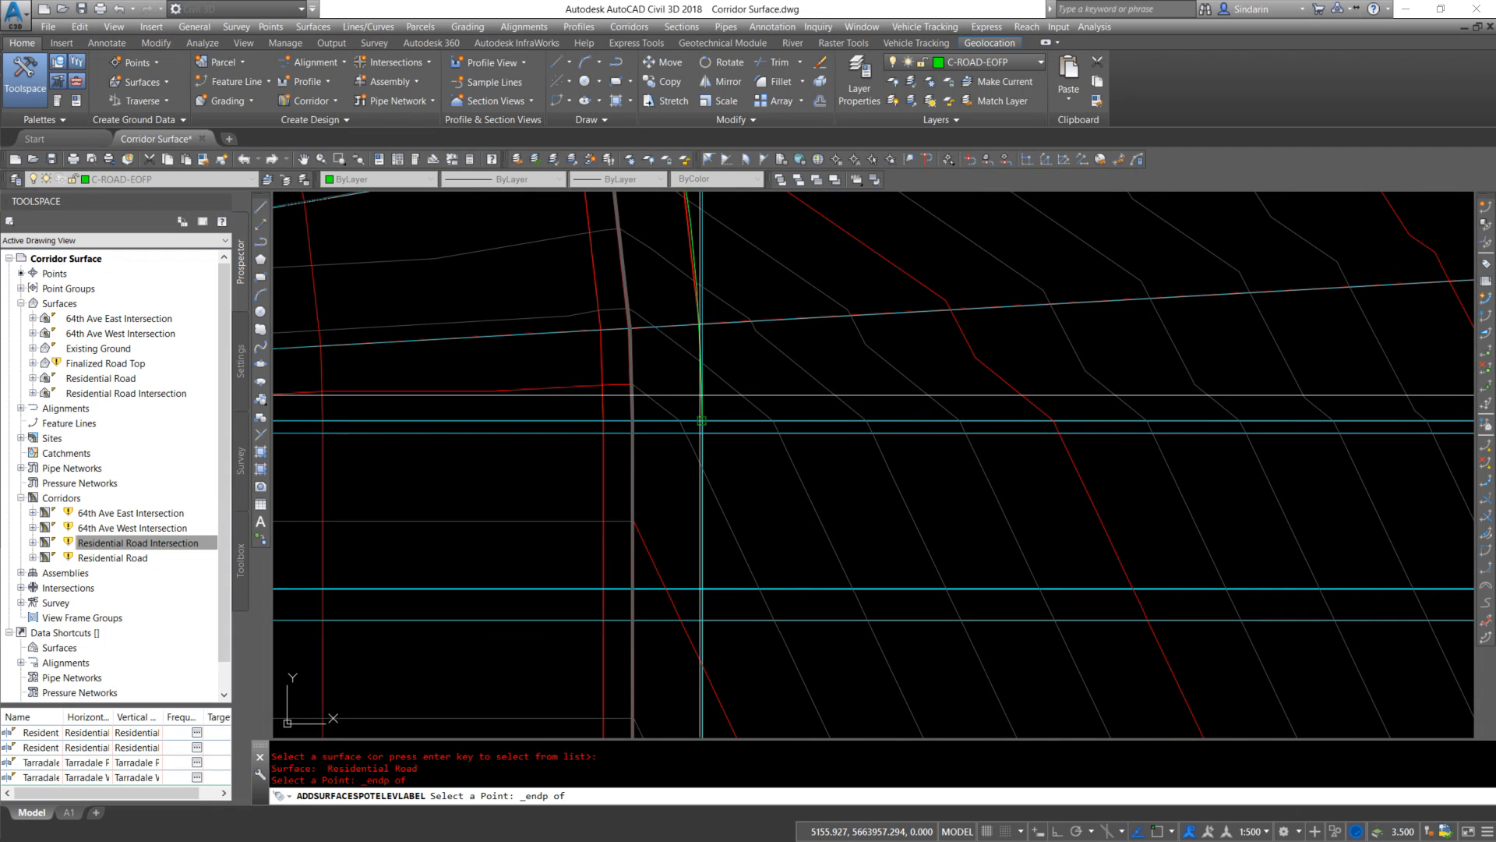
pyautogui.scroll(-5, 774, 430)
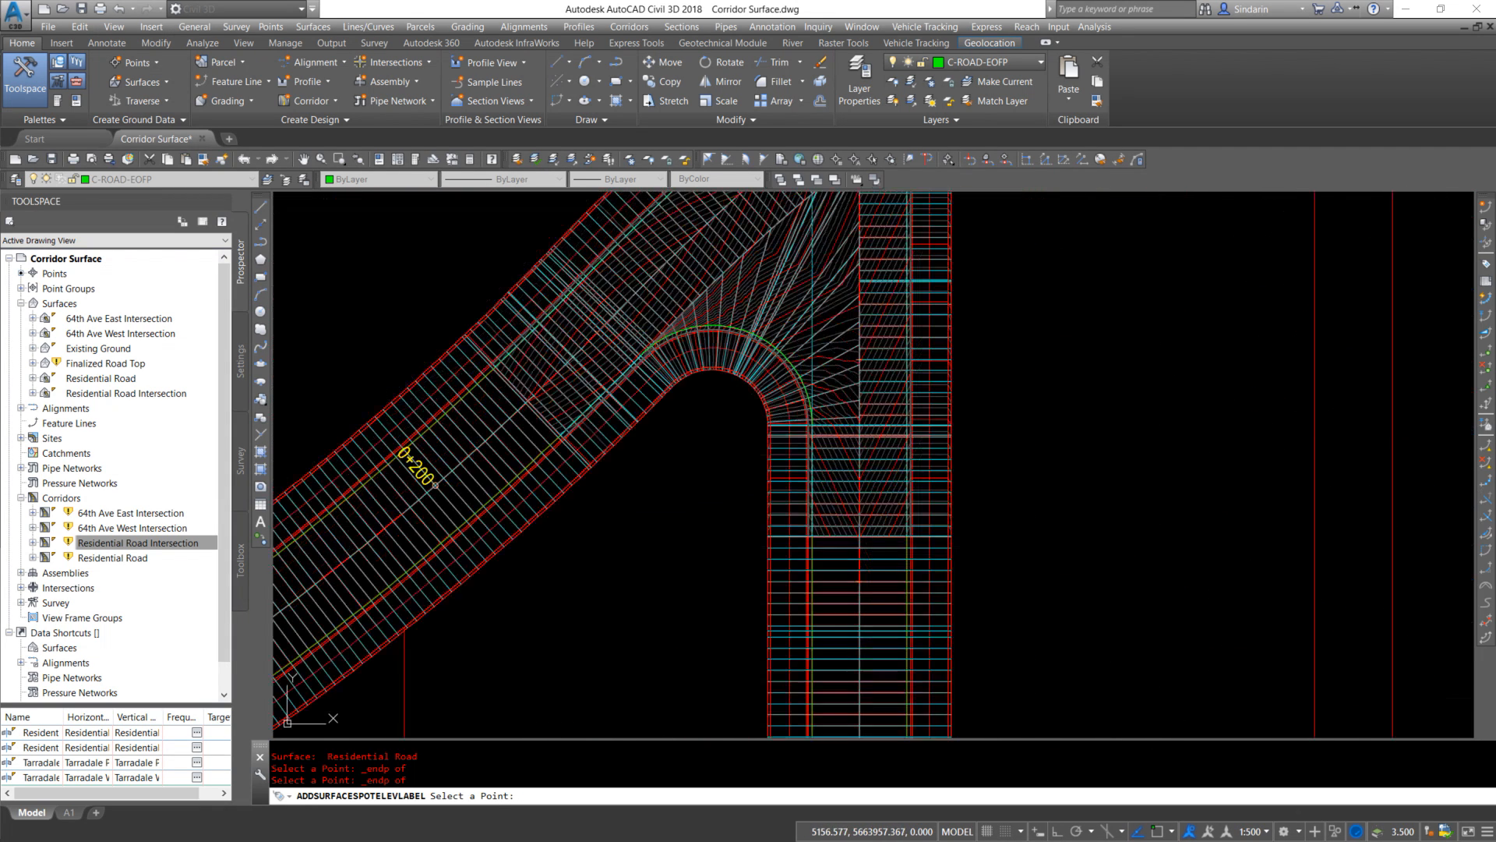
pyautogui.press('Escape')
# Thaw the C-SURF-Residential Road layer and check the spot elevation labels at the curb return's ends
pyautogui.click(171, 179)
pyautogui.scroll(-4, 147, 307)
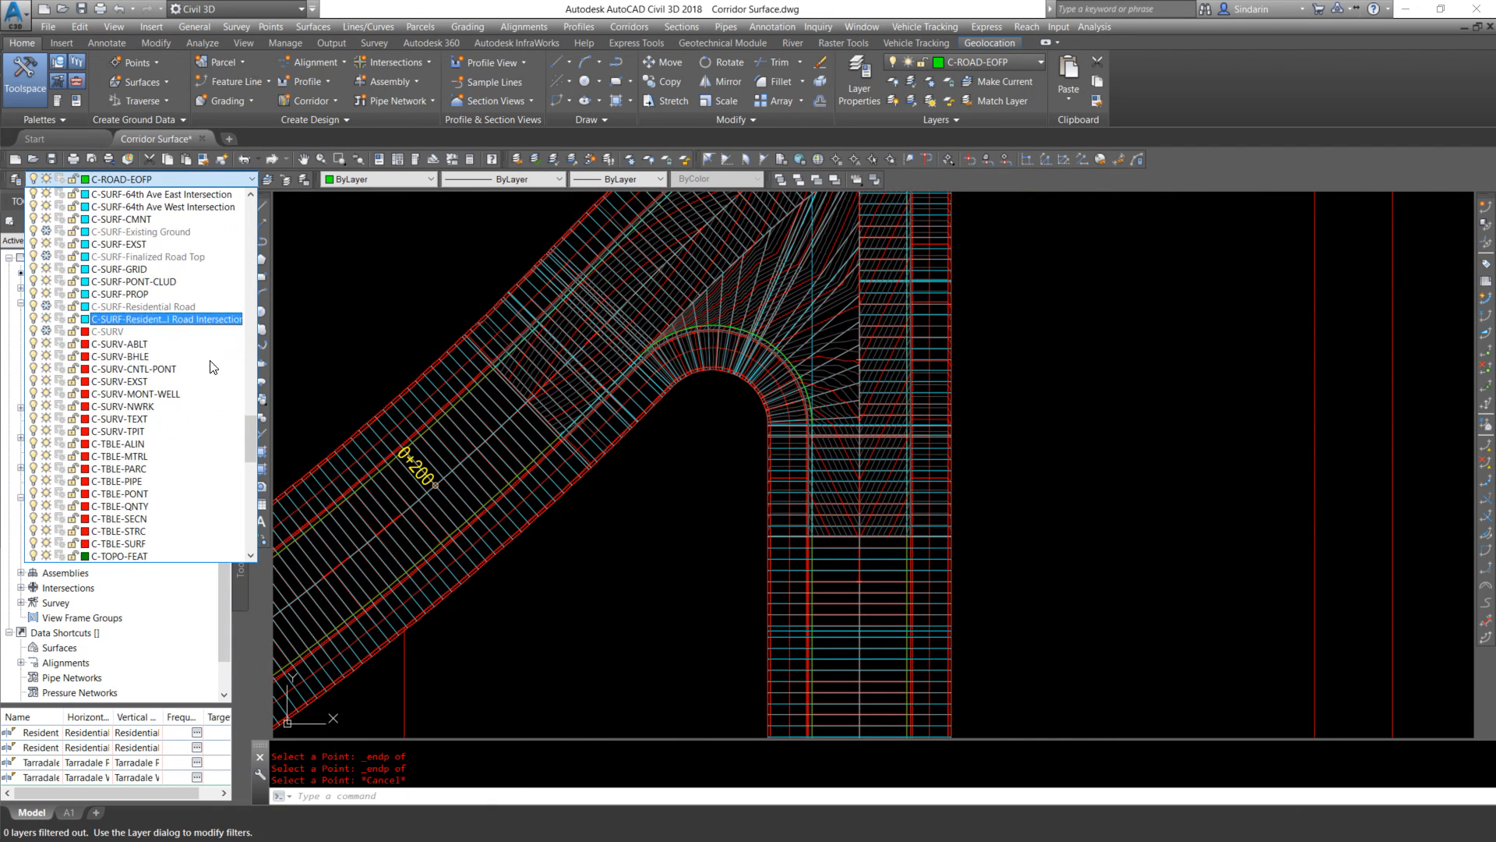
pyautogui.click(46, 306)
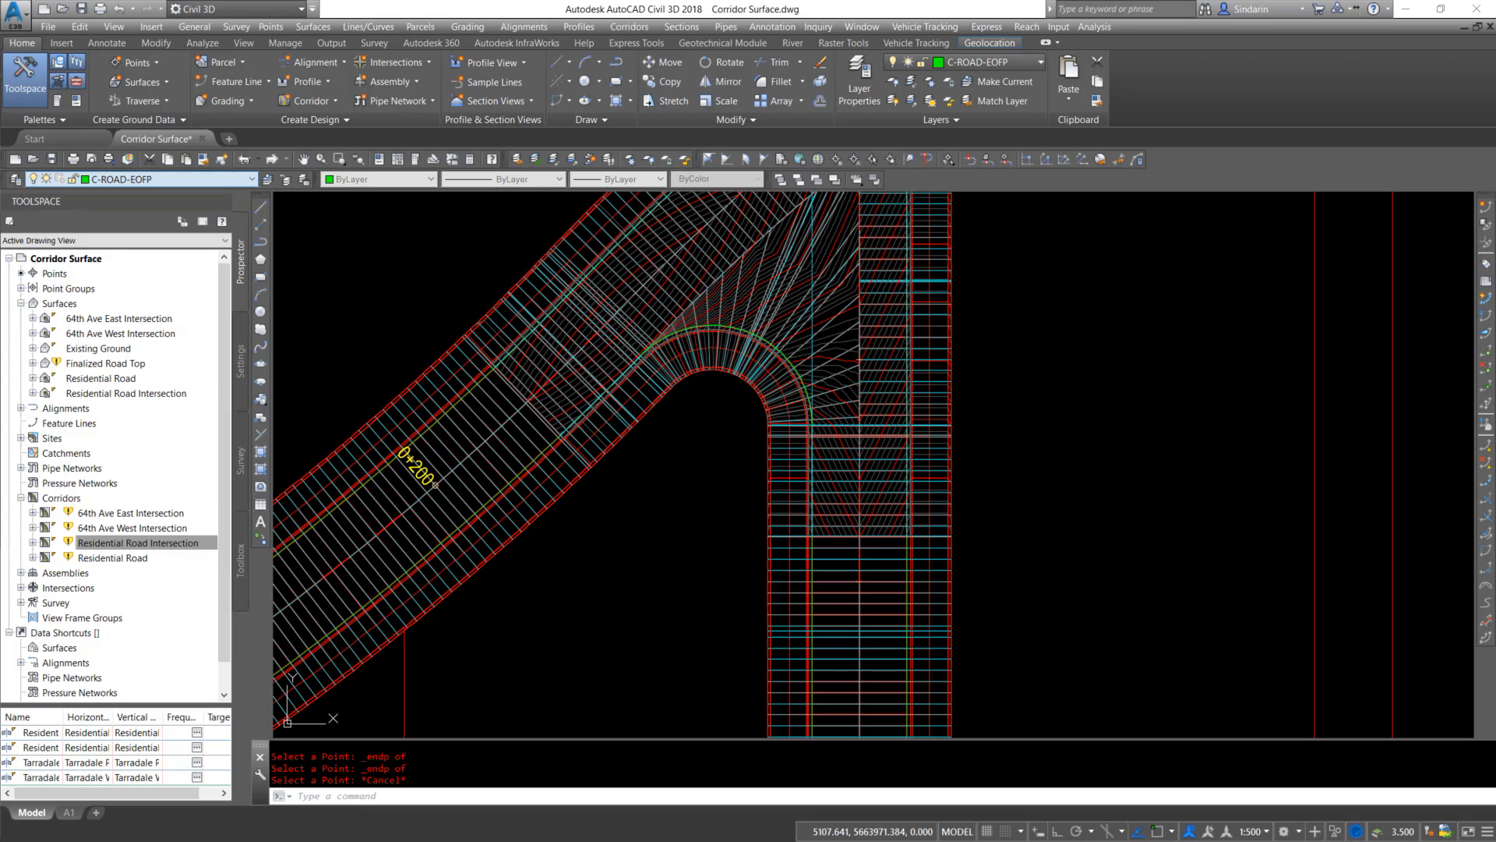
pyautogui.scroll(3, 694, 410)
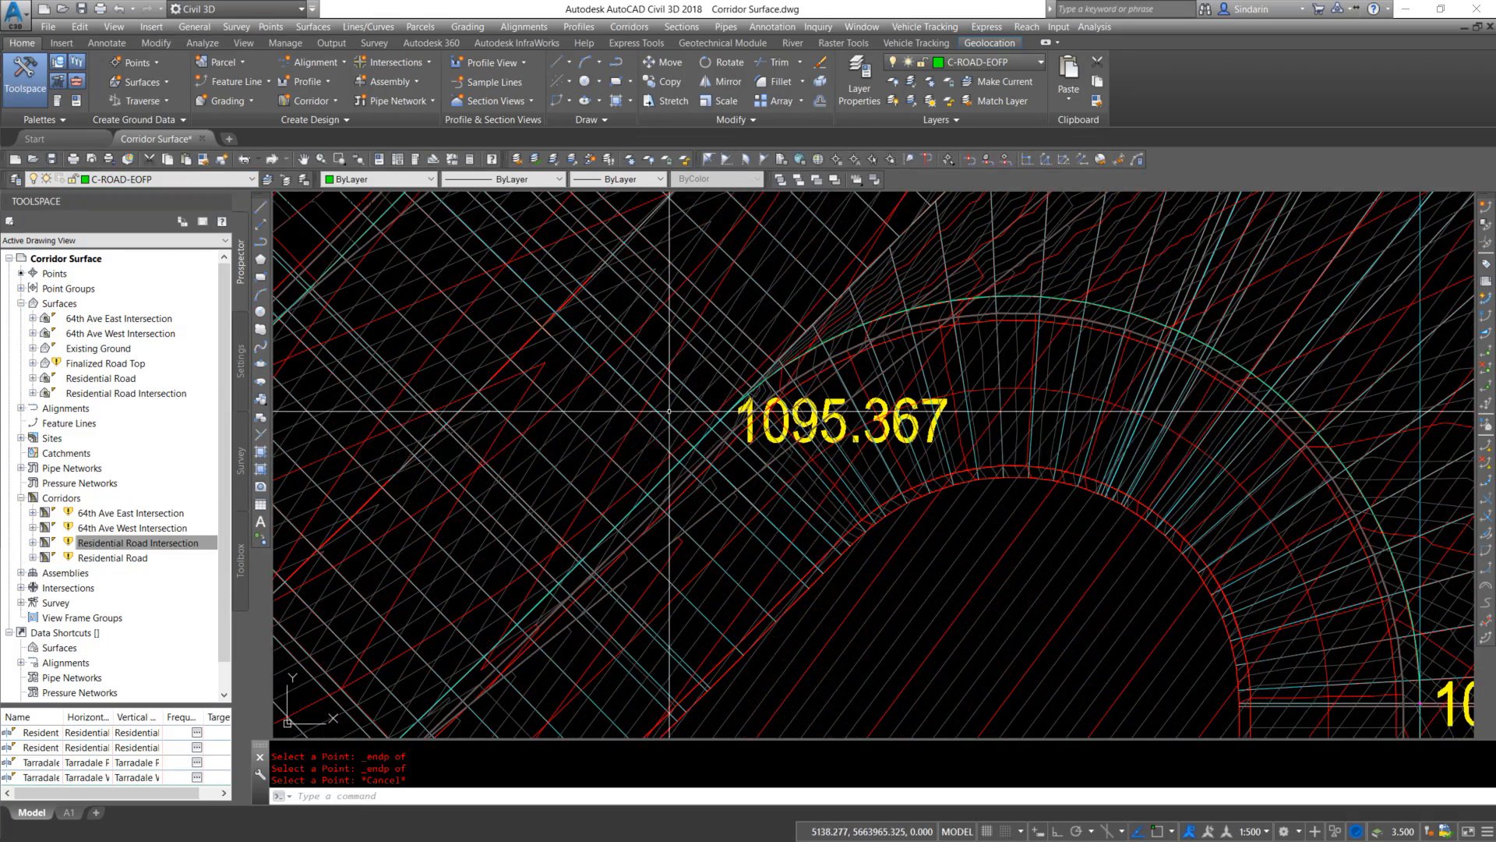
pyautogui.scroll(-2, 771, 508)
pyautogui.scroll(4, 771, 507)
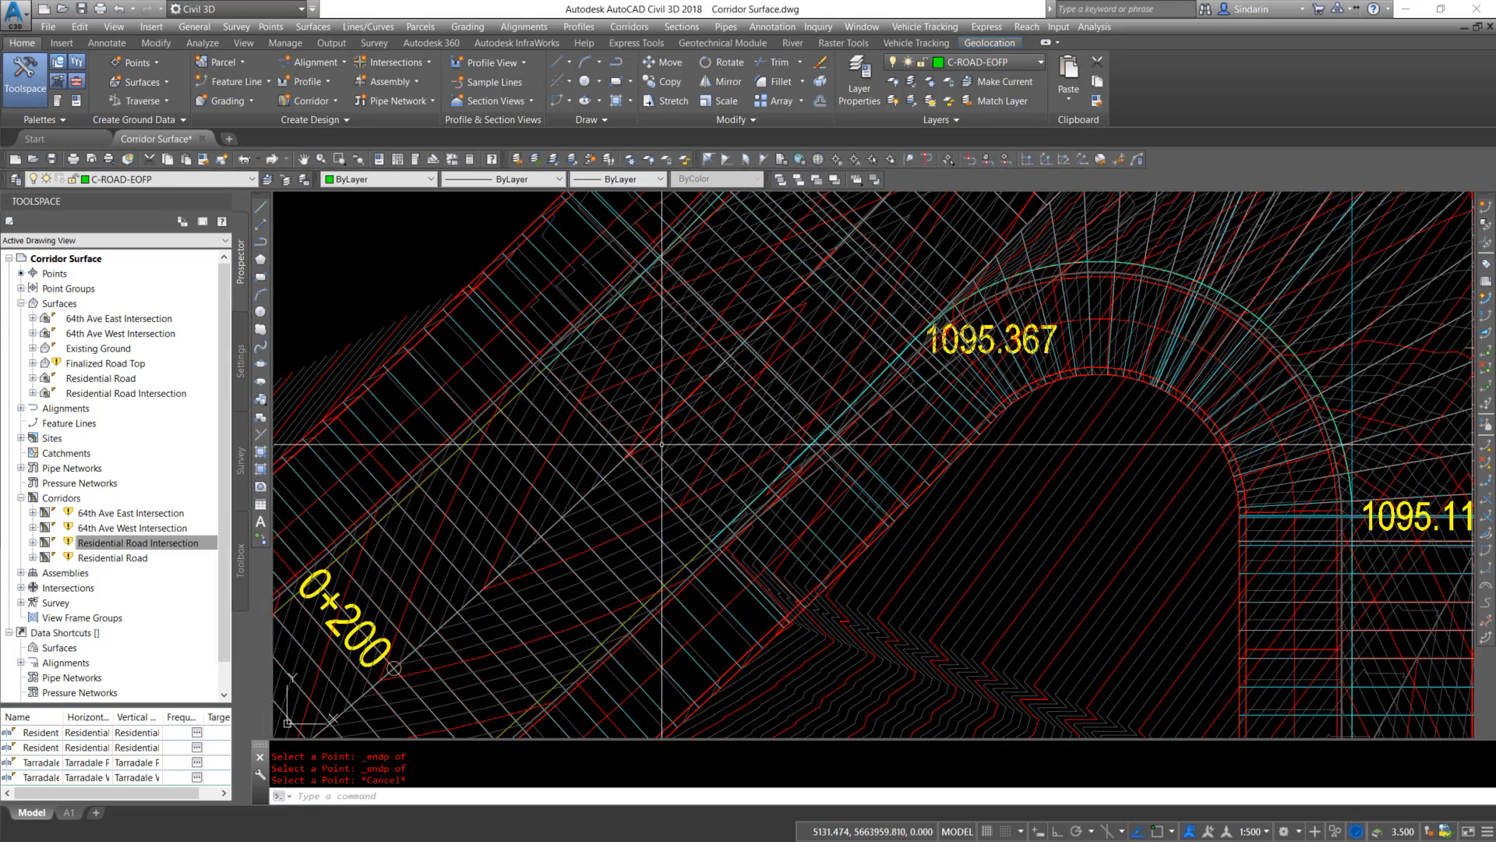
# Examine the extents of the Residential Road and Residential Road Intersection surfaces around the curb return
pyautogui.click(681, 446)
pyautogui.press('Escape')
pyautogui.click(675, 463)
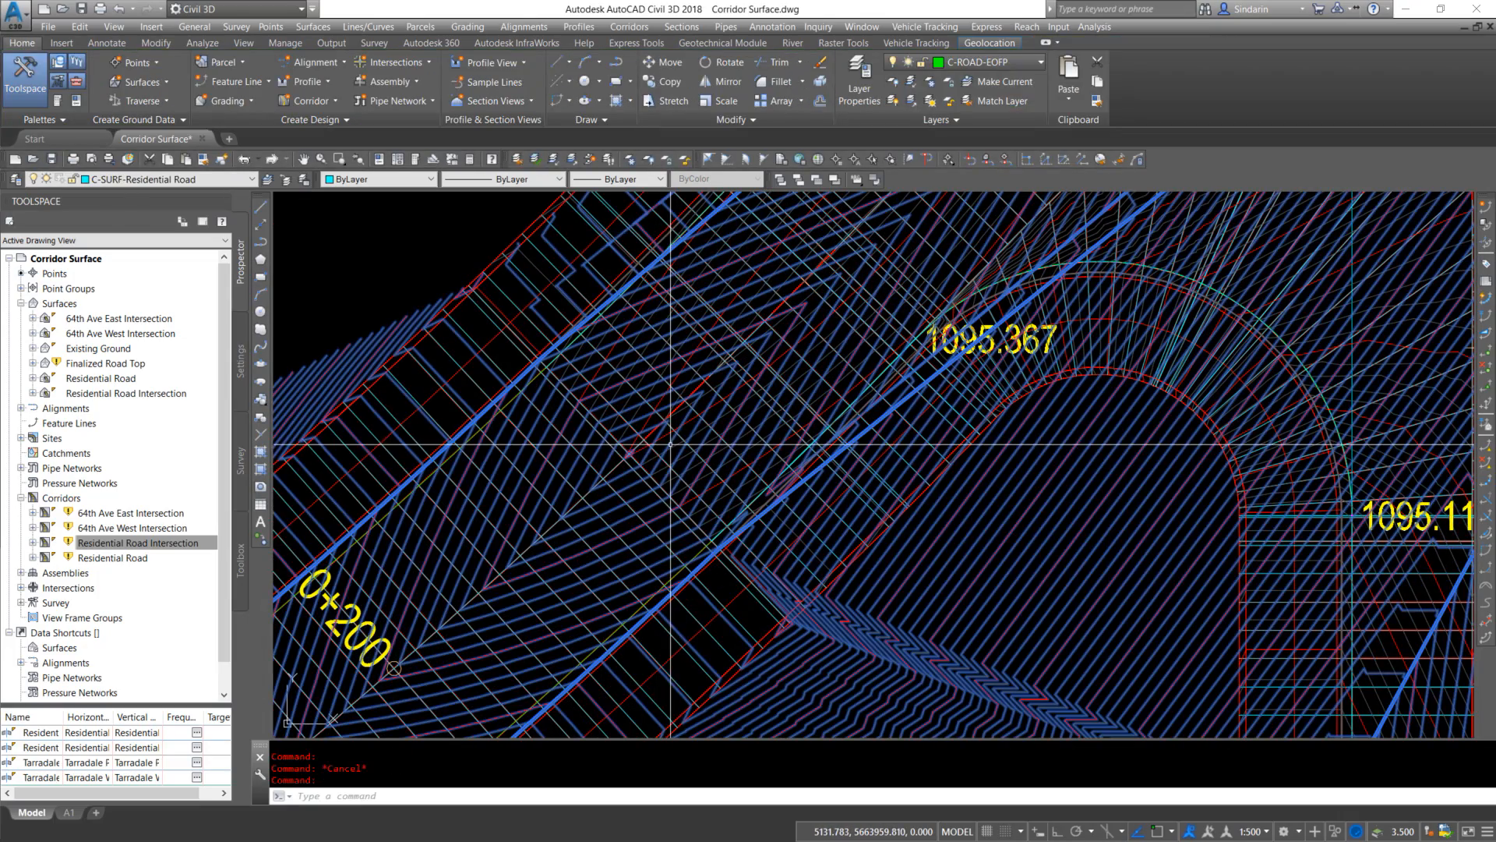
pyautogui.scroll(-2, 675, 463)
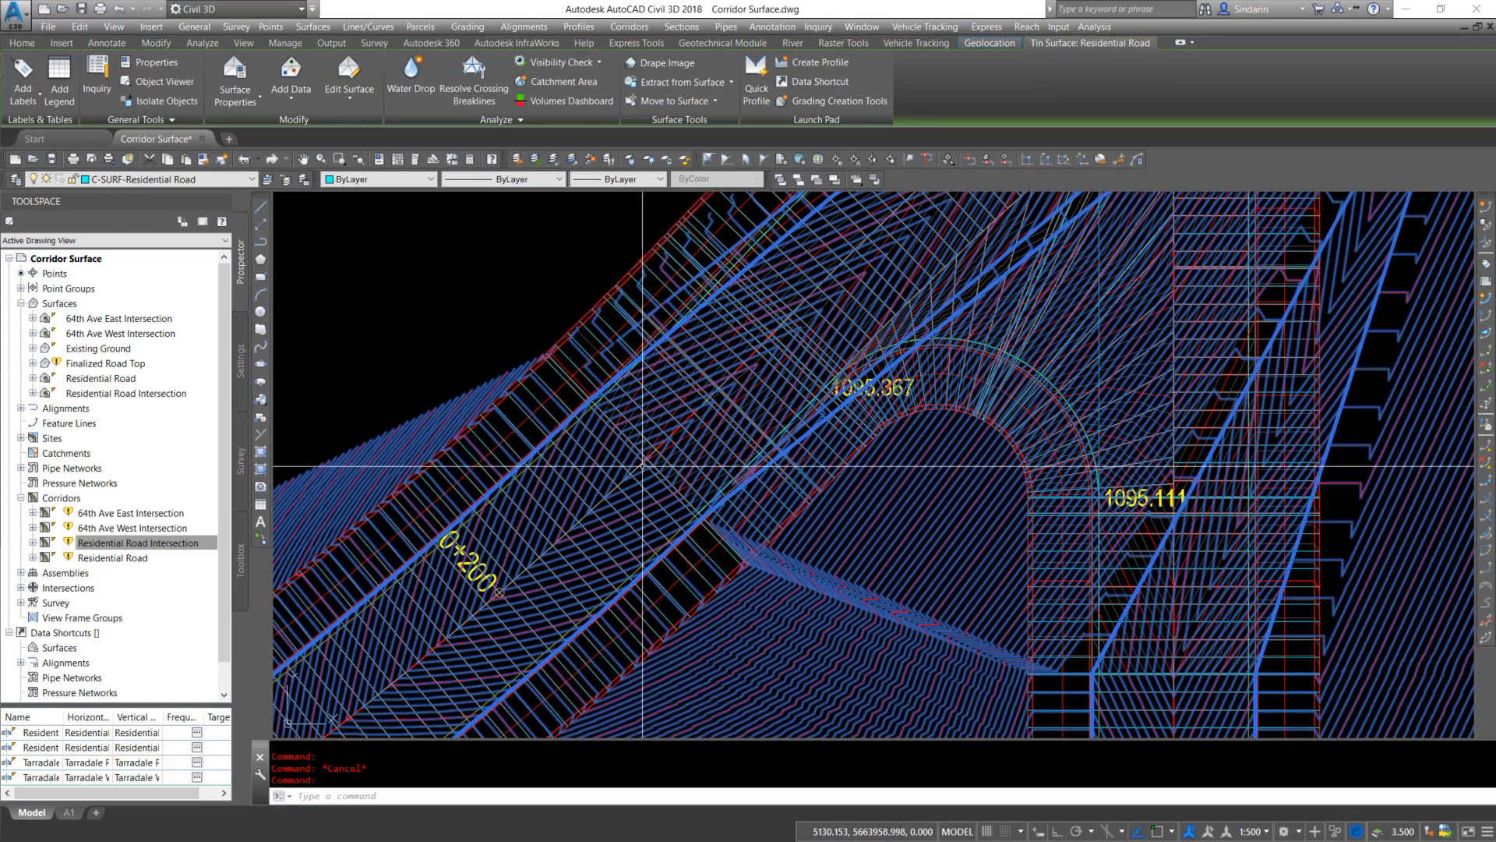
pyautogui.scroll(-2, 709, 394)
pyautogui.press('Escape')
pyautogui.scroll(6, 710, 395)
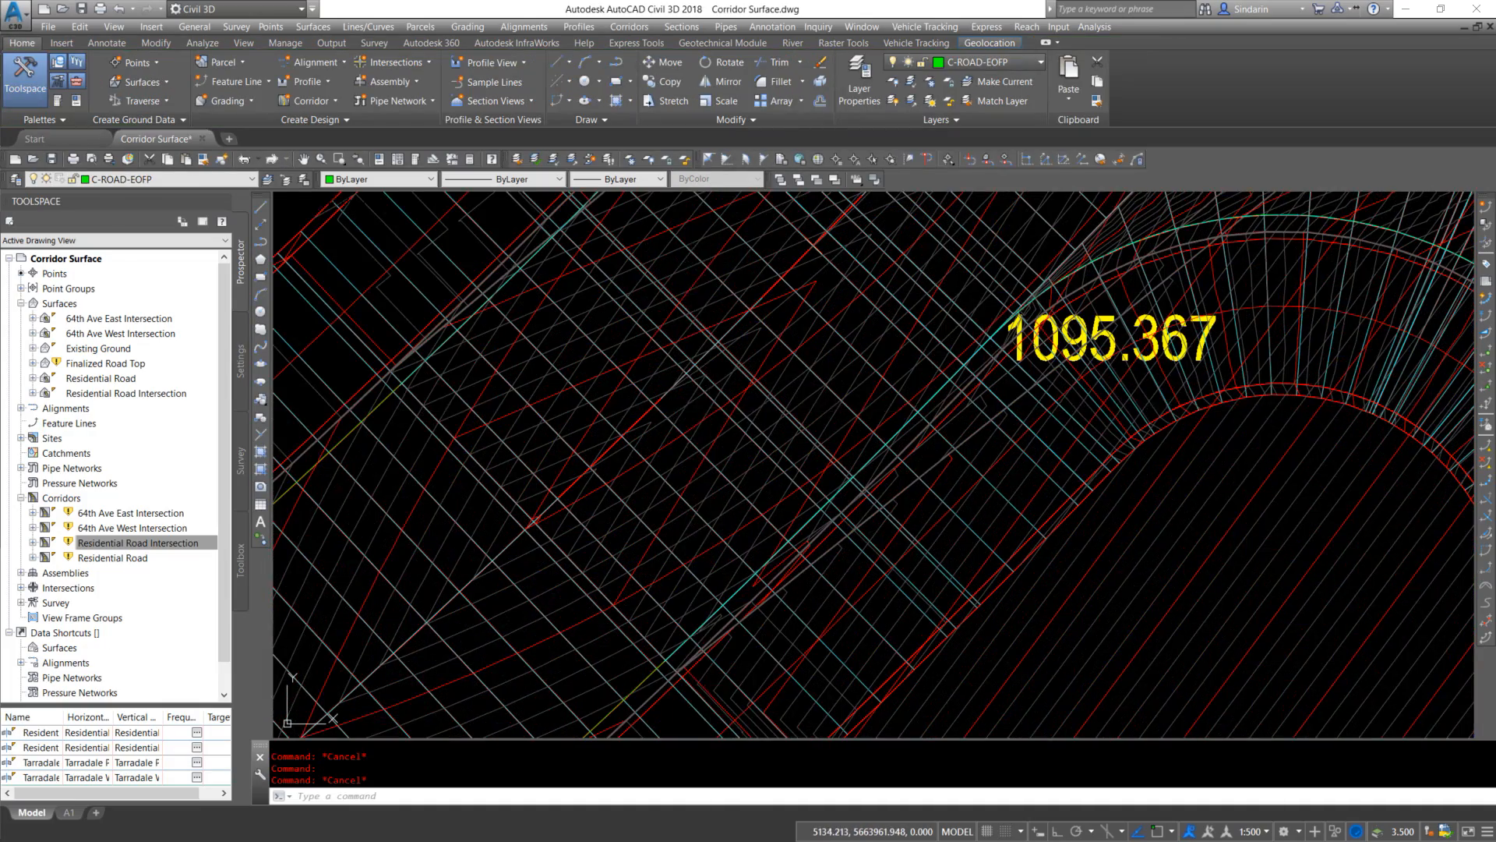
pyautogui.click(710, 404)
pyautogui.scroll(-6, 670, 488)
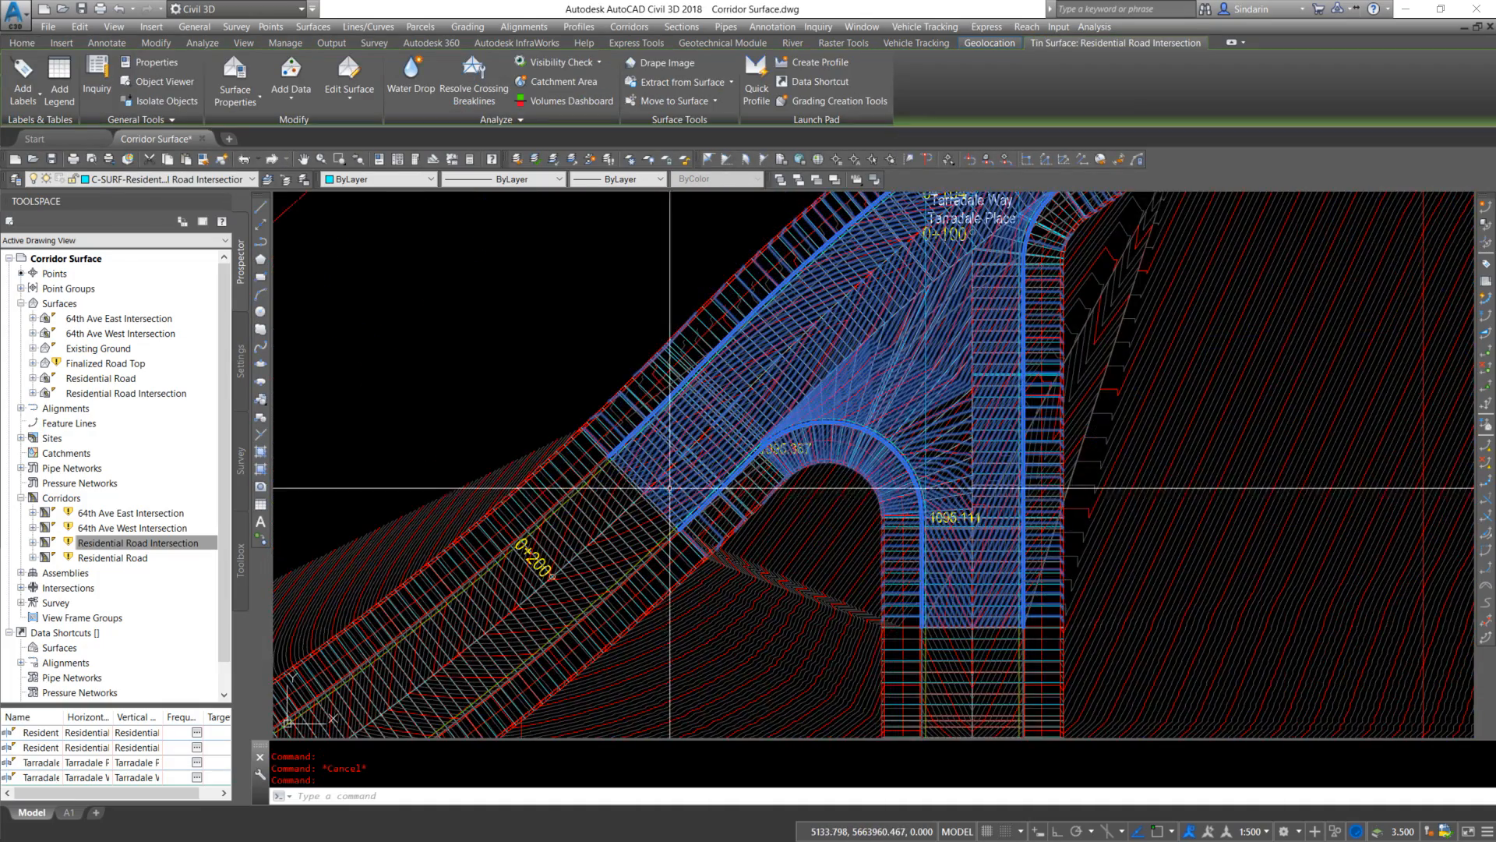
pyautogui.moveTo(857, 379); pyautogui.dragTo(644, 524, button='middle')
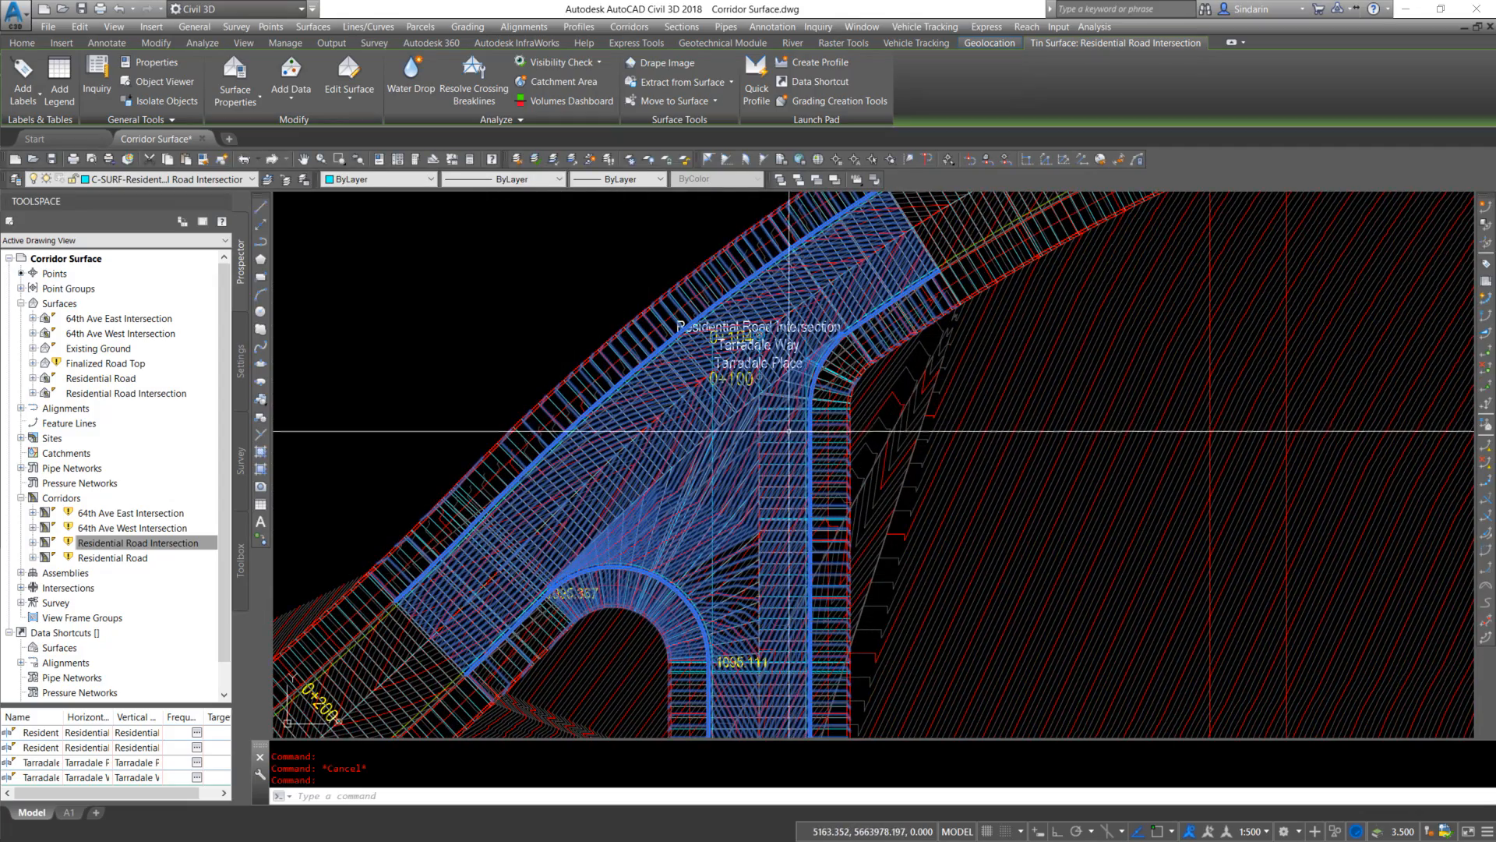
pyautogui.scroll(-2, 789, 430)
pyautogui.press('Escape')
# Look over the design profiles in the profile views east of the site plan and return to the curb return
pyautogui.scroll(-5, 917, 573)
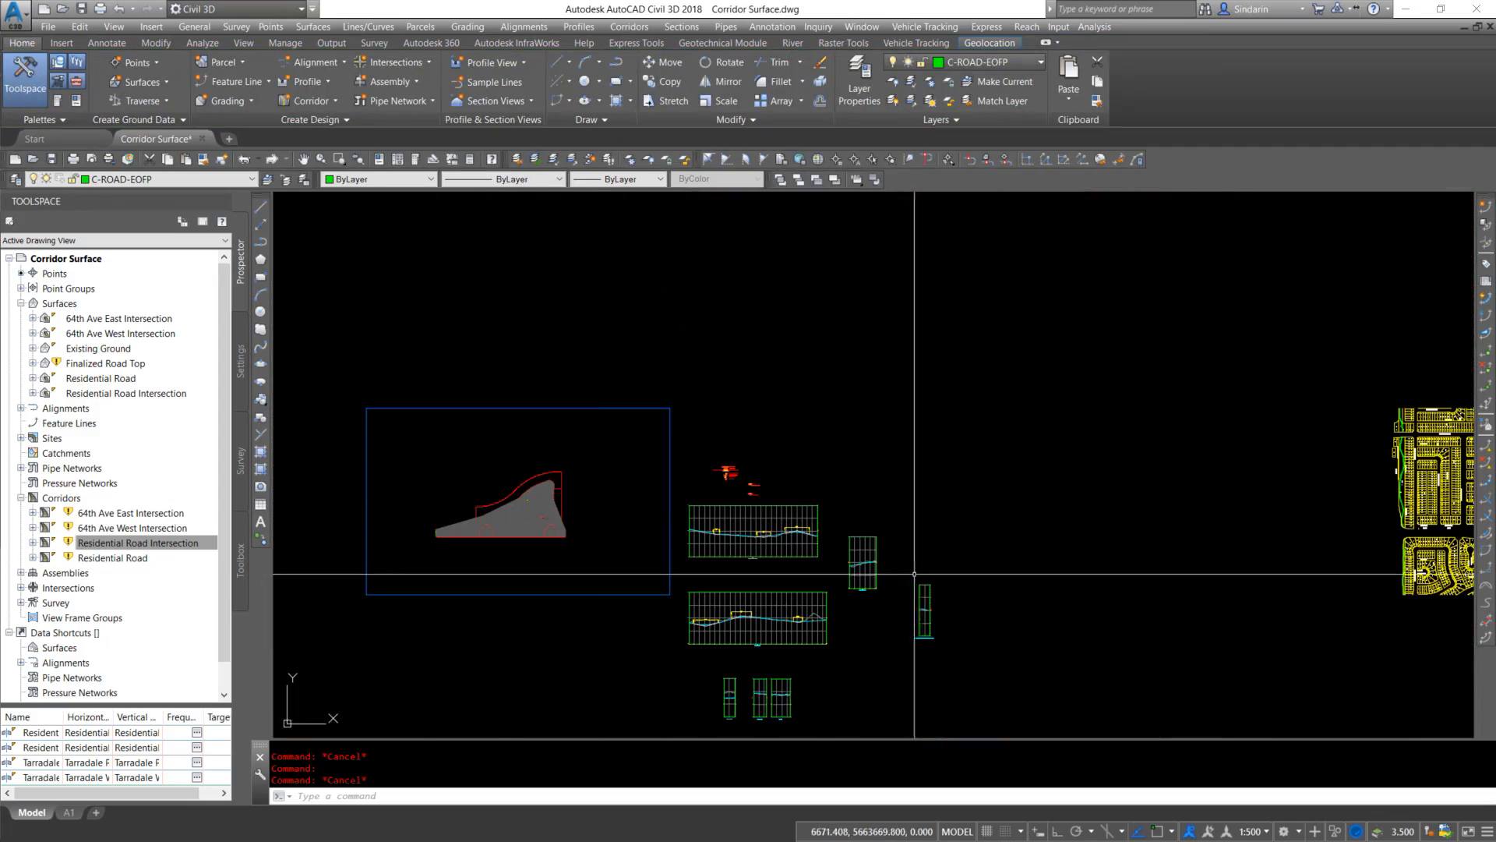
pyautogui.scroll(6, 756, 639)
pyautogui.scroll(4, 957, 591)
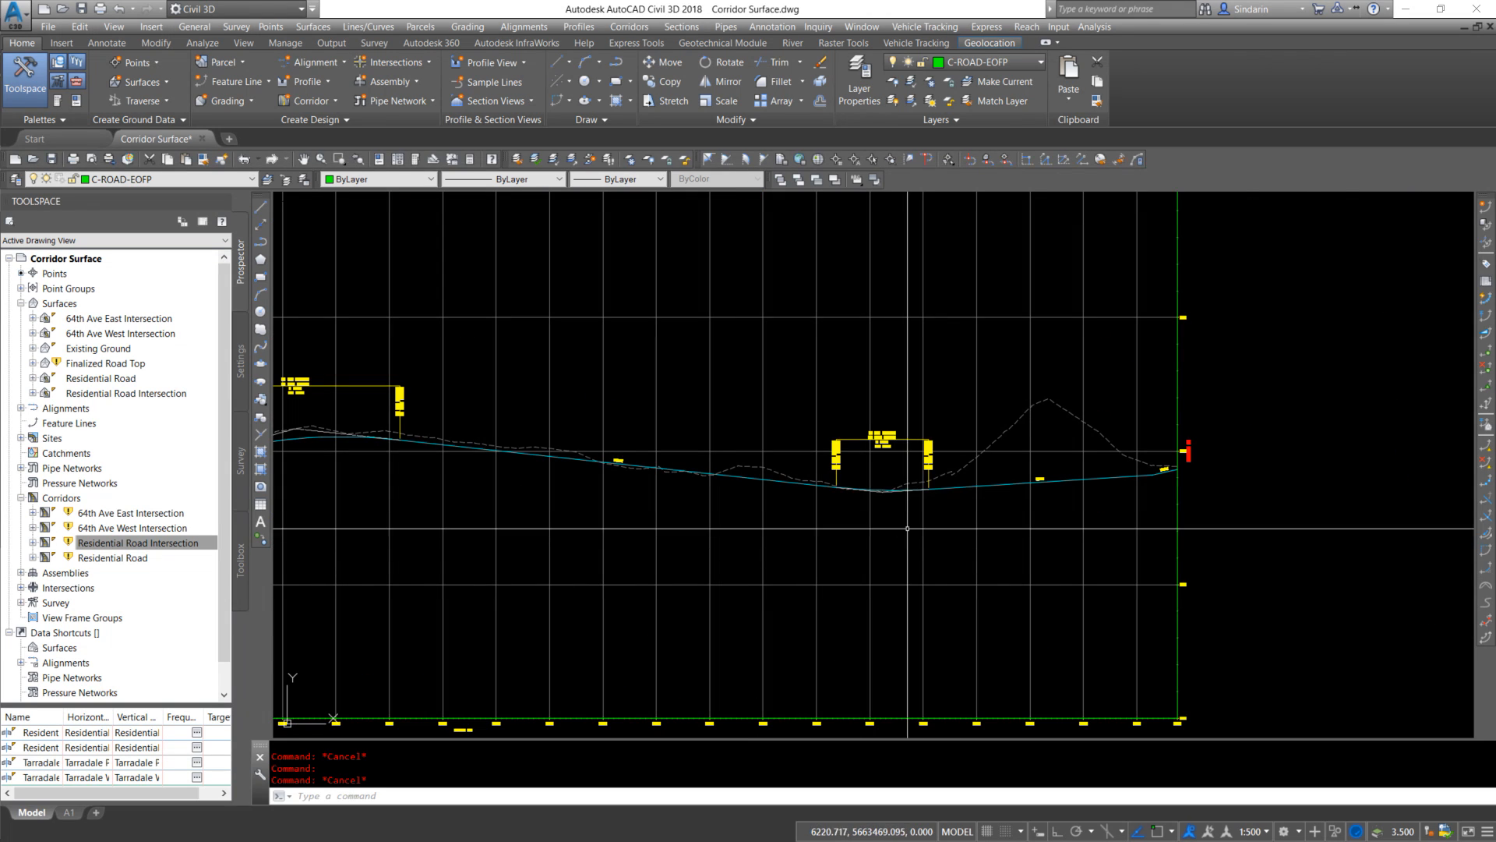
pyautogui.click(959, 487)
pyautogui.moveTo(641, 557); pyautogui.dragTo(1015, 577, button='middle')
pyautogui.moveTo(499, 455); pyautogui.dragTo(839, 435, button='middle')
pyautogui.scroll(-5, 711, 508)
pyautogui.press('Escape')
pyautogui.press('Escape')
pyautogui.scroll(5, 611, 428)
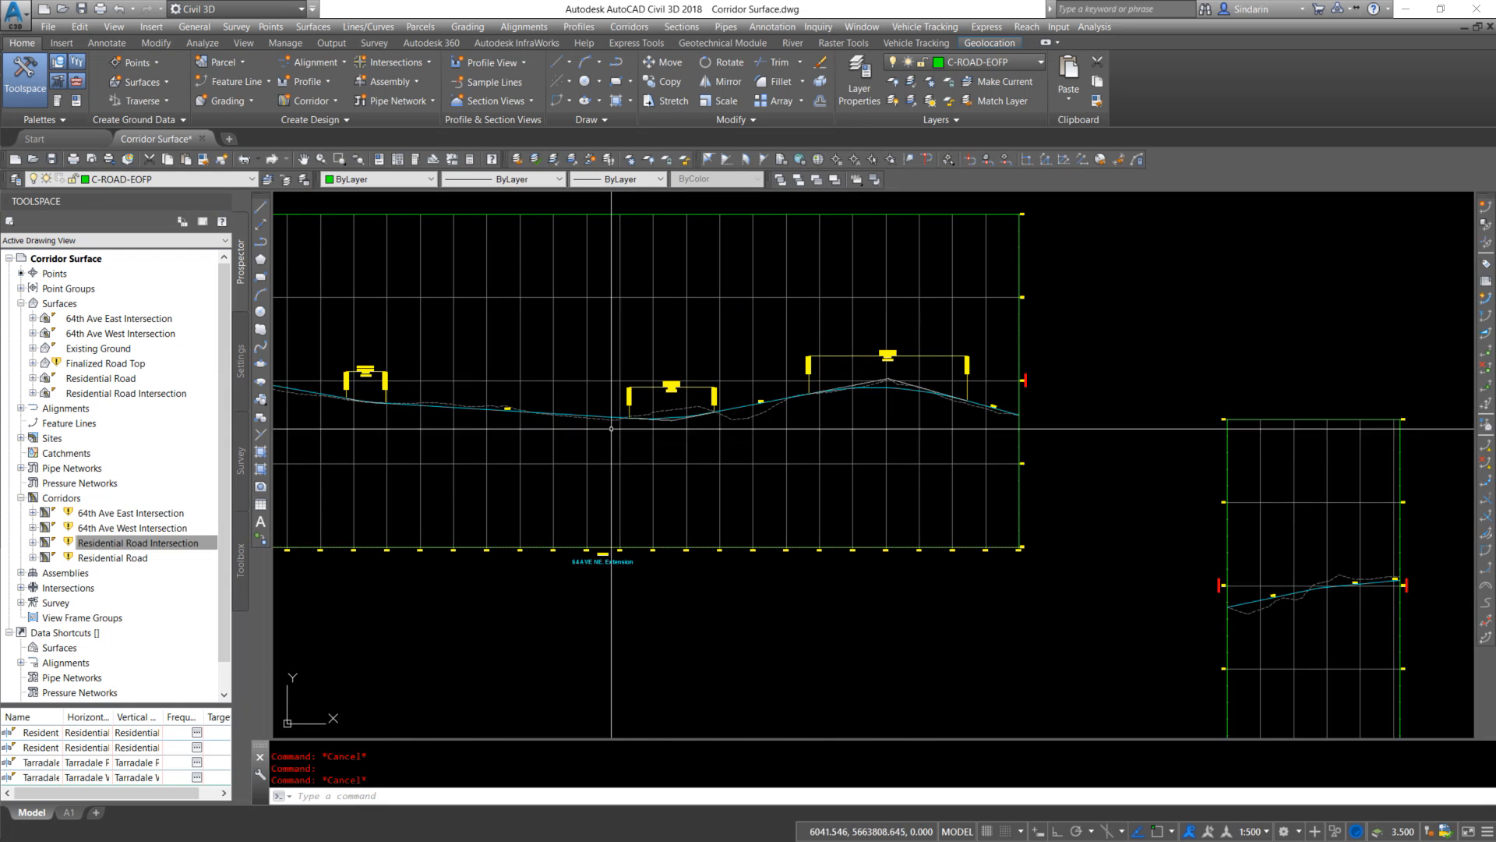
pyautogui.moveTo(572, 472)
pyautogui.mouseDown(button='middle')
pyautogui.moveTo(922, 525)
pyautogui.moveTo(705, 509)
pyautogui.mouseUp(button='middle')
pyautogui.scroll(-6, 821, 429)
pyautogui.press('Escape')
pyautogui.scroll(6, 984, 477)
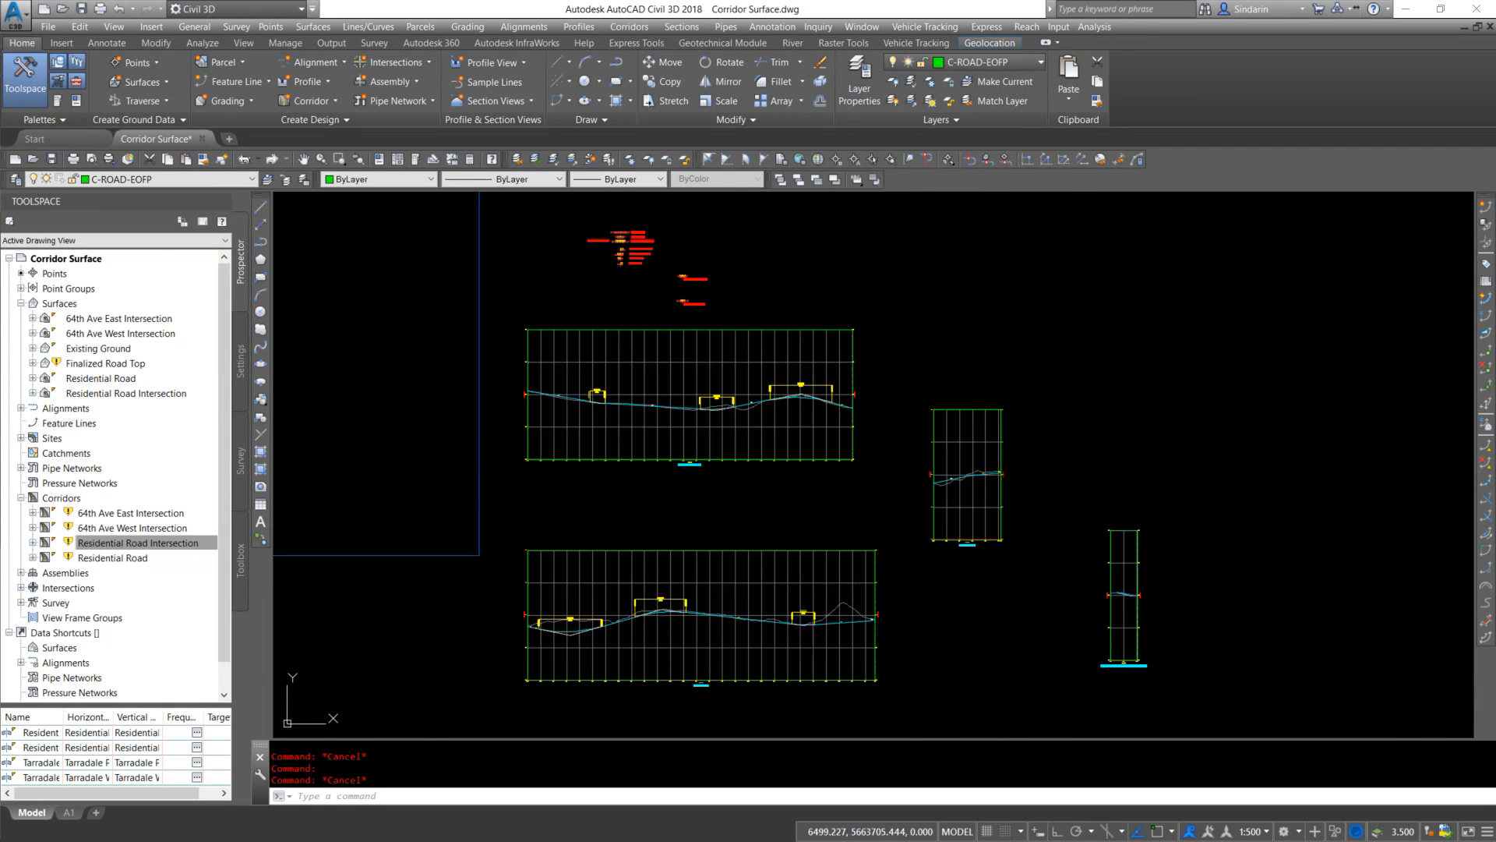
pyautogui.click(970, 474)
pyautogui.press('Escape')
pyautogui.scroll(5, 1011, 474)
pyautogui.click(1028, 452)
pyautogui.click(1016, 467)
pyautogui.scroll(-5, 1124, 543)
pyautogui.press('Escape')
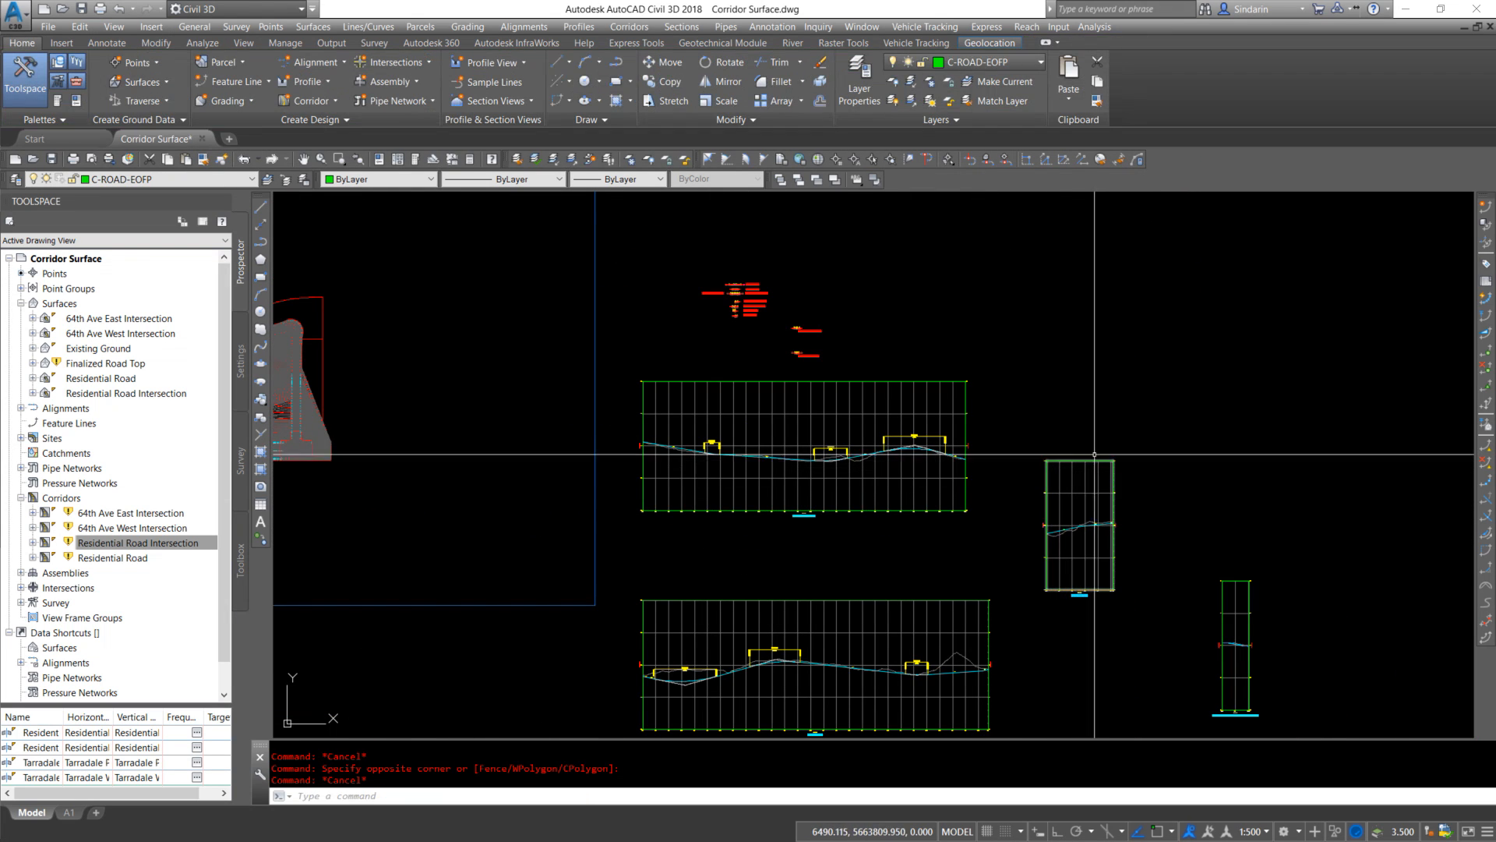
pyautogui.scroll(-3, 917, 491)
pyautogui.scroll(7, 917, 491)
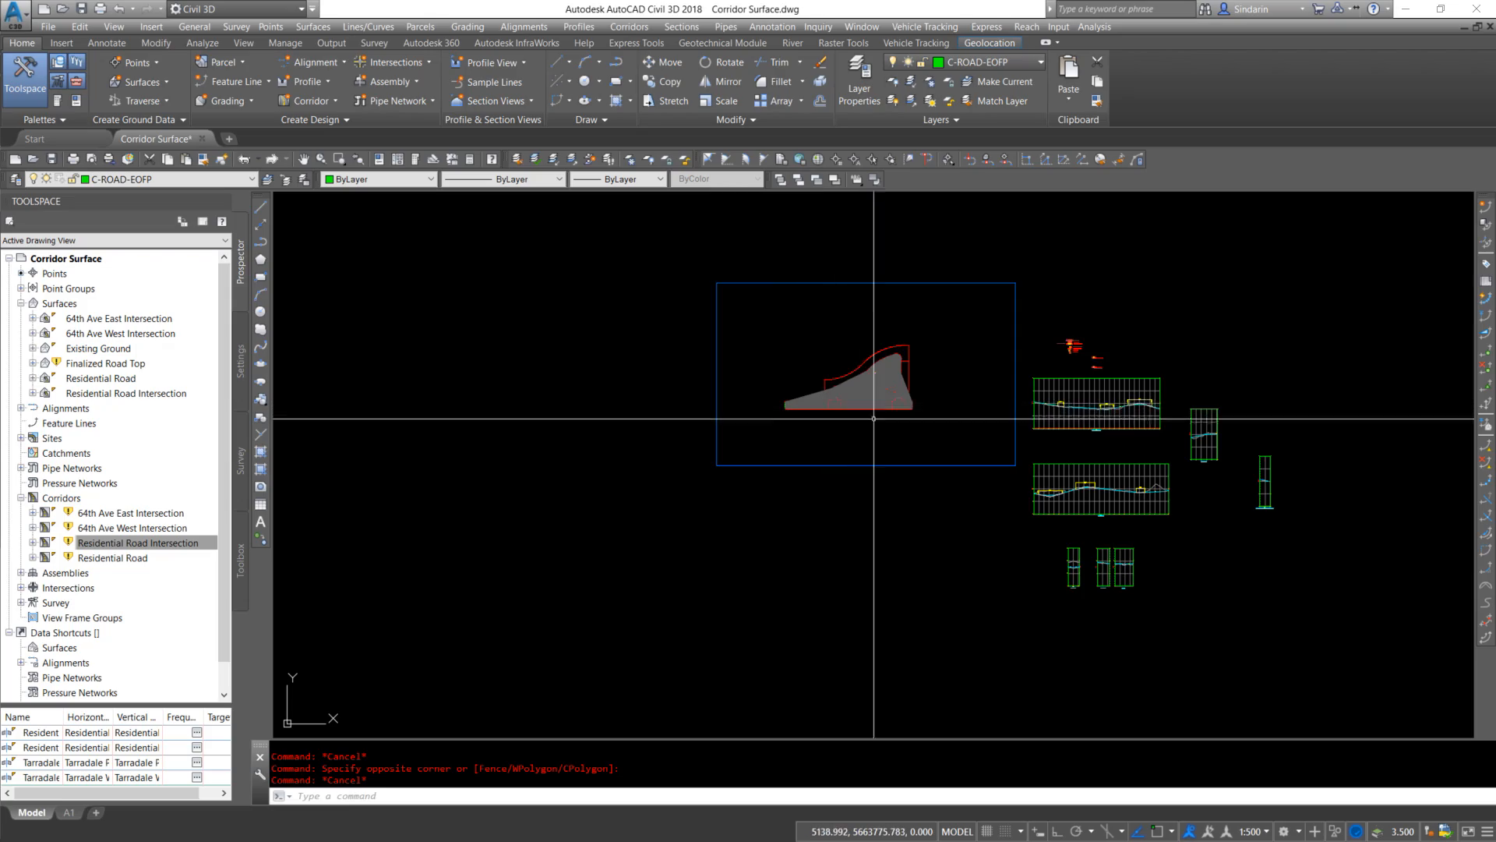
pyautogui.scroll(5, 937, 294)
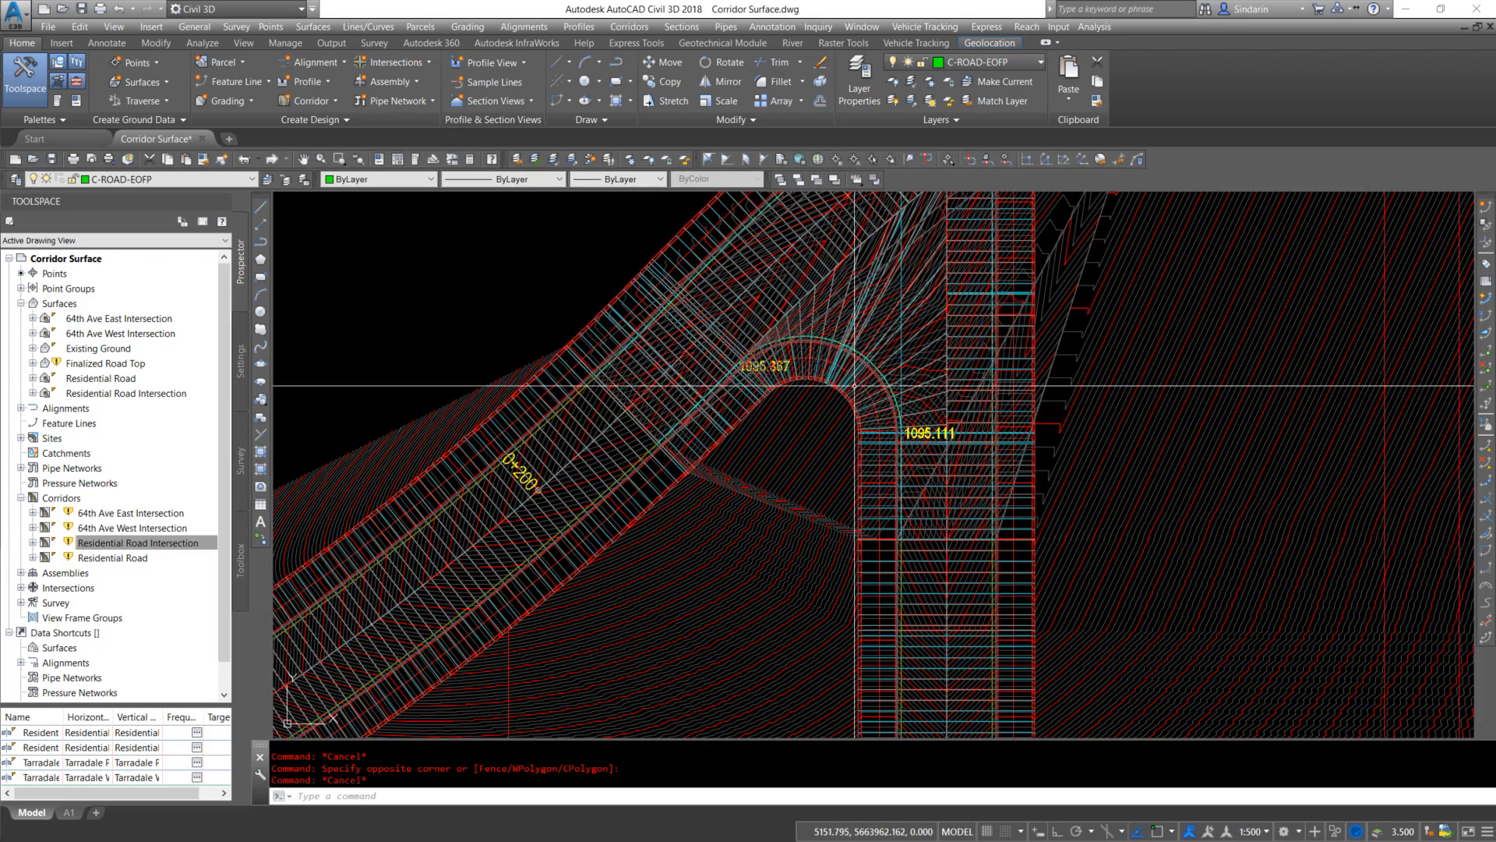
# Rebuild all corridors and bring the Finalized Road Top surface up to date by rebuilding it
pyautogui.rightClick(107, 364)
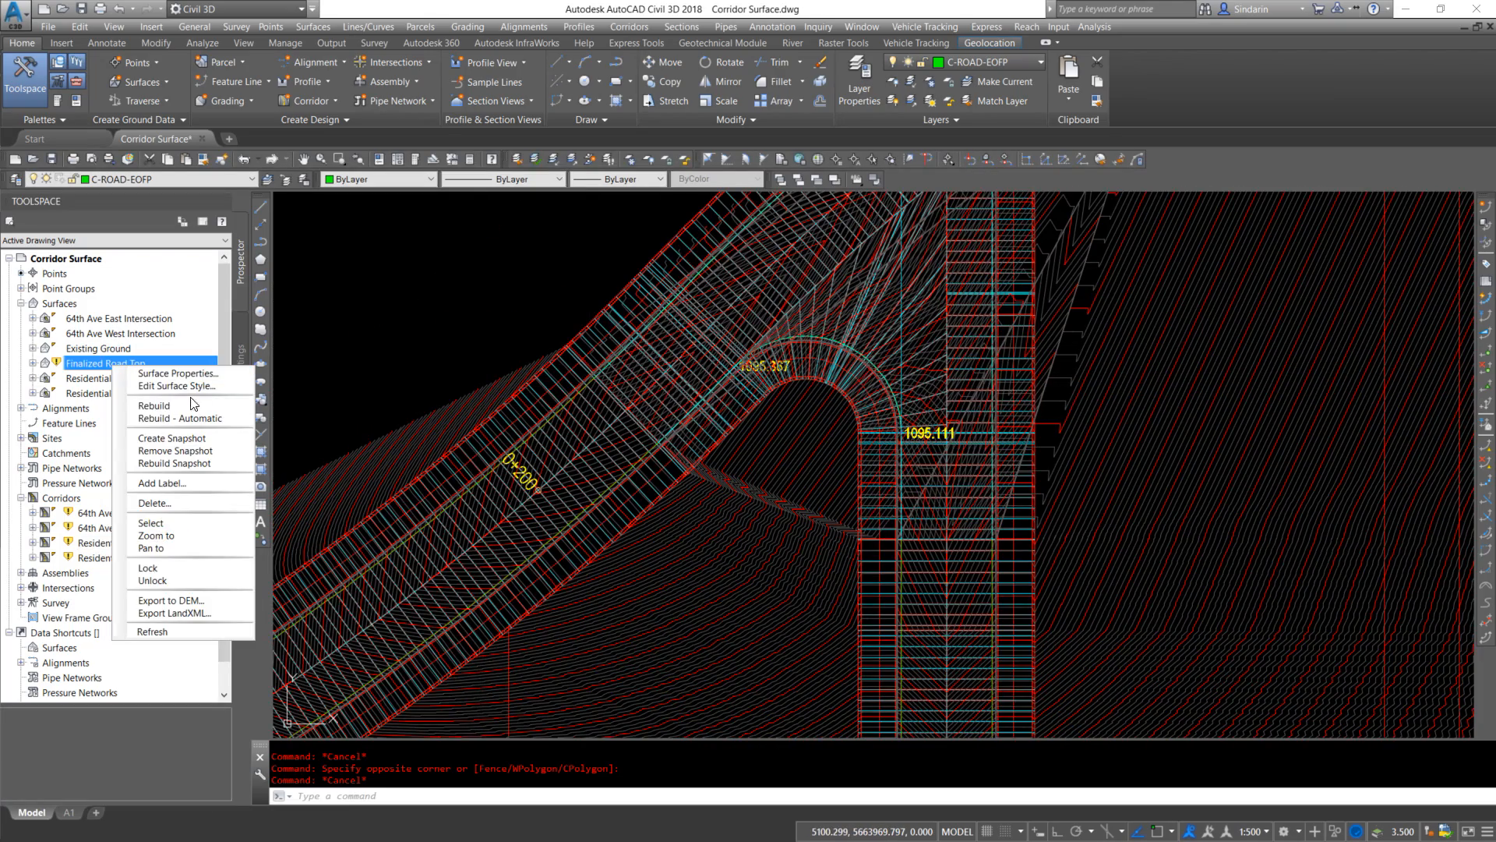
pyautogui.click(163, 406)
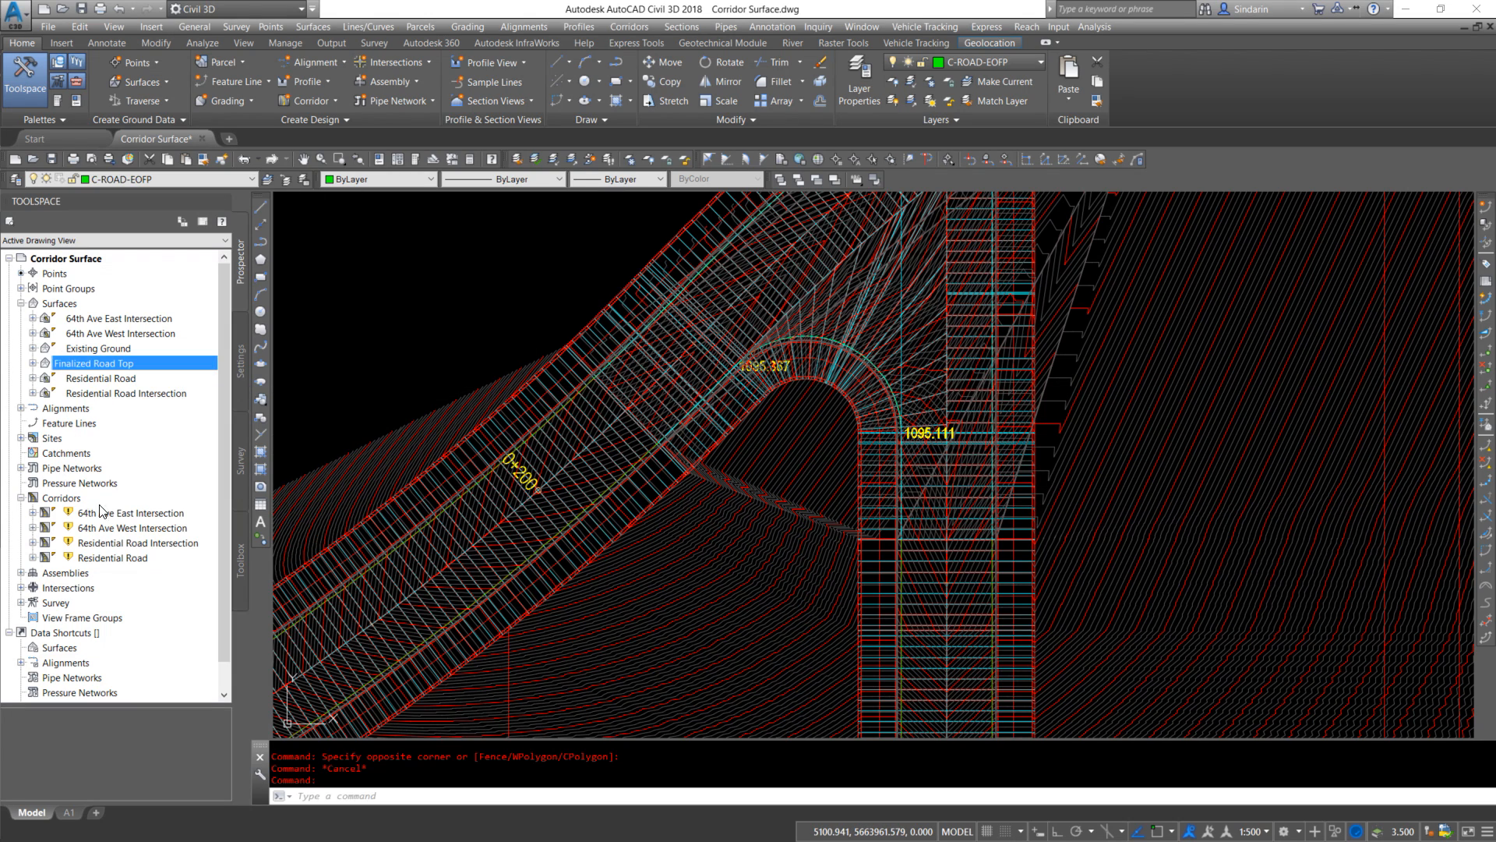
pyautogui.rightClick(127, 512)
pyautogui.rightClick(60, 499)
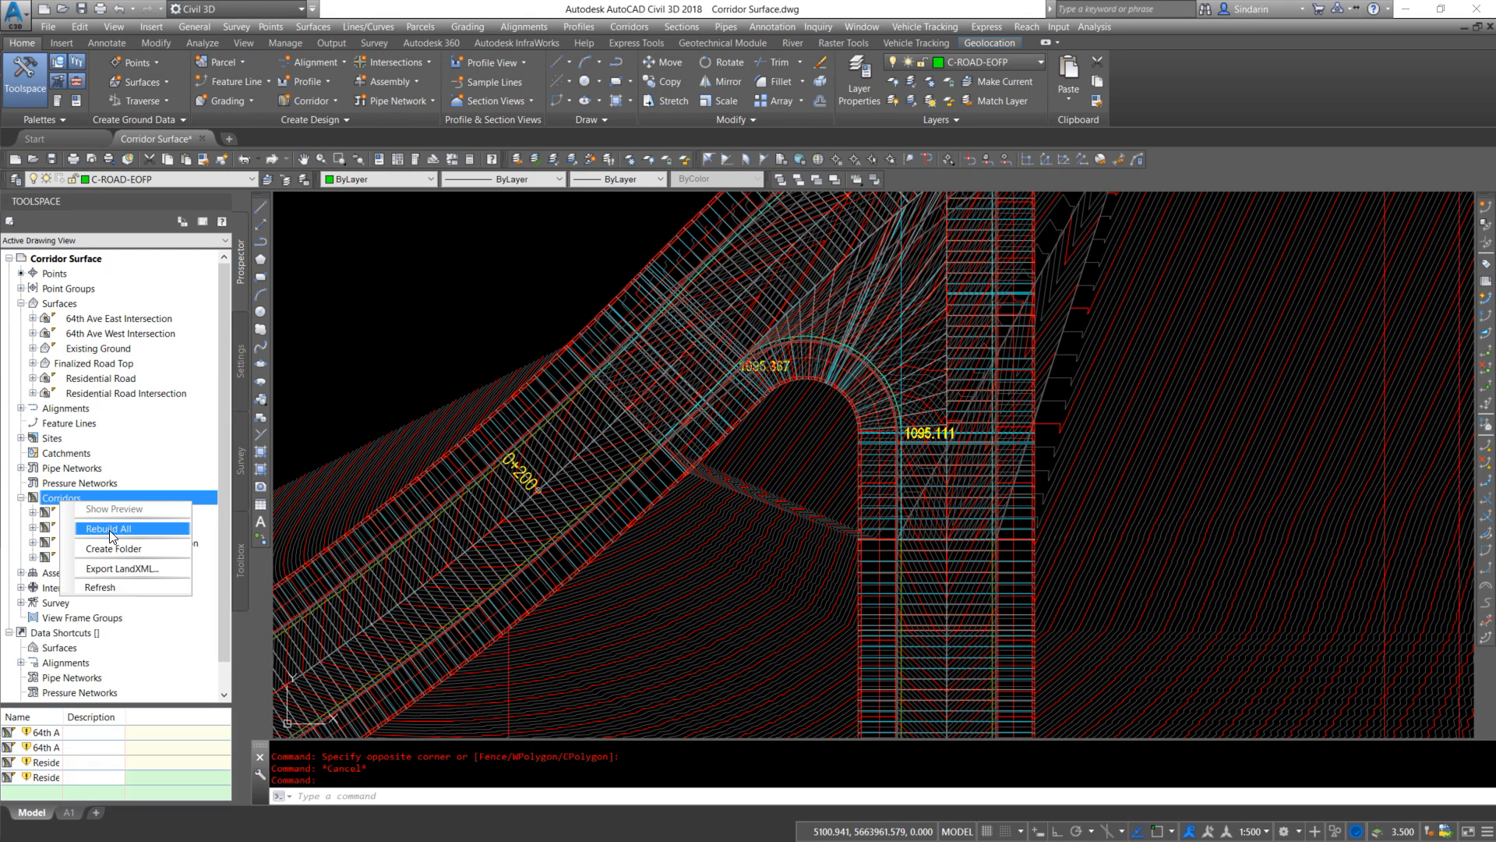
pyautogui.click(114, 530)
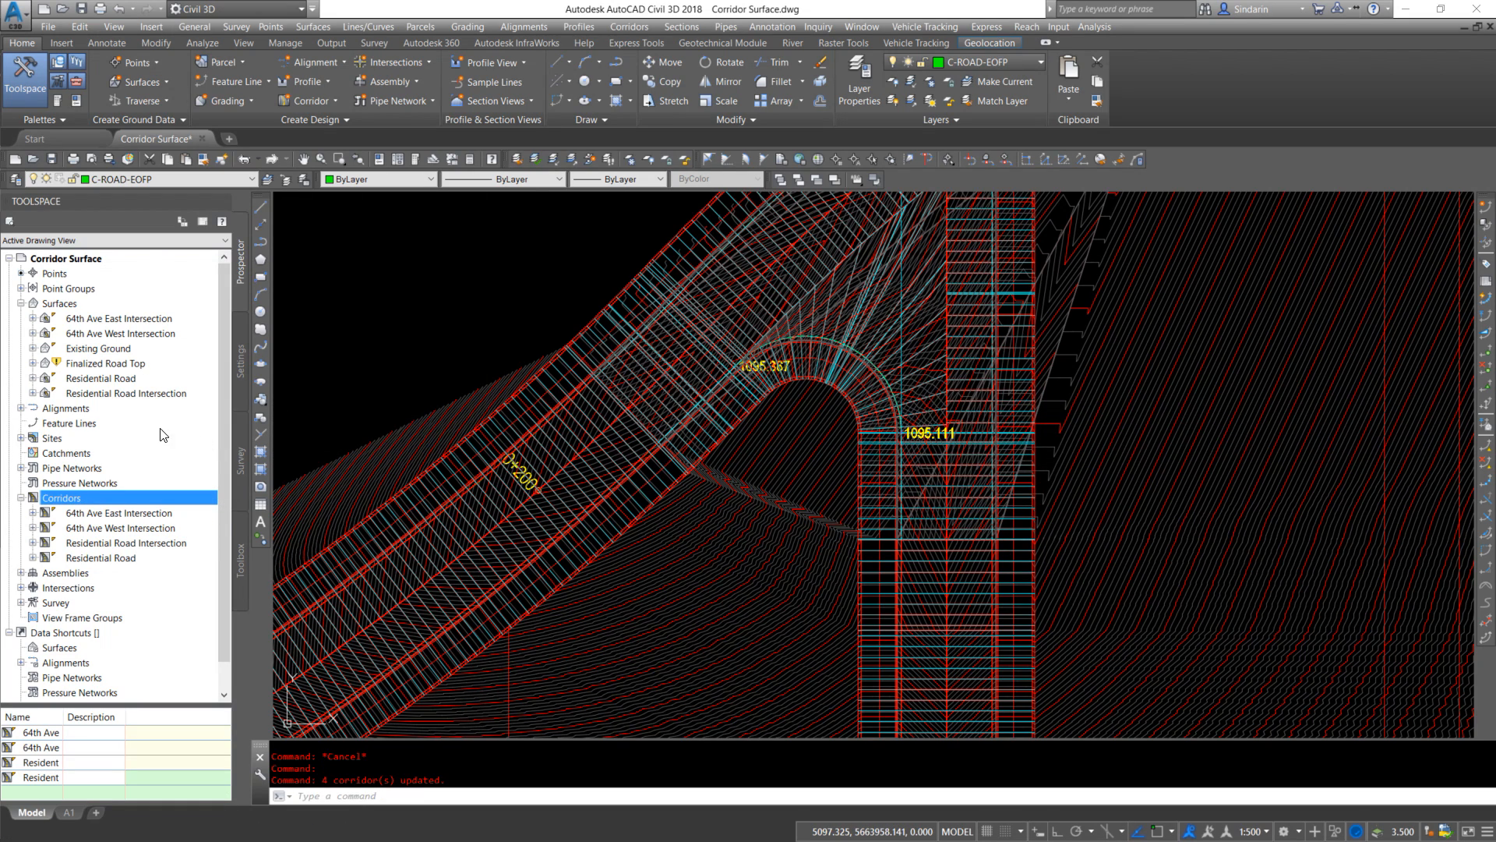
pyautogui.rightClick(115, 363)
pyautogui.click(185, 401)
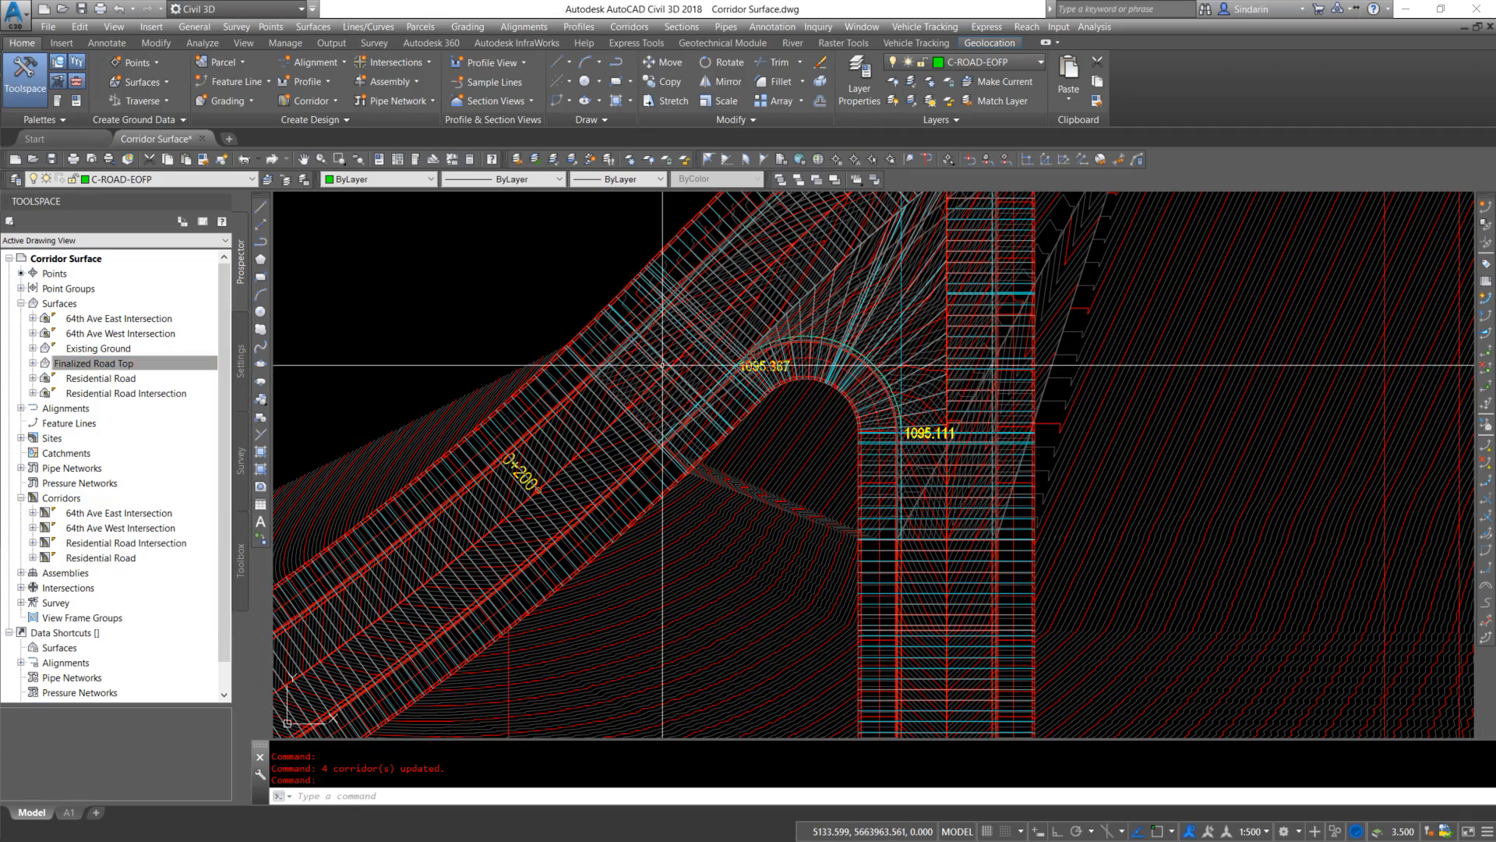
# Inspect the Residential Road surface around the intersection and freeze its C-SURF-Residential Road layer
pyautogui.scroll(2, 648, 356)
pyautogui.scroll(4, 649, 355)
pyautogui.click(635, 395)
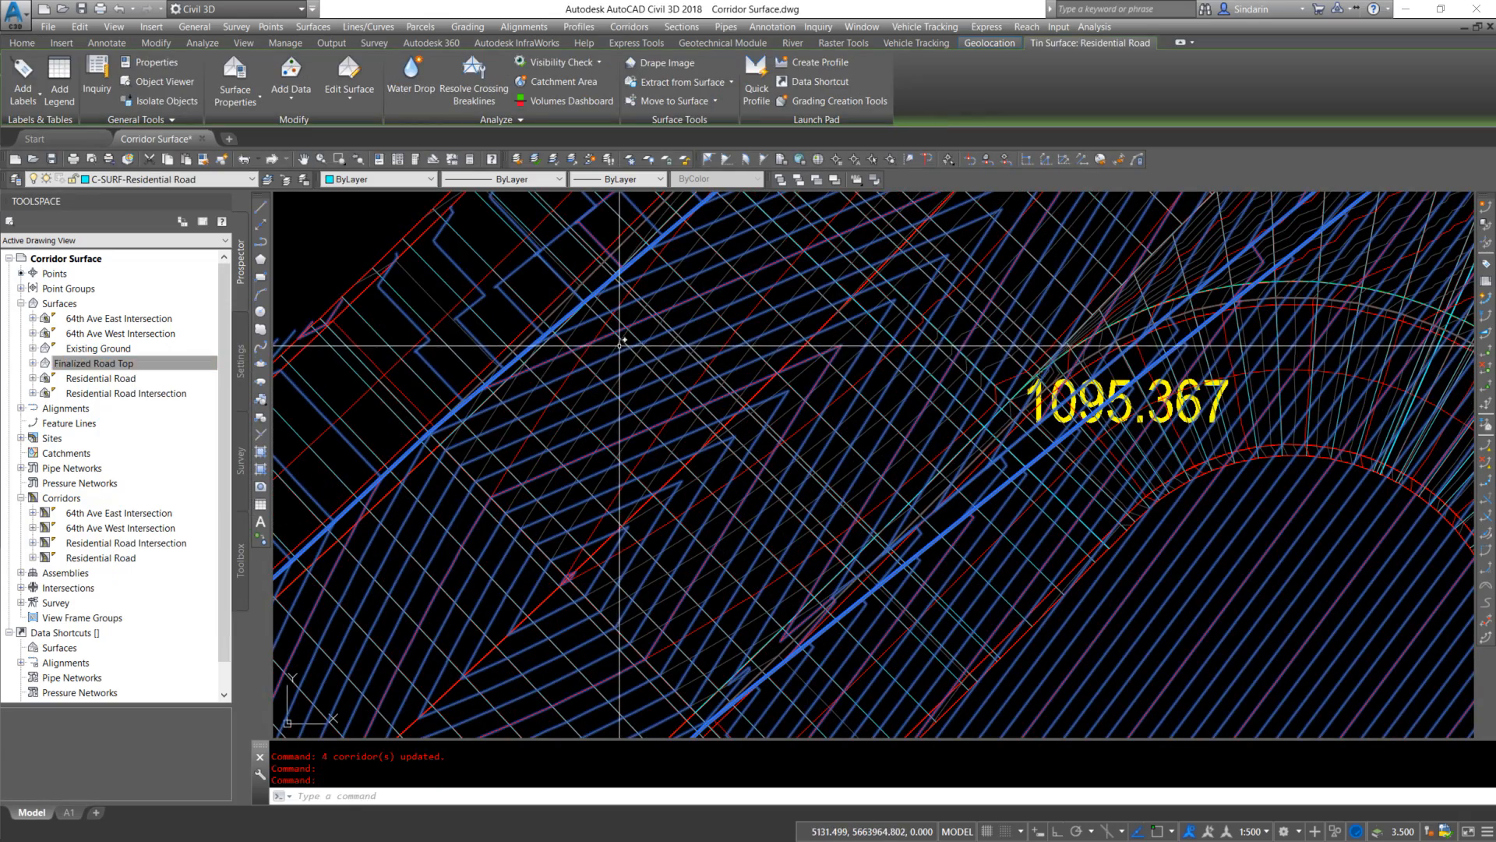
pyautogui.scroll(-4, 633, 396)
pyautogui.scroll(-5, 818, 434)
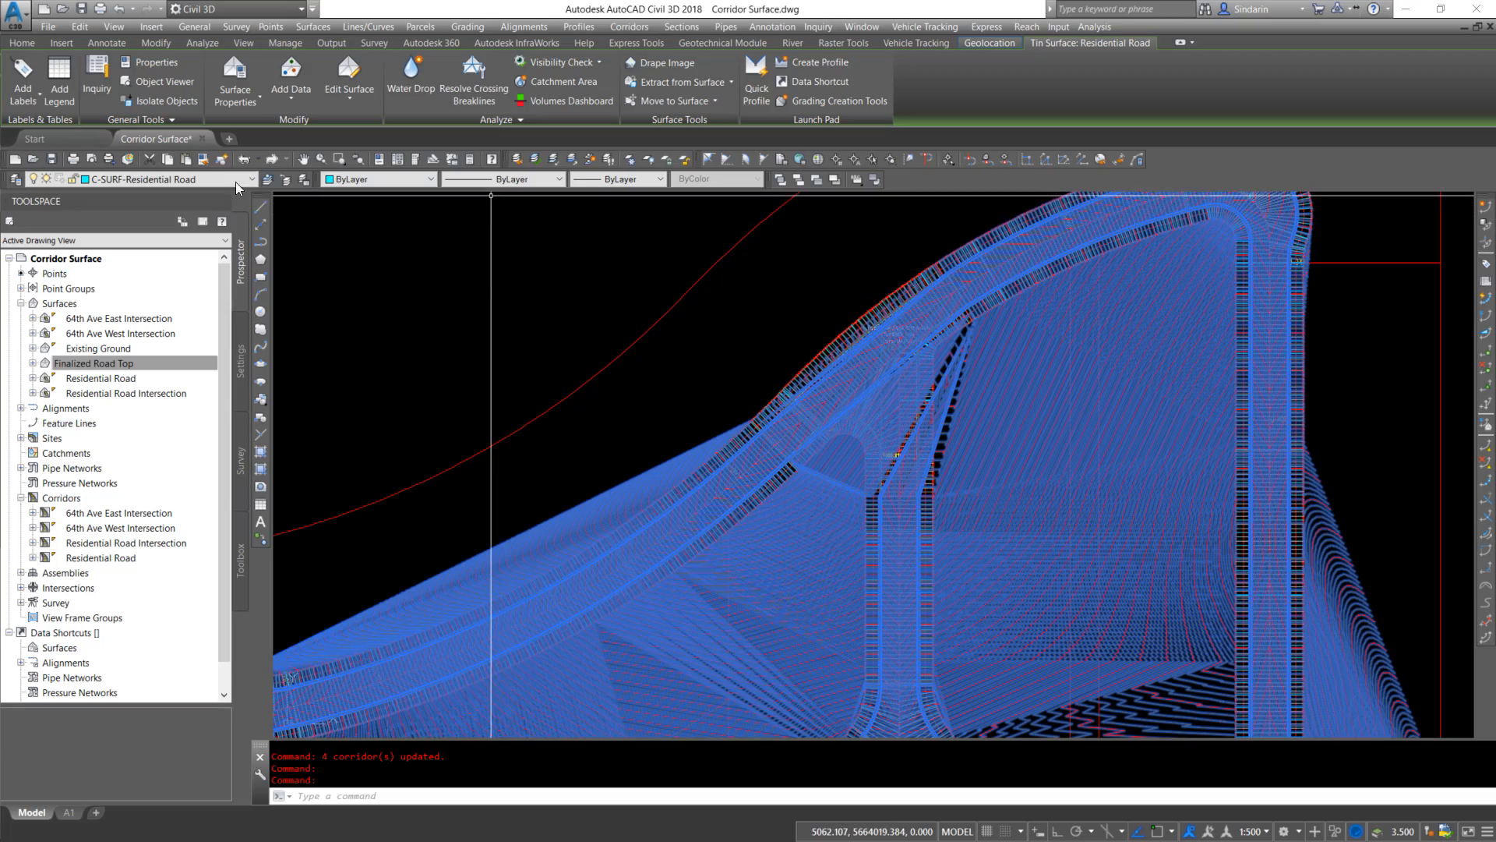
pyautogui.scroll(5, 916, 363)
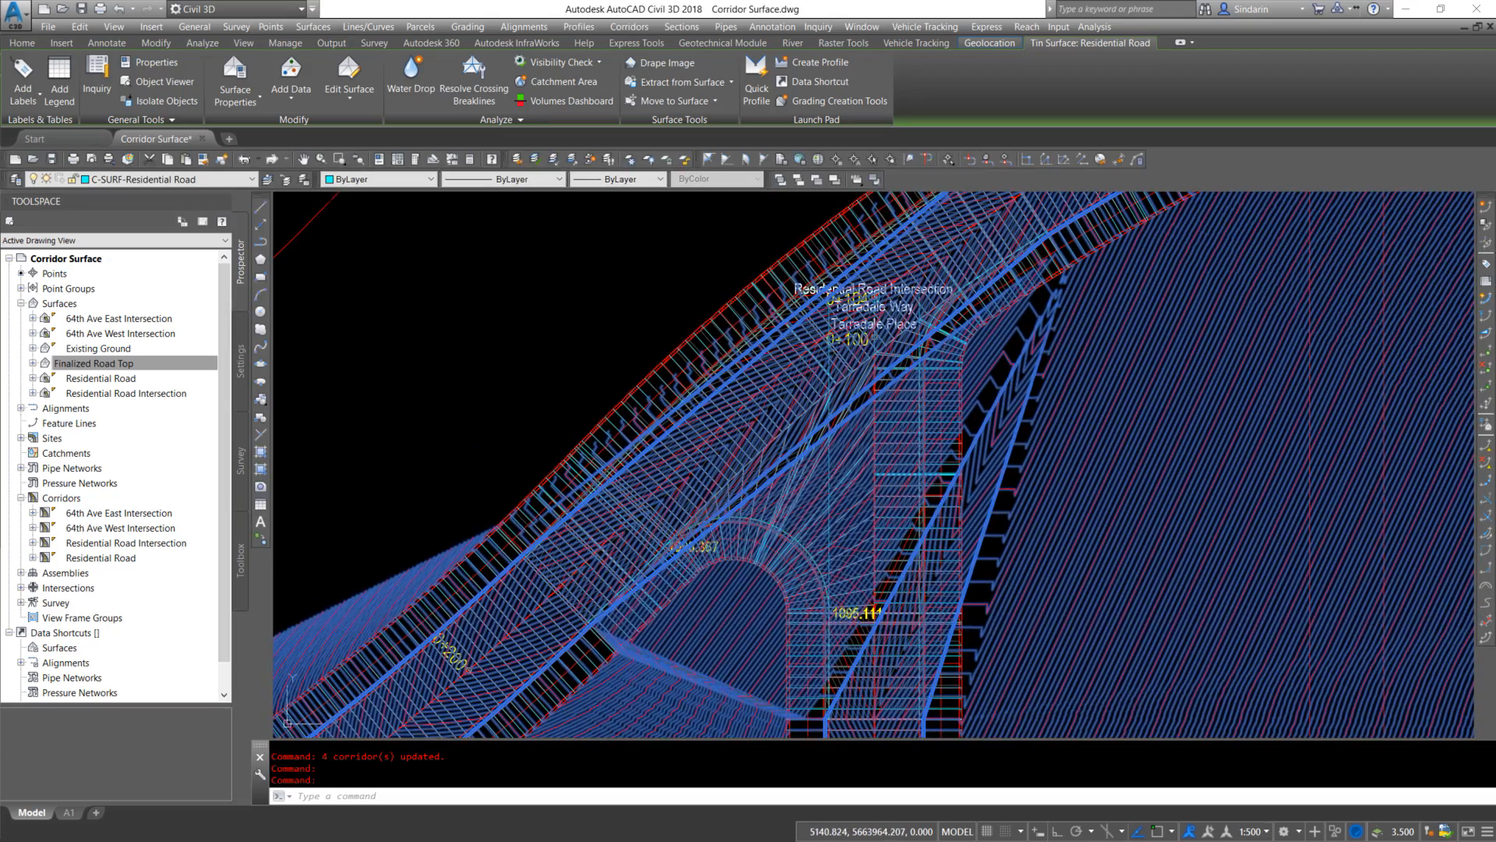
pyautogui.moveTo(692, 567); pyautogui.dragTo(804, 487, button='middle')
pyautogui.scroll(-5, 763, 311)
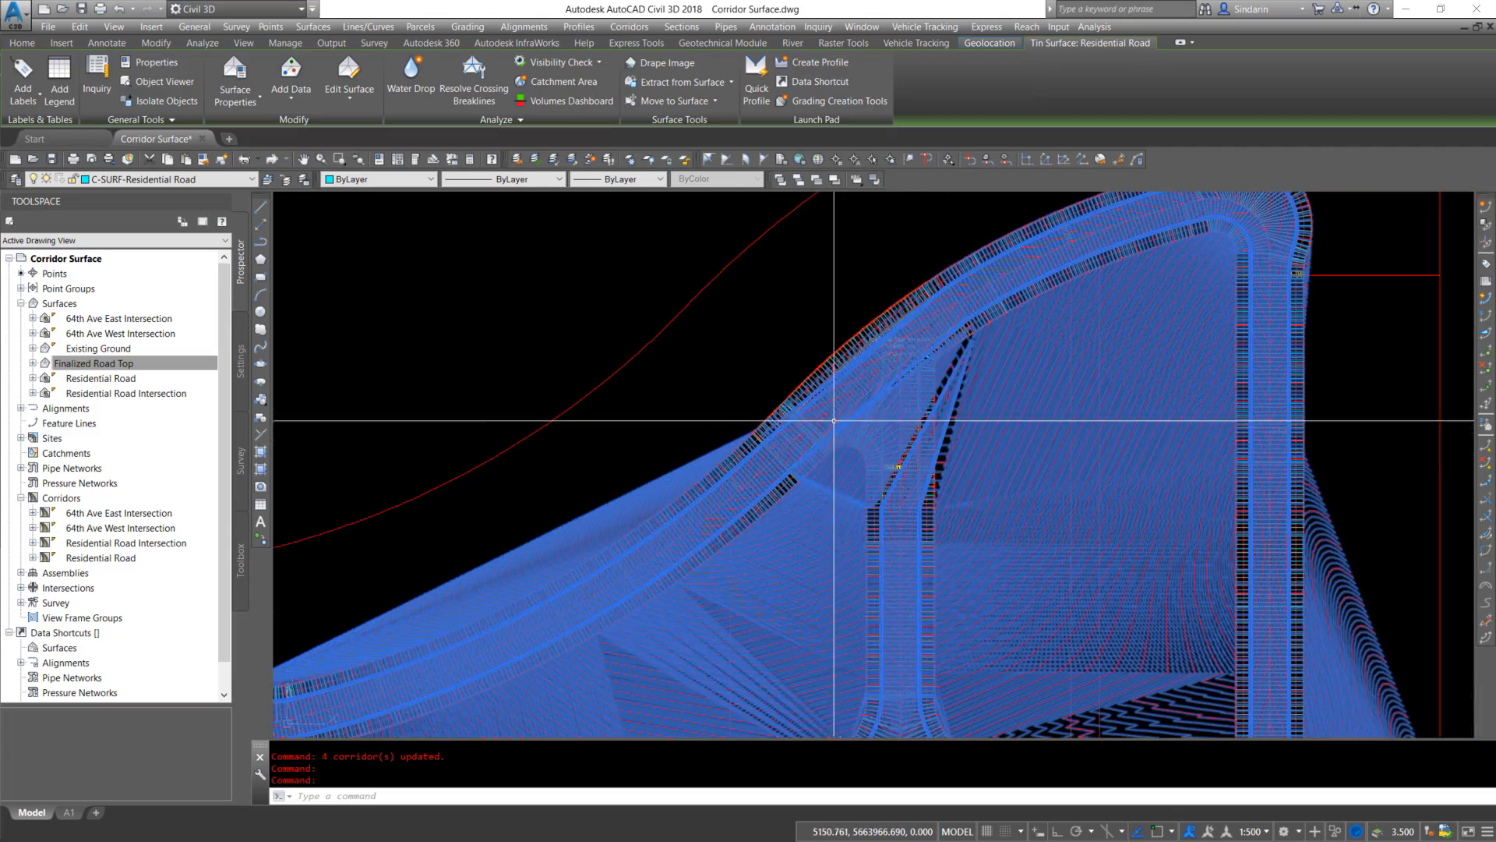
pyautogui.scroll(5, 826, 411)
pyautogui.moveTo(840, 405)
pyautogui.mouseDown(button='middle')
pyautogui.moveTo(751, 427)
pyautogui.moveTo(716, 471)
pyautogui.mouseUp(button='middle')
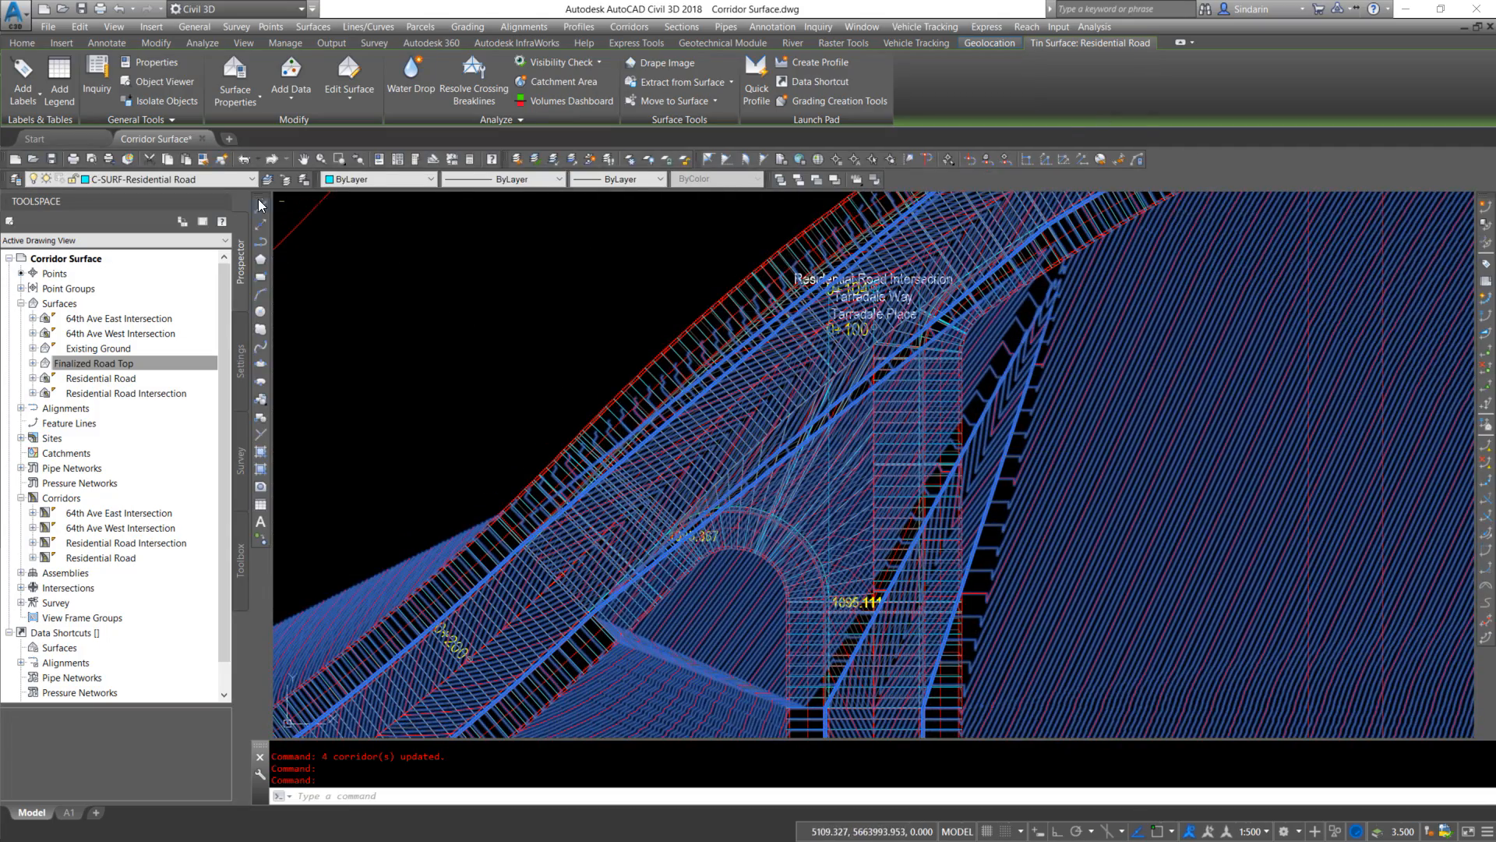
pyautogui.click(181, 180)
pyautogui.click(48, 194)
pyautogui.click(498, 444)
pyautogui.scroll(2, 649, 566)
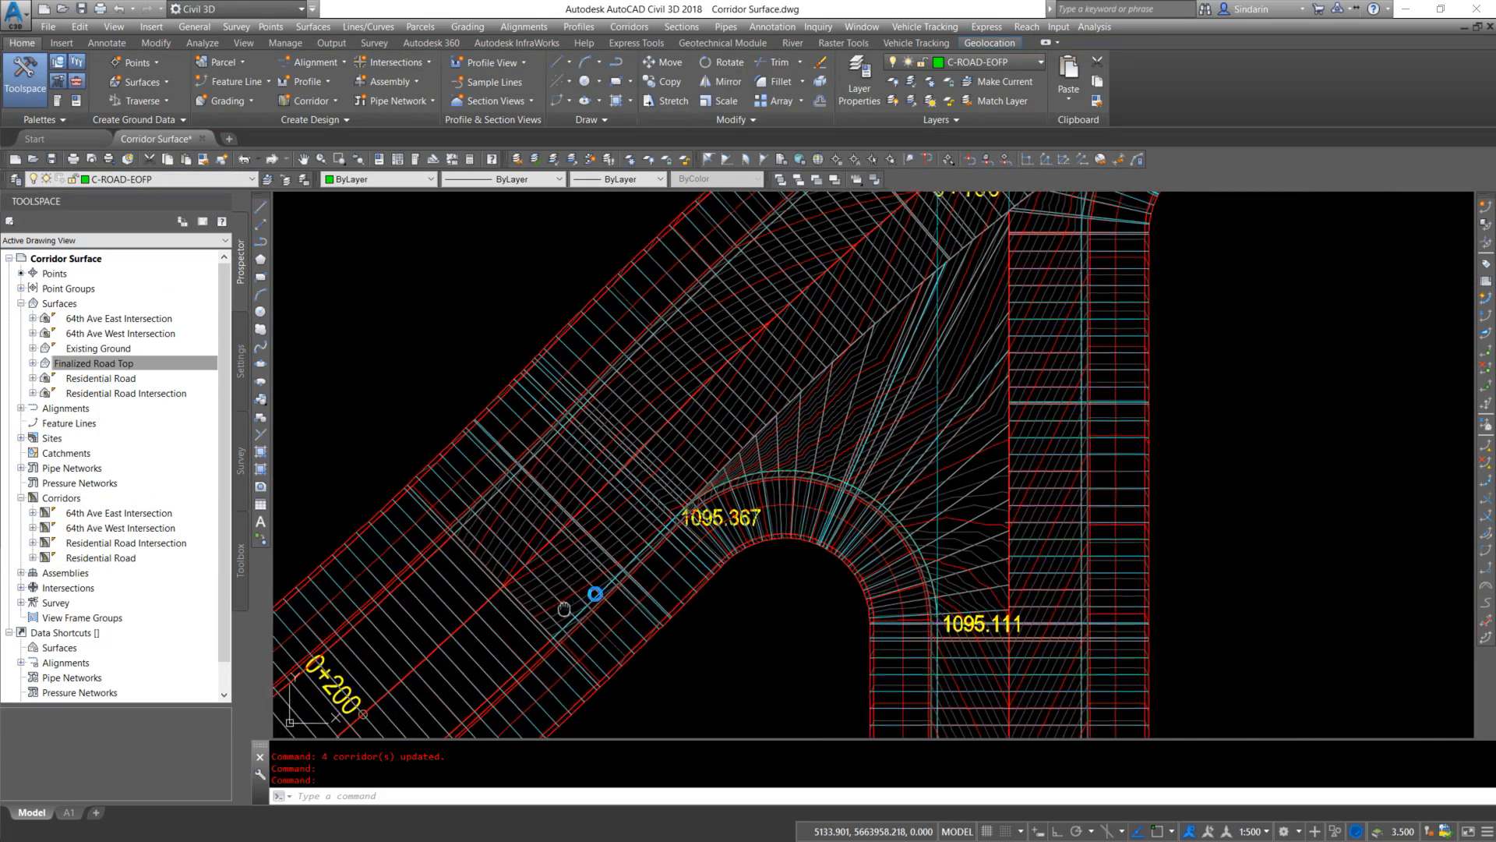
# Inspect the contours and the spot elevation label at the curb return's western end
pyautogui.scroll(4, 548, 599)
pyautogui.moveTo(548, 599); pyautogui.dragTo(714, 518, button='middle')
pyautogui.scroll(4, 1151, 243)
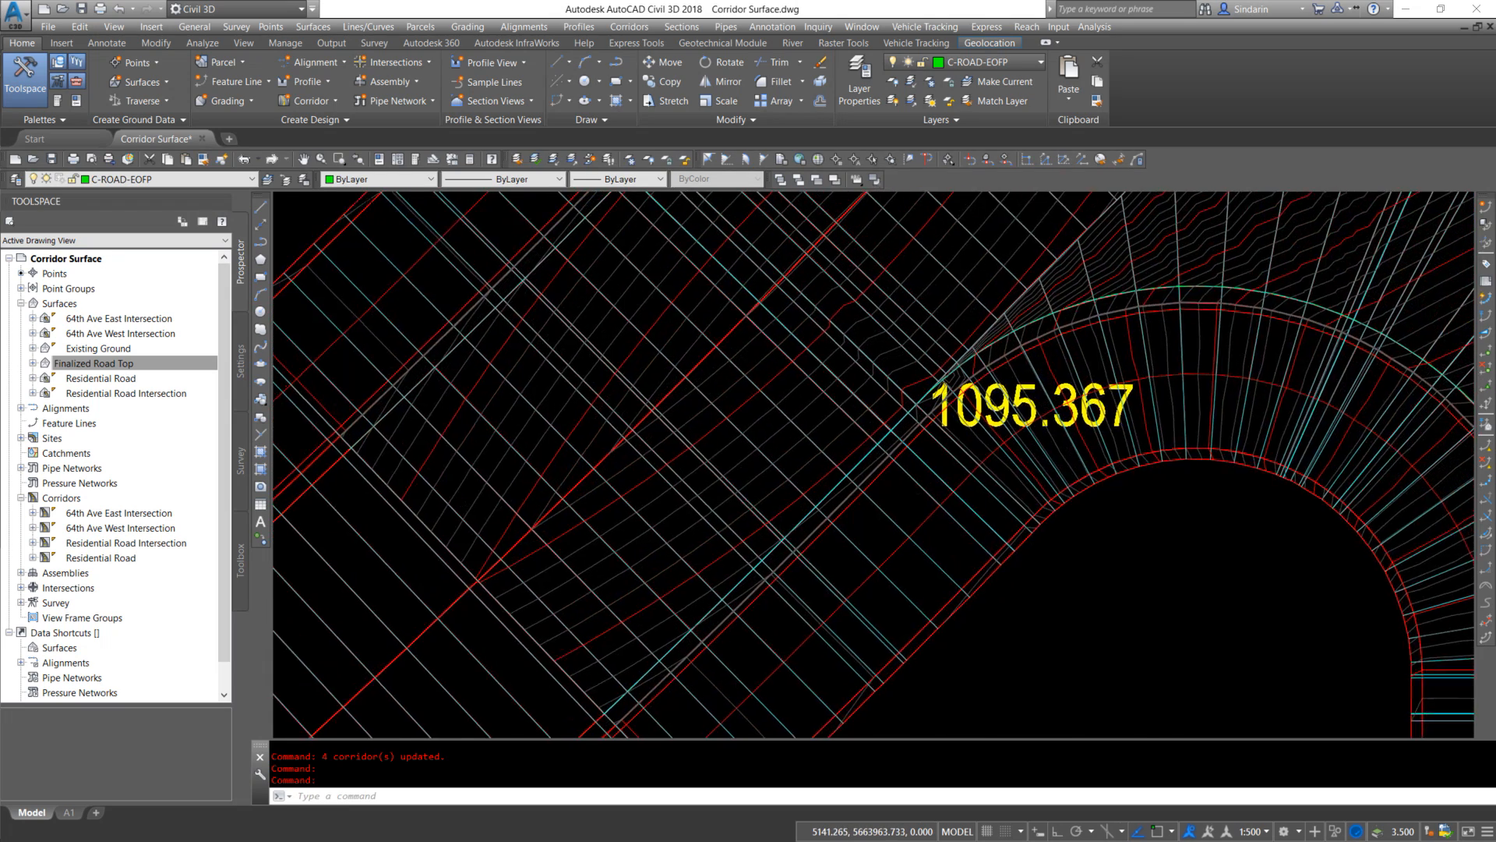
pyautogui.click(927, 381)
pyautogui.press('Escape')
pyautogui.click(935, 371)
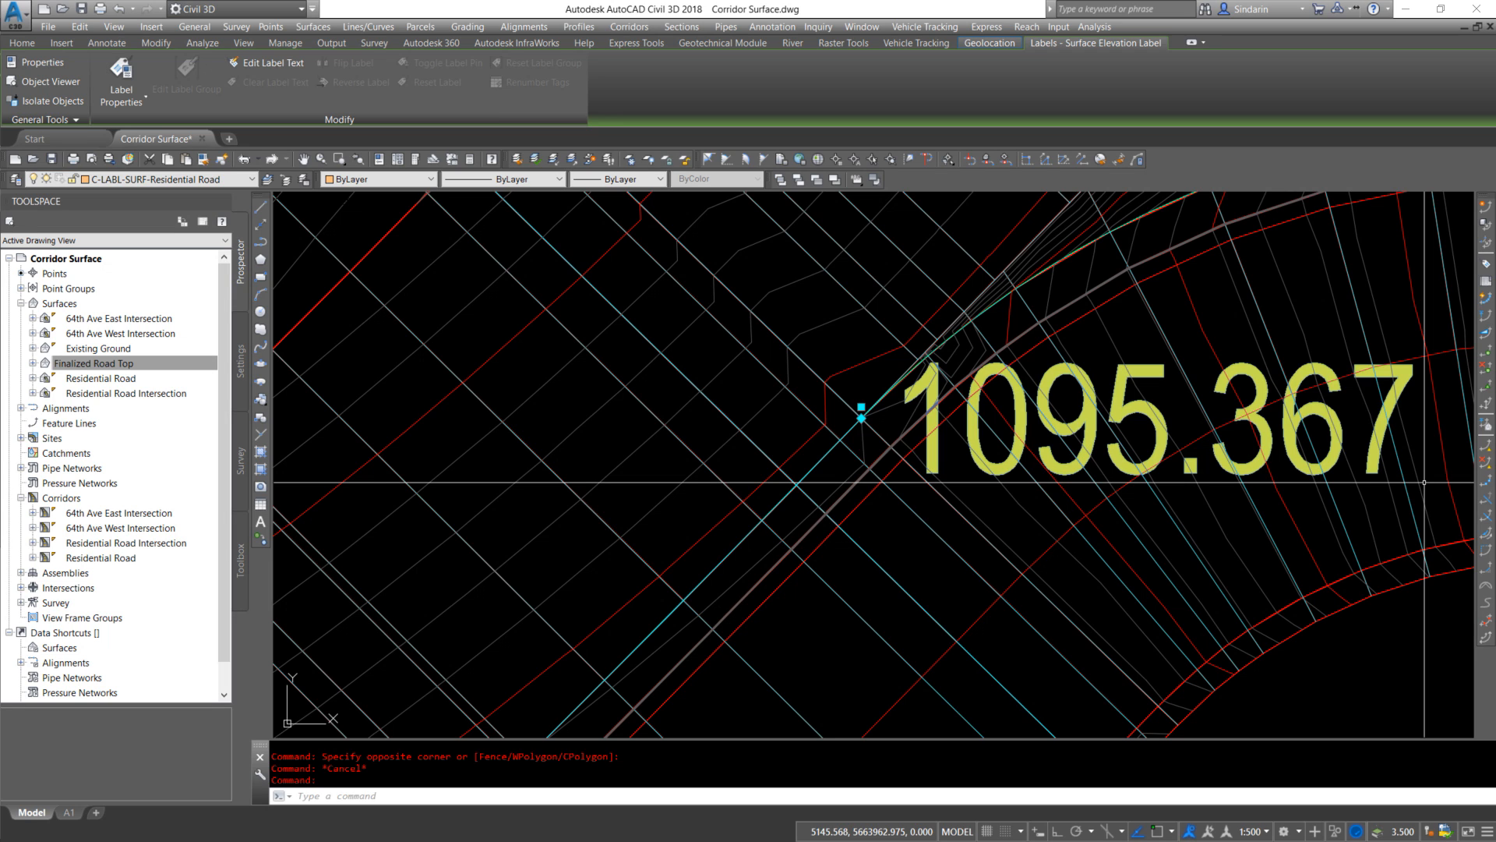
pyautogui.scroll(-2, 1095, 359)
pyautogui.moveTo(1095, 358); pyautogui.dragTo(908, 417, button='middle')
pyautogui.press('Escape')
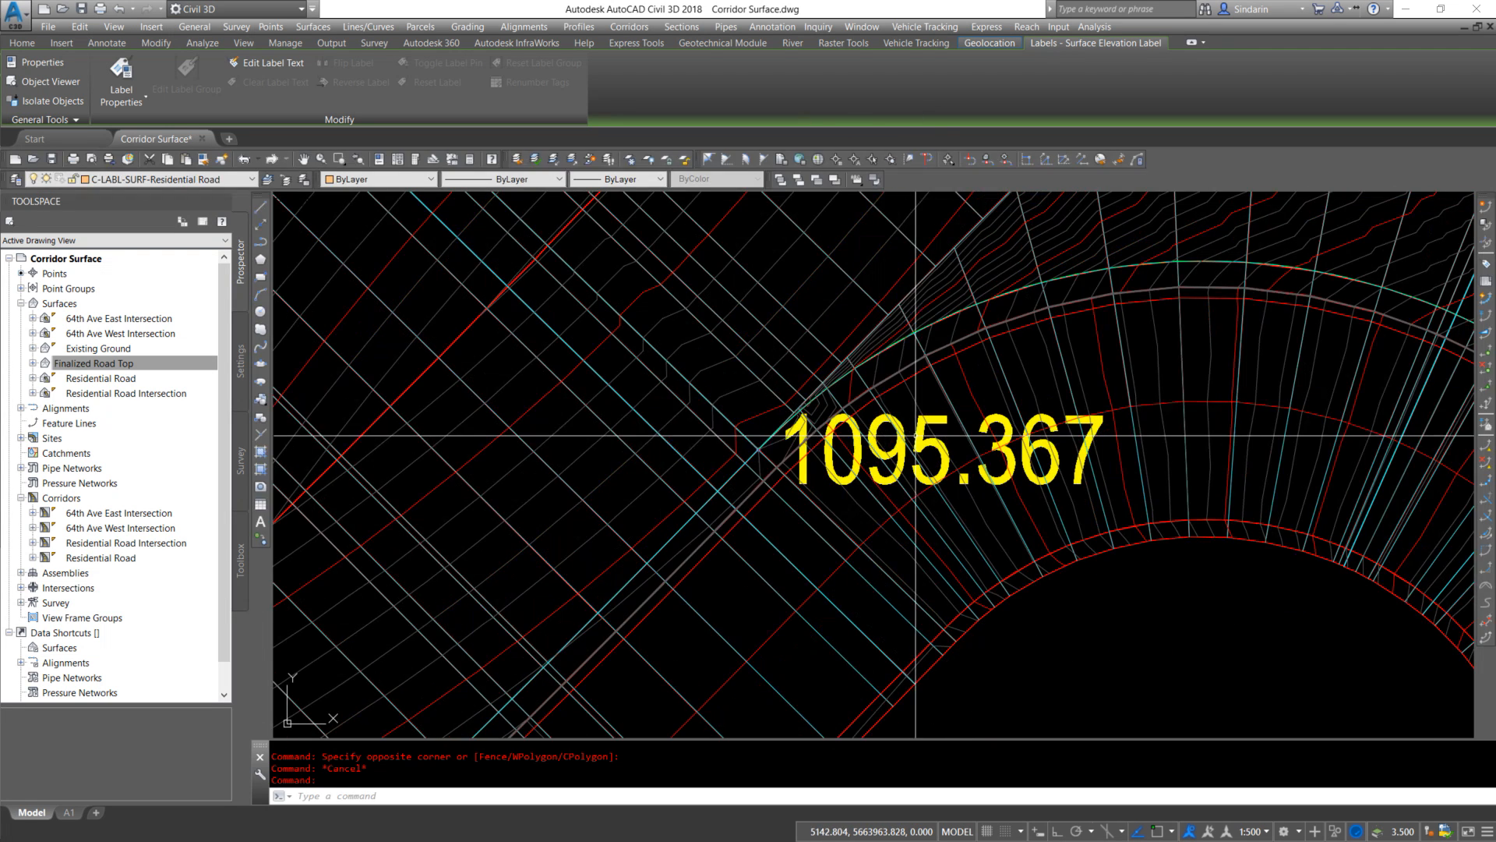
# Set the surface of the spot elevation label at the curb return's western end to Residential Road Intersection
pyautogui.click(877, 419)
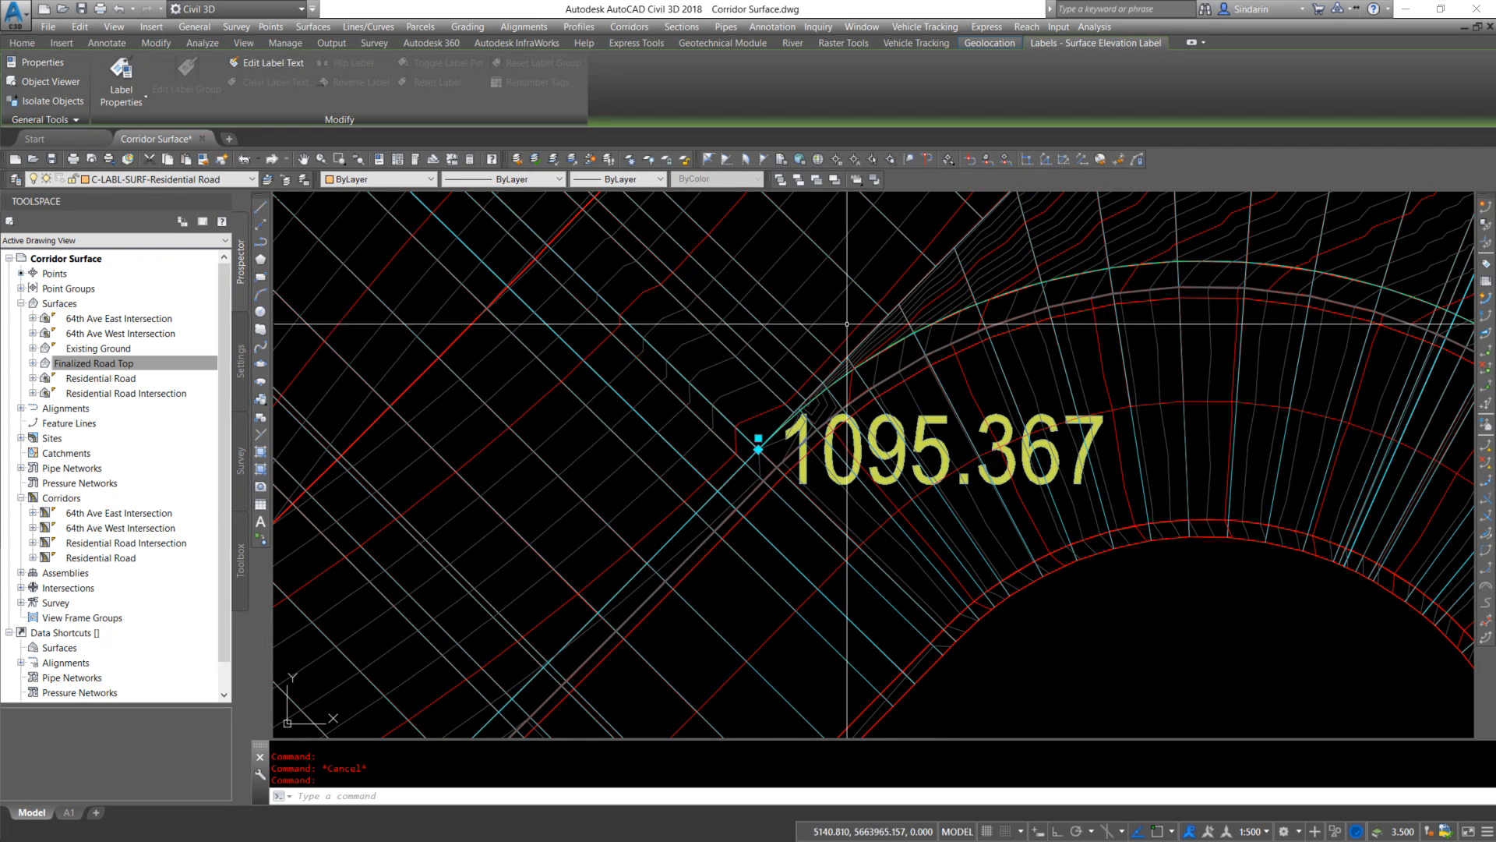
pyautogui.rightClick(901, 319)
pyautogui.click(962, 514)
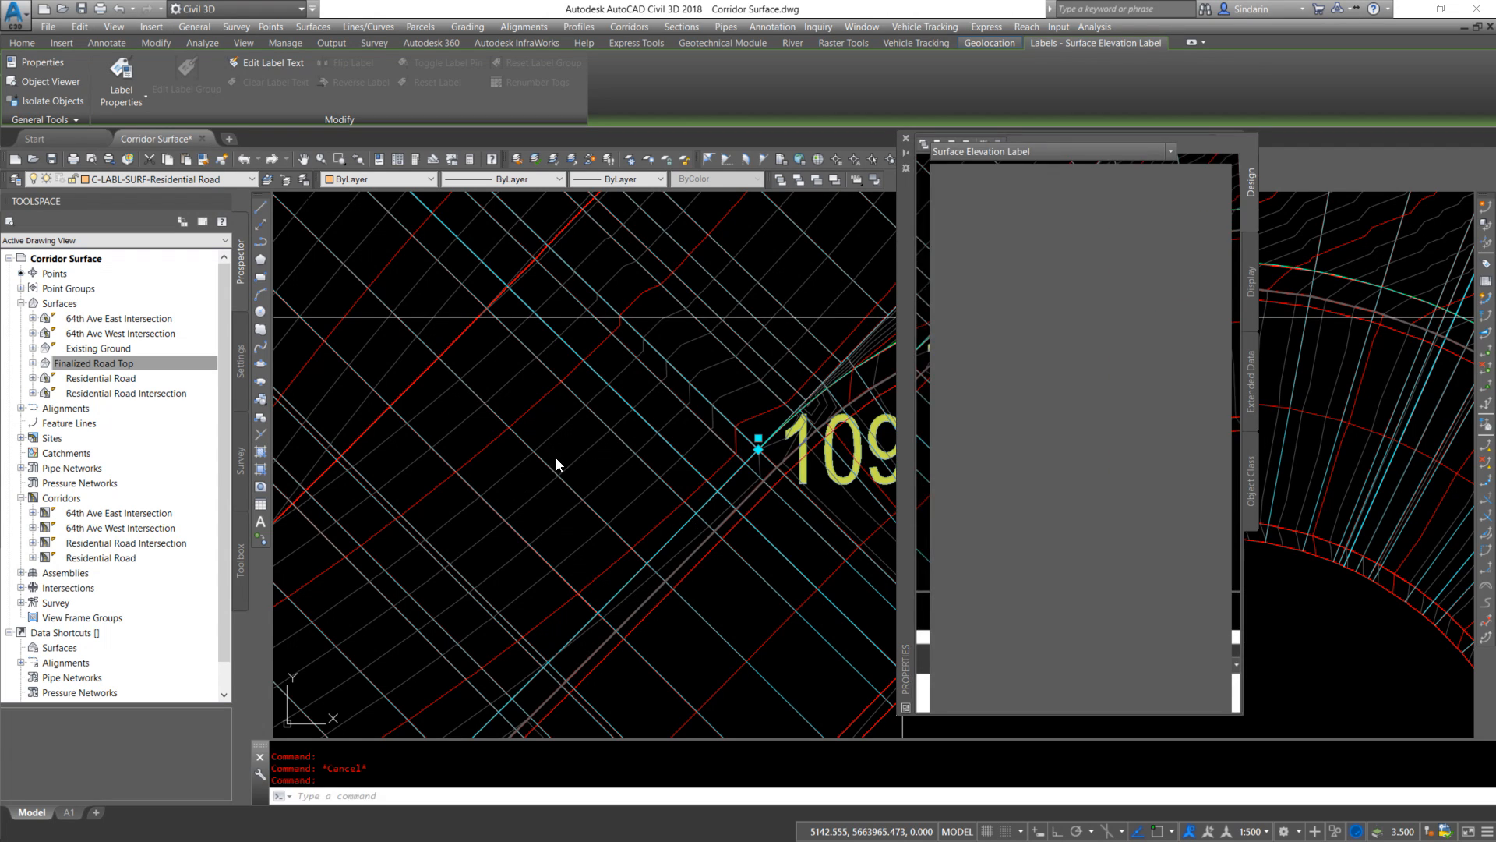
pyautogui.click(1175, 362)
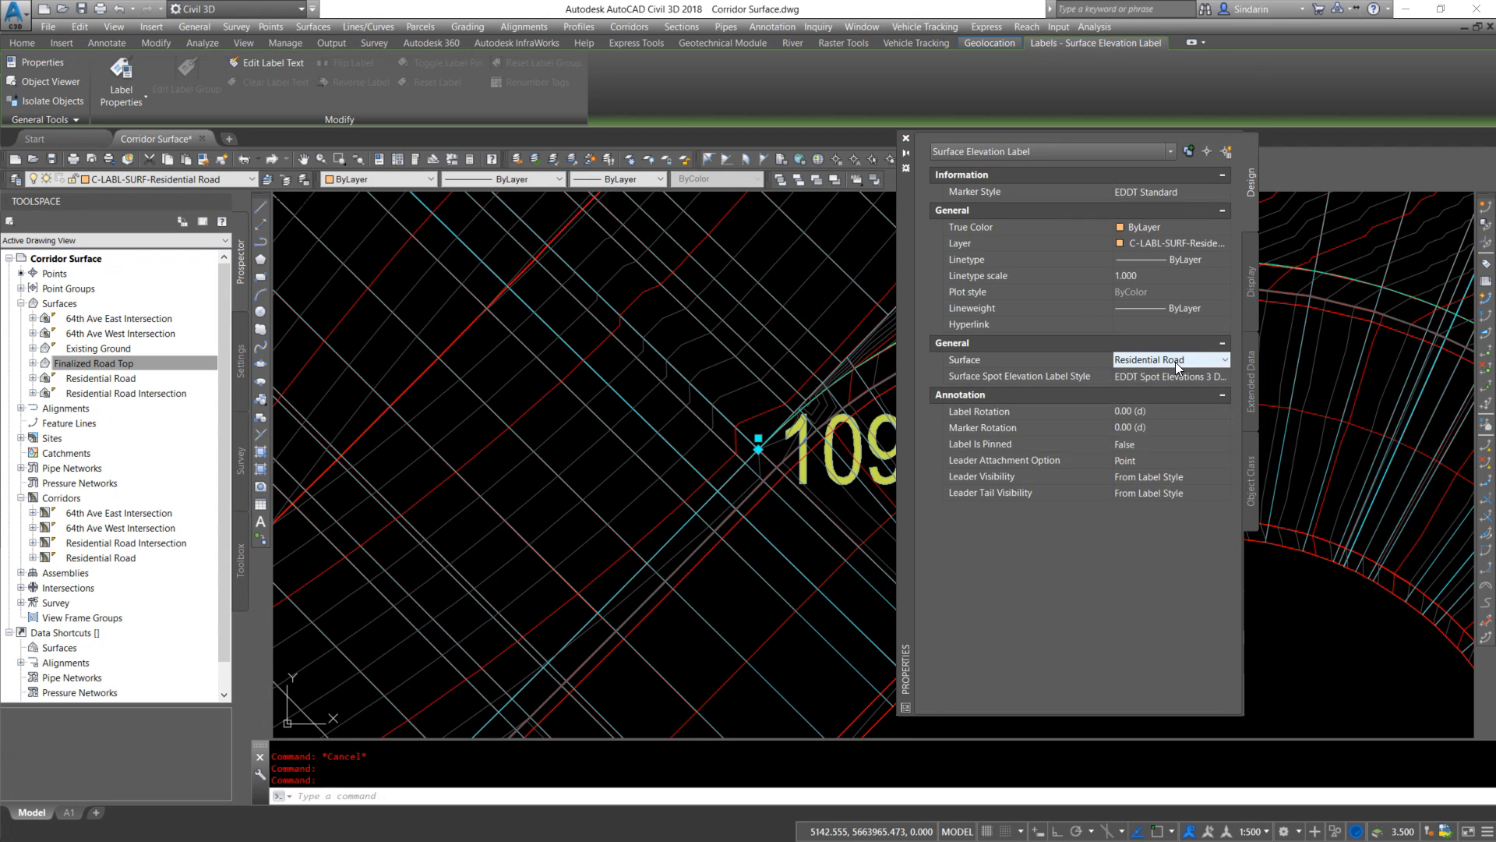
pyautogui.click(1175, 362)
pyautogui.click(1184, 434)
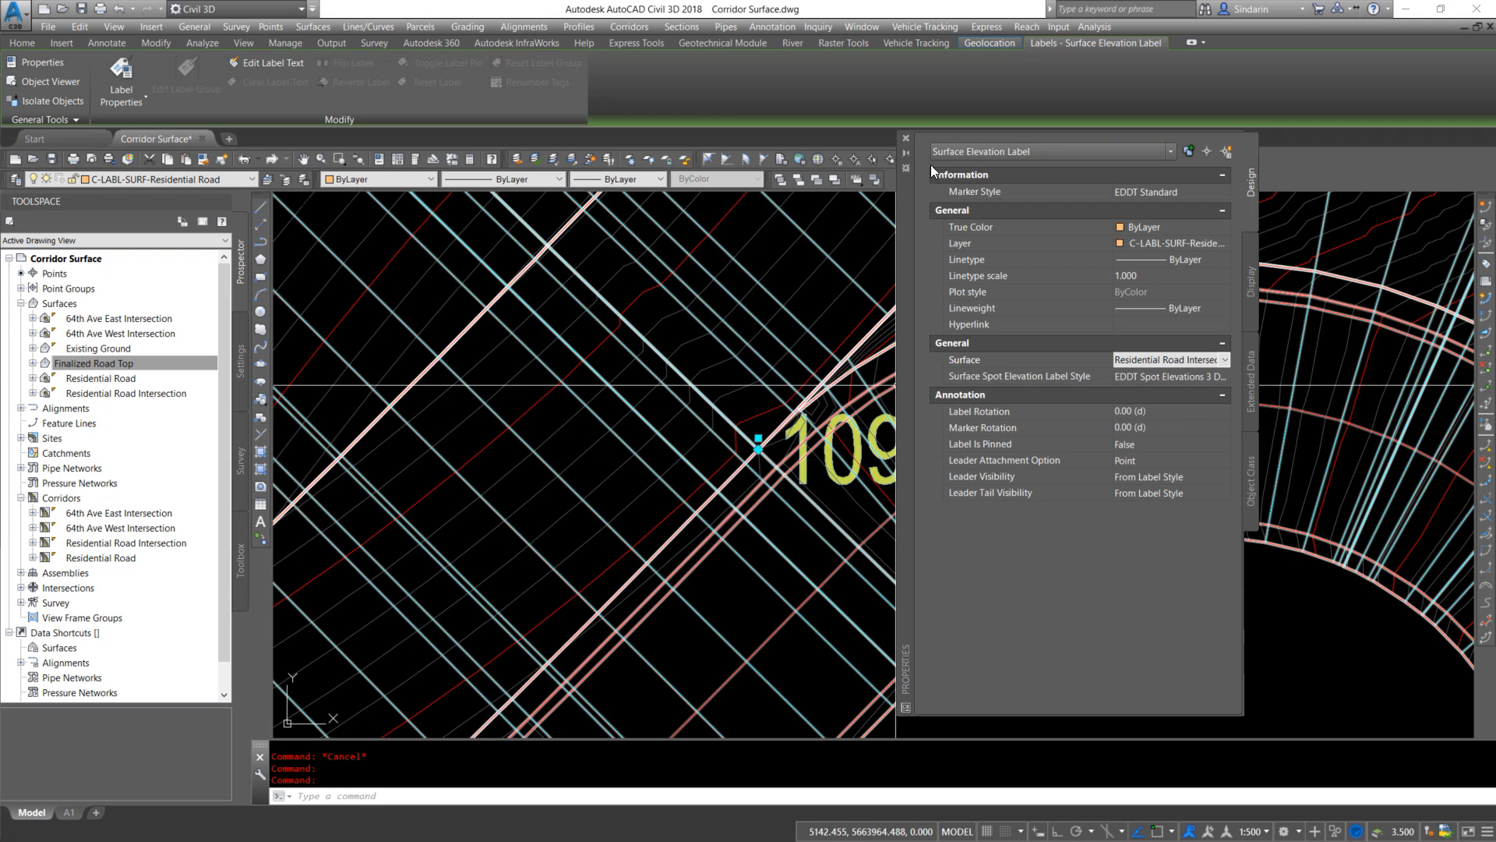
pyautogui.moveTo(901, 209); pyautogui.dragTo(189, 195)
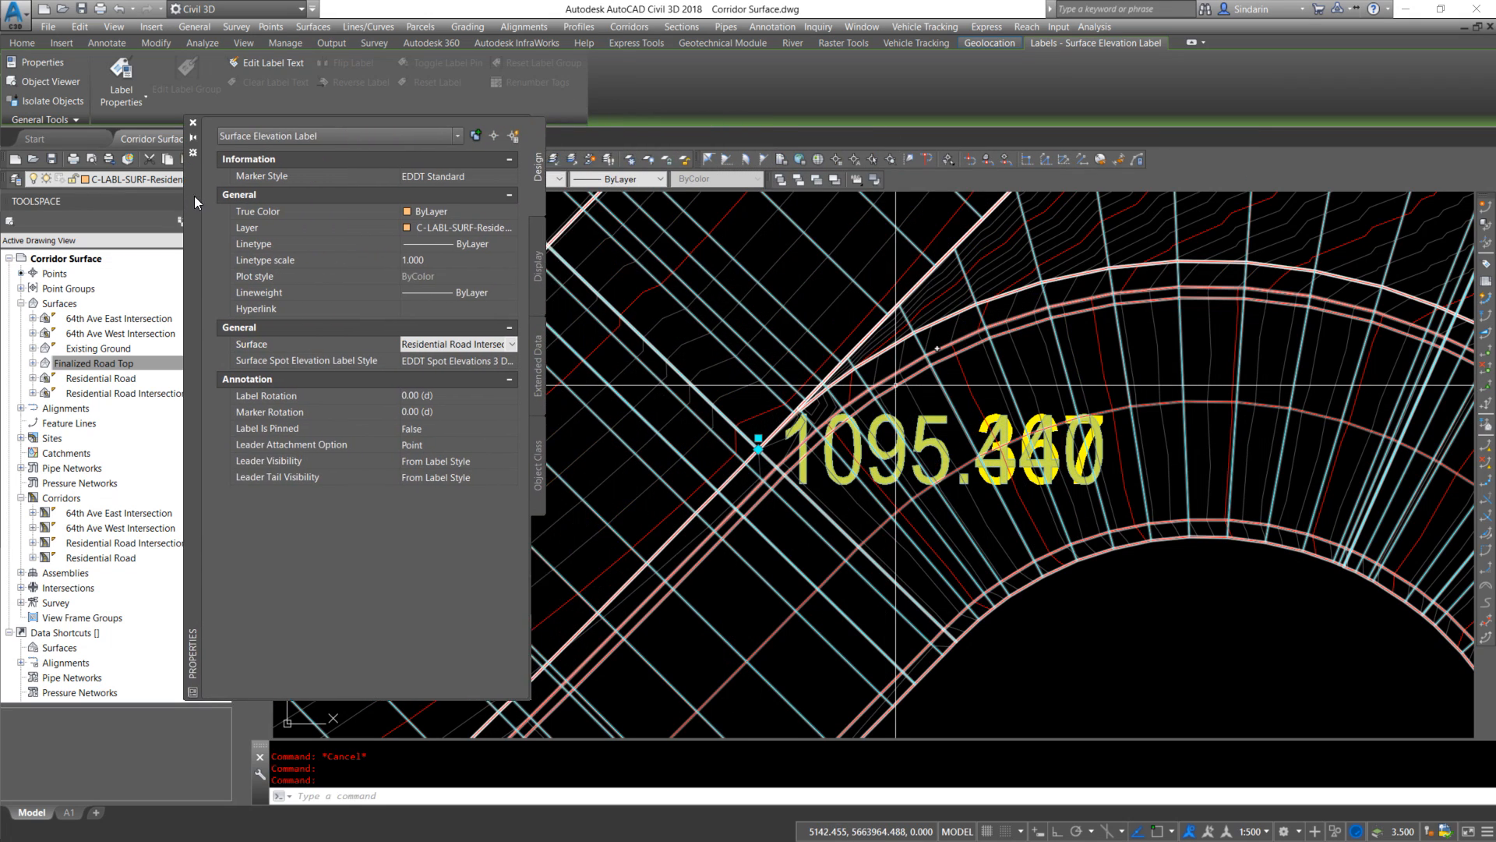
pyautogui.press('Escape')
# Delete the overlapping 1095.367 spot elevation label at the curb return's western end
pyautogui.click(935, 431)
pyautogui.scroll(2, 950, 428)
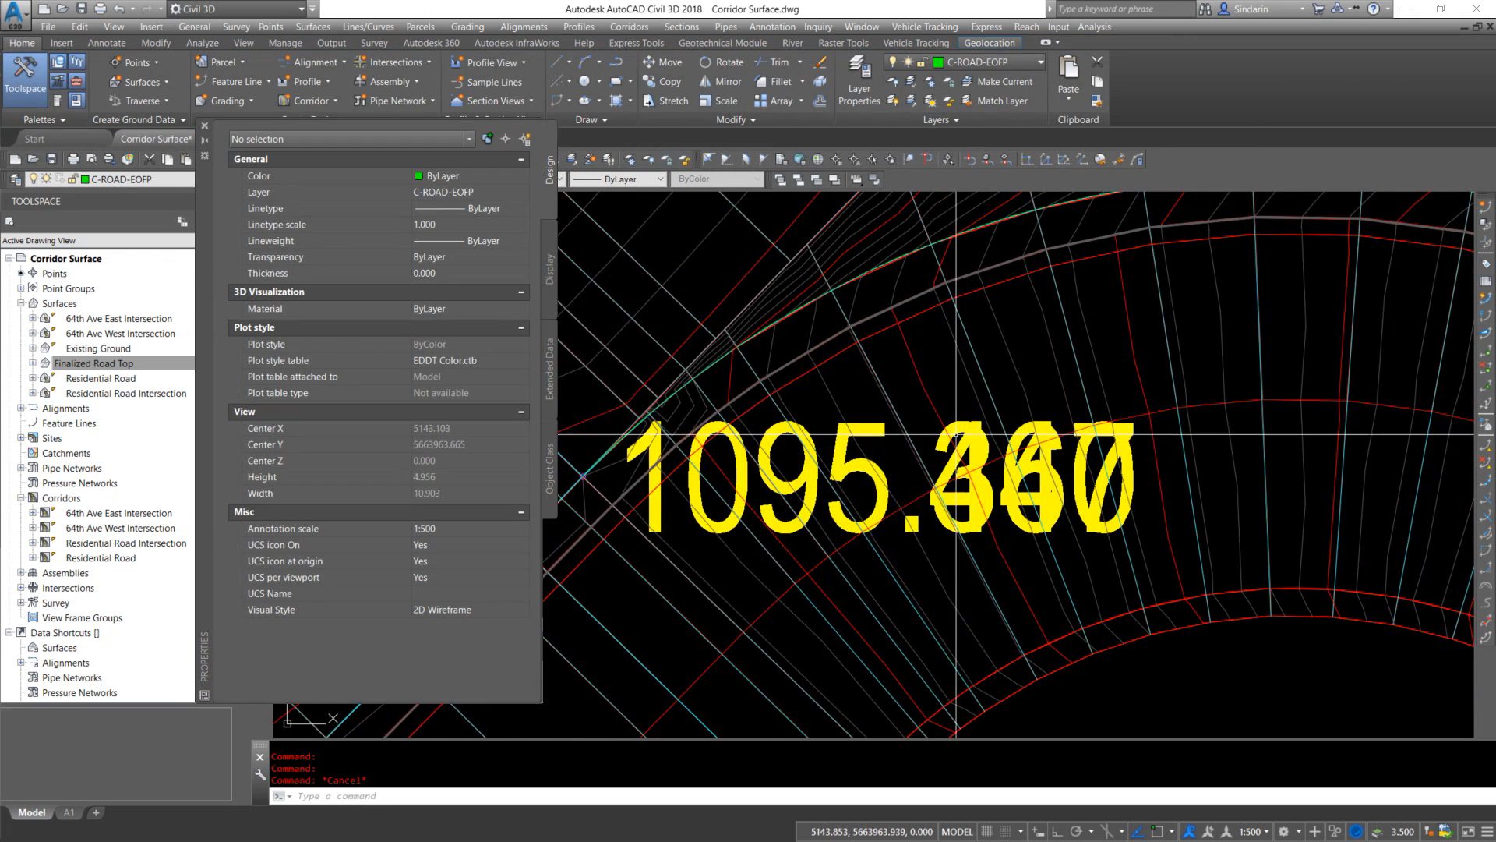
pyautogui.press('Delete')
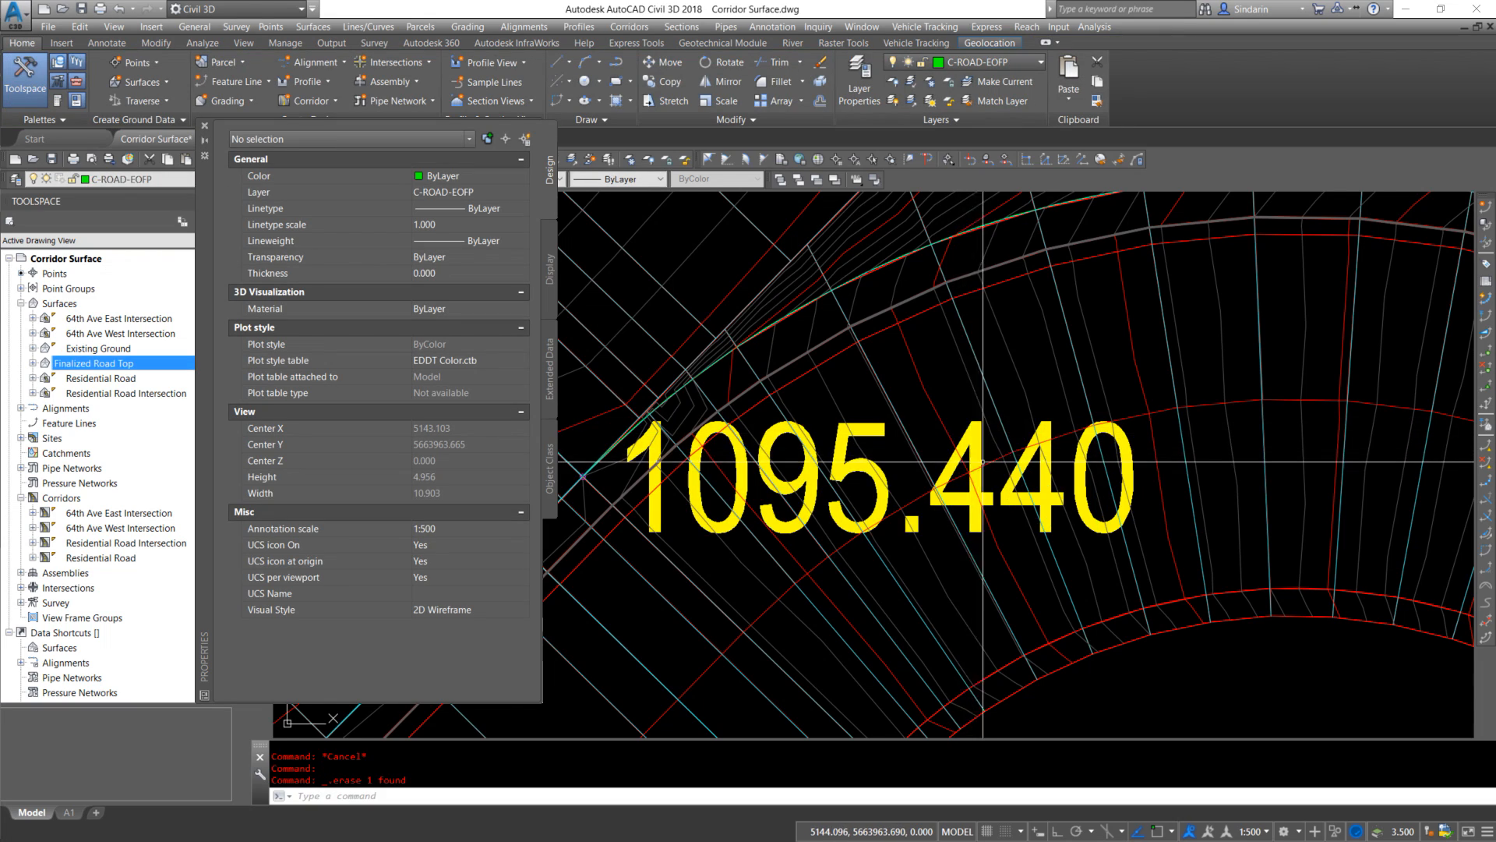
# Set the surface of the spot elevation label at the curb return's eastern end to Residential Road Intersection
pyautogui.scroll(-2, 999, 468)
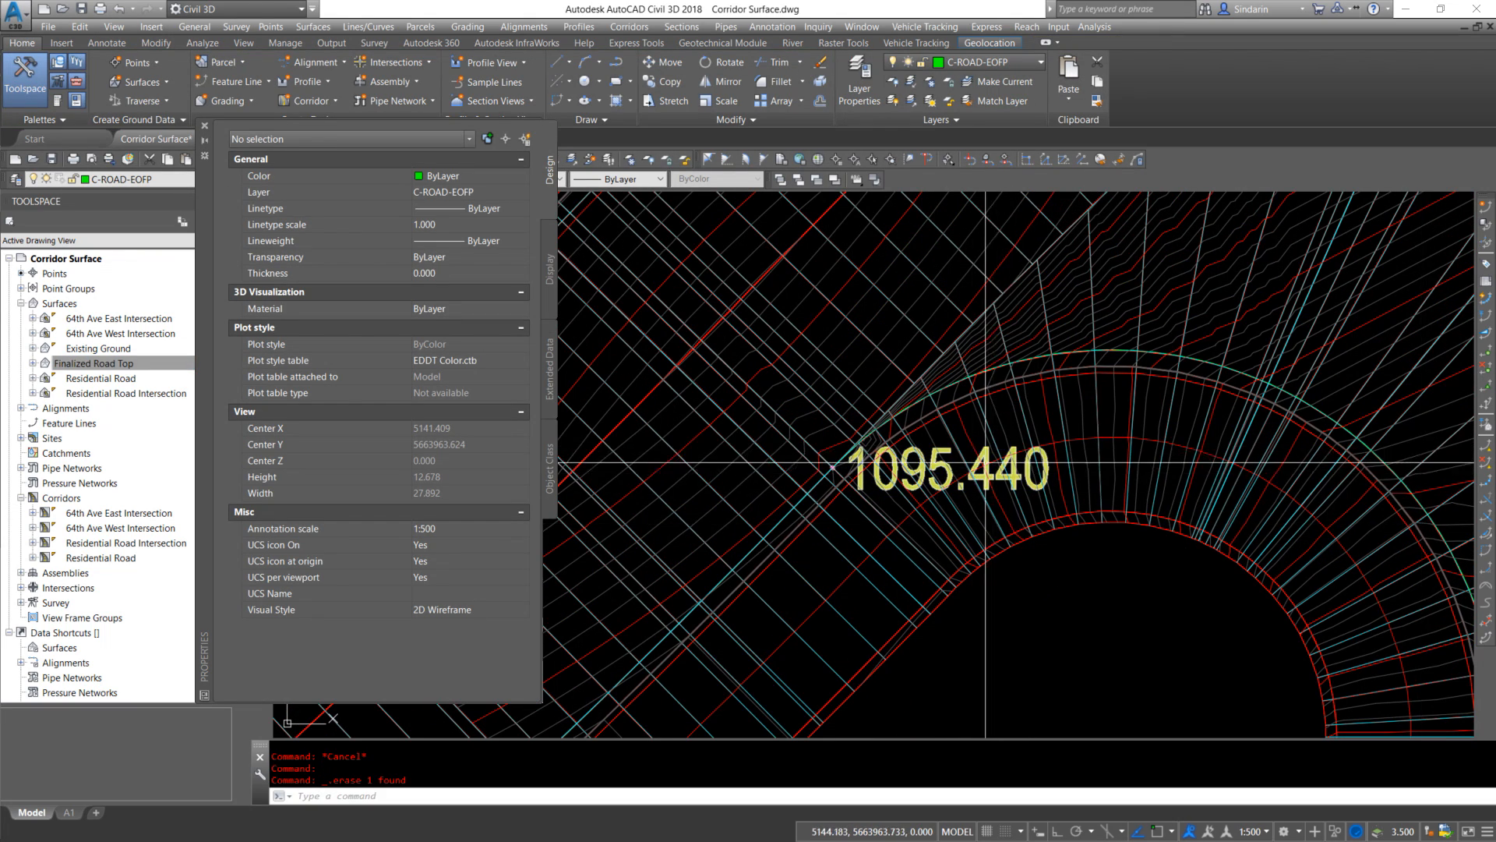
pyautogui.scroll(-2, 880, 462)
pyautogui.scroll(1, 1226, 607)
pyautogui.scroll(3, 1061, 545)
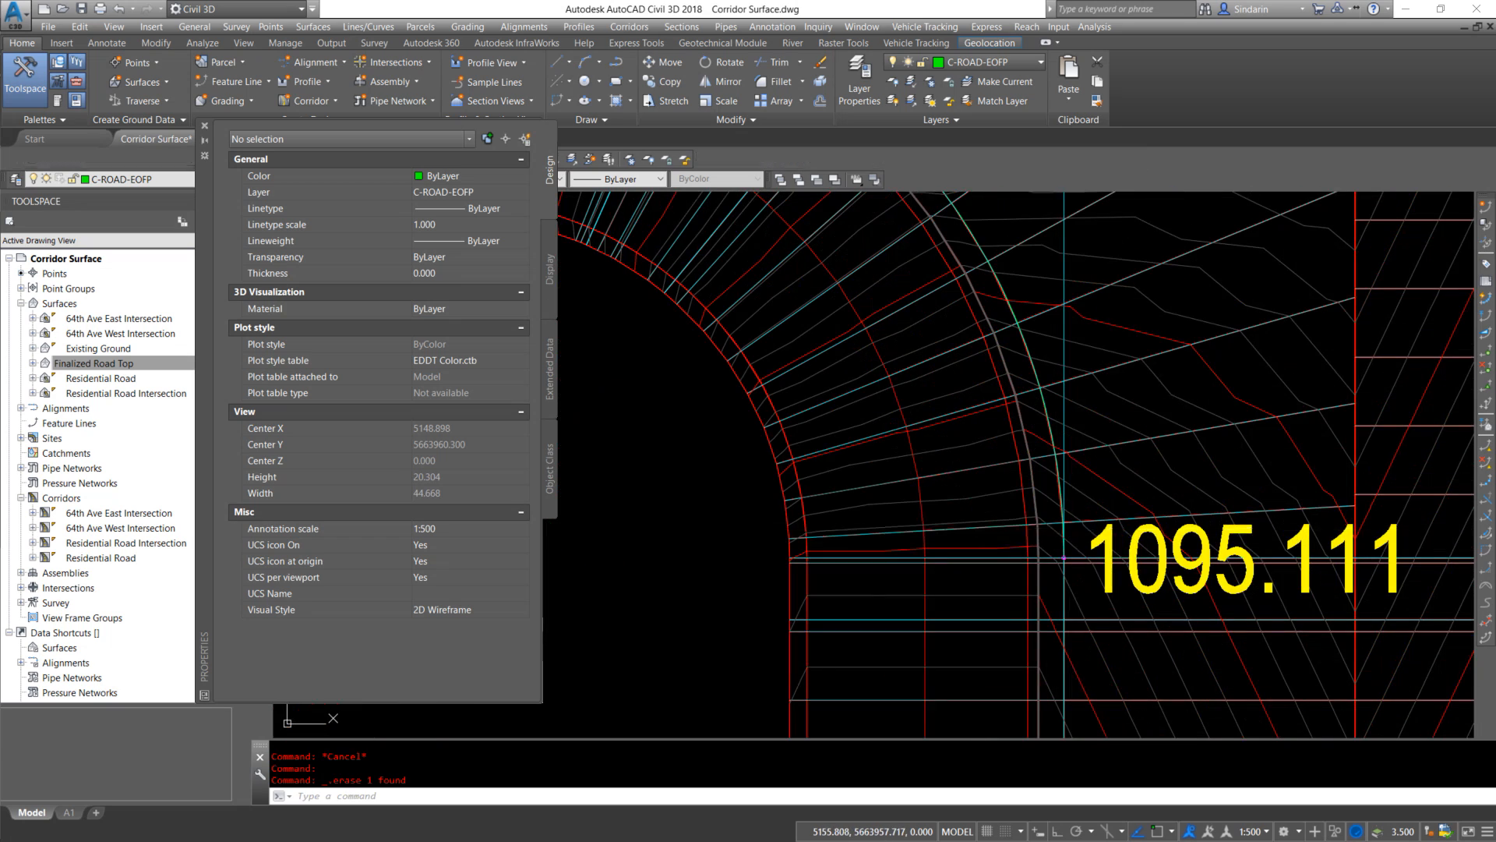
pyautogui.click(1263, 577)
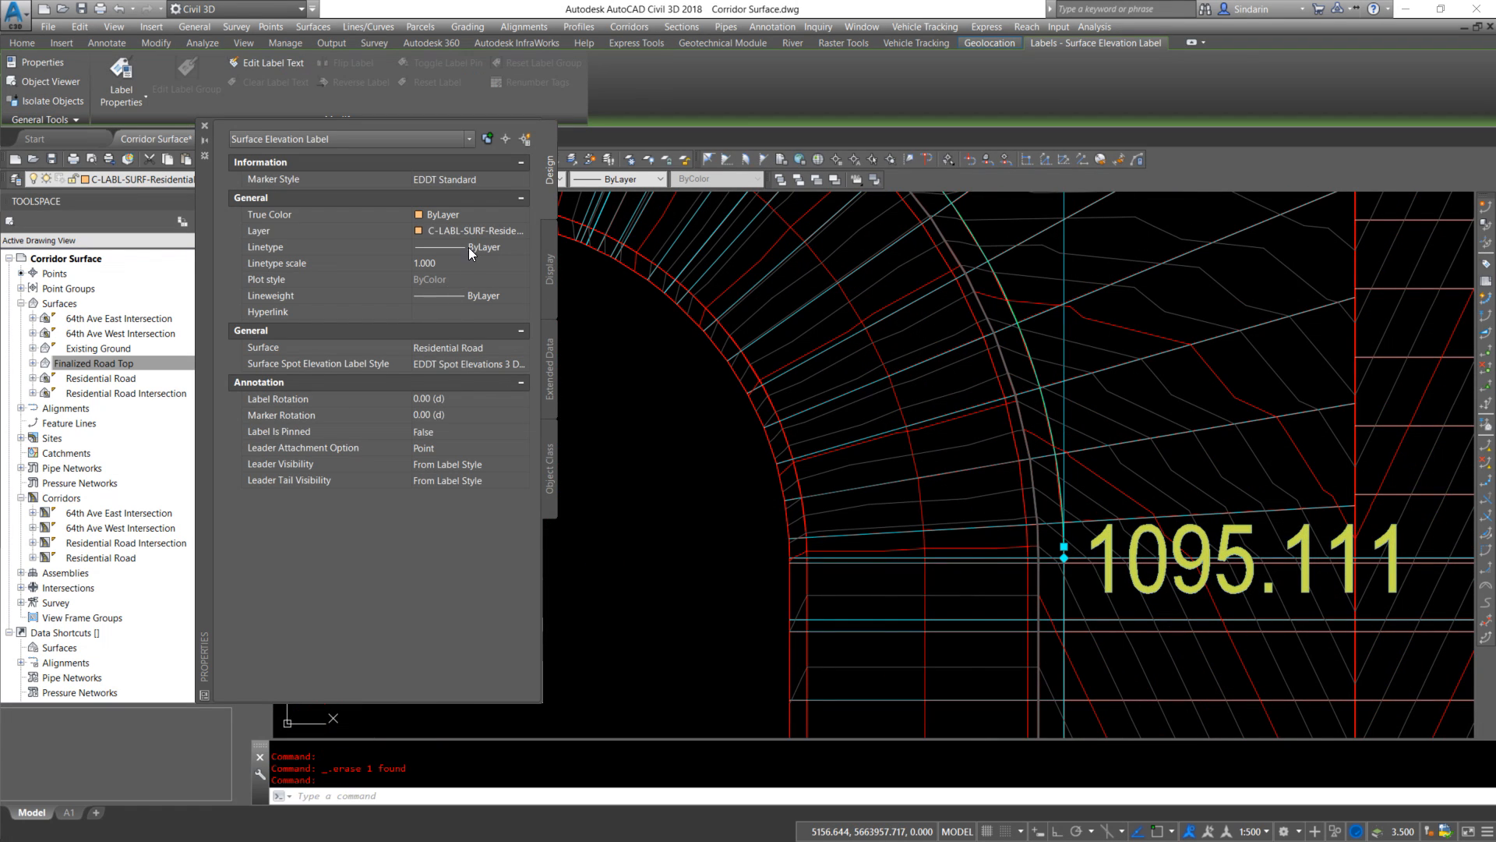
pyautogui.click(479, 345)
pyautogui.click(479, 426)
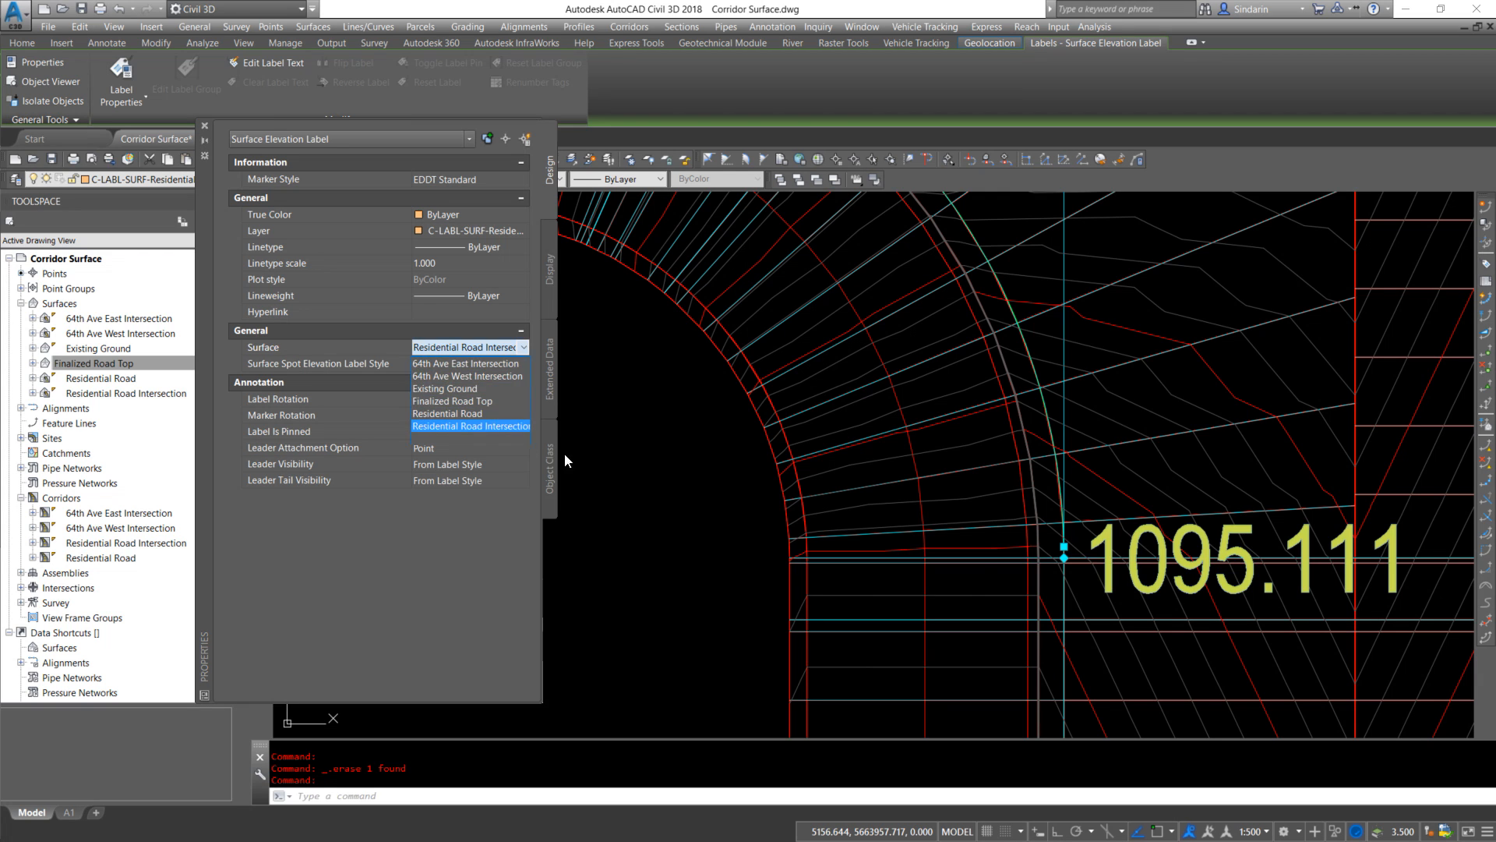
pyautogui.press('Escape')
# Delete the overlapping 1094.963 spot elevation label at the curb return's eastern end
pyautogui.click(1252, 564)
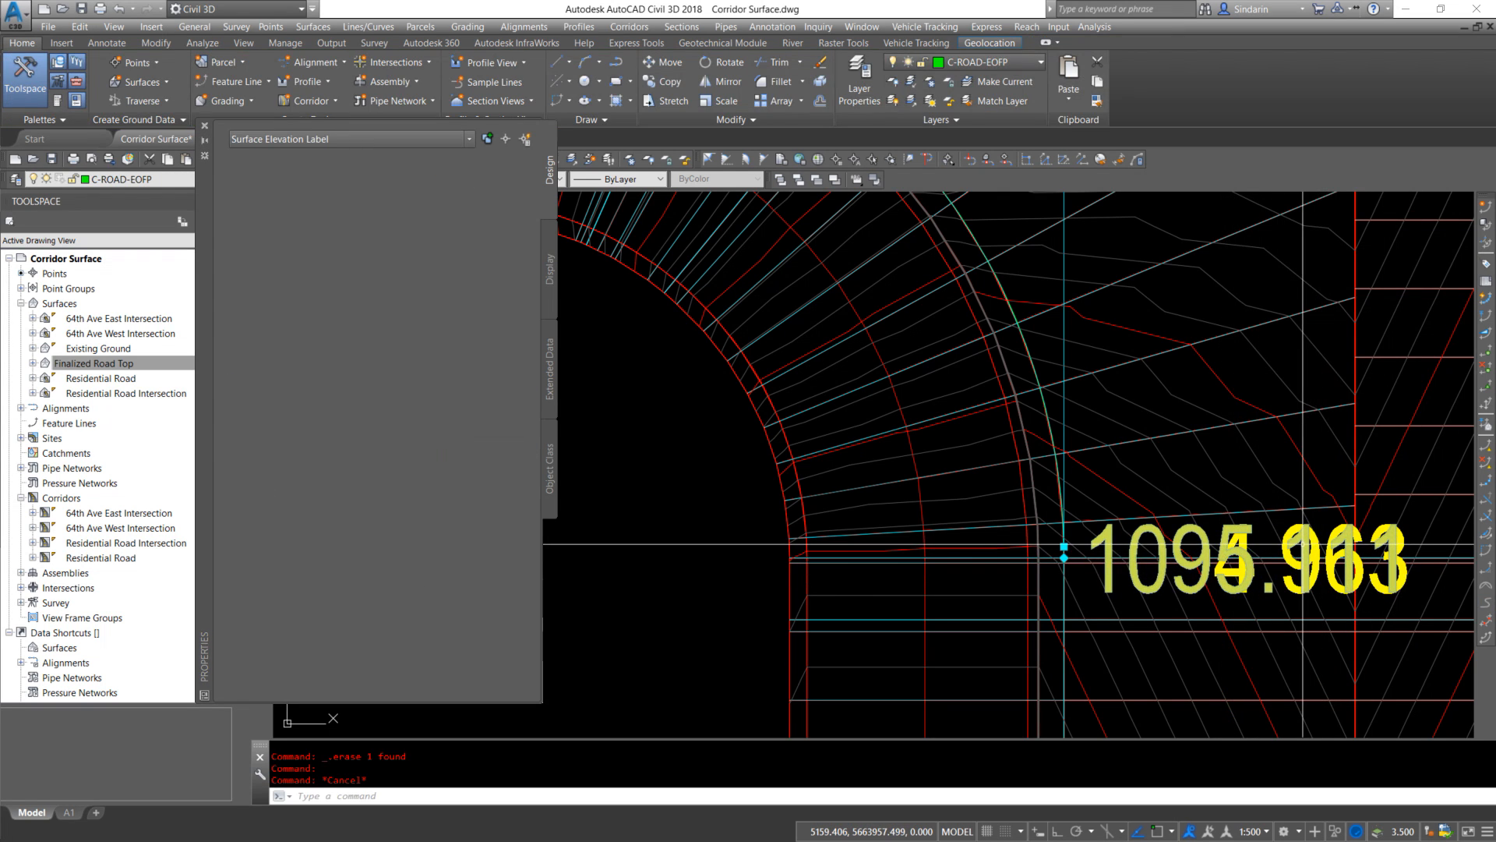
pyautogui.moveTo(1257, 688); pyautogui.dragTo(1154, 614, button='middle')
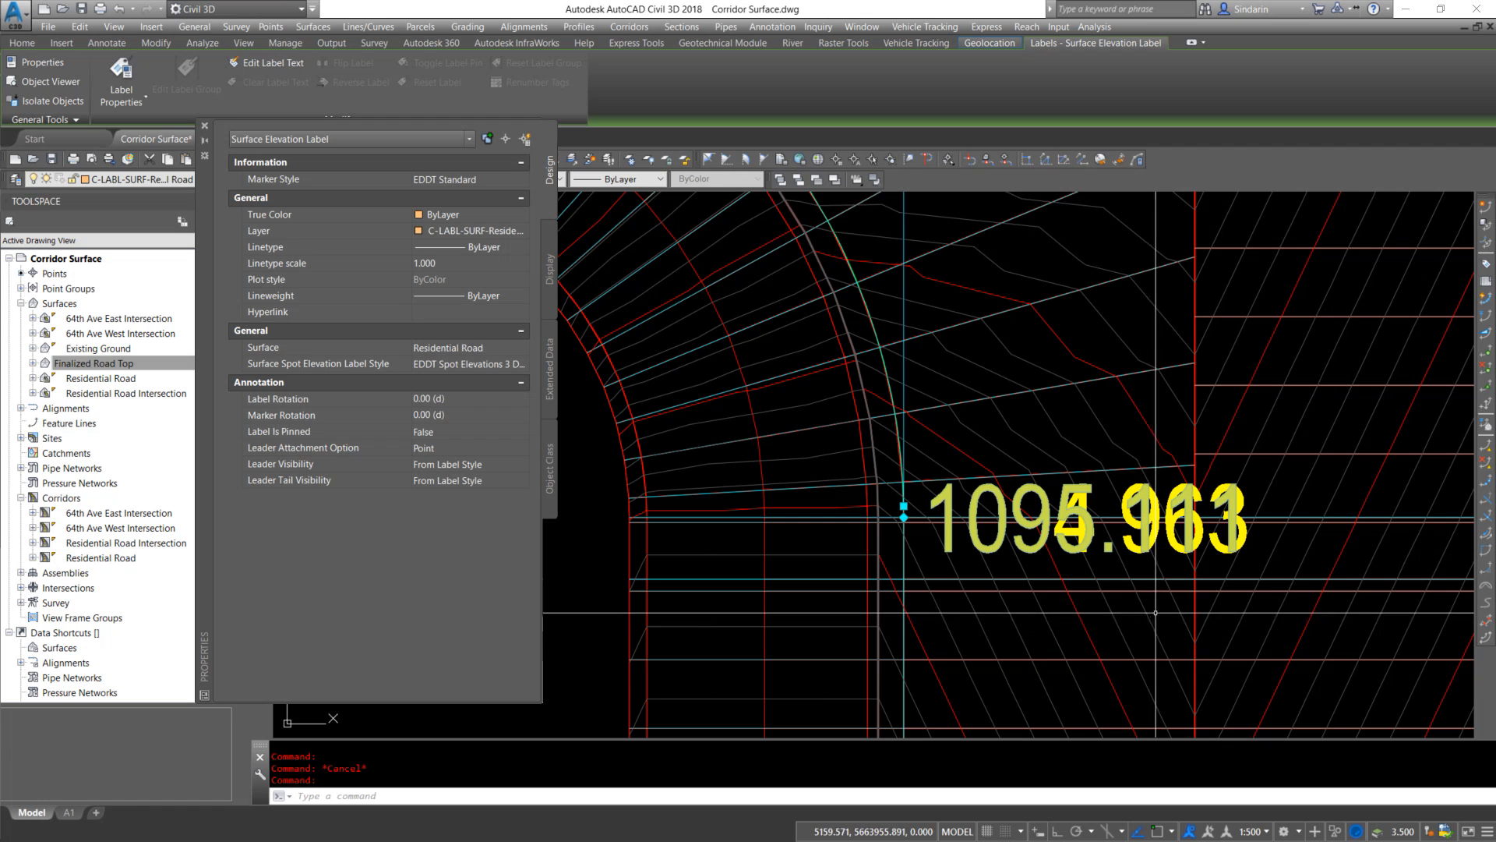
pyautogui.scroll(2, 1159, 537)
pyautogui.press('Escape')
pyautogui.click(1115, 459)
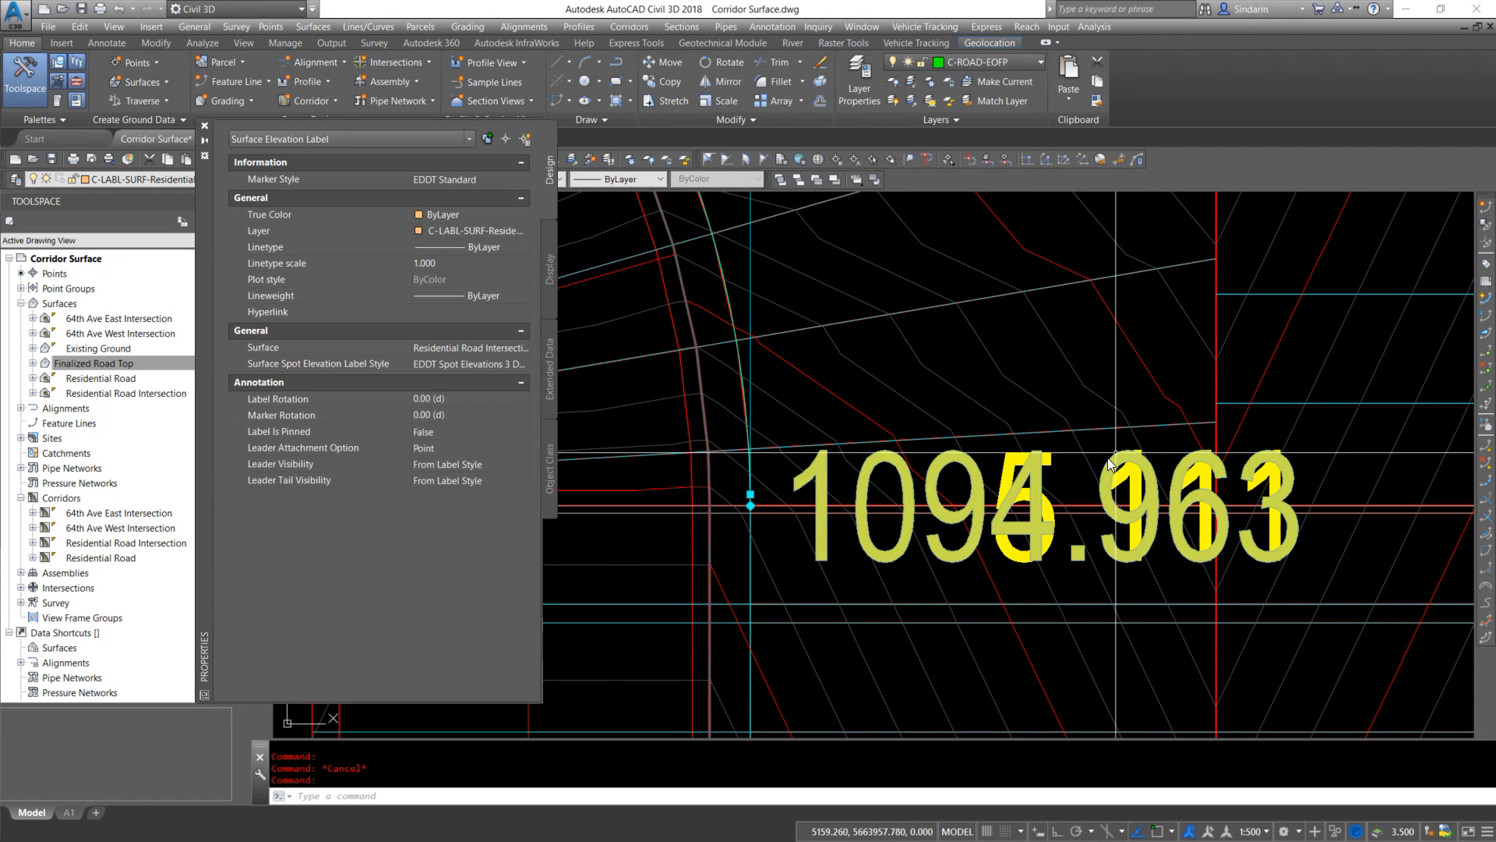
pyautogui.press('Delete')
# Try to move the remaining spot elevation label at the curb return's eastern end with the Nearest snap, and undo the move
pyautogui.scroll(-3, 701, 545)
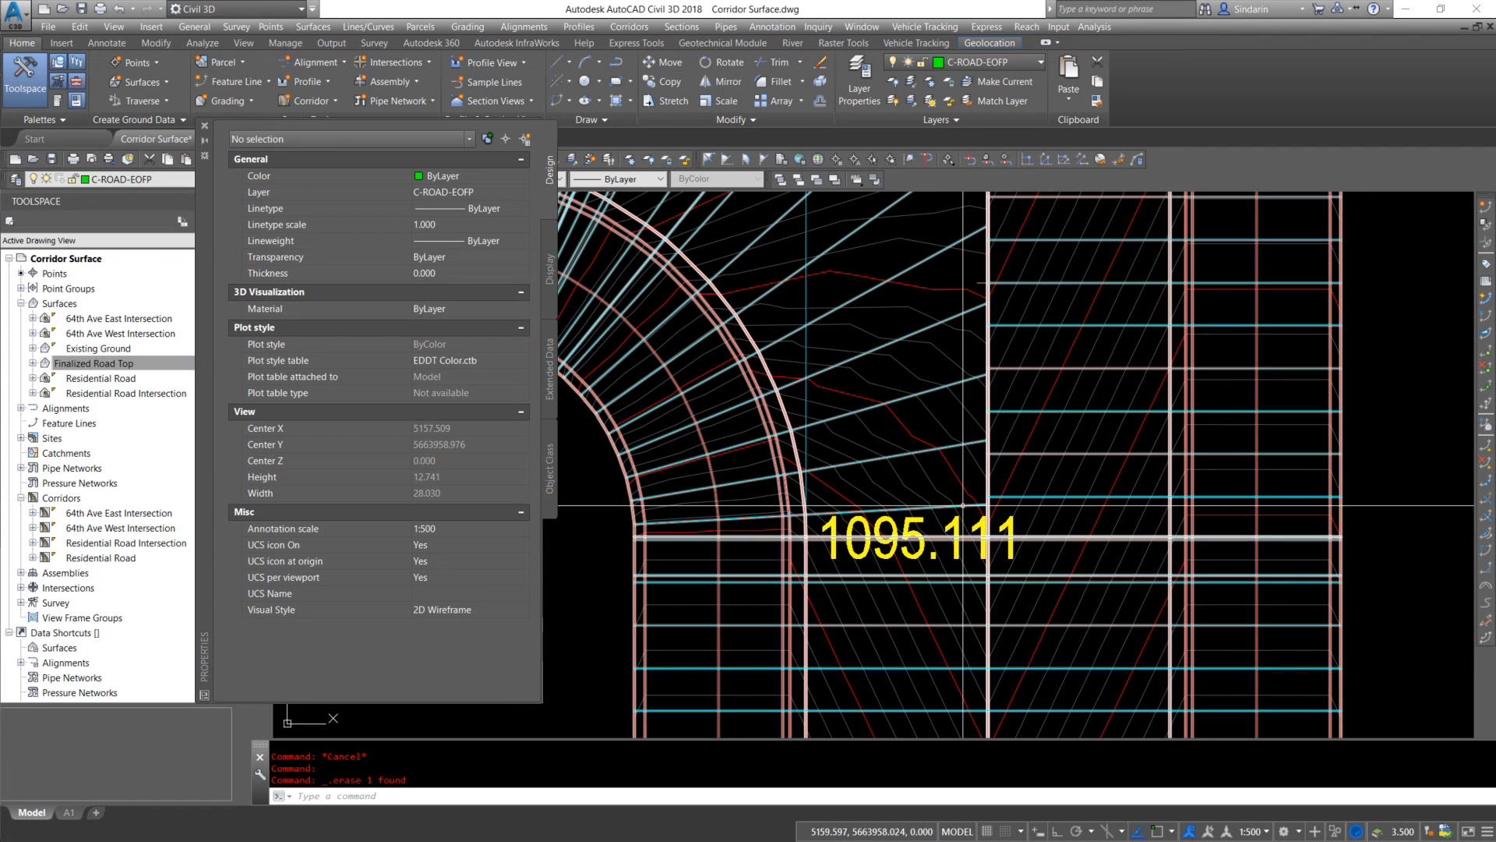
pyautogui.scroll(3, 879, 591)
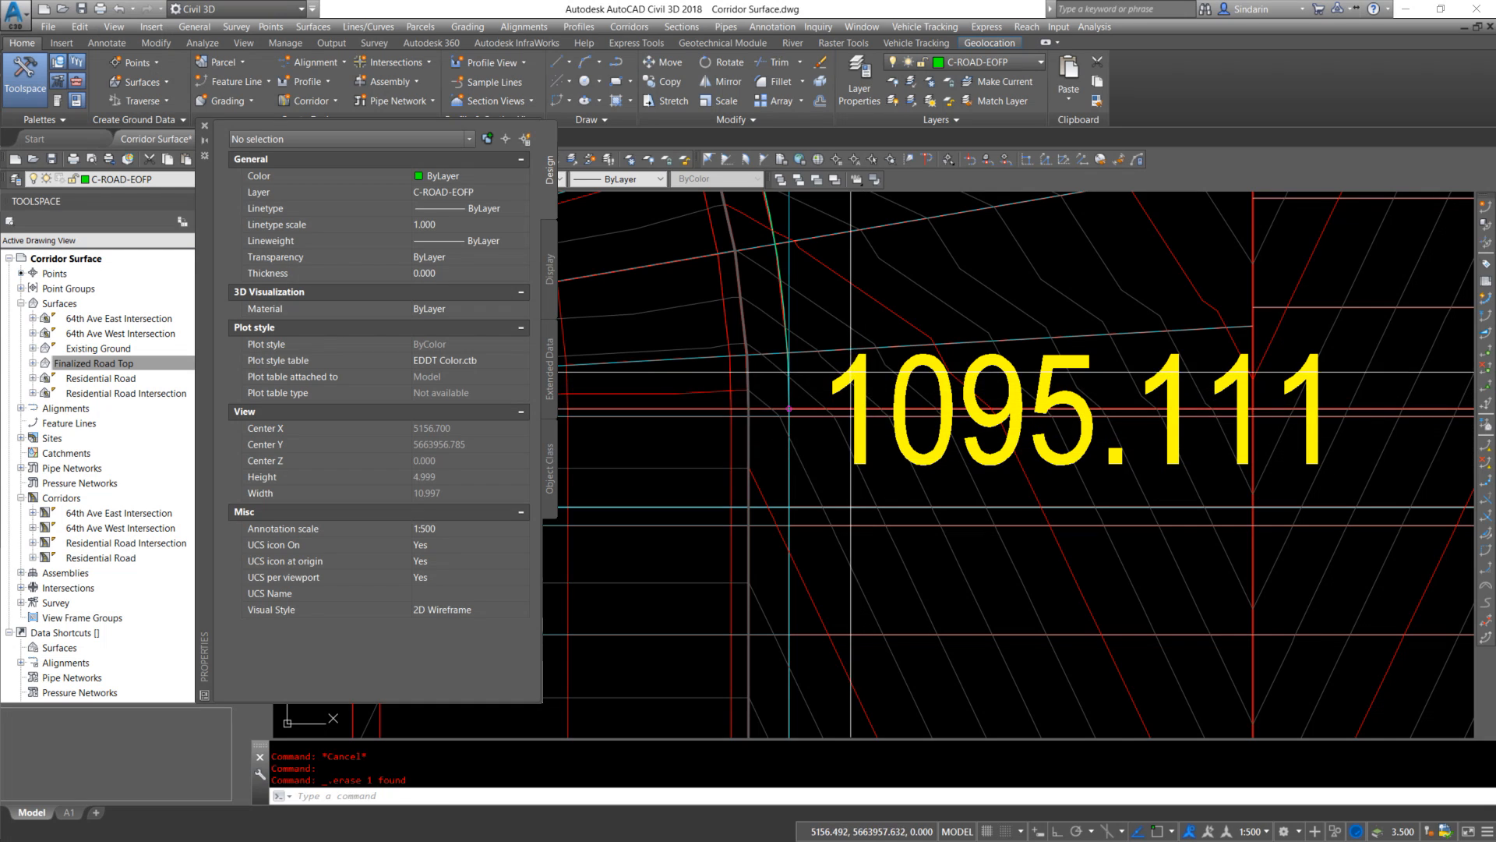
pyautogui.click(796, 407)
pyautogui.click(789, 409)
pyautogui.keyDown('shift'); pyautogui.rightClick(796, 426); pyautogui.keyUp('shift')
pyautogui.press('r')
pyautogui.click(796, 423)
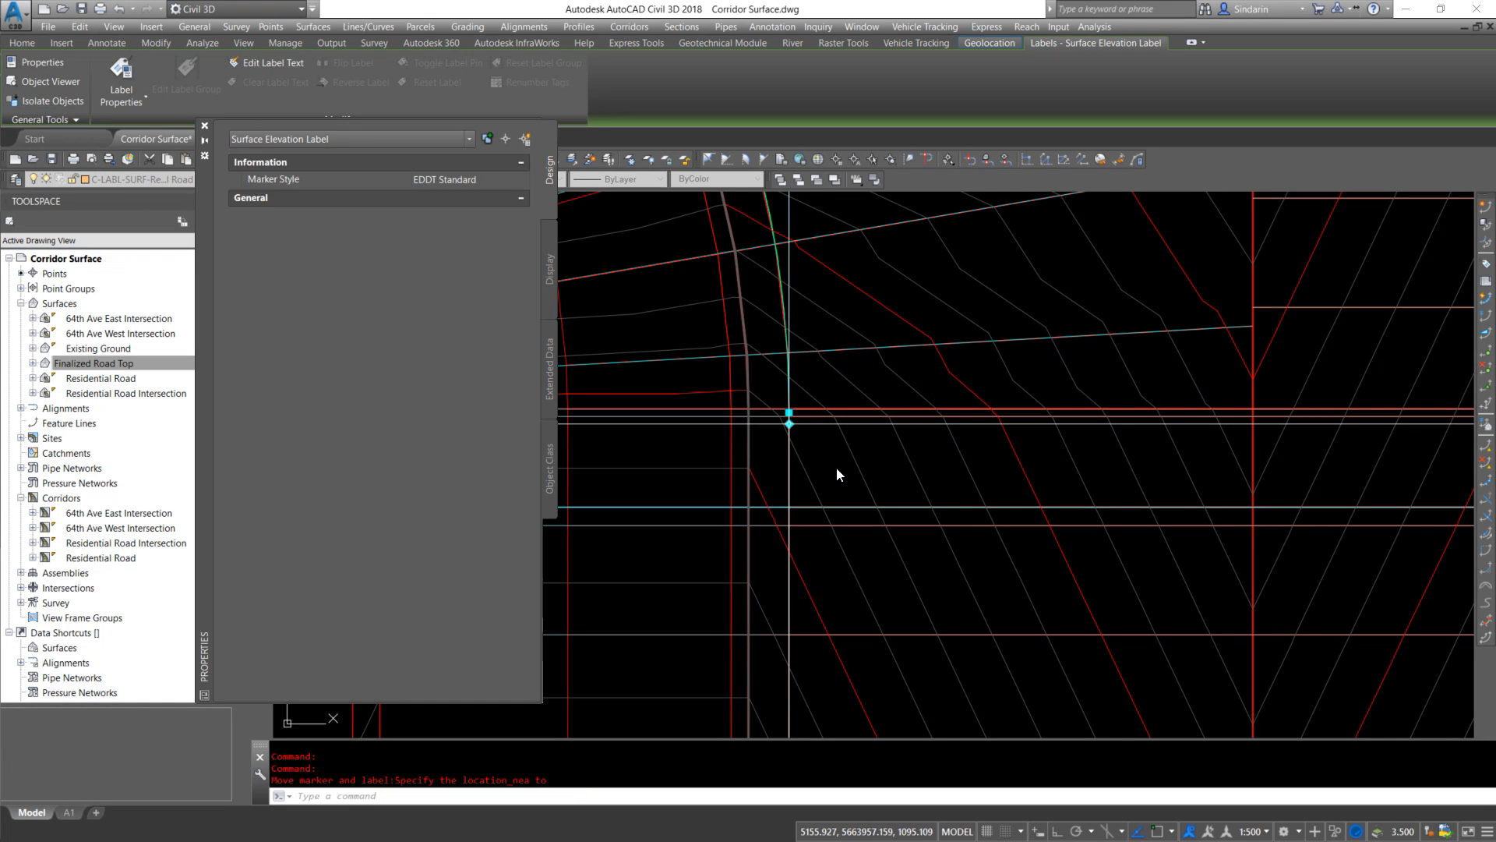
pyautogui.hotkey('ctrl', 'z')
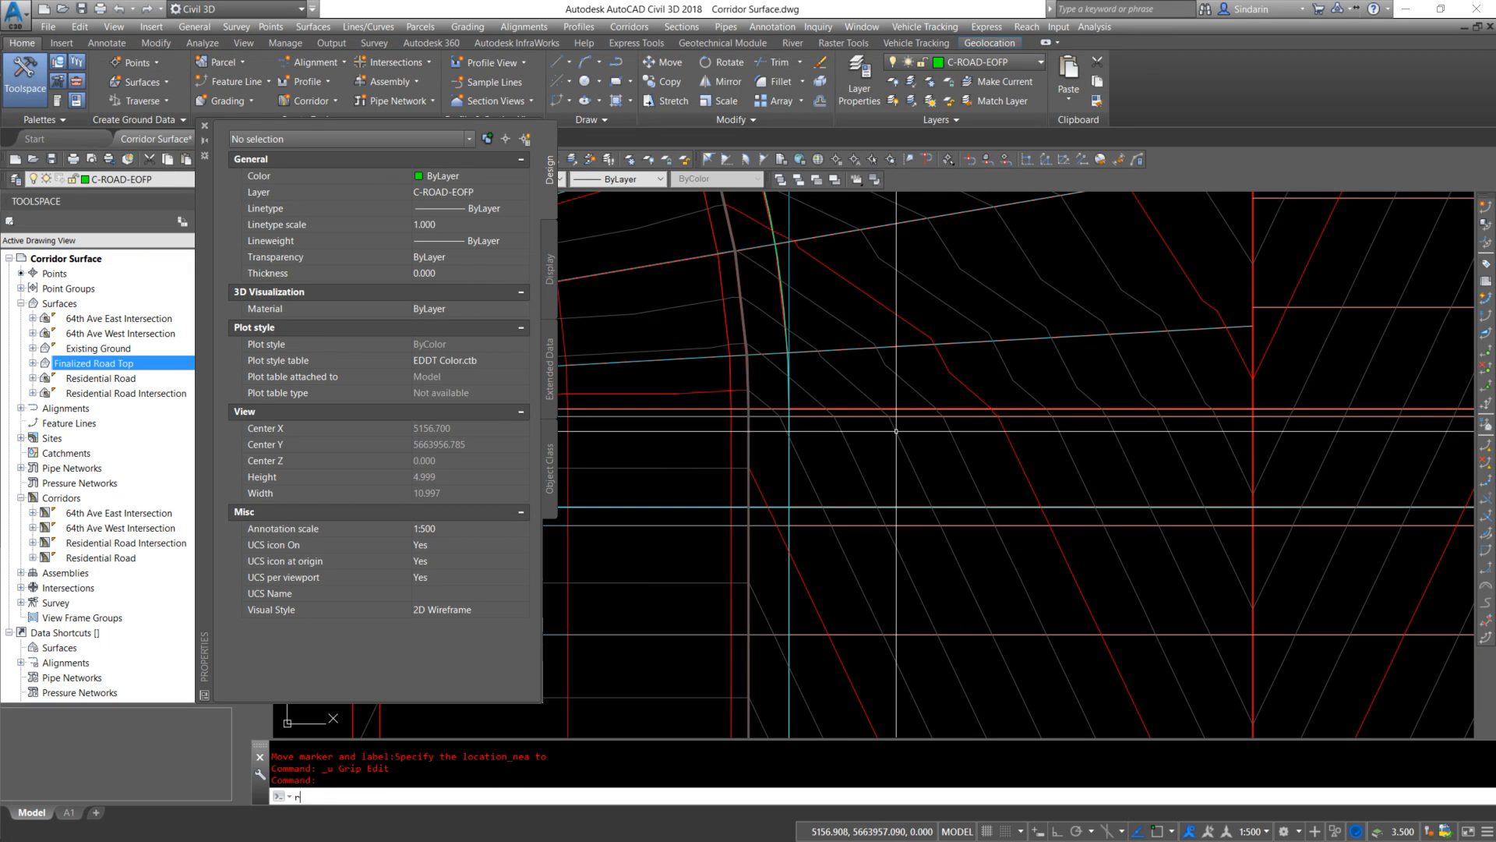
# Regenerate the whole drawing to refresh the display around the curb return's eastern end
pyautogui.write('rea')
pyautogui.press('Return')
pyautogui.scroll(-5, 886, 428)
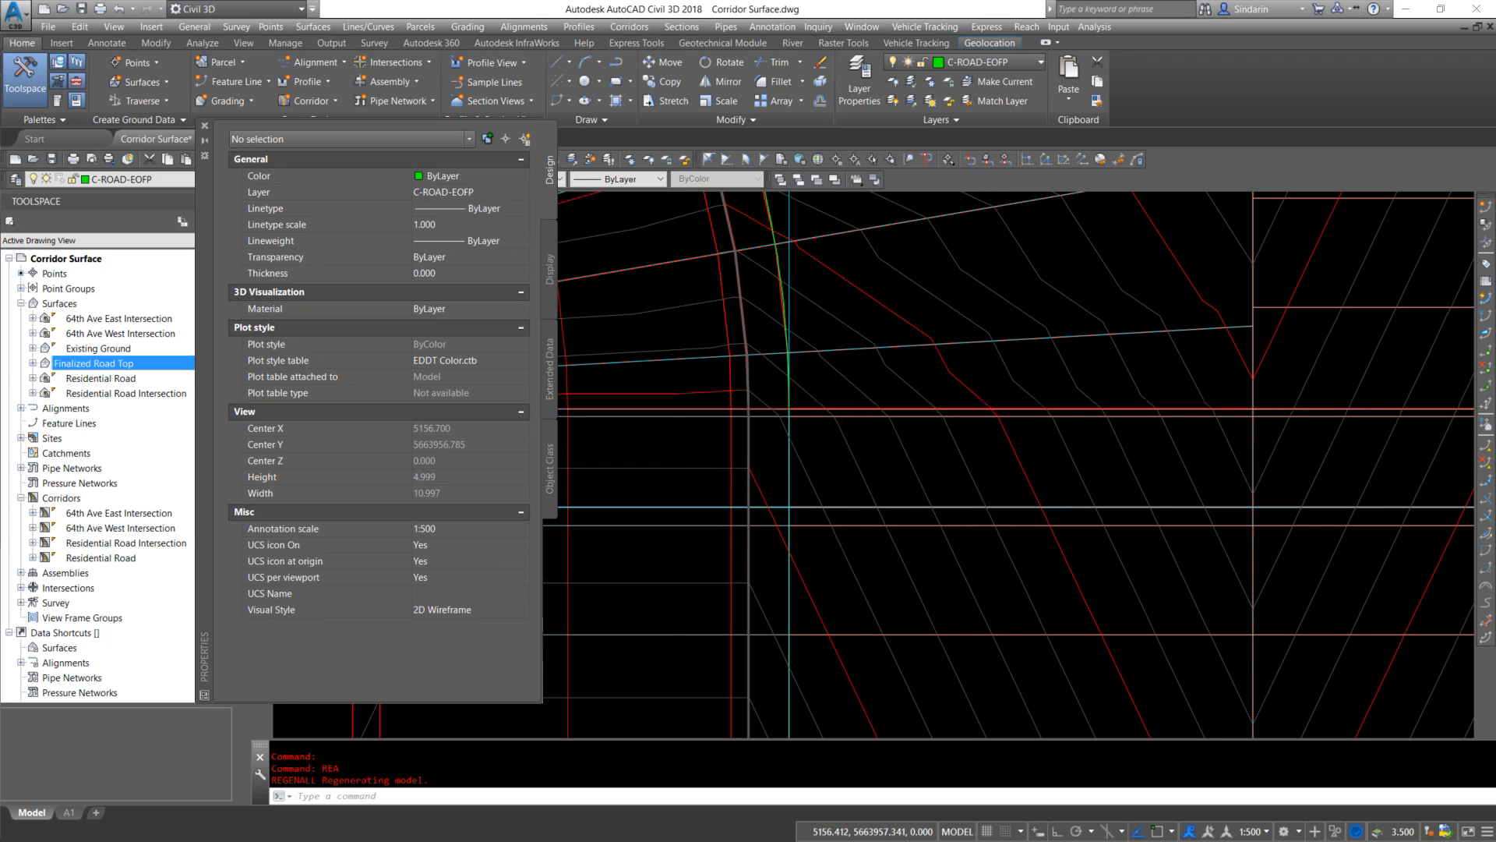
pyautogui.scroll(1, 900, 458)
pyautogui.click(900, 458)
pyautogui.click(895, 454)
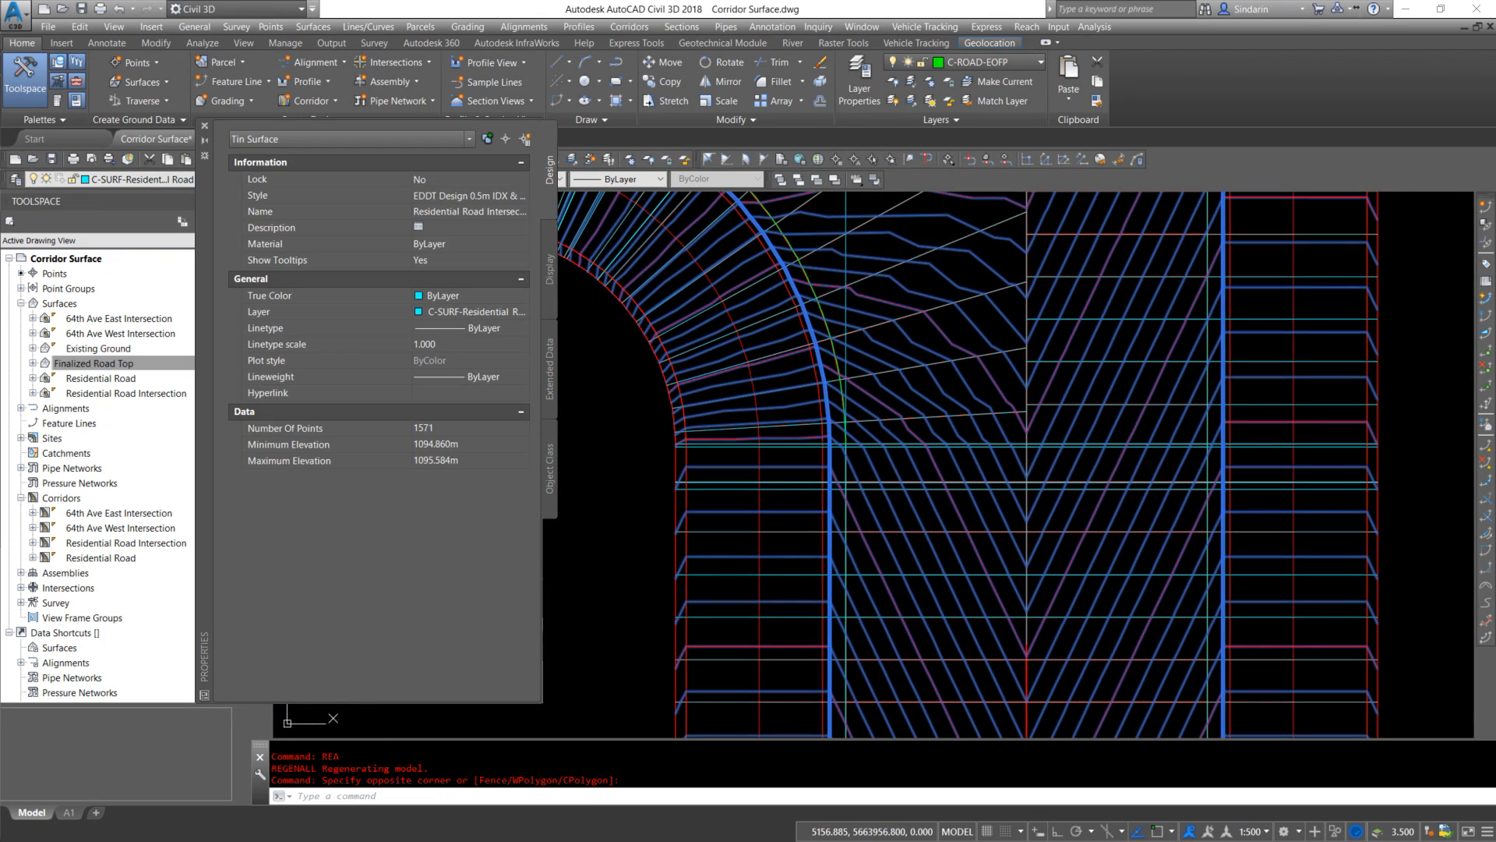
pyautogui.moveTo(861, 469); pyautogui.dragTo(908, 478, button='middle')
pyautogui.scroll(-2, 905, 480)
pyautogui.press('Escape')
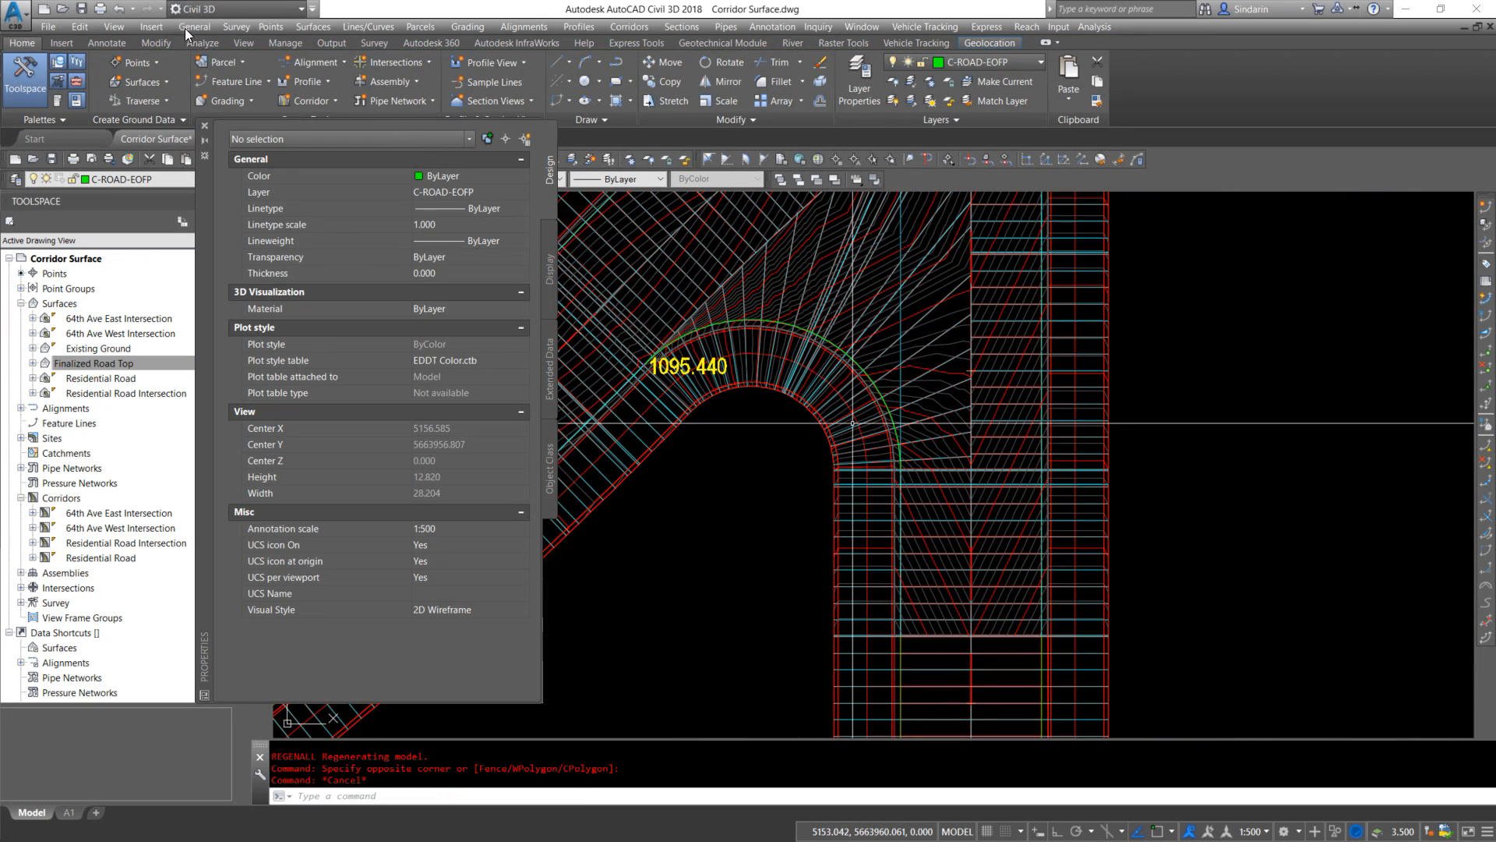
# Add a Spot Elevation label to the Residential Road Intersection surface near the south end of the southwest curb return's green edge curve
pyautogui.click(305, 28)
pyautogui.moveTo(439, 123)
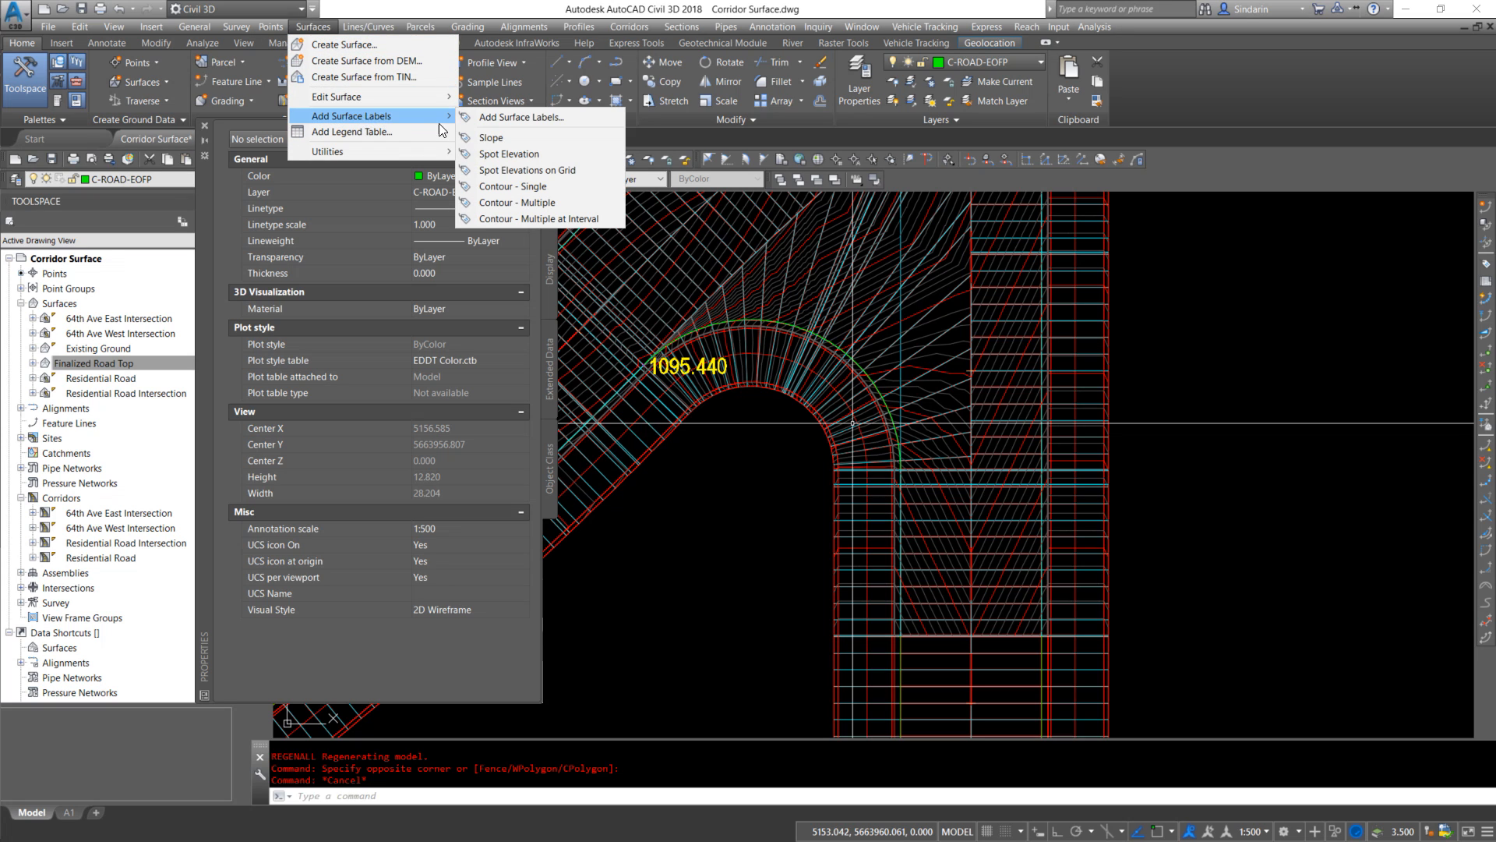
pyautogui.click(502, 154)
pyautogui.scroll(3, 920, 460)
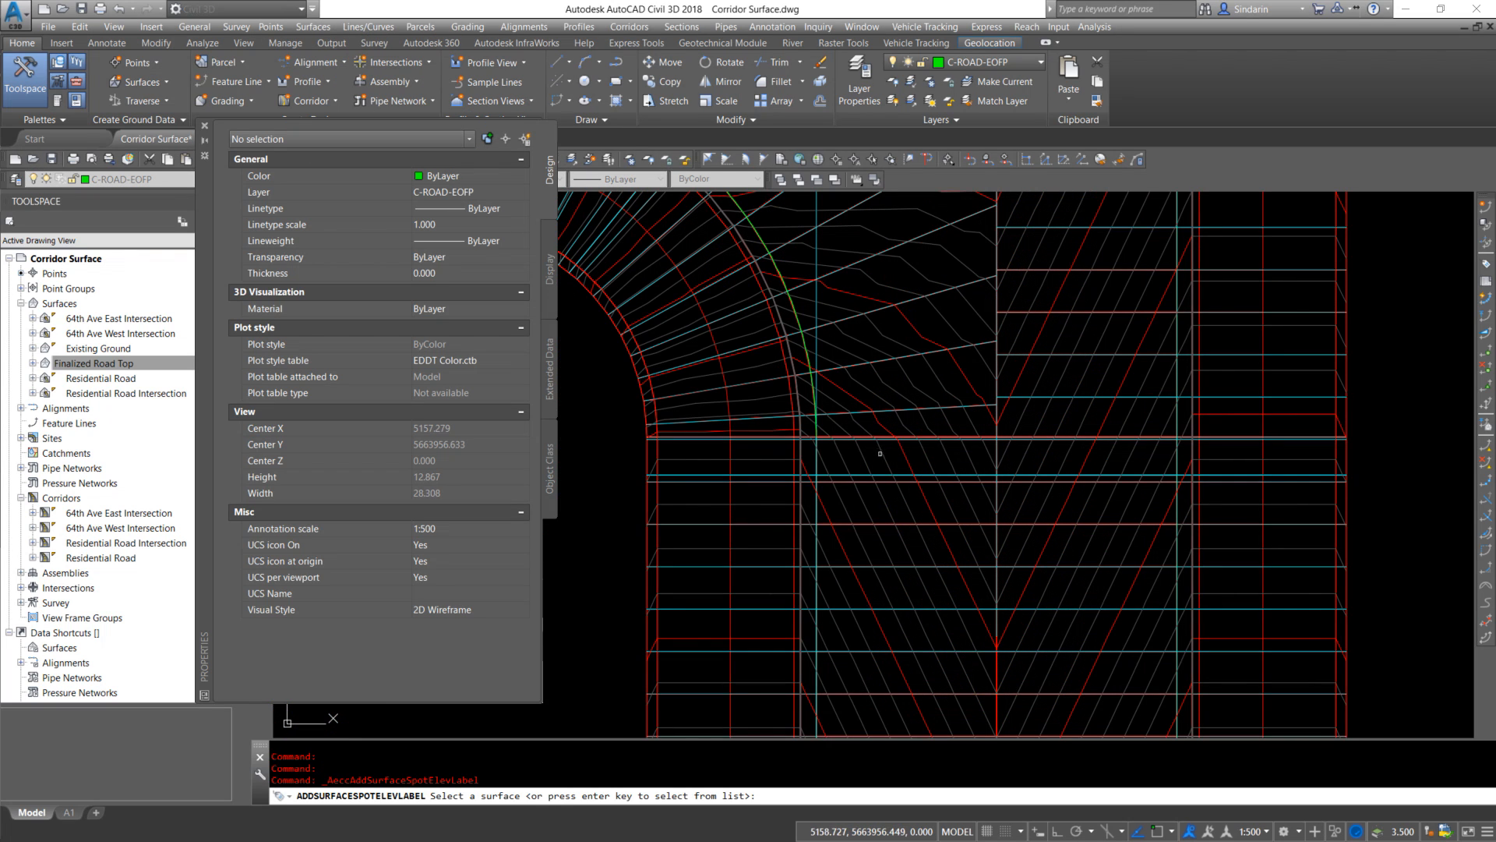
pyautogui.click(907, 453)
pyautogui.scroll(7, 817, 446)
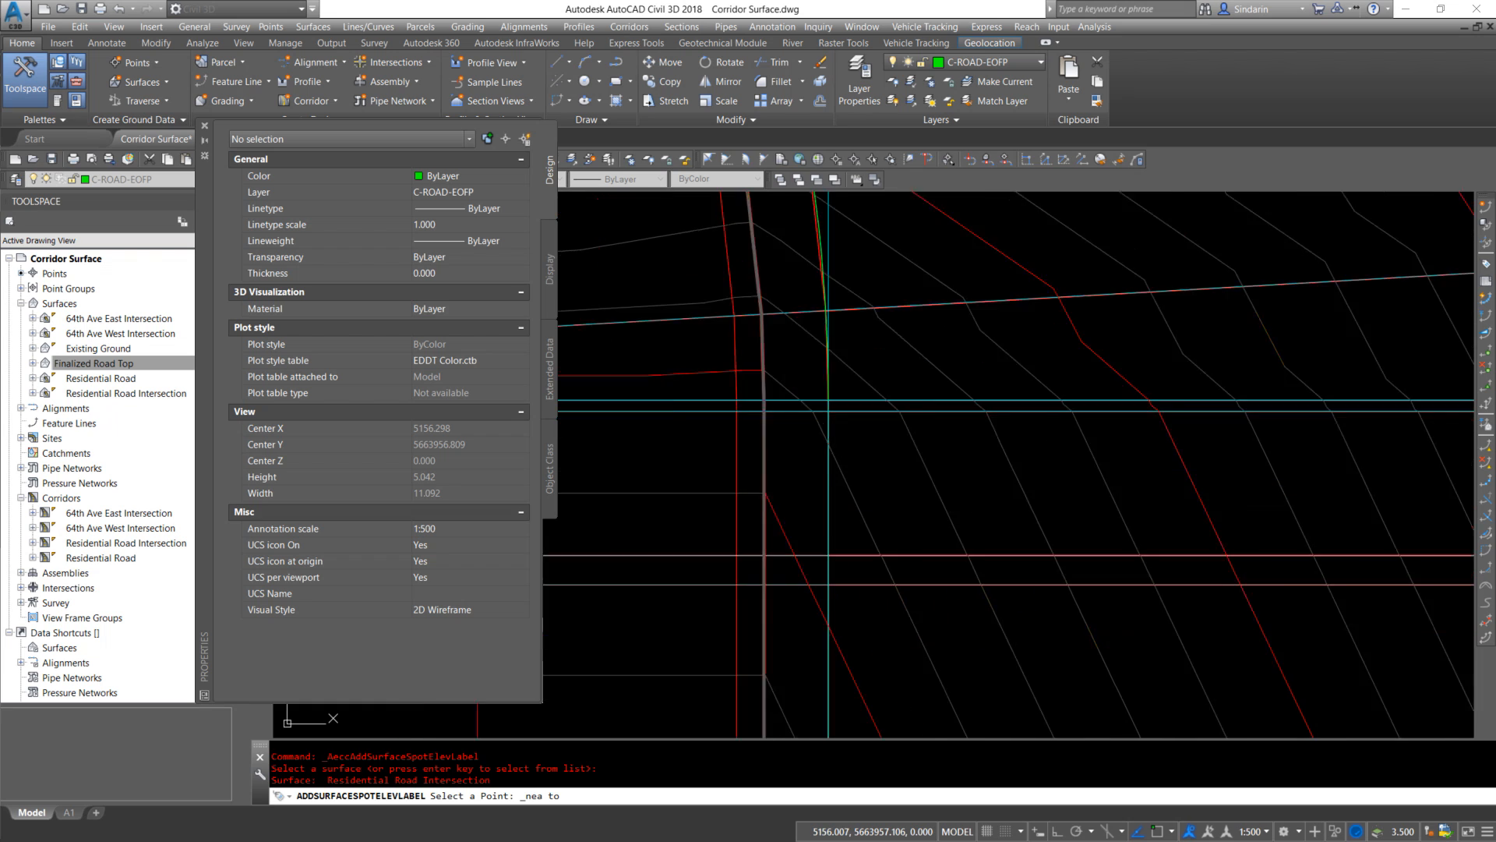
pyautogui.click(802, 398)
pyautogui.scroll(-7, 1161, 564)
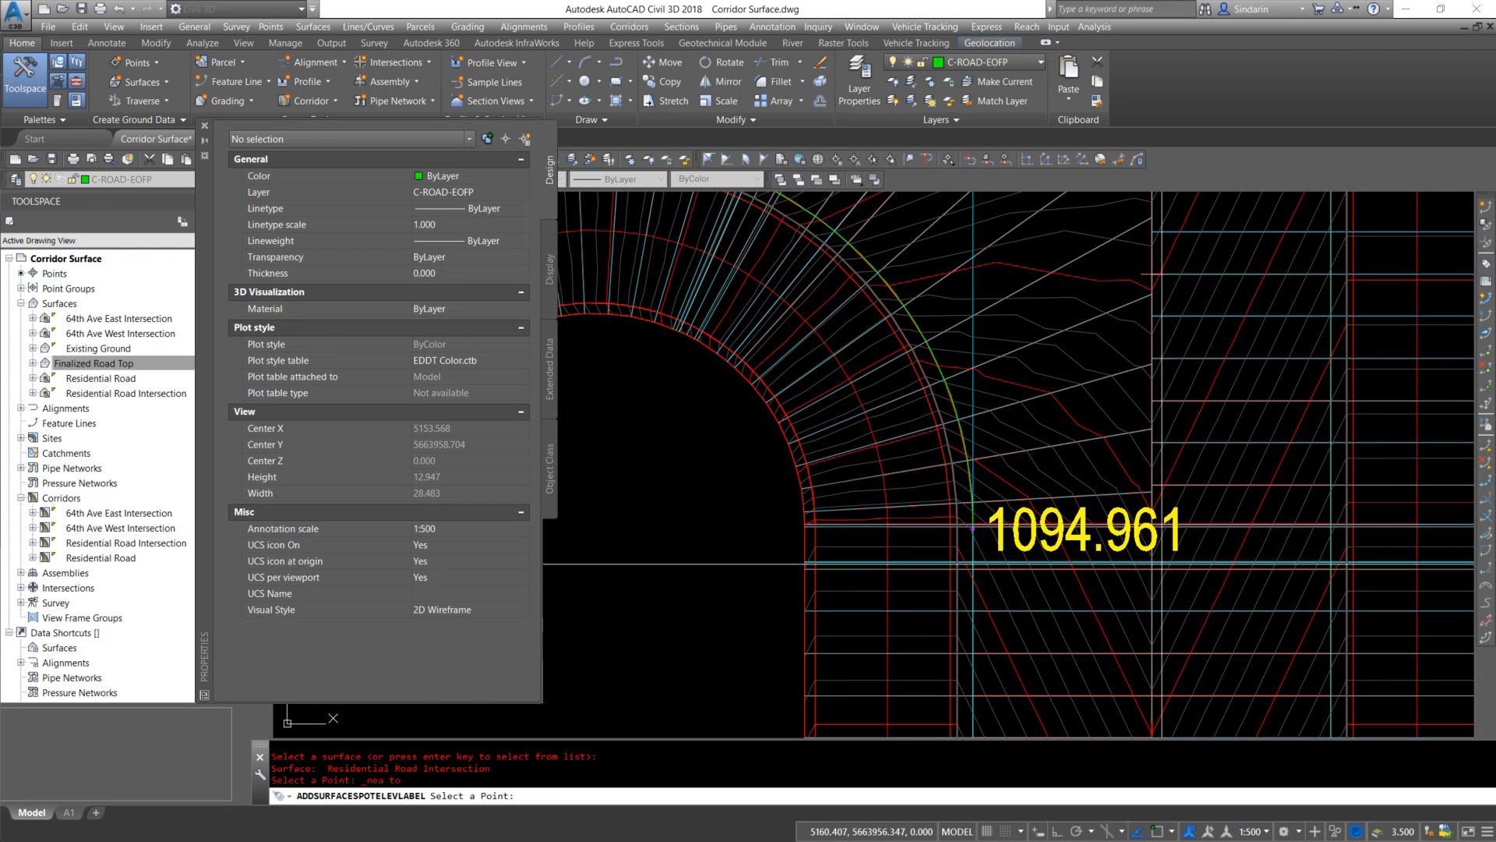
pyautogui.scroll(8, 998, 529)
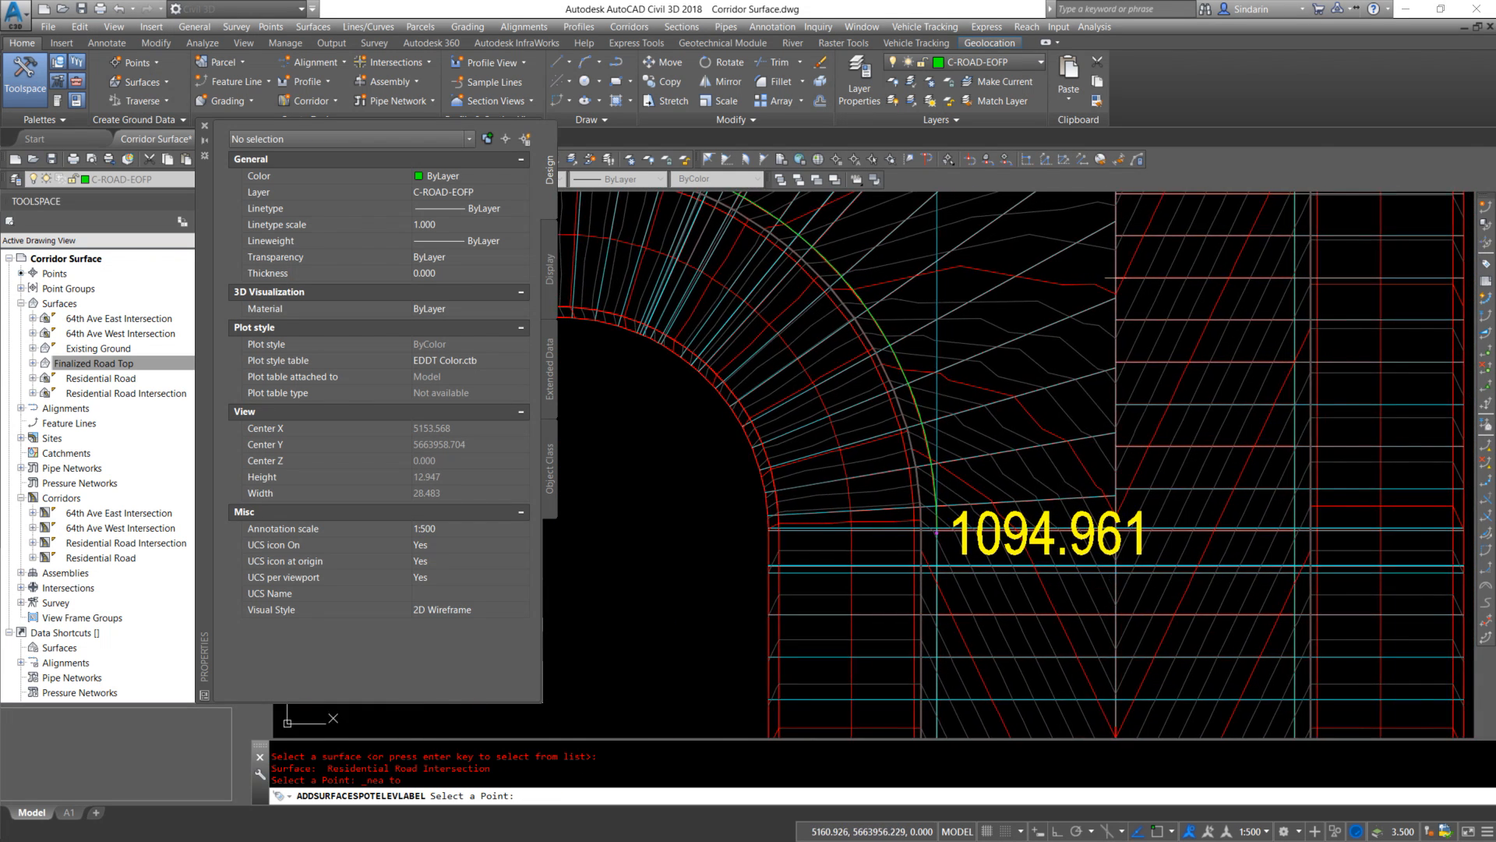
pyautogui.press('Escape')
pyautogui.click(885, 442)
pyautogui.click(842, 455)
pyautogui.scroll(2, 909, 495)
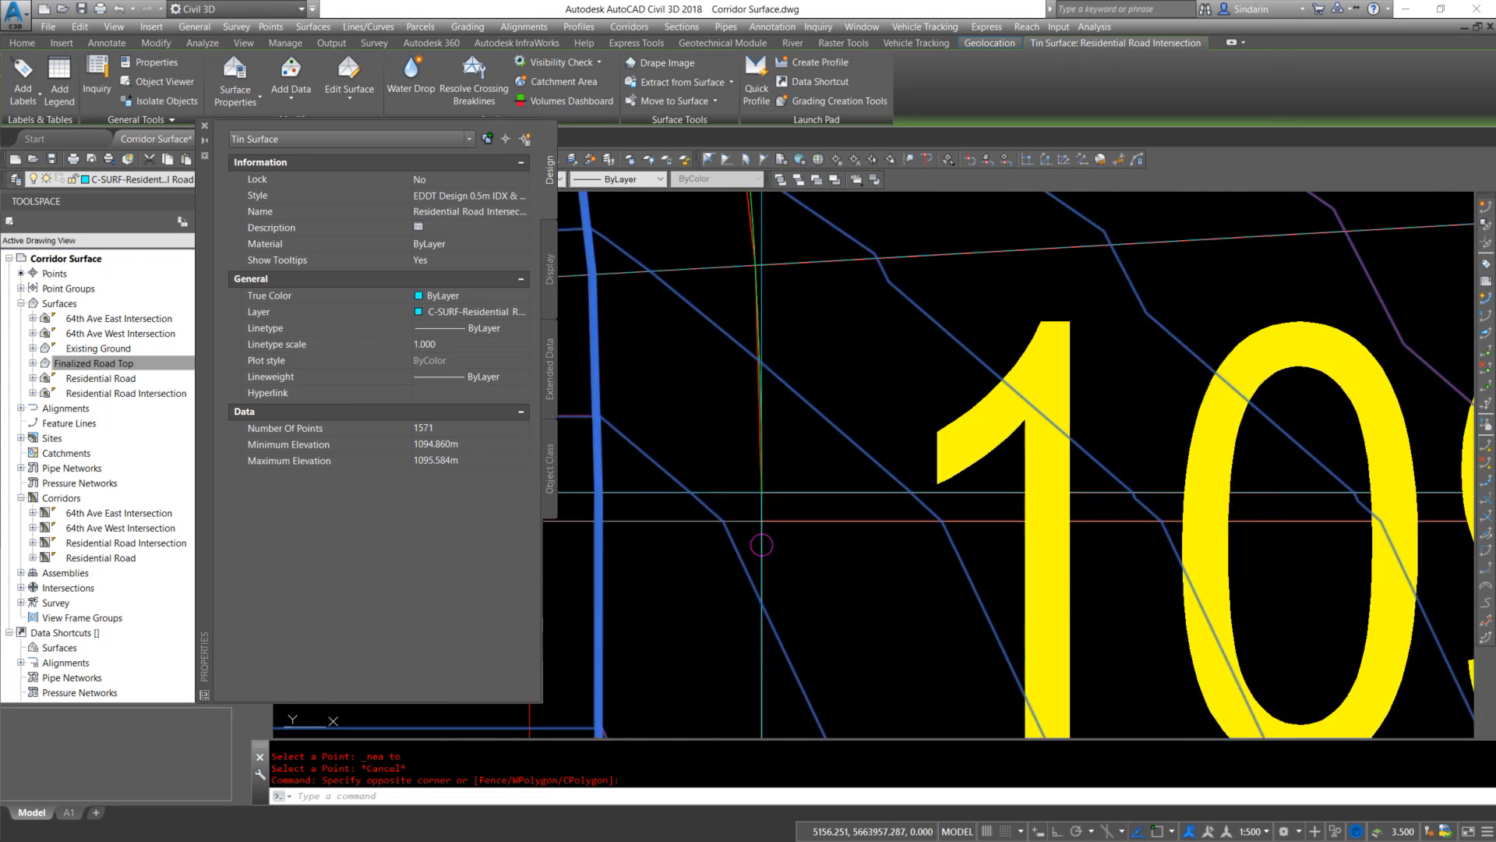
pyautogui.scroll(-4, 909, 496)
pyautogui.press('Escape')
pyautogui.scroll(-2, 938, 479)
pyautogui.moveTo(1003, 485); pyautogui.dragTo(908, 495, button='middle')
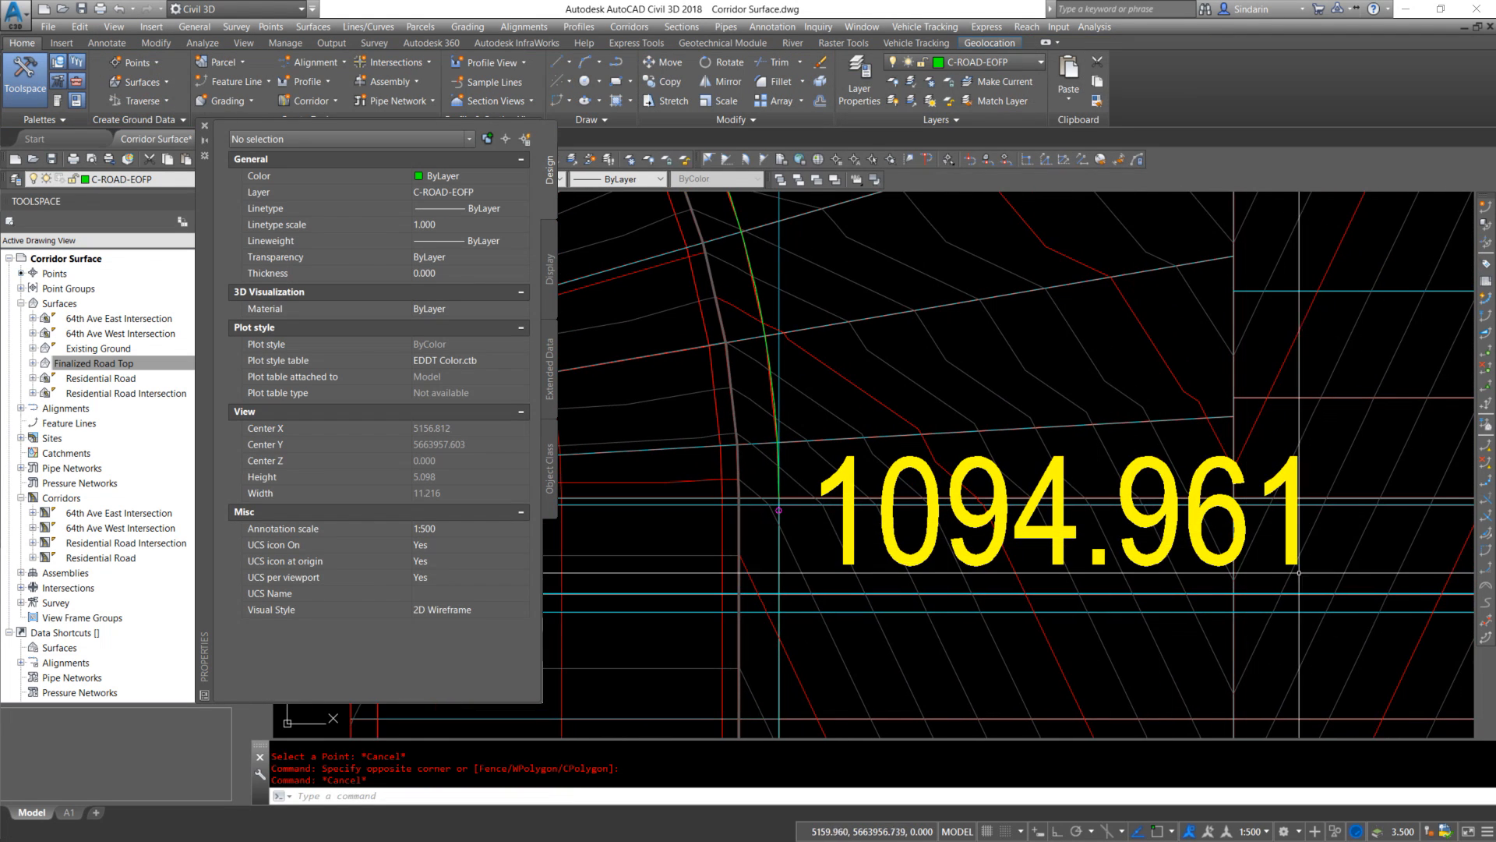
# Move the new spot elevation label's marker onto the exact south endpoint of the curb return's green edge curve
pyautogui.click(920, 460)
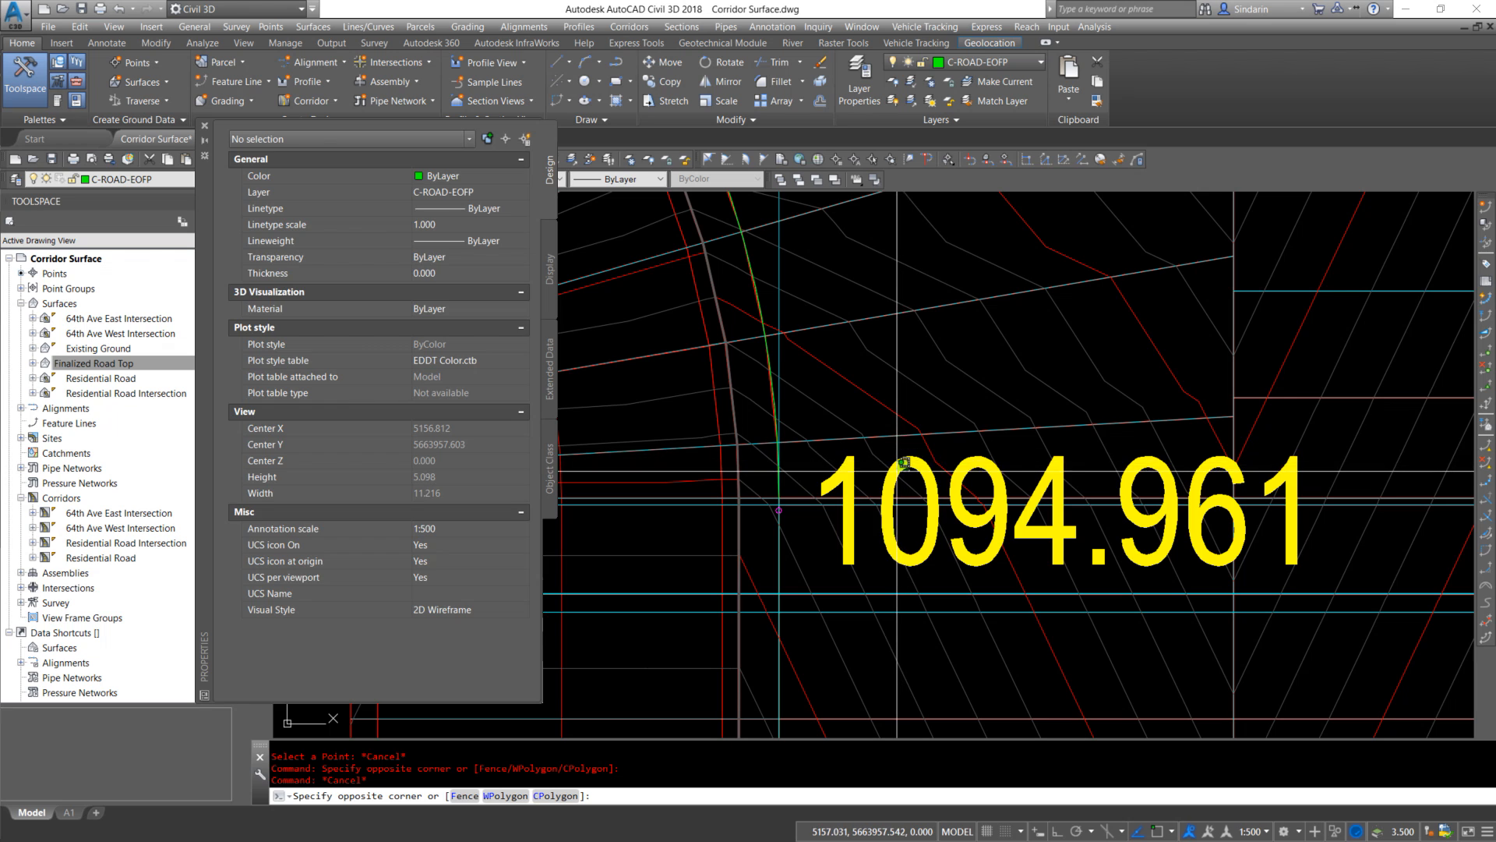
pyautogui.click(855, 550)
pyautogui.scroll(4, 788, 517)
pyautogui.click(762, 498)
pyautogui.keyDown('shift'); pyautogui.rightClick(810, 496); pyautogui.keyUp('shift')
pyautogui.press('e')
pyautogui.click(763, 462)
pyautogui.scroll(-6, 866, 491)
pyautogui.press('Escape')
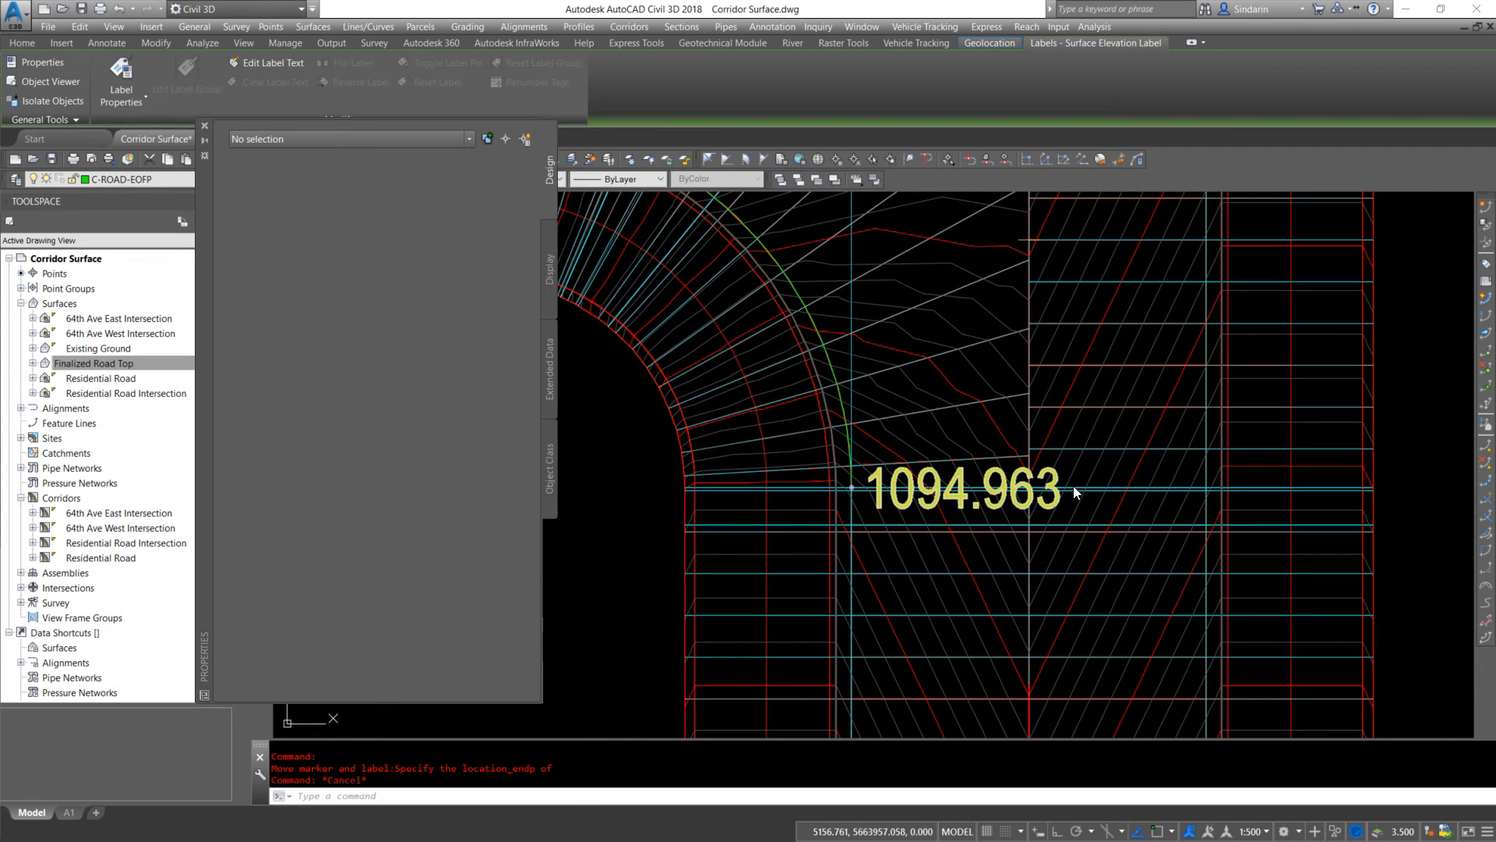
# Stretch the start of the Residential Road SW design profile to the starting endpoint of the dashed surface profile at station 0+000
pyautogui.moveTo(1046, 515); pyautogui.dragTo(966, 523, button='middle')
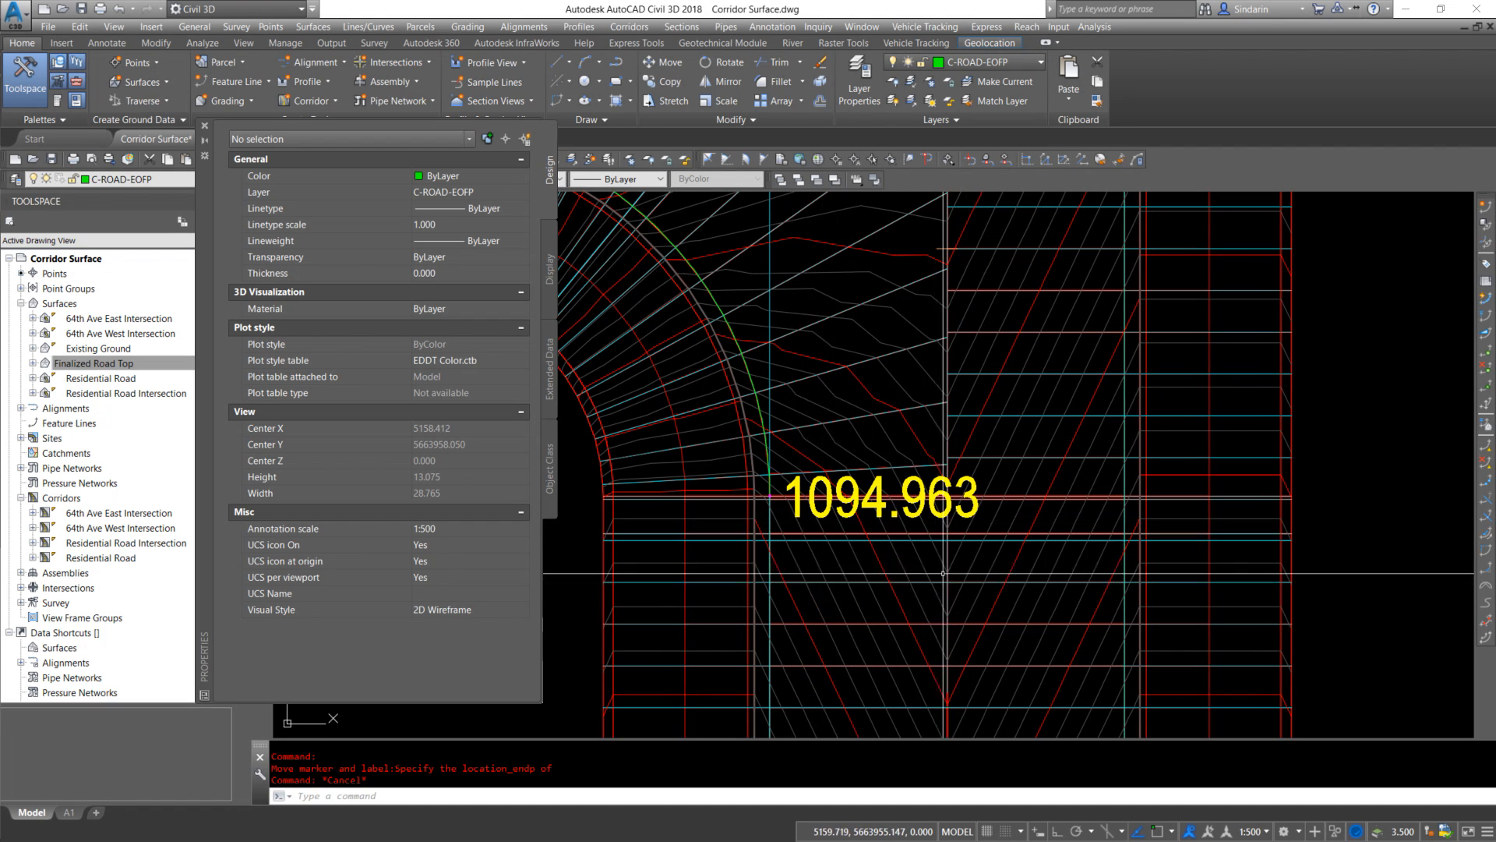
pyautogui.scroll(-3, 908, 545)
pyautogui.moveTo(957, 511); pyautogui.dragTo(929, 247, button='middle')
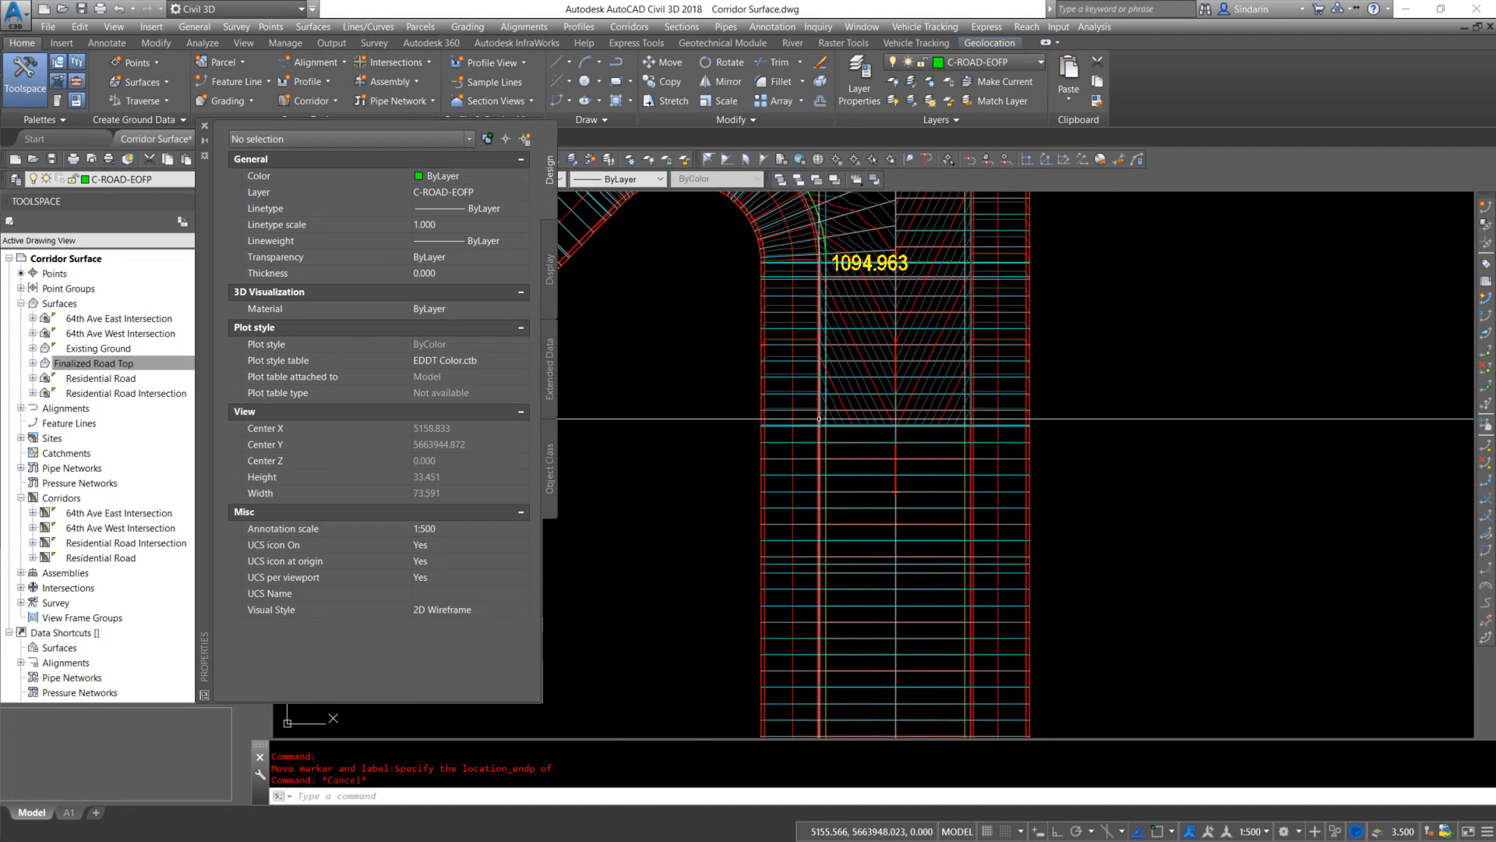
pyautogui.scroll(6, 823, 413)
pyautogui.scroll(-4, 838, 479)
pyautogui.moveTo(895, 235); pyautogui.dragTo(888, 454, button='middle')
pyautogui.scroll(-8, 888, 354)
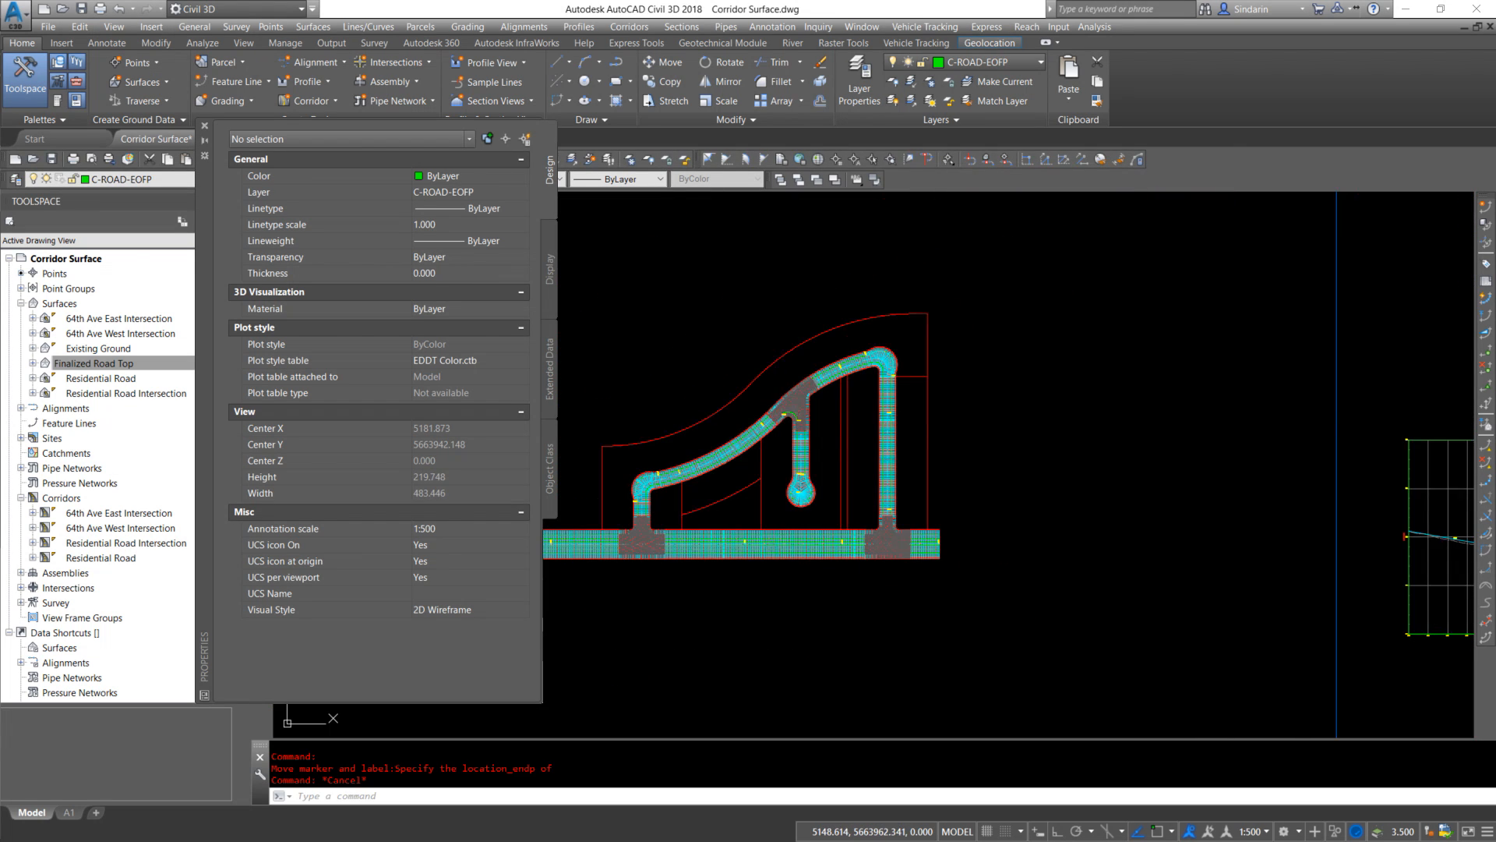
pyautogui.scroll(-3, 1060, 389)
pyautogui.scroll(10, 1066, 544)
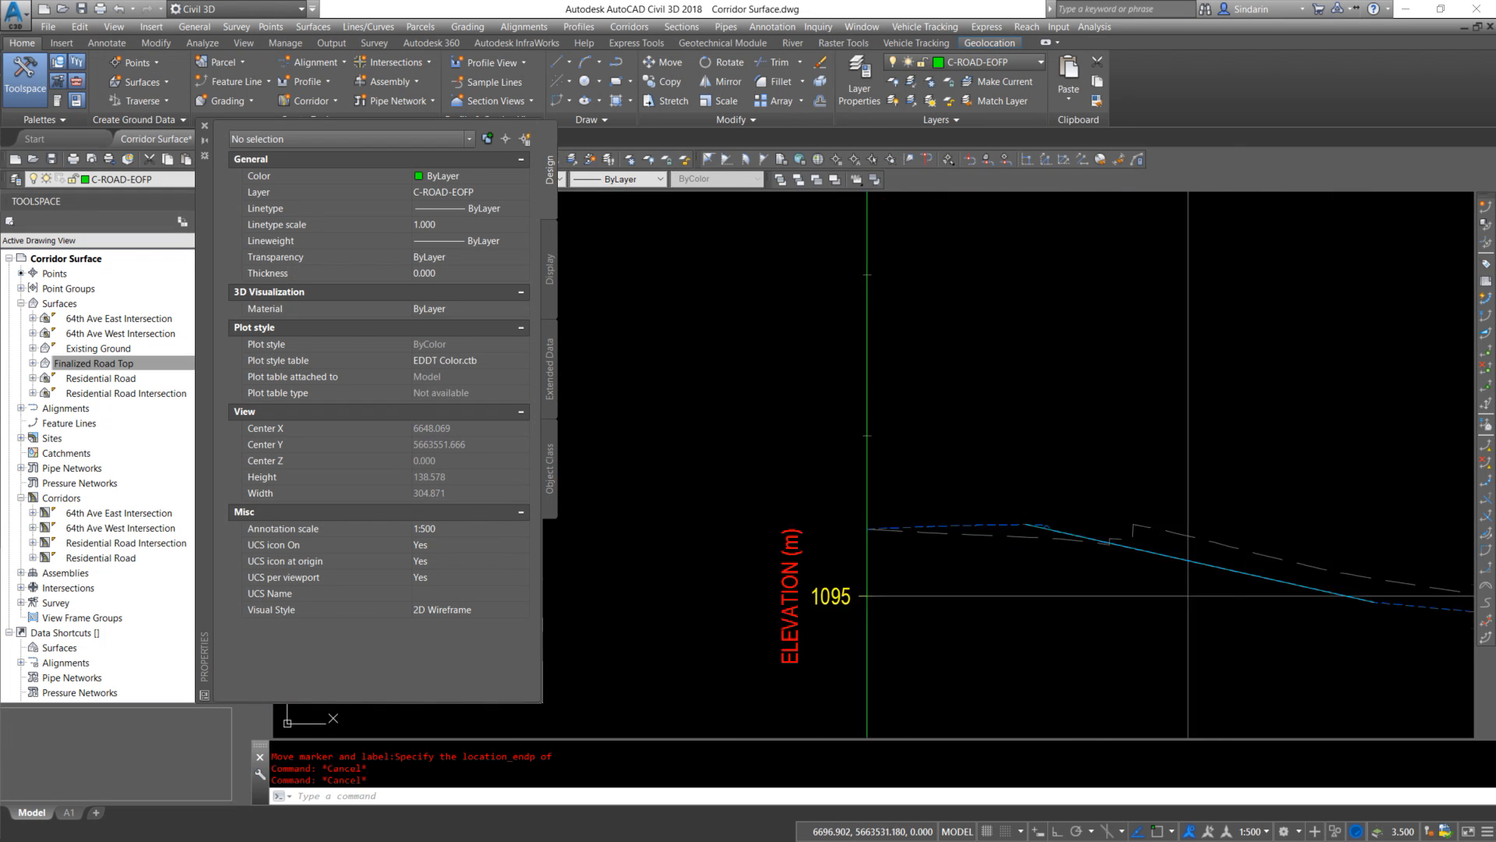
pyautogui.scroll(-4, 1066, 546)
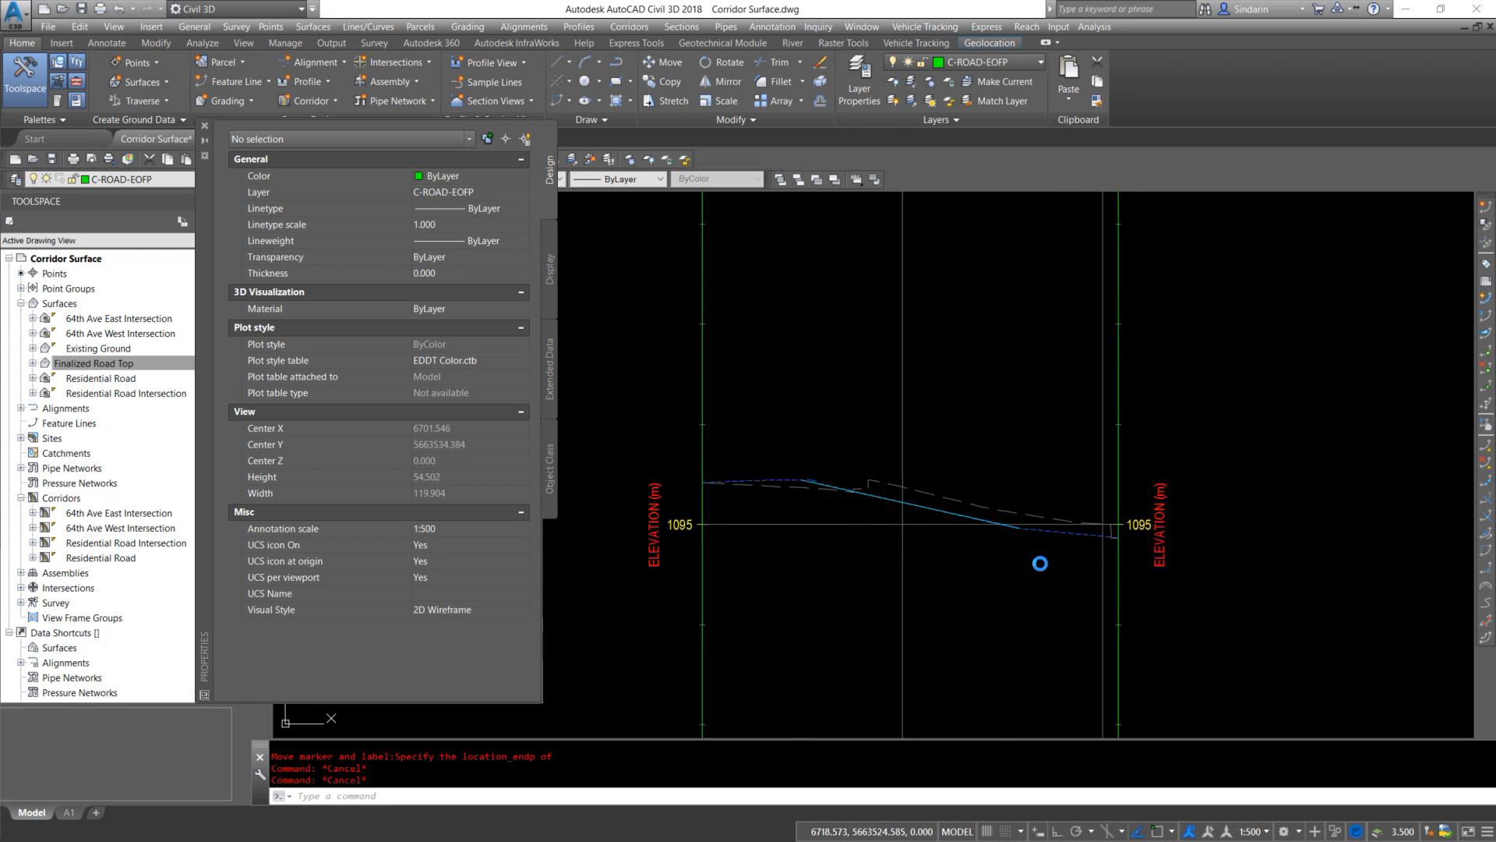
pyautogui.moveTo(1041, 563); pyautogui.dragTo(1063, 572, button='middle')
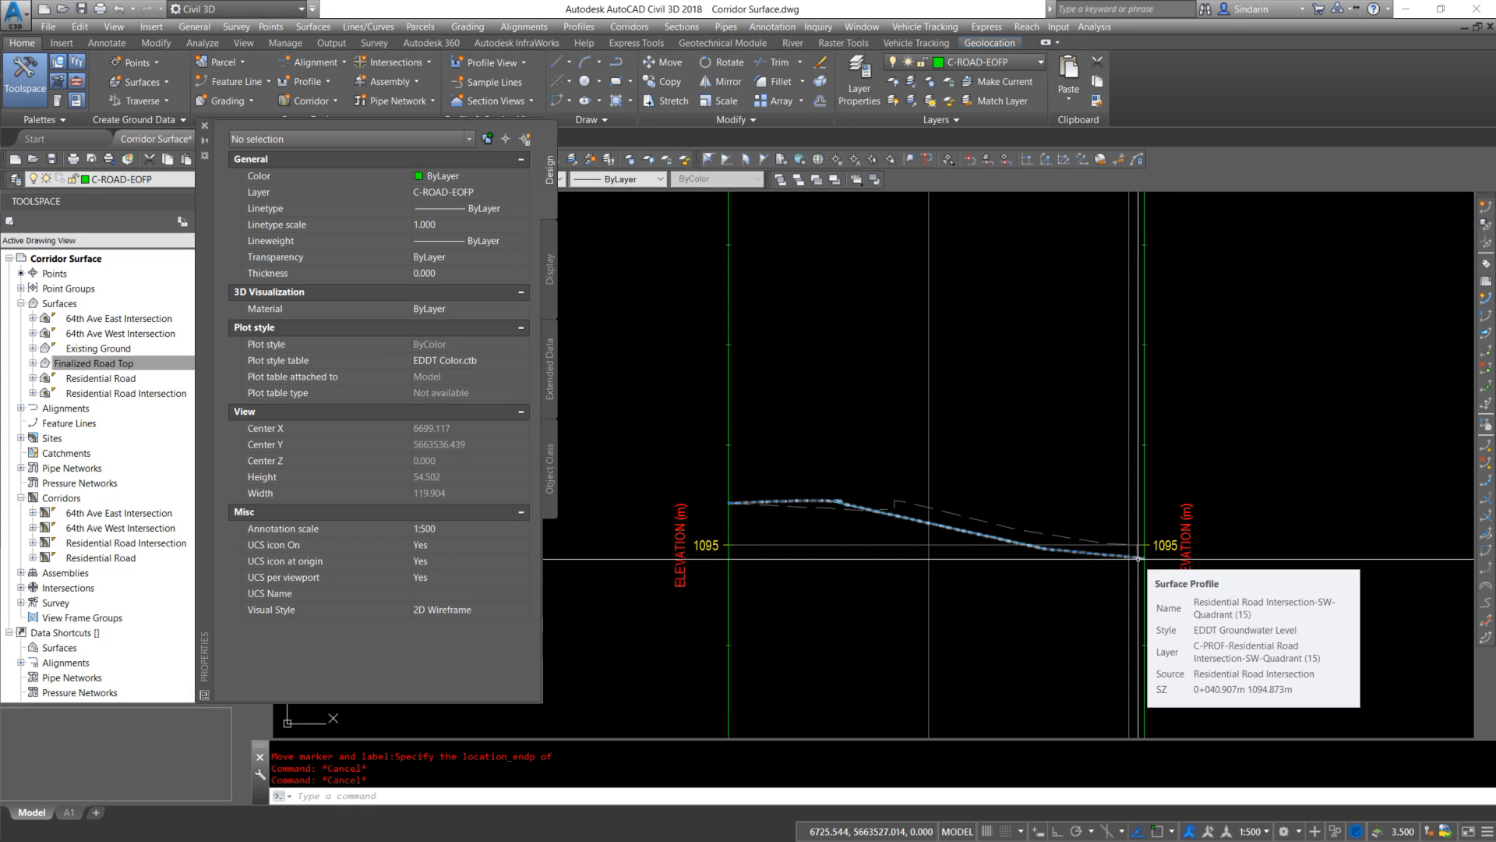
pyautogui.click(909, 516)
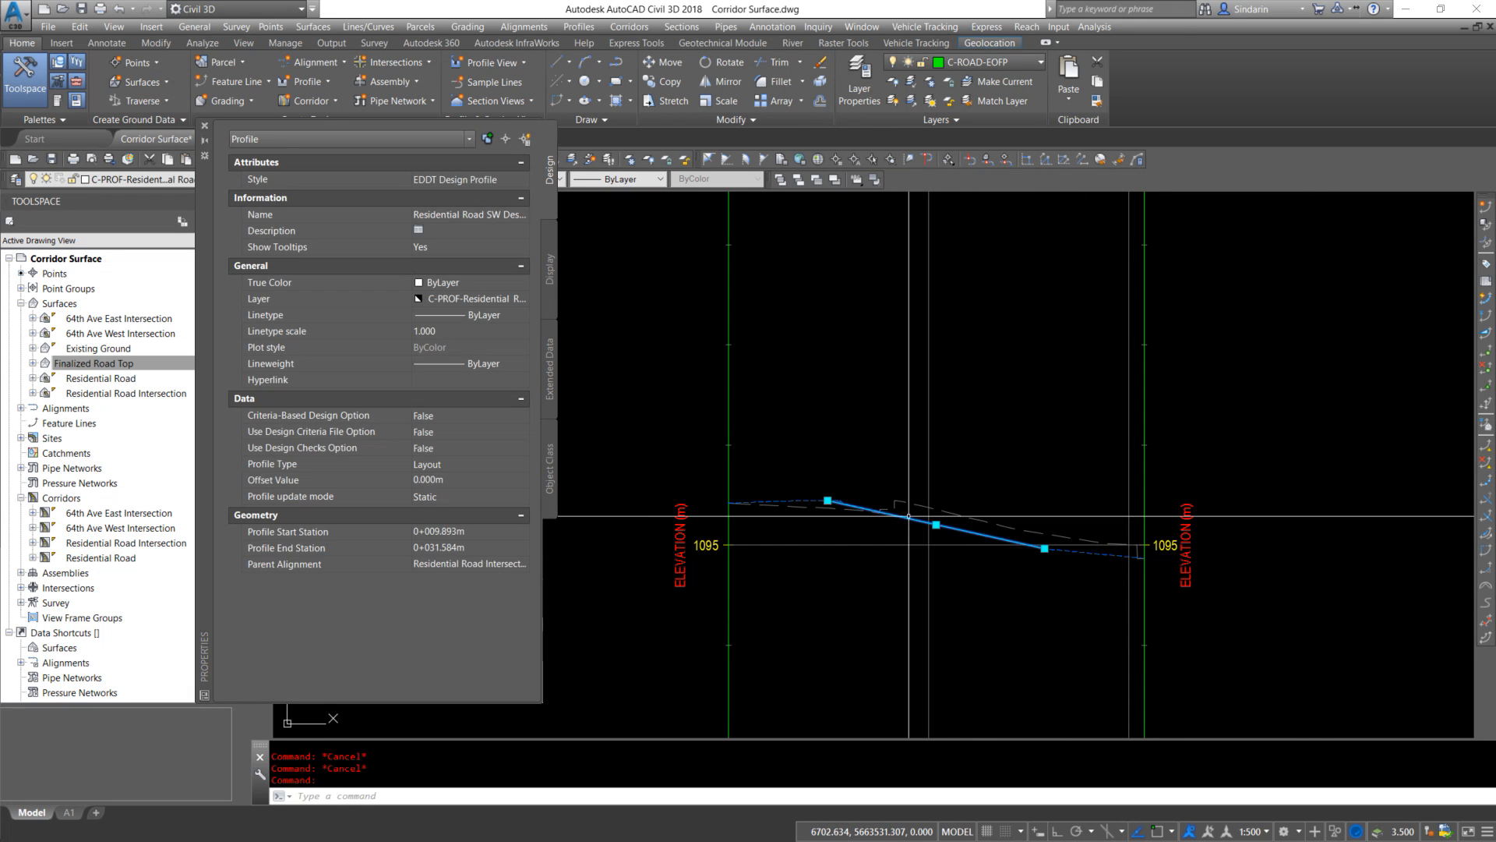
pyautogui.click(829, 500)
pyautogui.keyDown('shift'); pyautogui.rightClick(790, 537); pyautogui.keyUp('shift')
pyautogui.press('e')
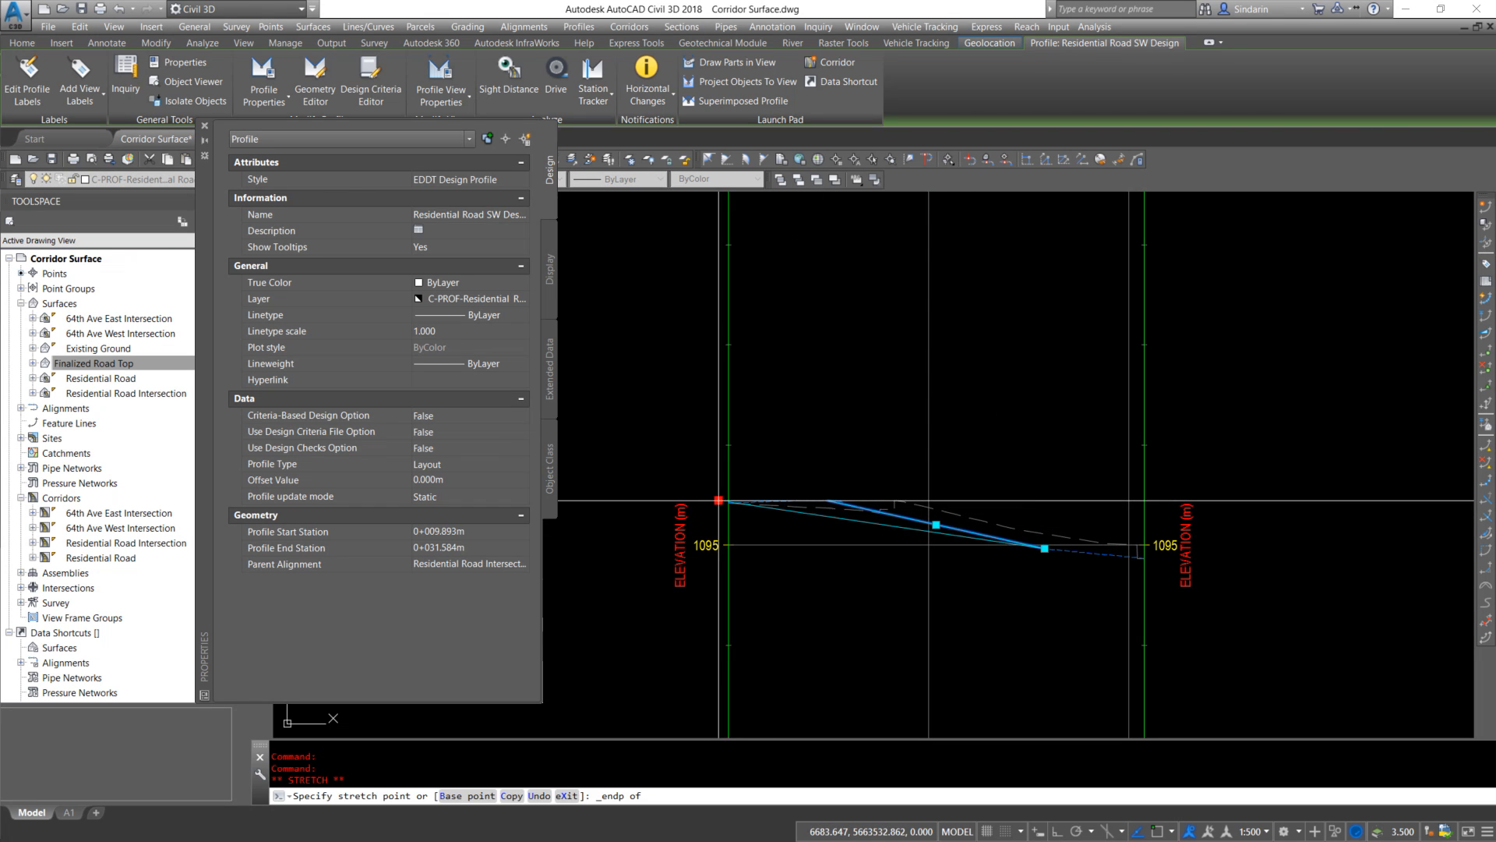
pyautogui.scroll(5, 736, 507)
pyautogui.click(775, 539)
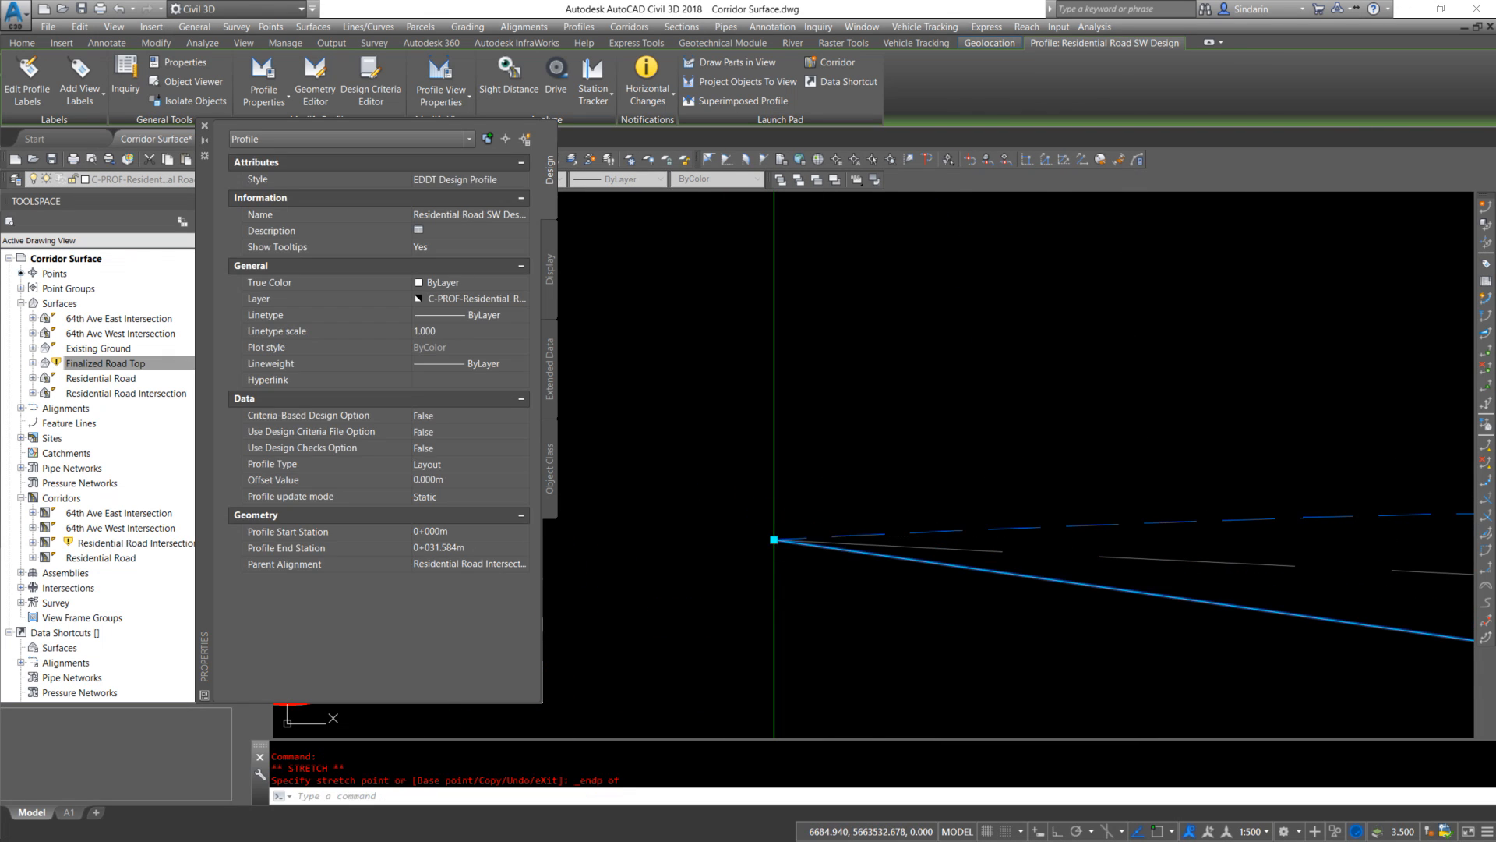
# Try to stretch the end of the Residential Road SW design profile to the far endpoint of the dashed surface profile
pyautogui.scroll(-6, 721, 540)
pyautogui.scroll(6, 1039, 583)
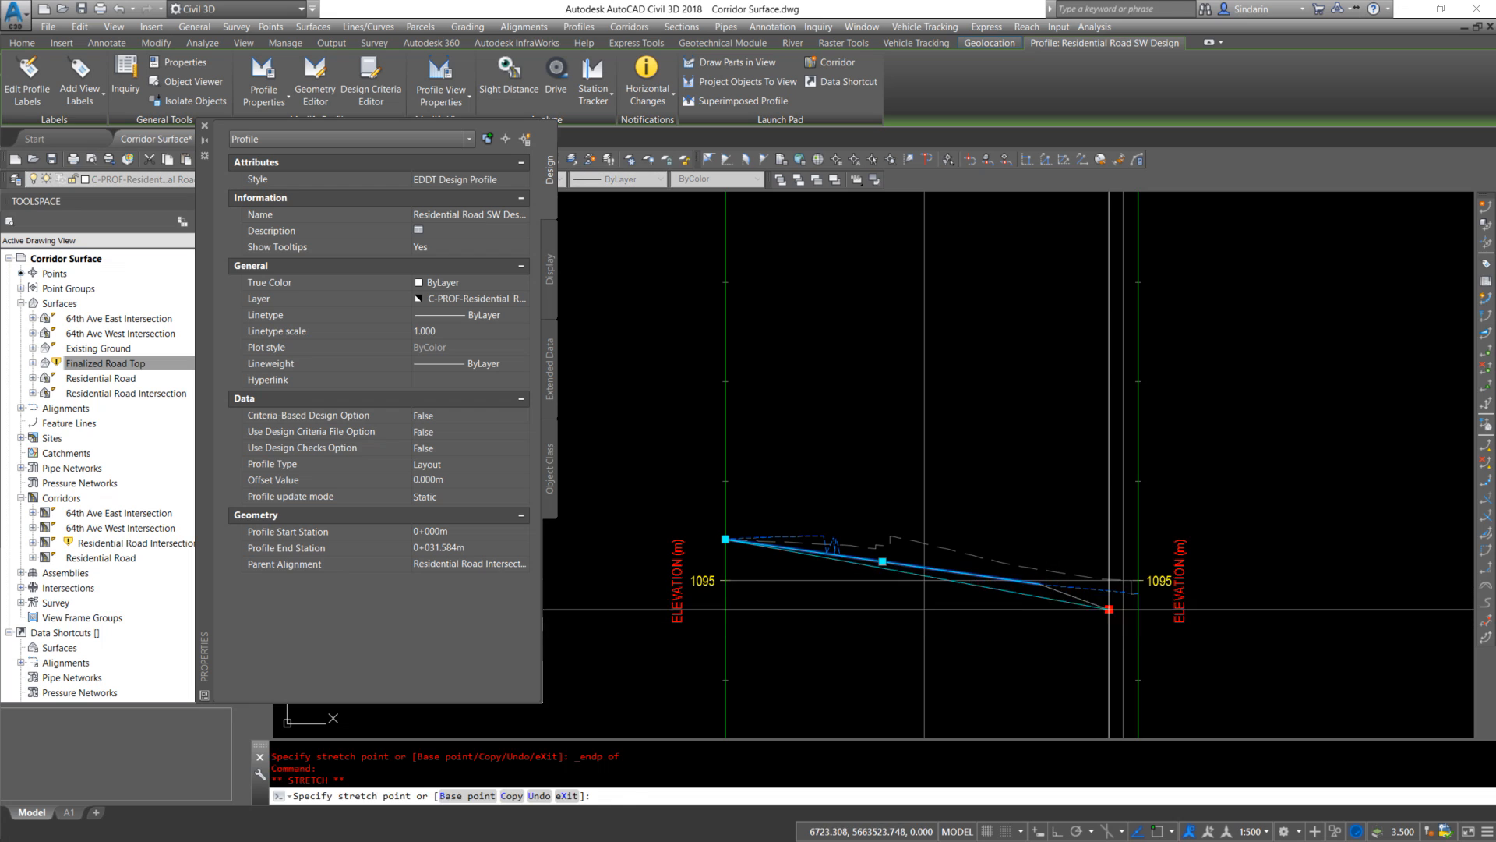
pyautogui.click(1094, 496)
pyautogui.write('d')
pyautogui.keyDown('shift'); pyautogui.rightClick(1087, 456); pyautogui.keyUp('shift')
pyautogui.press('e')
pyautogui.click(1074, 485)
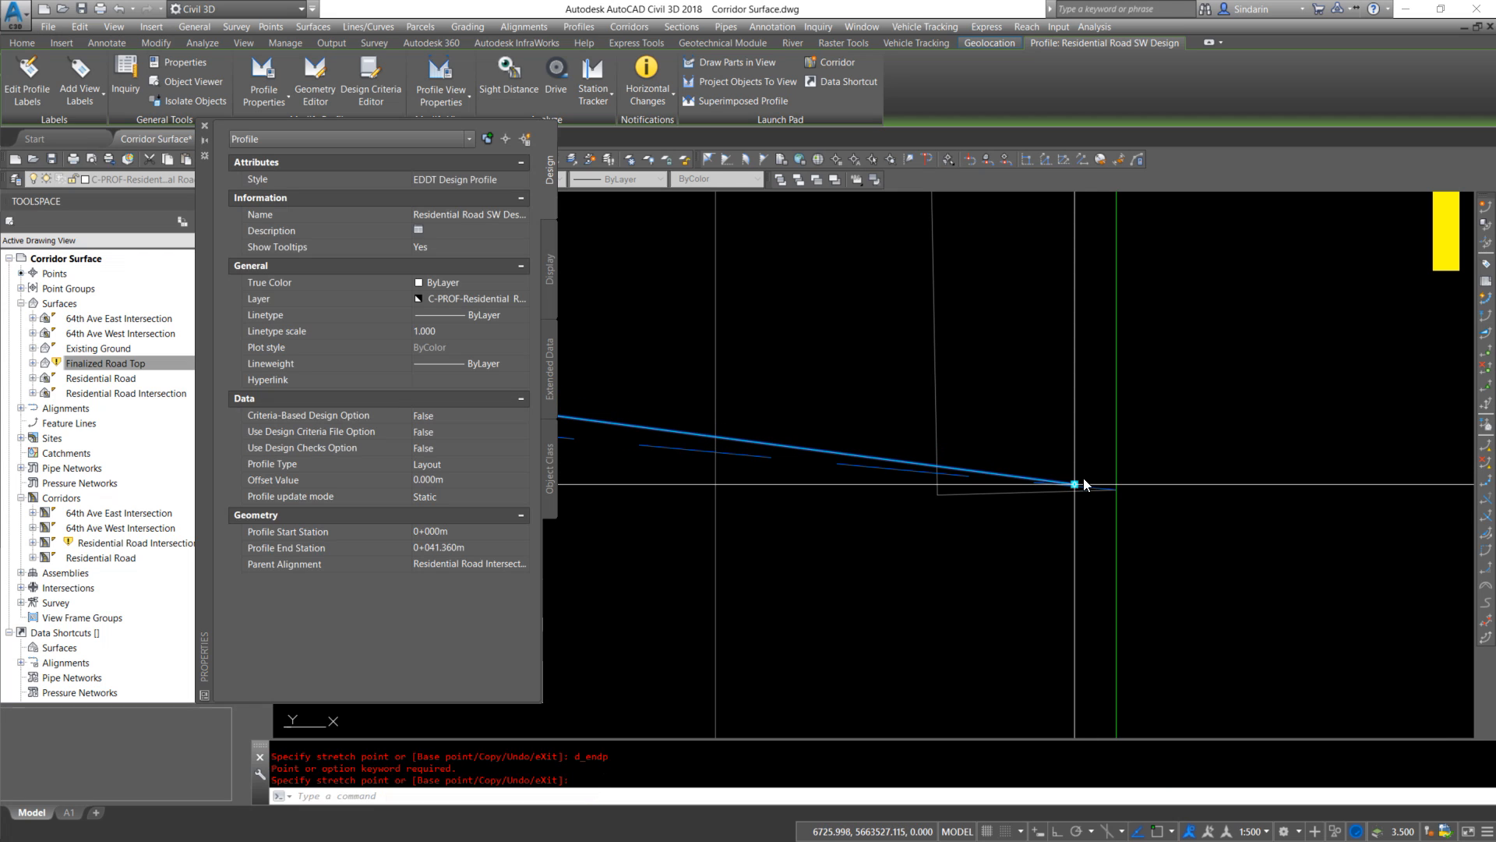
# Snap the Residential Road SW design profile's end to the surface profile's final endpoint at station 0+041.518
pyautogui.click(1074, 484)
pyautogui.keyDown('shift'); pyautogui.rightClick(1094, 466); pyautogui.keyUp('shift')
pyautogui.press('e')
pyautogui.click(1116, 490)
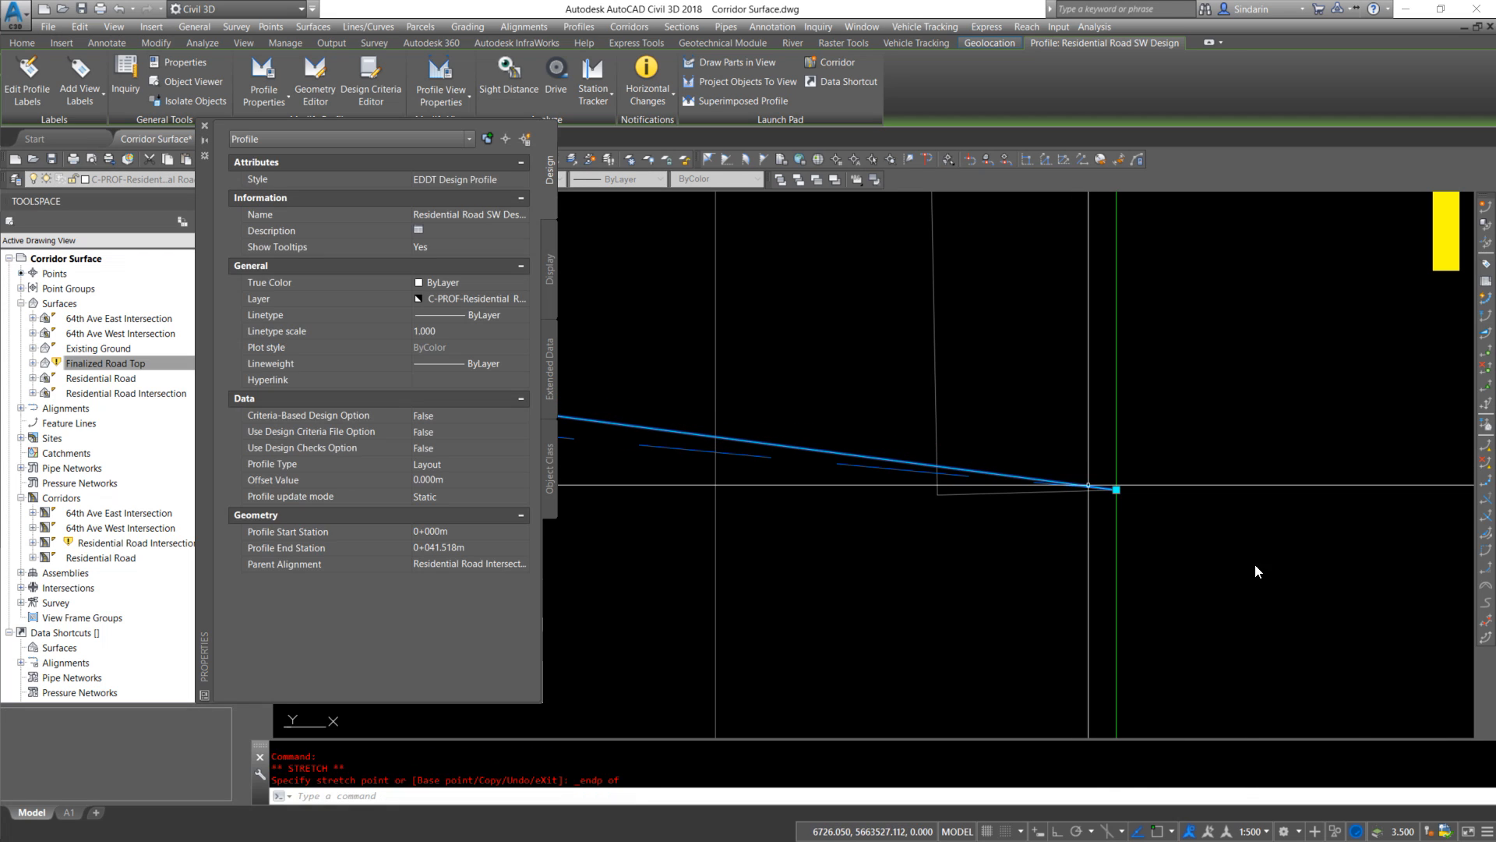
pyautogui.scroll(-6, 1159, 569)
pyautogui.press('Escape')
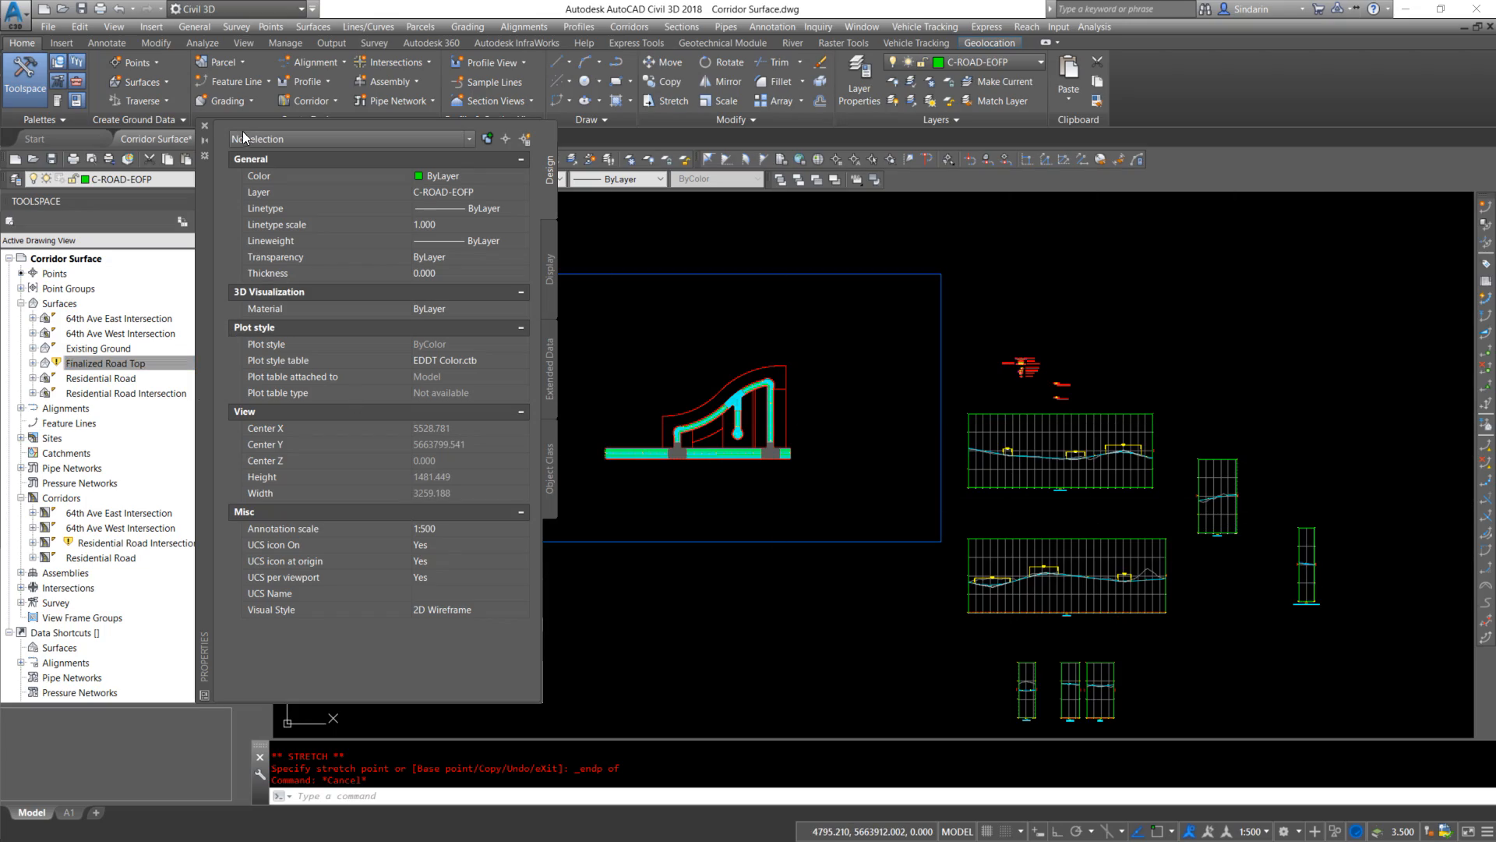
# Close the Properties palette and rebuild the Residential Road Intersection corridor
pyautogui.click(204, 126)
pyautogui.press('Escape')
pyautogui.scroll(12, 546, 468)
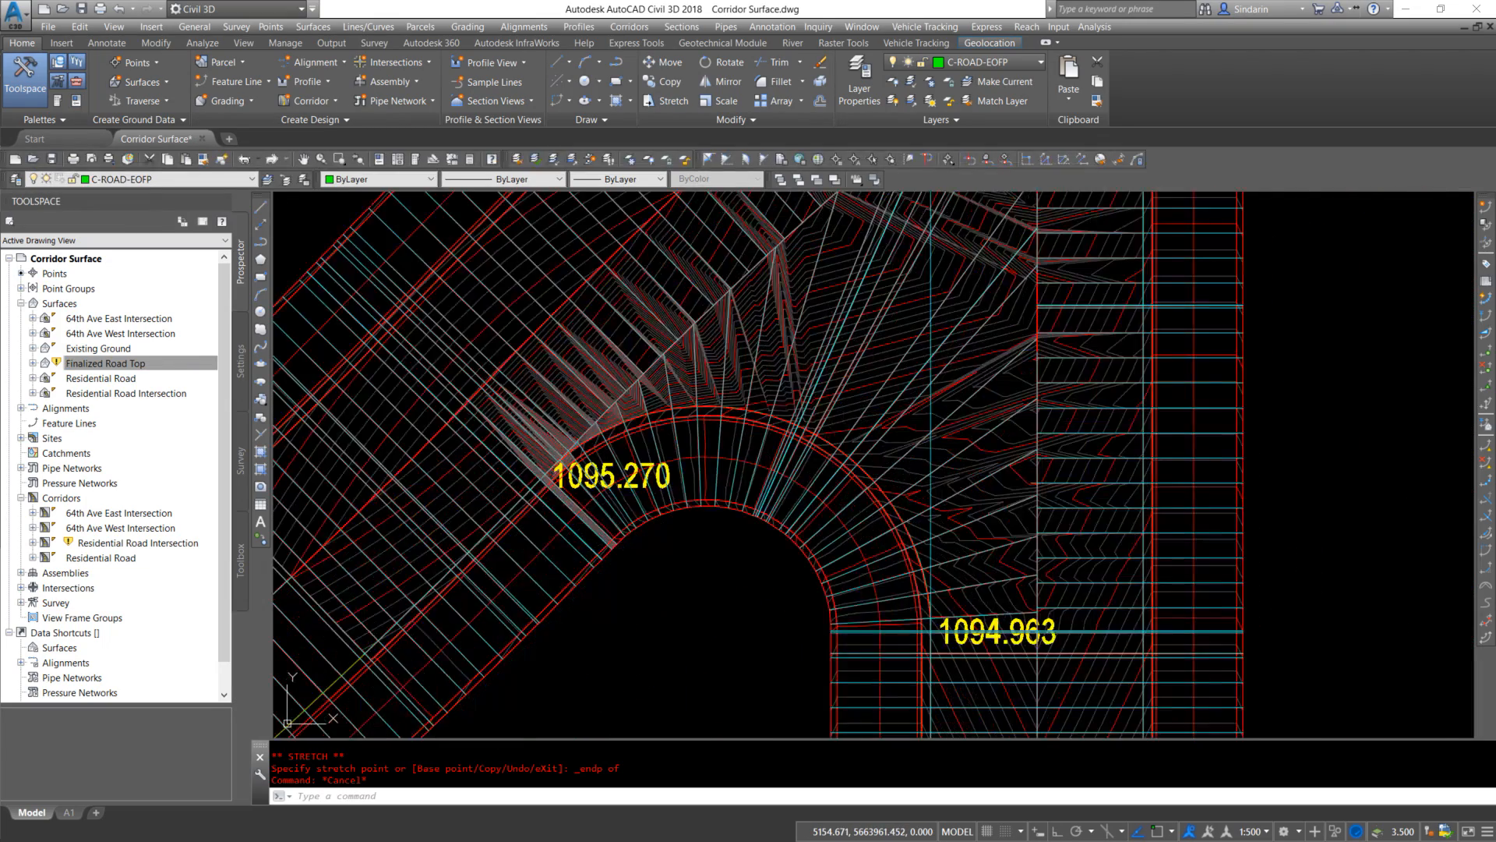
pyautogui.moveTo(434, 497); pyautogui.dragTo(663, 569, button='middle')
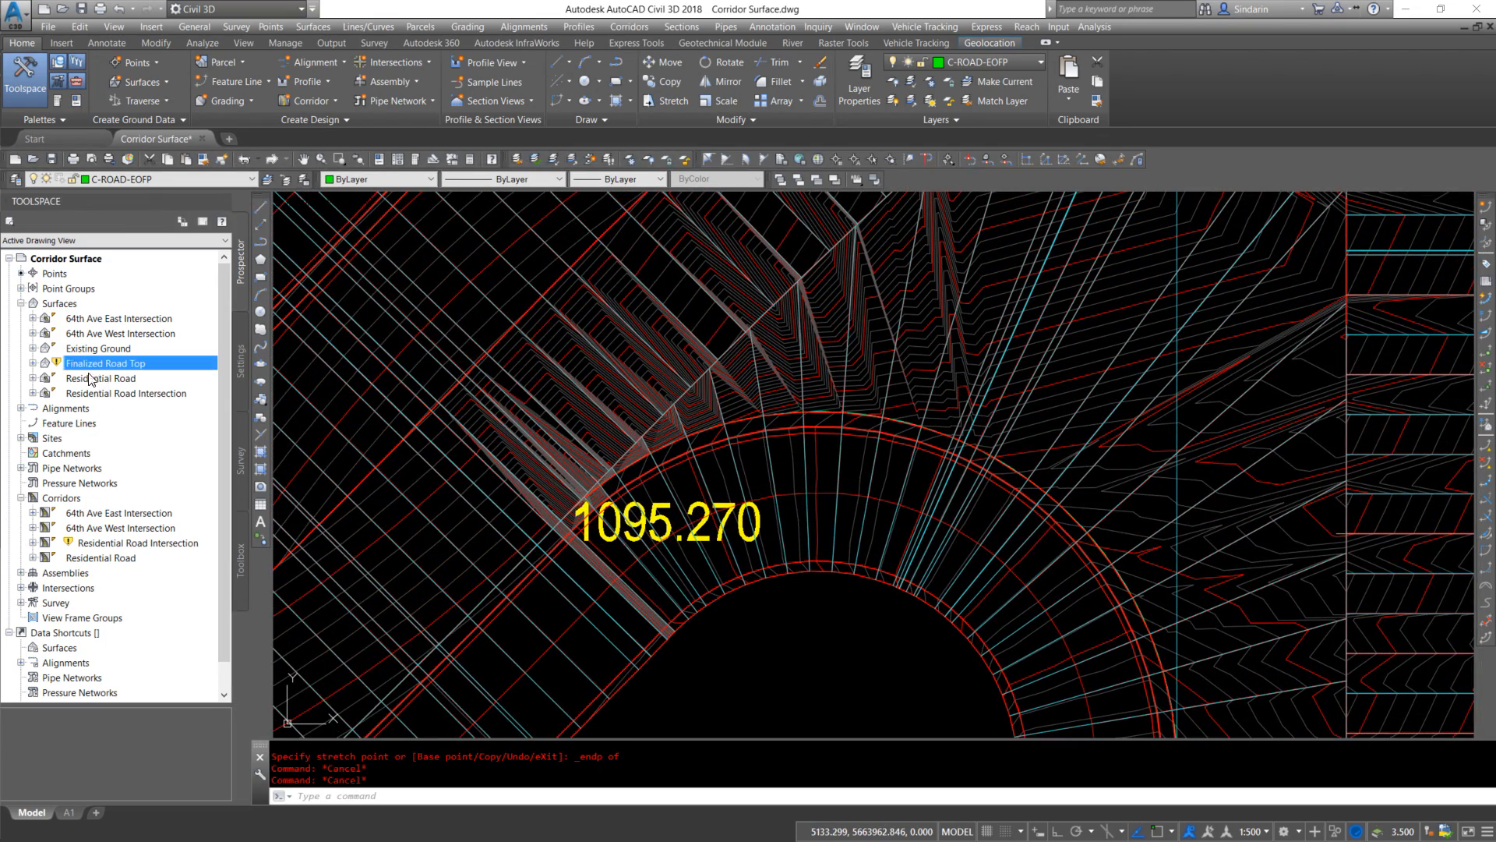
pyautogui.rightClick(115, 548)
pyautogui.click(183, 581)
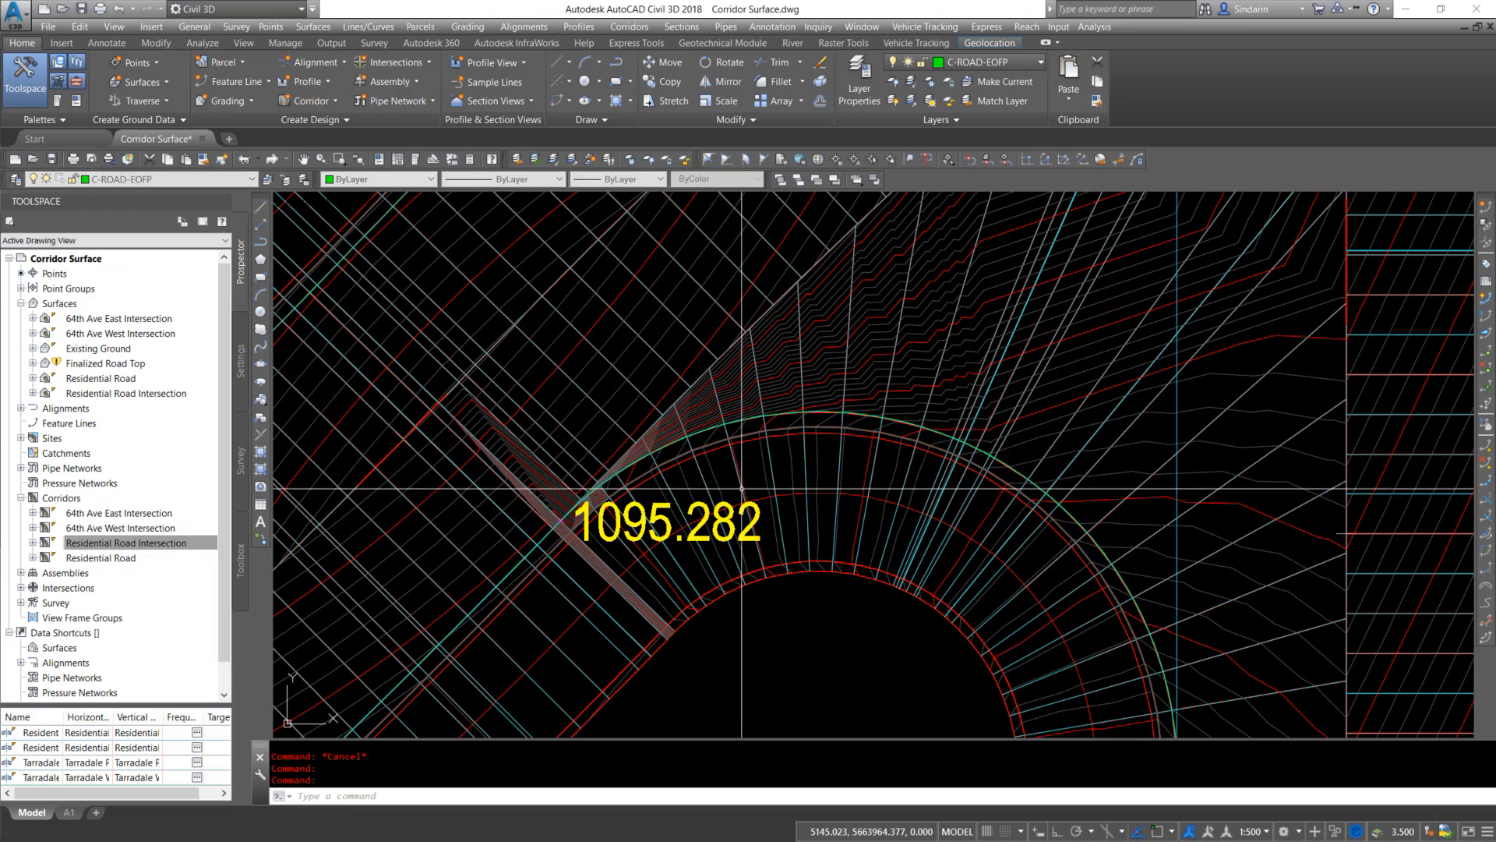
# Examine the rebuilt intersection surface's contours and spot elevation labels around the southwest curb return, especially at its northwest end
pyautogui.moveTo(569, 520); pyautogui.dragTo(695, 512, button='middle')
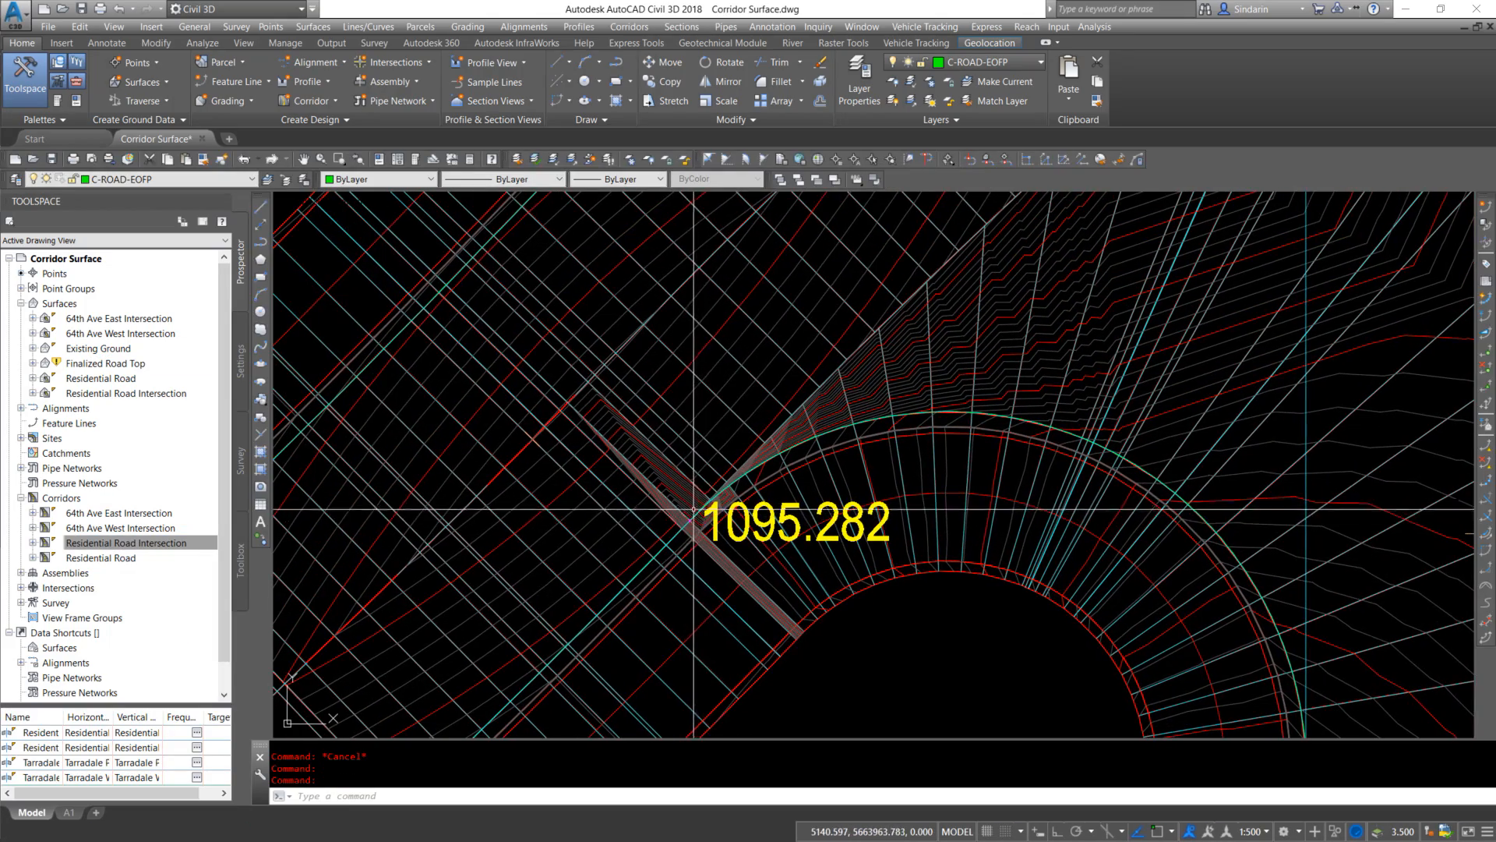
pyautogui.scroll(-10, 719, 518)
pyautogui.scroll(4, 849, 549)
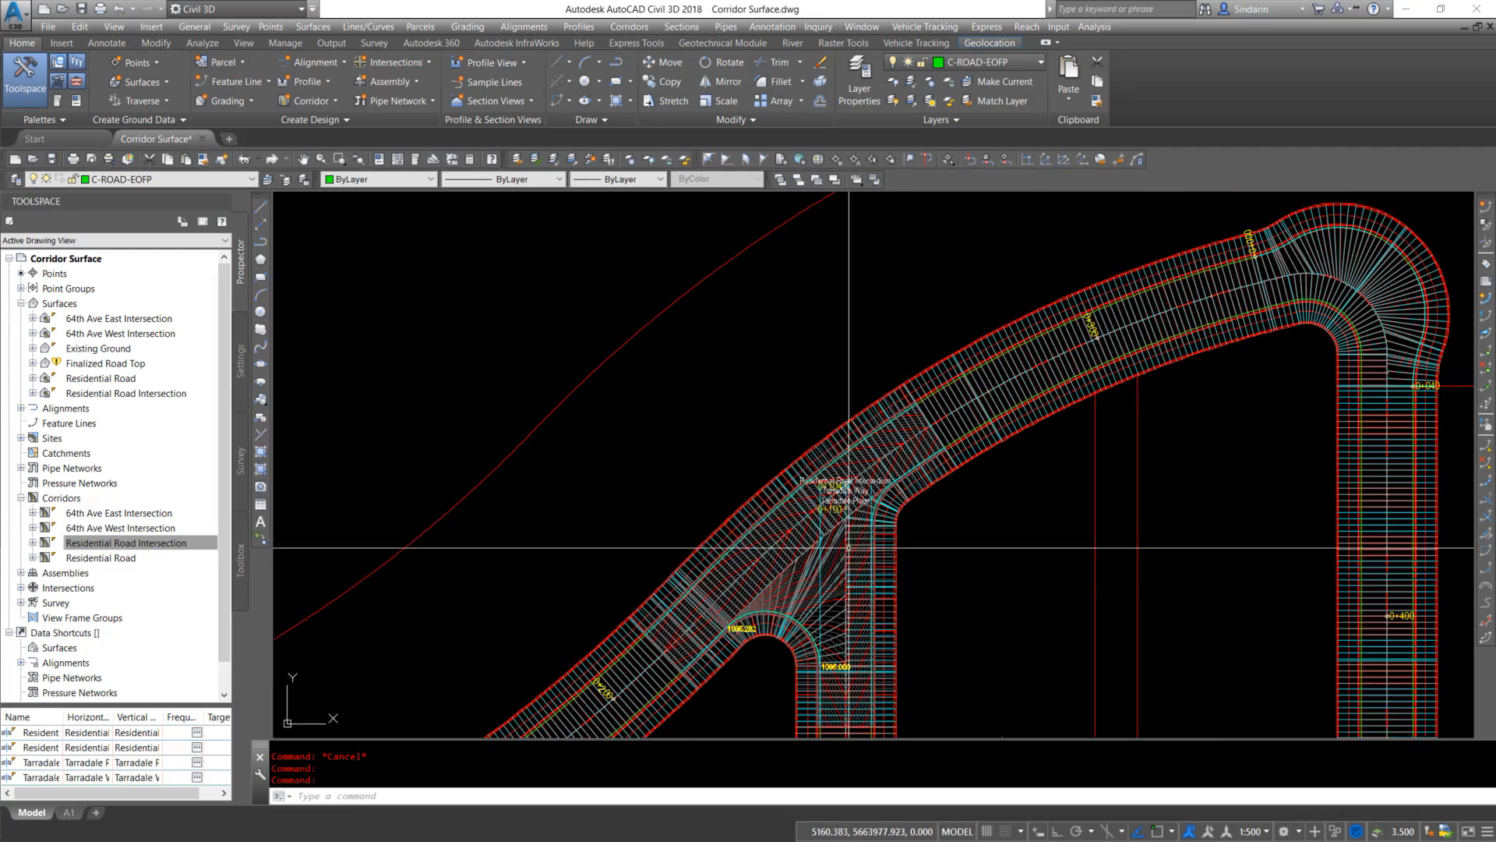
pyautogui.moveTo(848, 598); pyautogui.dragTo(830, 500, button='middle')
pyautogui.scroll(2, 858, 466)
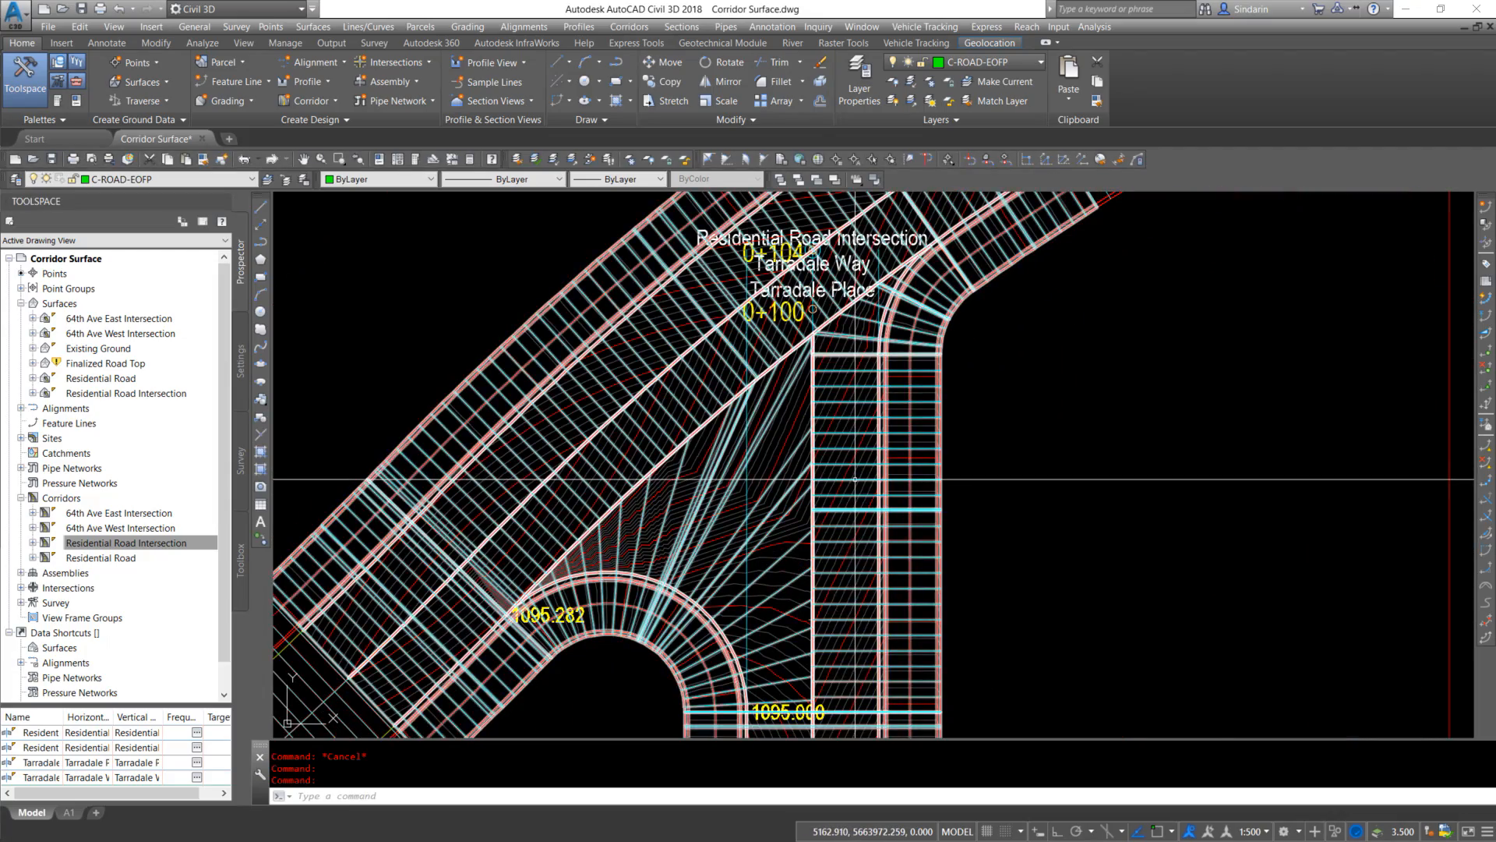
pyautogui.click(850, 483)
pyautogui.moveTo(500, 631); pyautogui.dragTo(688, 485, button='middle')
pyautogui.scroll(7, 688, 485)
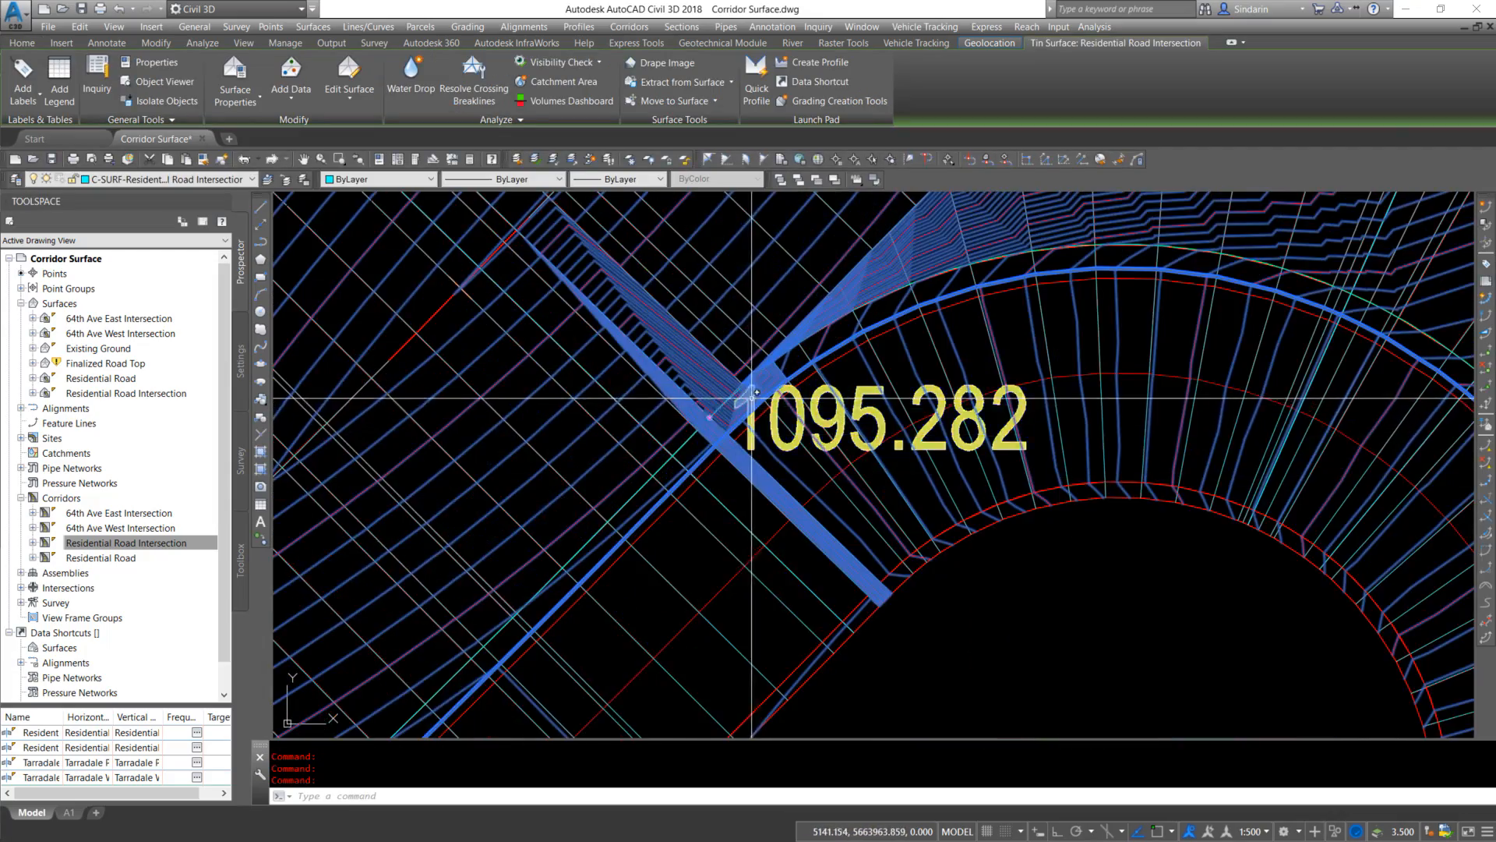
pyautogui.press('Escape')
pyautogui.scroll(4, 696, 420)
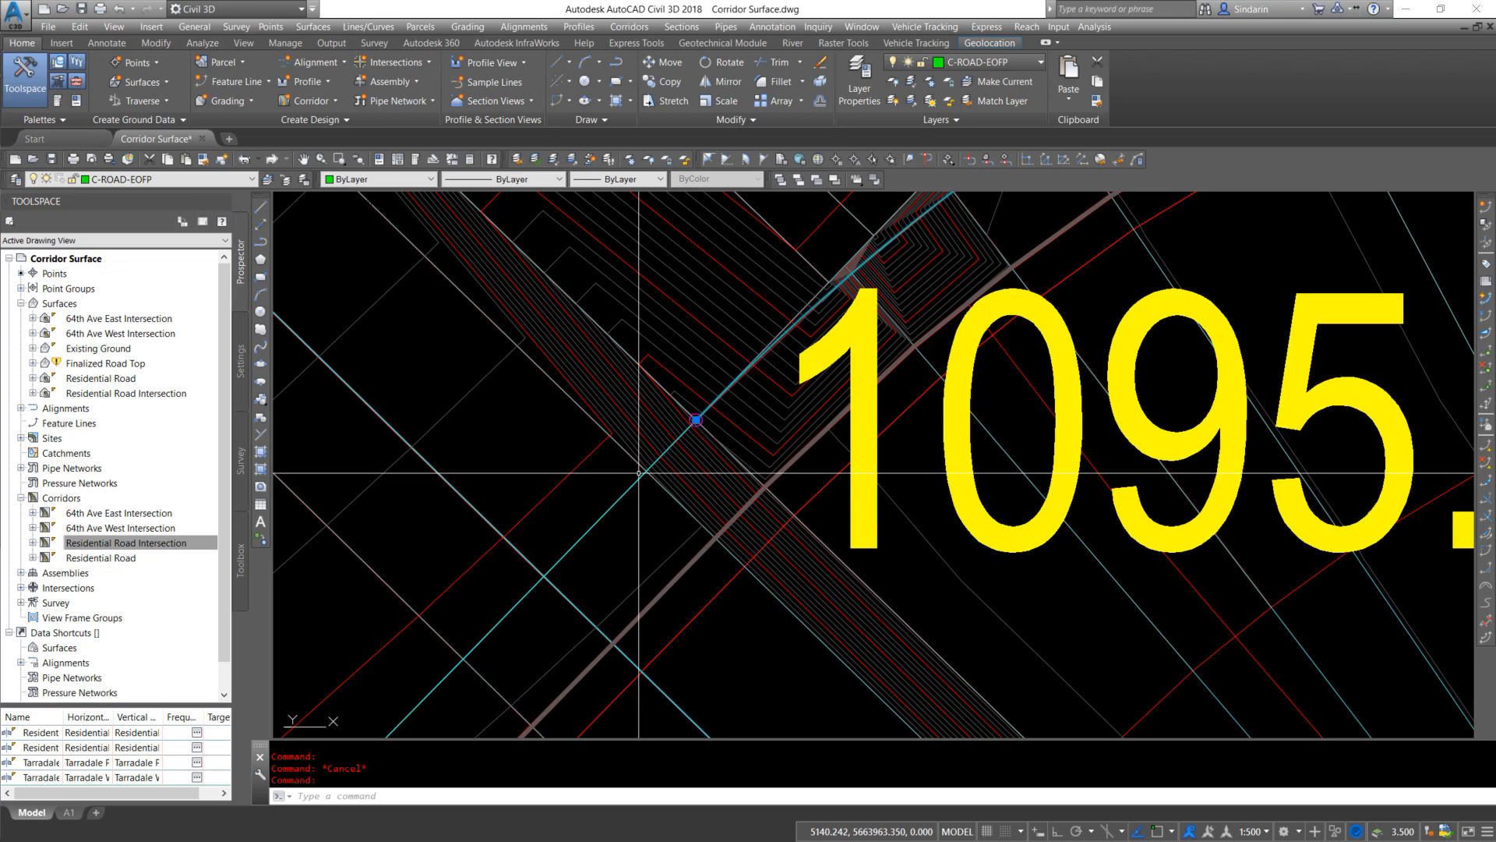
pyautogui.scroll(-12, 626, 472)
pyautogui.scroll(12, 625, 474)
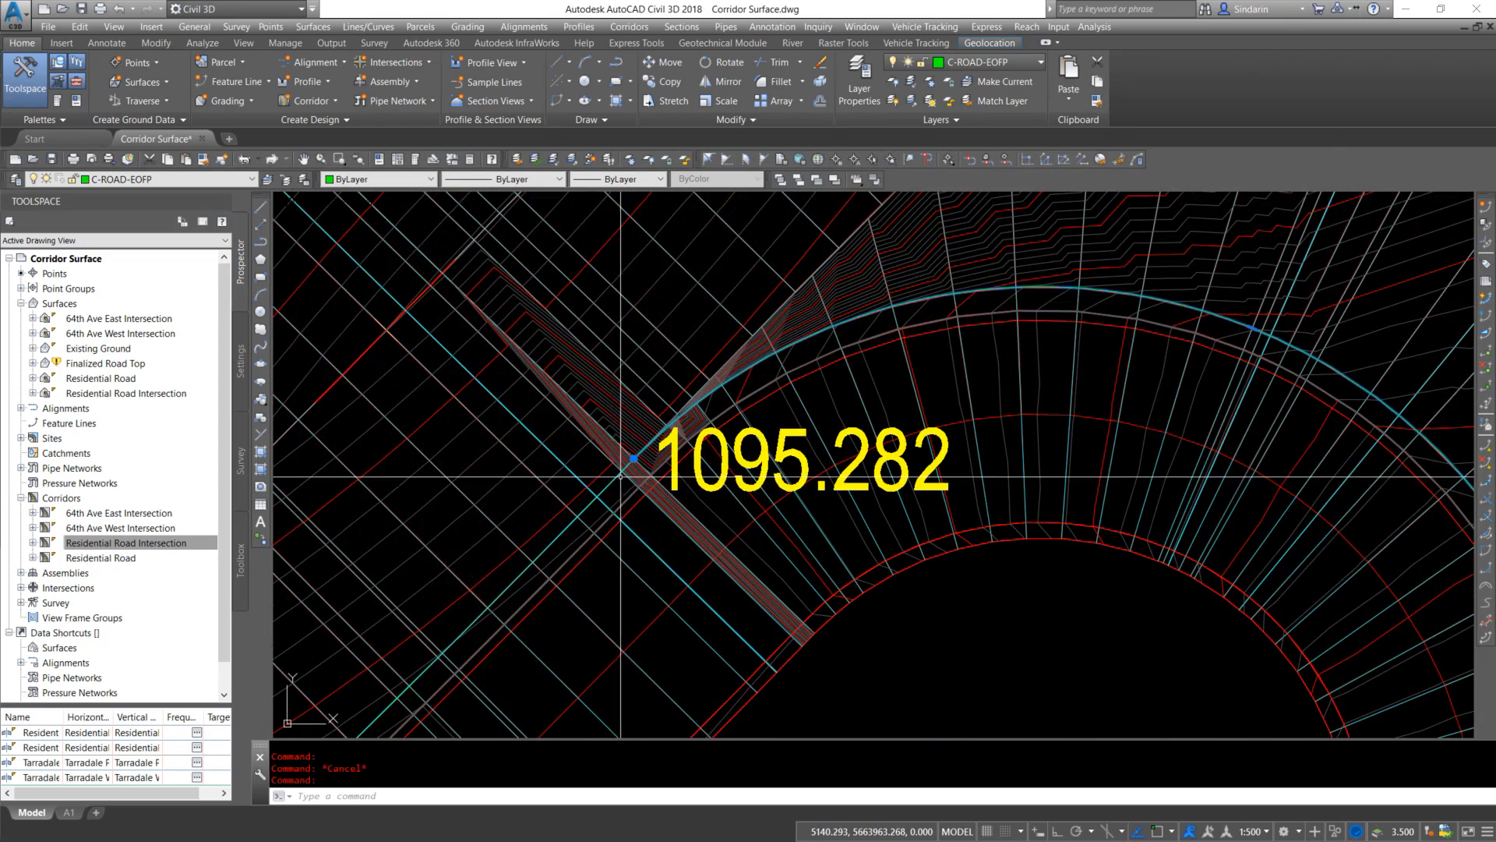
pyautogui.press('Escape')
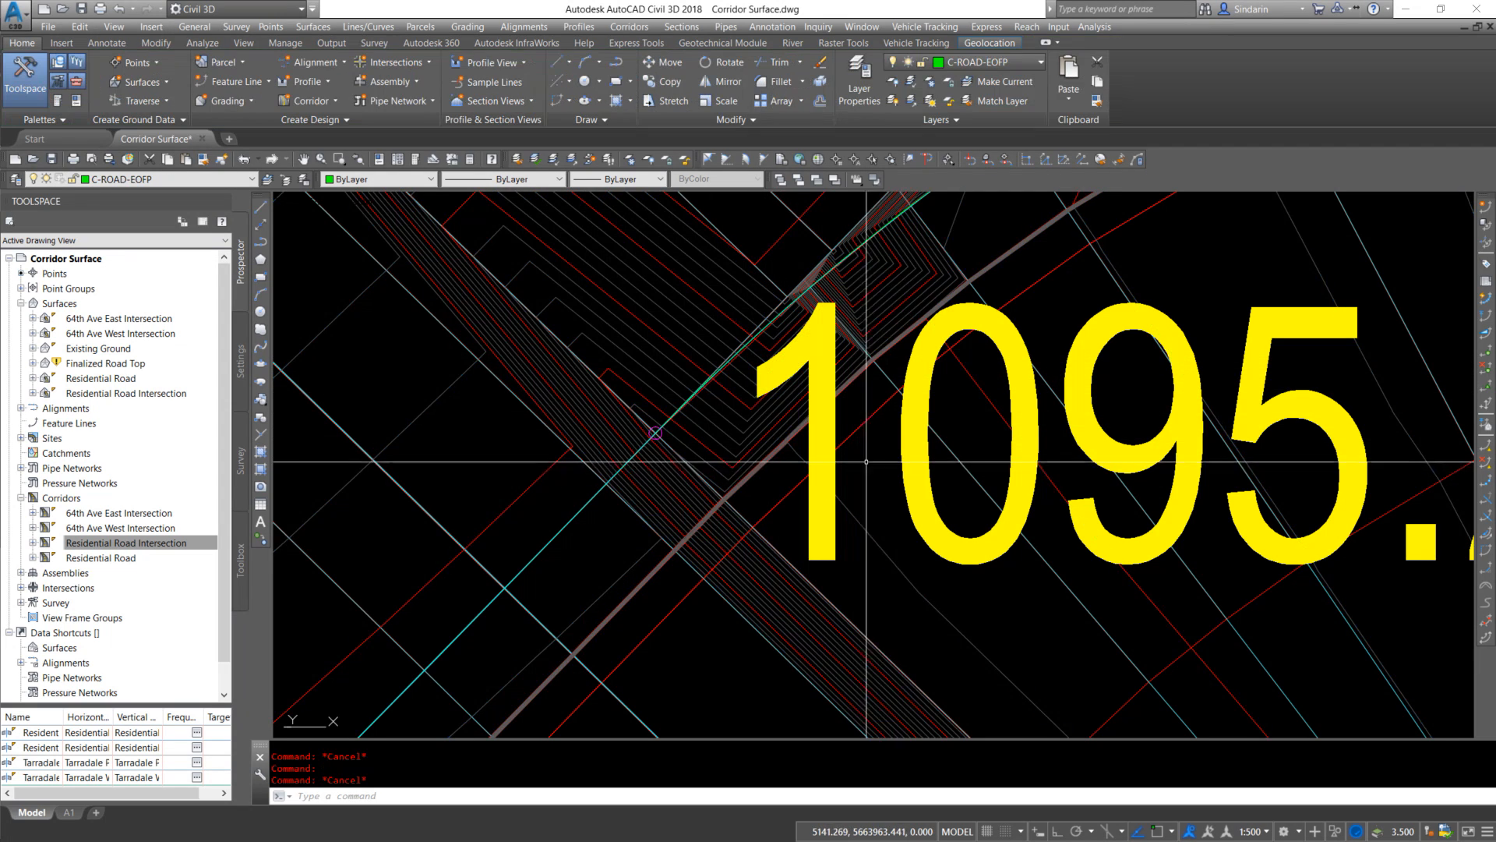
# Move the surface elevation label at the curb return's northwest end southwest along the curb line, snapping it to the next endpoint
pyautogui.click(893, 468)
pyautogui.click(735, 442)
pyautogui.click(655, 433)
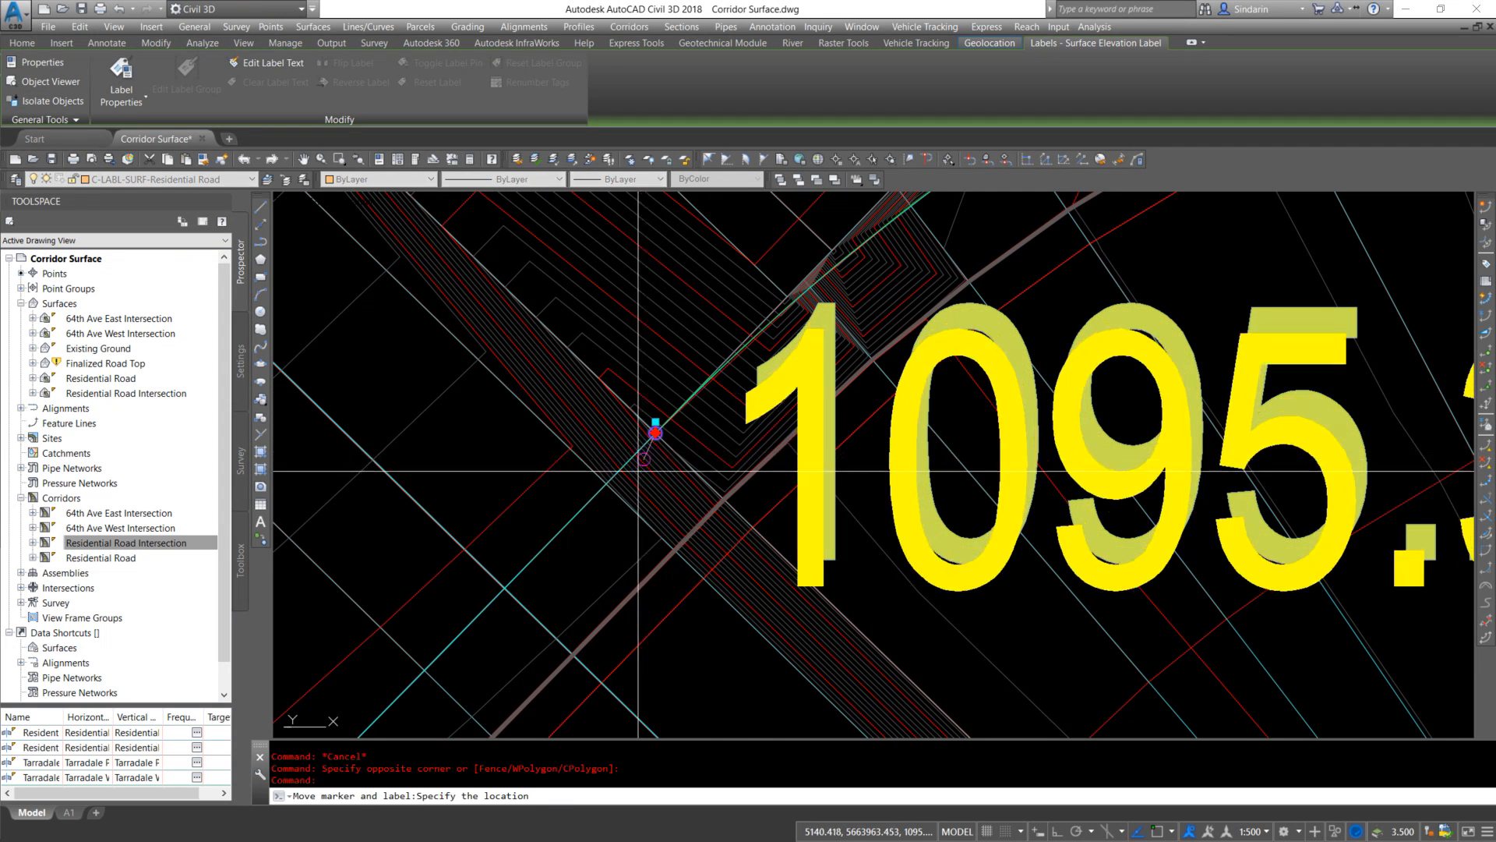
pyautogui.keyDown('shift'); pyautogui.rightClick(601, 485); pyautogui.keyUp('shift')
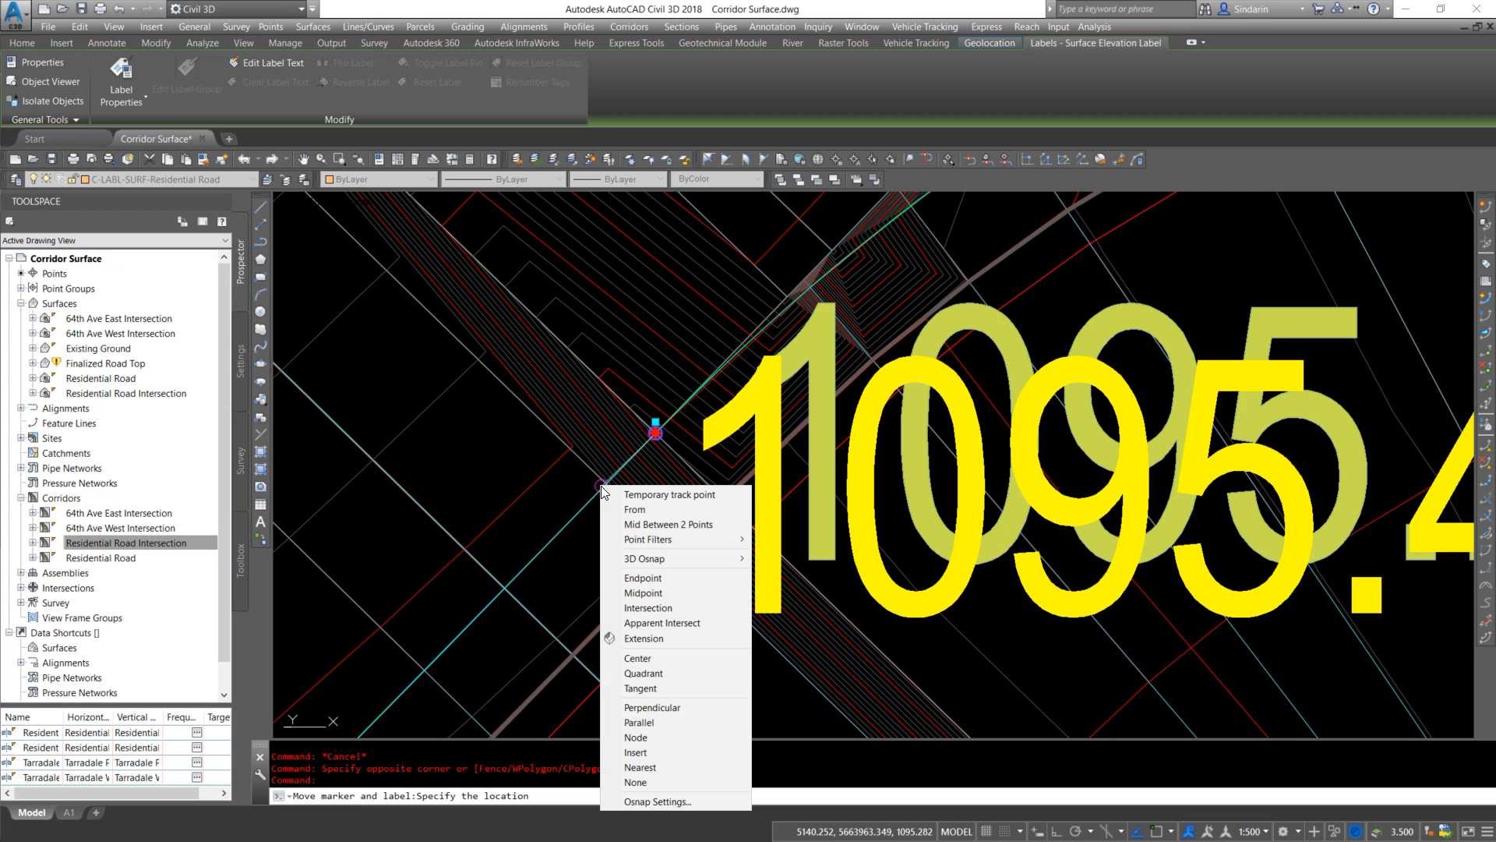
pyautogui.click(643, 577)
pyautogui.click(601, 485)
pyautogui.scroll(-5, 580, 526)
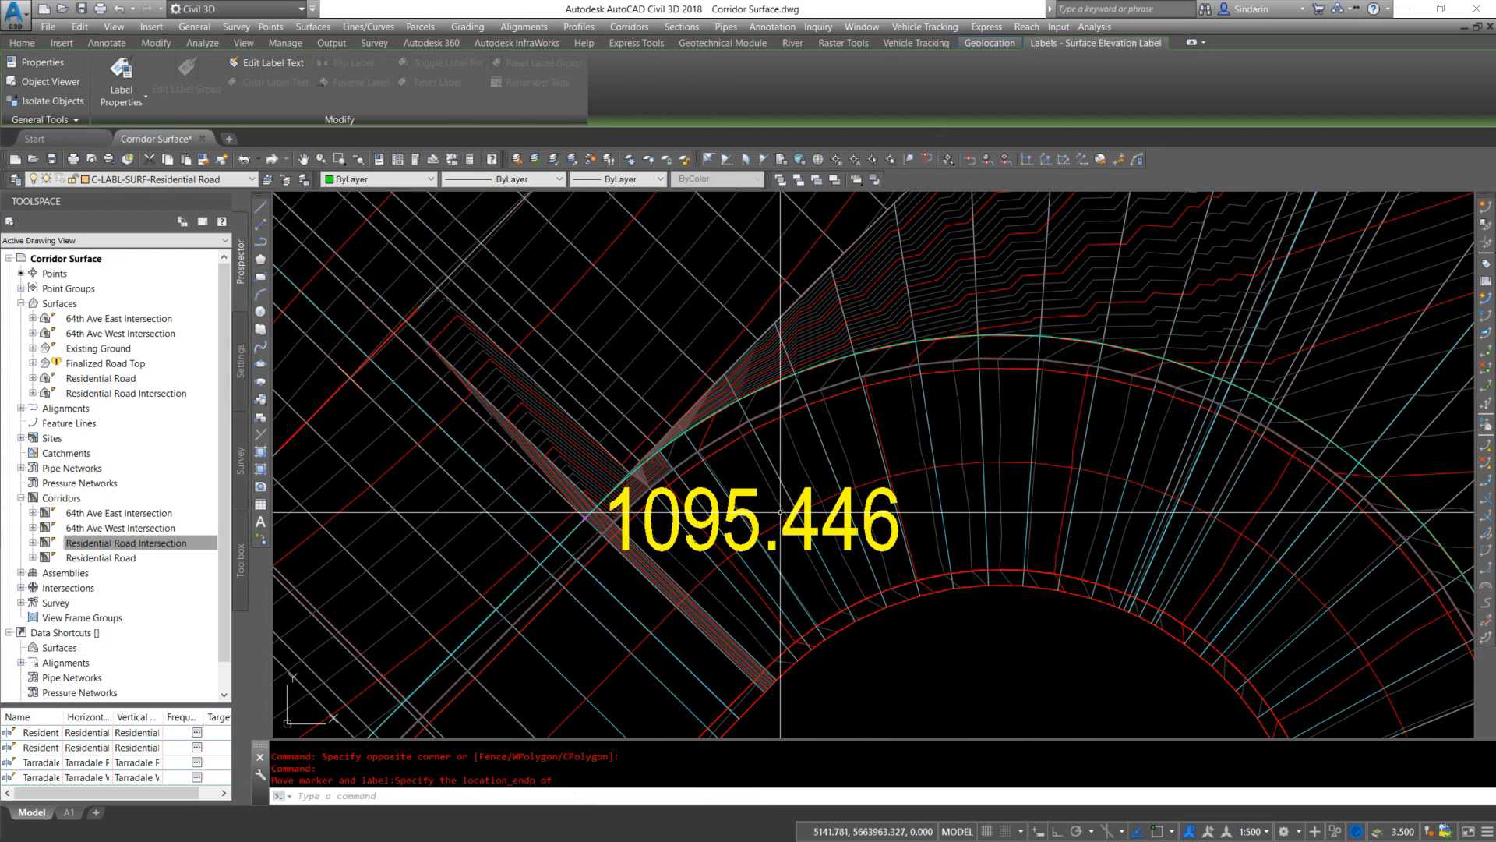
pyautogui.press('Escape')
pyautogui.press('Escape')
# Snap the surface elevation label at the curb return's southeast end to the nearby corridor line endpoint
pyautogui.moveTo(655, 523); pyautogui.dragTo(724, 478, button='middle')
pyautogui.scroll(4, 688, 438)
pyautogui.scroll(-8, 624, 496)
pyautogui.moveTo(1001, 645); pyautogui.dragTo(890, 508, button='middle')
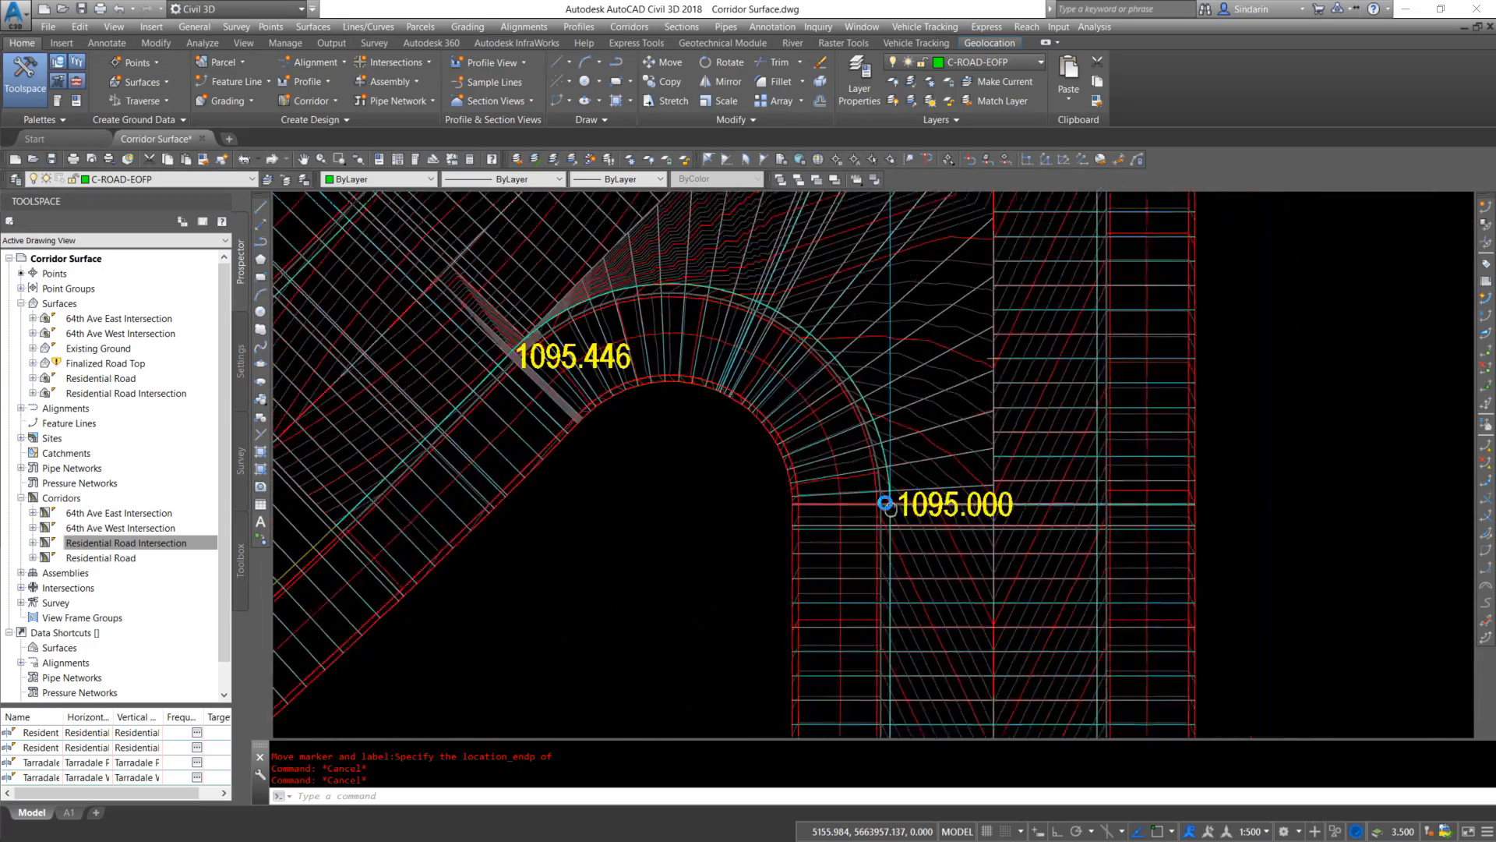
pyautogui.scroll(6, 896, 499)
pyautogui.click(858, 441)
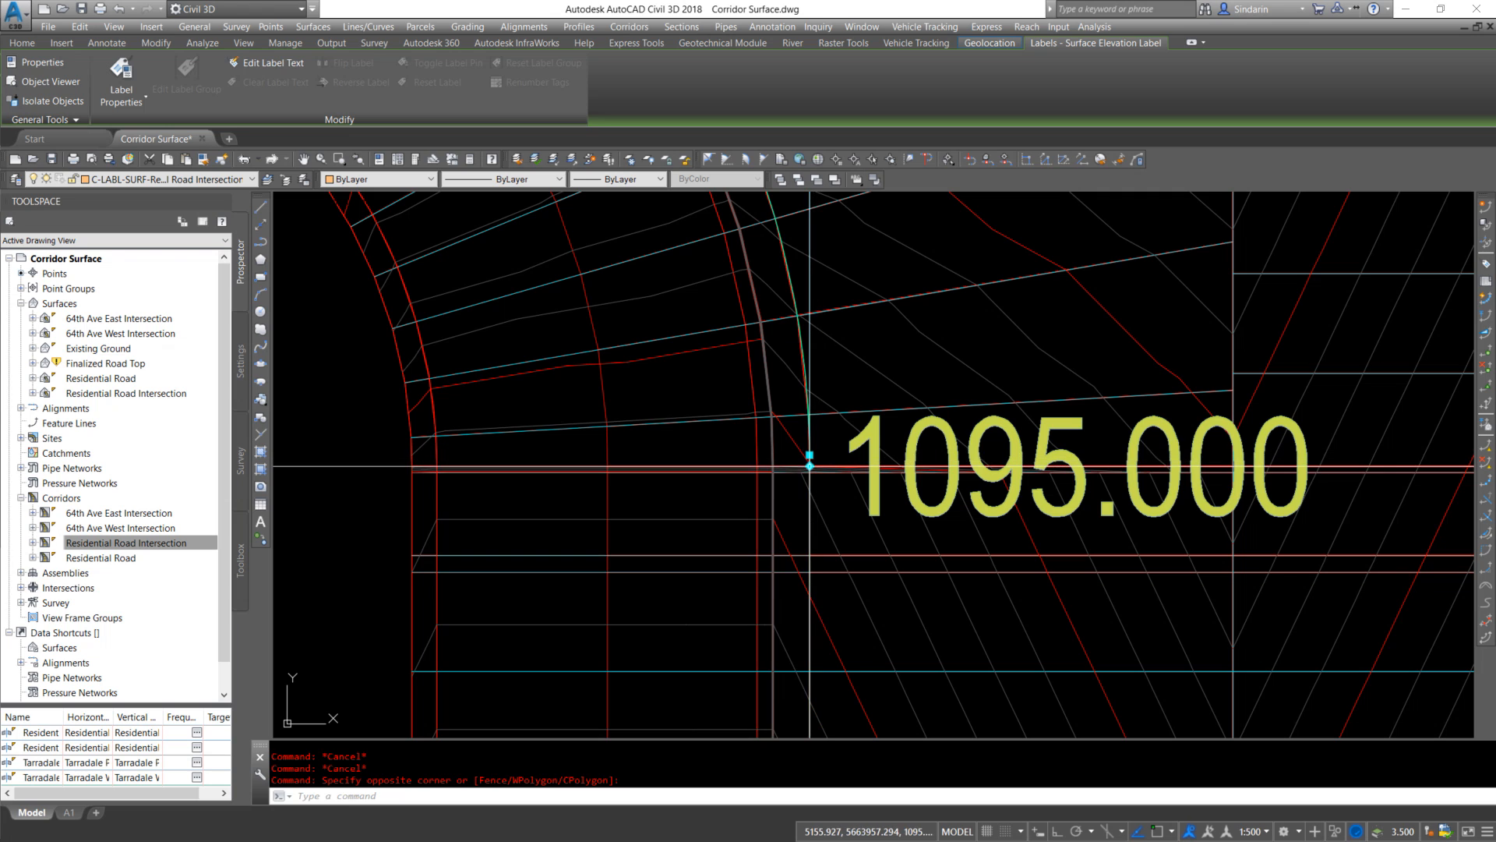
pyautogui.click(810, 465)
pyautogui.scroll(3, 814, 479)
pyautogui.write('endp')
pyautogui.press('Return')
pyautogui.scroll(3, 809, 431)
pyautogui.click(691, 484)
pyautogui.scroll(-3, 600, 522)
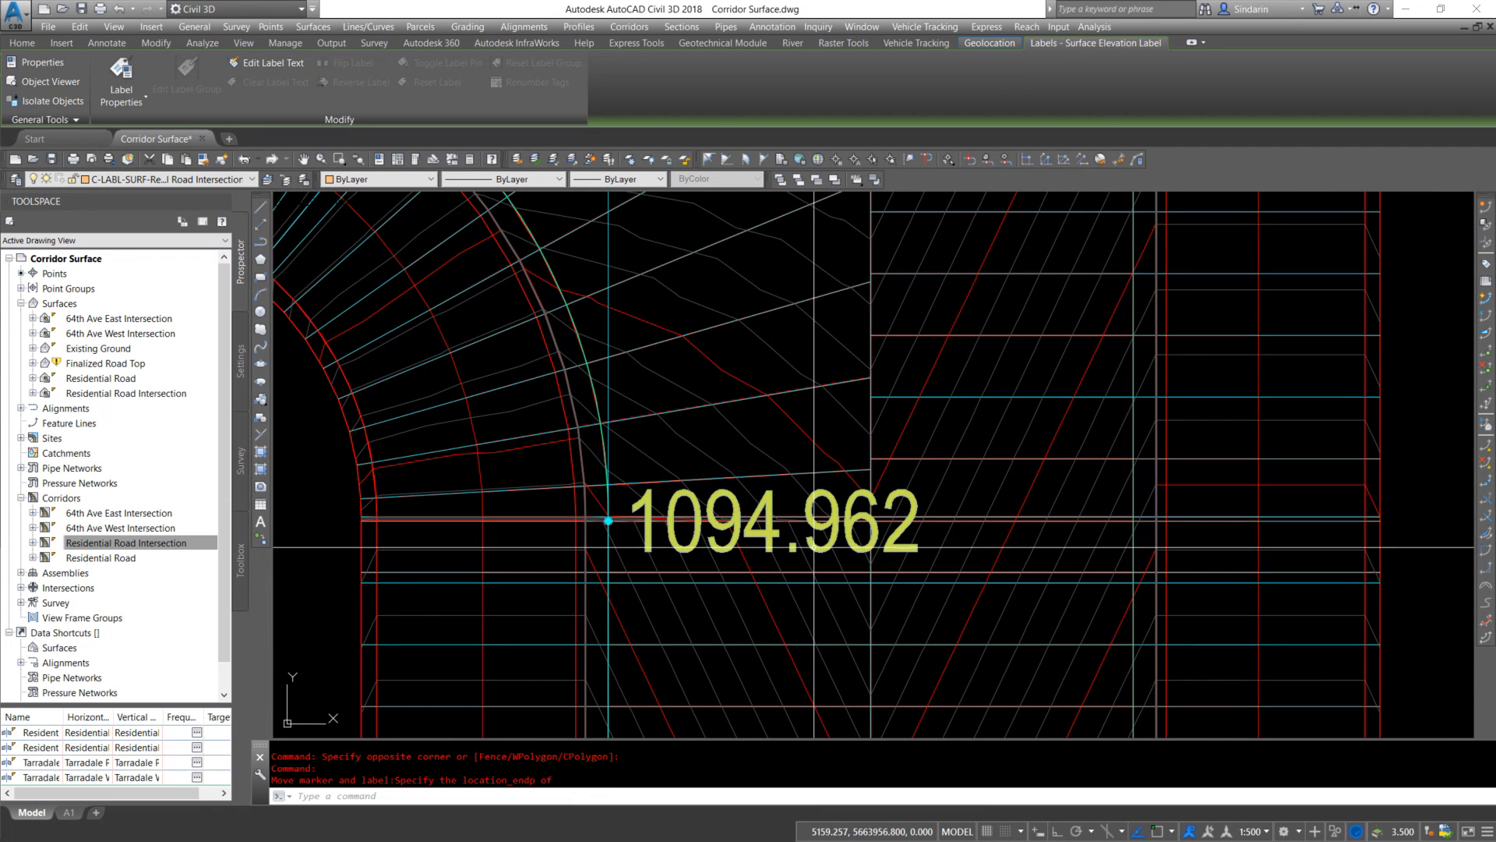
pyautogui.press('Escape')
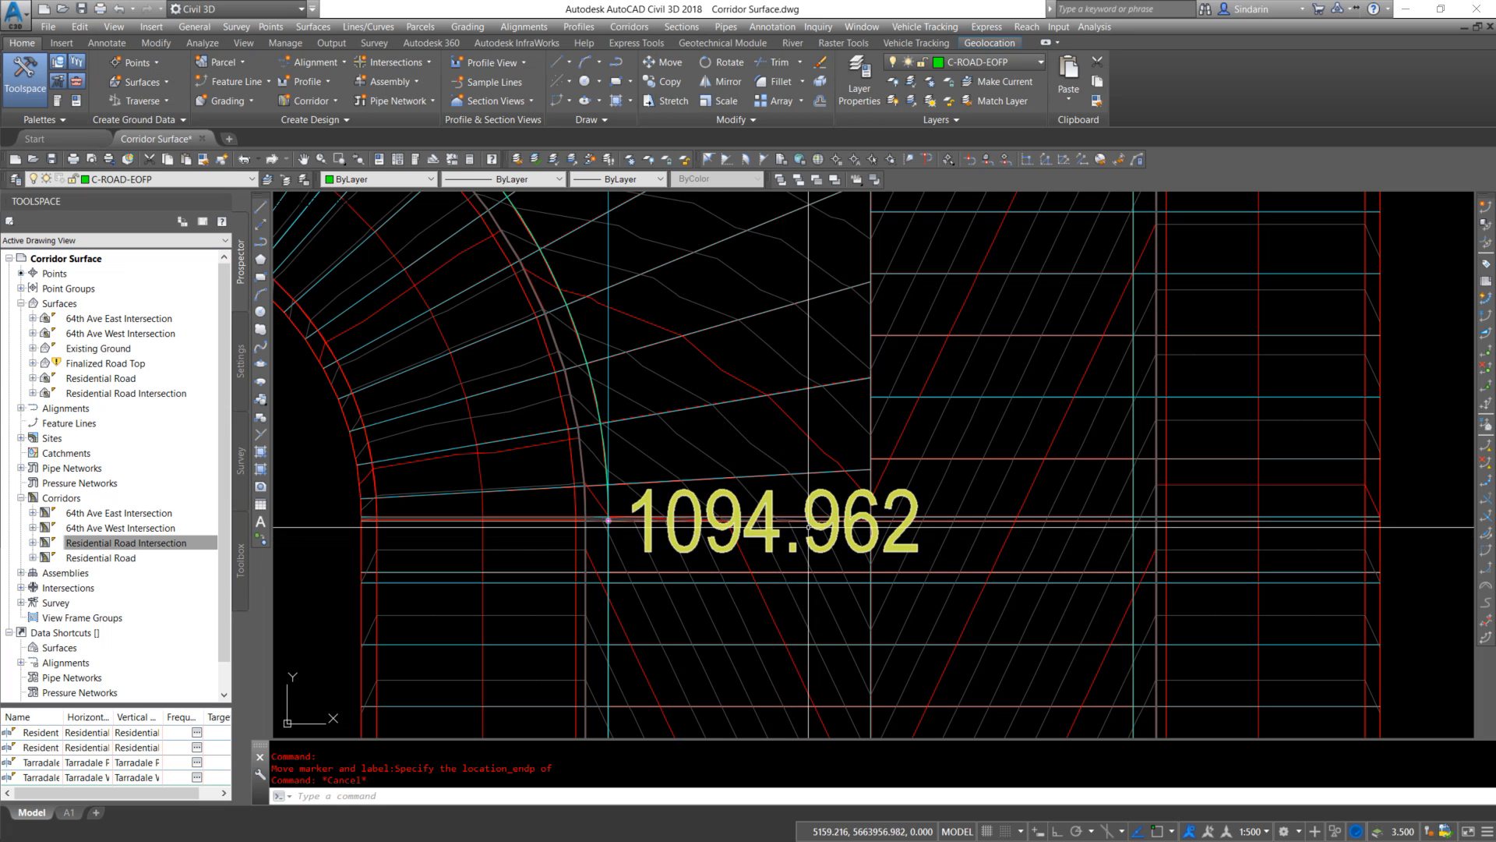
# Examine the relocated elevation labels at both ends of the southwest curb return
pyautogui.scroll(4, 607, 519)
pyautogui.scroll(-4, 604, 507)
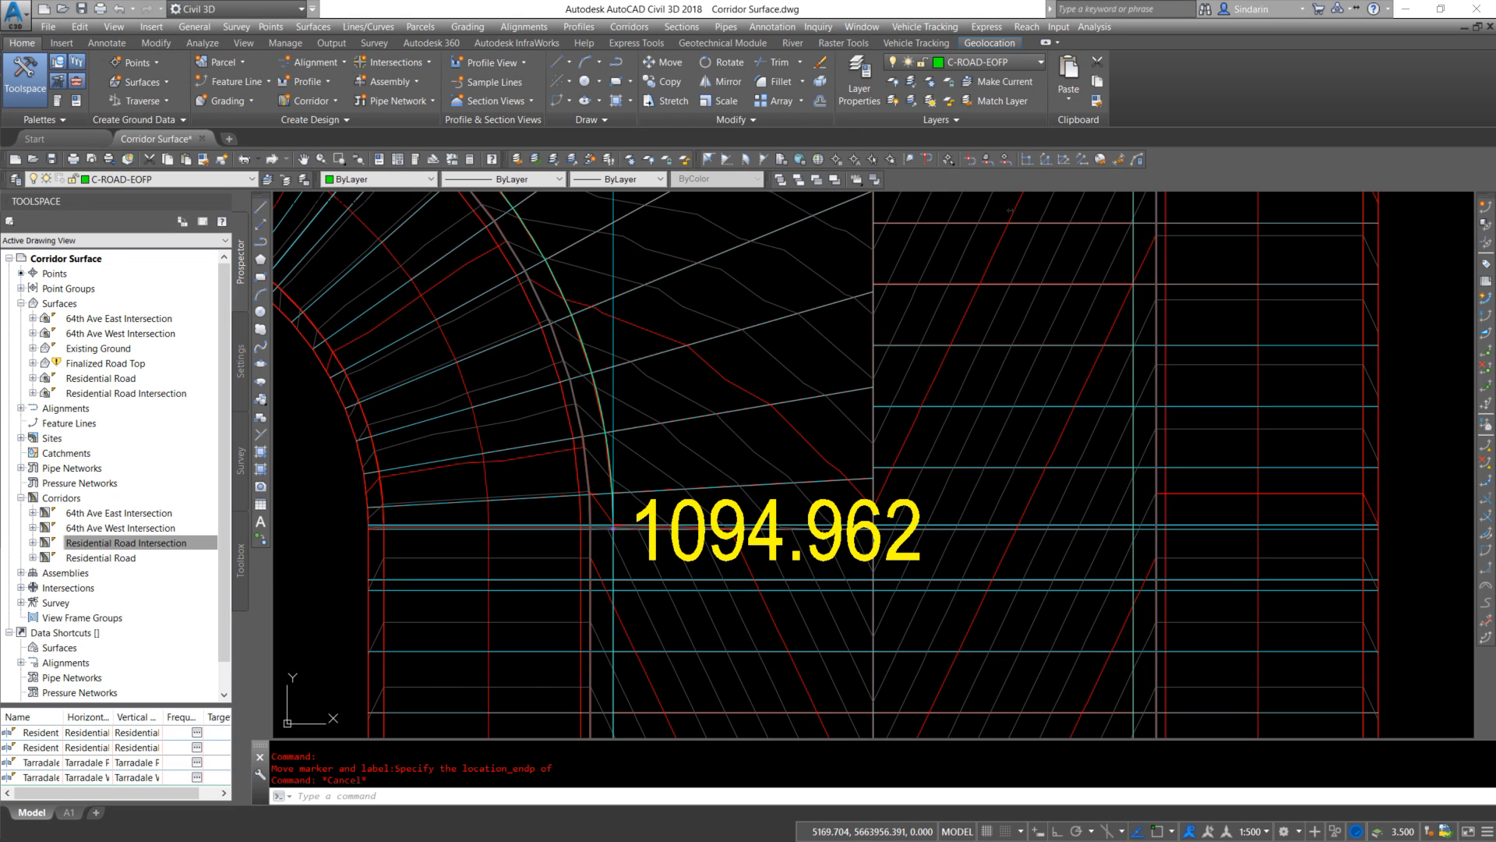
pyautogui.press('Escape')
pyautogui.scroll(-4, 893, 495)
pyautogui.scroll(5, 853, 381)
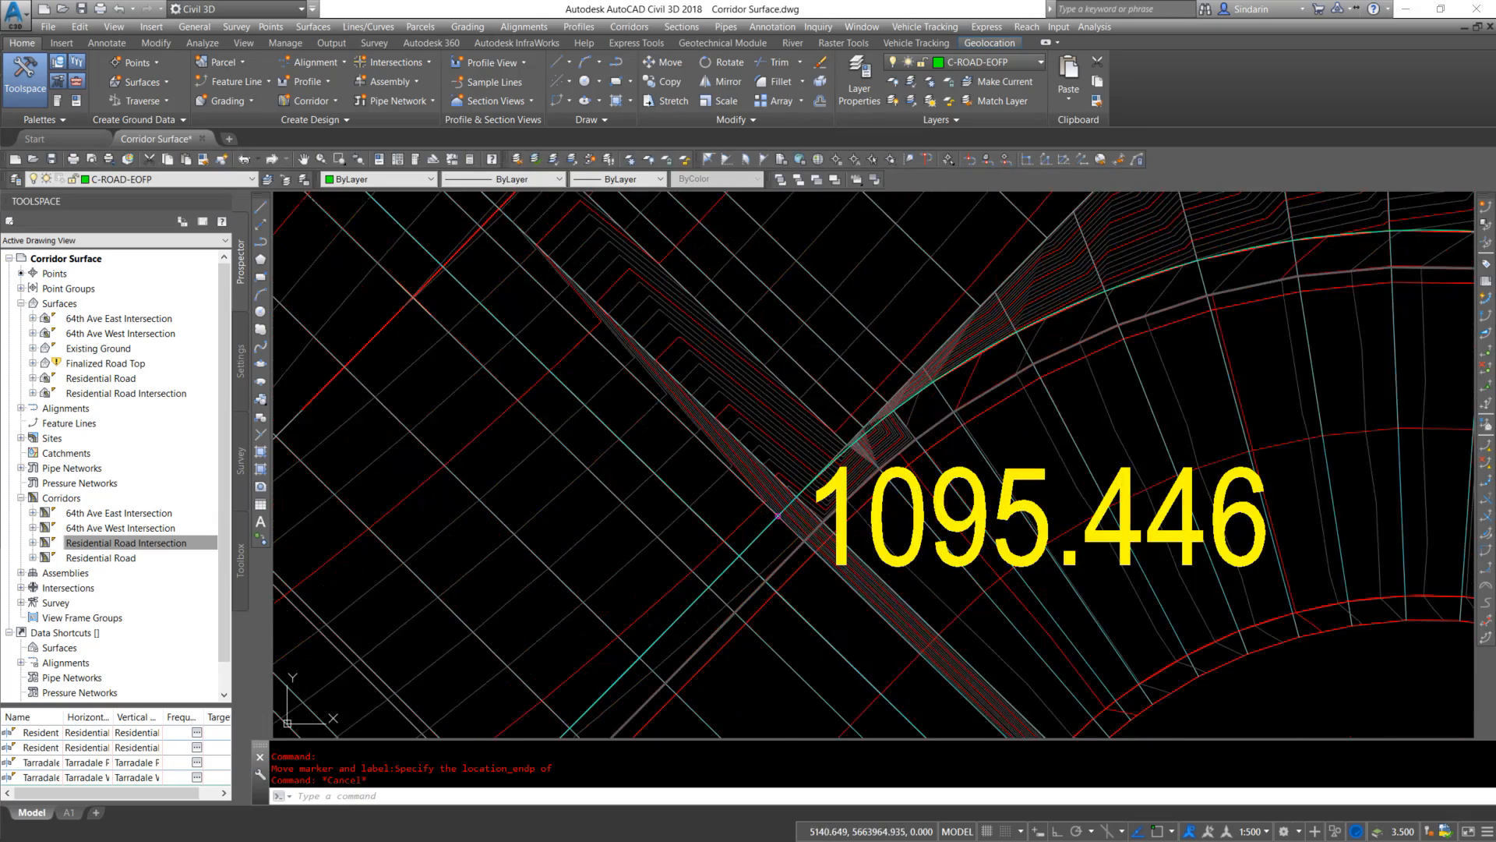
pyautogui.click(776, 508)
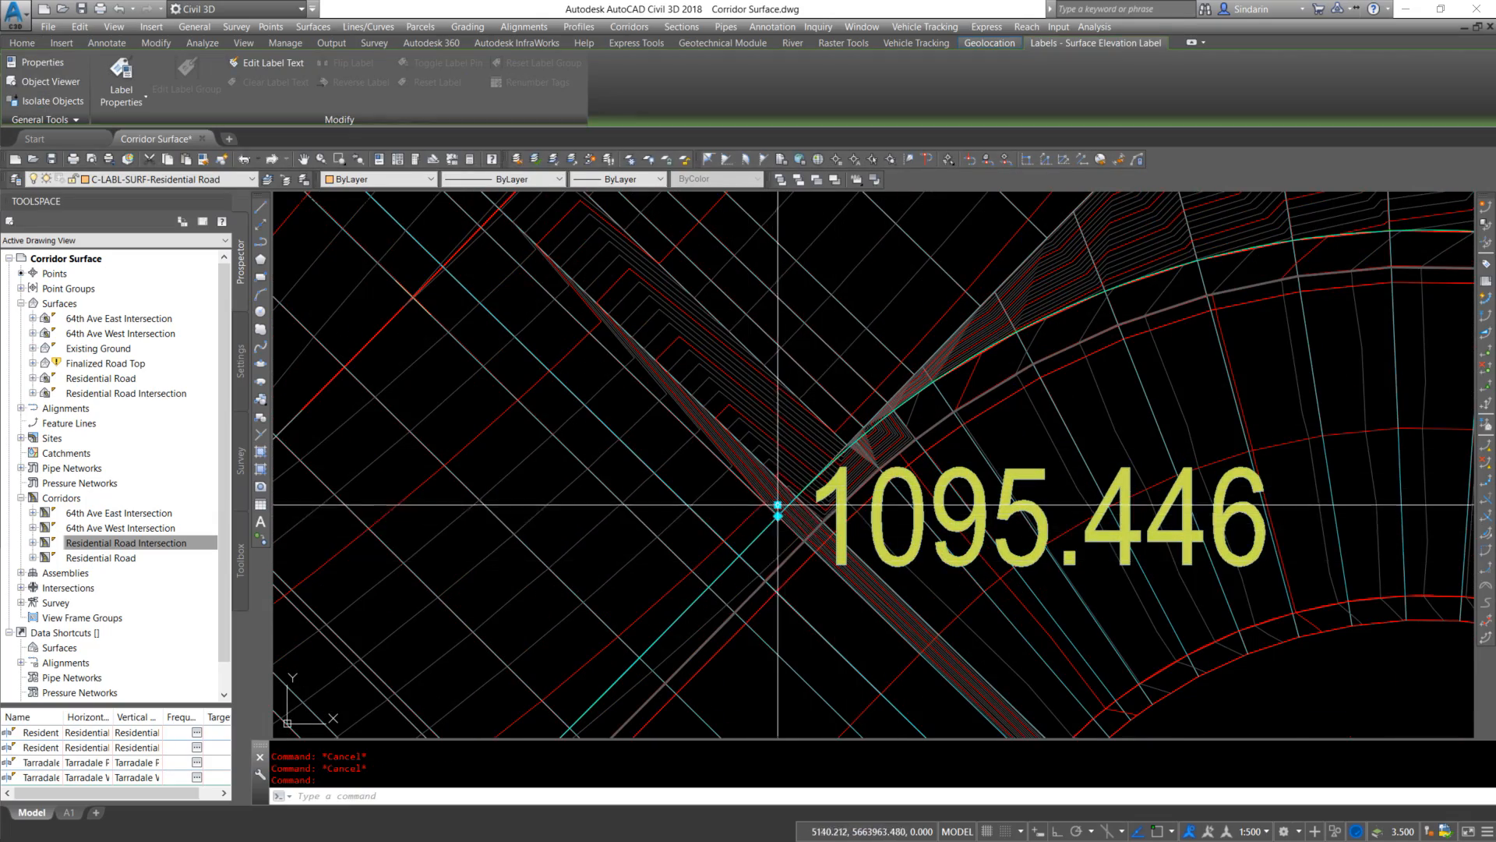
pyautogui.scroll(-3, 608, 534)
pyautogui.press('Escape')
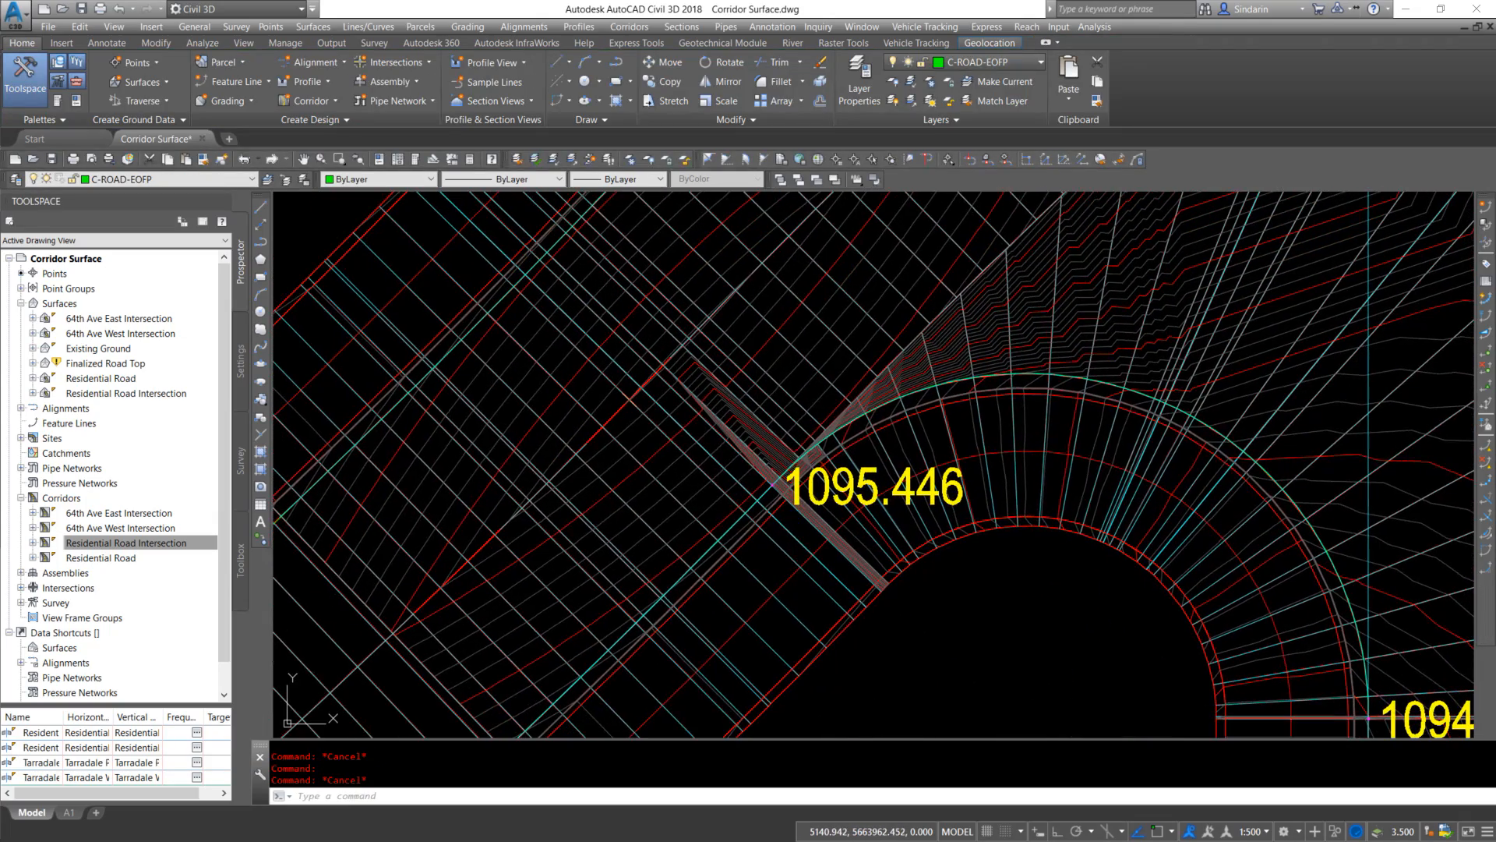
pyautogui.moveTo(801, 490); pyautogui.dragTo(750, 461, button='middle')
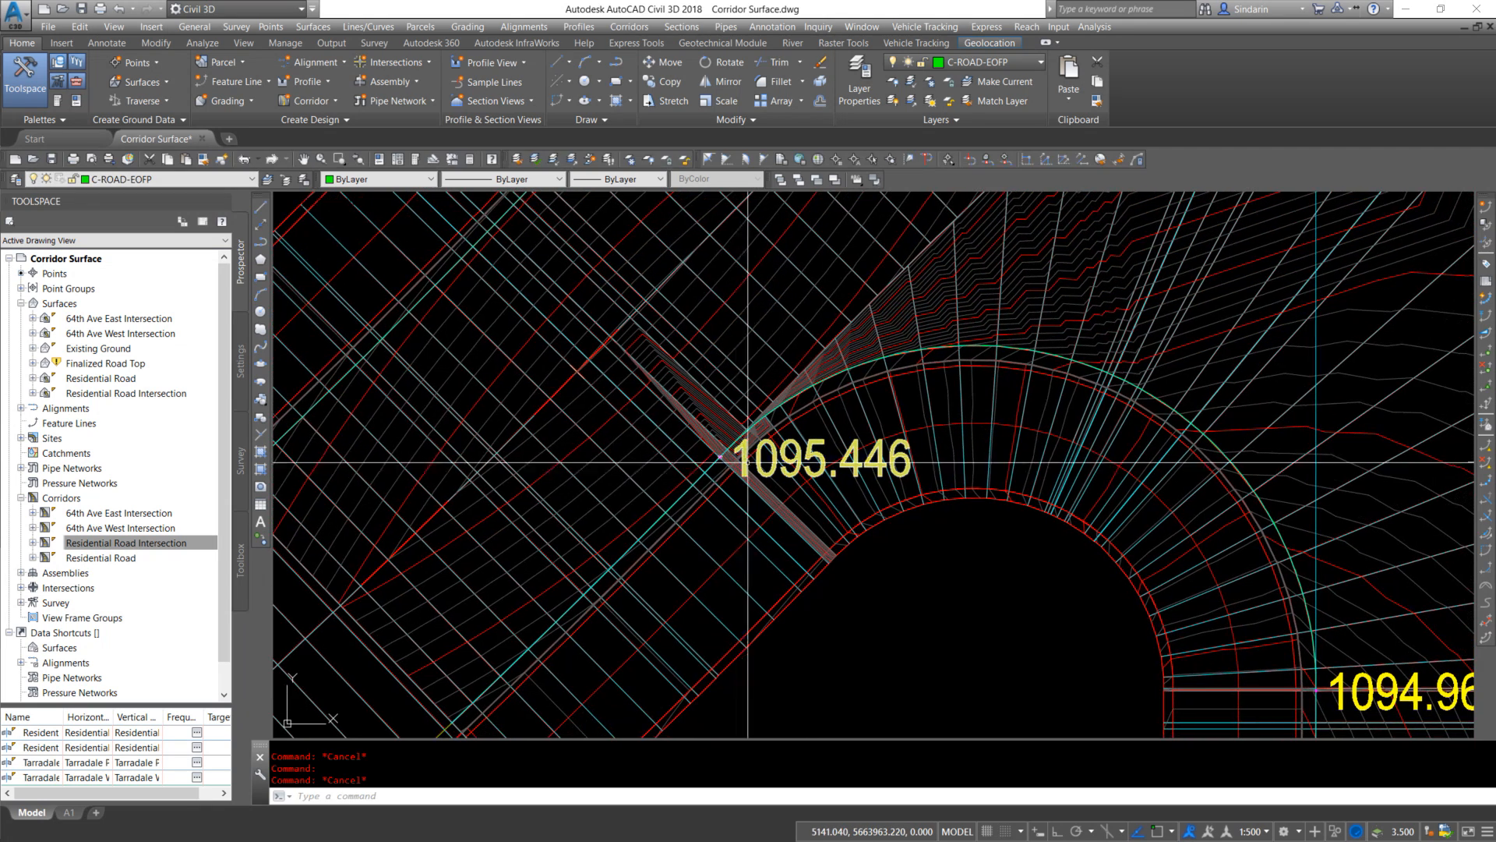
# Add a station/offset label to the SW quadrant alignment, snapped to the elevation label's endpoint at the curb return's northwest end
pyautogui.click(523, 27)
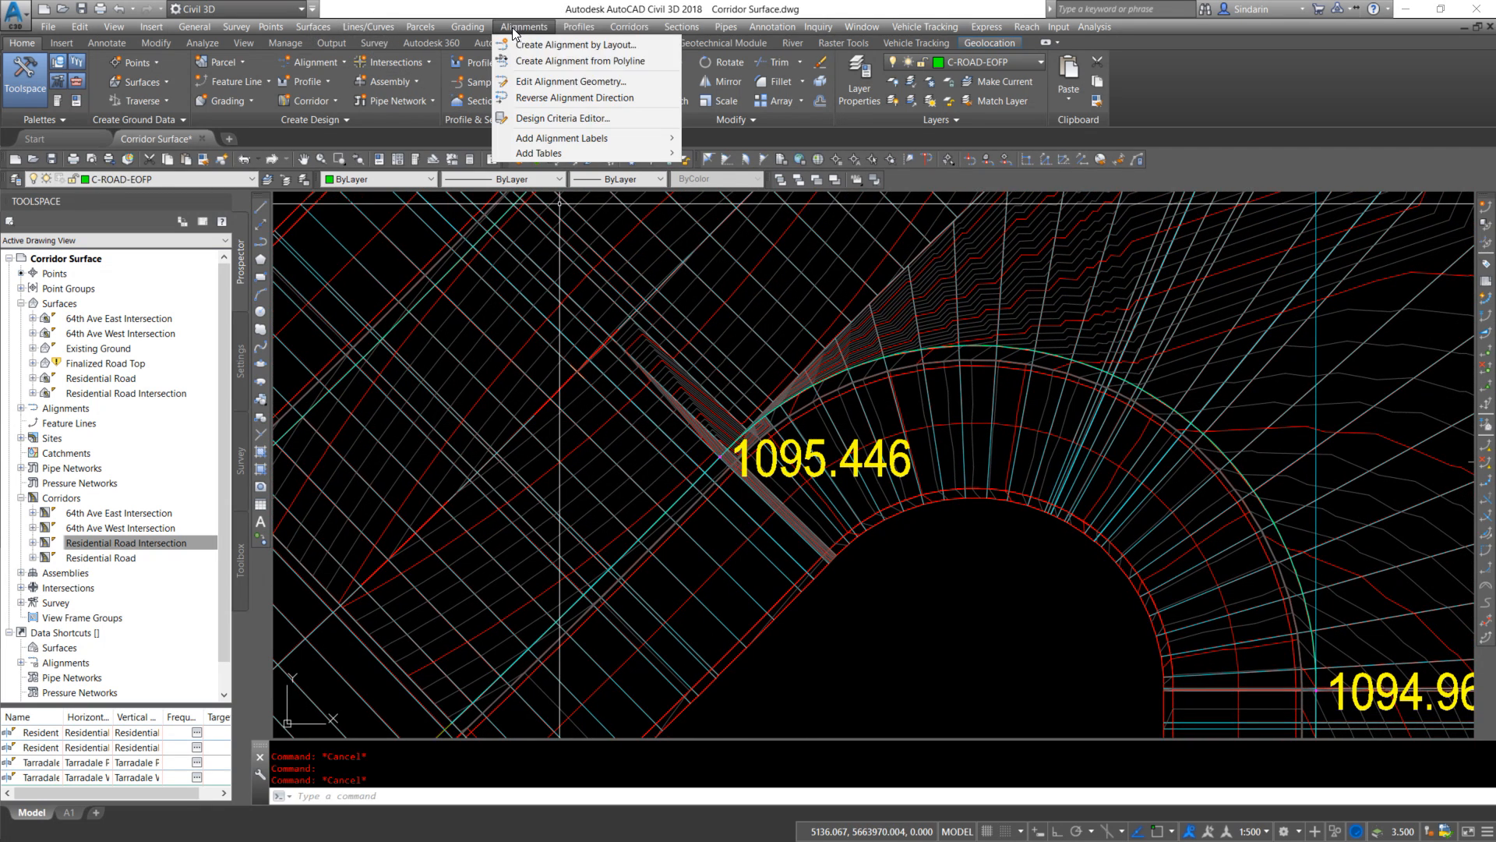
pyautogui.moveTo(550, 142)
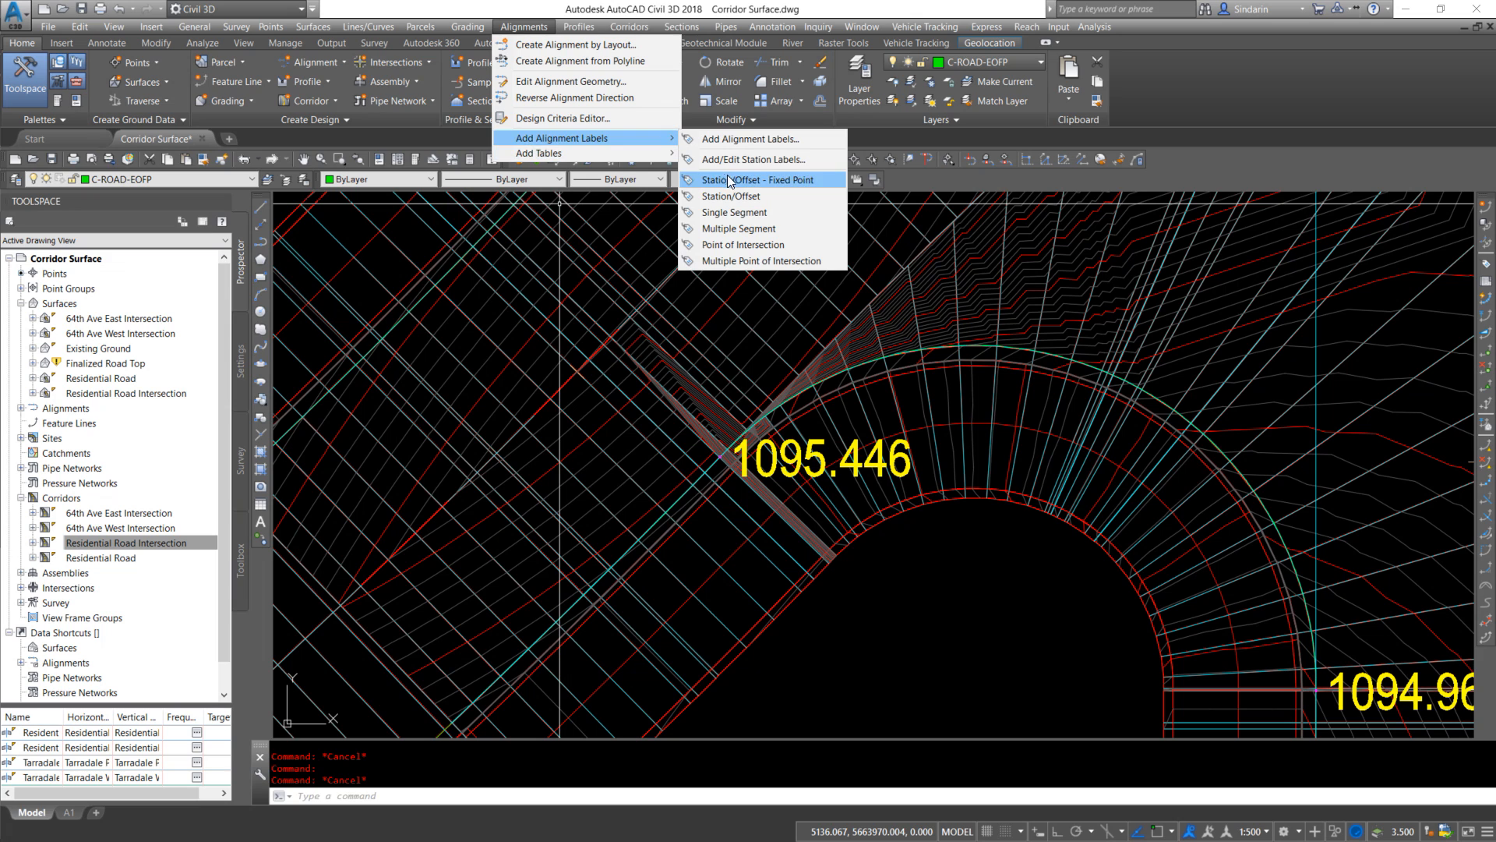
pyautogui.click(731, 197)
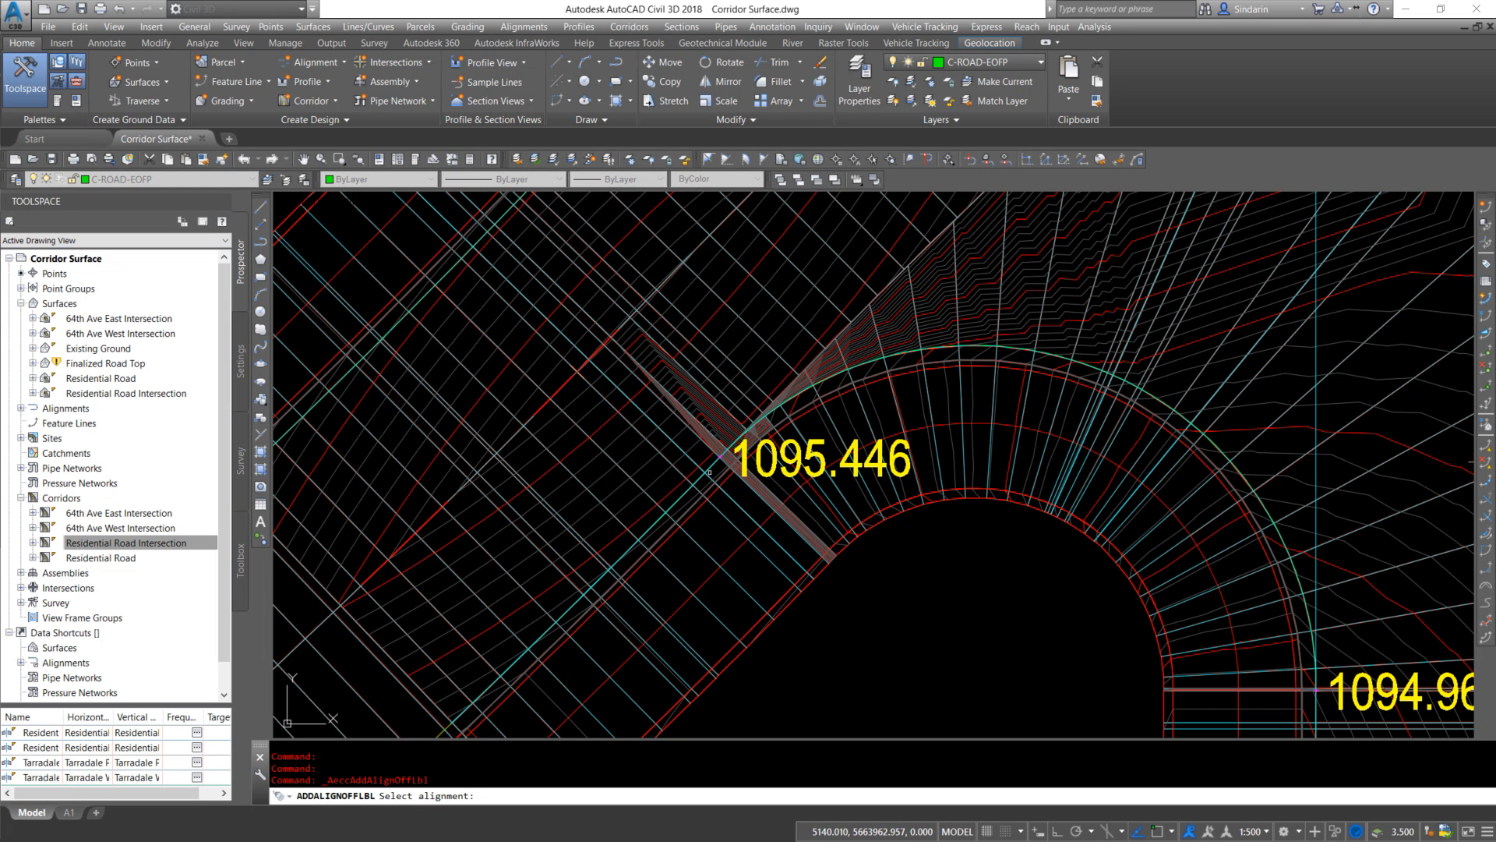
pyautogui.scroll(3, 701, 469)
pyautogui.click(678, 470)
pyautogui.scroll(2, 683, 463)
pyautogui.keyDown('shift'); pyautogui.rightClick(692, 445); pyautogui.keyUp('shift')
pyautogui.press('e')
pyautogui.click(696, 444)
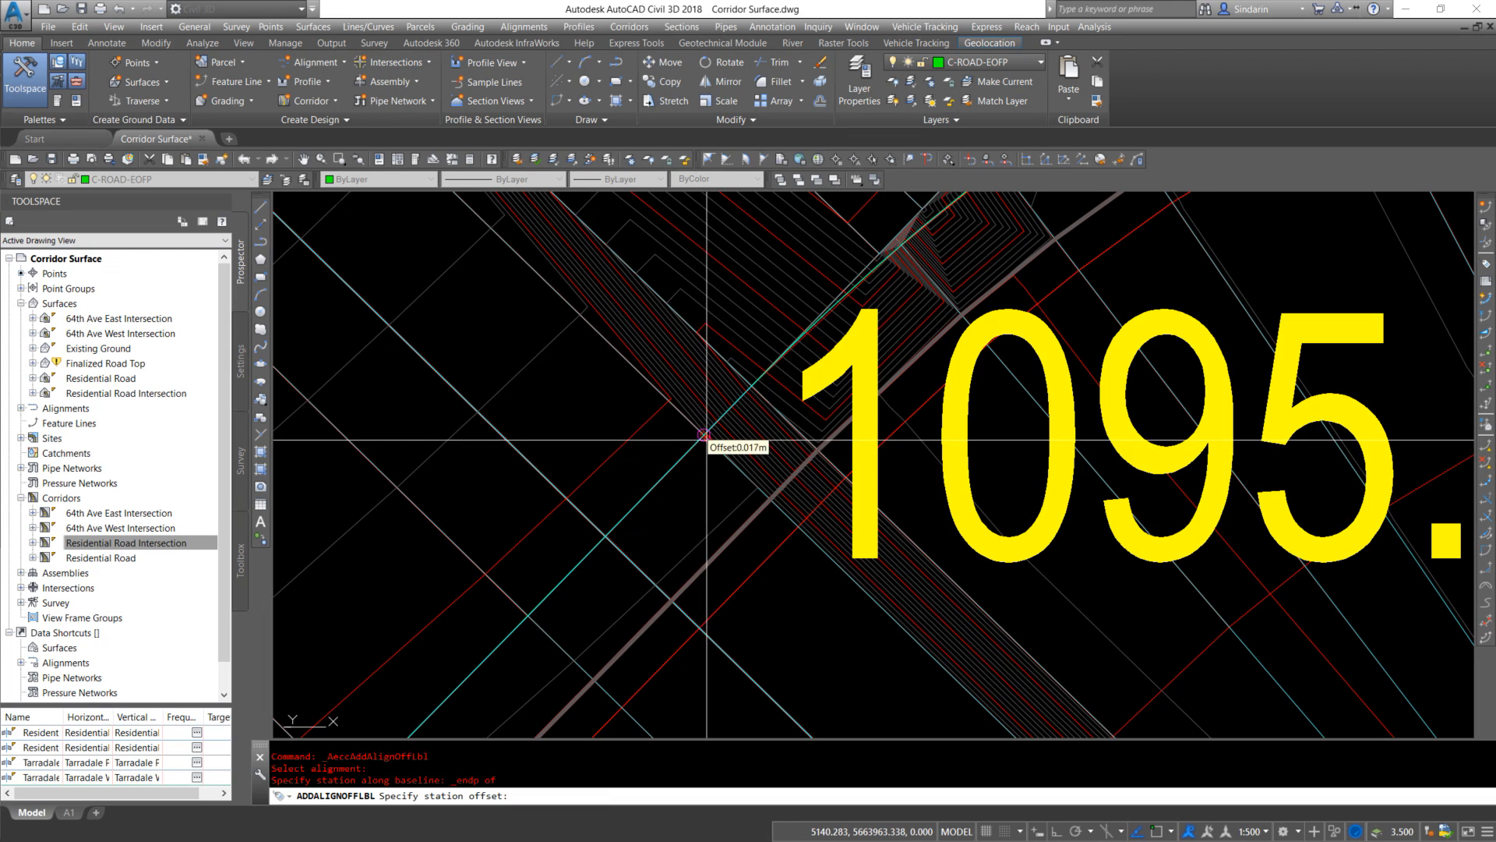
pyautogui.keyDown('shift'); pyautogui.rightClick(701, 439); pyautogui.keyUp('shift')
pyautogui.press('e')
pyautogui.click(701, 441)
pyautogui.scroll(-2, 571, 512)
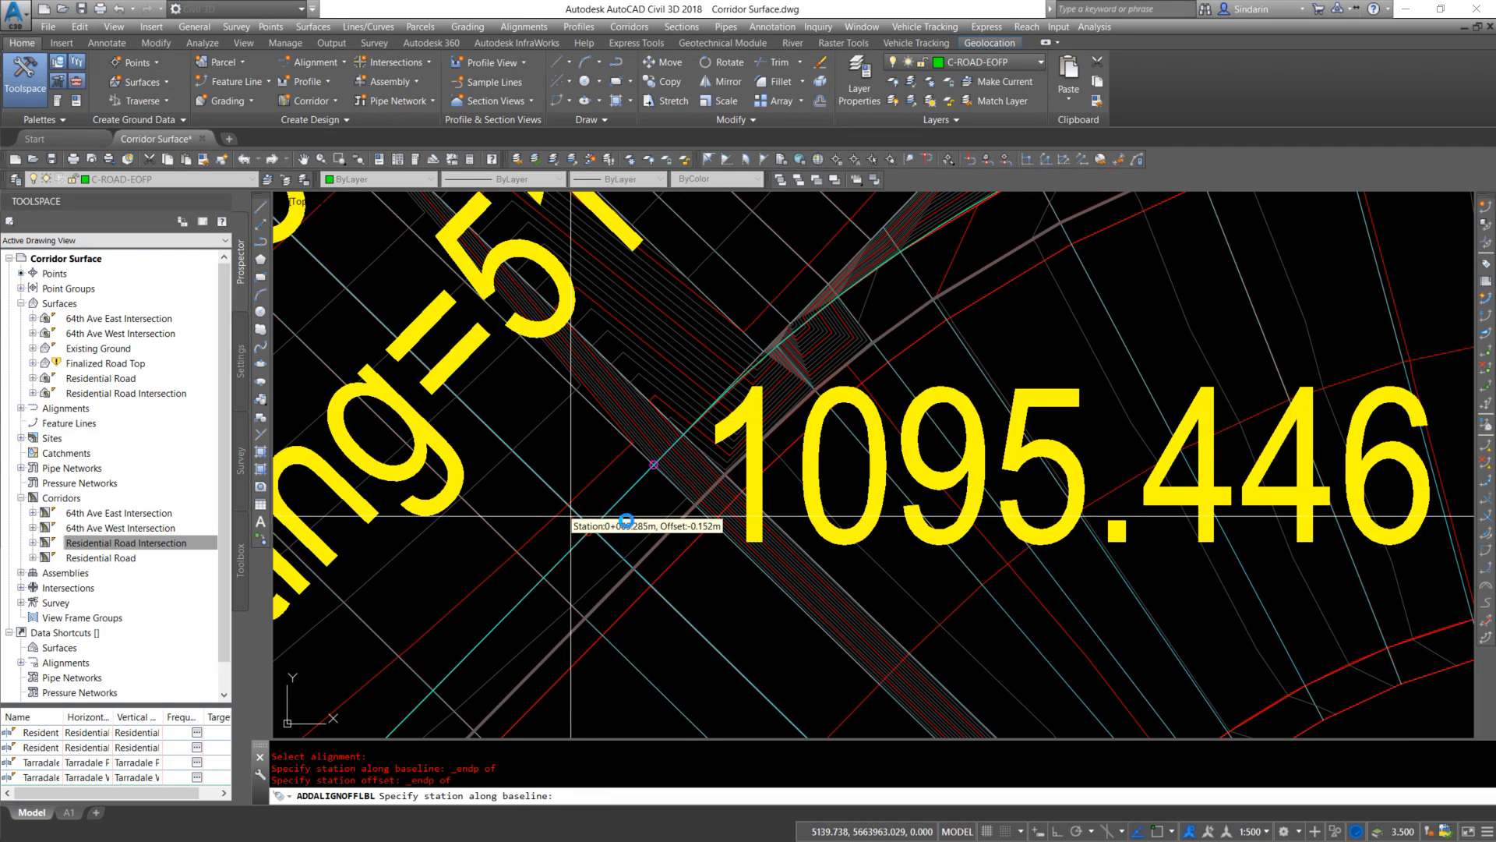
pyautogui.scroll(-2, 662, 491)
pyautogui.scroll(-3, 764, 468)
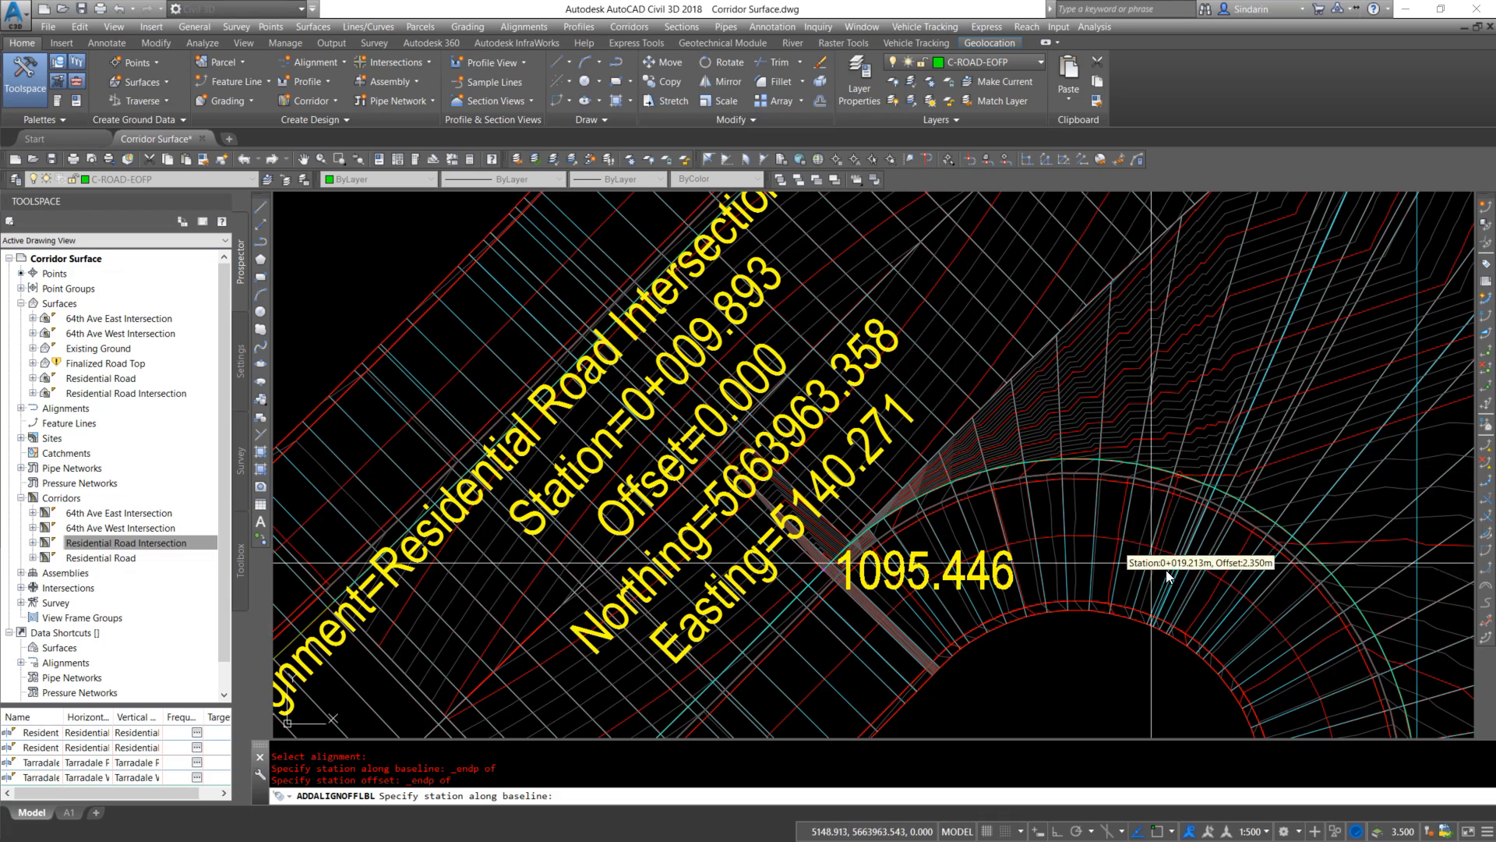
# Place a second station/offset label on the SW quadrant alignment at the endpoint on the curb return's southeast end
pyautogui.scroll(-4, 947, 296)
pyautogui.scroll(2, 1177, 545)
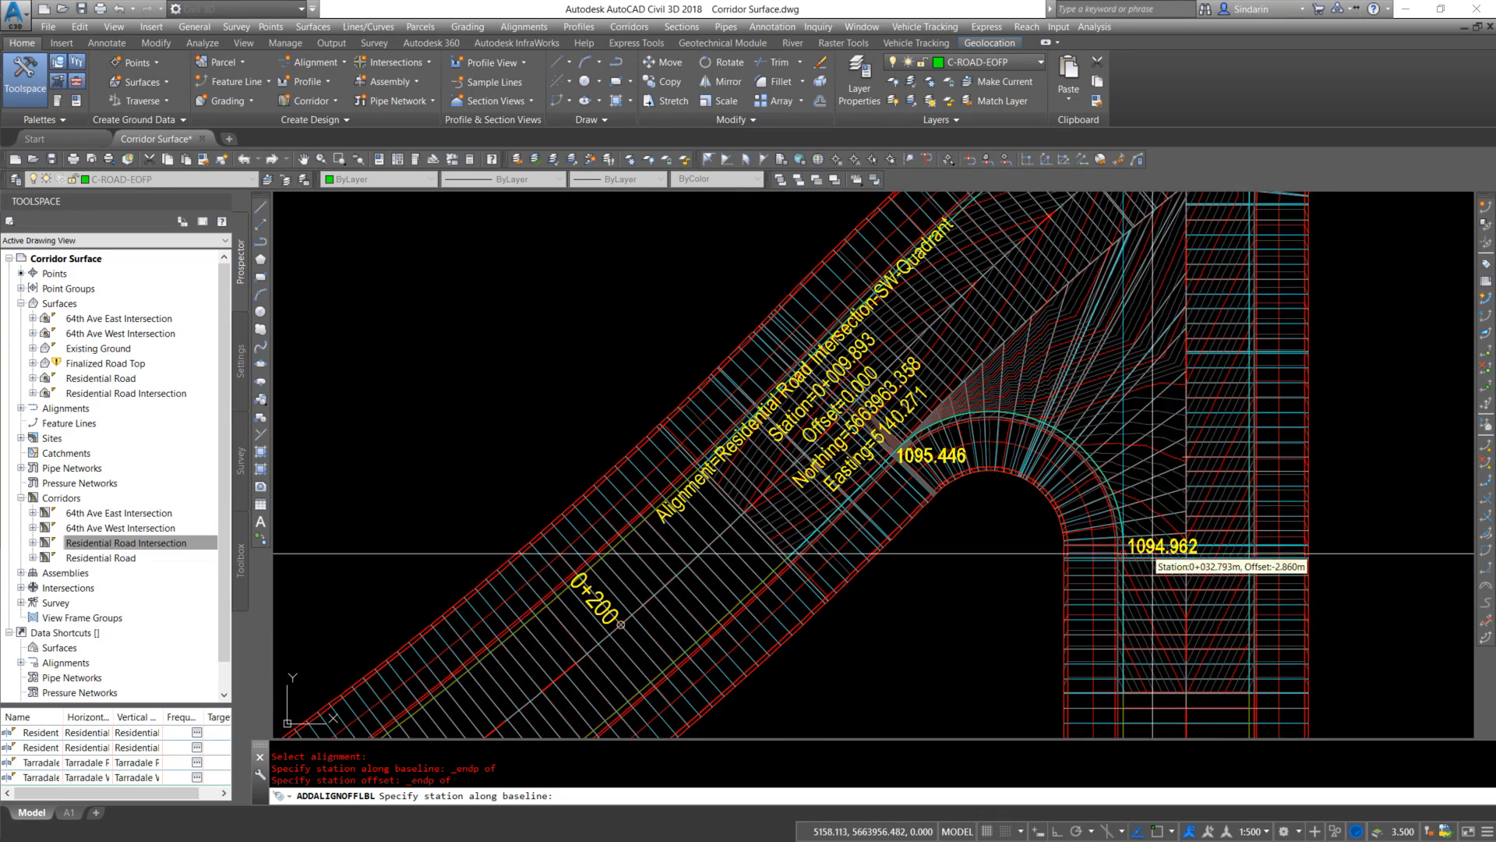
pyautogui.scroll(5, 1175, 545)
pyautogui.scroll(3, 999, 508)
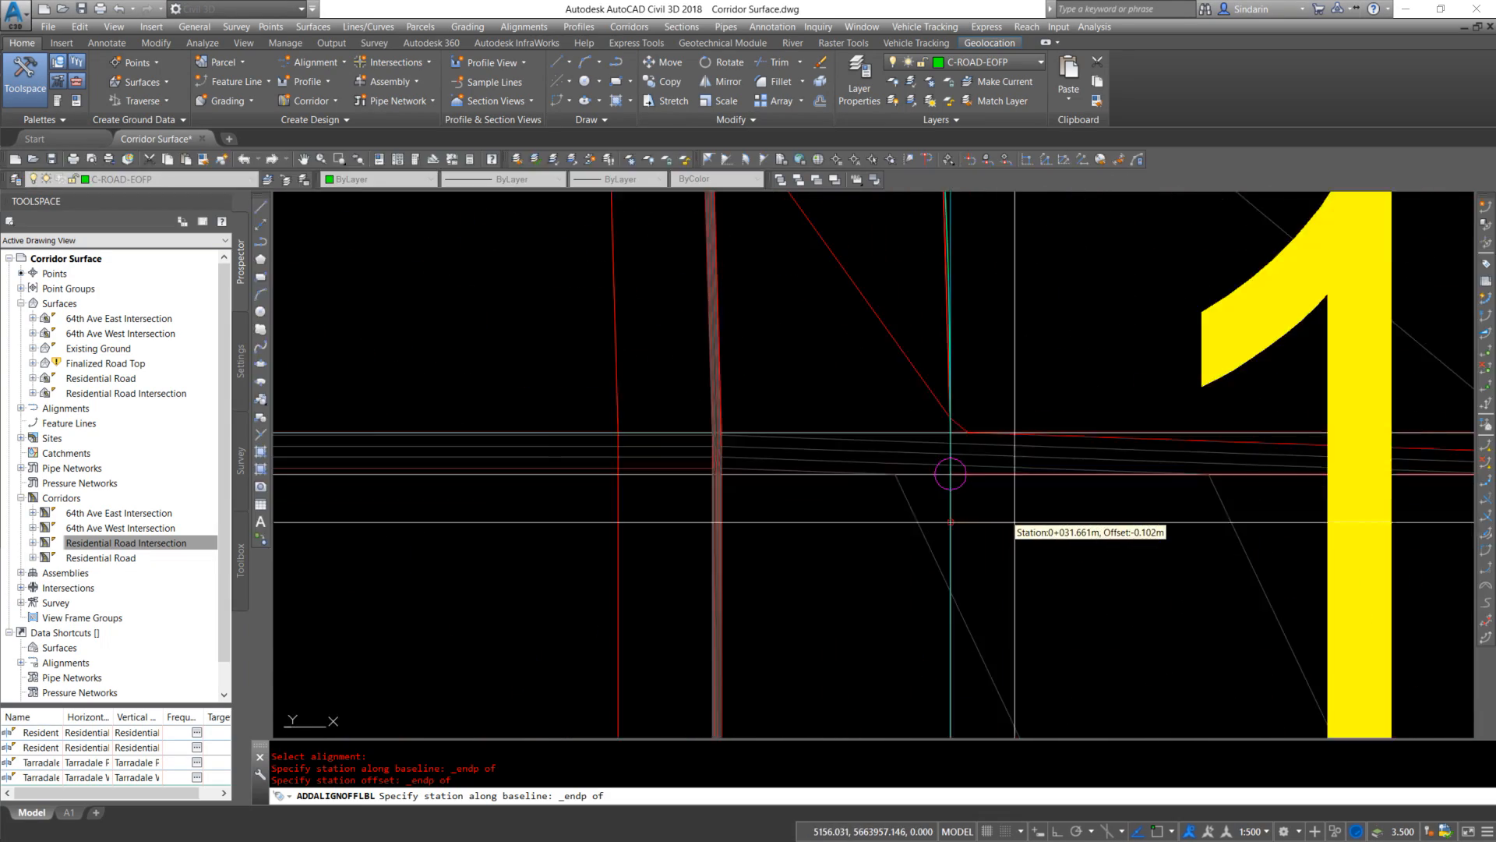
pyautogui.click(913, 449)
pyautogui.keyDown('shift'); pyautogui.rightClick(914, 450); pyautogui.keyUp('shift')
pyautogui.press('e')
pyautogui.click(914, 450)
pyautogui.scroll(-6, 818, 531)
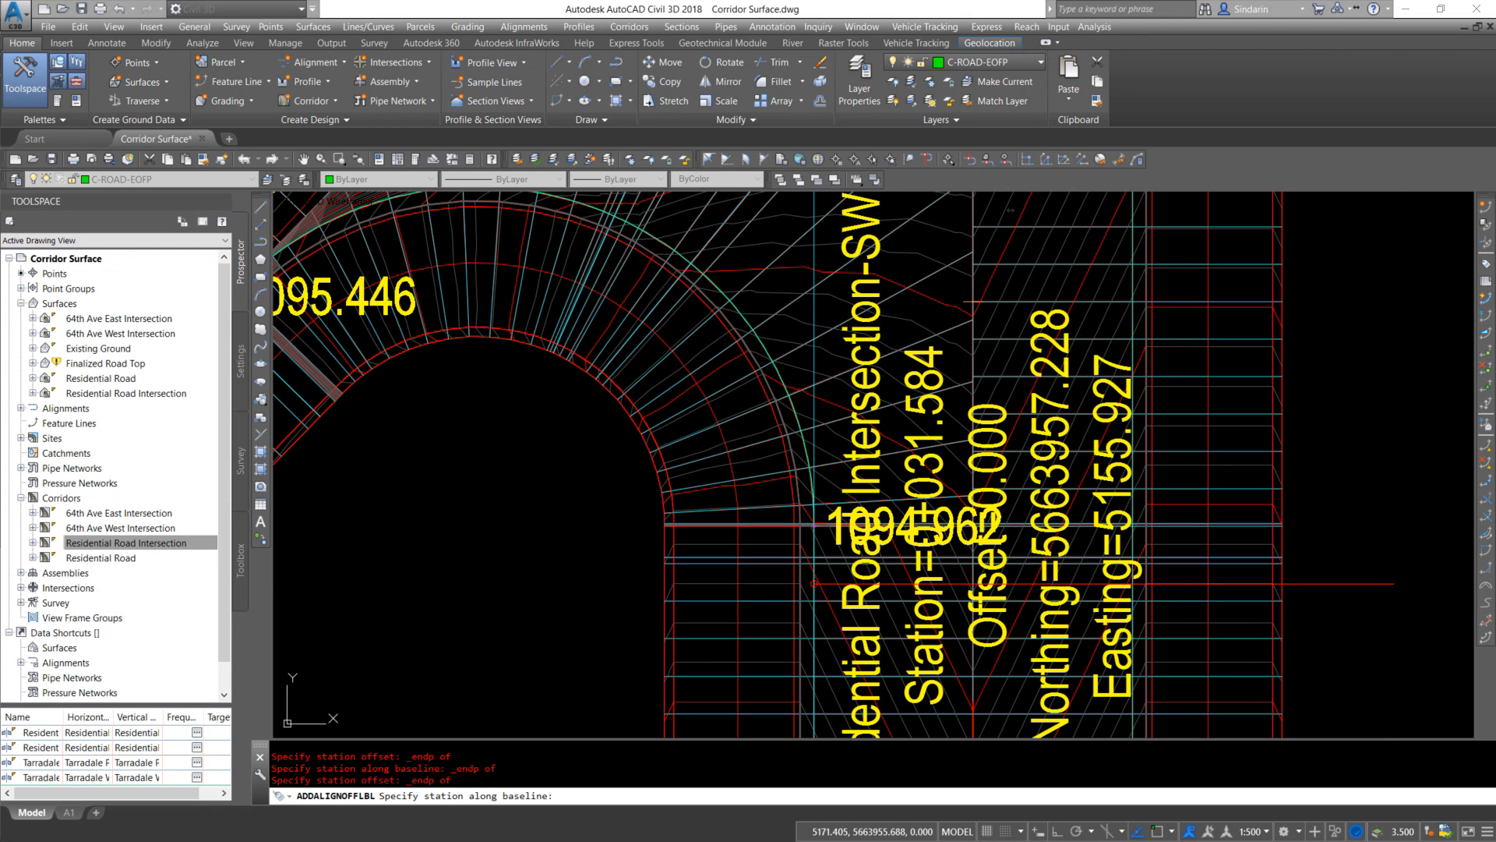
pyautogui.press('Escape')
# Open the Residential Road SW design profile for geometry editing and check its table of PVIs
pyautogui.scroll(-10, 503, 561)
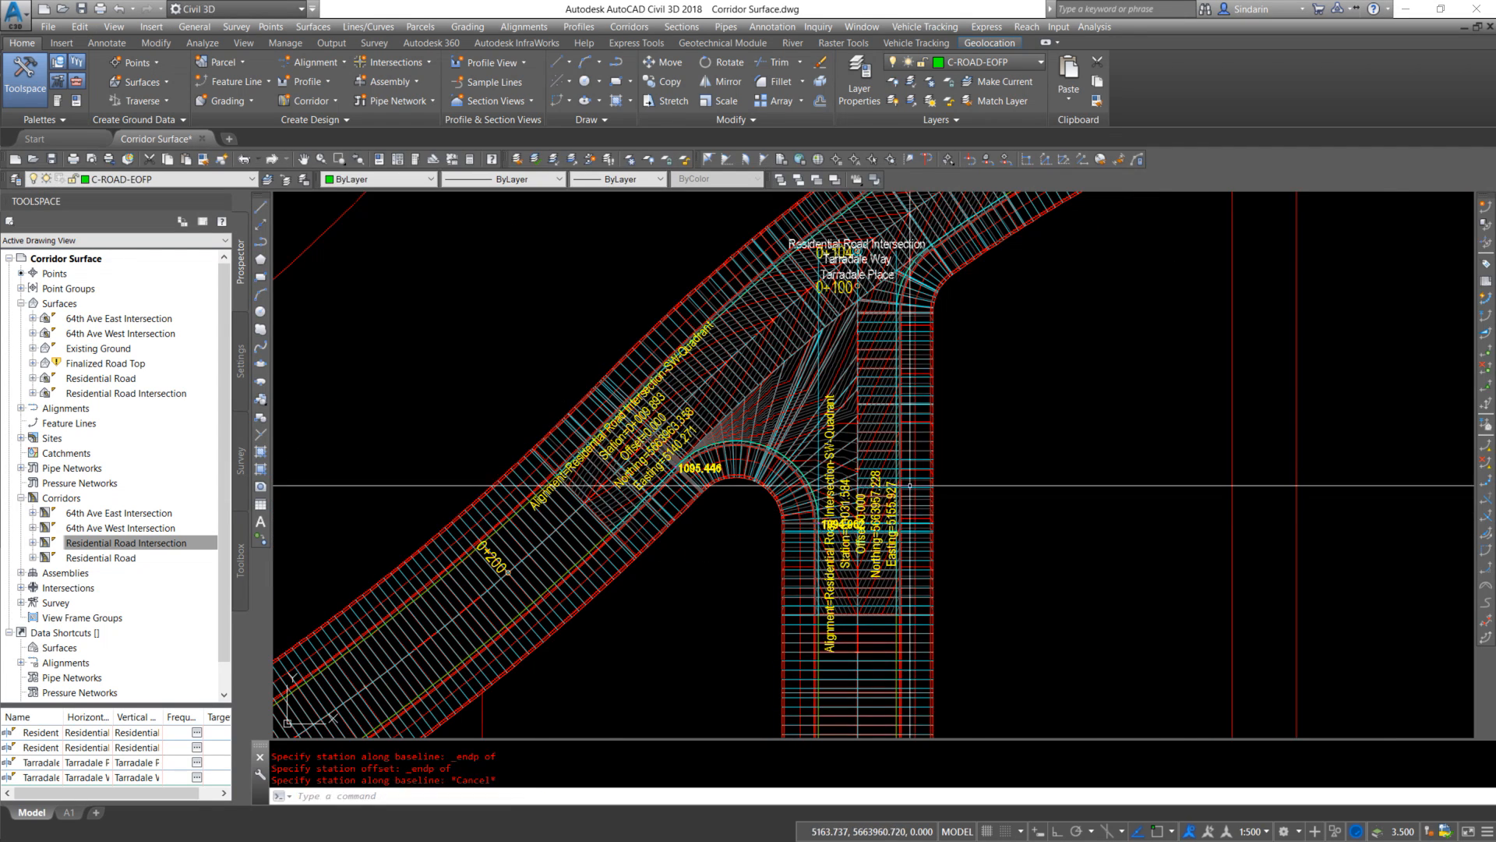
pyautogui.scroll(-2, 729, 502)
pyautogui.moveTo(1259, 605); pyautogui.dragTo(755, 508, button='middle')
pyautogui.moveTo(1239, 573); pyautogui.dragTo(591, 470, button='middle')
pyautogui.scroll(4, 978, 693)
pyautogui.scroll(2, 1005, 693)
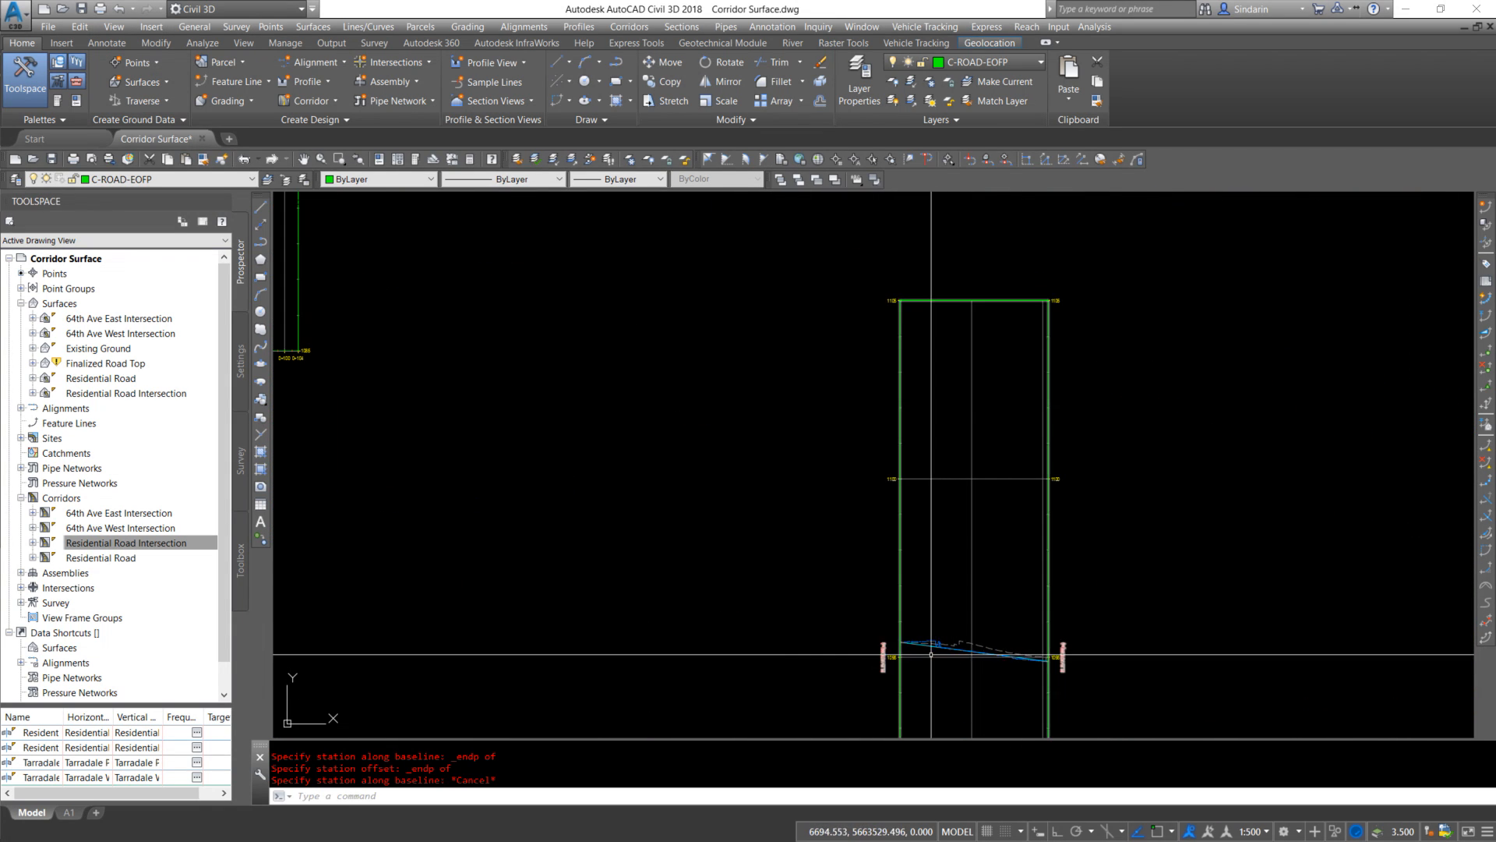
pyautogui.click(927, 644)
pyautogui.rightClick(955, 568)
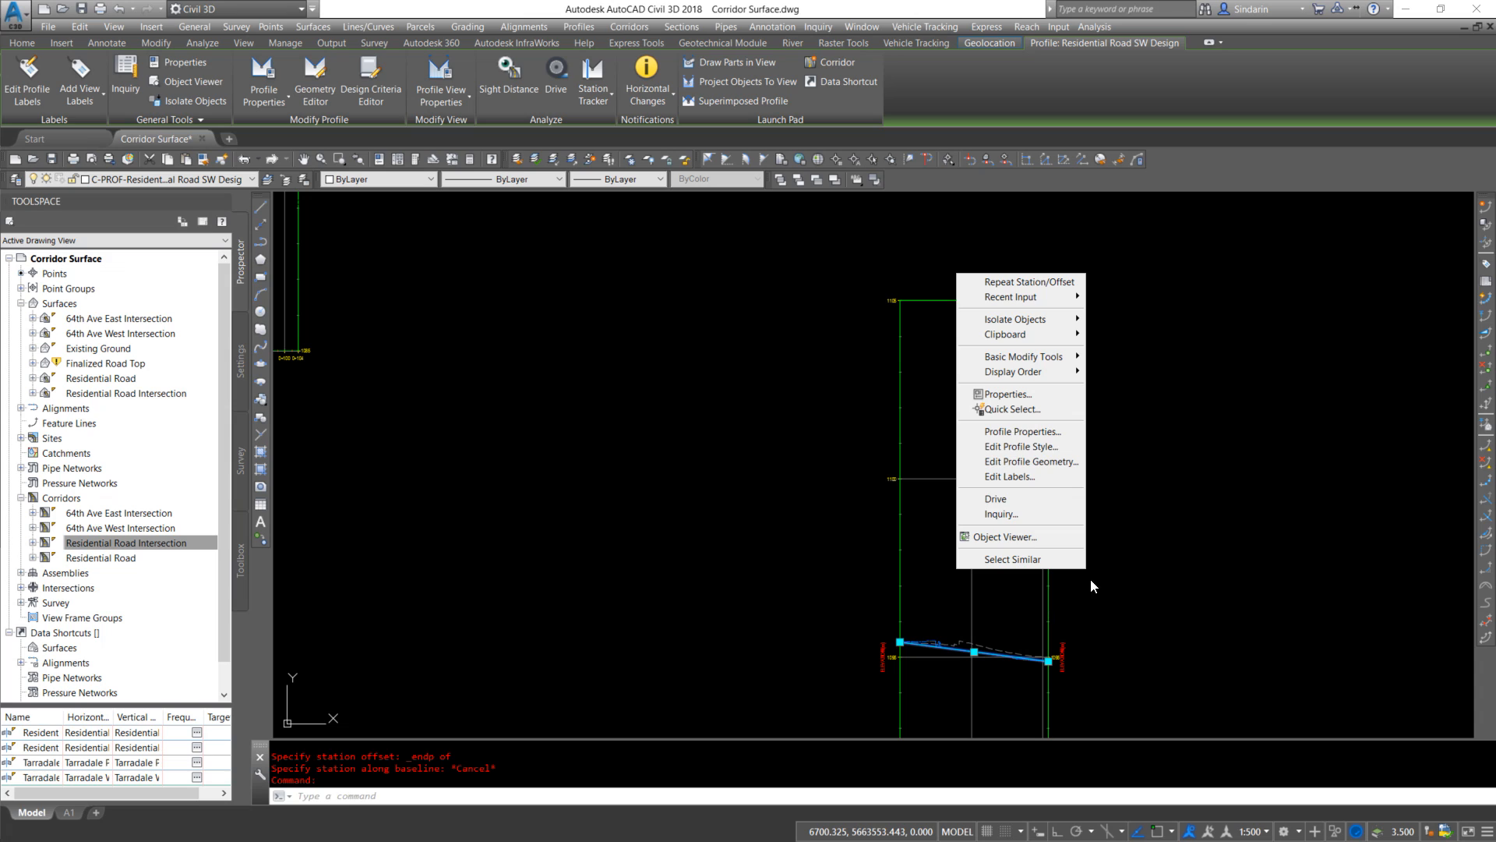
pyautogui.click(1054, 460)
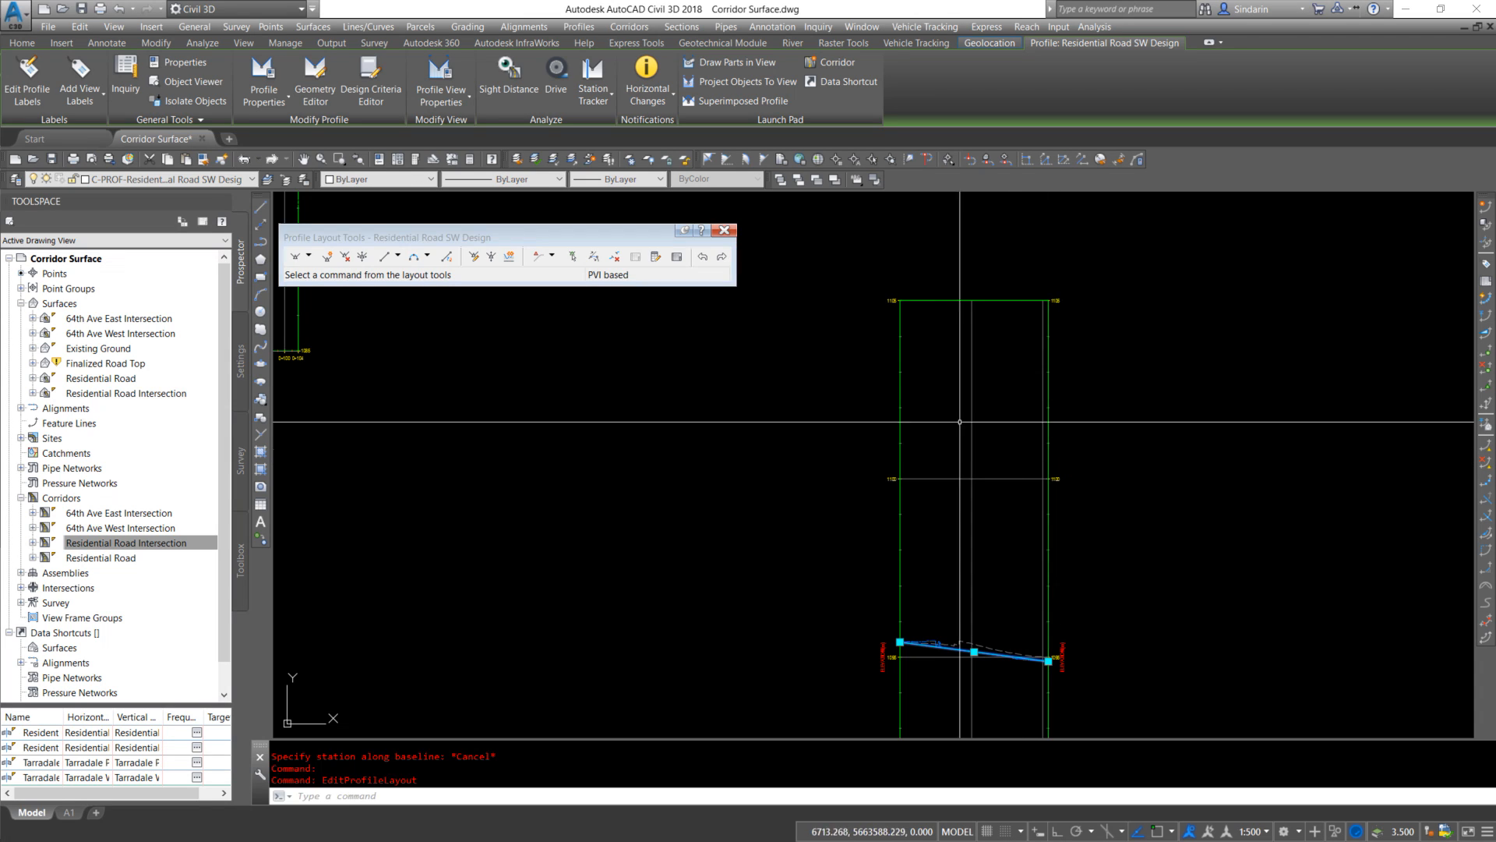
pyautogui.click(676, 258)
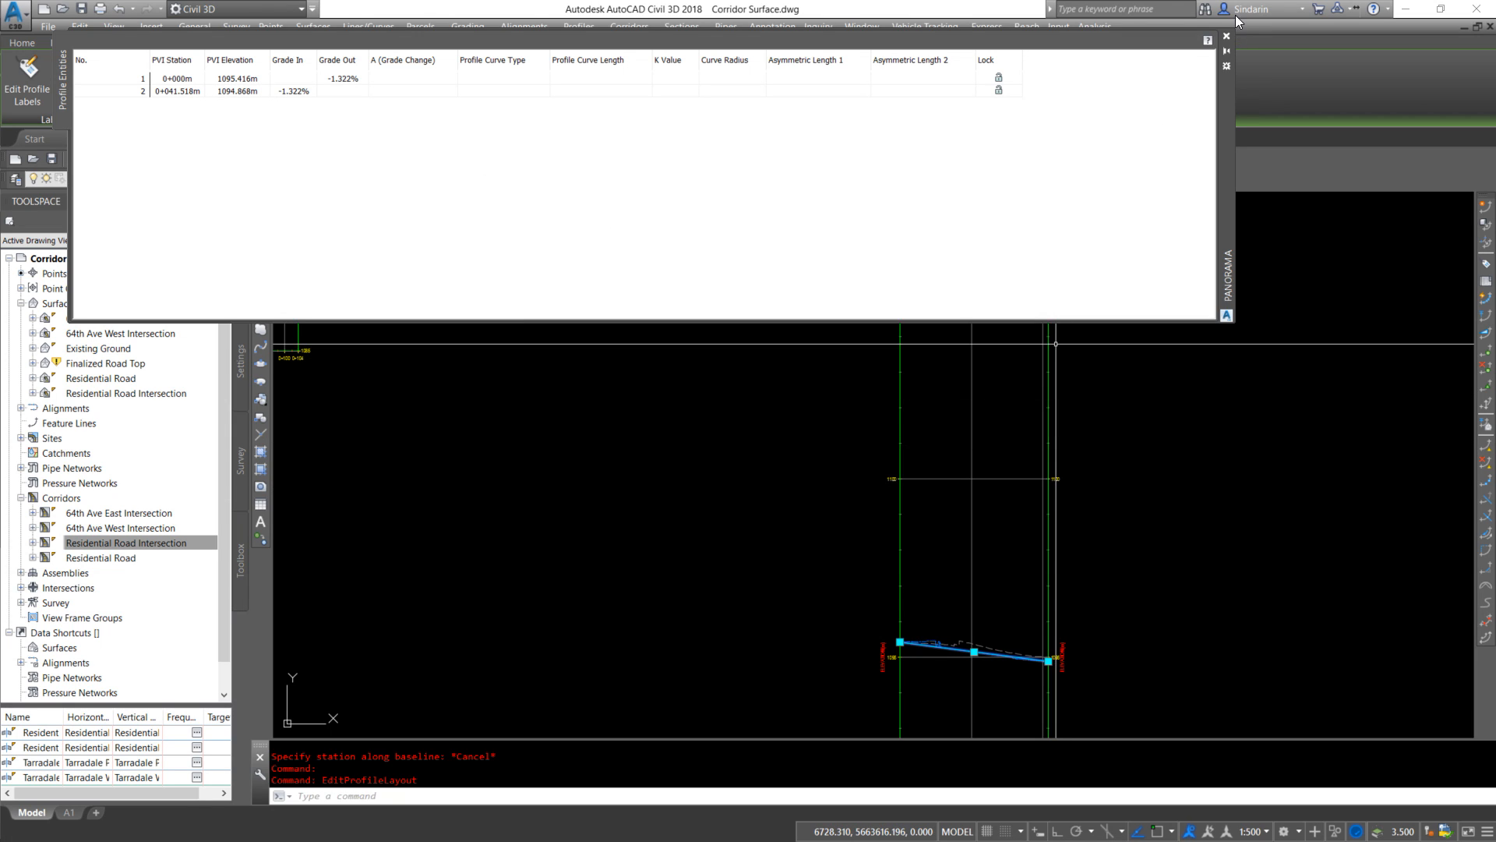
pyautogui.click(1227, 36)
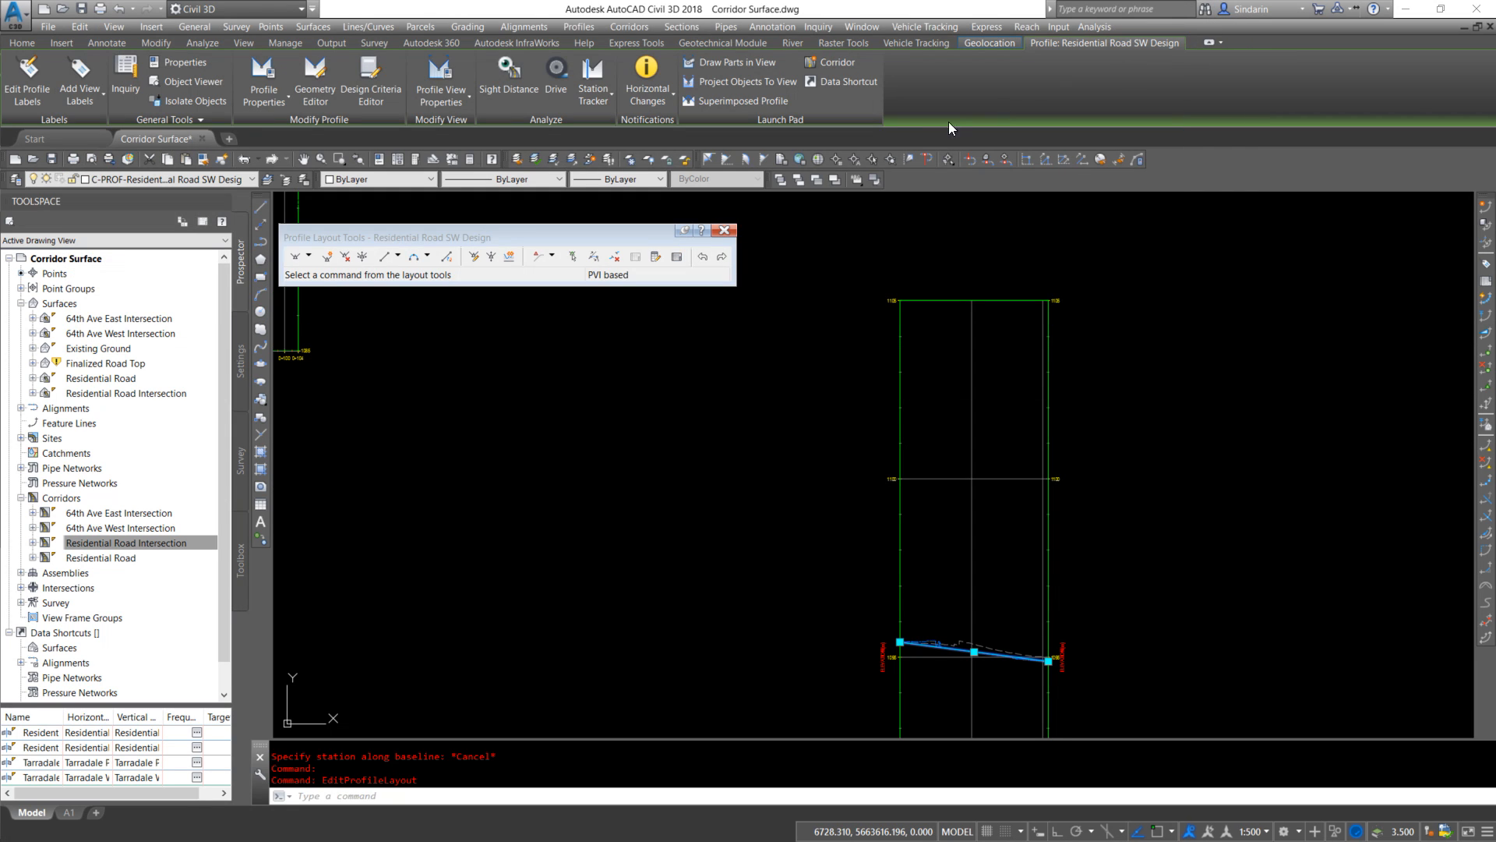
# Set the profile's first PVI to station 9.893 and elevation 1095.446 m
pyautogui.click(676, 257)
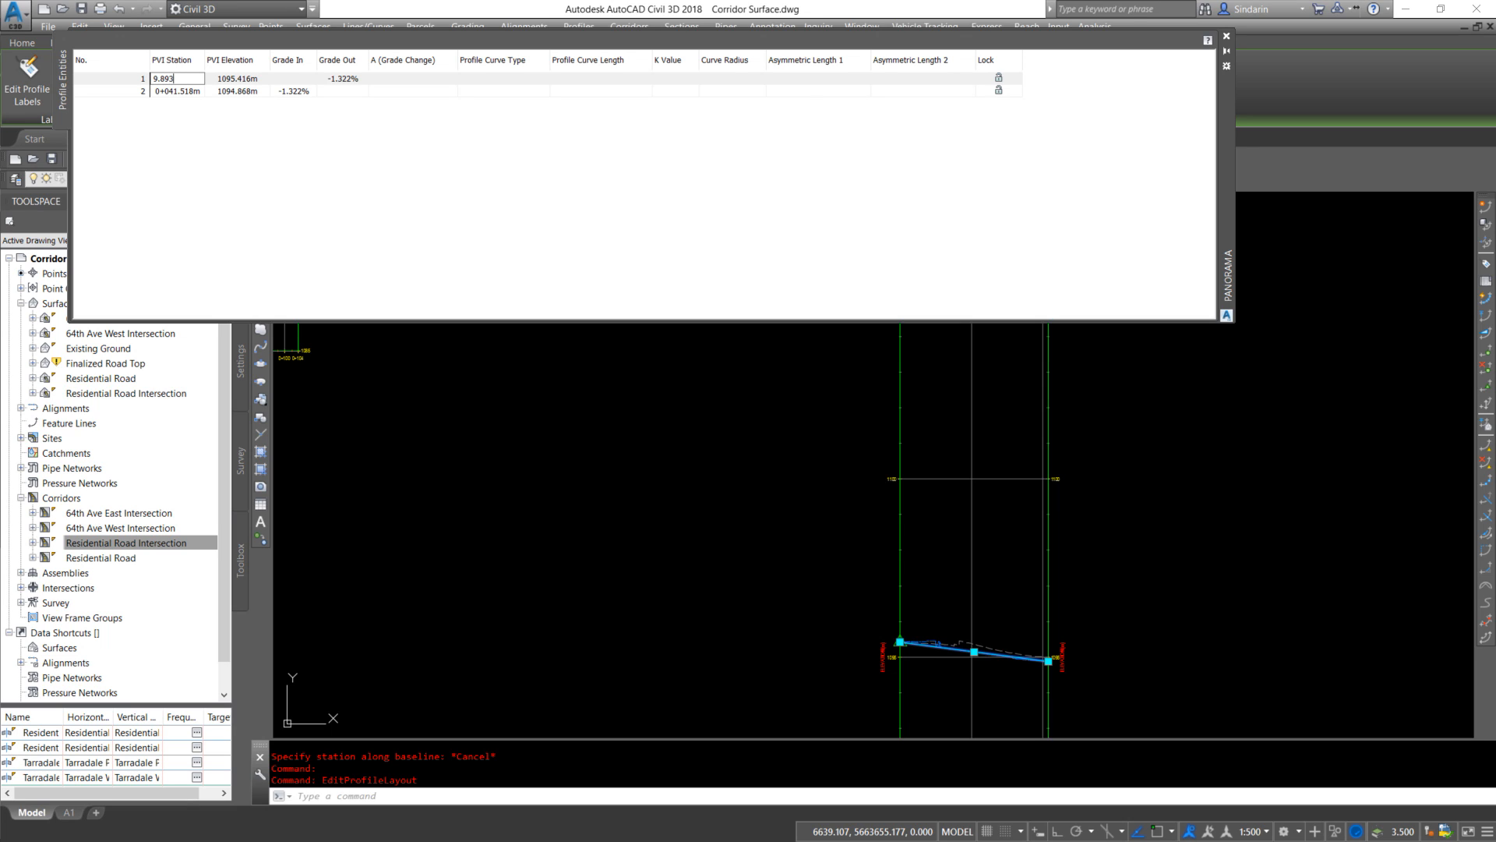
pyautogui.press('Return')
pyautogui.click(241, 78)
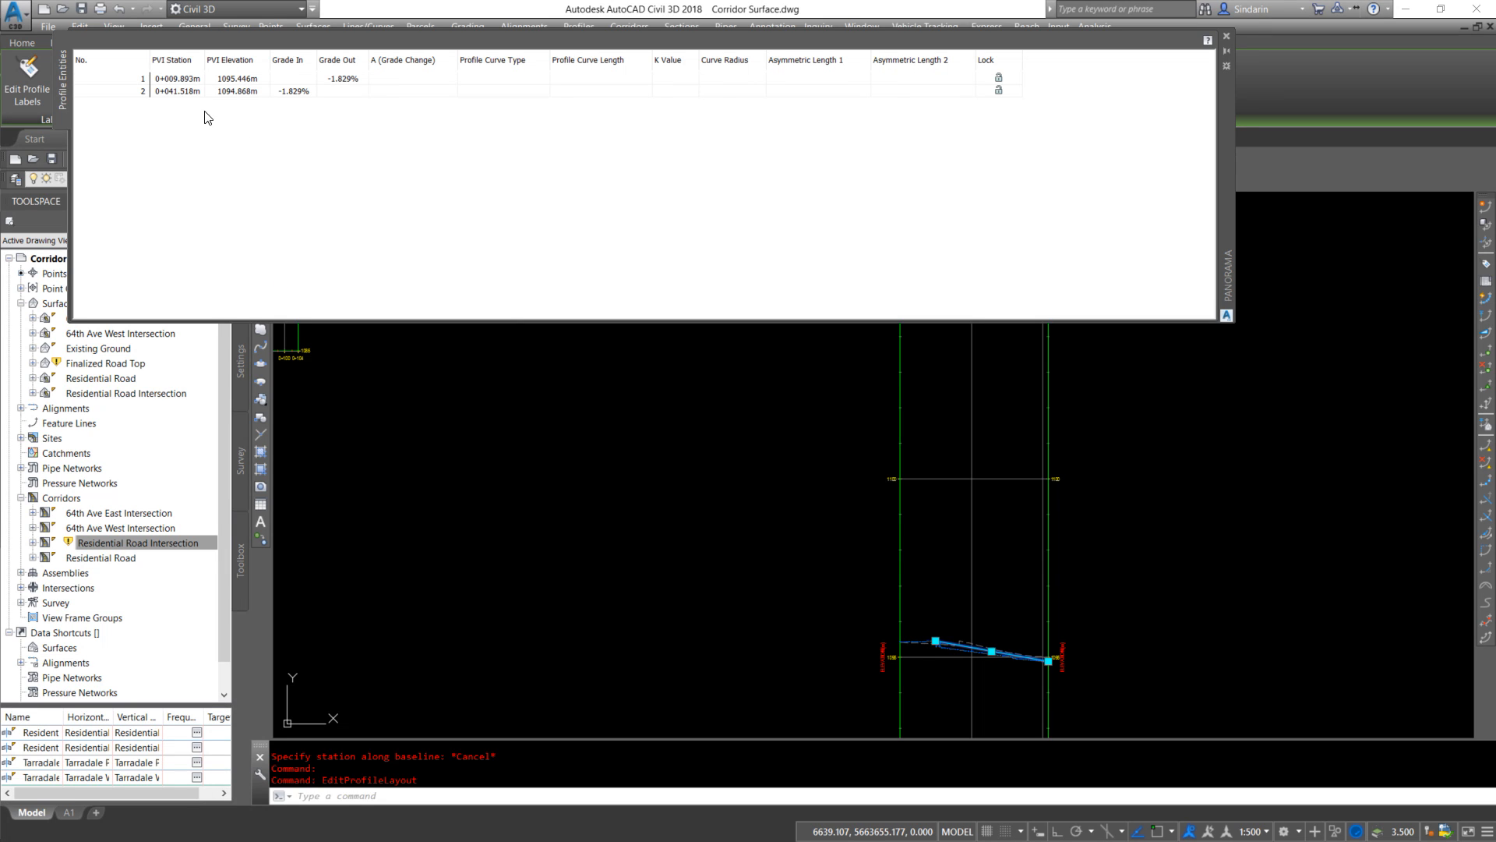
# Set the profile's second PVI to station 31.584 and elevation 1094.962 m, and close the PVI table
pyautogui.doubleClick(192, 92)
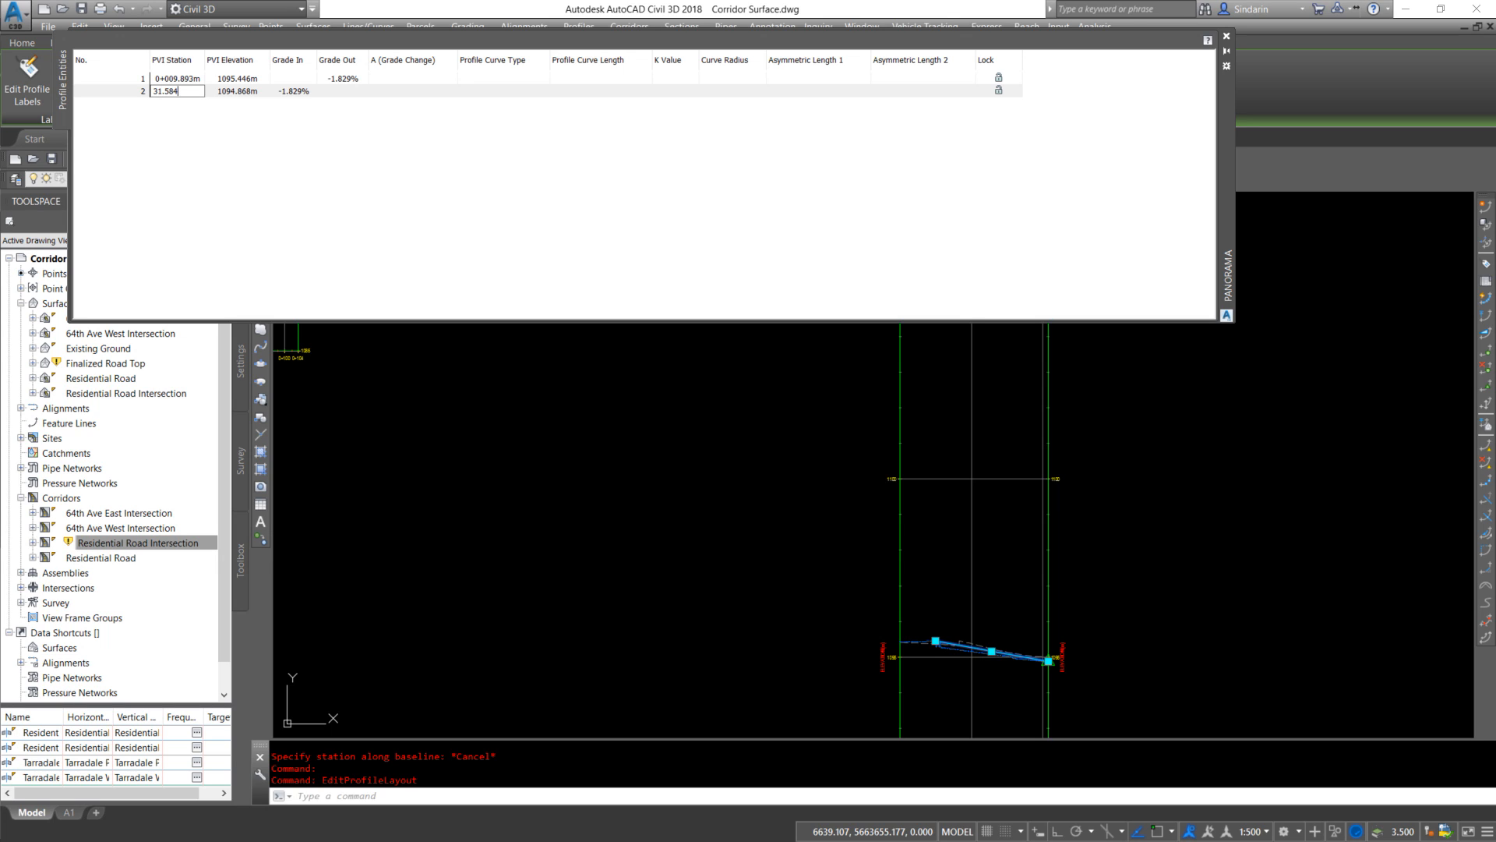
pyautogui.press('Return')
pyautogui.doubleClick(245, 92)
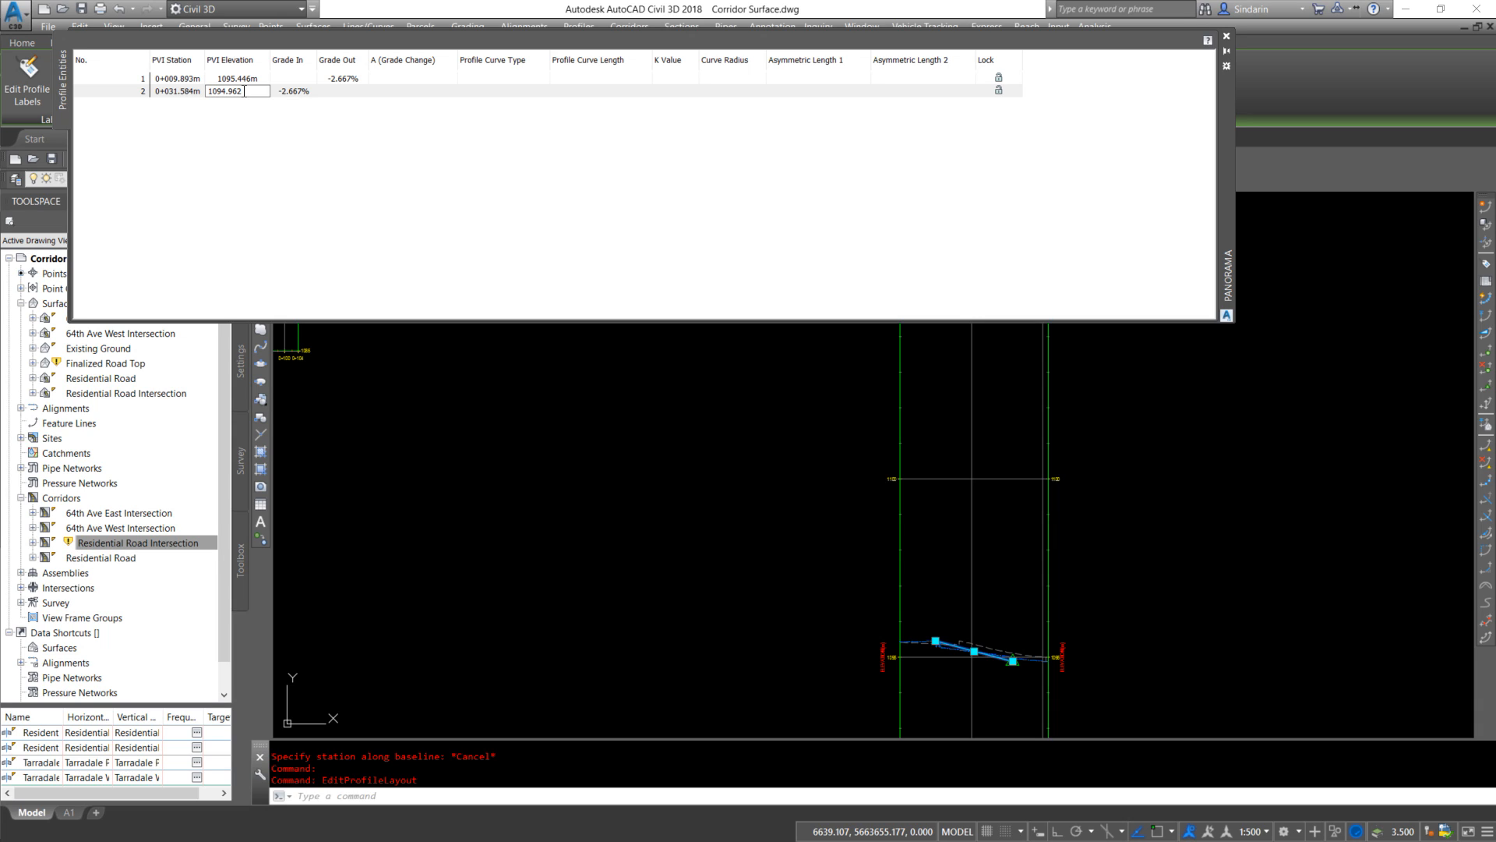
pyautogui.press('Return')
pyautogui.press('Escape')
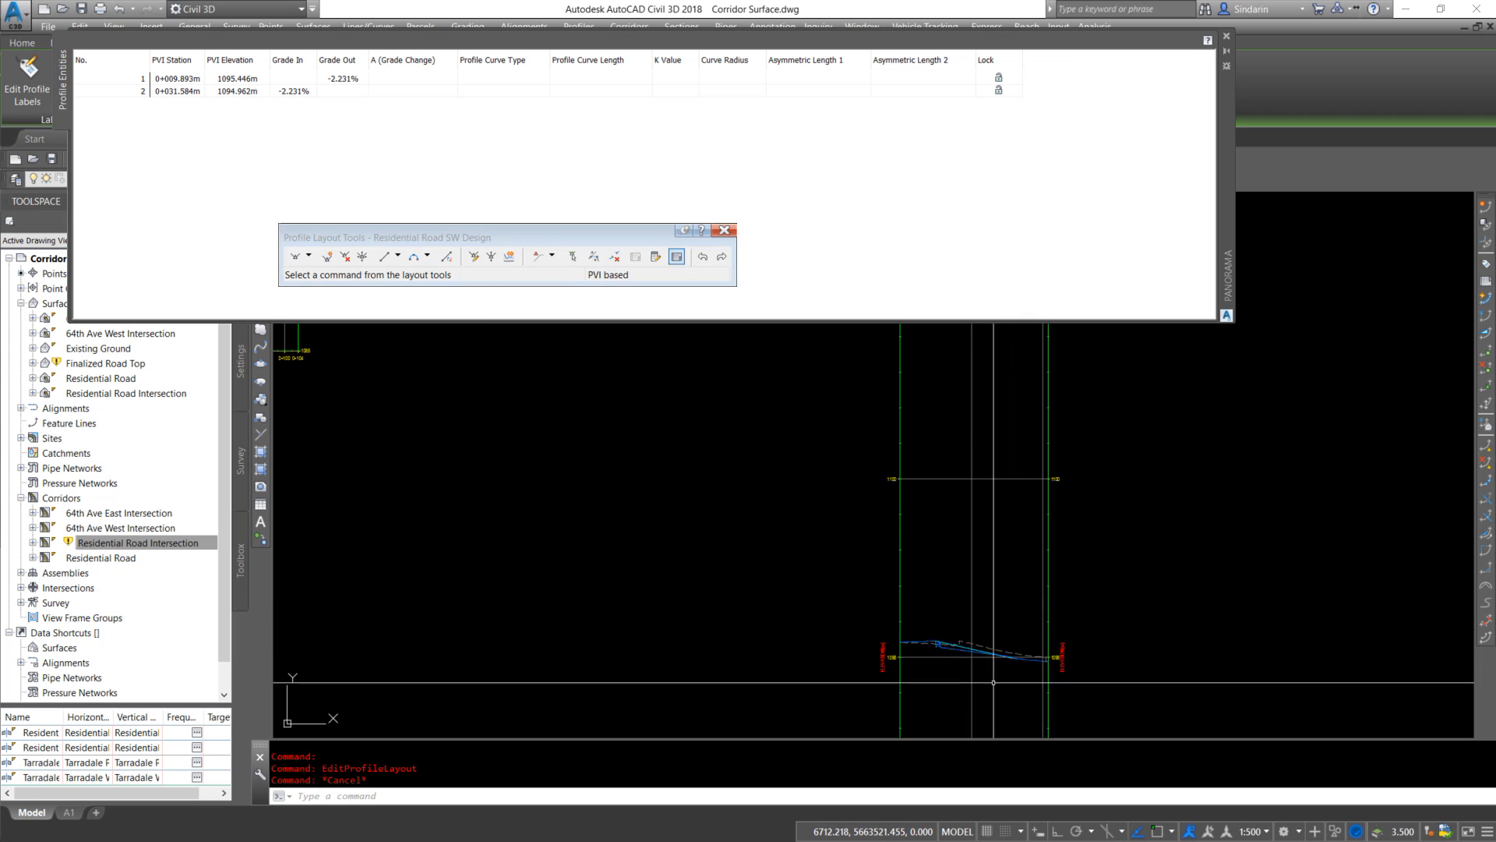
pyautogui.click(1227, 37)
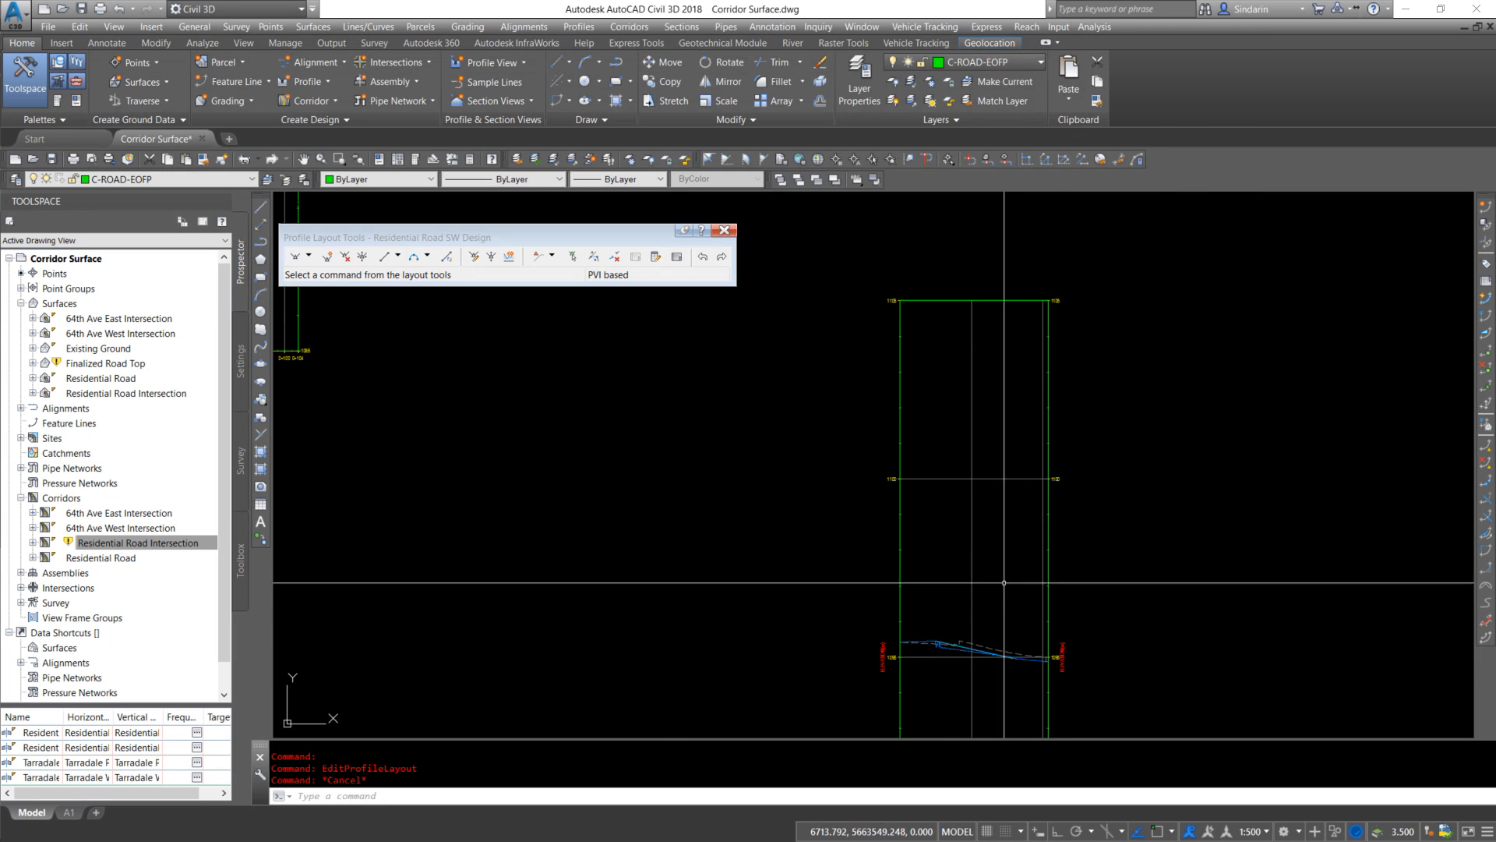
# Compare the edited Residential Road SW design profile with the dashed surface profiles in its profile view
pyautogui.scroll(6, 958, 665)
pyautogui.click(1173, 634)
pyautogui.scroll(5, 1189, 643)
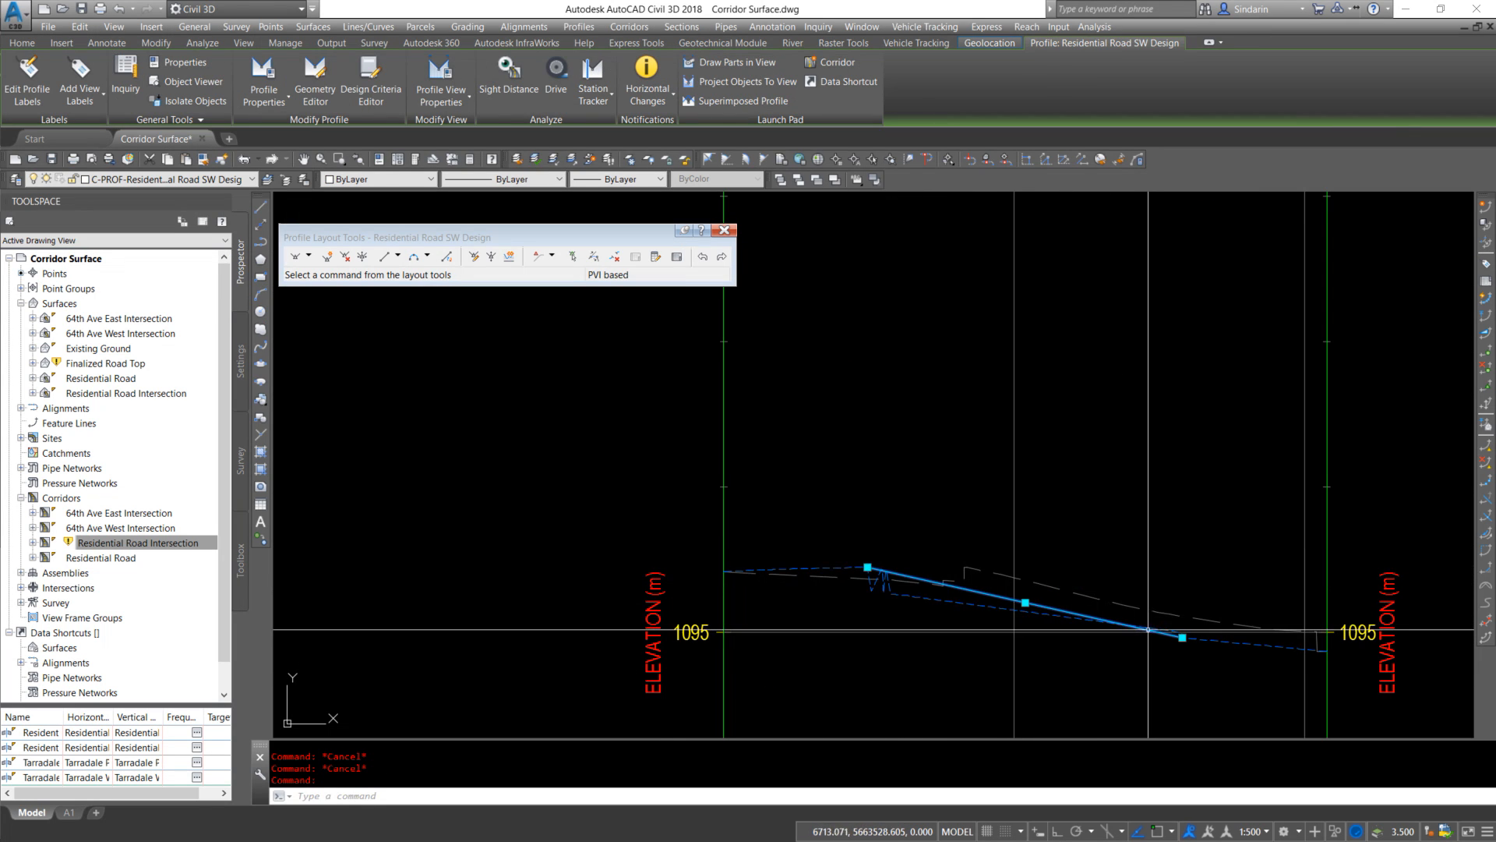
pyautogui.scroll(-10, 1189, 643)
pyautogui.press('Escape')
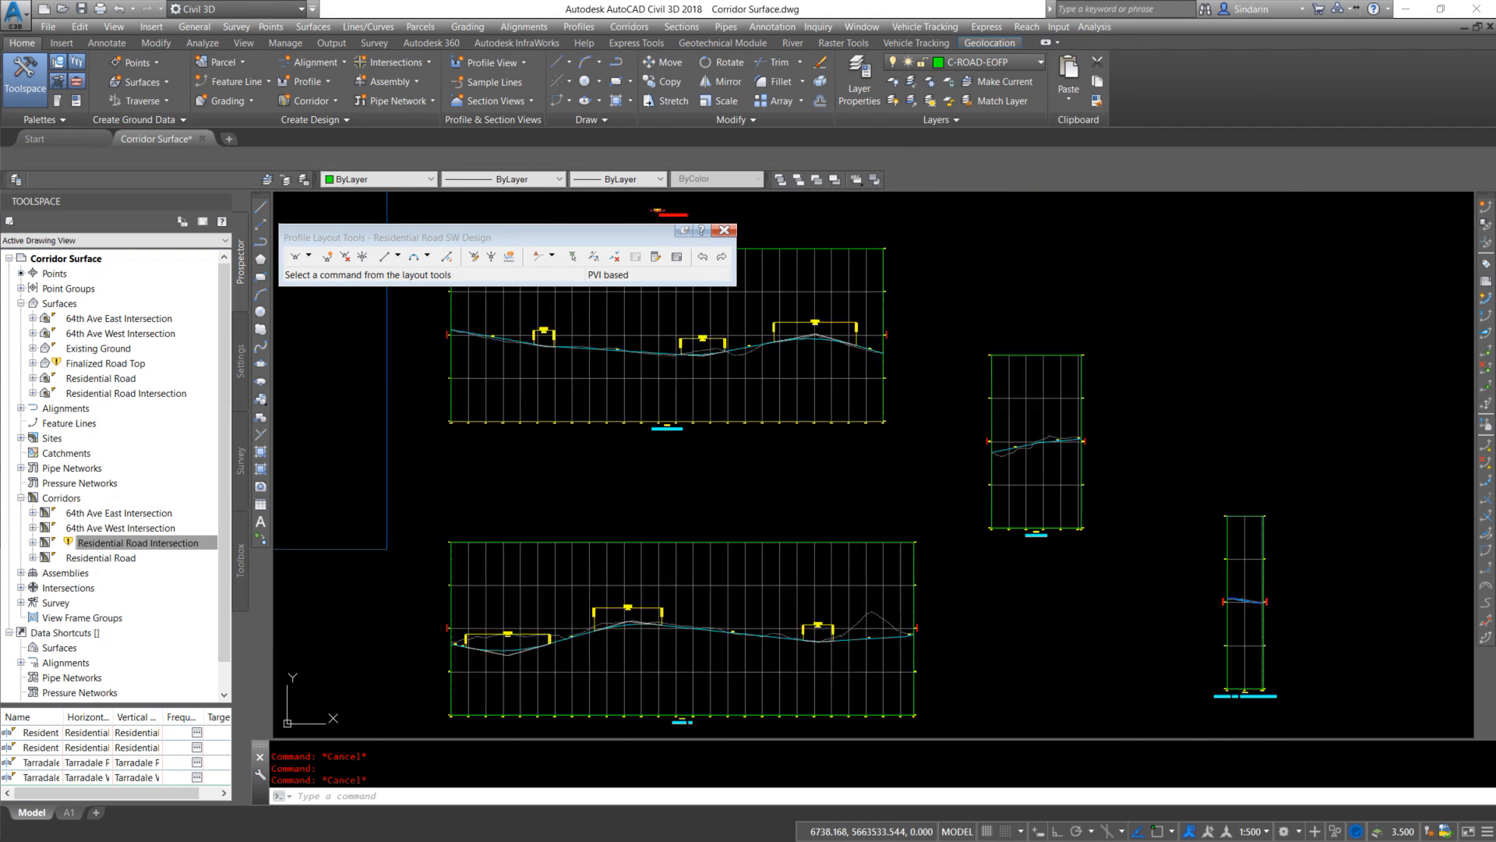
# Rebuild the Residential Road Intersection corridor with the edited Residential Road SW design profile
pyautogui.scroll(-5, 1099, 601)
pyautogui.scroll(10, 1067, 565)
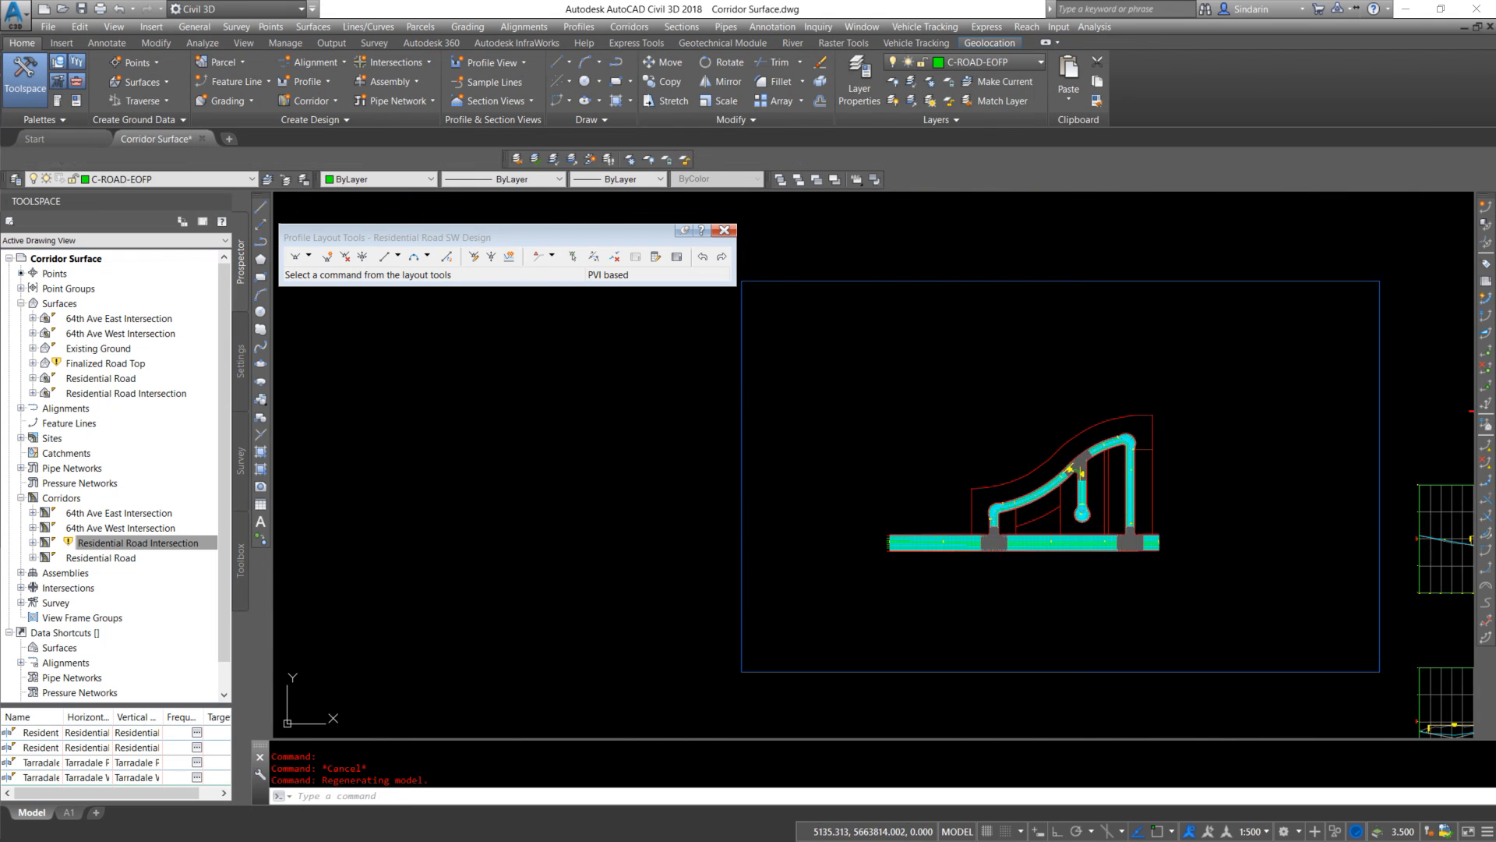
pyautogui.scroll(8, 1056, 560)
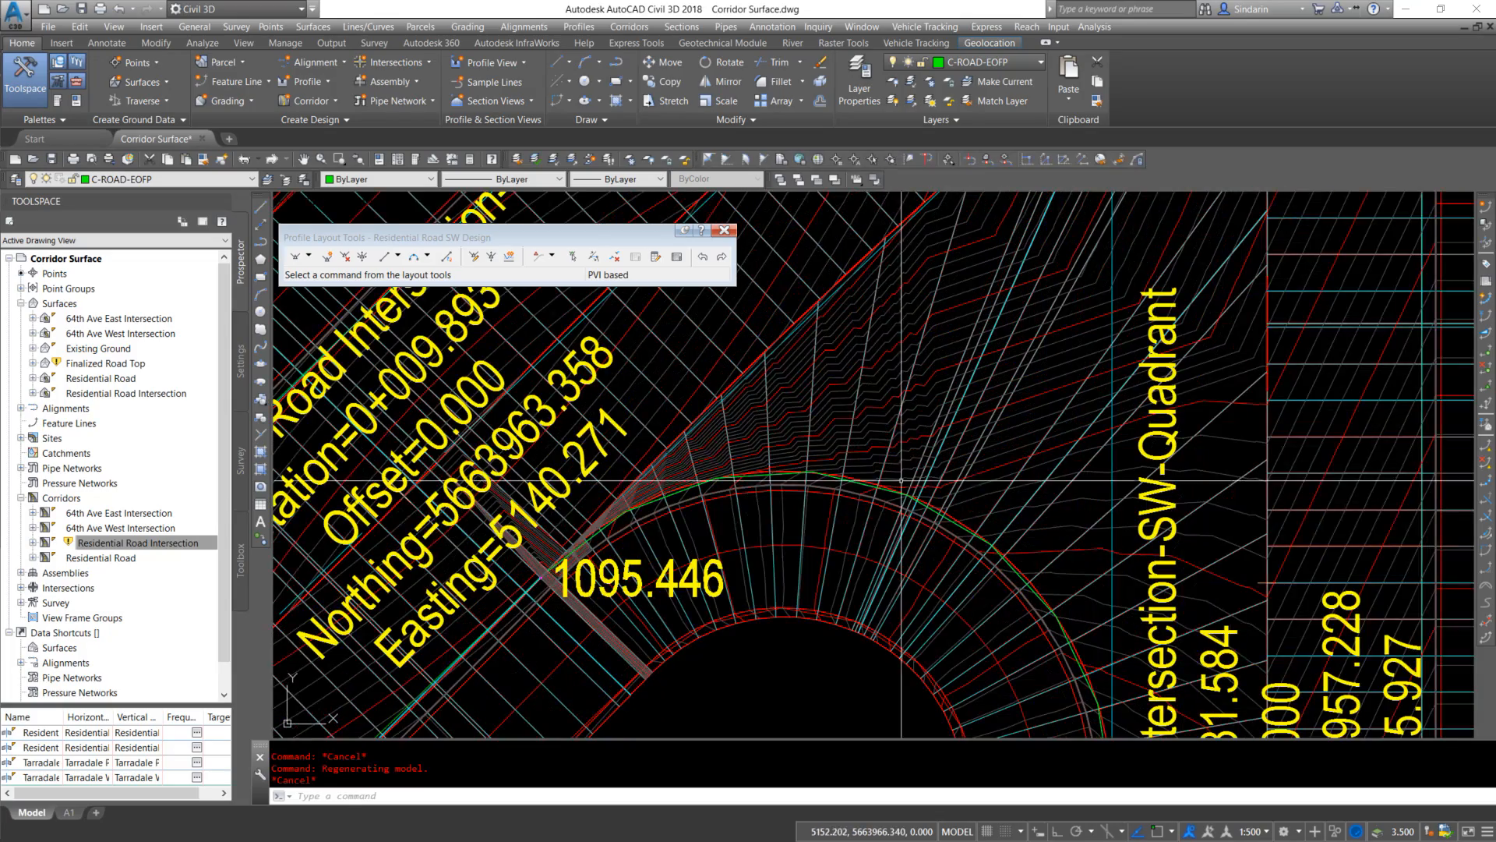
pyautogui.rightClick(141, 544)
pyautogui.click(210, 589)
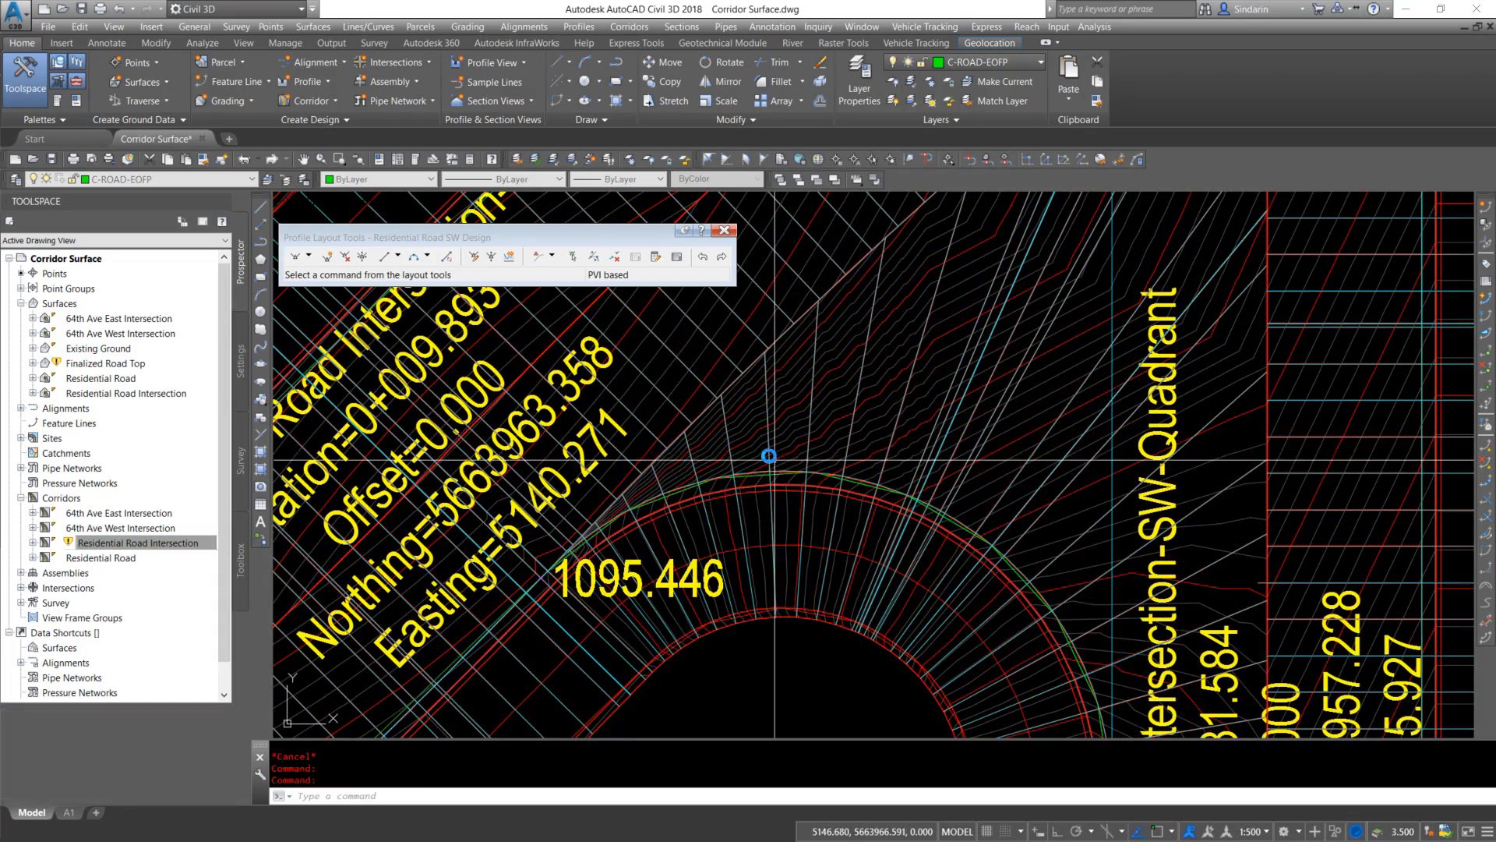
# Regenerate the whole drawing to refresh the corridor and surface display around the southwest curb return
pyautogui.scroll(5, 676, 537)
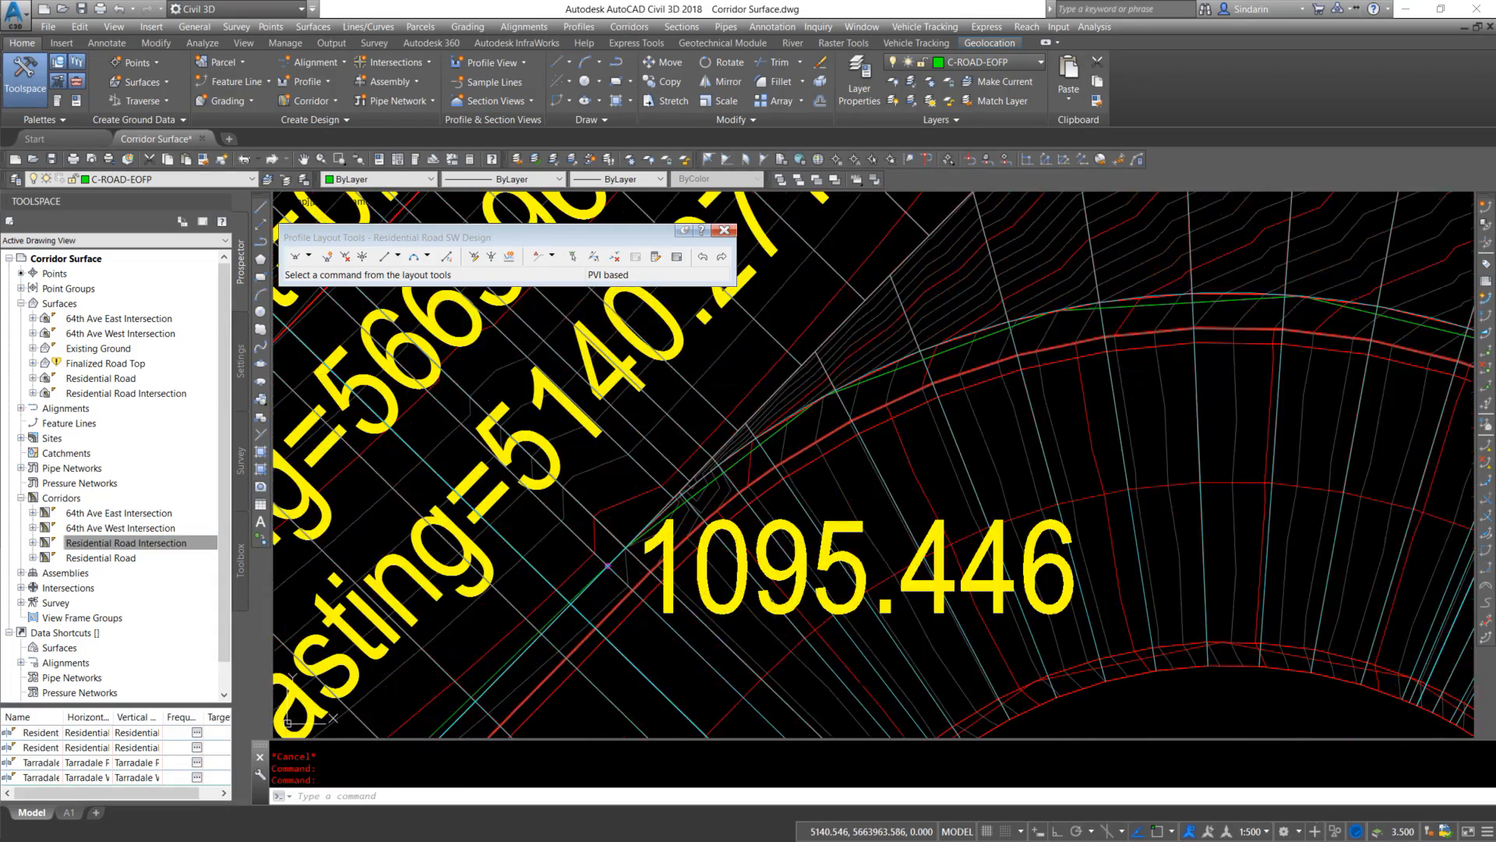
pyautogui.press('Escape')
pyautogui.scroll(-6, 656, 580)
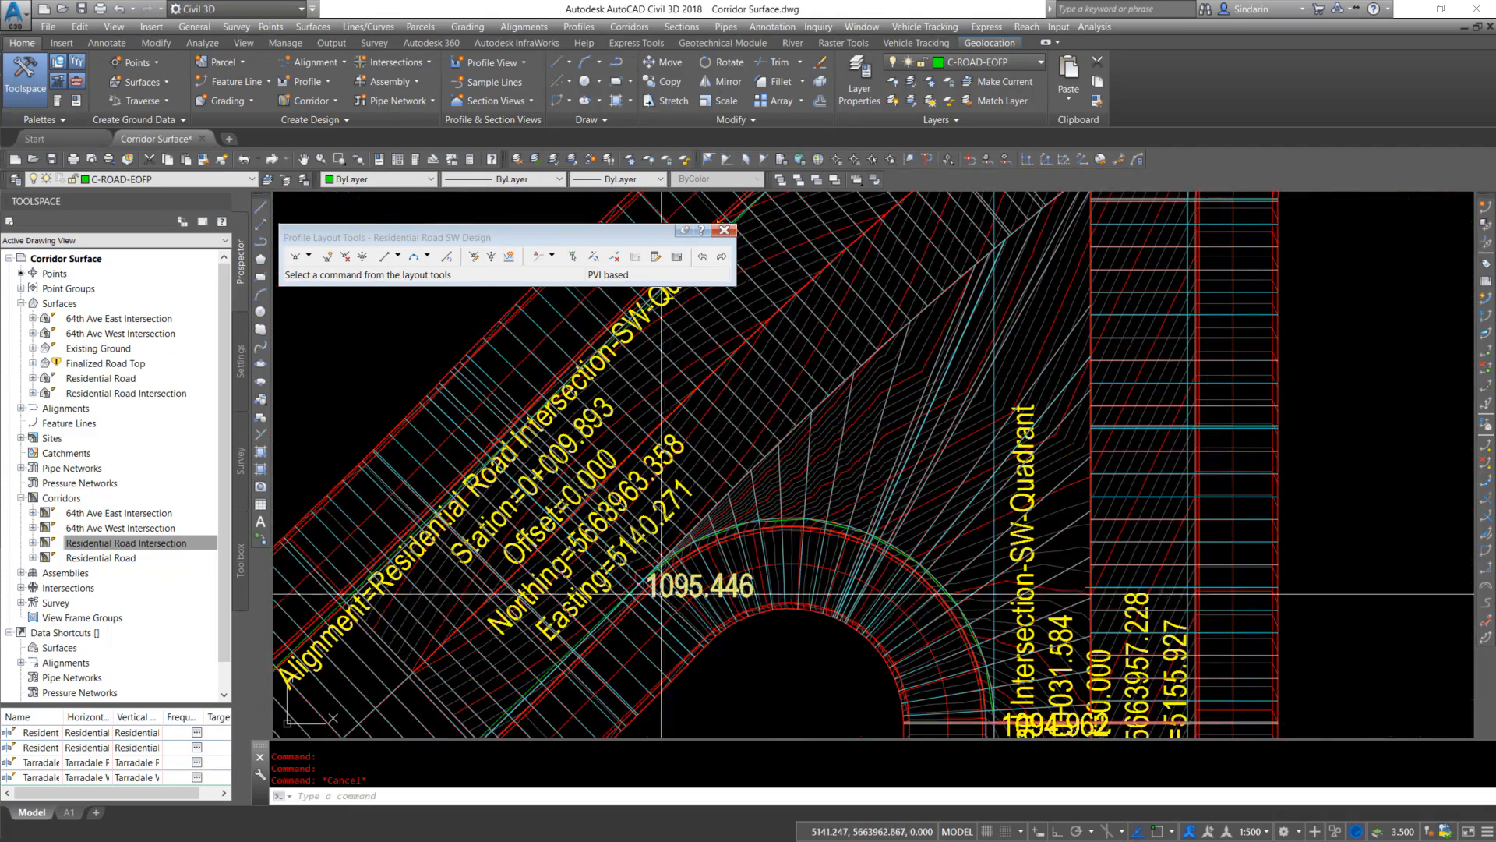
pyautogui.write('rea')
pyautogui.press('Return')
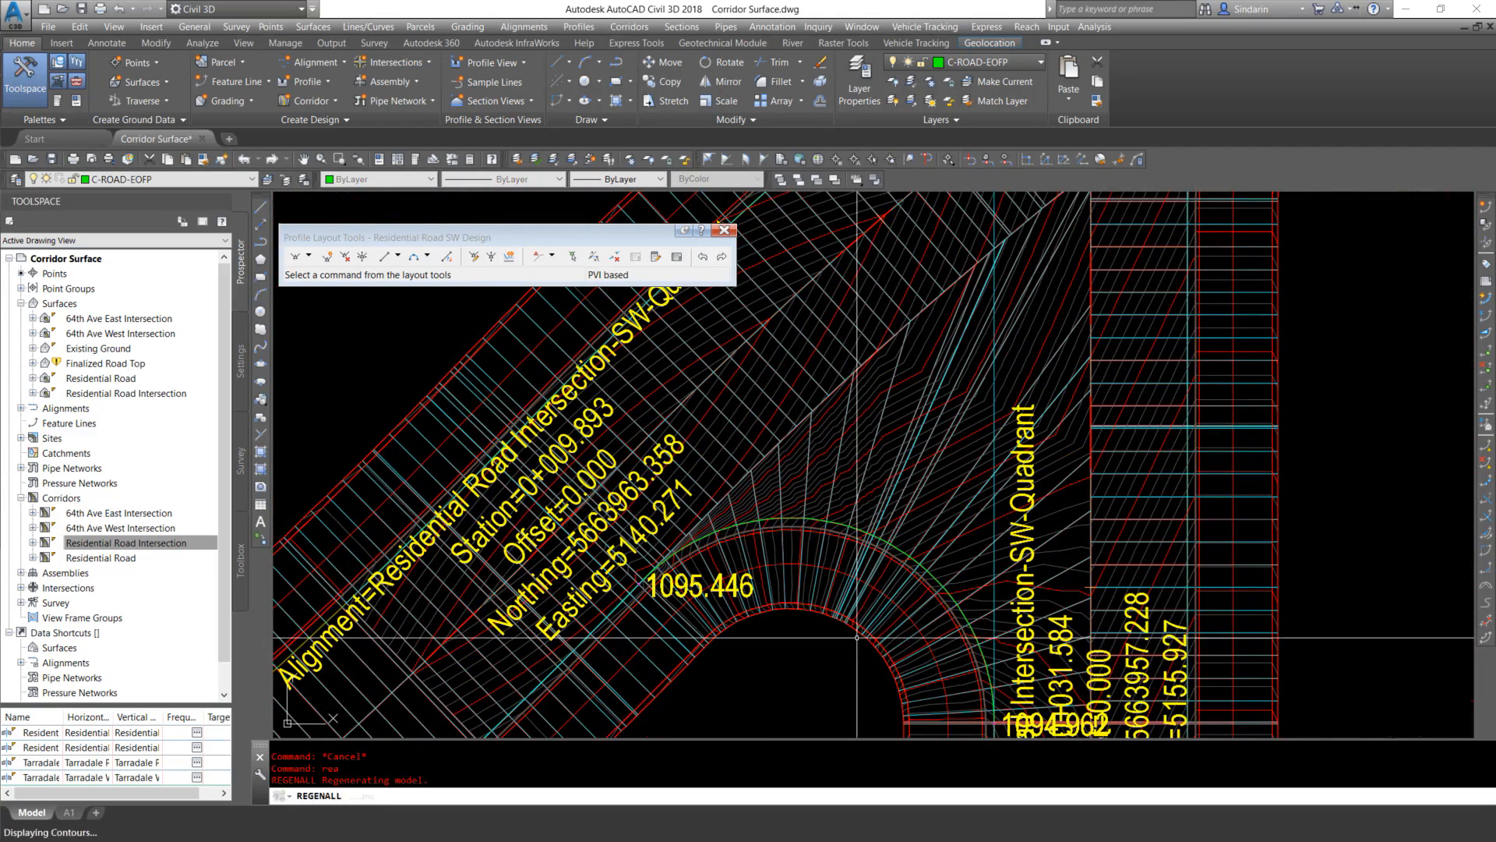
# Open the Residential Road Intersection surface in the Object Viewer
pyautogui.moveTo(1022, 697); pyautogui.dragTo(877, 444, button='middle')
pyautogui.click(934, 633)
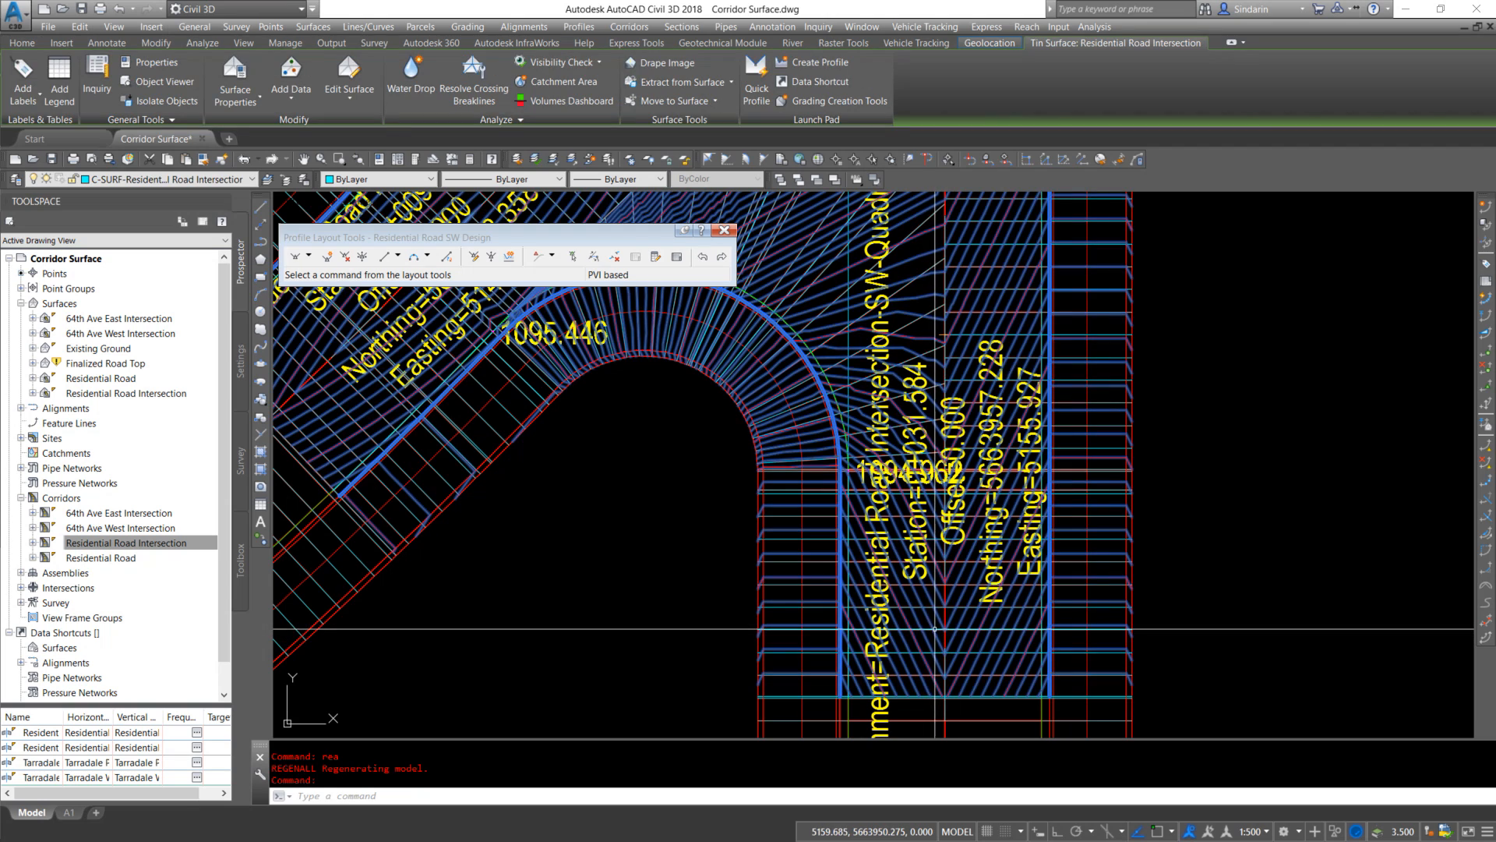
pyautogui.rightClick(963, 354)
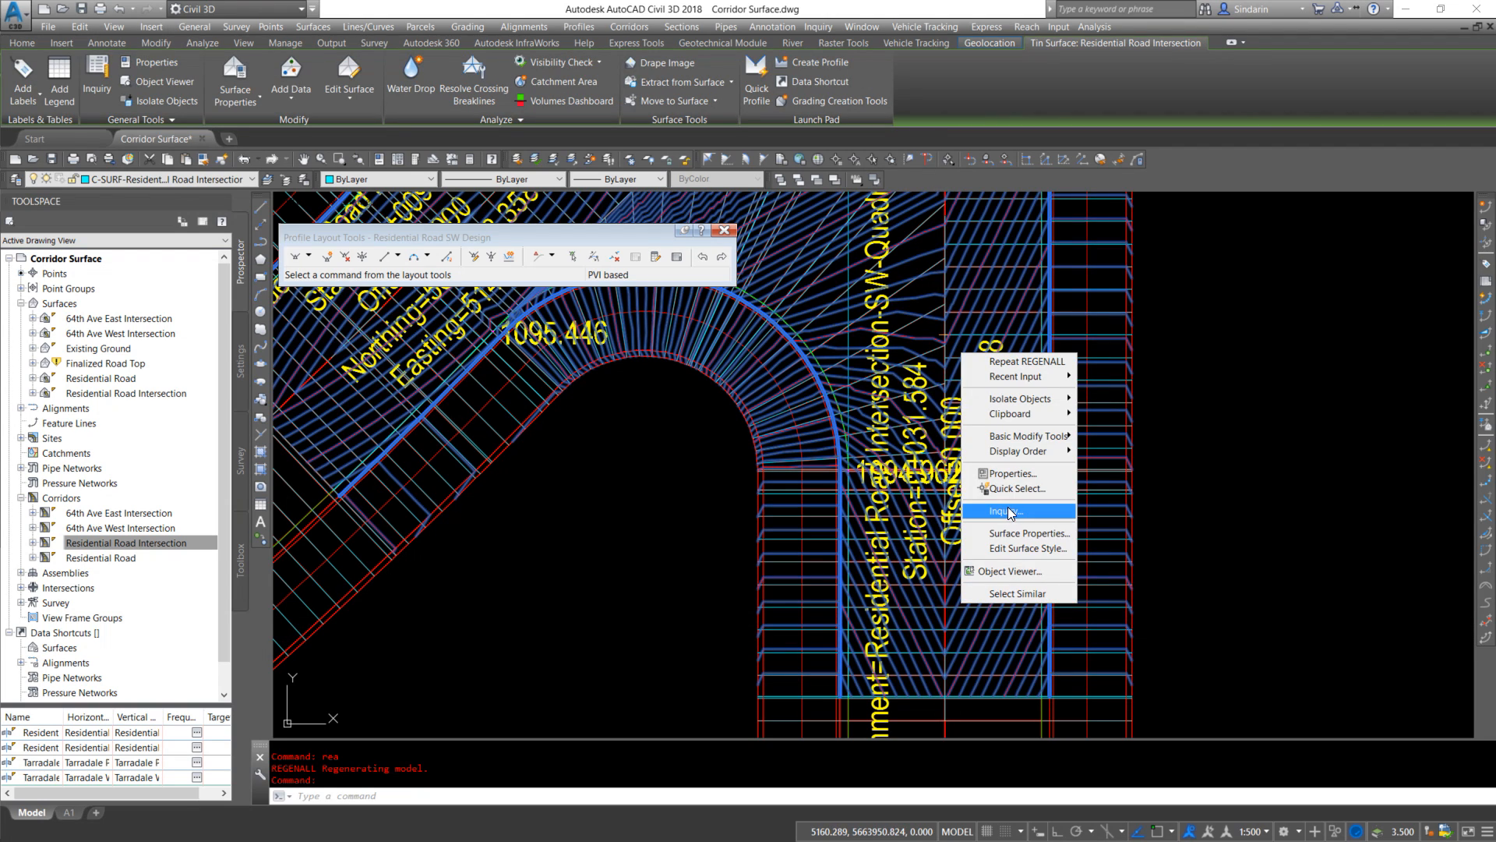
pyautogui.click(1023, 573)
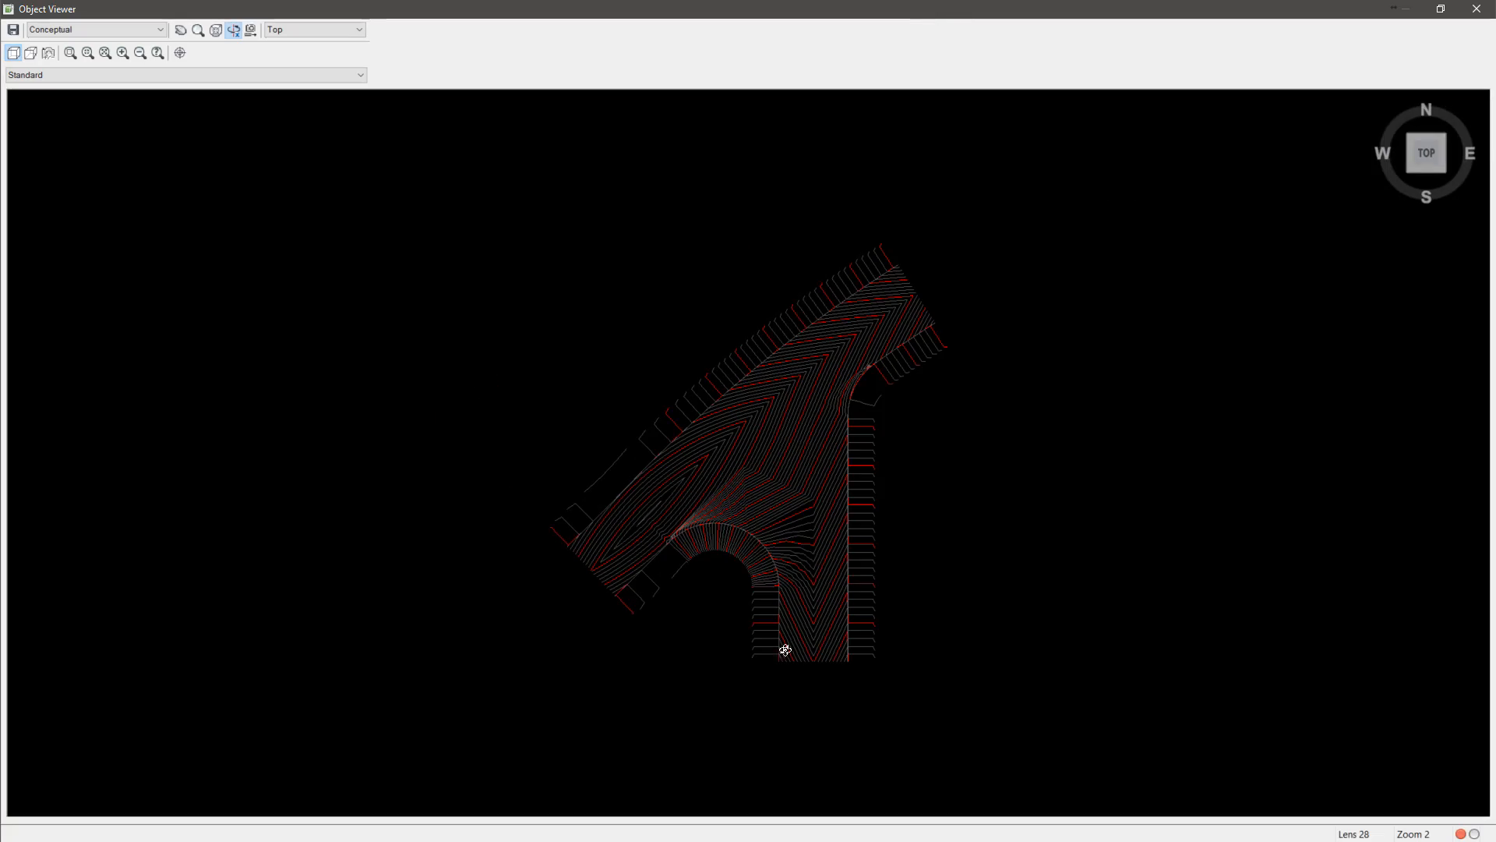
# Examine the intersection surface in 3D from the front and around the southwest curb return, and close the Object Viewer
pyautogui.moveTo(785, 650)
pyautogui.mouseDown()
pyautogui.moveTo(762, 441)
pyautogui.moveTo(777, 561)
pyautogui.moveTo(771, 491)
pyautogui.moveTo(712, 517)
pyautogui.moveTo(477, 534)
pyautogui.moveTo(731, 535)
pyautogui.moveTo(995, 494)
pyautogui.moveTo(778, 521)
pyautogui.moveTo(937, 458)
pyautogui.moveTo(896, 437)
pyautogui.moveTo(982, 417)
pyautogui.moveTo(952, 407)
pyautogui.moveTo(1073, 399)
pyautogui.mouseUp()
pyautogui.scroll(5, 846, 497)
pyautogui.click(1431, 154)
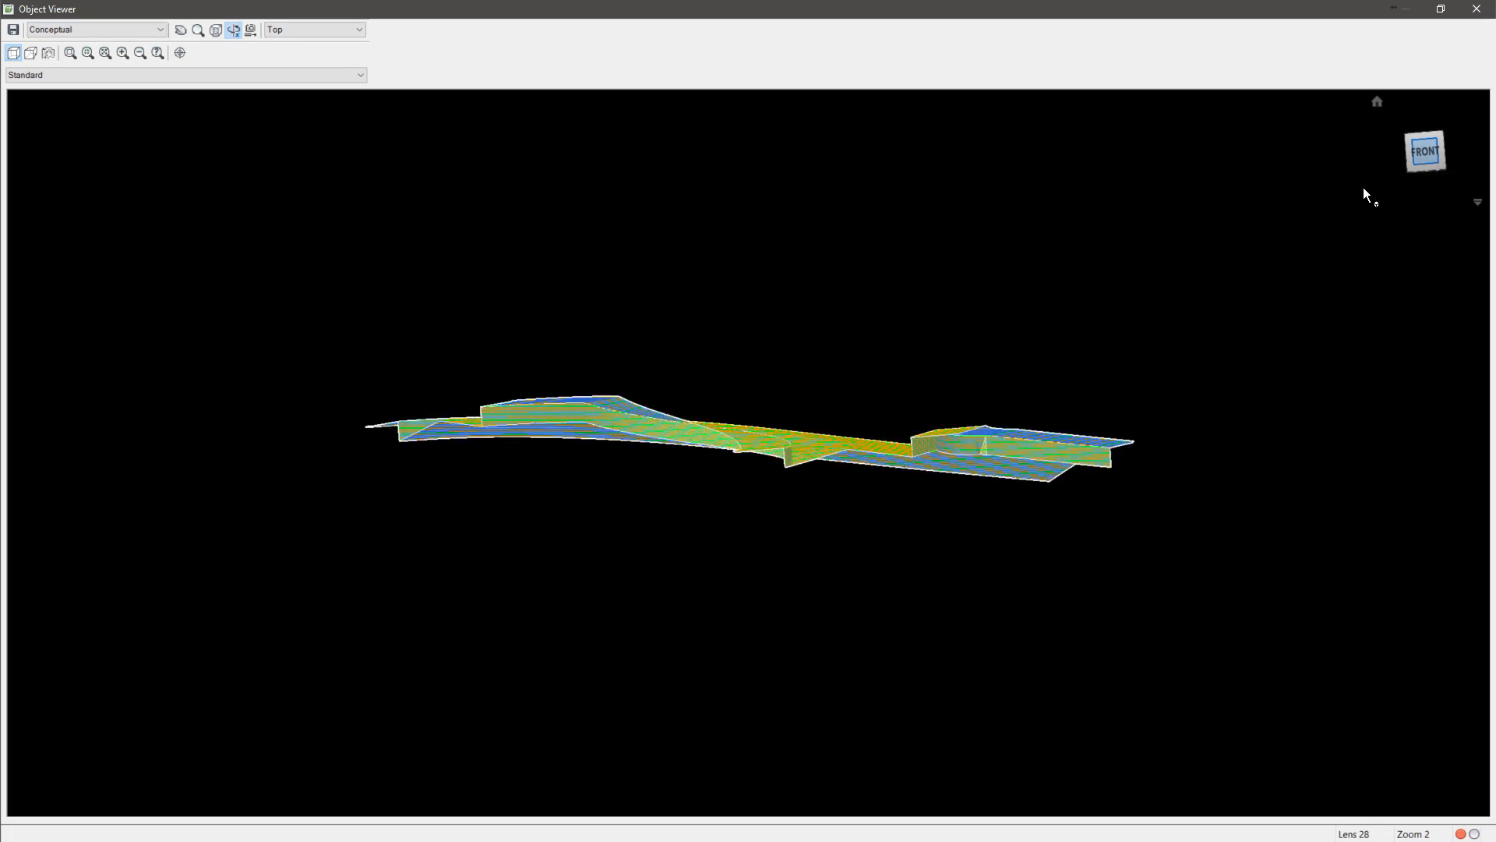
pyautogui.scroll(5, 858, 392)
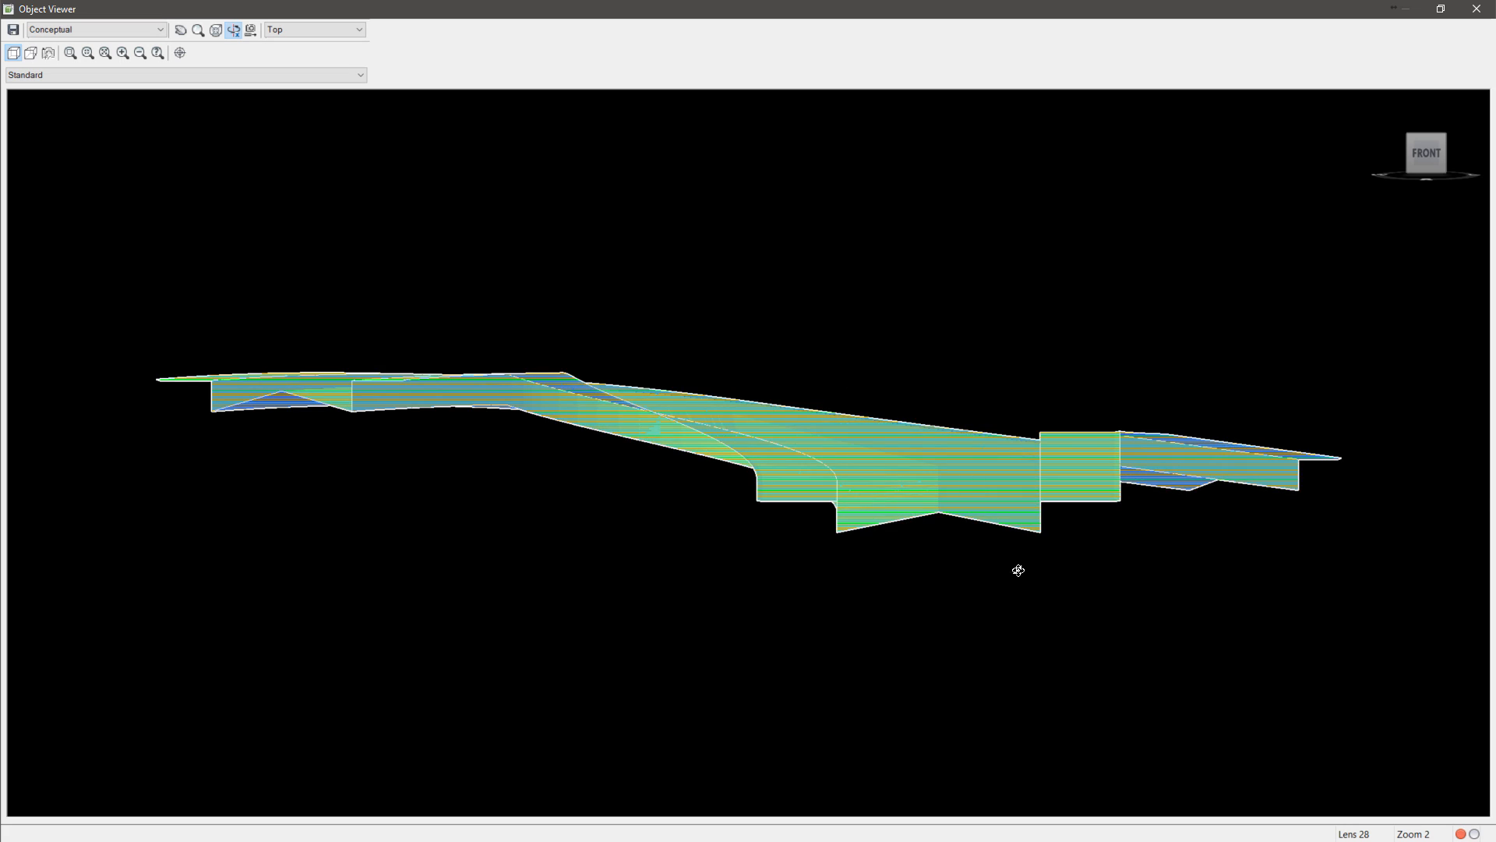
pyautogui.scroll(6, 1013, 538)
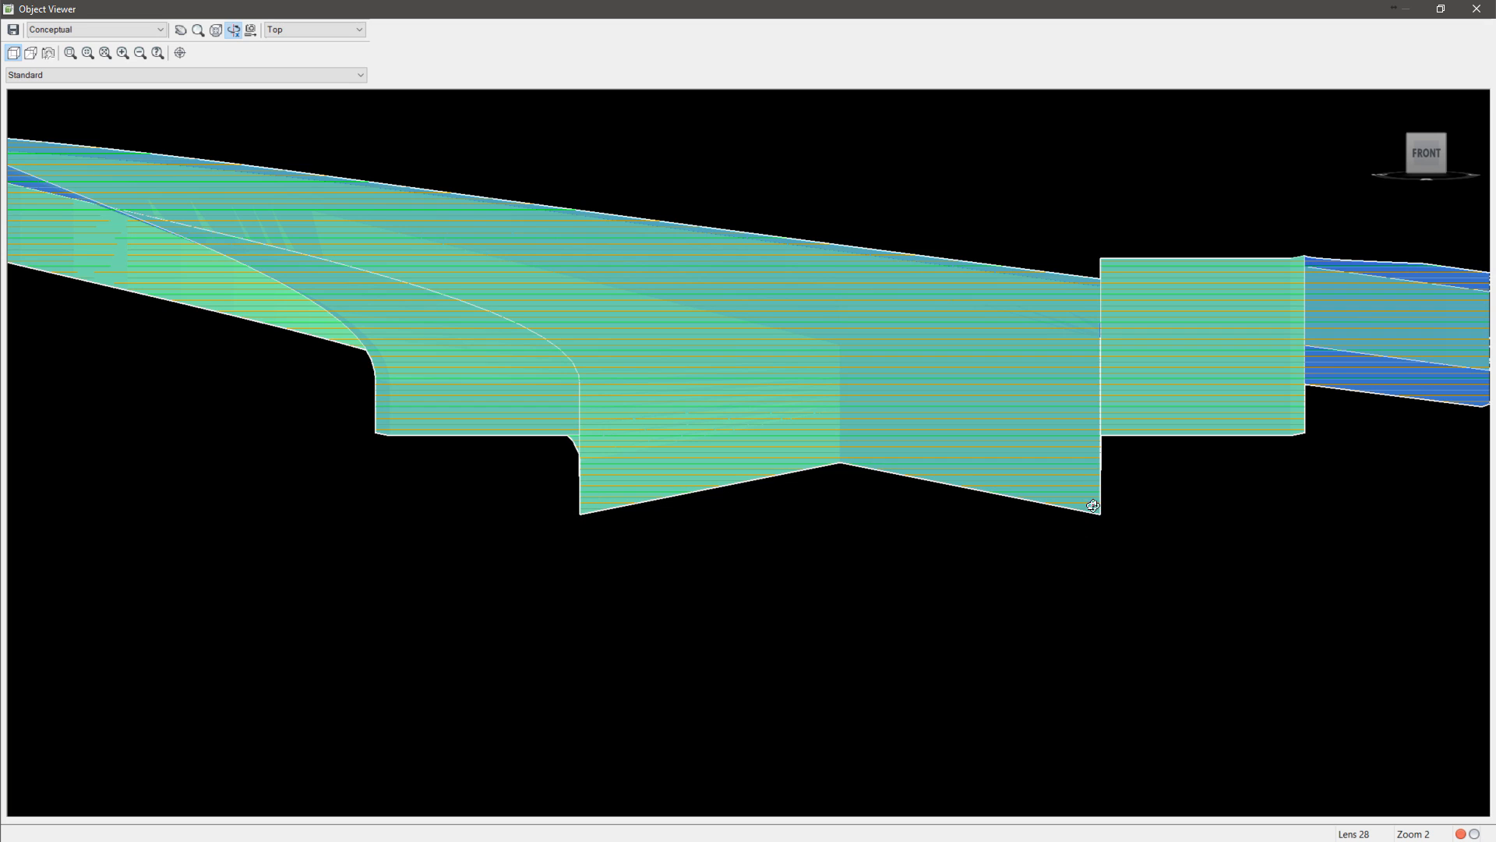
pyautogui.moveTo(1111, 530); pyautogui.dragTo(1015, 468)
pyautogui.moveTo(940, 321); pyautogui.dragTo(952, 380)
pyautogui.moveTo(846, 375); pyautogui.dragTo(1006, 306)
pyautogui.moveTo(858, 390); pyautogui.dragTo(765, 330)
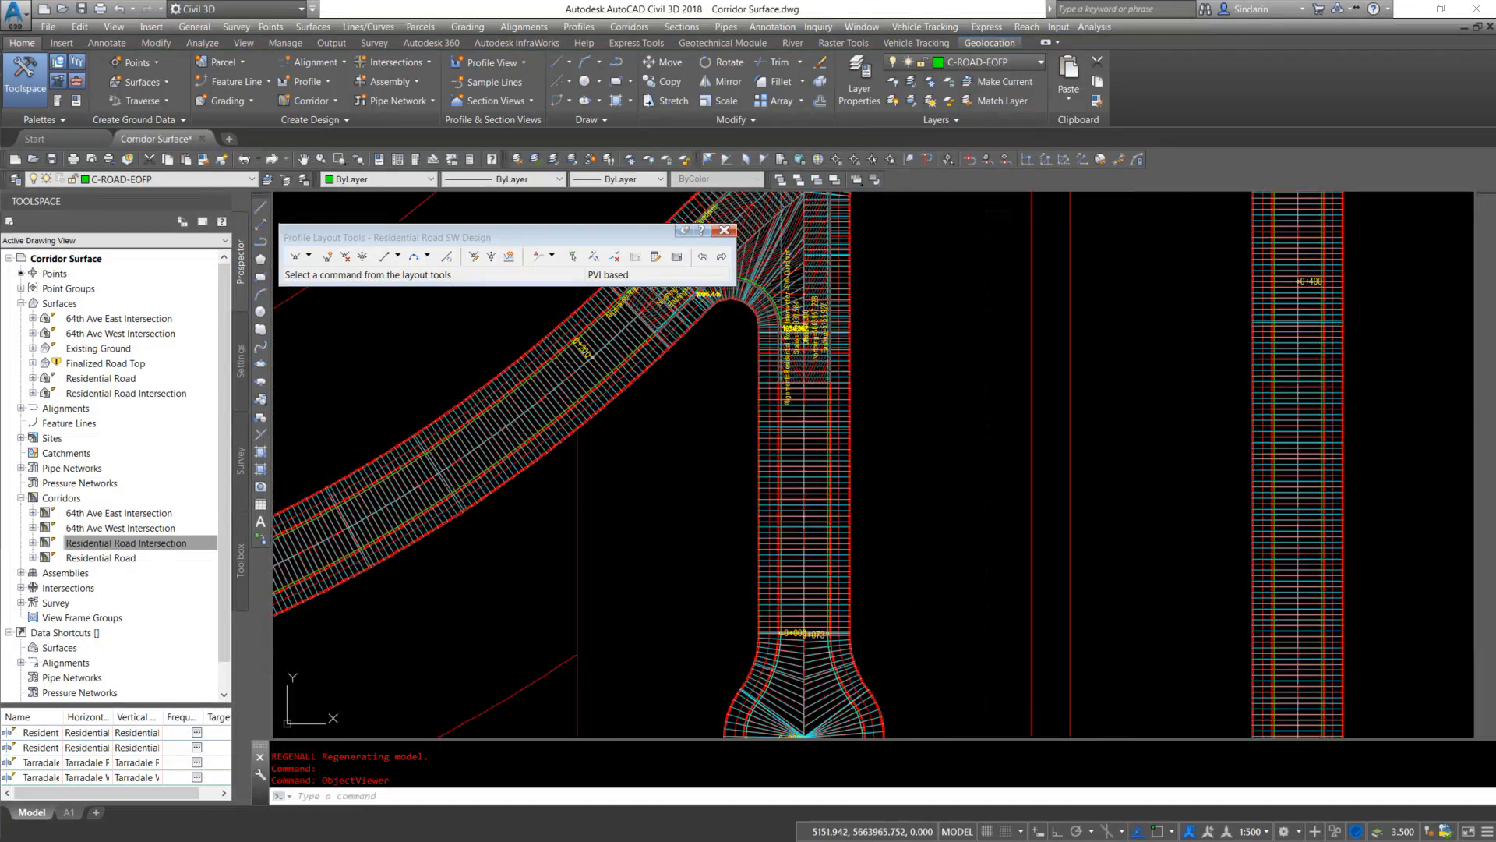
# Inspect the Residential Road Intersection surface's contours in plan around the curb return tie-in labelled 1095.446
pyautogui.scroll(10, 710, 288)
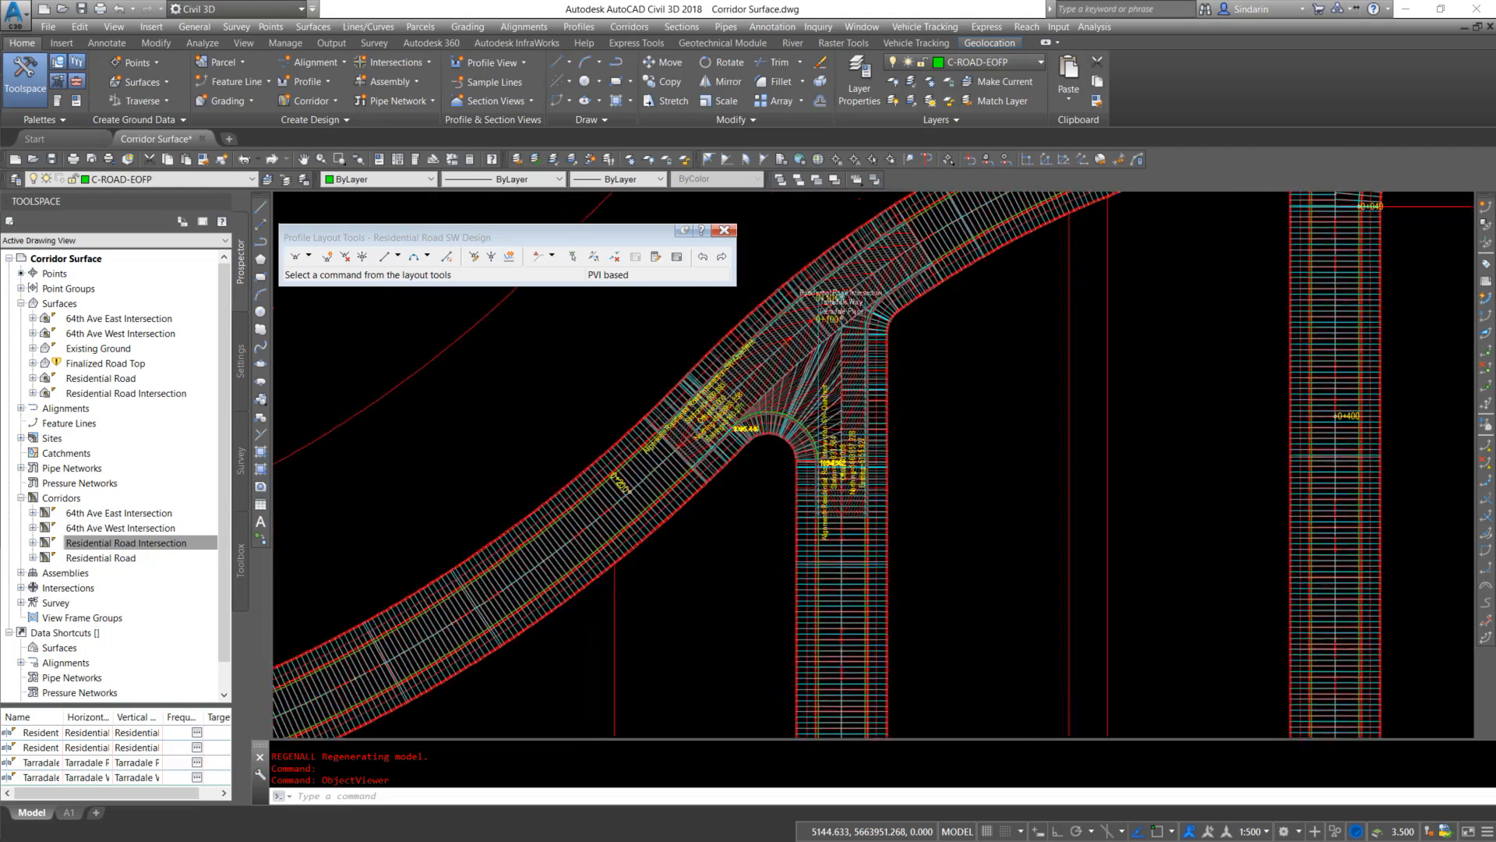
pyautogui.click(782, 404)
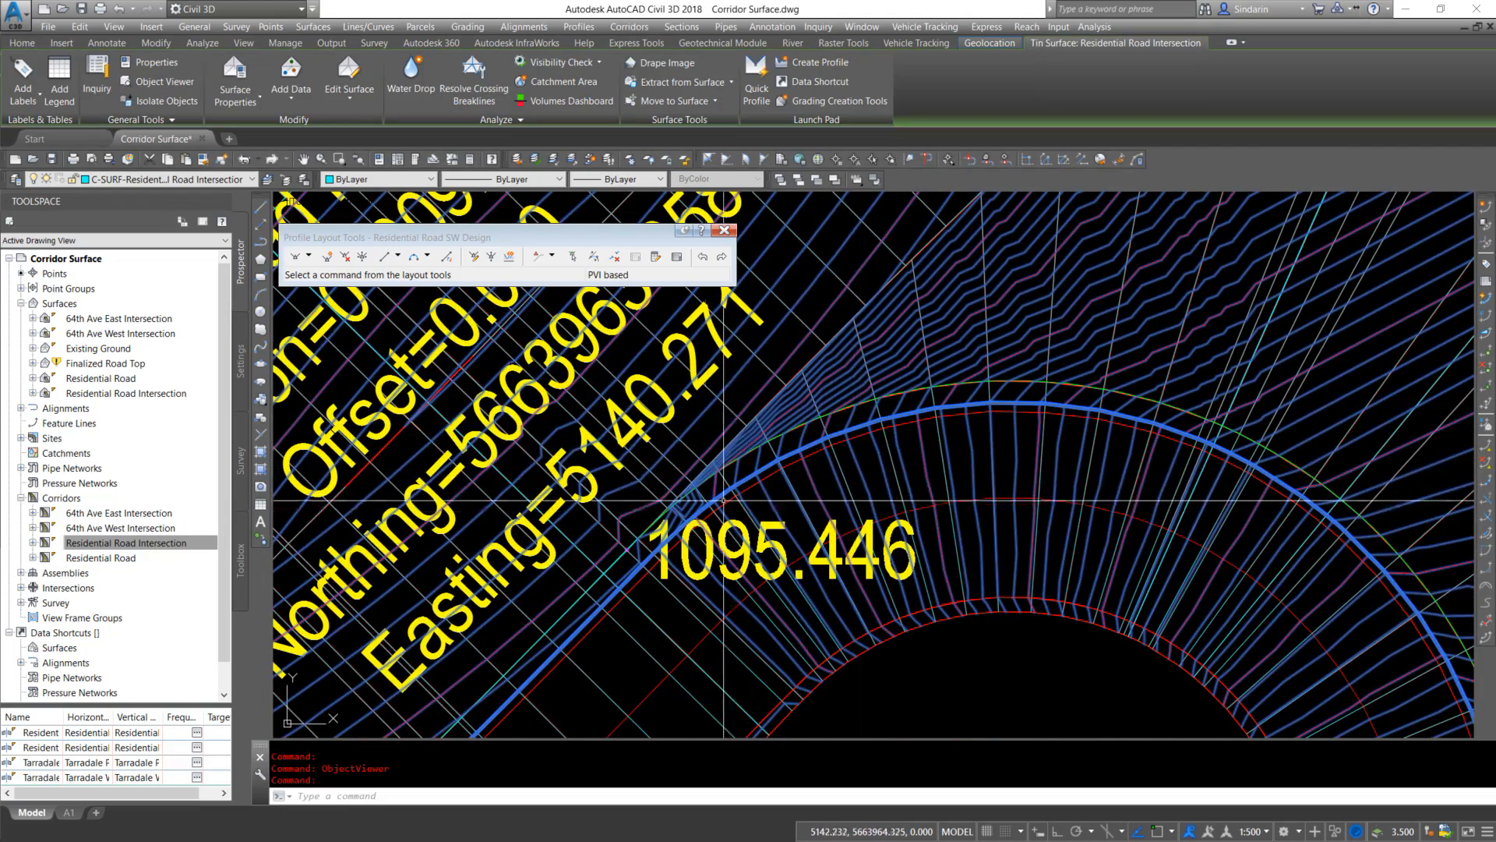
pyautogui.scroll(6, 748, 413)
pyautogui.moveTo(669, 432); pyautogui.dragTo(721, 411, button='middle')
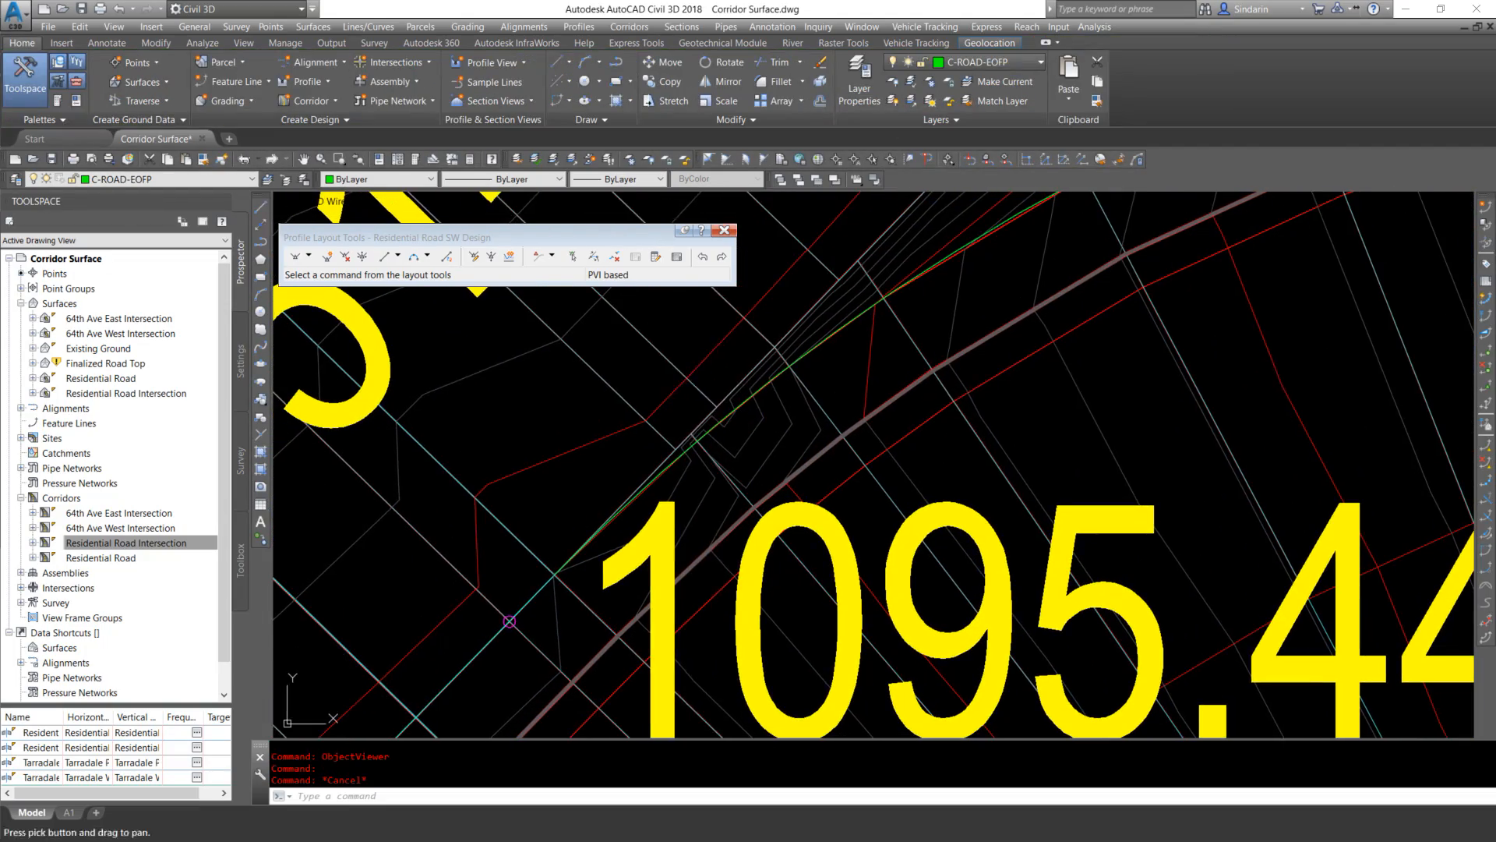
pyautogui.click(716, 404)
pyautogui.scroll(-4, 697, 462)
pyautogui.press('Escape')
pyautogui.scroll(-3, 757, 449)
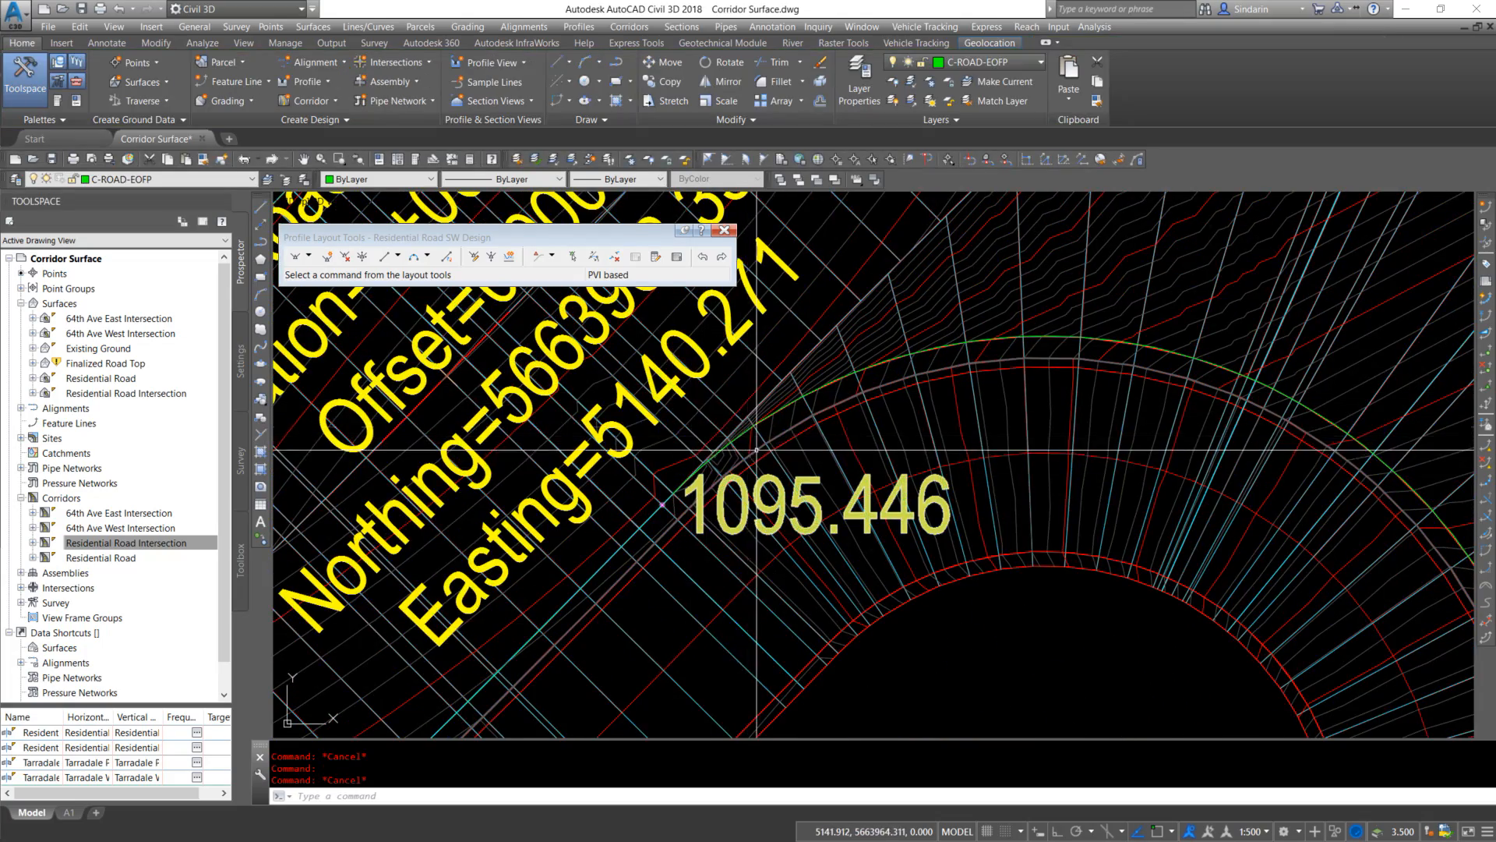
pyautogui.scroll(-3, 724, 440)
pyautogui.scroll(10, 724, 440)
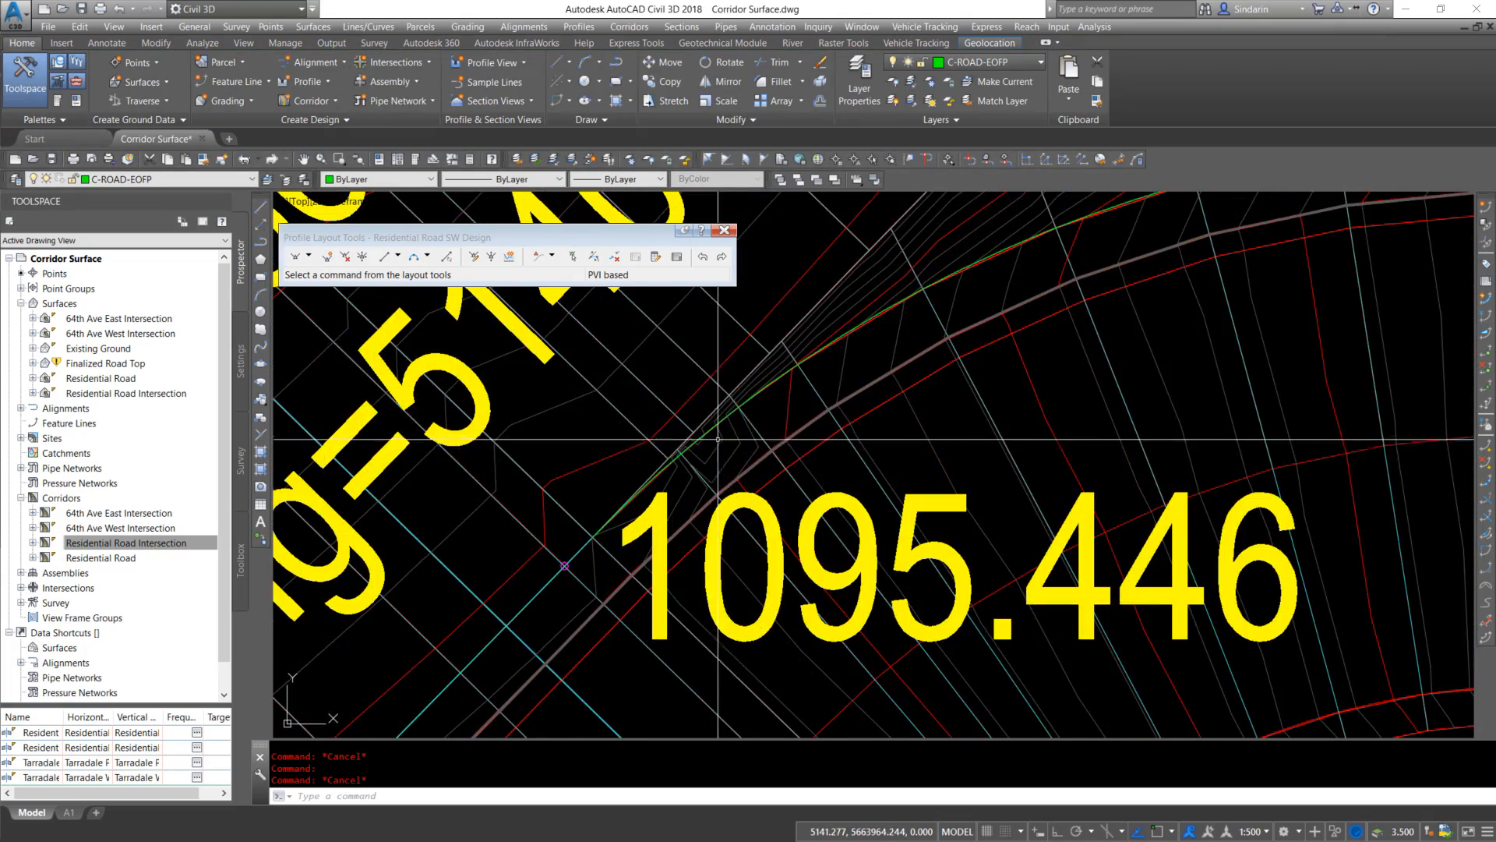
pyautogui.scroll(-3, 724, 440)
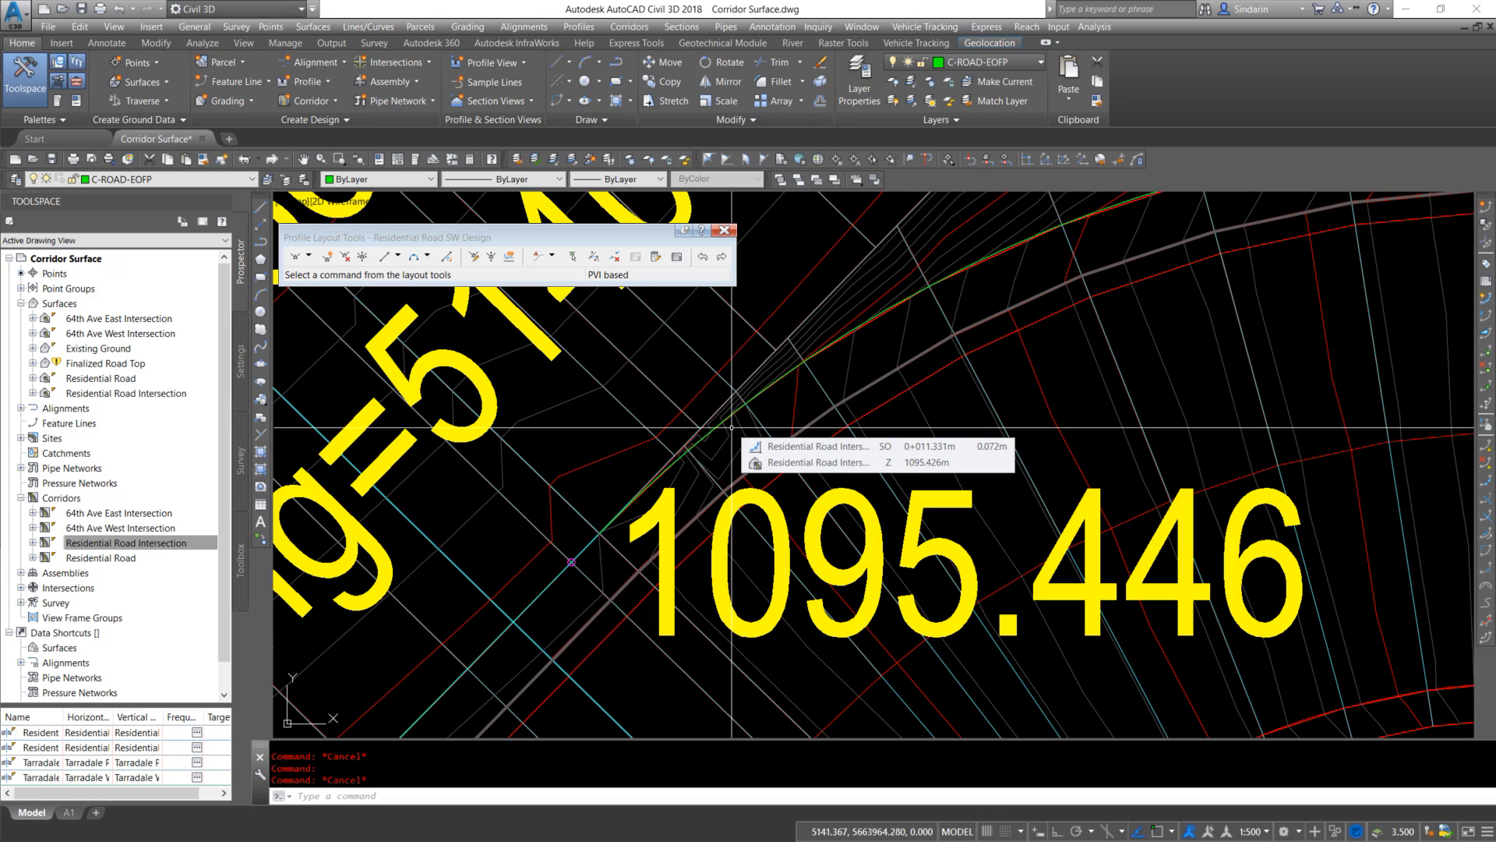
pyautogui.scroll(-6, 731, 428)
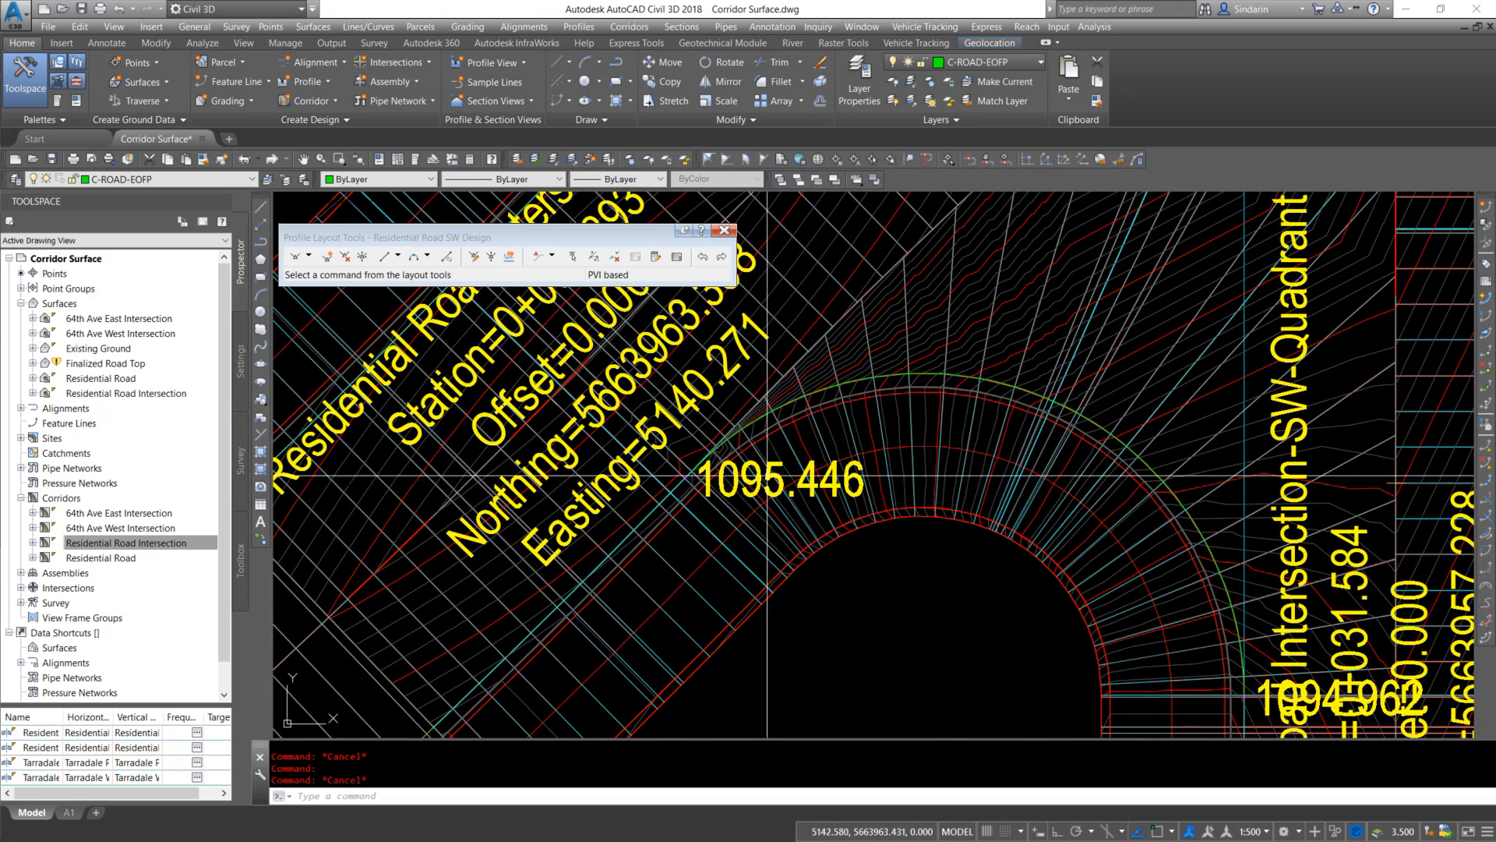
pyautogui.scroll(-6, 865, 491)
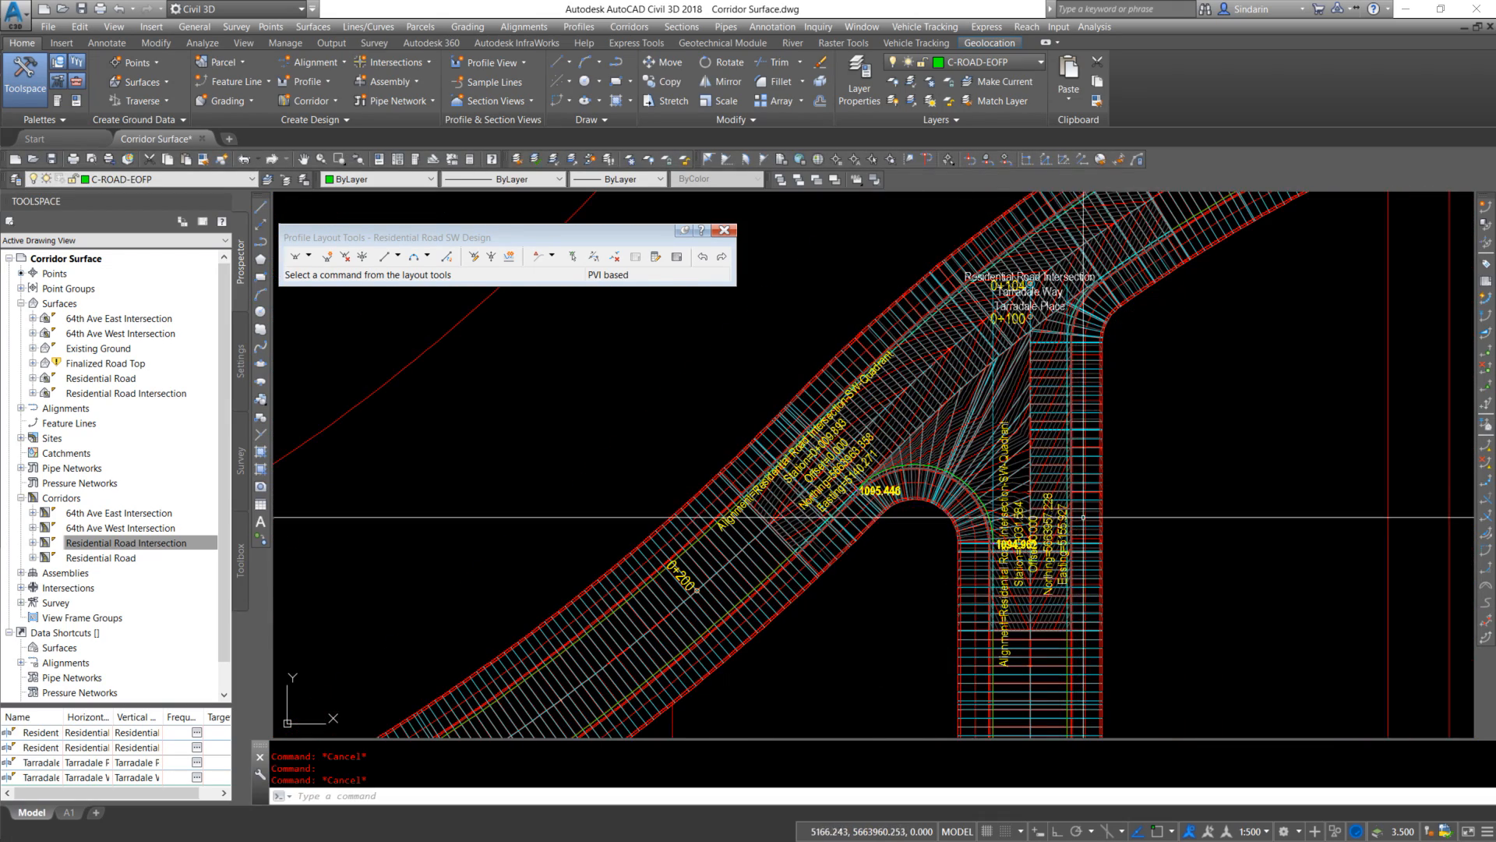
# Freeze the Residential Road surface's layer, C-SURF-Residential Road, by selecting an object on it
pyautogui.scroll(4, 897, 435)
pyautogui.moveTo(944, 456); pyautogui.dragTo(853, 404, button='middle')
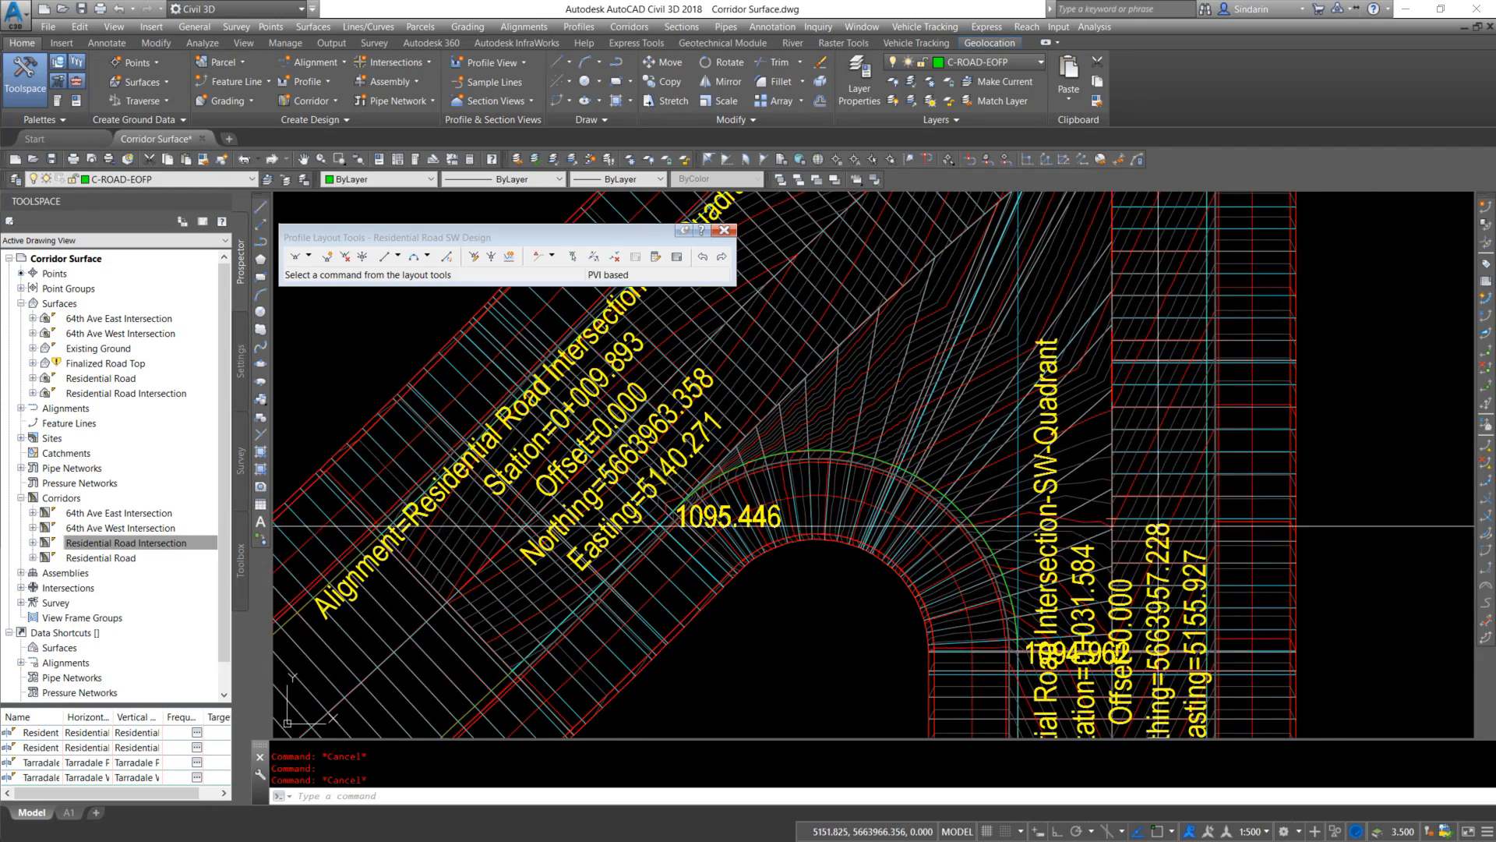
pyautogui.moveTo(990, 583)
pyautogui.scroll(-3, 990, 583)
pyautogui.moveTo(852, 531)
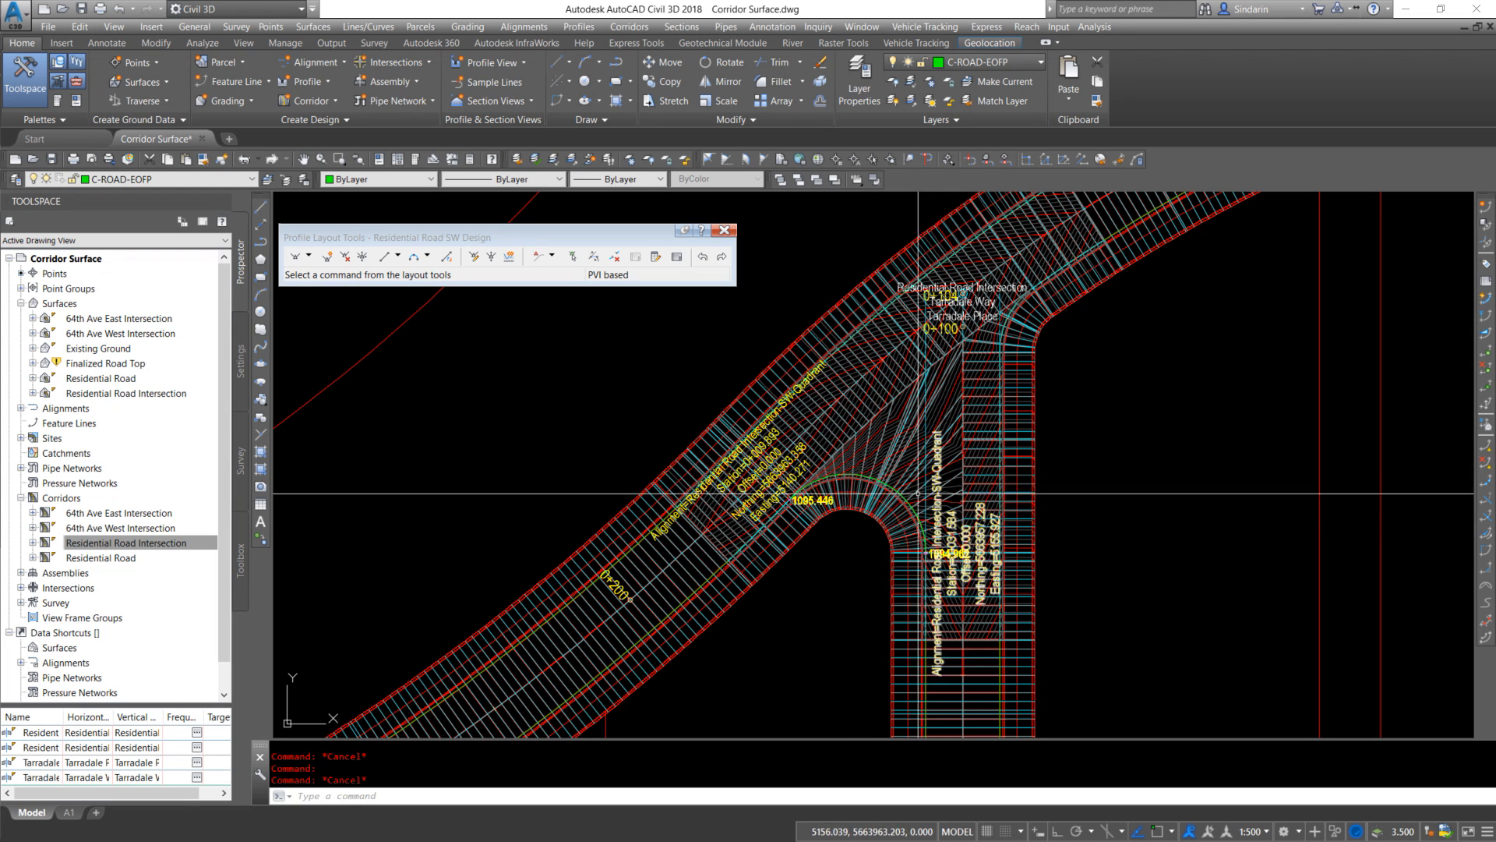
pyautogui.scroll(6, 962, 507)
pyautogui.scroll(-4, 967, 506)
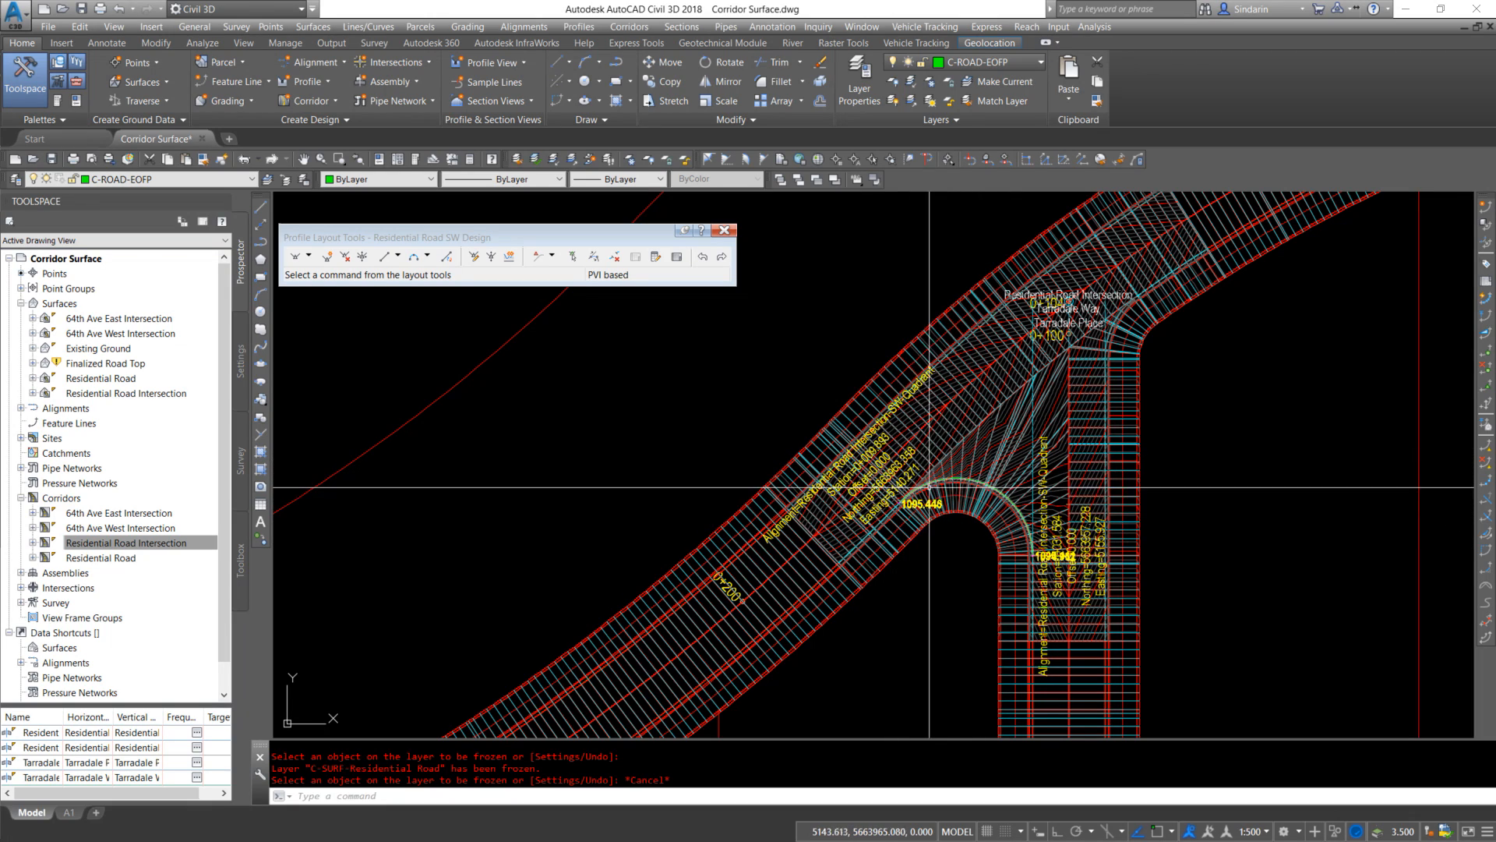
# Insert a PVI into the Residential Road SW design profile at about station 0+018.31 and elevation 1095.37 m
pyautogui.scroll(-5, 1017, 515)
pyautogui.scroll(6, 1018, 516)
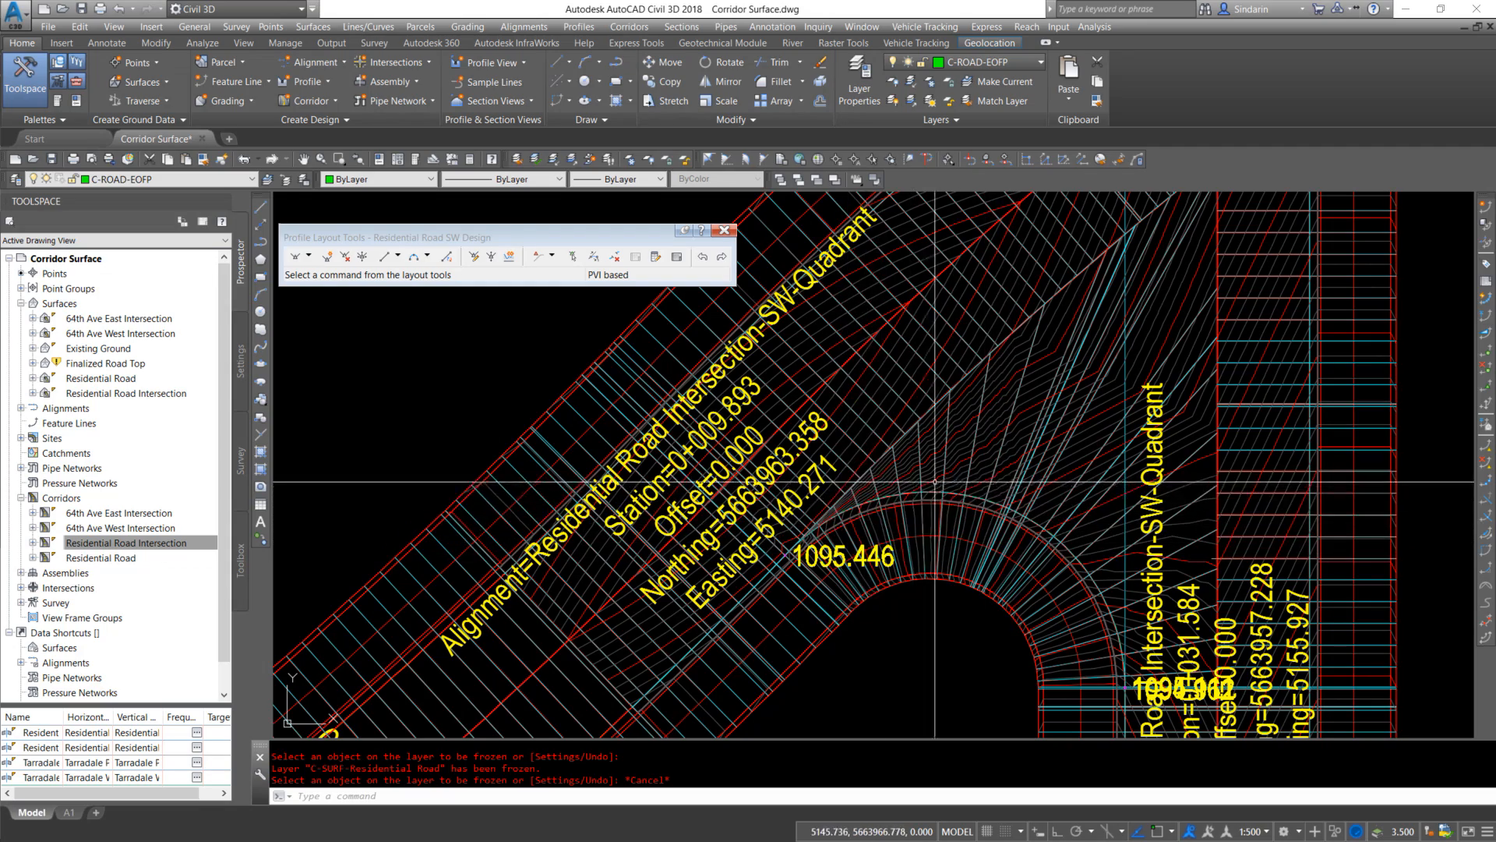
pyautogui.scroll(-10, 779, 511)
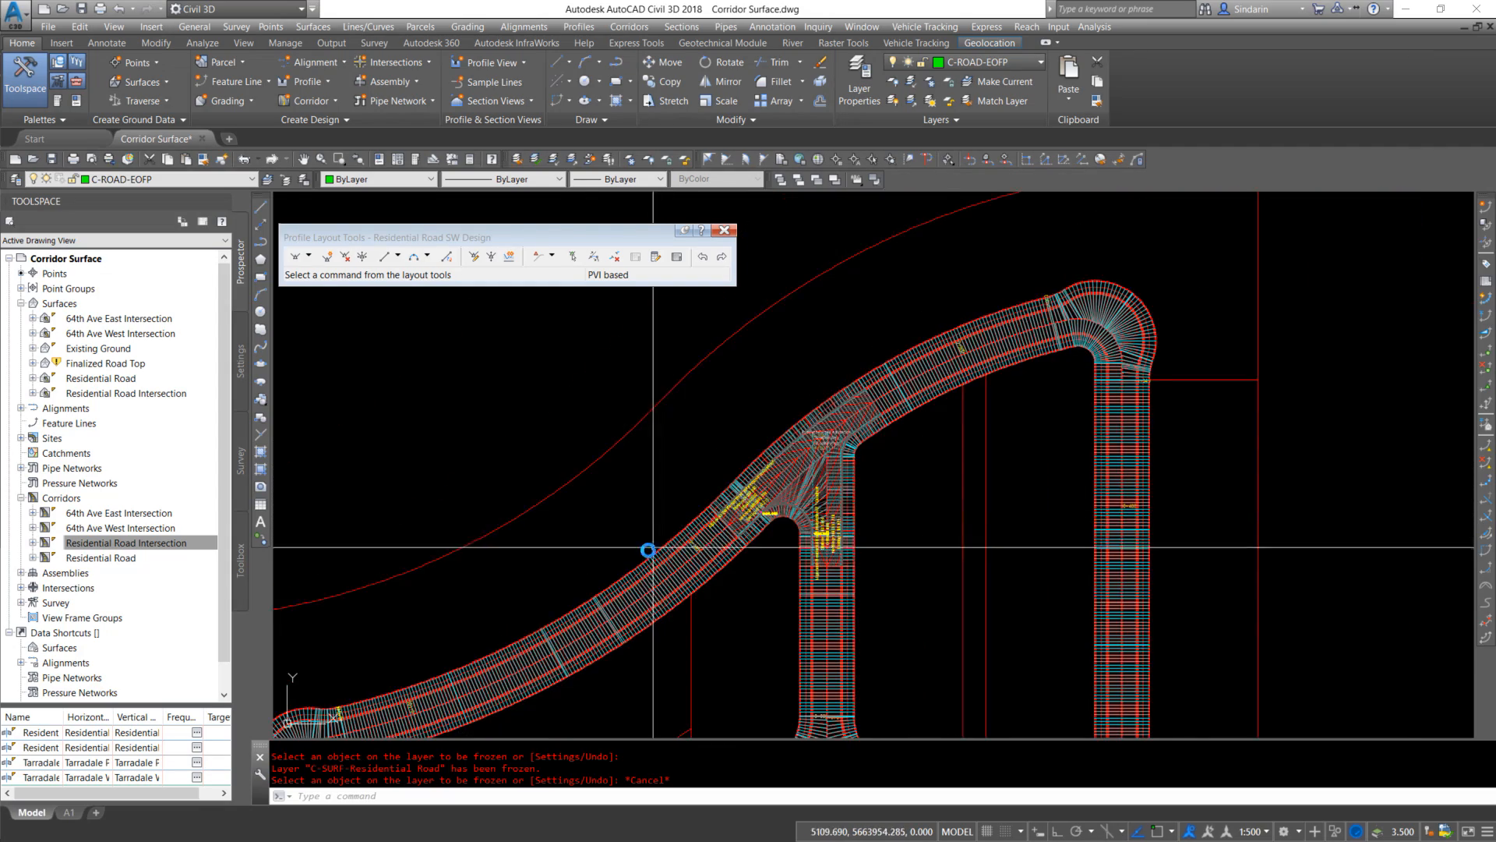
pyautogui.moveTo(1317, 663); pyautogui.dragTo(913, 524, button='middle')
pyautogui.scroll(4, 1064, 659)
pyautogui.scroll(5, 1041, 590)
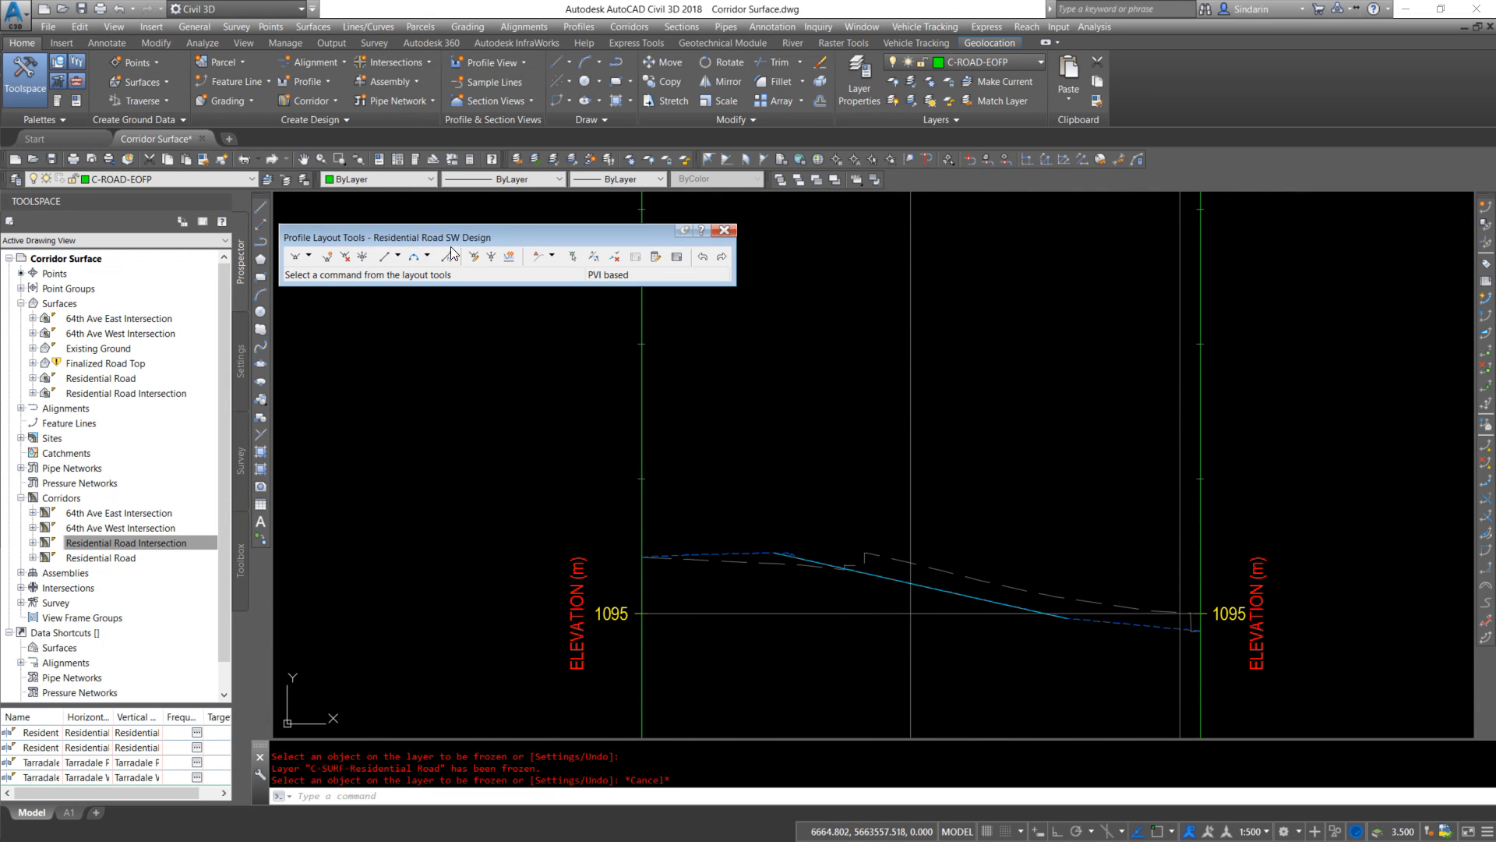
pyautogui.click(326, 263)
pyautogui.scroll(3, 860, 543)
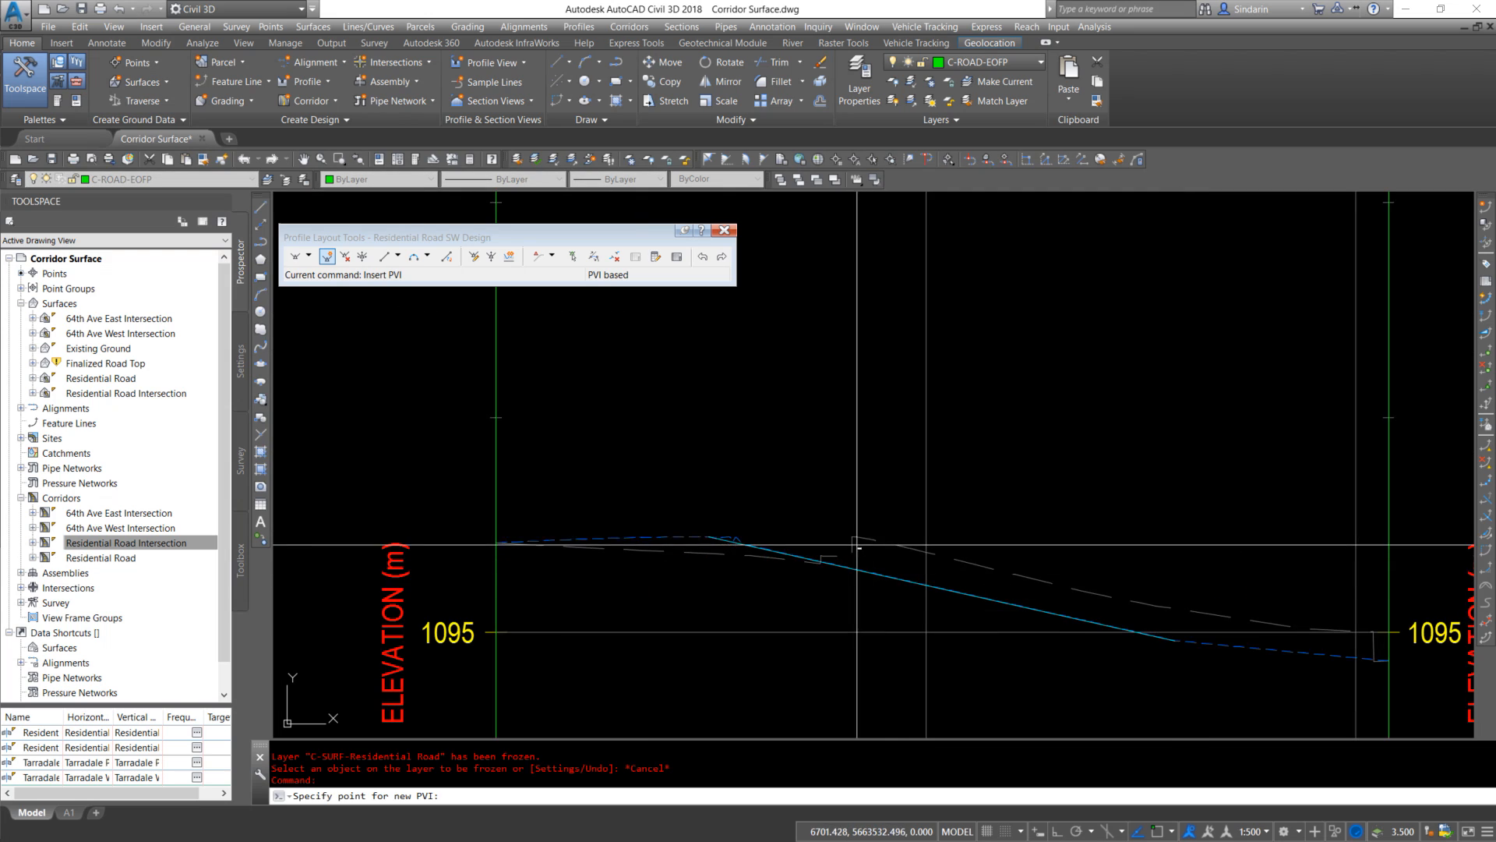
pyautogui.click(904, 559)
pyautogui.scroll(-5, 809, 545)
pyautogui.press('Escape')
# Rebuild the Residential Road Intersection corridor to include the PVI inserted in the southwest curb return profile
pyautogui.scroll(-16, 852, 602)
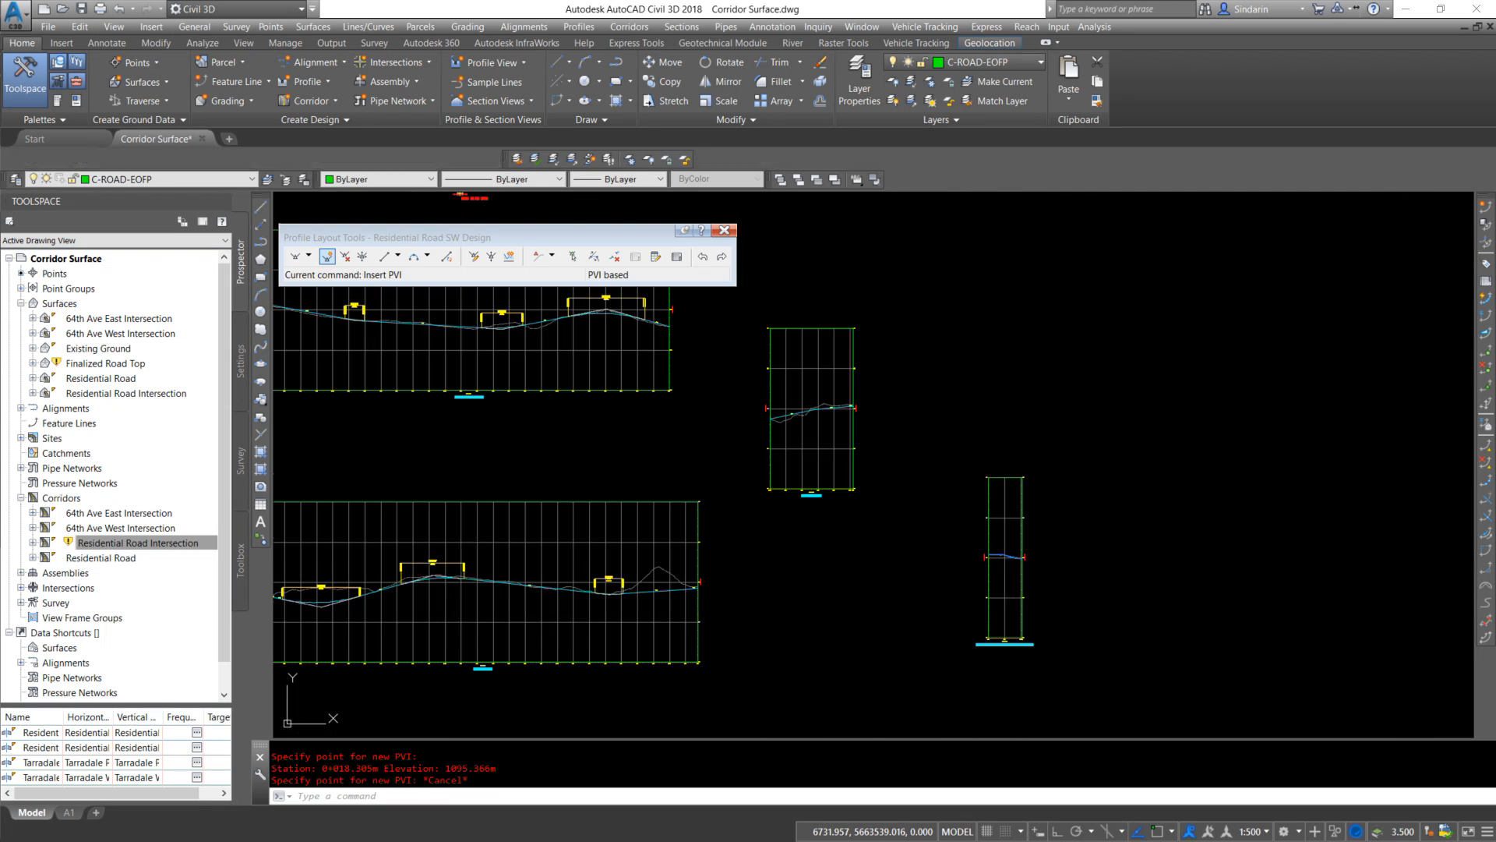
pyautogui.moveTo(686, 566); pyautogui.dragTo(1181, 541, button='middle')
pyautogui.scroll(15, 1028, 494)
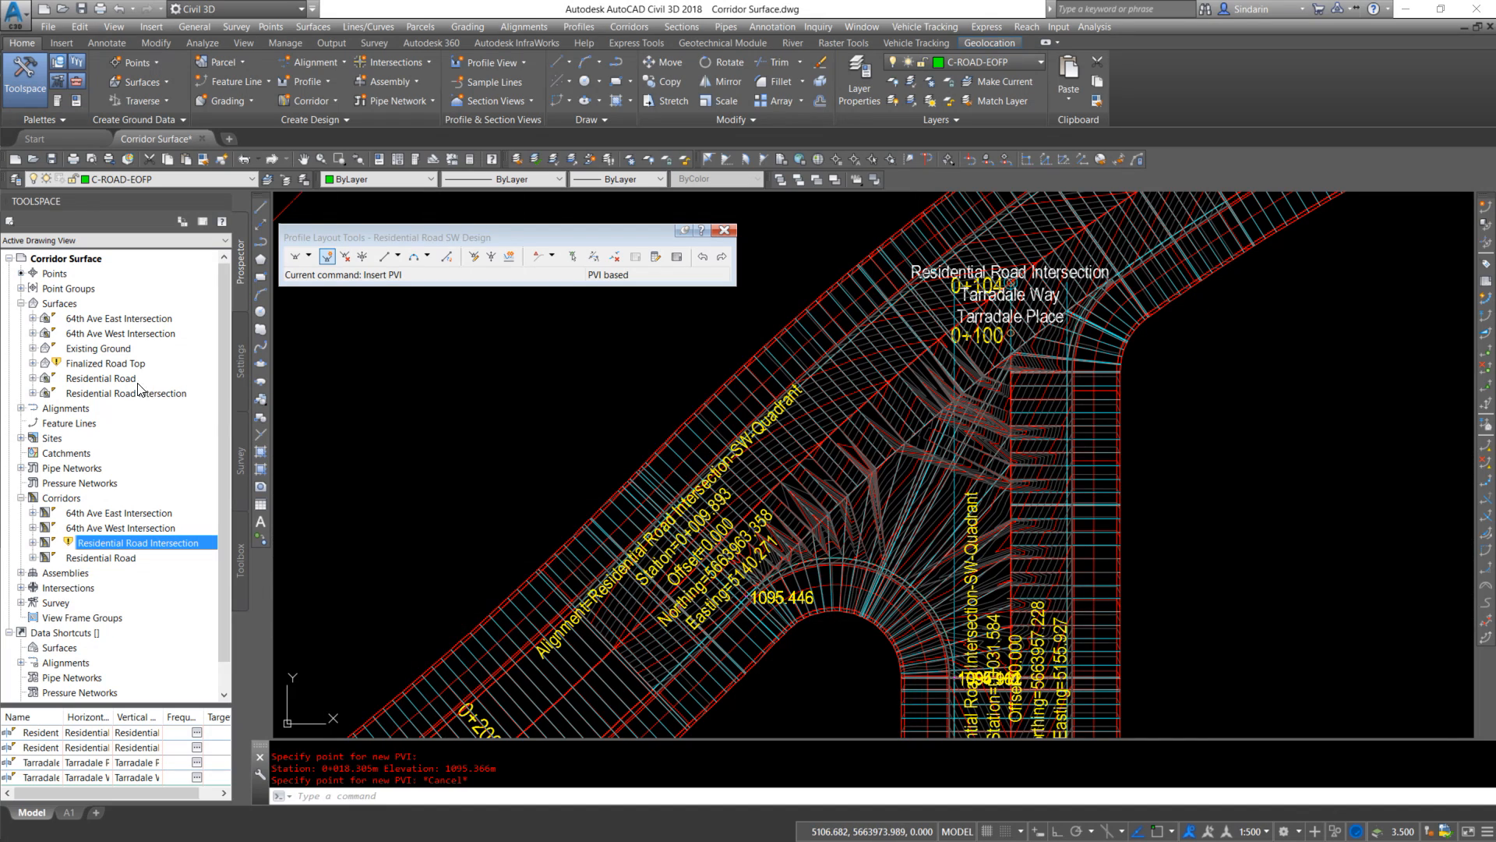
pyautogui.rightClick(122, 542)
pyautogui.click(214, 586)
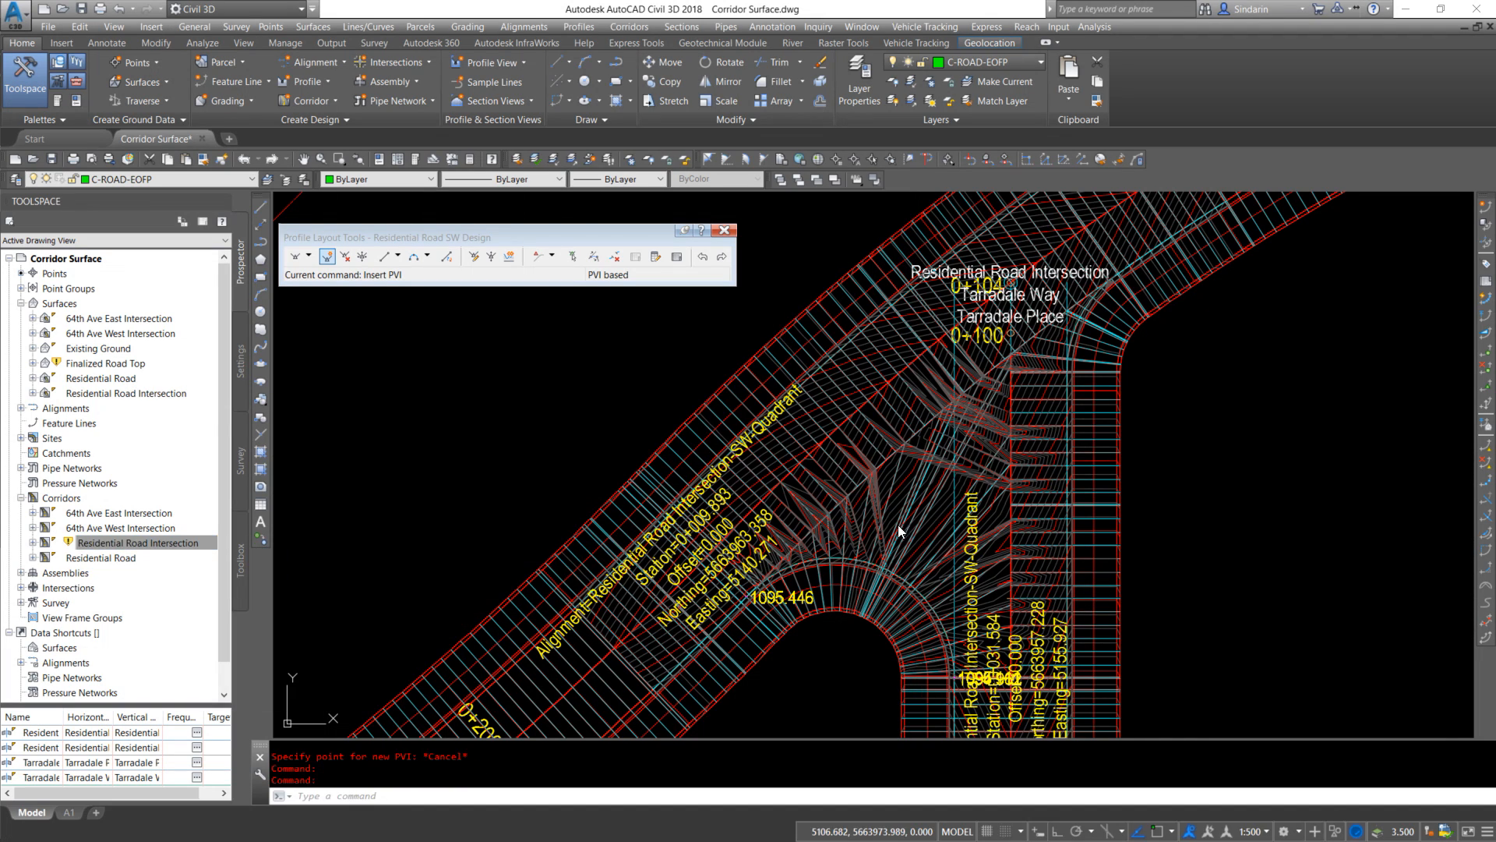
# Inspect the rebuilt Residential Road Intersection surface in plan and in a 3D object view, checking the southwest curb return from several angles
pyautogui.scroll(5, 880, 568)
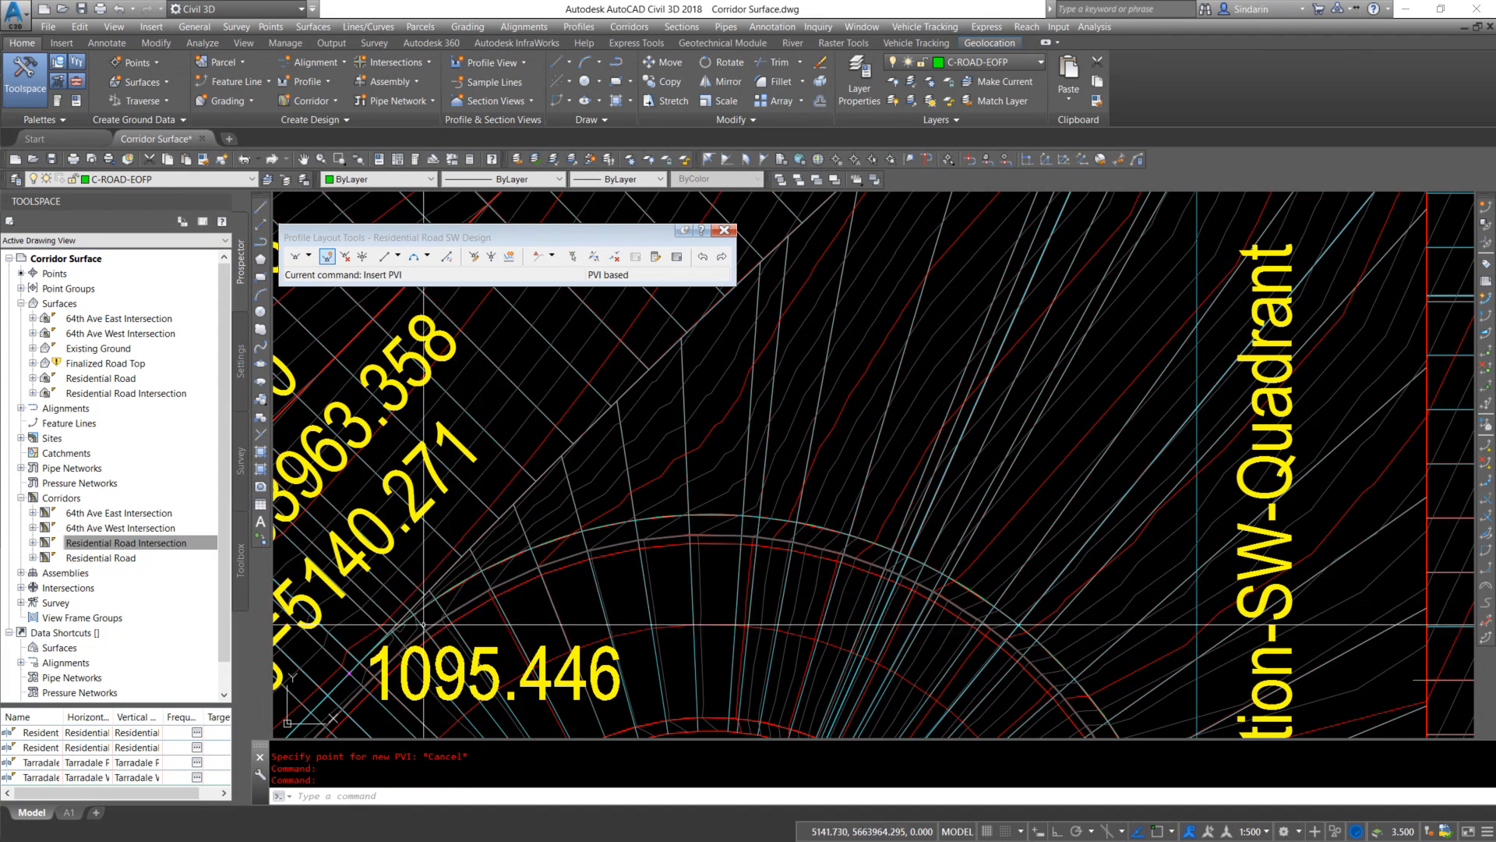
pyautogui.scroll(-3, 701, 526)
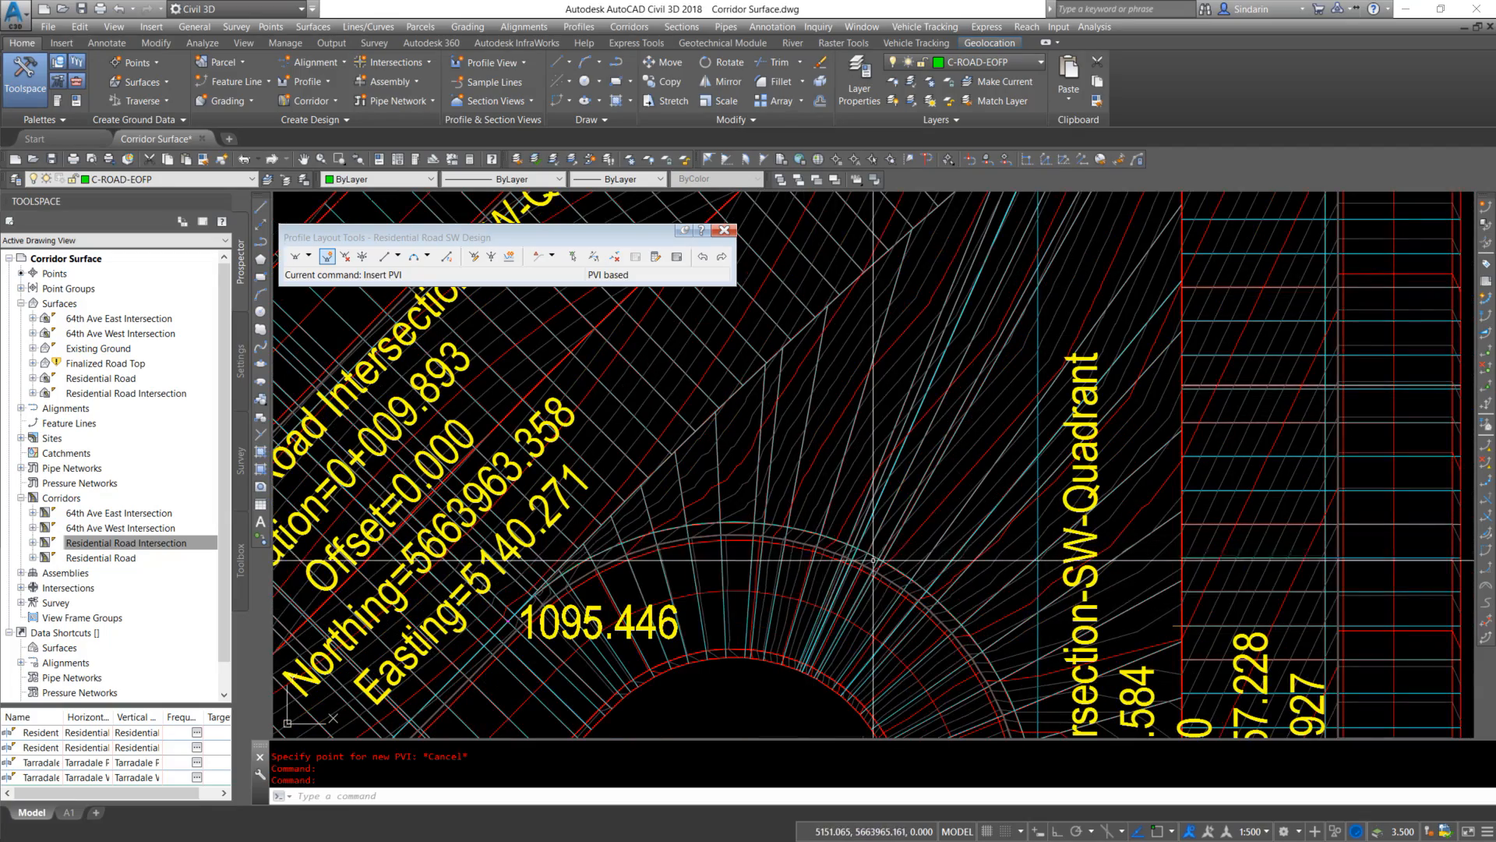
pyautogui.scroll(-2, 978, 612)
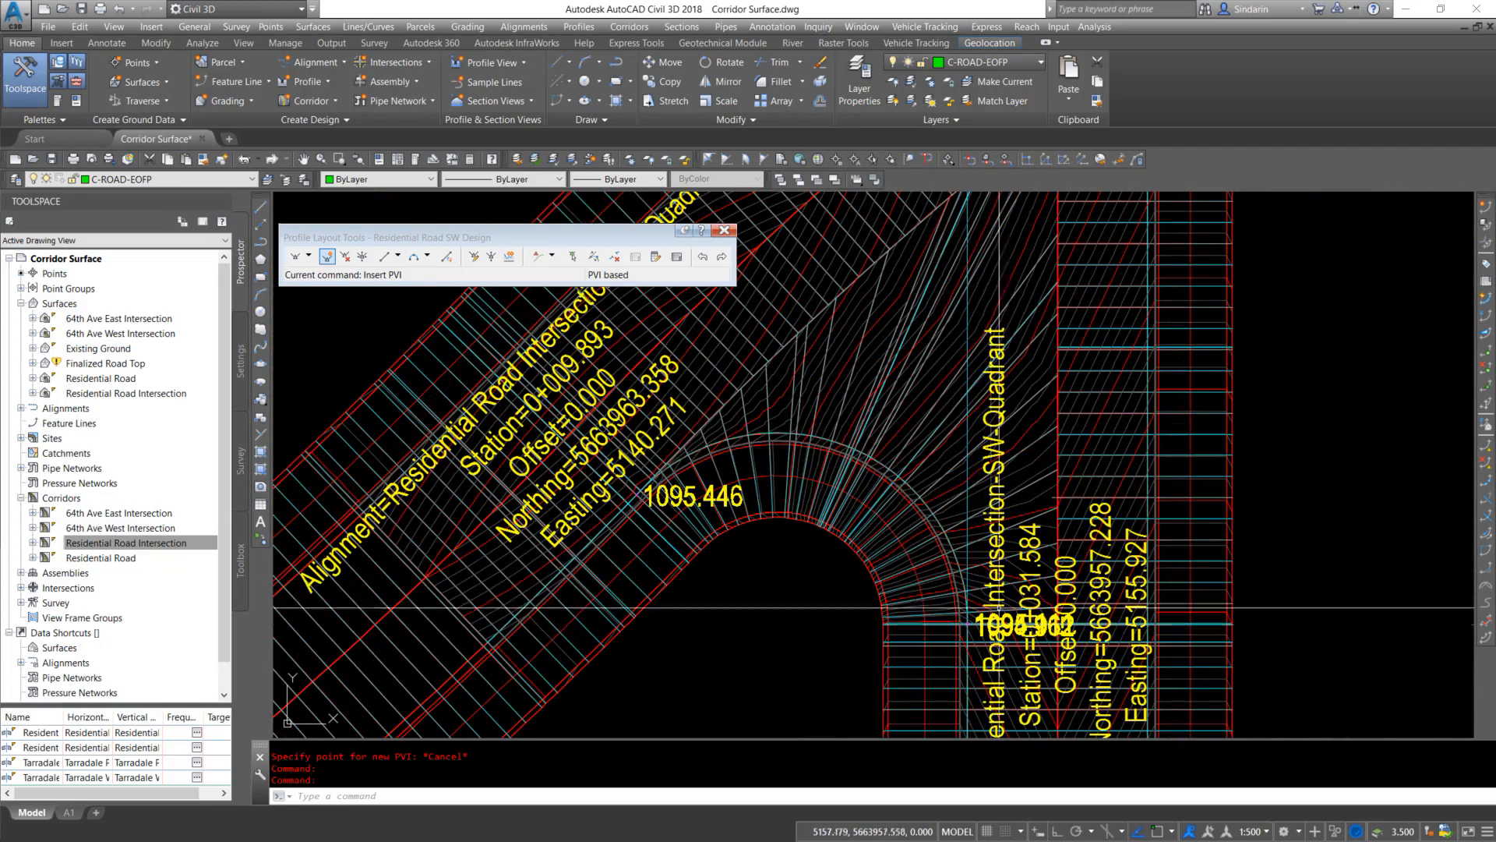
pyautogui.click(937, 420)
pyautogui.rightClick(938, 419)
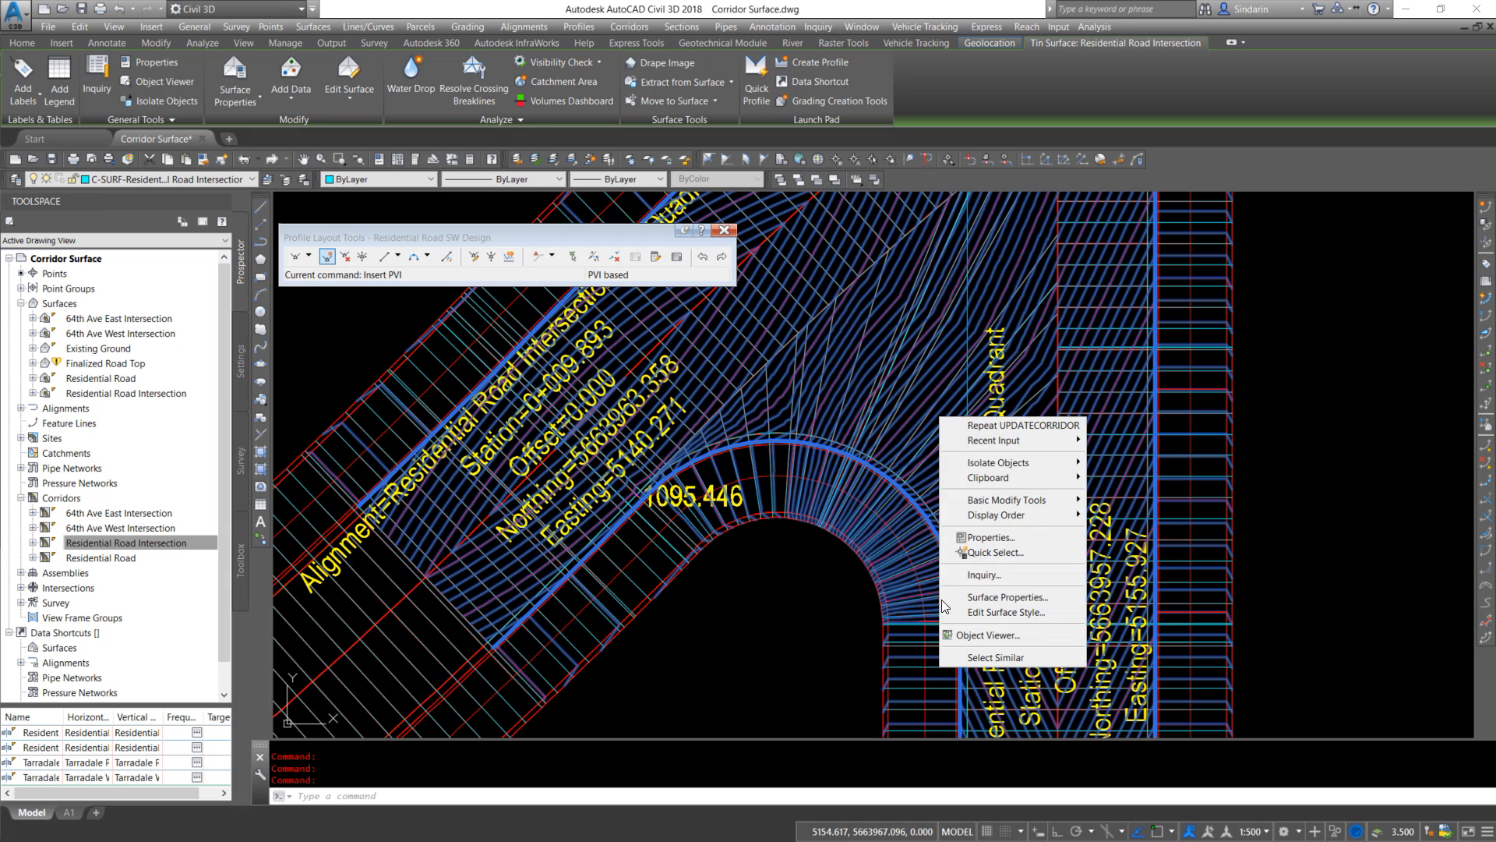
pyautogui.click(985, 634)
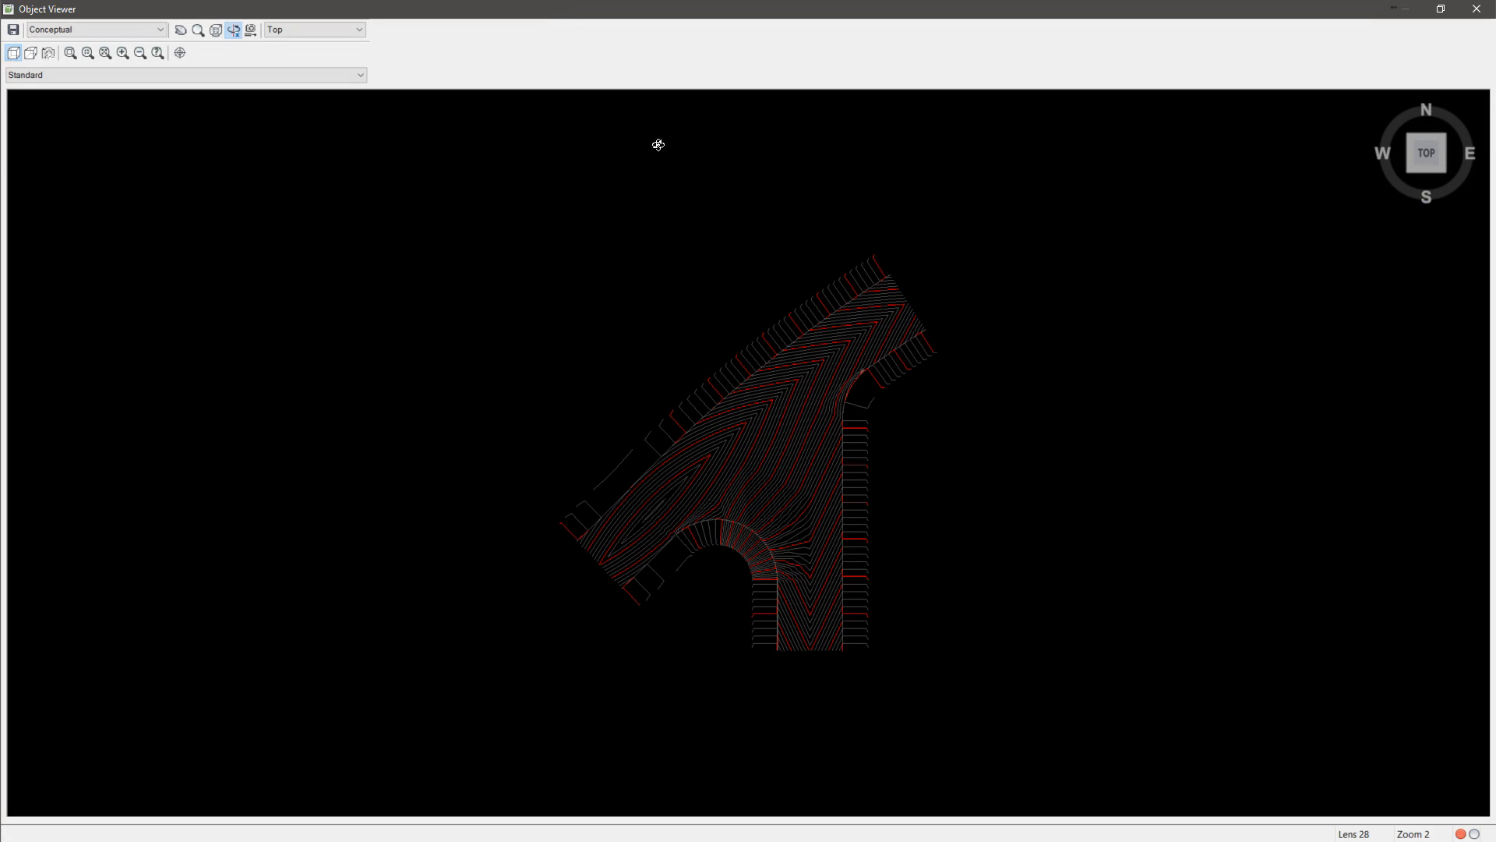
pyautogui.moveTo(734, 490)
pyautogui.mouseDown()
pyautogui.moveTo(770, 470)
pyautogui.moveTo(594, 535)
pyautogui.moveTo(775, 535)
pyautogui.moveTo(586, 524)
pyautogui.moveTo(779, 441)
pyautogui.moveTo(474, 505)
pyautogui.moveTo(664, 515)
pyautogui.moveTo(682, 548)
pyautogui.moveTo(755, 554)
pyautogui.moveTo(704, 572)
pyautogui.moveTo(825, 483)
pyautogui.moveTo(832, 538)
pyautogui.moveTo(658, 554)
pyautogui.moveTo(576, 458)
pyautogui.mouseUp()
pyautogui.moveTo(789, 318); pyautogui.dragTo(825, 328)
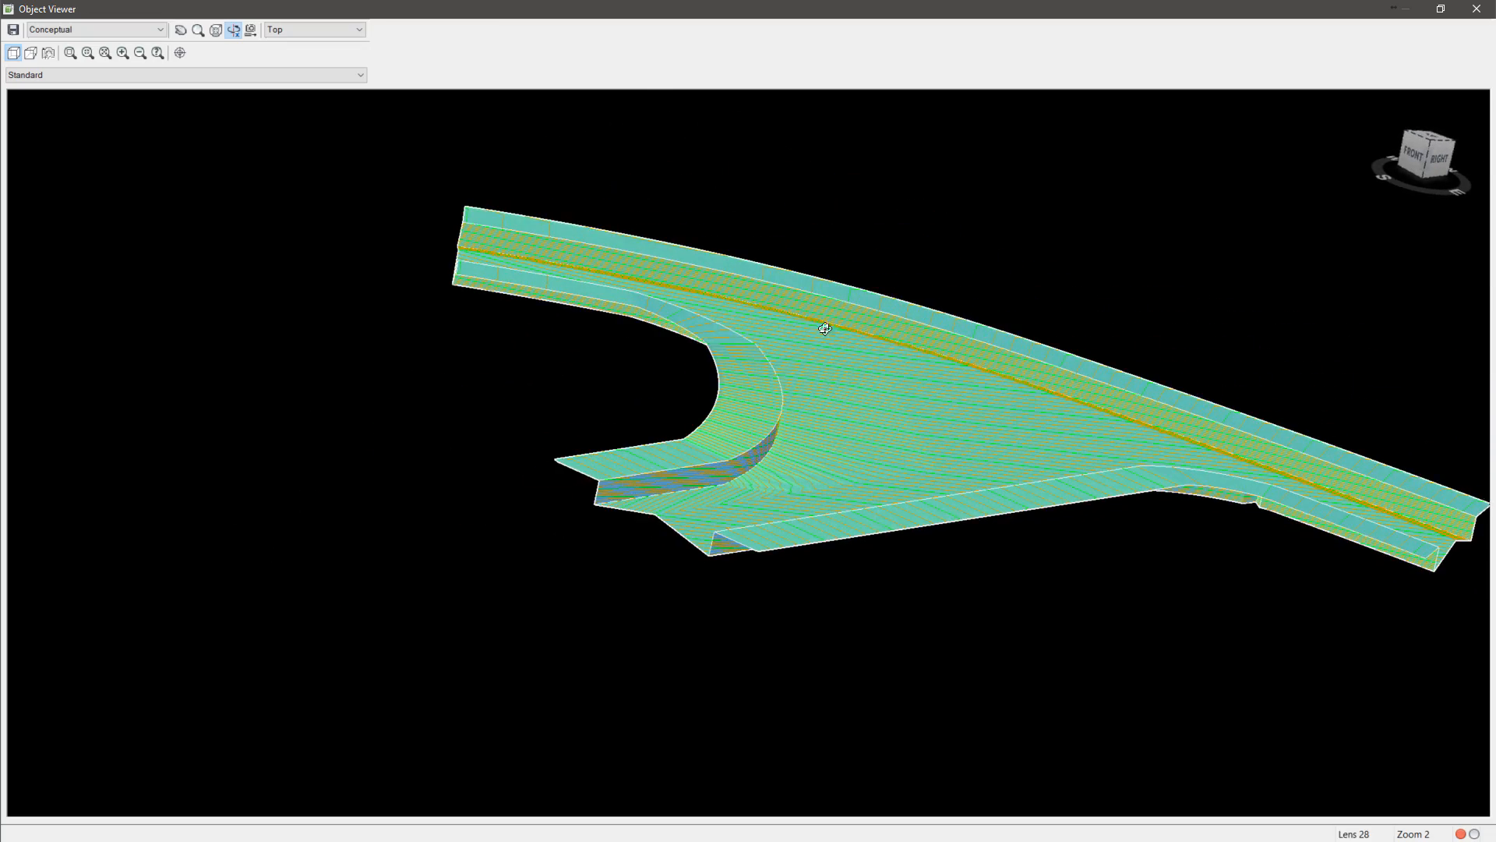
pyautogui.moveTo(775, 572); pyautogui.dragTo(961, 640)
pyautogui.moveTo(803, 619); pyautogui.dragTo(795, 520)
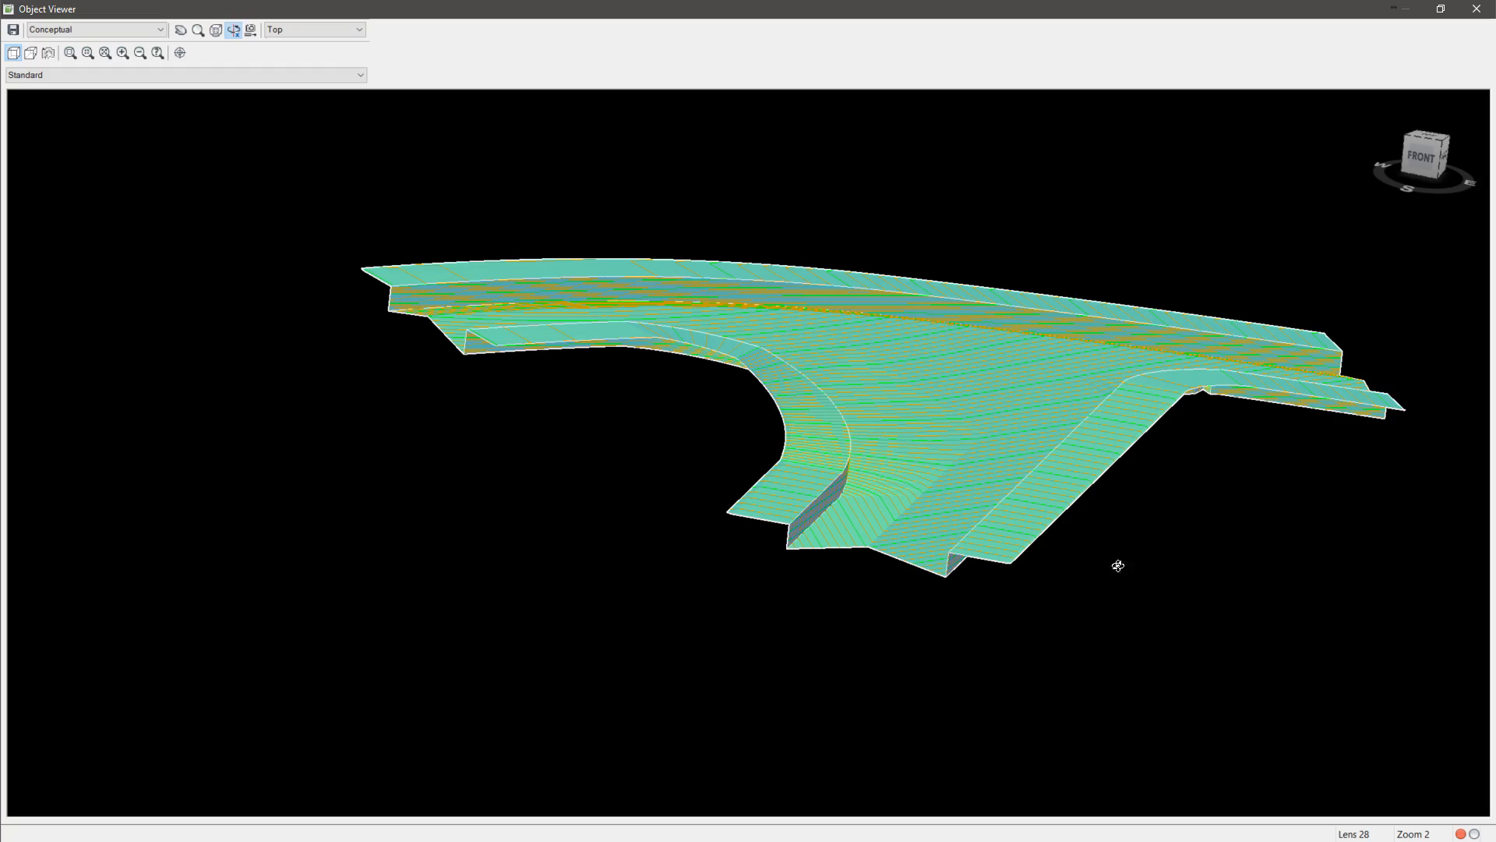
pyautogui.moveTo(833, 430); pyautogui.dragTo(859, 555)
pyautogui.moveTo(662, 541); pyautogui.dragTo(625, 441)
pyautogui.rightClick(753, 404)
pyautogui.click(825, 413)
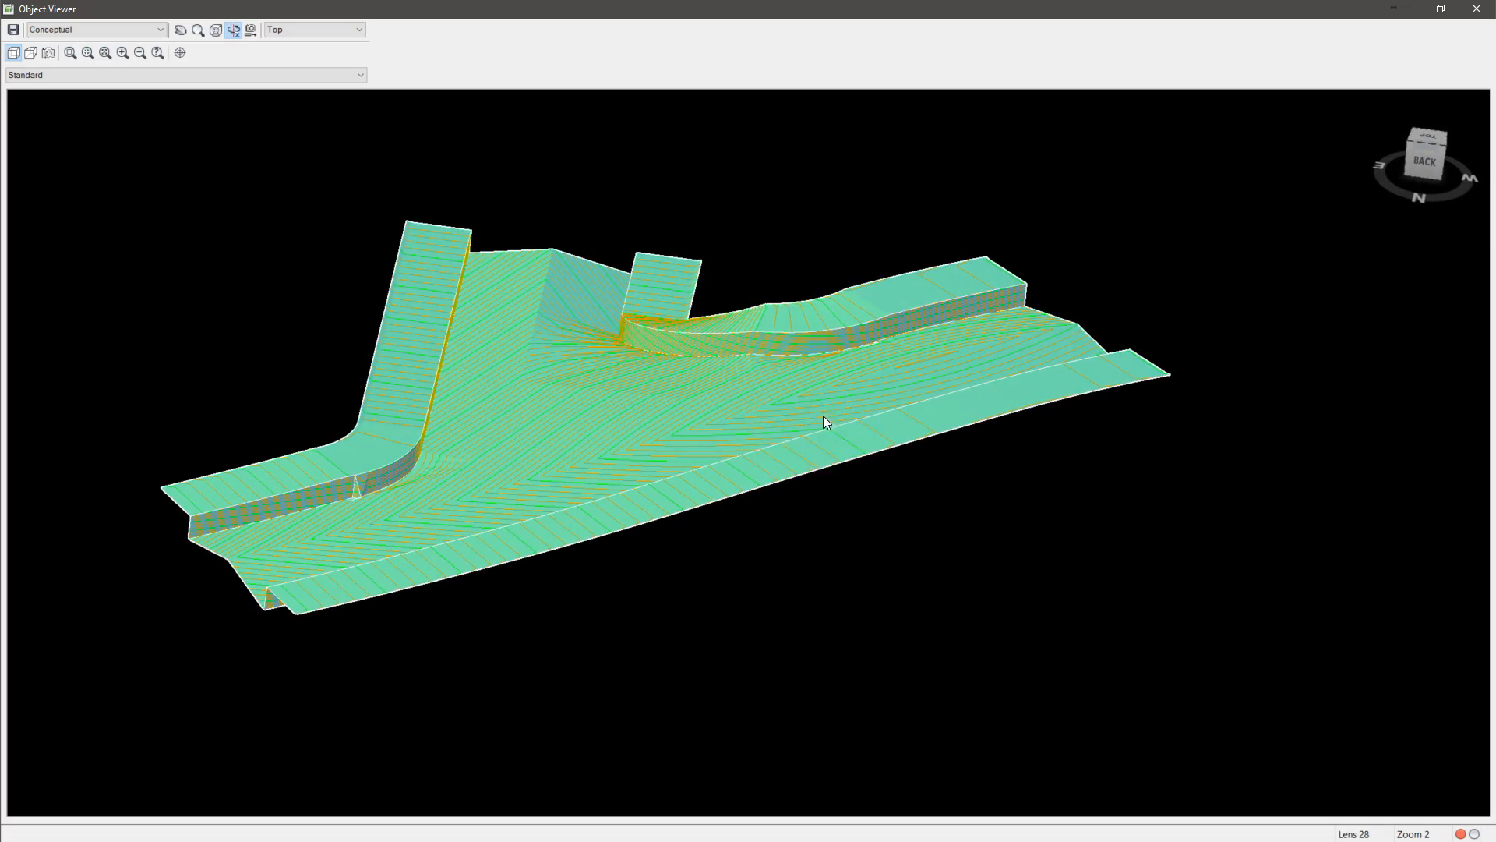
# Freeze the C-SURF-Residential Road Intersection layer by selecting the intersection surface
pyautogui.scroll(-4, 873, 515)
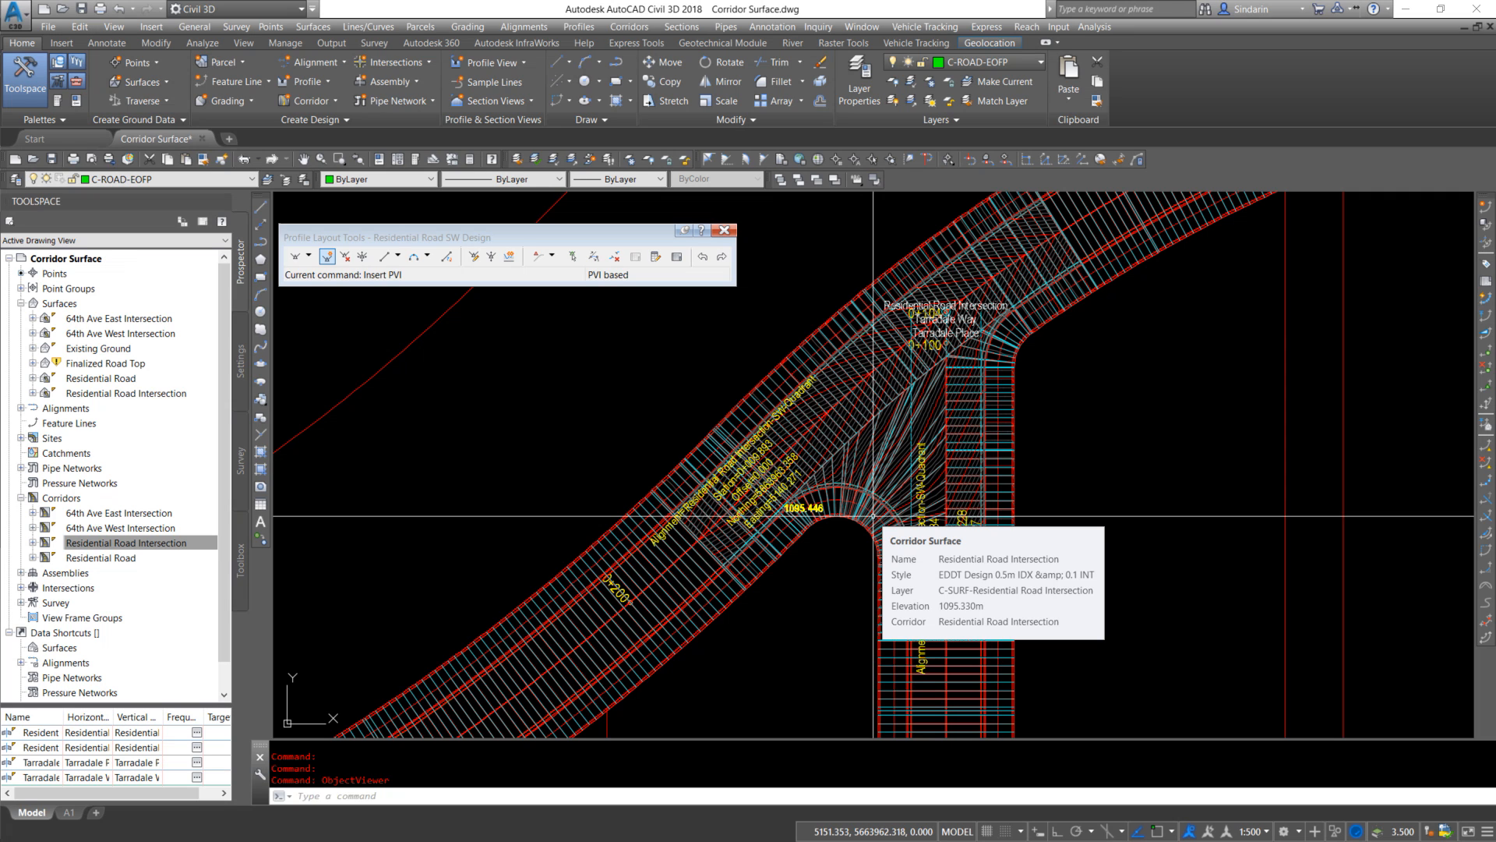
pyautogui.click(637, 159)
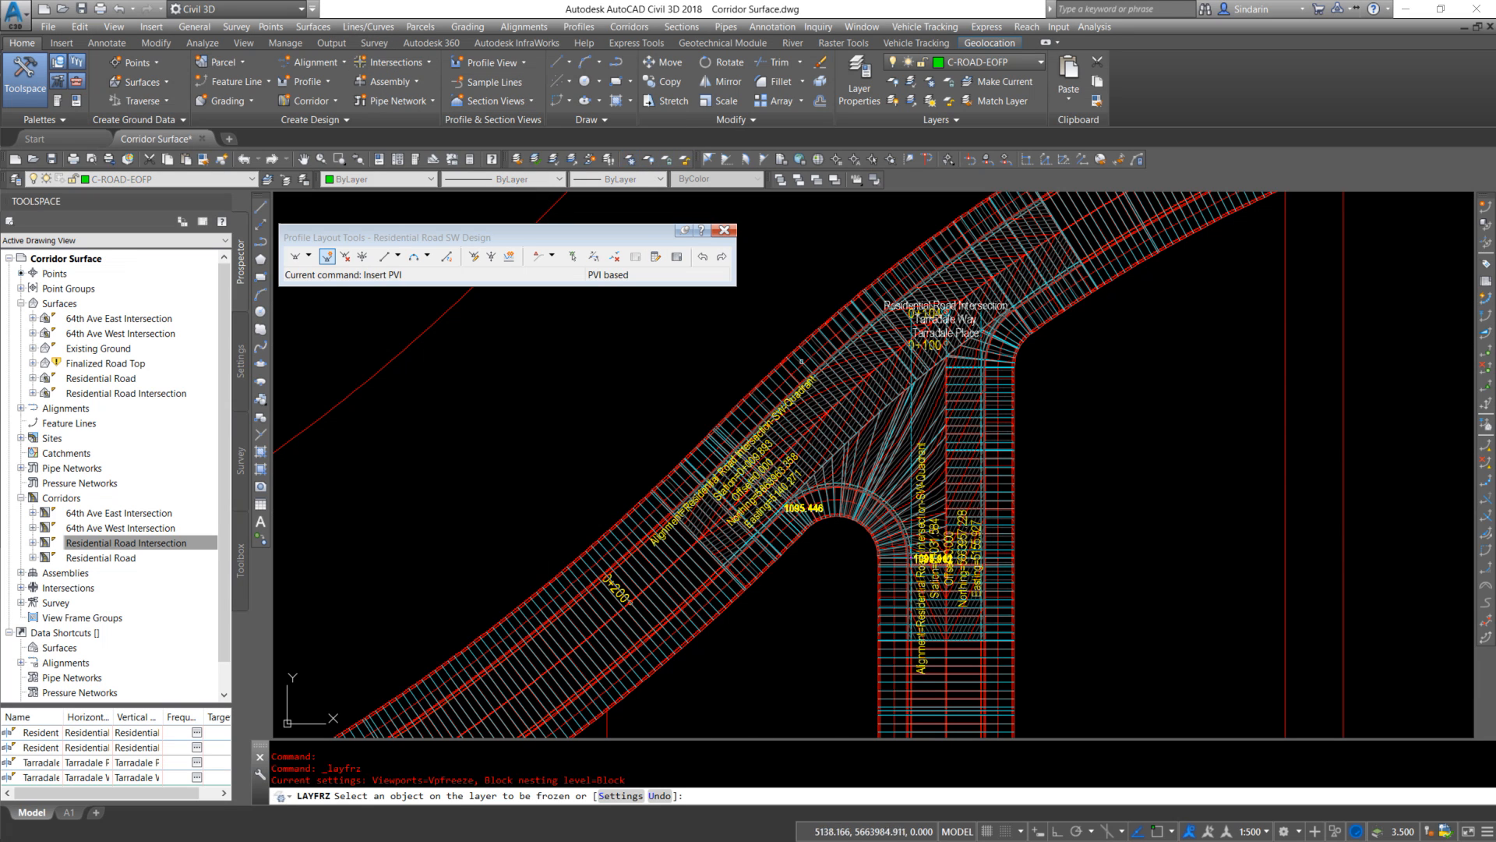
pyautogui.click(879, 416)
pyautogui.scroll(-4, 879, 416)
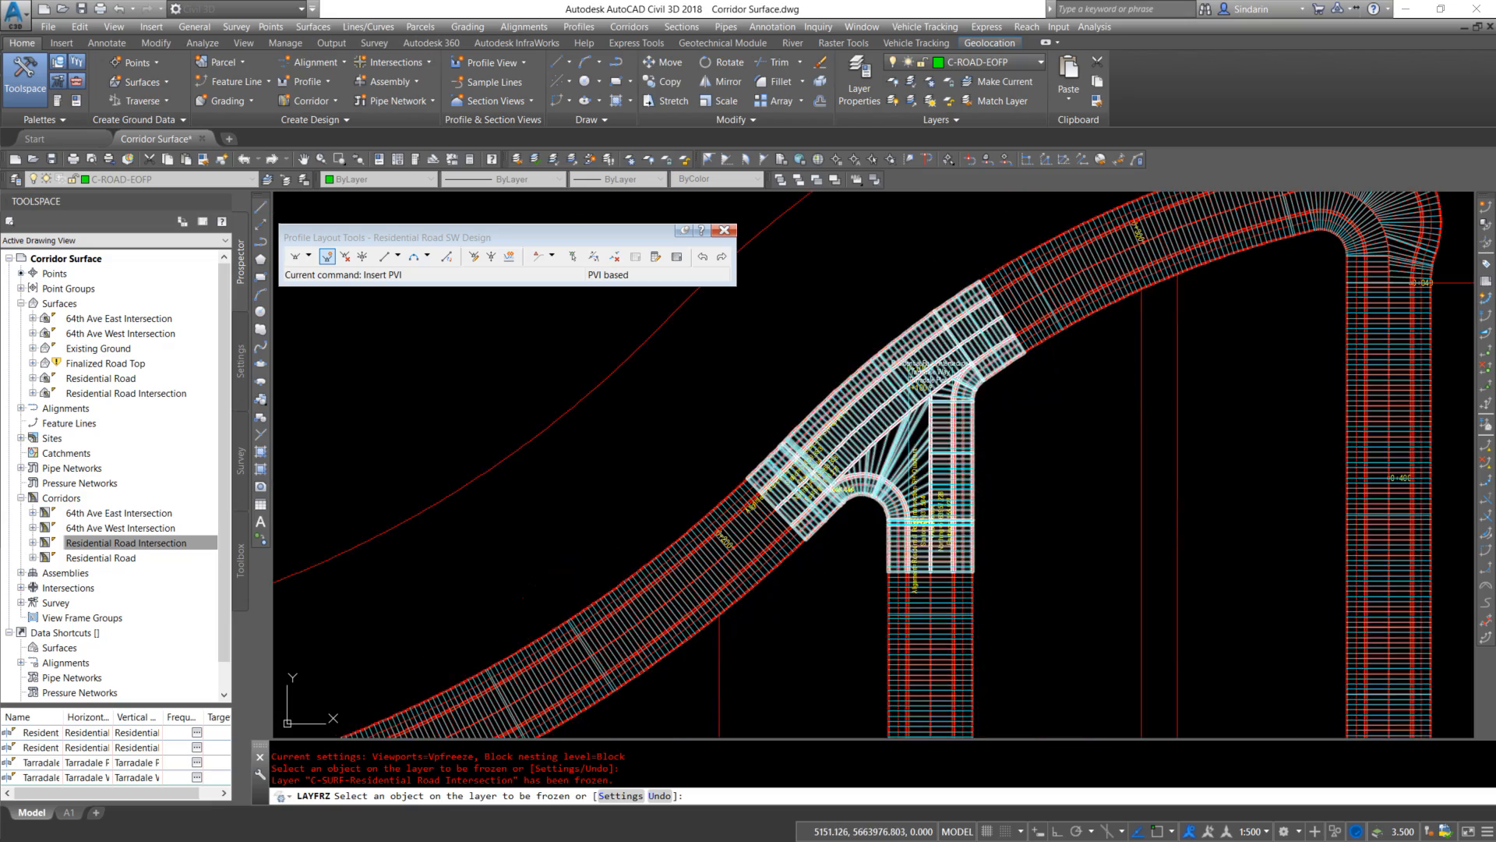
pyautogui.scroll(6, 869, 516)
pyautogui.press('Escape')
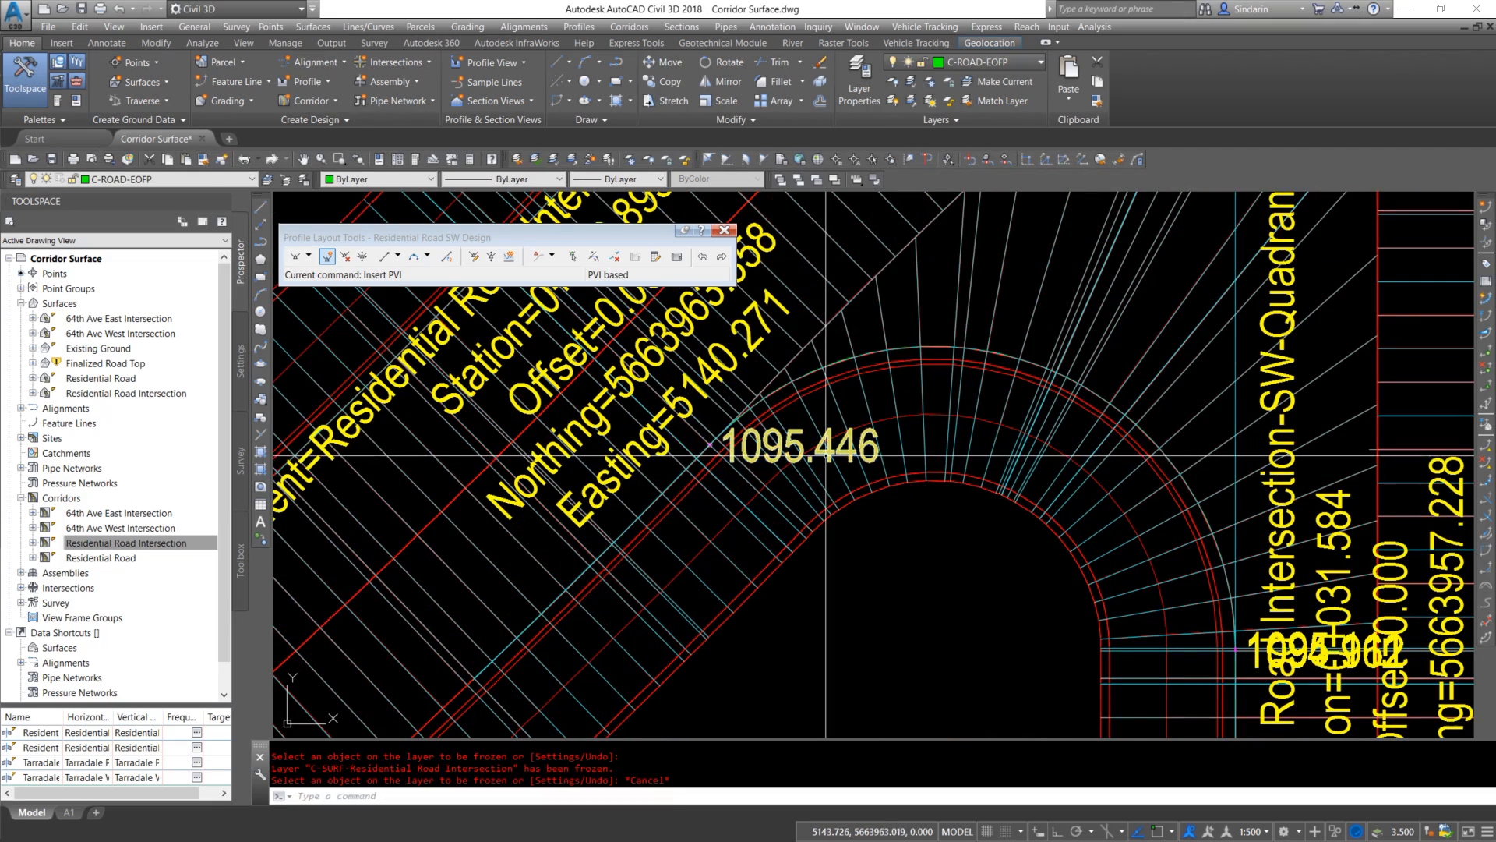
# Erase the station-offset and elevation labels at both tie-in points of the southwest curb return
pyautogui.click(840, 501)
pyautogui.press('Delete')
pyautogui.click(751, 353)
pyautogui.press('Delete')
pyautogui.scroll(-3, 750, 353)
pyautogui.scroll(2, 889, 421)
pyautogui.click(918, 437)
pyautogui.press('Delete')
pyautogui.click(882, 421)
pyautogui.press('Delete')
pyautogui.click(877, 422)
pyautogui.press('Delete')
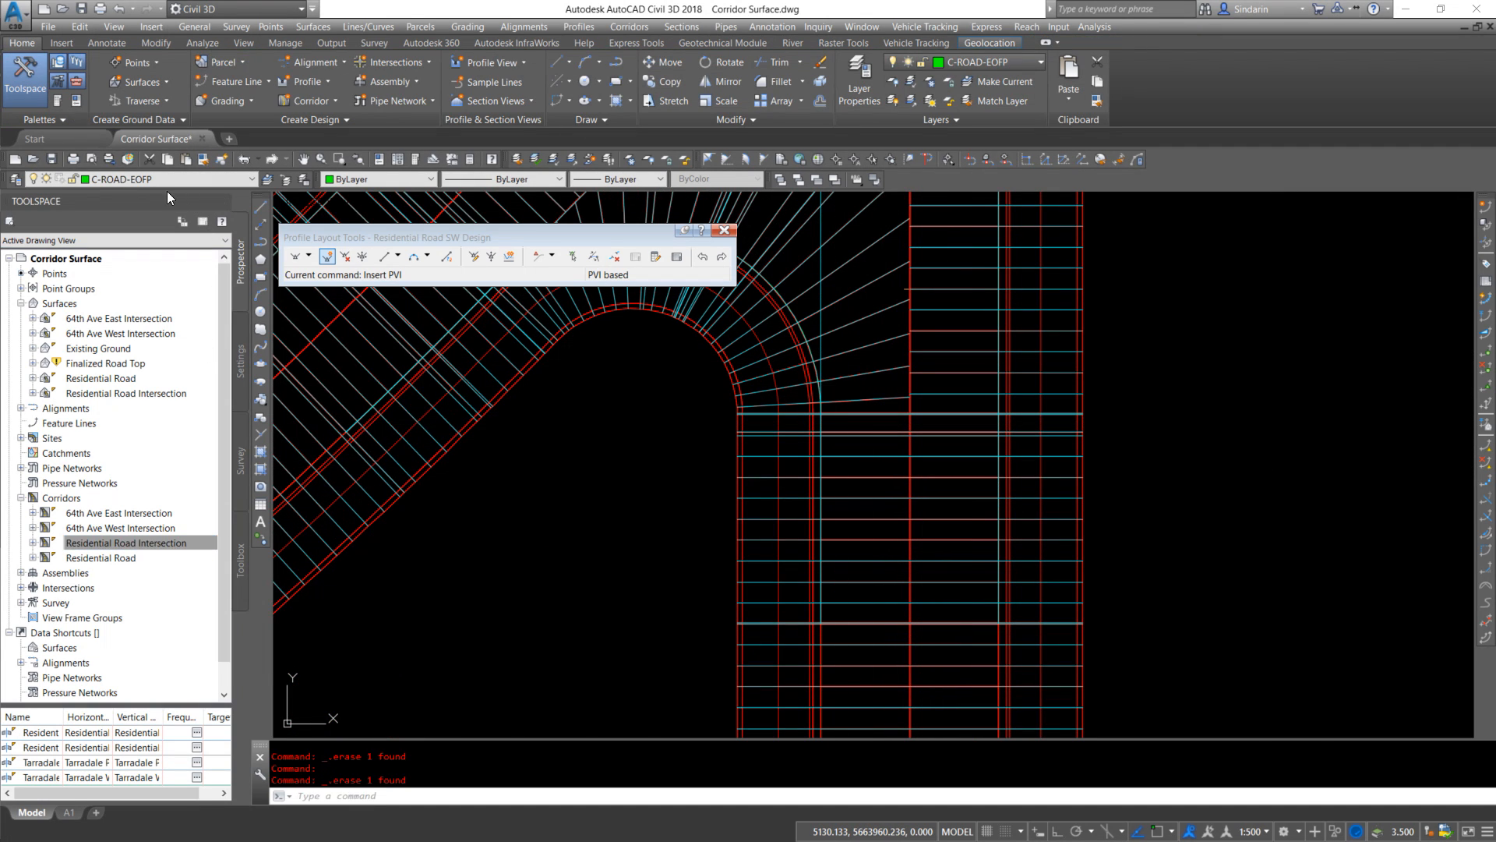
# Rebuild the out-of-date Finalized Road Top surface and thaw its layer, C-SURF-Finalized Road Top
pyautogui.rightClick(93, 370)
pyautogui.click(117, 377)
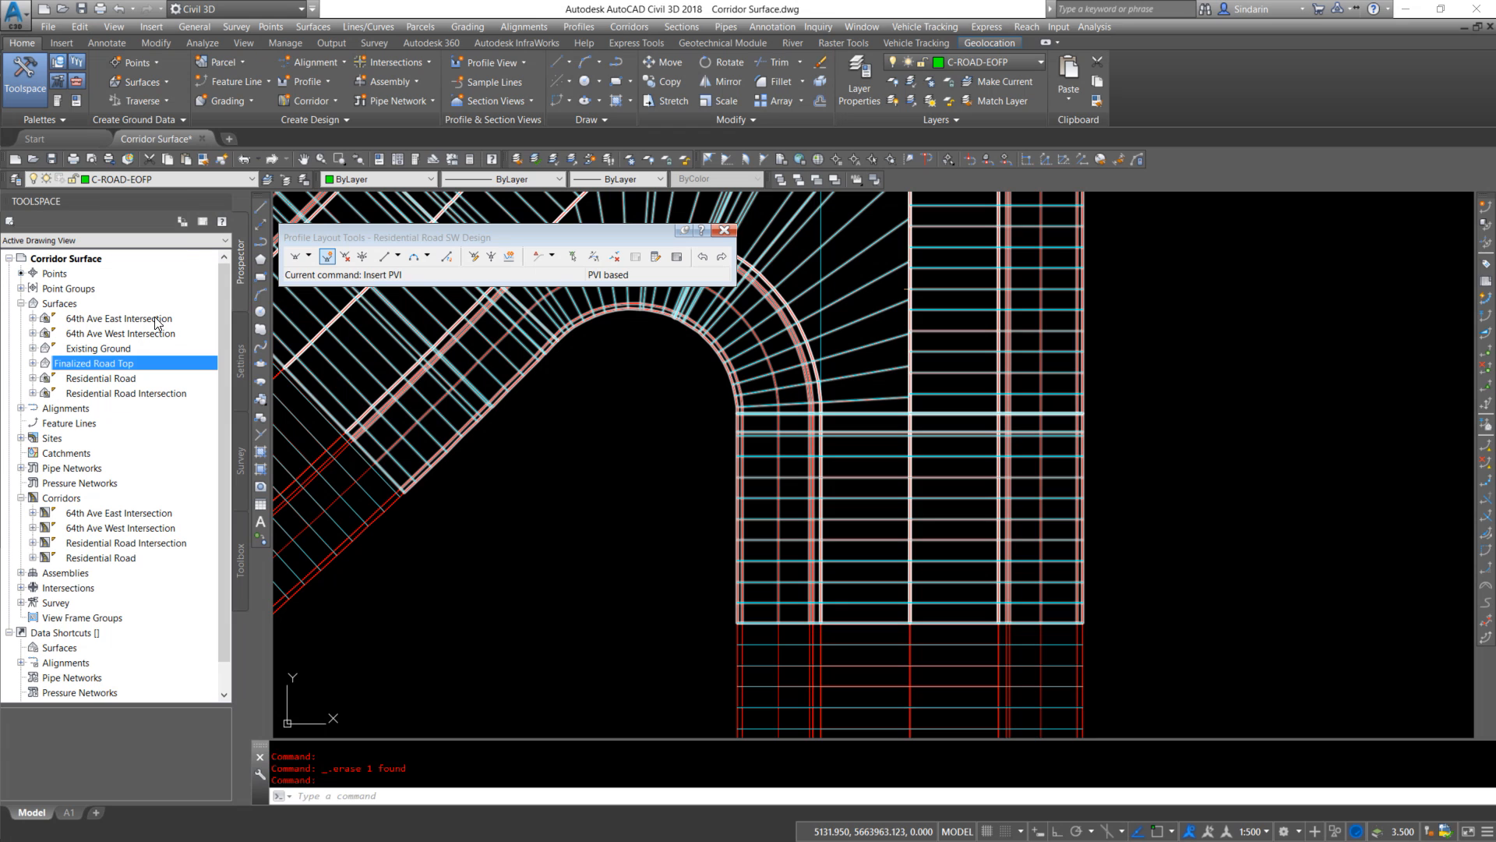
pyautogui.click(175, 179)
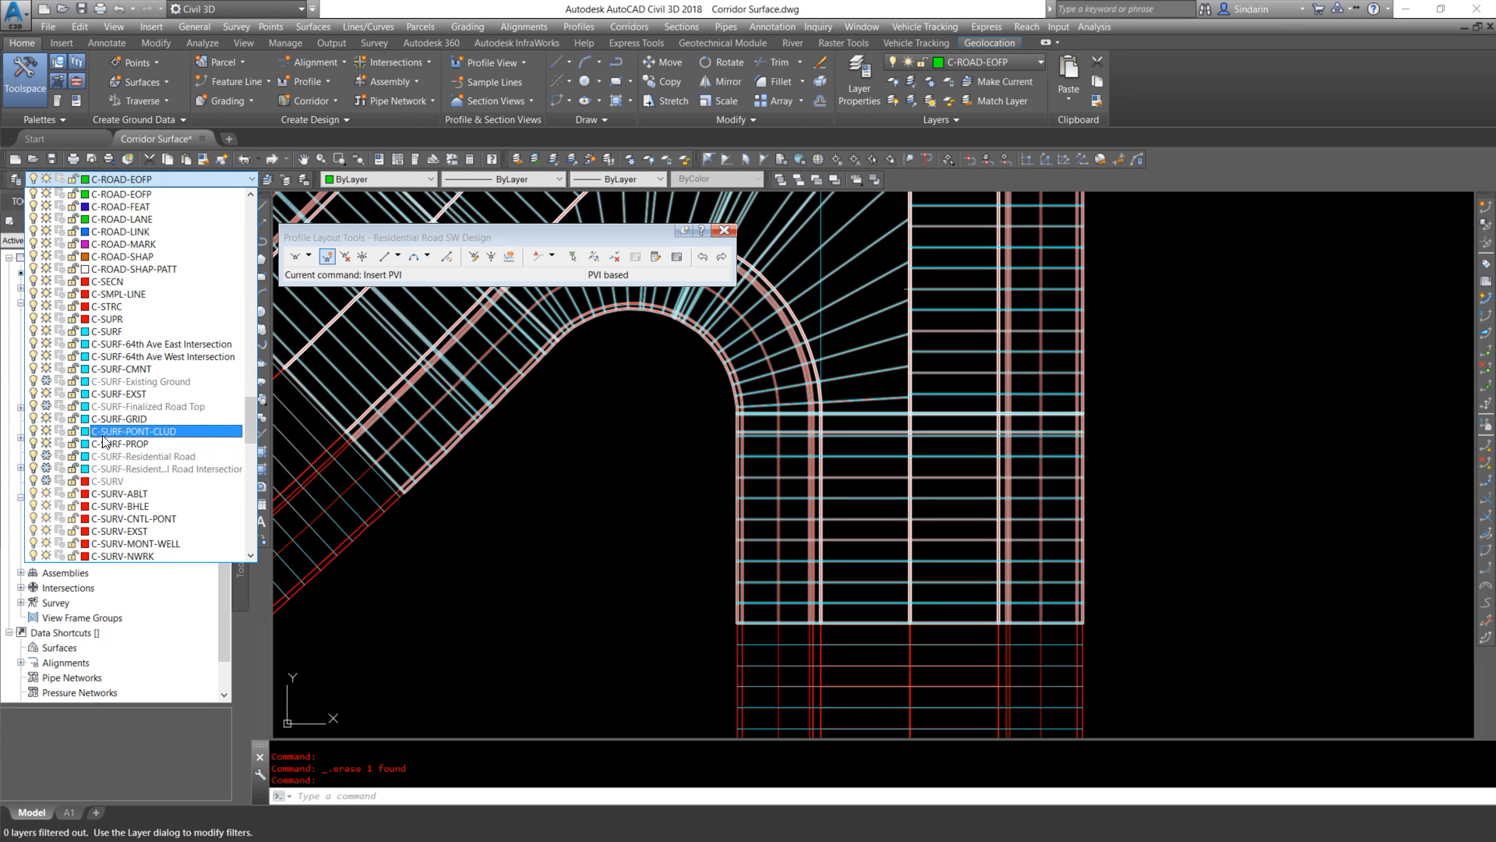
pyautogui.click(49, 405)
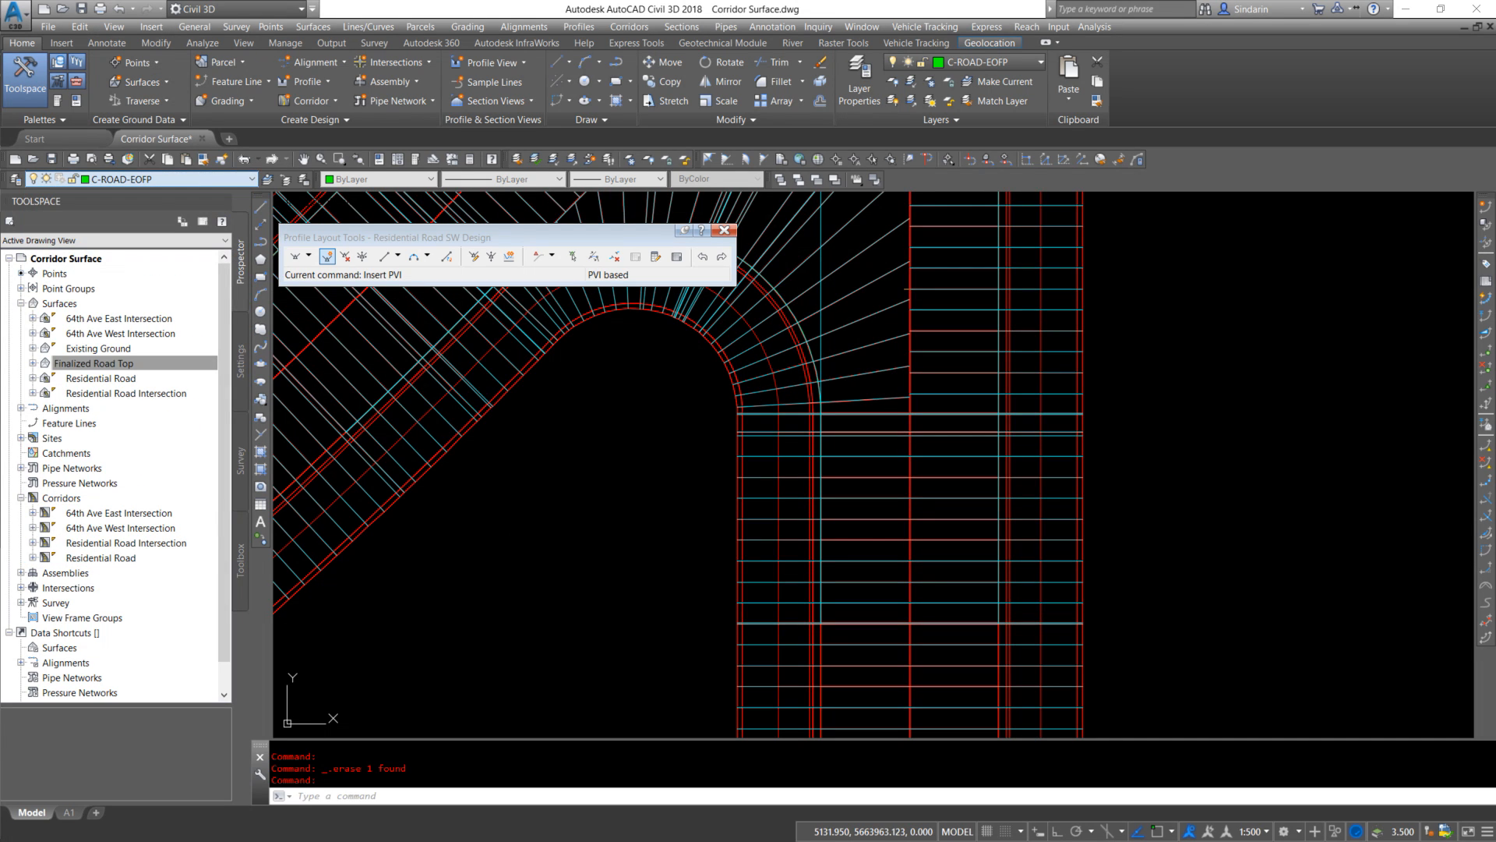
# Show the Finalized Road Top surface in a 3D object view and examine the cul-de-sac and its curb transitions
pyautogui.click(663, 395)
pyautogui.rightClick(662, 395)
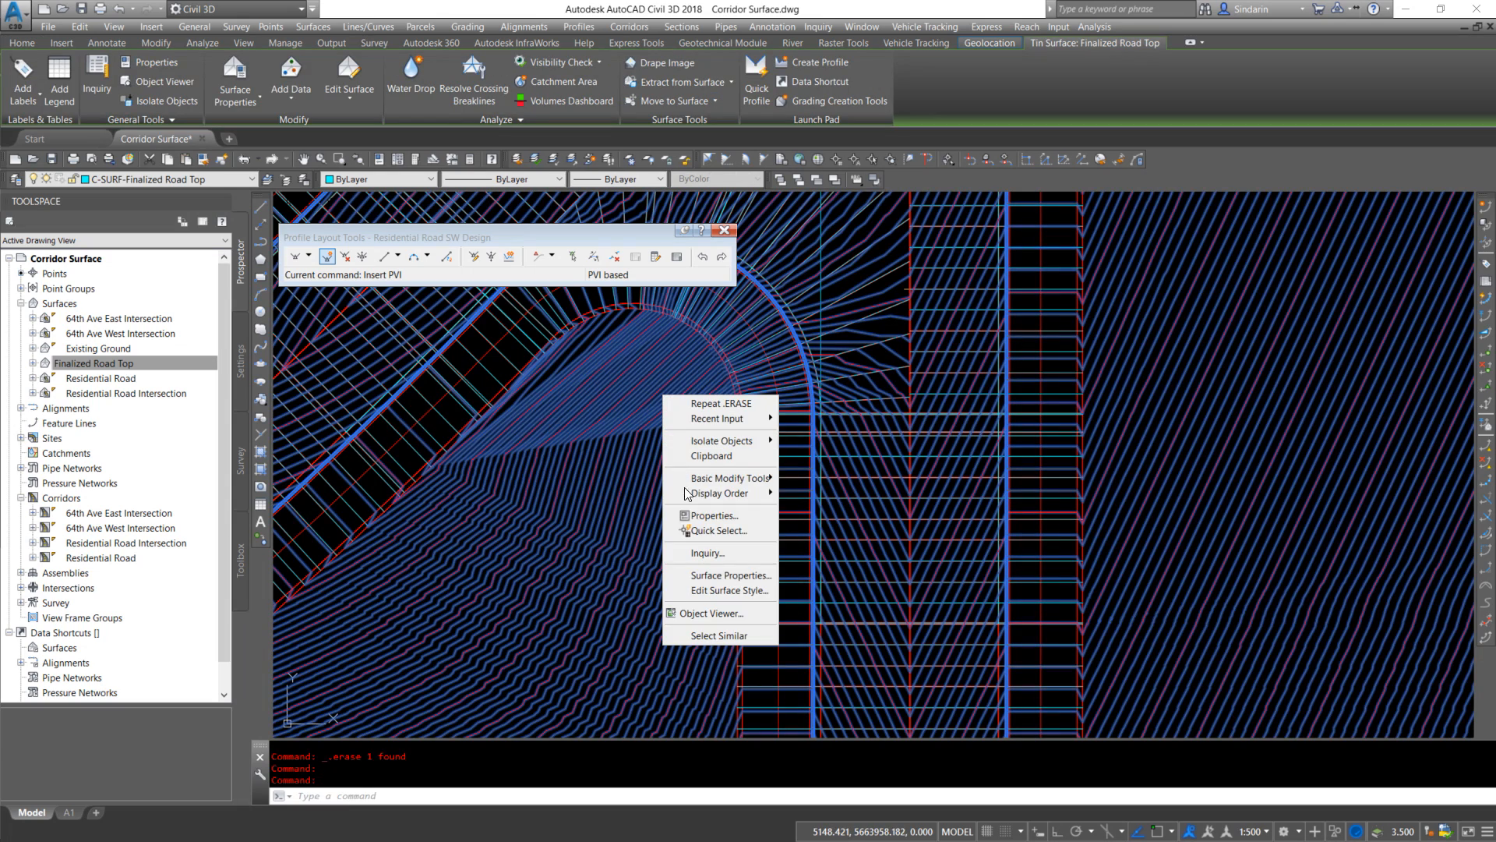
pyautogui.click(719, 614)
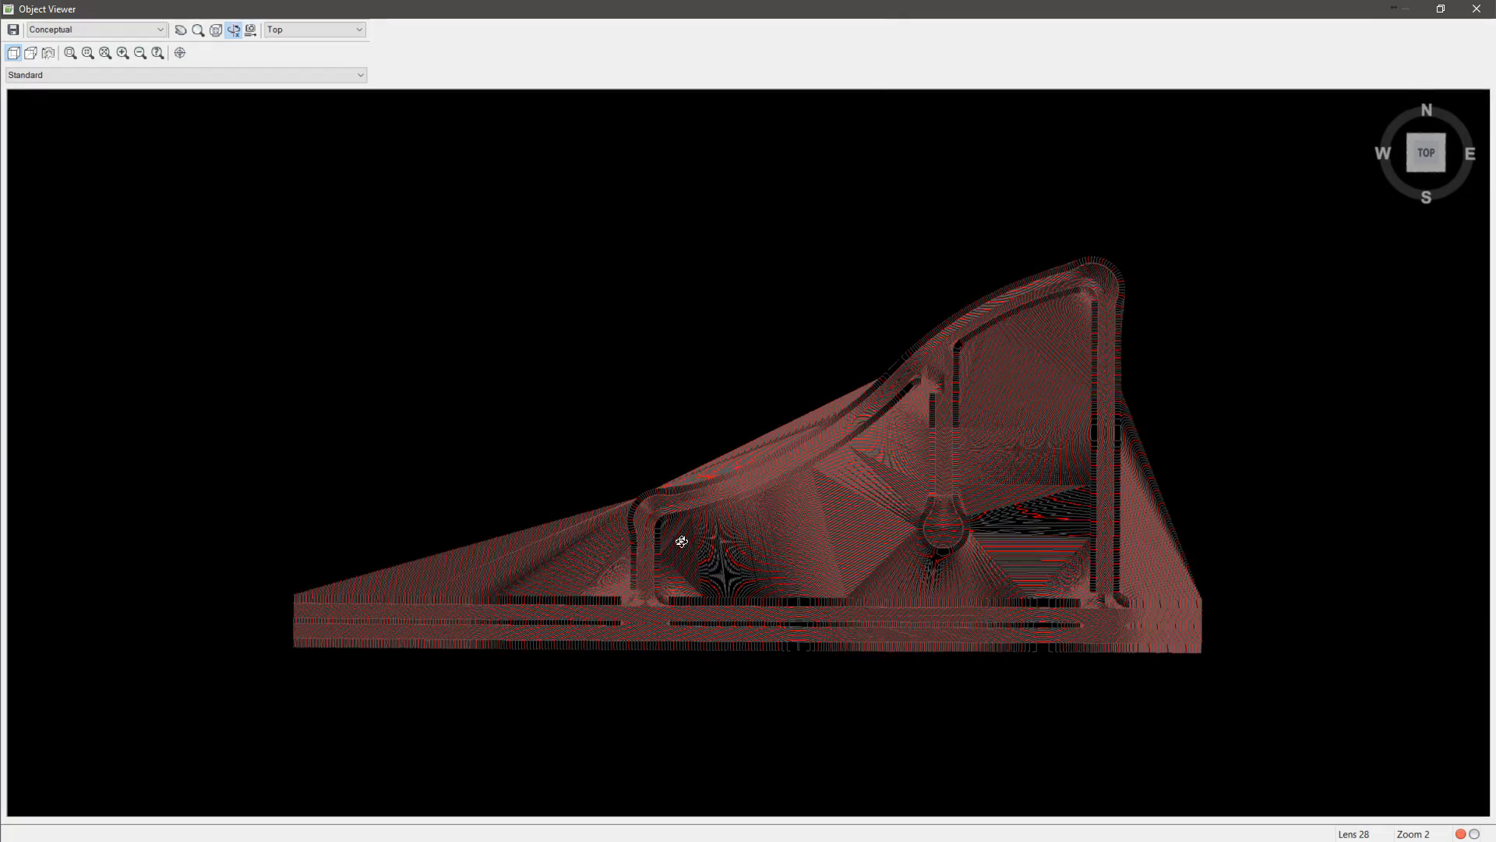
pyautogui.moveTo(681, 541); pyautogui.dragTo(628, 293)
pyautogui.scroll(5, 906, 534)
pyautogui.scroll(5, 906, 534)
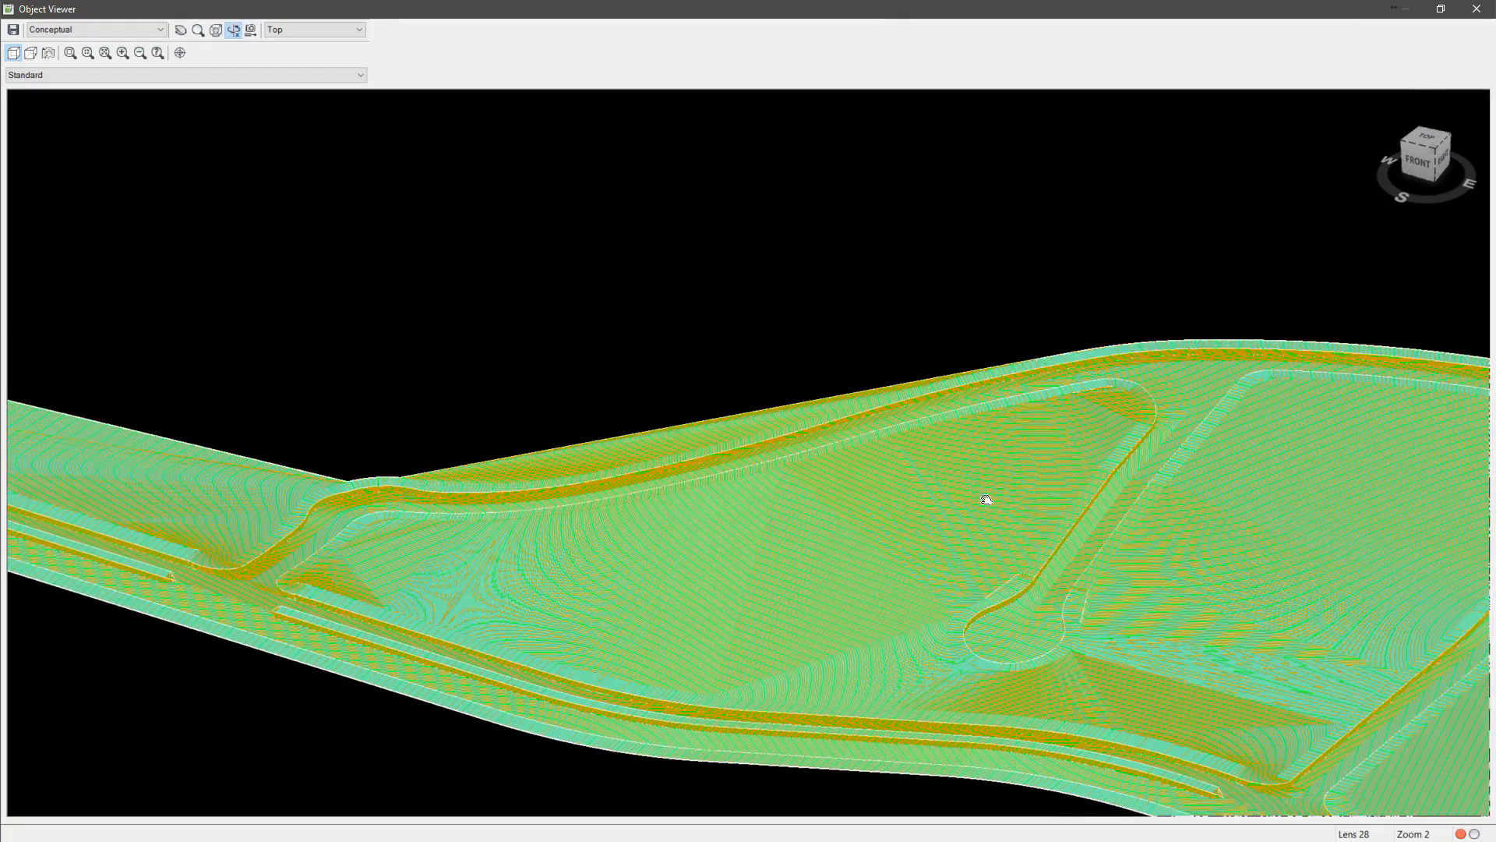
pyautogui.moveTo(1106, 484); pyautogui.dragTo(985, 211, button='middle')
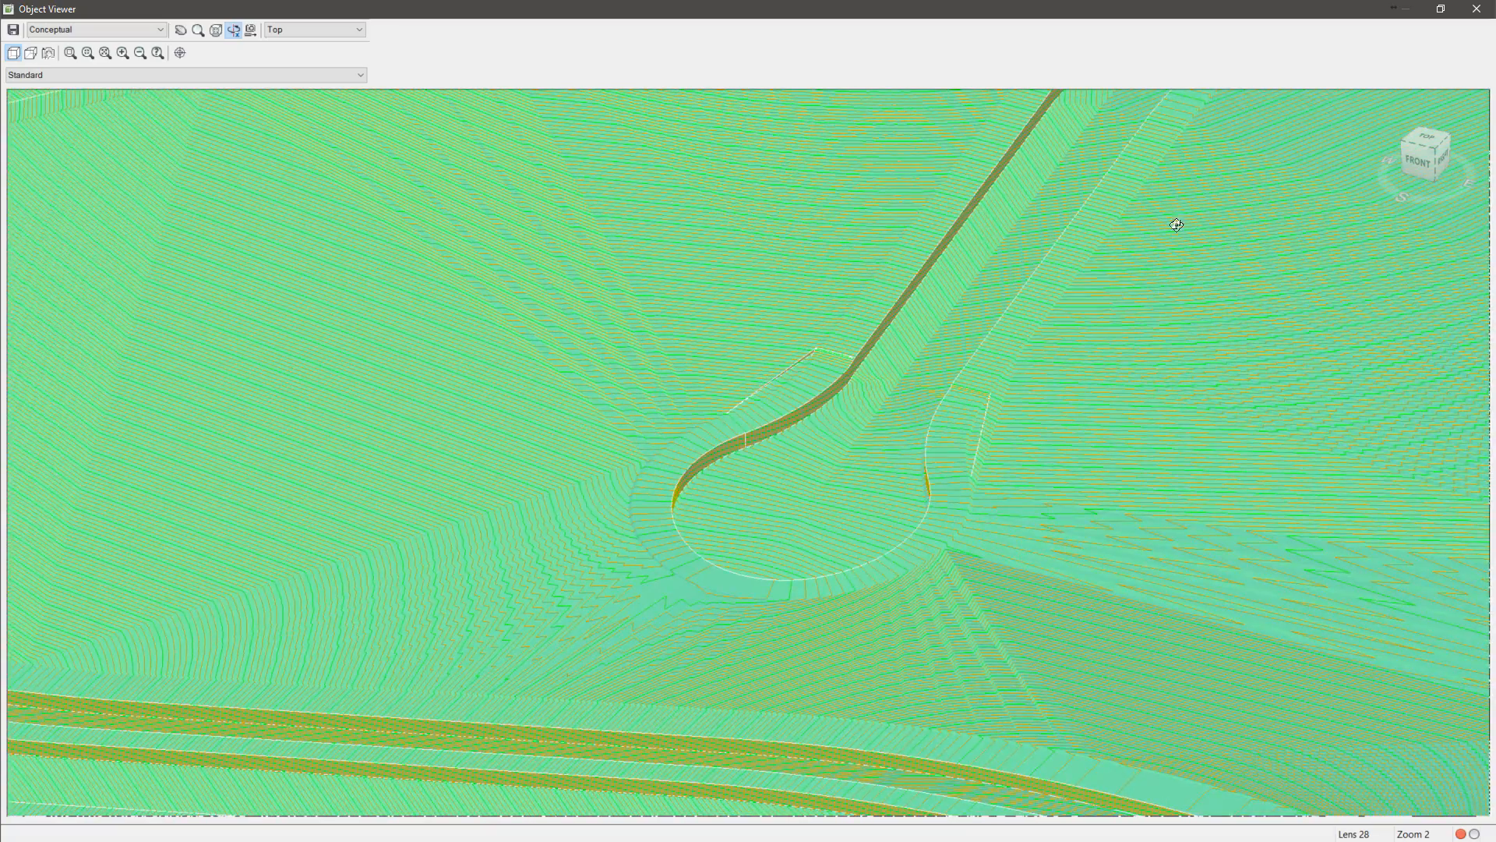
pyautogui.scroll(4, 919, 474)
pyautogui.moveTo(957, 259); pyautogui.dragTo(789, 433, button='middle')
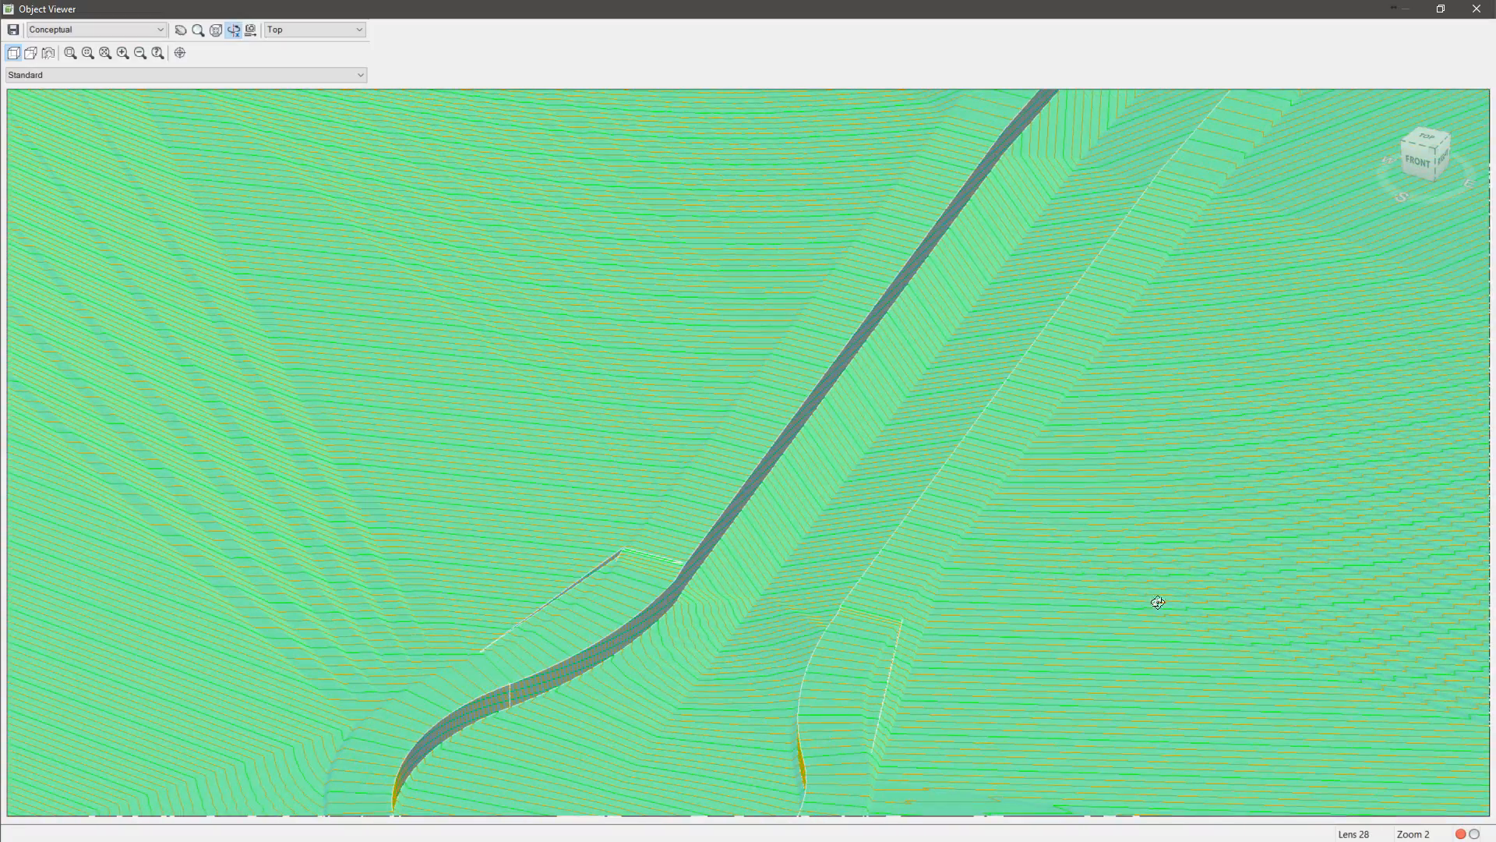
pyautogui.moveTo(1138, 671); pyautogui.dragTo(1156, 545, button='middle')
pyautogui.scroll(4, 903, 533)
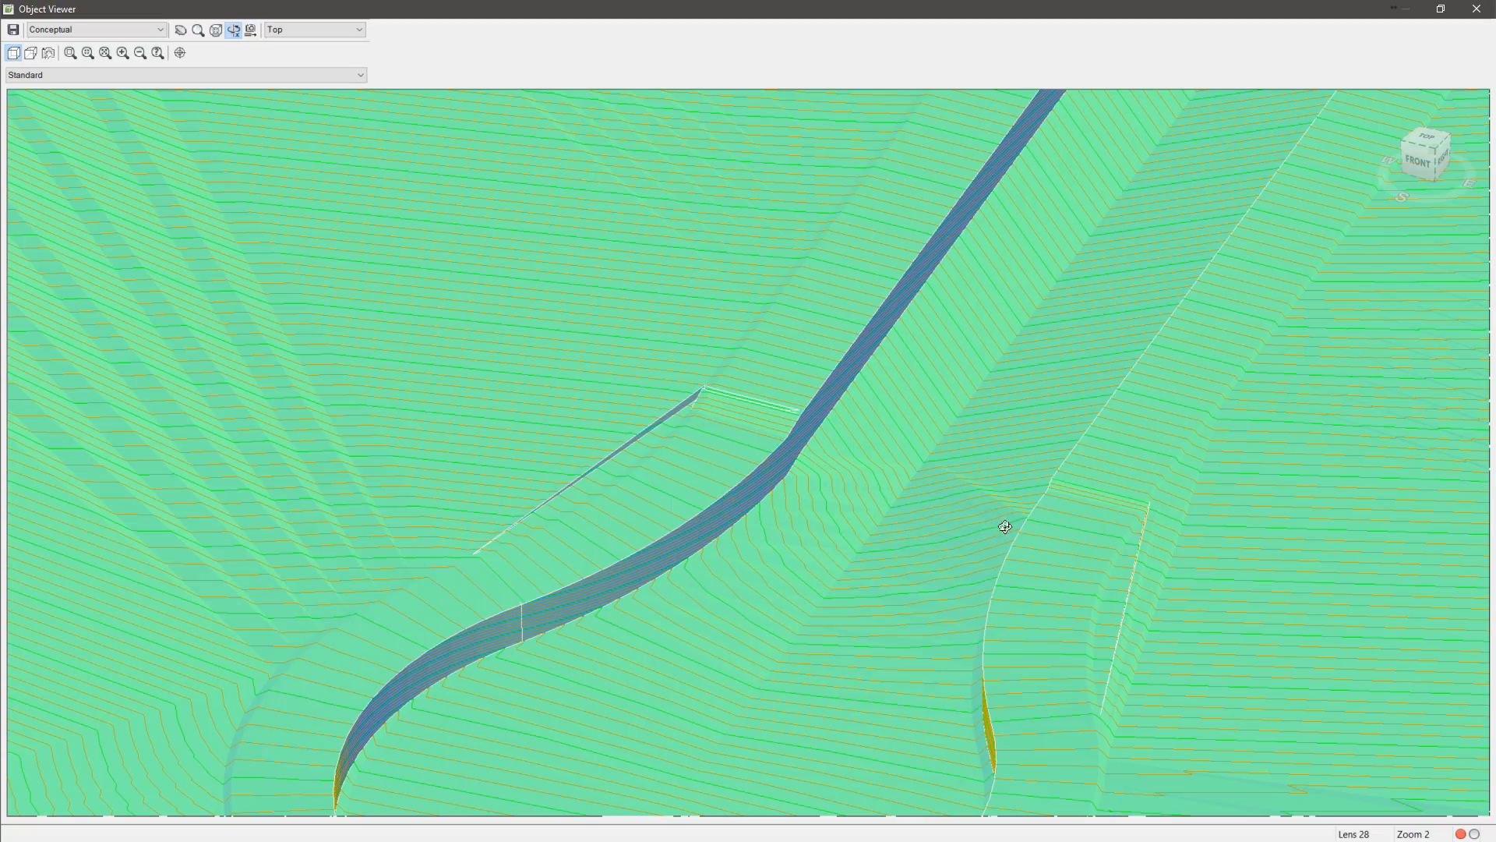
# Examine the rest of the Finalized Road Top surface in 3D along the residential road bends and at the 64th Ave East intersection
pyautogui.scroll(-4, 953, 589)
pyautogui.moveTo(1022, 292); pyautogui.dragTo(678, 414)
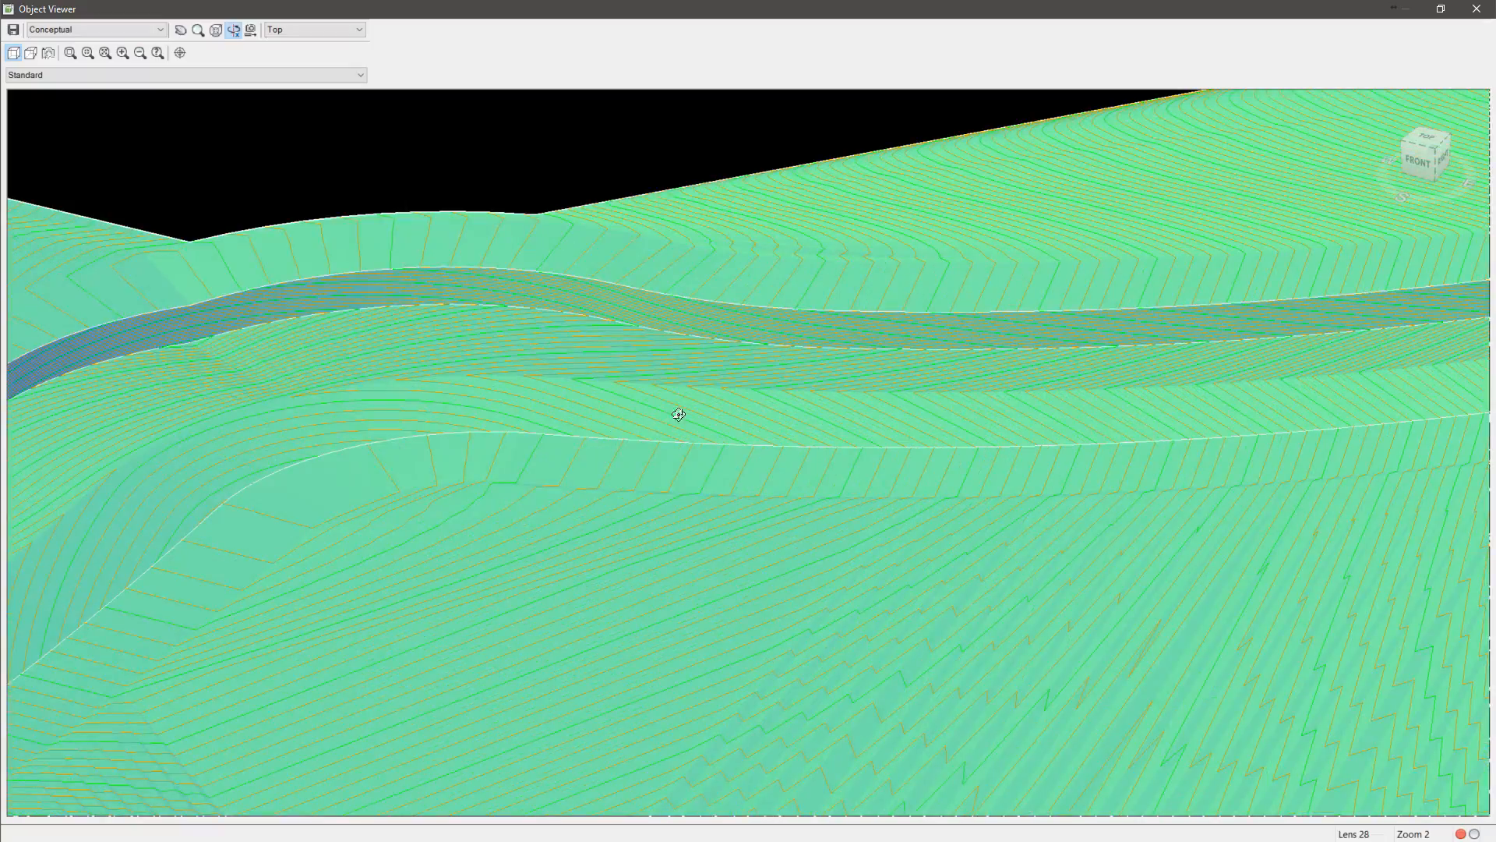
pyautogui.moveTo(207, 350); pyautogui.dragTo(448, 247)
pyautogui.moveTo(541, 319); pyautogui.dragTo(341, 596)
pyautogui.moveTo(555, 645); pyautogui.dragTo(766, 373)
pyautogui.moveTo(767, 373); pyautogui.dragTo(699, 341, button='middle')
pyautogui.scroll(5, 671, 491)
pyautogui.scroll(2, 487, 656)
pyautogui.scroll(-6, 425, 605)
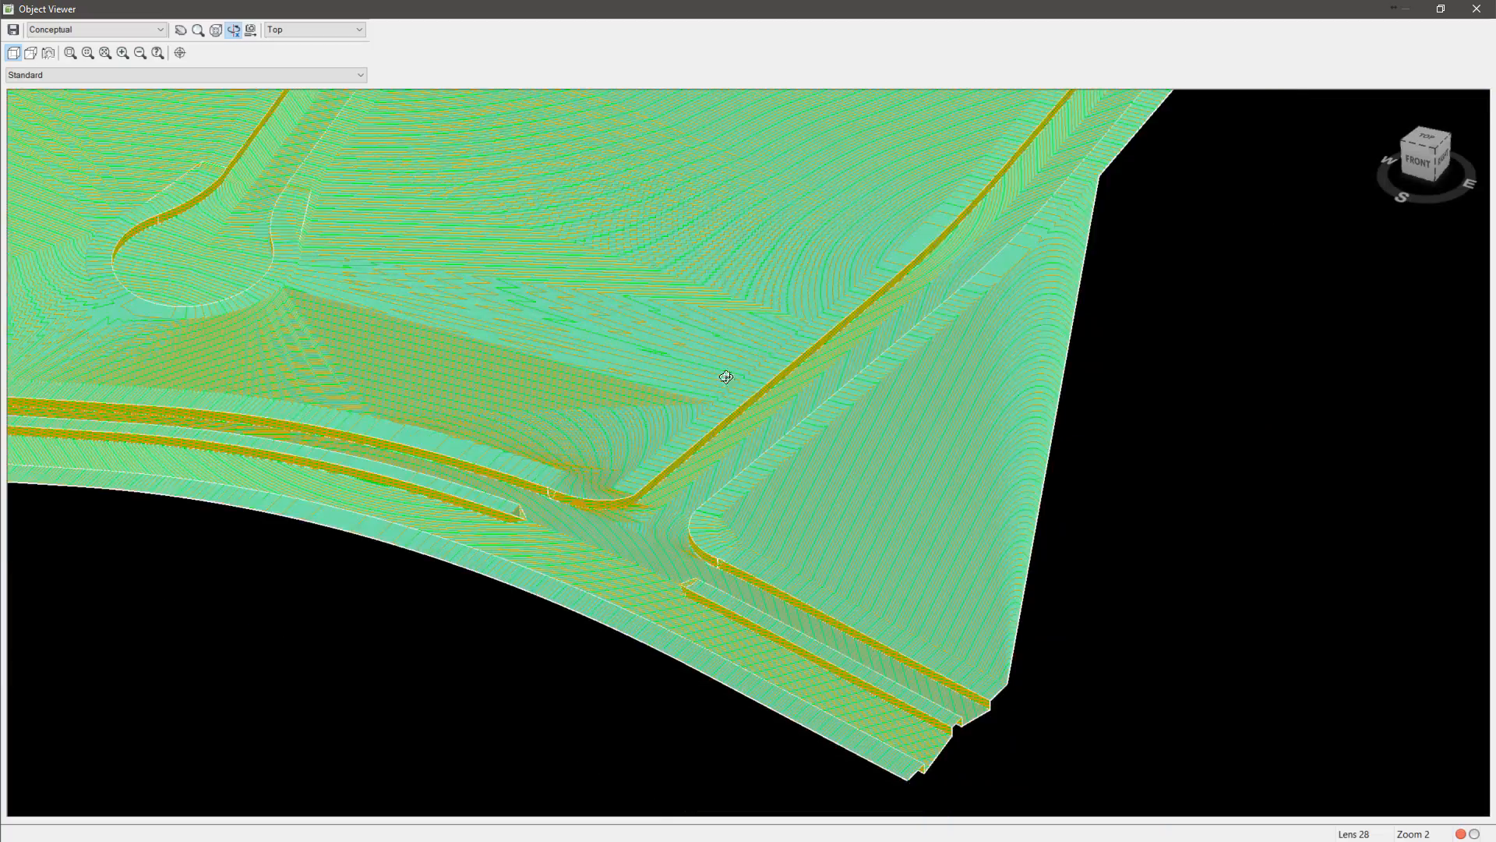
pyautogui.moveTo(1052, 157); pyautogui.dragTo(774, 418, button='middle')
pyautogui.moveTo(946, 212); pyautogui.dragTo(890, 404, button='middle')
pyautogui.rightClick(890, 403)
pyautogui.click(904, 429)
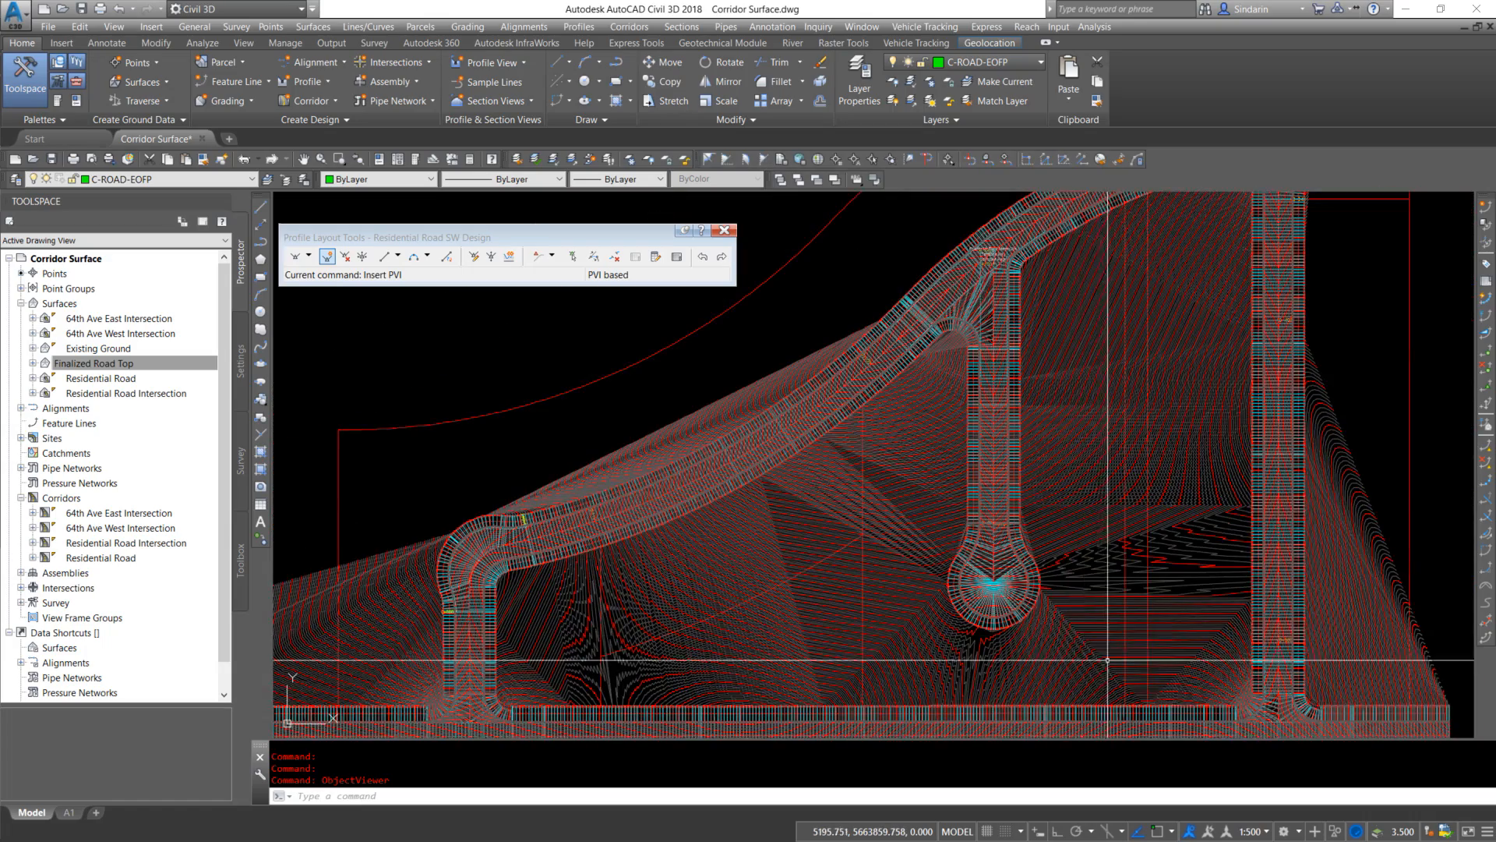
# Increase the minor and major contour intervals in the Finalized Road Top surface's style, EDDT Design 0.5m IDX & 0.1 INT
pyautogui.moveTo(1108, 660); pyautogui.dragTo(1077, 549, button='middle')
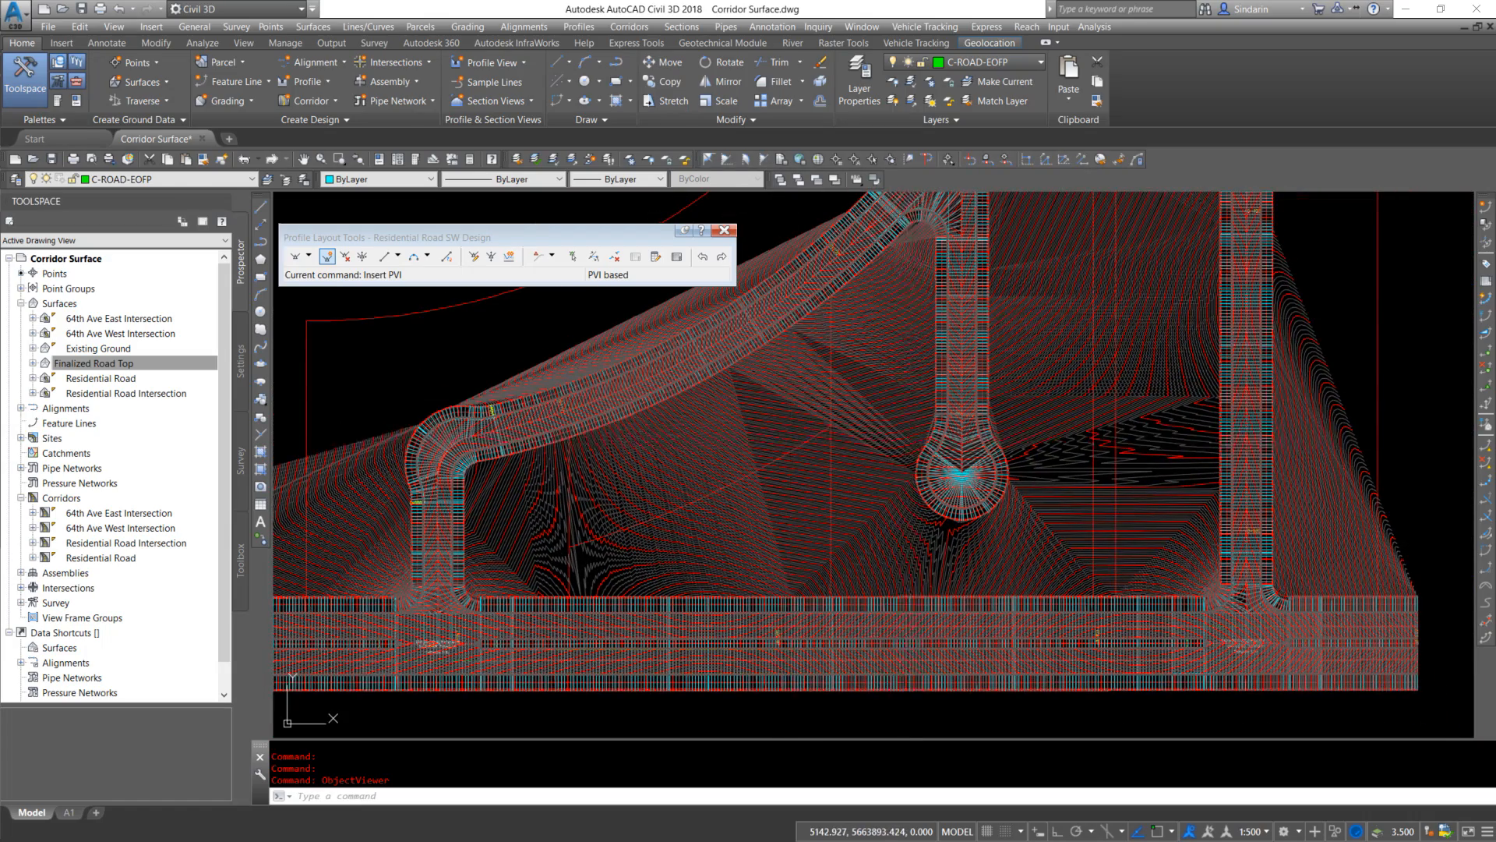
pyautogui.click(908, 435)
pyautogui.rightClick(908, 435)
pyautogui.click(983, 632)
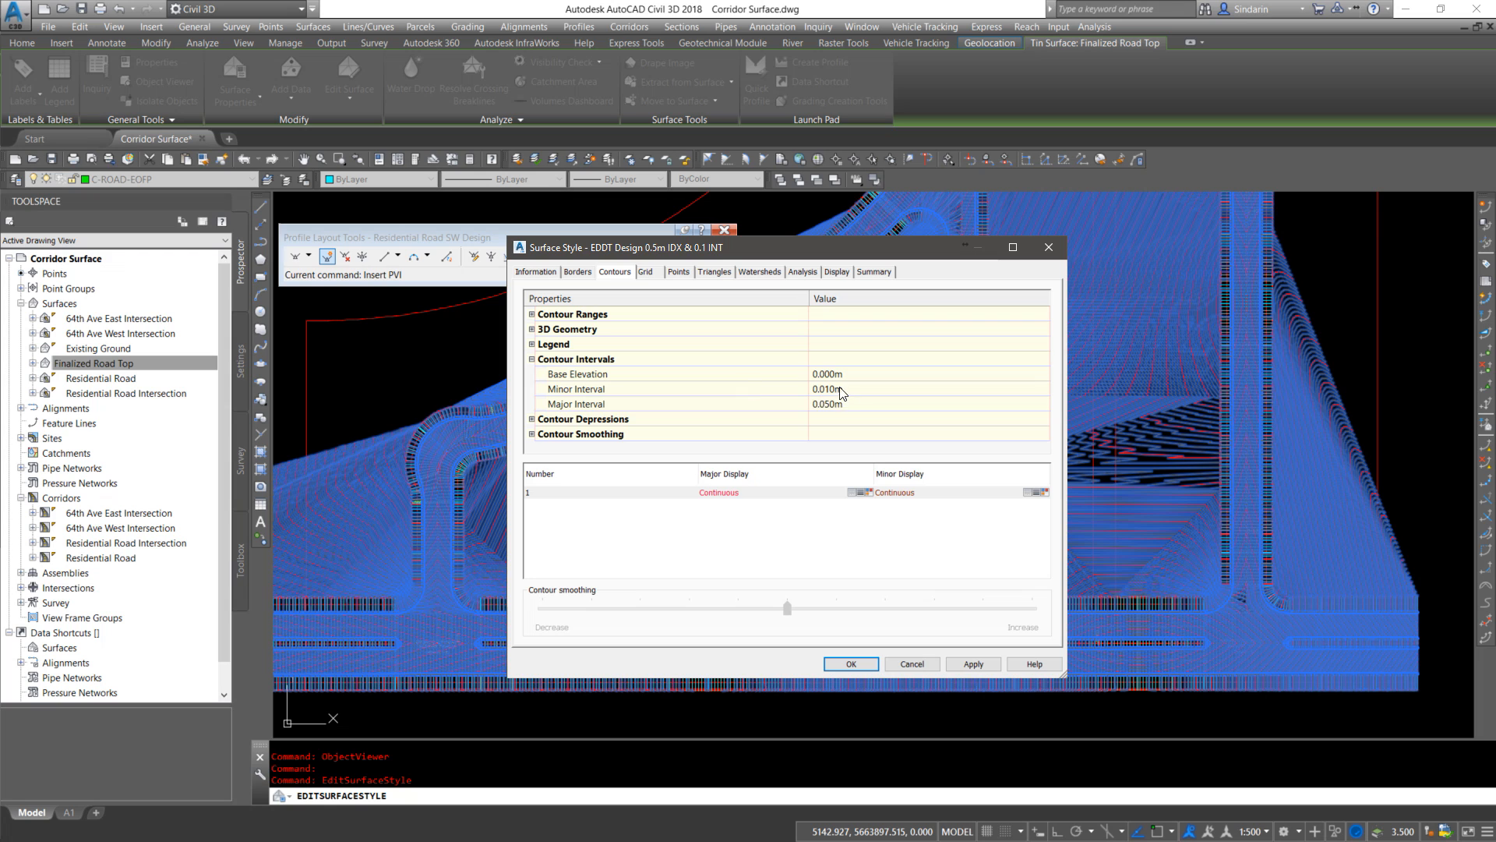
pyautogui.click(871, 668)
pyautogui.press('Escape')
# Examine the Finalized Road Top contours and the Culdesac alignment where the cul-de-sac bulb meets the straight road near station 0+073
pyautogui.scroll(6, 953, 473)
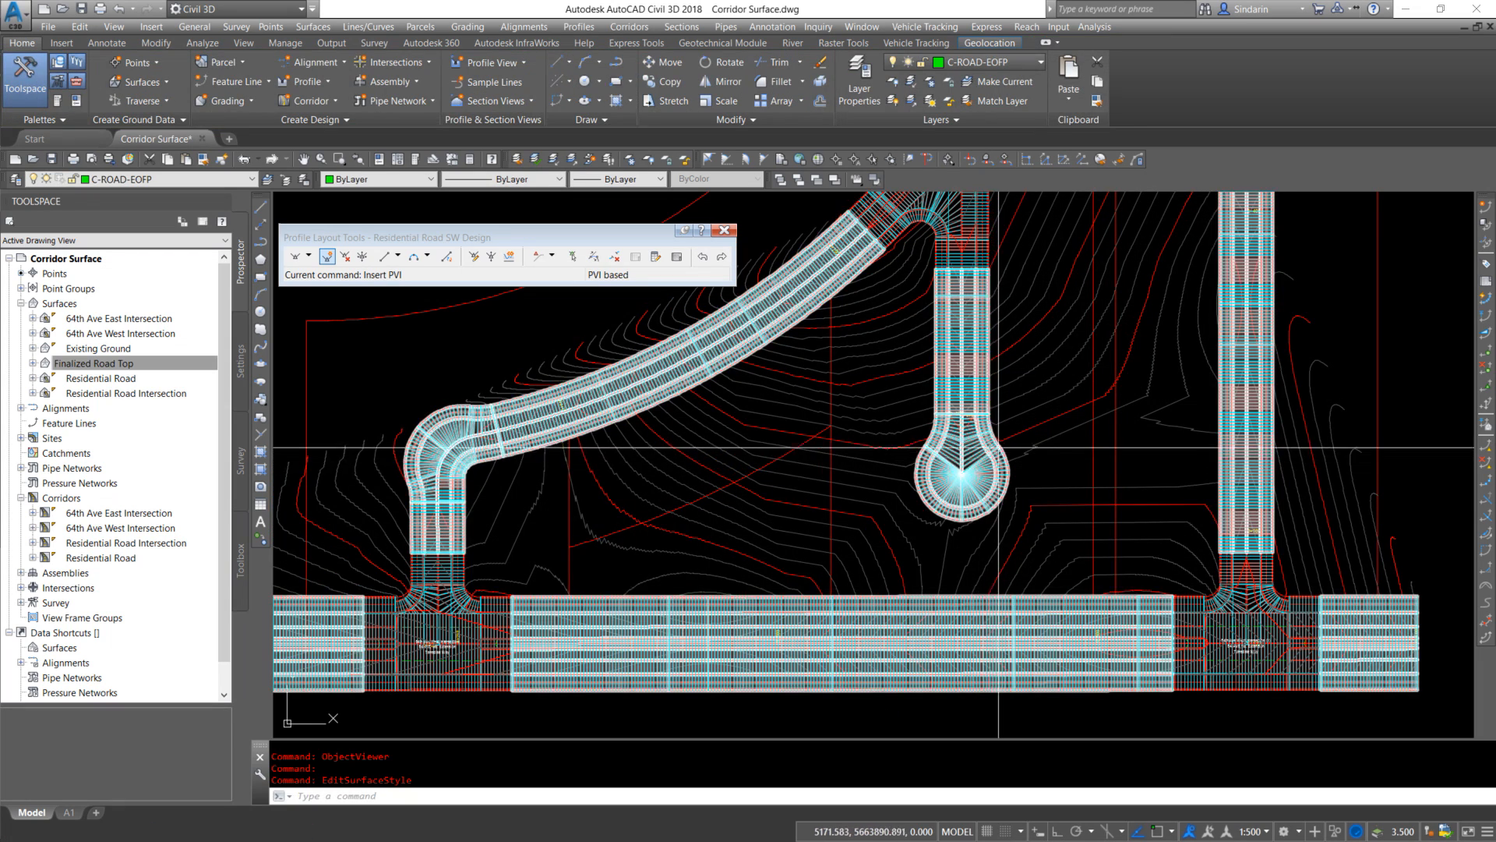
pyautogui.scroll(4, 995, 429)
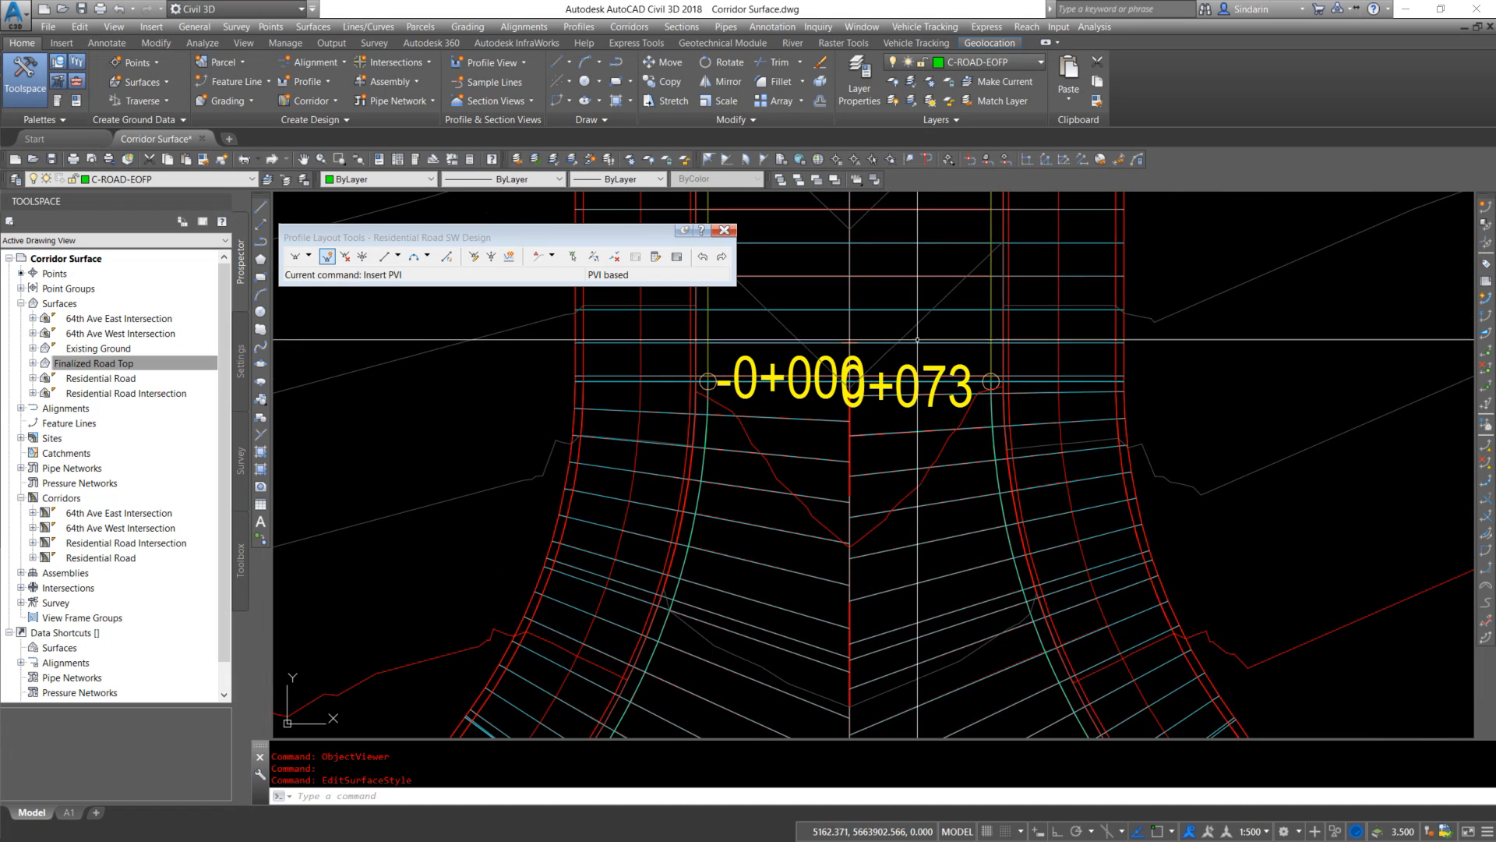
pyautogui.click(971, 419)
pyautogui.scroll(-4, 970, 418)
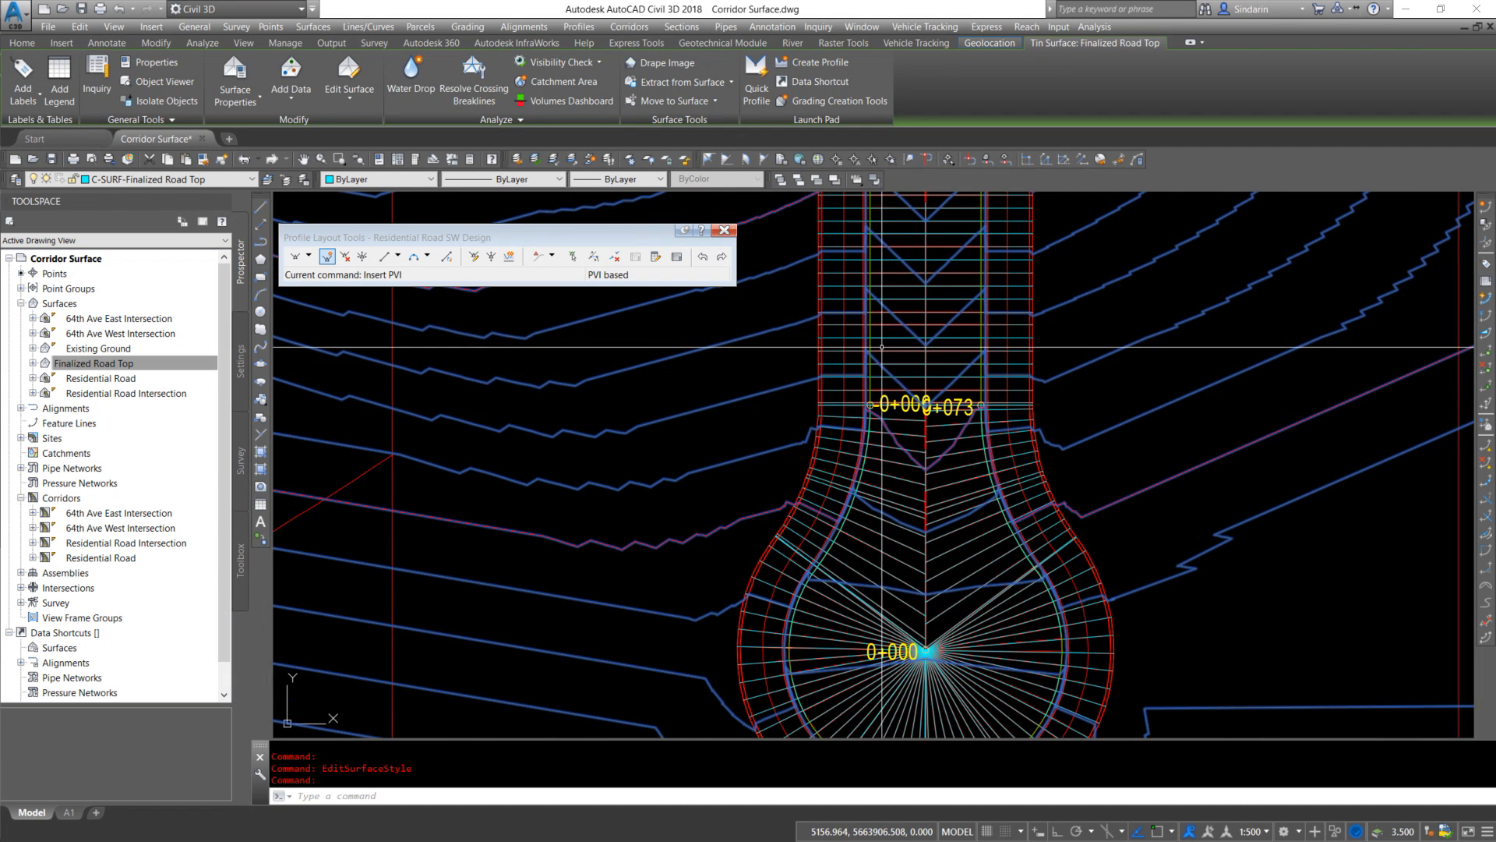
pyautogui.press('Escape')
pyautogui.click(867, 437)
pyautogui.click(868, 437)
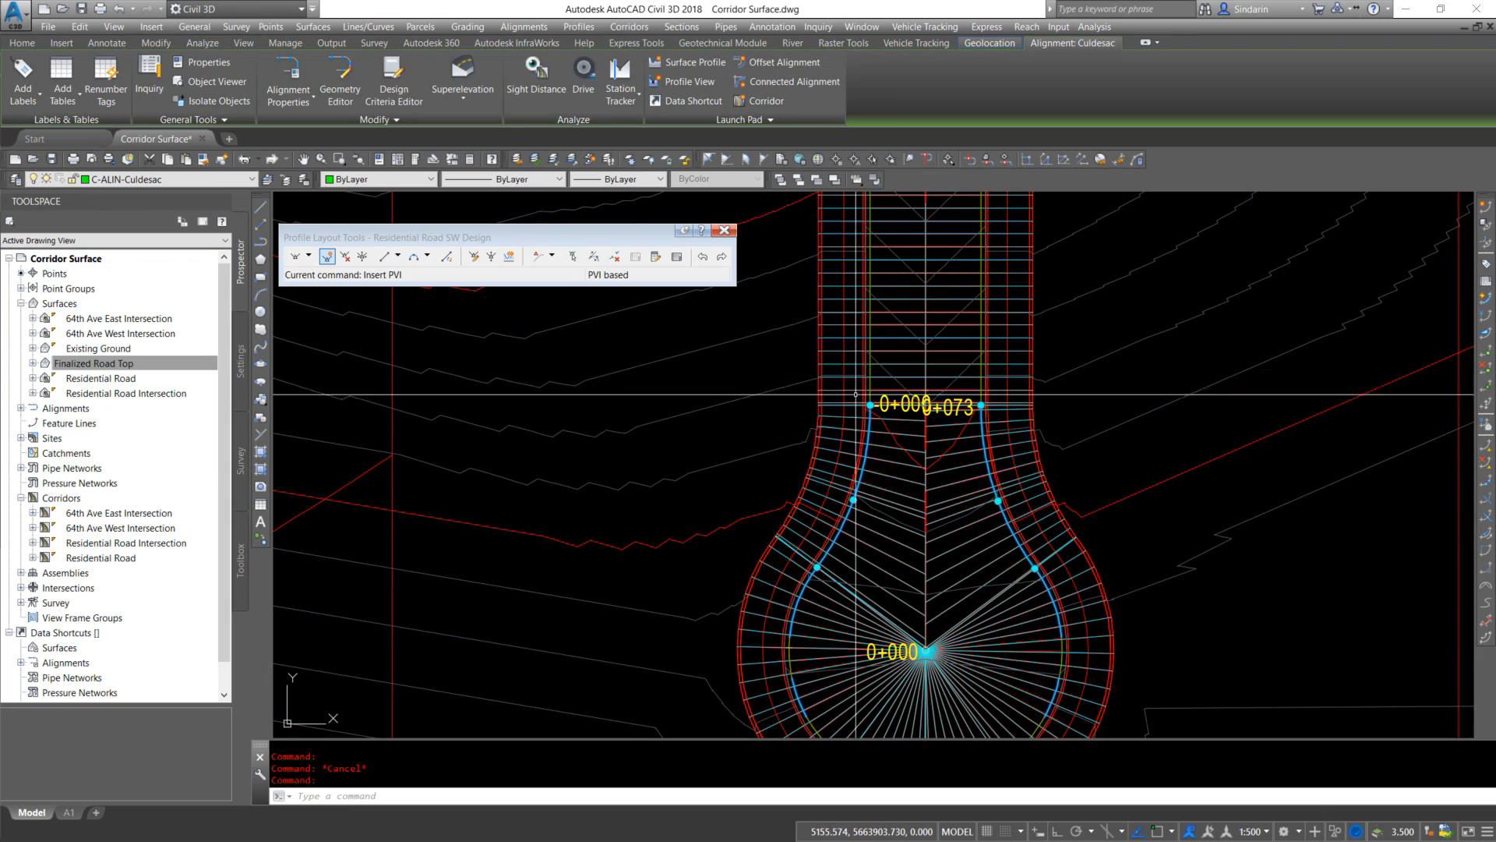
pyautogui.press('Escape')
# Locate the Culdesac profile view and check the PVIs and grades of its design profile against existing ground
pyautogui.scroll(-6, 808, 600)
pyautogui.moveTo(1250, 553); pyautogui.dragTo(696, 368, button='middle')
pyautogui.scroll(-2, 695, 369)
pyautogui.moveTo(1086, 618); pyautogui.dragTo(956, 471, button='middle')
pyautogui.scroll(8, 748, 530)
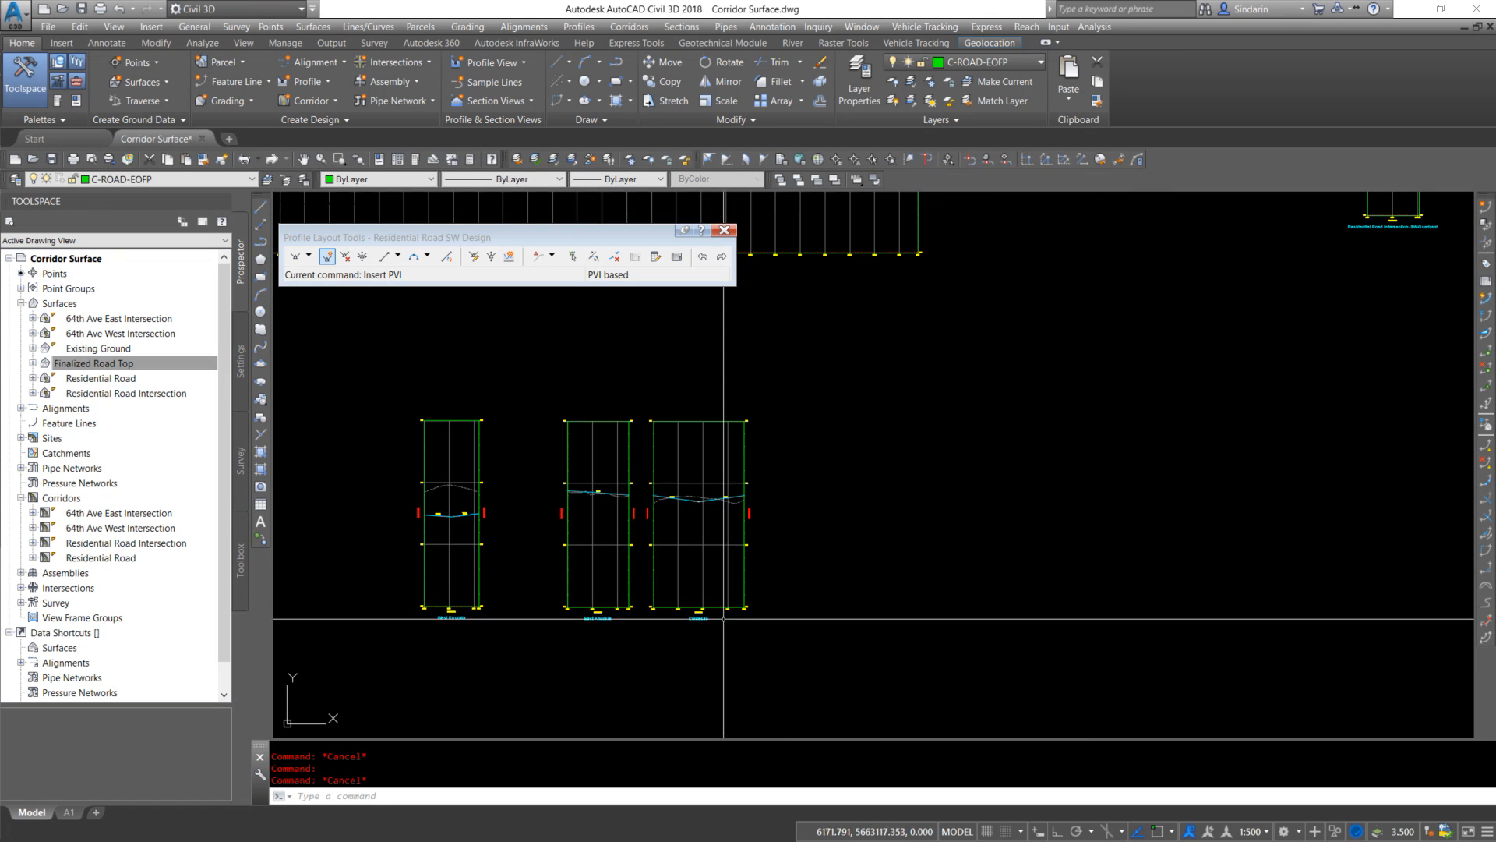
pyautogui.scroll(-4, 683, 596)
pyautogui.scroll(4, 592, 452)
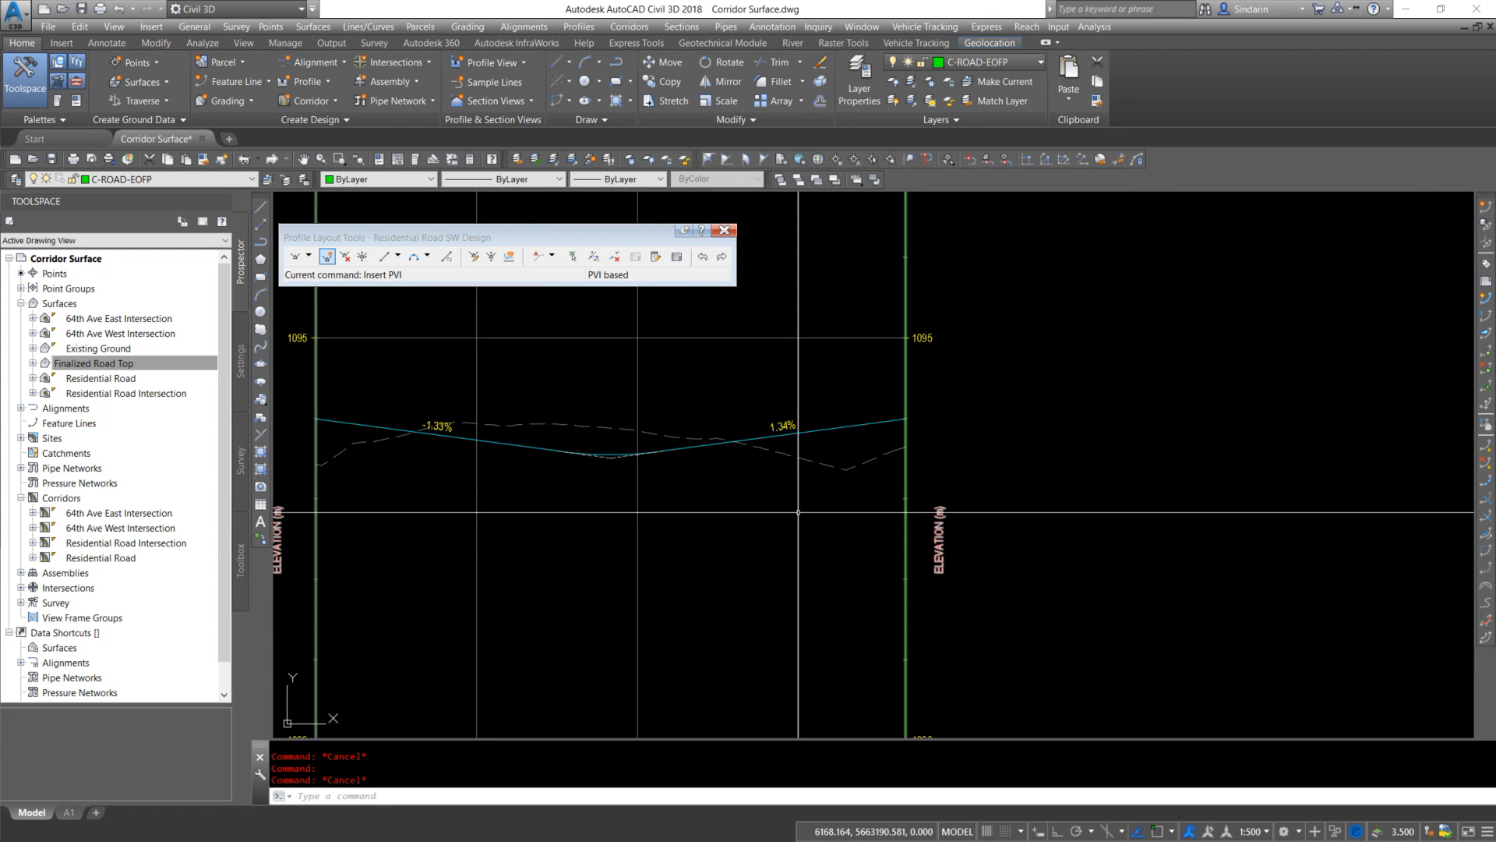
pyautogui.scroll(4, 601, 455)
pyautogui.click(702, 510)
pyautogui.click(678, 530)
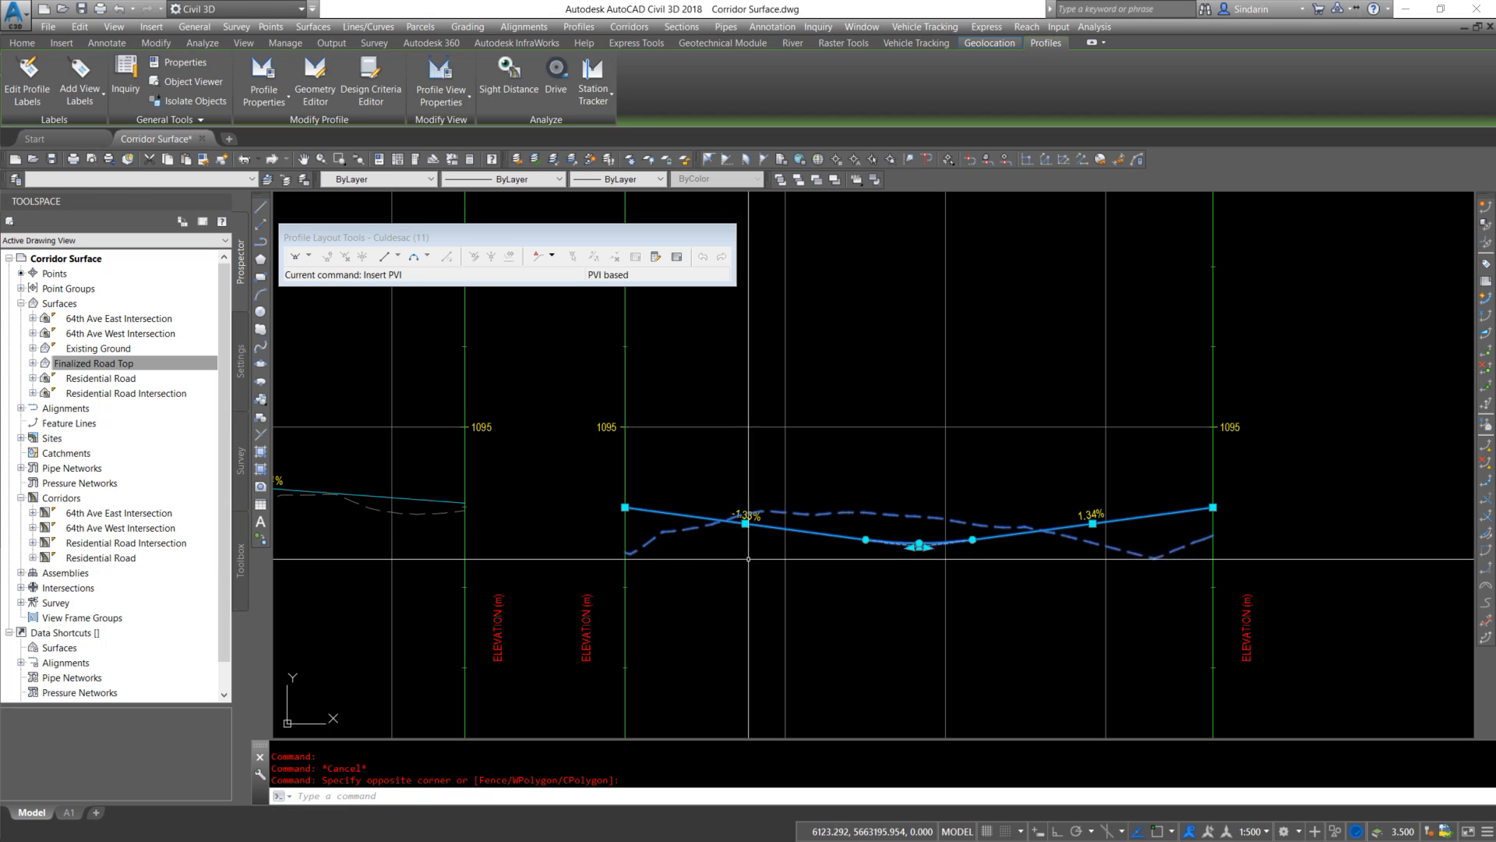
pyautogui.press('Escape')
pyautogui.scroll(-3, 975, 501)
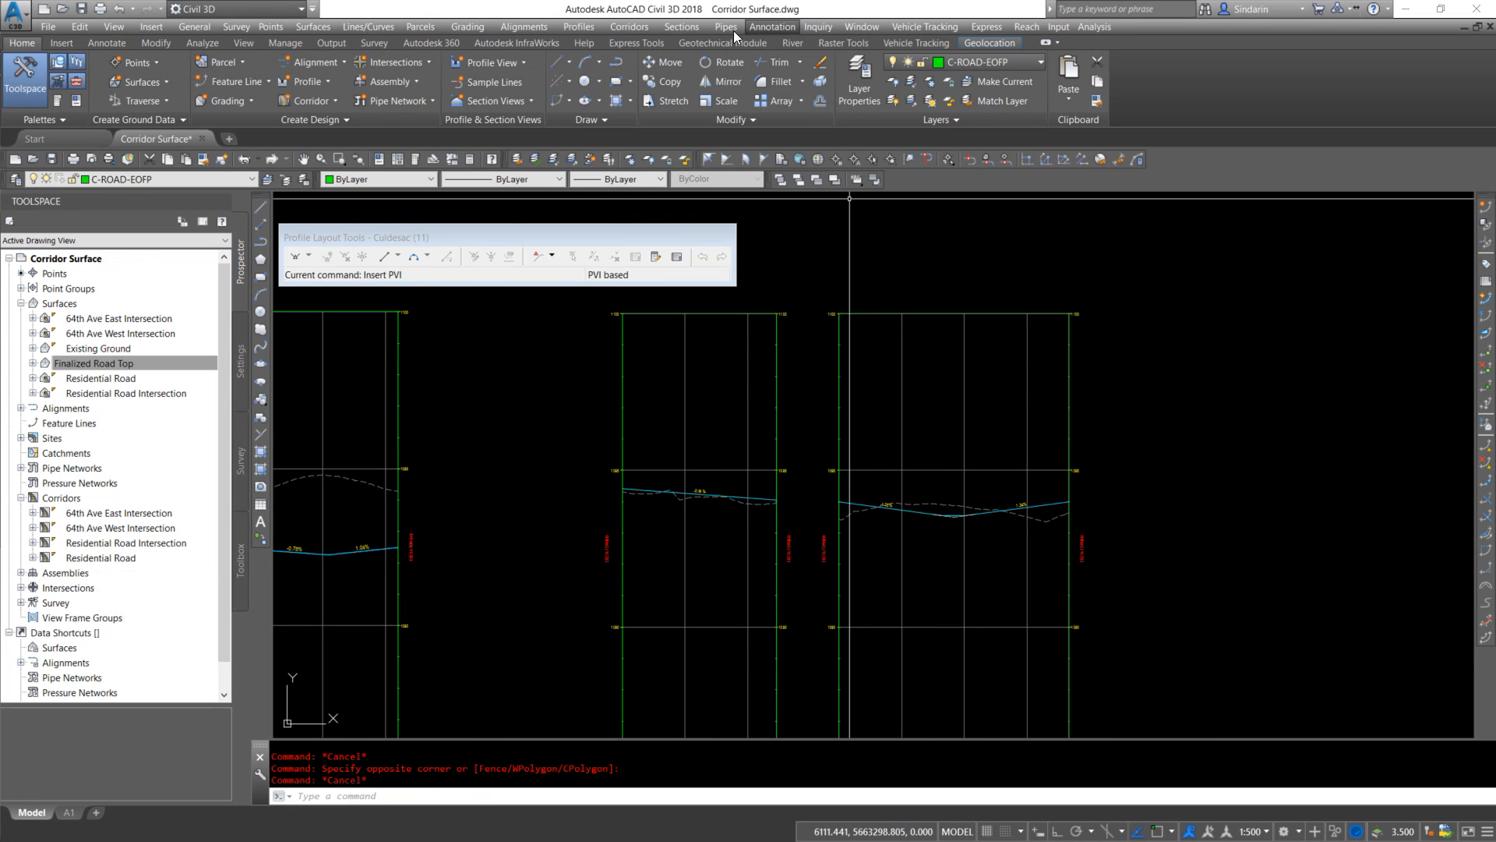
# Sample the Residential Road surface along the Culdesac alignment as a new surface profile
pyautogui.click(646, 29)
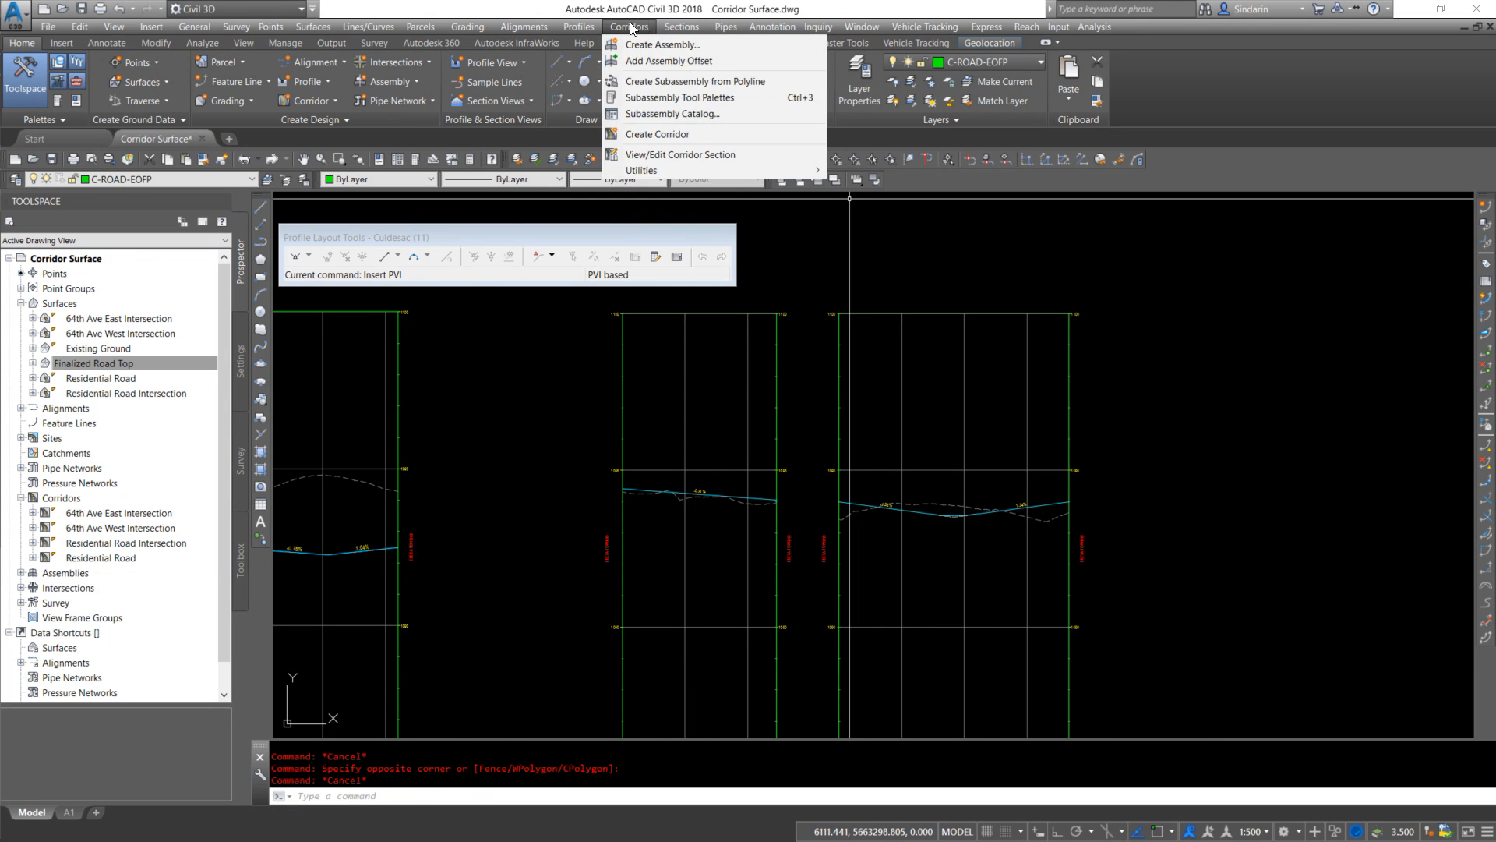
pyautogui.moveTo(580, 27)
pyautogui.click(616, 45)
pyautogui.click(473, 155)
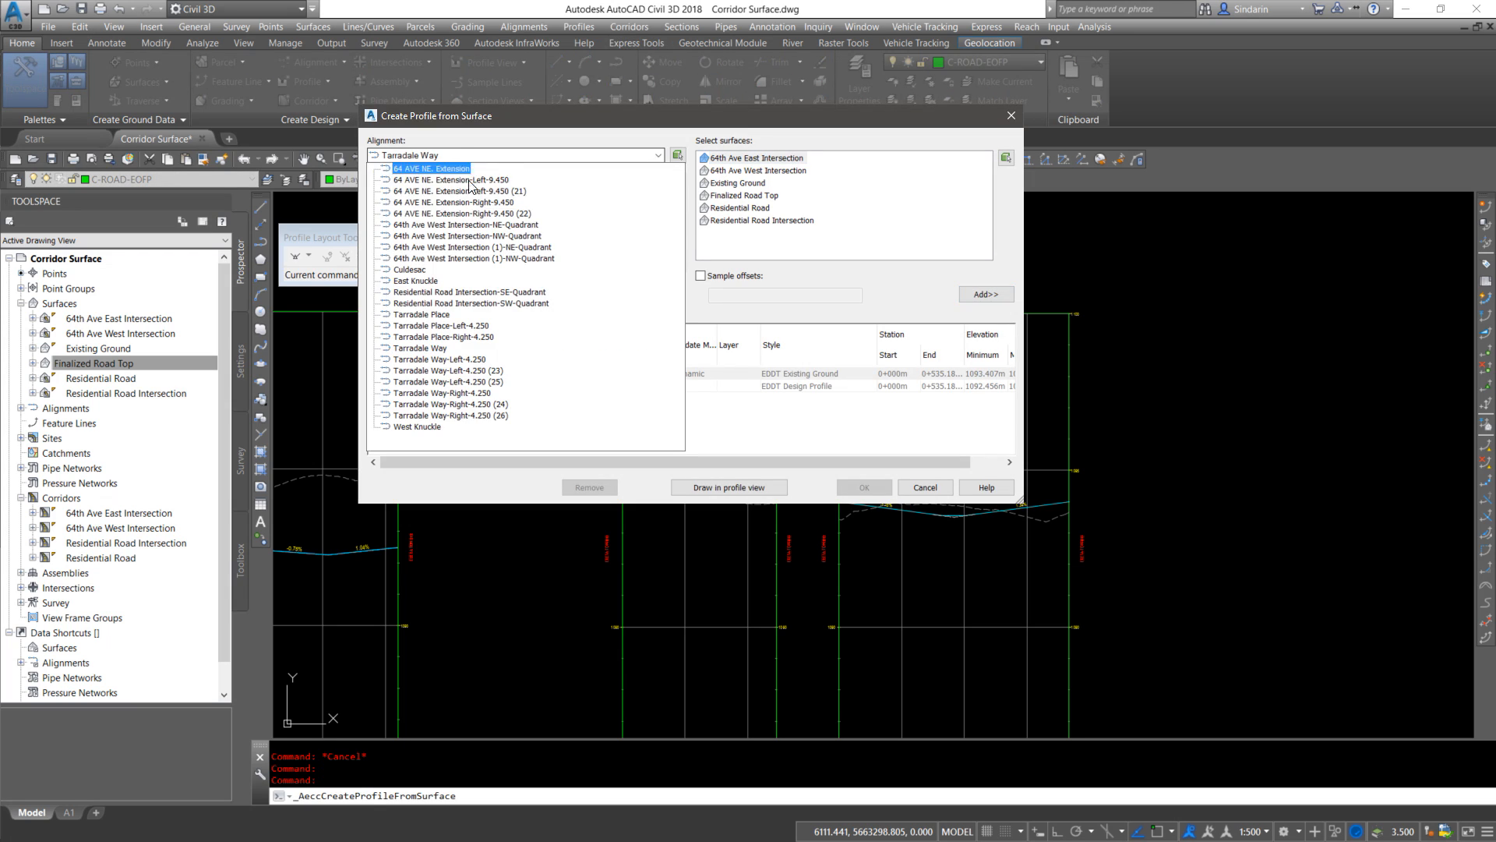
pyautogui.click(411, 270)
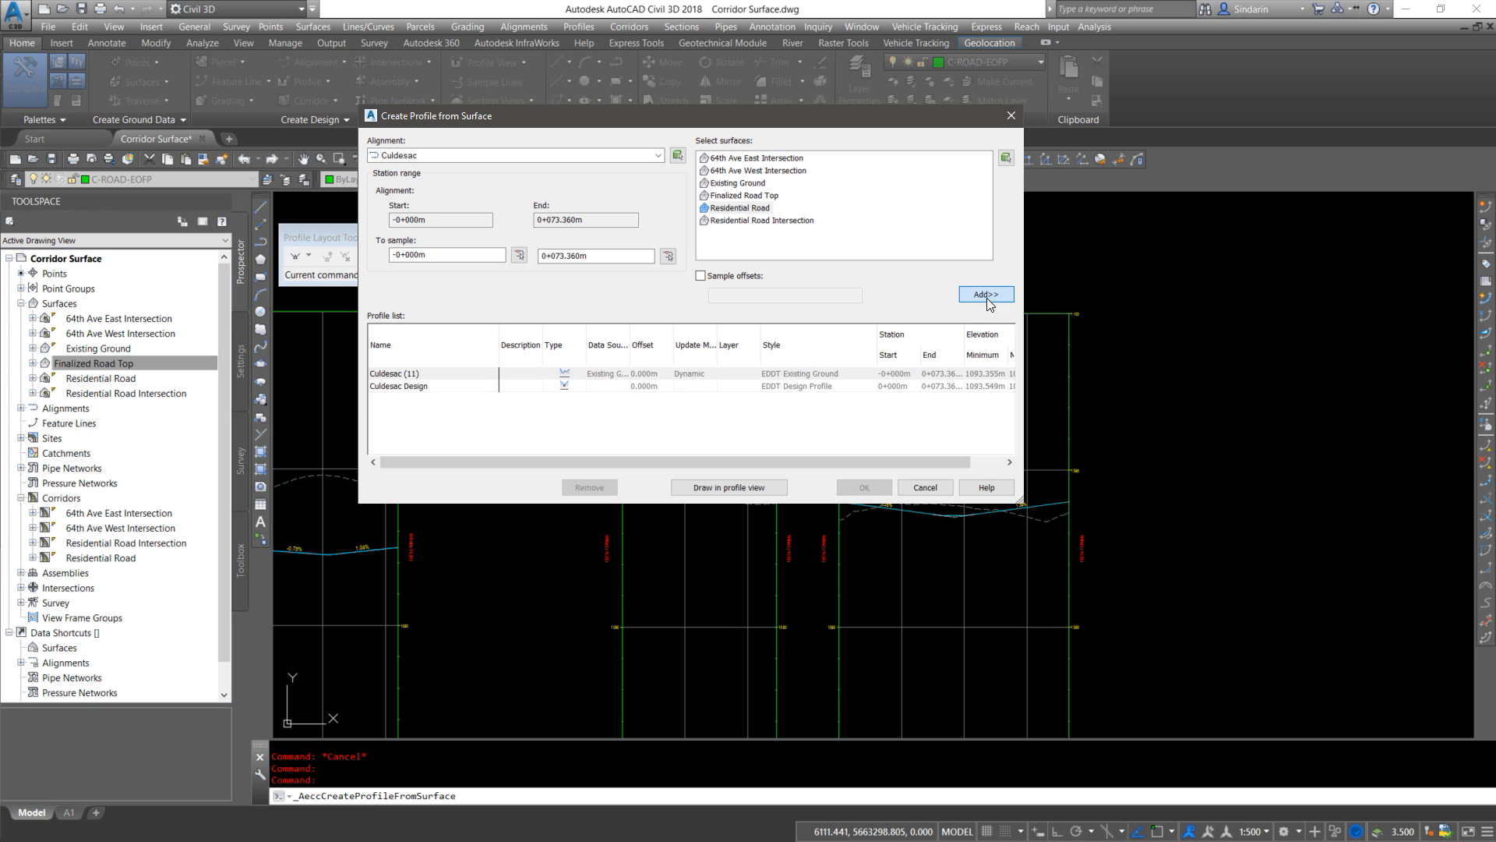
# Assign the EDDT Groundwater Level style to the sampled Culdesac profile and draw it in the existing profile view without creating a new view
pyautogui.click(798, 402)
pyautogui.click(806, 400)
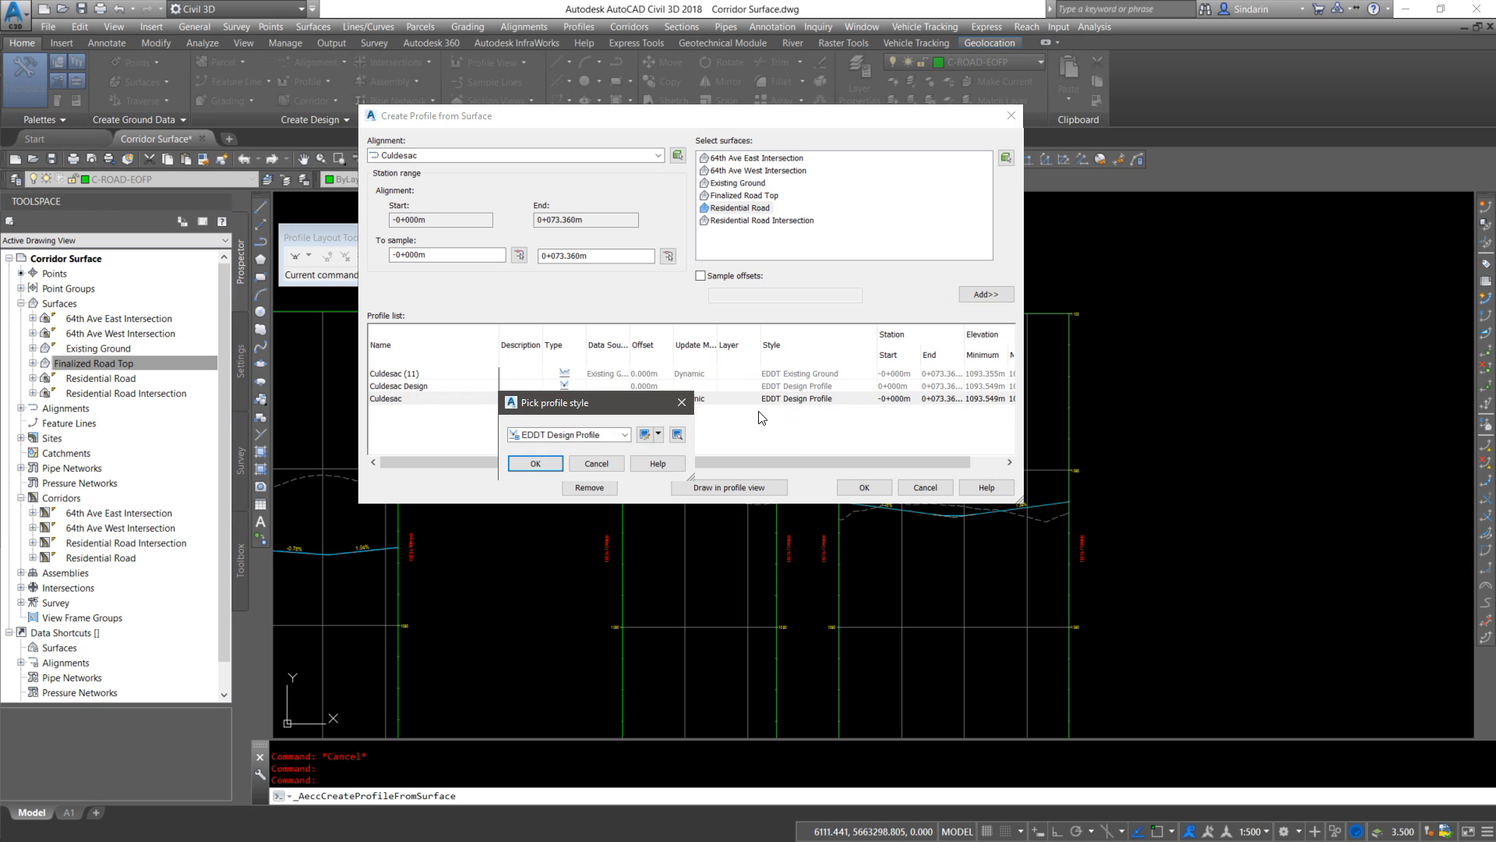
pyautogui.click(567, 434)
pyautogui.click(558, 564)
pyautogui.click(535, 462)
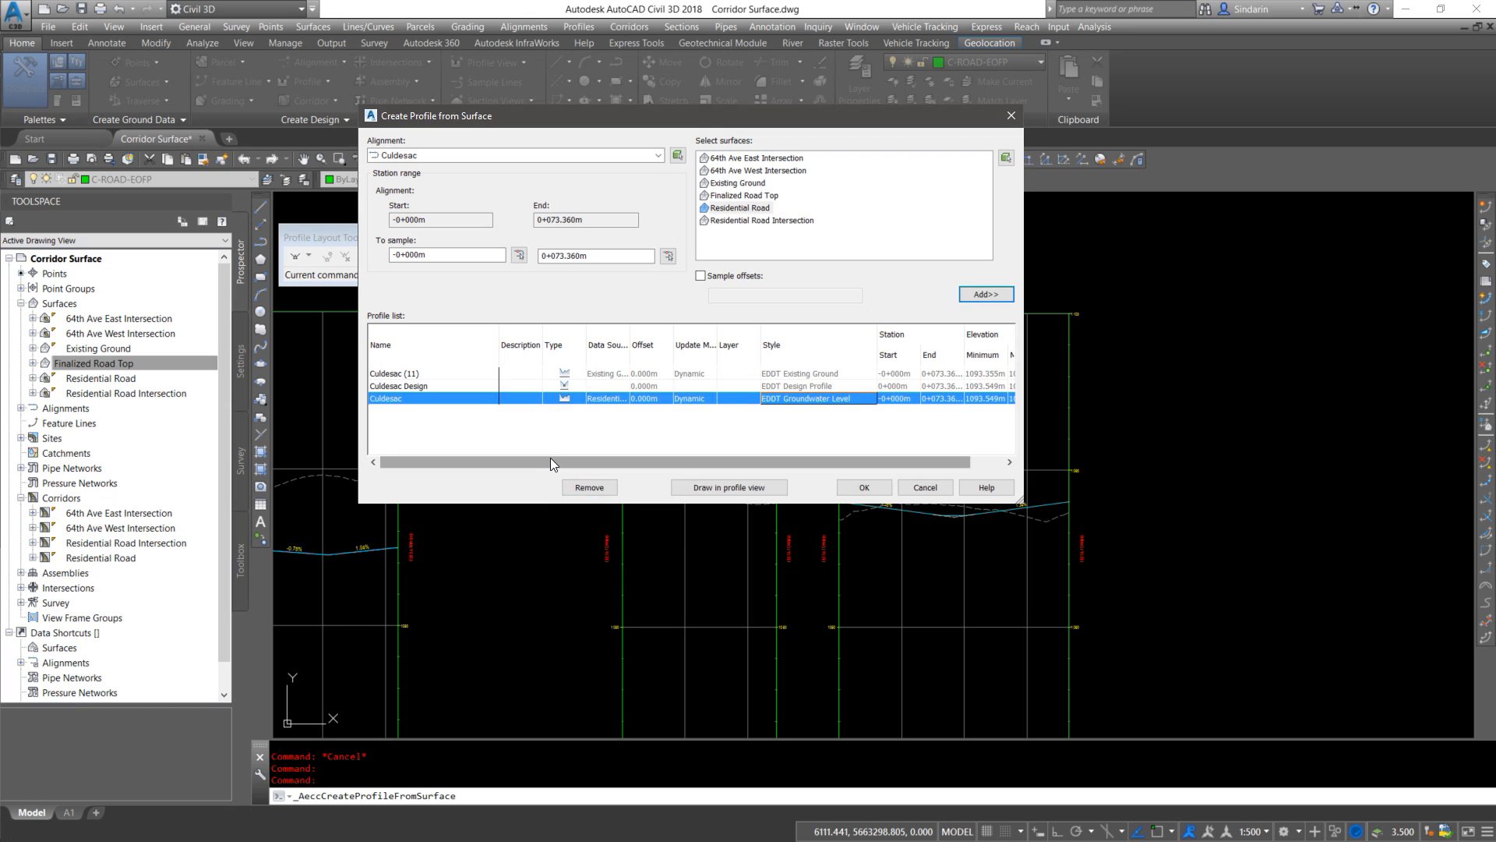
pyautogui.click(728, 487)
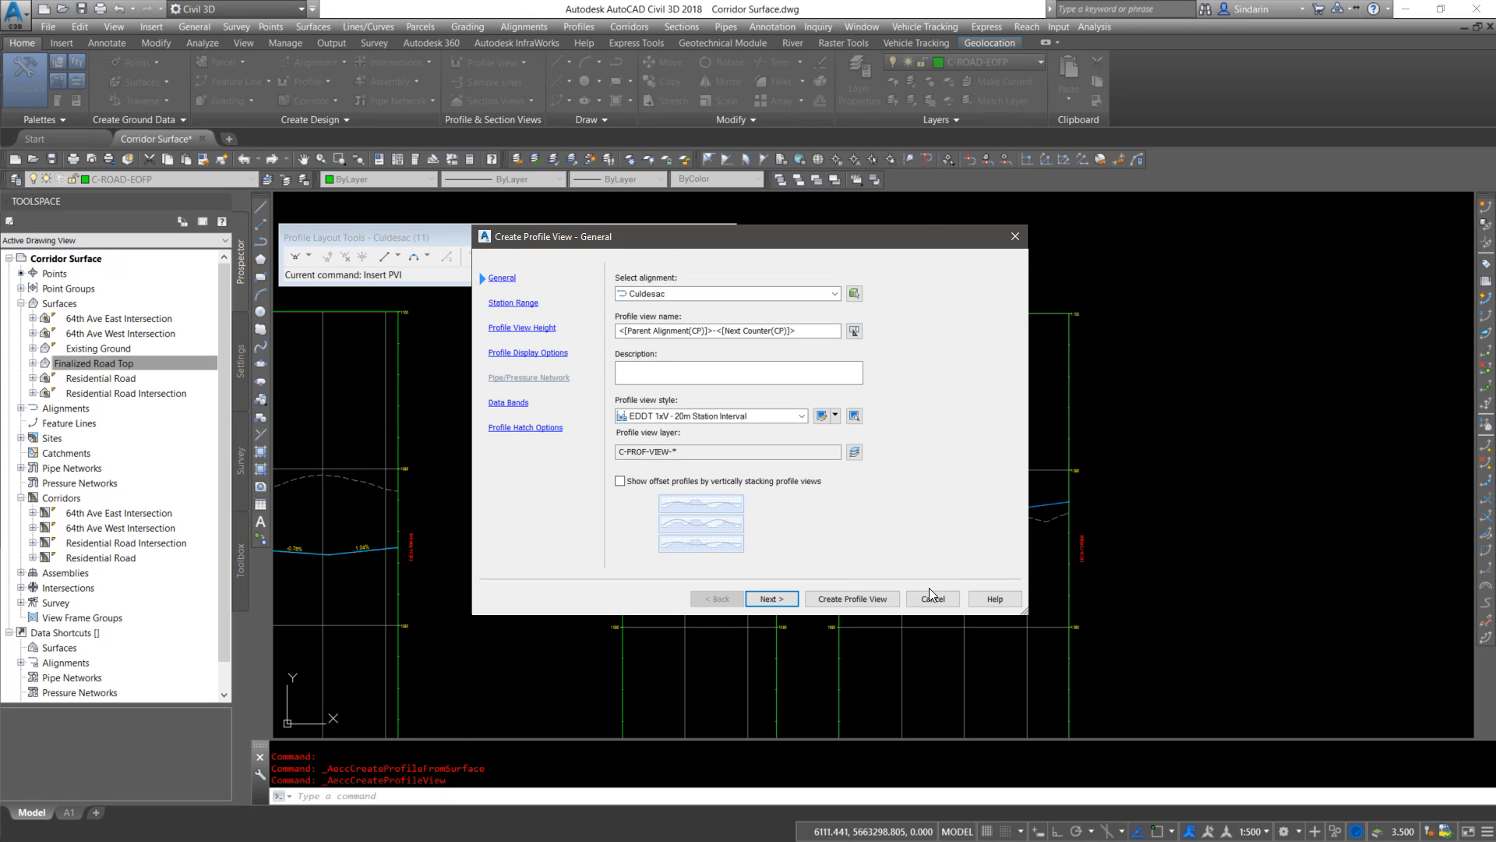
pyautogui.click(932, 597)
# Compare the Culdesac design profile with the sampled Residential Road profile at both ends of the profile view
pyautogui.scroll(10, 1060, 477)
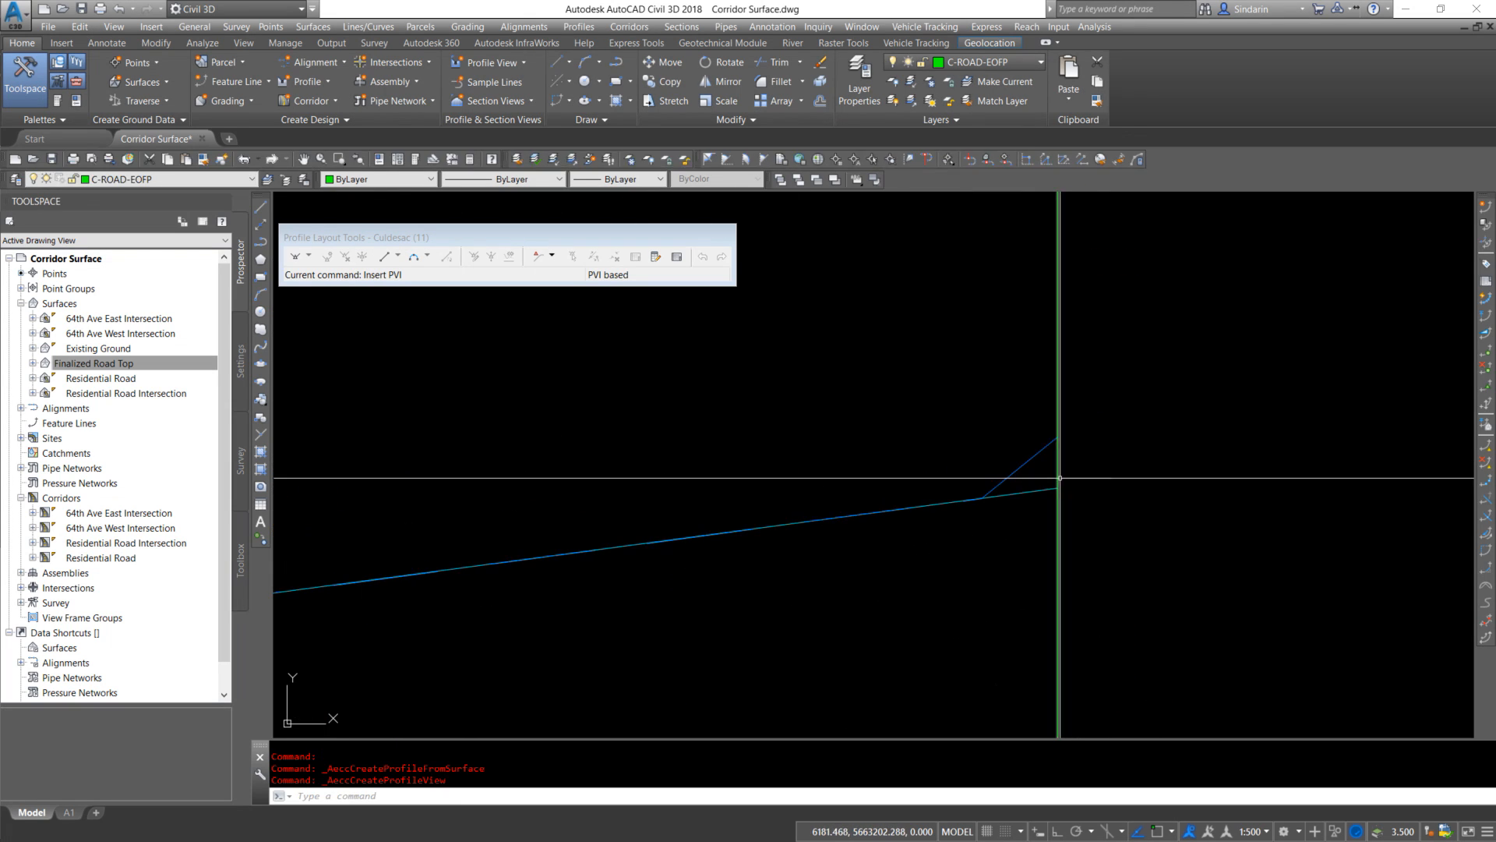
pyautogui.click(1031, 452)
pyautogui.click(1015, 458)
pyautogui.press('Escape')
pyautogui.click(1034, 492)
pyautogui.press('Escape')
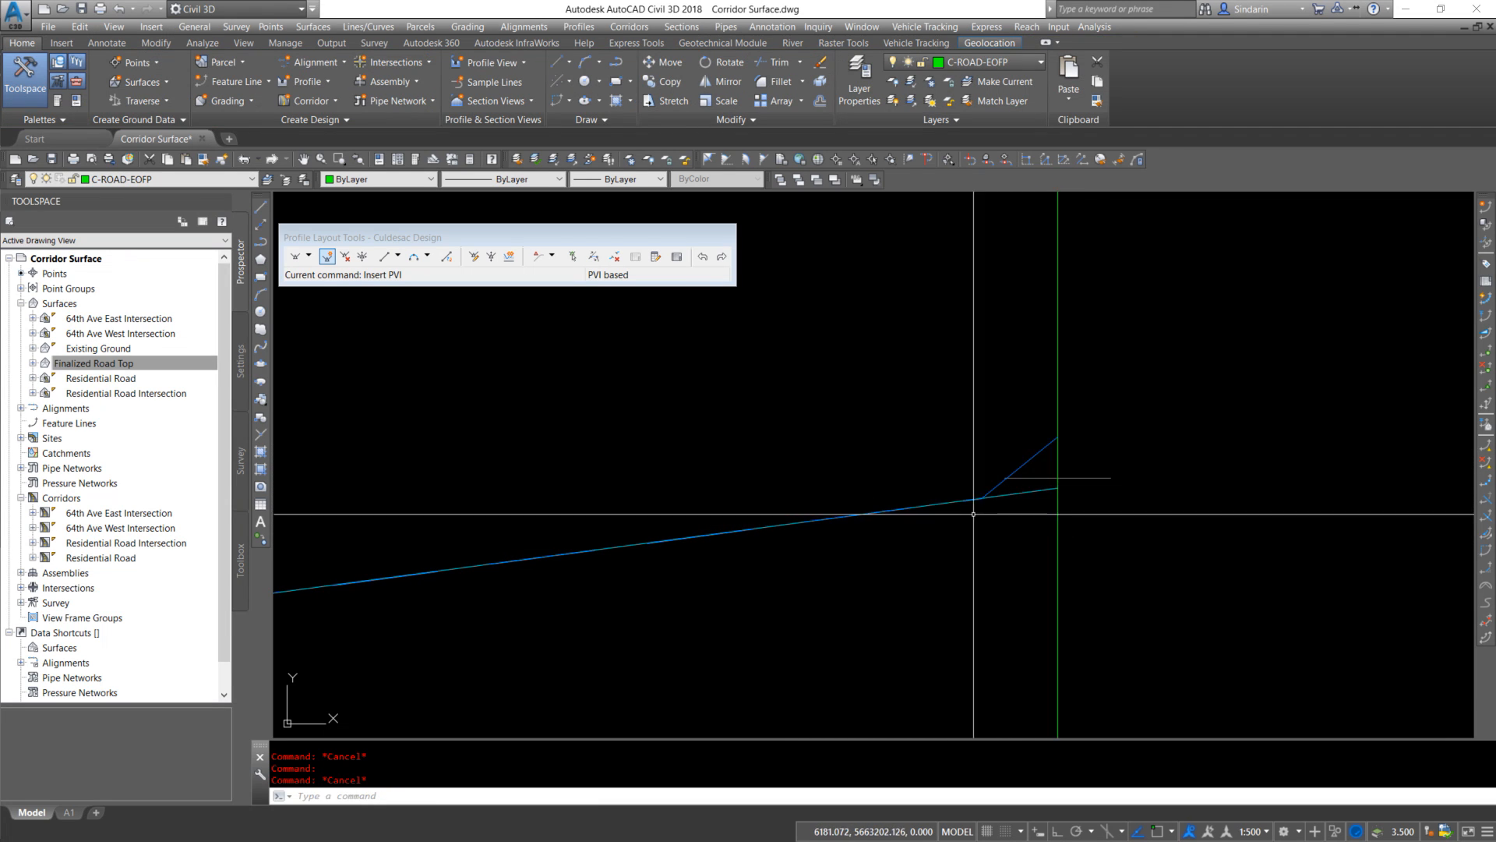
pyautogui.scroll(-8, 1059, 441)
pyautogui.moveTo(755, 484); pyautogui.dragTo(1257, 501, button='middle')
pyautogui.moveTo(323, 503); pyautogui.dragTo(756, 540, button='middle')
# Move the Culdesac design profile's start PVI onto the endpoint of the sampled Residential Road profile
pyautogui.click(533, 537)
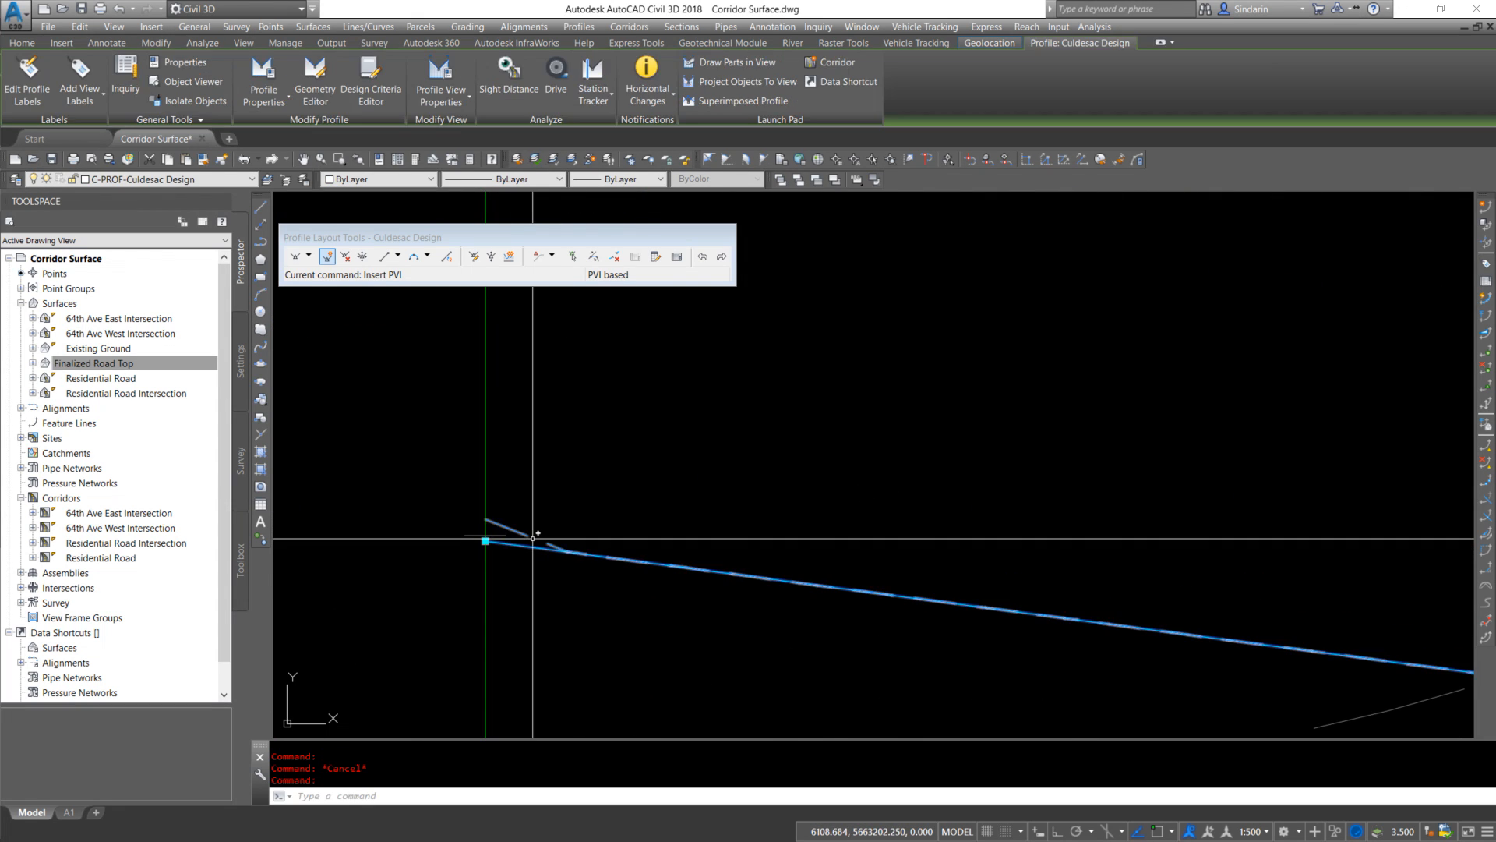
pyautogui.scroll(-5, 533, 538)
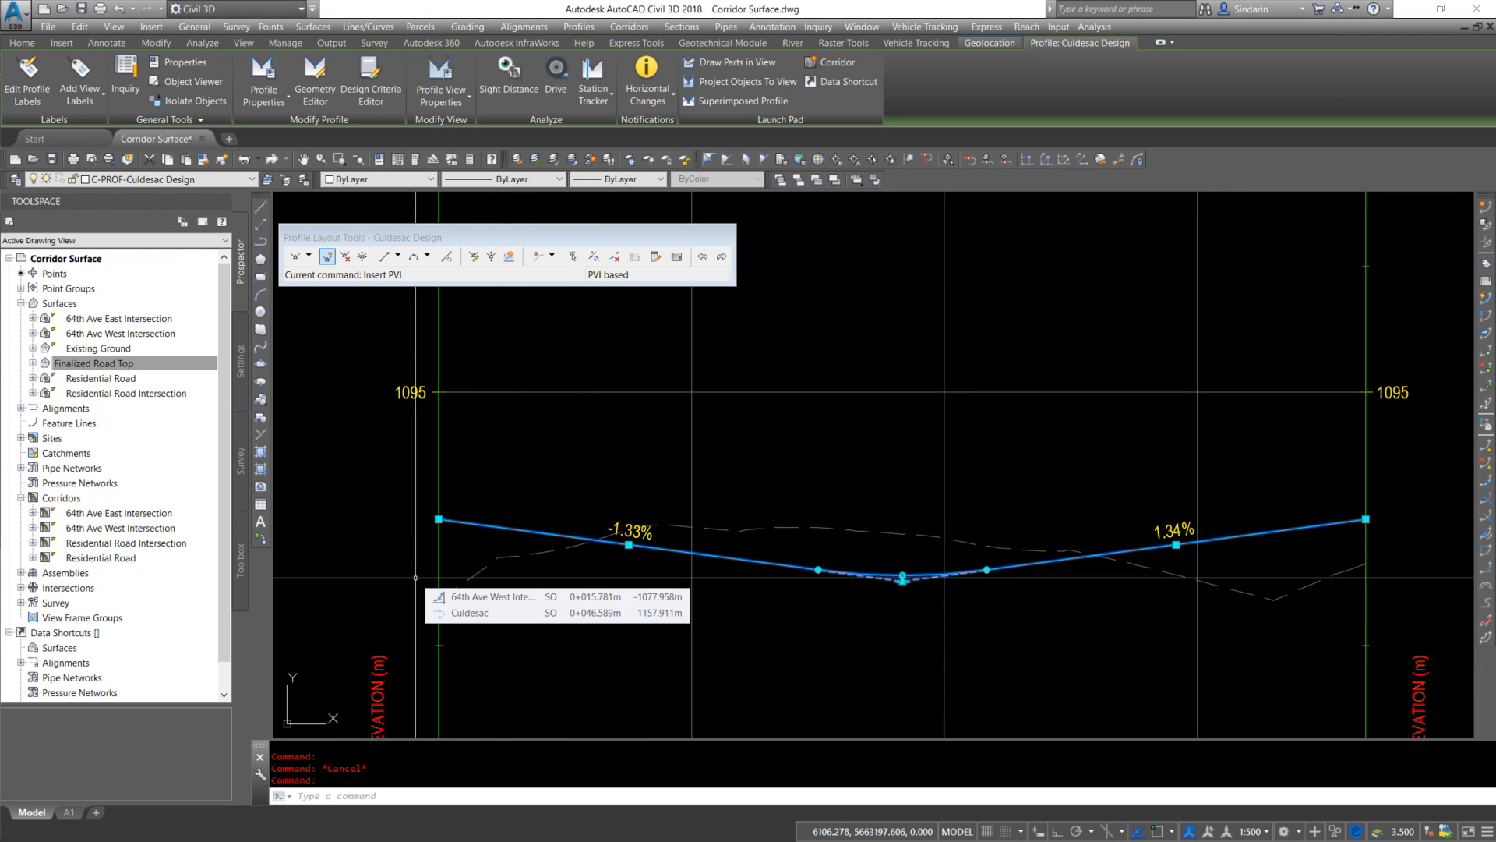
pyautogui.scroll(4, 421, 534)
pyautogui.scroll(3, 422, 510)
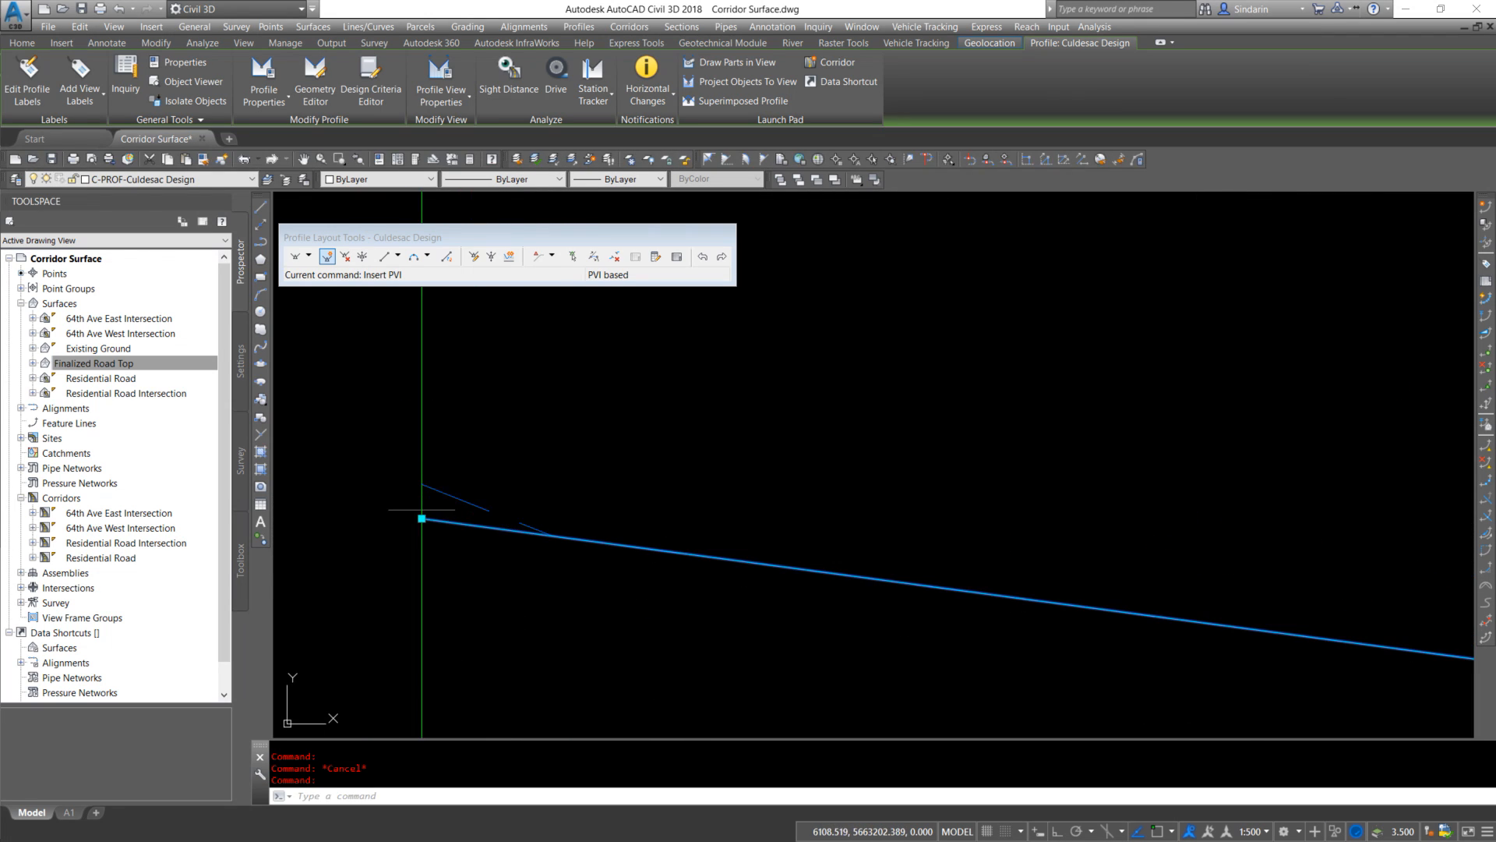
pyautogui.click(422, 519)
pyautogui.keyDown('shift'); pyautogui.rightClick(472, 475); pyautogui.keyUp('shift')
pyautogui.press('e')
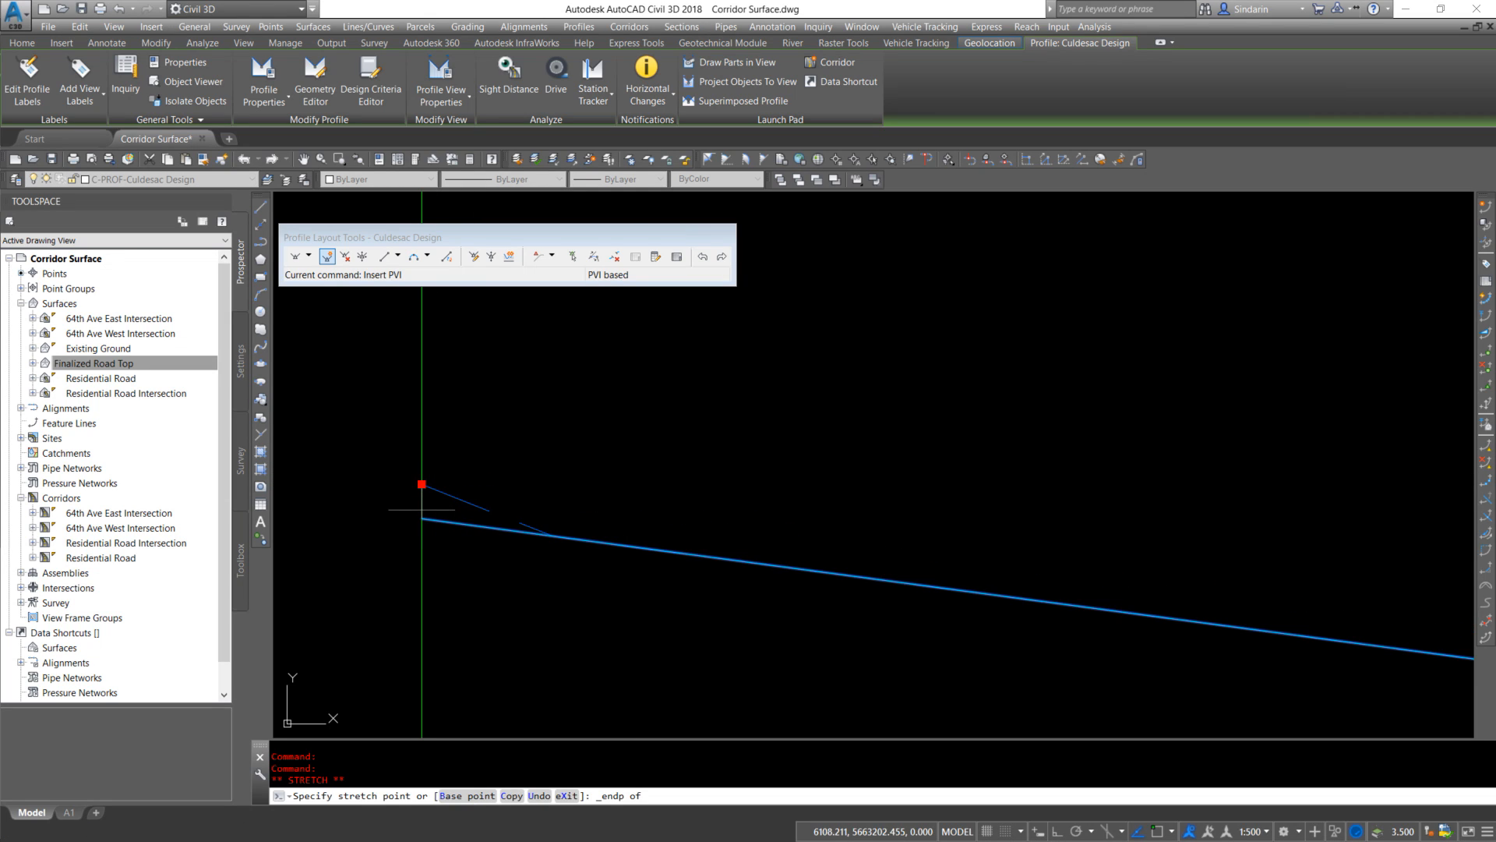
pyautogui.click(422, 513)
# Move the Culdesac design profile's end PVI onto the endpoint of the sampled Residential Road profile
pyautogui.scroll(-5, 364, 500)
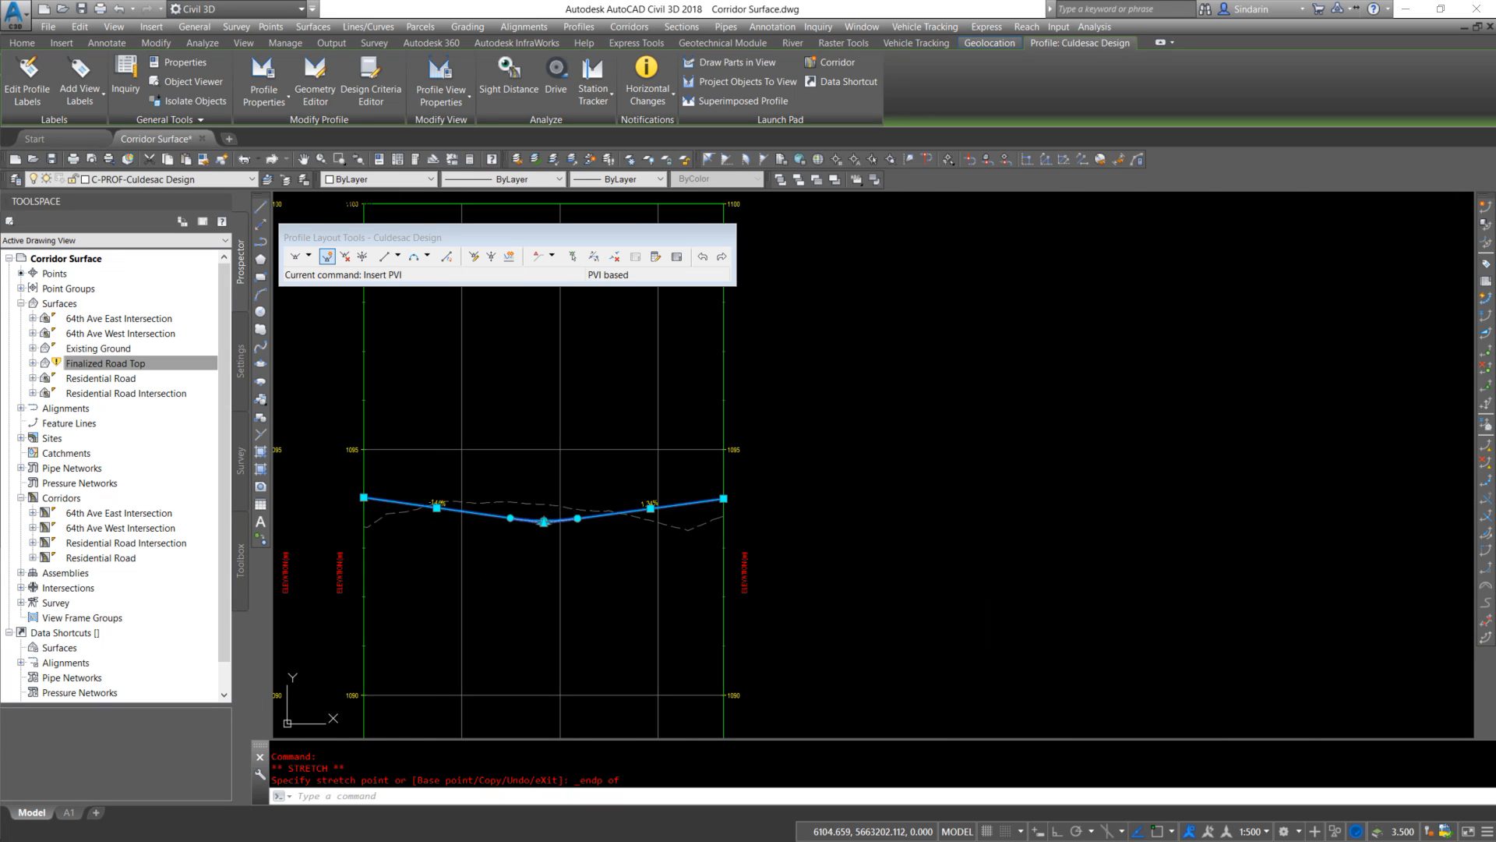
pyautogui.scroll(5, 725, 500)
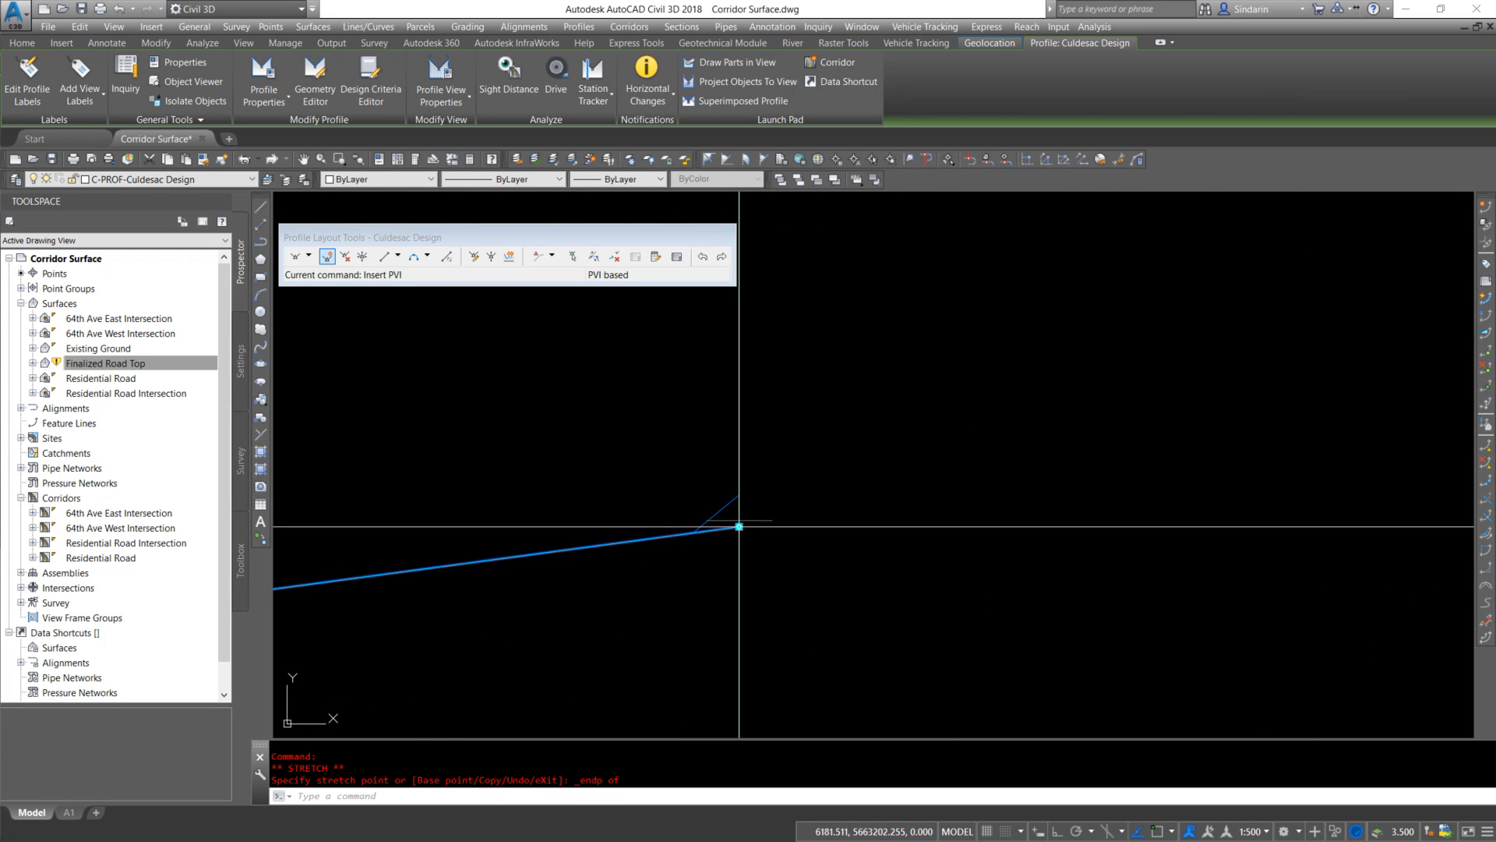
pyautogui.click(740, 527)
pyautogui.keyDown('shift'); pyautogui.rightClick(741, 513); pyautogui.keyUp('shift')
pyautogui.press('e')
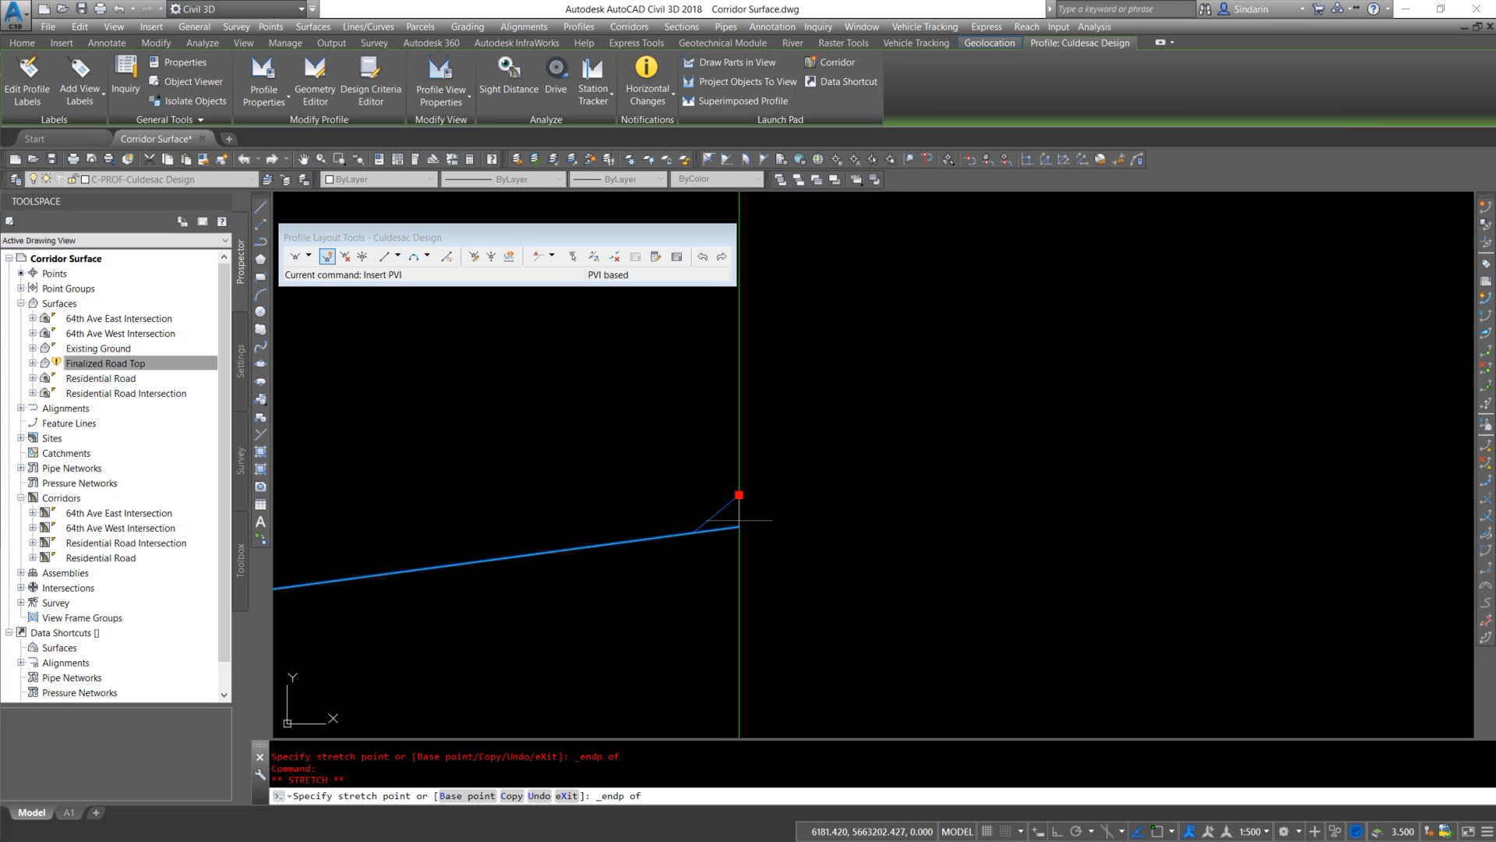
pyautogui.scroll(-6, 739, 519)
pyautogui.press('Escape')
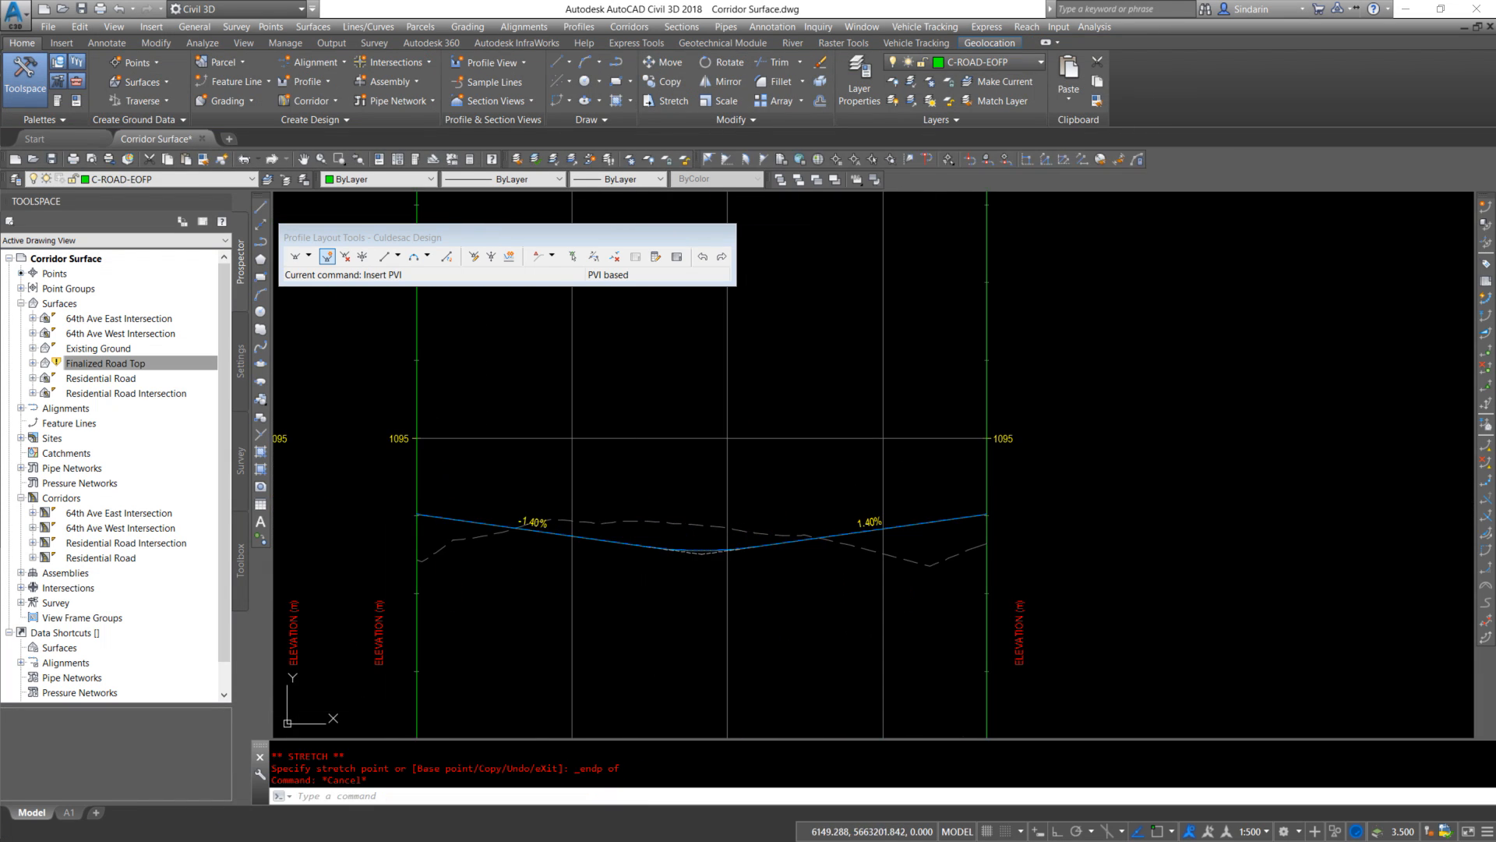
# Check the design grades in the separate road profile view and examine the Finalized Road Top contours around the cul-de-sac bulb in plan
pyautogui.scroll(-5, 535, 531)
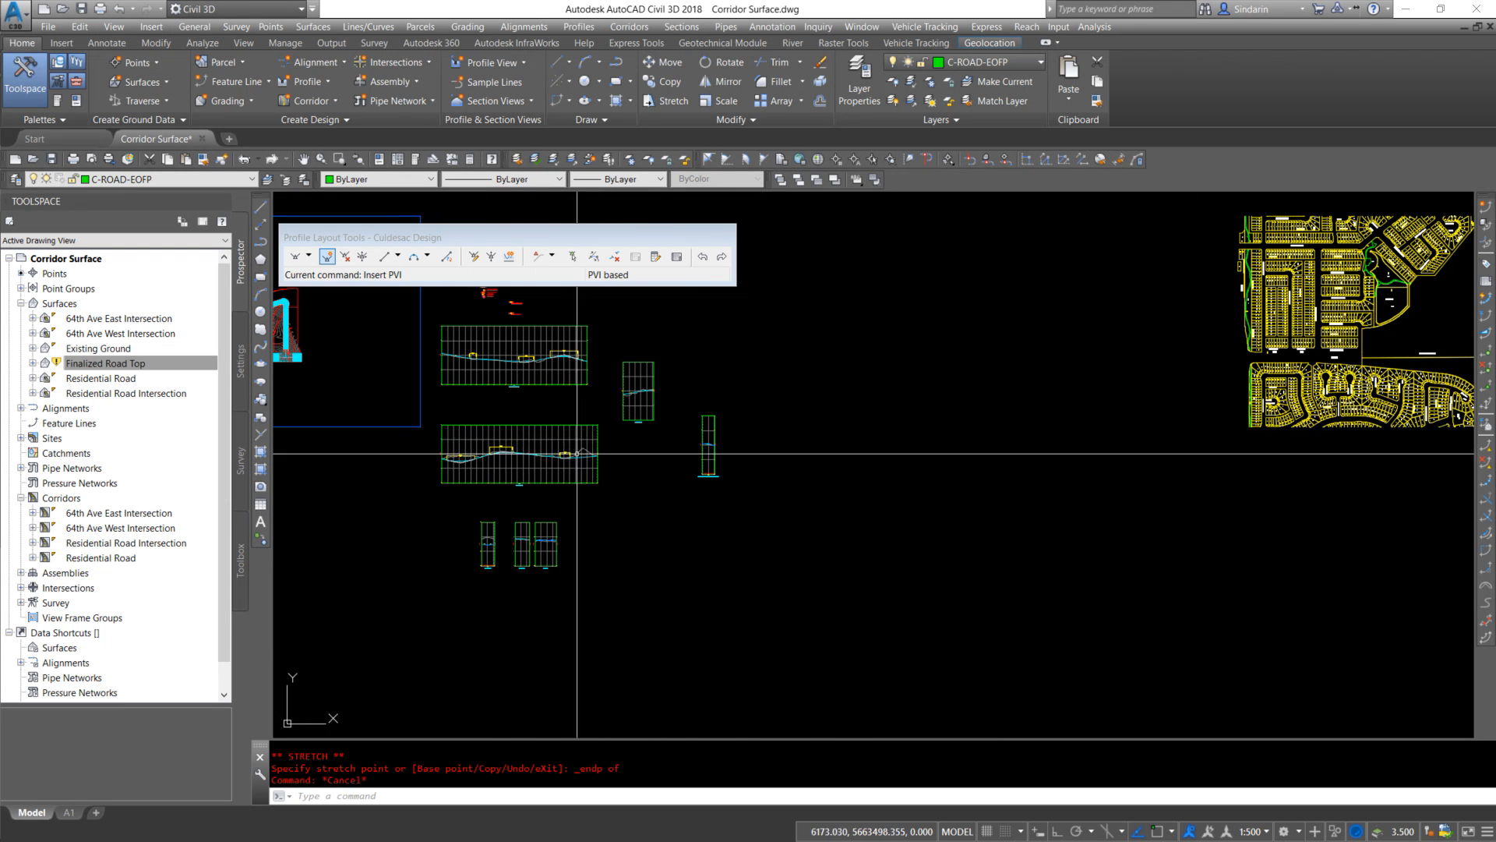
pyautogui.scroll(10, 634, 431)
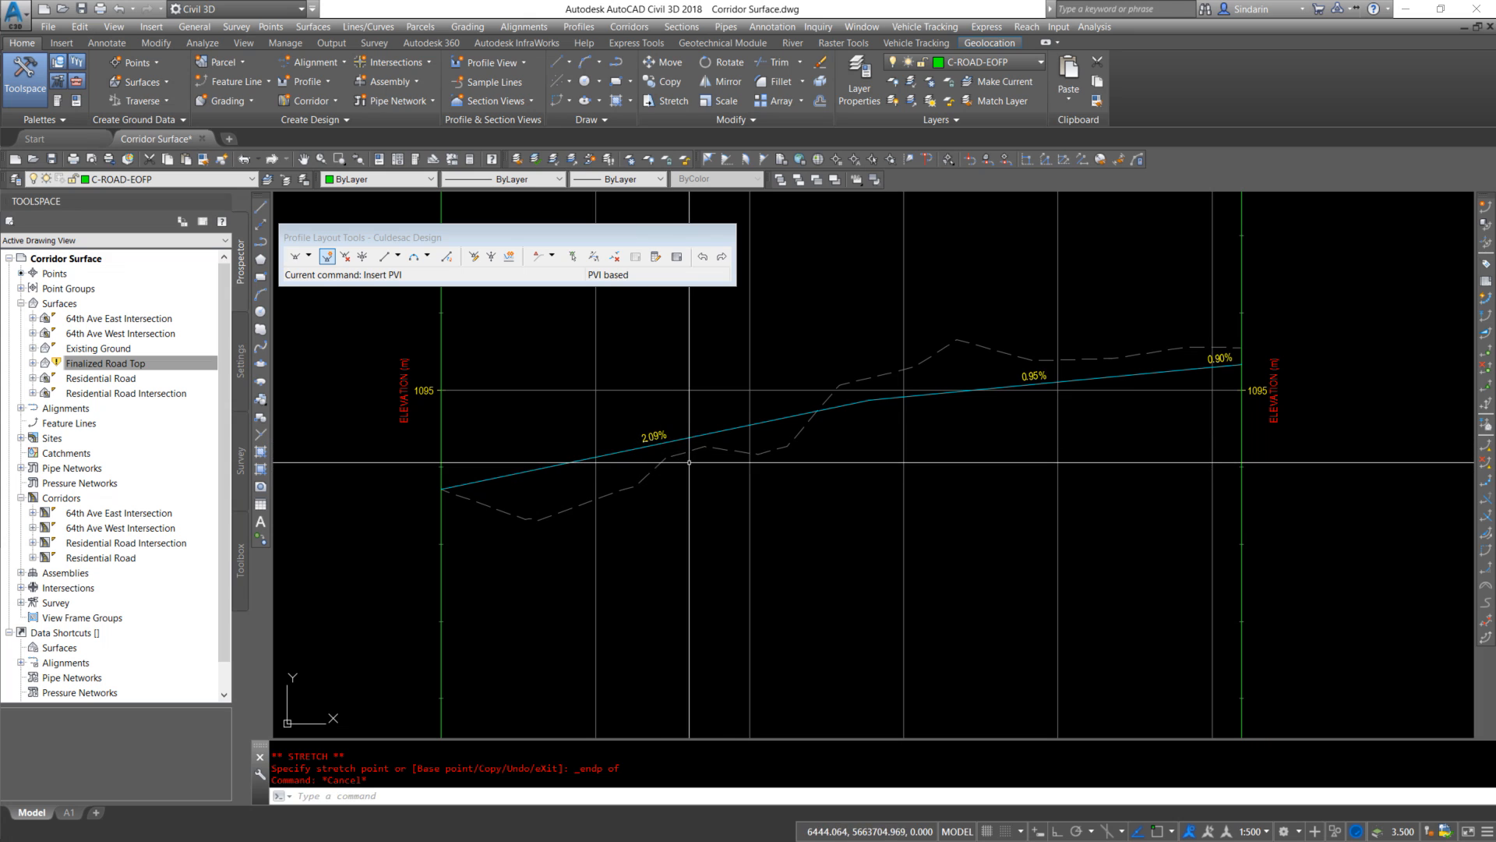
pyautogui.scroll(-10, 820, 420)
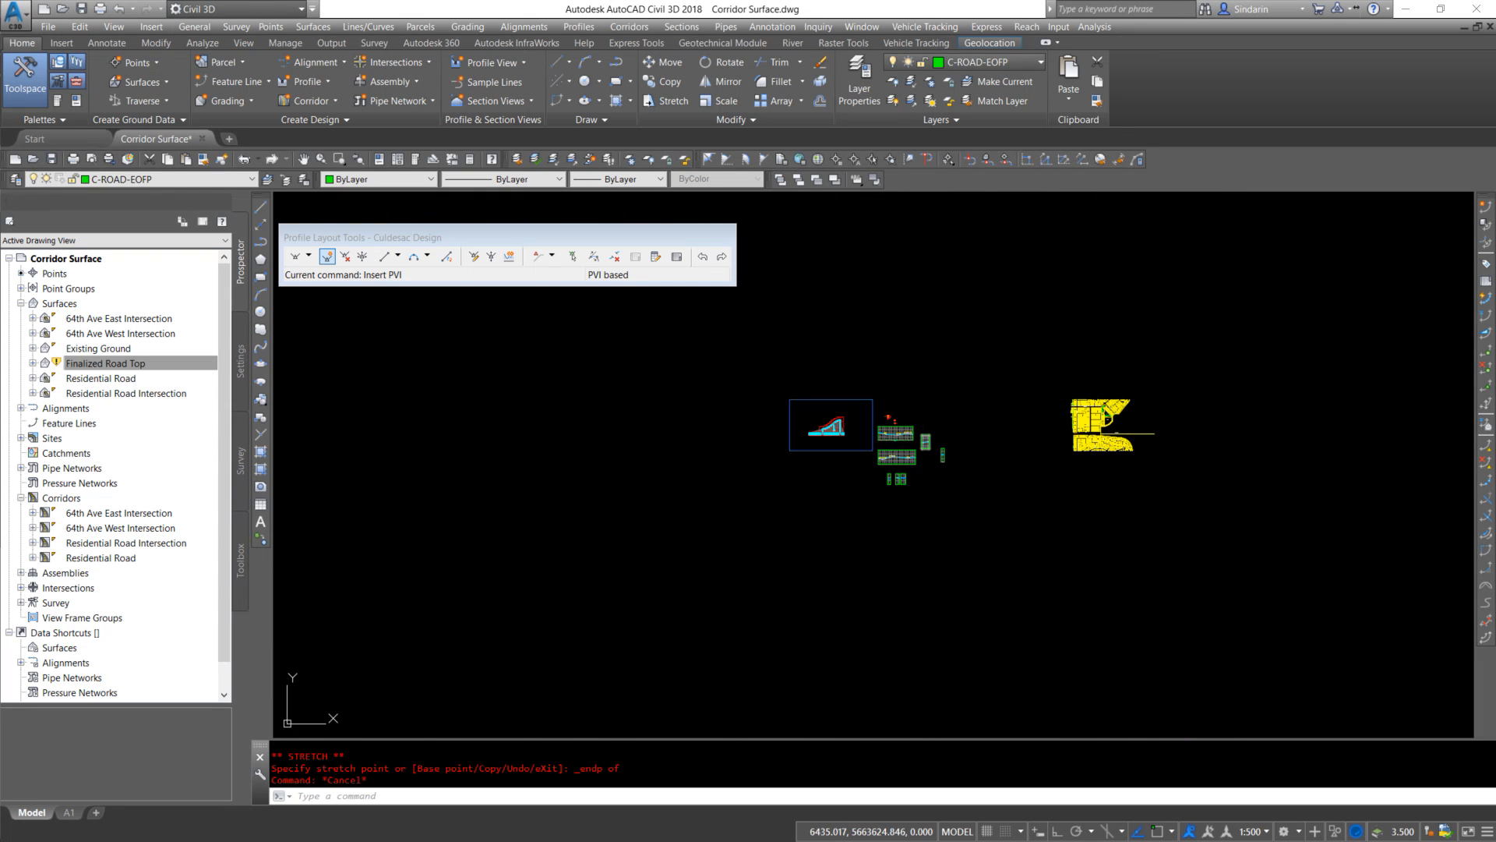
pyautogui.scroll(10, 862, 427)
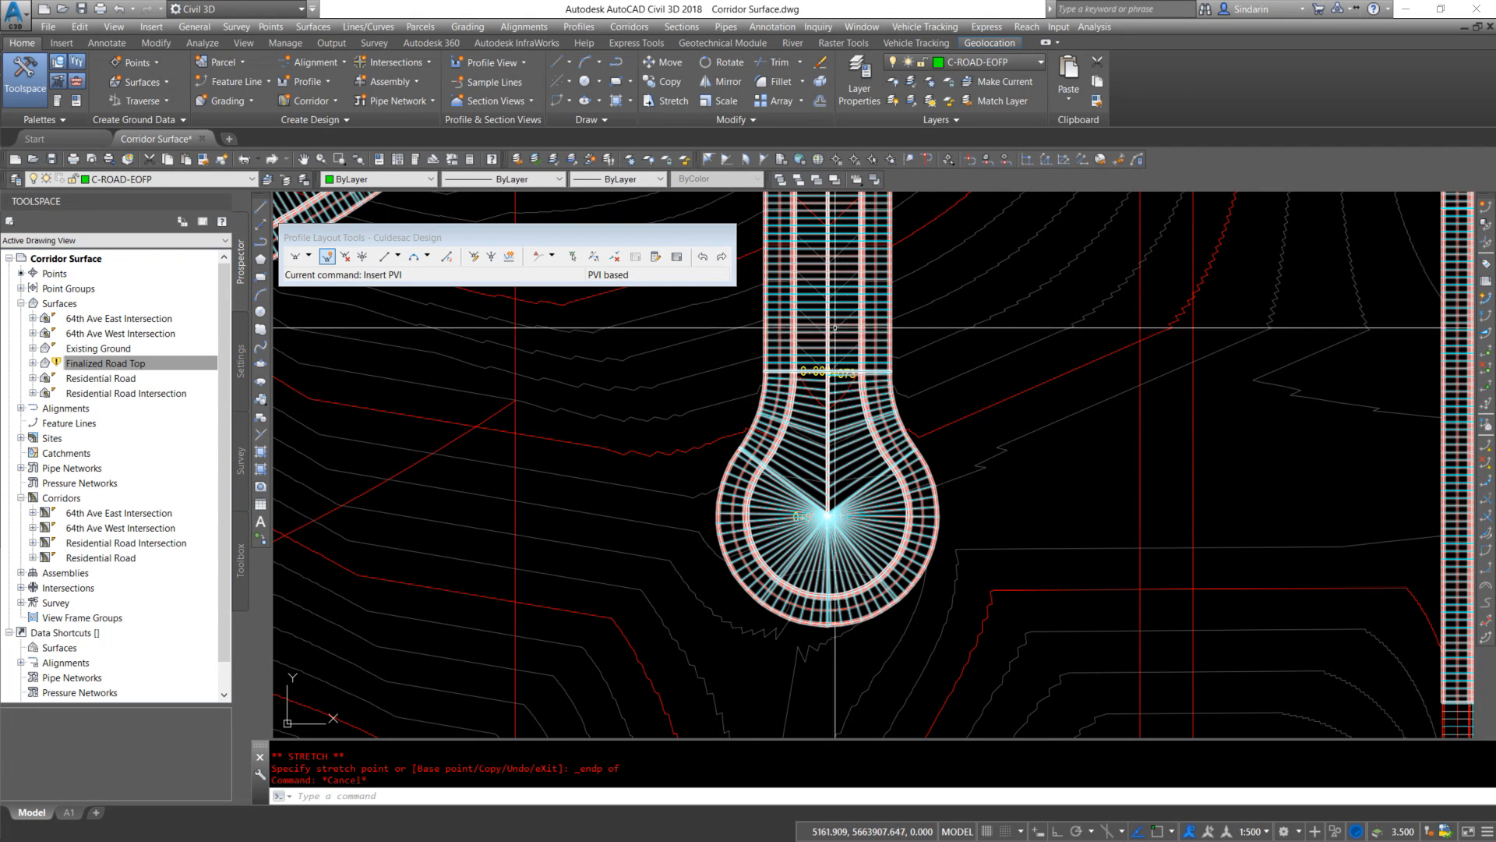
pyautogui.scroll(-5, 874, 483)
pyautogui.scroll(3, 818, 467)
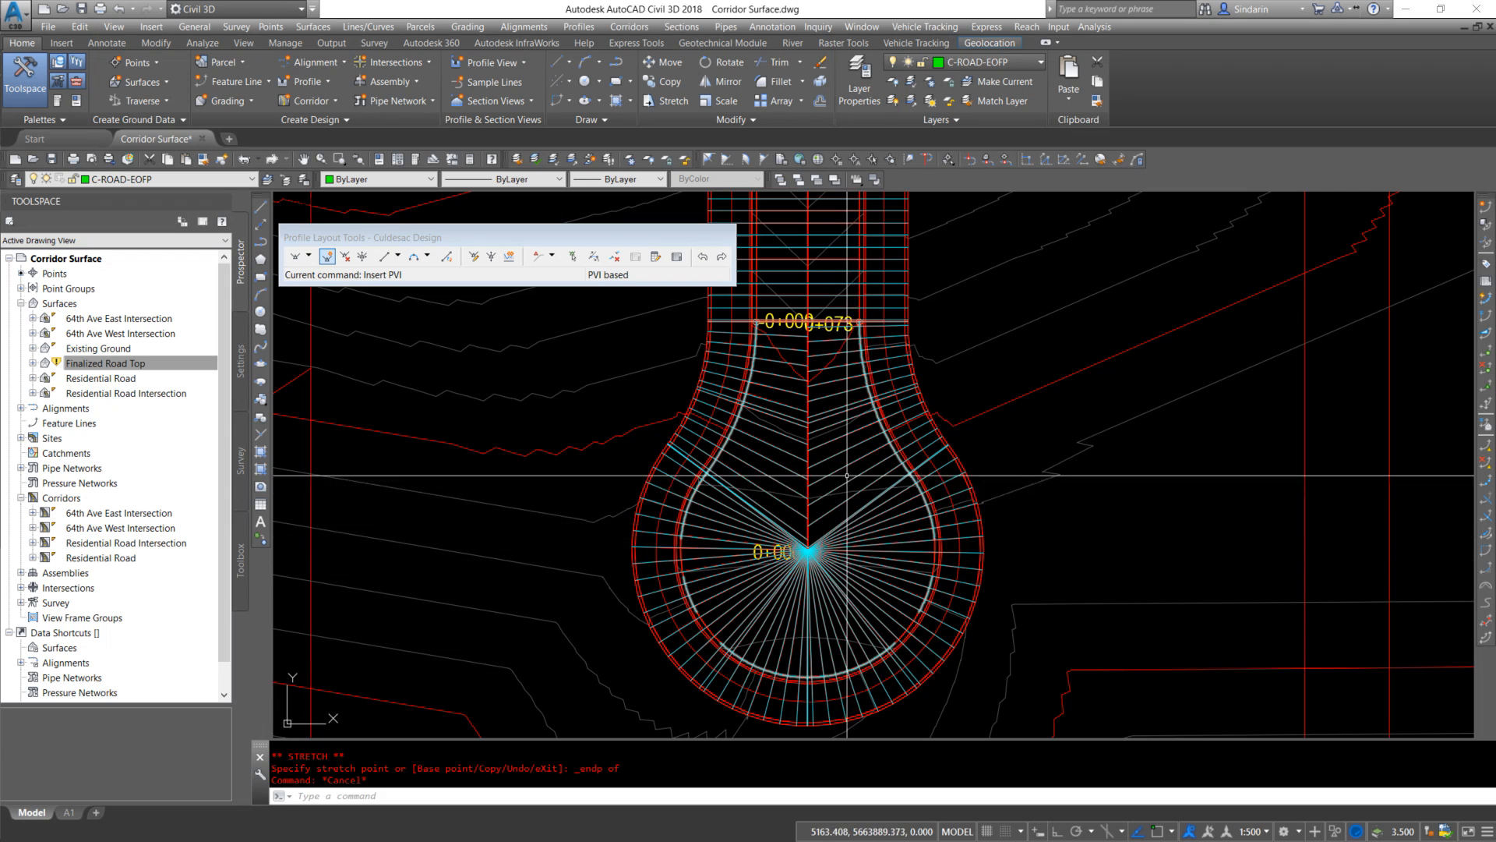
pyautogui.moveTo(1003, 560)
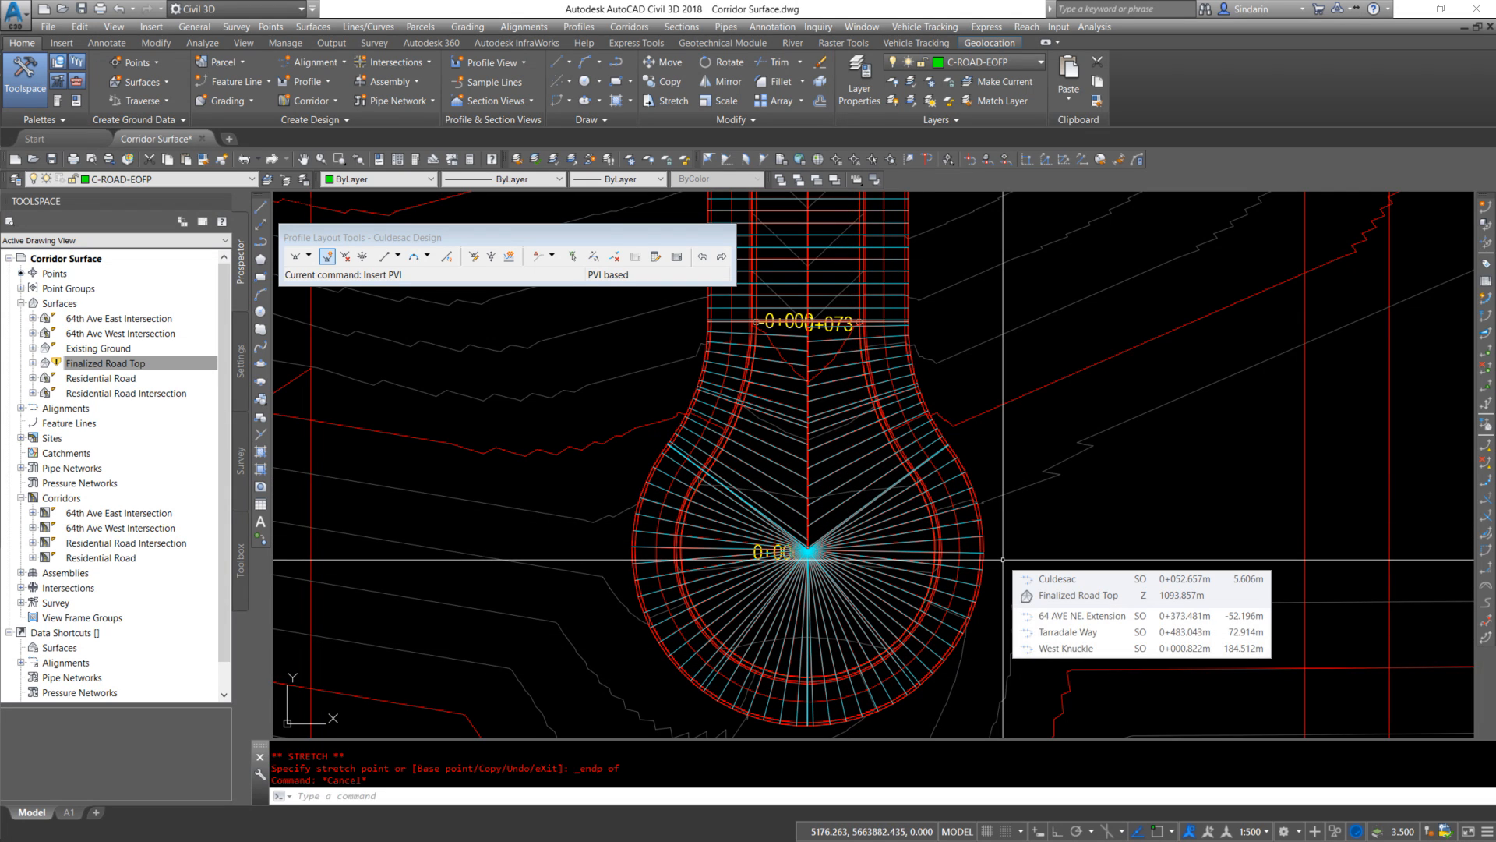
pyautogui.scroll(-6, 1003, 559)
pyautogui.scroll(3, 967, 530)
pyautogui.scroll(5, 887, 426)
pyautogui.scroll(-4, 906, 397)
pyautogui.moveTo(685, 625); pyautogui.dragTo(1054, 343, button='middle')
pyautogui.scroll(6, 885, 575)
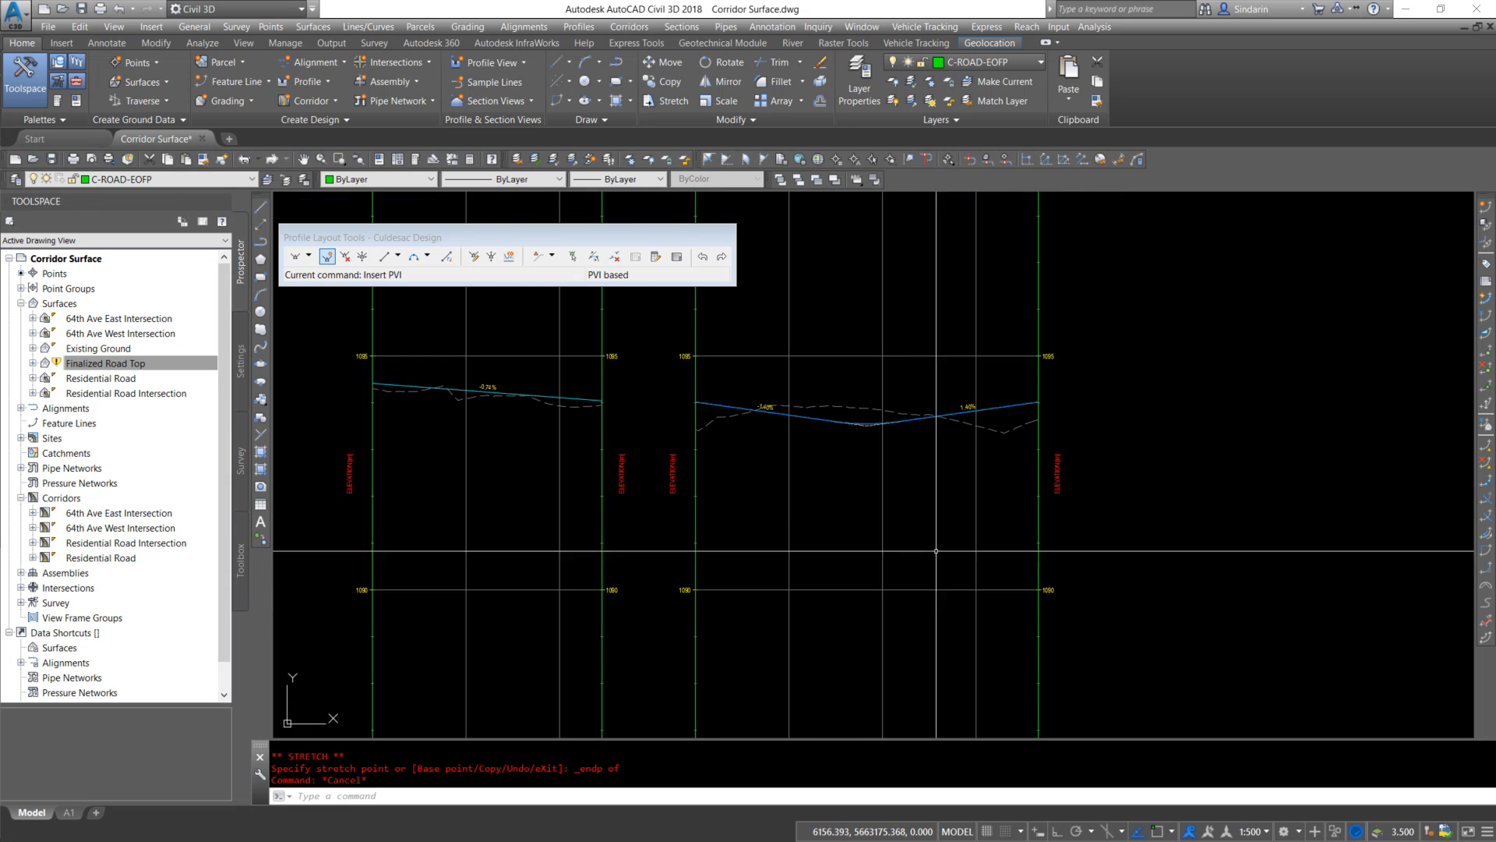
# Edit the Culdesac design profile's geometry so the outgoing grade at its first PVI is -2.09%
pyautogui.click(851, 475)
pyautogui.rightClick(775, 431)
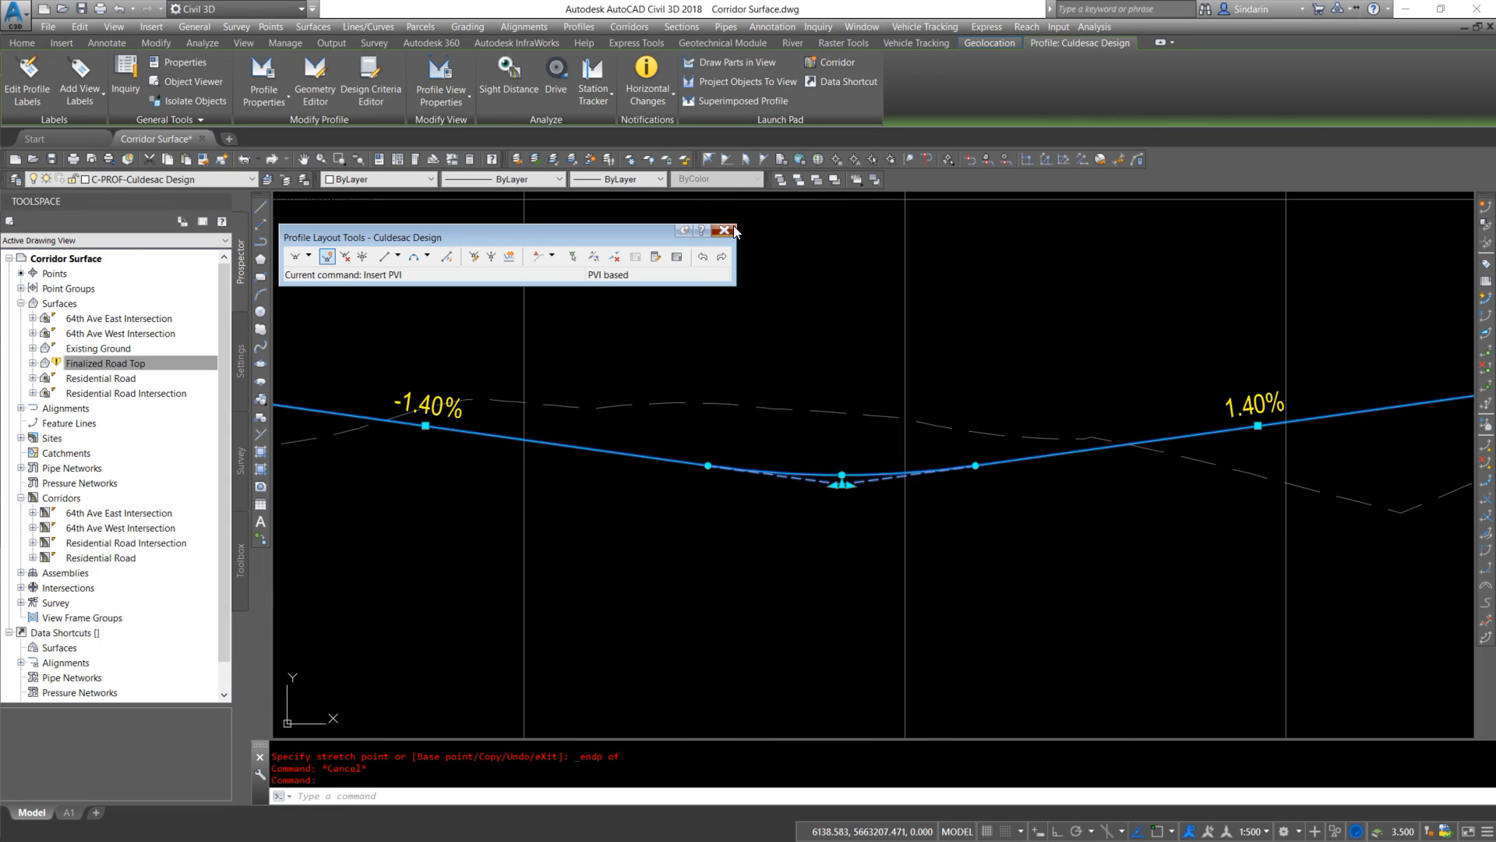
pyautogui.click(728, 230)
pyautogui.click(847, 479)
pyautogui.rightClick(849, 483)
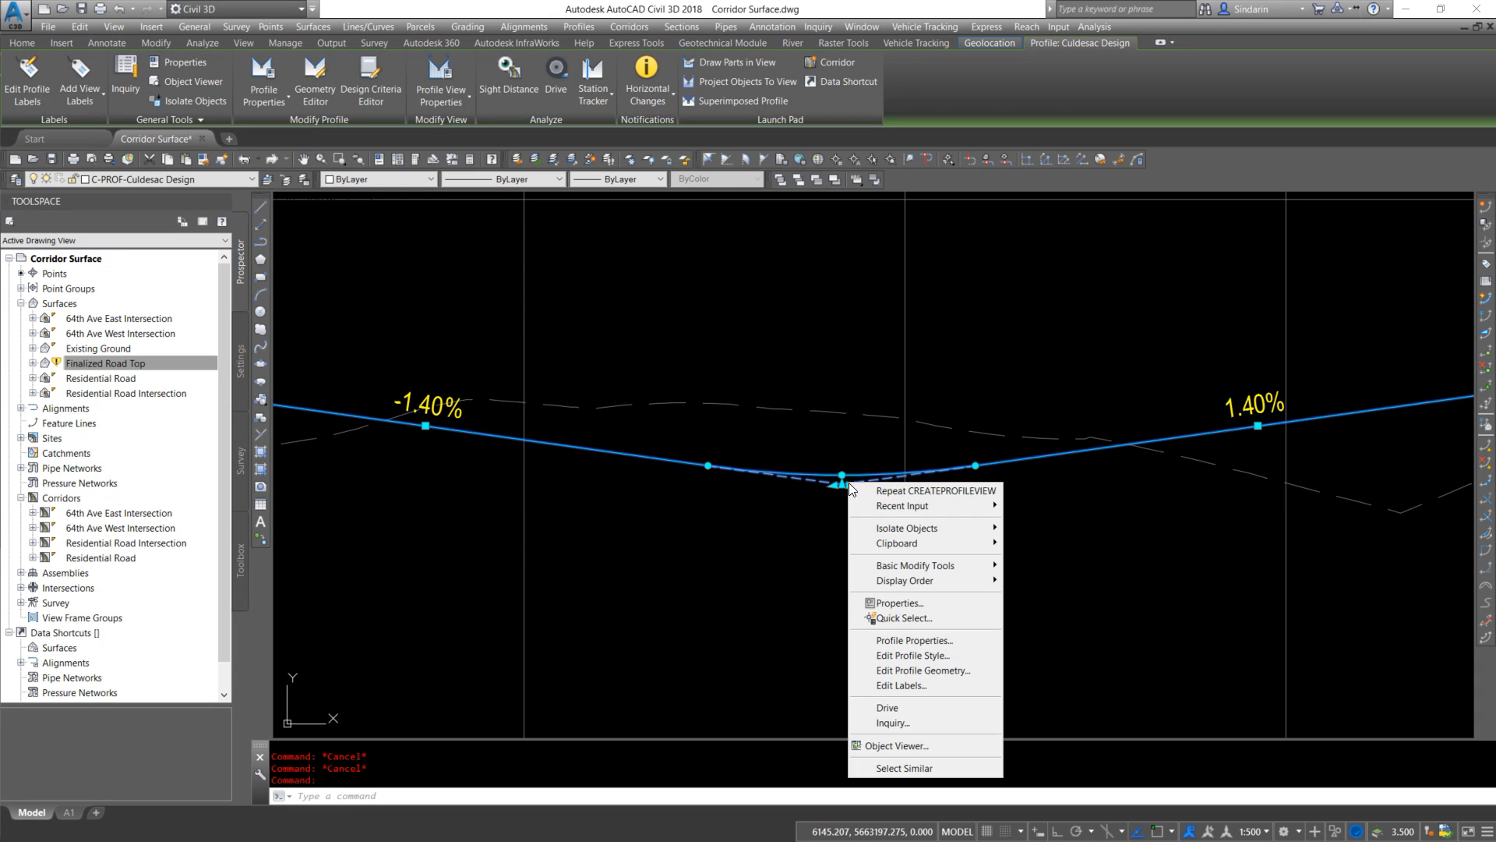
pyautogui.click(919, 671)
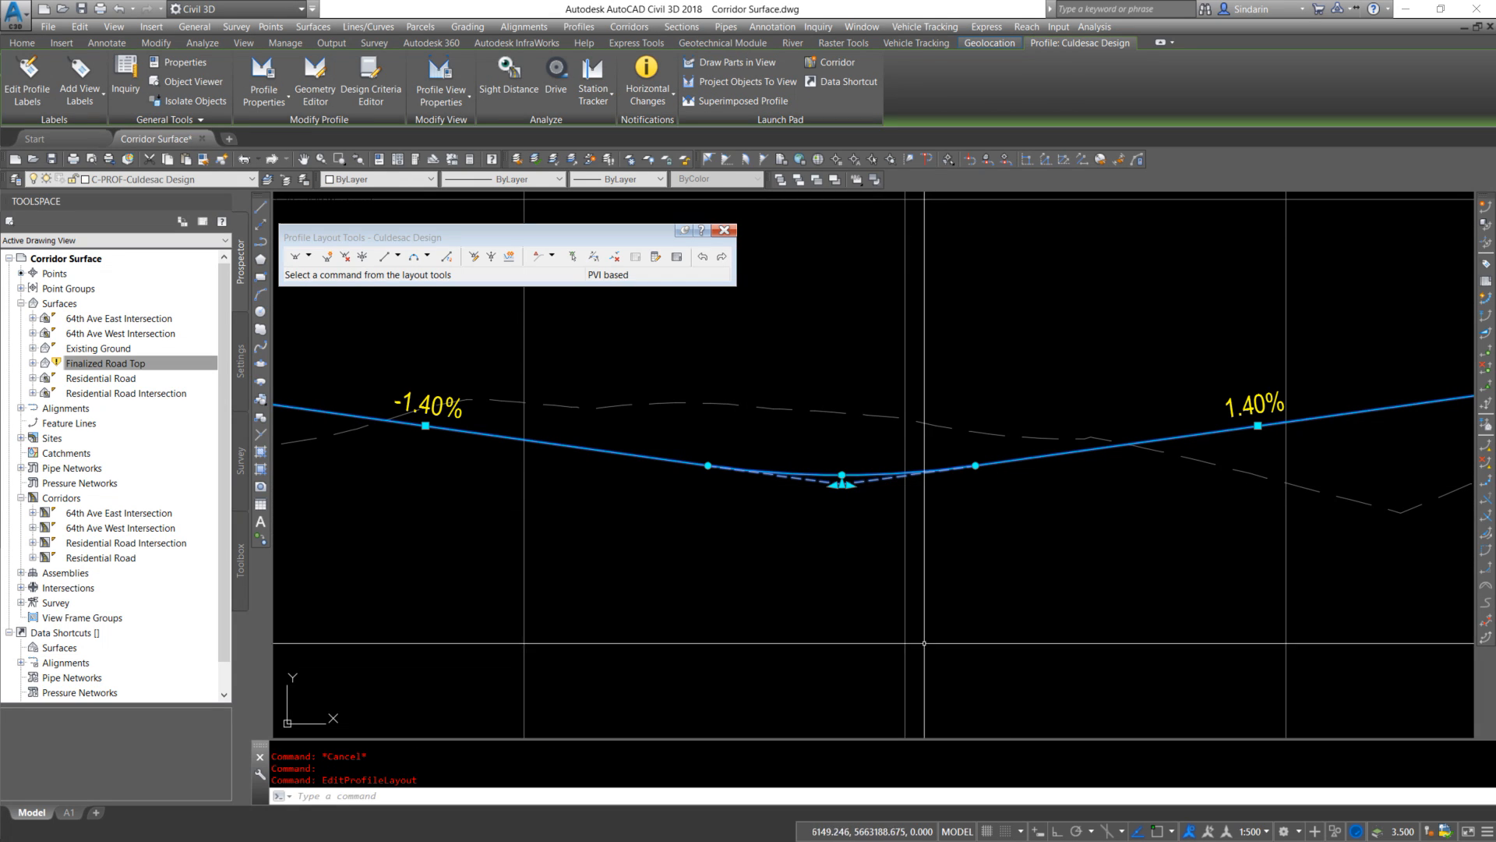
pyautogui.click(676, 257)
pyautogui.click(351, 80)
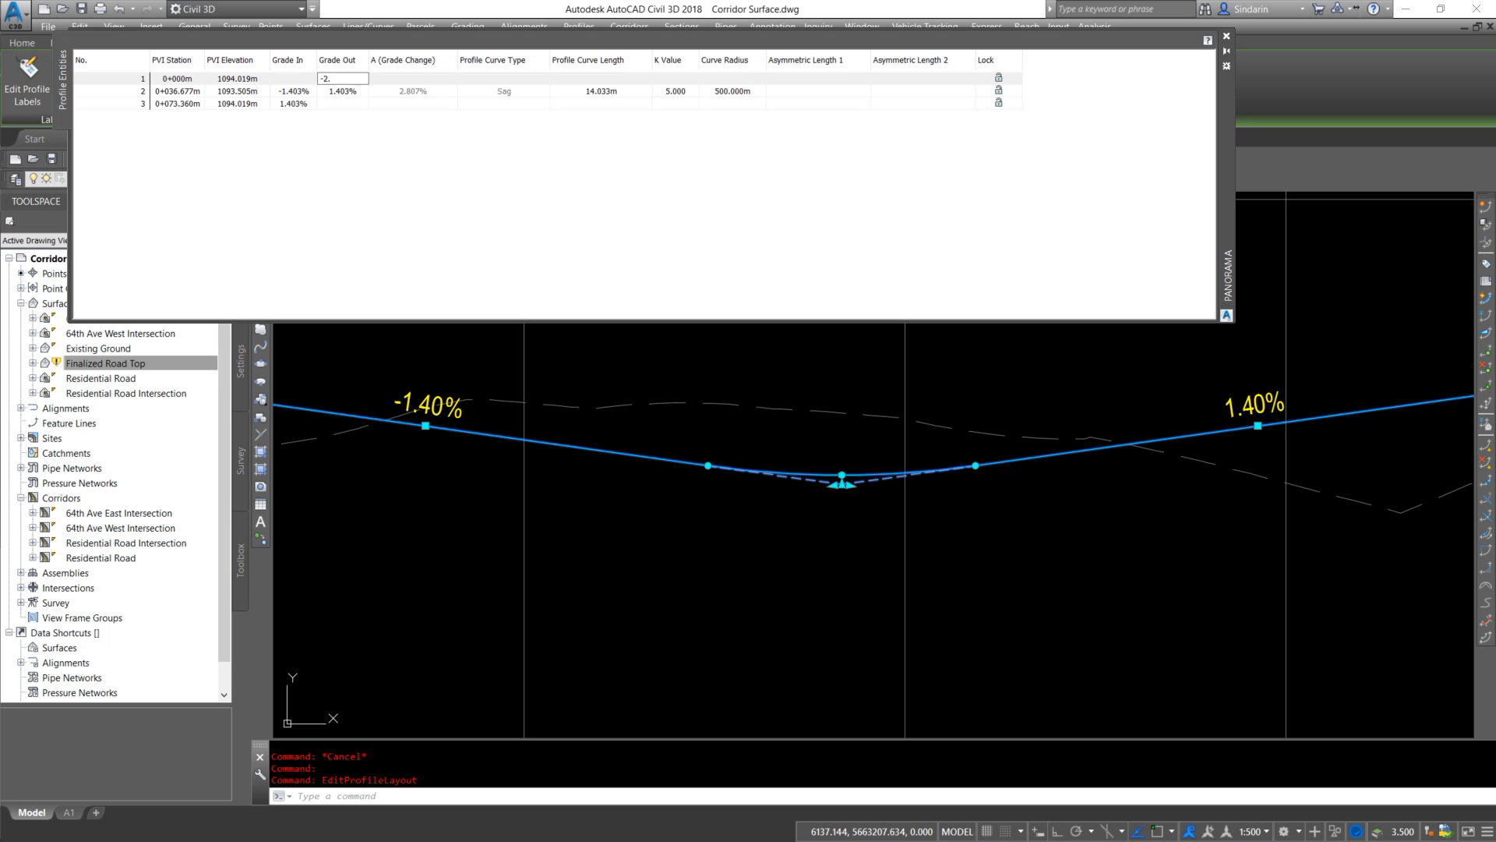
pyautogui.write('-2.09')
pyautogui.press('Return')
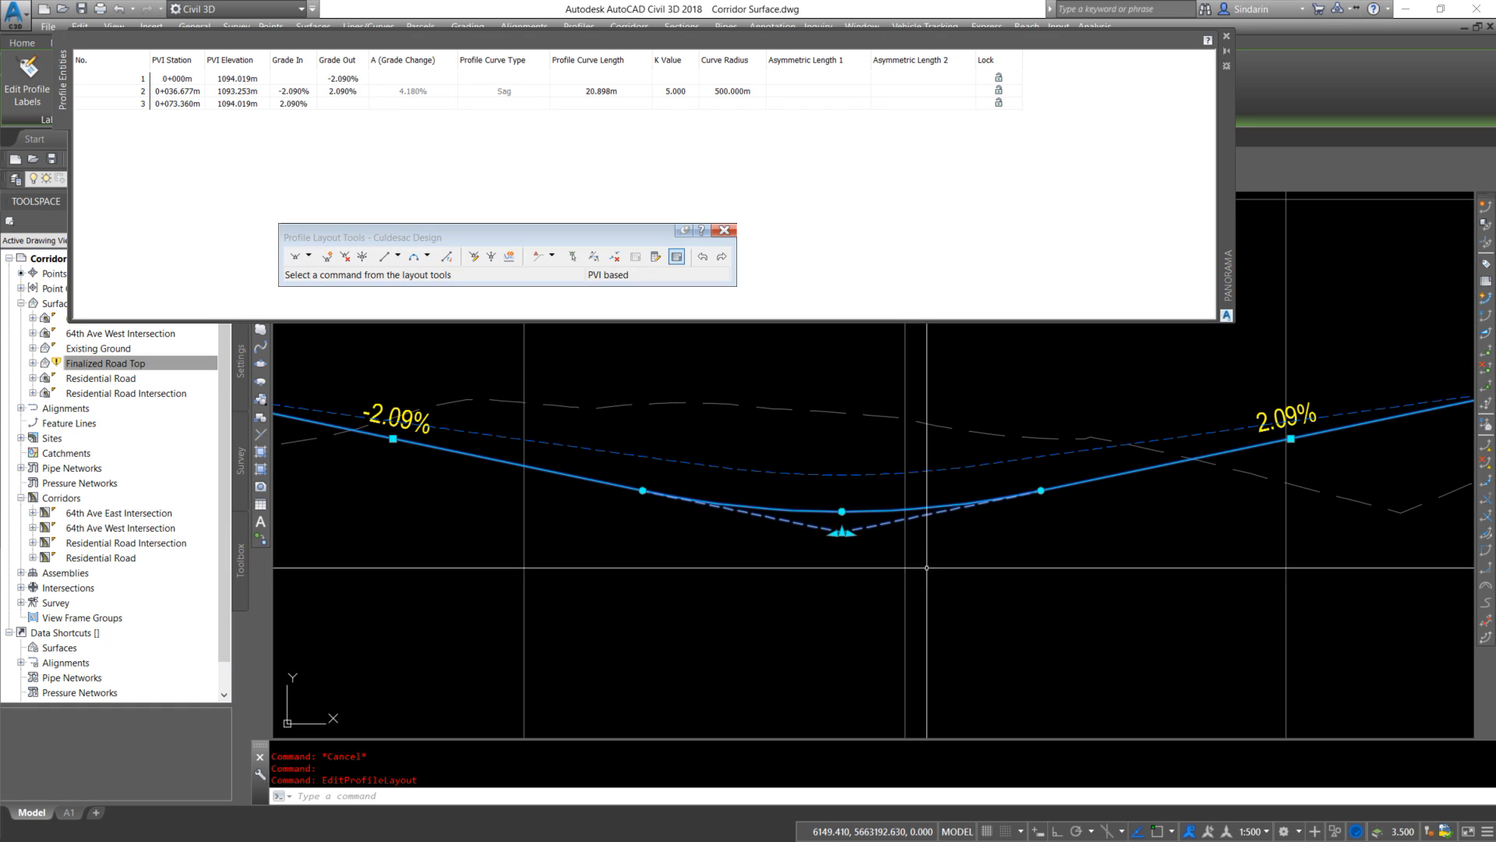
pyautogui.click(1227, 36)
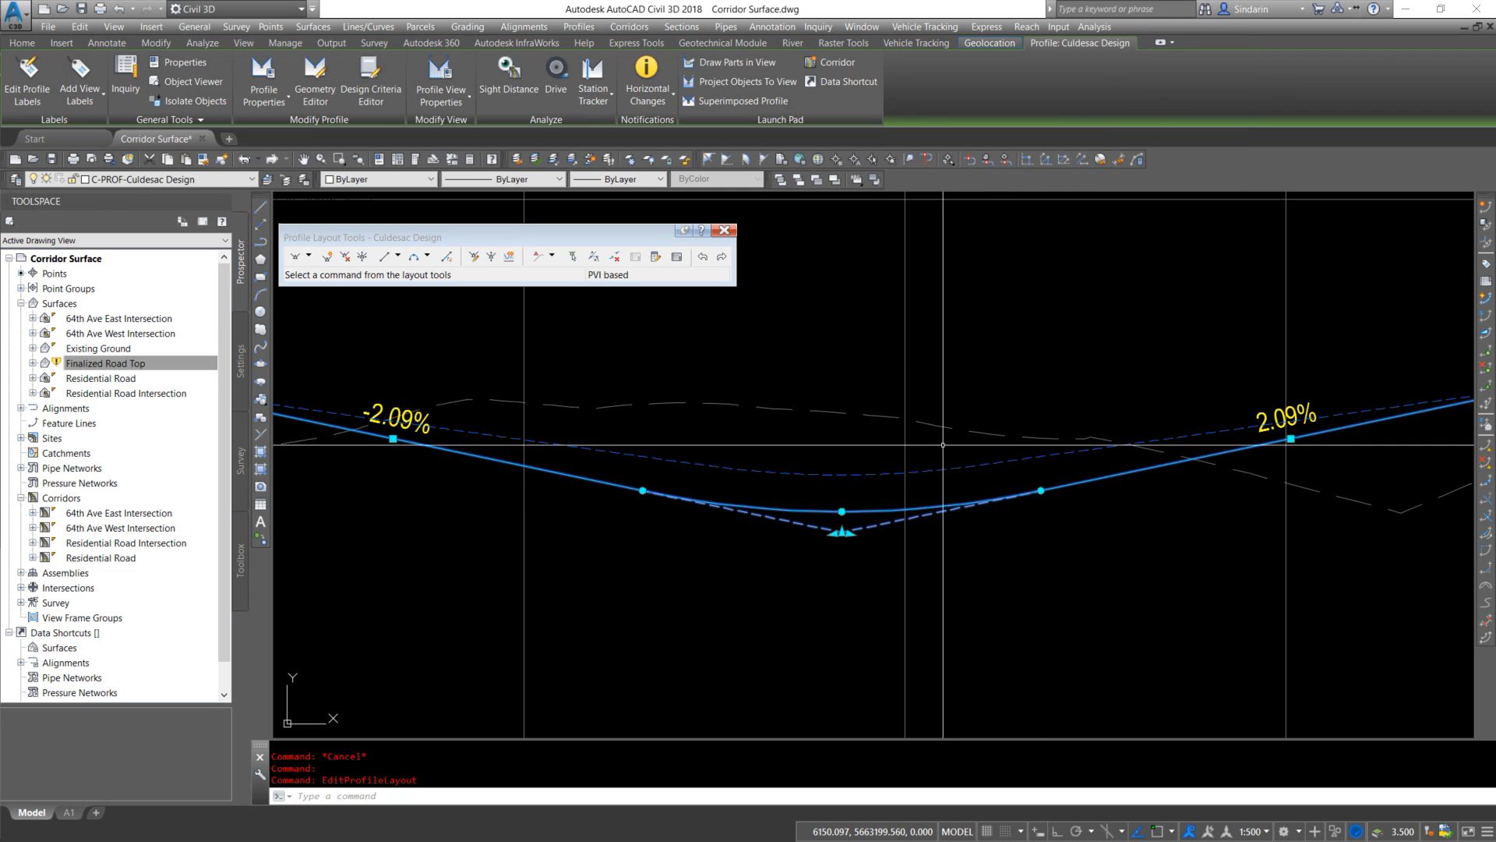
pyautogui.scroll(-5, 1051, 483)
pyautogui.scroll(-8, 1051, 483)
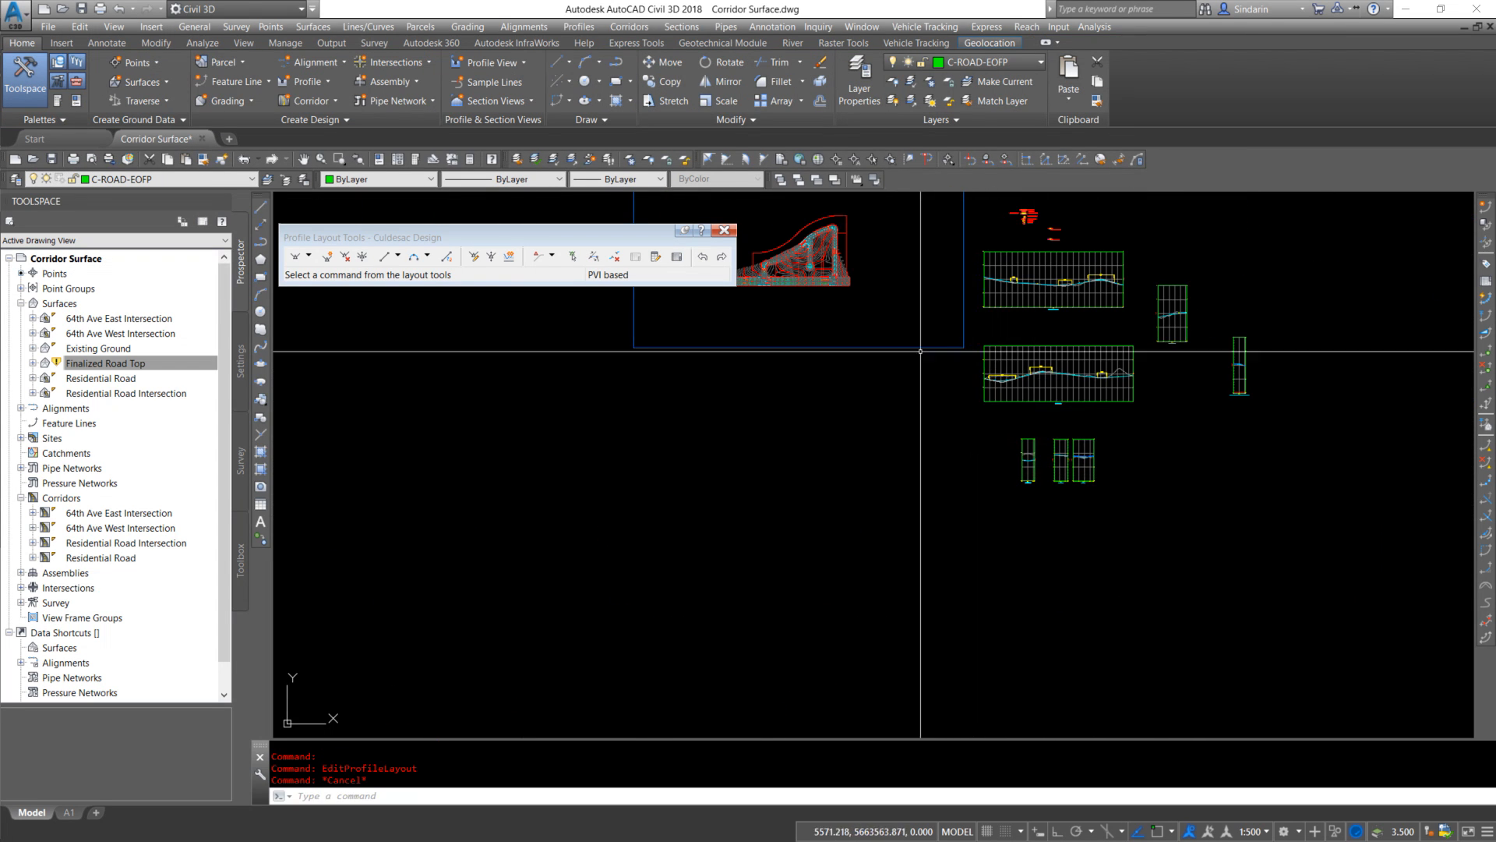
pyautogui.scroll(10, 857, 300)
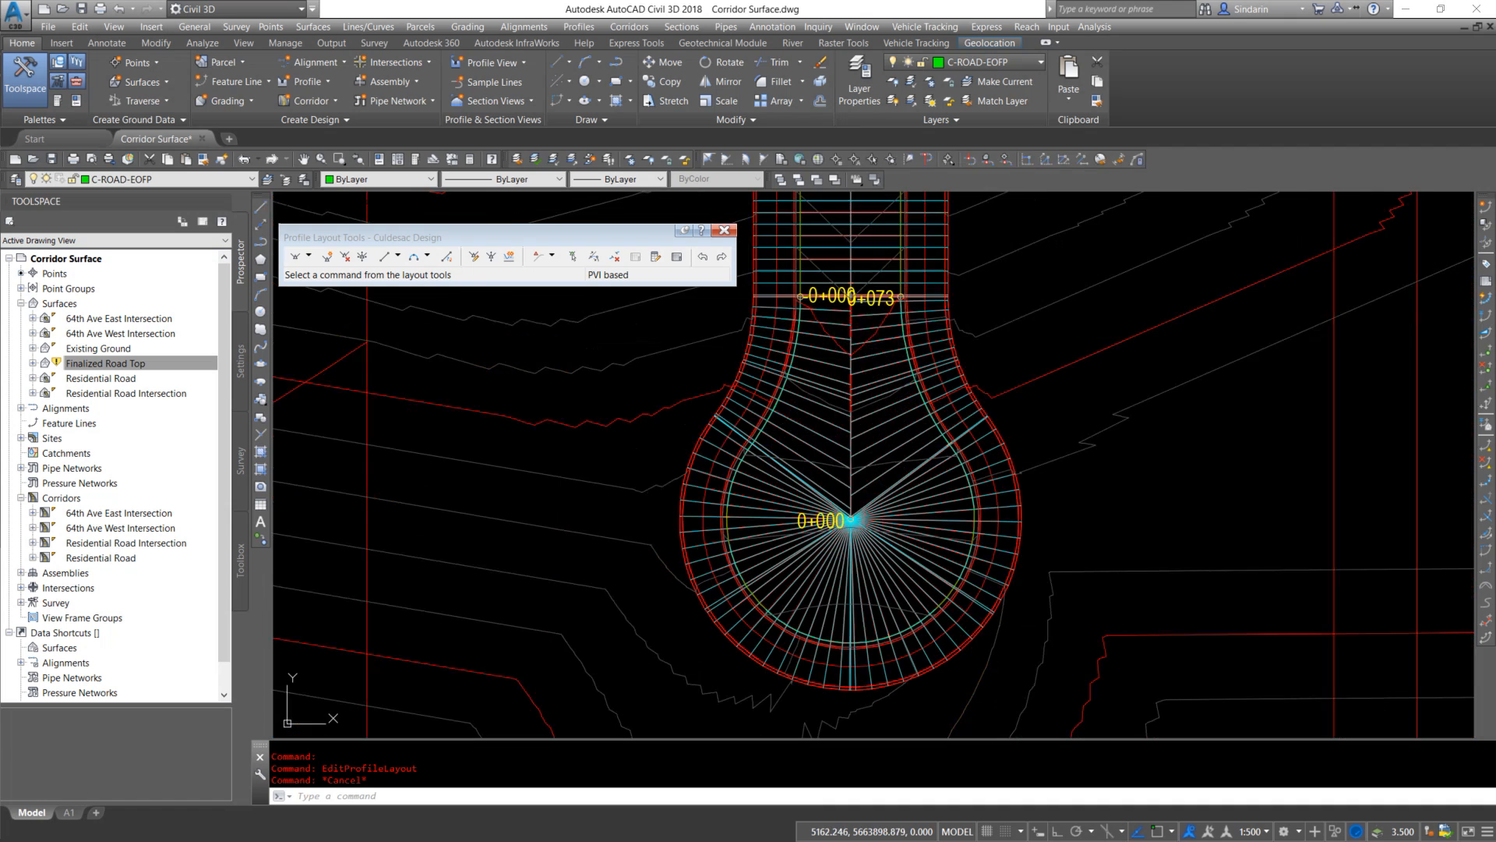
pyautogui.rightClick(92, 547)
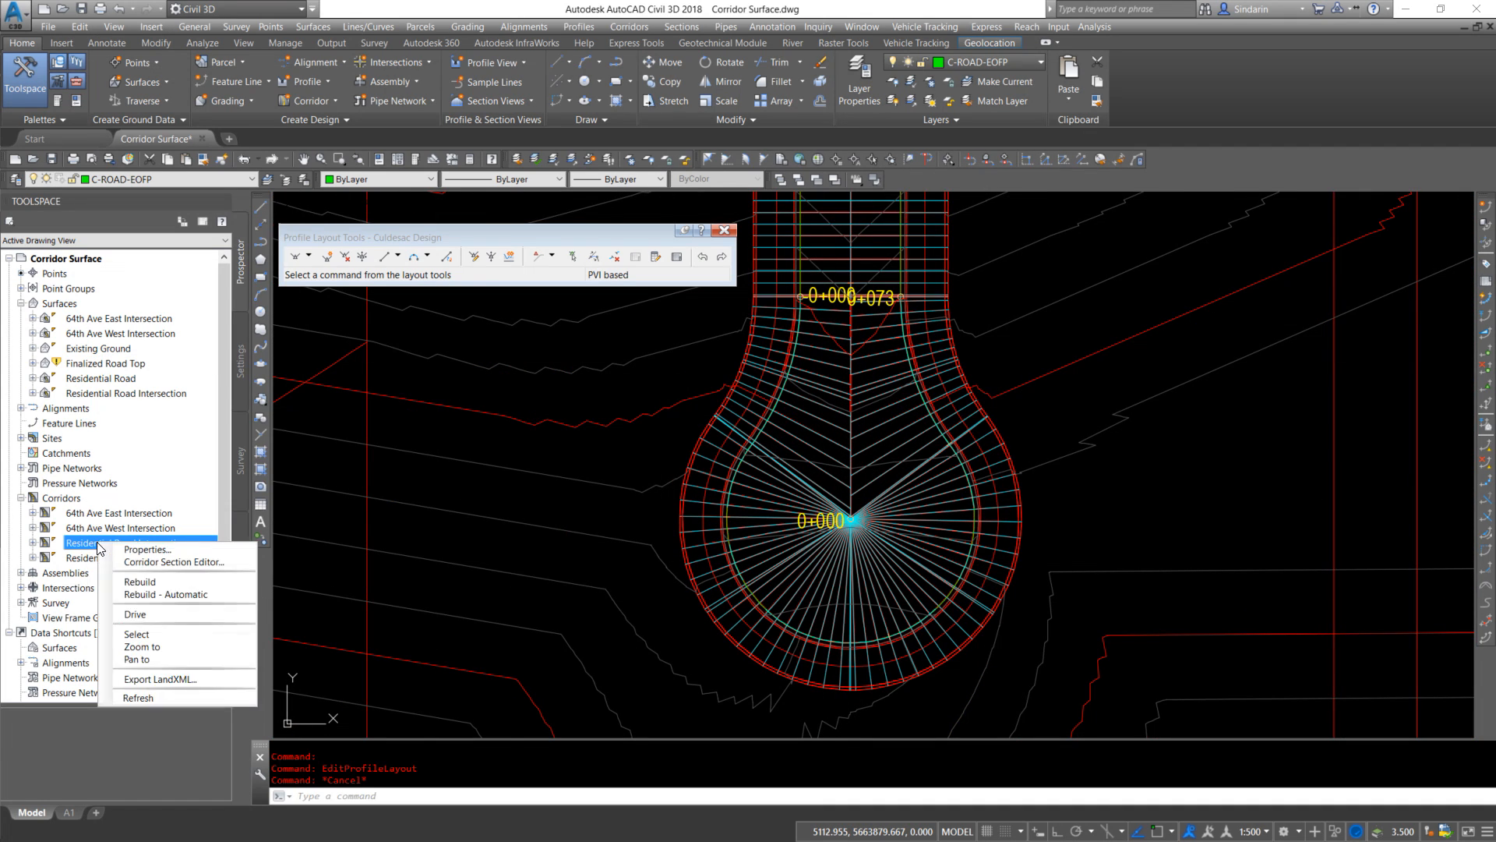
pyautogui.press('Escape')
pyautogui.rightClick(92, 558)
pyautogui.press('Escape')
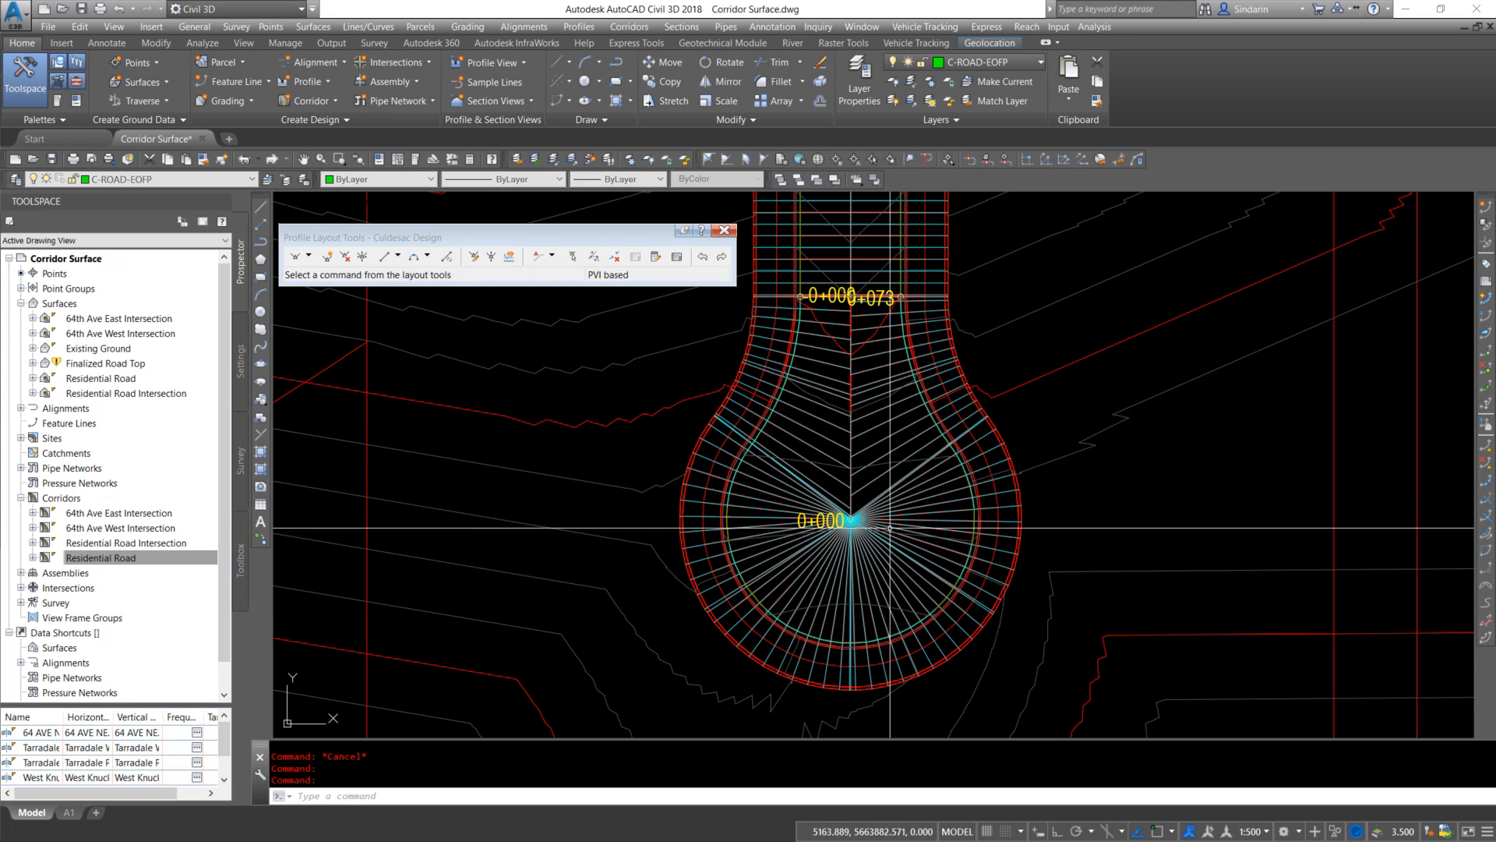
# Rebuild the Finalized Road Top surface and inspect its contours at the centre of the cul-de-sac bulb
pyautogui.rightClick(117, 363)
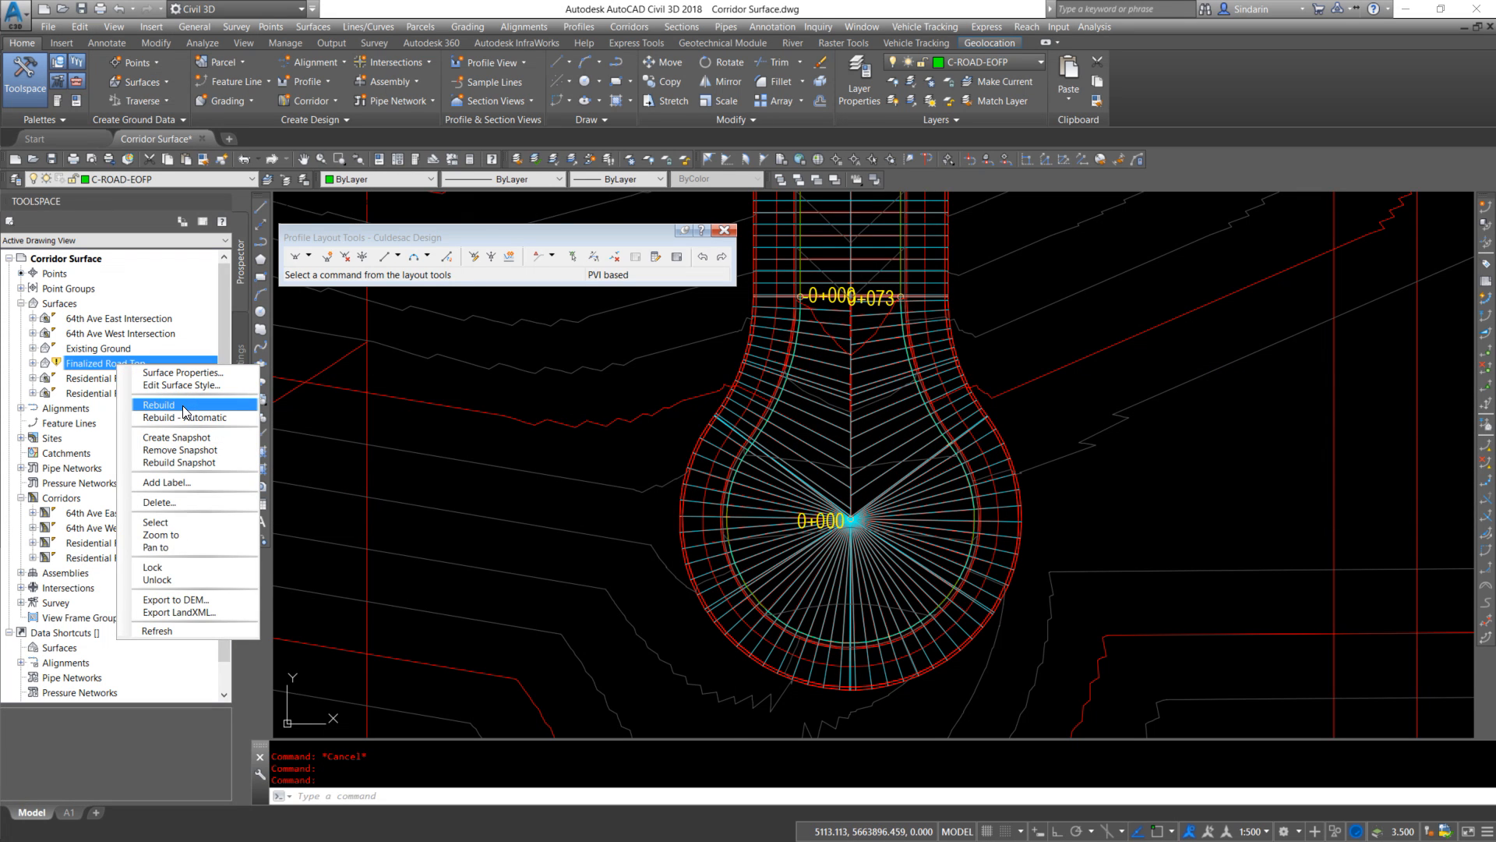
pyautogui.click(184, 405)
pyautogui.scroll(4, 895, 594)
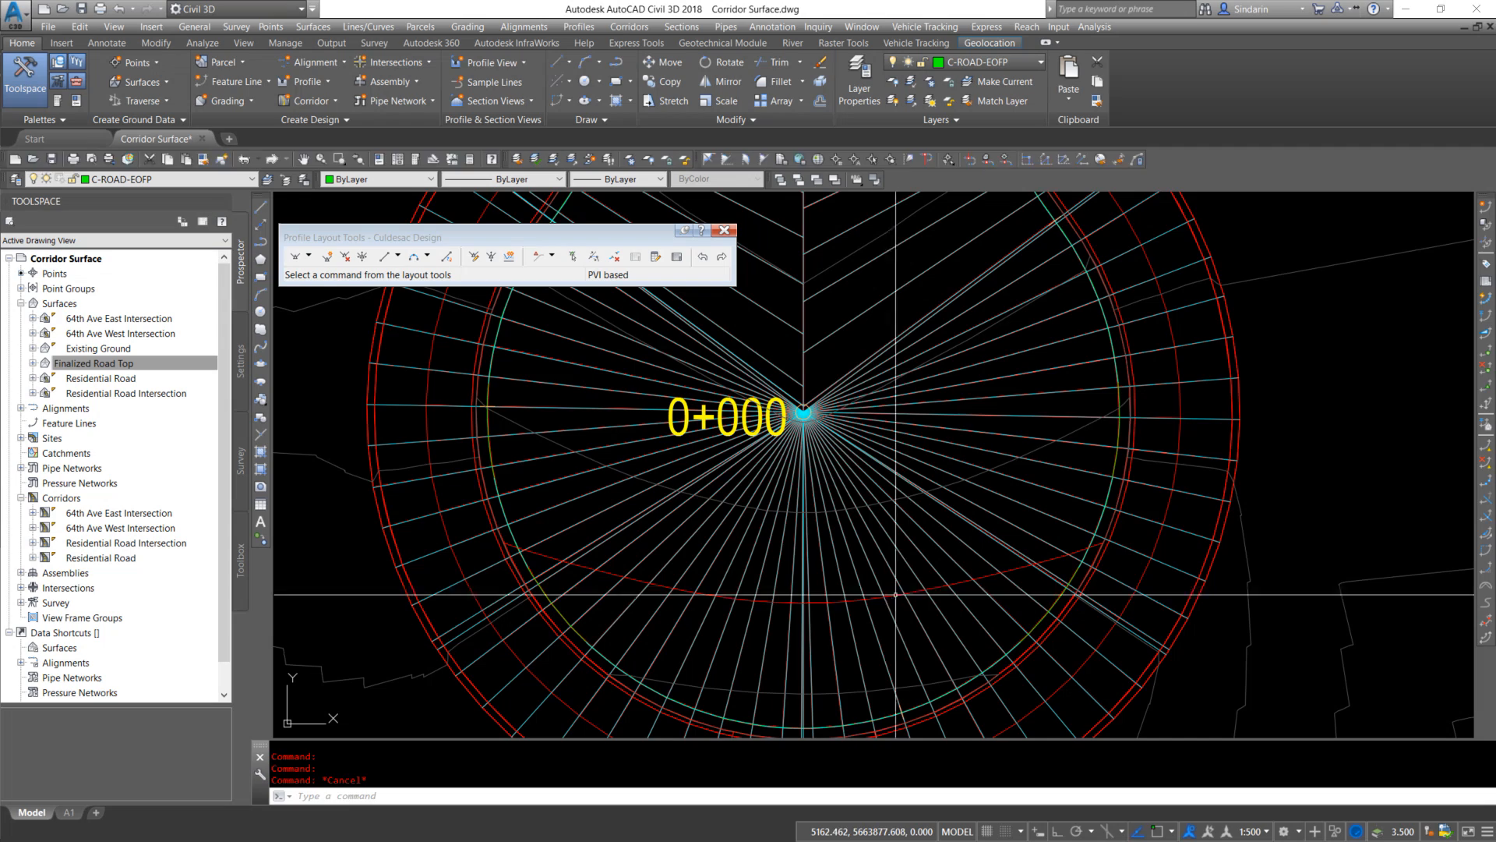
# Examine the Finalized Road Top contours and corridor lines around the cul-de-sac bulb
pyautogui.scroll(-4, 935, 452)
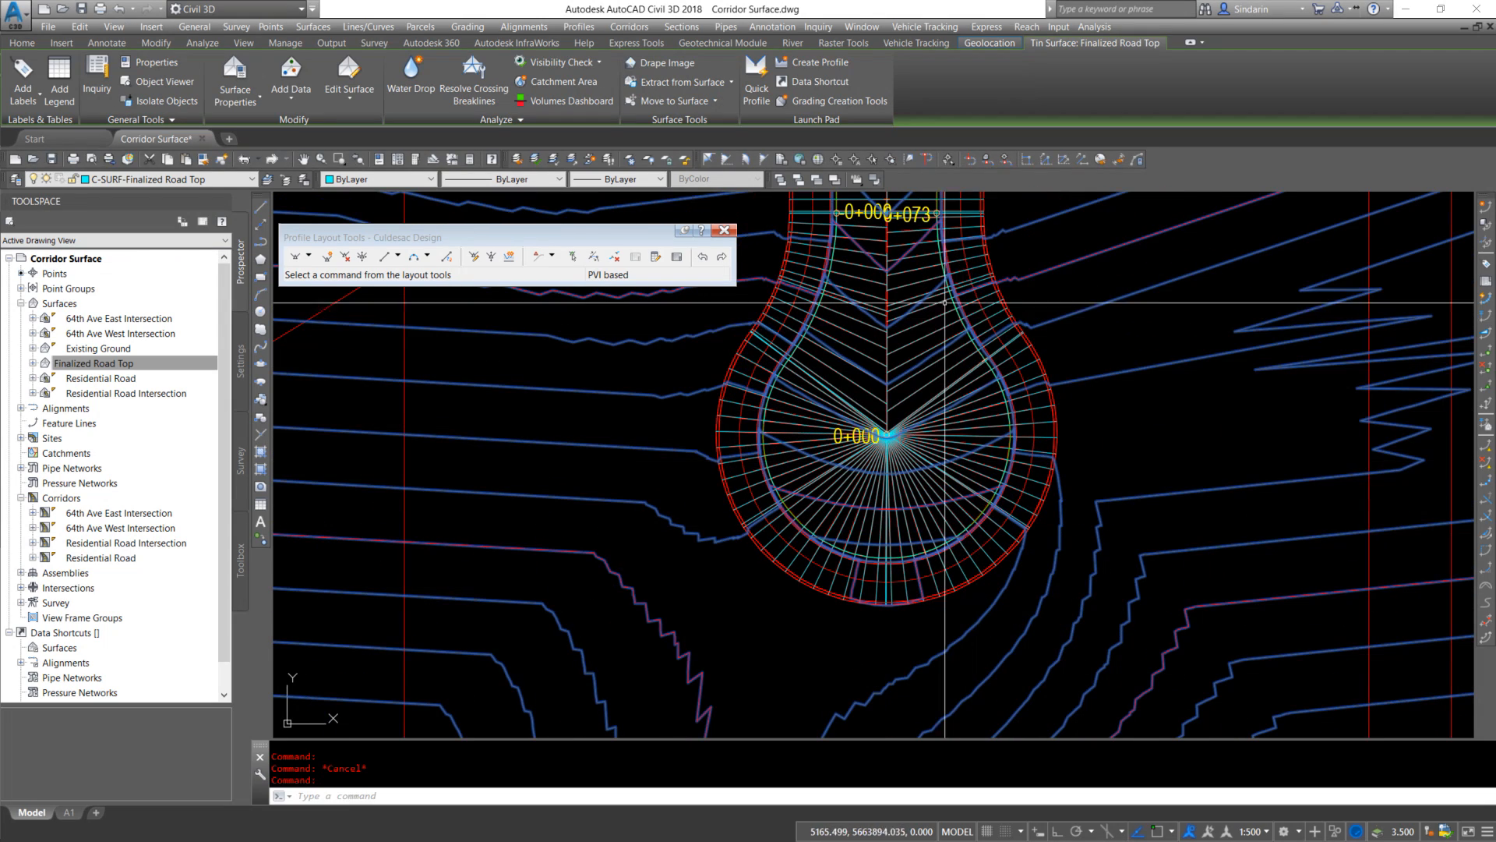
pyautogui.scroll(-3, 872, 561)
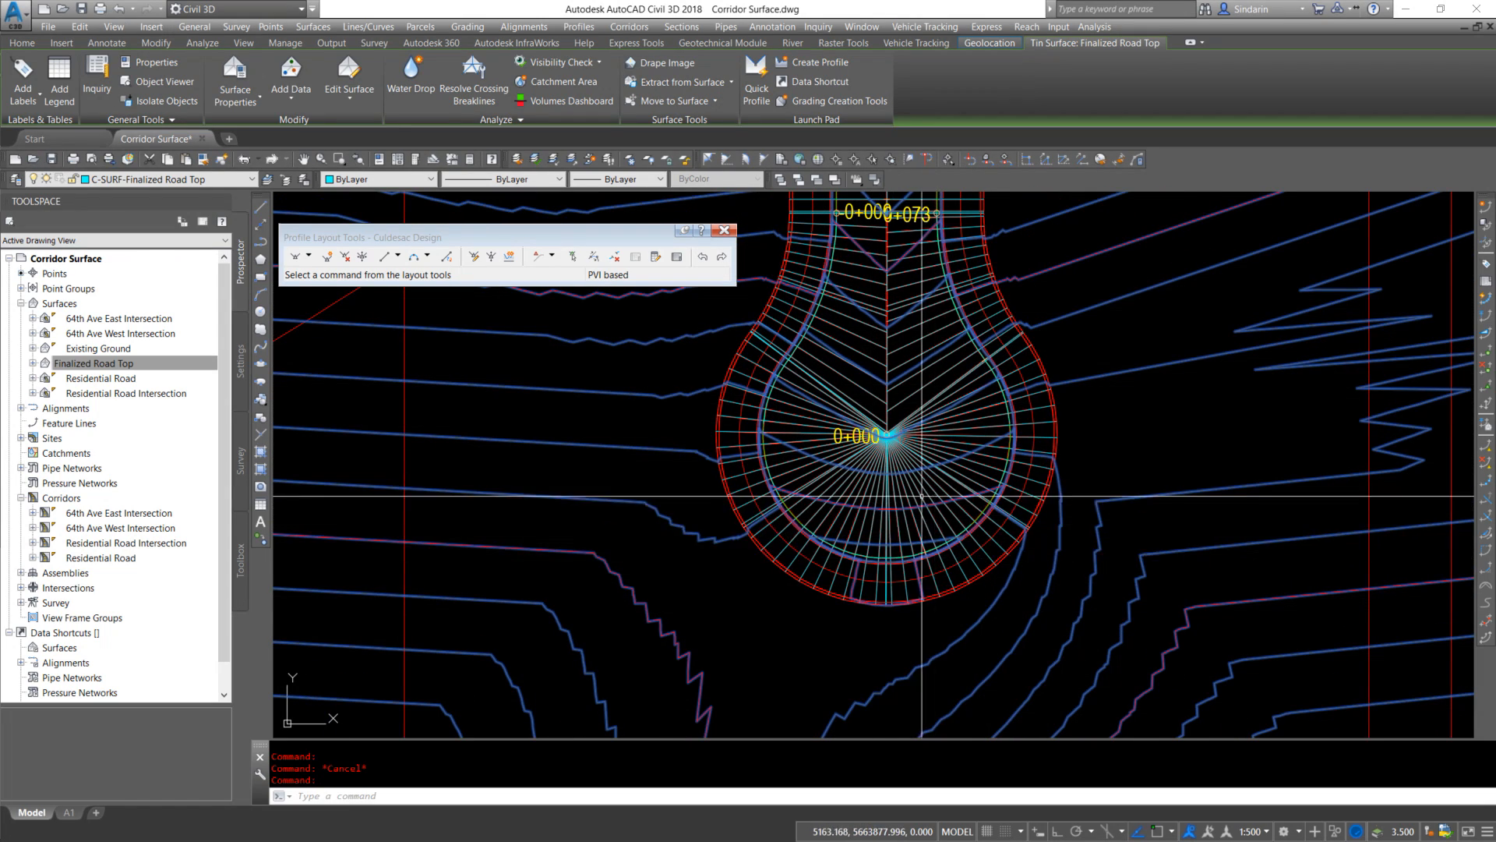
pyautogui.scroll(-4, 871, 567)
pyautogui.press('Escape')
pyautogui.moveTo(905, 371); pyautogui.dragTo(848, 547, button='middle')
pyautogui.scroll(6, 1014, 294)
pyautogui.moveTo(1211, 431); pyautogui.dragTo(1001, 187, button='middle')
# Examine the Culdesac design profile's grades and sag vertical curve in its profile view
pyautogui.scroll(-12, 1045, 241)
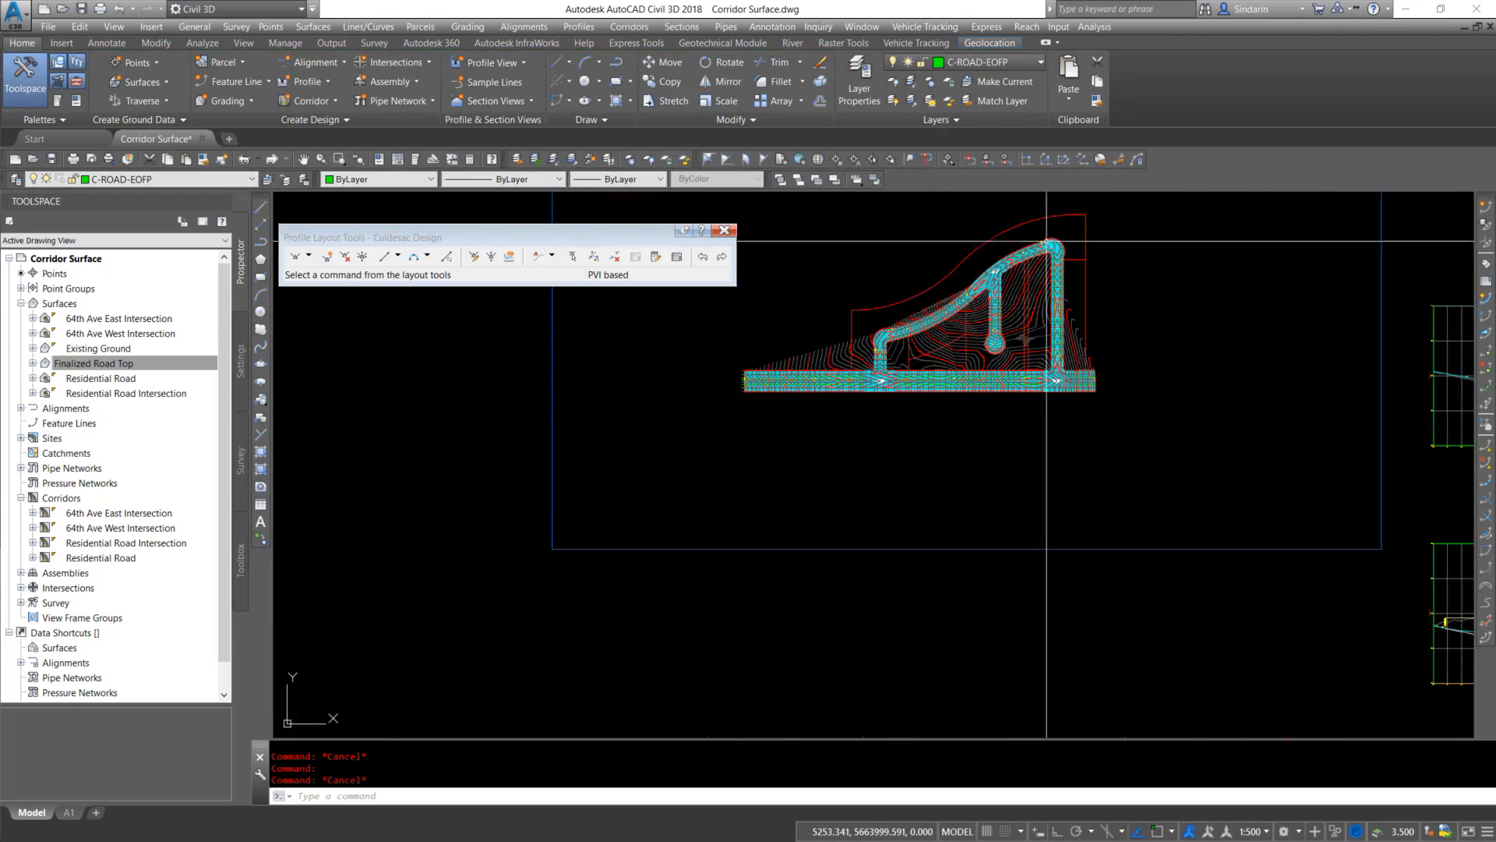
pyautogui.moveTo(1398, 542); pyautogui.dragTo(857, 450, button='middle')
pyautogui.scroll(10, 858, 450)
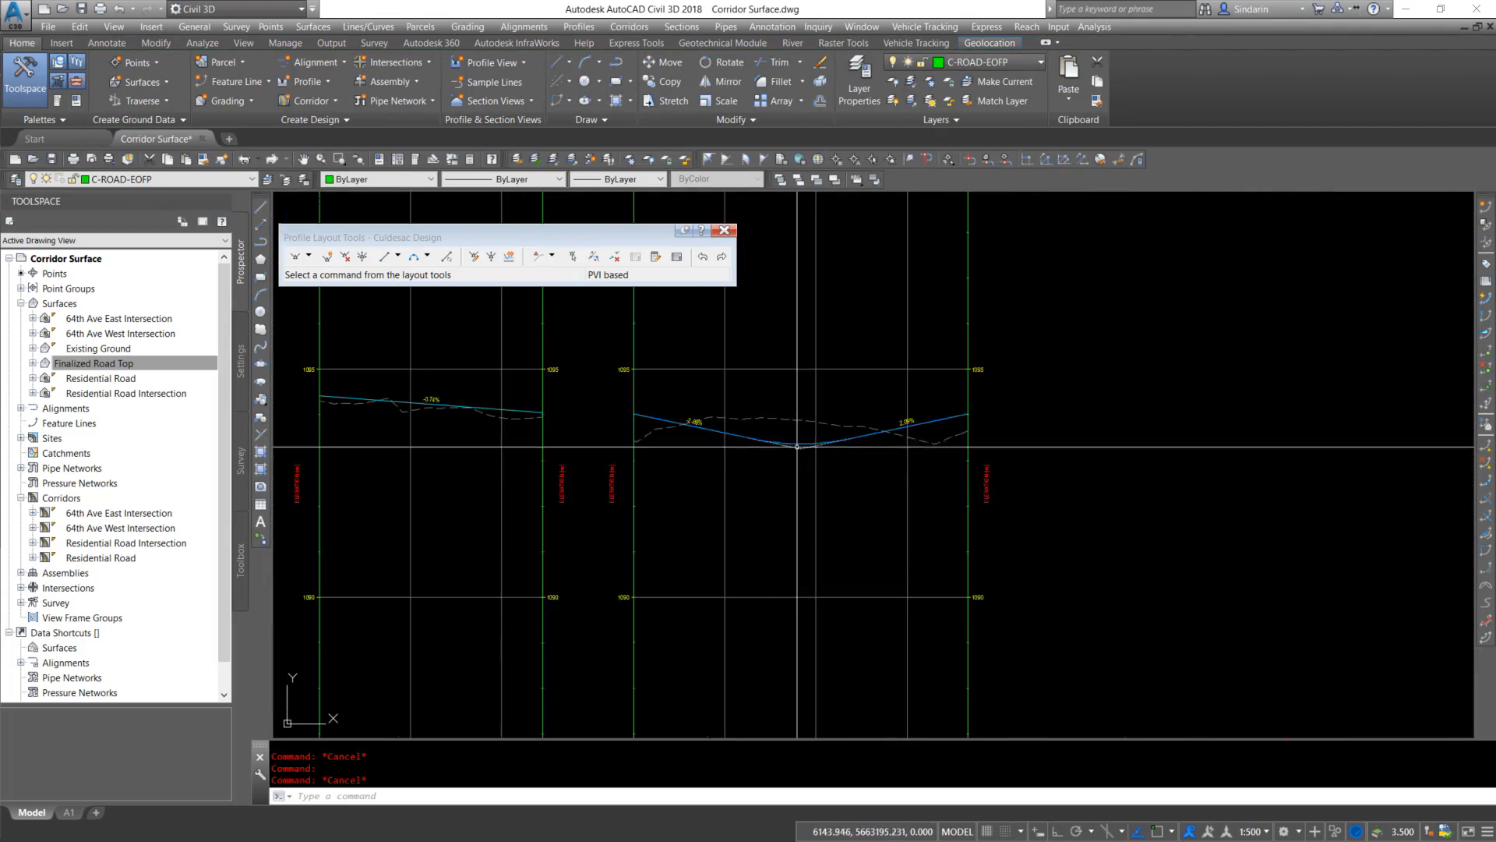
pyautogui.moveTo(1368, 343); pyautogui.dragTo(953, 415, button='middle')
pyautogui.scroll(-6, 1112, 392)
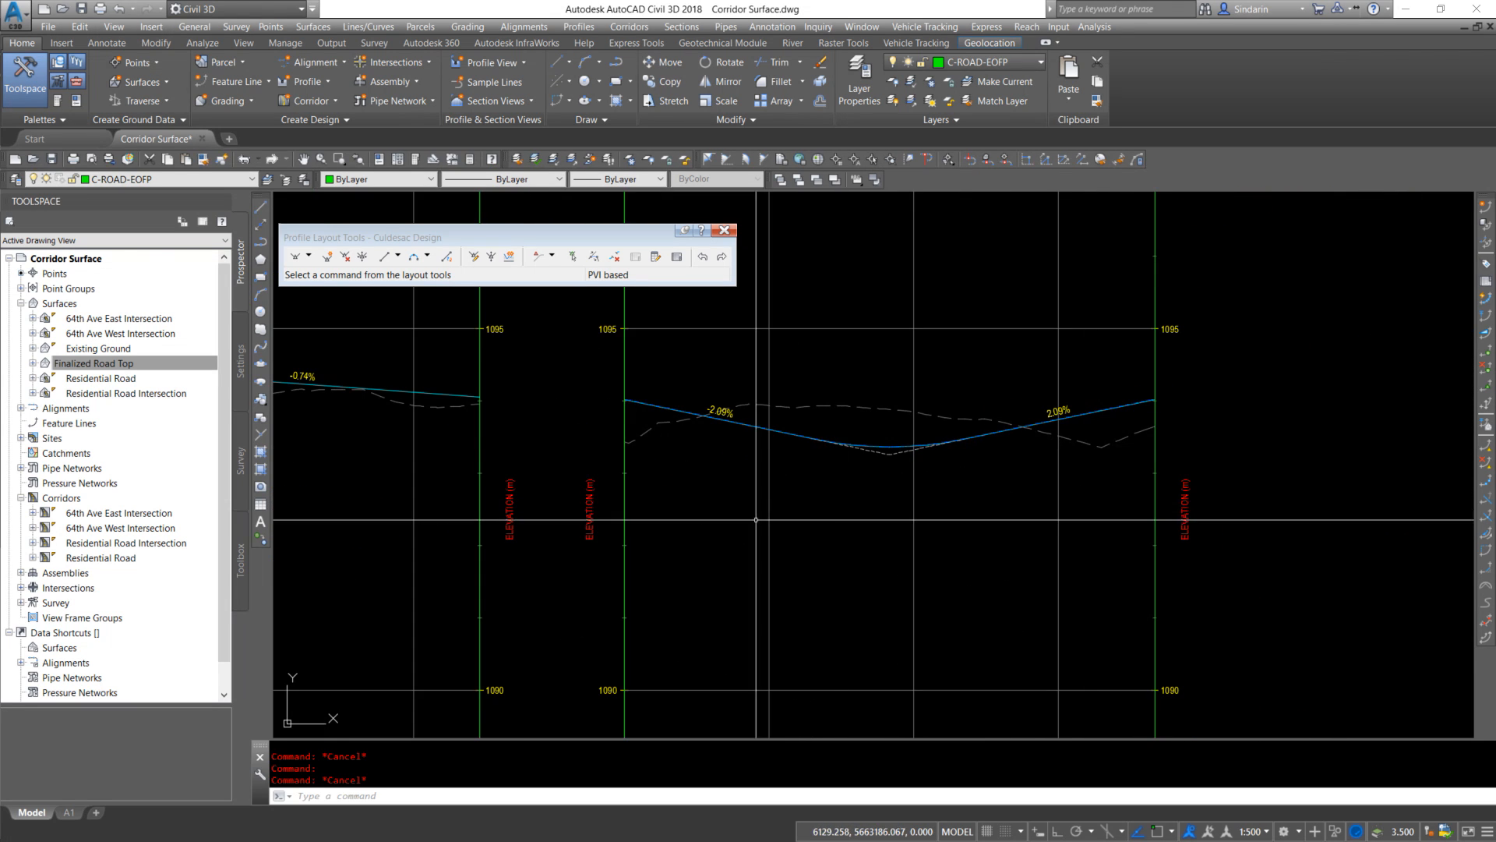
pyautogui.moveTo(938, 566)
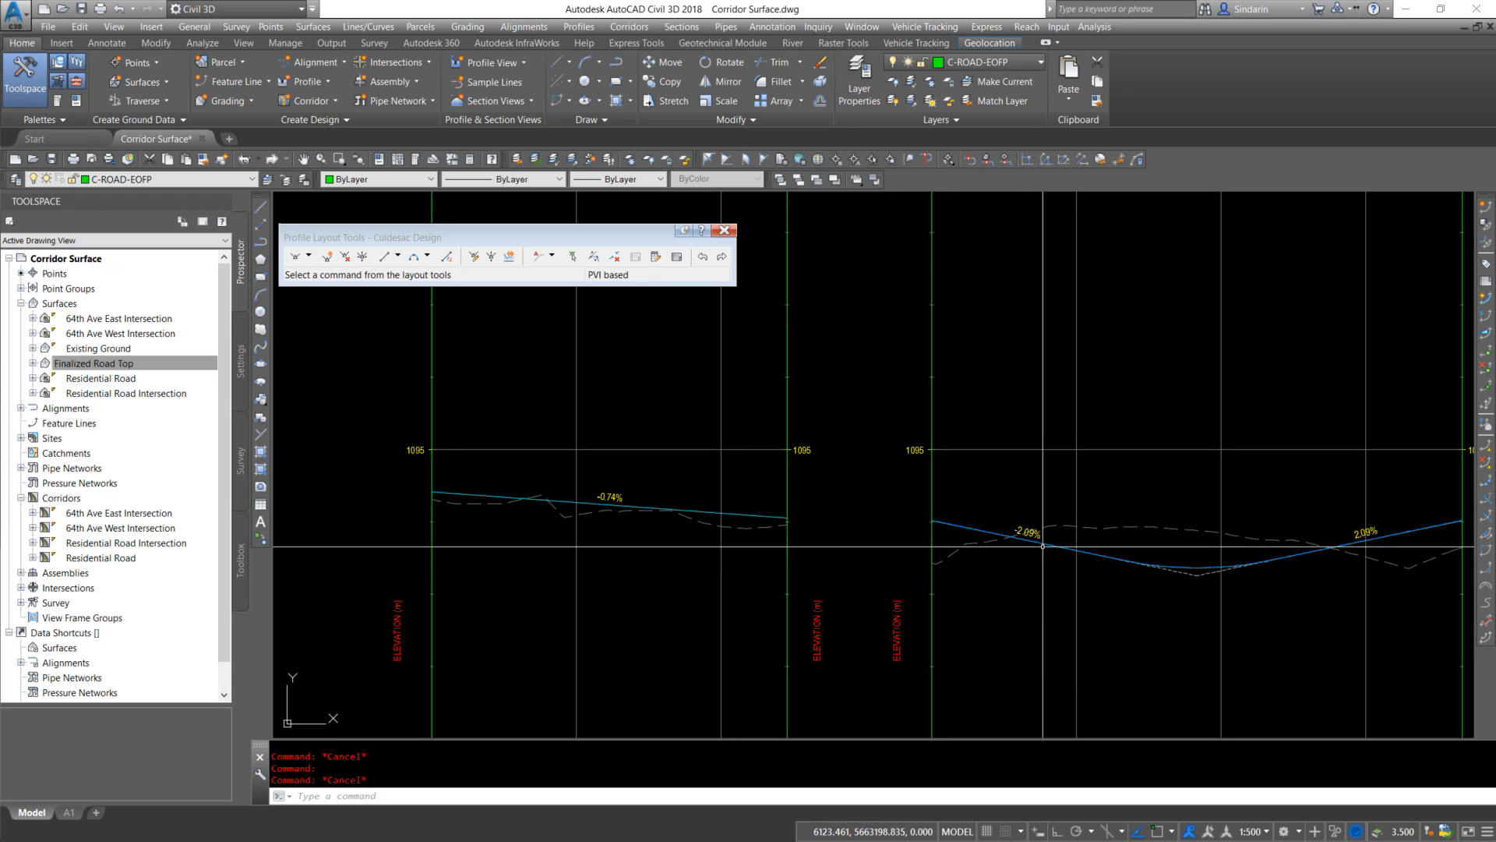
pyautogui.click(1137, 561)
pyautogui.scroll(2, 1137, 560)
pyautogui.scroll(1, 1101, 588)
pyautogui.press('Escape')
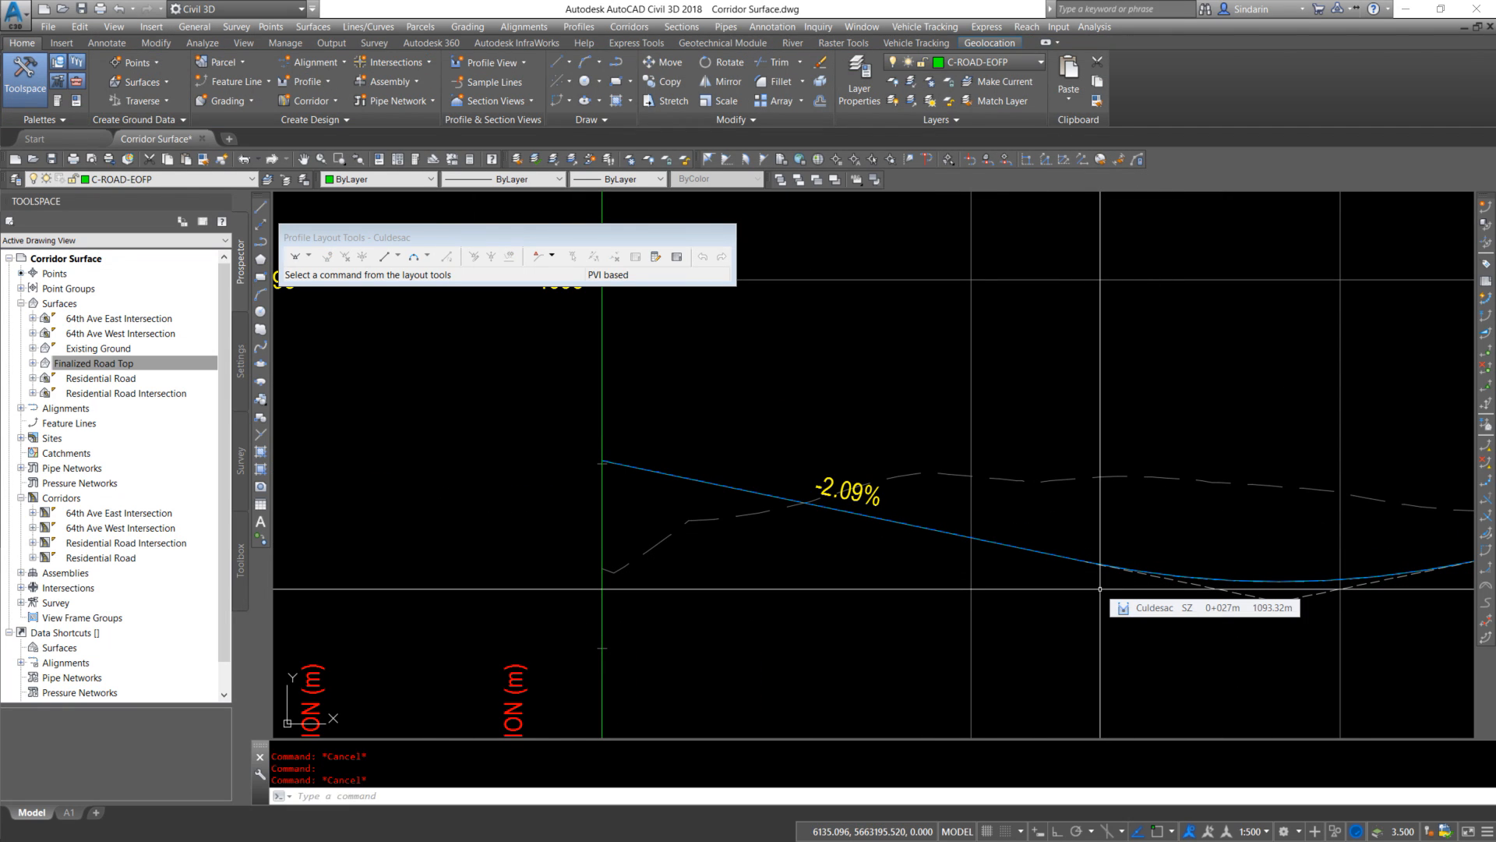
pyautogui.scroll(-5, 1237, 463)
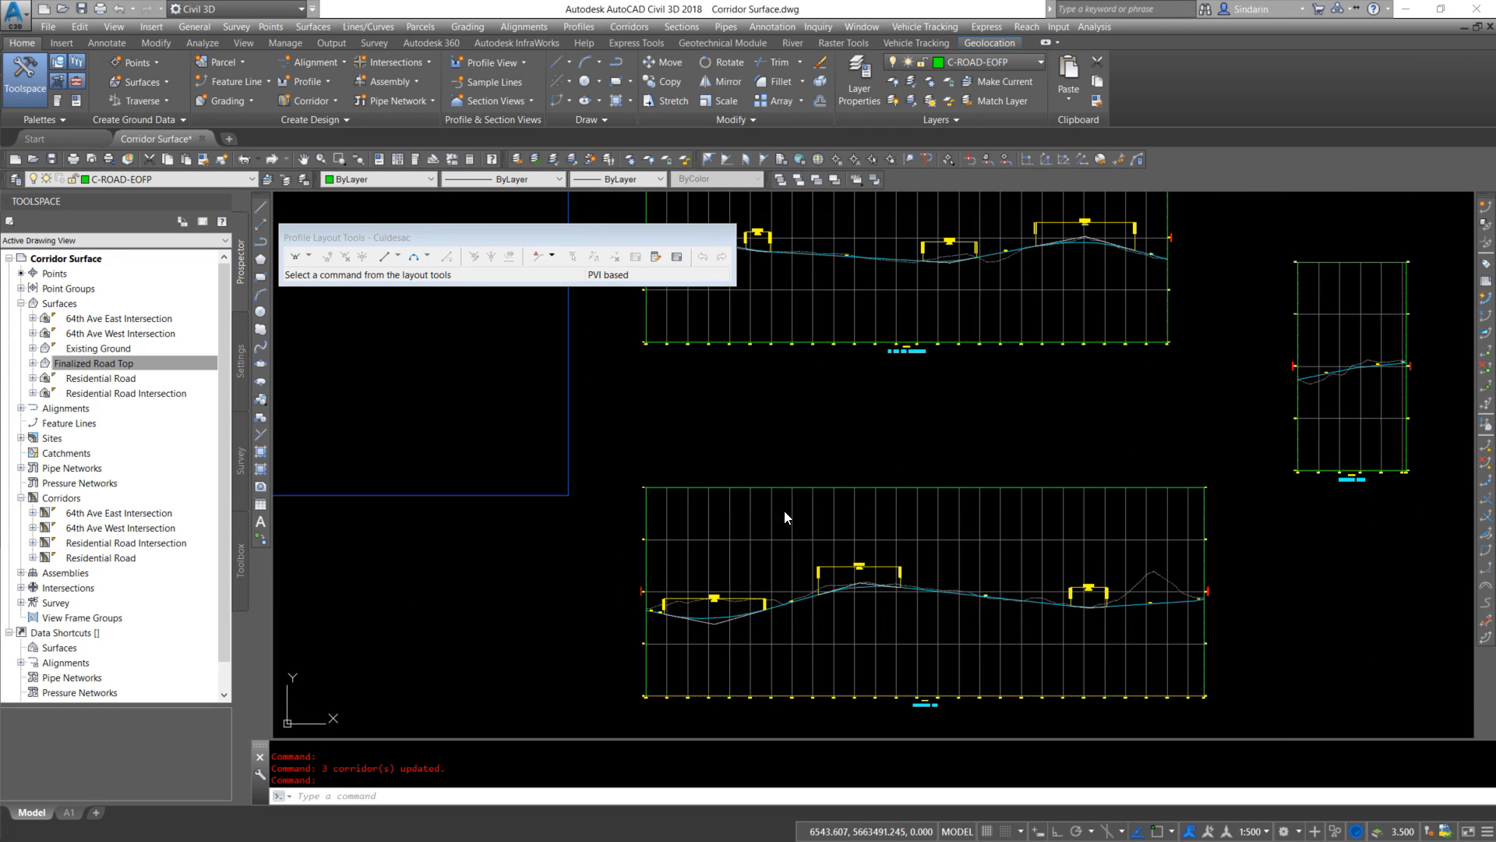
# Inspect the curb returns and median ends of the 64th Ave West Intersection corridor in plan
pyautogui.scroll(-4, 705, 466)
pyautogui.moveTo(521, 464); pyautogui.dragTo(848, 604, button='middle')
pyautogui.scroll(12, 704, 516)
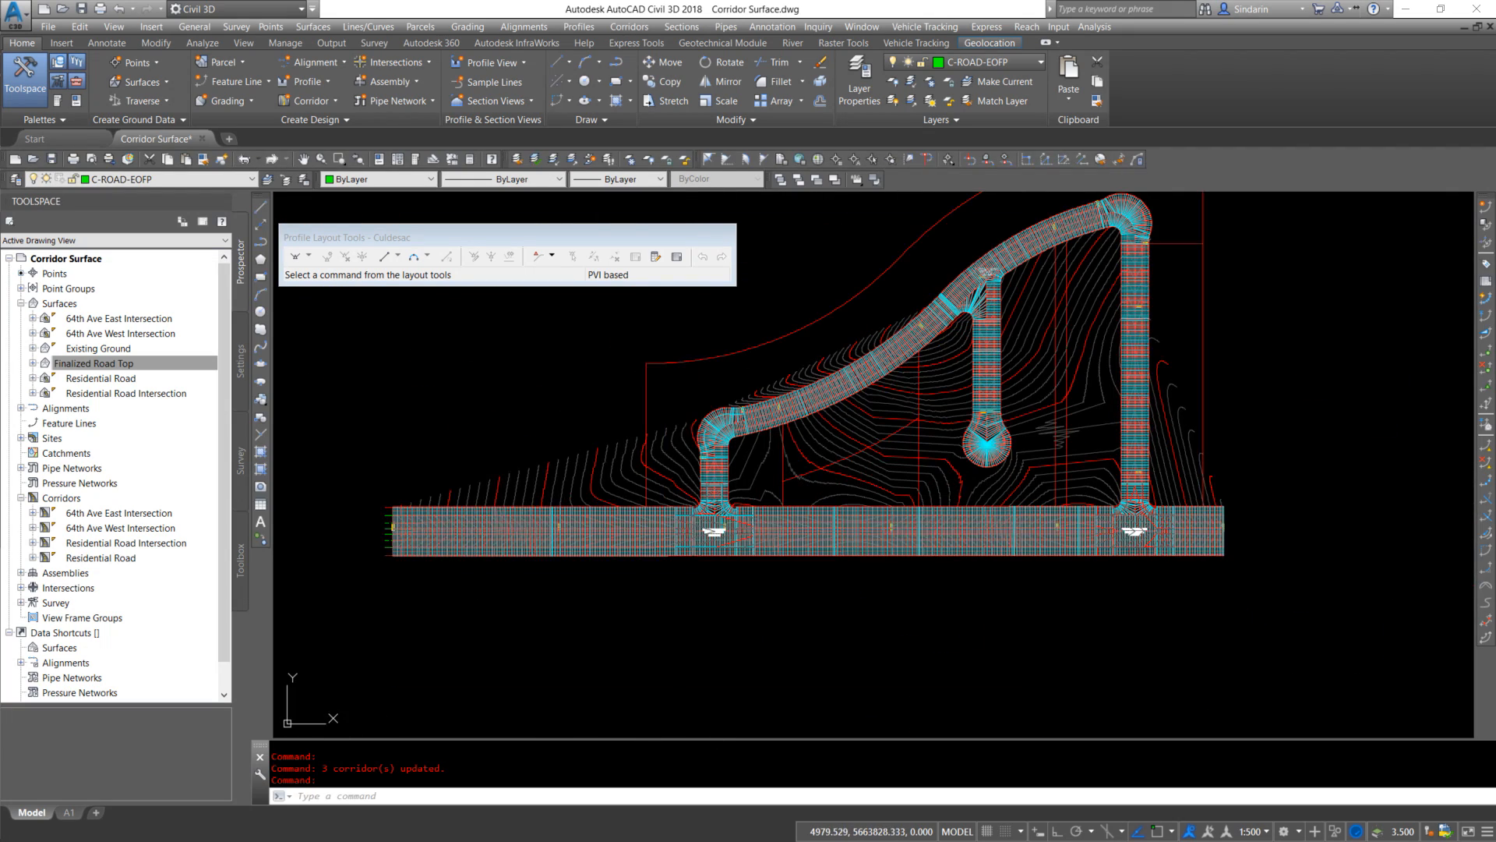
pyautogui.scroll(5, 638, 436)
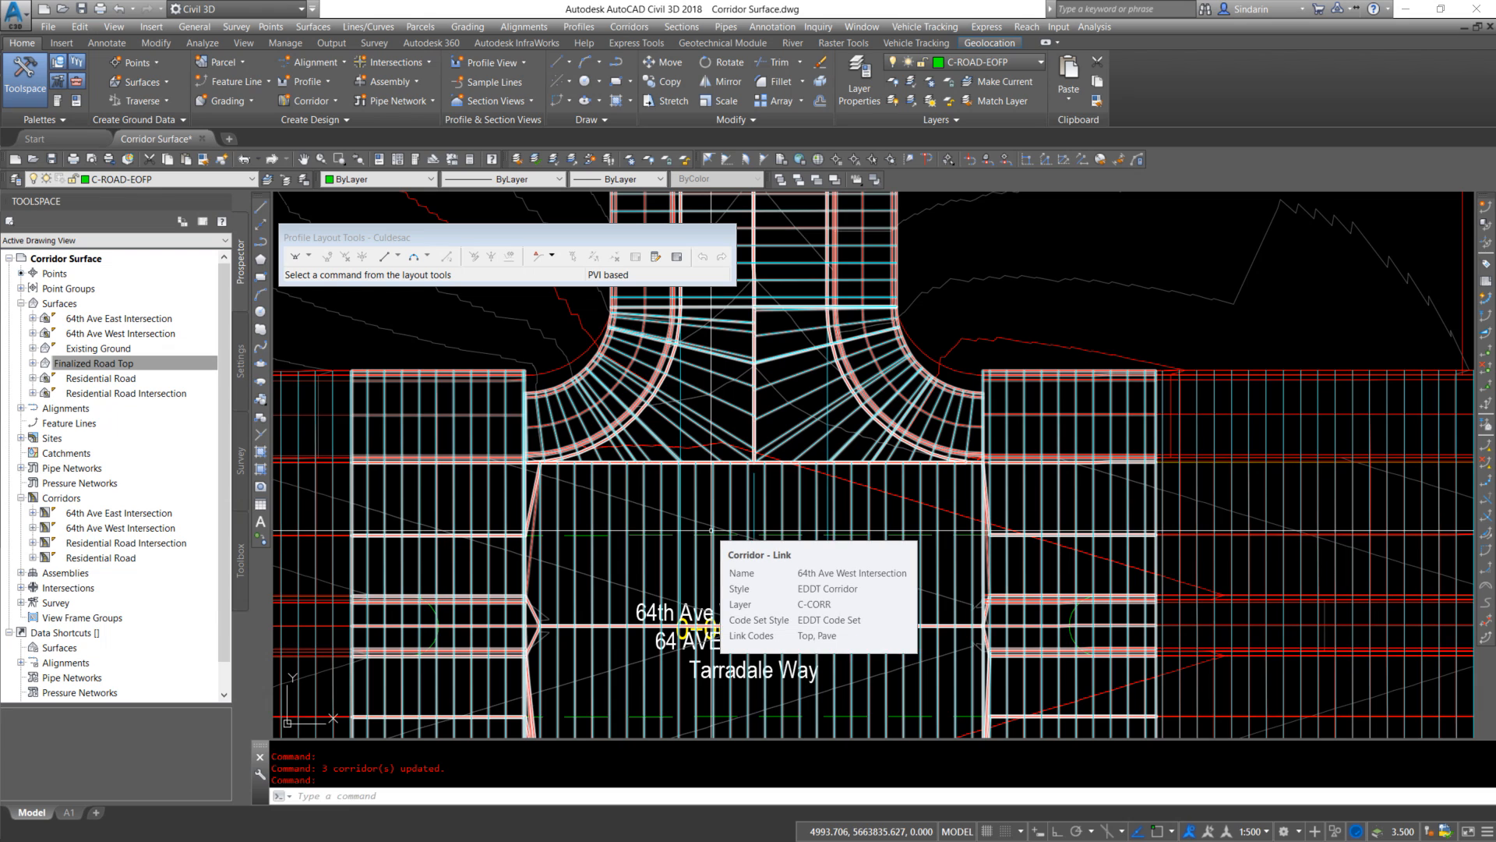
pyautogui.scroll(6, 710, 530)
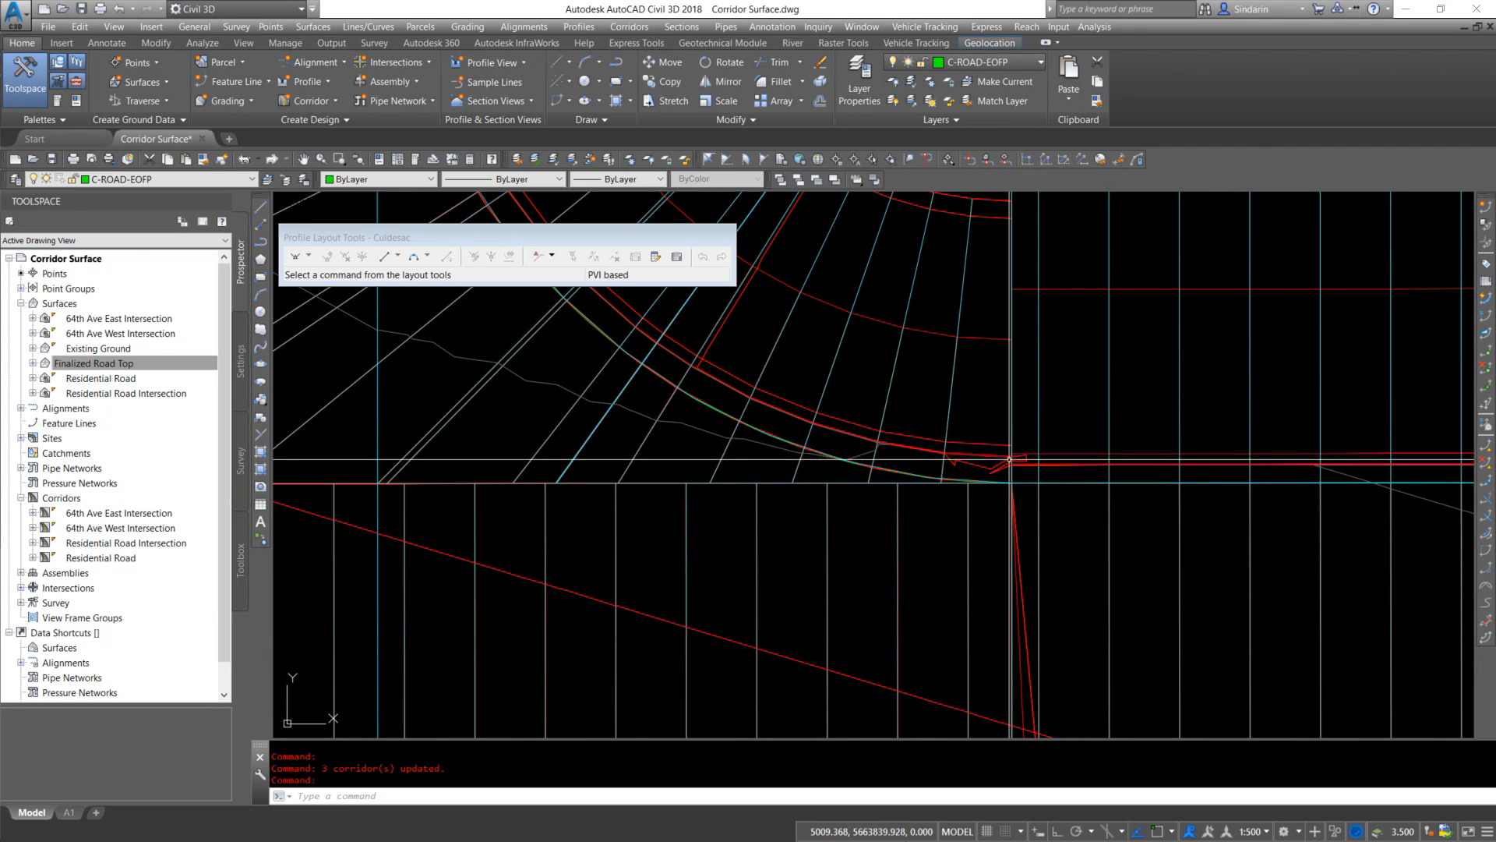
pyautogui.scroll(-4, 1078, 531)
pyautogui.scroll(2, 812, 525)
pyautogui.moveTo(852, 525); pyautogui.dragTo(962, 511, button='middle')
pyautogui.scroll(-5, 1159, 560)
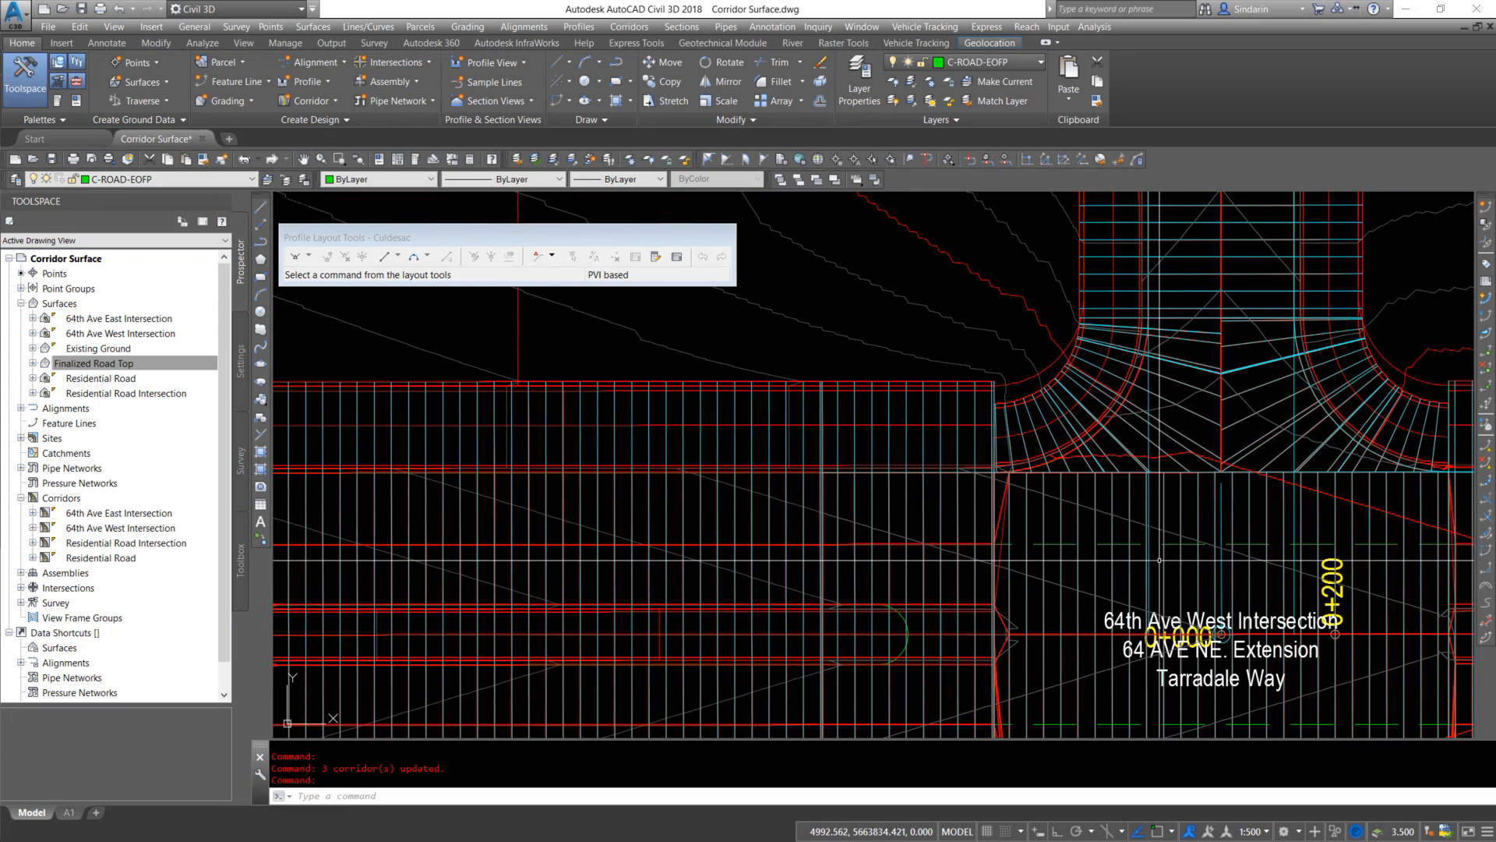
pyautogui.scroll(2, 1028, 541)
pyautogui.moveTo(1027, 541)
pyautogui.mouseDown(button='middle')
pyautogui.moveTo(1035, 483)
pyautogui.moveTo(953, 354)
pyautogui.mouseUp(button='middle')
# Measure the distance from the rounded west median nose to the point where the corridor's median tapers out
pyautogui.moveTo(933, 511); pyautogui.dragTo(860, 479, button='middle')
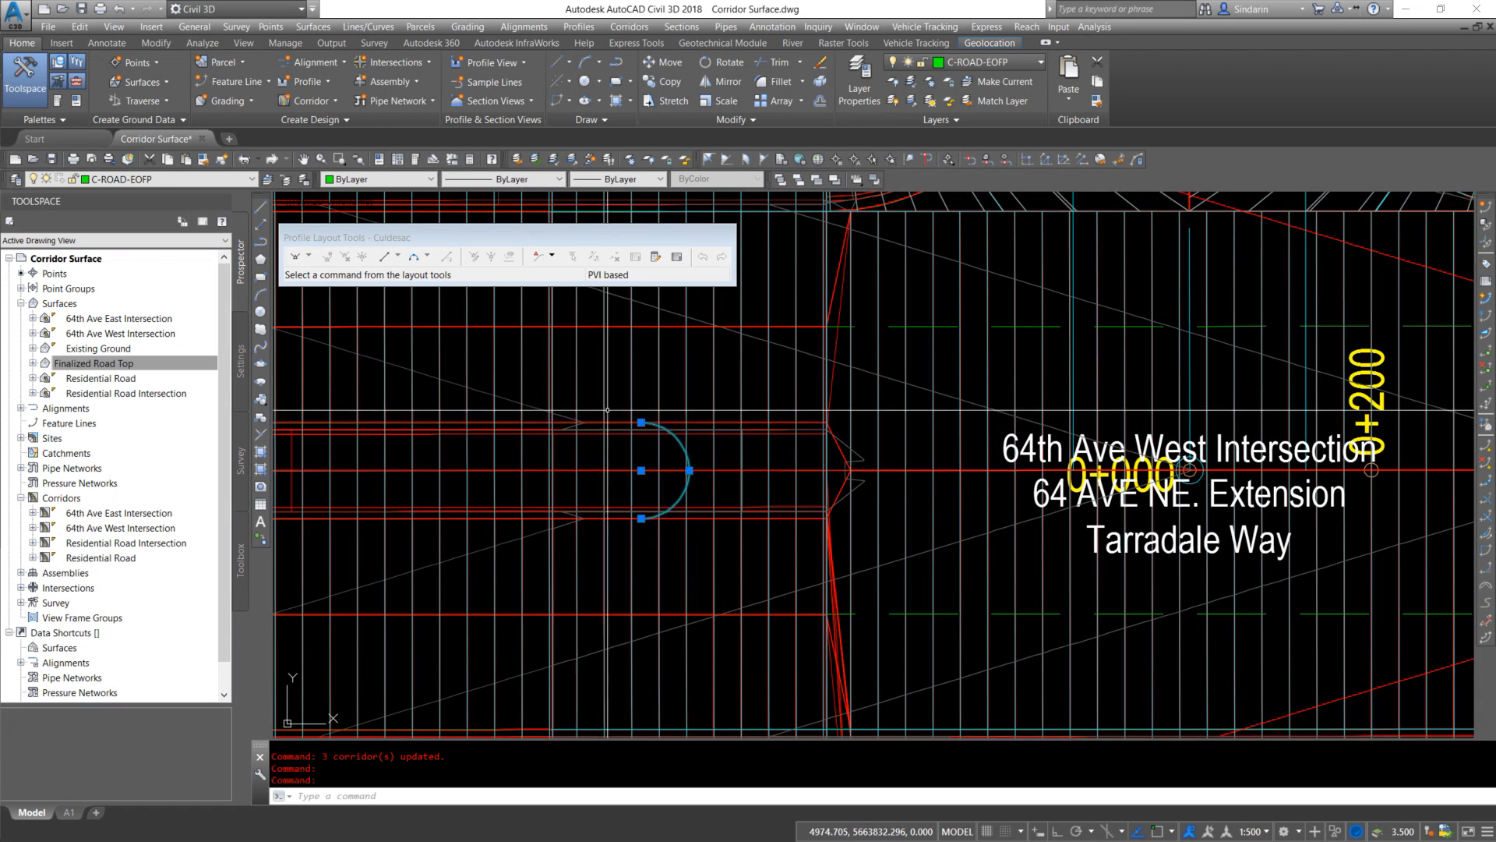
pyautogui.press('Escape')
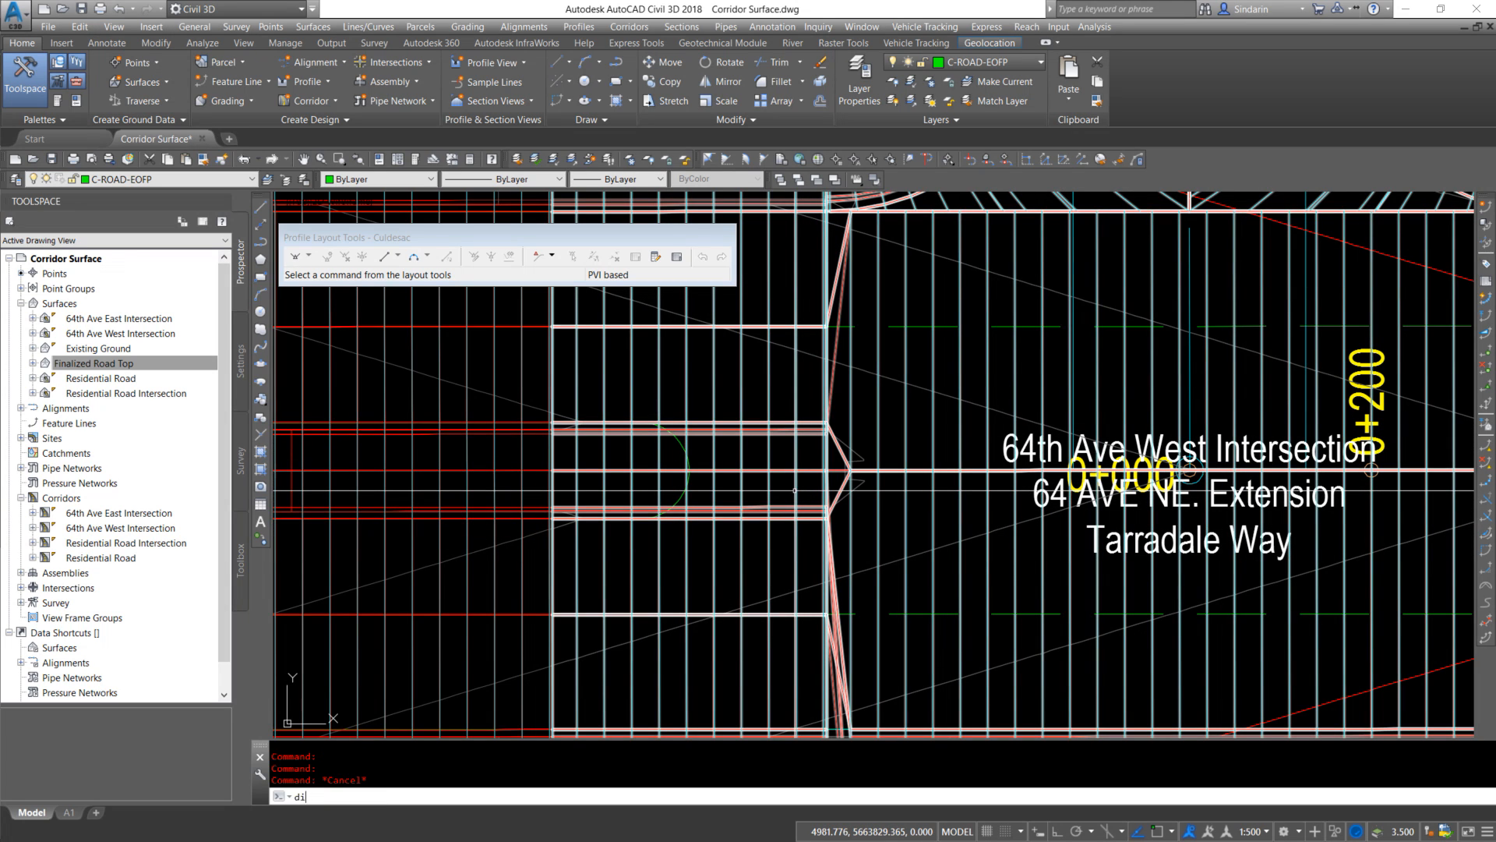
pyautogui.click(686, 471)
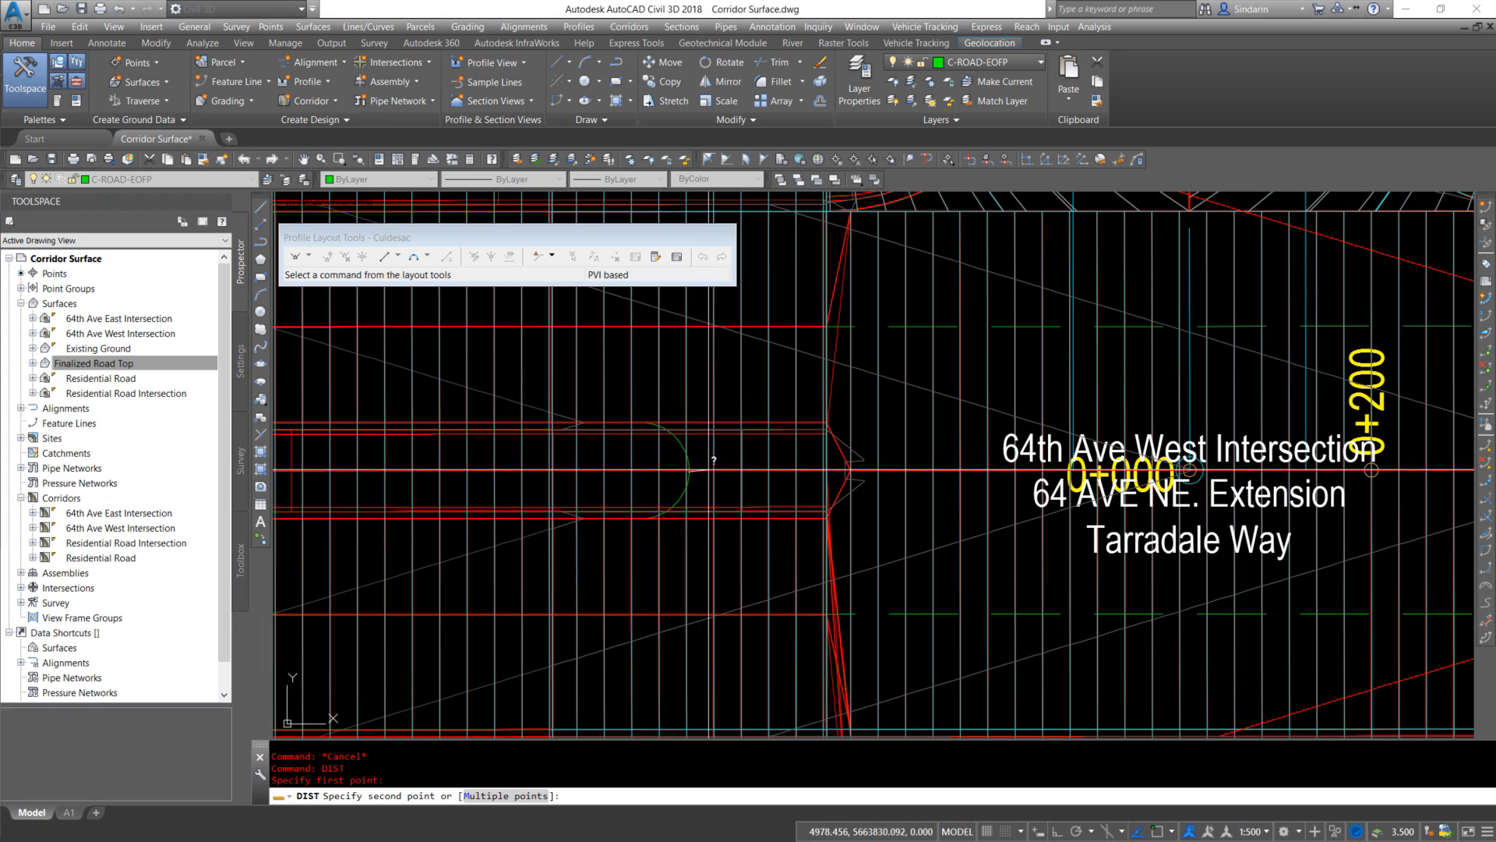
pyautogui.click(844, 473)
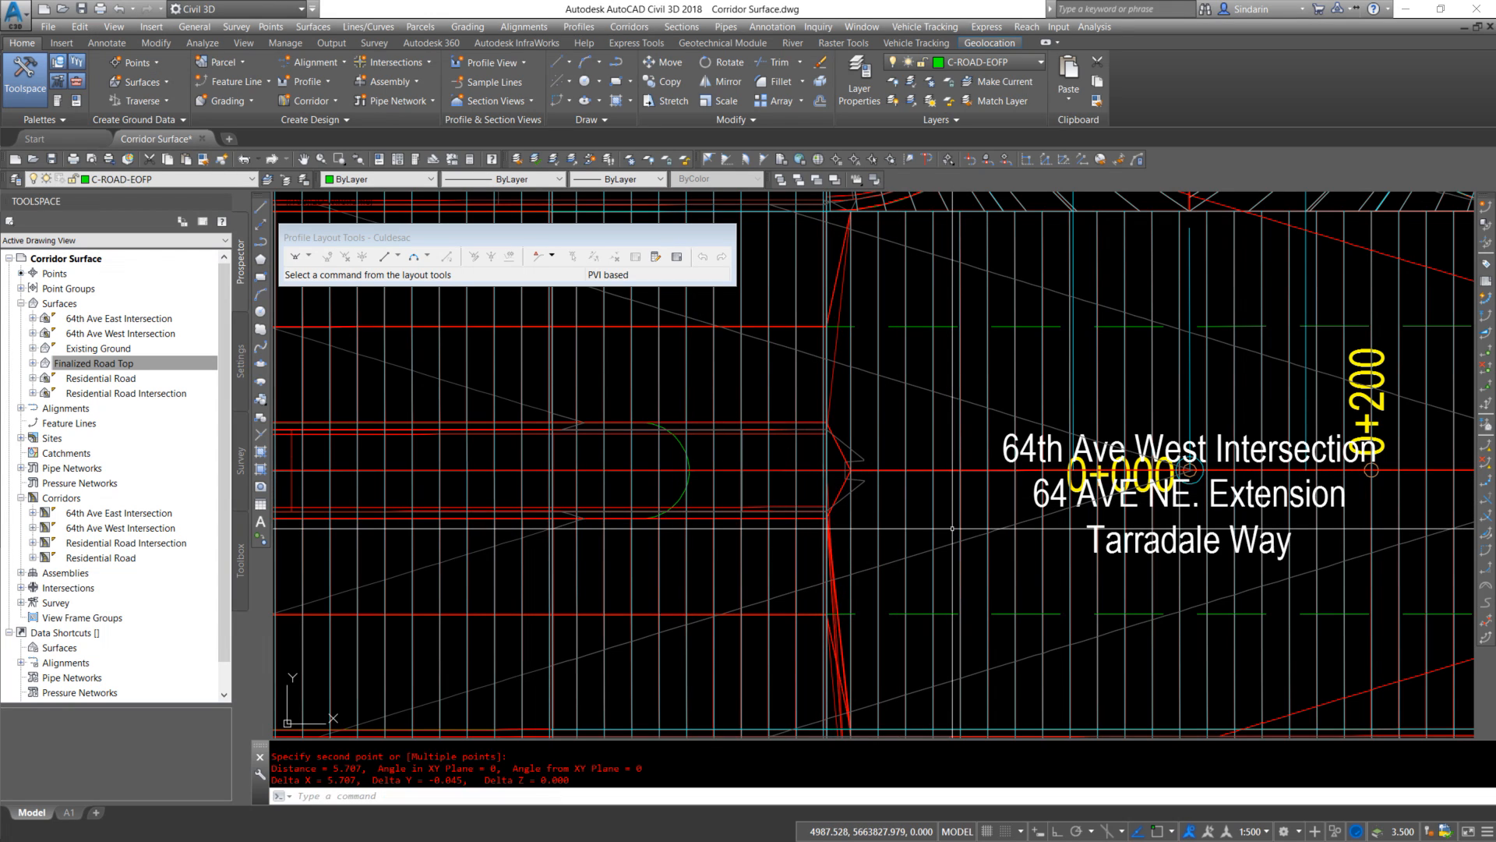
pyautogui.moveTo(952, 529)
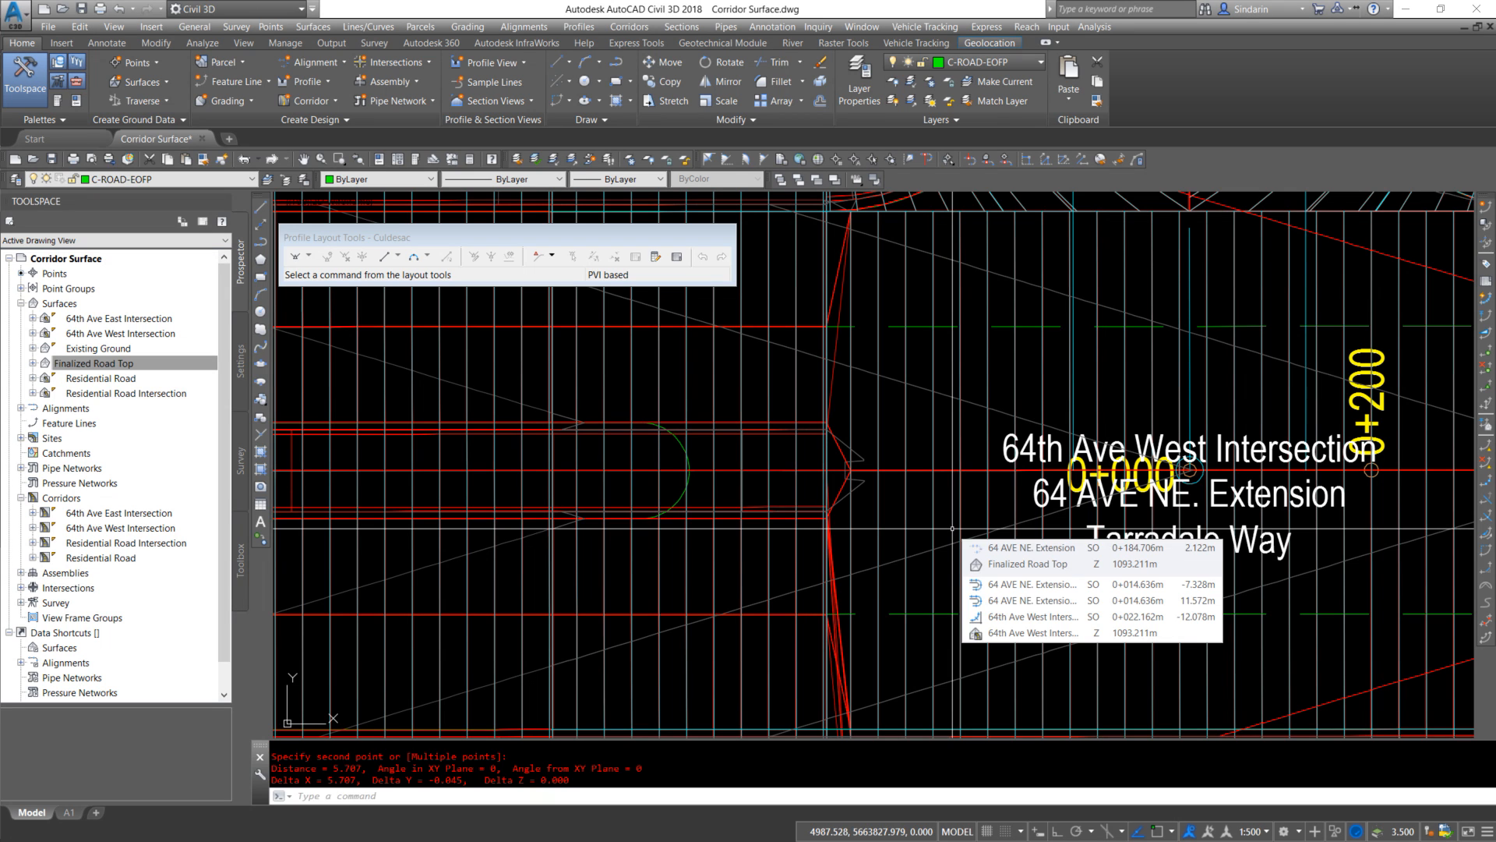
# Stretch the centreline region boundary of the 64th Ave West Intersection corridor to the midpoint of the west median nose arc
pyautogui.scroll(-5, 953, 529)
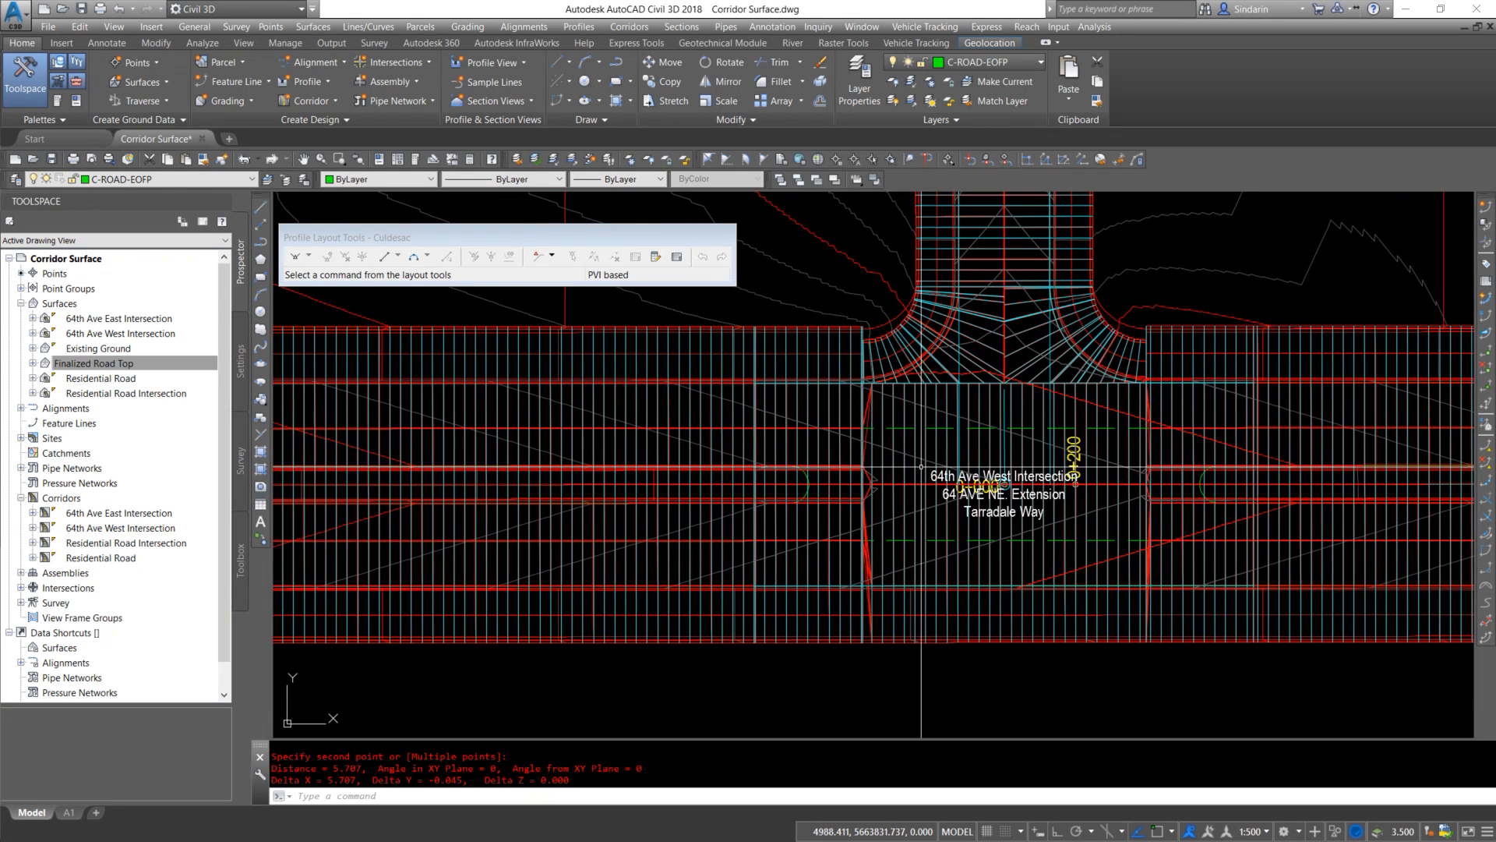
pyautogui.click(930, 465)
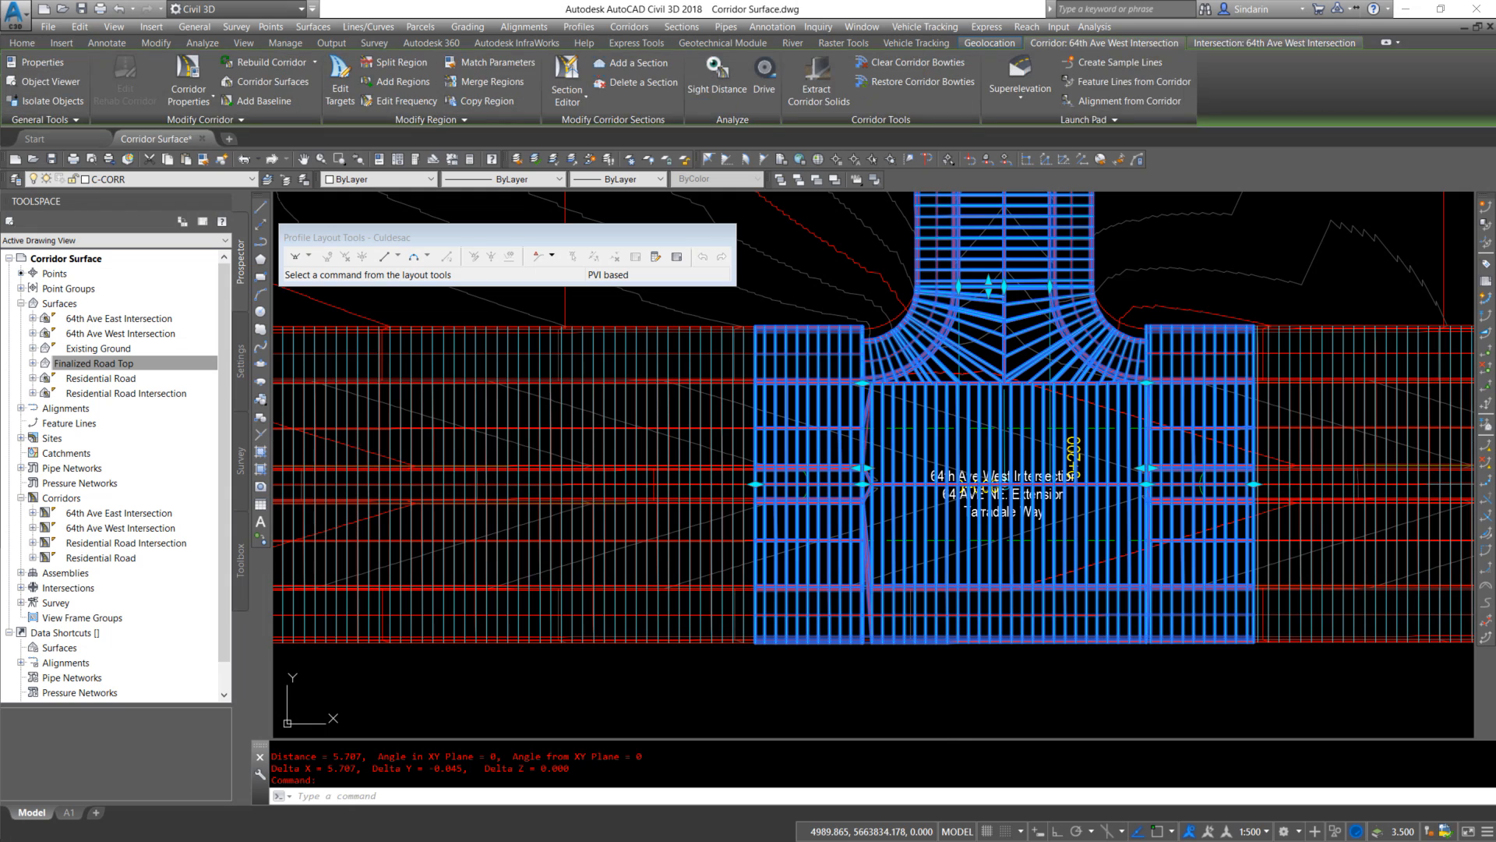
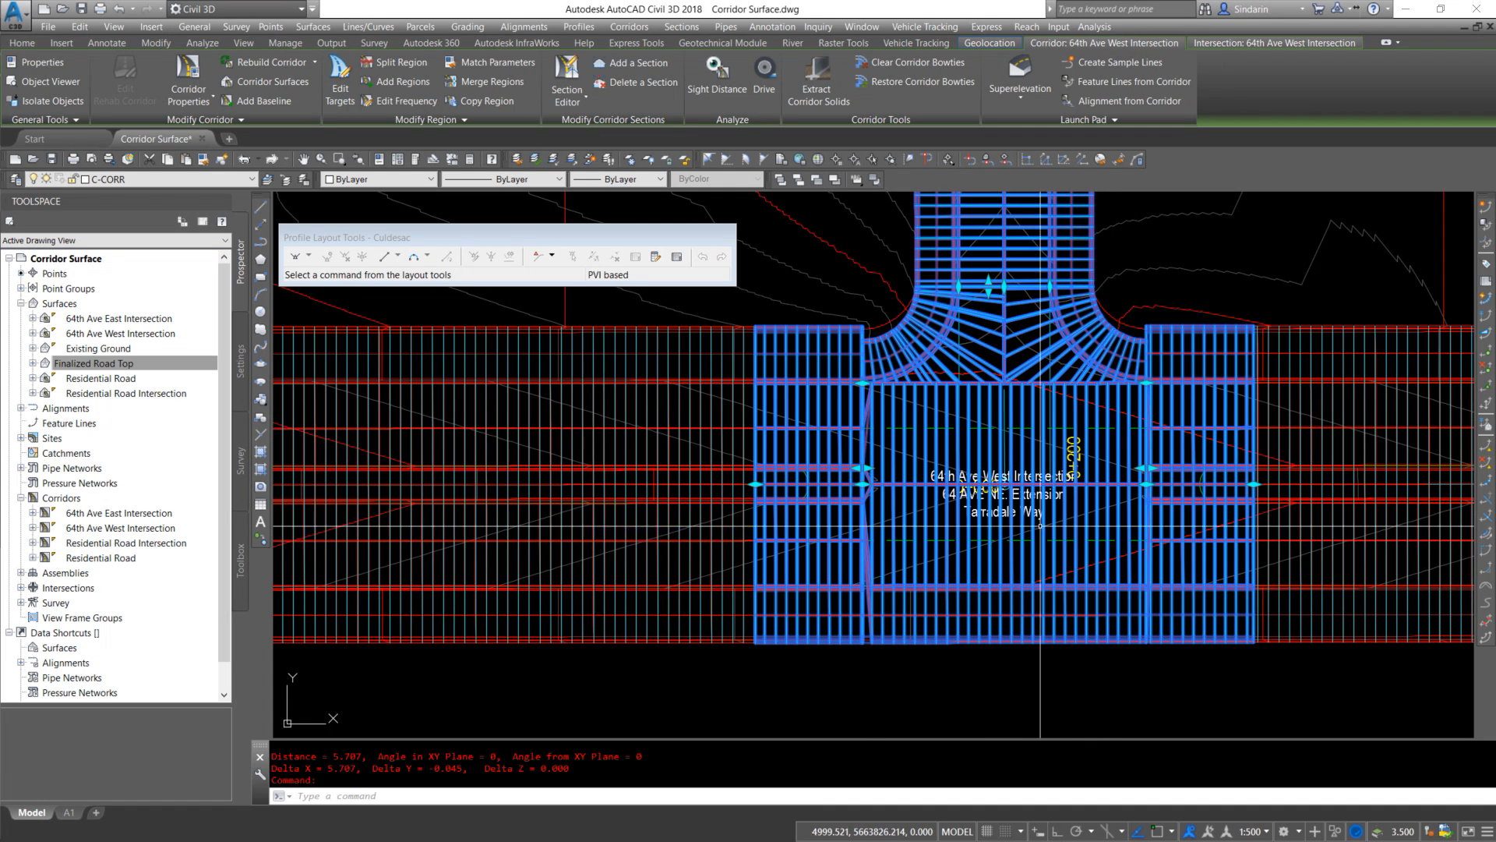
pyautogui.scroll(2, 865, 479)
pyautogui.moveTo(854, 476); pyautogui.dragTo(860, 519, button='middle')
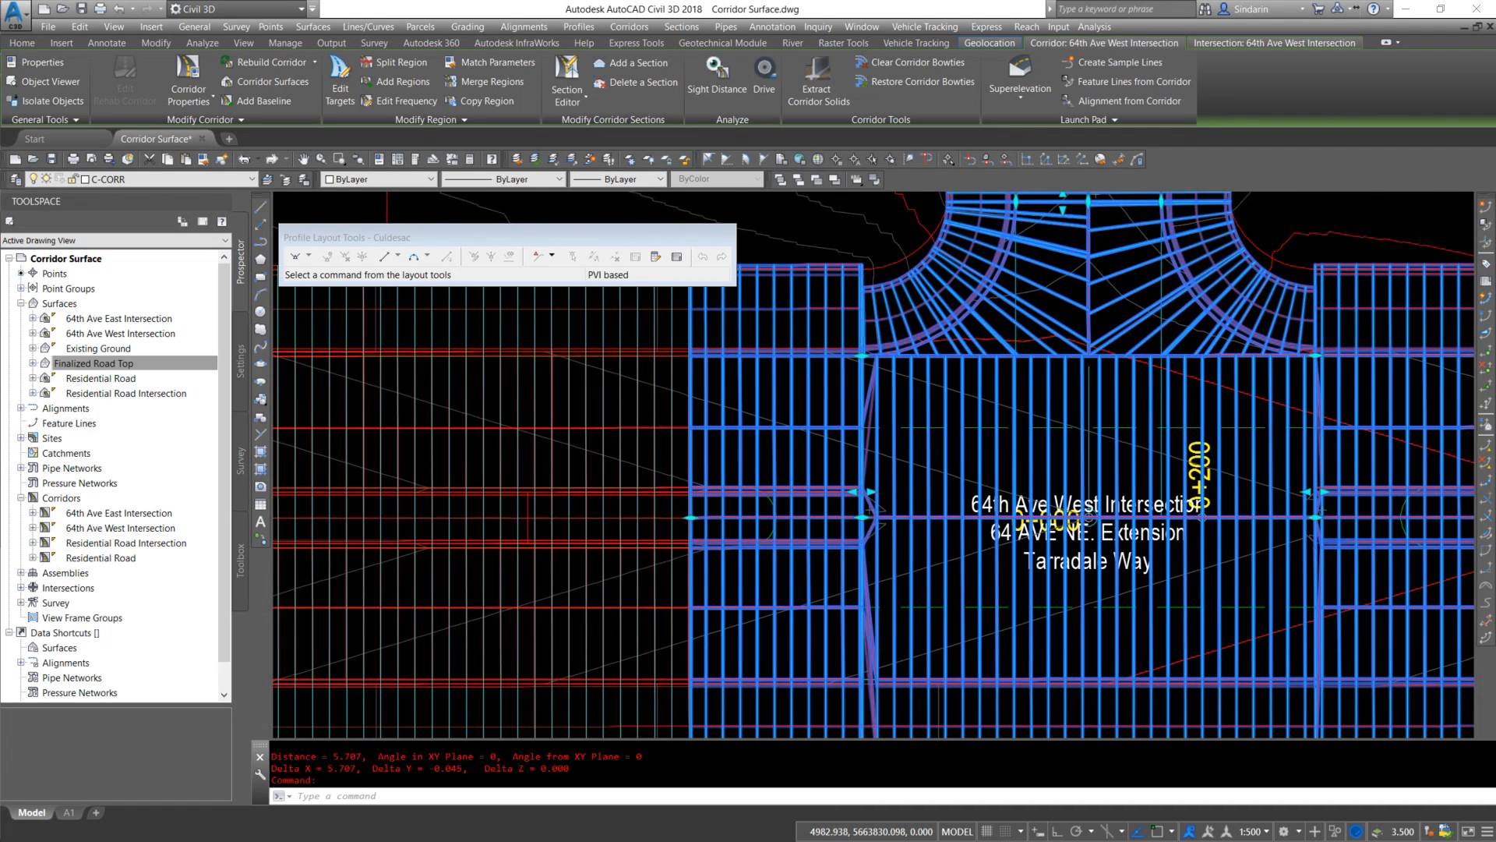
pyautogui.scroll(2, 865, 514)
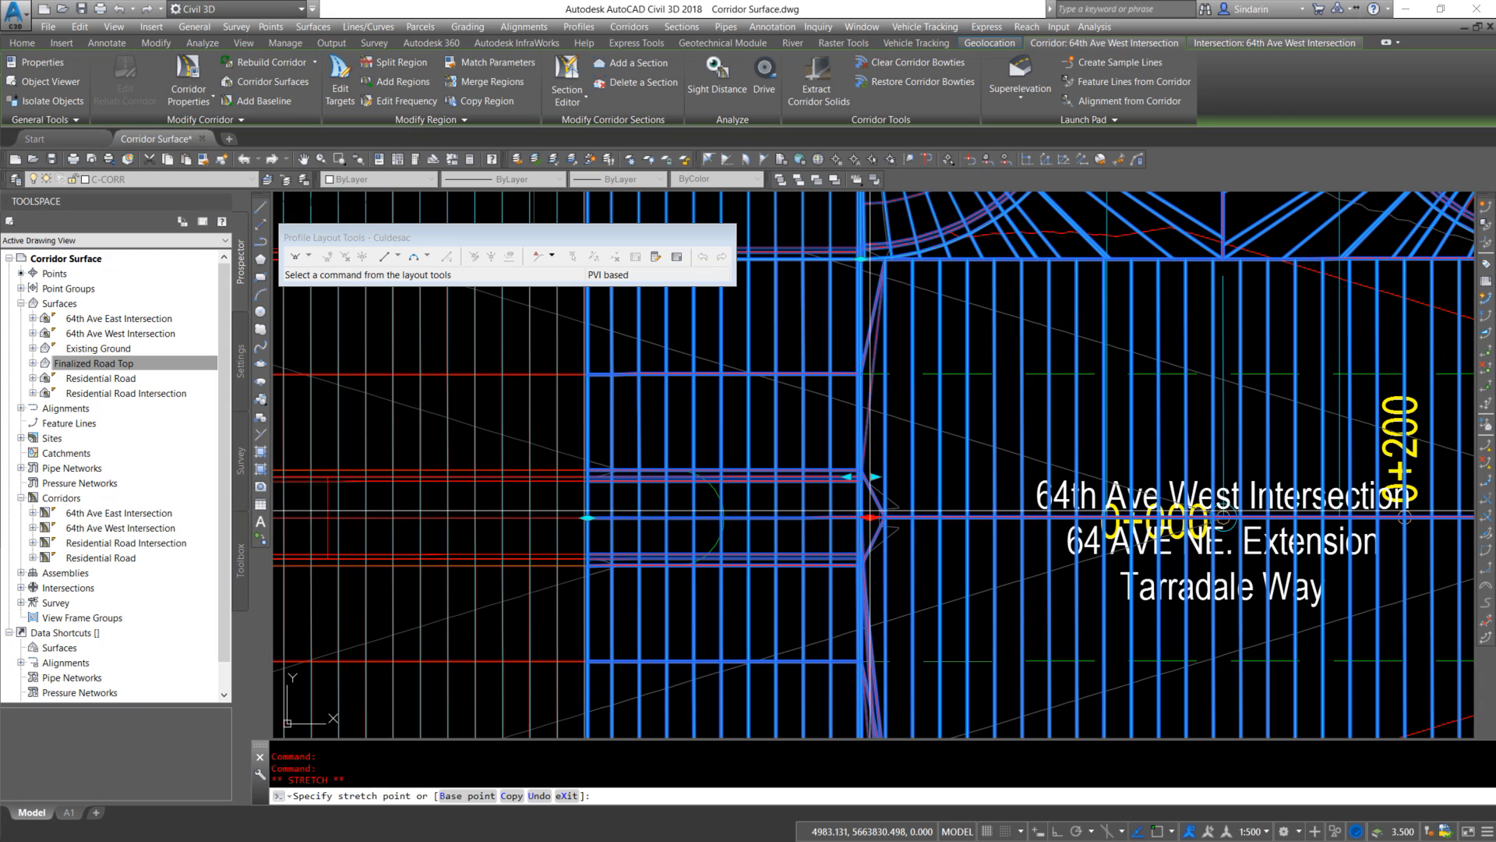
pyautogui.keyDown('shift'); pyautogui.rightClick(786, 539); pyautogui.keyUp('shift')
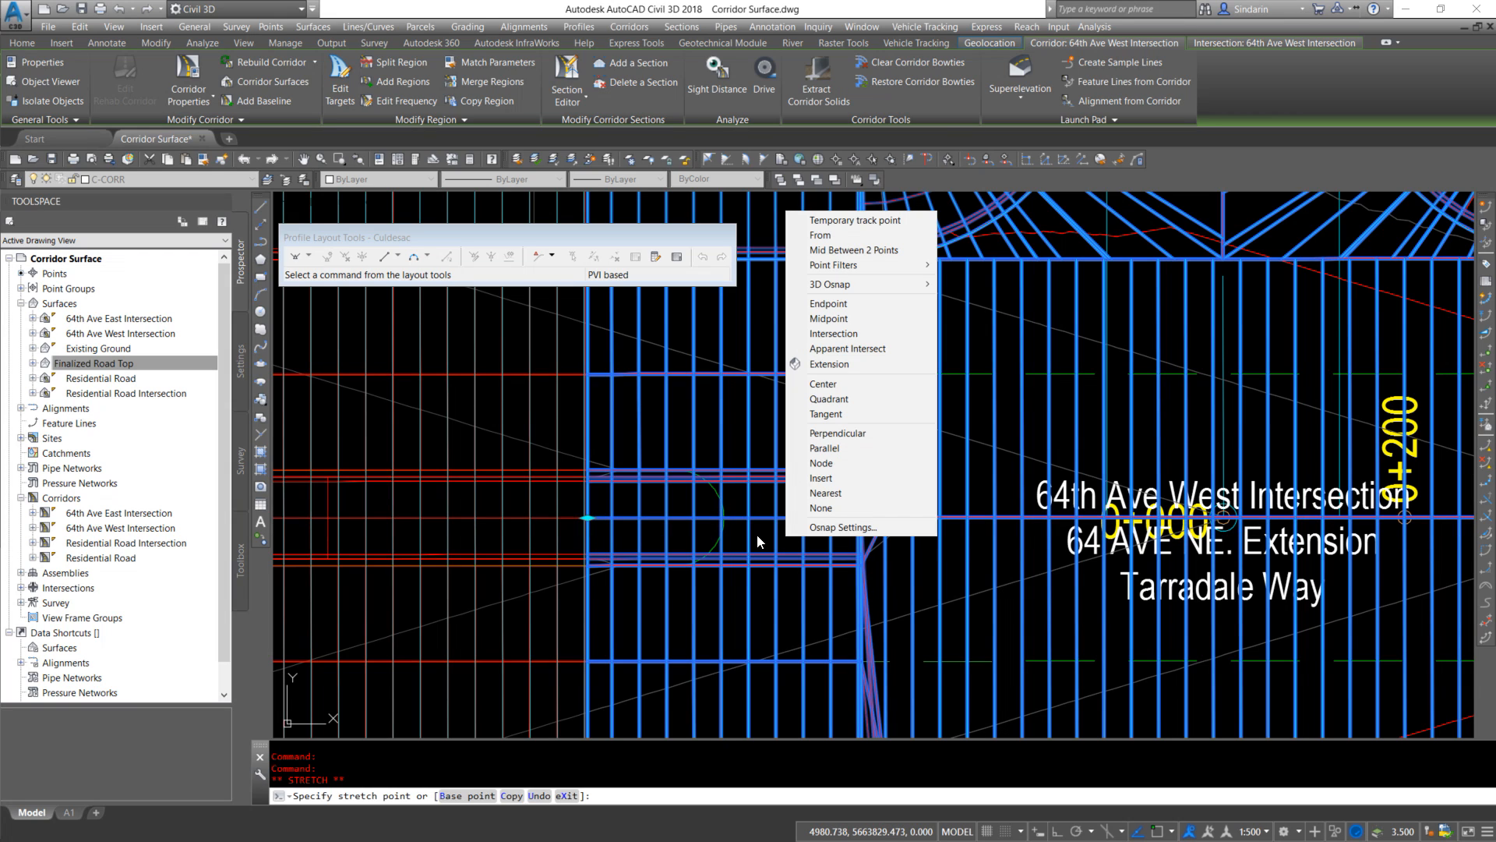
pyautogui.click(828, 318)
pyautogui.scroll(6, 788, 521)
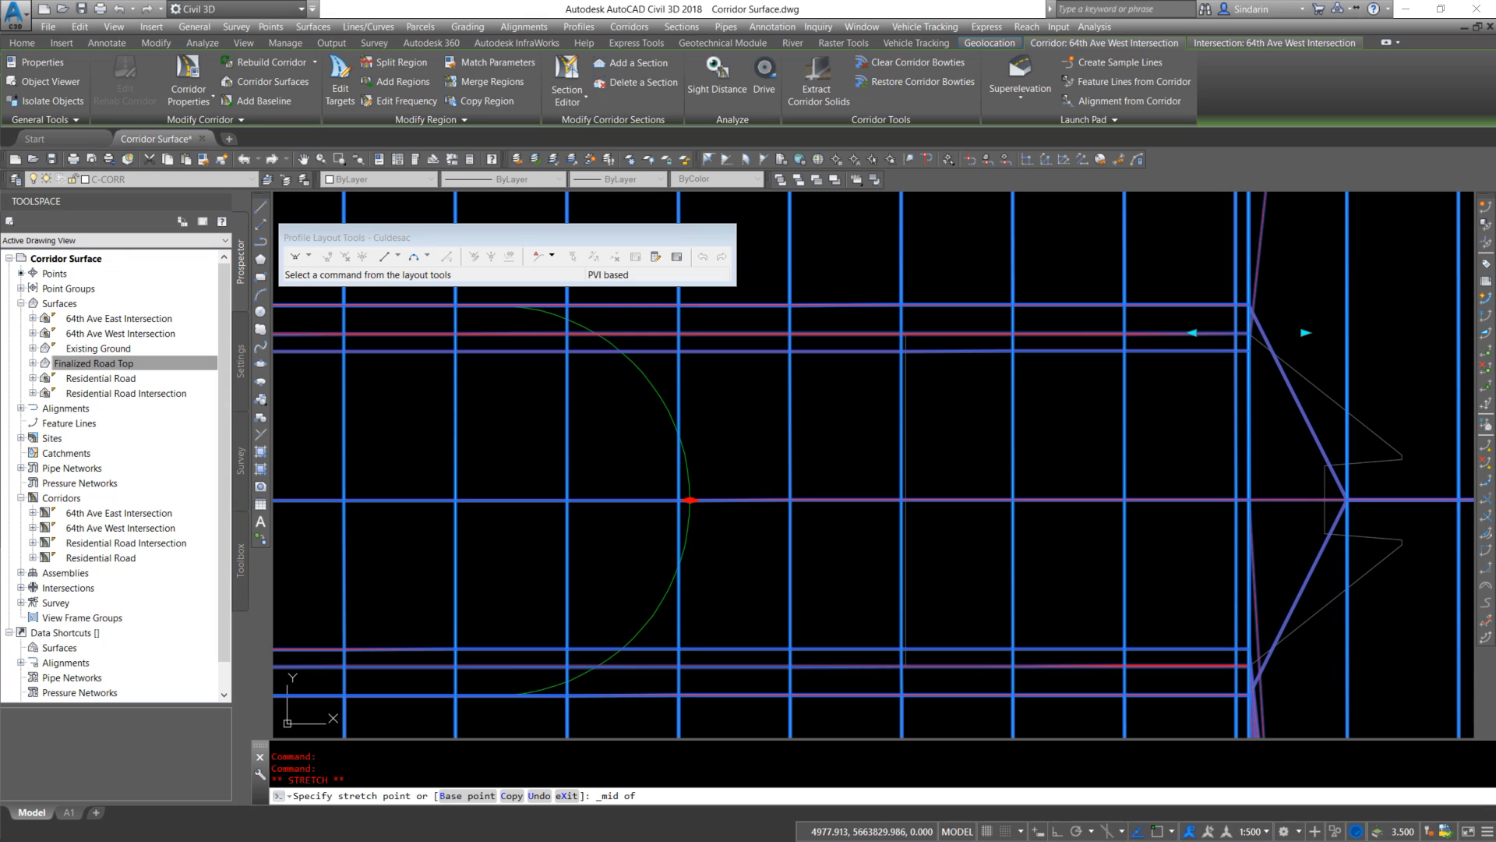
pyautogui.scroll(-6, 807, 577)
pyautogui.press('Escape')
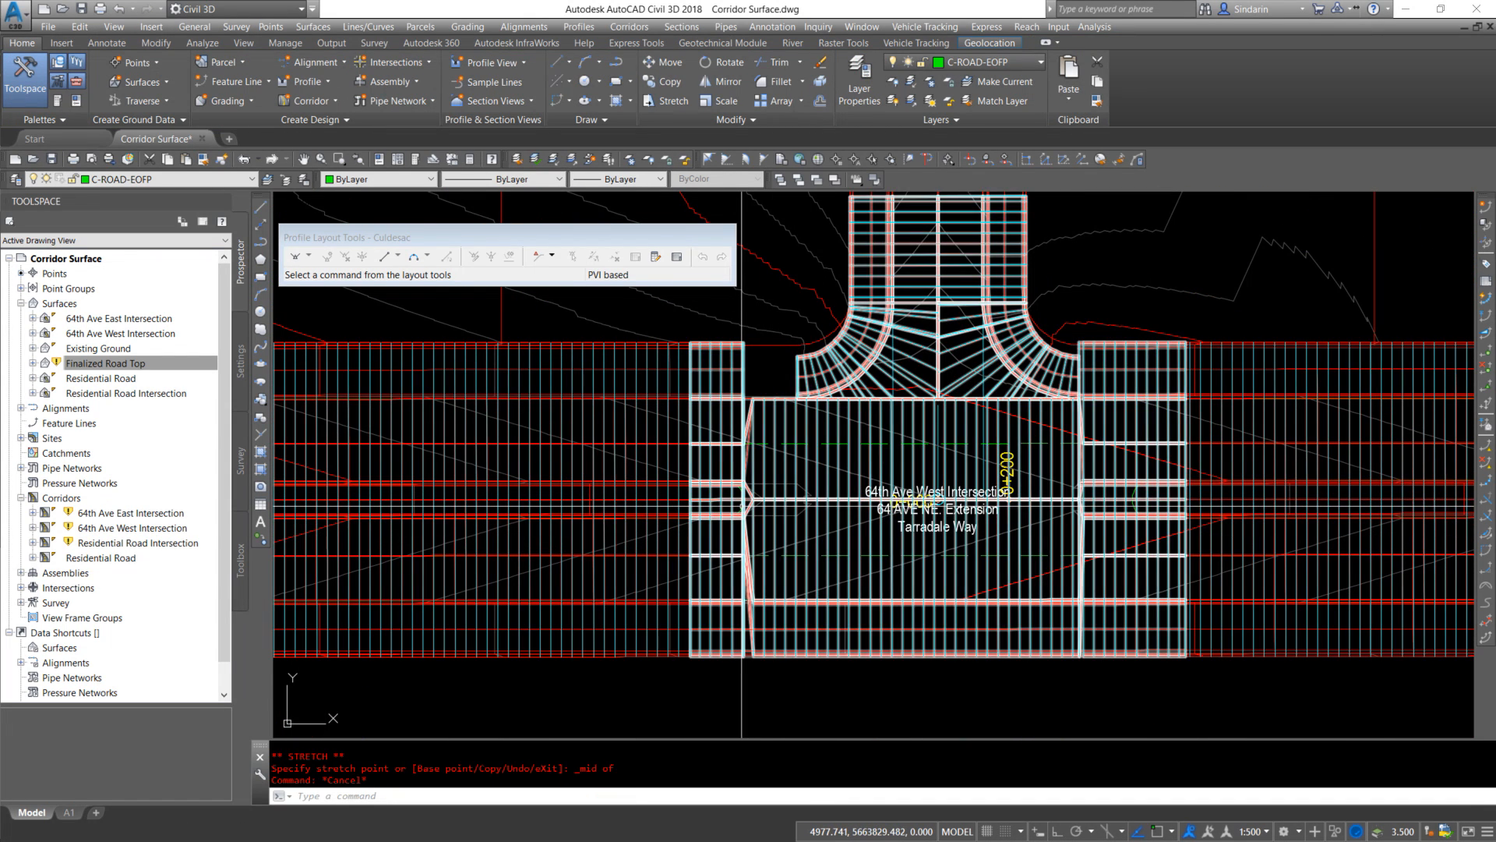
# Rebuild the Finalized Road Top surface with the gap beside the west curb return in view
pyautogui.scroll(2, 757, 616)
pyautogui.moveTo(811, 405)
pyautogui.mouseDown(button='middle')
pyautogui.moveTo(928, 535)
pyautogui.moveTo(910, 577)
pyautogui.mouseUp(button='middle')
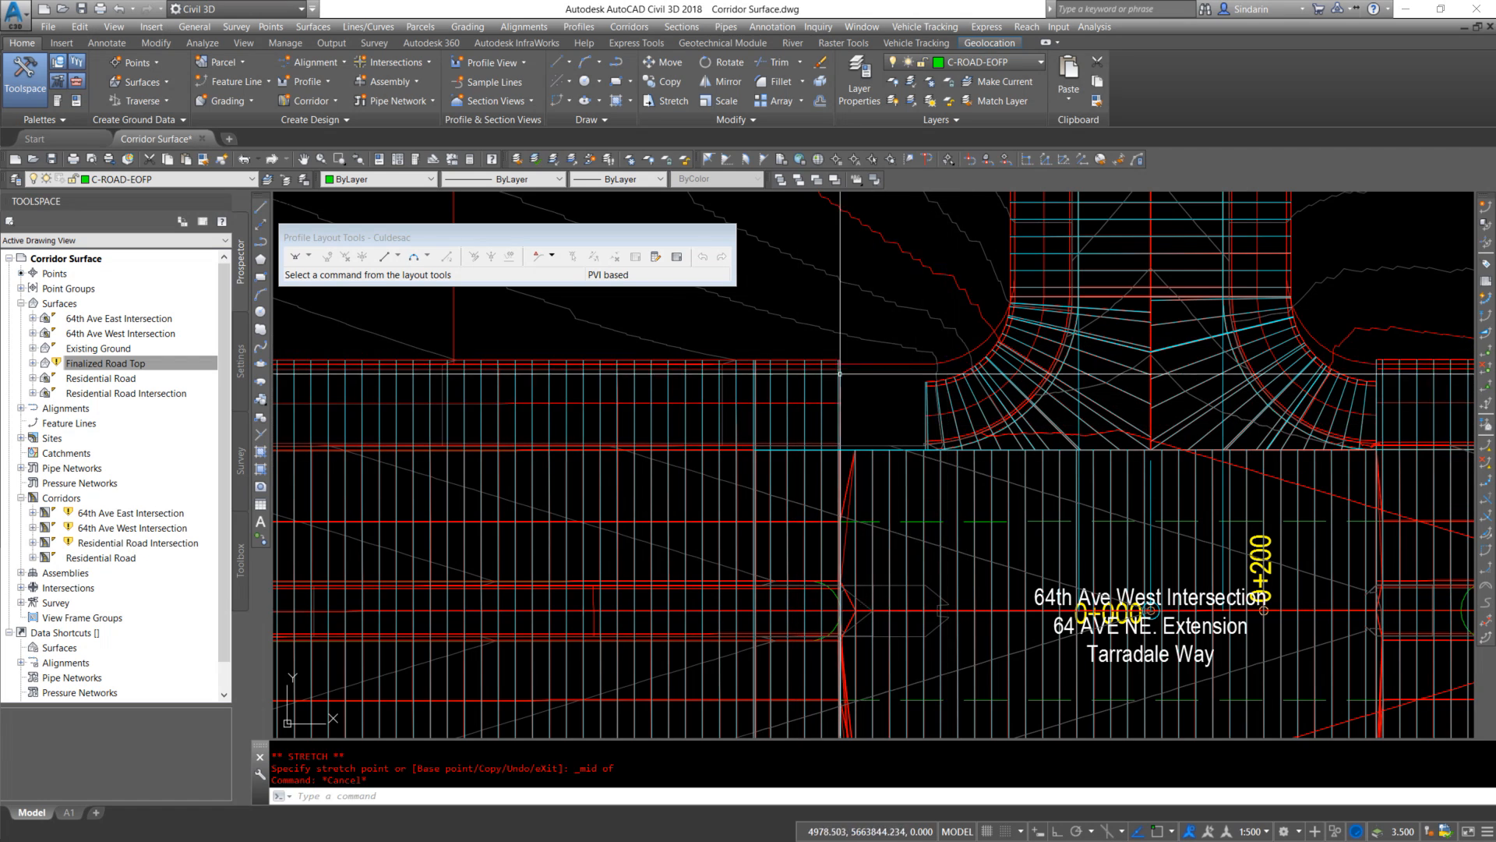
pyautogui.moveTo(852, 356); pyautogui.dragTo(838, 396, button='middle')
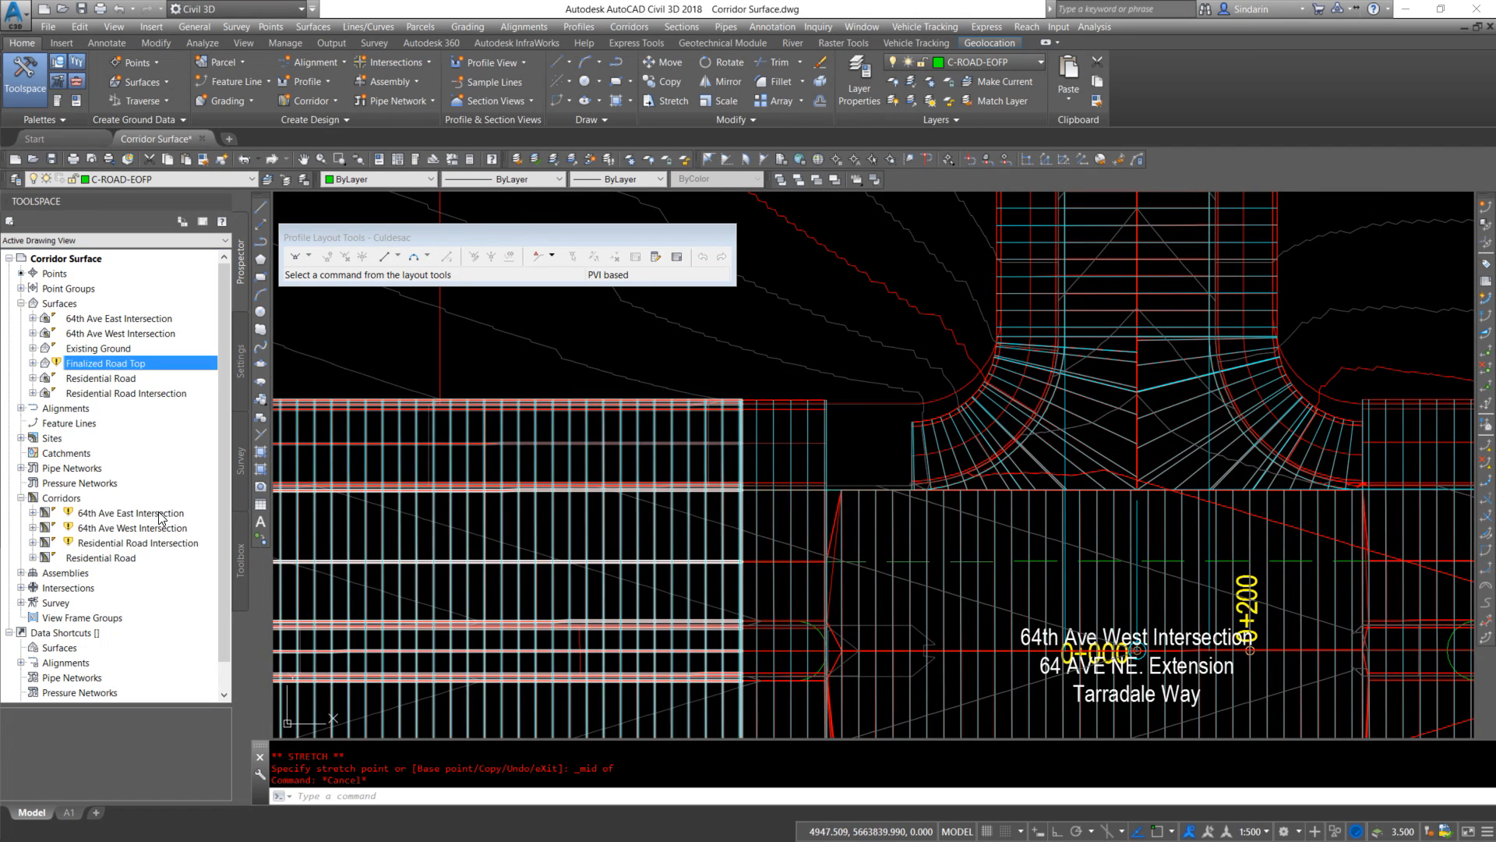
pyautogui.rightClick(98, 361)
pyautogui.click(152, 400)
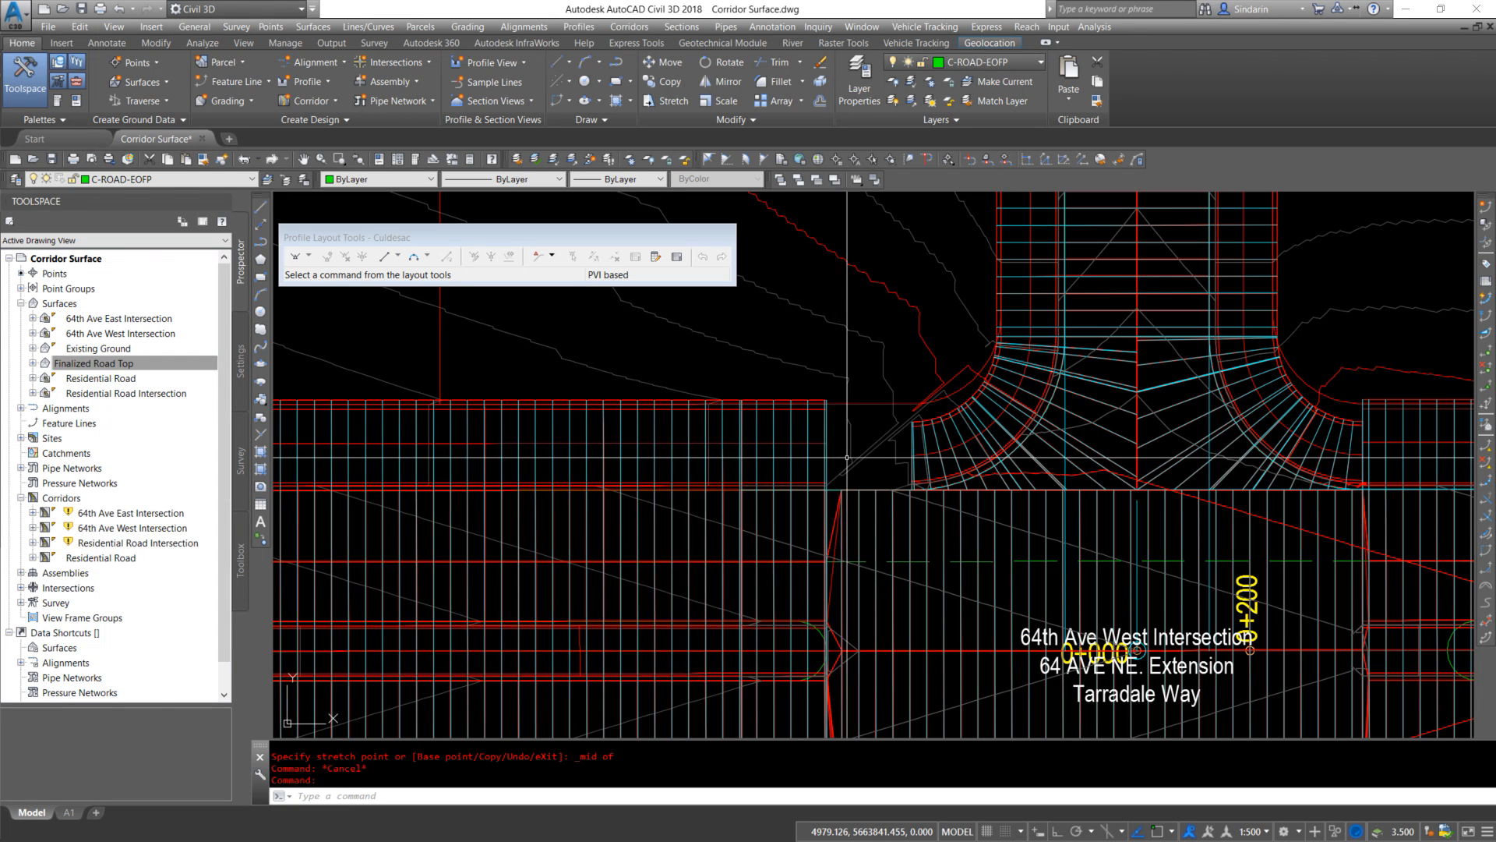
# Stretch the west curb return region of the 64th Ave West Intersection corridor to the endpoint at the adjusted median region's edge
pyautogui.scroll(4, 827, 482)
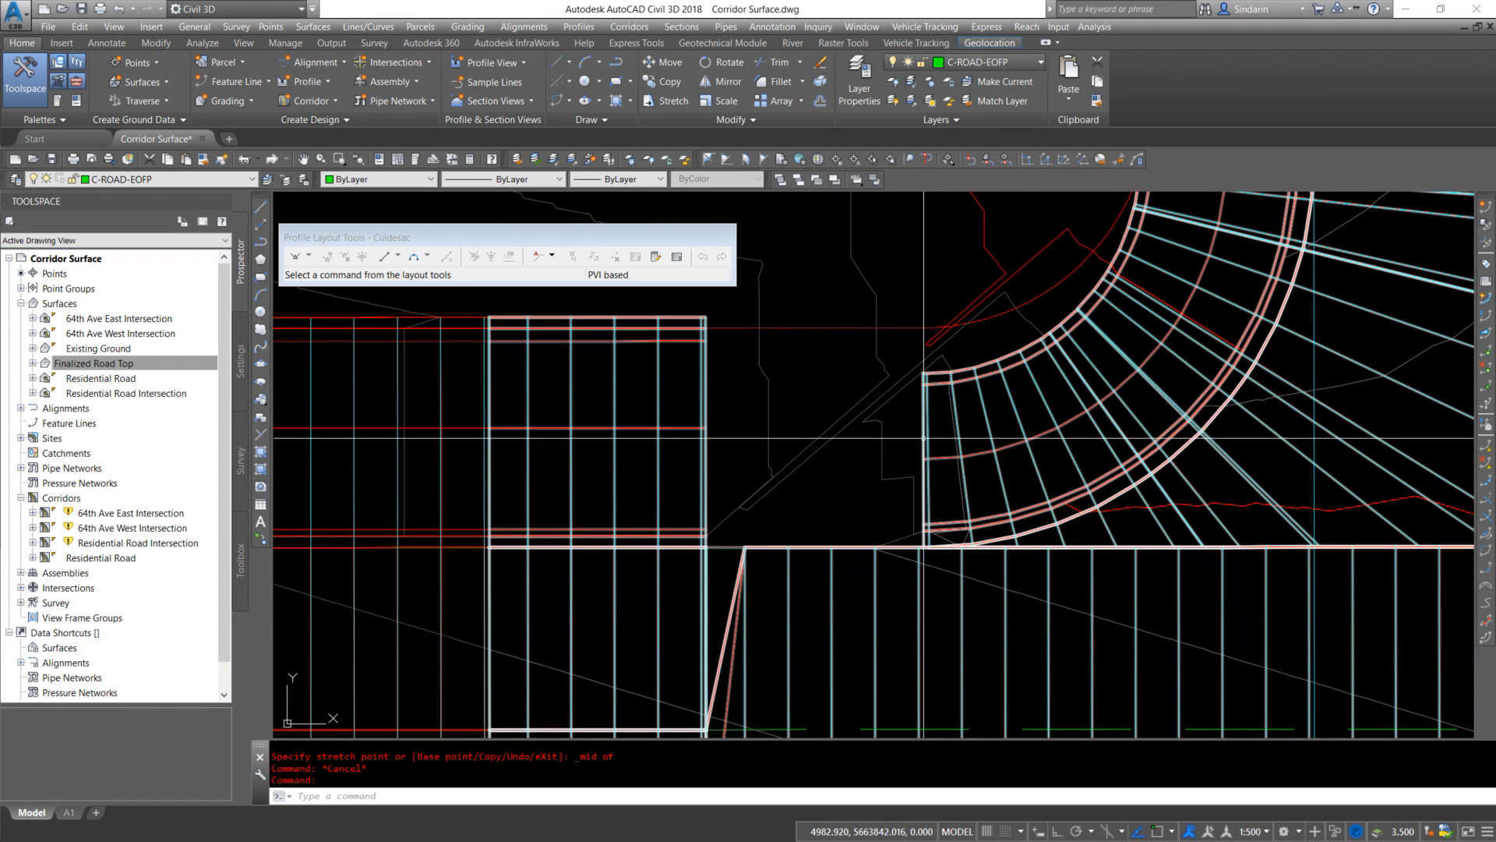
pyautogui.click(924, 547)
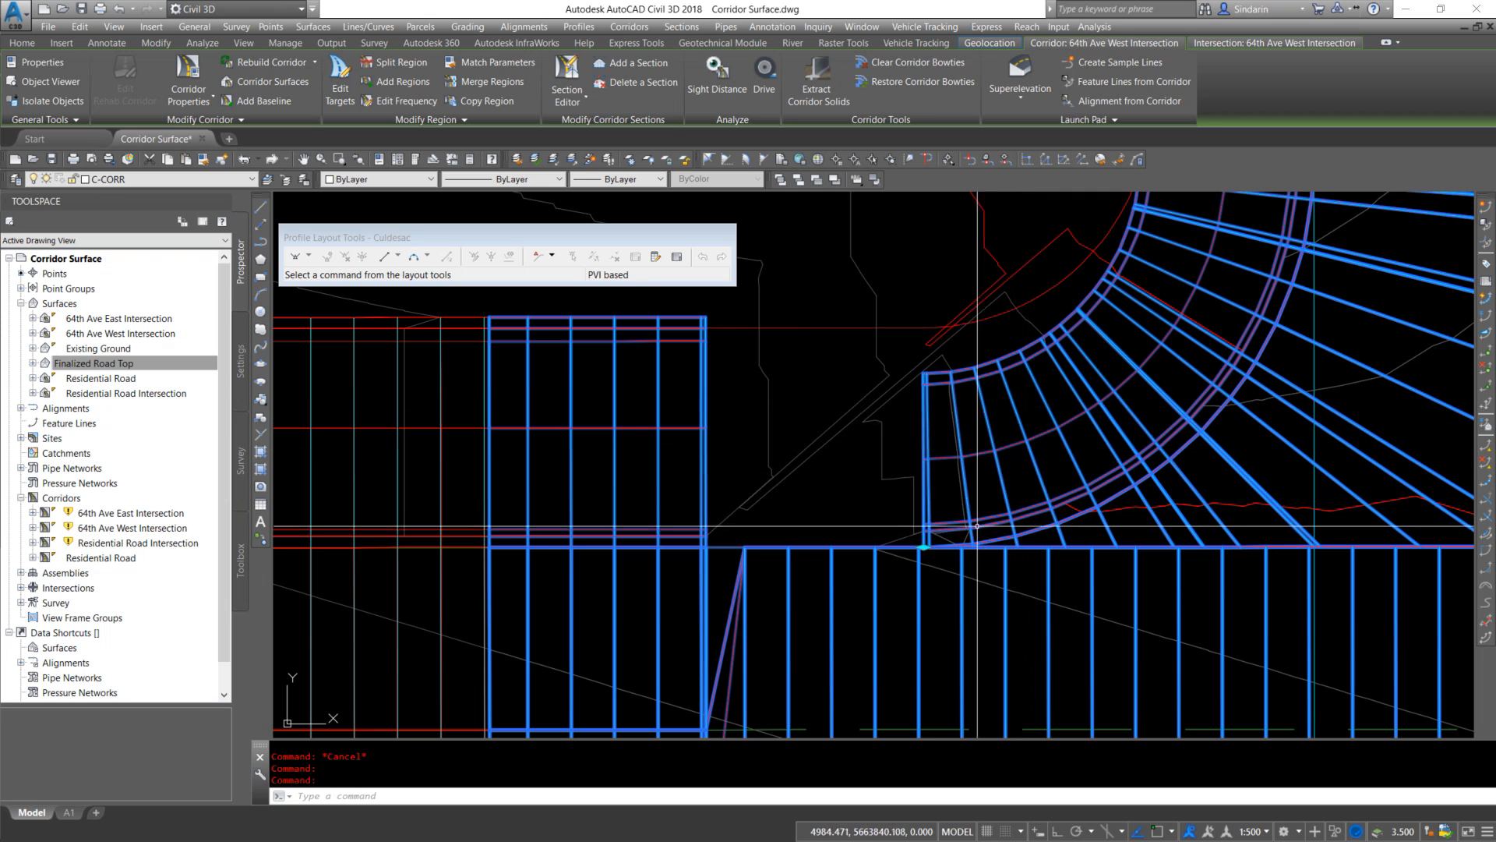
pyautogui.scroll(-2, 923, 547)
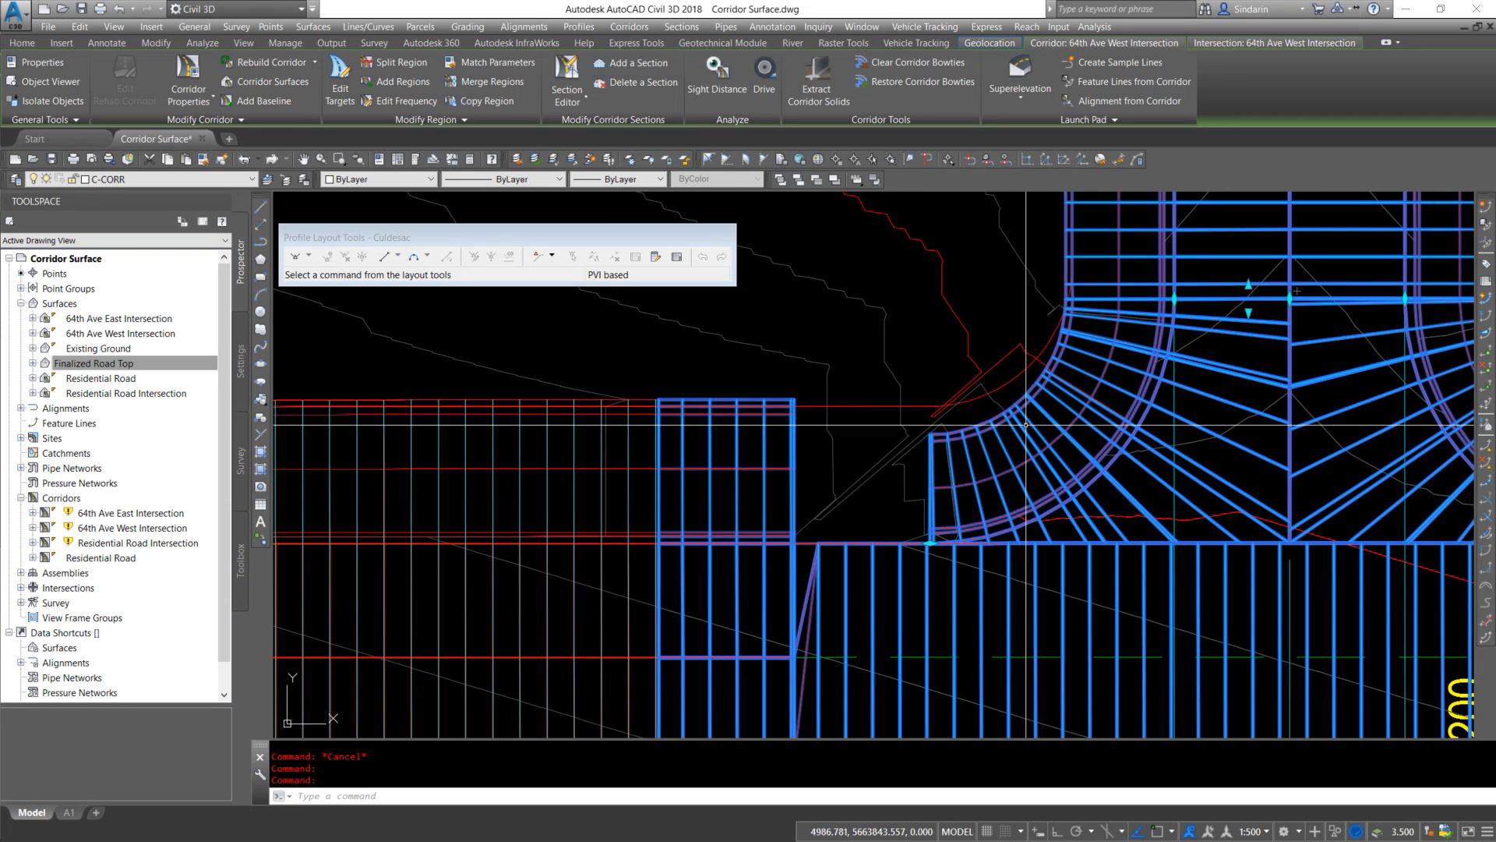
pyautogui.click(933, 545)
pyautogui.keyDown('shift'); pyautogui.rightClick(818, 545); pyautogui.keyUp('shift')
pyautogui.click(865, 374)
pyautogui.scroll(3, 812, 544)
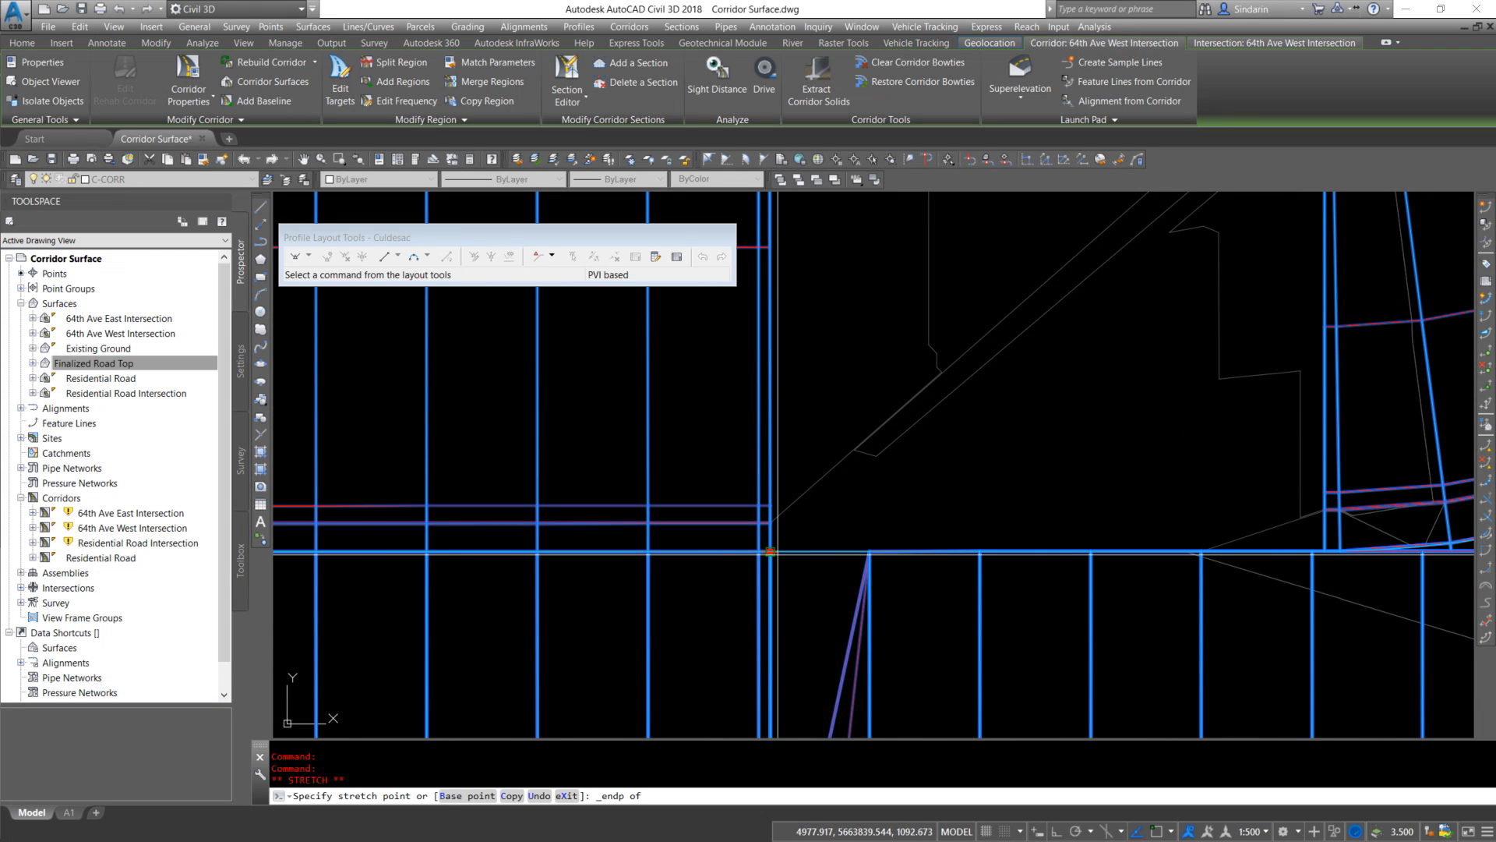
pyautogui.scroll(-4, 854, 558)
pyautogui.press('Escape')
pyautogui.scroll(-3, 858, 562)
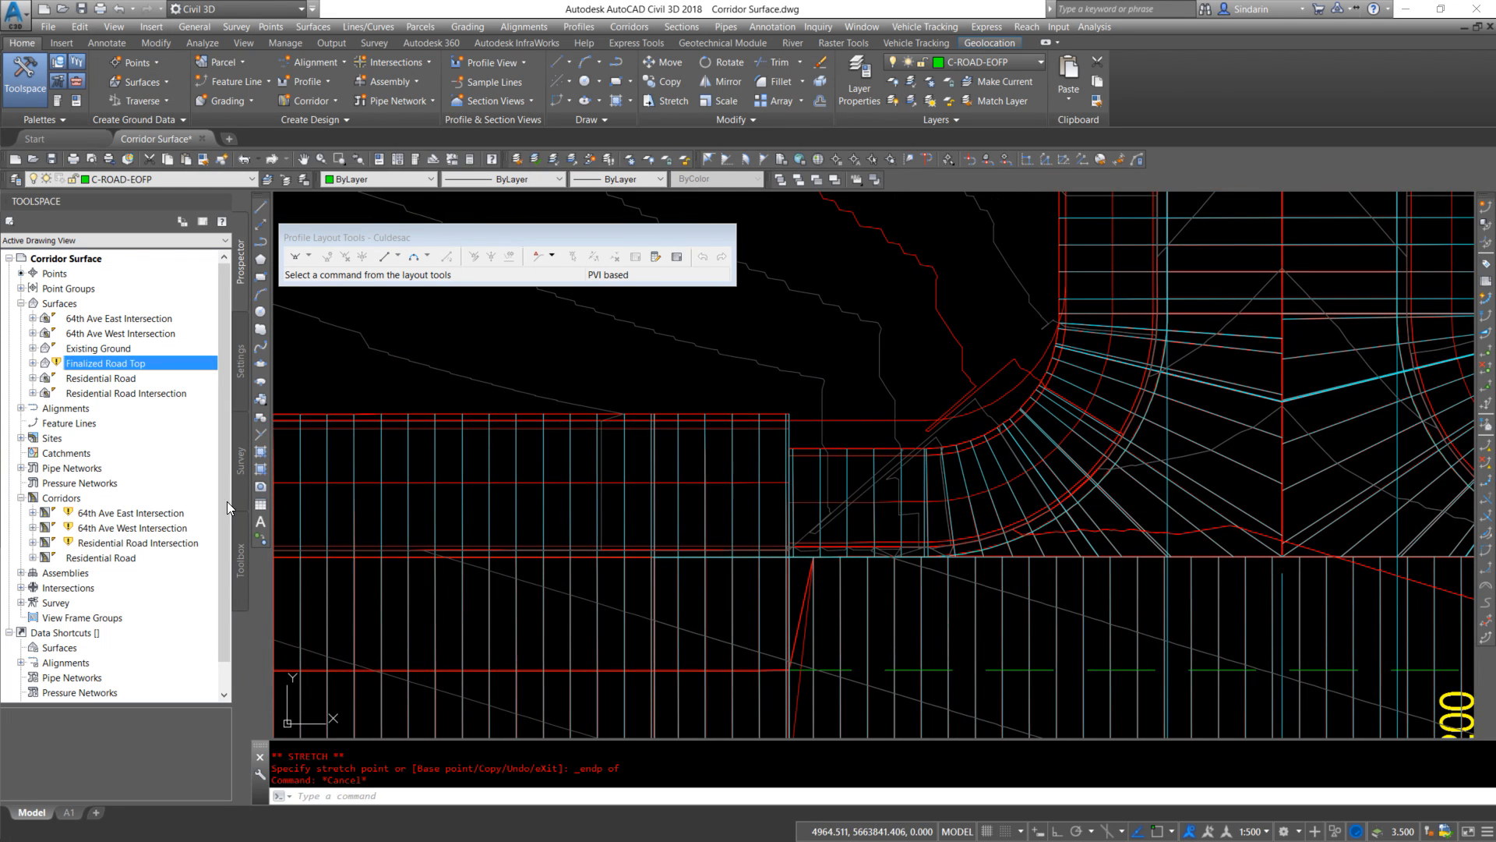
pyautogui.scroll(4, 820, 578)
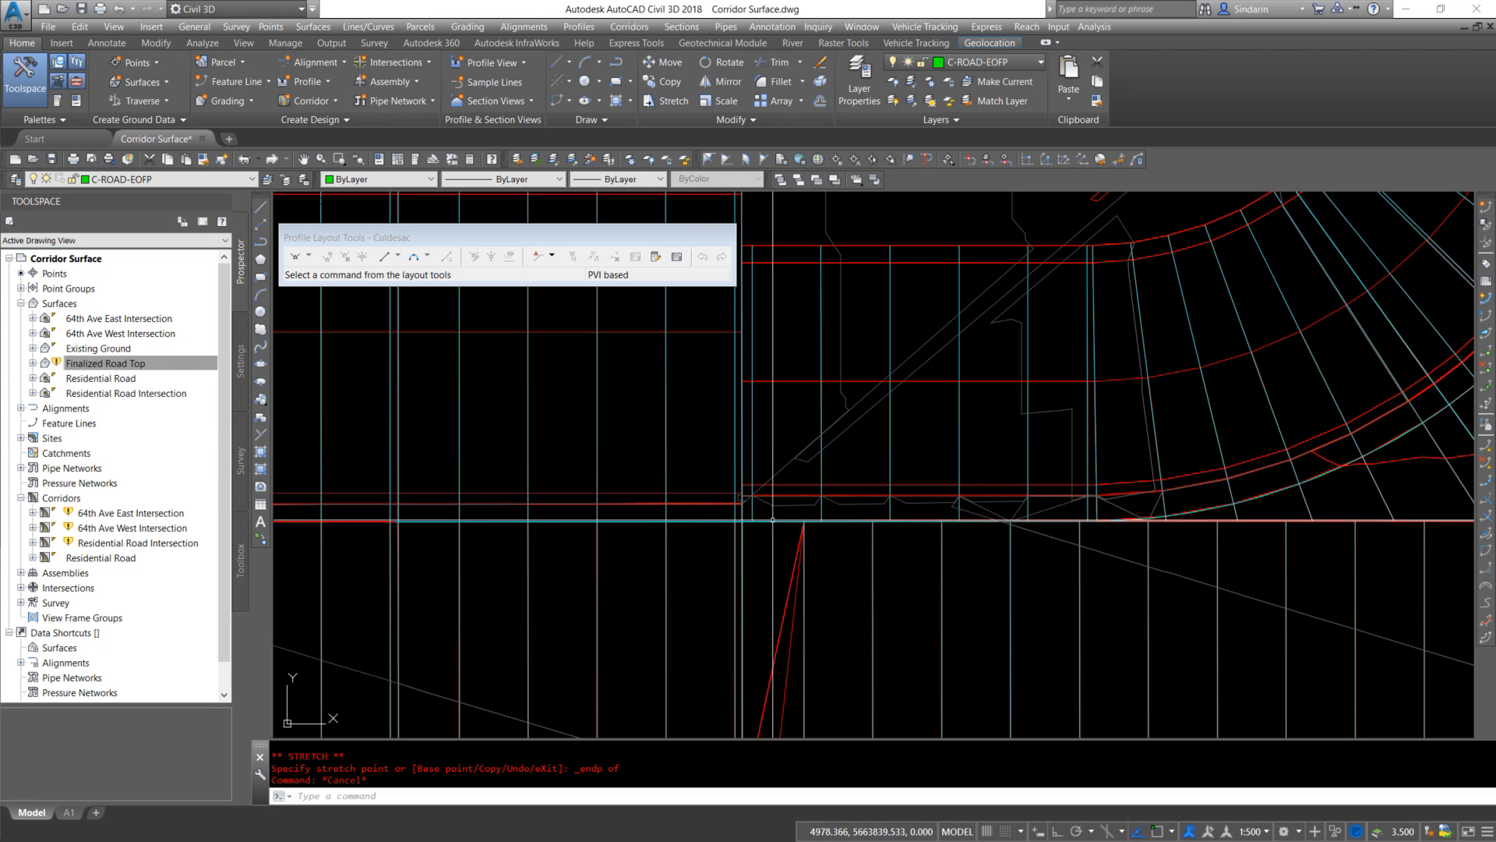
pyautogui.moveTo(733, 554)
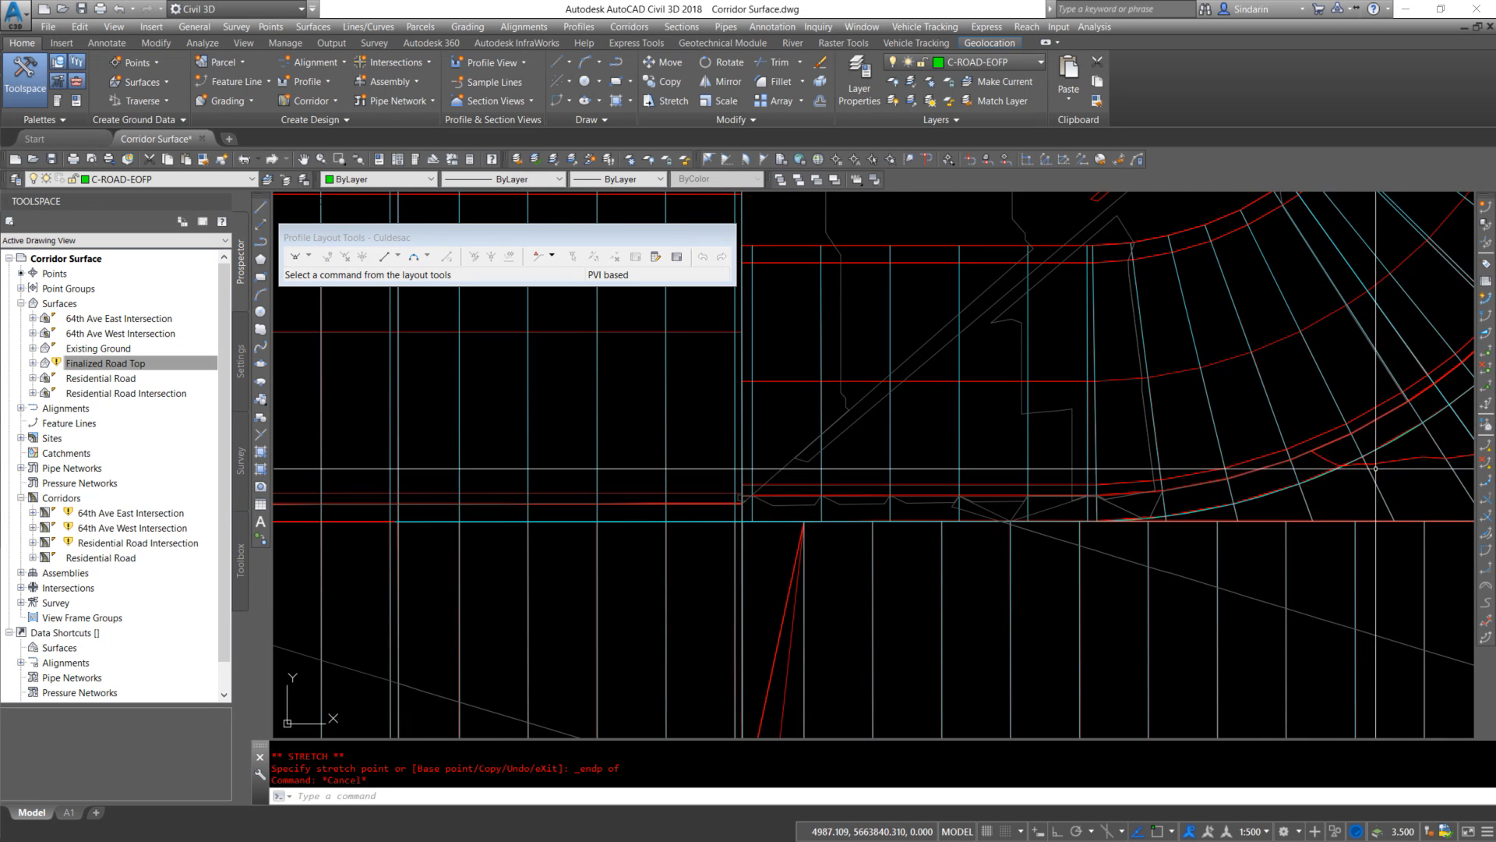
# Rebuild the Finalized Road Top surface to pick up the stretched west curb return region
pyautogui.scroll(-2, 1376, 469)
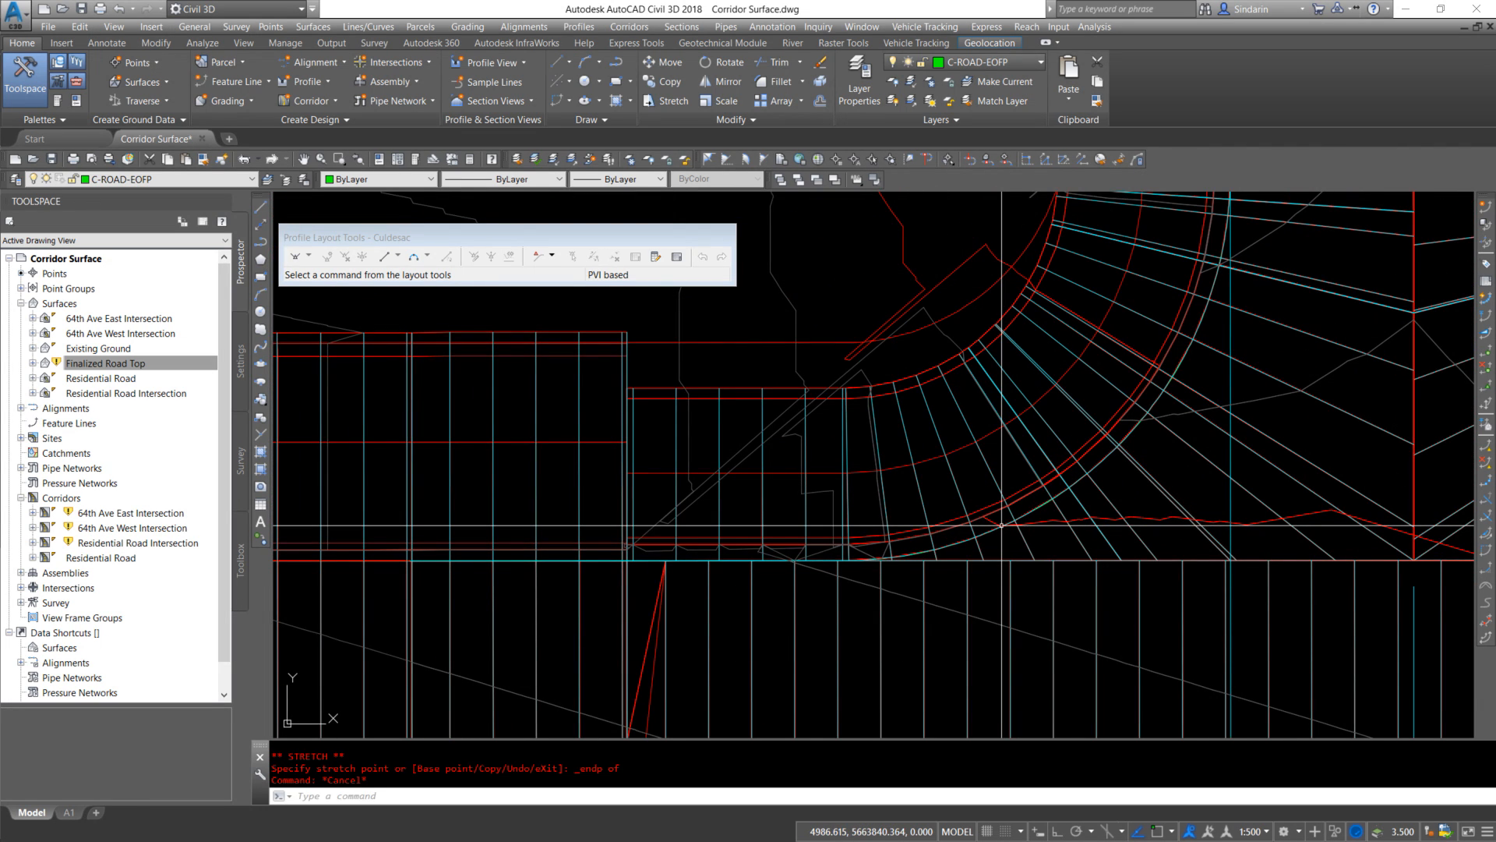
pyautogui.scroll(2, 606, 557)
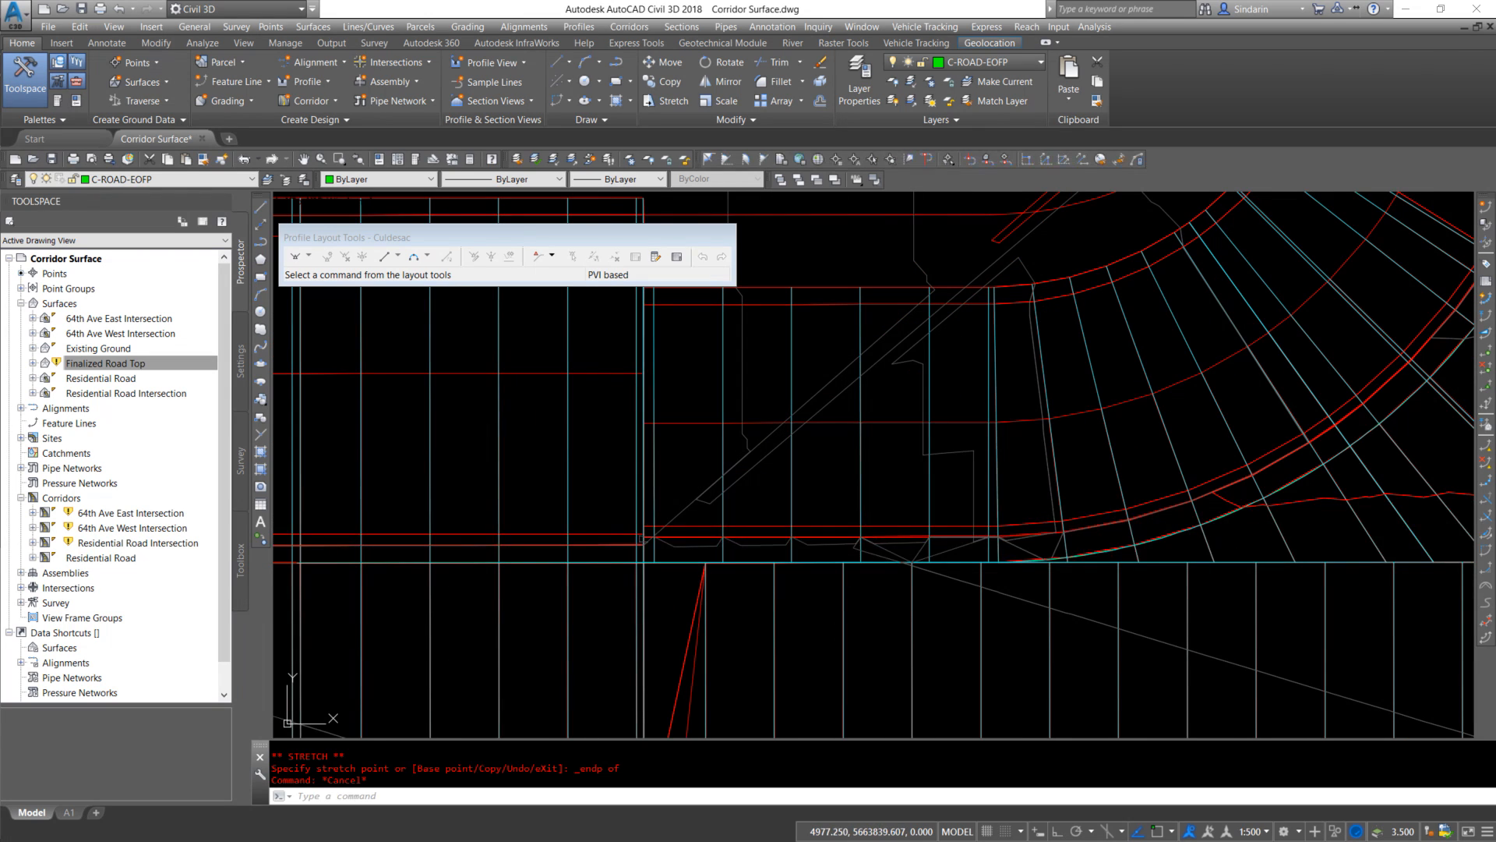
pyautogui.moveTo(583, 554)
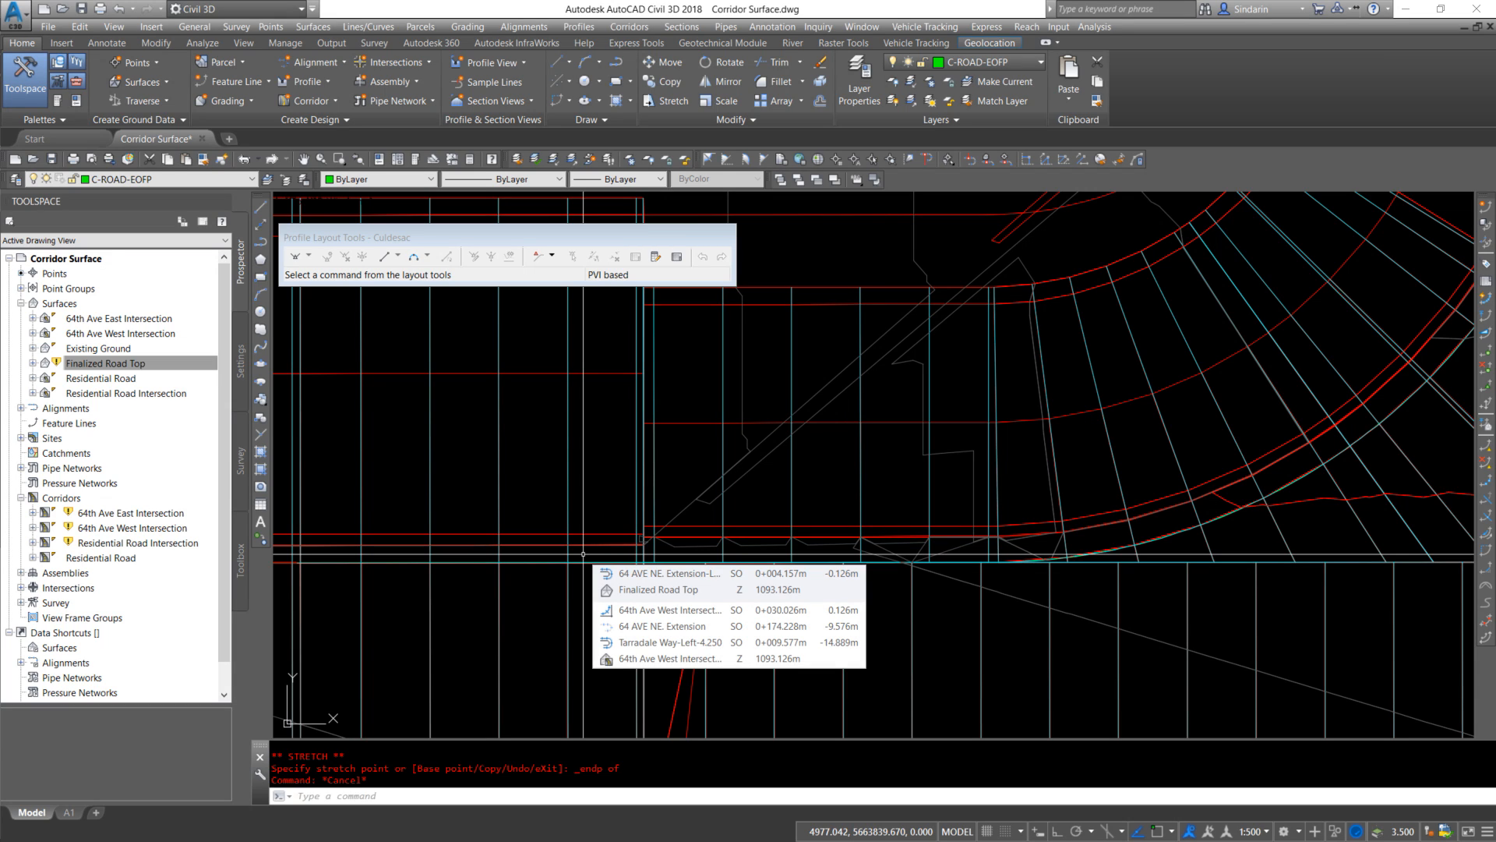
pyautogui.rightClick(156, 366)
pyautogui.click(212, 406)
pyautogui.scroll(-2, 699, 574)
pyautogui.moveTo(896, 634); pyautogui.dragTo(943, 643, button='middle')
pyautogui.scroll(4, 854, 441)
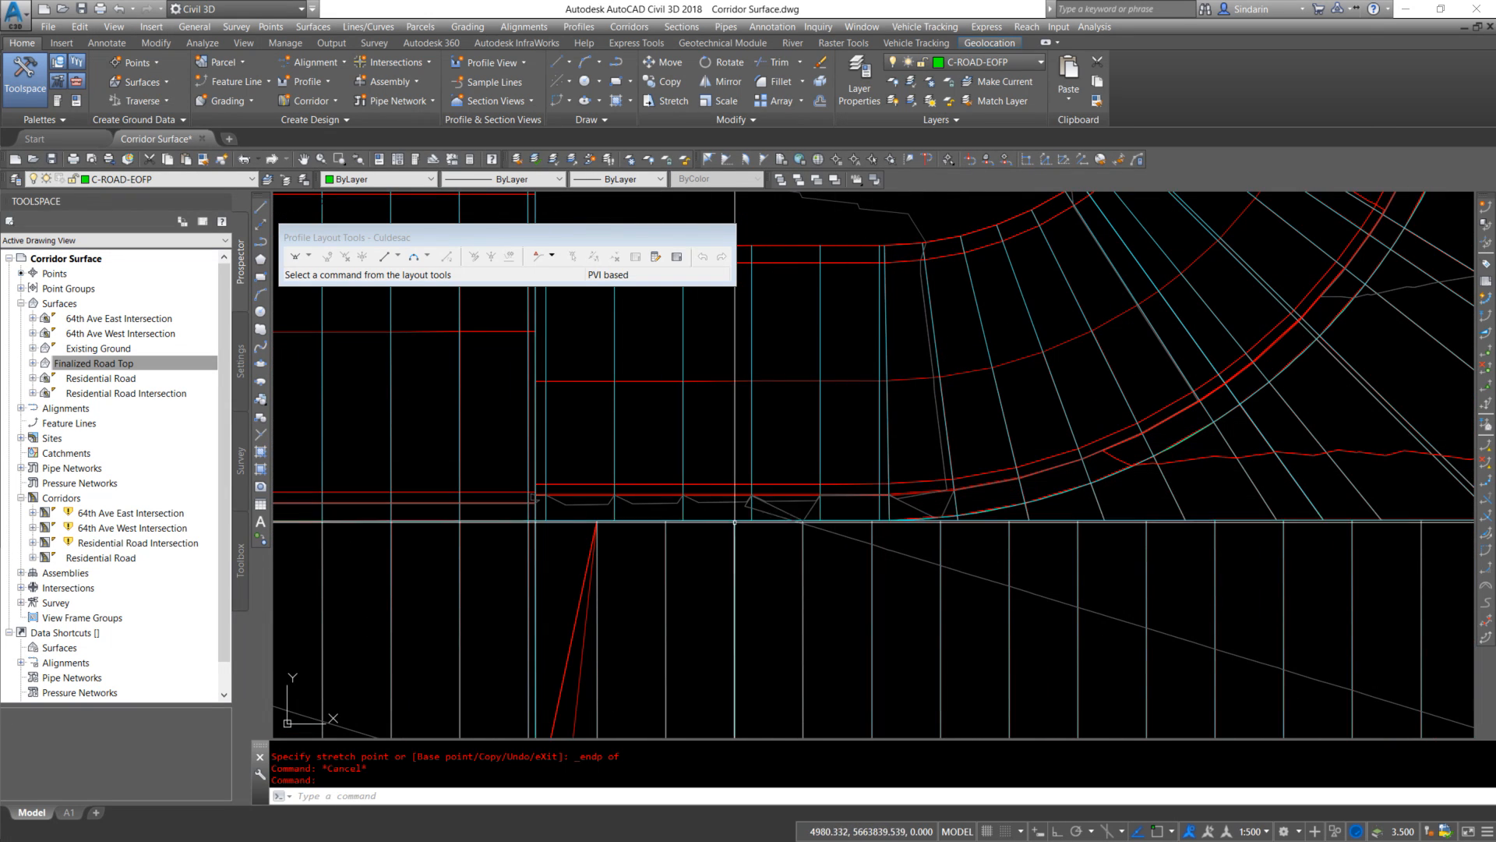
pyautogui.press('Escape')
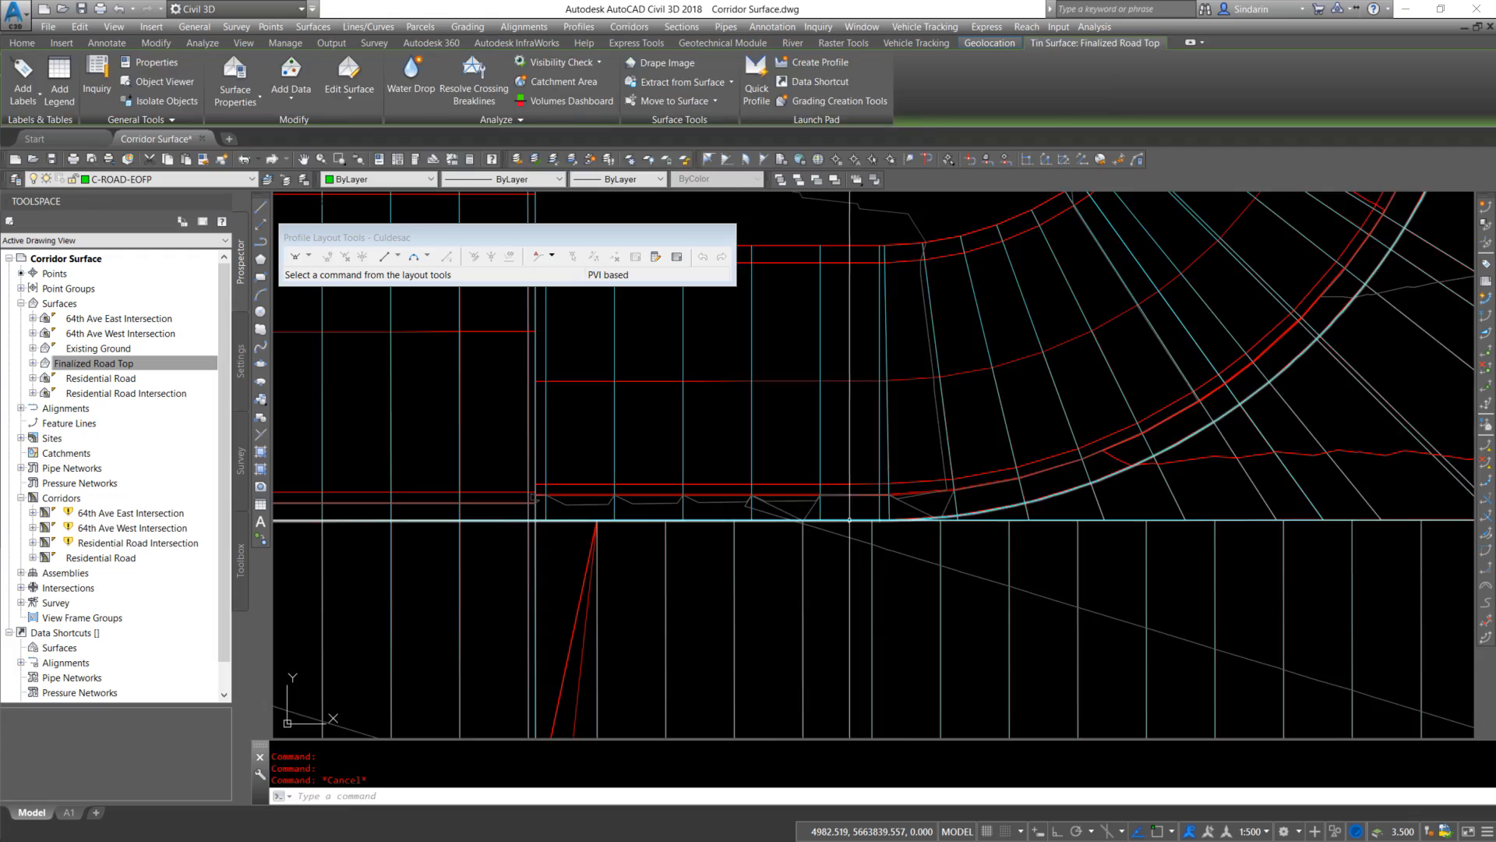
pyautogui.scroll(-4, 811, 548)
pyautogui.scroll(-4, 938, 568)
pyautogui.scroll(5, 943, 577)
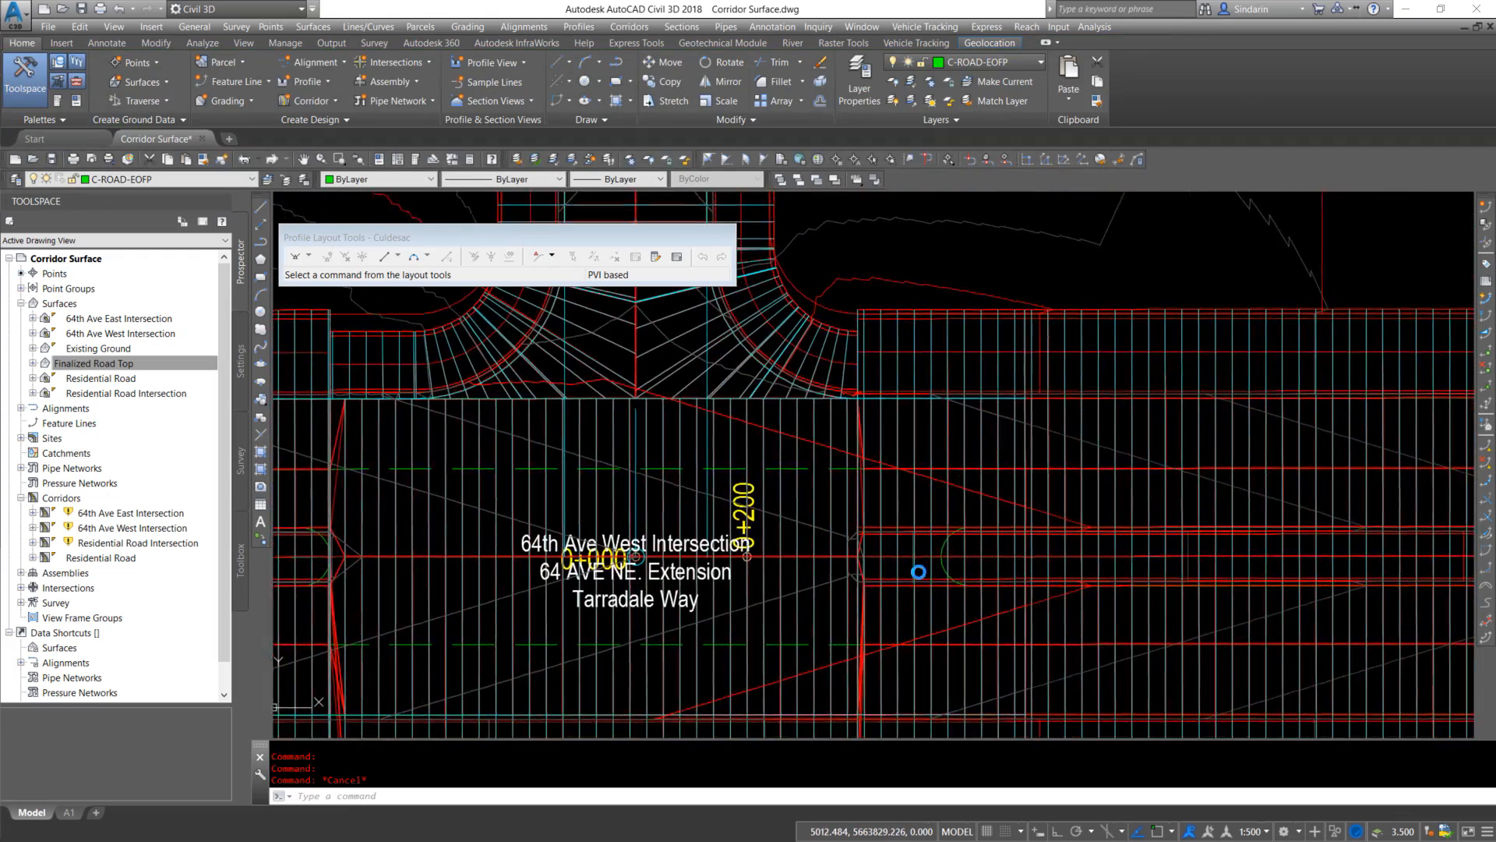
pyautogui.scroll(-3, 945, 581)
pyautogui.moveTo(923, 616); pyautogui.dragTo(852, 517, button='middle')
pyautogui.click(895, 430)
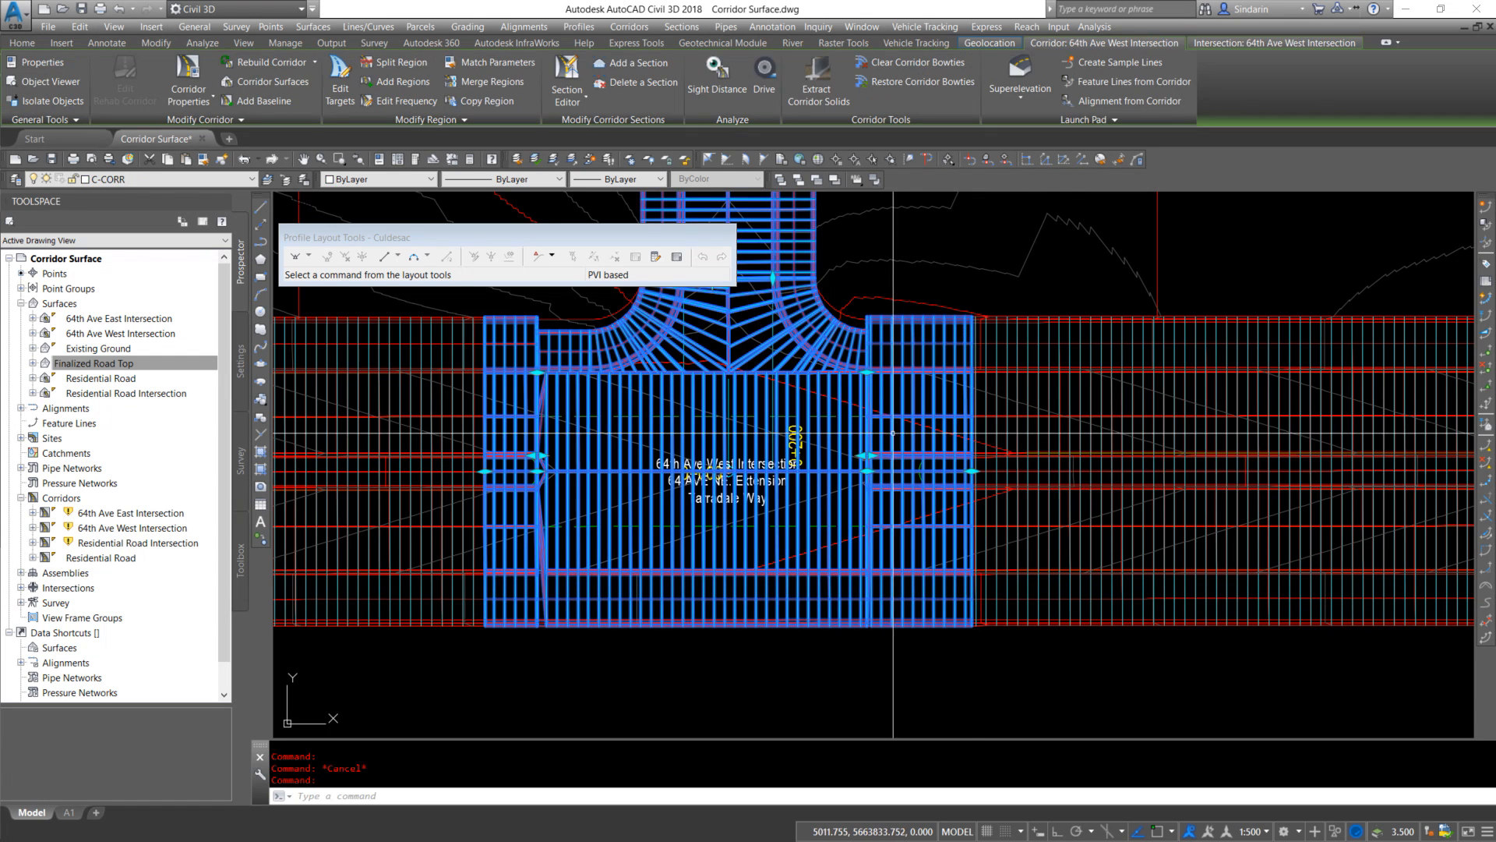
pyautogui.scroll(4, 922, 419)
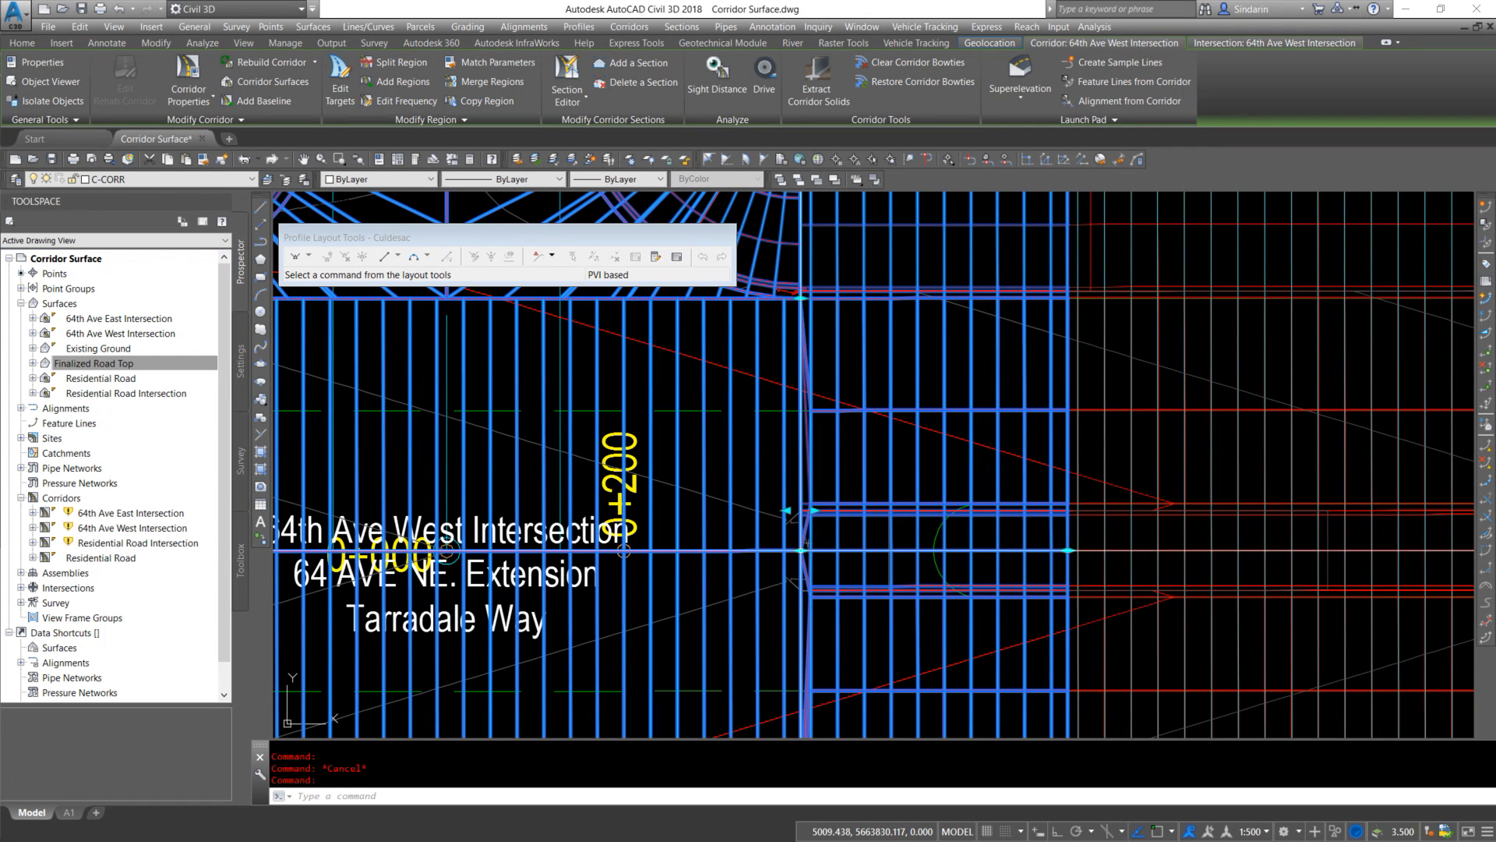
pyautogui.rightClick(910, 566)
pyautogui.press('Escape')
pyautogui.press('Escape')
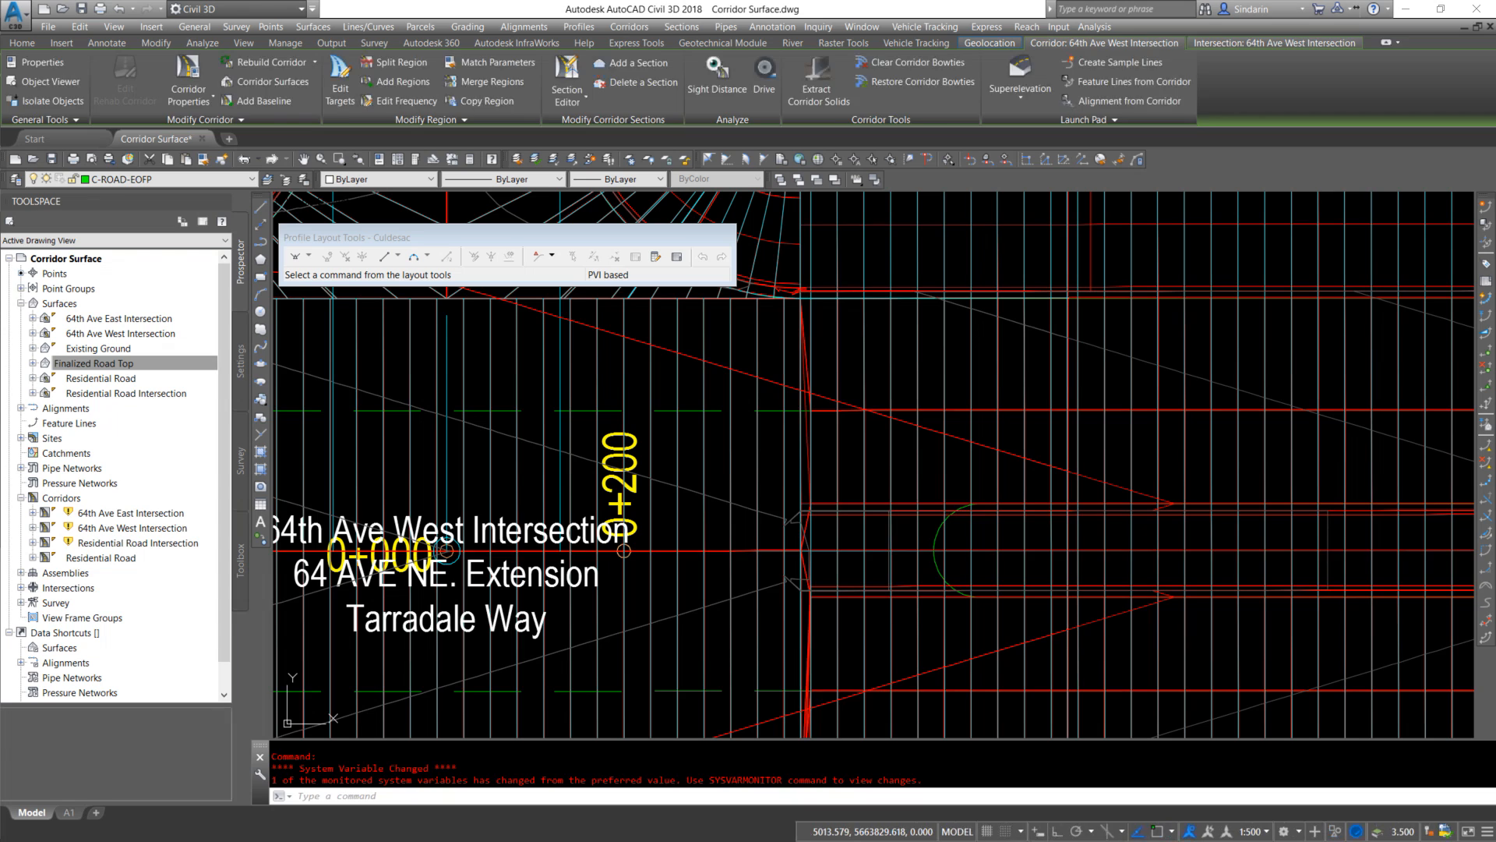
# Stretch the centreline region boundary of the 64th Ave West Intersection corridor to the midpoint of the east median nose arc
pyautogui.click(805, 545)
pyautogui.click(801, 551)
pyautogui.keyDown('shift'); pyautogui.rightClick(895, 559); pyautogui.keyUp('shift')
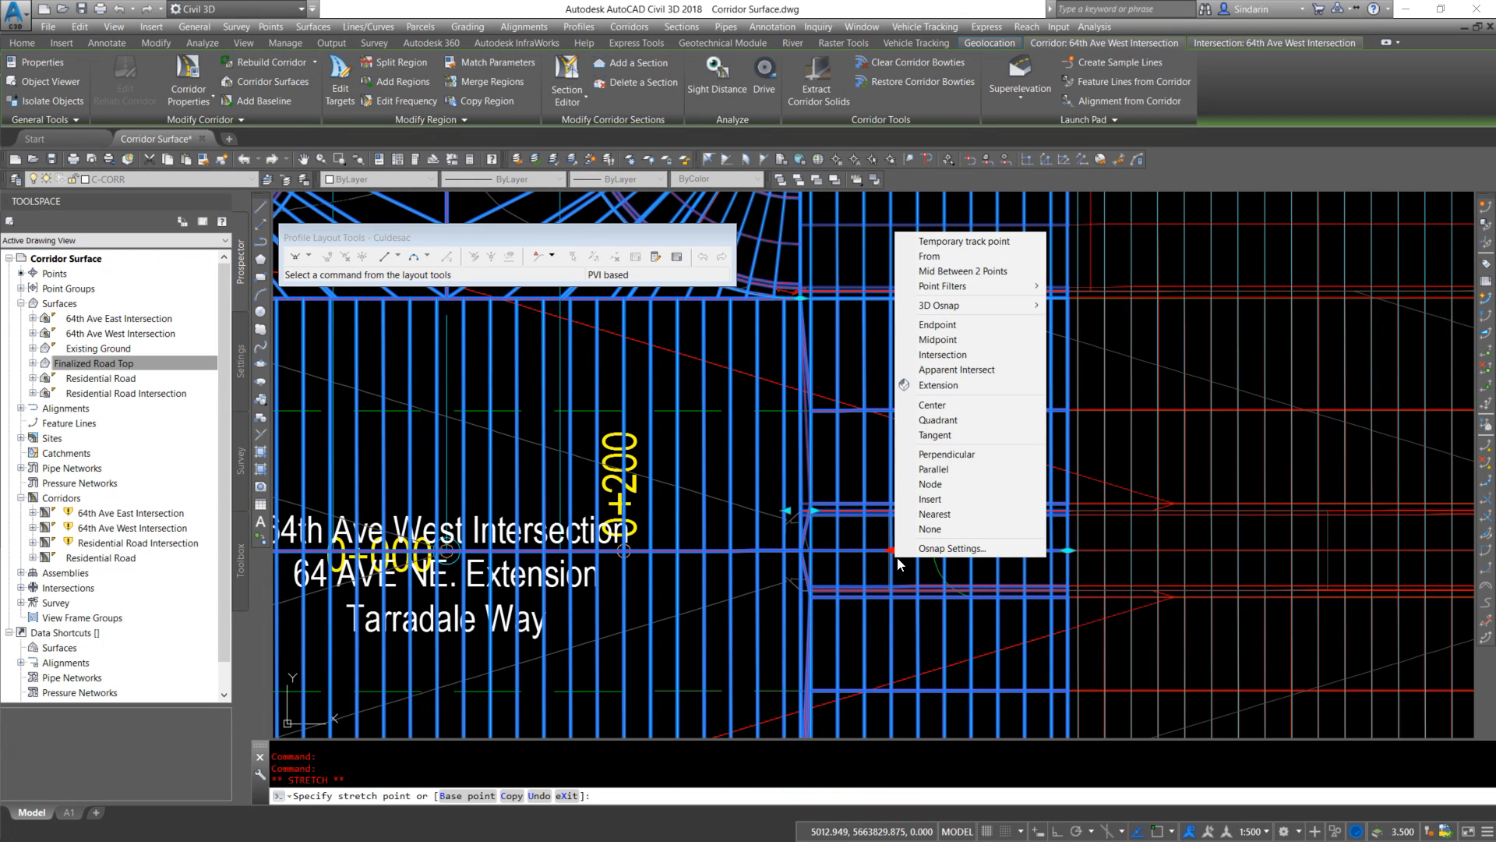
pyautogui.press('m')
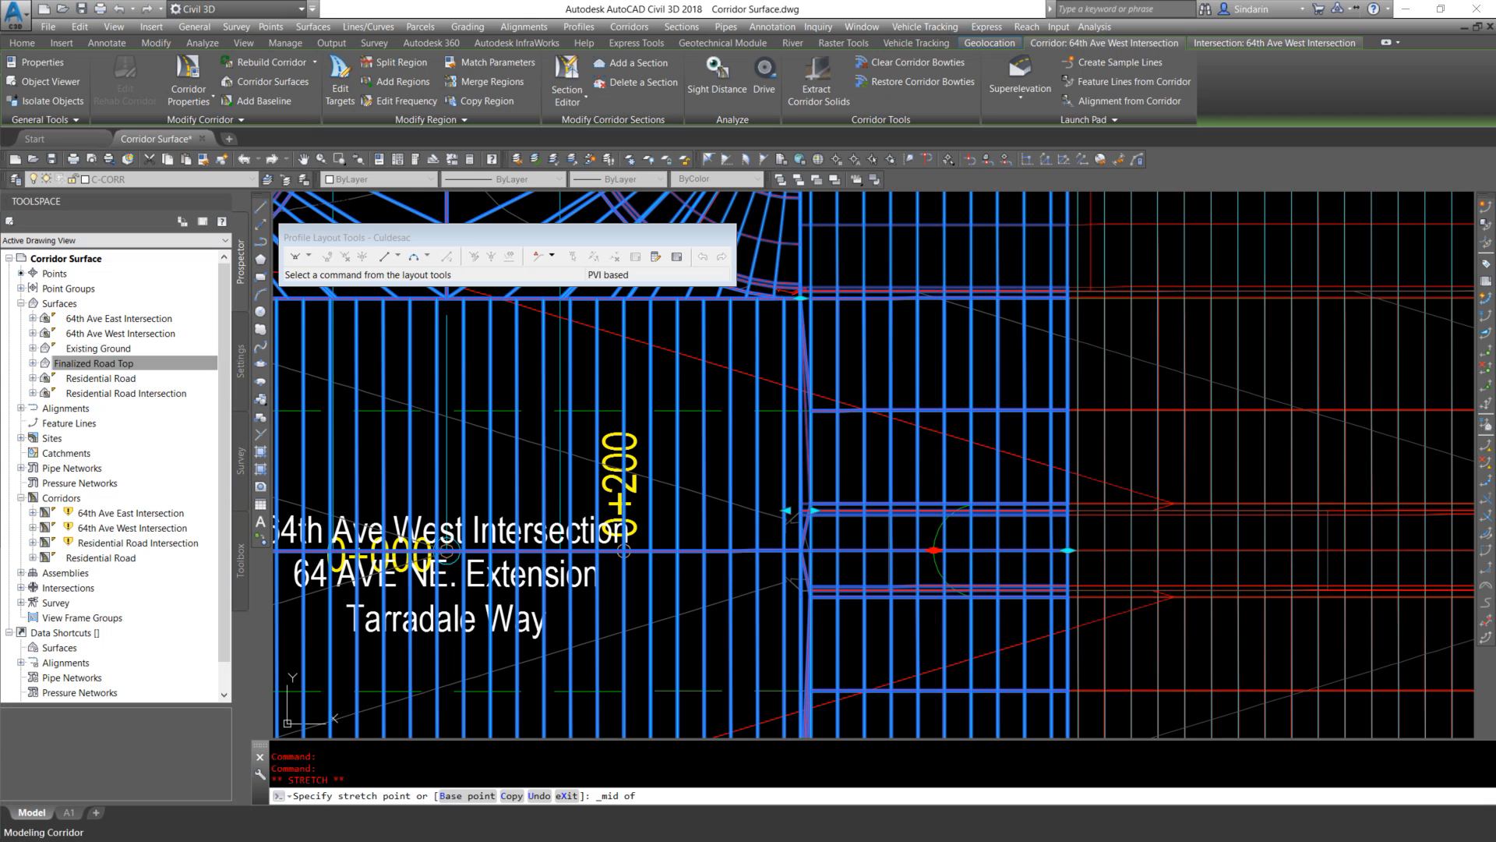
pyautogui.click(933, 551)
pyautogui.moveTo(933, 551); pyautogui.dragTo(940, 690, button='middle')
pyautogui.press('Escape')
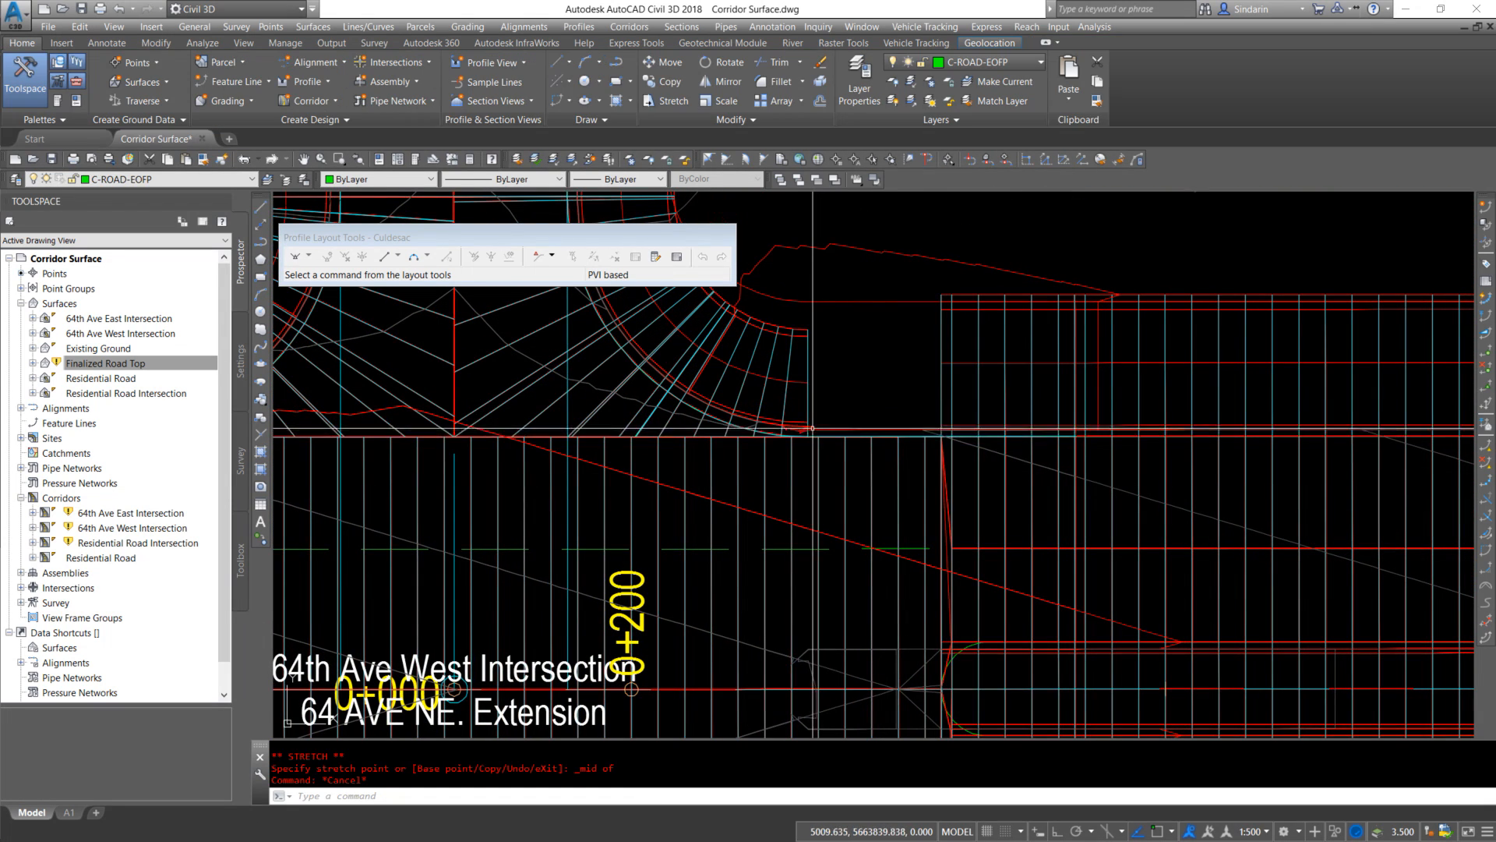
# Stretch the east curb return region of the 64th Ave West Intersection corridor to the endpoint at the adjusted east median region's edge
pyautogui.click(941, 436)
pyautogui.keyDown('shift'); pyautogui.rightClick(936, 448); pyautogui.keyUp('shift')
pyautogui.press('e')
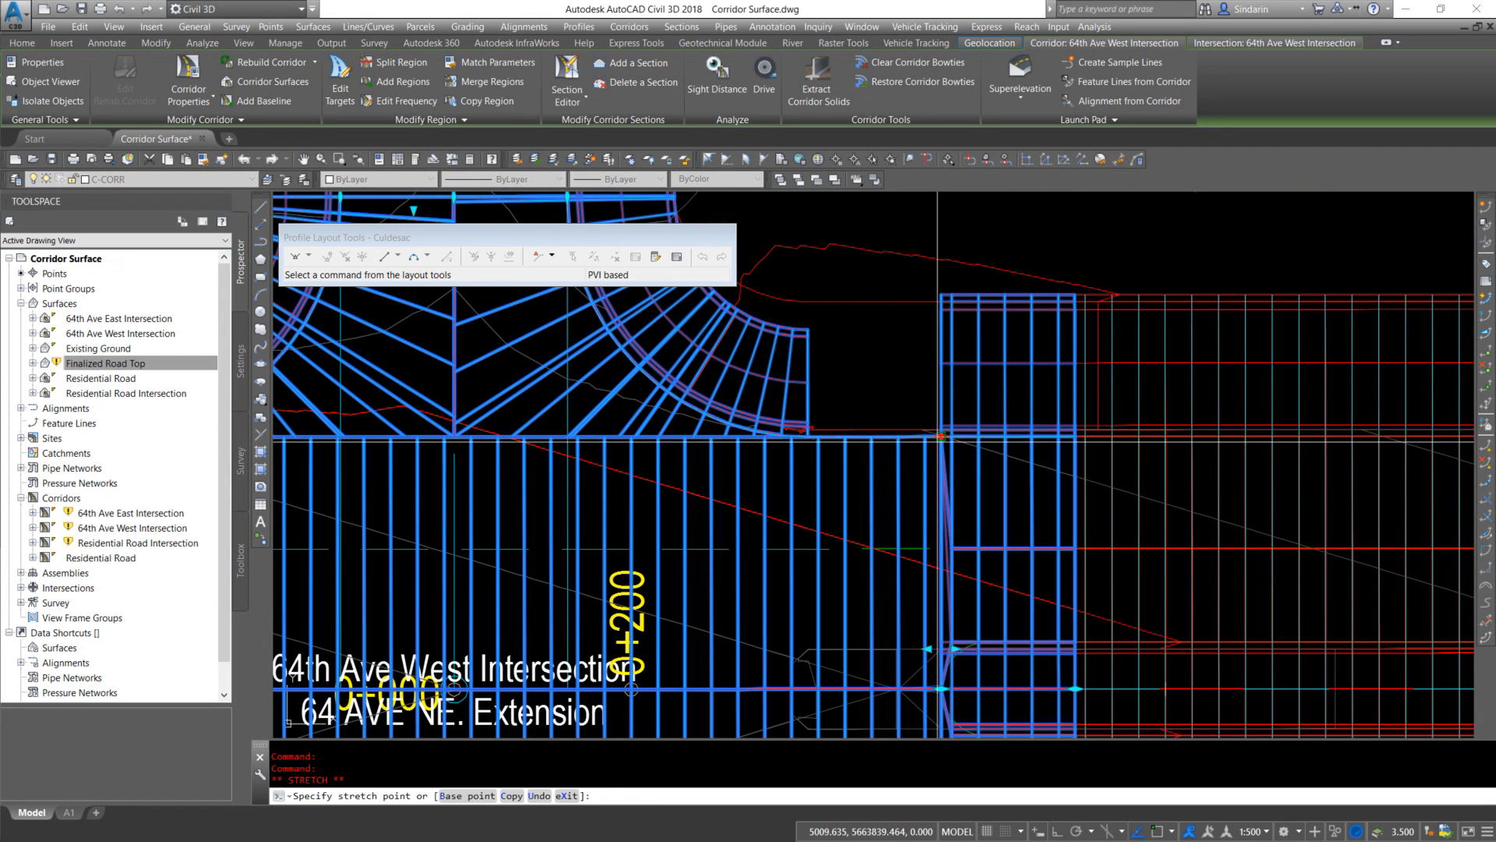
pyautogui.press('Escape')
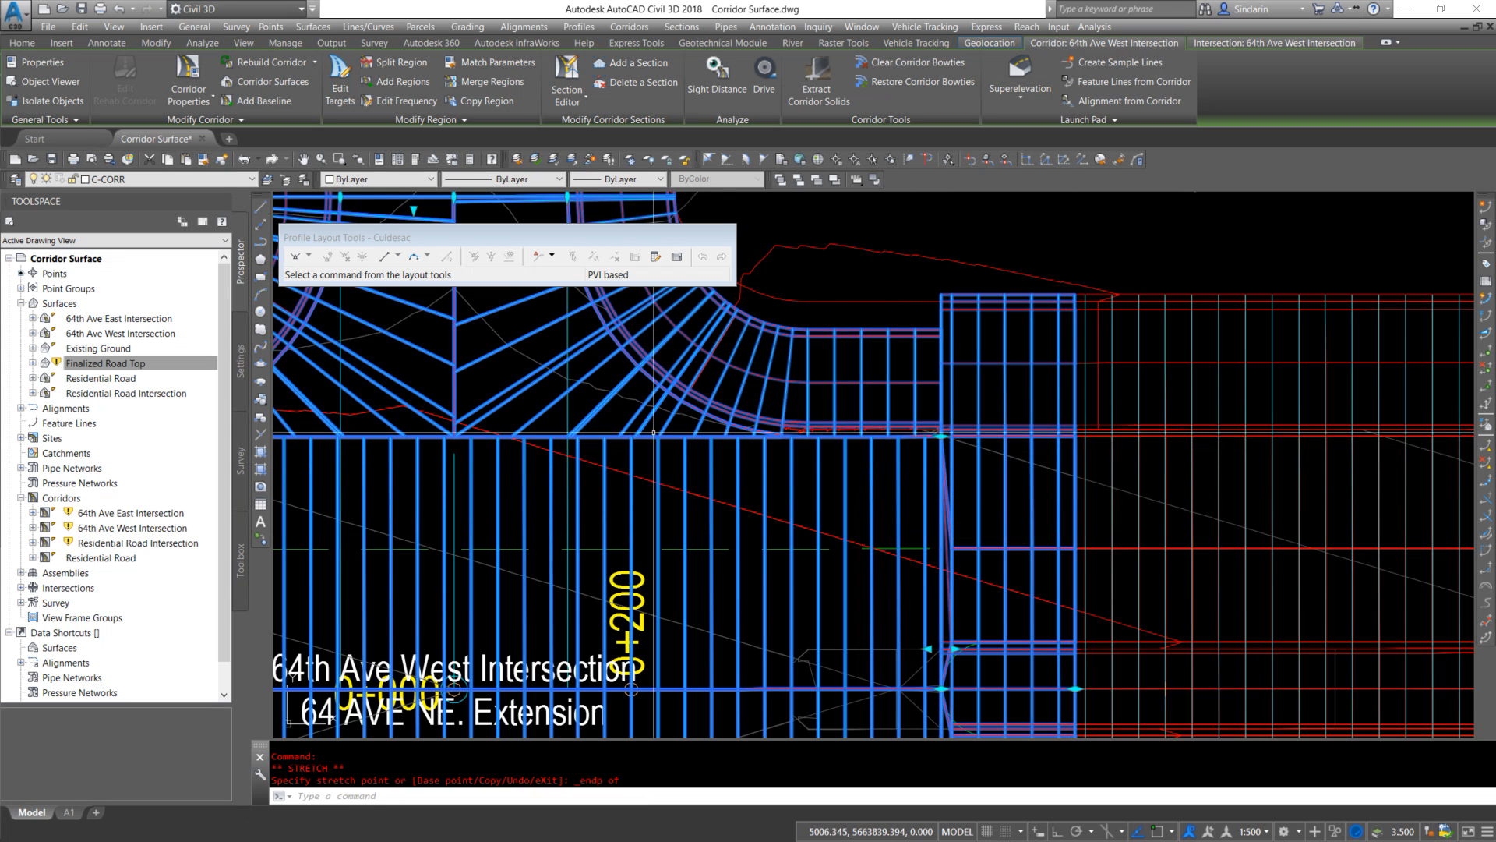
pyautogui.press('Escape')
# Rebuild the Finalized Road Top surface to pick up the west intersection's east-side changes
pyautogui.rightClick(171, 365)
pyautogui.click(224, 402)
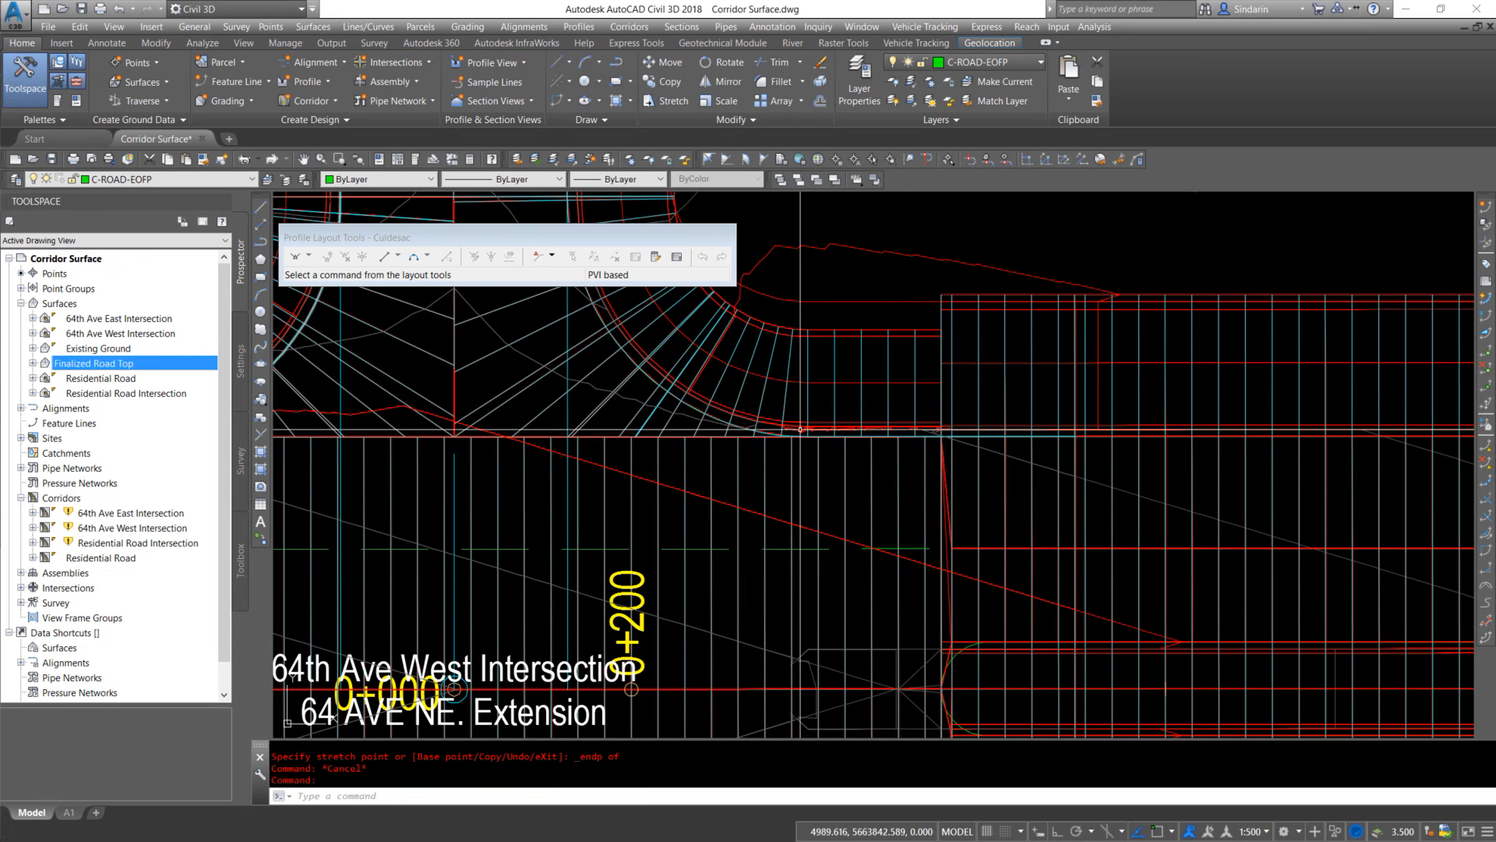
pyautogui.scroll(3, 858, 436)
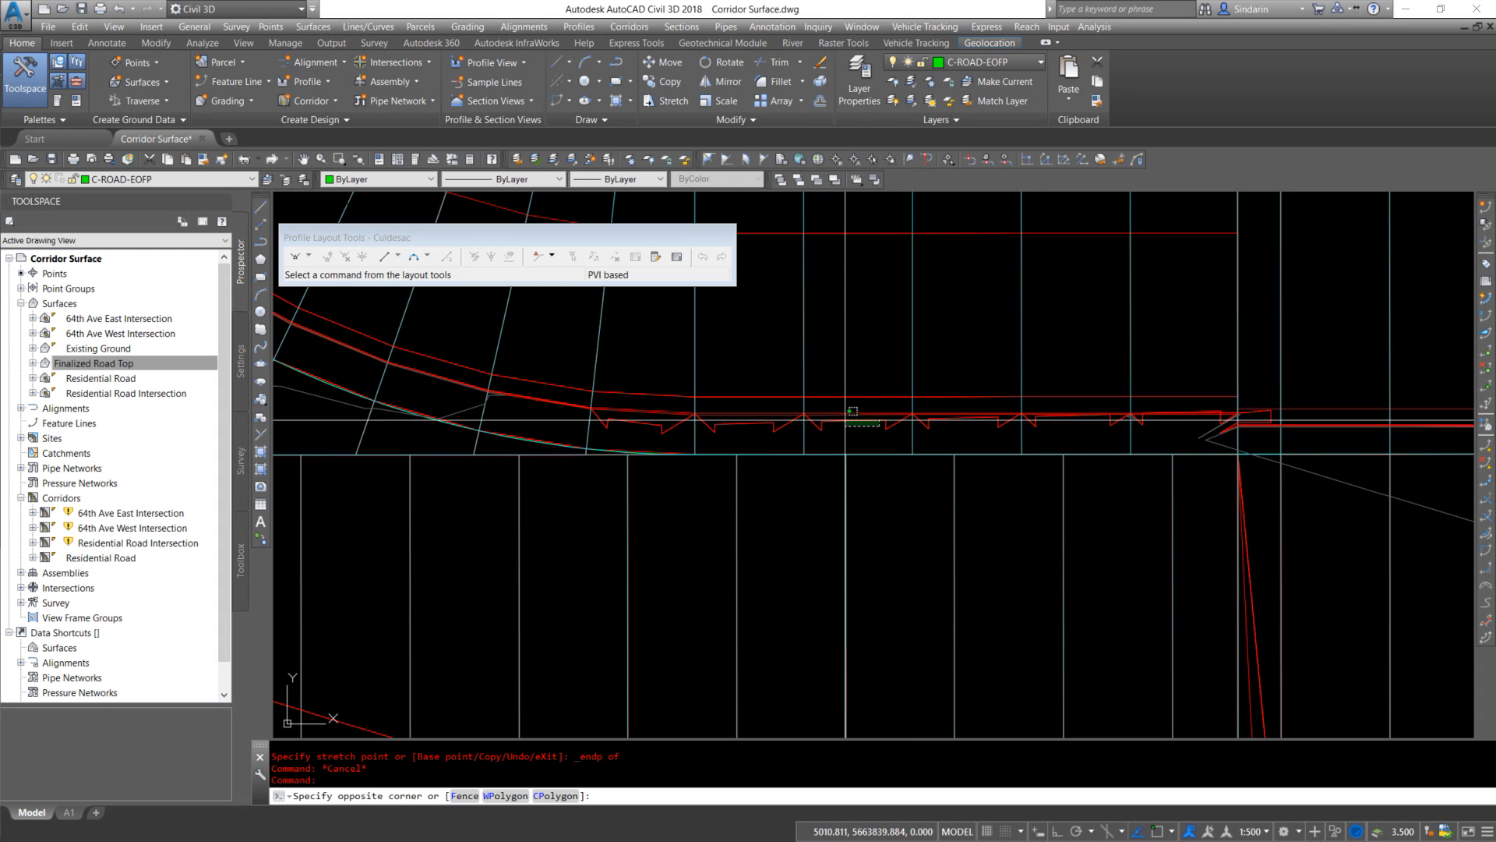
pyautogui.press('Escape')
# Stretch the centreline region boundary of the 64th Ave East Intersection corridor to the midpoint of the west median nose arc
pyautogui.scroll(-5, 865, 448)
pyautogui.scroll(4, 878, 483)
pyautogui.scroll(-2, 811, 491)
pyautogui.scroll(2, 799, 498)
pyautogui.scroll(-5, 799, 499)
pyautogui.scroll(4, 990, 491)
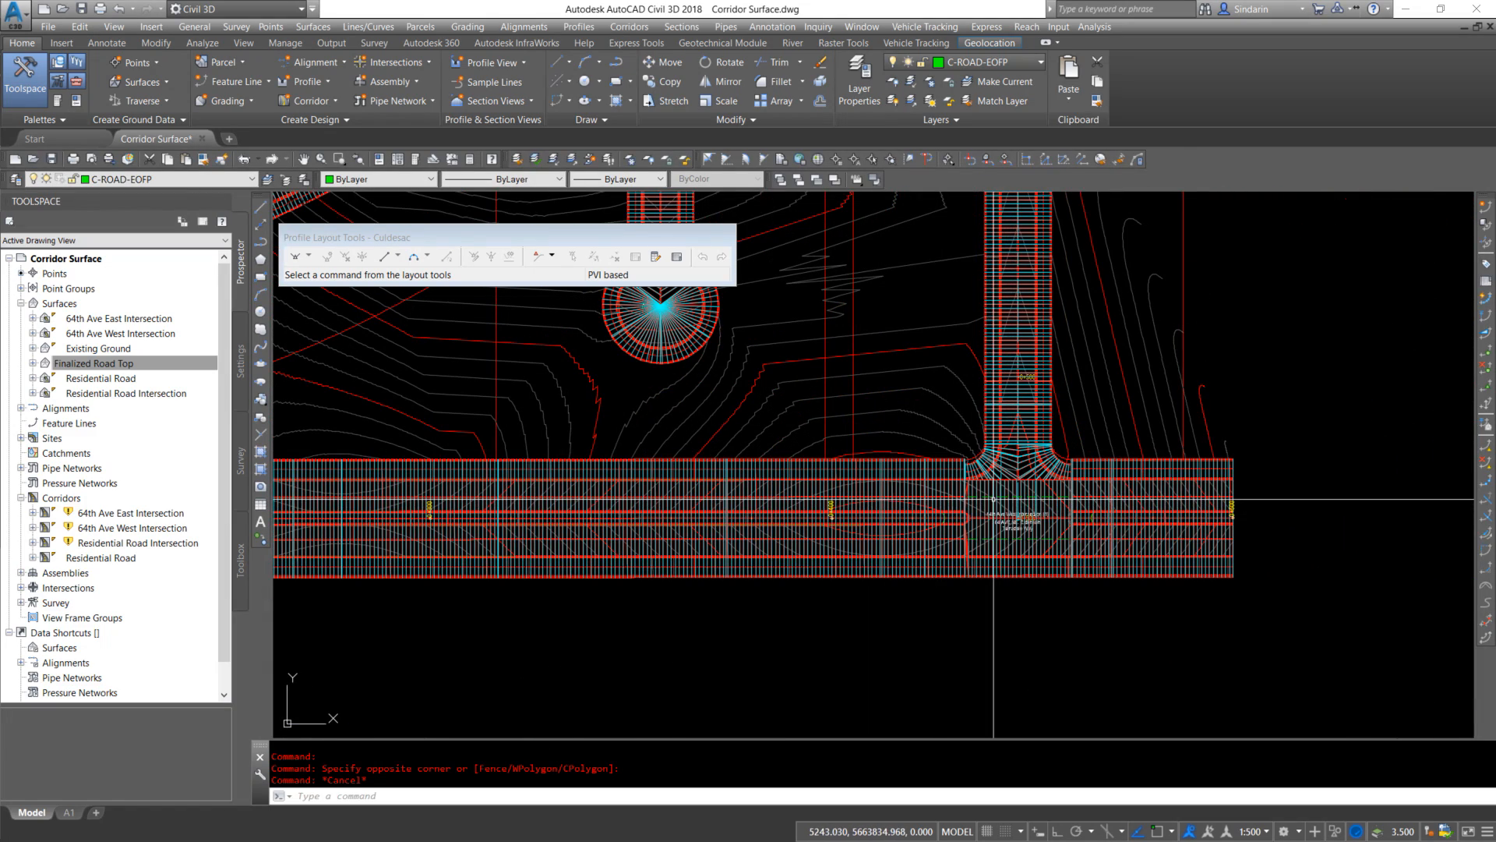
pyautogui.click(993, 499)
pyautogui.scroll(3, 1013, 523)
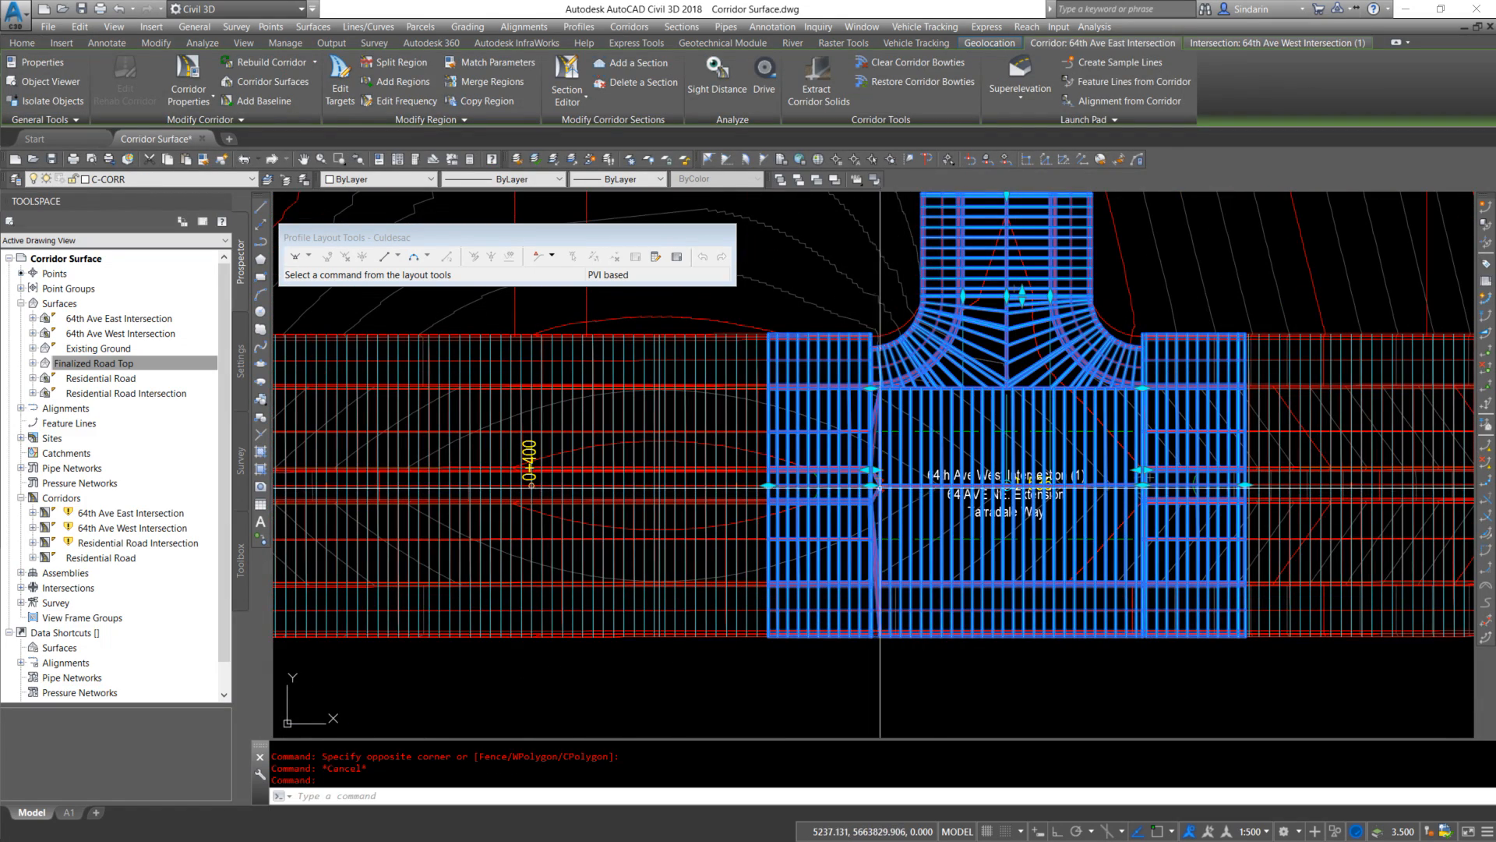
pyautogui.scroll(2, 876, 486)
pyautogui.click(868, 486)
pyautogui.keyDown('shift'); pyautogui.rightClick(814, 491); pyautogui.keyUp('shift')
pyautogui.press('m')
pyautogui.scroll(3, 800, 485)
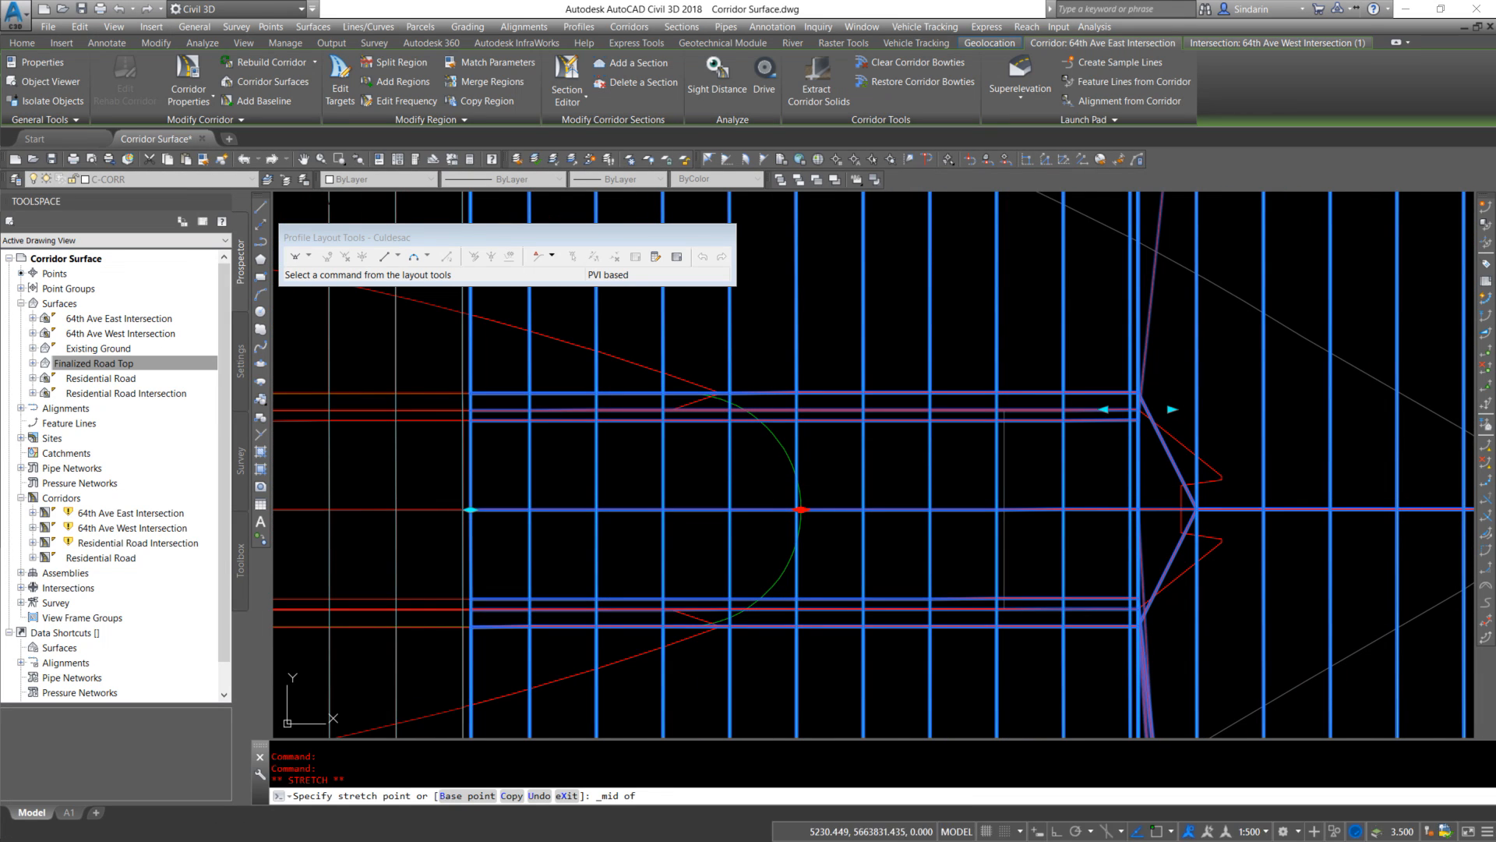
pyautogui.click(803, 520)
# Stretch the west curb return region of the 64th Ave East Intersection corridor to the endpoint at the adjusted west median region's edge
pyautogui.scroll(-5, 809, 523)
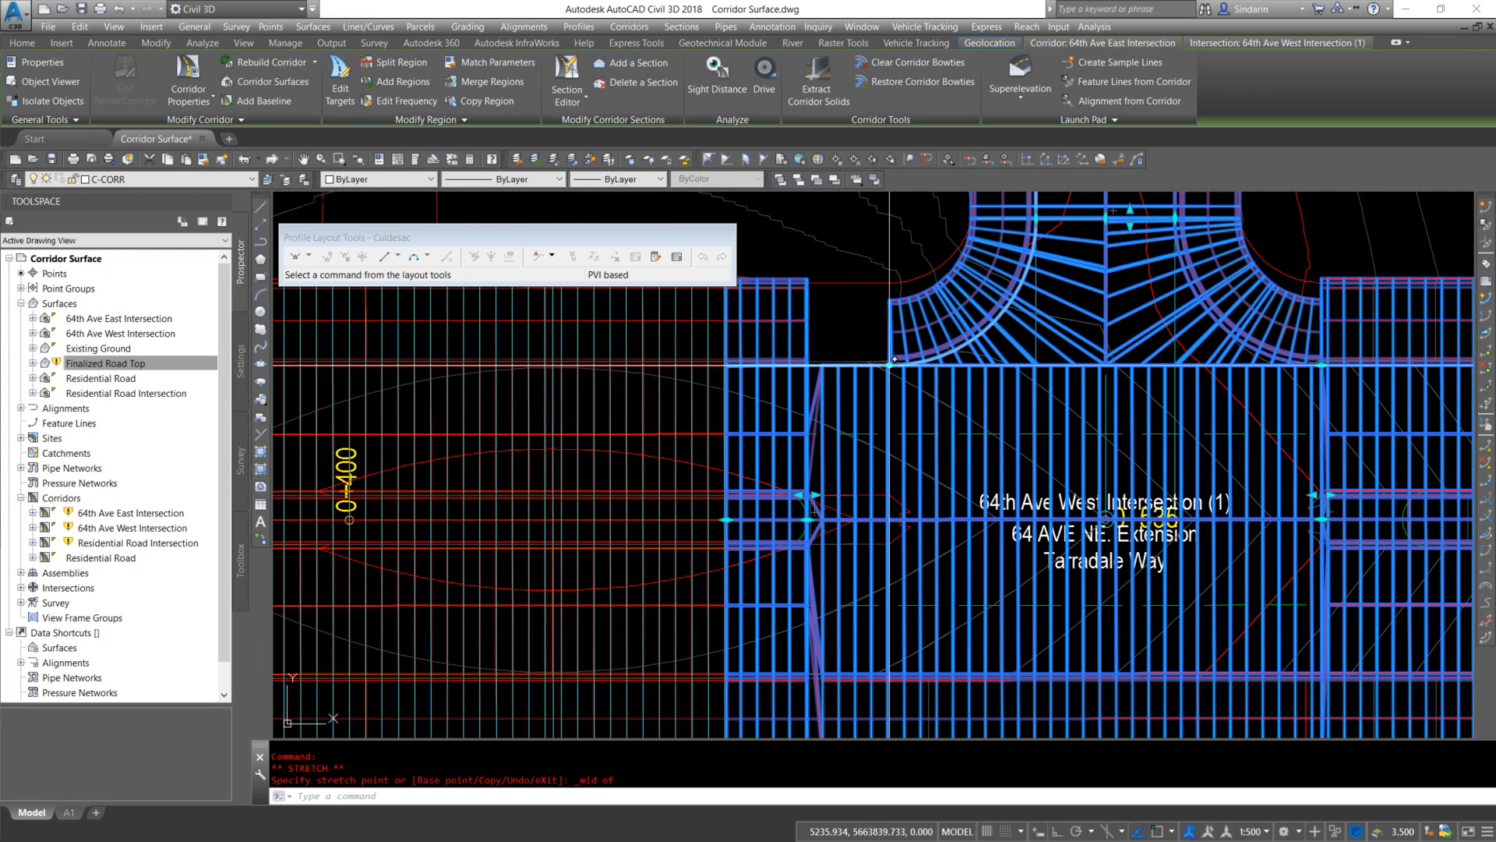
pyautogui.click(814, 364)
pyautogui.keyDown('shift'); pyautogui.rightClick(725, 363); pyautogui.keyUp('shift')
pyautogui.press('e')
pyautogui.scroll(1, 811, 360)
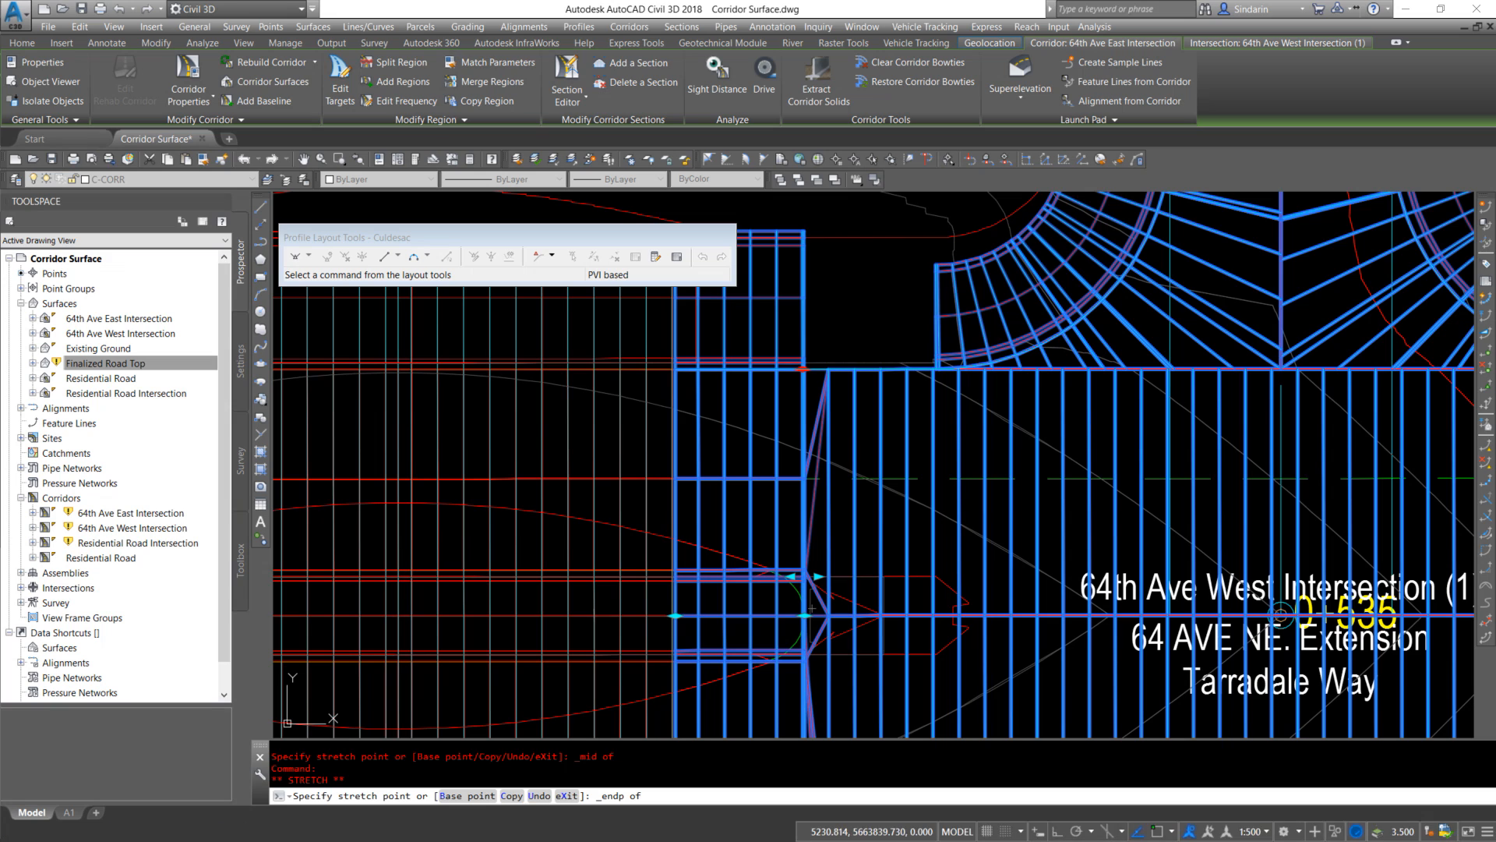
pyautogui.click(803, 369)
pyautogui.scroll(7, 807, 368)
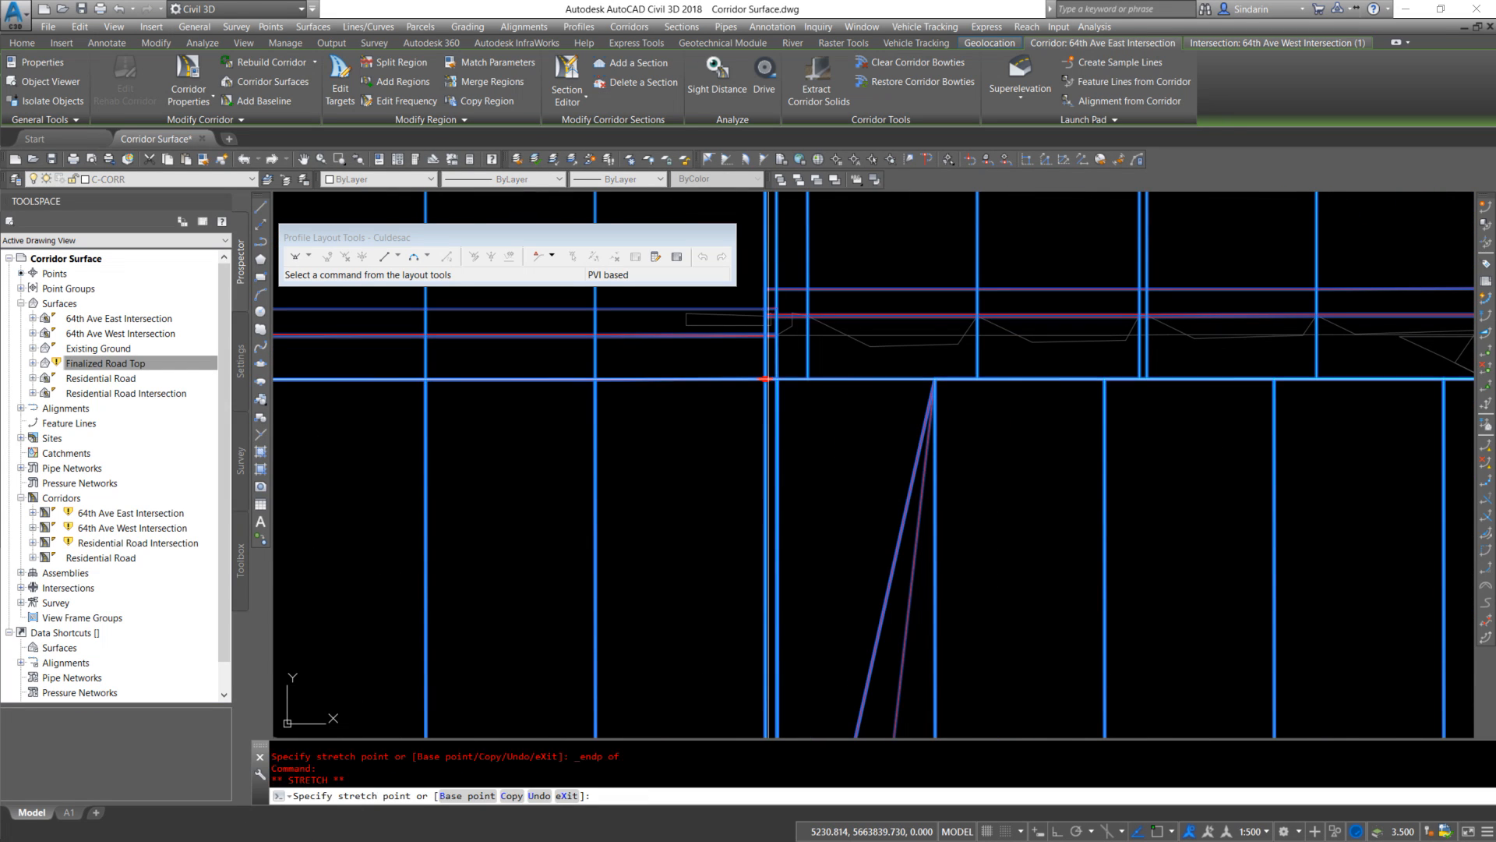
pyautogui.click(768, 378)
pyautogui.press('Escape')
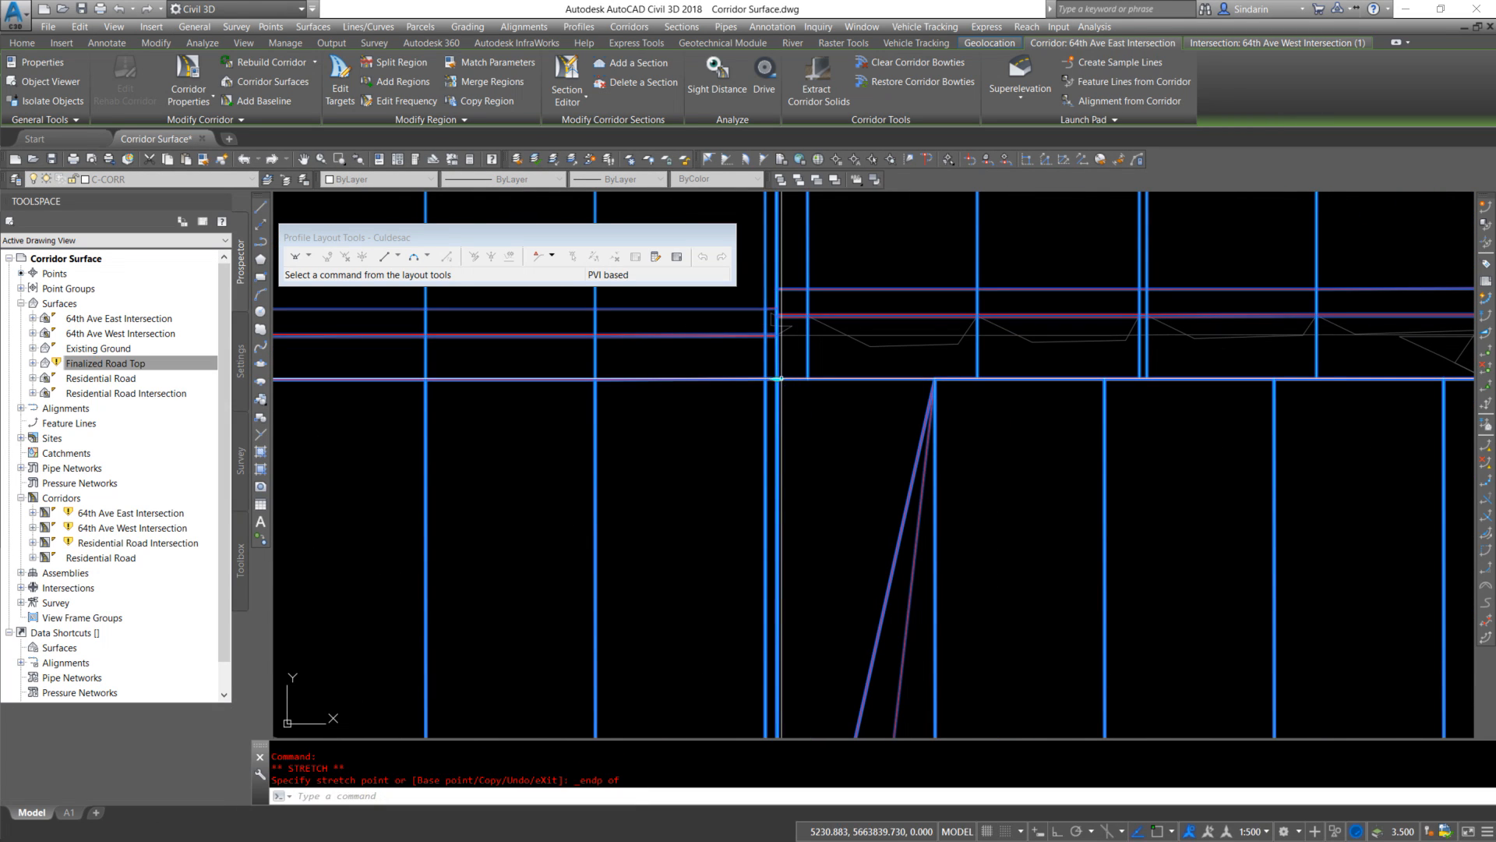
# Stretch the centreline region boundary of the 64th Ave East Intersection corridor to the midpoint of the east median nose arc
pyautogui.scroll(-5, 1075, 524)
pyautogui.scroll(-4, 1075, 524)
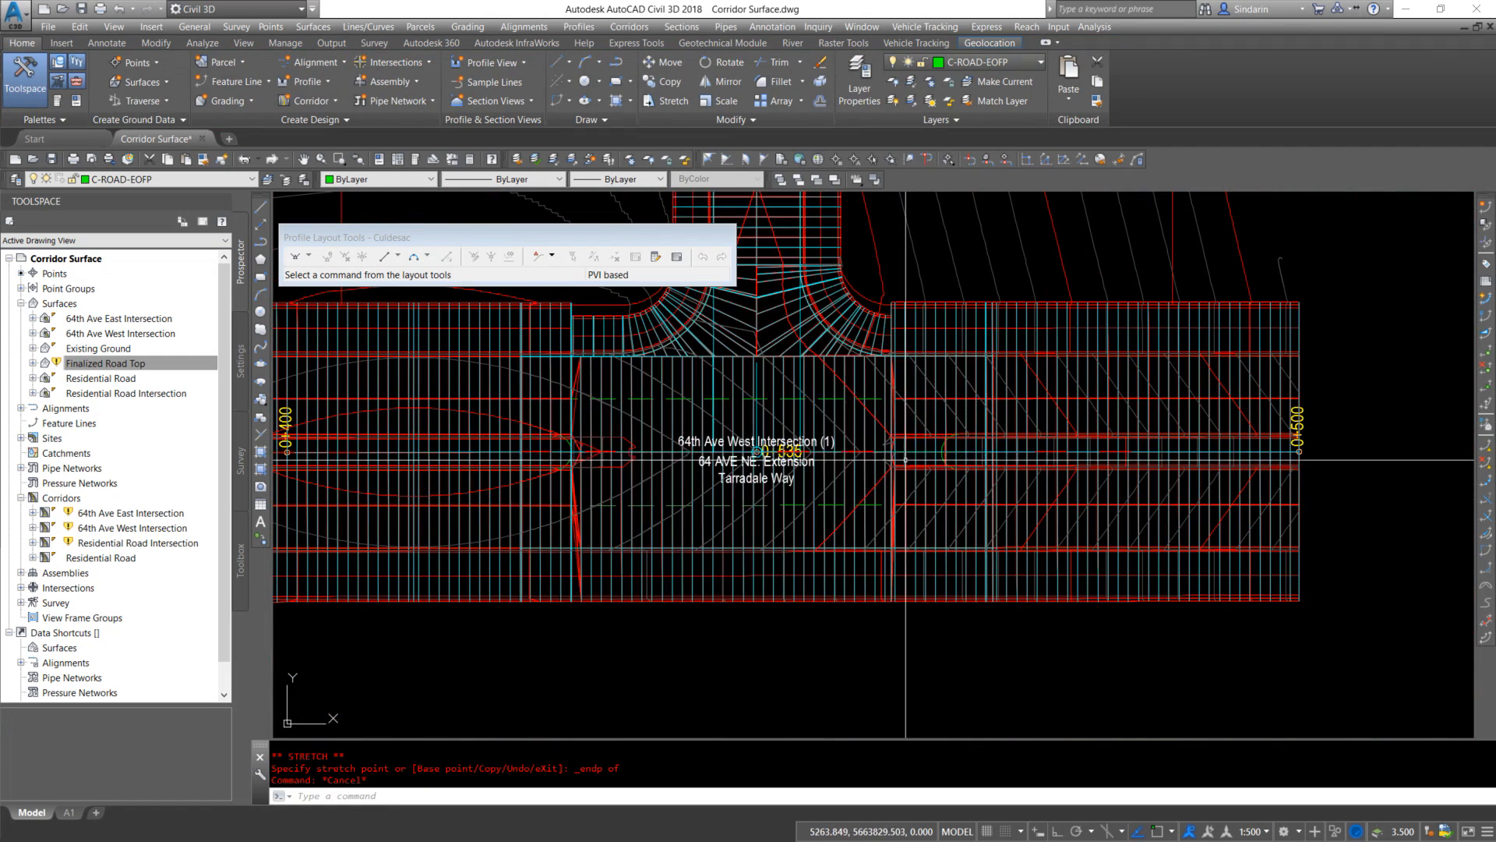
pyautogui.click(906, 461)
pyautogui.scroll(4, 904, 459)
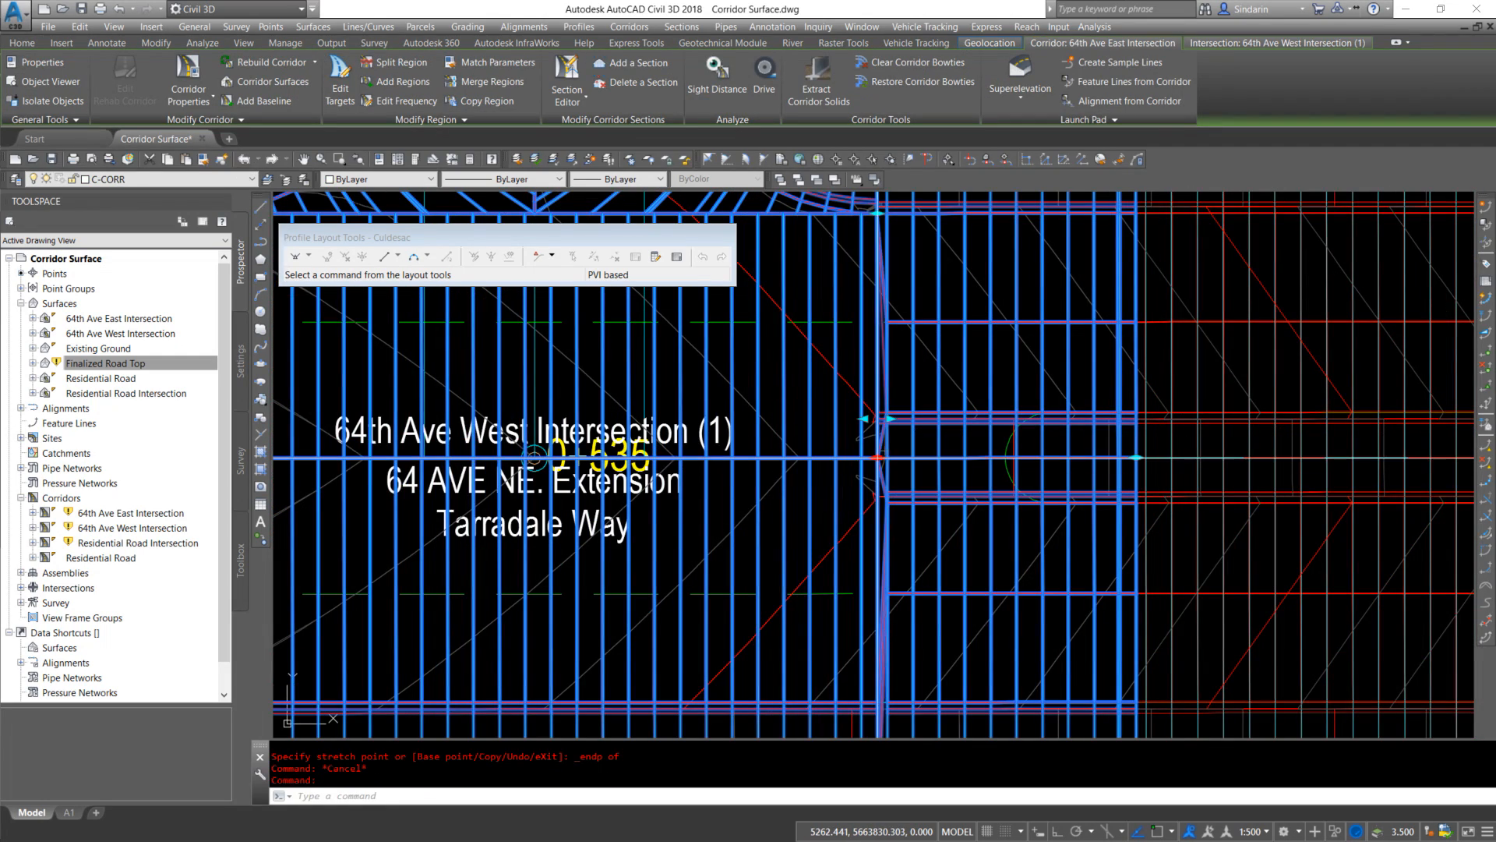
pyautogui.click(878, 458)
pyautogui.keyDown('shift'); pyautogui.rightClick(998, 482); pyautogui.keyUp('shift')
pyautogui.click(1038, 585)
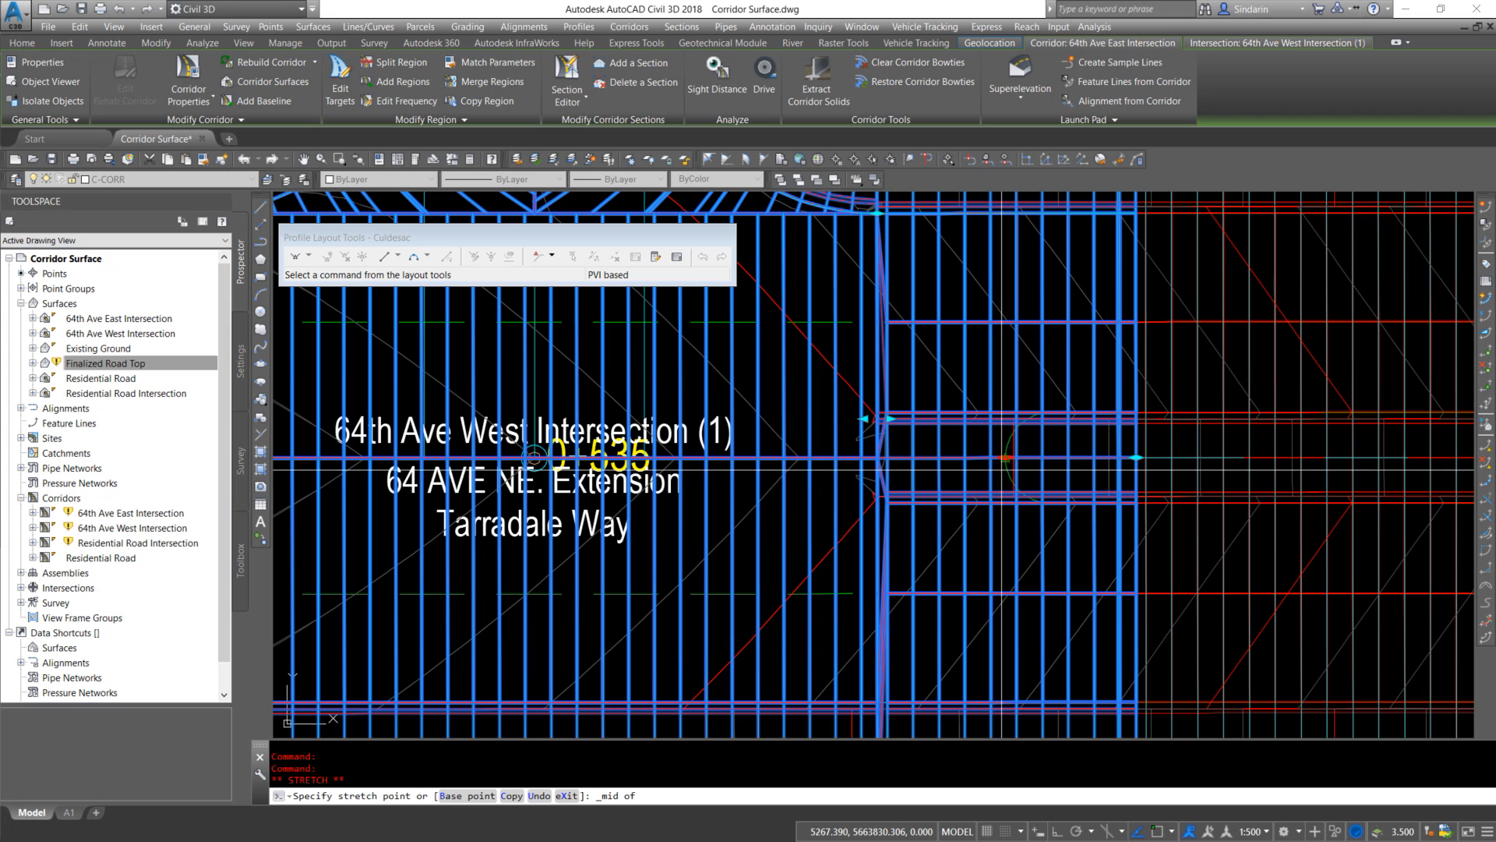
pyautogui.click(1005, 458)
# Stretch the east curb return region of the 64th Ave East Intersection corridor to the endpoint at the adjusted east median region's edge
pyautogui.moveTo(971, 319); pyautogui.dragTo(947, 446, button='middle')
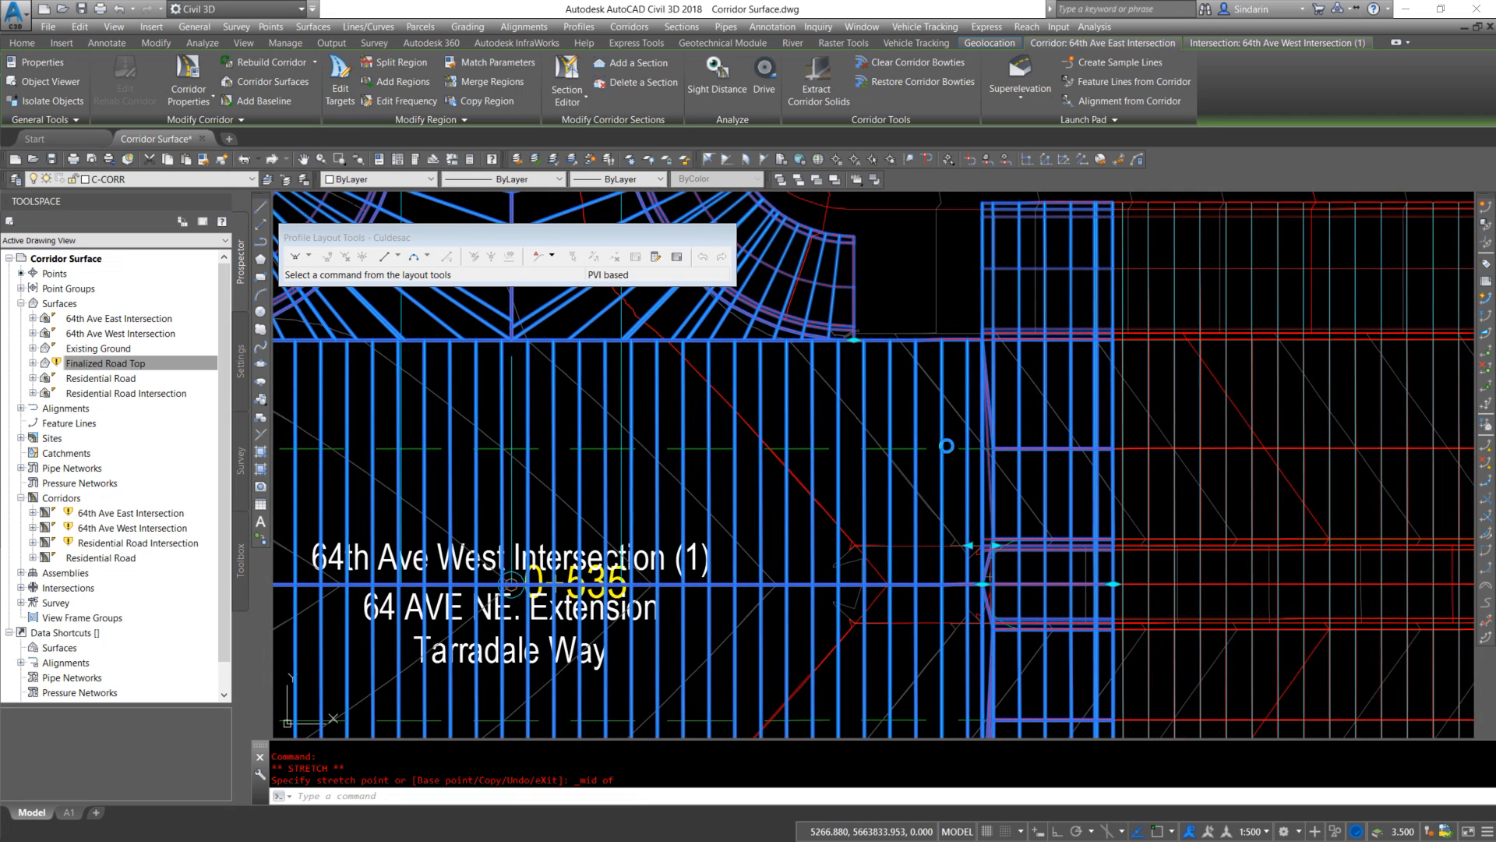
pyautogui.click(855, 339)
pyautogui.keyDown('shift'); pyautogui.rightClick(952, 254); pyautogui.keyUp('shift')
pyautogui.click(984, 341)
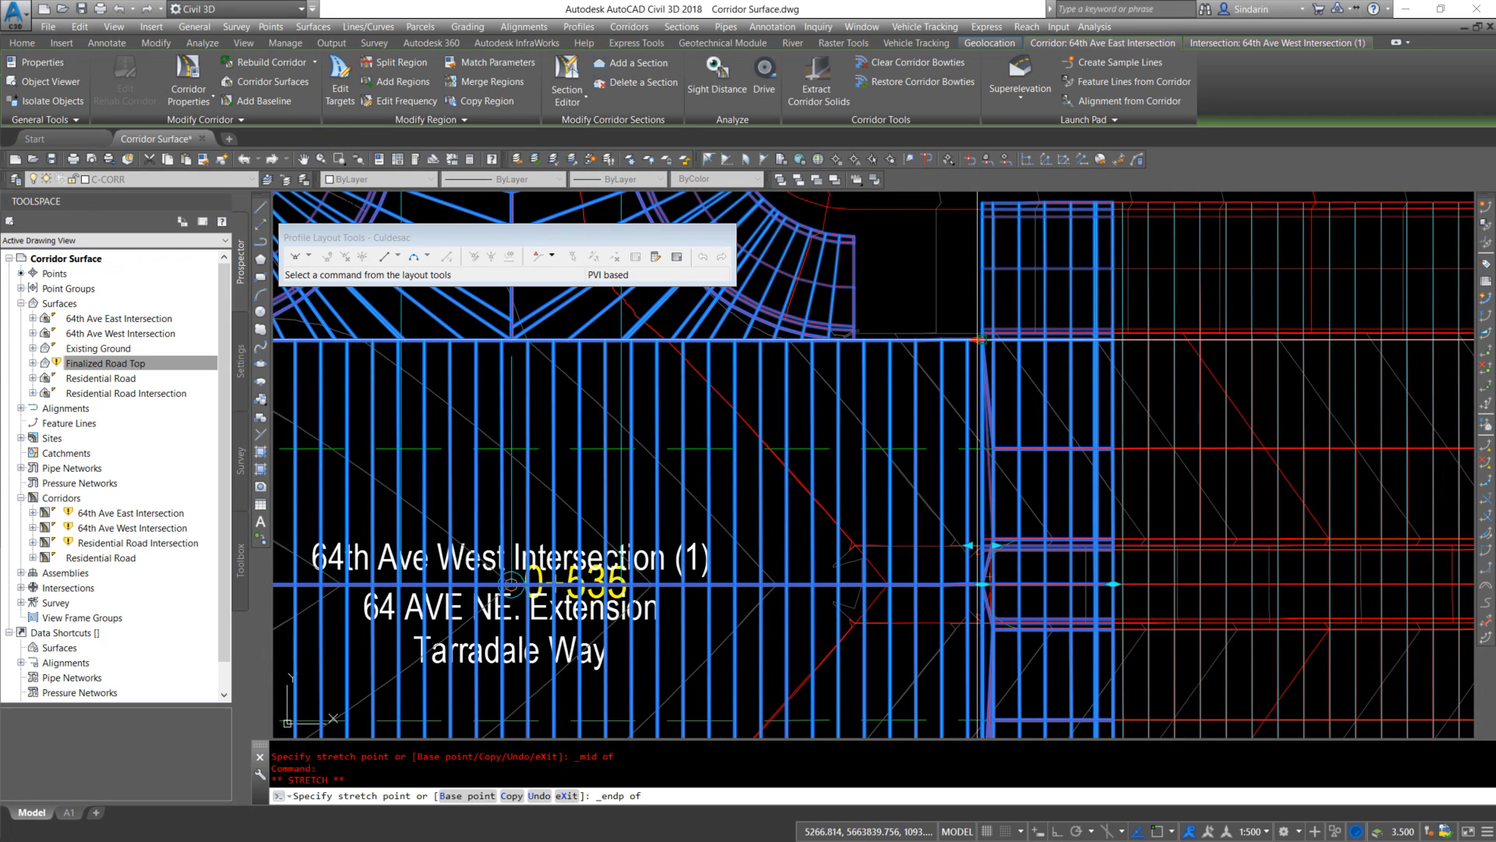
pyautogui.press('Escape')
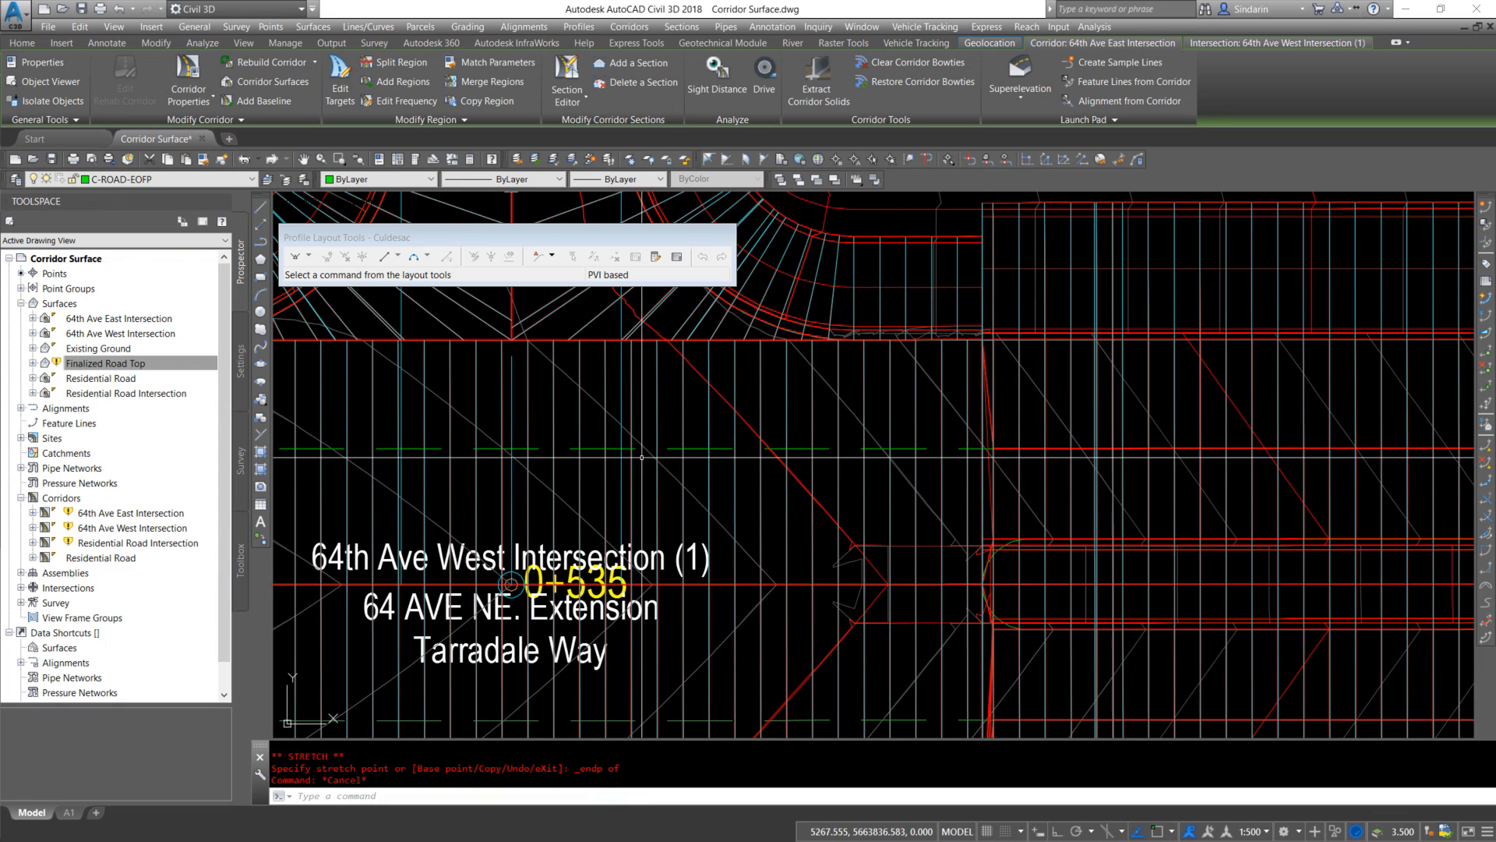
# Rebuild all out-of-date corridors and the Finalized Road Top surface
pyautogui.rightClick(77, 500)
pyautogui.click(130, 532)
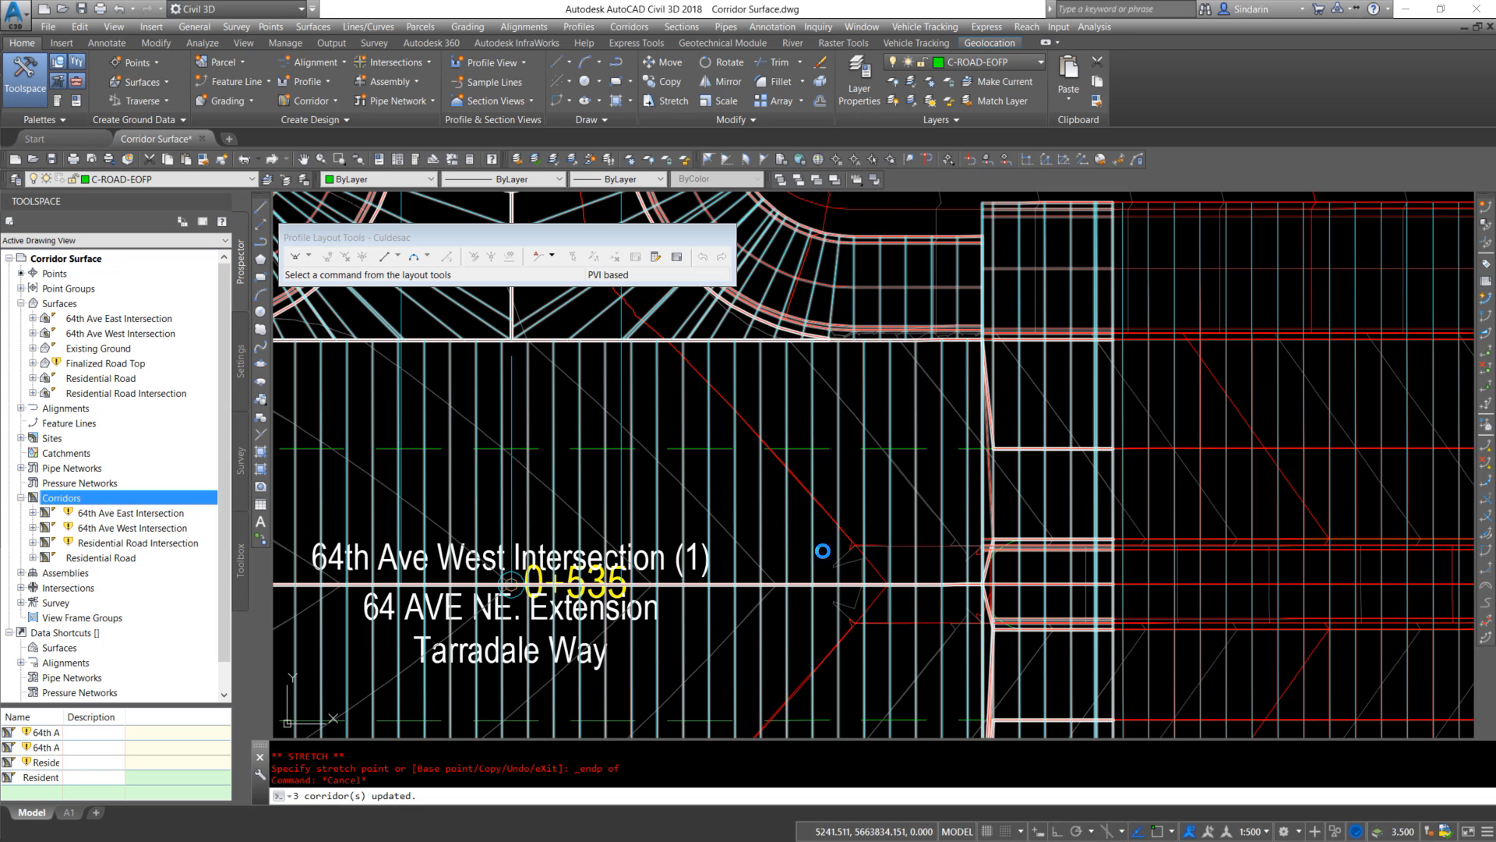
pyautogui.rightClick(117, 363)
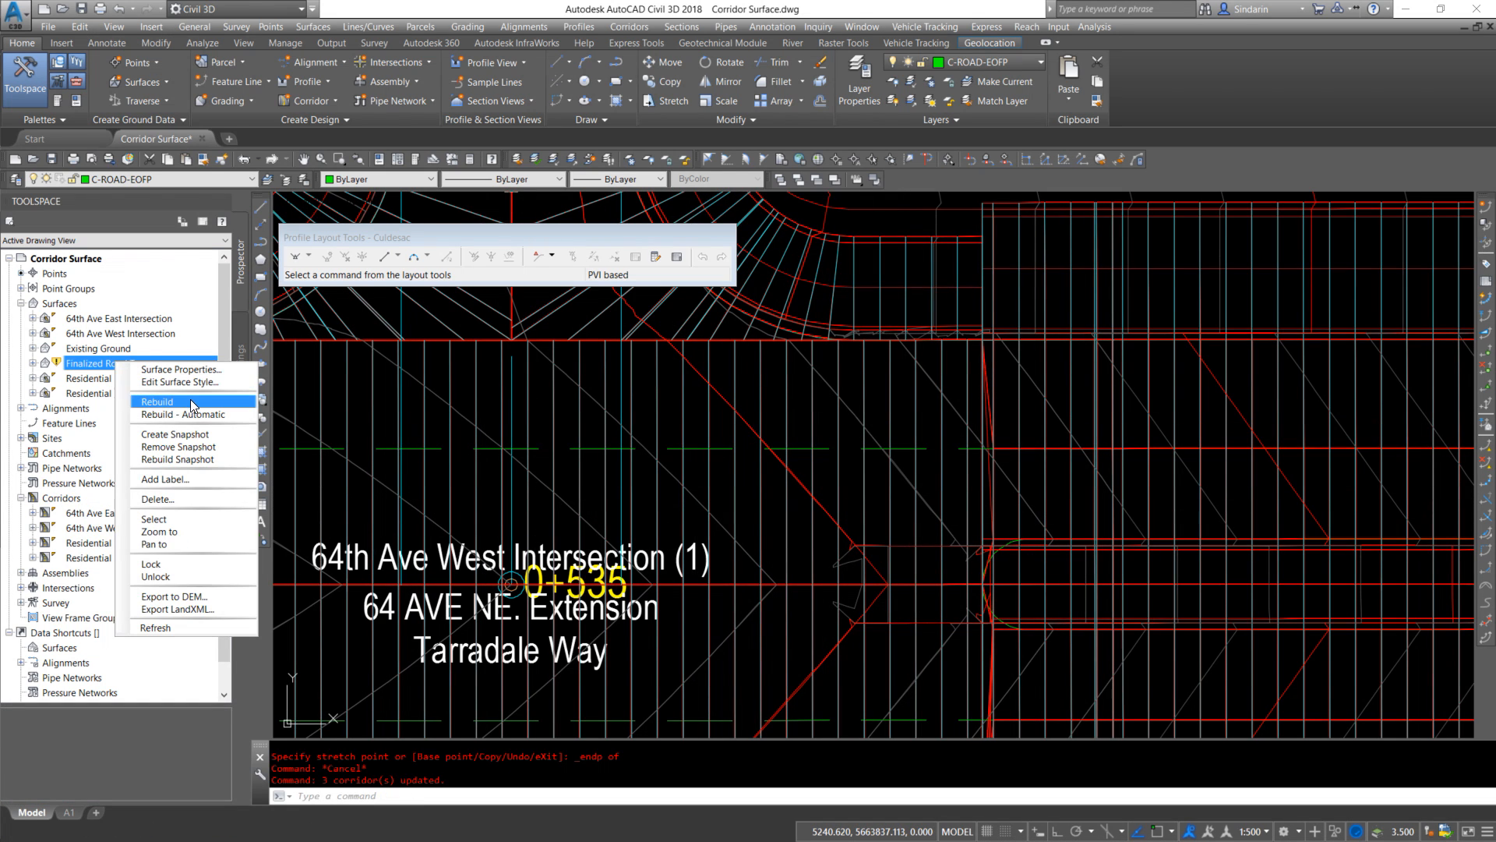
pyautogui.click(192, 402)
# Open the Finalized Road Top surface in the Object Viewer
pyautogui.scroll(-5, 927, 534)
pyautogui.scroll(8, 737, 539)
pyautogui.scroll(-3, 752, 504)
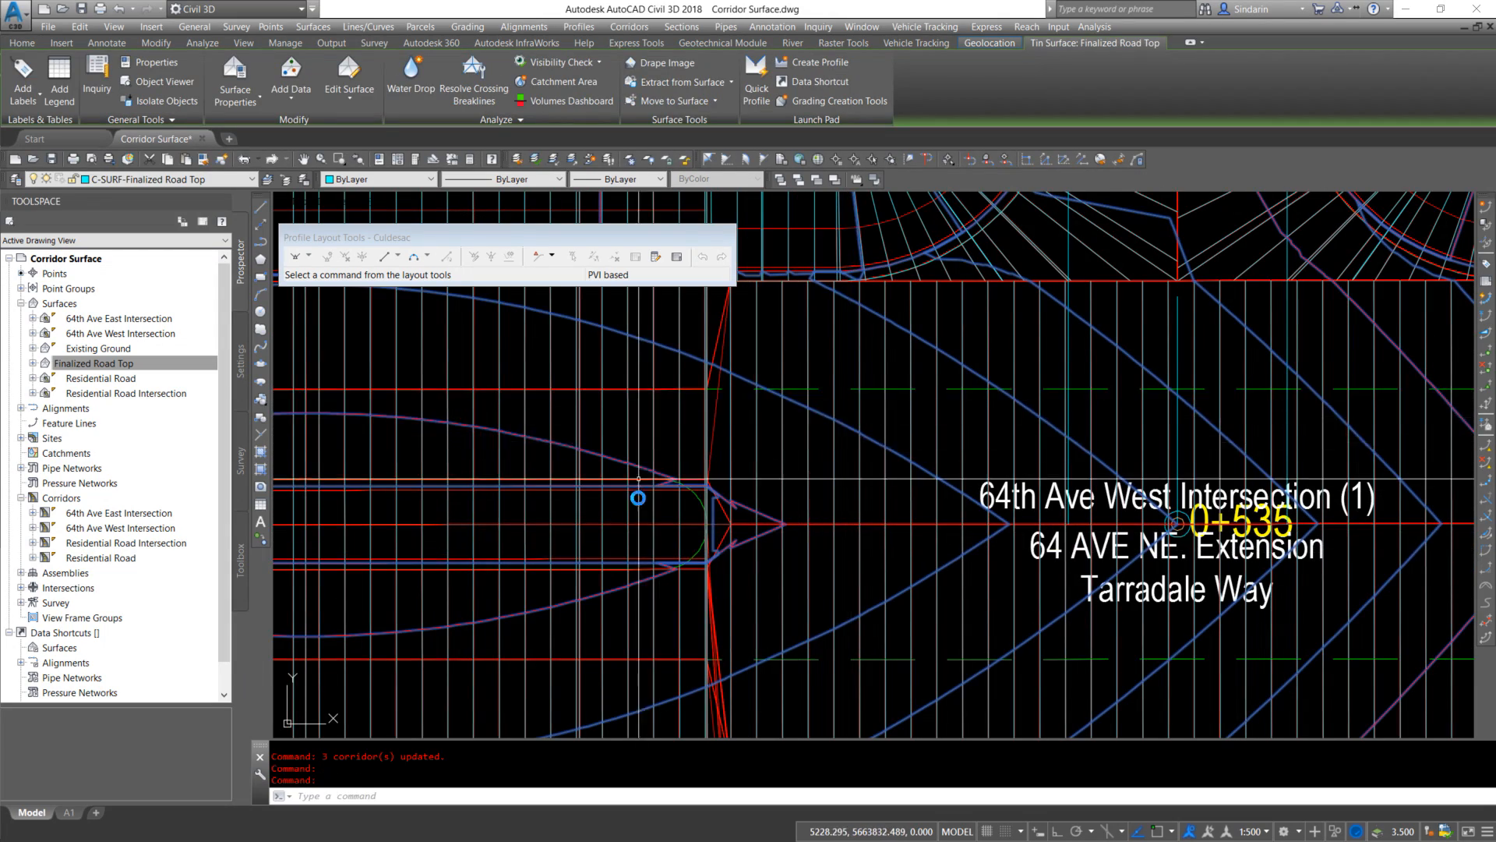
pyautogui.scroll(-6, 636, 495)
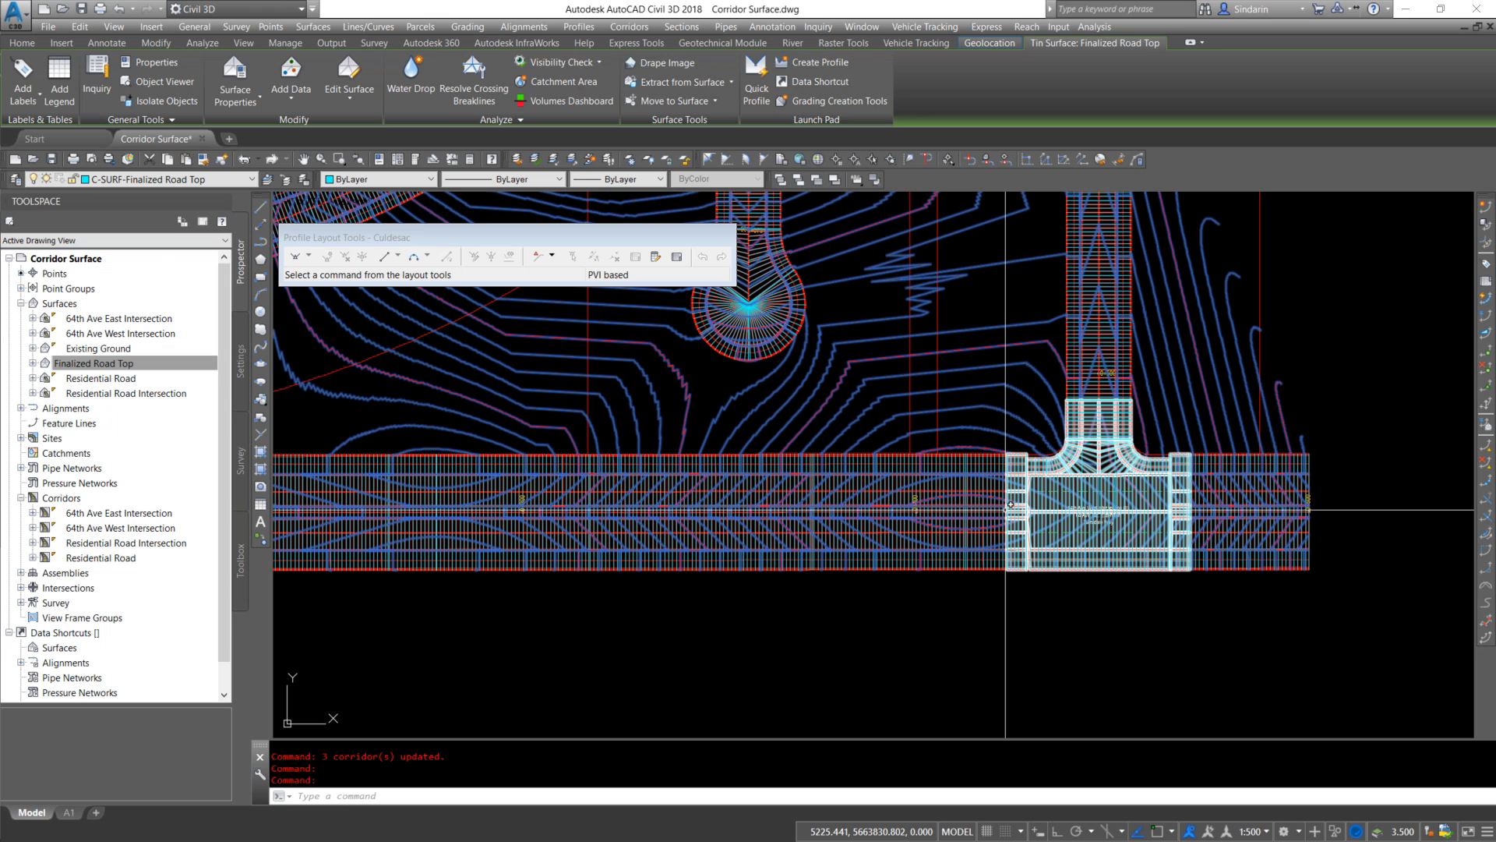
pyautogui.scroll(-5, 1006, 510)
pyautogui.scroll(5, 983, 537)
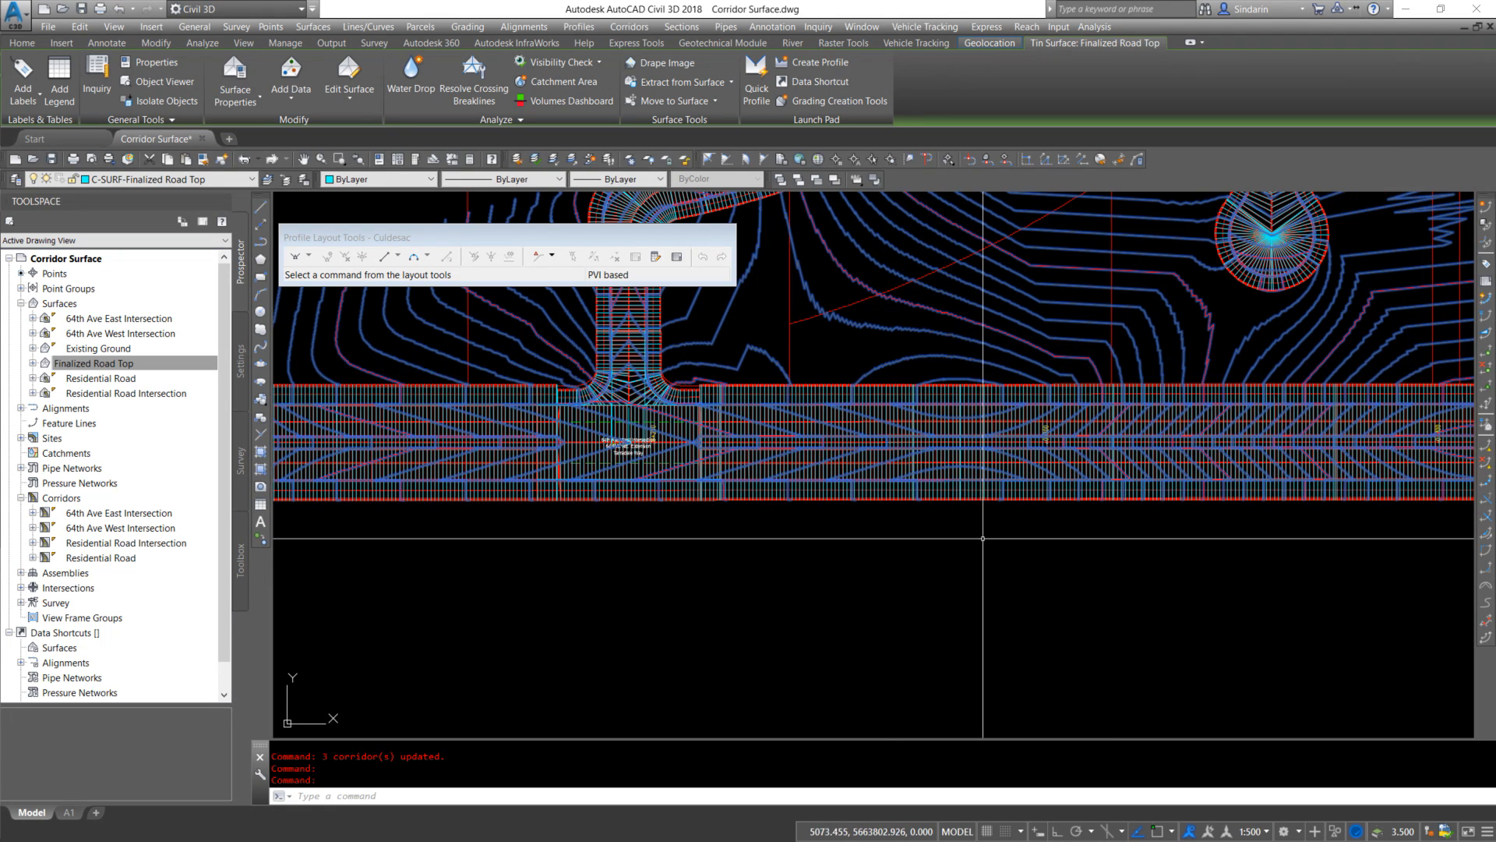
pyautogui.rightClick(904, 376)
pyautogui.click(964, 595)
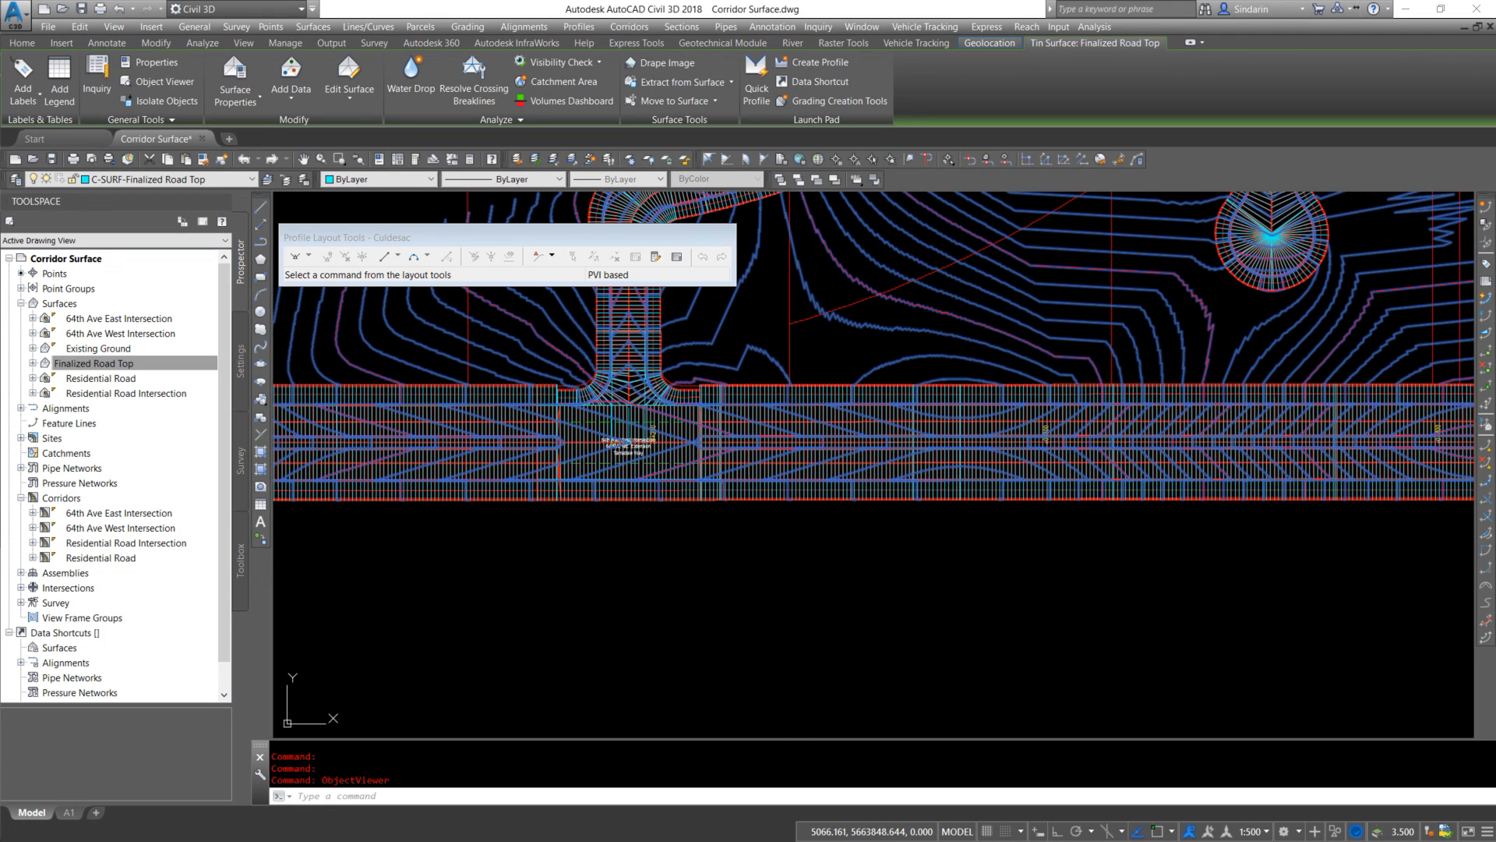
# Maximise the Object Viewer and examine the Finalized Road Top surface's median noses and curb returns at the 64th Ave West intersection in 3D
pyautogui.moveTo(568, 177); pyautogui.dragTo(414, 4)
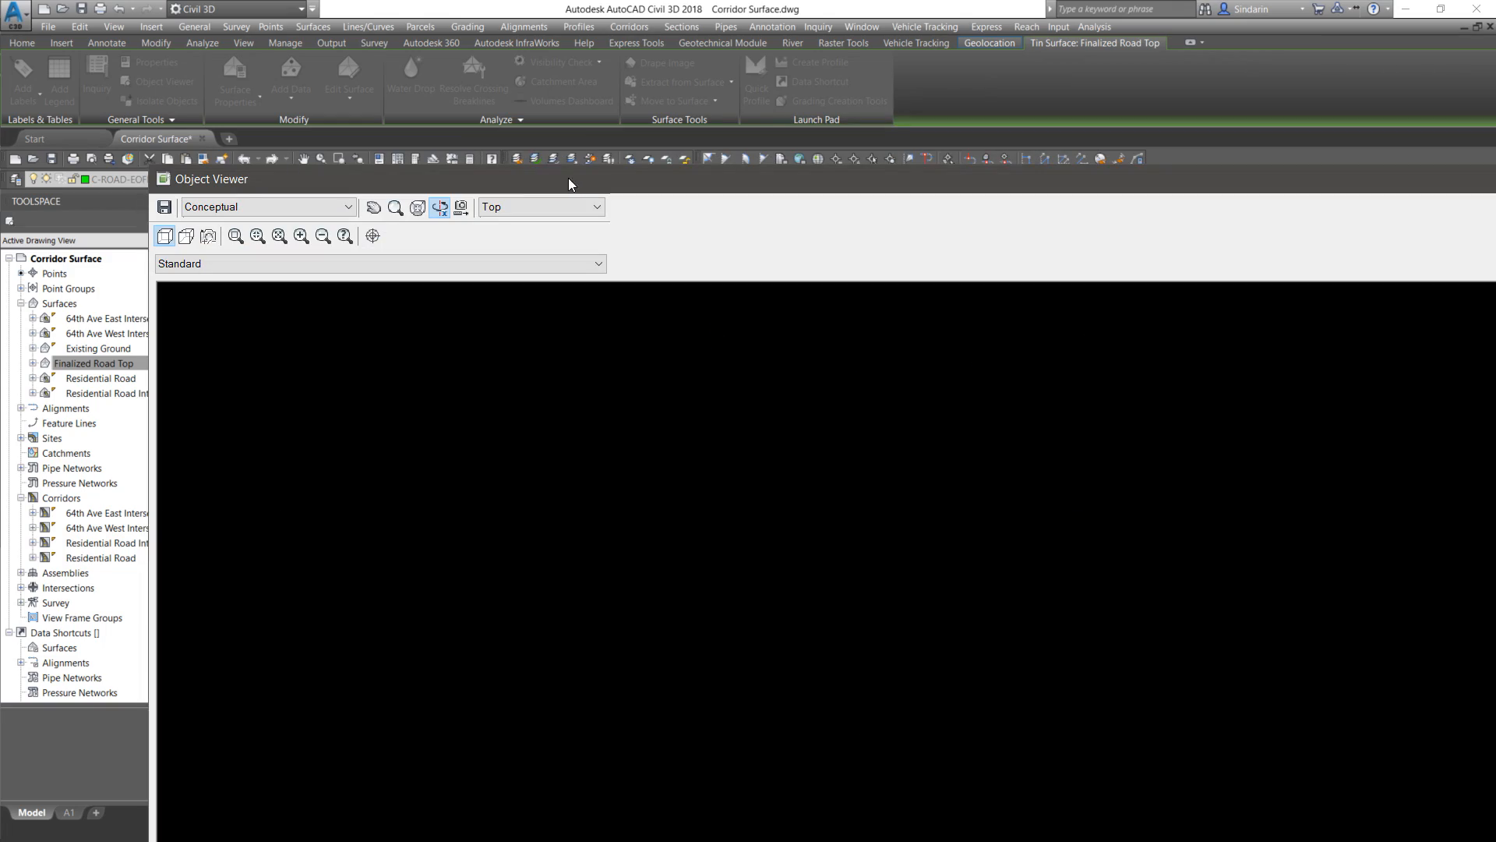
pyautogui.moveTo(853, 645); pyautogui.dragTo(795, 428)
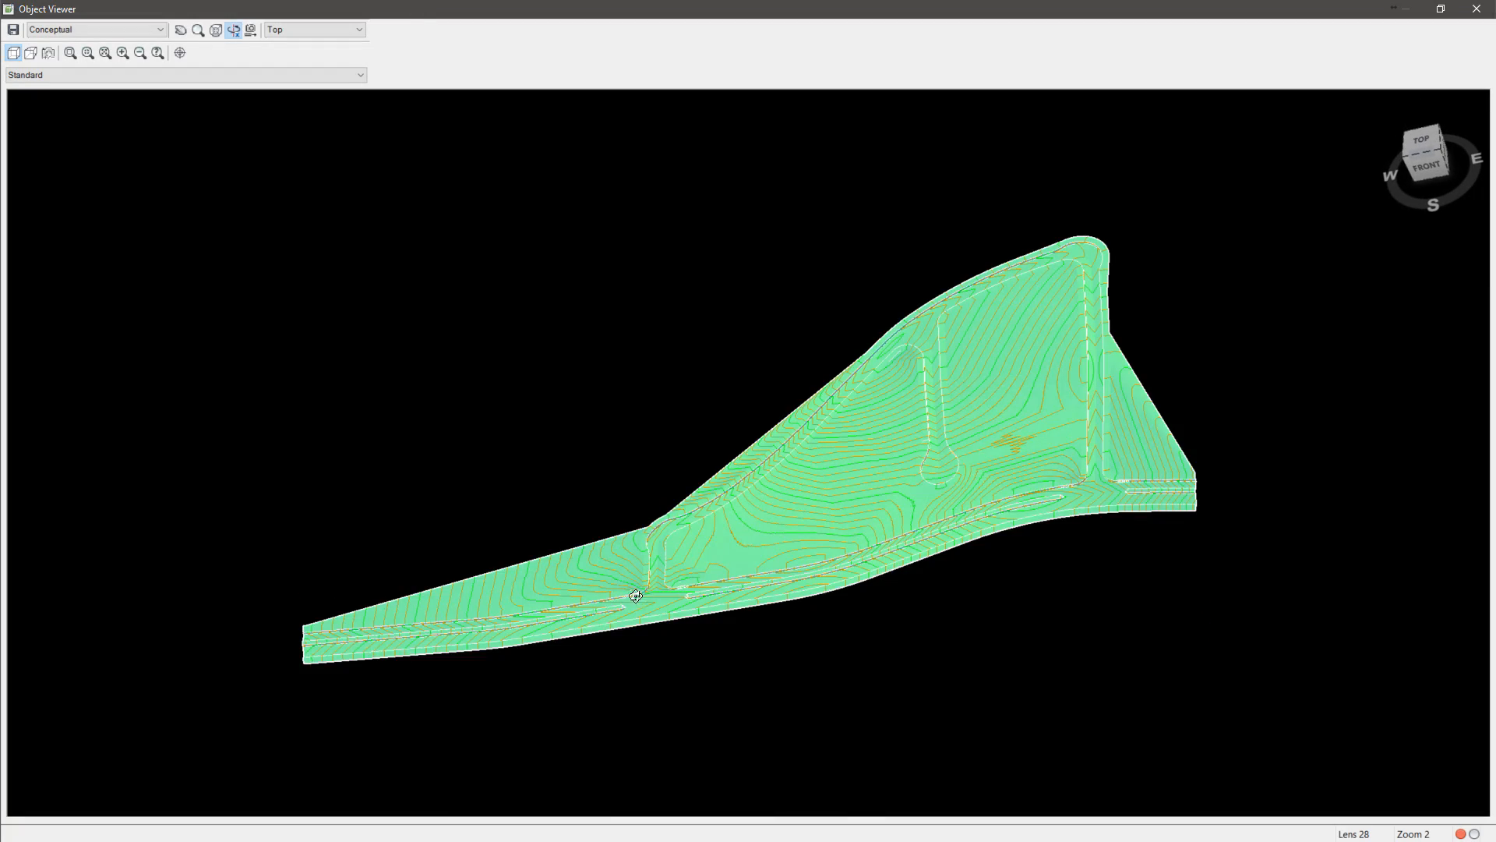
pyautogui.moveTo(635, 596); pyautogui.dragTo(755, 571)
pyautogui.scroll(4, 710, 645)
pyautogui.moveTo(716, 676); pyautogui.dragTo(762, 358, button='middle')
pyautogui.scroll(5, 774, 486)
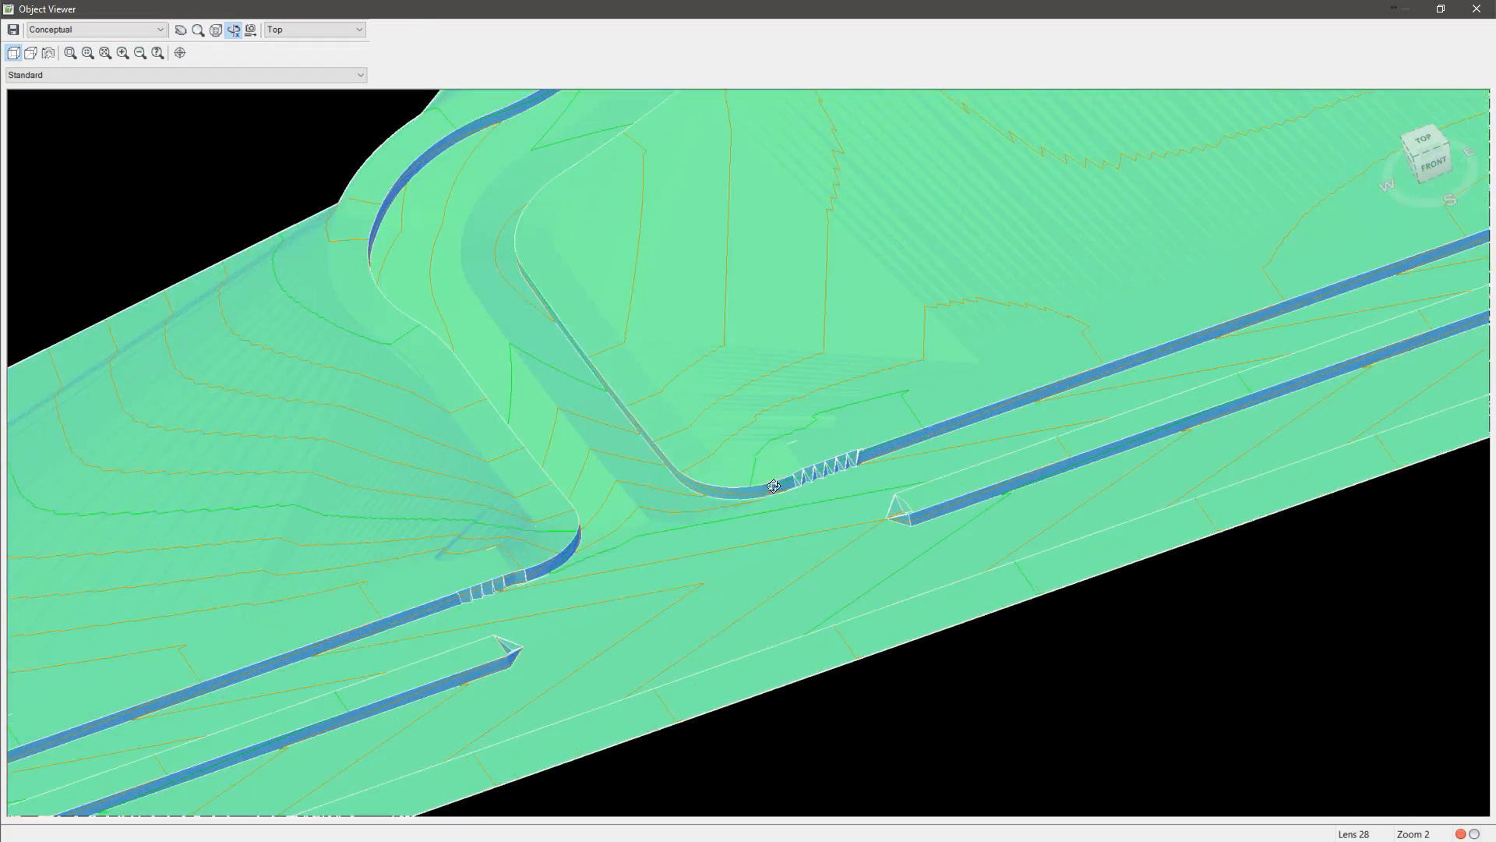
pyautogui.moveTo(811, 560); pyautogui.dragTo(711, 459, button='middle')
pyautogui.moveTo(380, 629); pyautogui.dragTo(699, 501, button='middle')
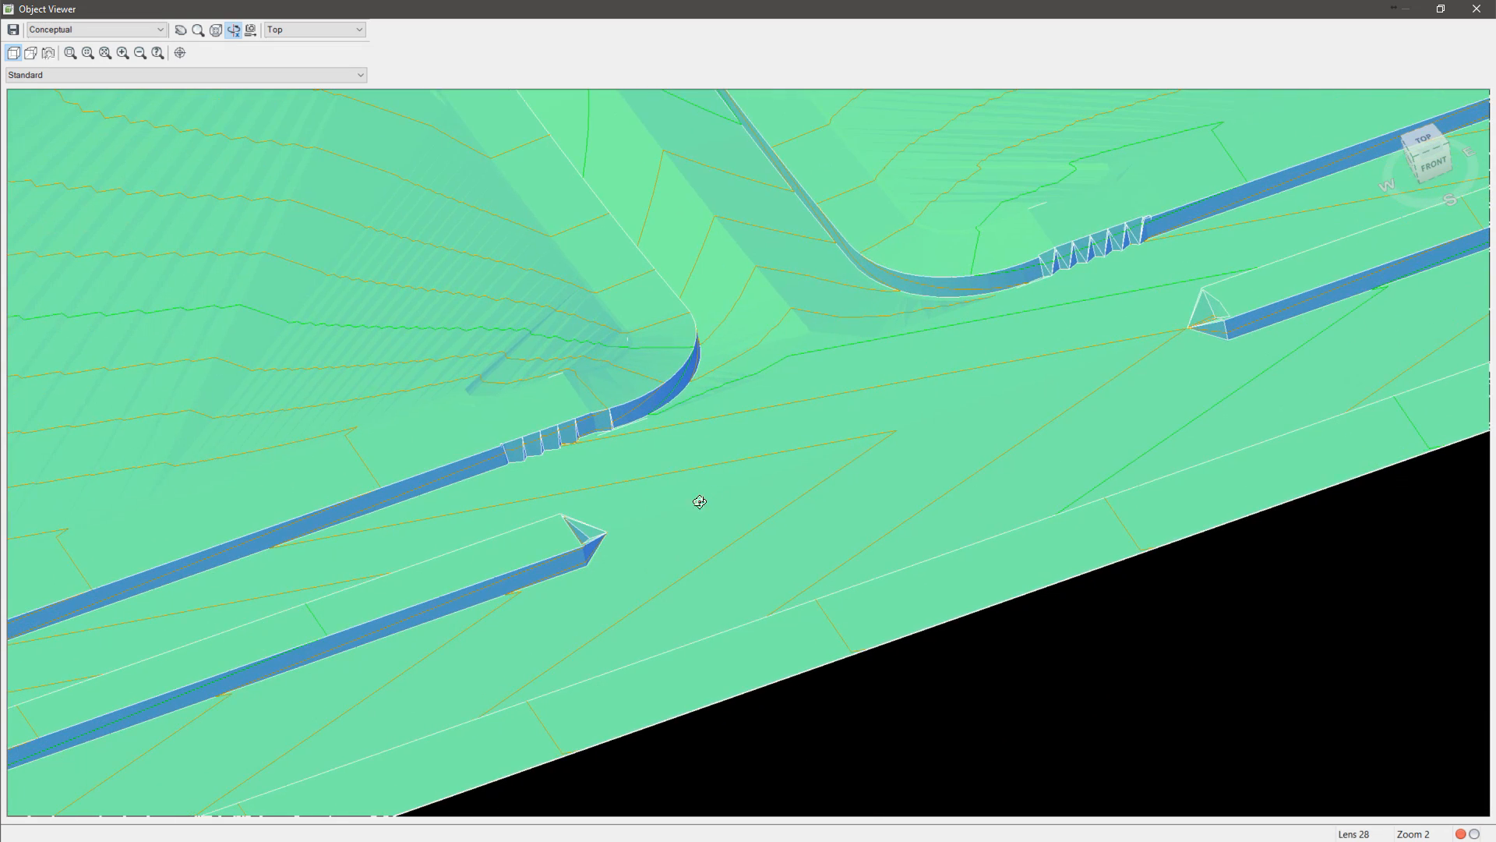
pyautogui.scroll(2, 693, 505)
pyautogui.scroll(-2, 912, 480)
pyautogui.moveTo(1067, 388); pyautogui.dragTo(765, 512, button='middle')
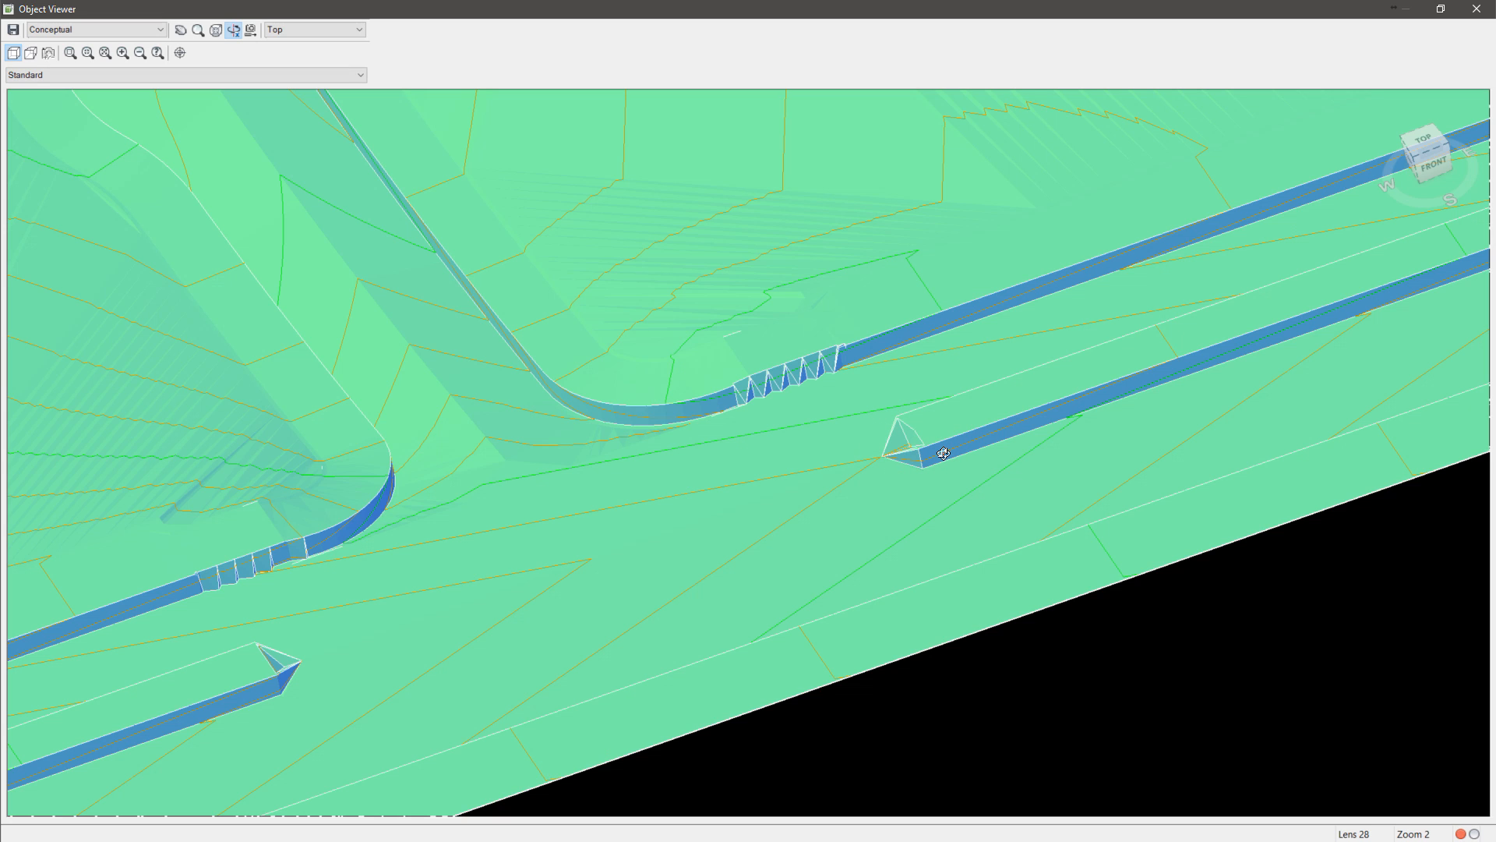
# Inspect the curb face transitions beside both curb returns of the west intersection up close from several angles
pyautogui.scroll(4, 896, 394)
pyautogui.moveTo(713, 380); pyautogui.dragTo(729, 563)
pyautogui.scroll(5, 728, 563)
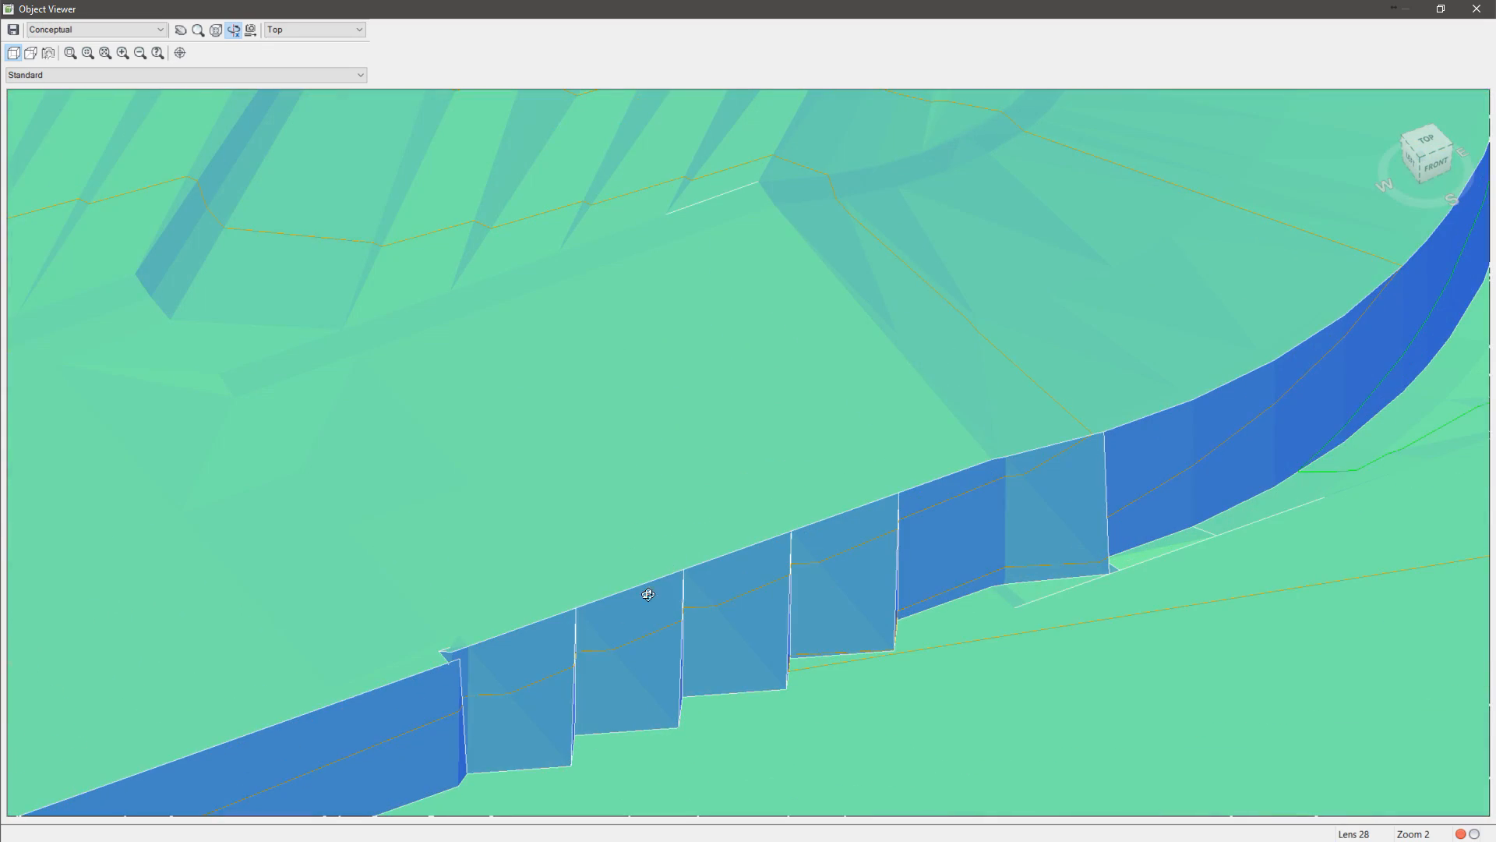
pyautogui.scroll(-4, 798, 653)
pyautogui.scroll(-4, 995, 545)
pyautogui.moveTo(1138, 441); pyautogui.dragTo(698, 561, button='middle')
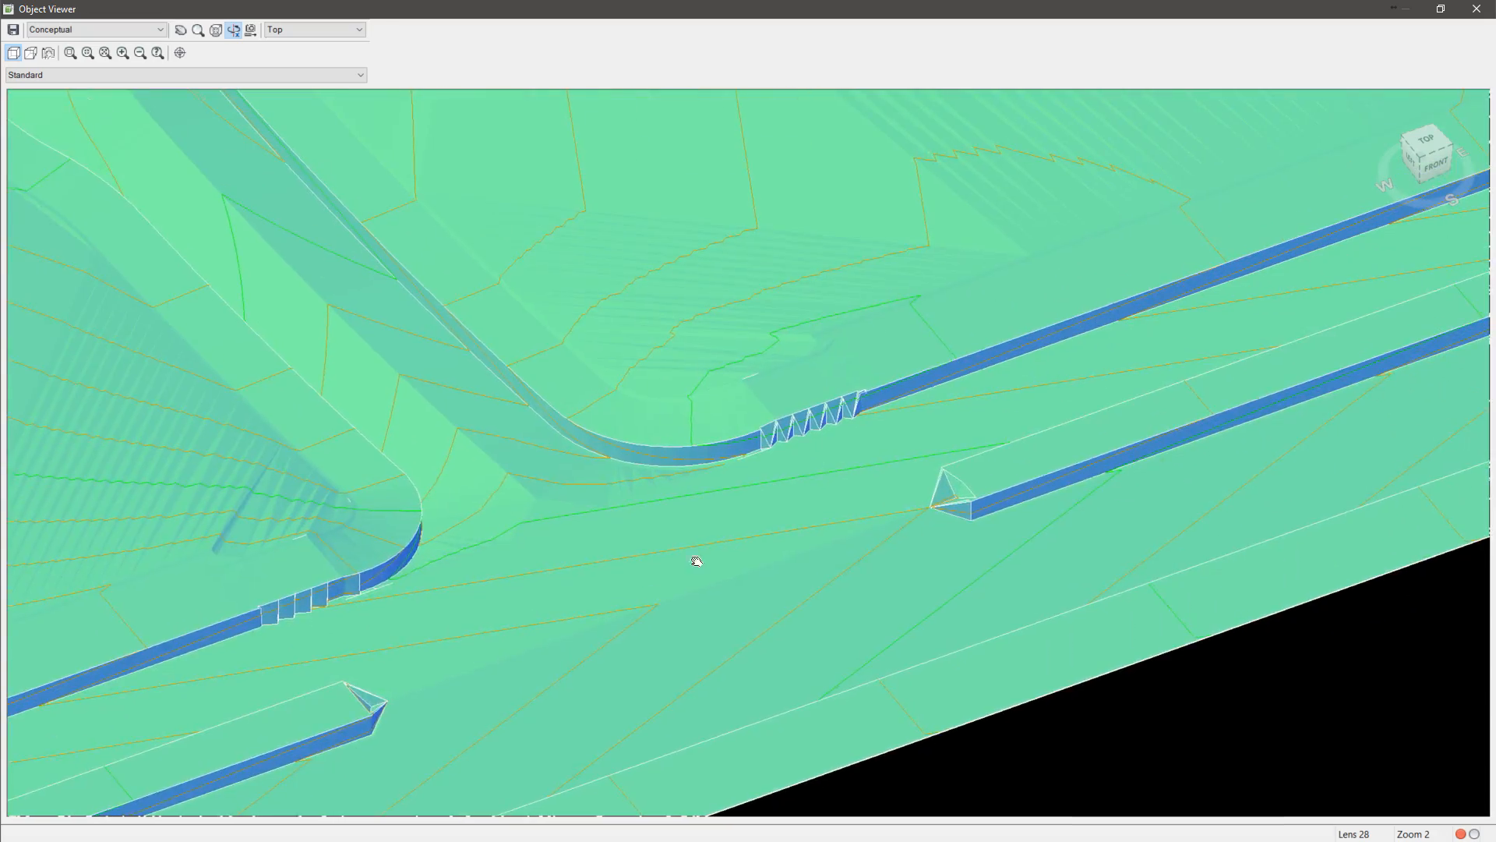
pyautogui.scroll(6, 825, 445)
pyautogui.scroll(-10, 858, 430)
pyautogui.moveTo(876, 477); pyautogui.dragTo(968, 430)
pyautogui.scroll(8, 968, 430)
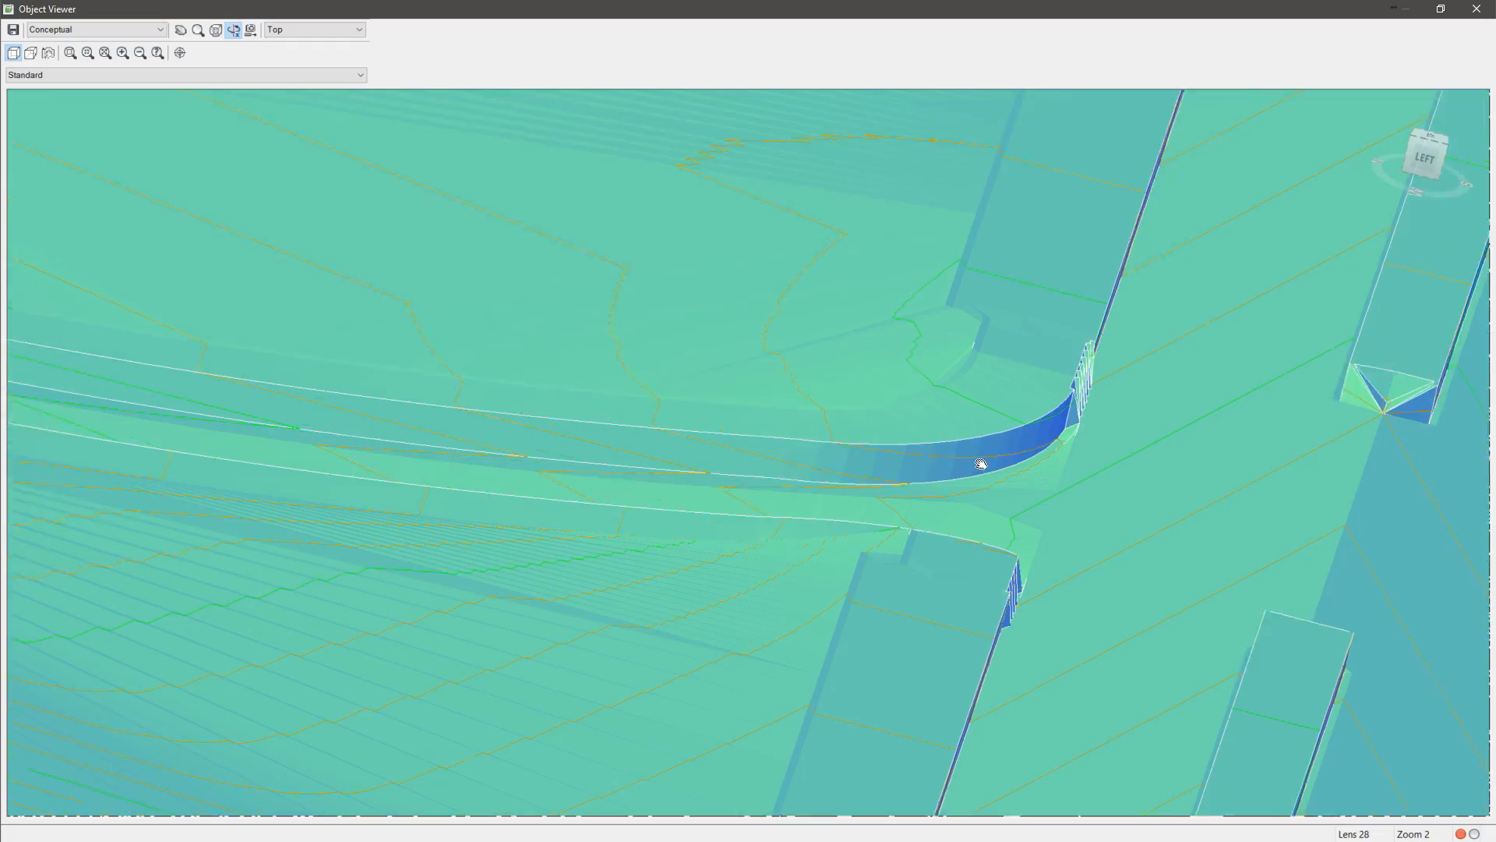
pyautogui.moveTo(982, 463); pyautogui.dragTo(746, 583, button='middle')
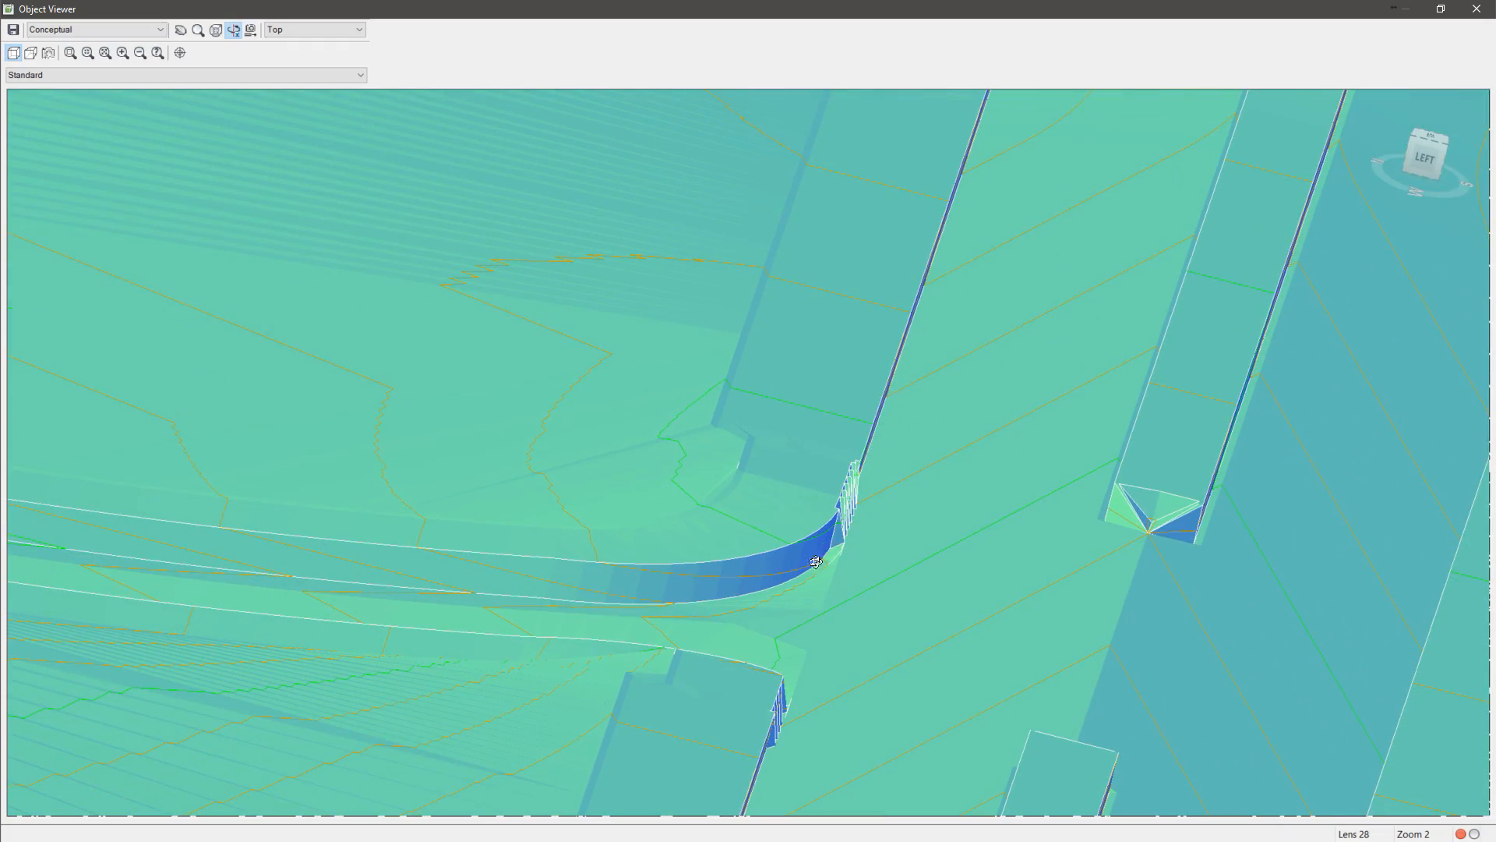
# Examine the surface's curb returns and median noses at the 64th Ave East intersection in 3D, and close the Object Viewer
pyautogui.scroll(-8, 753, 618)
pyautogui.moveTo(952, 289); pyautogui.dragTo(819, 651, button='middle')
pyautogui.moveTo(875, 344); pyautogui.dragTo(848, 457, button='middle')
pyautogui.moveTo(849, 457); pyautogui.dragTo(711, 540)
pyautogui.scroll(-6, 711, 541)
pyautogui.moveTo(844, 512); pyautogui.dragTo(685, 517)
pyautogui.moveTo(967, 477); pyautogui.dragTo(779, 566, button='middle')
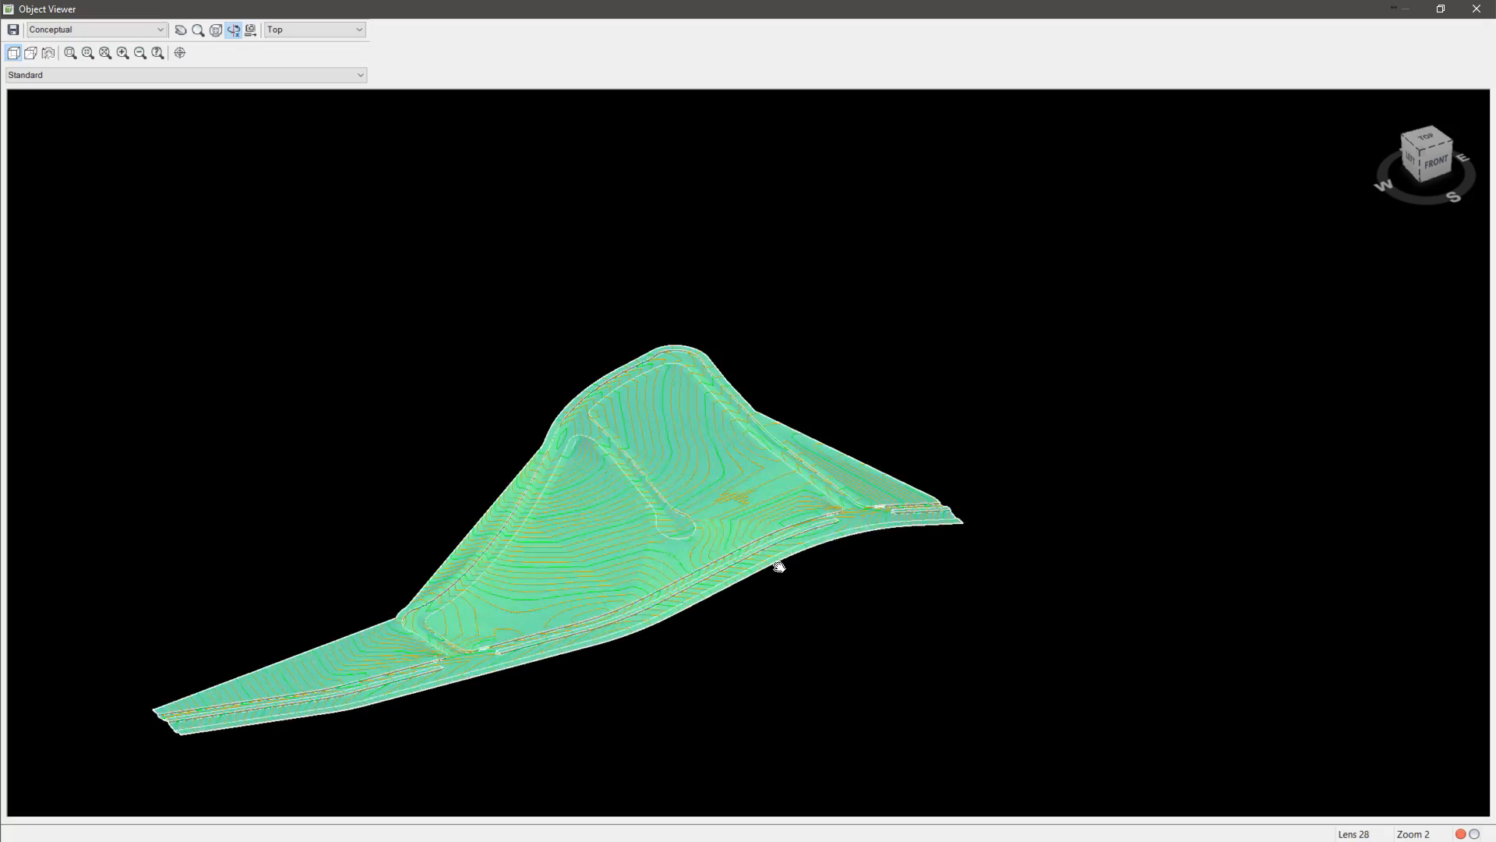
pyautogui.scroll(5, 909, 527)
pyautogui.scroll(3, 731, 421)
pyautogui.scroll(3, 925, 611)
pyautogui.scroll(2, 770, 484)
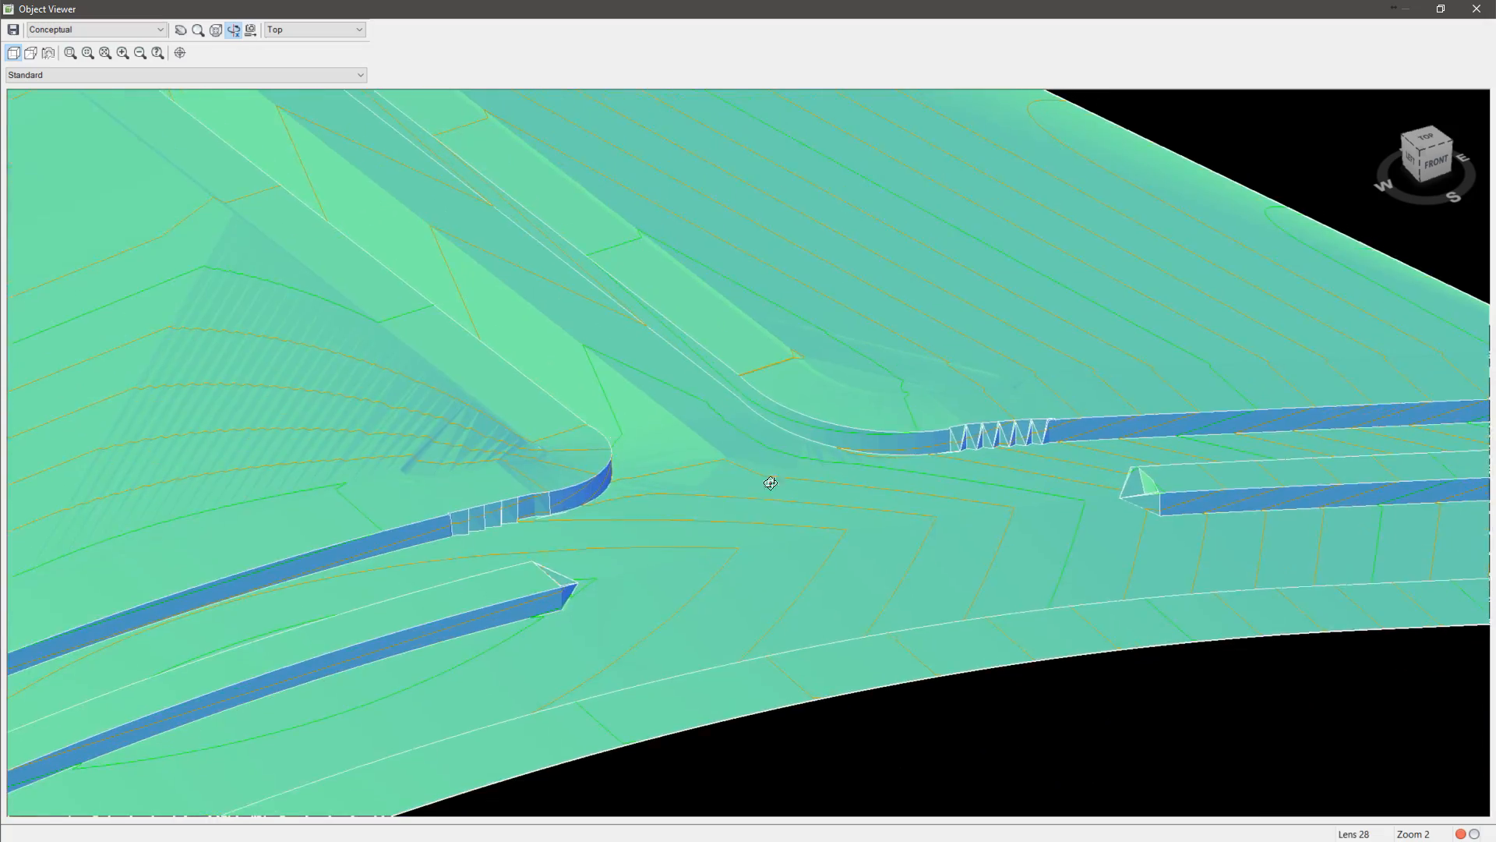
pyautogui.scroll(2, 888, 504)
pyautogui.scroll(-4, 896, 514)
pyautogui.rightClick(904, 520)
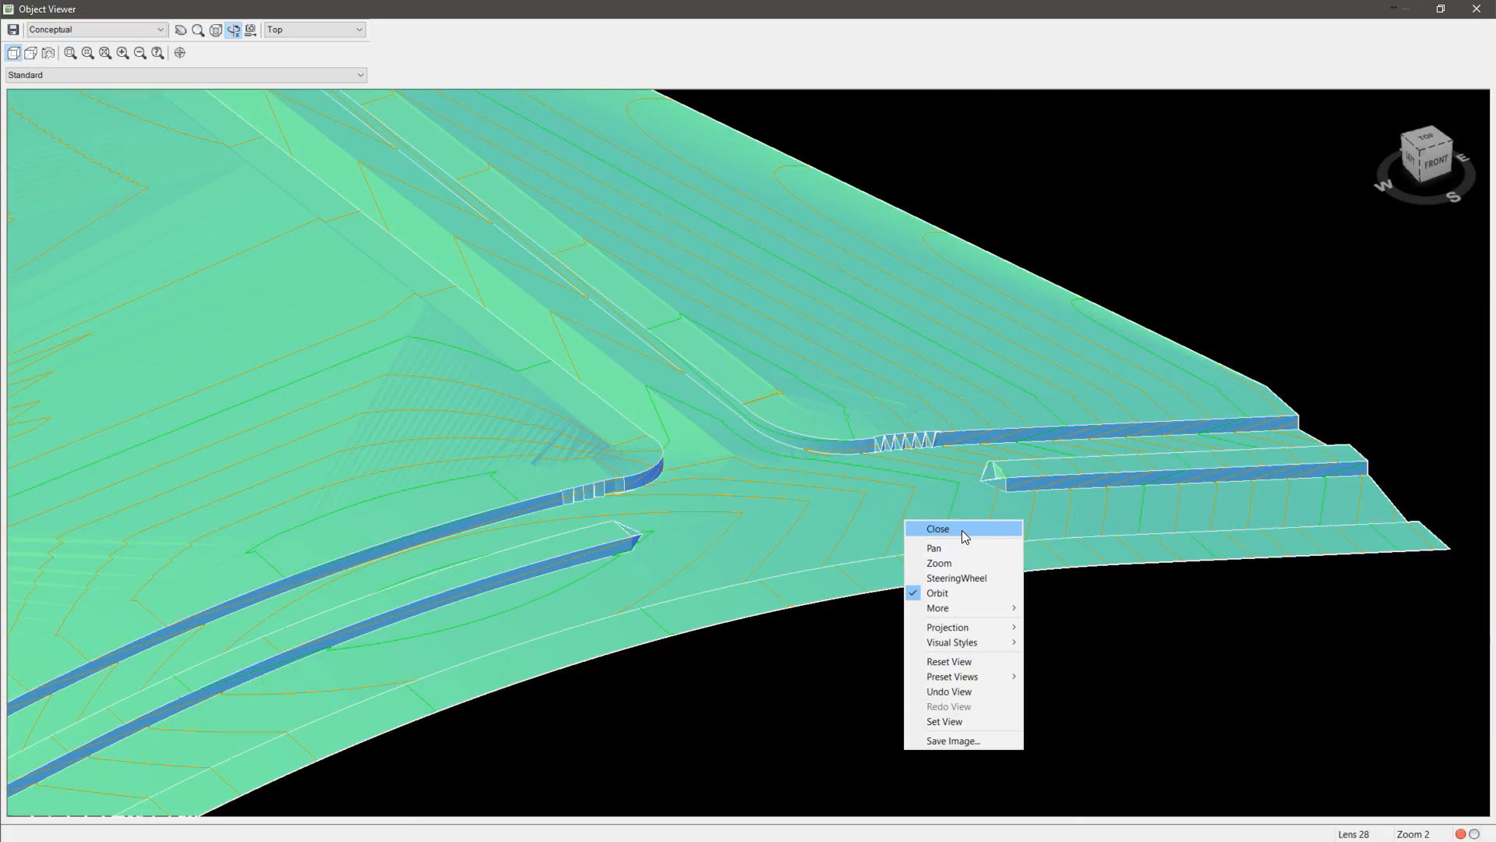
pyautogui.click(962, 529)
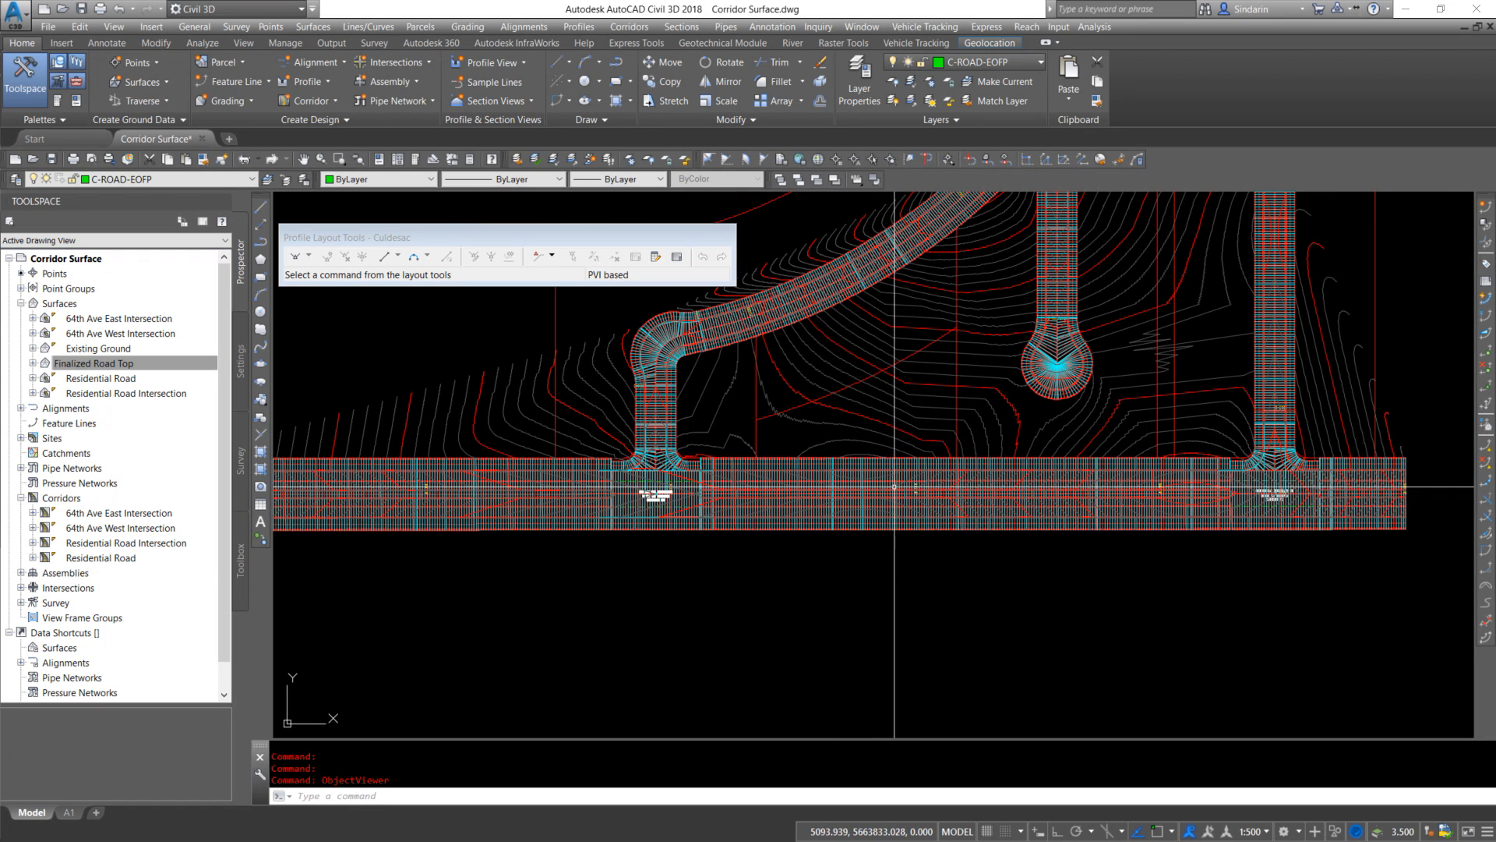
# Inspect the corridor's outer edge and surface contours around the Residential Road Intersection curb return at Tarradale Place in plan
pyautogui.moveTo(890, 488)
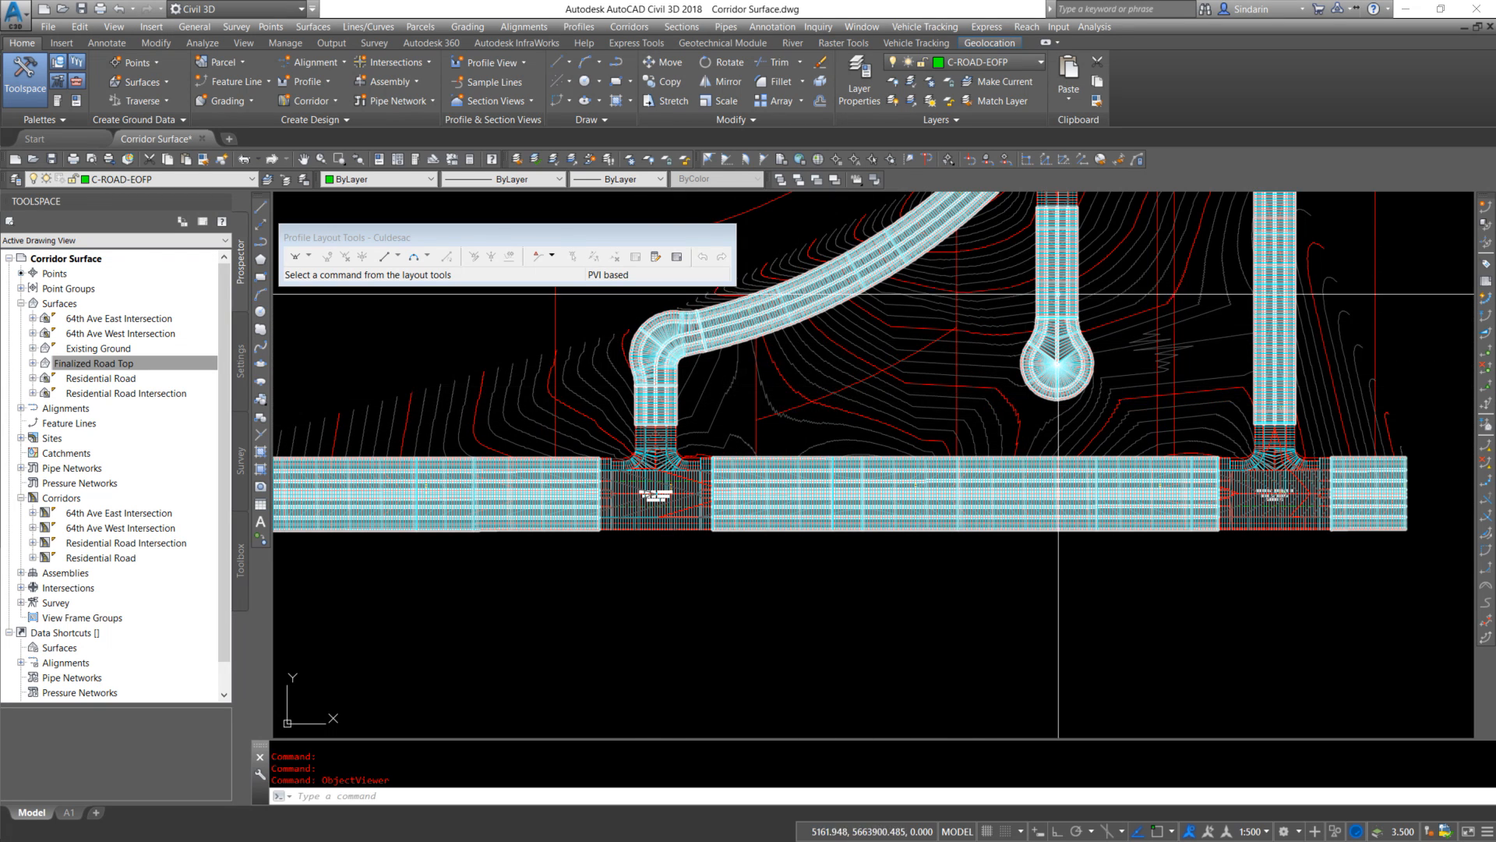
pyautogui.moveTo(1185, 354); pyautogui.dragTo(1153, 514, button='middle')
pyautogui.scroll(2, 1067, 257)
pyautogui.scroll(3, 1083, 269)
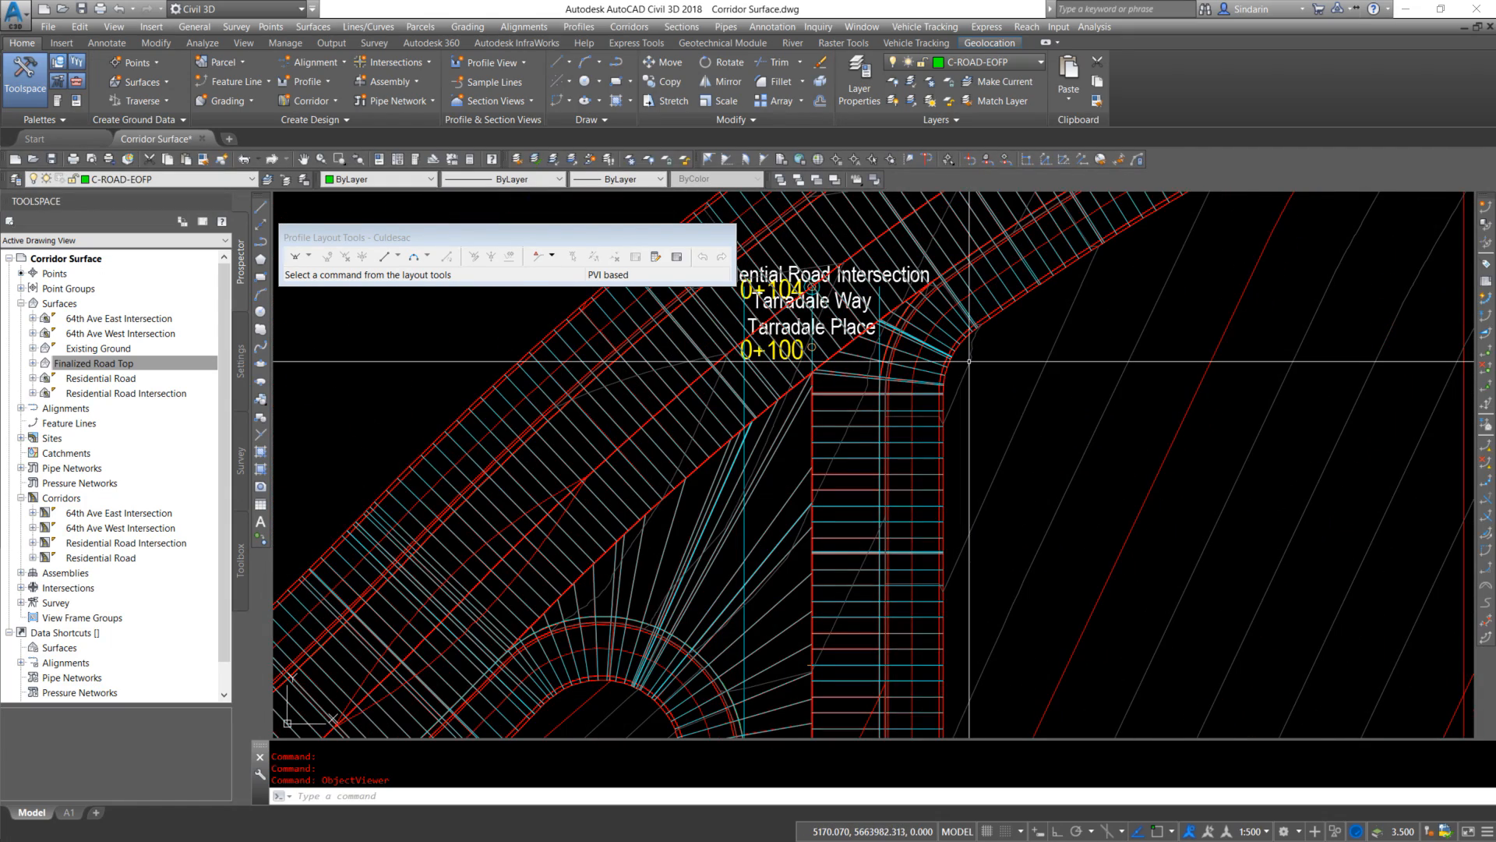
pyautogui.moveTo(969, 362)
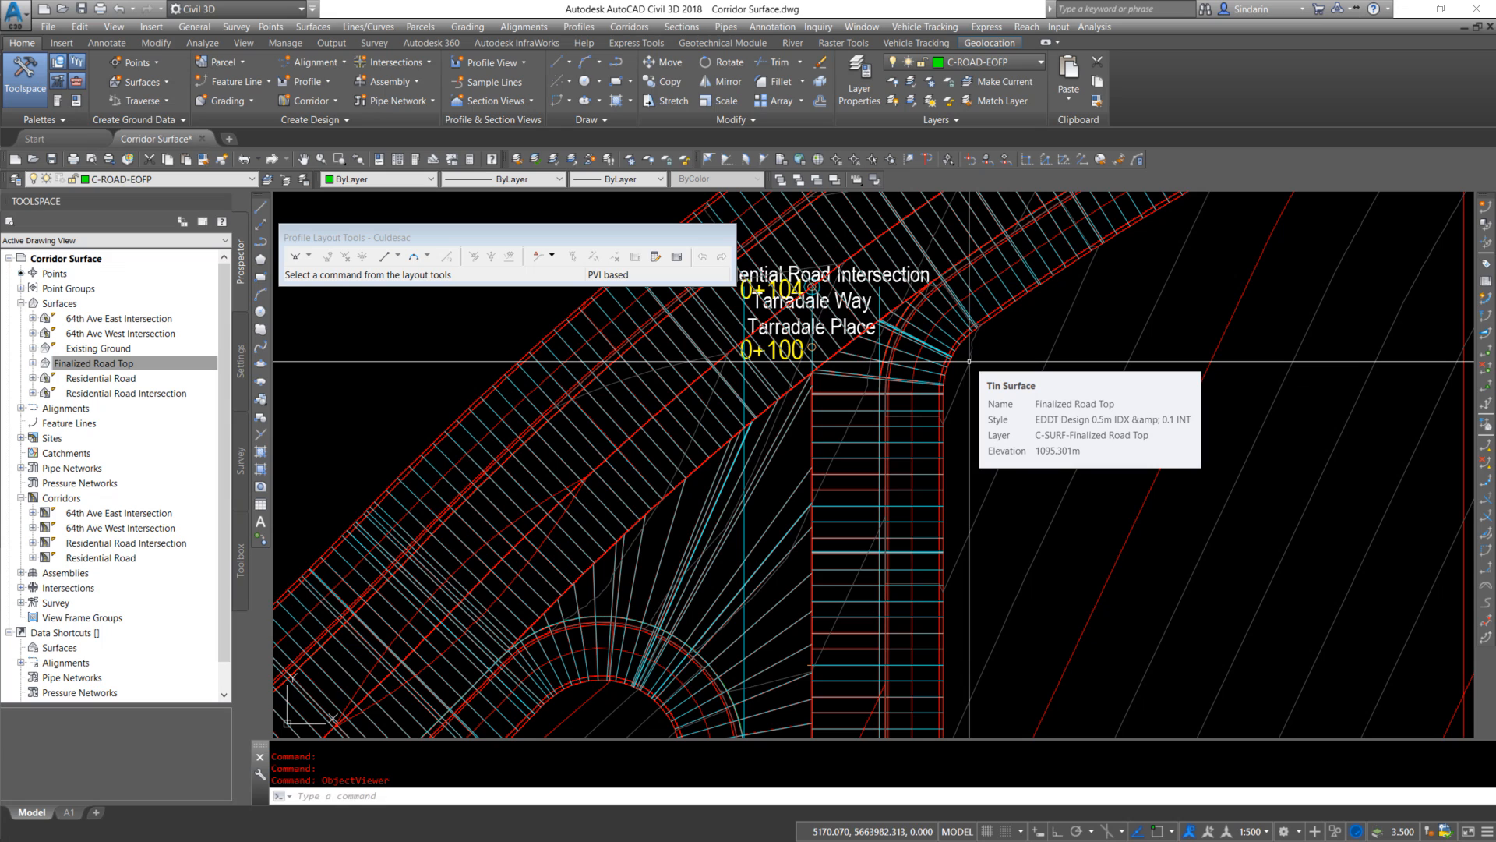
pyautogui.scroll(3, 885, 350)
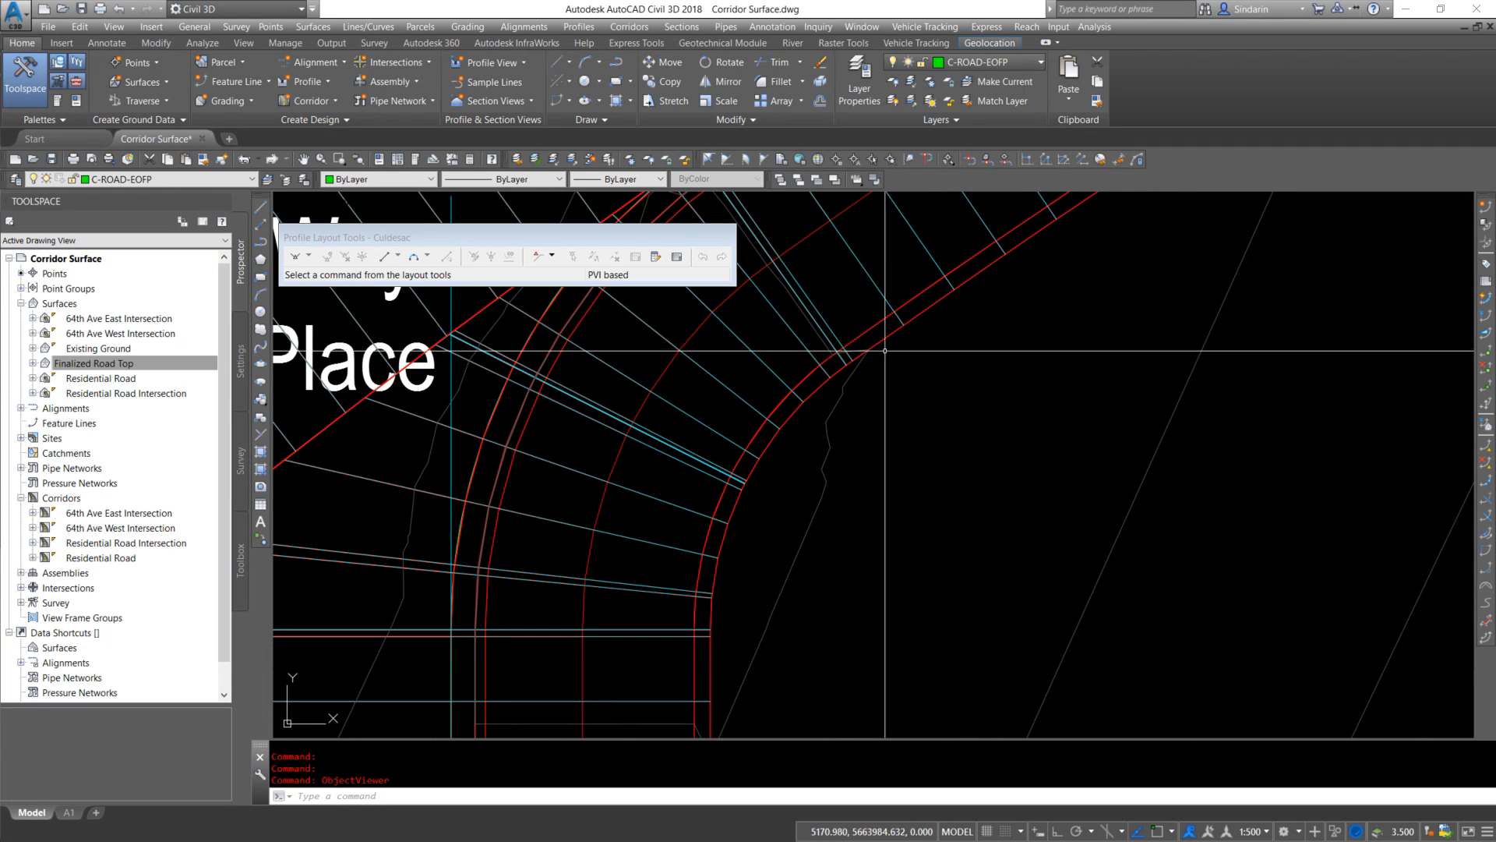
pyautogui.scroll(-2, 885, 351)
pyautogui.scroll(-4, 890, 343)
pyautogui.scroll(8, 909, 321)
pyautogui.click(910, 322)
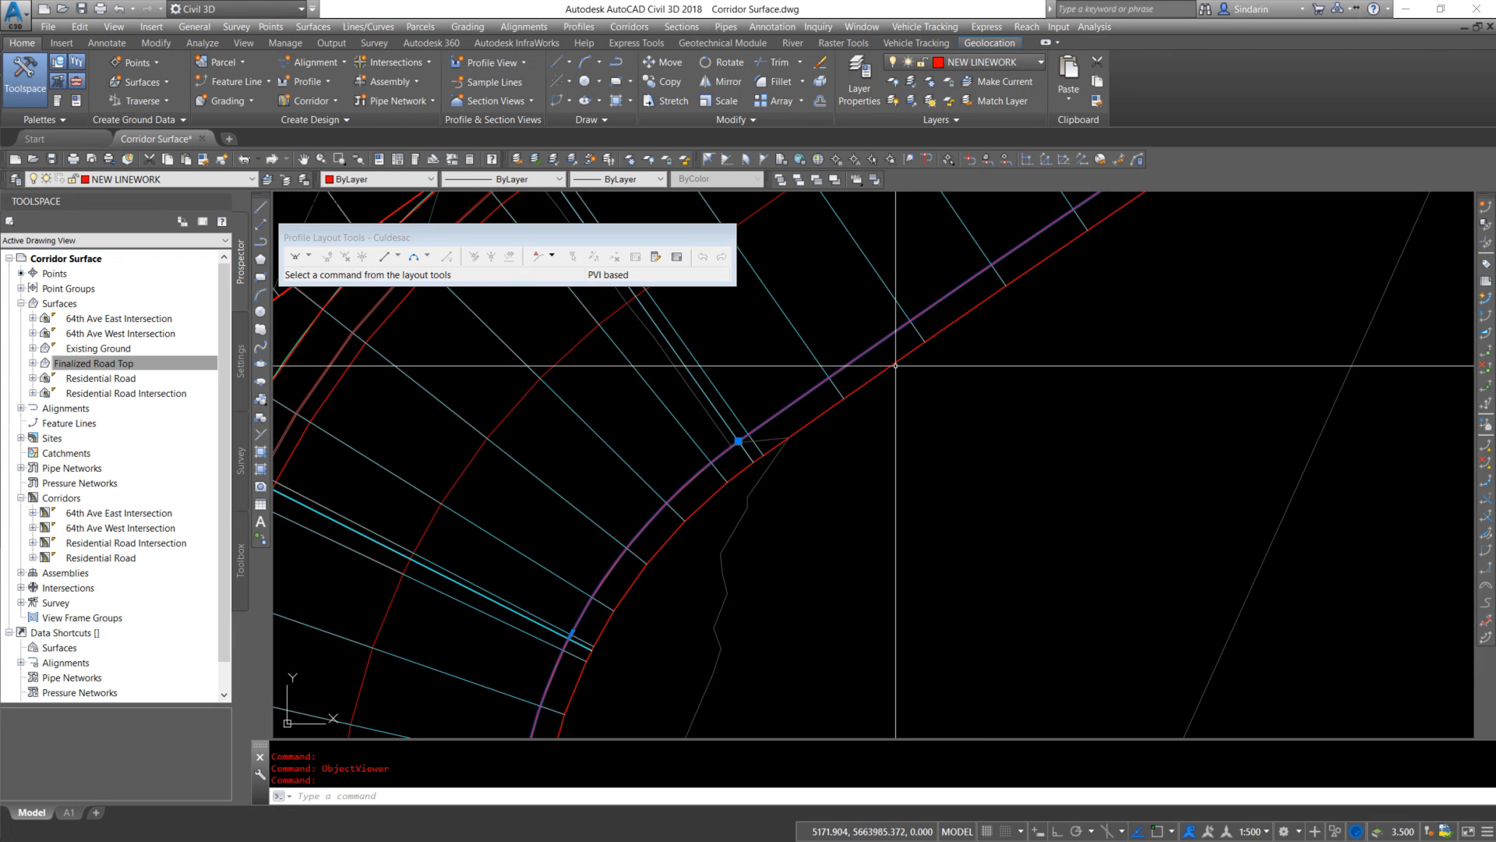
pyautogui.click(896, 364)
pyautogui.press('Escape')
pyautogui.scroll(-6, 861, 358)
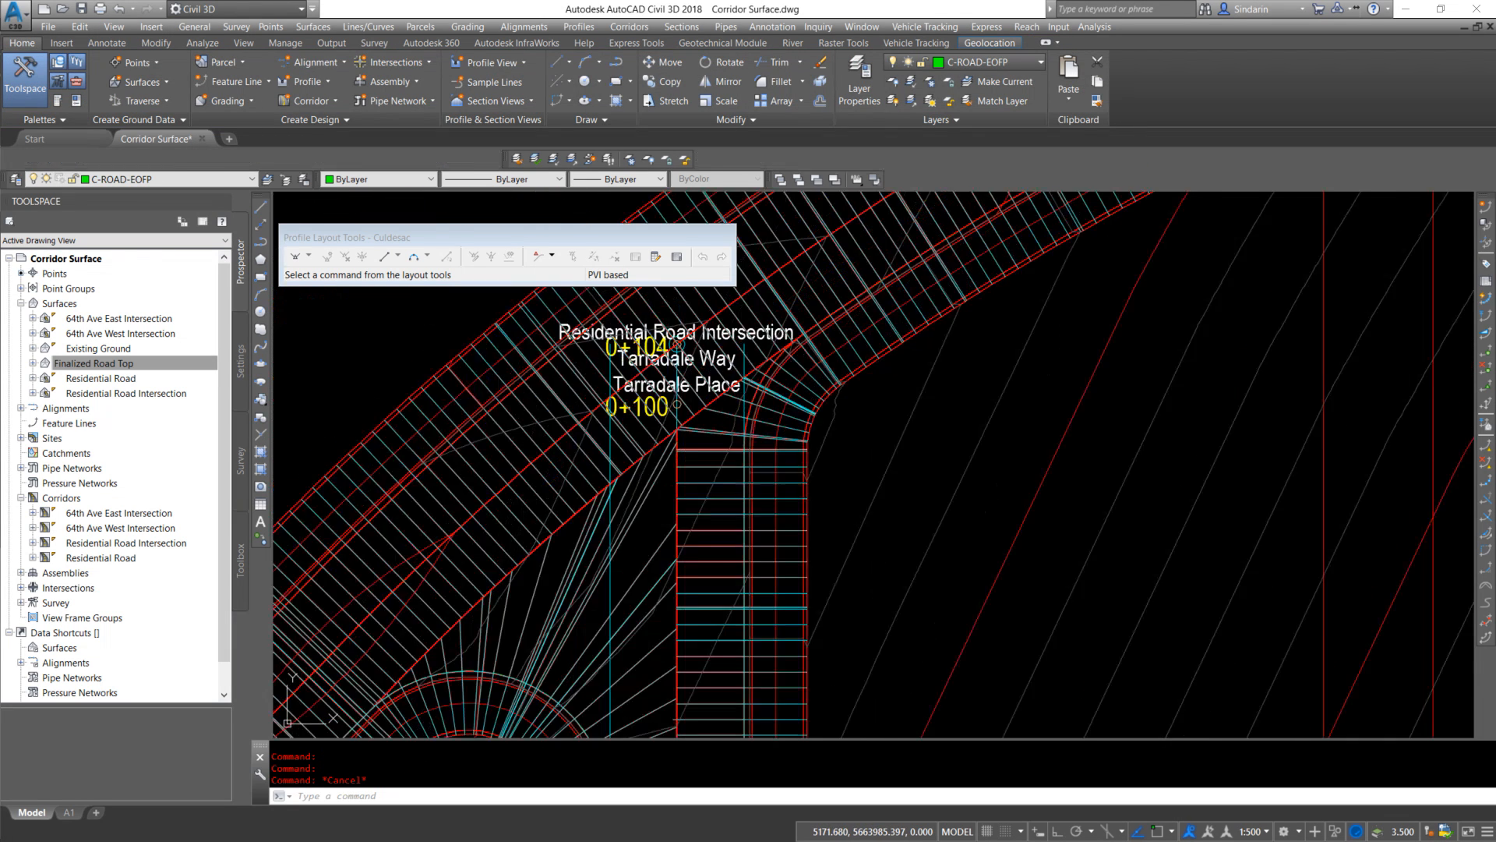
# Check the Subassembly Properties of the outermost left BasicLane in the top Primary Collector assembly
pyautogui.scroll(-5, 896, 374)
pyautogui.scroll(8, 1229, 394)
pyautogui.scroll(2, 1107, 391)
pyautogui.scroll(2, 1074, 399)
pyautogui.moveTo(1074, 400)
pyautogui.mouseDown(button='middle')
pyautogui.moveTo(1146, 348)
pyautogui.moveTo(973, 397)
pyautogui.mouseUp(button='middle')
pyautogui.scroll(2, 1145, 347)
pyautogui.click(898, 371)
pyautogui.rightClick(848, 380)
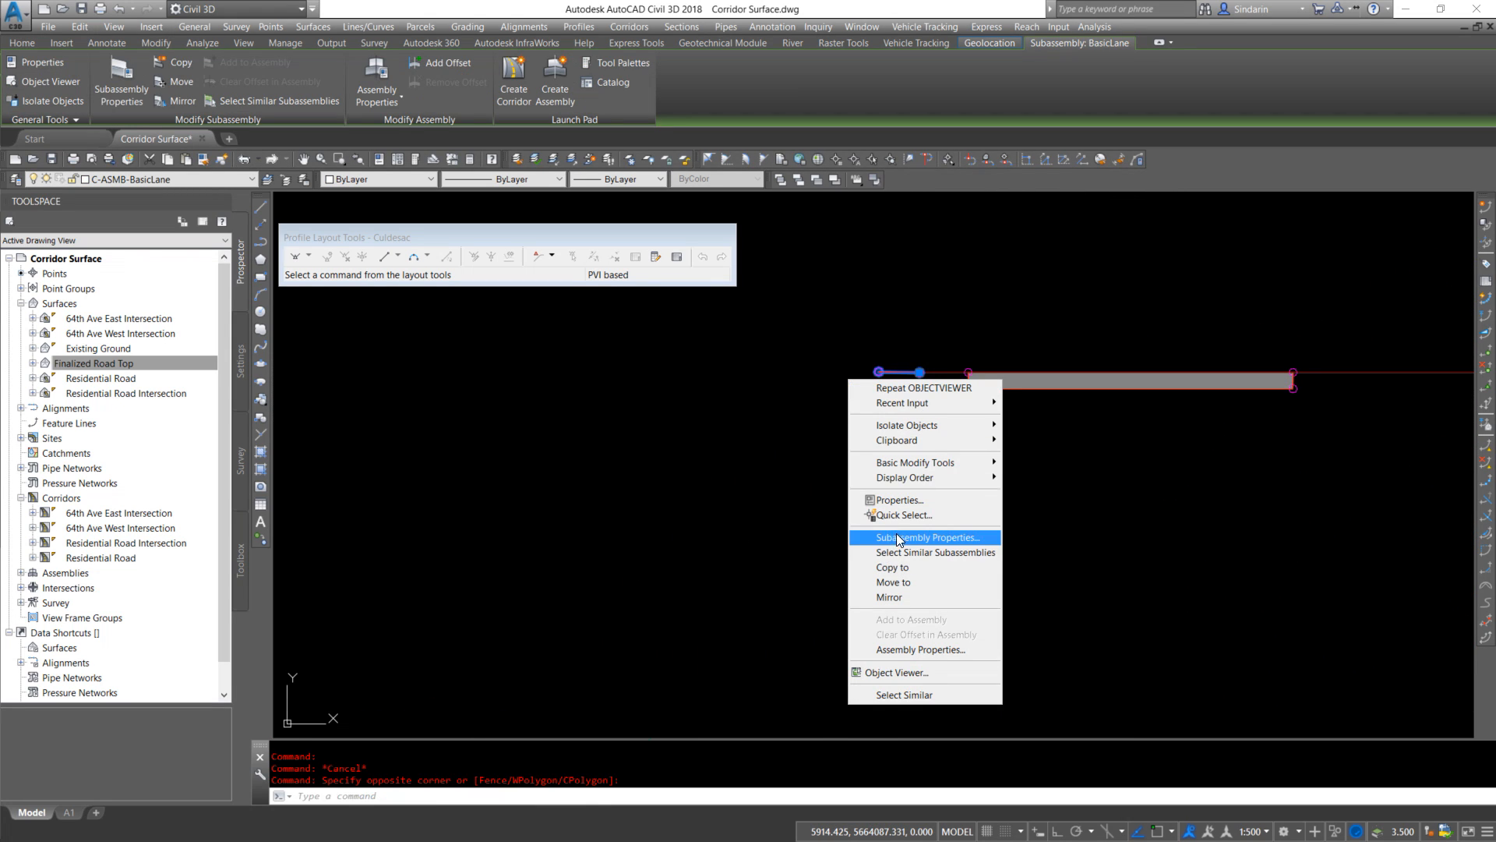
pyautogui.click(906, 538)
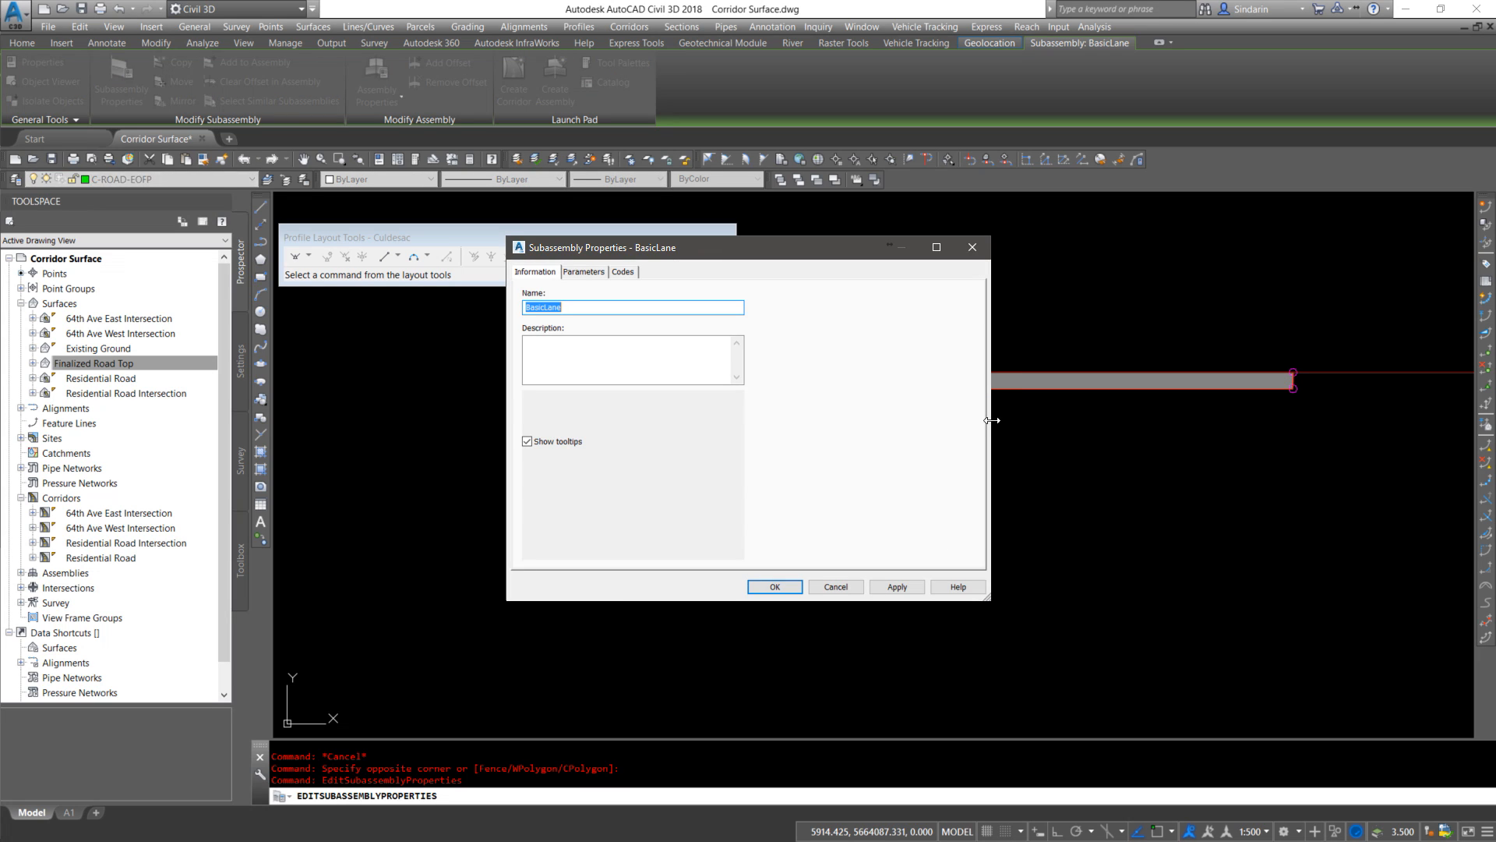
pyautogui.click(980, 248)
# Display the general object properties of that outermost left BasicLane, moving the Profile Layout Tools clear of its parameters
pyautogui.click(902, 367)
pyautogui.click(899, 382)
pyautogui.rightClick(919, 422)
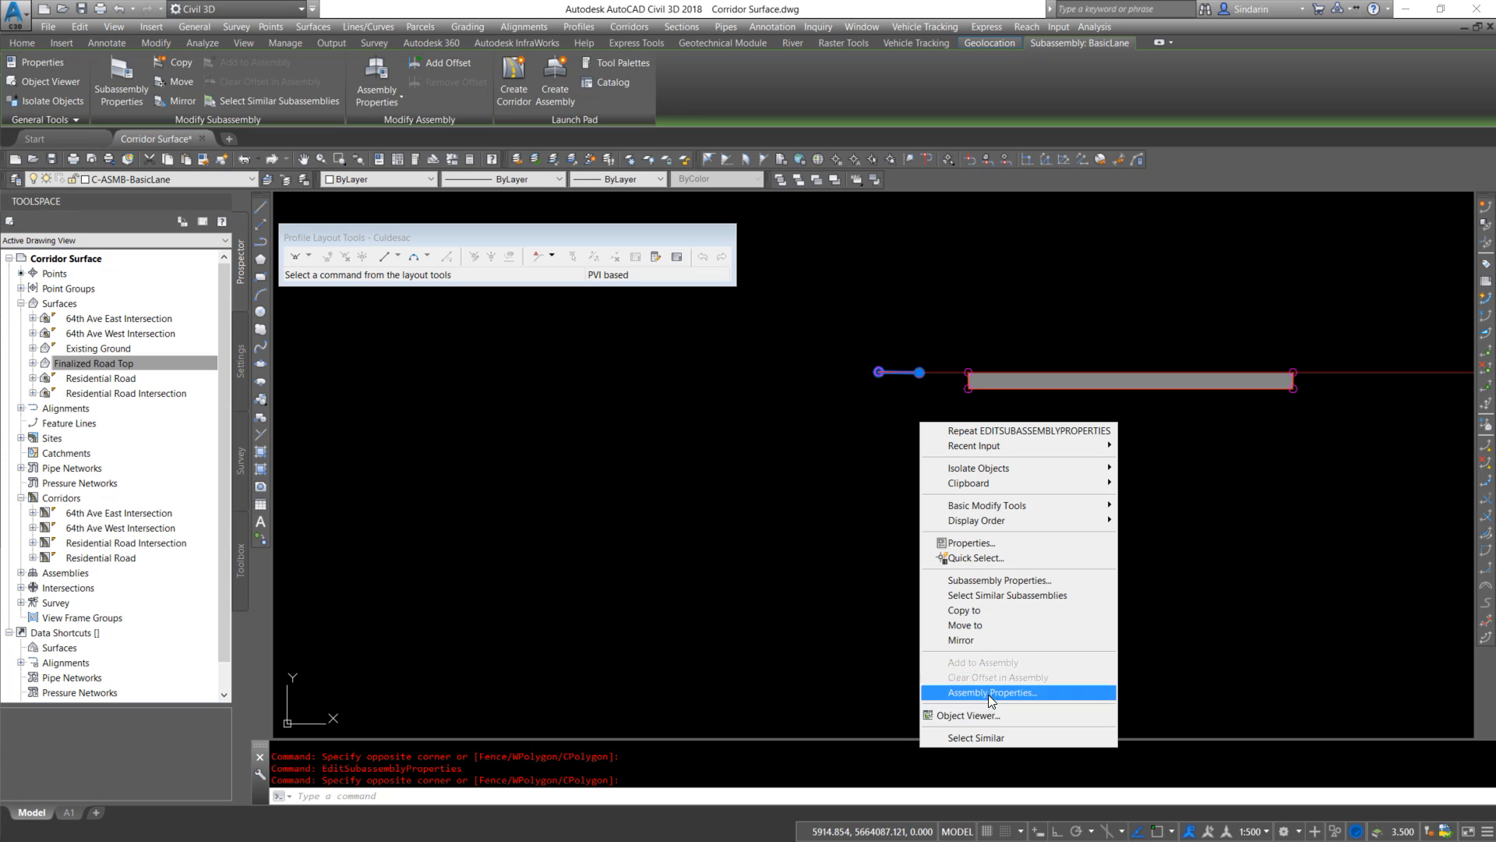
pyautogui.click(981, 549)
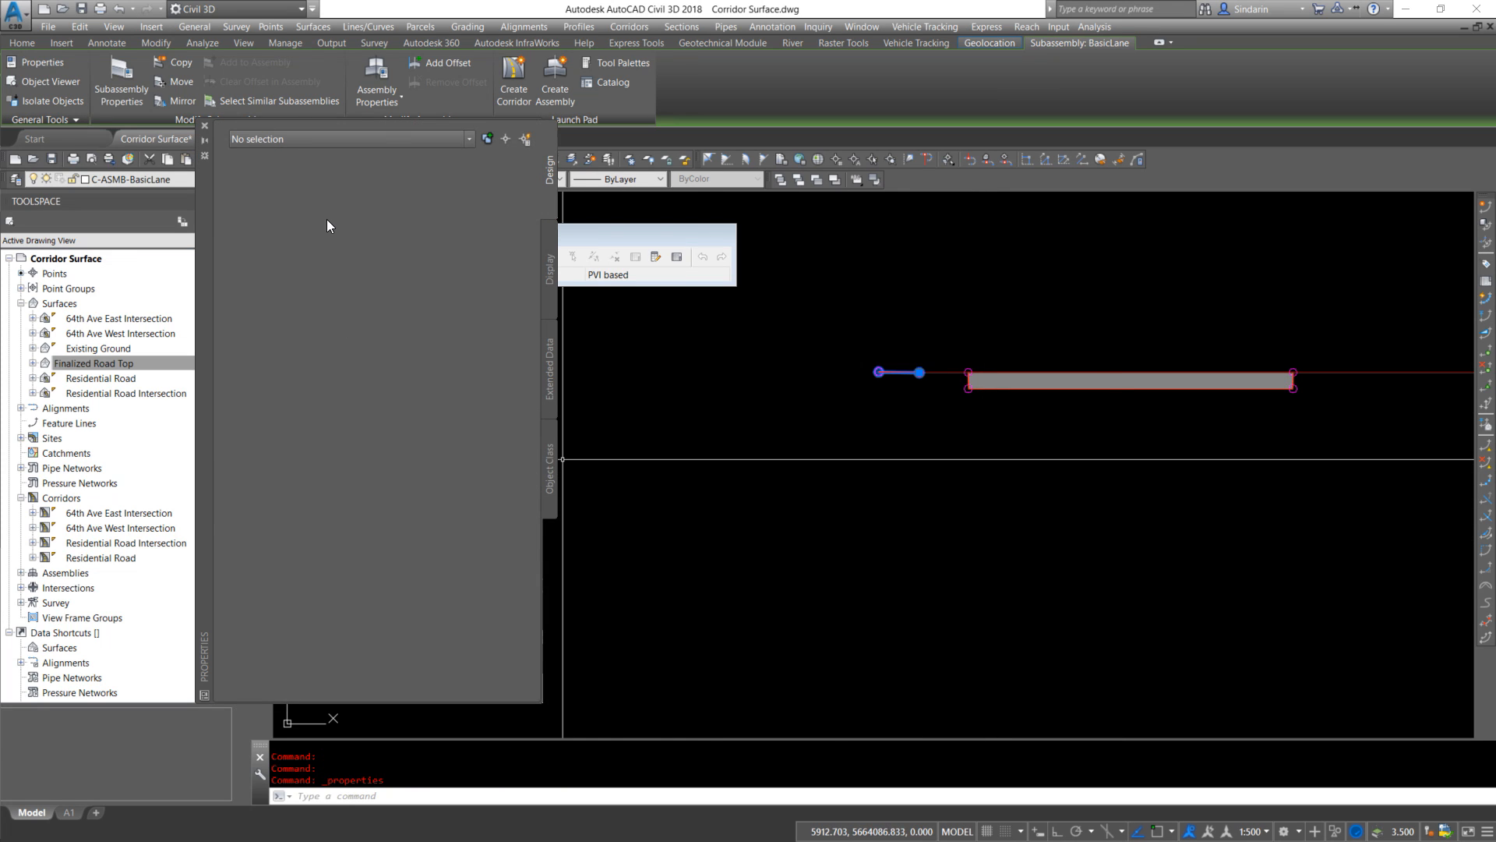
pyautogui.press('Escape')
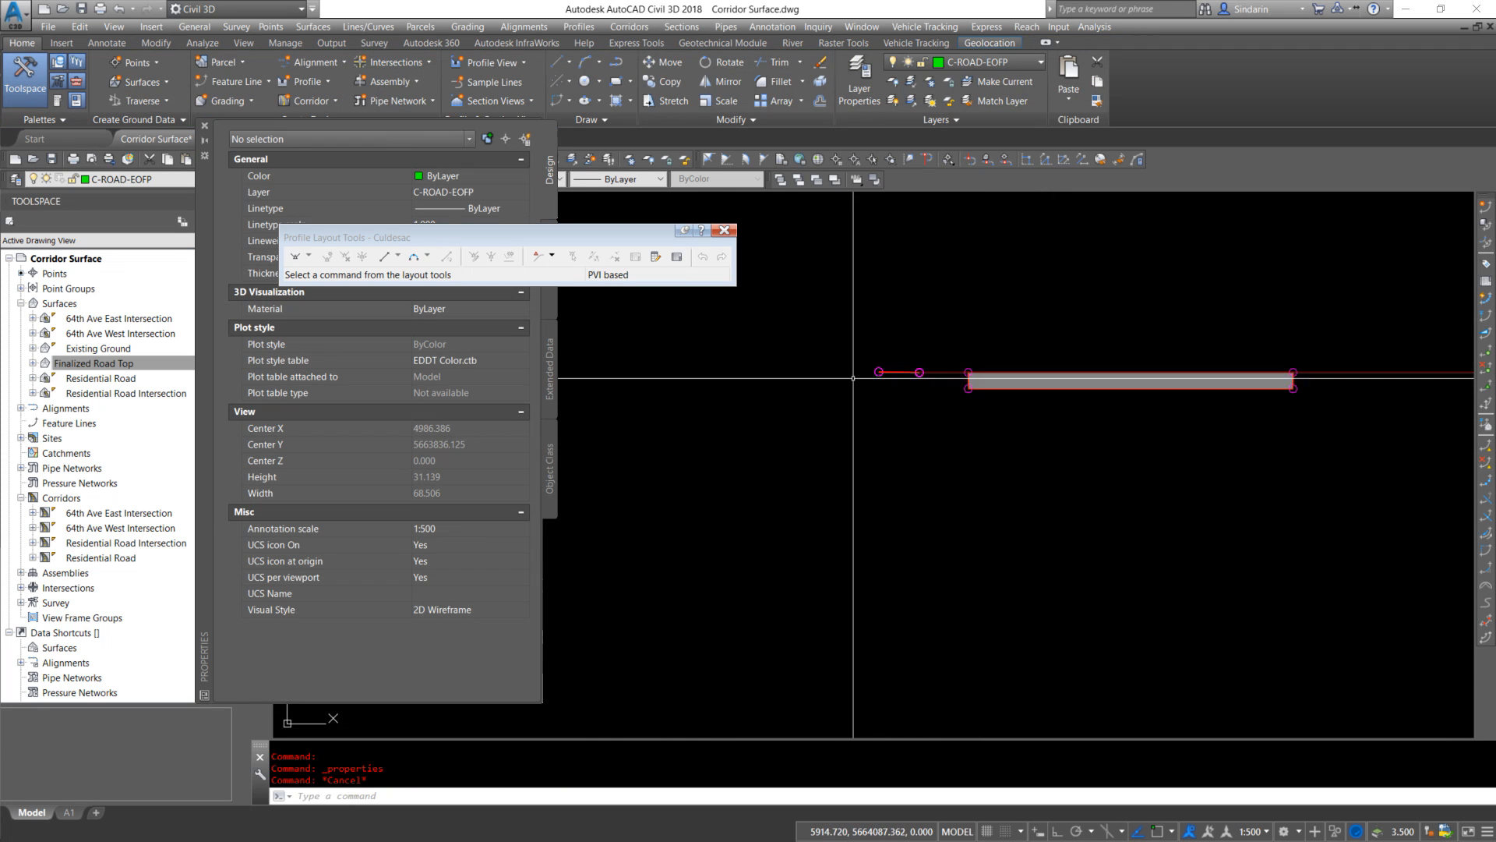
pyautogui.scroll(2, 893, 377)
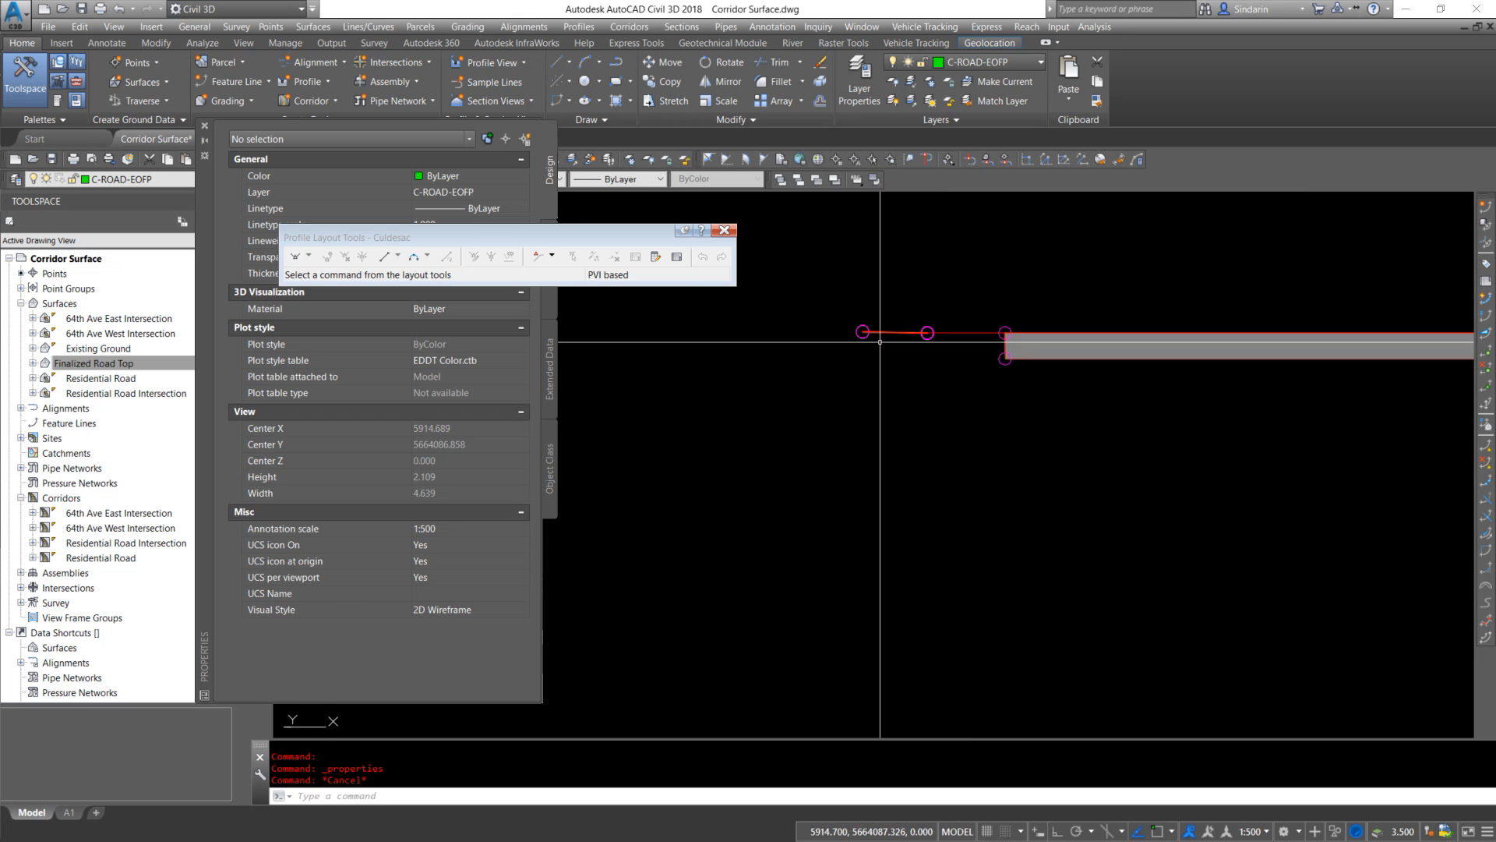
pyautogui.rightClick(888, 343)
pyautogui.press('Escape')
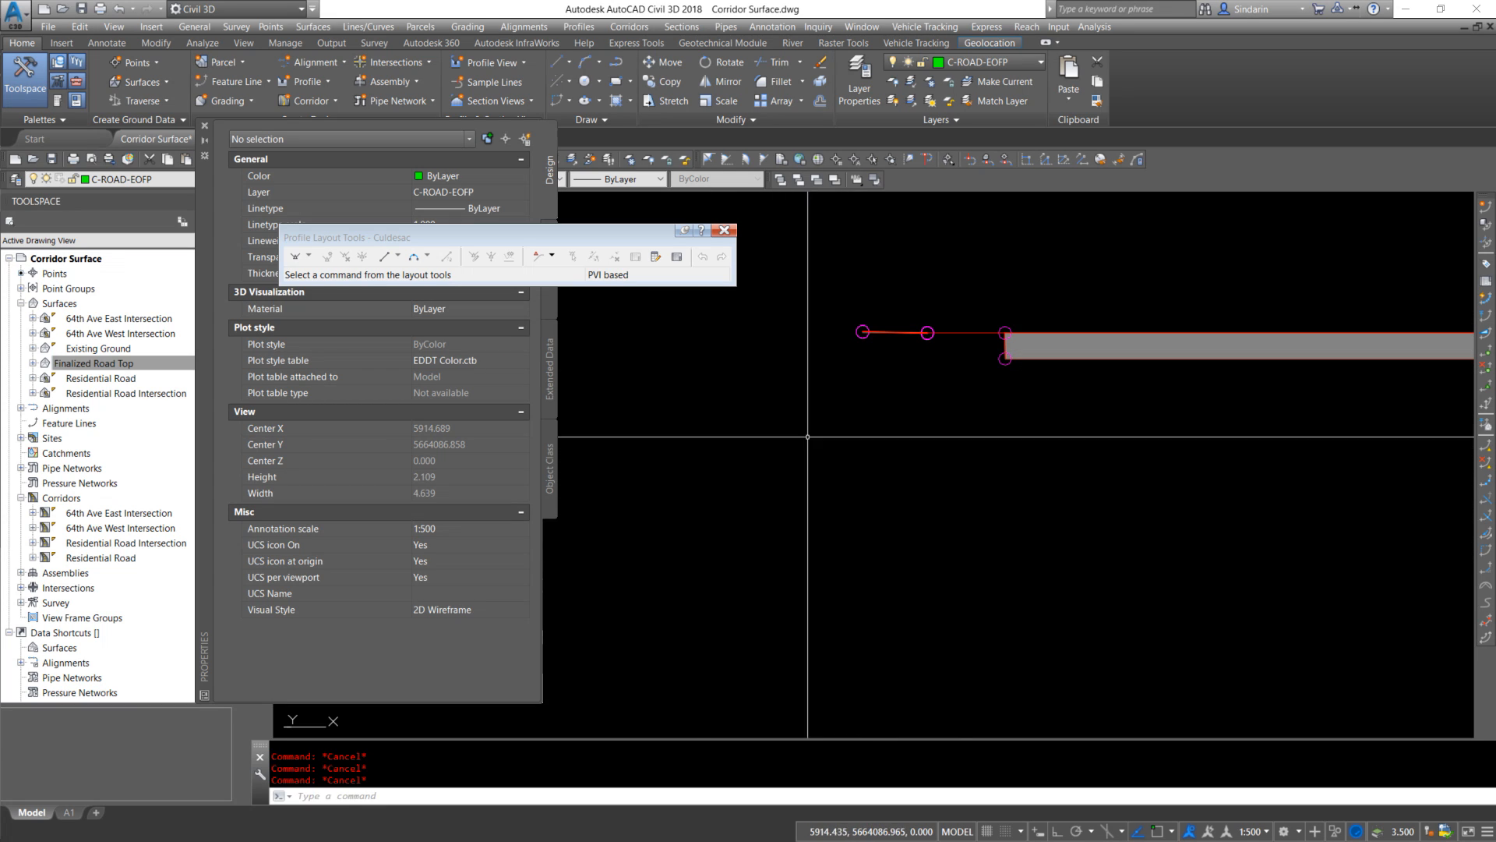
pyautogui.scroll(-3, 869, 332)
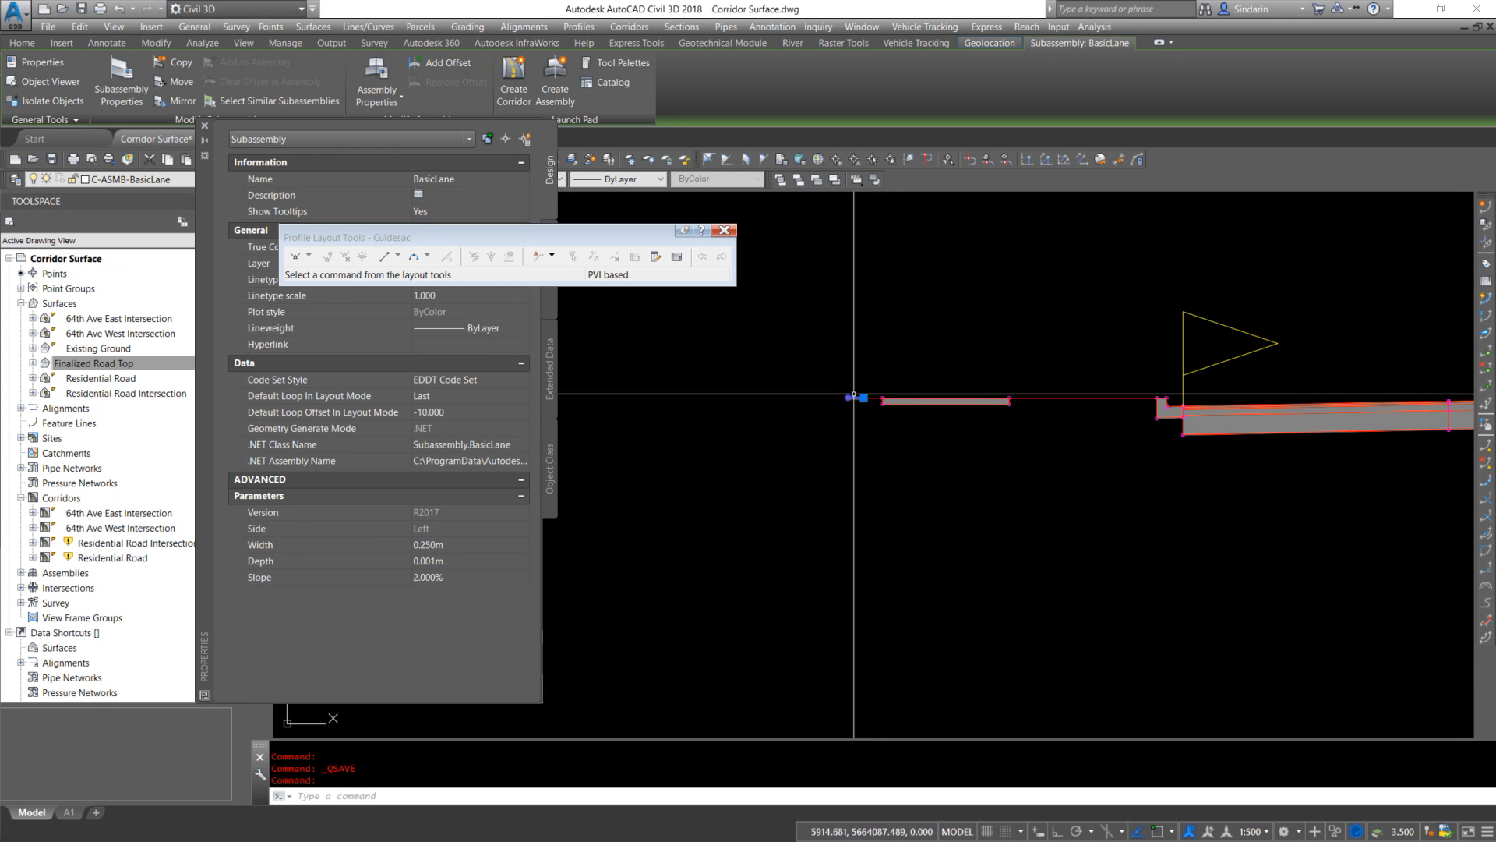
pyautogui.moveTo(417, 233); pyautogui.dragTo(752, 222)
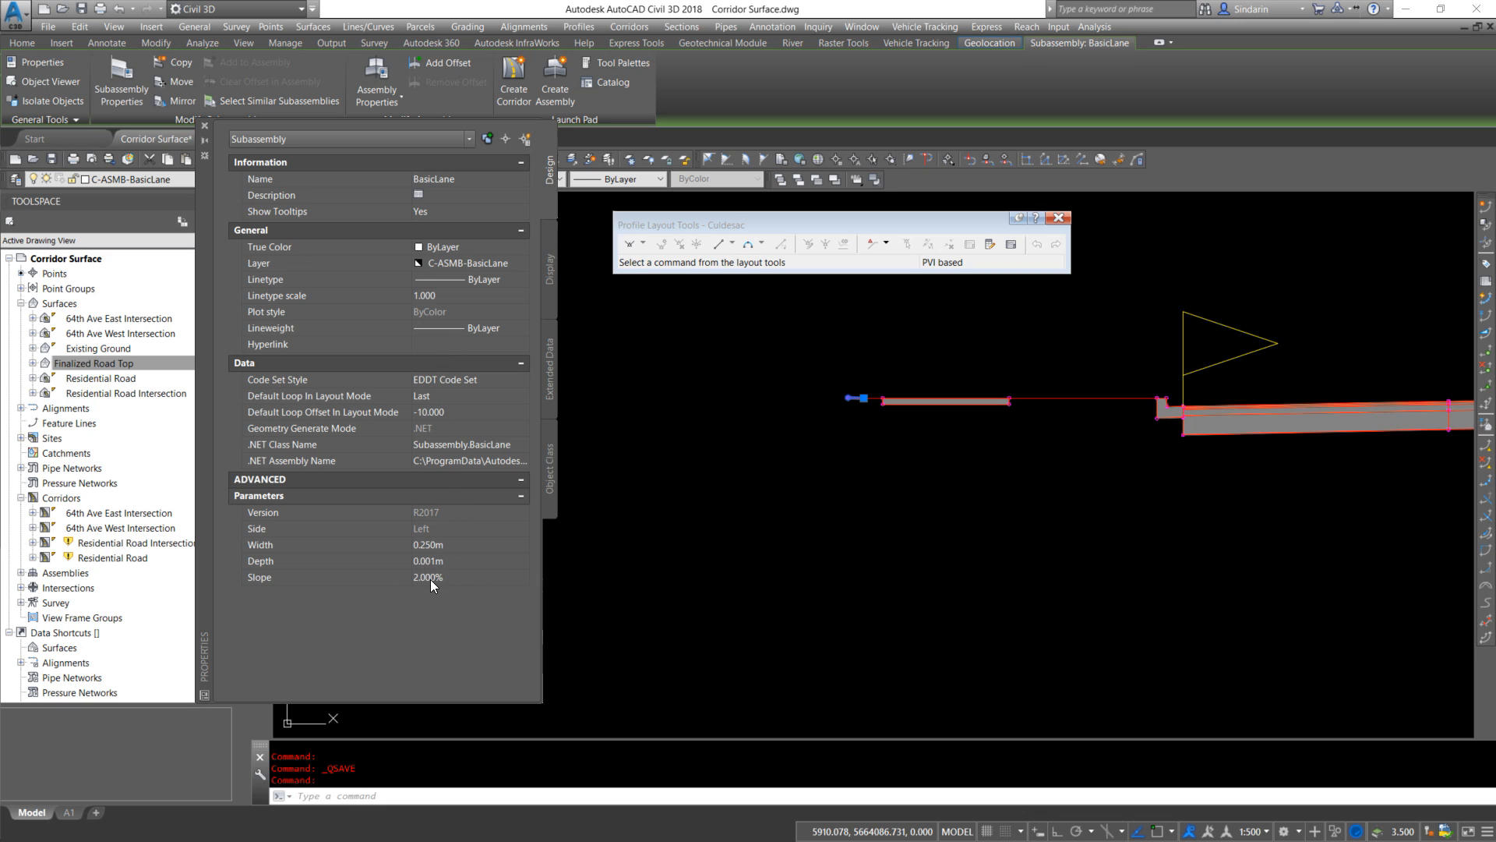
# Examine the outermost left BasicLane of the top Primary Collector assembly and the gap between it and the adjacent sidewalk
pyautogui.scroll(5, 908, 401)
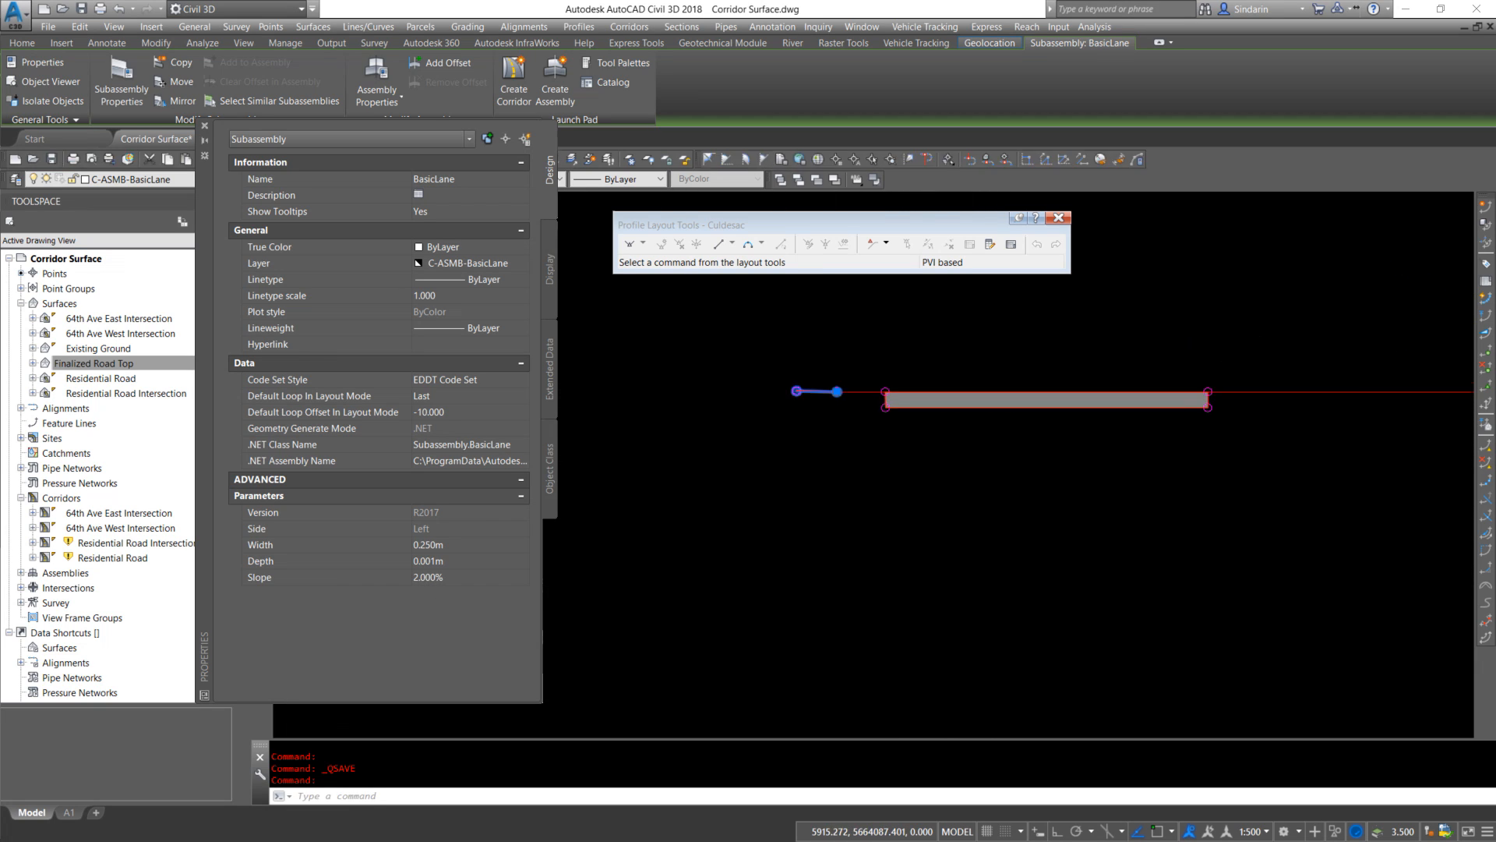
pyautogui.scroll(-5, 794, 413)
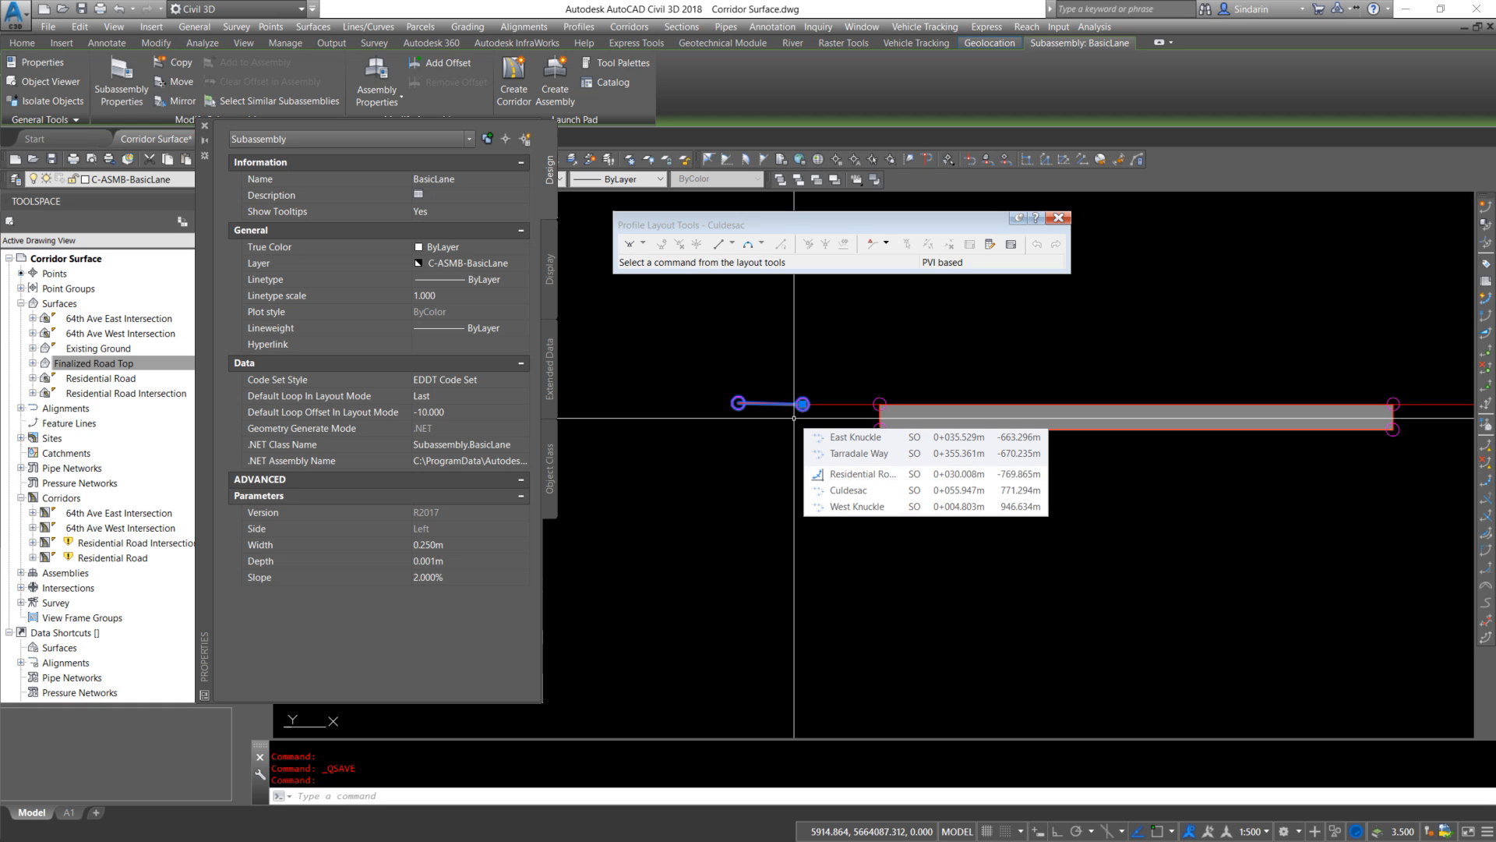
pyautogui.scroll(3, 794, 418)
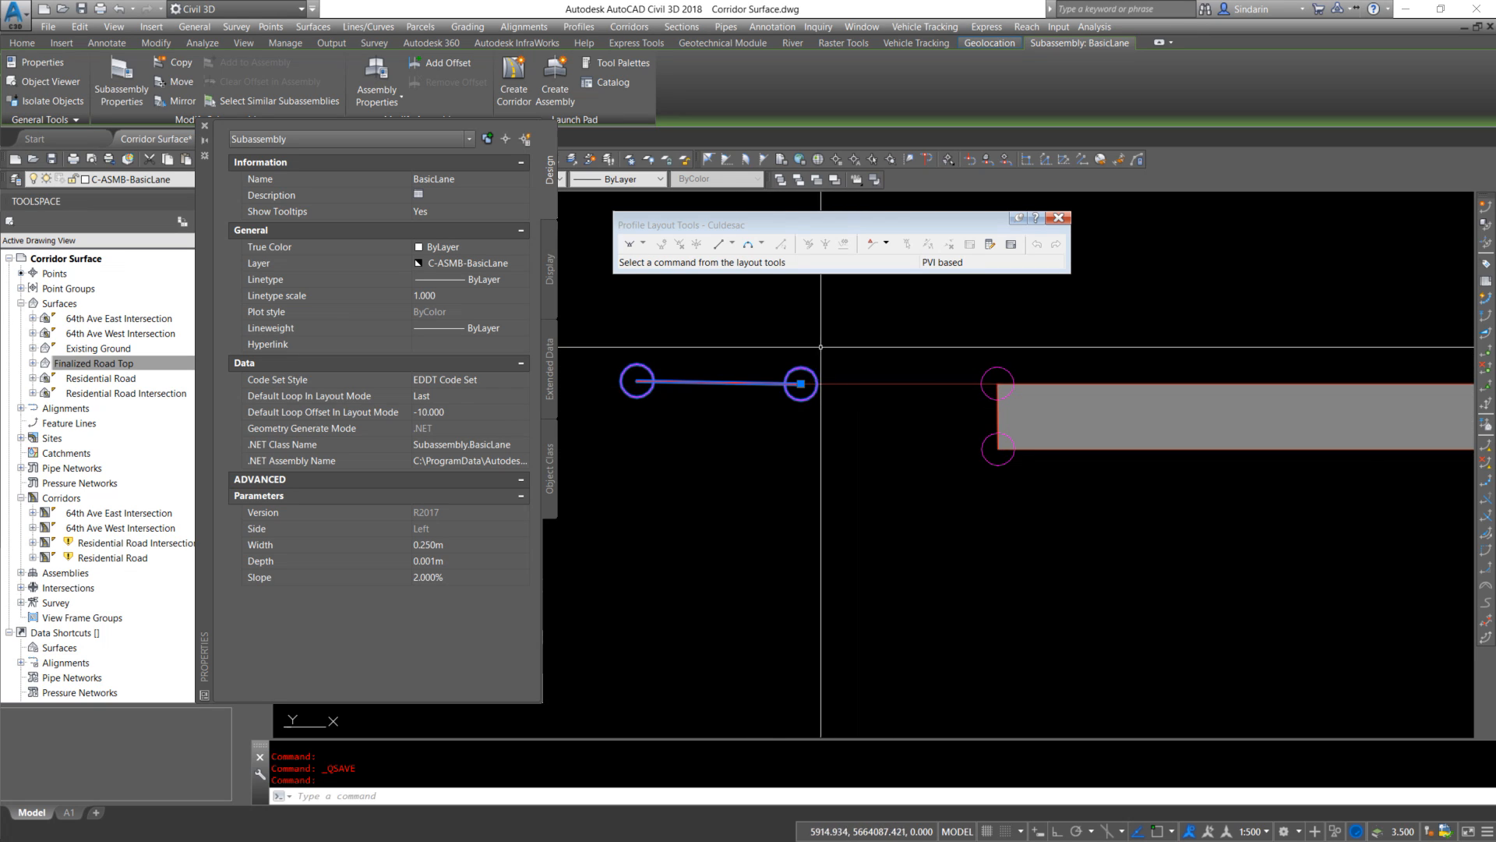
pyautogui.scroll(-2, 808, 394)
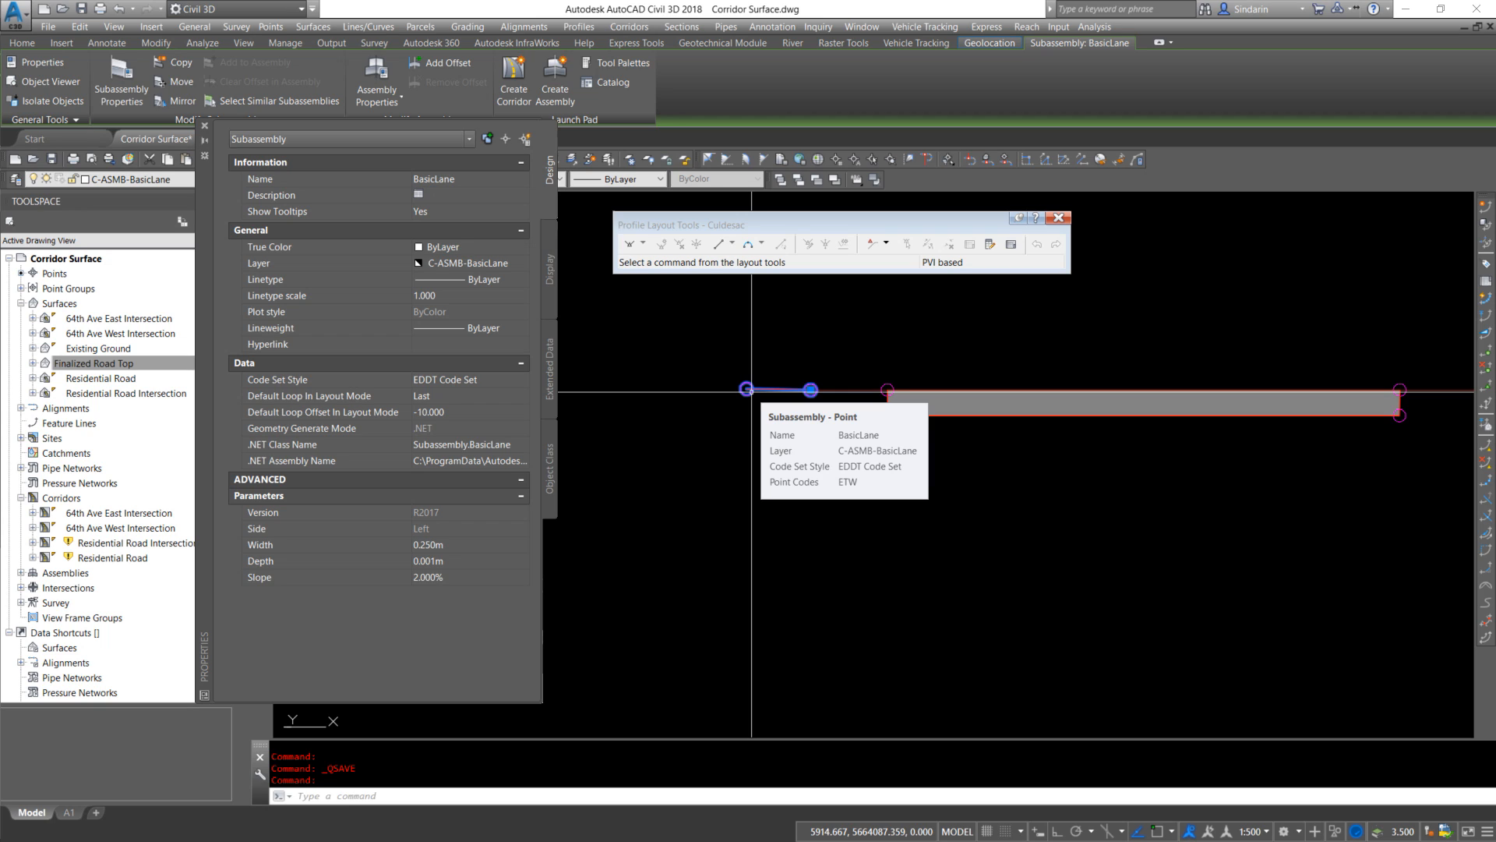
pyautogui.scroll(-5, 751, 392)
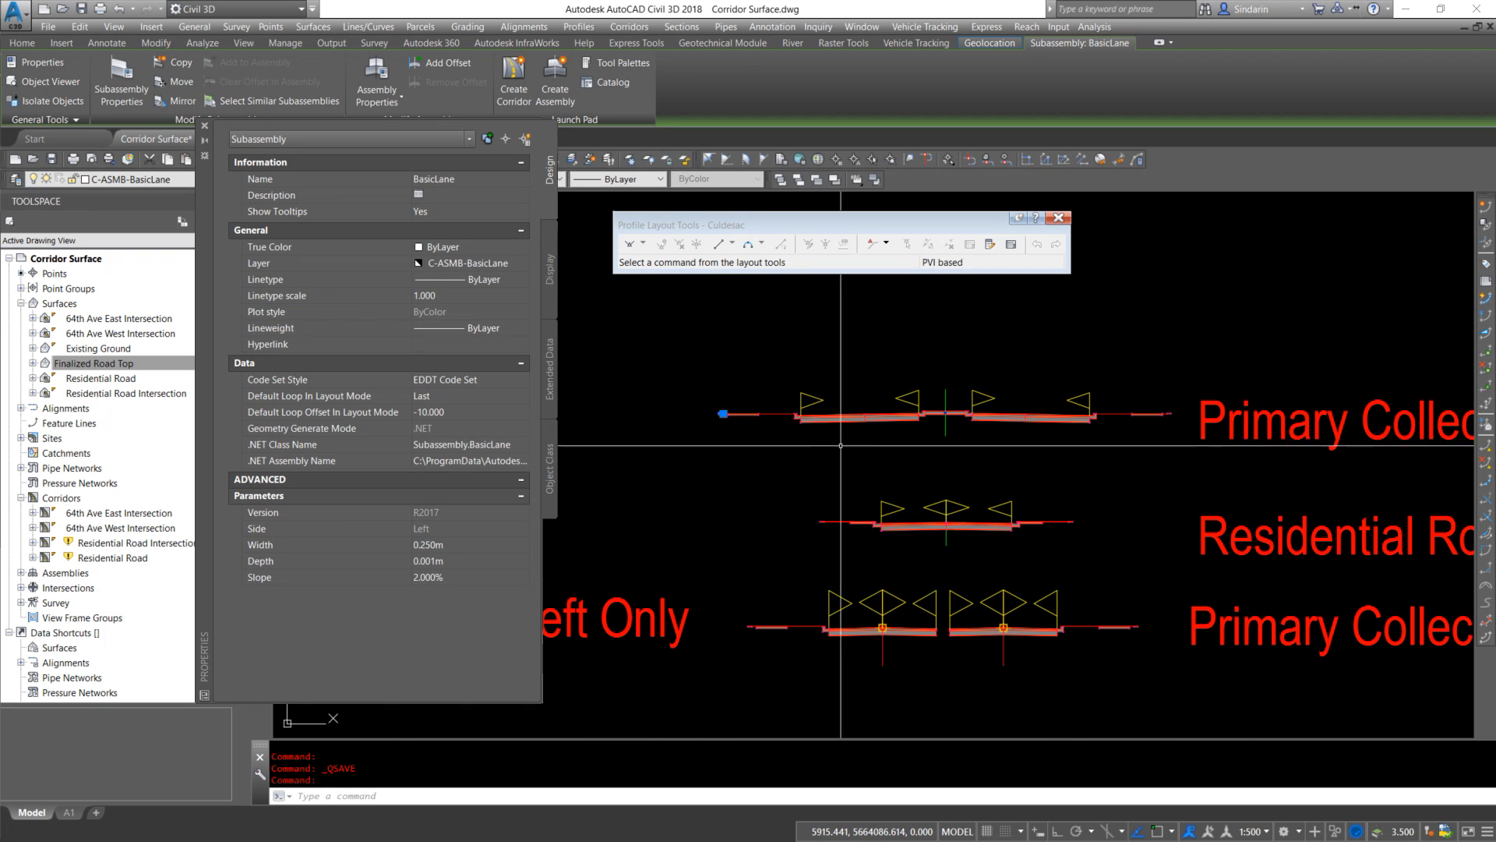
# Check the parameters of the outermost BasicLanes on both sides of all three assemblies together, close the properties and clear the selection
pyautogui.click(1173, 411)
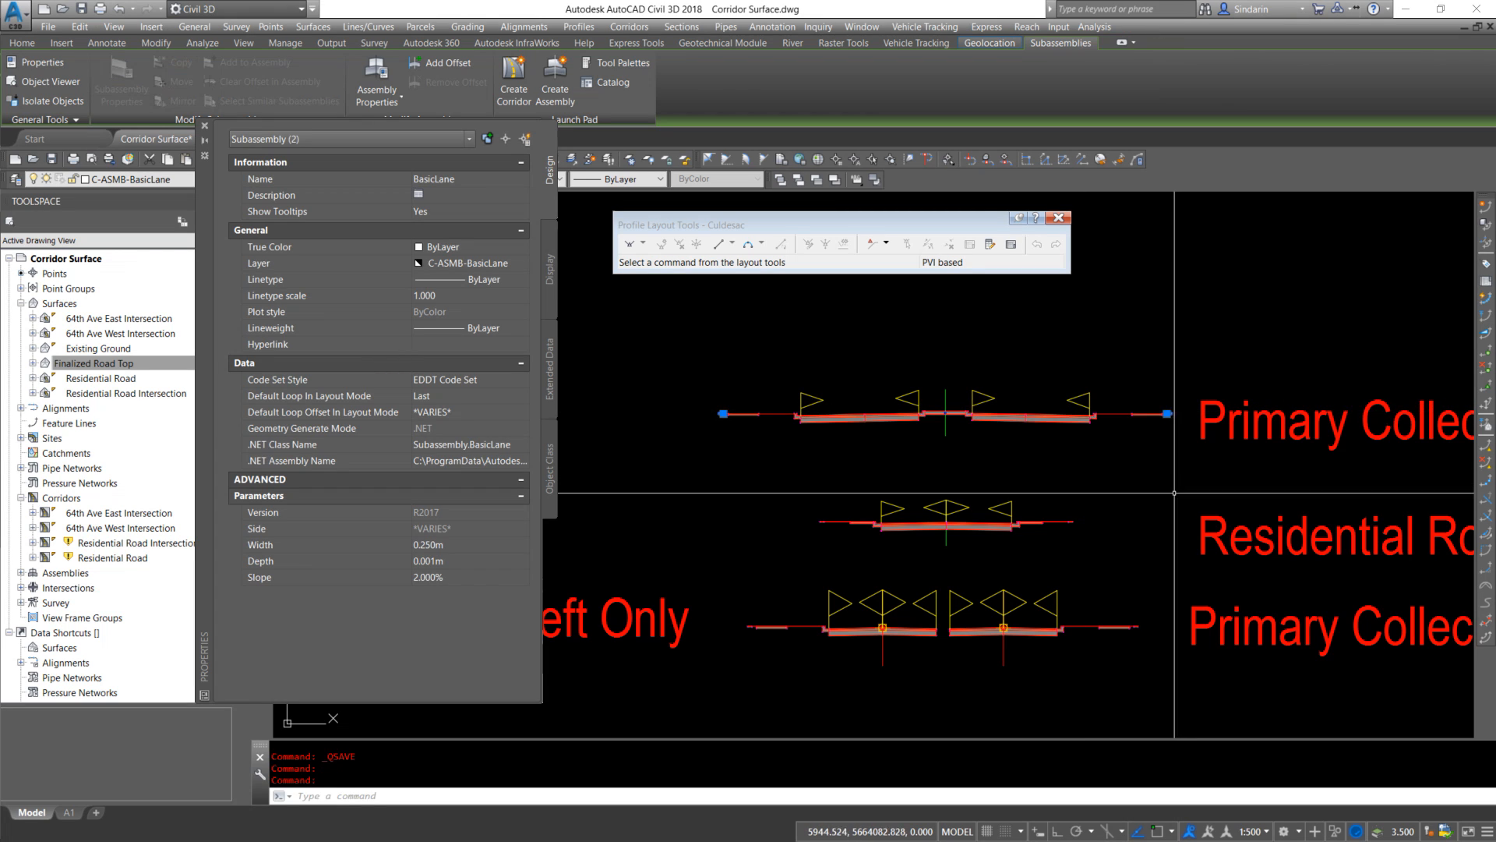
pyautogui.click(1075, 520)
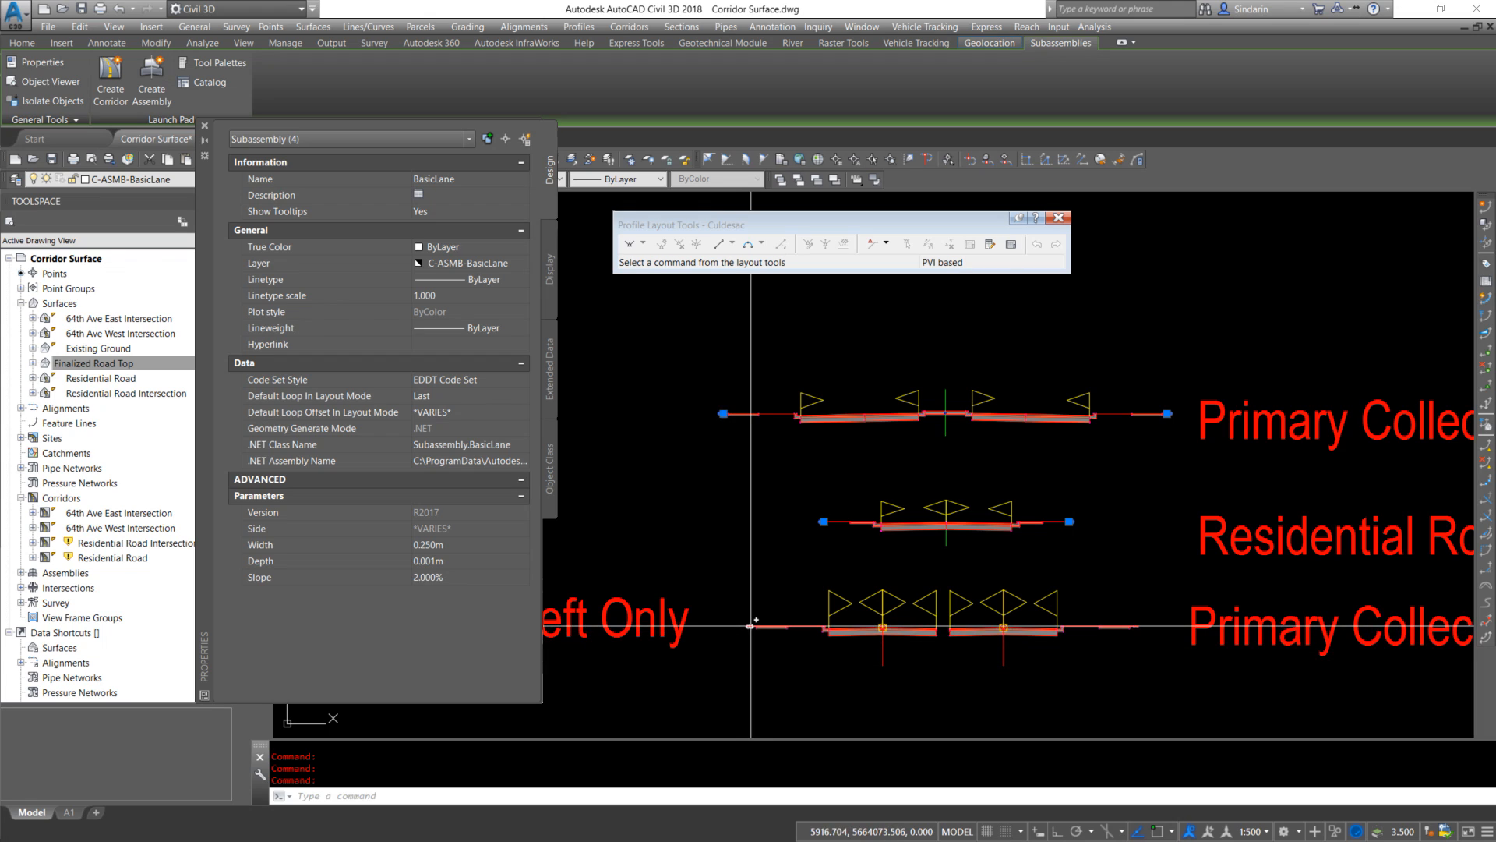
pyautogui.click(1135, 626)
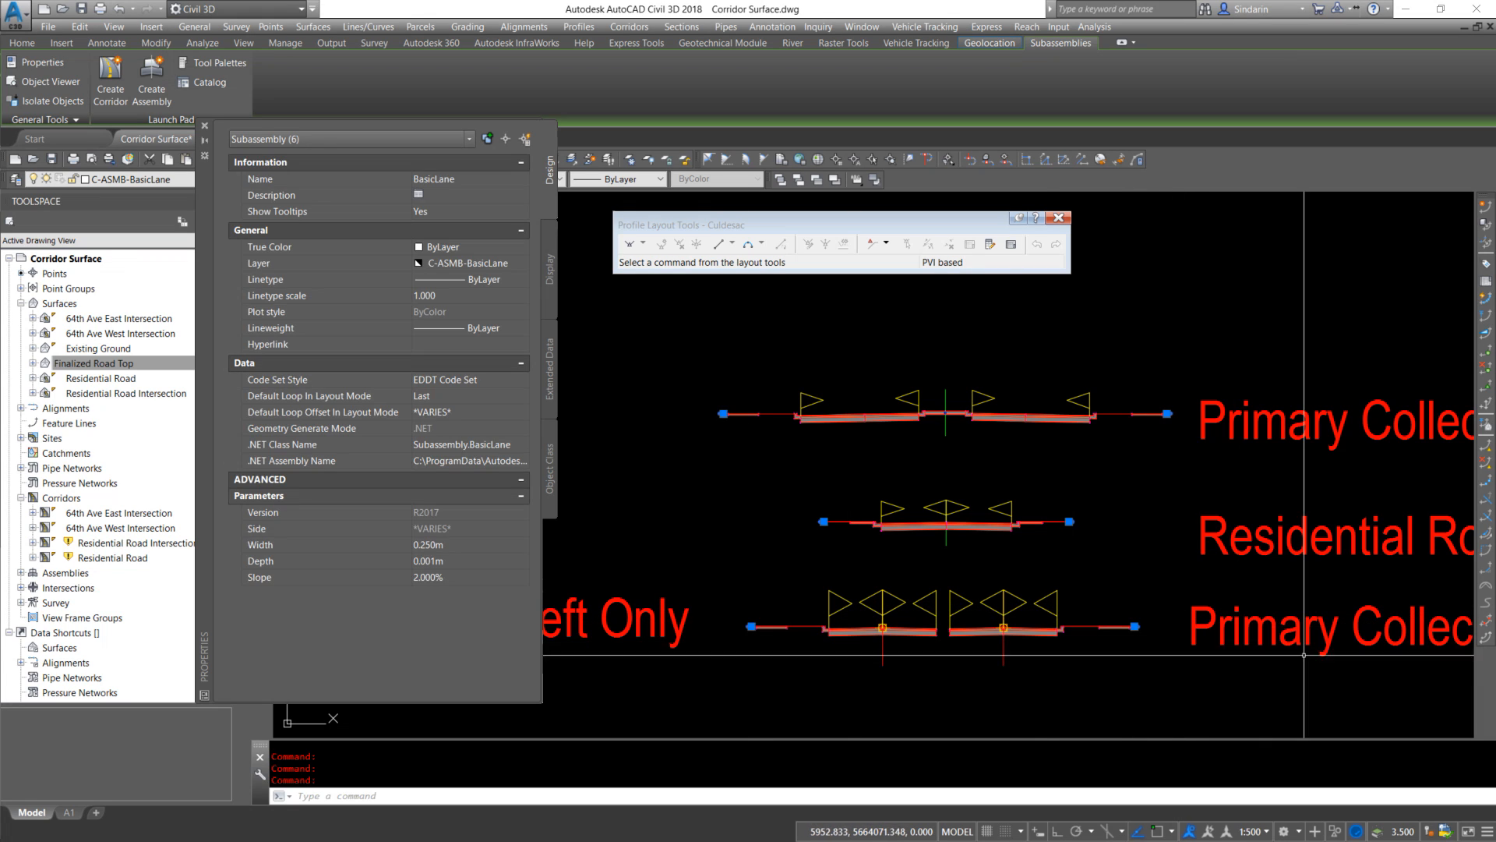
pyautogui.click(204, 123)
pyautogui.scroll(-12, 958, 465)
pyautogui.press('Escape')
# Turn on the Triangles component for plan view in the Finalized Road Top surface's style
pyautogui.scroll(-4, 781, 532)
pyautogui.moveTo(781, 532); pyautogui.dragTo(1126, 380, button='middle')
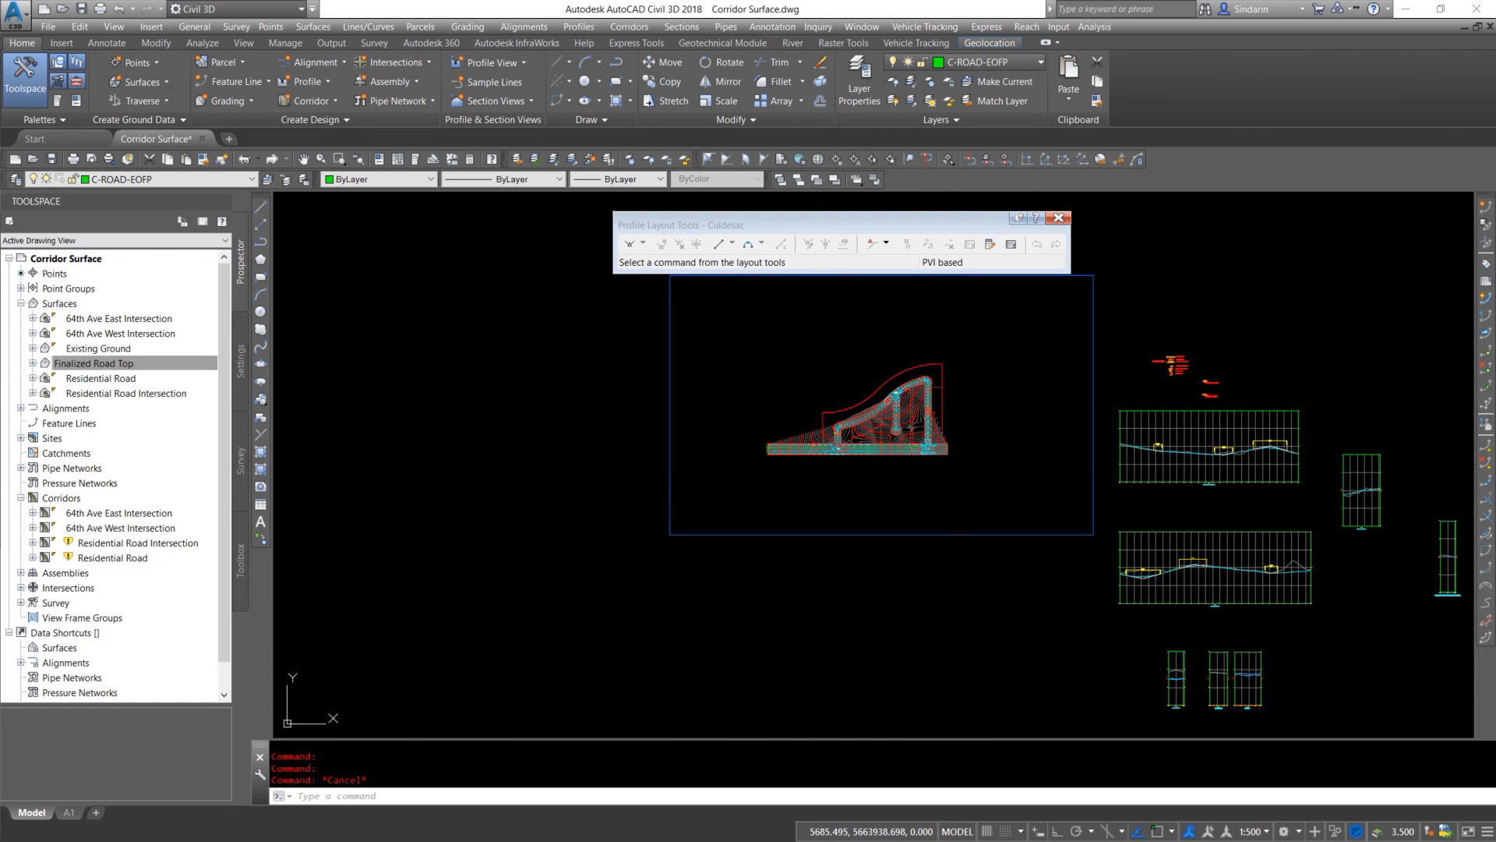
pyautogui.scroll(4, 886, 461)
pyautogui.moveTo(900, 380); pyautogui.dragTo(925, 480, button='middle')
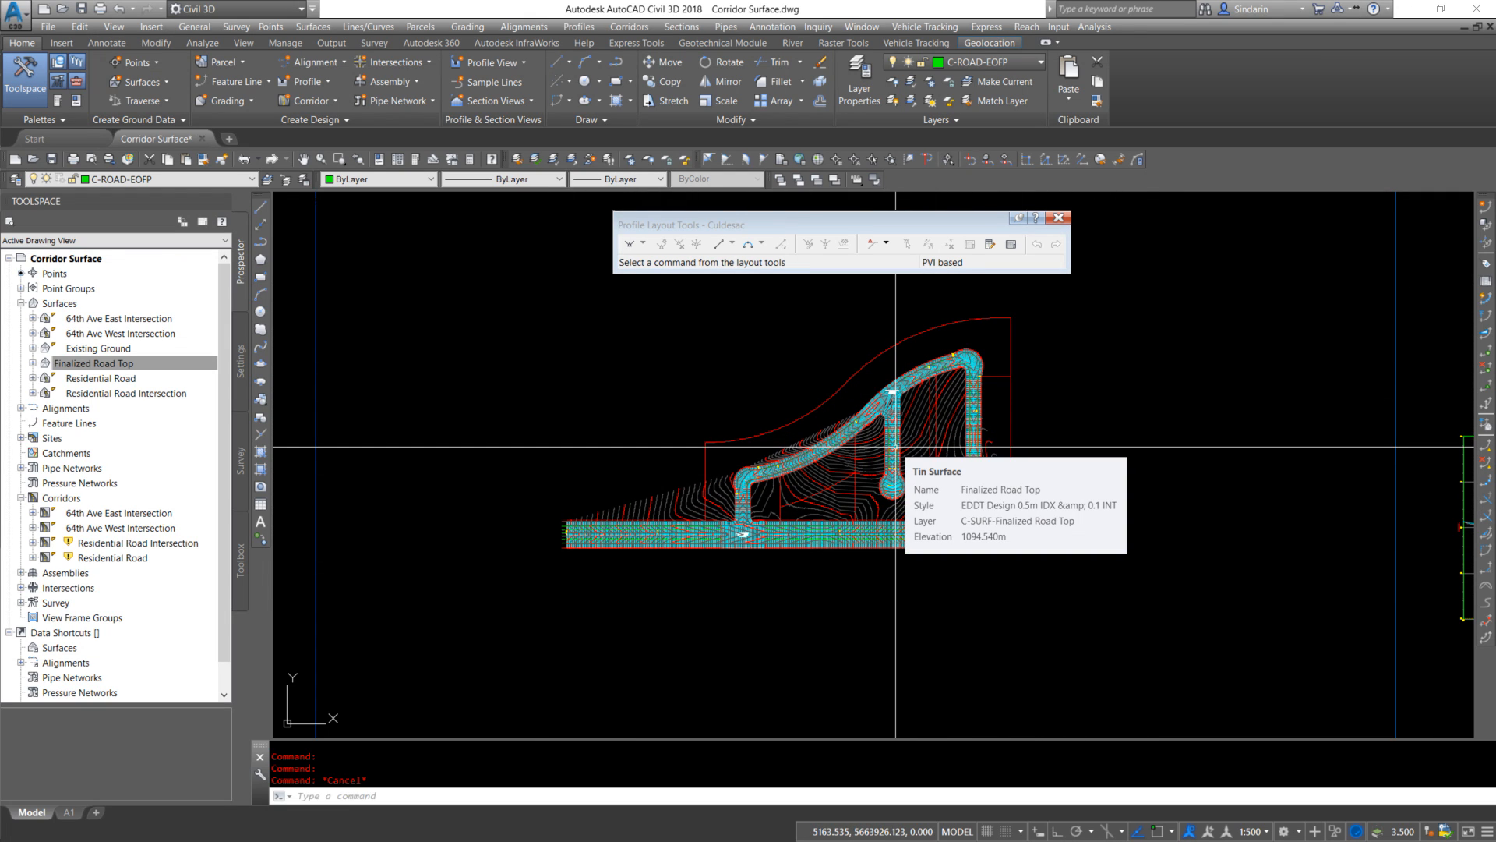
pyautogui.click(896, 447)
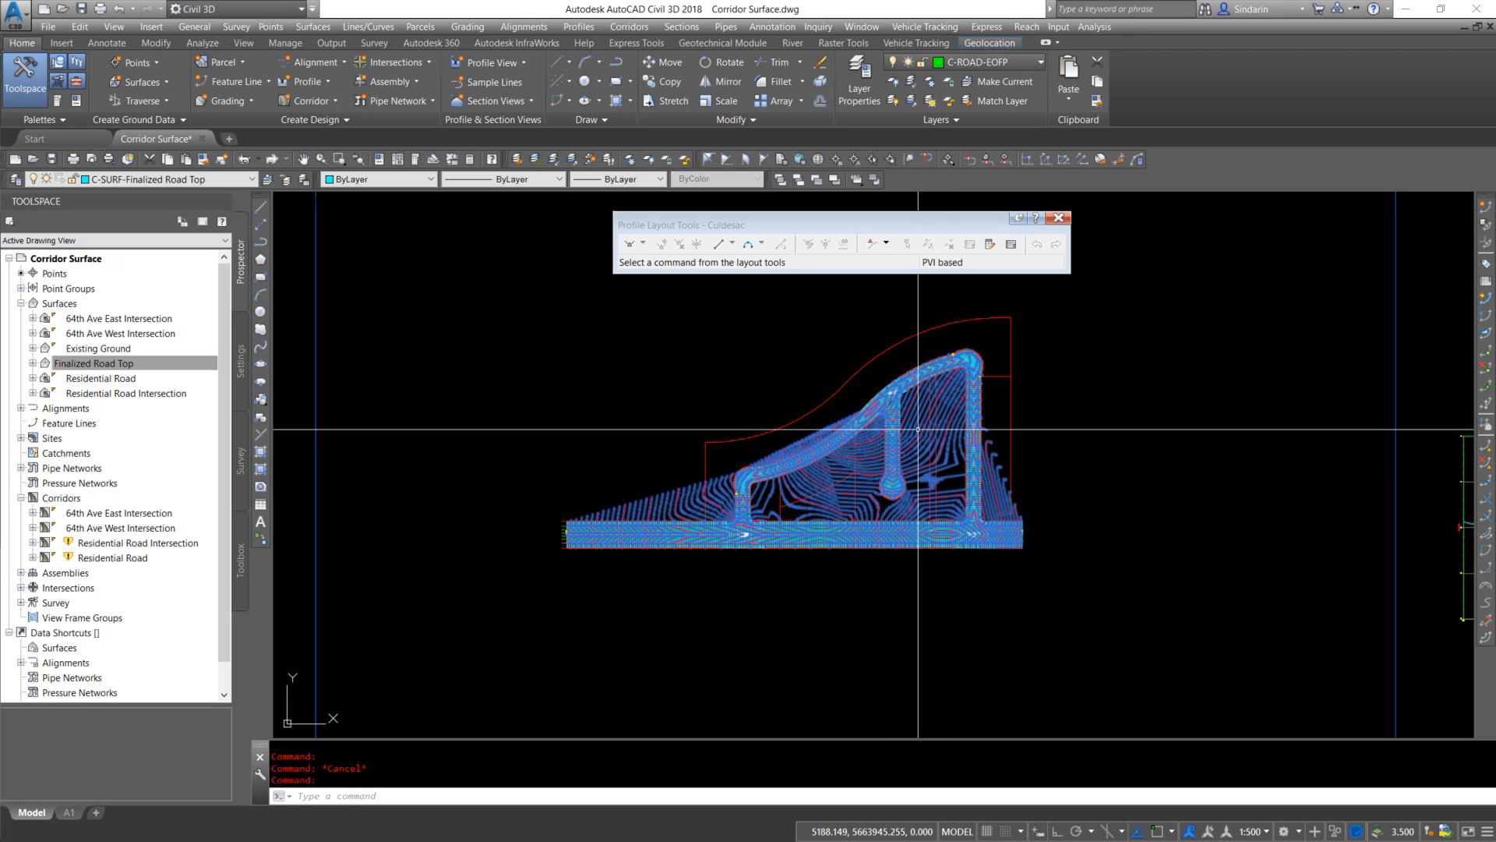
pyautogui.rightClick(928, 433)
pyautogui.click(997, 624)
pyautogui.click(839, 272)
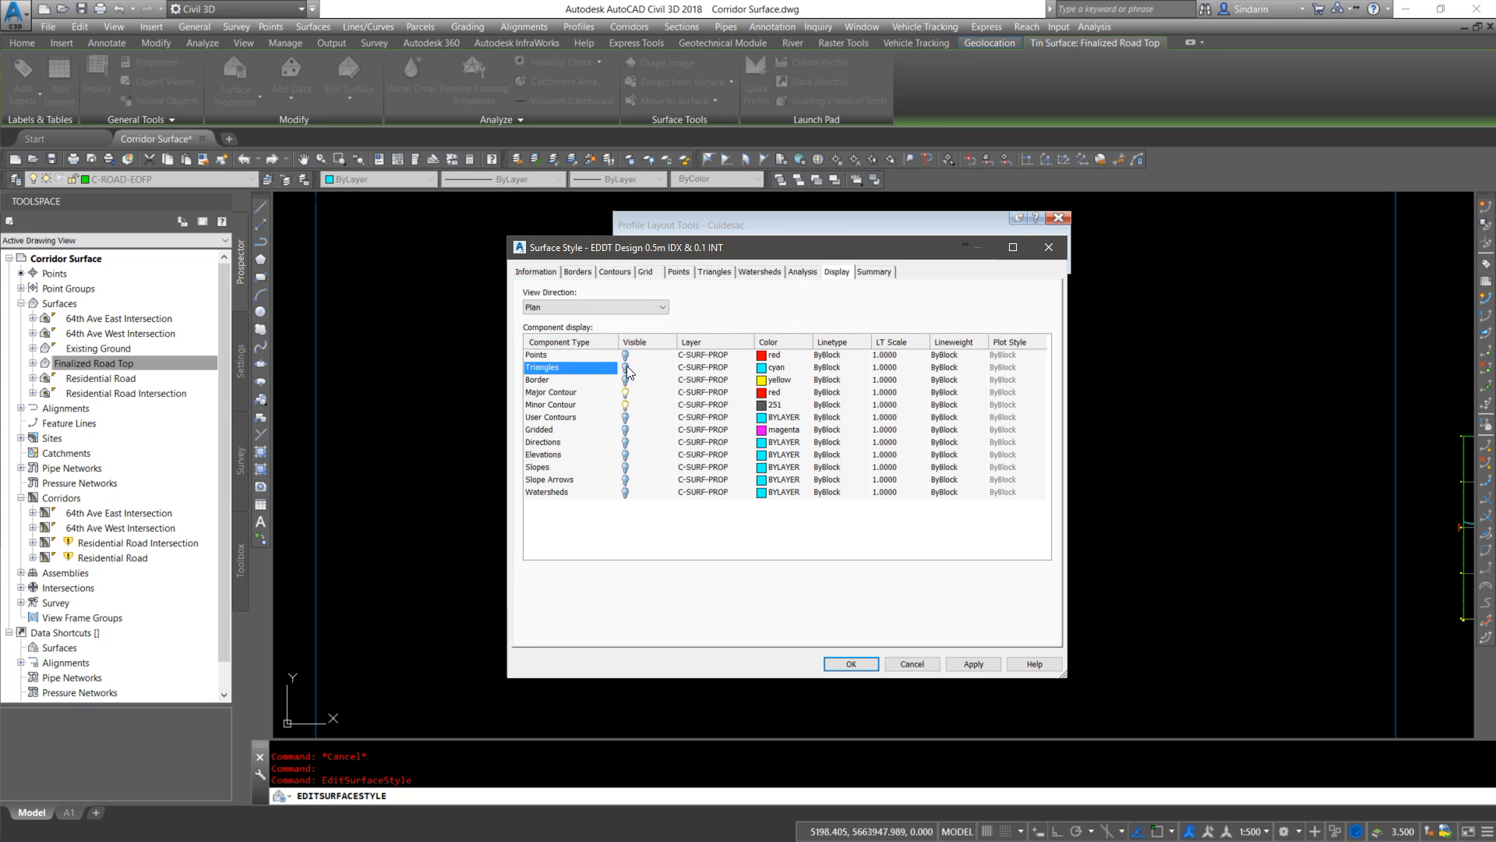
pyautogui.click(852, 664)
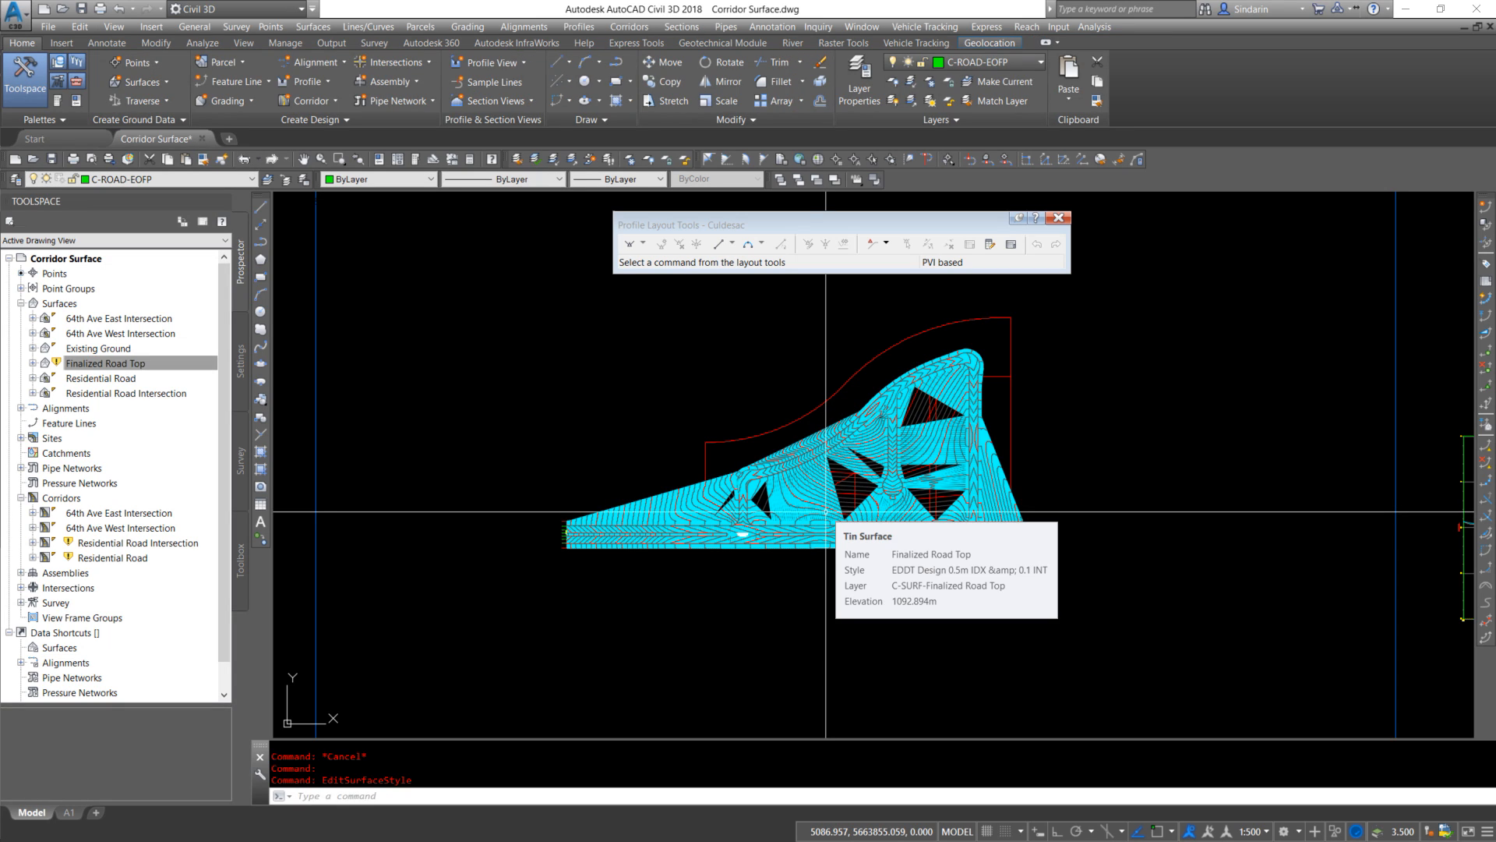
# Rebuild all corridors and the Finalized Road Top surface
pyautogui.rightClick(72, 501)
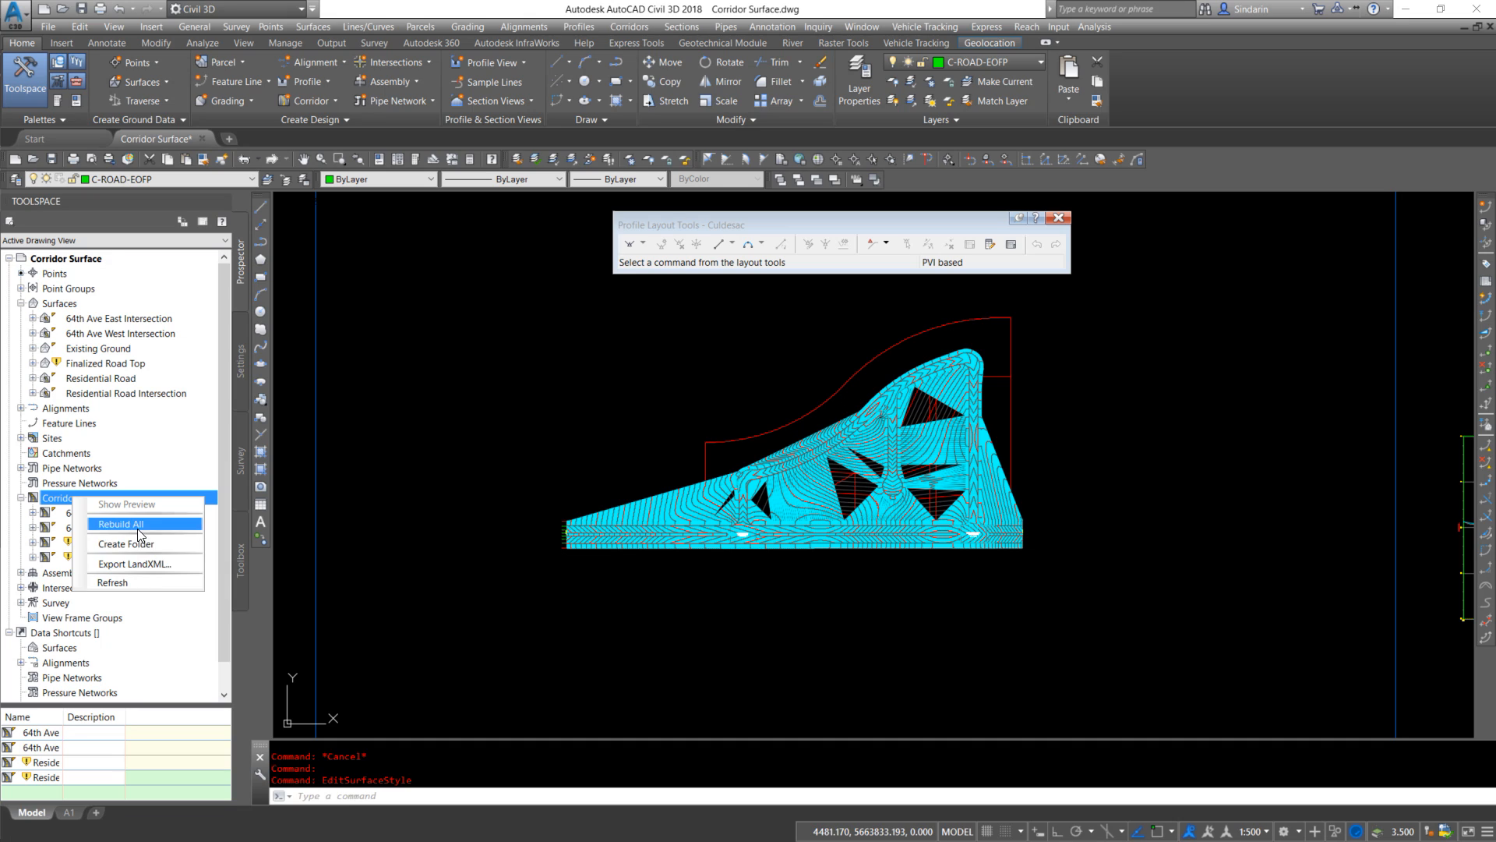
pyautogui.click(121, 524)
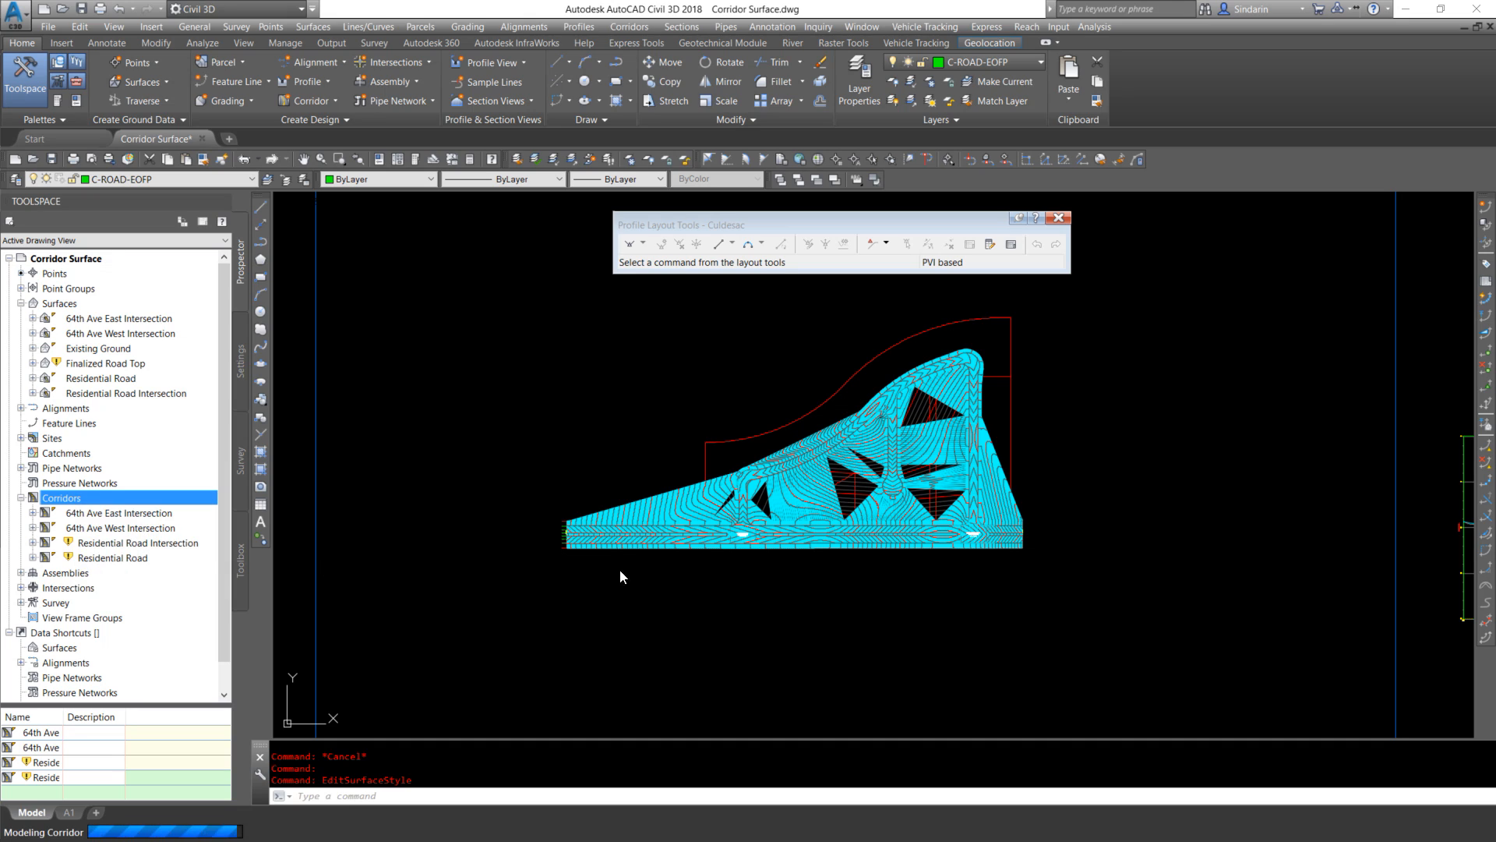
pyautogui.rightClick(93, 366)
pyautogui.click(138, 405)
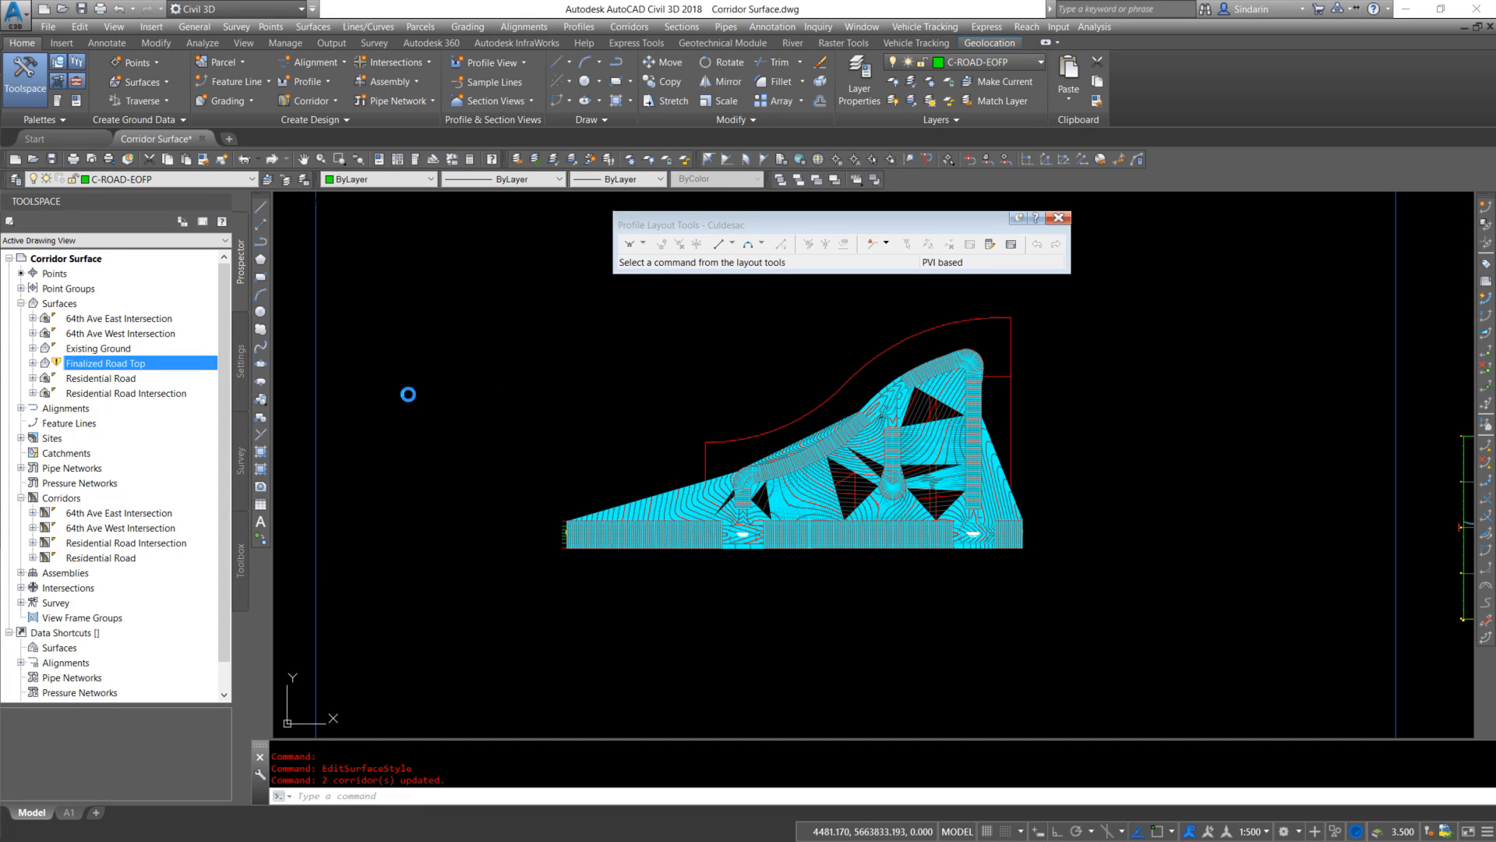
# Examine the Finalized Road Top triangulation spanning the open areas between the roads, cul-de-sac and intersections
pyautogui.scroll(5, 919, 502)
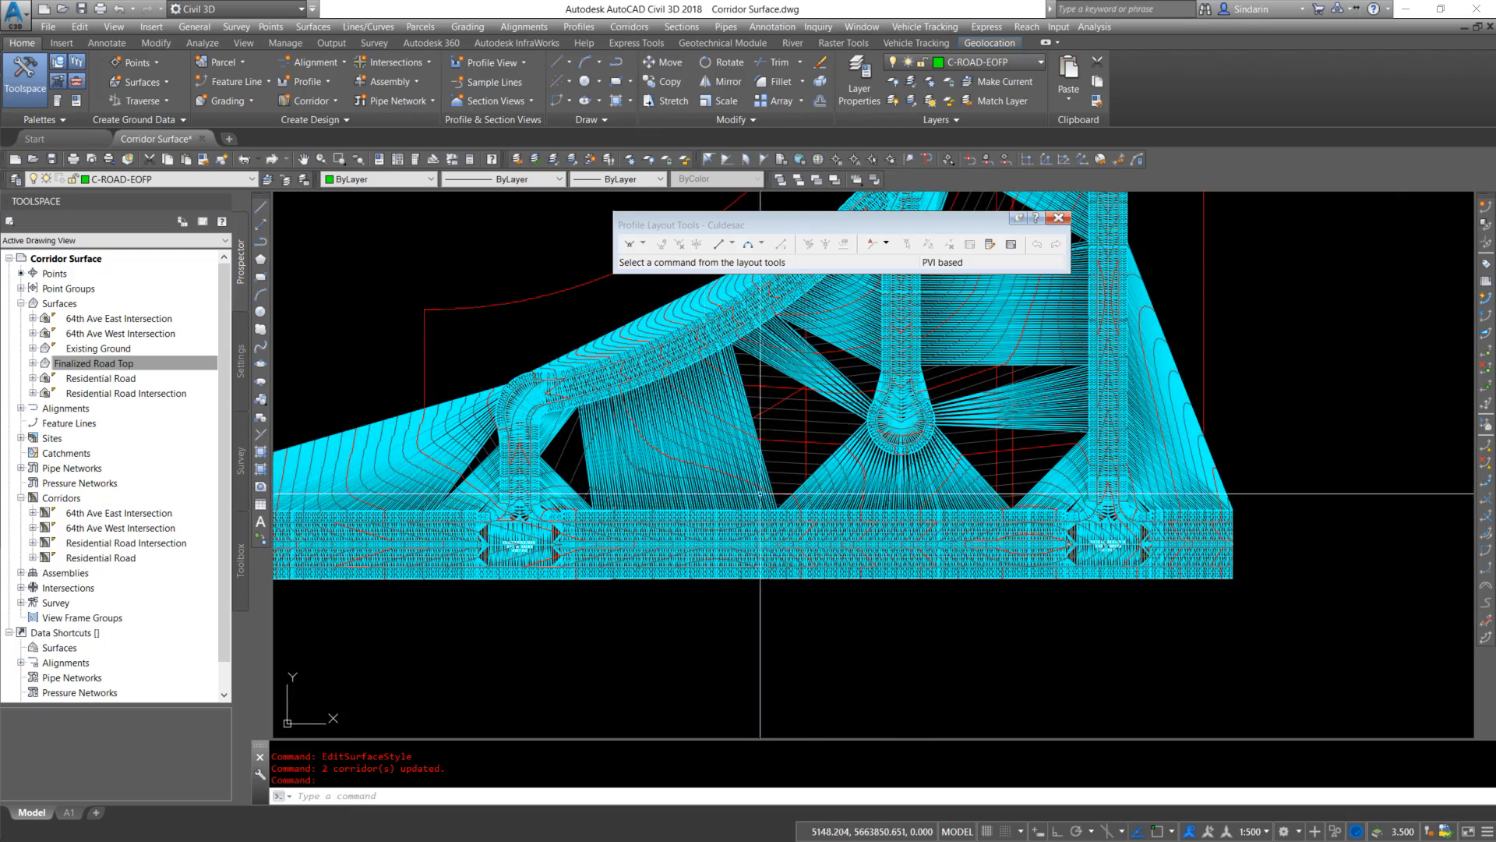
pyautogui.moveTo(627, 481); pyautogui.dragTo(785, 502, button='middle')
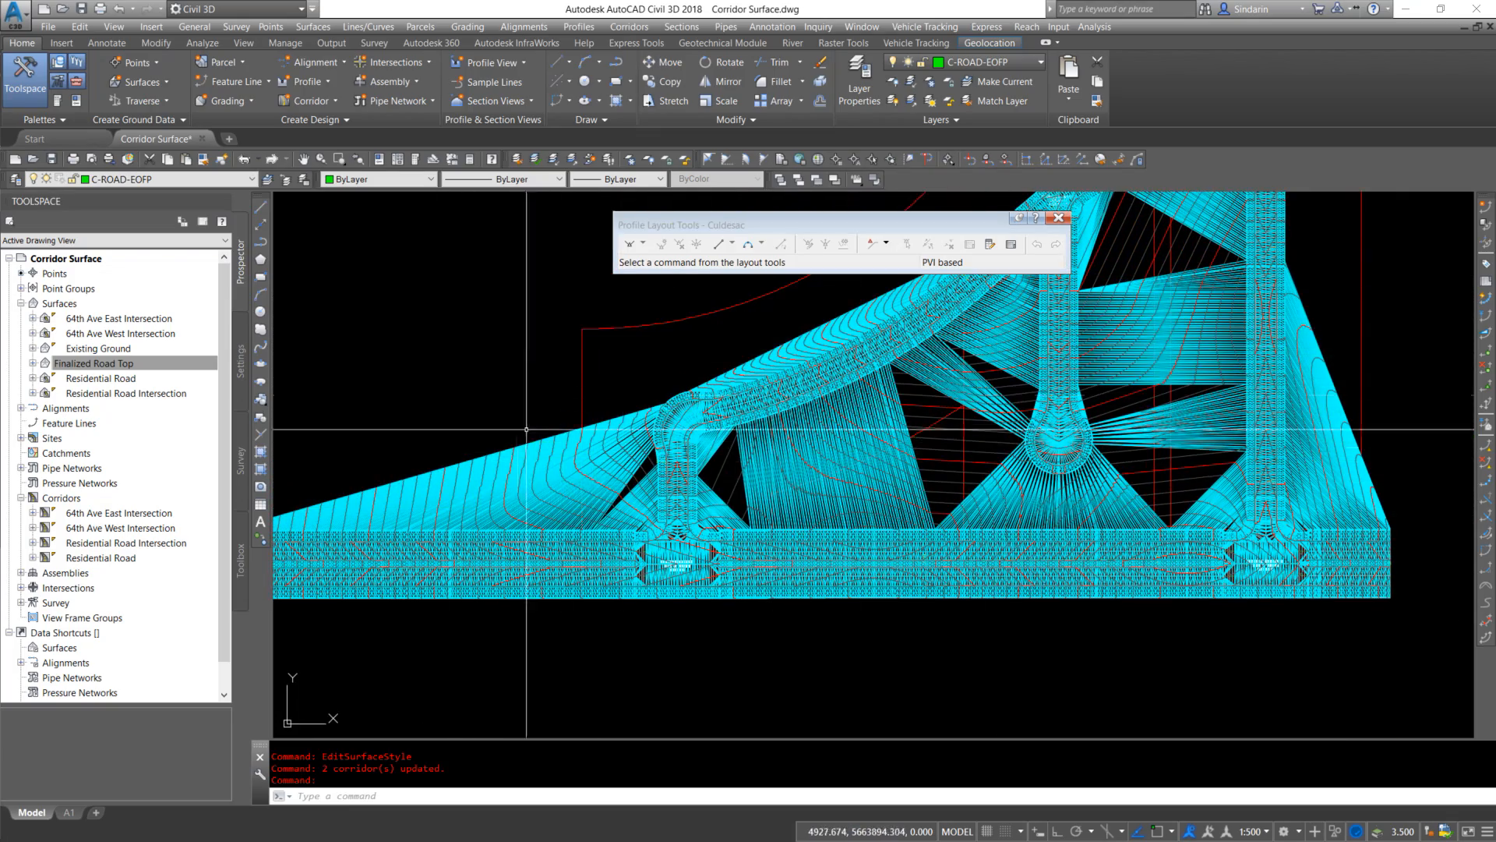
pyautogui.scroll(-2, 844, 471)
pyautogui.scroll(2, 989, 533)
pyautogui.scroll(2, 965, 537)
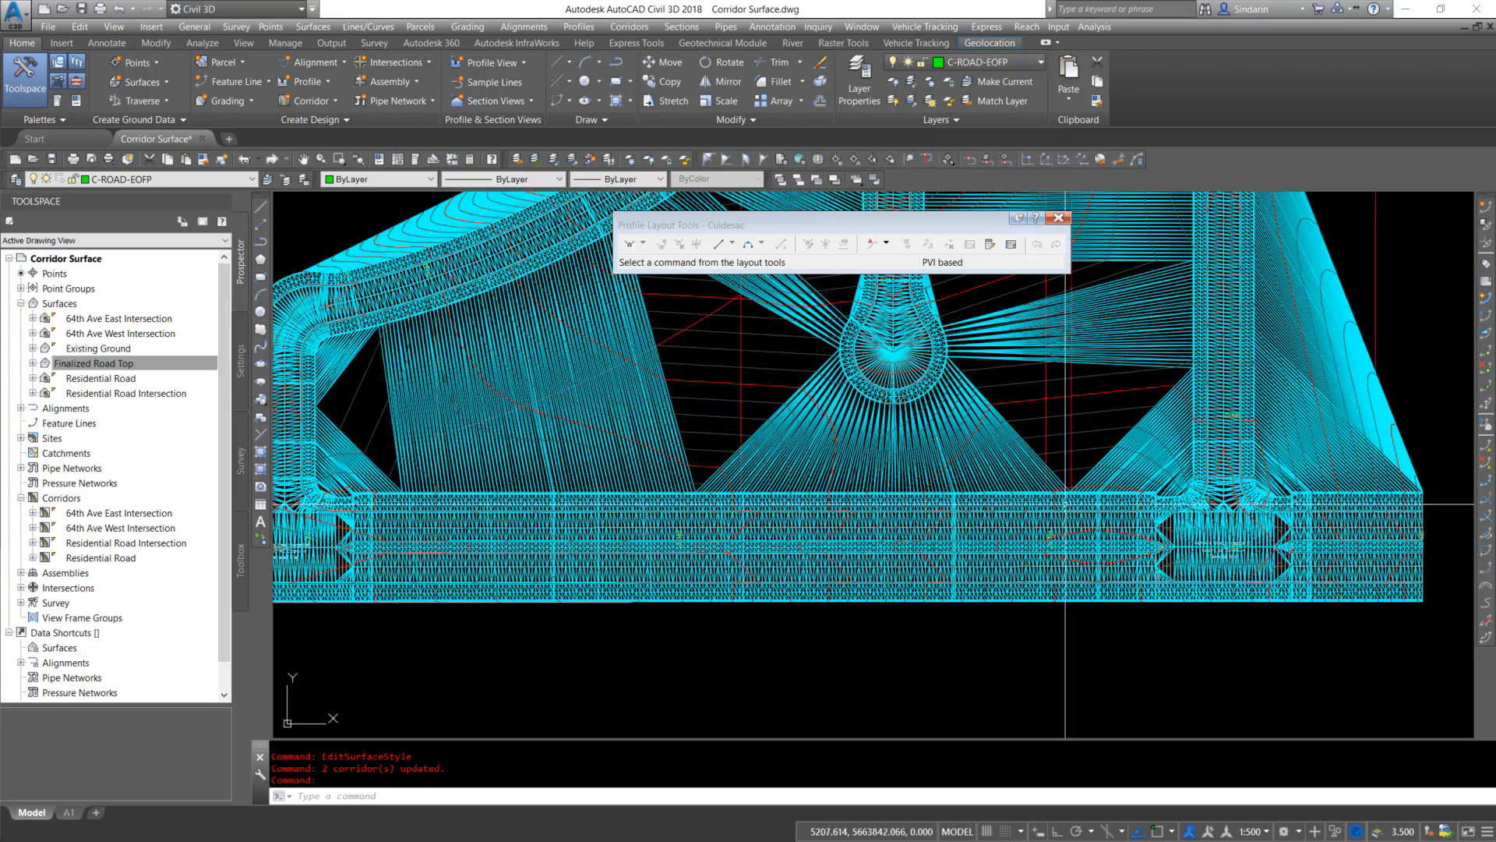
pyautogui.moveTo(980, 445); pyautogui.dragTo(917, 539, button='middle')
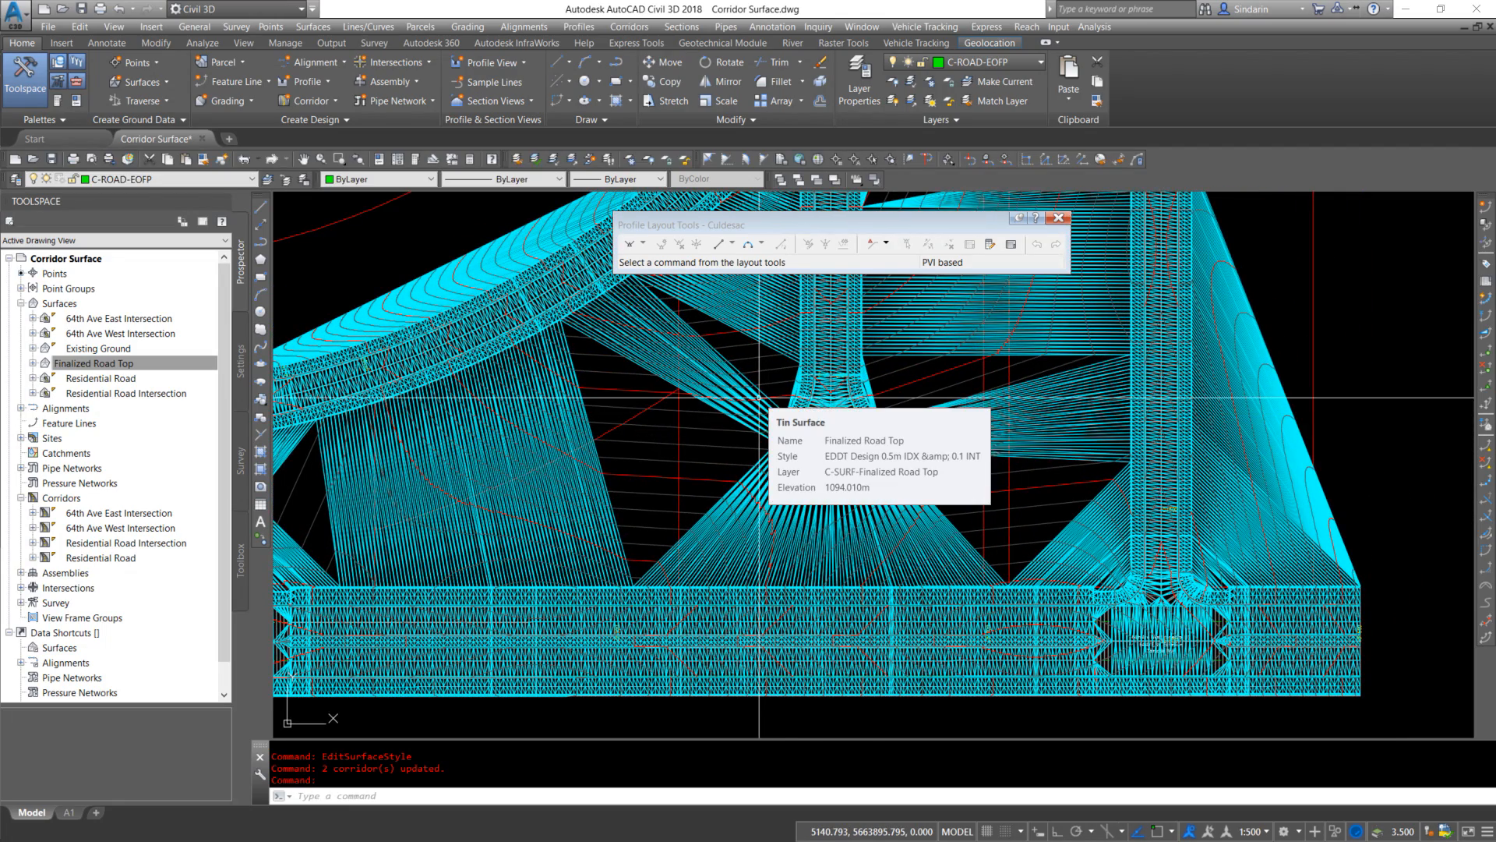
pyautogui.scroll(-3, 759, 399)
pyautogui.scroll(2, 877, 424)
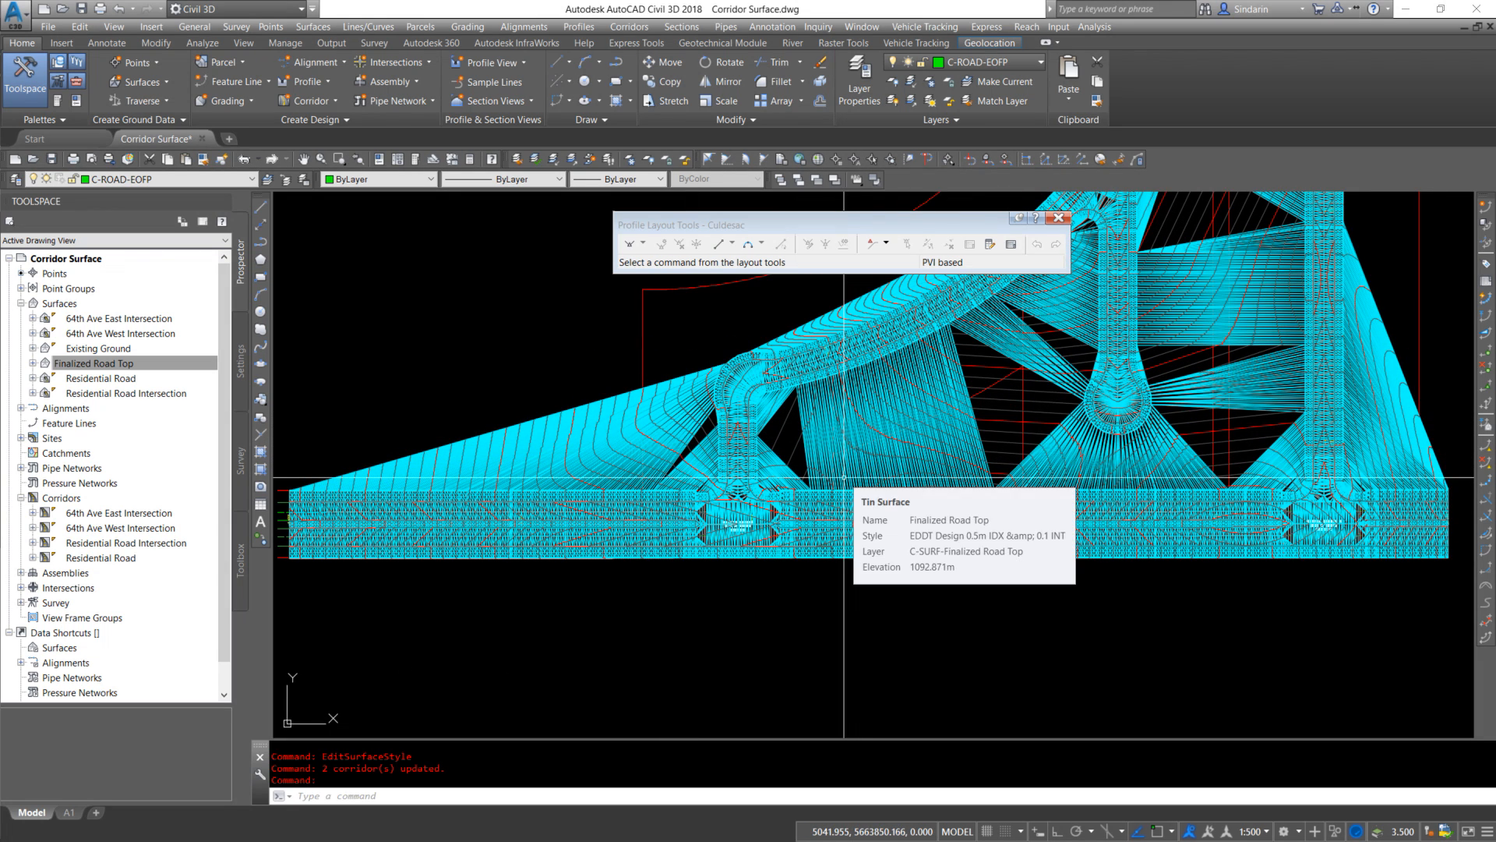
# Enable the maximum triangle length in the Finalized Road Top surface's build options, set it to 10 m, and rebuild the surface
pyautogui.click(843, 468)
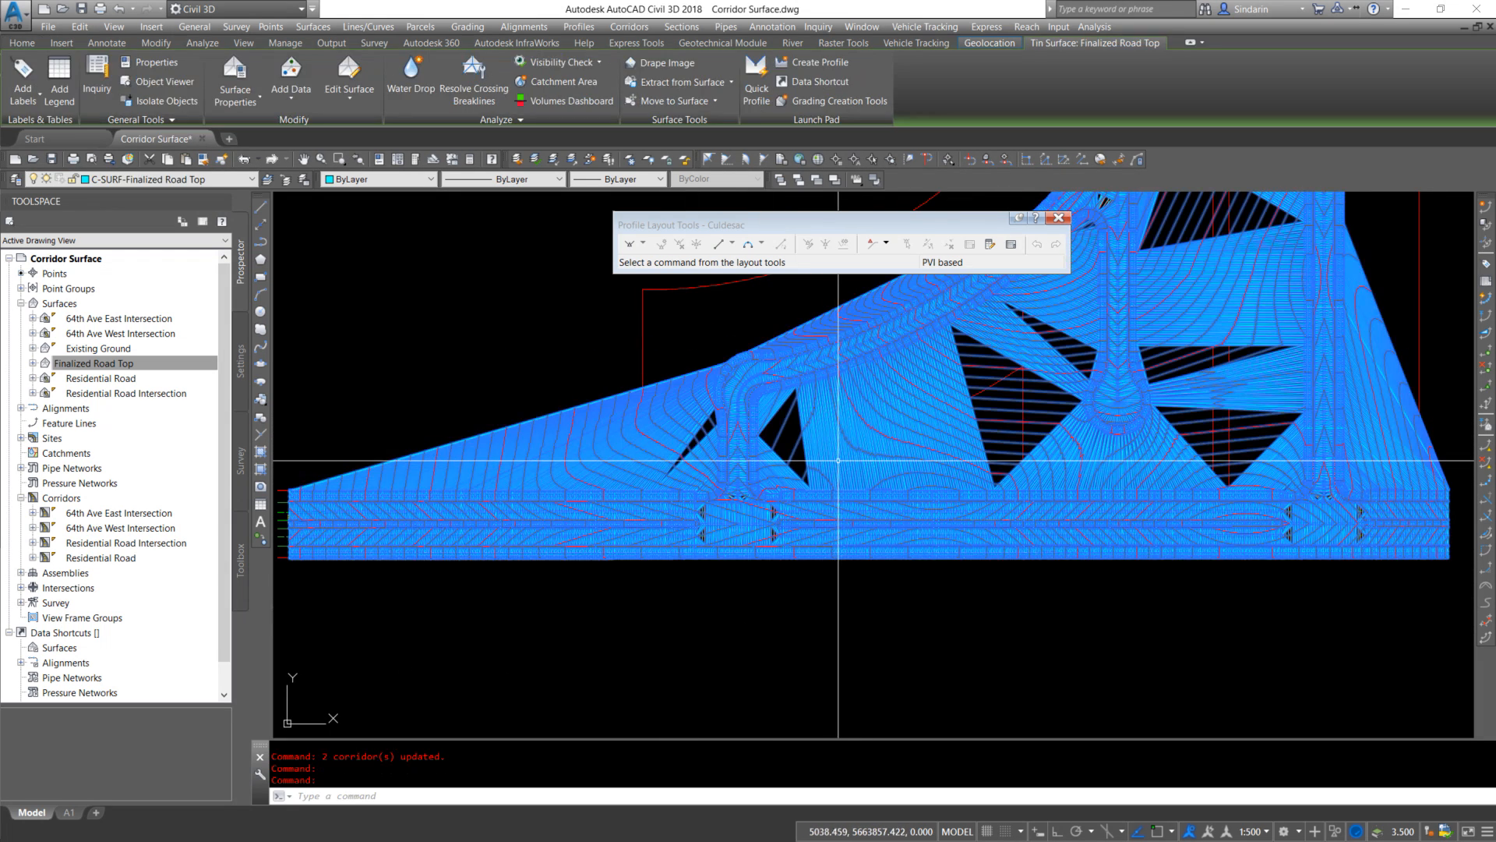
pyautogui.rightClick(855, 462)
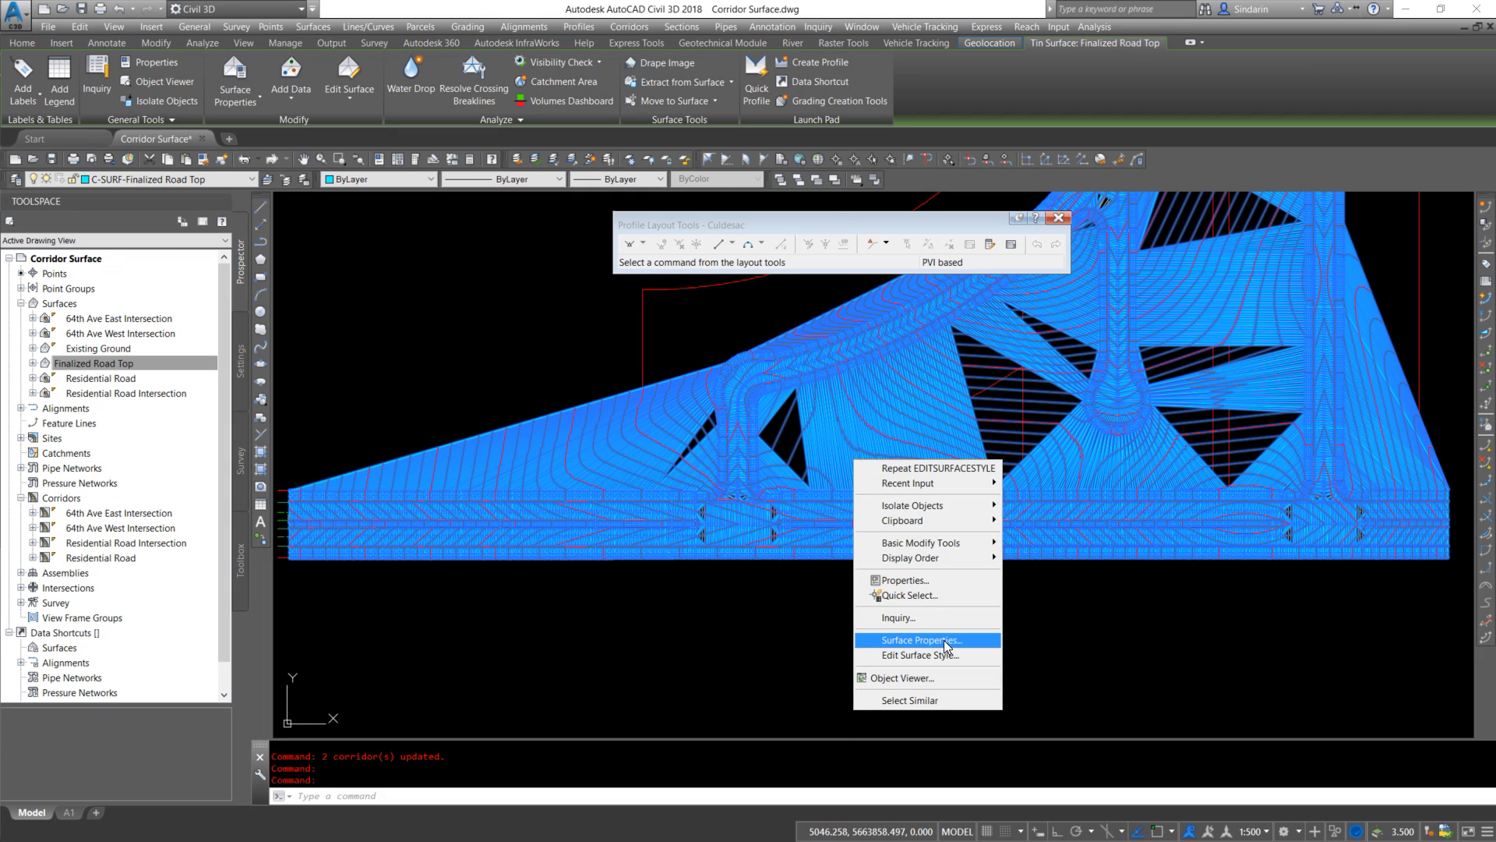
pyautogui.click(945, 641)
pyautogui.click(579, 273)
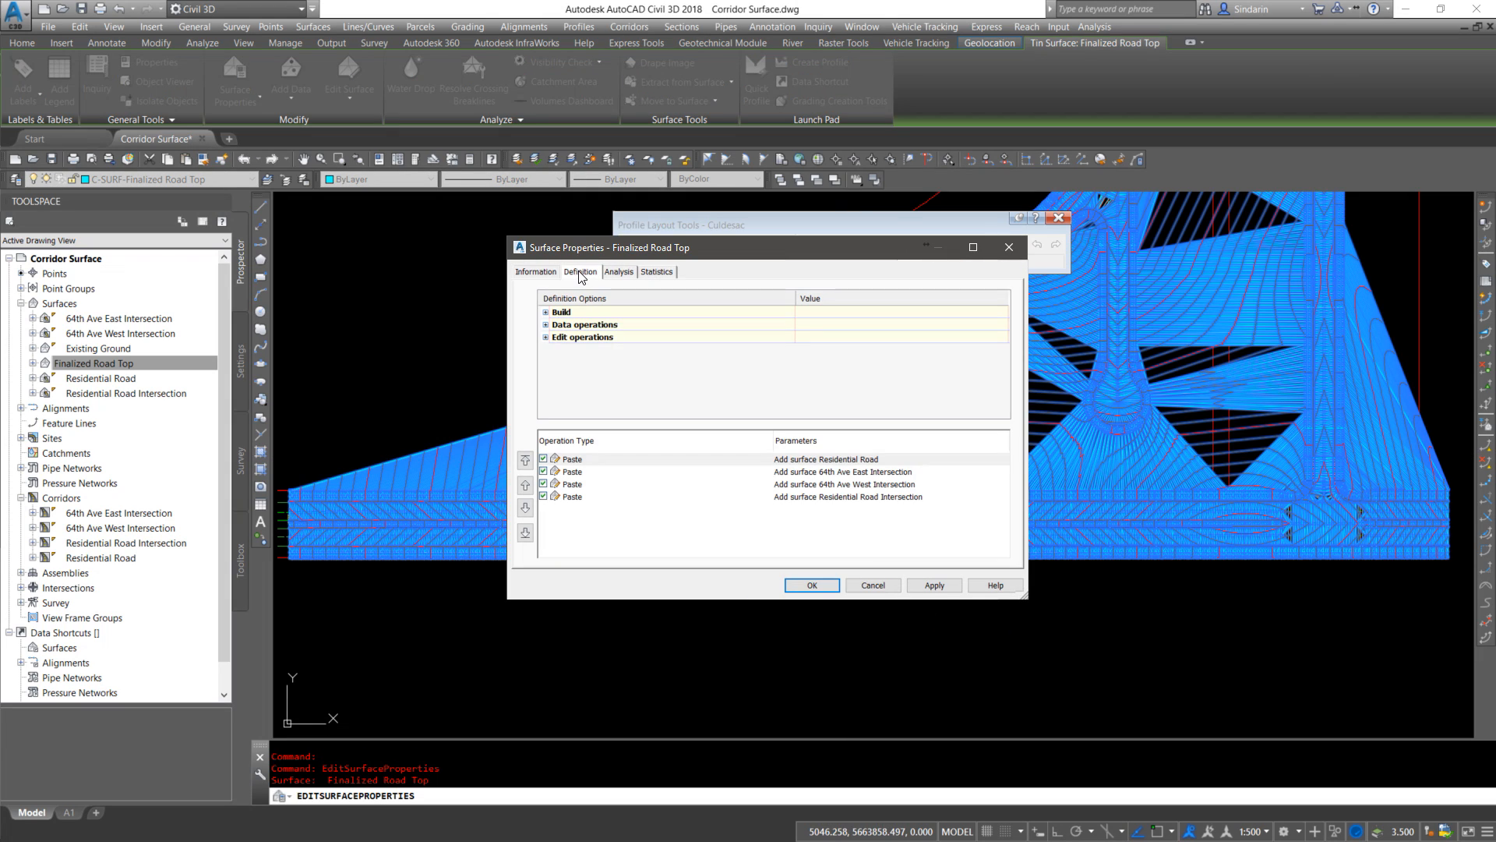
pyautogui.click(546, 313)
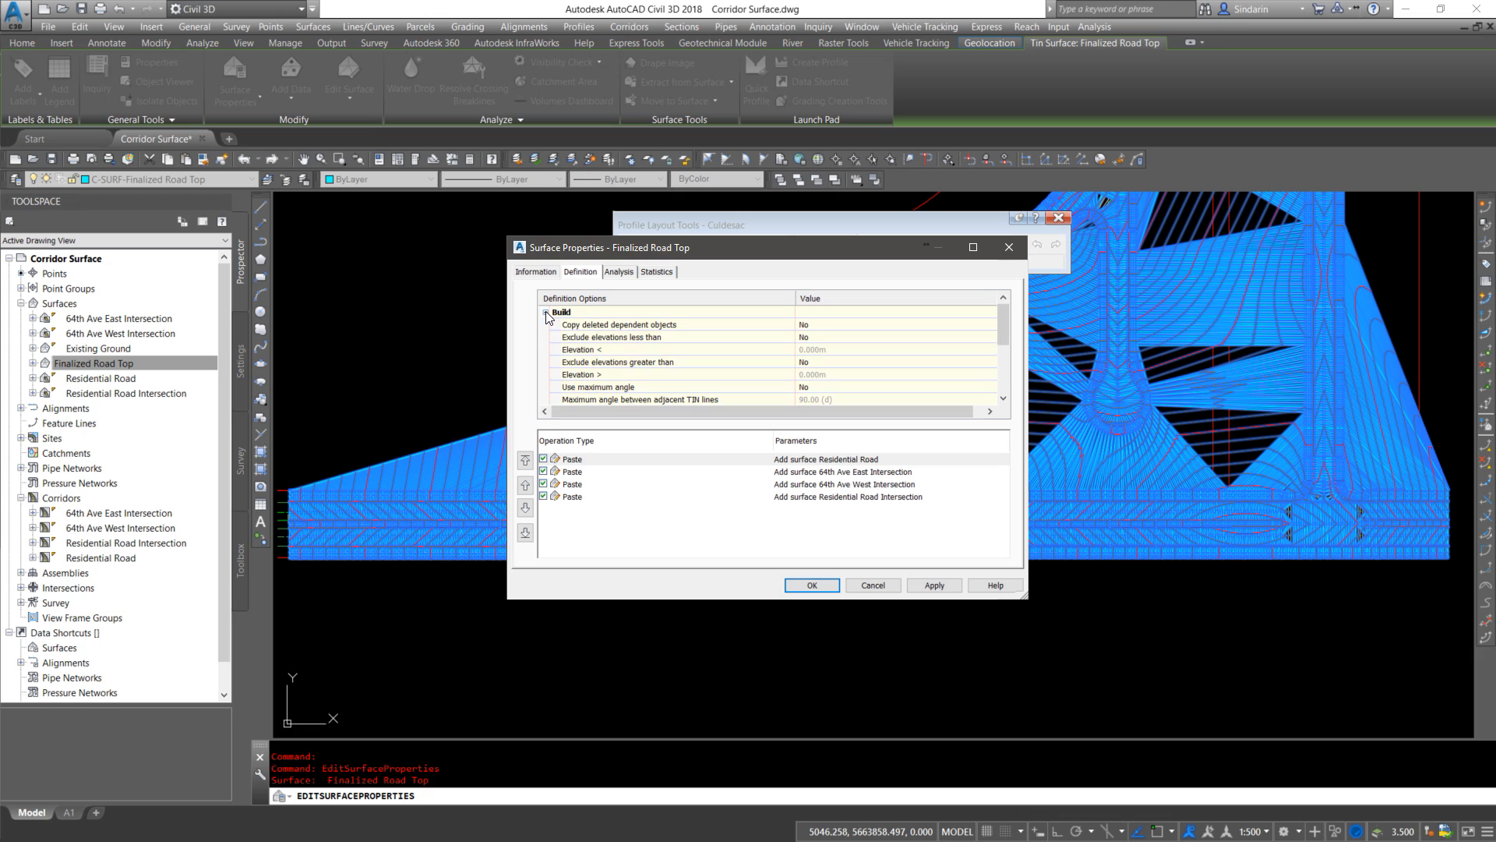
pyautogui.scroll(-1, 627, 389)
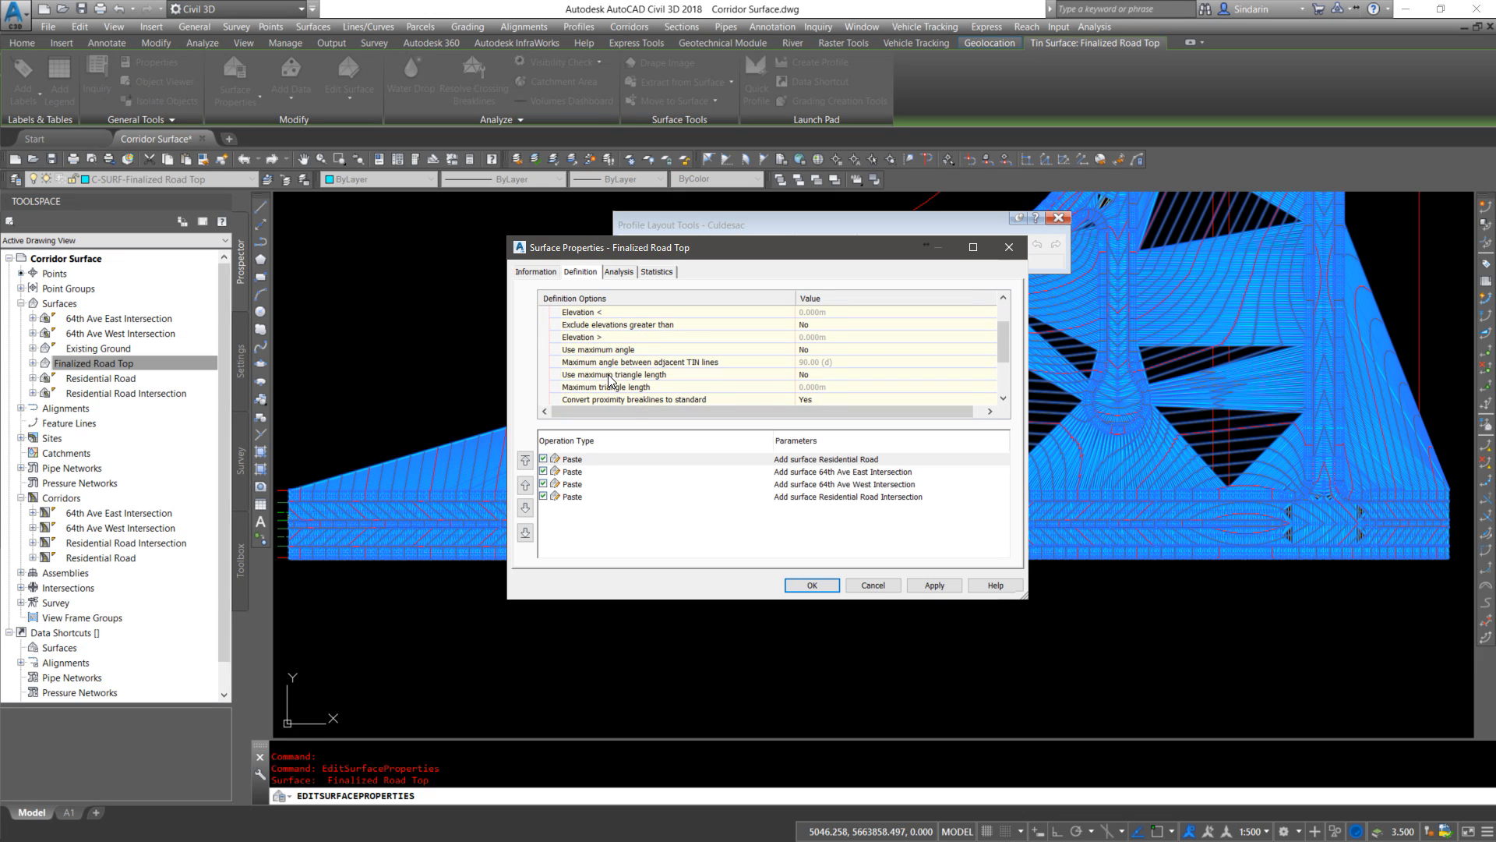
pyautogui.click(818, 374)
pyautogui.click(818, 399)
pyautogui.click(828, 388)
pyautogui.write('10')
pyautogui.click(601, 376)
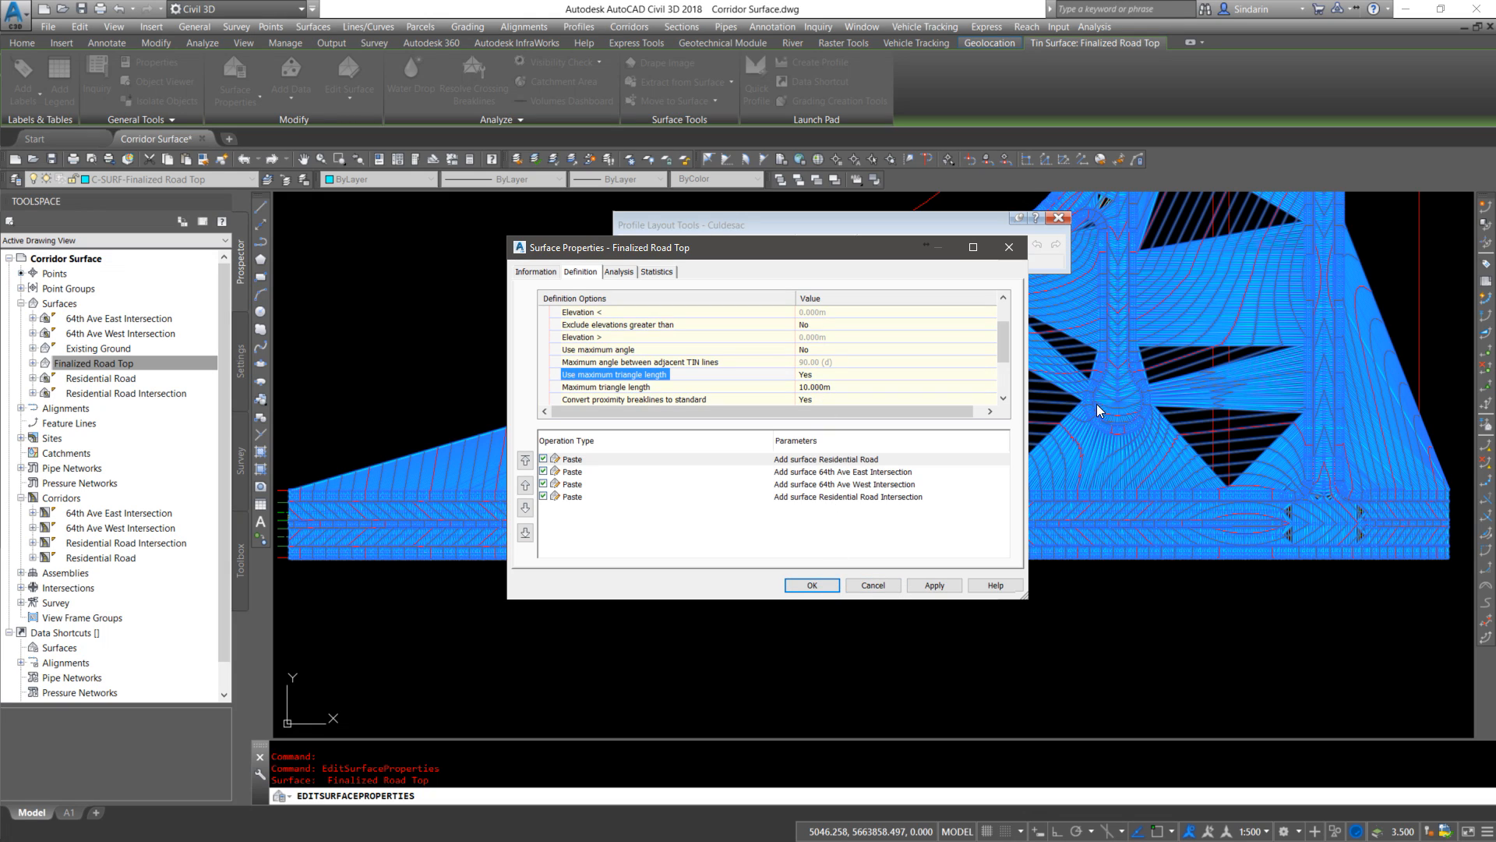
pyautogui.click(813, 585)
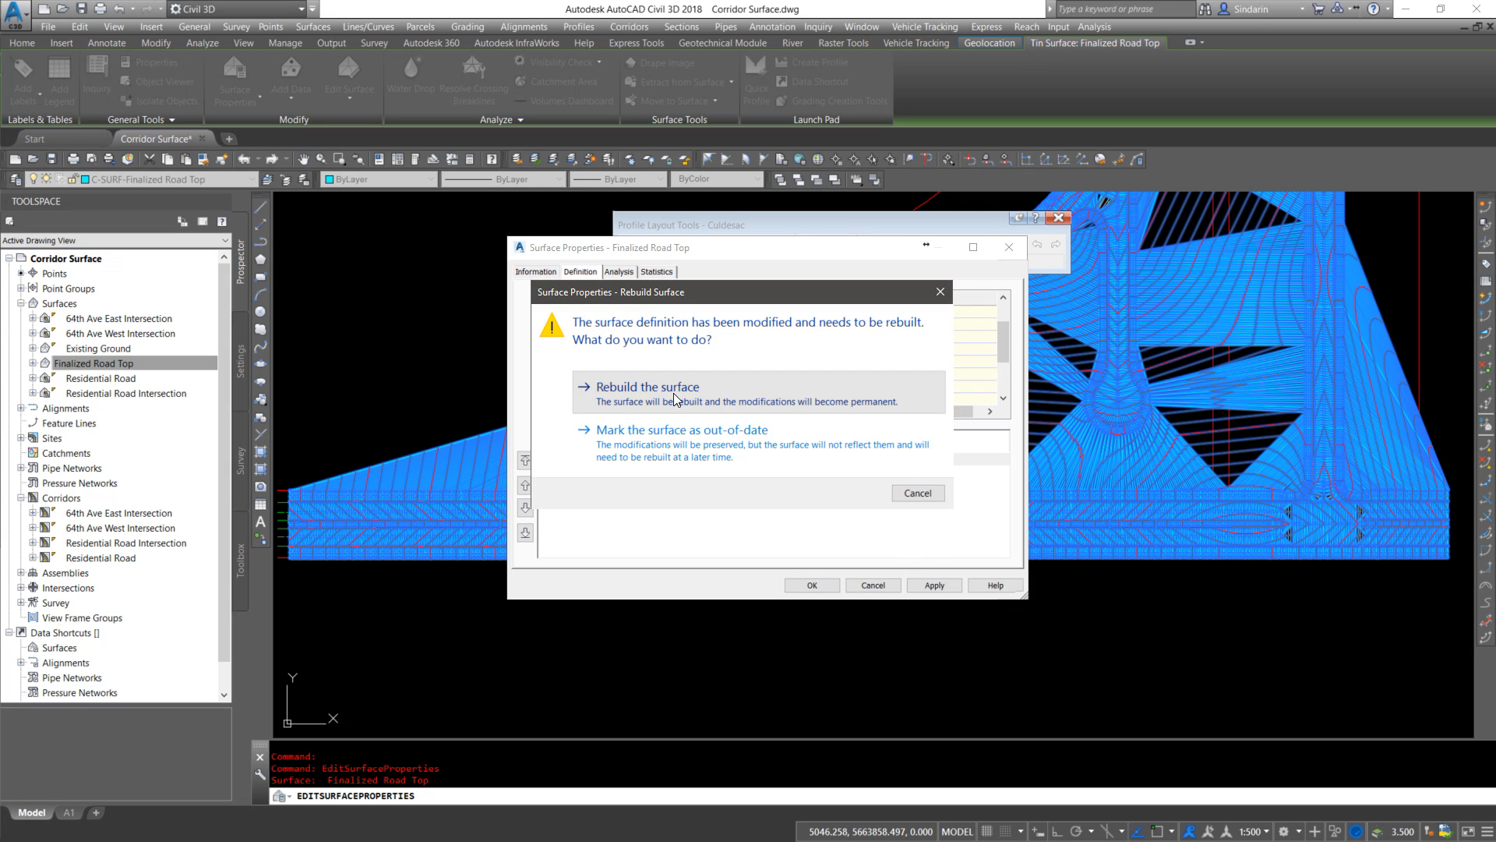
pyautogui.click(684, 406)
# Regenerate the entire model to refresh the displayed surface triangles
pyautogui.moveTo(1000, 456); pyautogui.dragTo(909, 470, button='middle')
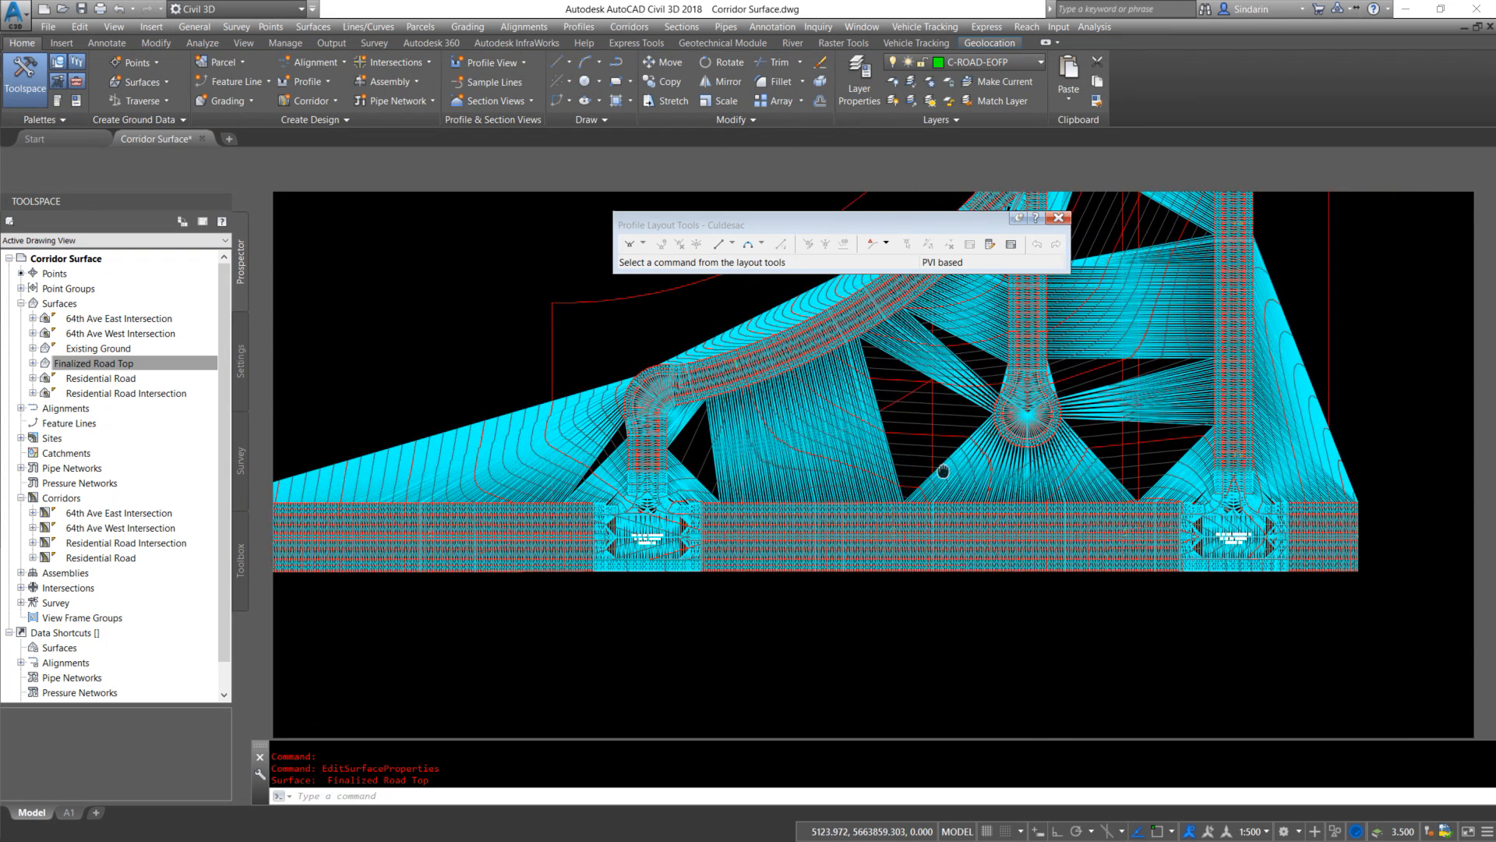
pyautogui.write('rea')
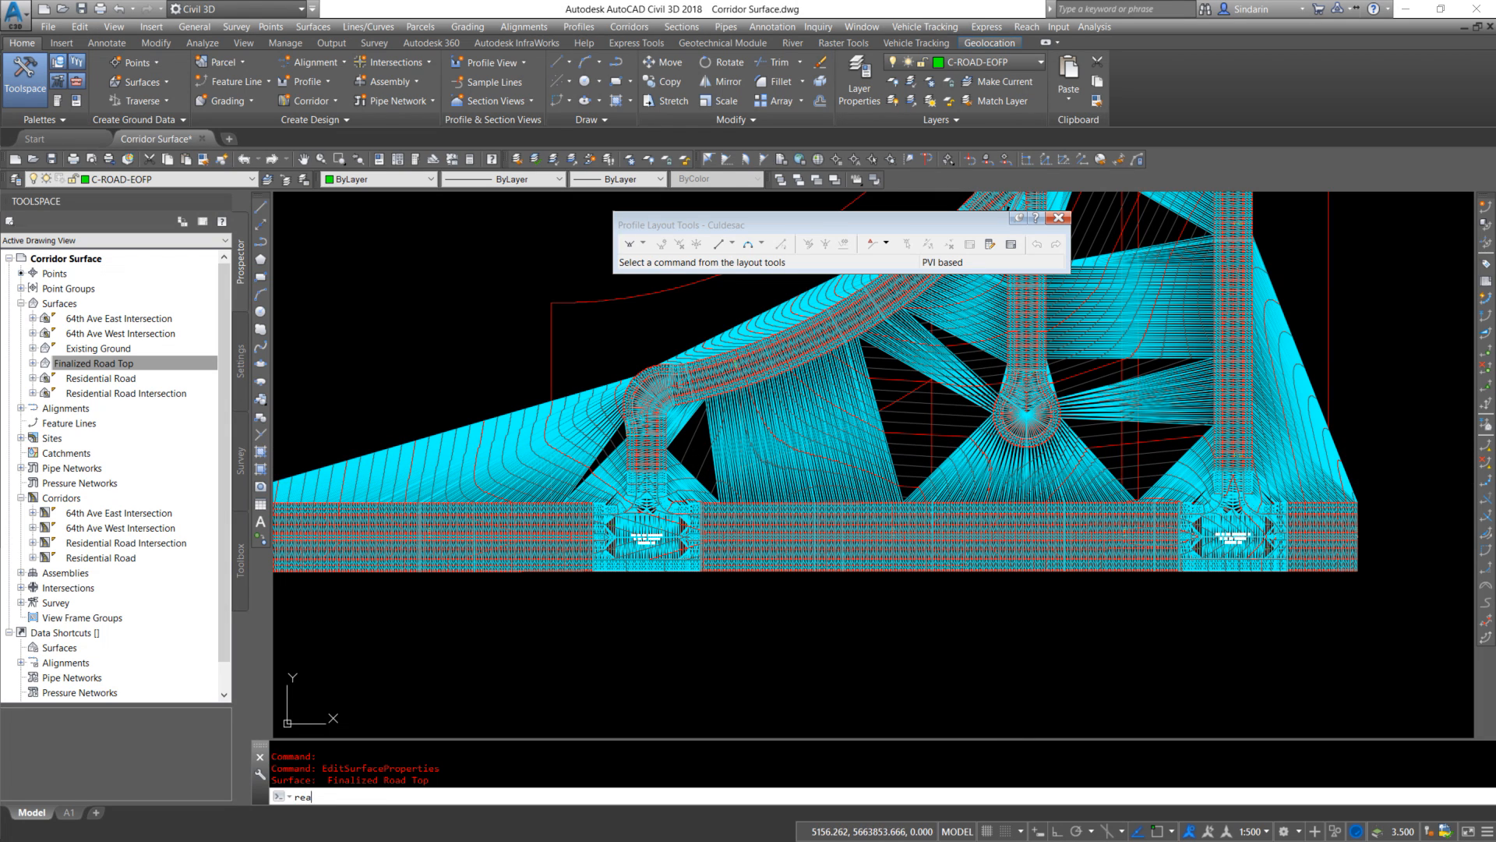
pyautogui.press('Return')
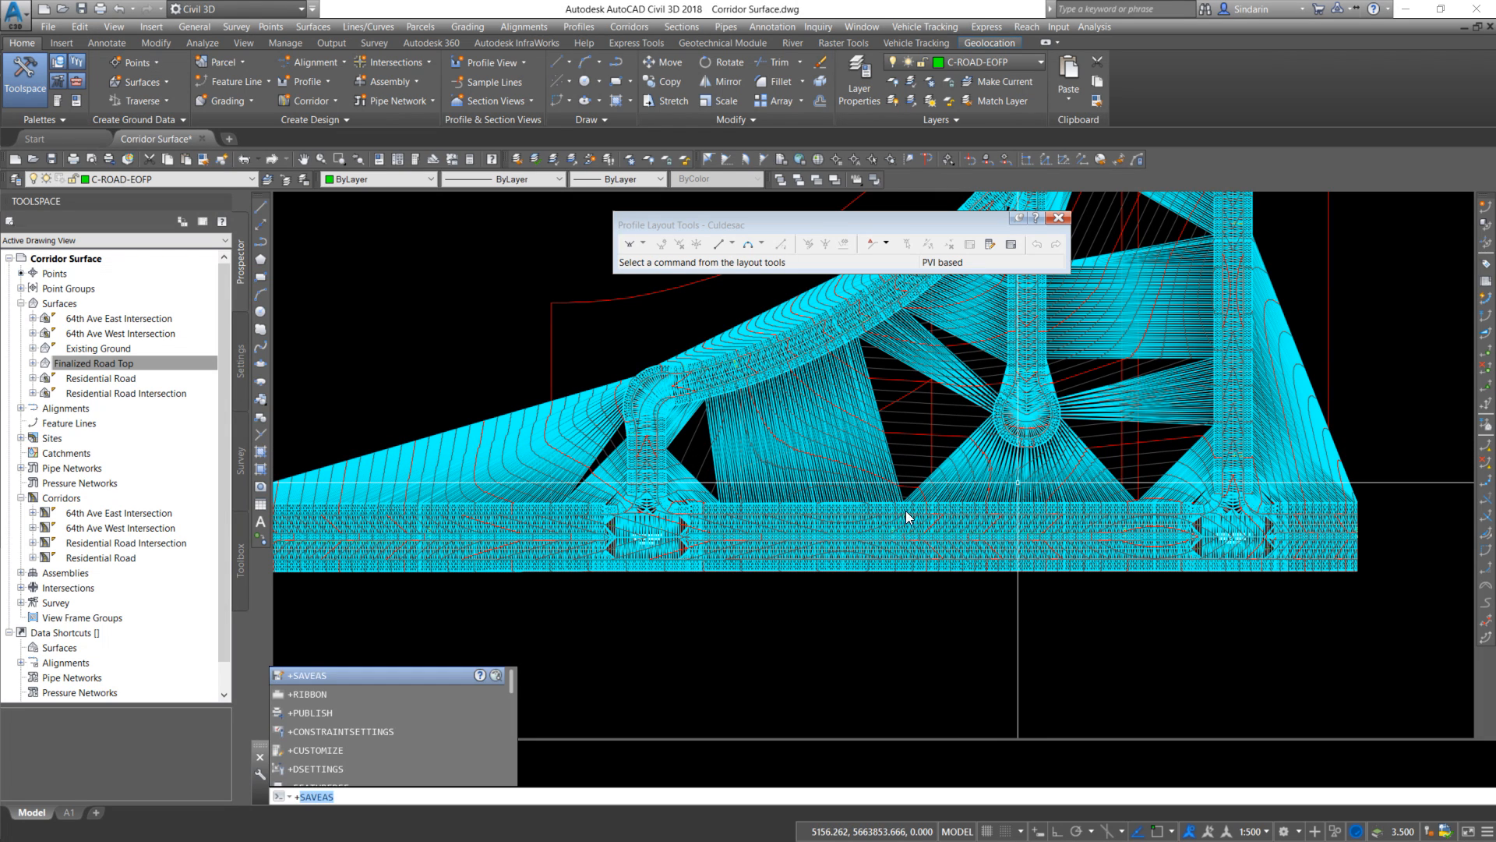
pyautogui.press('Escape')
pyautogui.press('Escape')
pyautogui.press('Escape')
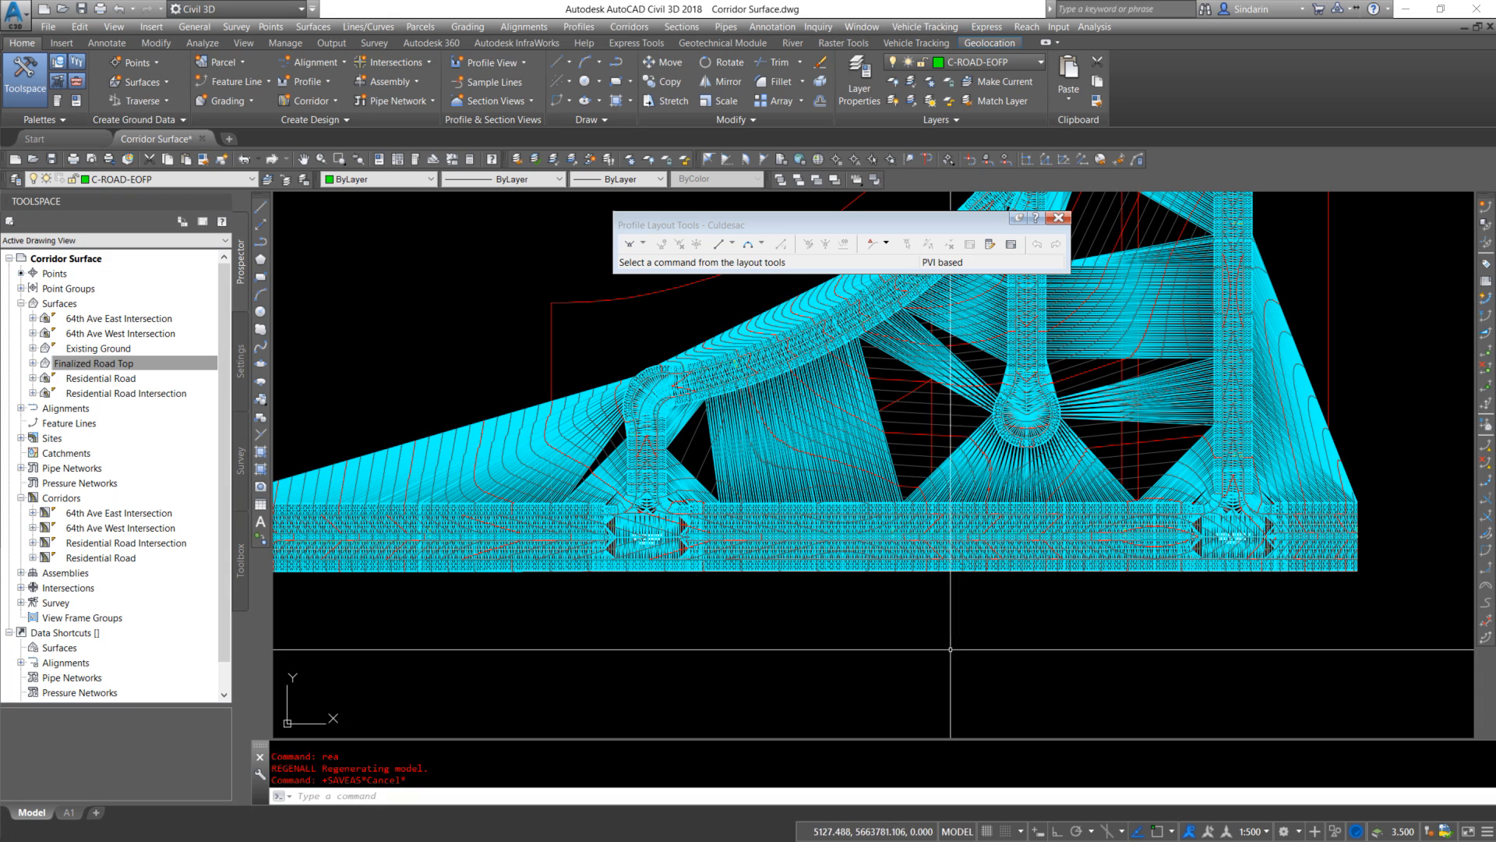
pyautogui.write('rea')
pyautogui.press('Return')
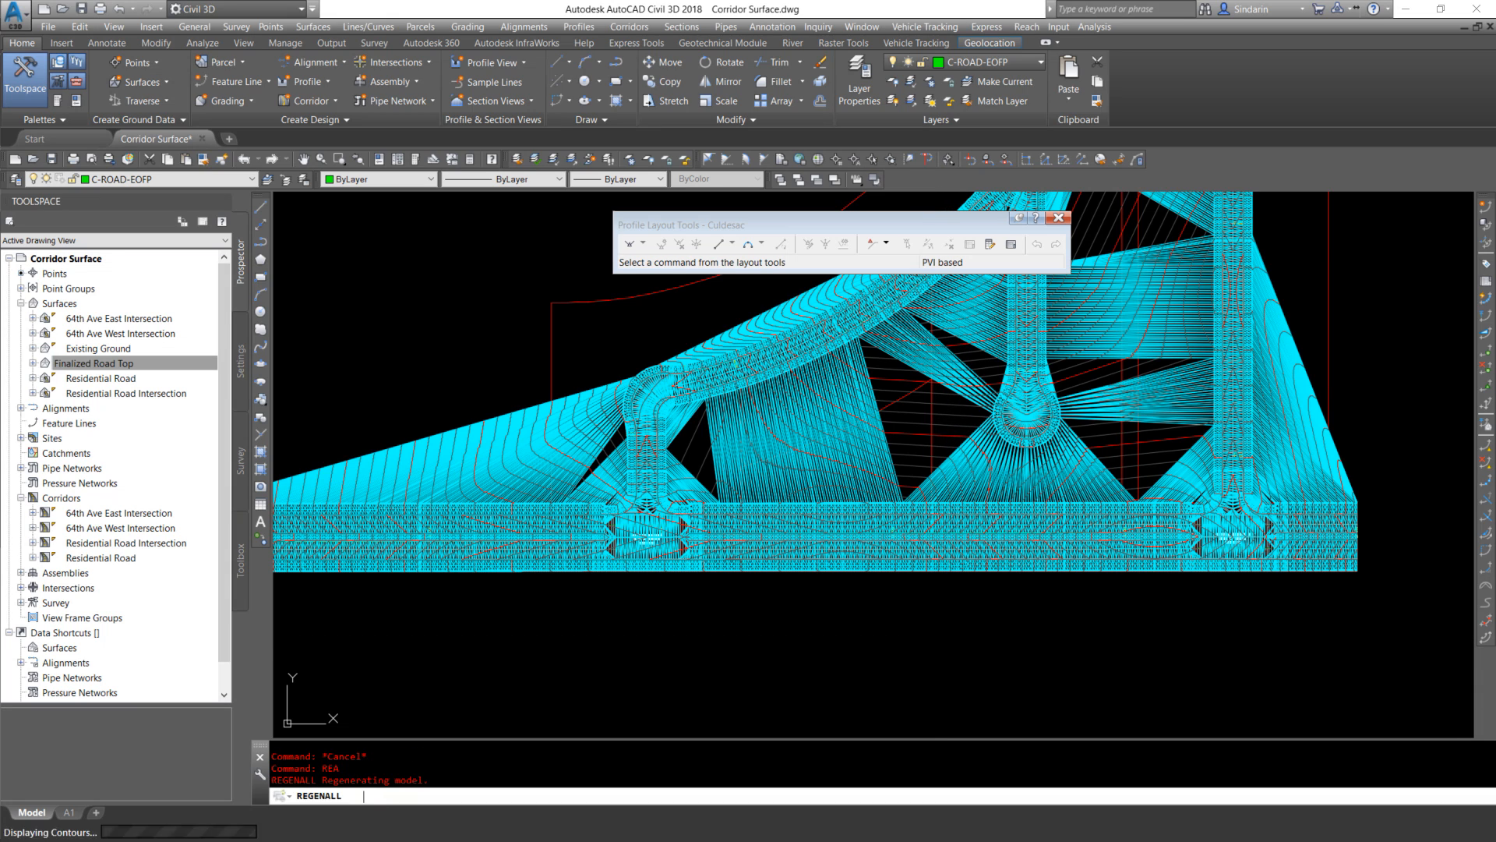
# Set the Finalized Road Top surface's maximum triangle length to 15 m and apply it
pyautogui.click(808, 442)
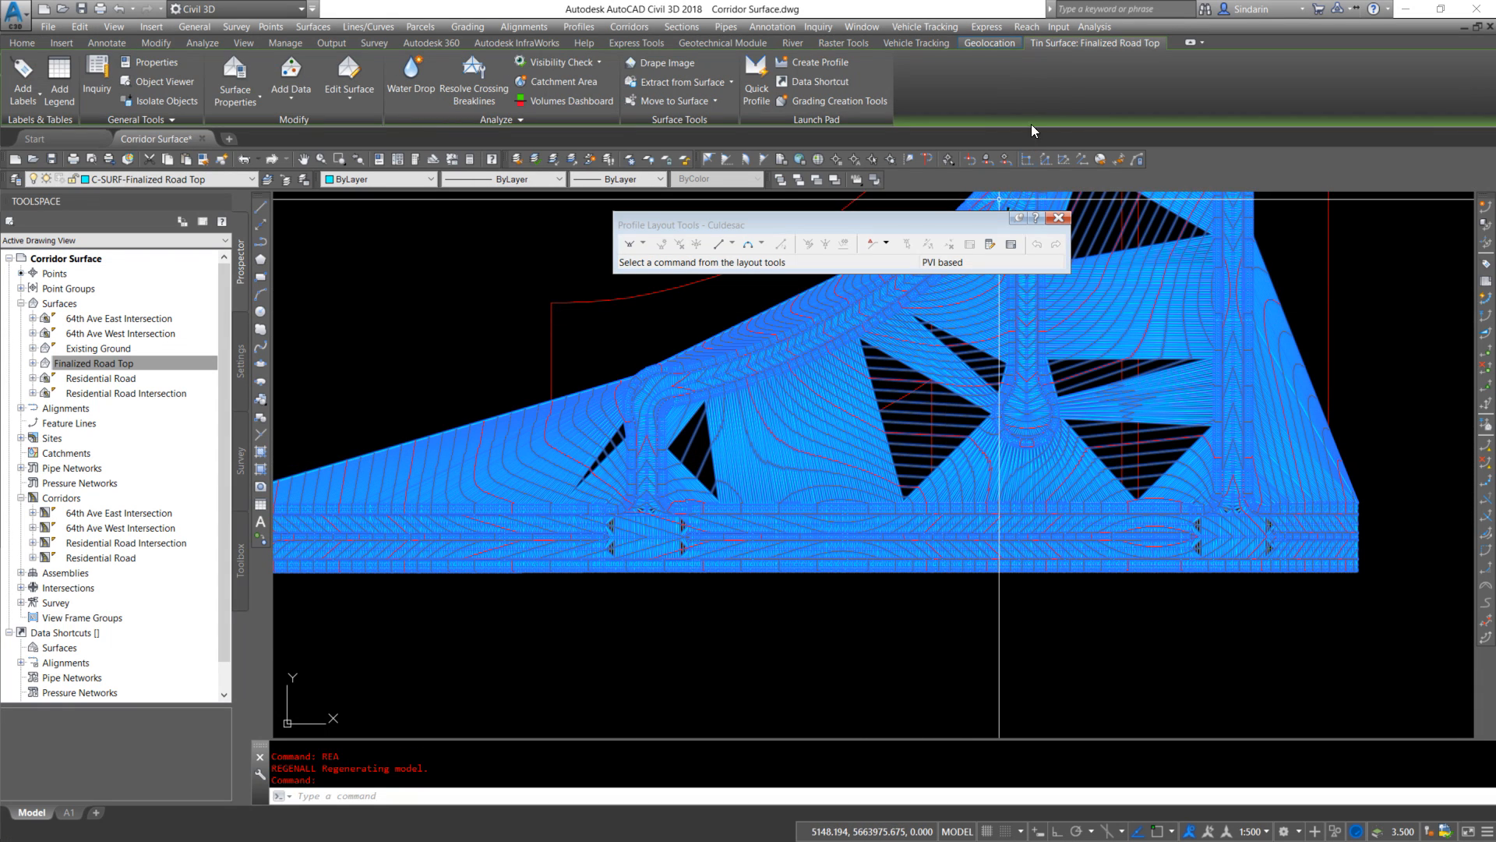
pyautogui.rightClick(869, 383)
pyautogui.click(935, 563)
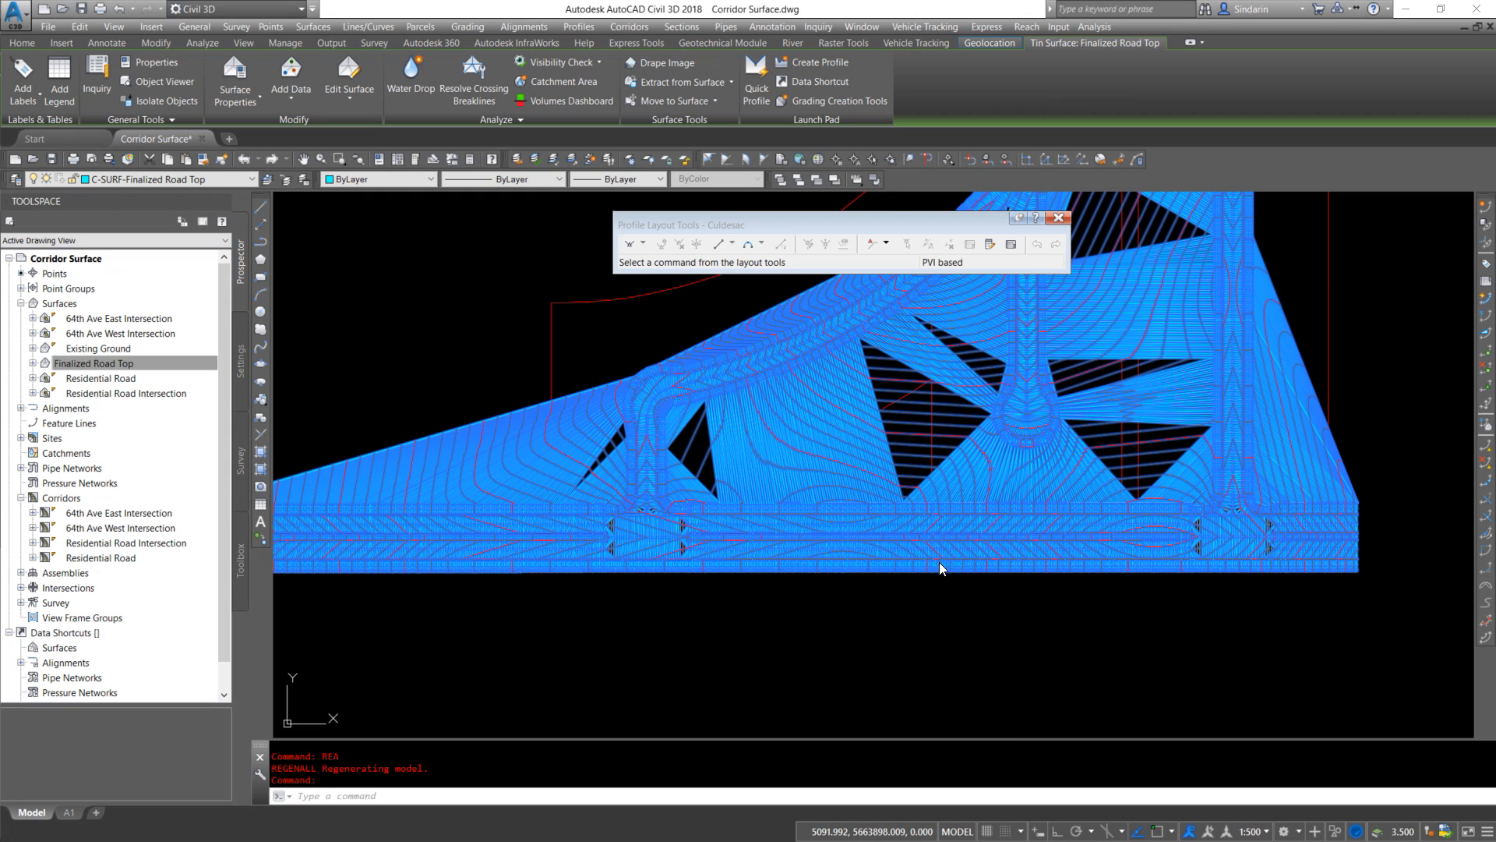
pyautogui.click(546, 314)
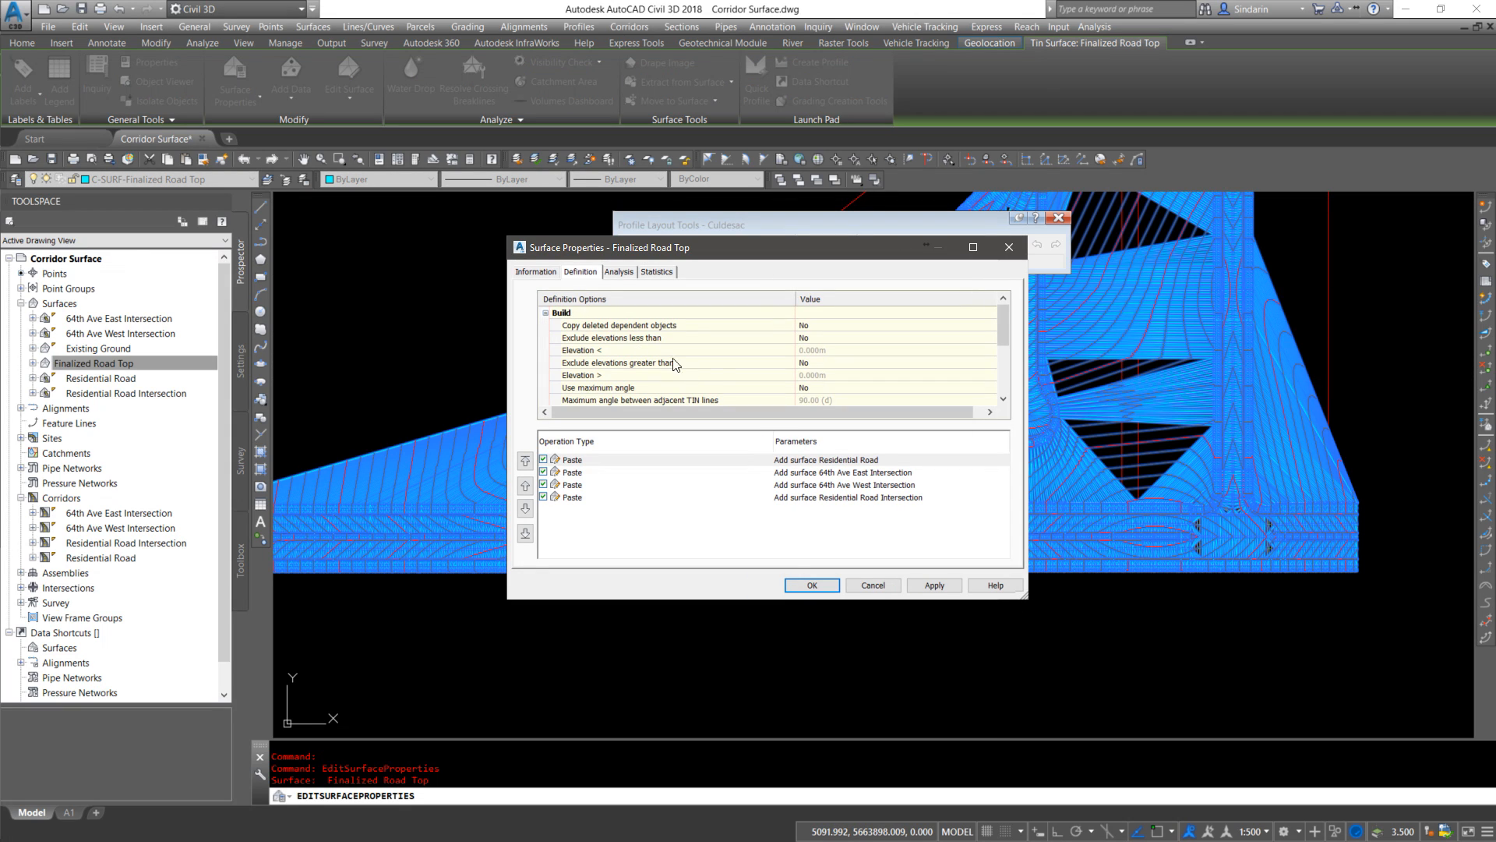
pyautogui.scroll(-1, 646, 373)
pyautogui.click(618, 388)
pyautogui.click(841, 389)
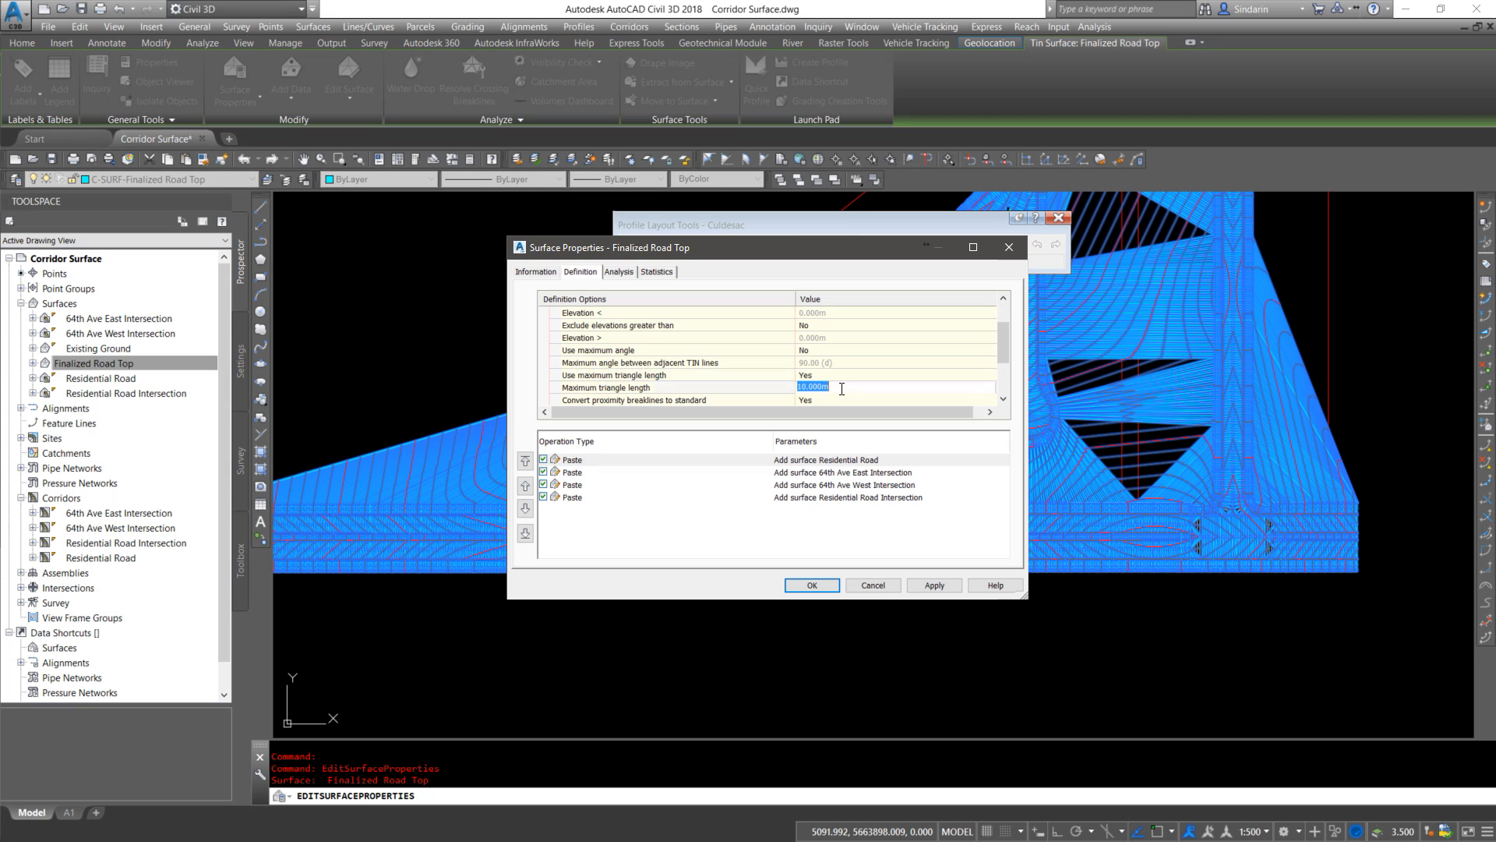
pyautogui.click(935, 587)
pyautogui.click(670, 387)
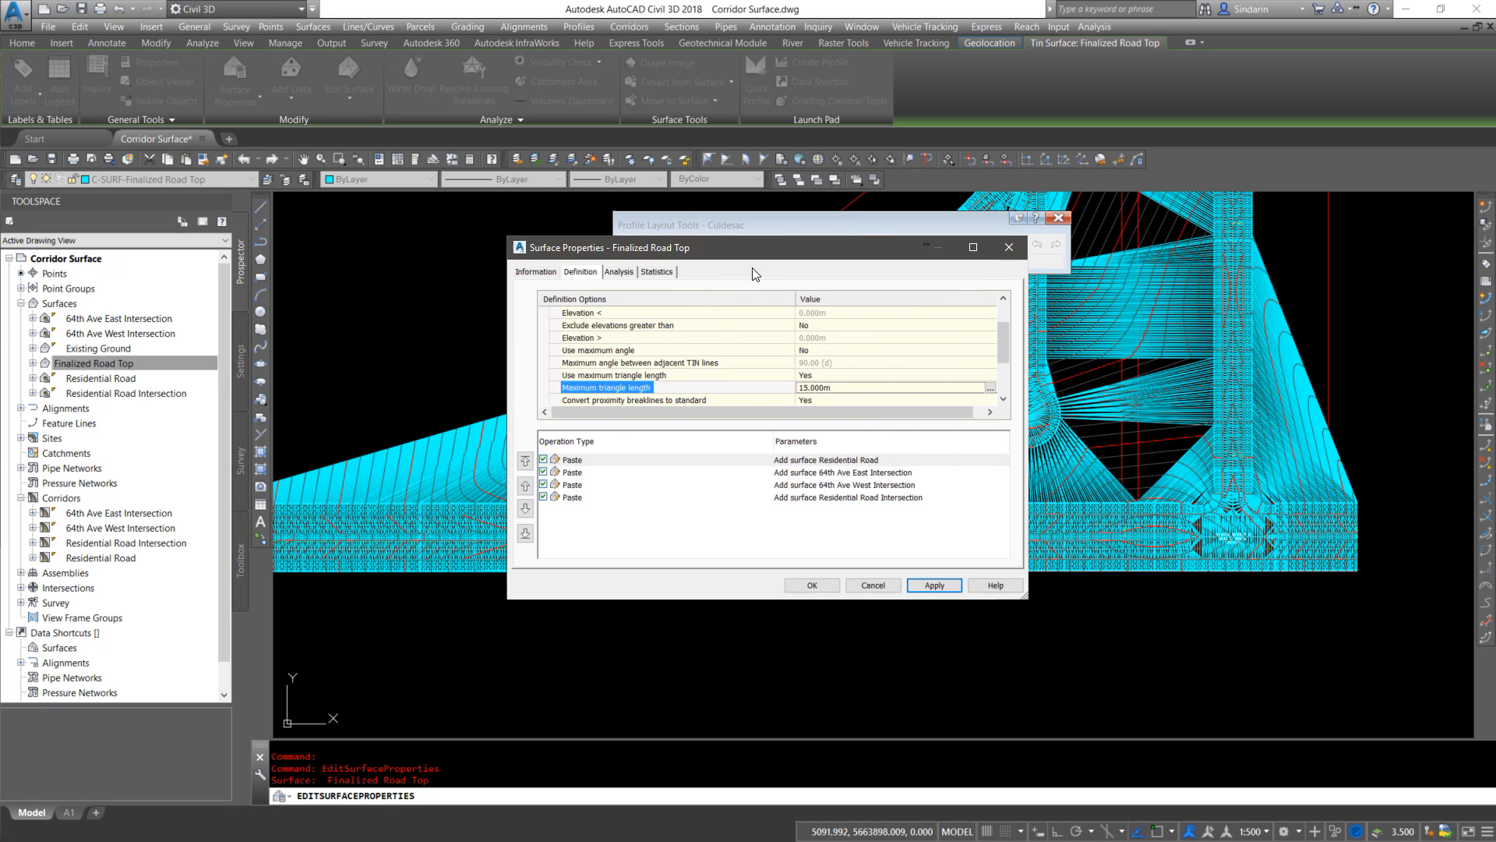
# Try maximum triangle lengths of 20 m and 50 m on the Finalized Road Top surface, applying each
pyautogui.click(622, 387)
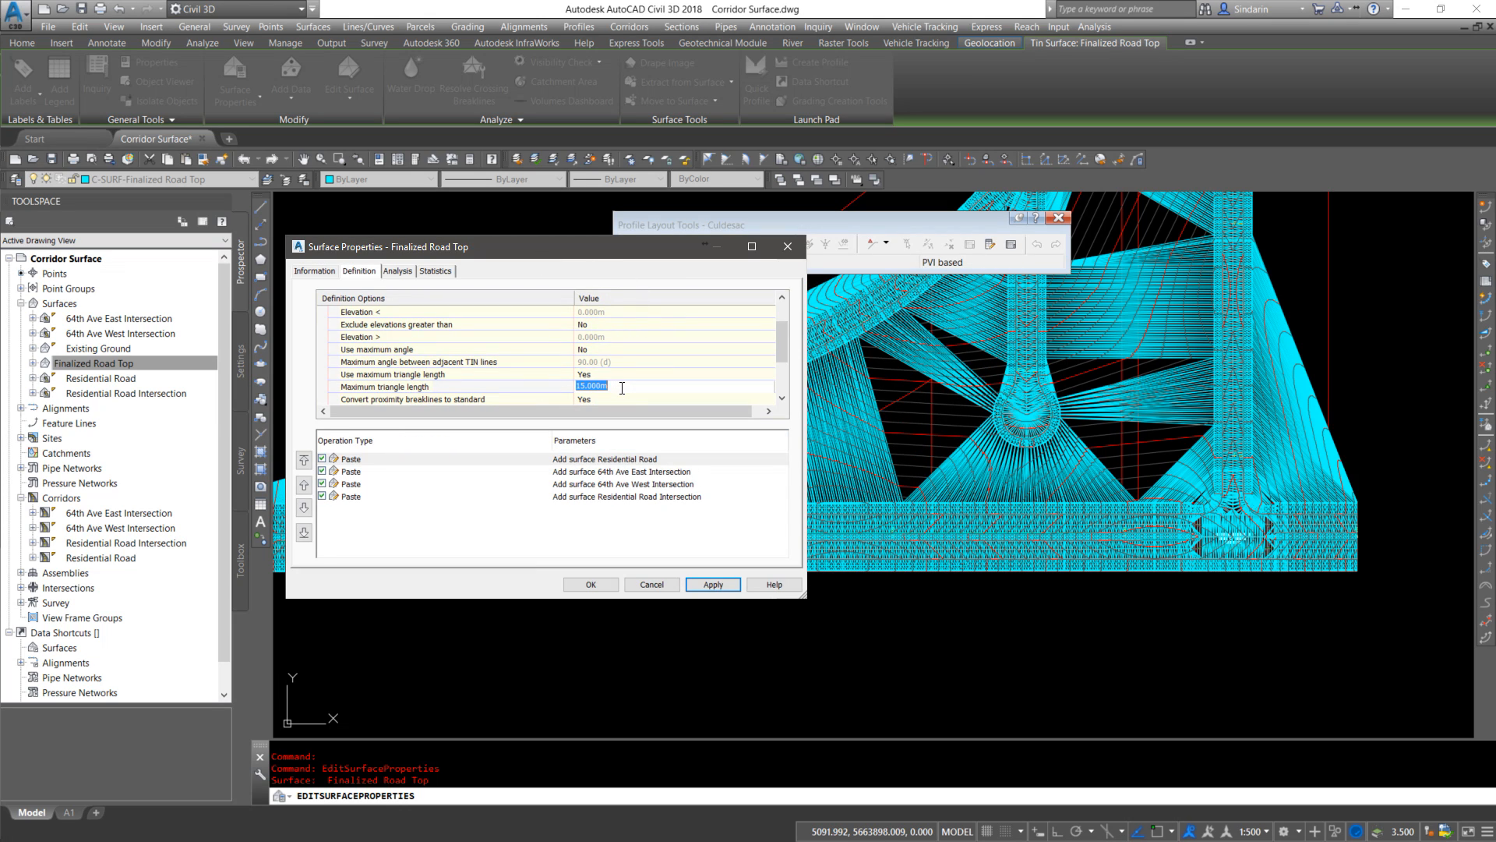
pyautogui.write('20')
pyautogui.click(713, 585)
pyautogui.click(643, 431)
pyautogui.click(712, 585)
pyautogui.click(900, 456)
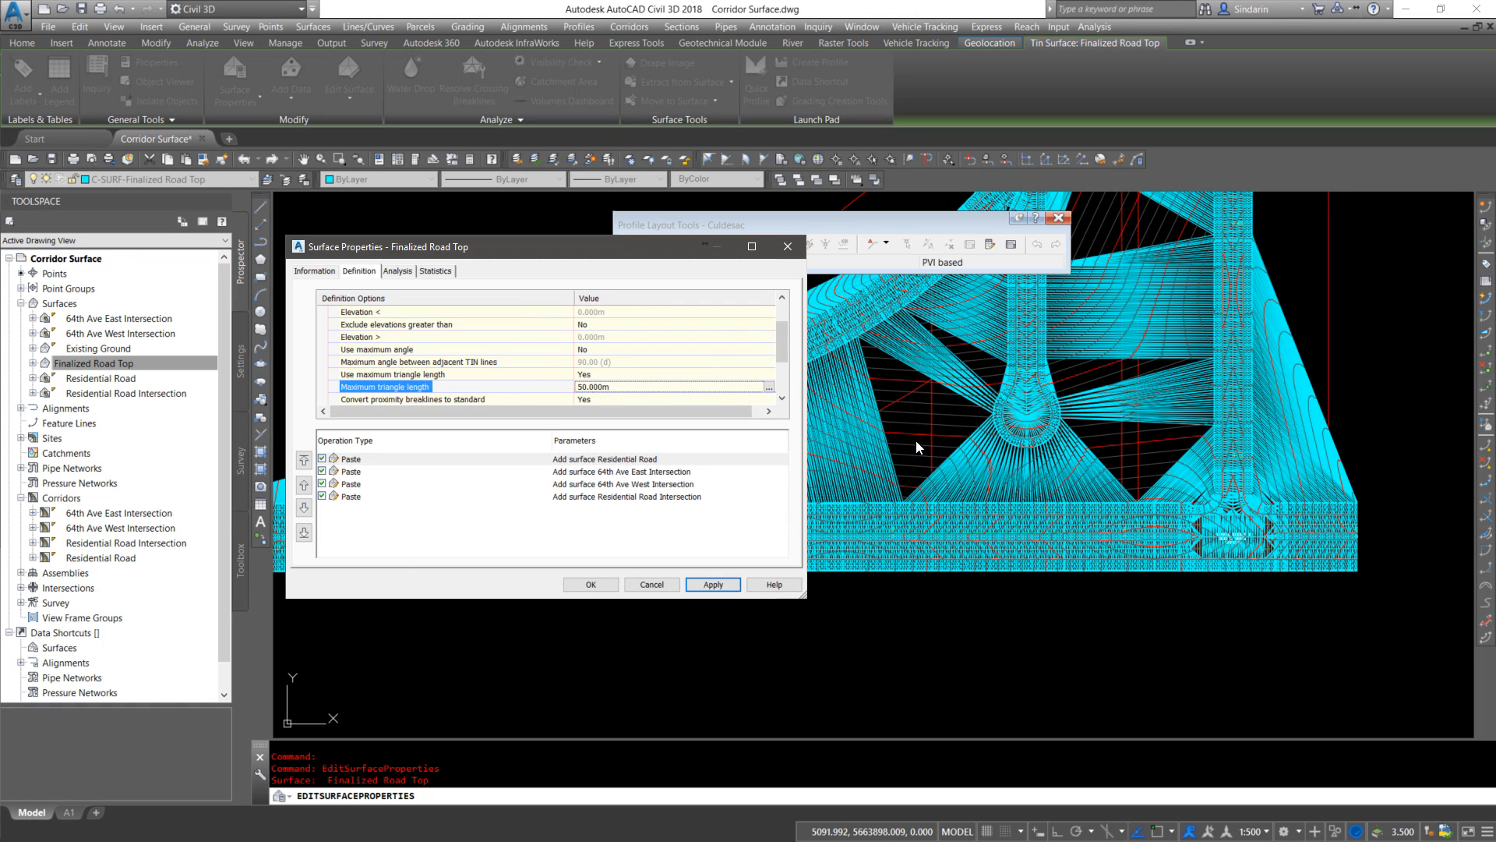
# Disable the maximum triangle length in the Finalized Road Top surface's build options and rebuild the surface
pyautogui.moveTo(783, 353)
pyautogui.mouseDown()
pyautogui.moveTo(784, 377)
pyautogui.moveTo(786, 362)
pyautogui.mouseUp()
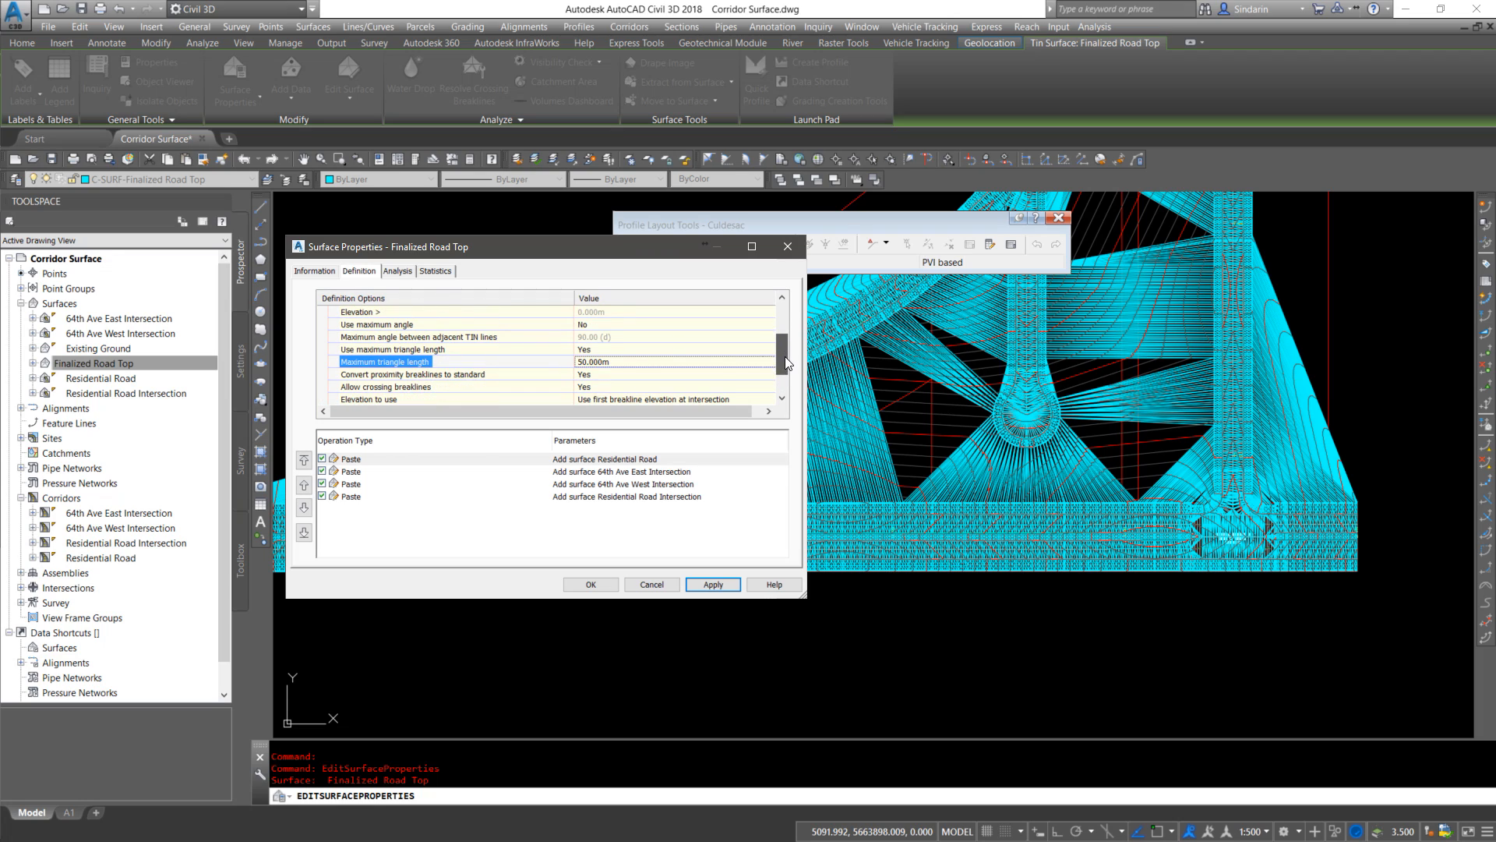
pyautogui.click(634, 353)
pyautogui.click(610, 362)
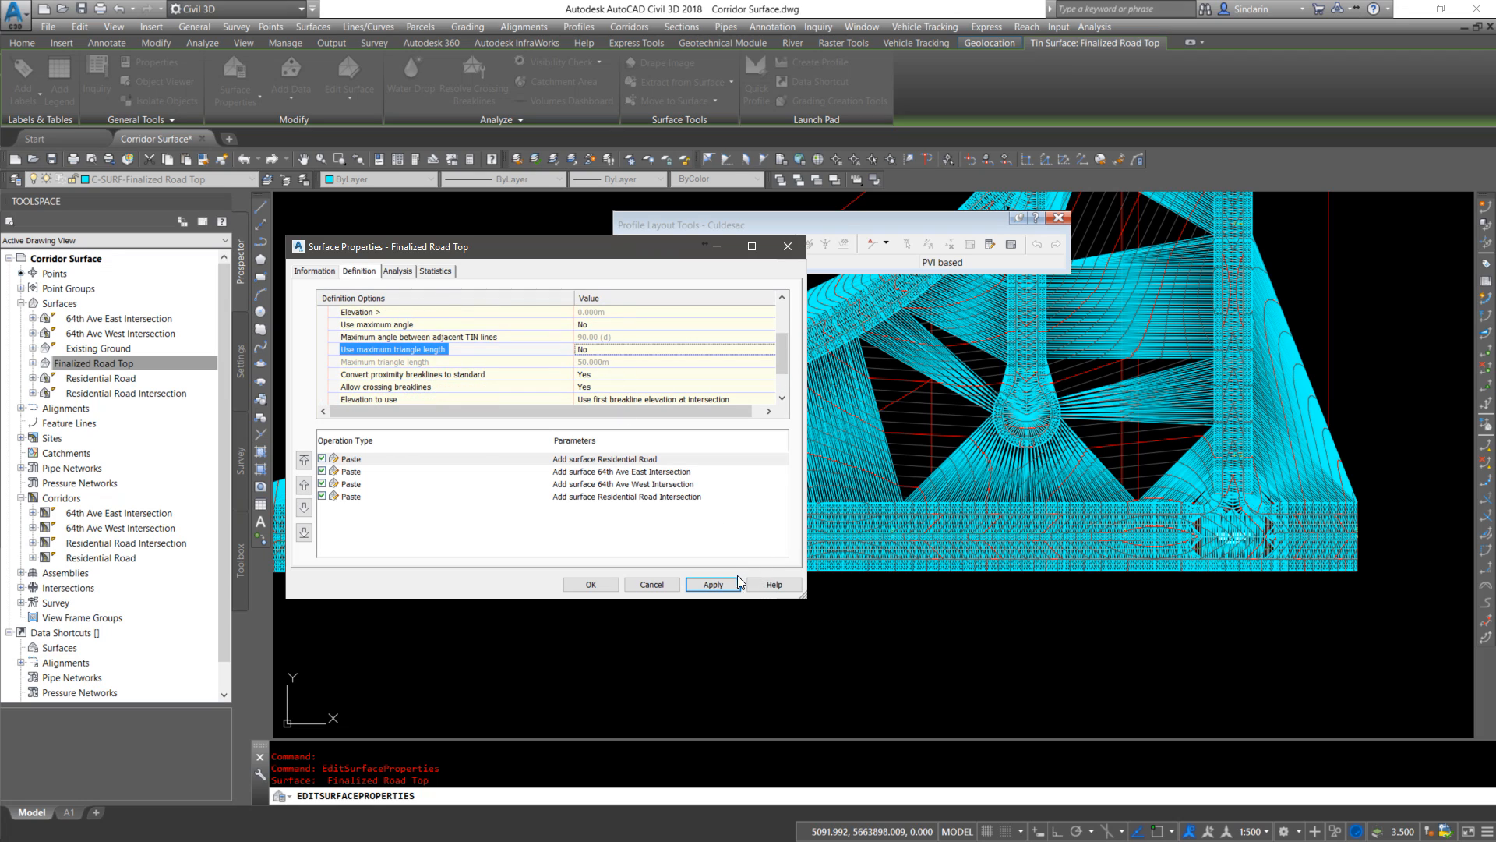
pyautogui.click(613, 586)
pyautogui.click(647, 387)
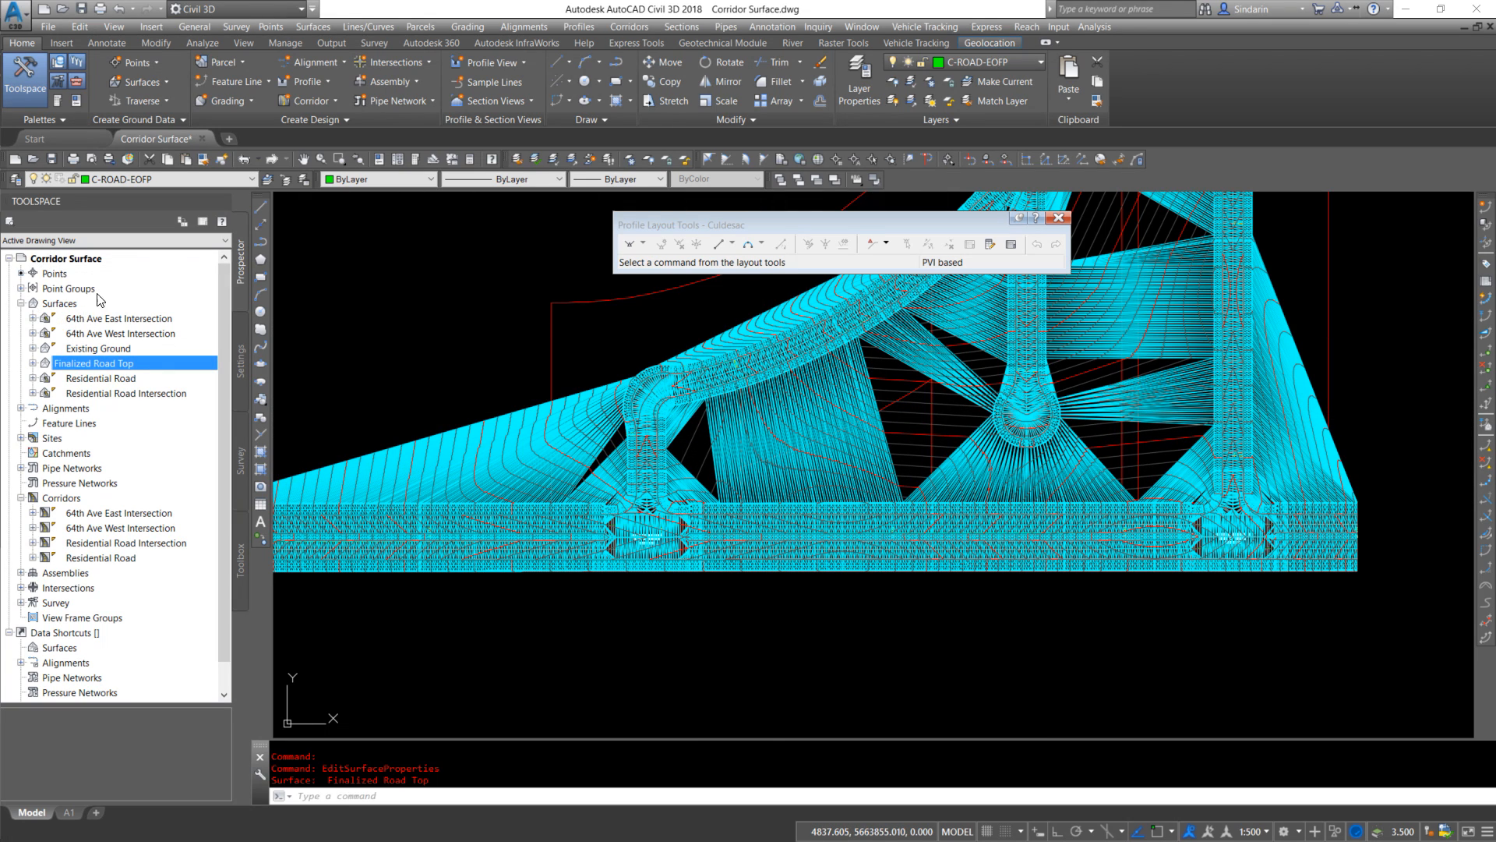
# Start deleting lines from the Finalized Road Top surface, removing those spanning the open area west of the residential road's bend down to 64th Ave
pyautogui.doubleClick(97, 365)
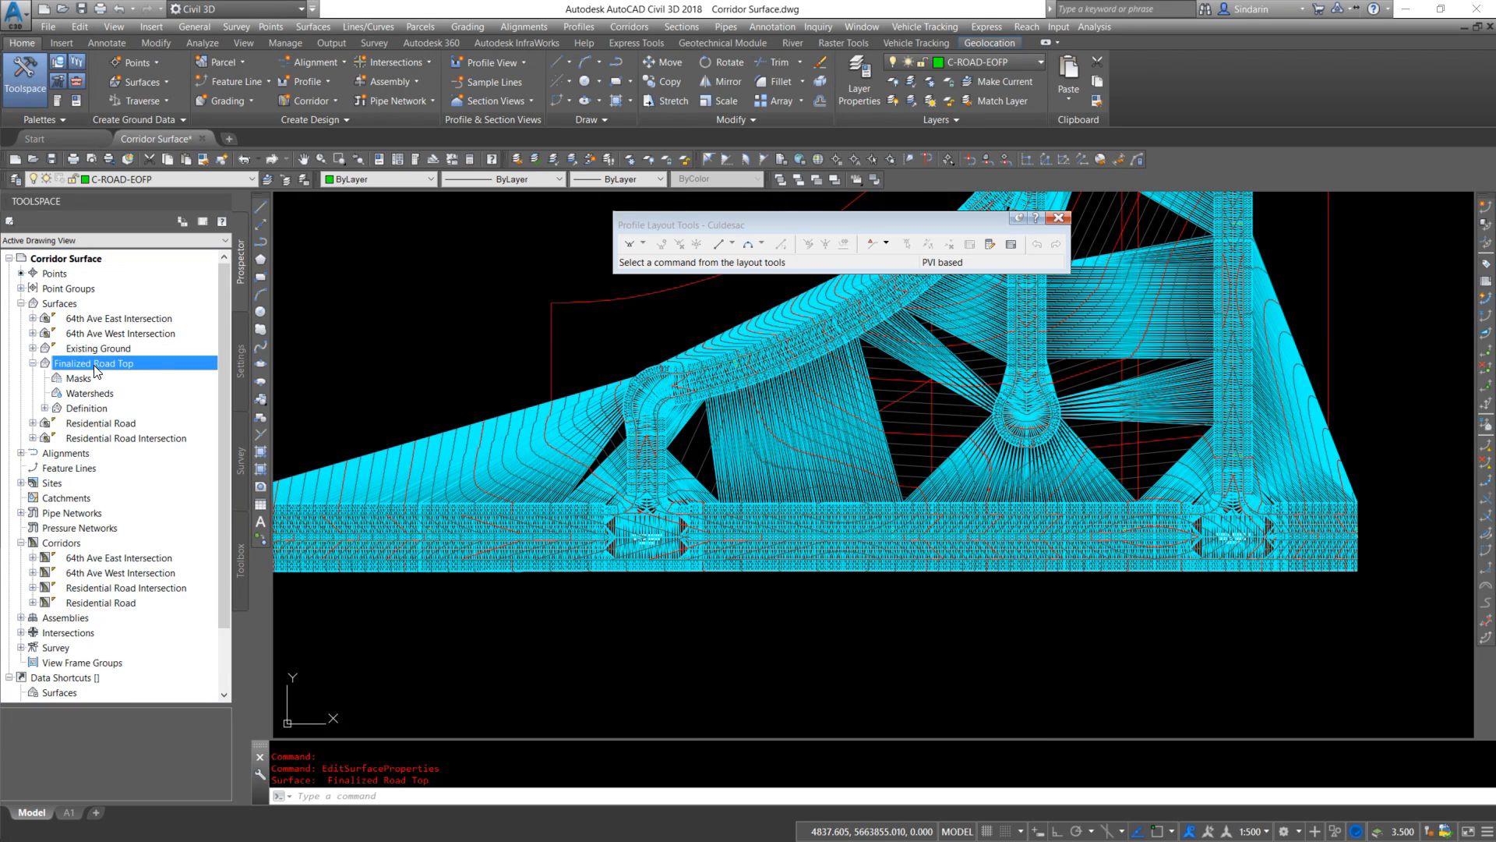
pyautogui.doubleClick(81, 408)
pyautogui.click(87, 499)
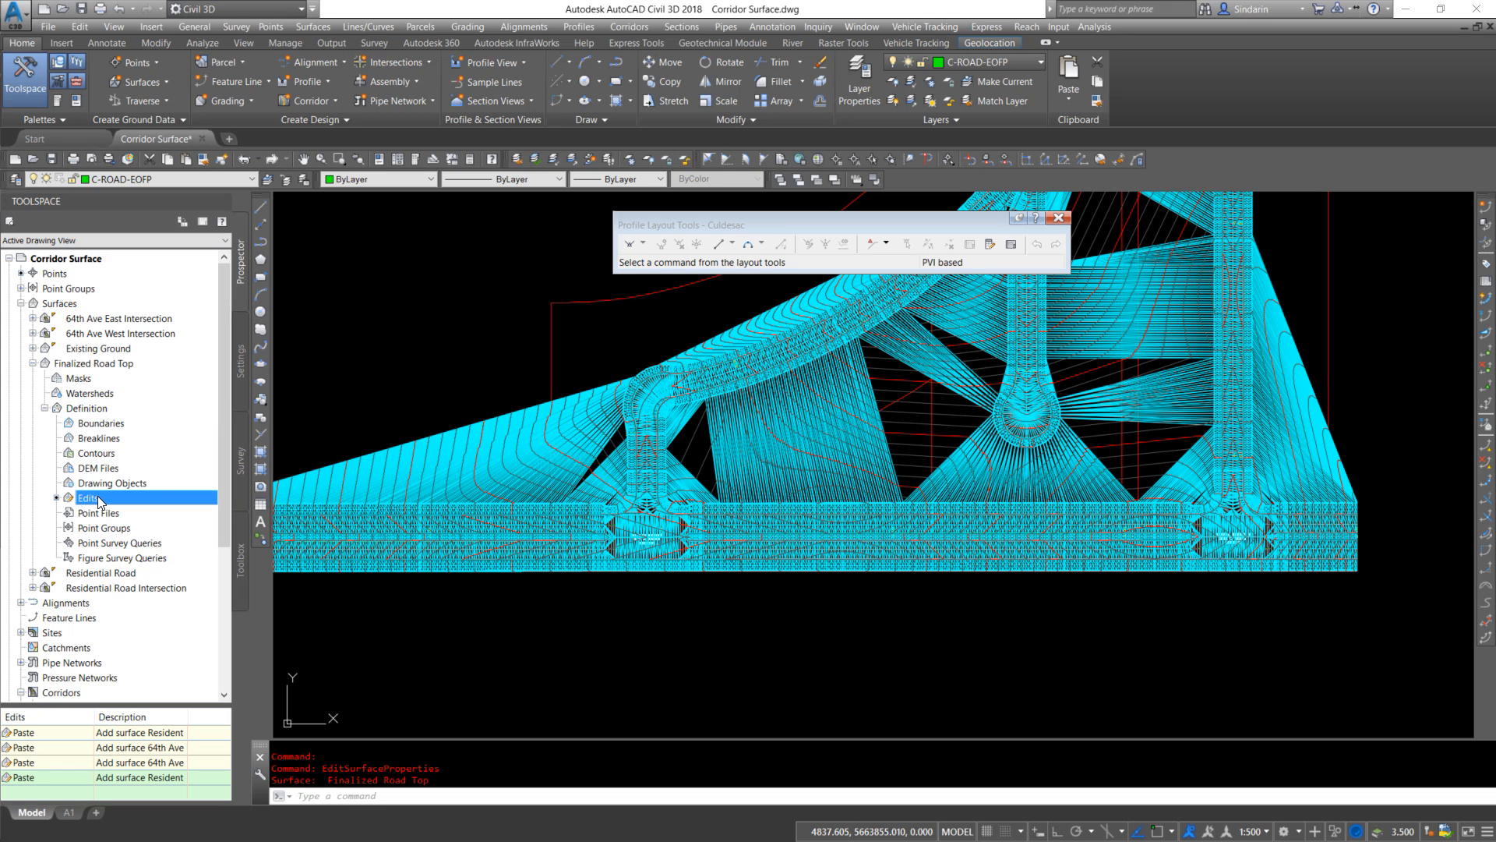
pyautogui.rightClick(100, 500)
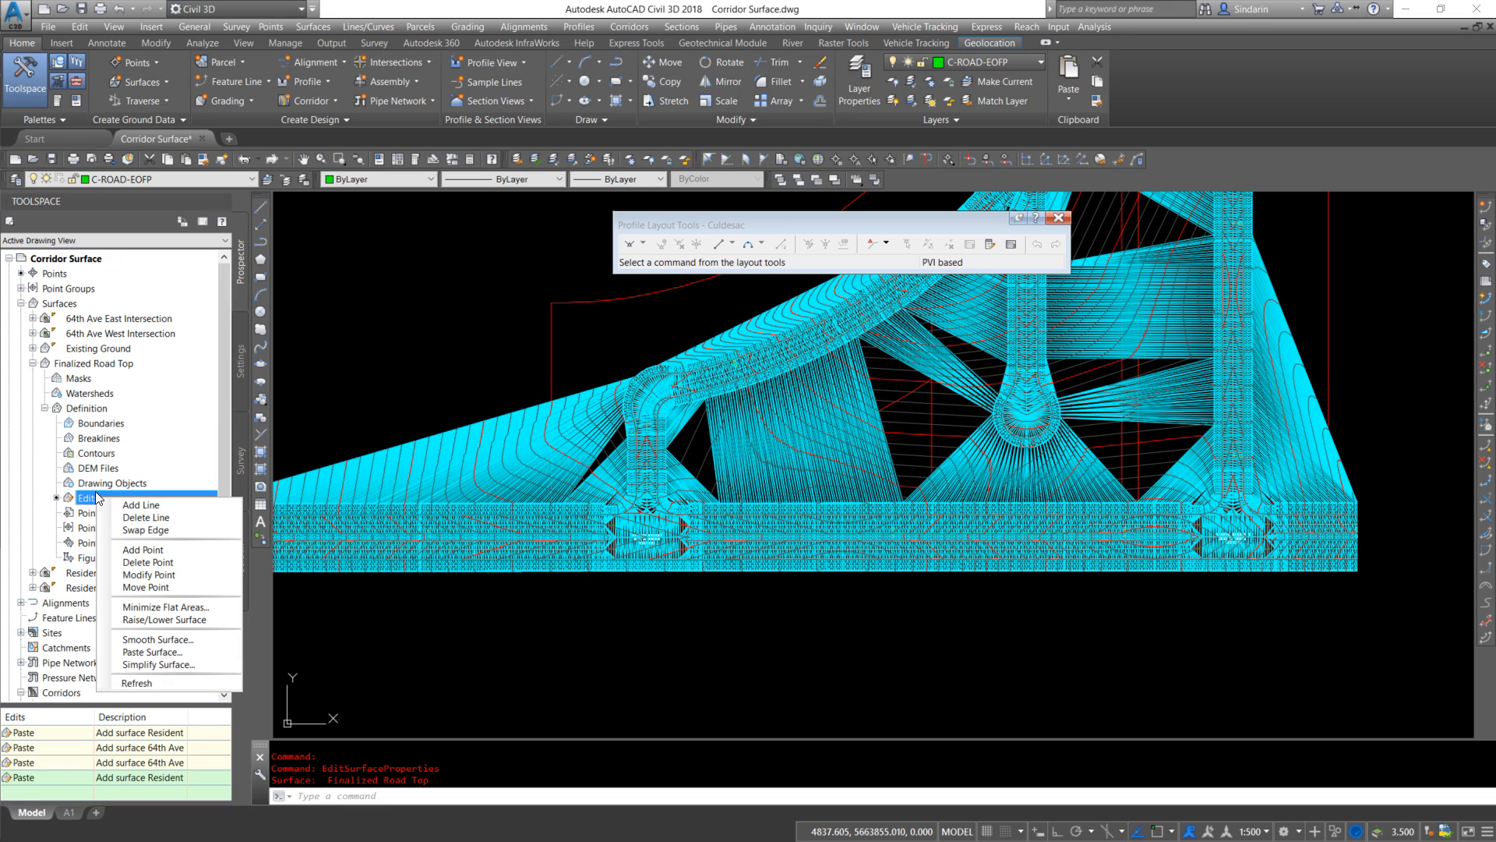
pyautogui.click(151, 520)
pyautogui.moveTo(571, 500); pyautogui.dragTo(803, 523, button='middle')
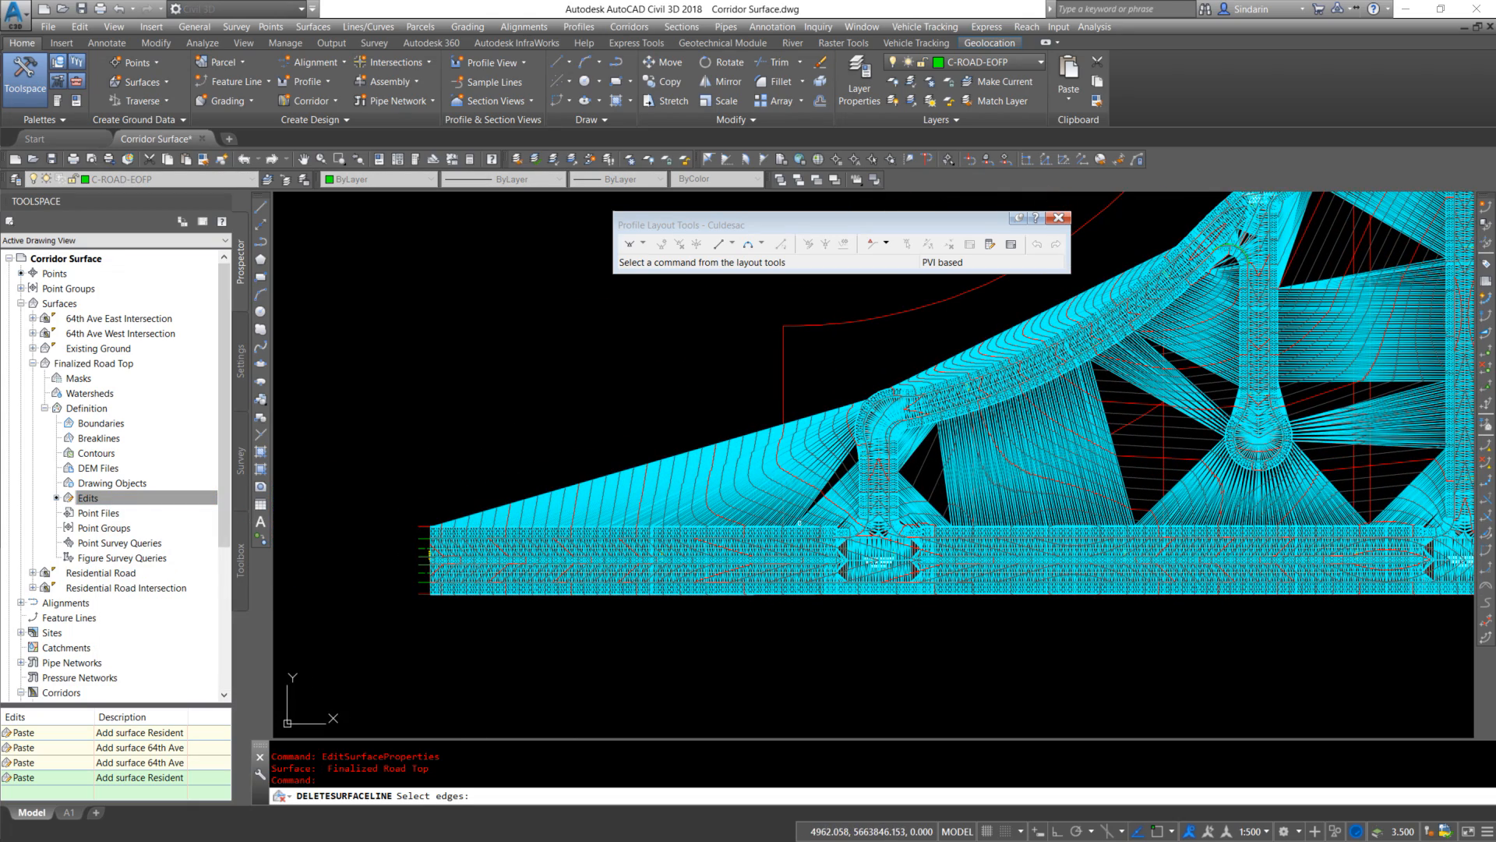
pyautogui.scroll(2, 846, 464)
pyautogui.click(840, 470)
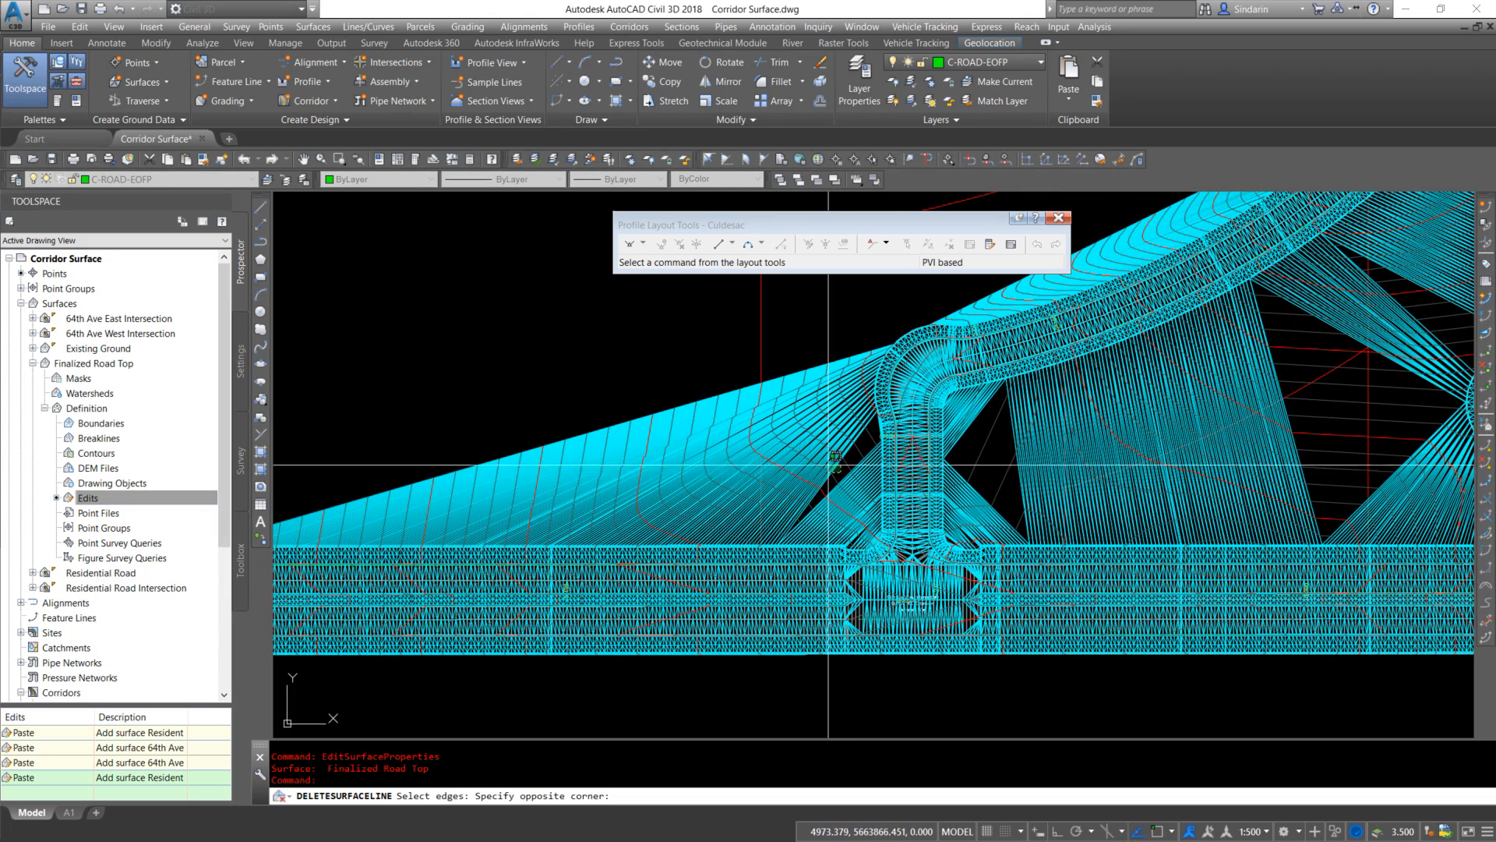
pyautogui.click(712, 384)
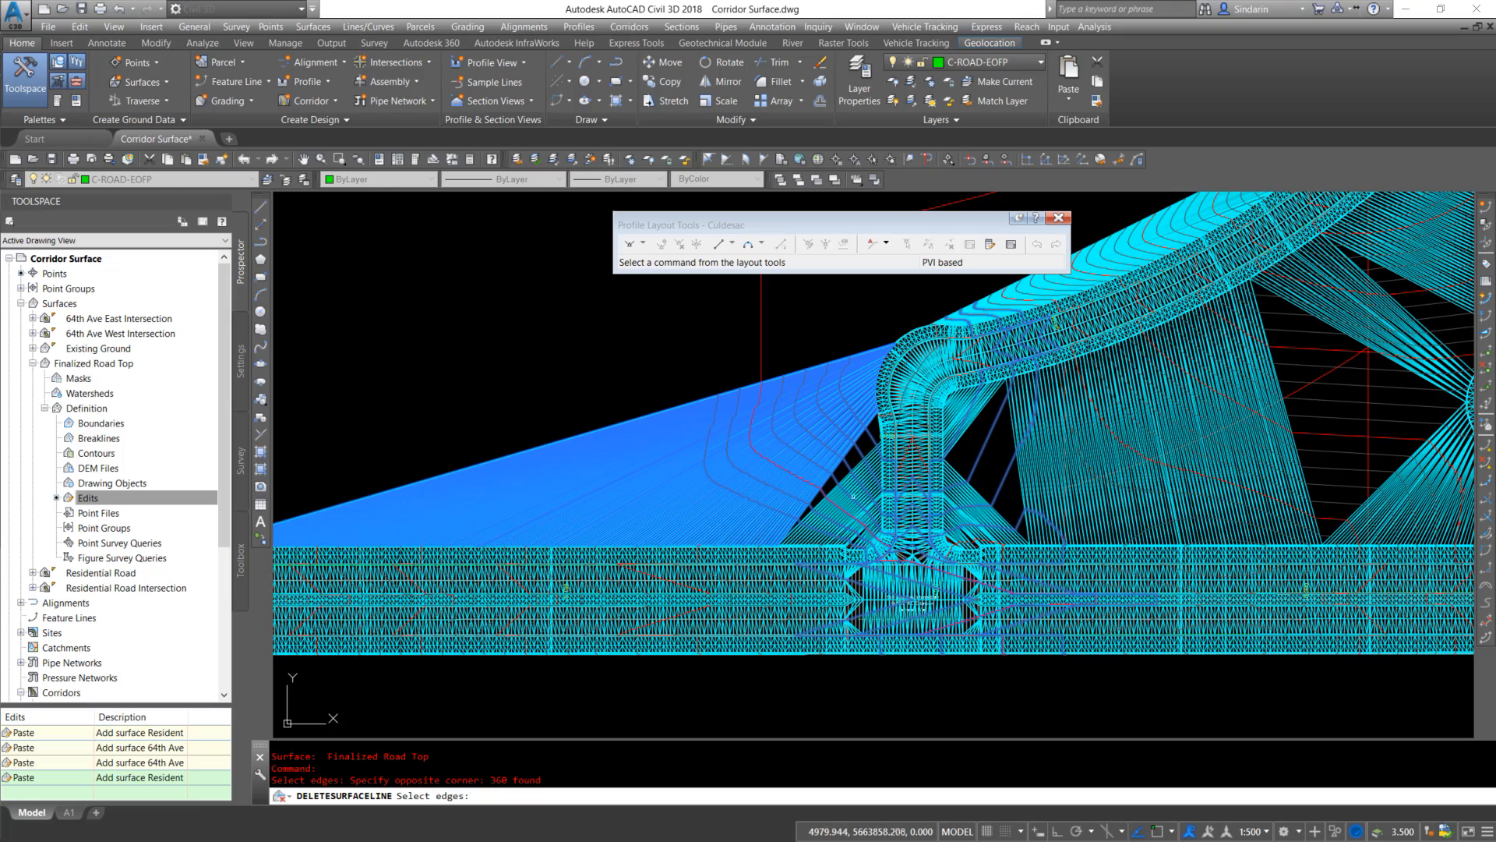
# Delete the surface lines cutting across both corners between the residential road and 64th Ave at the west intersection
pyautogui.scroll(8, 893, 514)
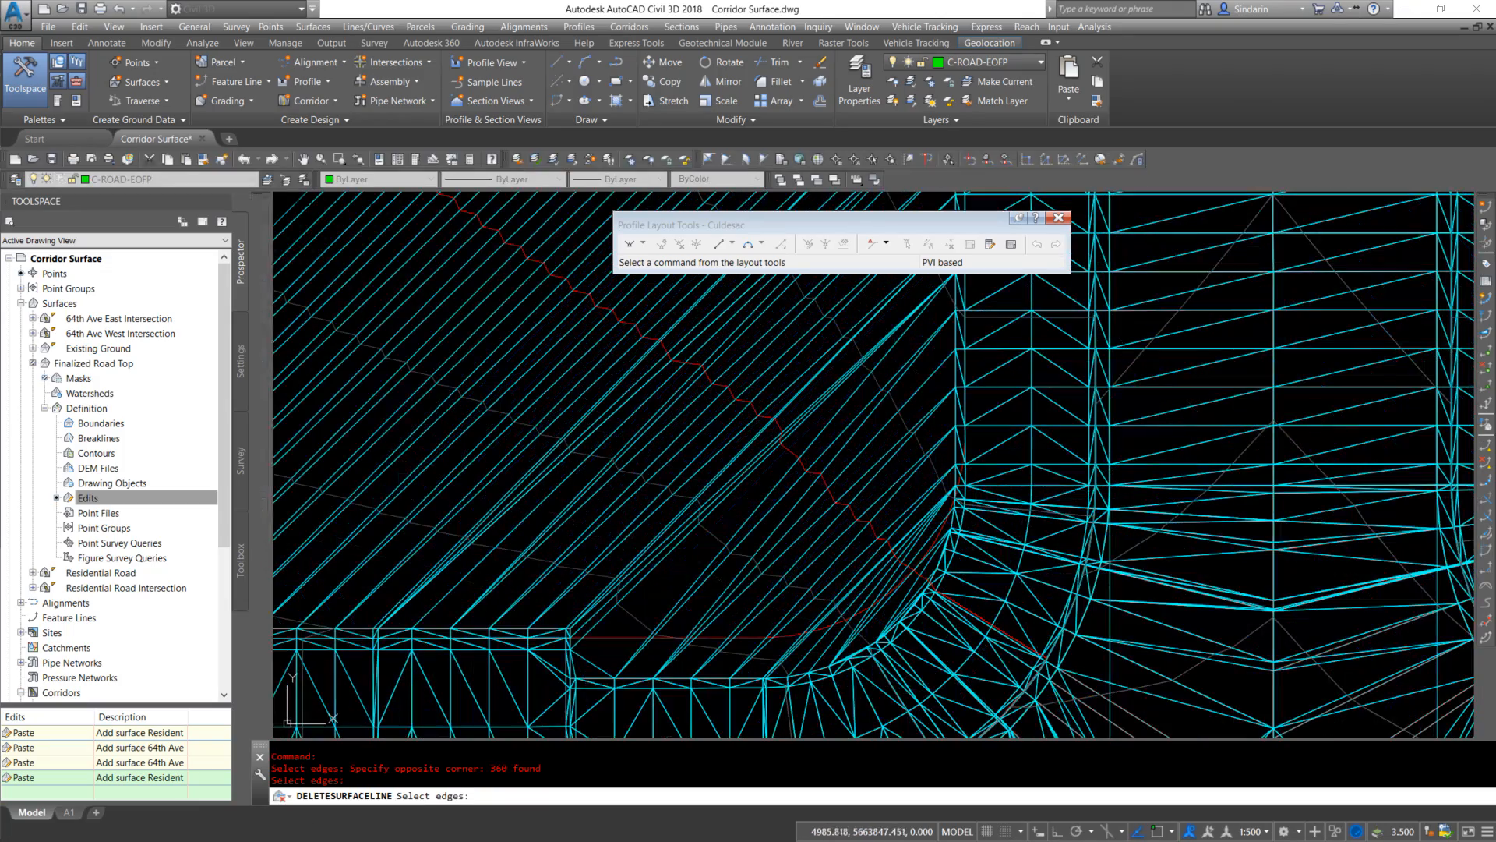
pyautogui.scroll(-5, 893, 514)
pyautogui.click(900, 487)
pyautogui.click(671, 628)
pyautogui.scroll(-5, 732, 535)
pyautogui.moveTo(985, 463); pyautogui.dragTo(858, 524, button='middle')
pyautogui.click(853, 499)
pyautogui.click(791, 596)
pyautogui.press('Return')
# Delete the surface lines inside the residential road's west bend and the wide band between the curved road and 64th Ave
pyautogui.scroll(4, 819, 405)
pyautogui.click(852, 468)
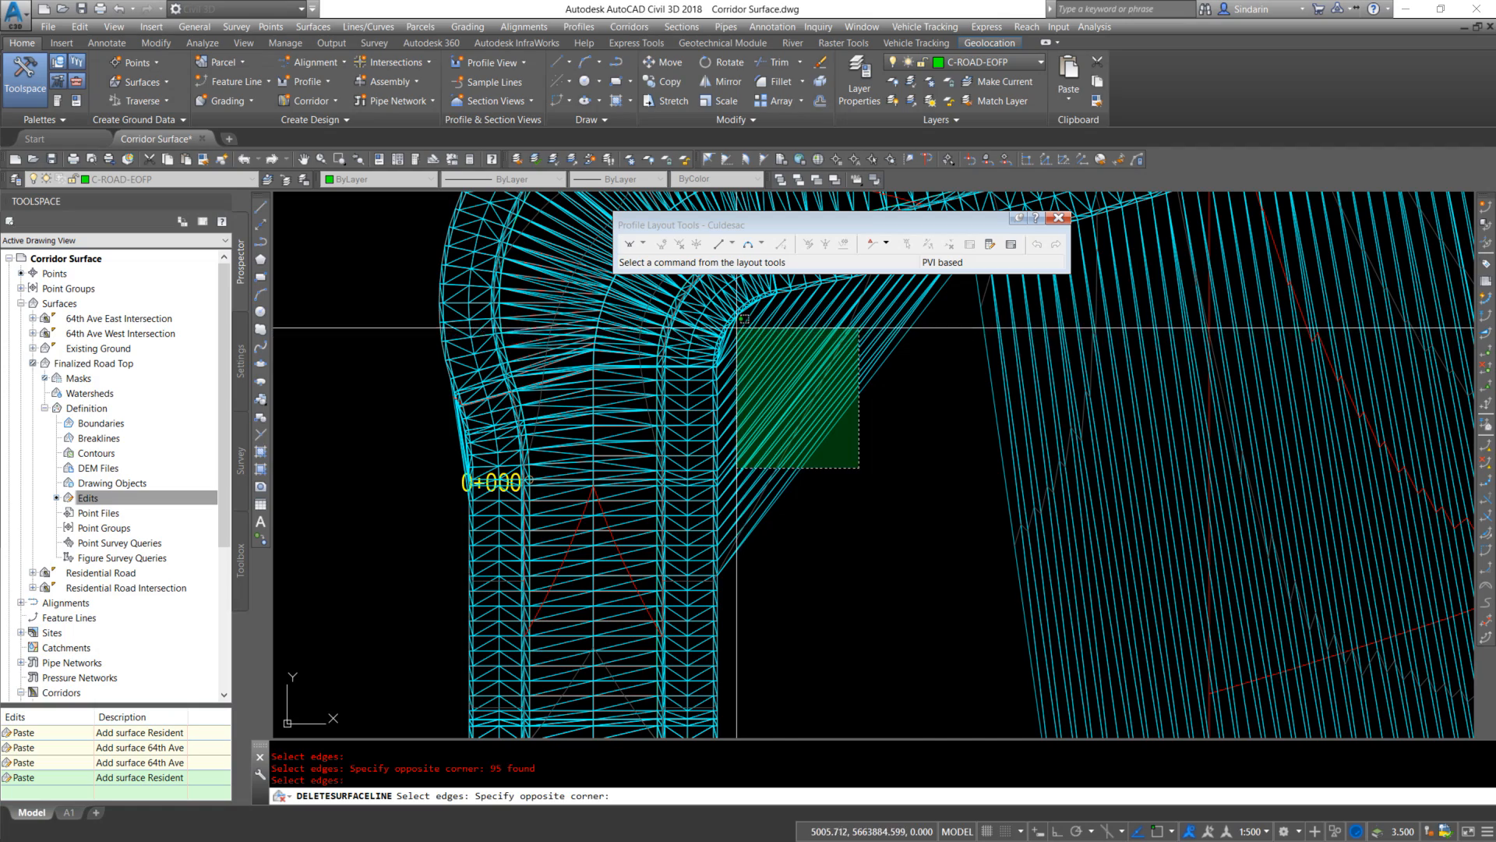
pyautogui.click(726, 333)
pyautogui.press('Return')
pyautogui.scroll(-4, 1029, 482)
pyautogui.click(1094, 485)
pyautogui.click(811, 480)
pyautogui.press('Return')
# Delete the surface lines in the inside corner where the cul-de-sac road branches off the curved residential road
pyautogui.scroll(4, 1091, 468)
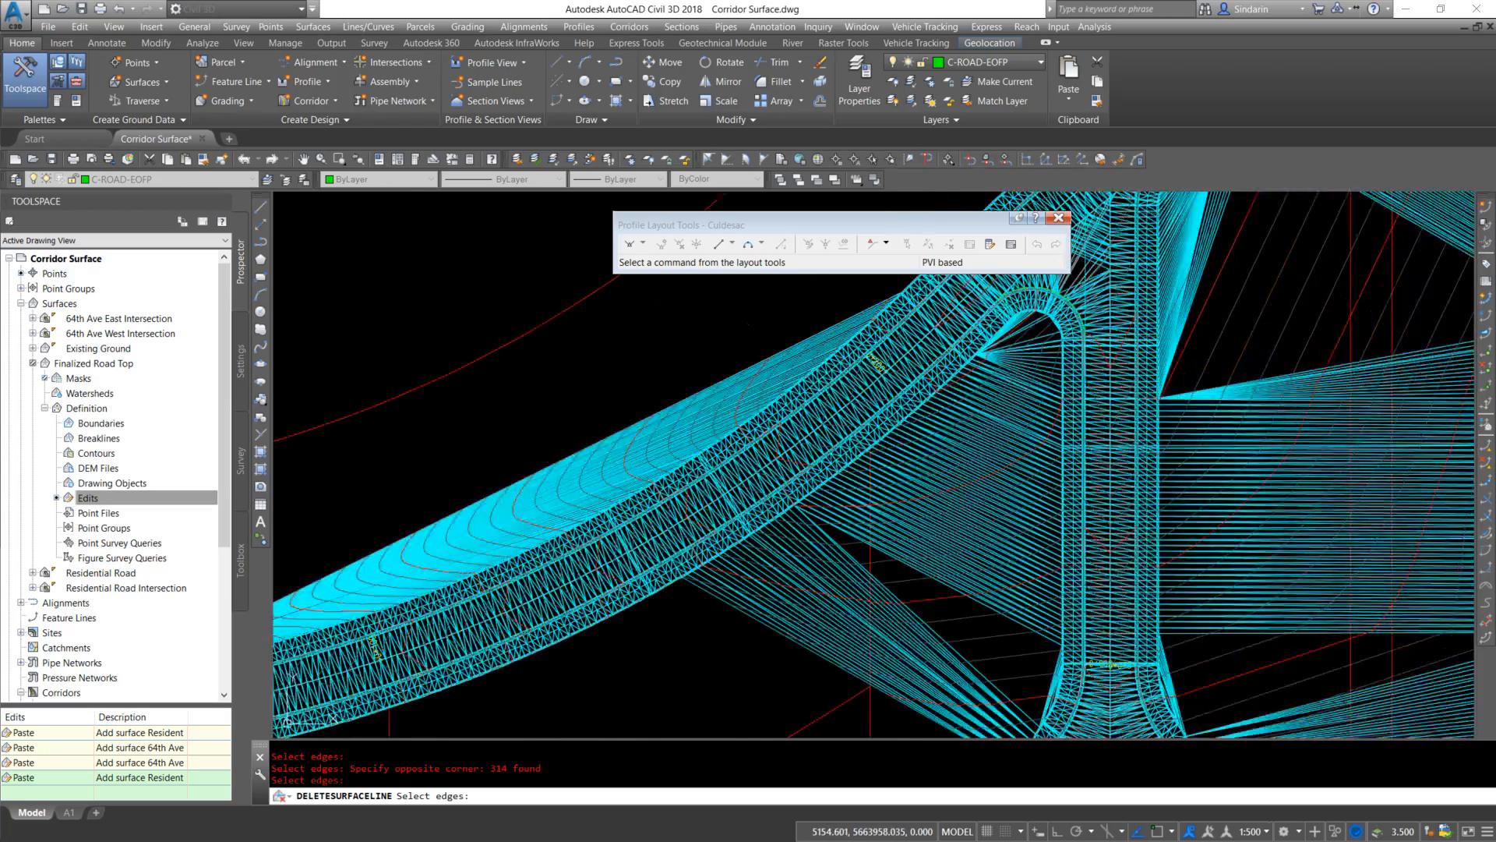
pyautogui.scroll(2, 1025, 324)
pyautogui.click(1018, 310)
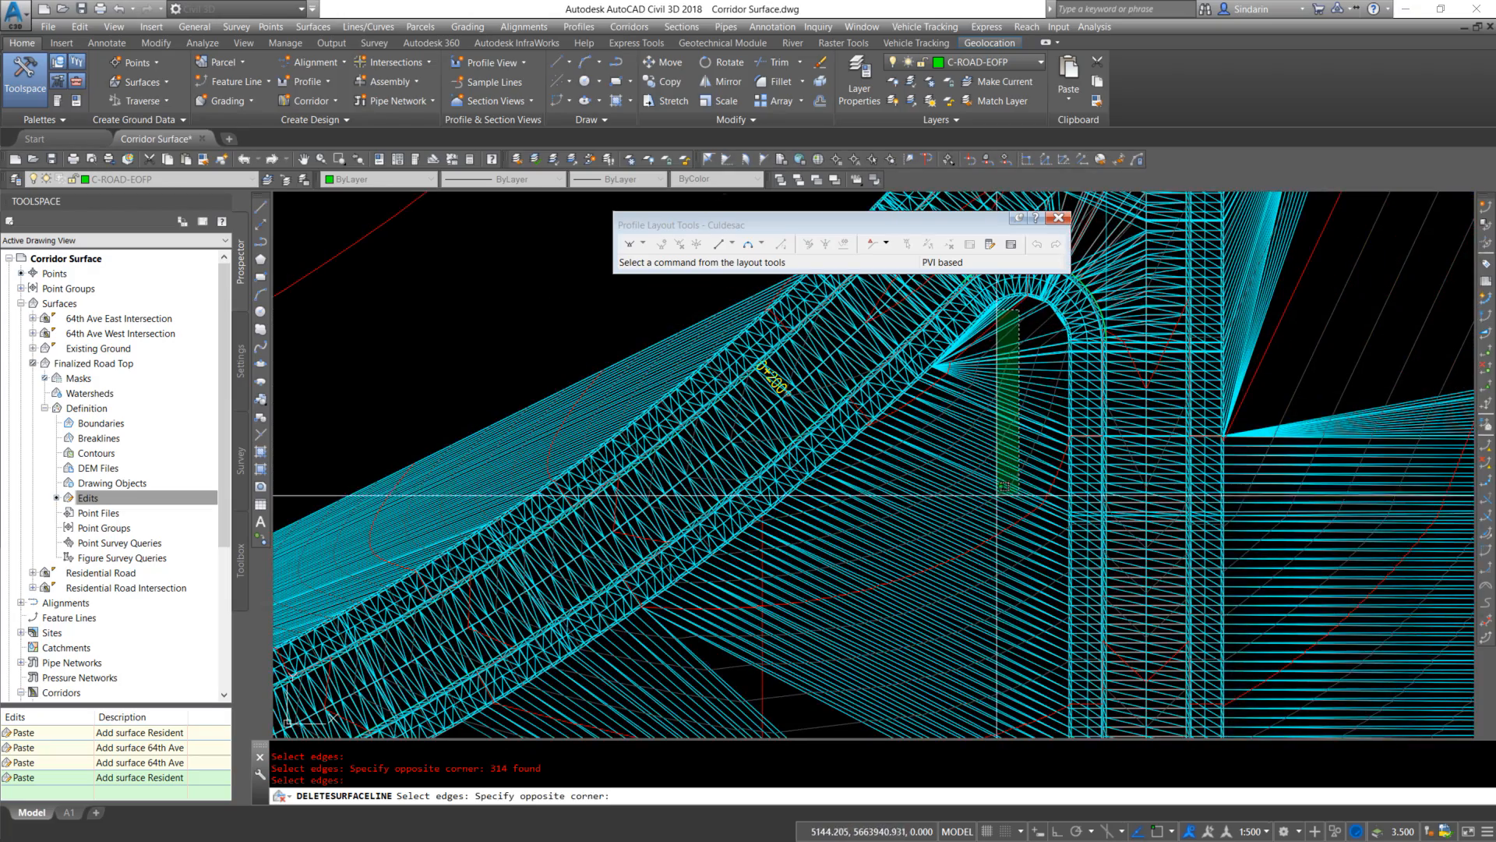
pyautogui.click(978, 568)
pyautogui.press('Return')
pyautogui.scroll(-2, 998, 579)
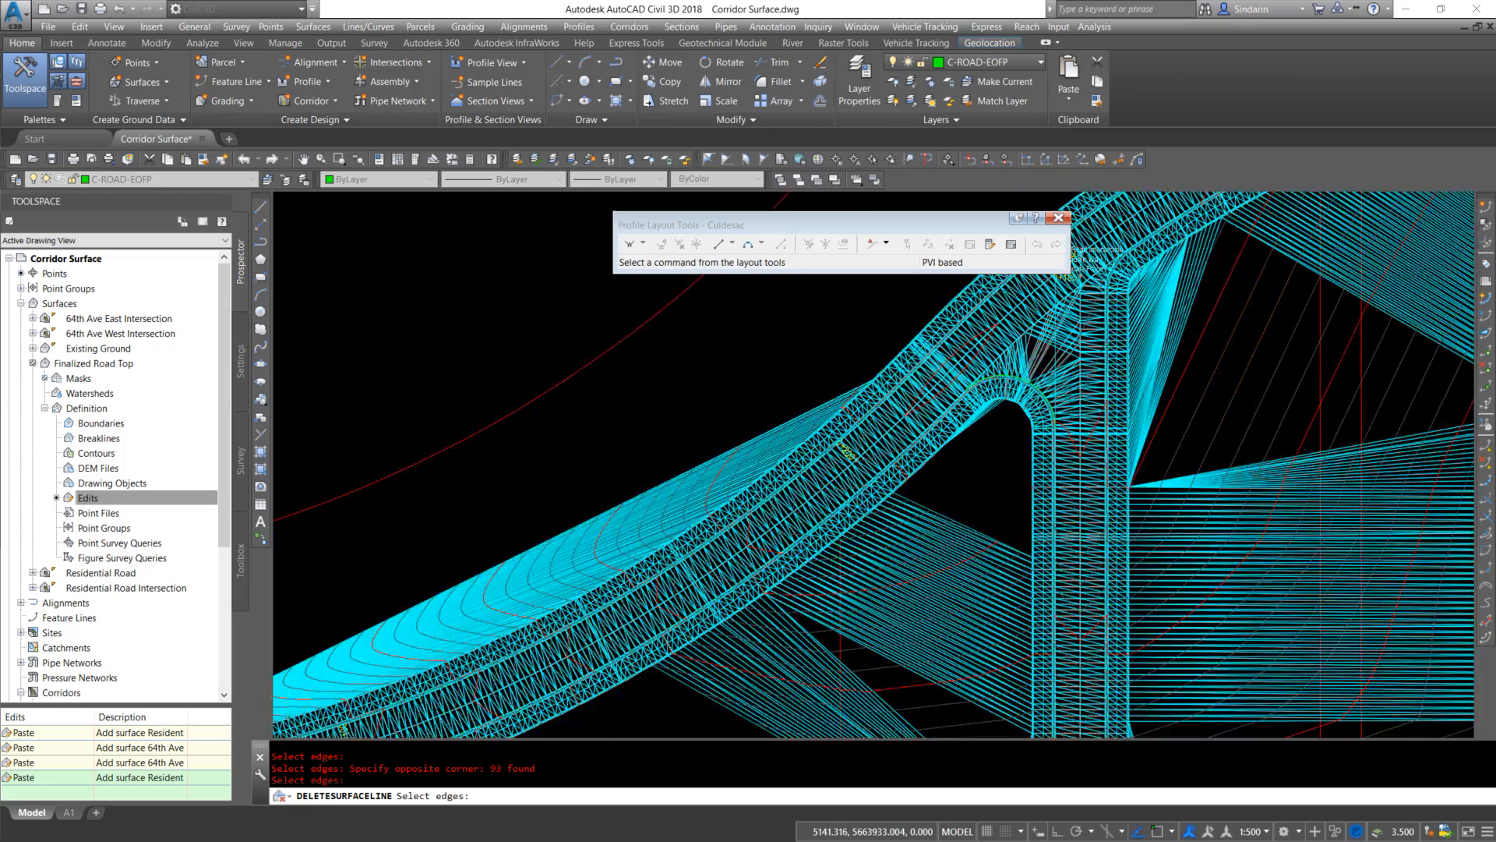
# Delete the remaining surface lines spanning from the curved residential road to the cul-de-sac road and its bulb
pyautogui.moveTo(999, 578); pyautogui.dragTo(1082, 411, button='middle')
pyautogui.click(1071, 358)
pyautogui.click(1007, 554)
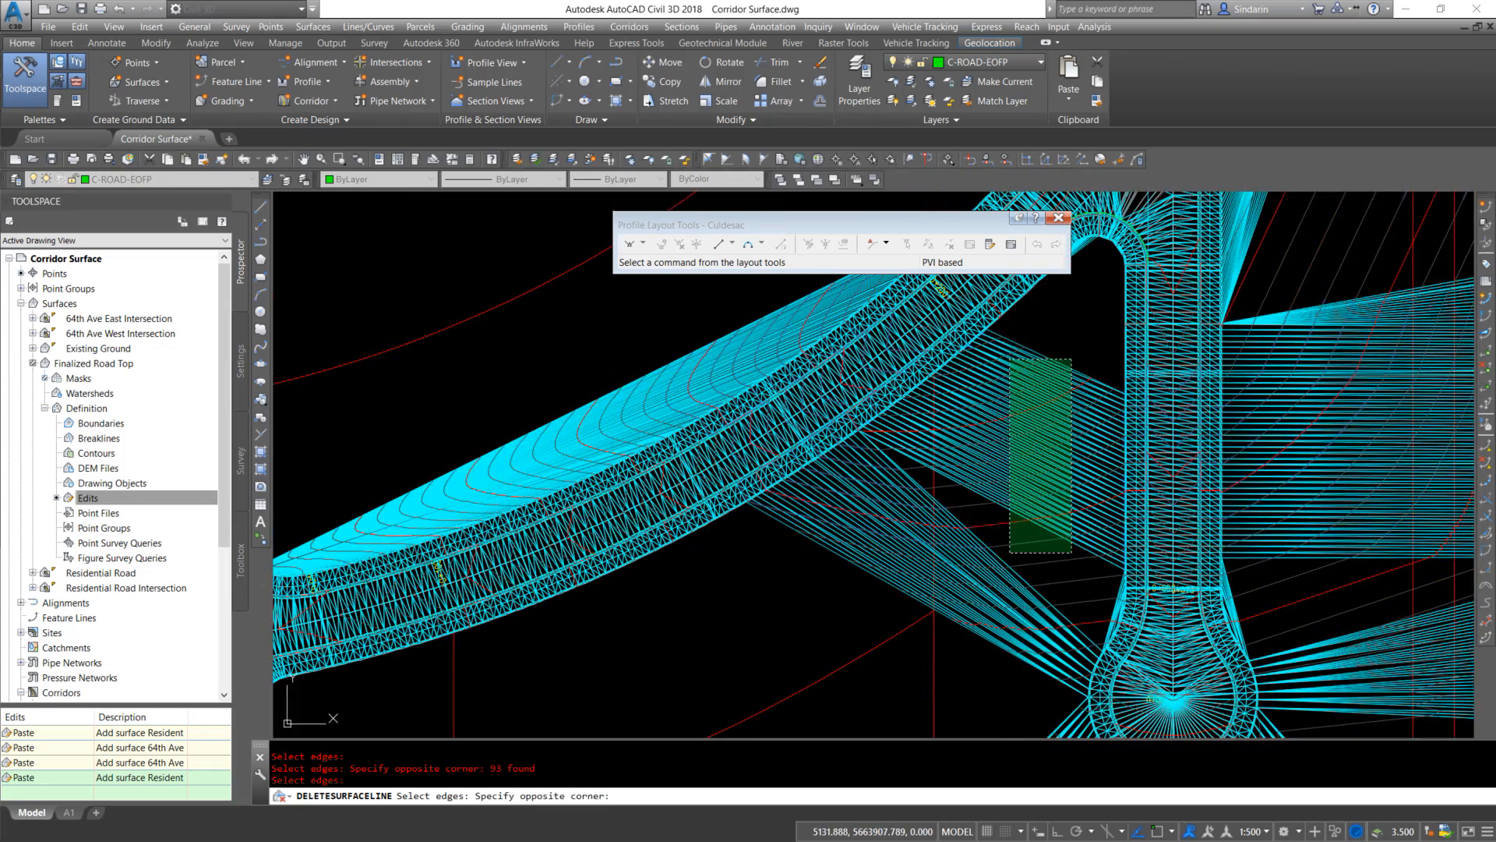
pyautogui.press('Return')
pyautogui.click(1012, 499)
pyautogui.click(887, 607)
pyautogui.press('Return')
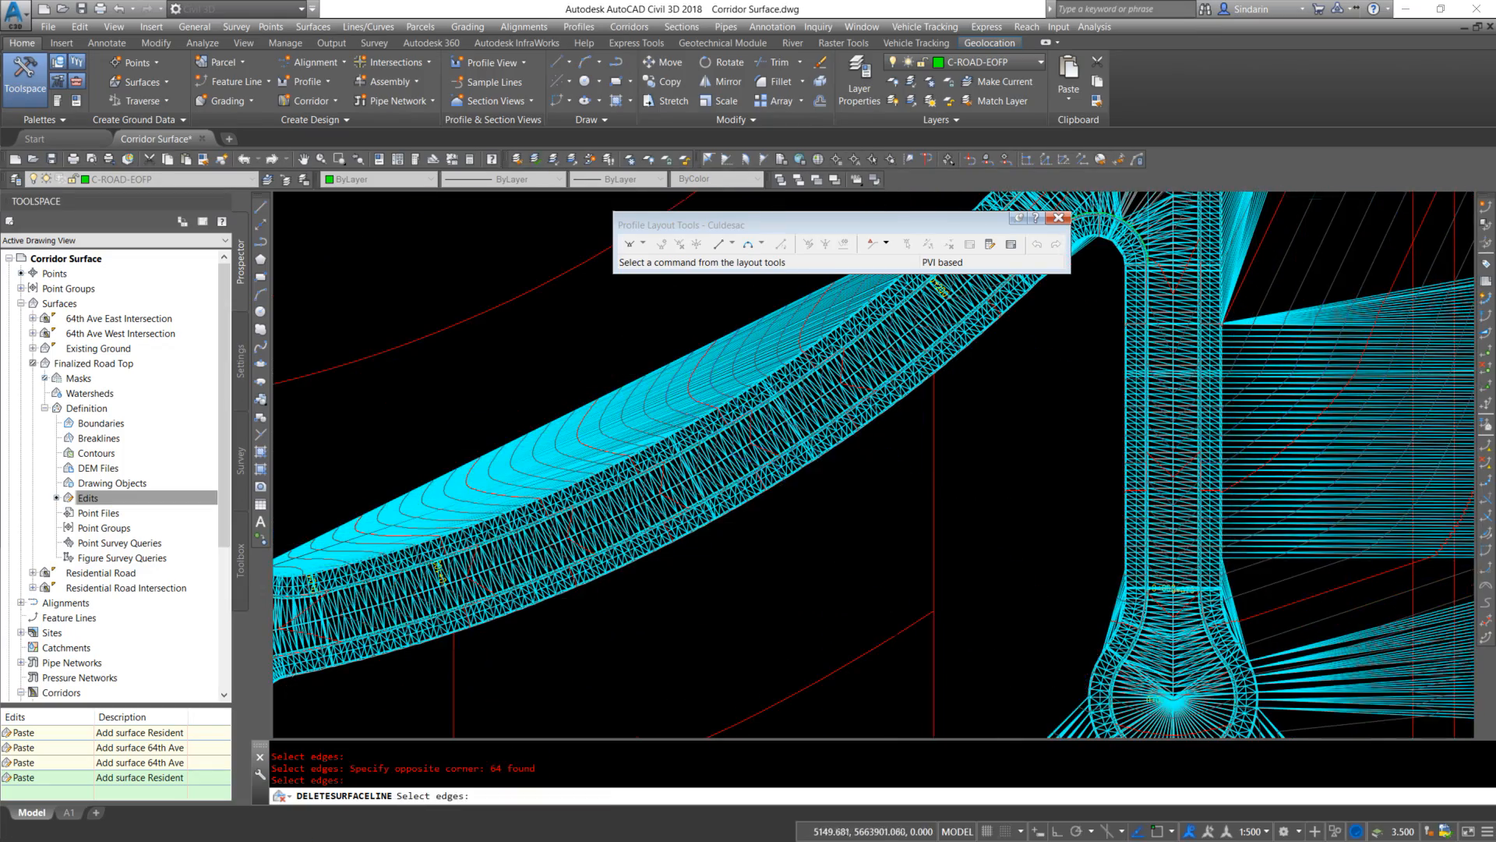
# Delete the stray surface lines beside the cul-de-sac's neck and those fanning from its bulb to 64th Ave
pyautogui.scroll(6, 1097, 568)
pyautogui.click(1080, 515)
pyautogui.click(991, 481)
pyautogui.press('Return')
pyautogui.scroll(-7, 978, 423)
pyautogui.moveTo(1066, 653); pyautogui.dragTo(985, 407, button='middle')
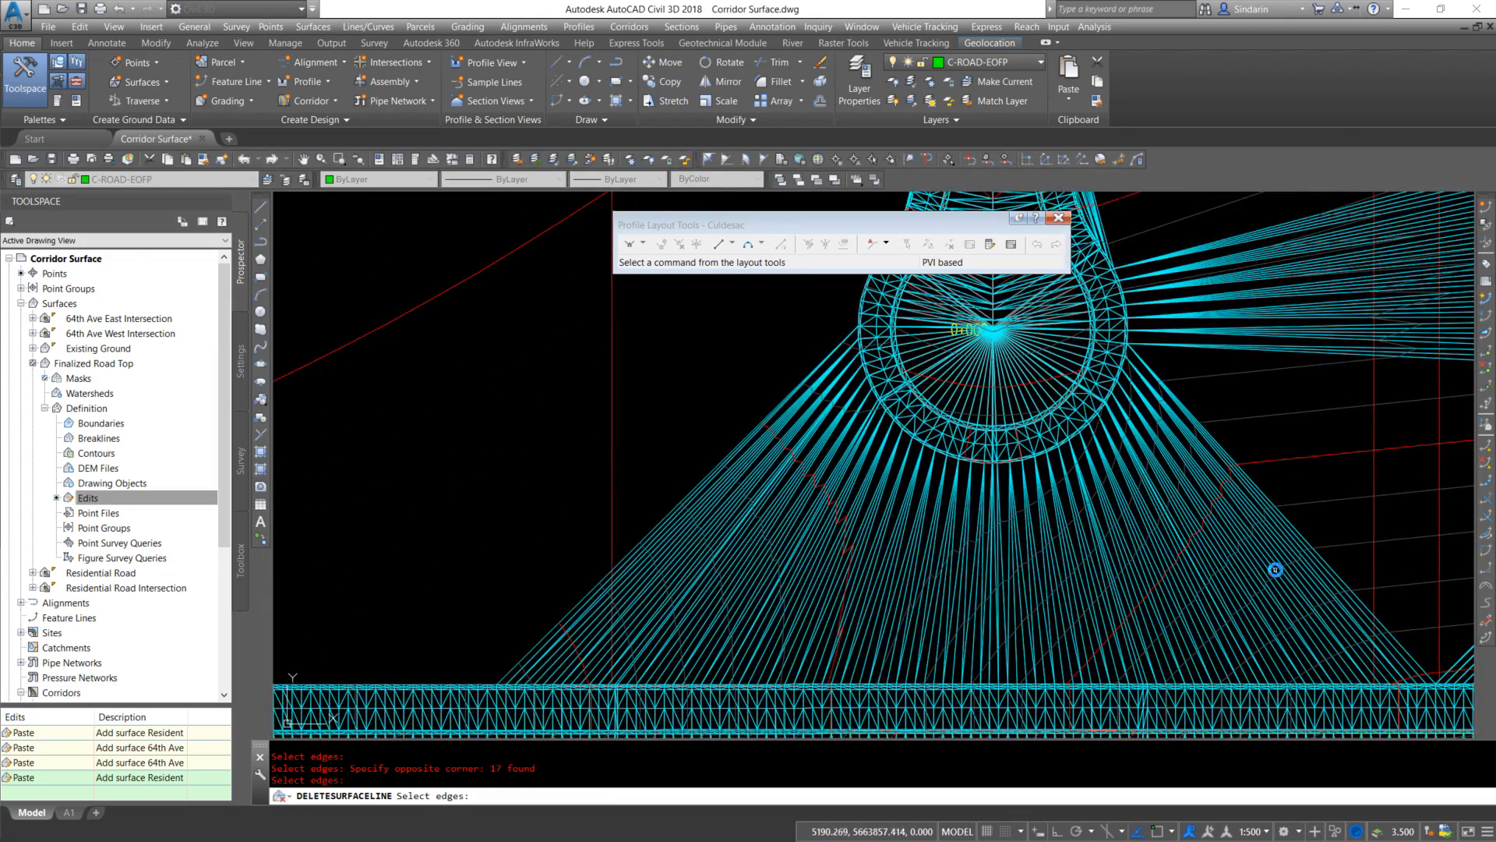
pyautogui.scroll(-2, 1275, 570)
pyautogui.click(1301, 546)
pyautogui.click(859, 540)
pyautogui.press('Return')
# Delete the surface lines between the cul-de-sac and the east residential road, plus the remaining lines outside the roads
pyautogui.scroll(-3, 1193, 451)
pyautogui.click(1136, 546)
pyautogui.click(1110, 460)
pyautogui.press('Return')
pyautogui.moveTo(1213, 451); pyautogui.dragTo(1140, 519, button='middle')
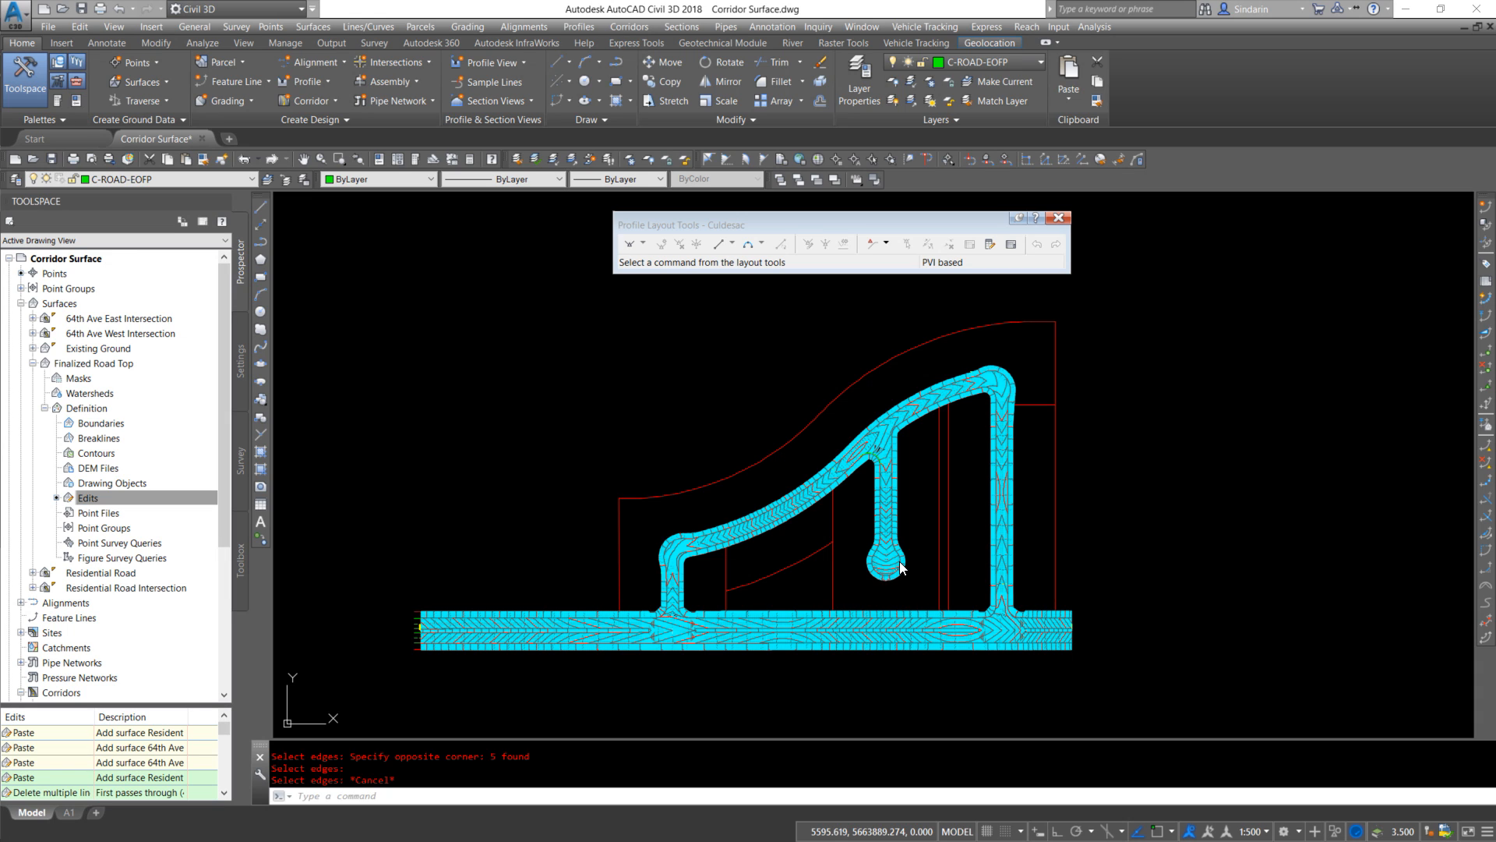
# Turn off the Triangles display in the Finalized Road Top surface's style
pyautogui.scroll(4, 855, 586)
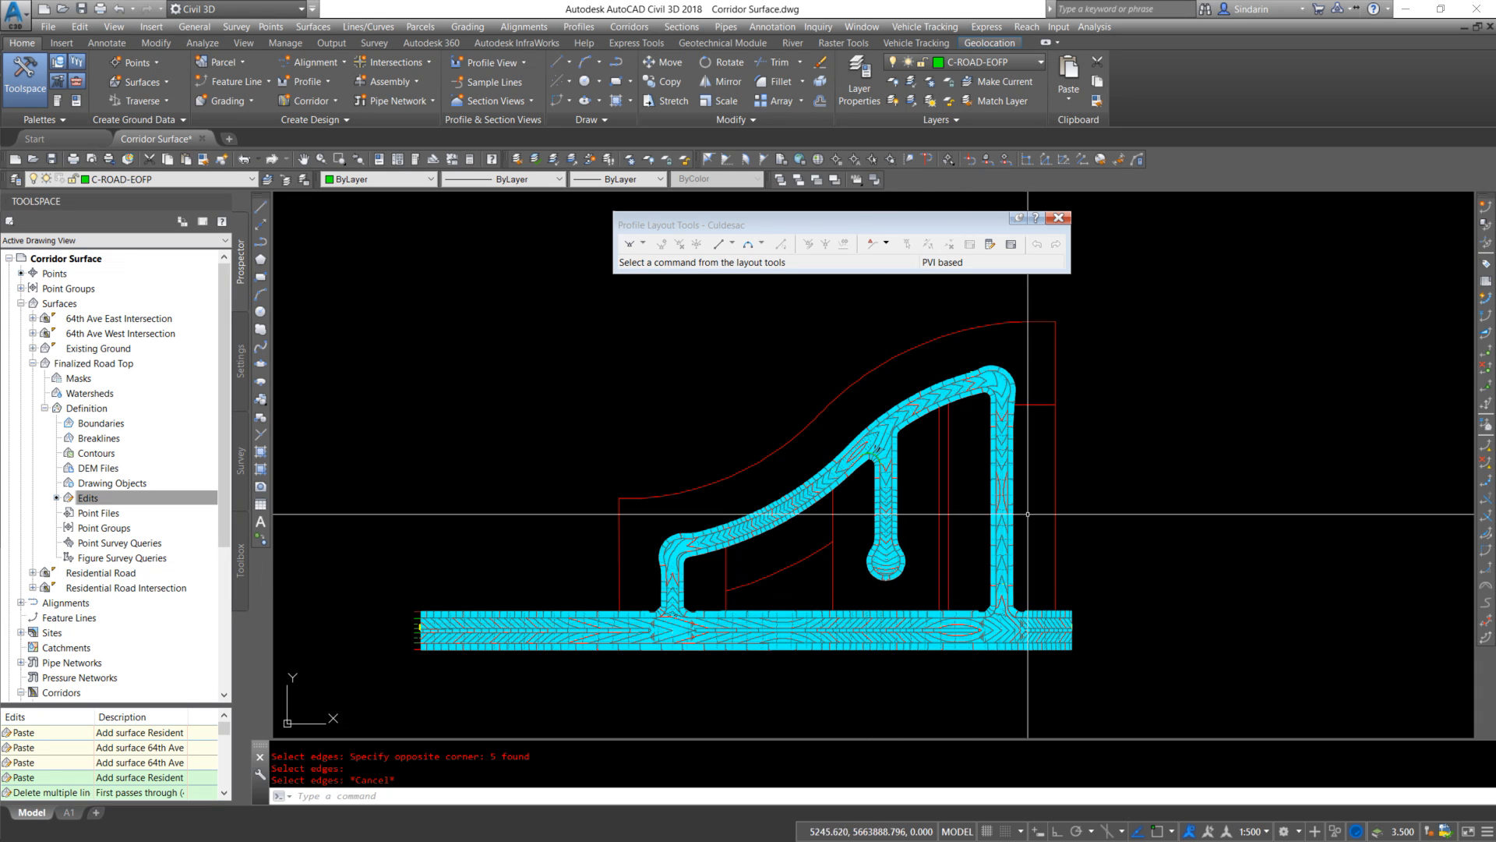
pyautogui.click(935, 524)
pyautogui.rightClick(953, 532)
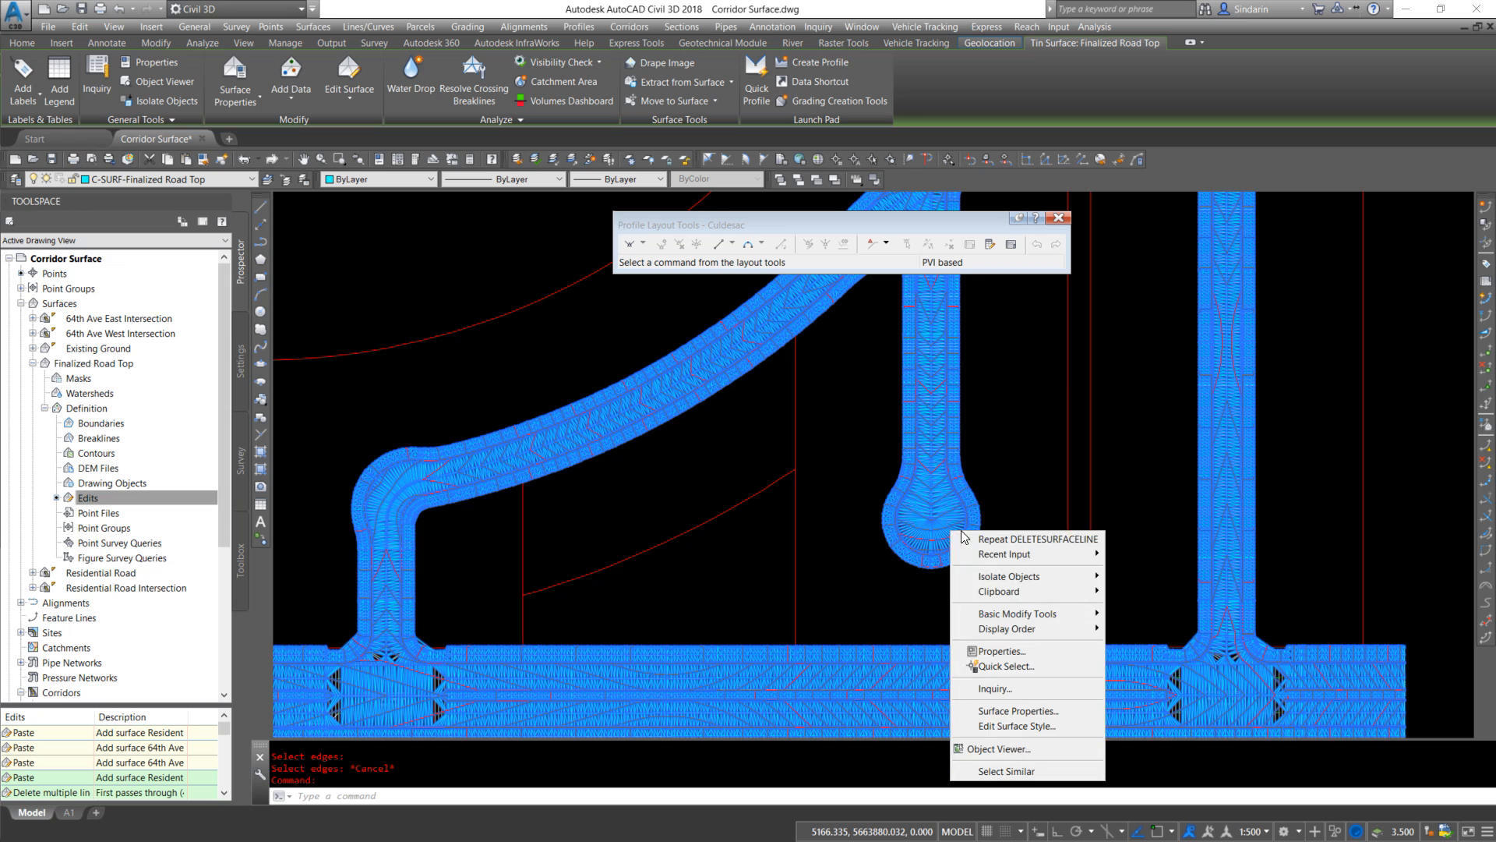
pyautogui.click(1005, 727)
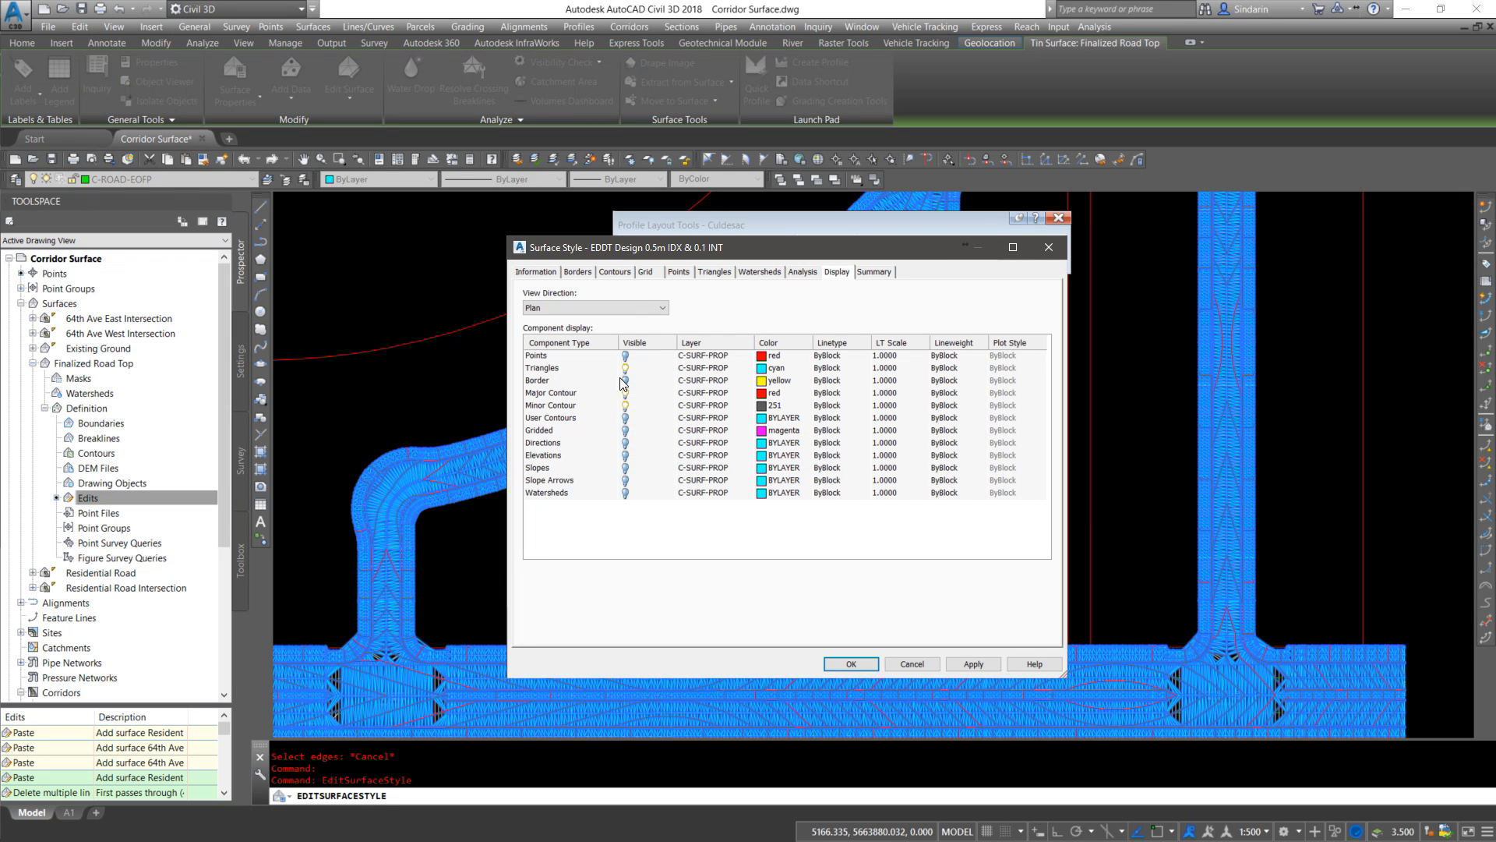
pyautogui.click(851, 664)
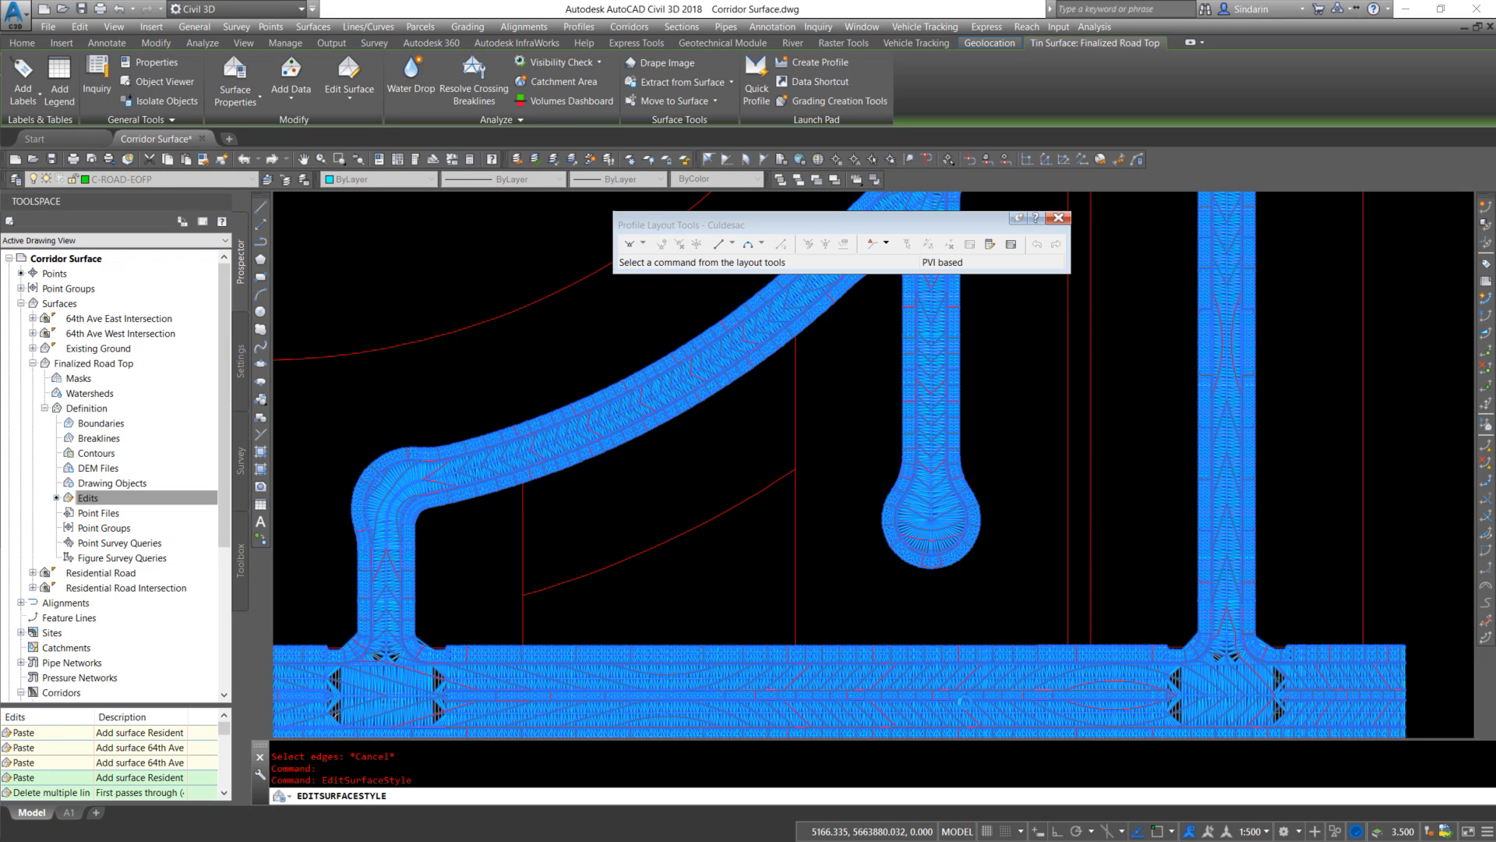
# View the Finalized Road Top surface in the Object Viewer and examine the curbs and medians at the west intersection in 3D
pyautogui.scroll(6, 954, 516)
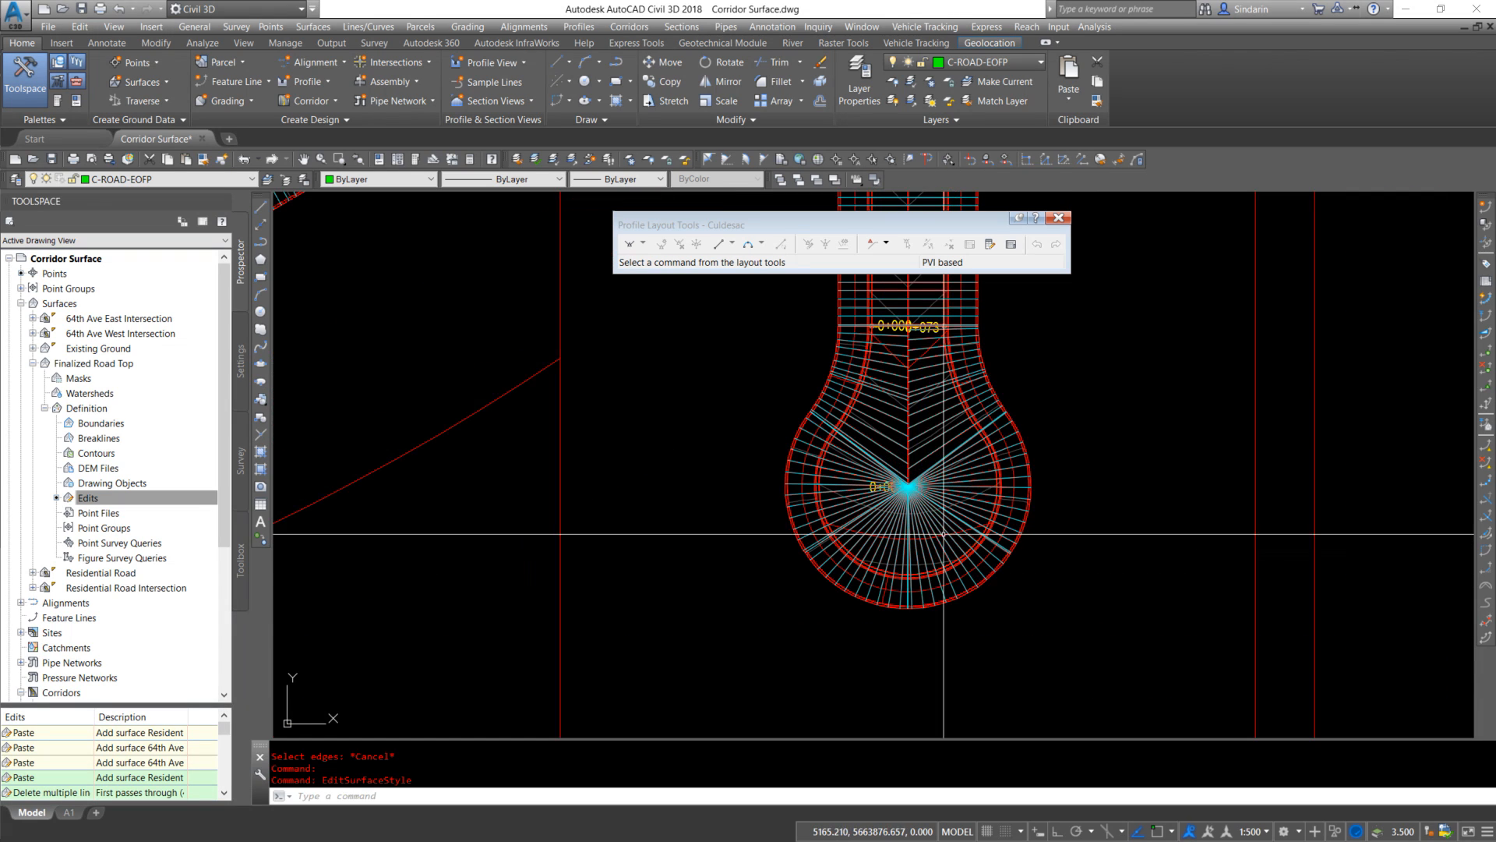
pyautogui.scroll(2, 970, 475)
pyautogui.click(1033, 521)
pyautogui.scroll(-8, 1068, 538)
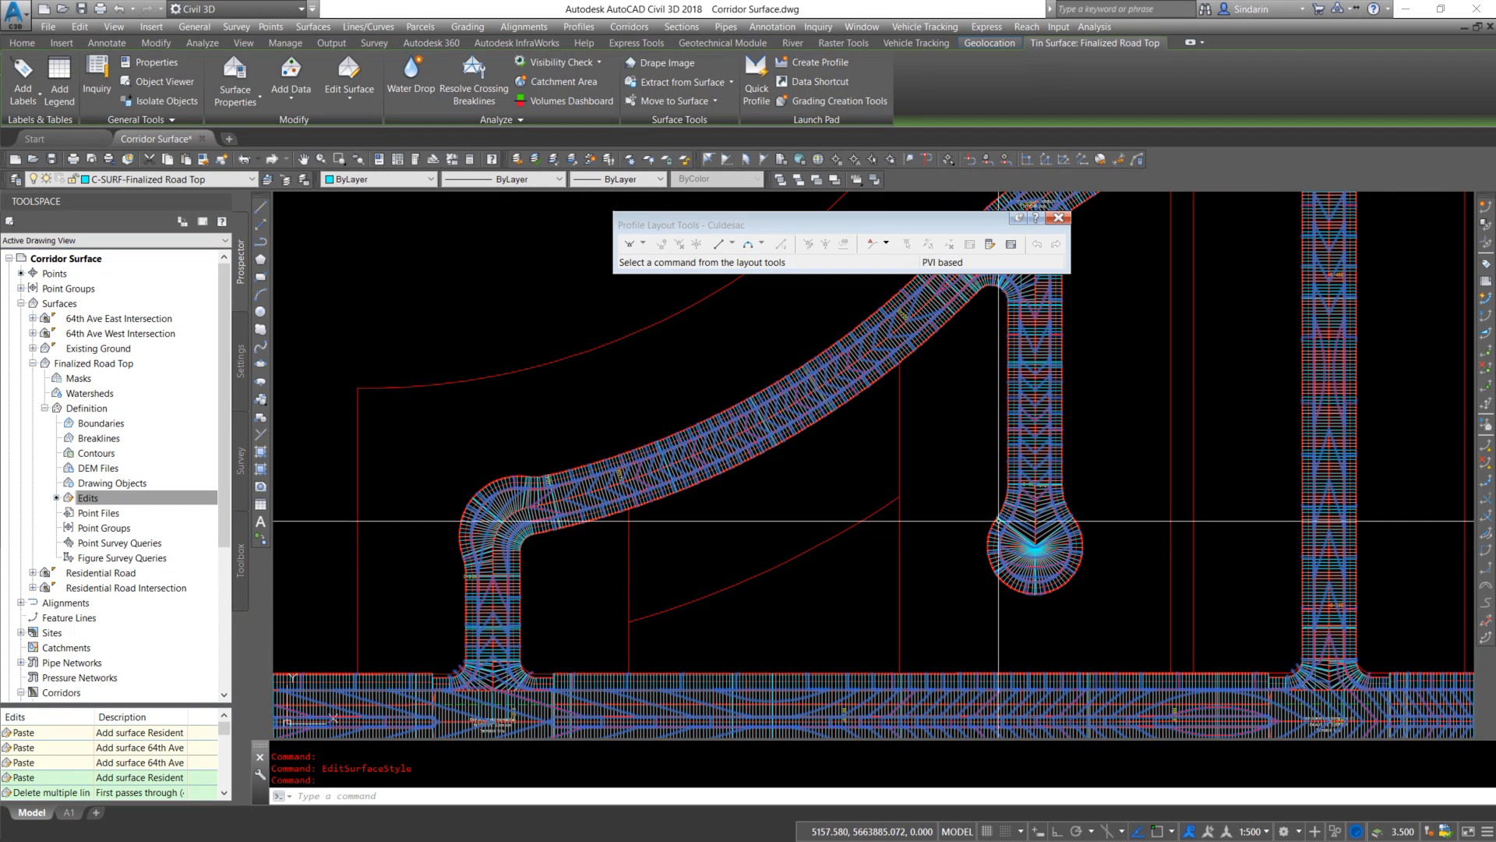
pyautogui.rightClick(981, 508)
pyautogui.click(1068, 734)
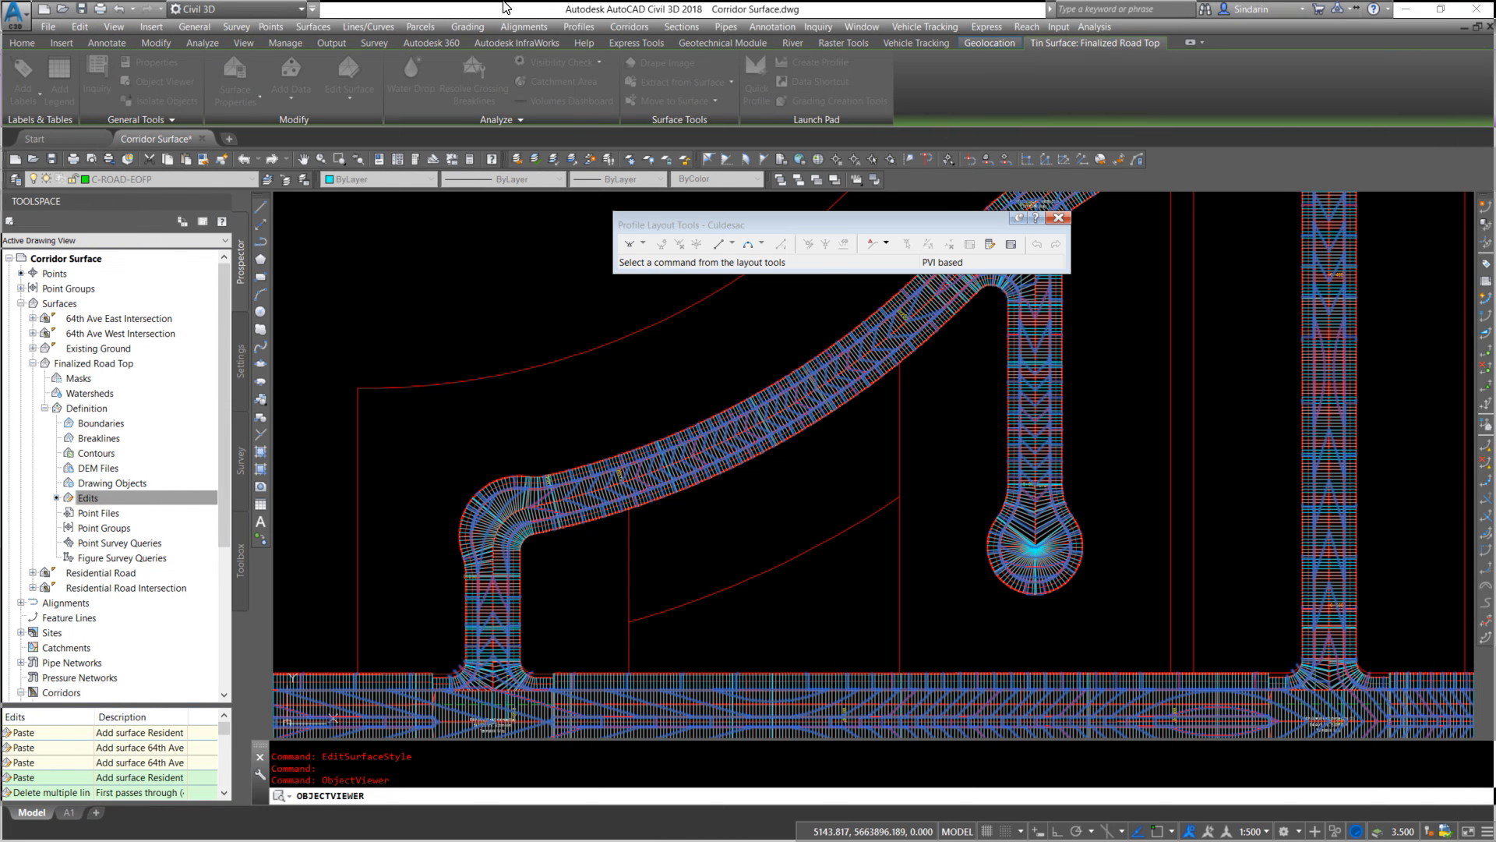
pyautogui.moveTo(922, 701)
pyautogui.mouseDown()
pyautogui.moveTo(920, 608)
pyautogui.moveTo(889, 530)
pyautogui.moveTo(694, 487)
pyautogui.moveTo(621, 641)
pyautogui.moveTo(802, 529)
pyautogui.moveTo(968, 544)
pyautogui.moveTo(844, 507)
pyautogui.mouseUp()
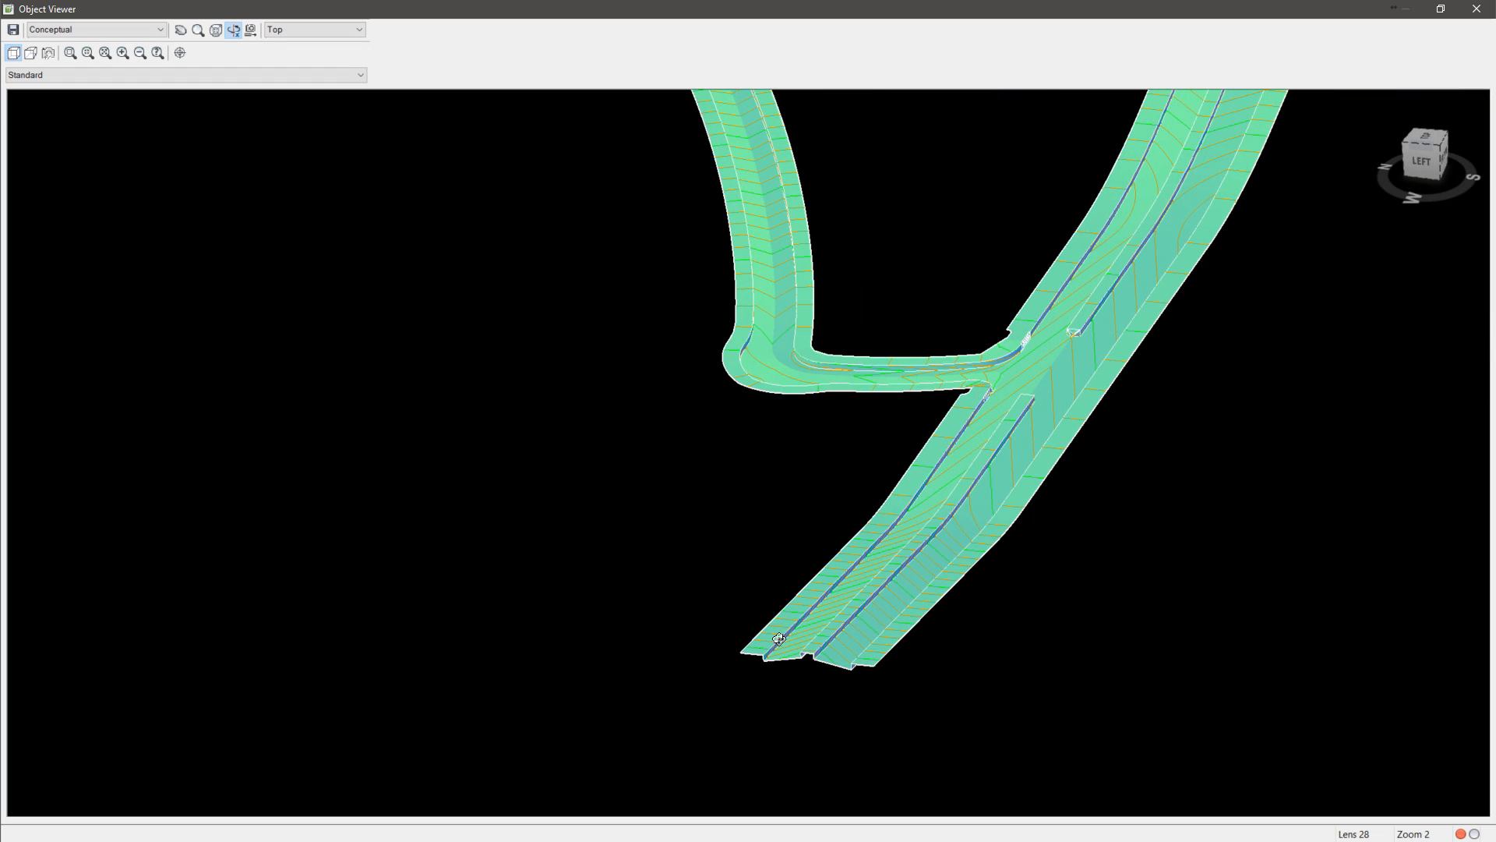
pyautogui.moveTo(1059, 482); pyautogui.dragTo(712, 593, button='middle')
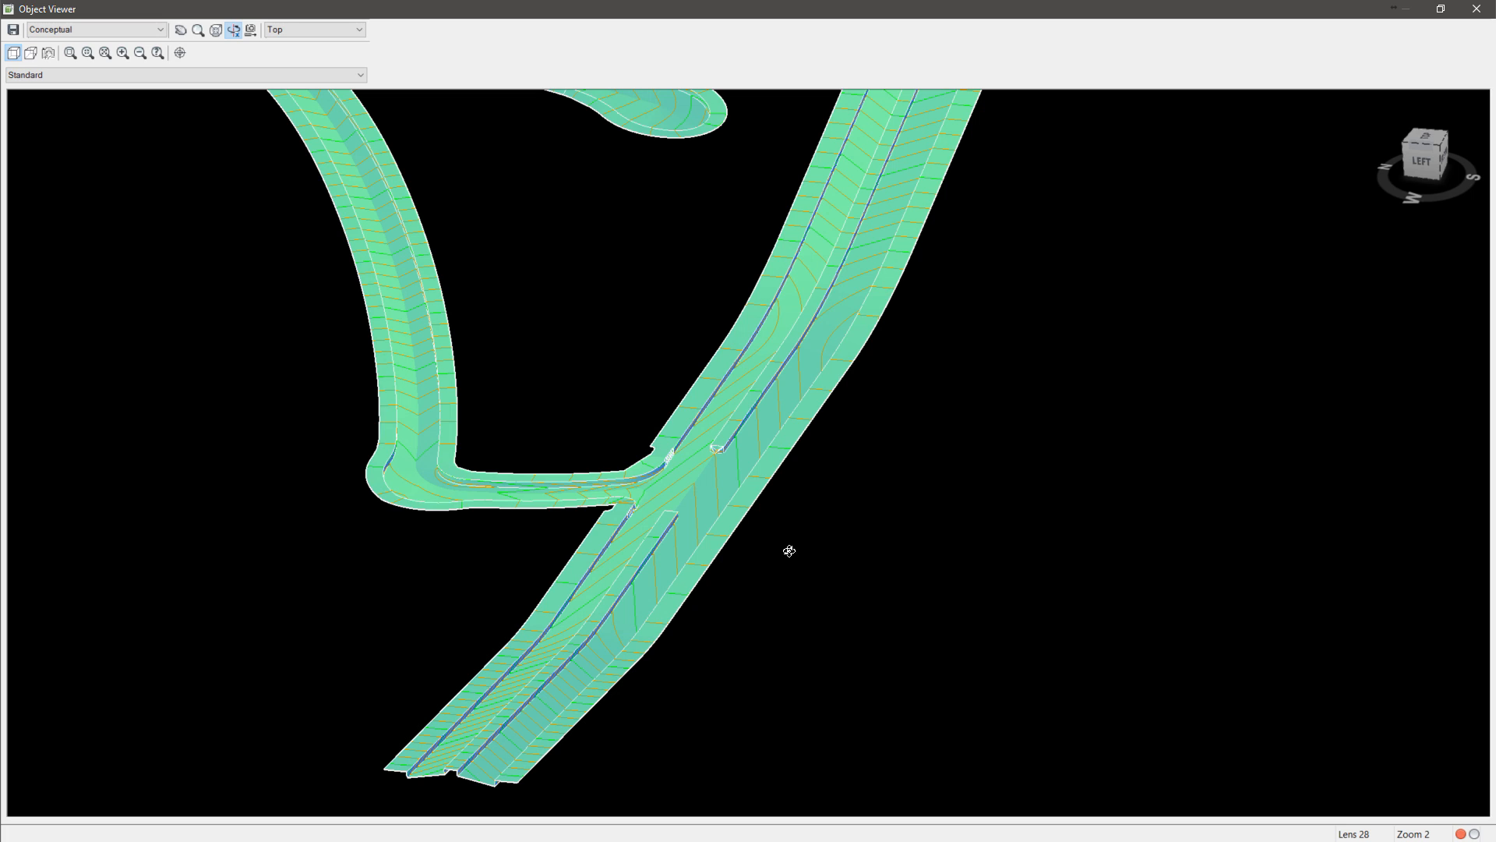
pyautogui.scroll(8, 789, 551)
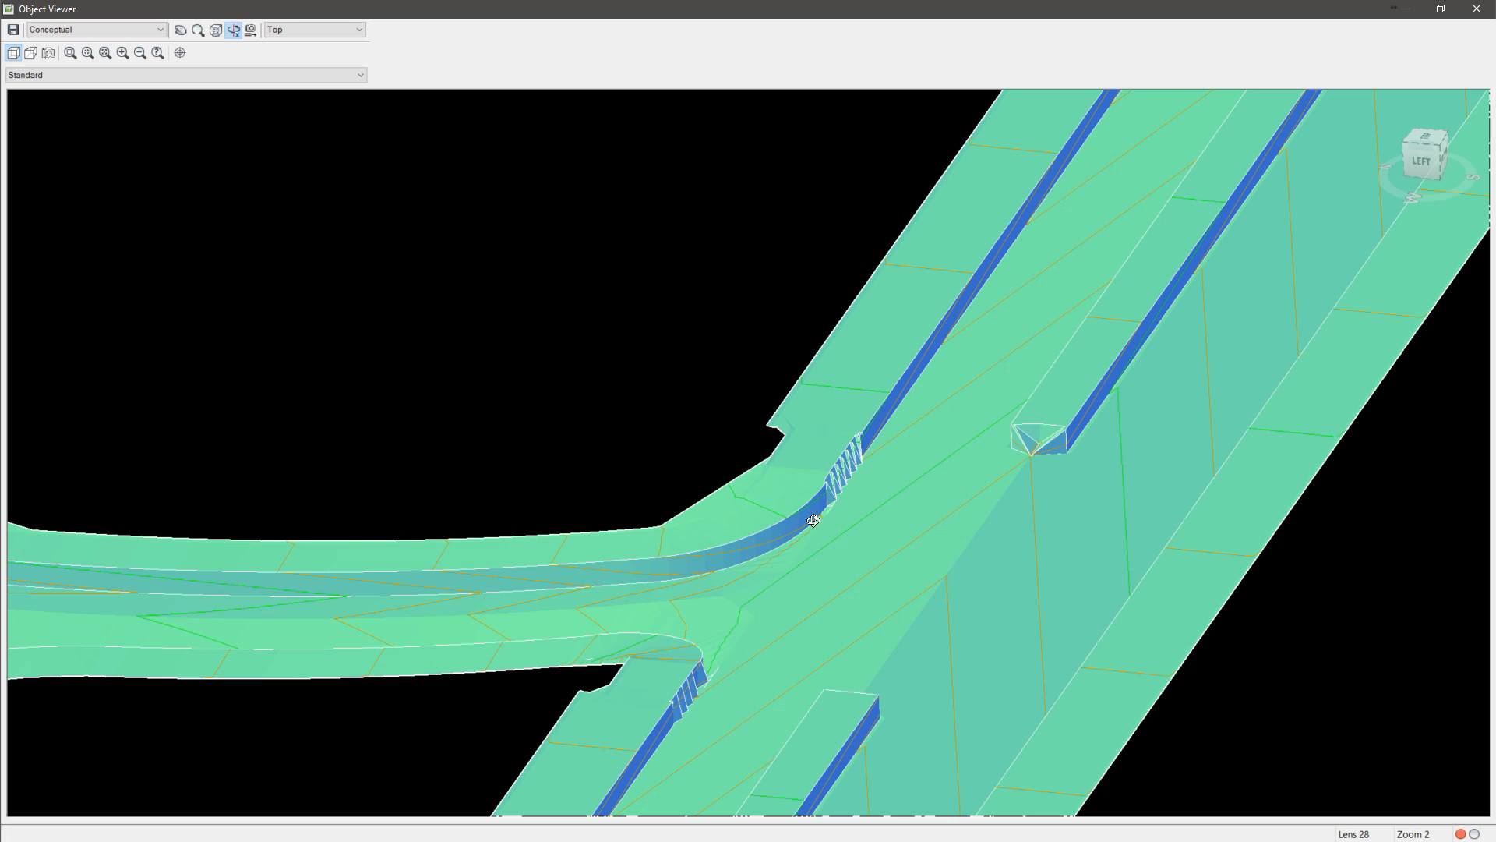
# Examine the intersections, residential road, cul-de-sac and complete road network from several 3D angles, and close the Object Viewer
pyautogui.scroll(-6, 862, 577)
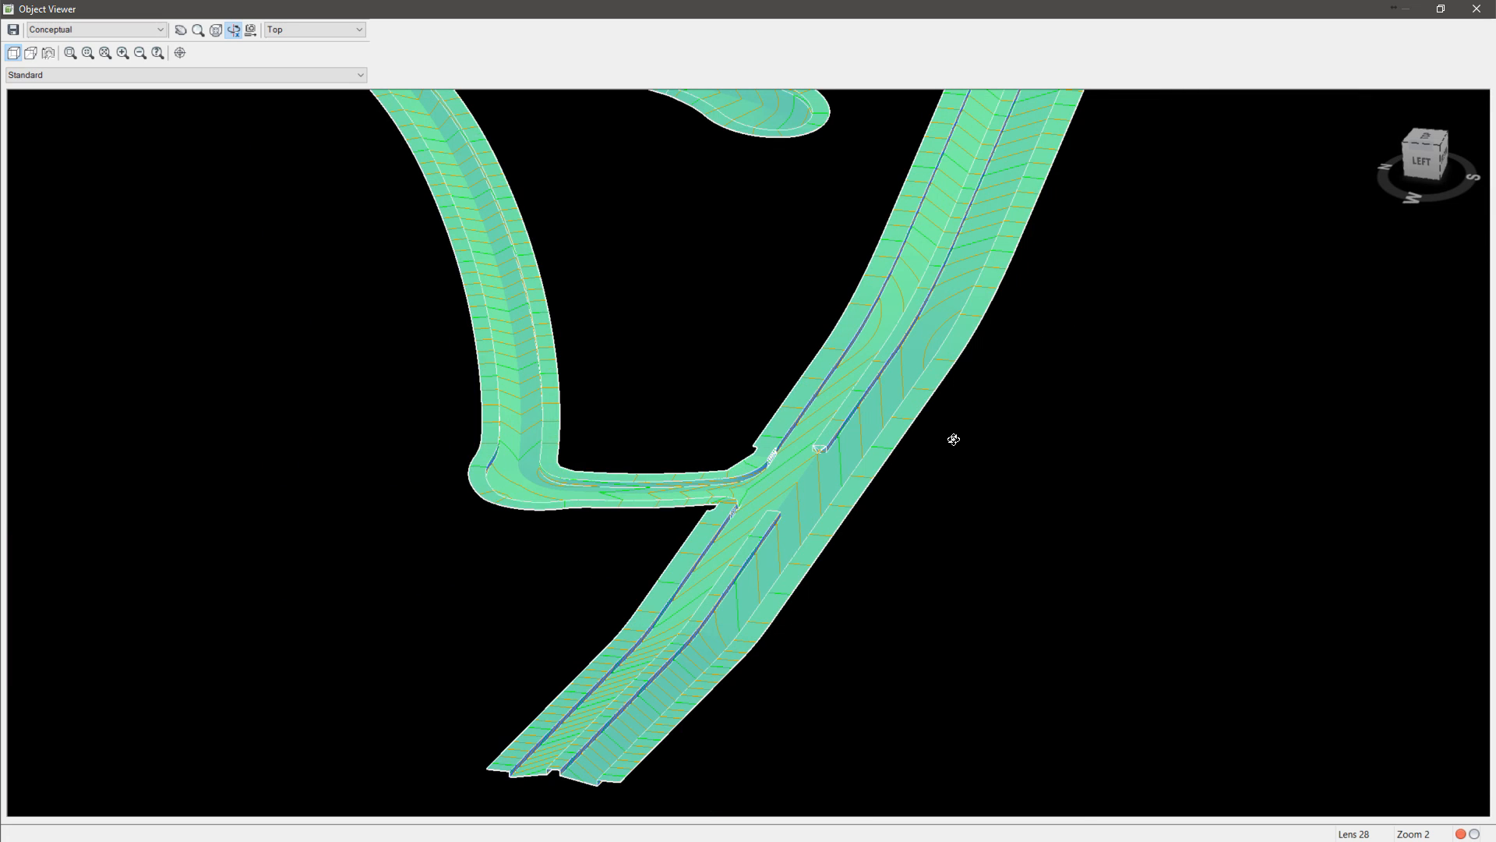
pyautogui.moveTo(952, 439); pyautogui.dragTo(698, 599)
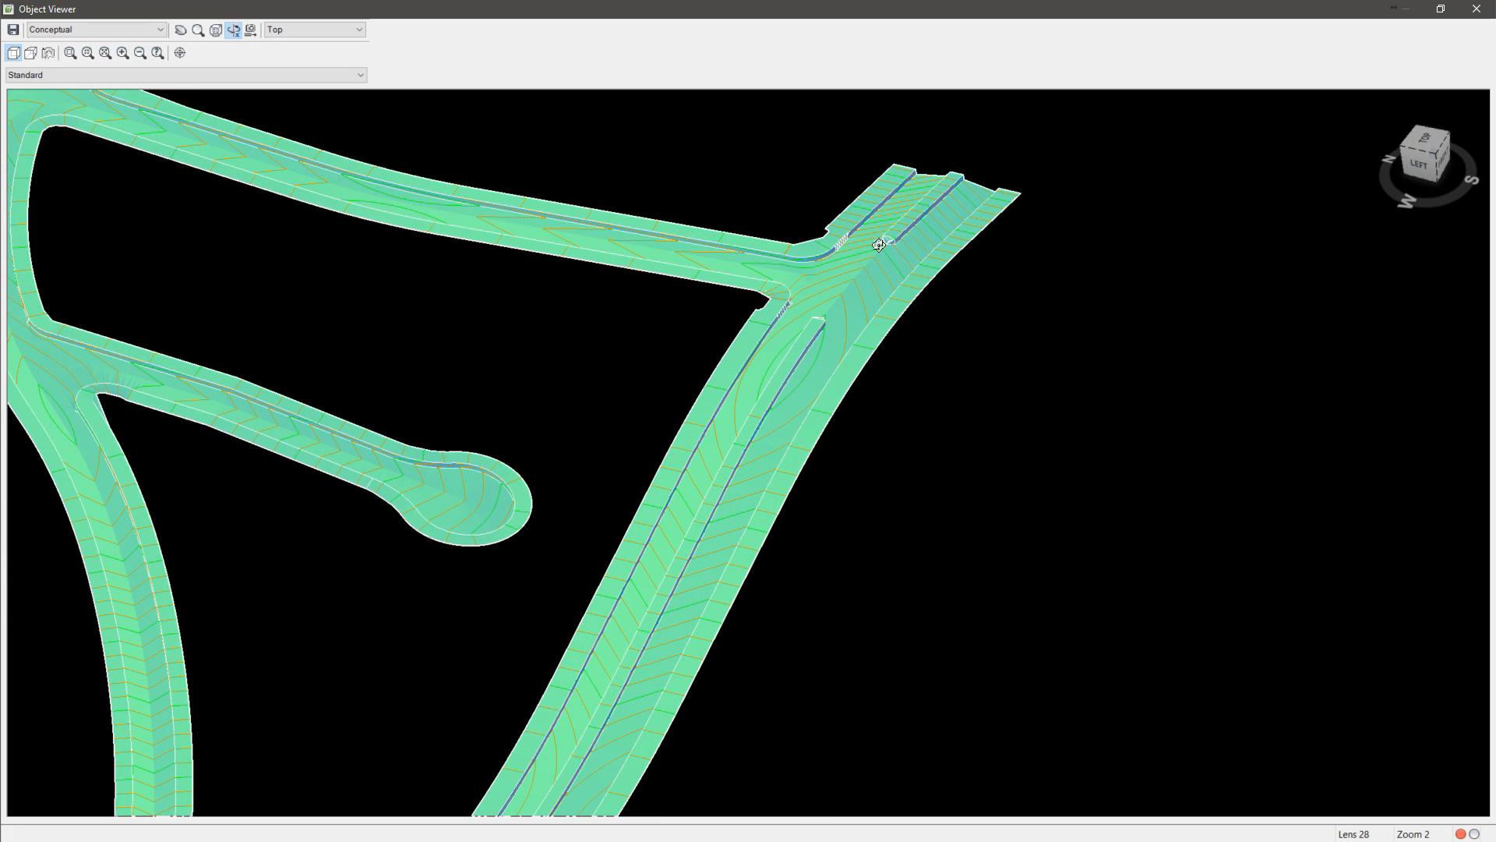
pyautogui.moveTo(623, 391); pyautogui.dragTo(1117, 521, button='middle')
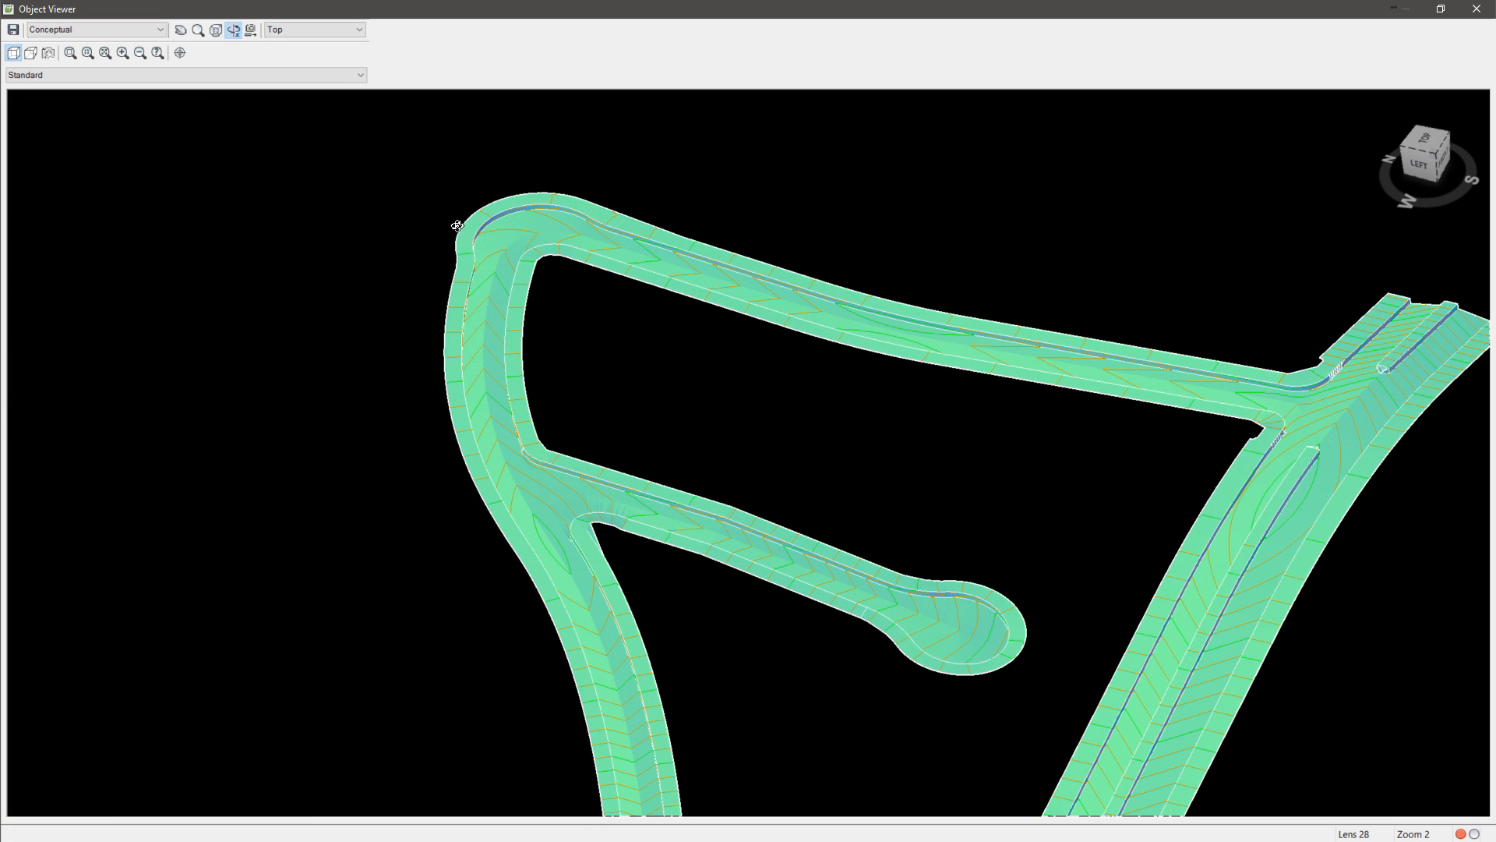
pyautogui.scroll(3, 577, 506)
pyautogui.moveTo(557, 566); pyautogui.dragTo(619, 515, button='middle')
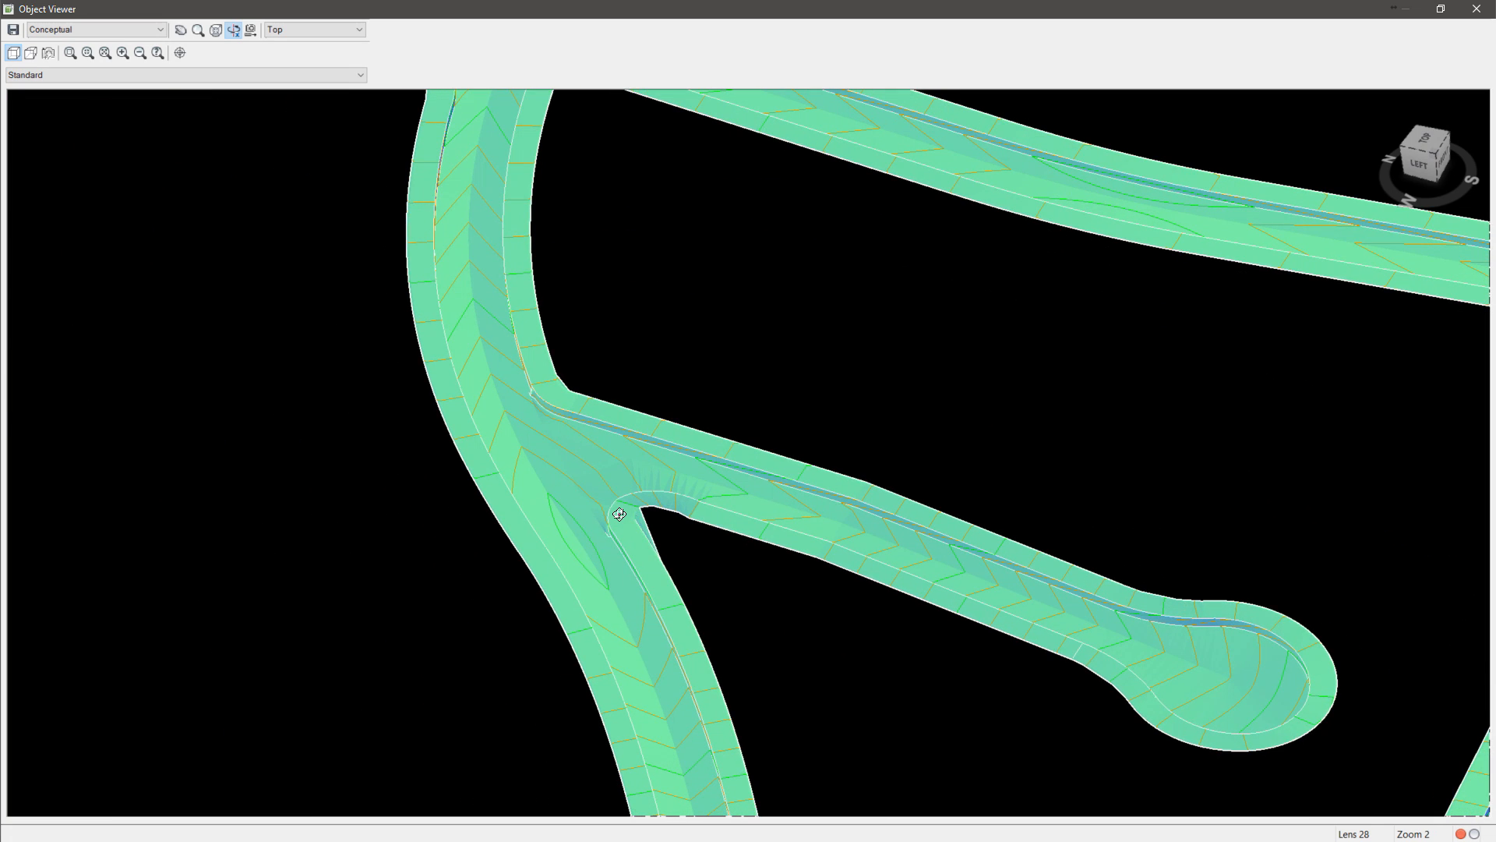
pyautogui.scroll(-3, 624, 499)
pyautogui.moveTo(657, 652); pyautogui.dragTo(664, 412, button='middle')
pyautogui.scroll(4, 791, 583)
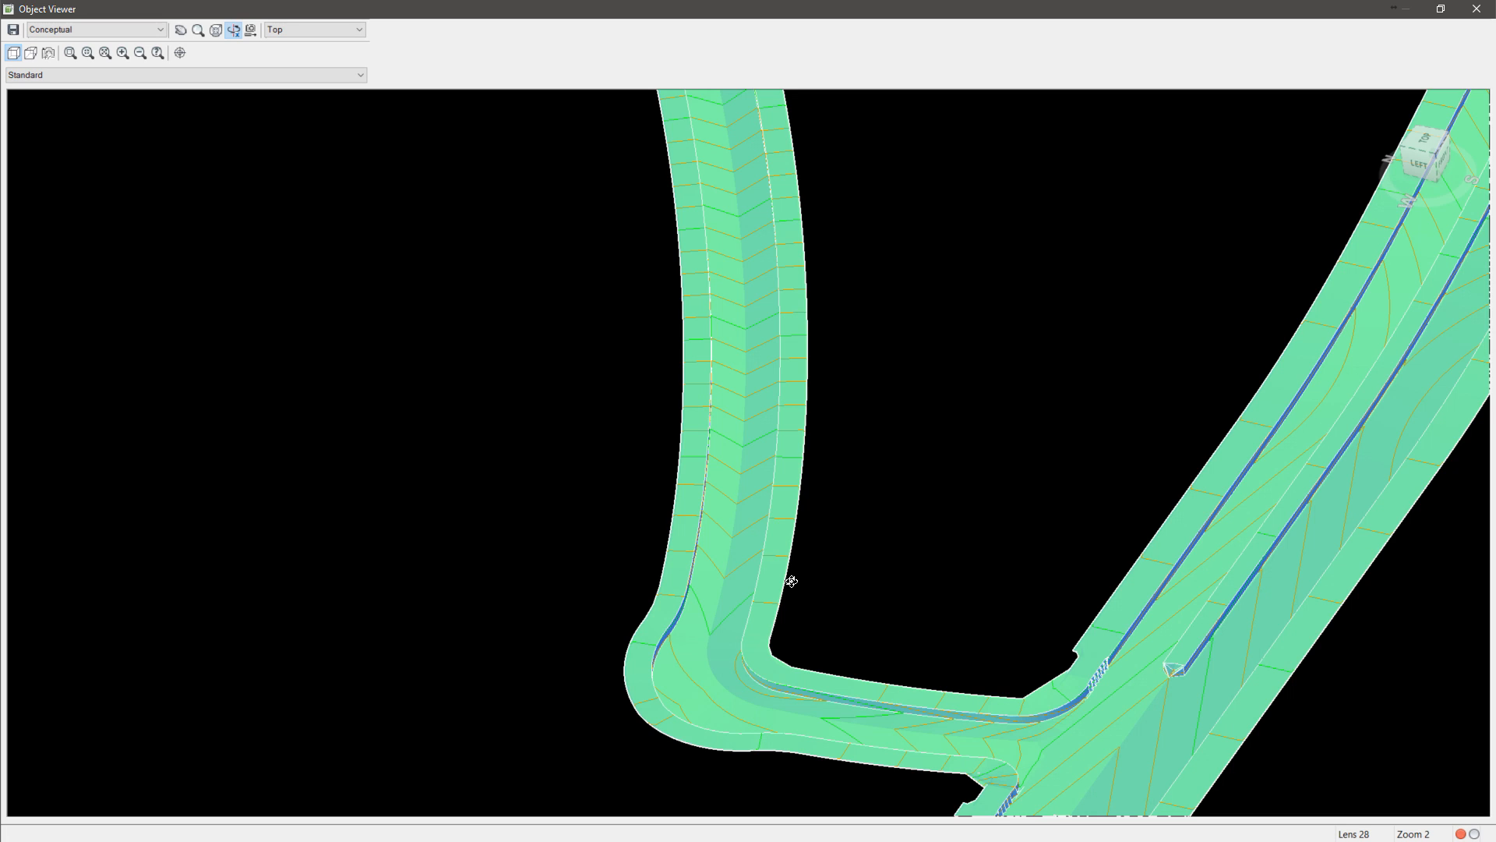
pyautogui.scroll(-3, 659, 521)
pyautogui.moveTo(740, 639); pyautogui.dragTo(669, 561)
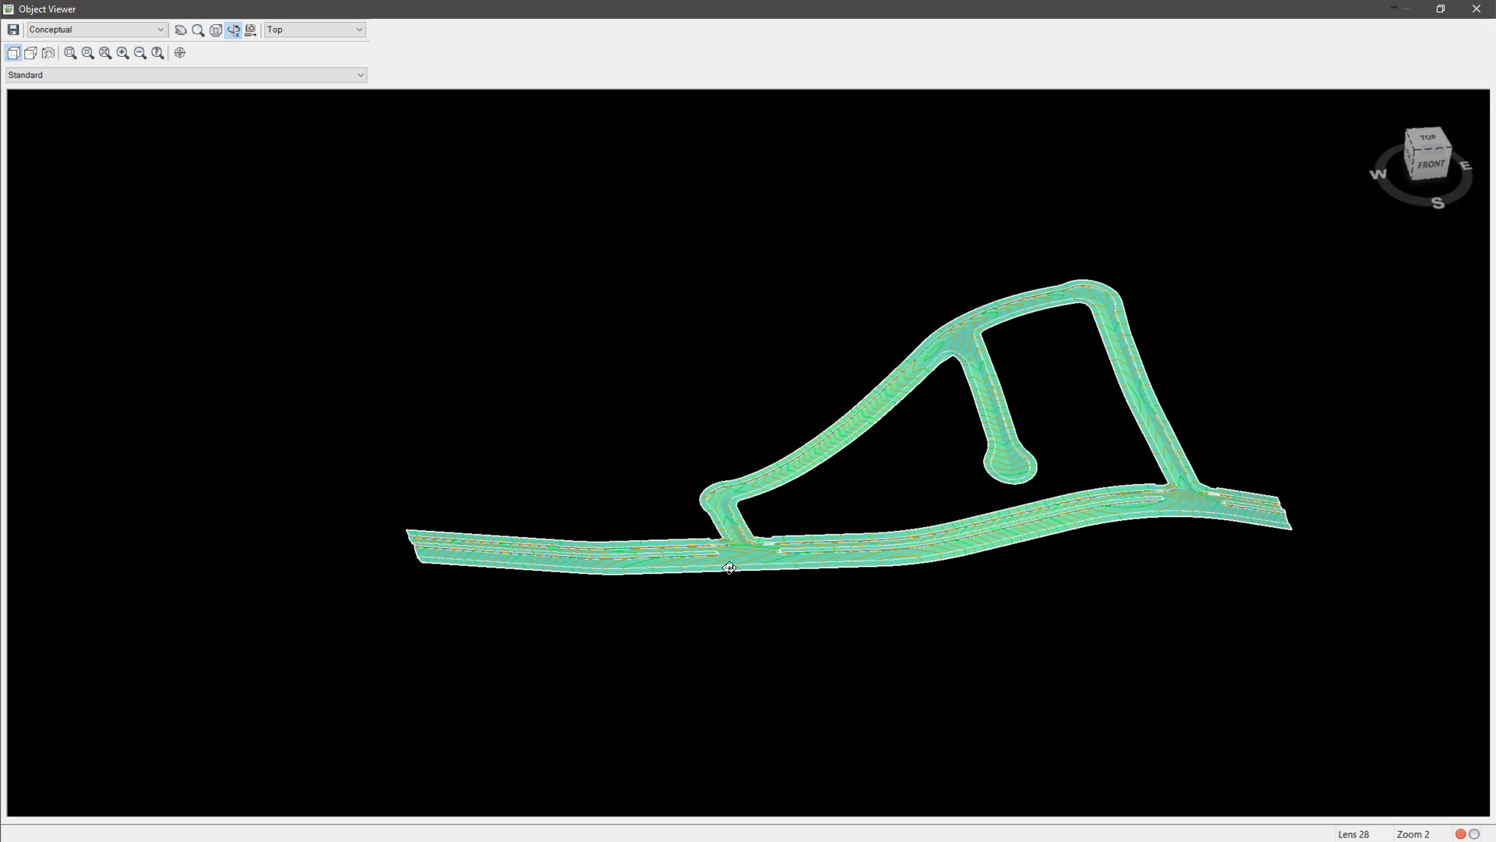
pyautogui.moveTo(826, 578); pyautogui.dragTo(668, 485)
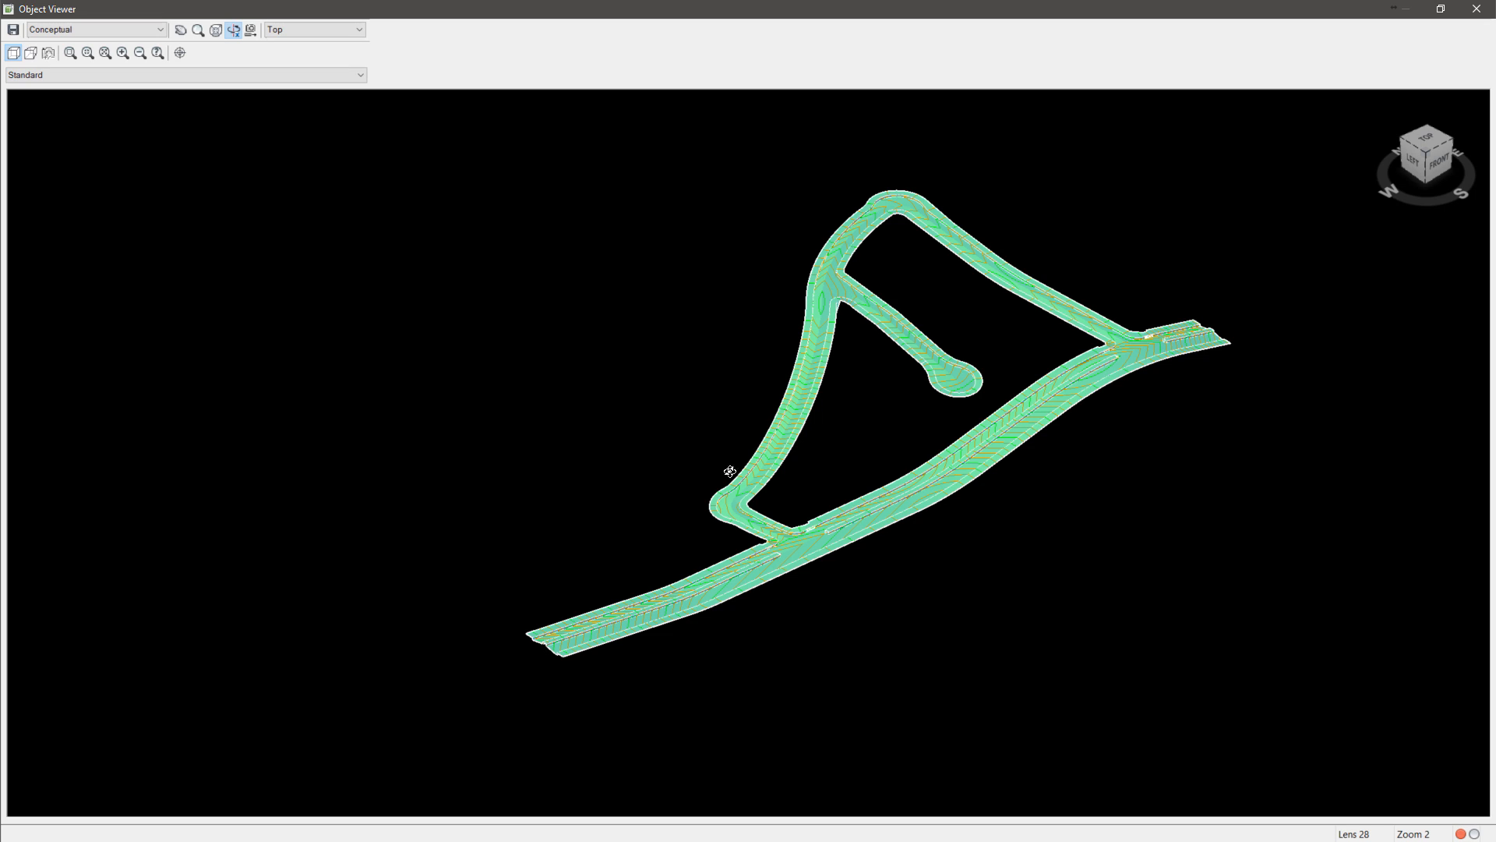
pyautogui.click(1476, 9)
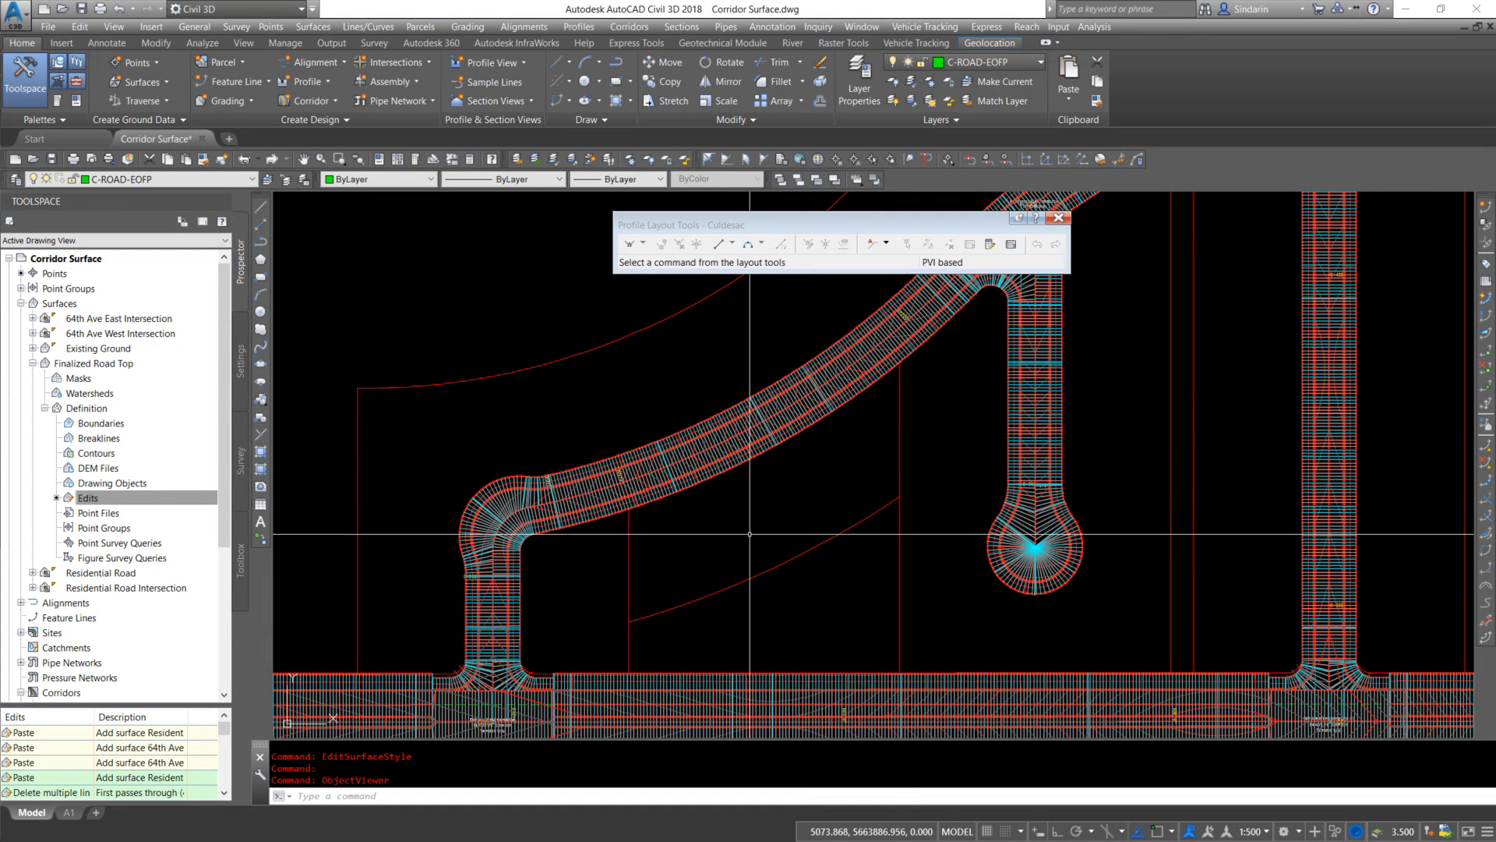
# Inspect the Finalized Road Top surface elevations at the cul-de-sac intersection in plan, and return to a view of the whole road network
pyautogui.moveTo(750, 534)
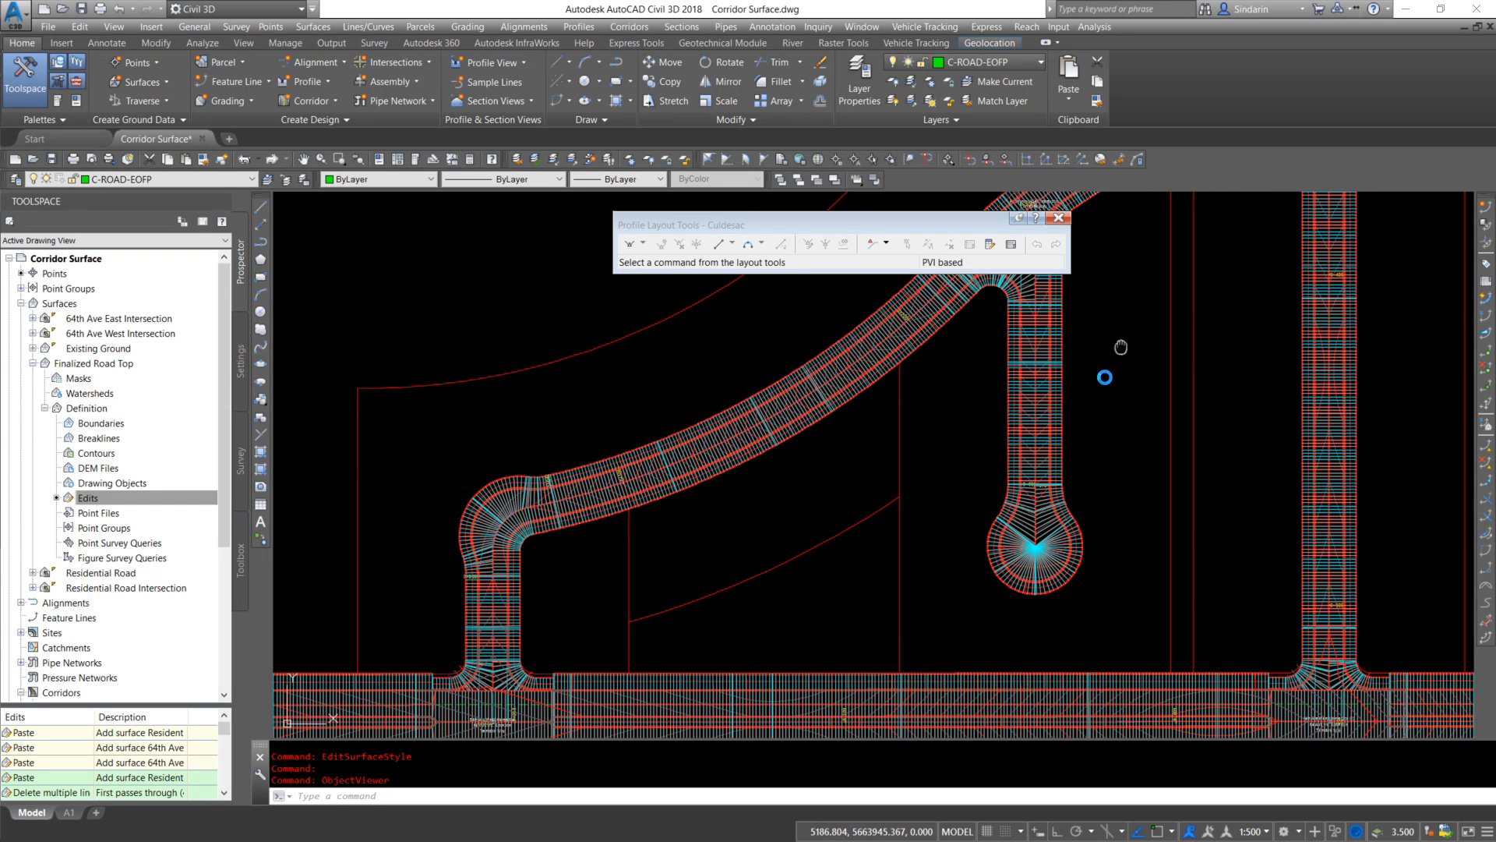
pyautogui.scroll(4, 1041, 434)
pyautogui.scroll(2, 1062, 456)
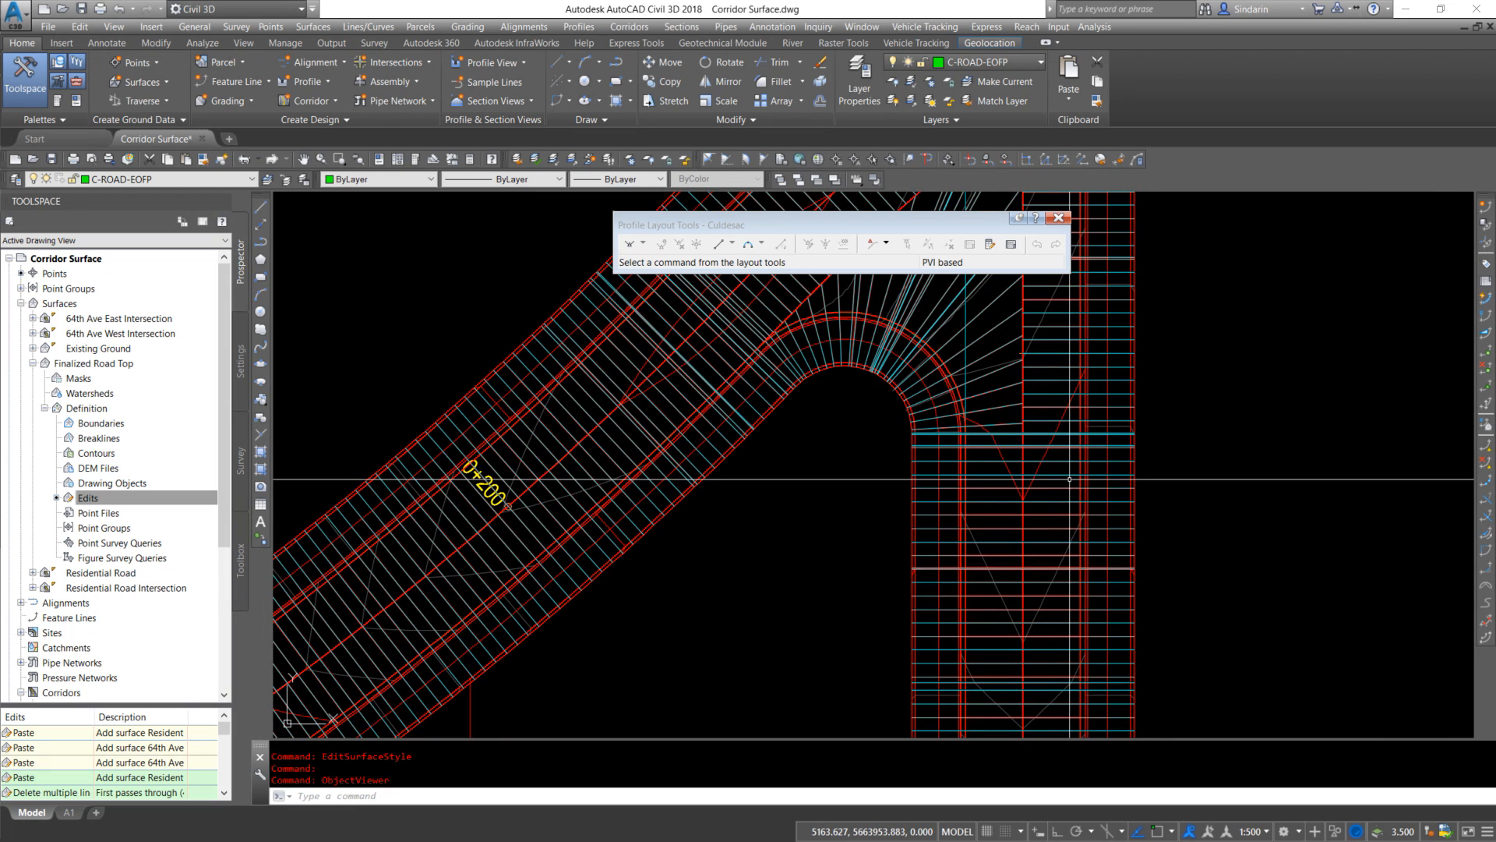
pyautogui.moveTo(1069, 478)
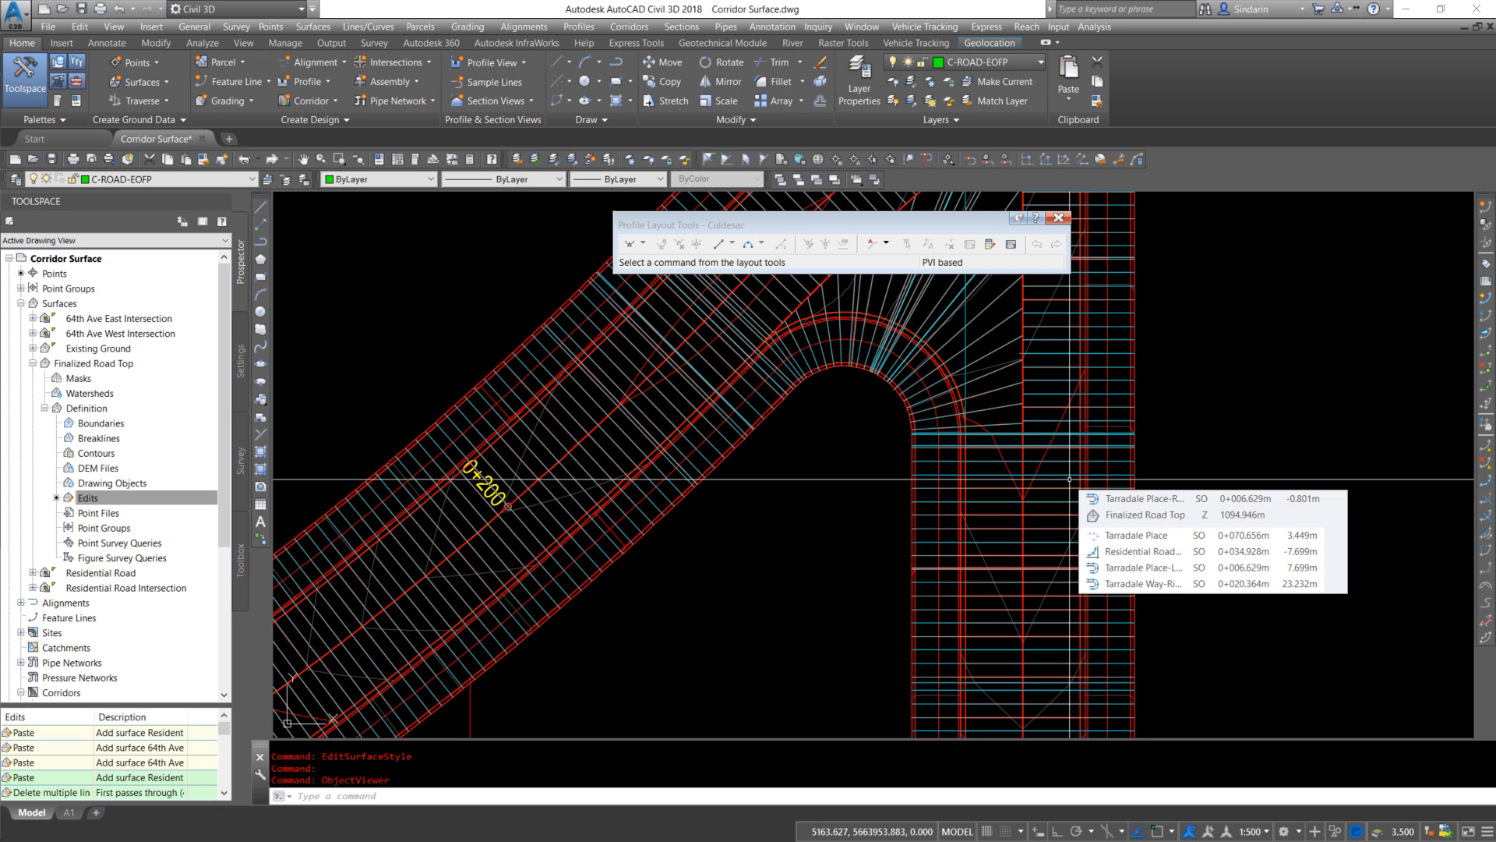
pyautogui.moveTo(897, 456); pyautogui.dragTo(848, 602, button='middle')
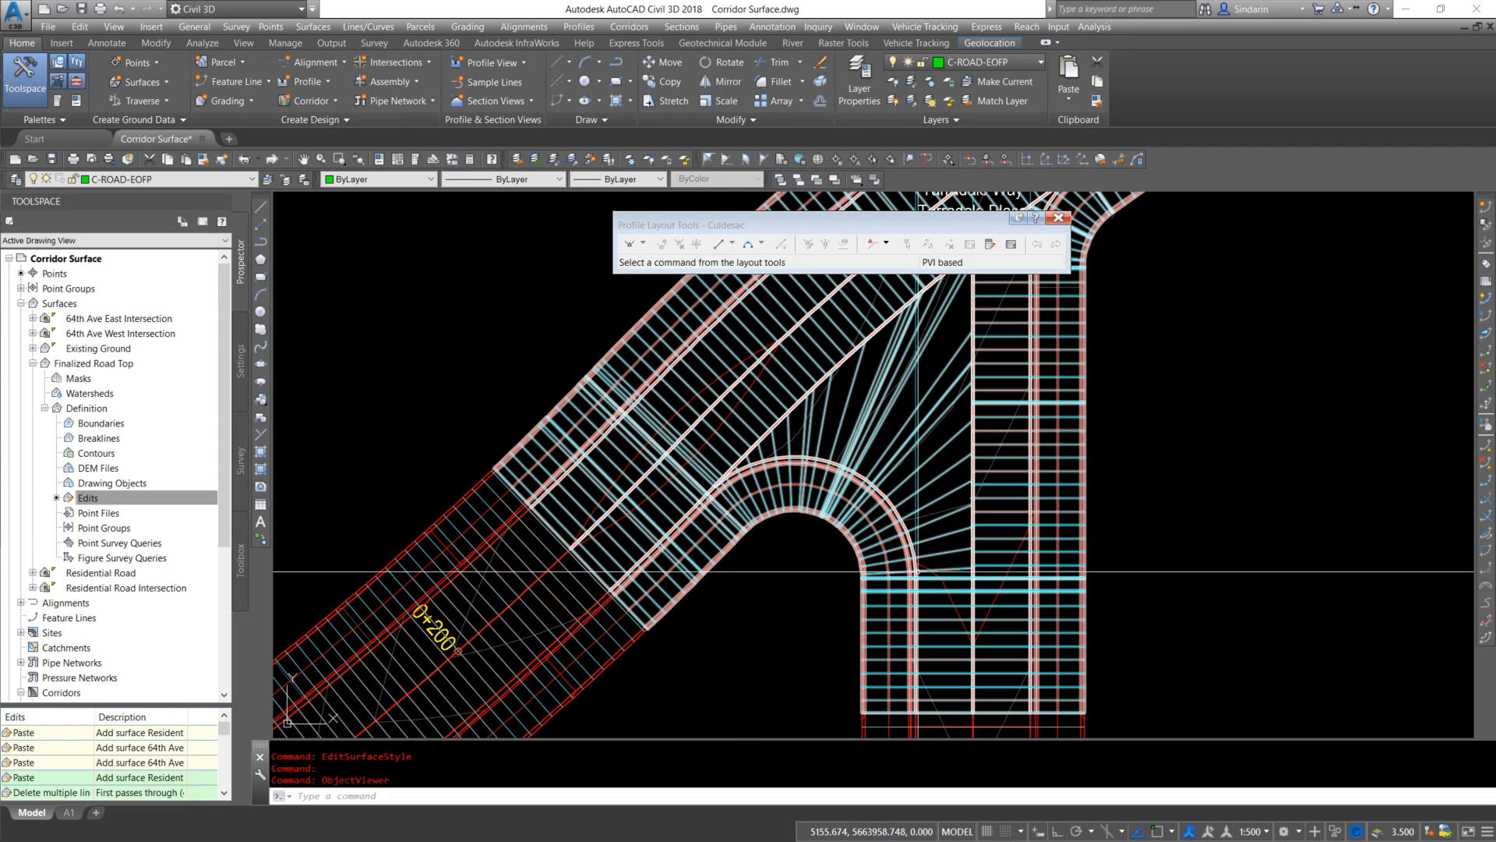
pyautogui.moveTo(717, 458)
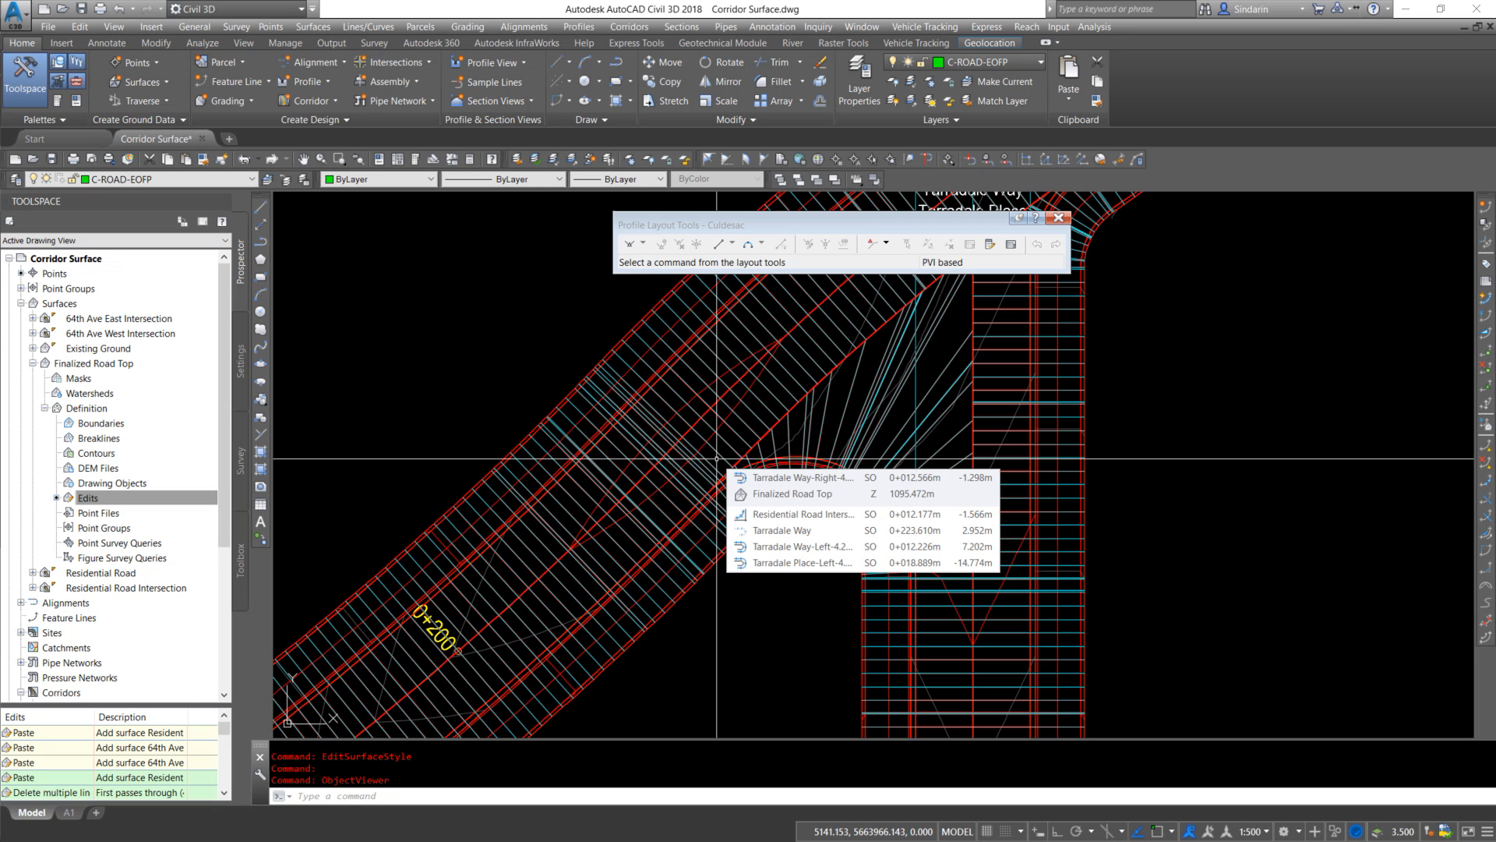
pyautogui.scroll(-6, 716, 458)
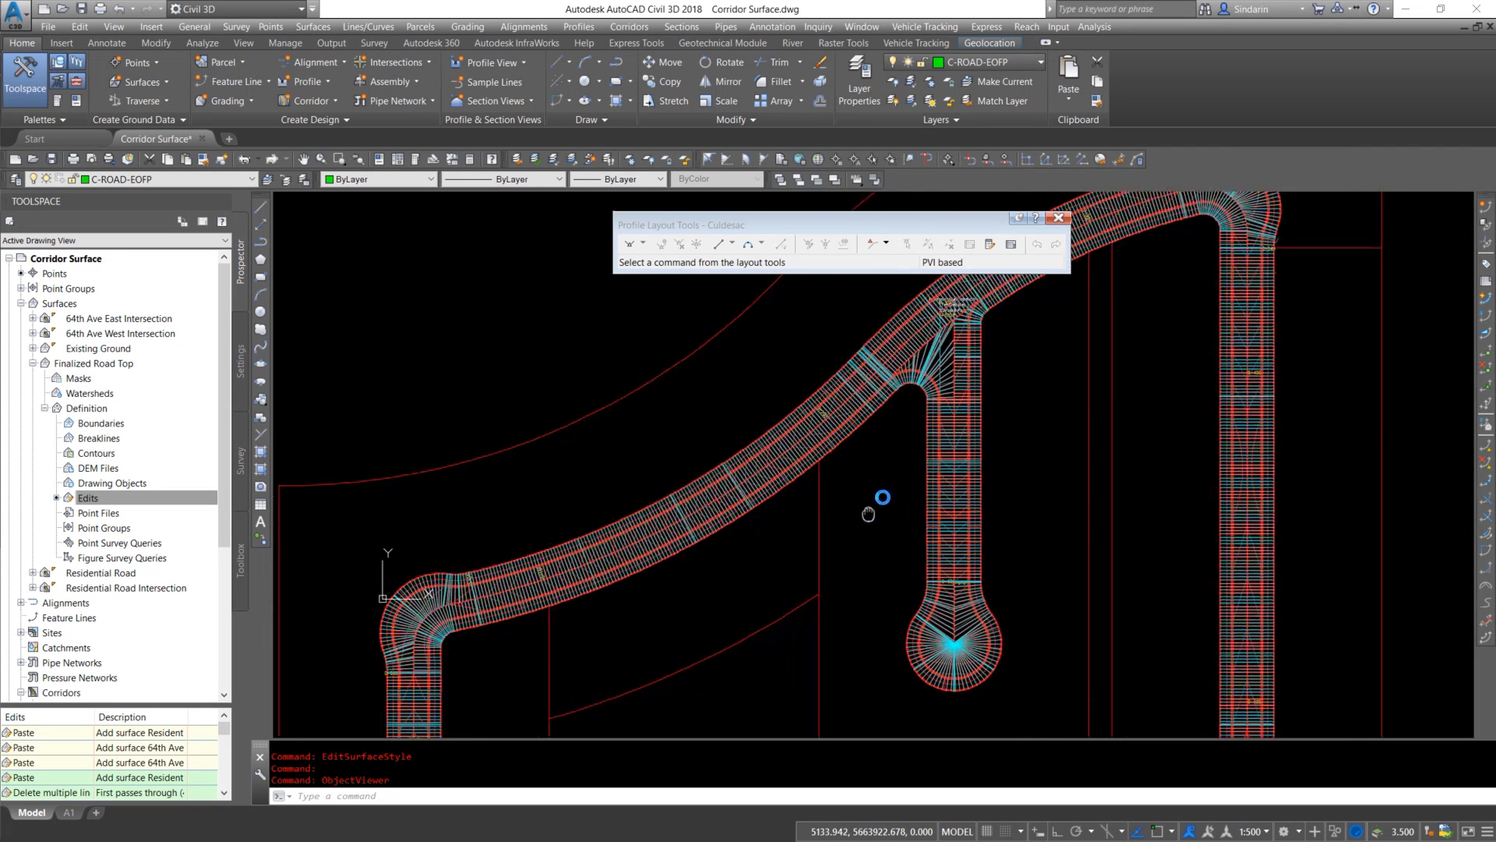
pyautogui.moveTo(759, 609); pyautogui.dragTo(885, 534, button='middle')
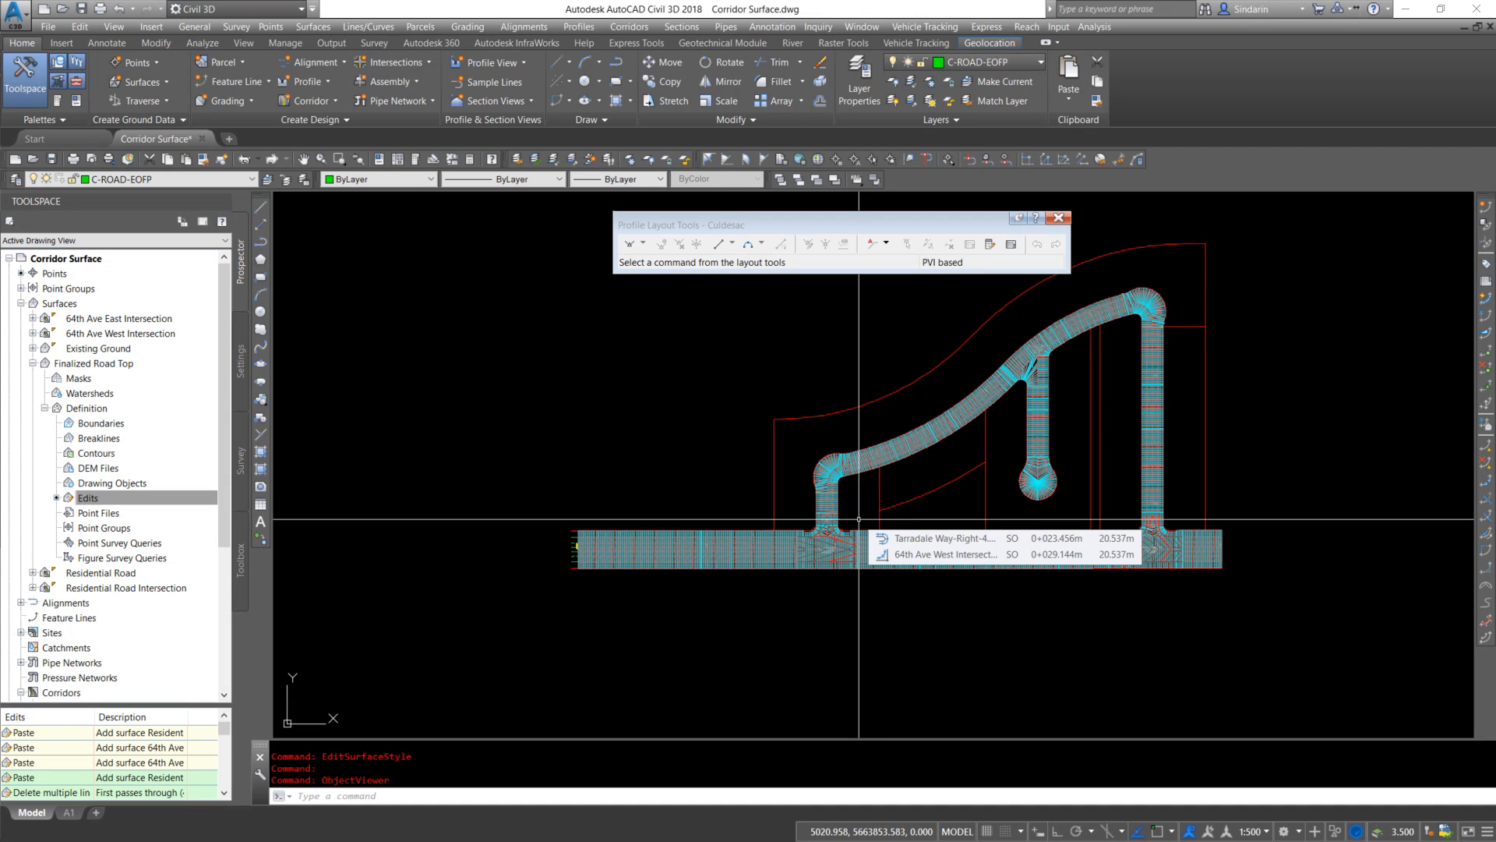